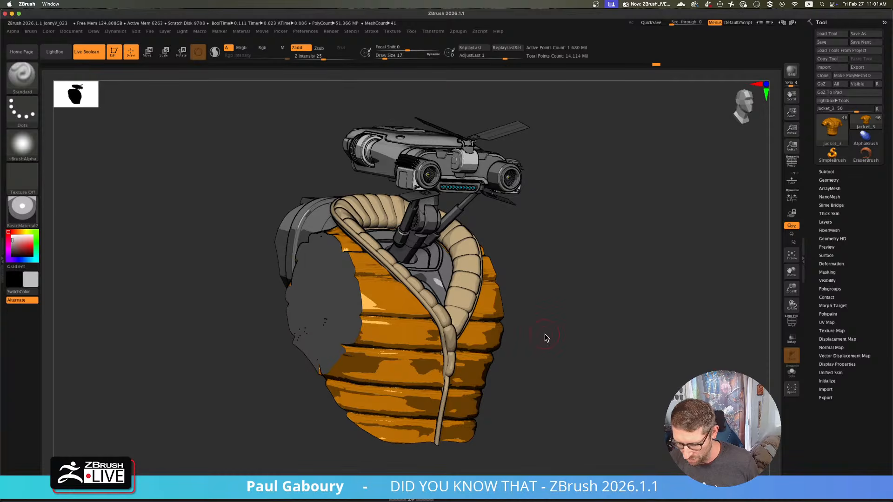
- Turn on perspective and frame the robot bust in a three-quarter front view
{"action": "mouse_move", "coordinate": [541, 342]}
{"action": "left_mouse_down", "text": "shift"}
{"action": "mouse_move", "coordinate": [549, 321]}
{"action": "mouse_move", "coordinate": [562, 316]}
{"action": "mouse_move", "coordinate": [552, 334]}
{"action": "left_mouse_up", "text": "shift"}
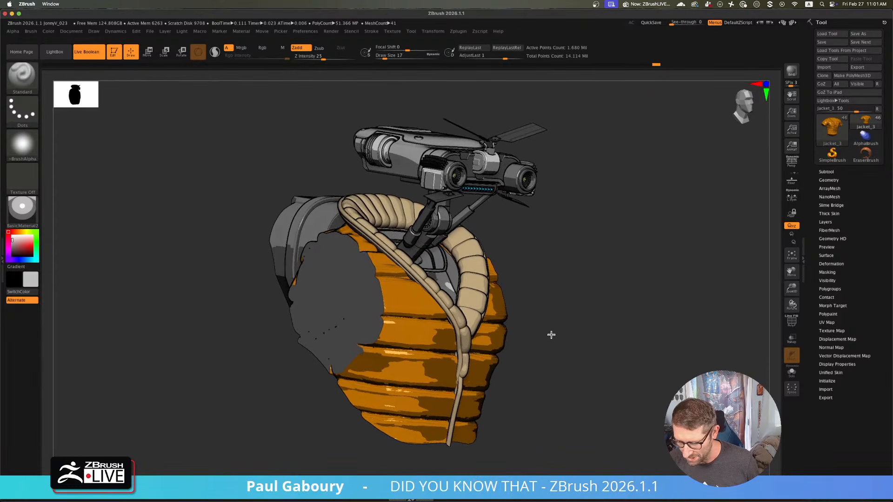
{"action": "mouse_move", "coordinate": [552, 335]}
{"action": "right_mouse_down", "text": "ctrl"}
{"action": "mouse_move", "coordinate": [491, 336]}
{"action": "mouse_move", "coordinate": [459, 297]}
{"action": "mouse_move", "coordinate": [449, 313]}
{"action": "mouse_move", "coordinate": [456, 350]}
{"action": "mouse_move", "coordinate": [458, 309]}
{"action": "mouse_move", "coordinate": [433, 337]}
{"action": "mouse_move", "coordinate": [456, 321]}
{"action": "mouse_move", "coordinate": [447, 308]}
{"action": "mouse_move", "coordinate": [432, 317]}
{"action": "mouse_move", "coordinate": [445, 305]}
{"action": "mouse_move", "coordinate": [439, 311]}
{"action": "mouse_move", "coordinate": [460, 322]}
{"action": "right_mouse_up", "text": "ctrl"}
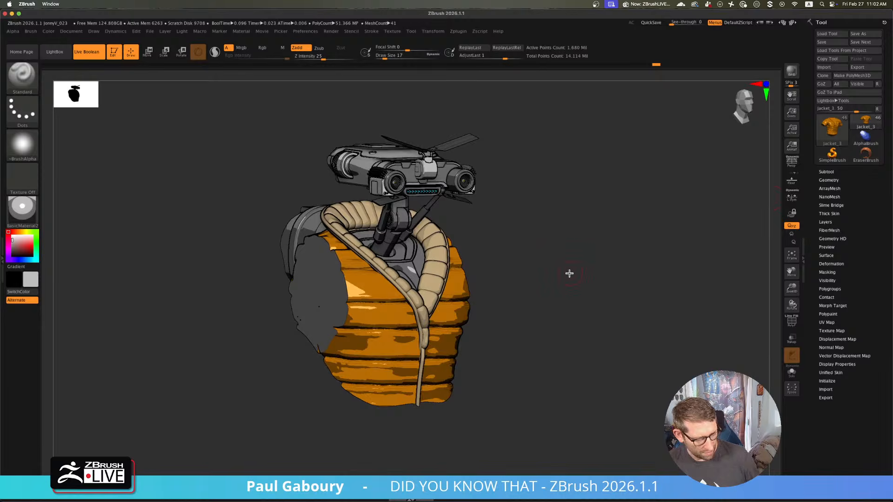
{"action": "key", "text": "p"}
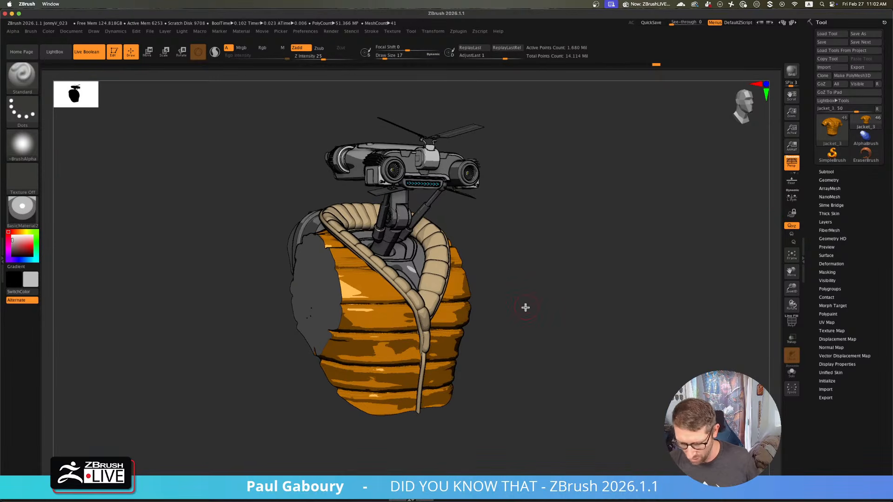
{"action": "right_click_drag", "start_coordinate": [530, 311], "coordinate": [535, 308], "text": "alt"}
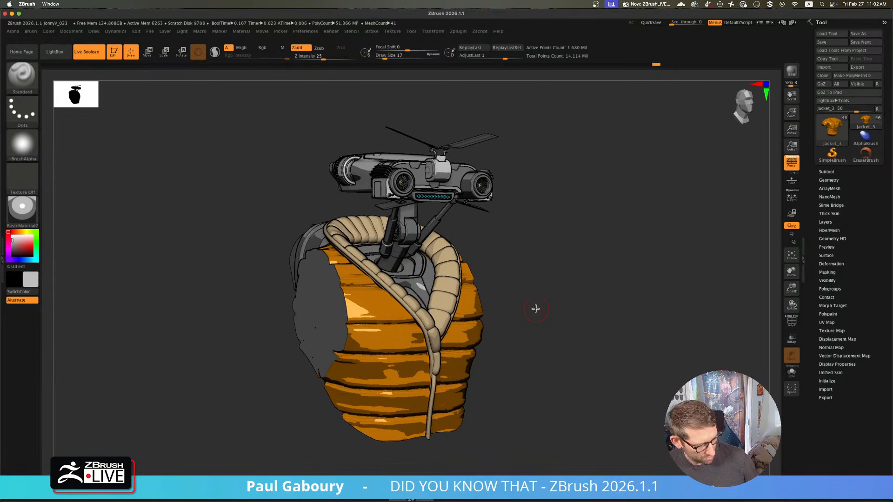
- Capture a screen-region screenshot enclosing the whole robot bust
{"action": "key", "text": "ctrl+shift"}
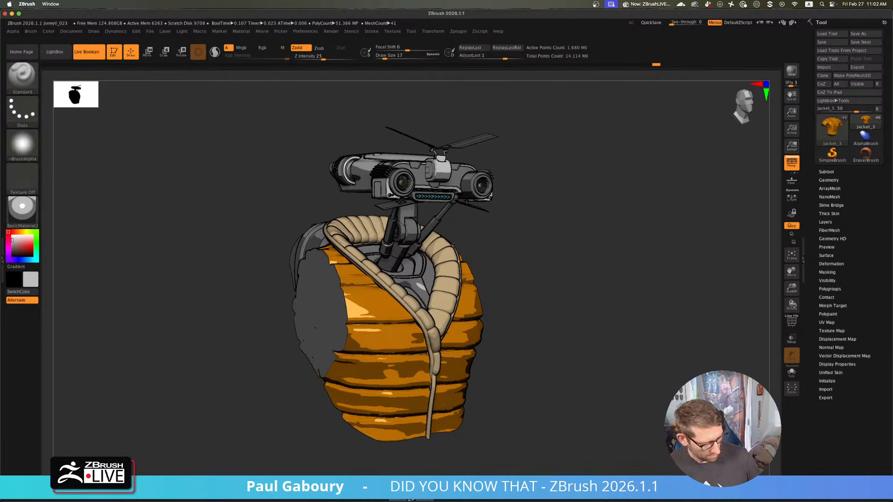
{"action": "key", "text": "ctrl+shift"}
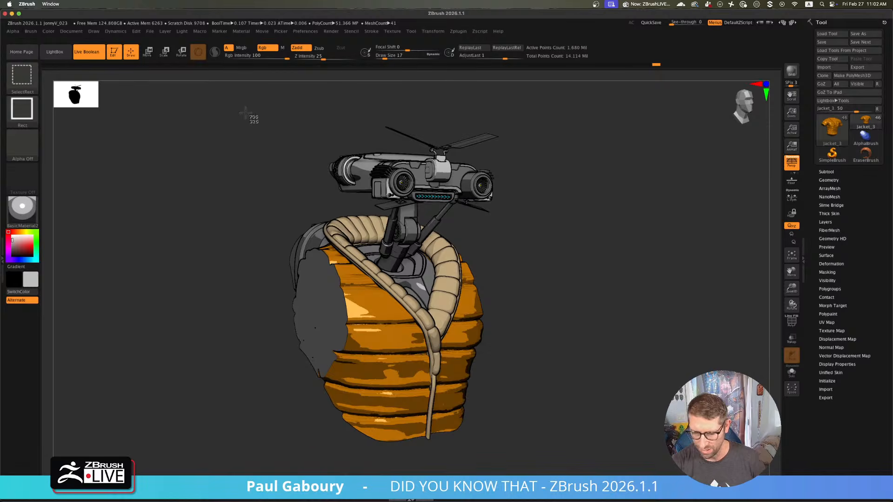
{"action": "left_click_drag", "start_coordinate": [245, 106], "coordinate": [538, 454], "text": "ctrl+shift"}
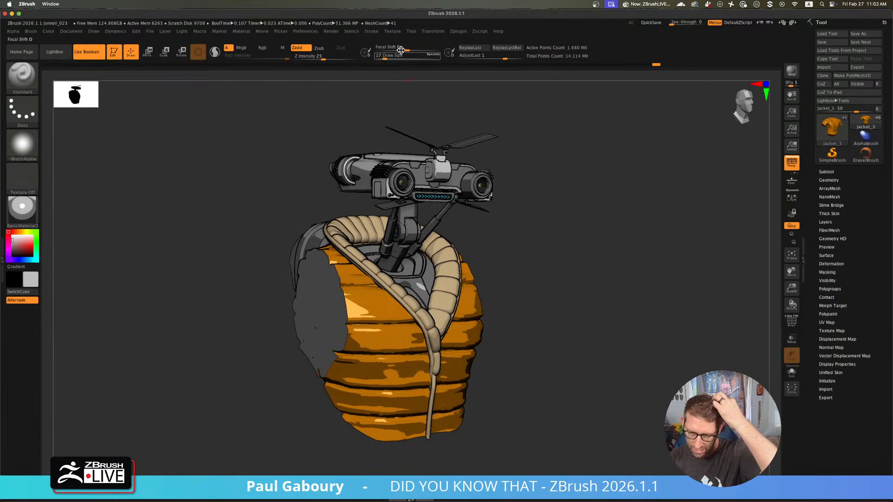
- Import the captured screenshot as a texture and add it to Spotlight
{"action": "left_click", "coordinate": [392, 31]}
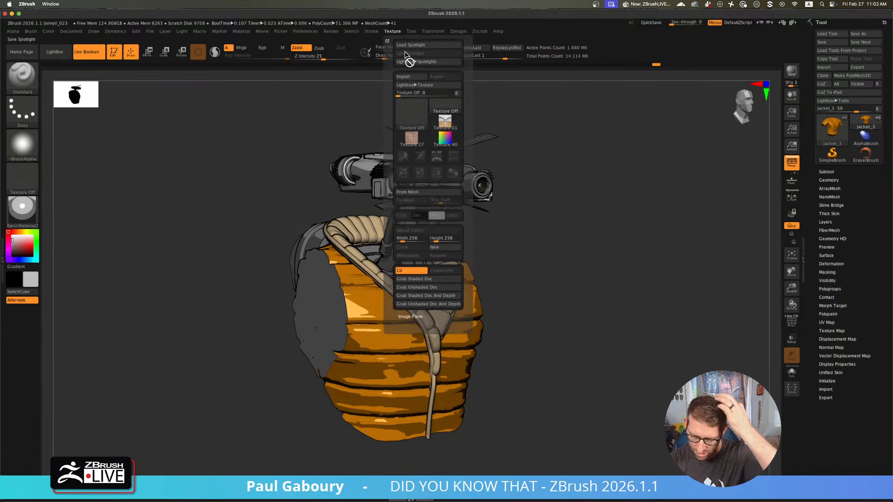
{"action": "left_click", "coordinate": [411, 77]}
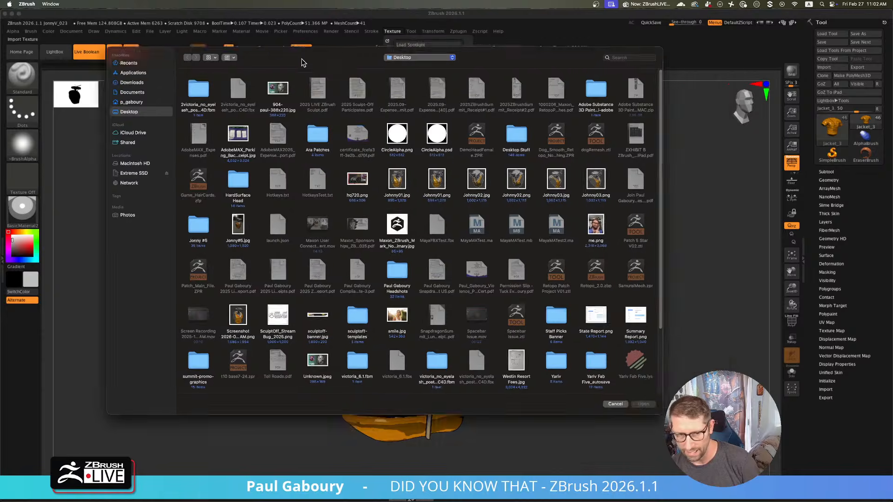
{"action": "key", "text": "Escape"}
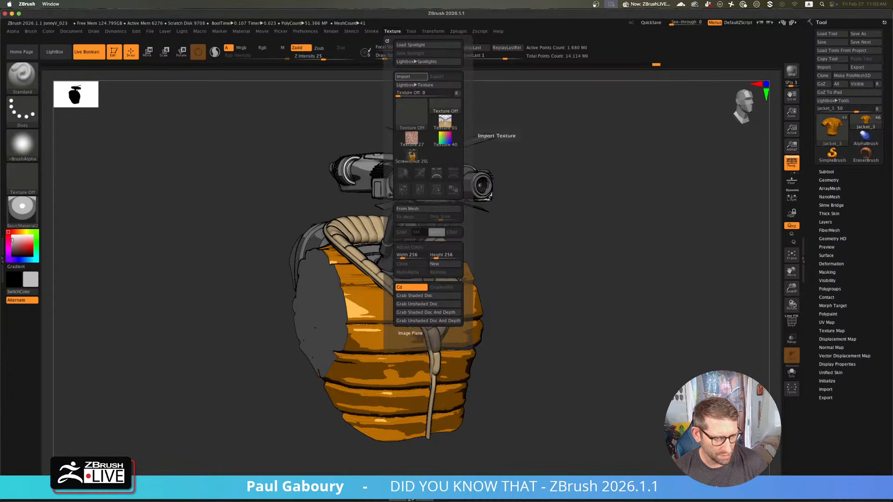
{"action": "left_click", "coordinate": [392, 31]}
{"action": "left_click", "coordinate": [416, 154]}
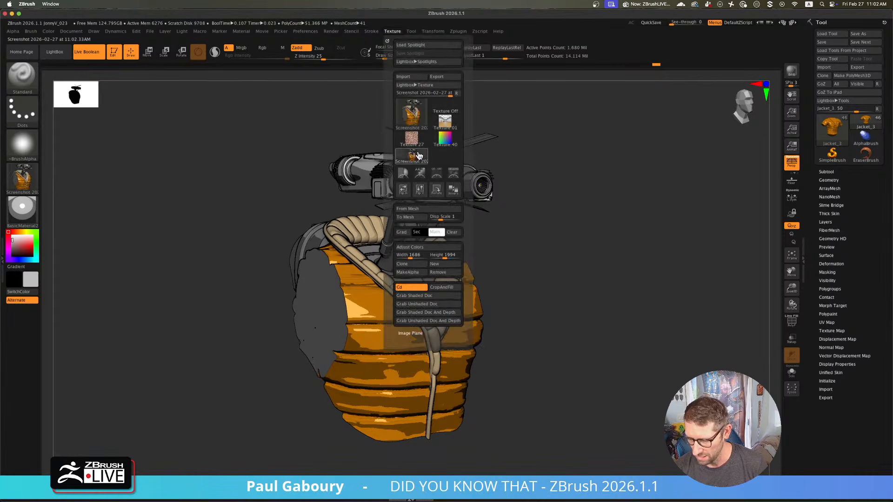
{"action": "left_click", "coordinate": [455, 181]}
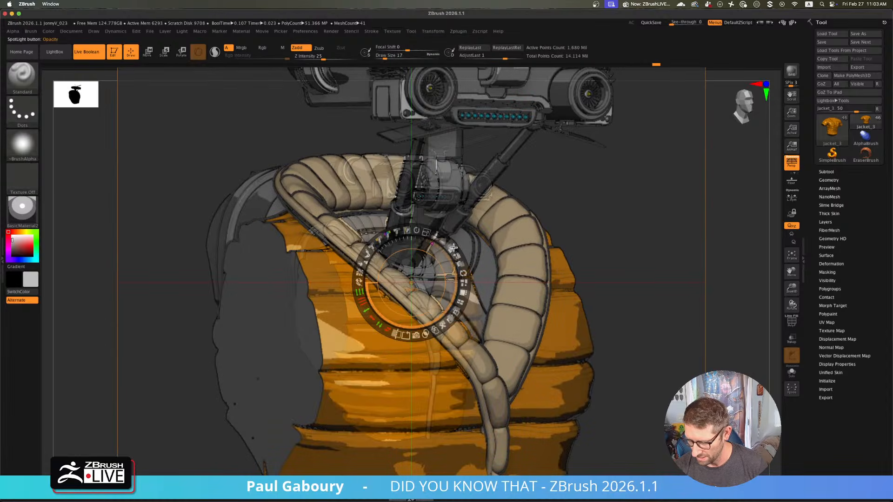
- Make the Spotlight image fully opaque, shrink it and place it beside the model in the canvas's upper-left corner as a reference
{"action": "left_click_drag", "start_coordinate": [451, 249], "coordinate": [464, 308]}
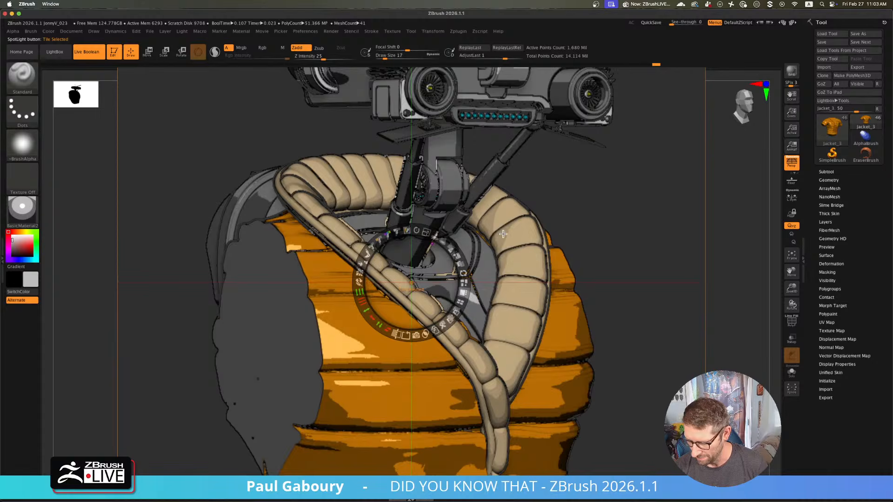
{"action": "left_click_drag", "start_coordinate": [426, 232], "coordinate": [177, 241]}
{"action": "left_click_drag", "start_coordinate": [163, 195], "coordinate": [148, 213]}
{"action": "left_click_drag", "start_coordinate": [170, 245], "coordinate": [146, 174]}
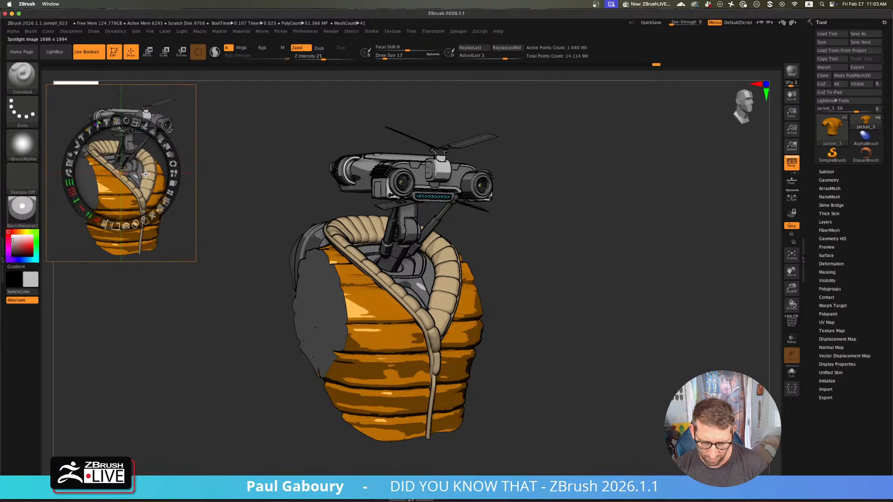
{"action": "key", "text": "z"}
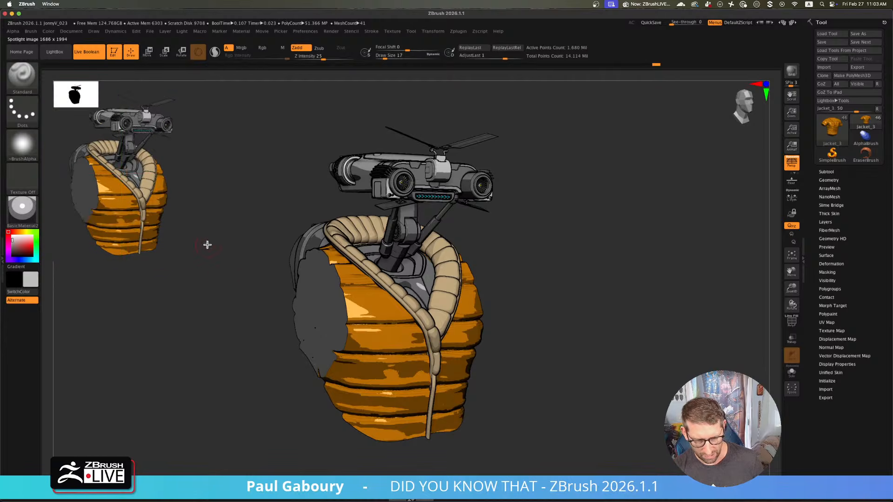
{"action": "key", "text": "z"}
{"action": "left_click_drag", "start_coordinate": [132, 168], "coordinate": [135, 179]}
{"action": "key", "text": "z"}
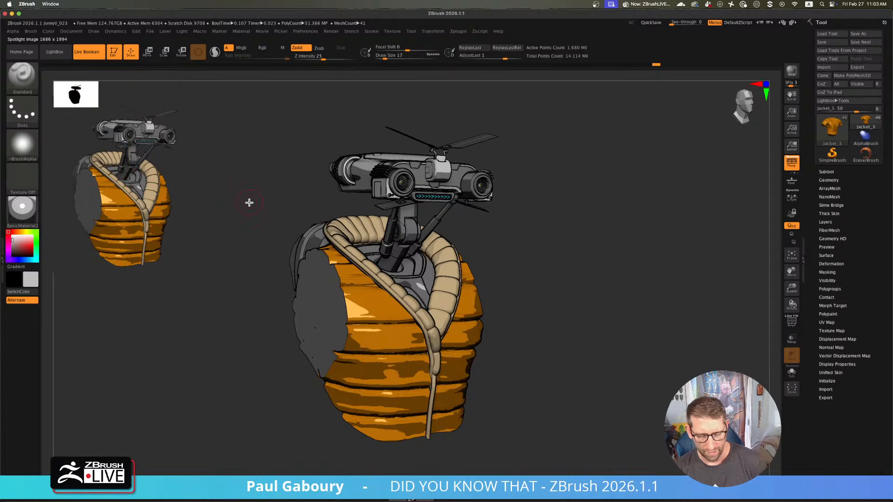
- Make sure Spotlight Projection is turned off in the Standard brush's sample settings
{"action": "left_click", "coordinate": [47, 32]}
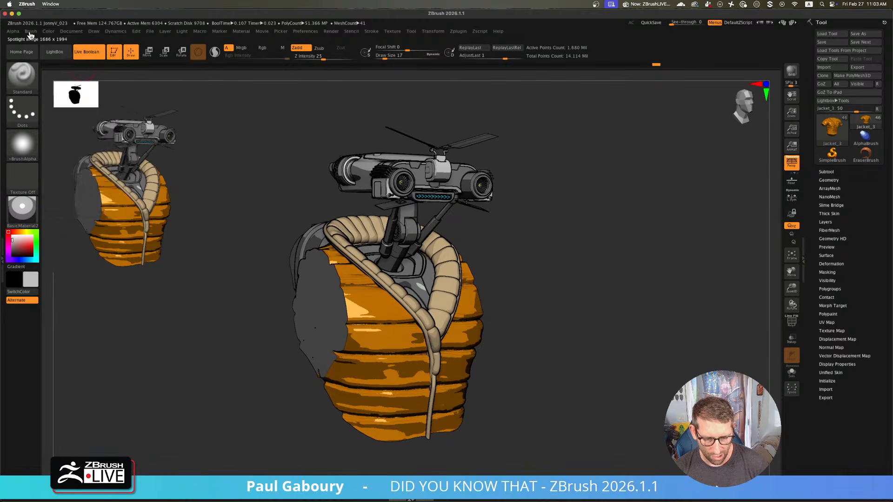
{"action": "left_click", "coordinate": [31, 32]}
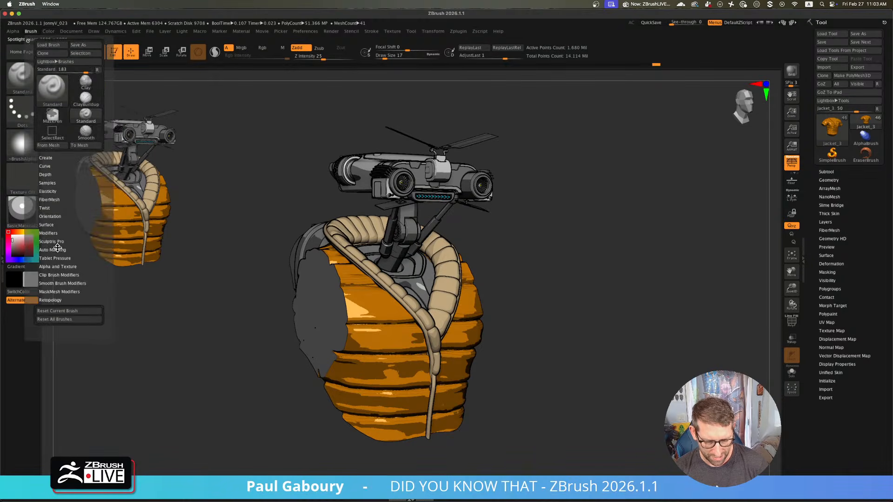
{"action": "left_click", "coordinate": [48, 183]}
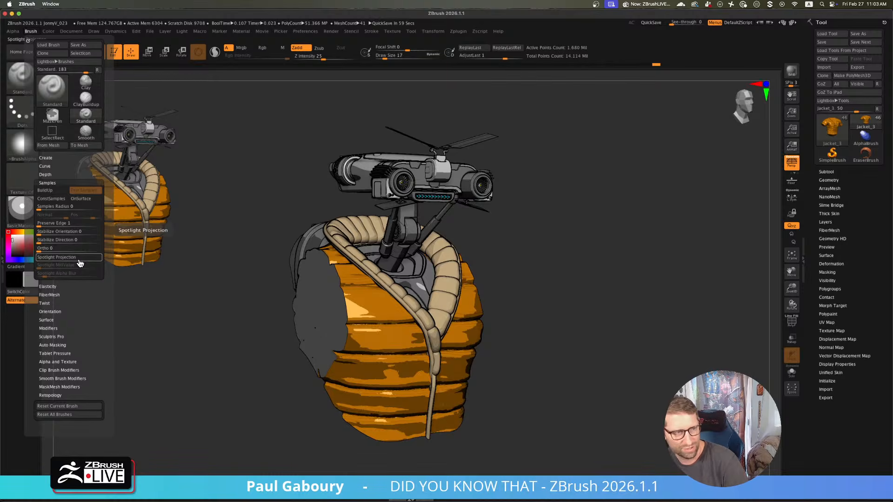
- Turn off perspective, face the model's back and briefly check the jacket with PolyFrame
{"action": "mouse_move", "coordinate": [533, 339]}
{"action": "left_mouse_down"}
{"action": "mouse_move", "coordinate": [512, 355]}
{"action": "mouse_move", "coordinate": [519, 349]}
{"action": "left_mouse_up"}
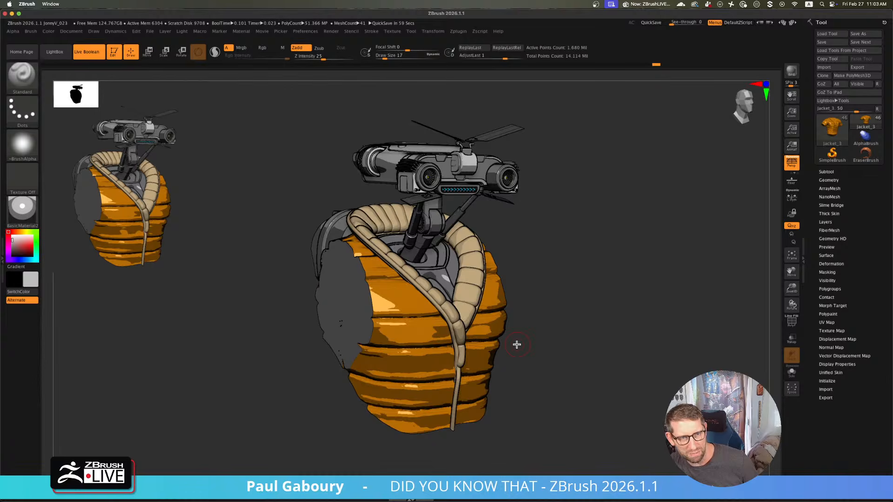
{"action": "right_click_drag", "start_coordinate": [491, 334], "coordinate": [525, 299], "text": "alt"}
{"action": "left_click", "coordinate": [791, 162]}
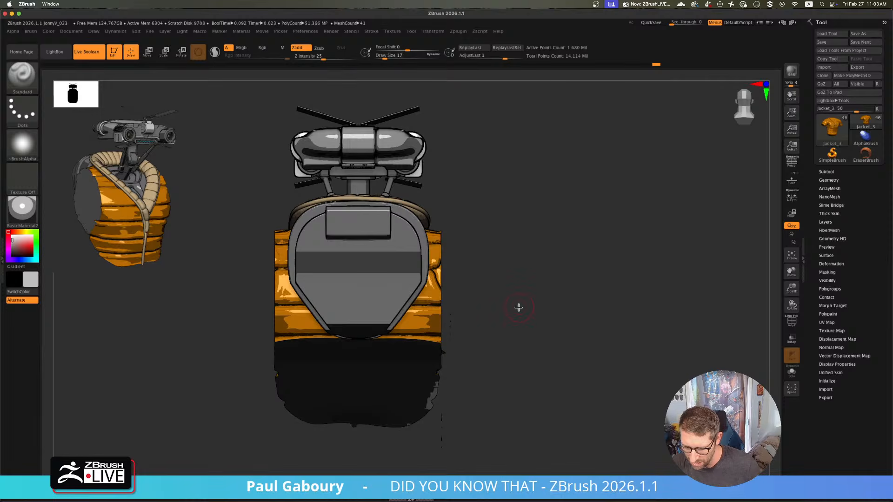
{"action": "key", "text": "shift+f"}
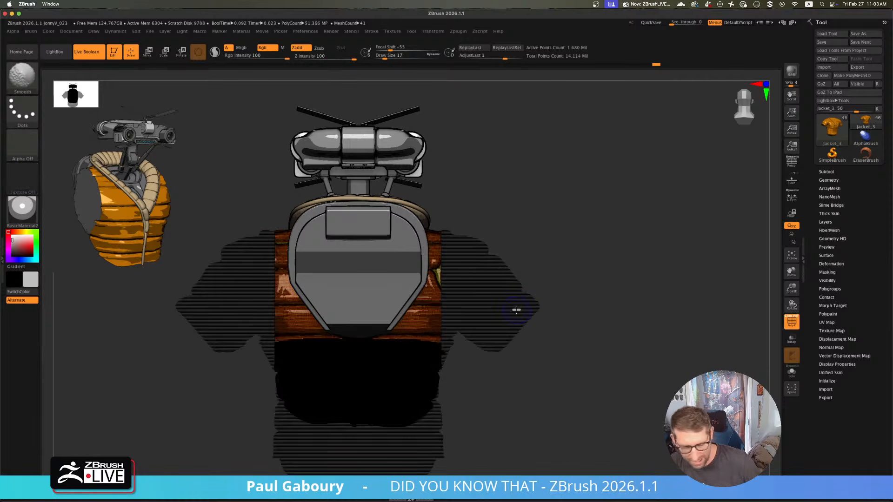
{"action": "key", "text": "shift+f"}
- Select the Back Item2 backpack rim, check its polygroups with PolyFrame and open the subtool list
{"action": "left_click", "coordinate": [421, 231], "text": "alt"}
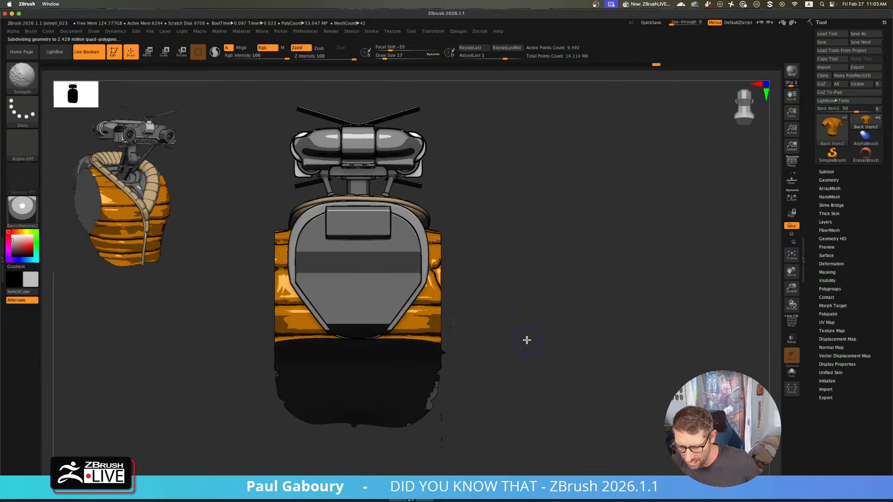
{"action": "key", "text": "shift+f"}
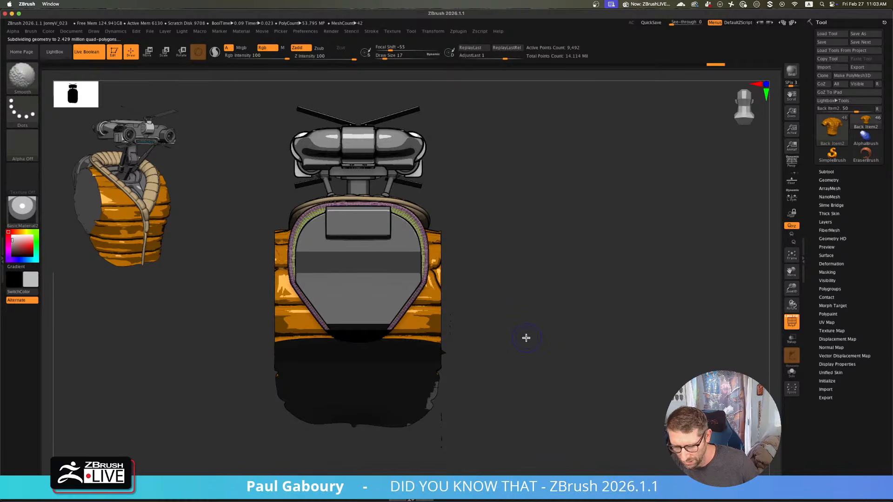
{"action": "key", "text": "shift+f"}
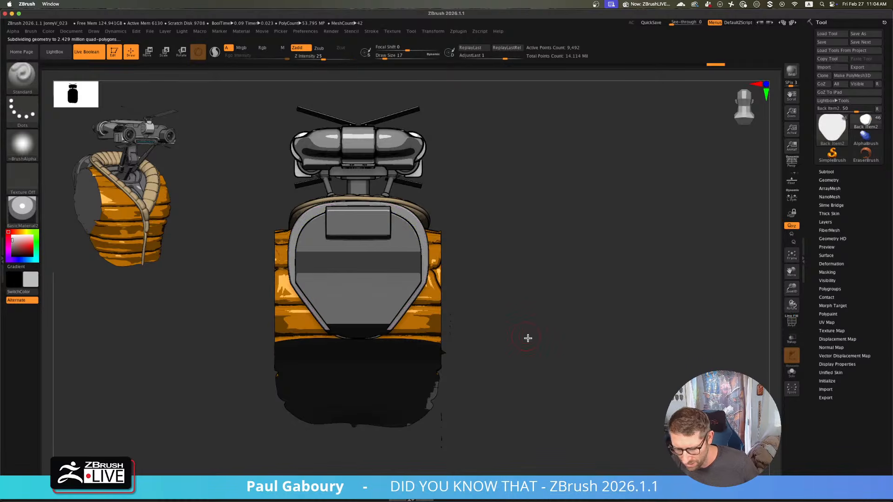
{"action": "mouse_move", "coordinate": [528, 339]}
{"action": "left_mouse_down"}
{"action": "mouse_move", "coordinate": [494, 346]}
{"action": "mouse_move", "coordinate": [484, 375]}
{"action": "mouse_move", "coordinate": [462, 367]}
{"action": "mouse_move", "coordinate": [501, 325]}
{"action": "left_mouse_up"}
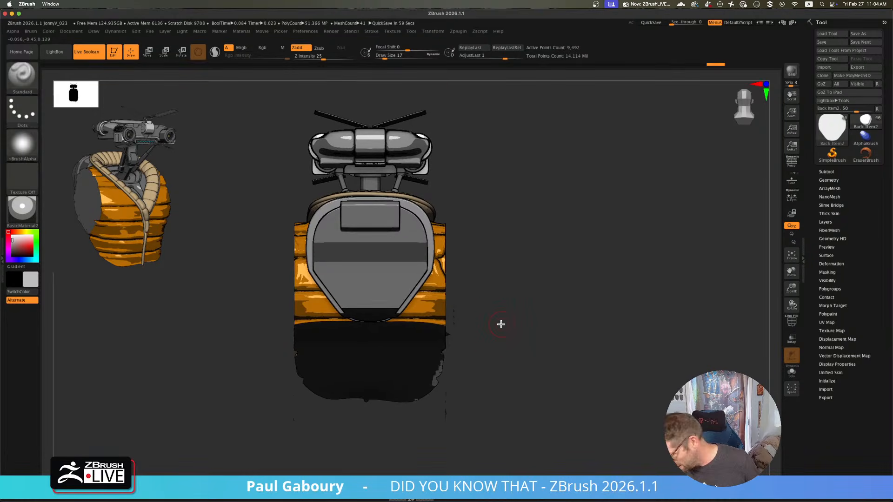
{"action": "left_click", "coordinate": [826, 172]}
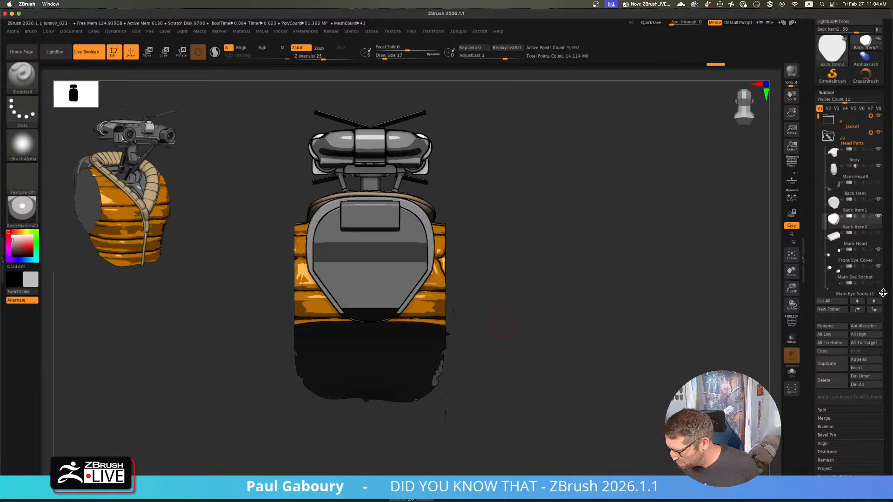
{"action": "mouse_move", "coordinate": [846, 210]}
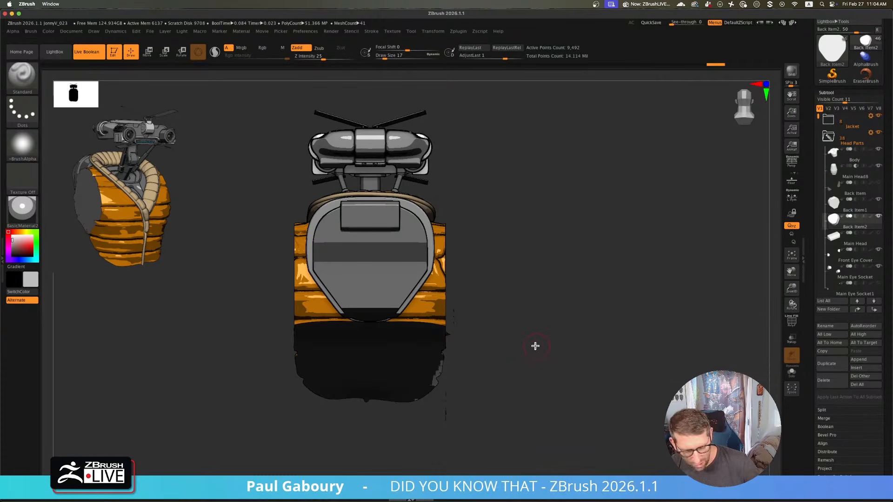
- Activate the Move gizmo on the backpack rim in side view and enable Transpose All Selected Subtools
{"action": "key", "text": "w"}
{"action": "left_click_drag", "start_coordinate": [534, 347], "coordinate": [552, 343]}
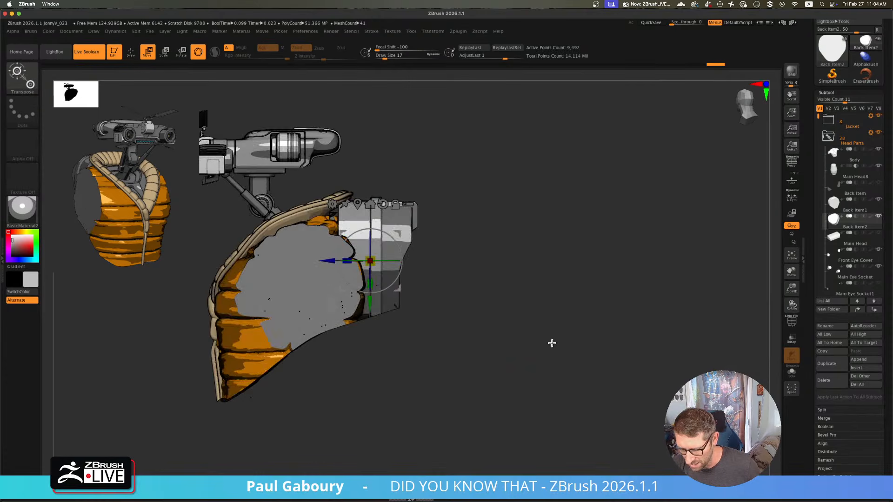
{"action": "left_click_drag", "start_coordinate": [498, 329], "coordinate": [534, 355], "text": "alt"}
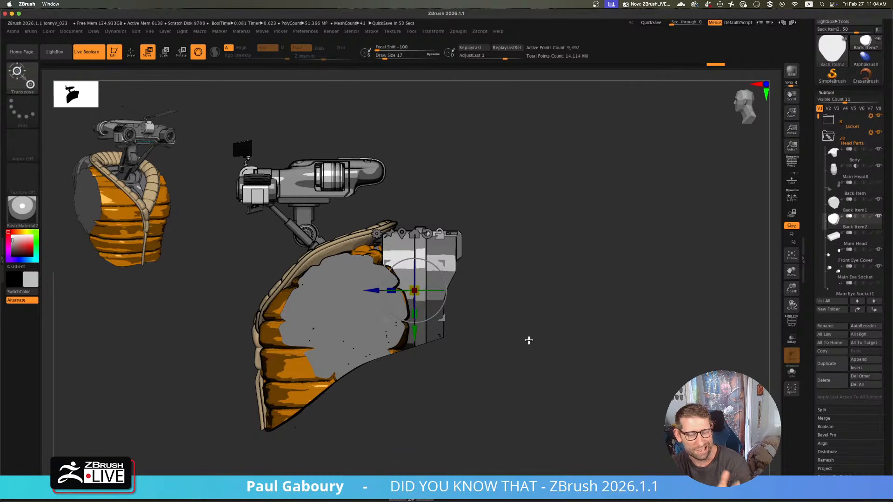
{"action": "left_click", "coordinate": [453, 233]}
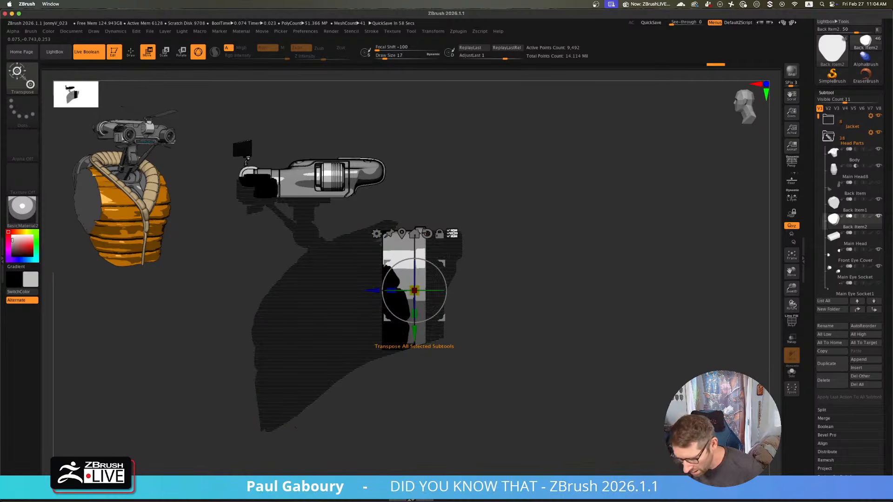
- Invert the transpose subtool selection and add the backpack subtools with a selection rectangle
{"action": "key", "text": "ctrl+shift"}
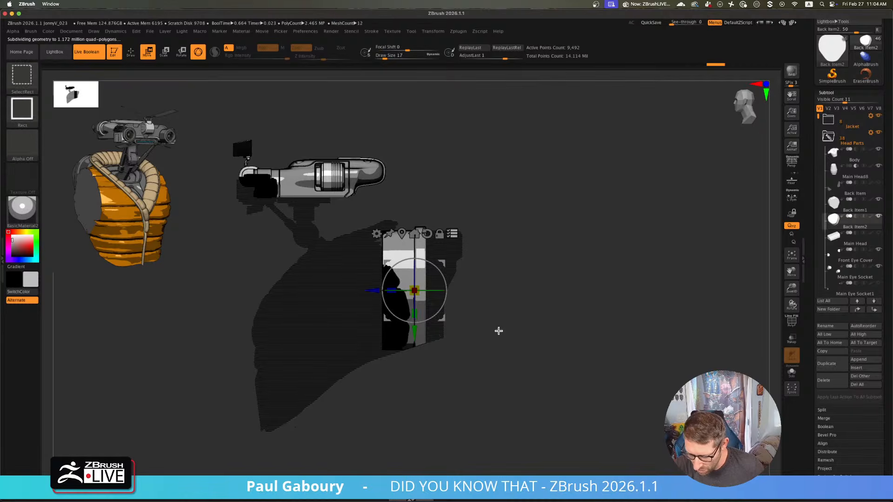
{"action": "left_click", "coordinate": [498, 330], "text": "ctrl+shift"}
{"action": "left_click", "coordinate": [498, 331], "text": "ctrl+shift"}
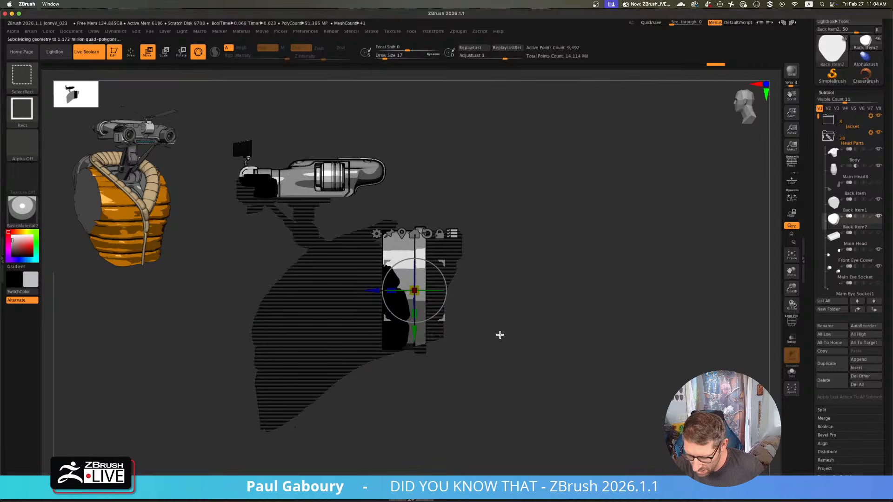
{"action": "left_click", "coordinate": [500, 337], "text": "ctrl+shift"}
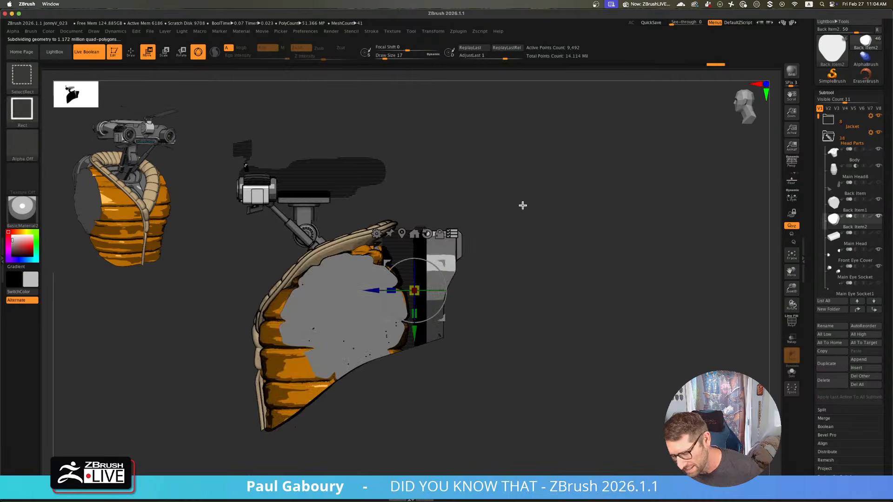
{"action": "left_click_drag", "start_coordinate": [519, 386], "coordinate": [419, 192], "text": "ctrl+shift"}
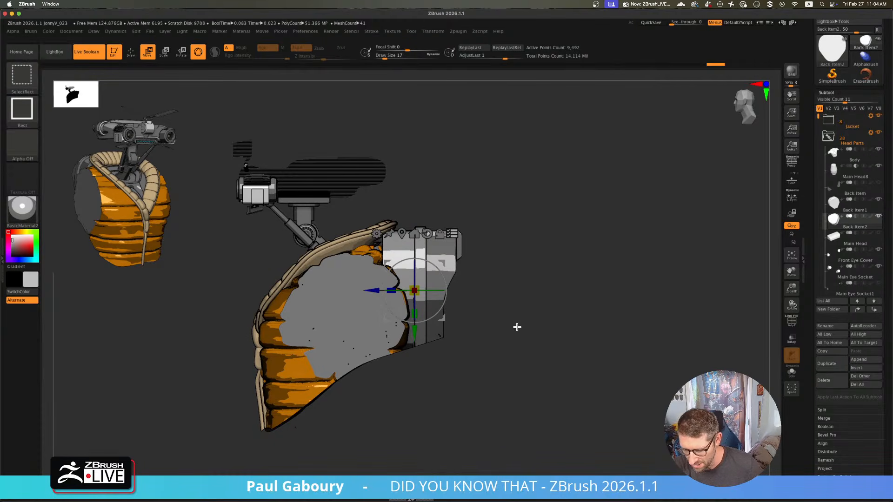
{"action": "left_click_drag", "start_coordinate": [518, 326], "coordinate": [536, 351], "text": "ctrl+shift"}
{"action": "mouse_move", "coordinate": [477, 204]}
{"action": "left_mouse_down", "text": "ctrl+shift"}
{"action": "mouse_move", "coordinate": [355, 157]}
{"action": "mouse_move", "coordinate": [215, 125]}
{"action": "left_mouse_up", "text": "ctrl+shift"}
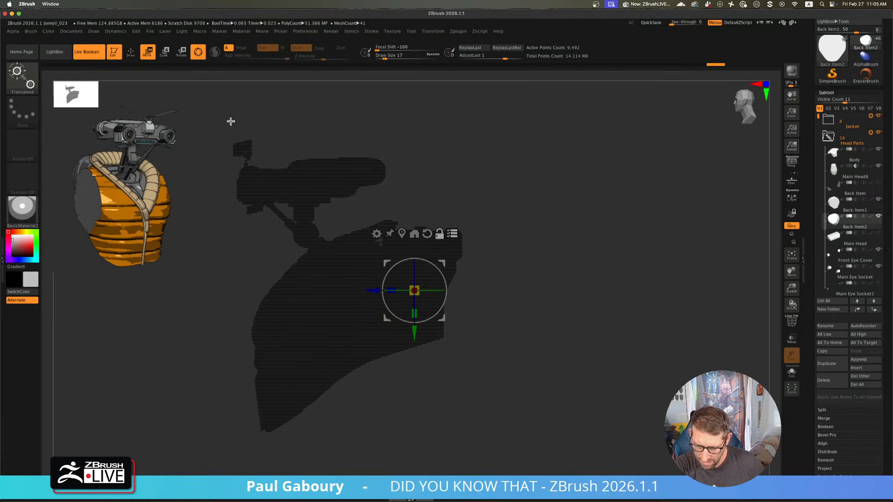
{"action": "left_click", "coordinate": [511, 326], "text": "ctrl+shift"}
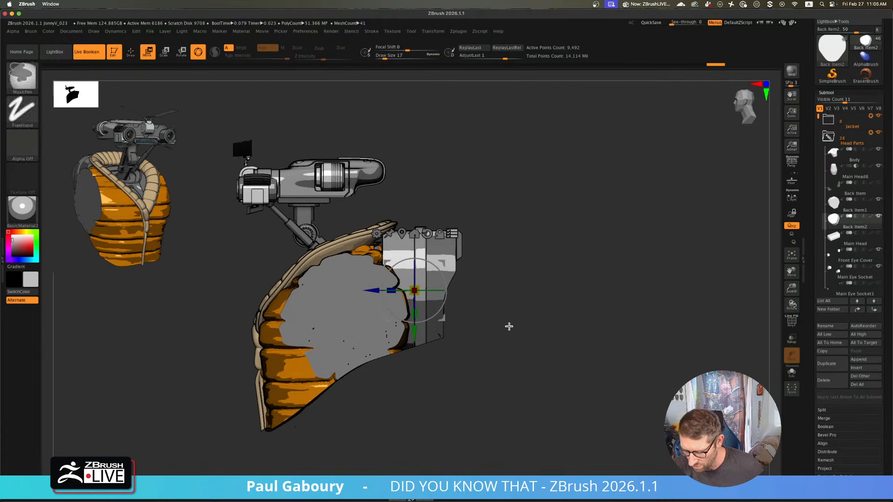
- Restrict the transpose selection to the backpack subtools with a selection rectangle around the backpack in side view
{"action": "left_click_drag", "start_coordinate": [528, 403], "coordinate": [419, 197], "text": "ctrl+shift"}
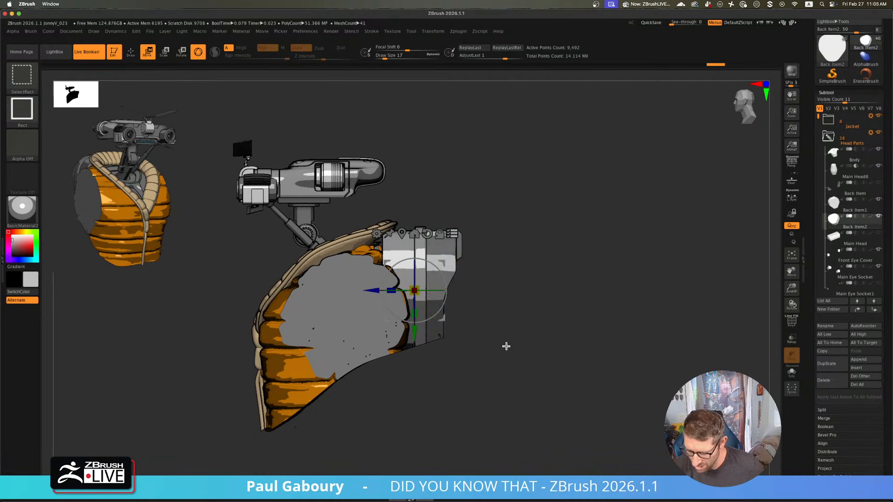
{"action": "key", "text": "ctrl+shift"}
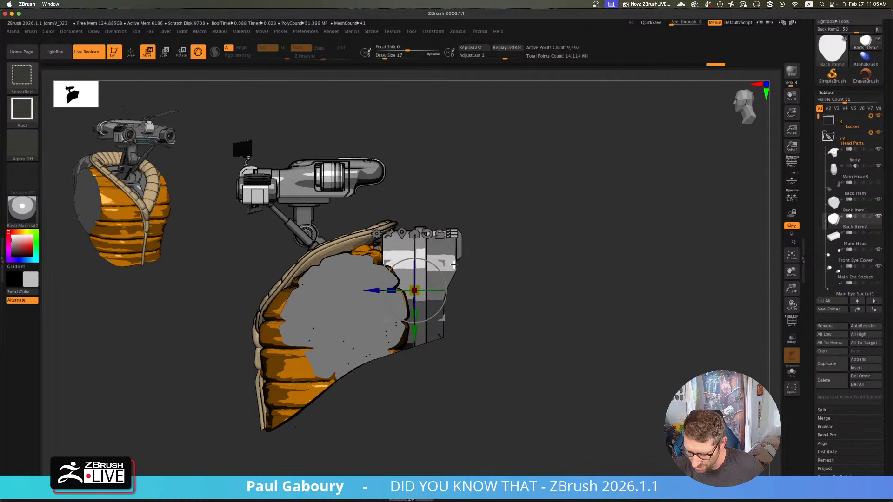
{"action": "left_click_drag", "start_coordinate": [454, 265], "coordinate": [383, 351], "text": "ctrl+shift"}
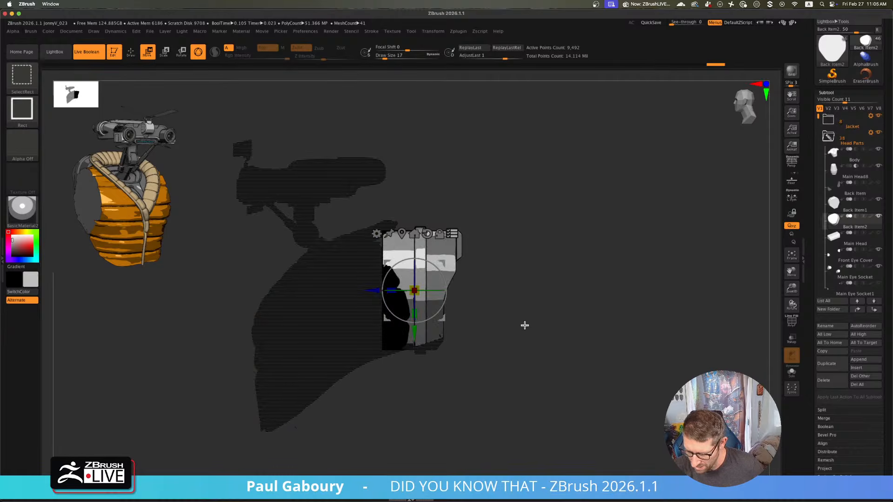
- Group the transpose-selected subtools in a new folder named "BackPack Stuff", choosing Always YES for the multi-transpose folder question
{"action": "mouse_move", "coordinate": [507, 375]}
{"action": "left_mouse_down"}
{"action": "mouse_move", "coordinate": [461, 372]}
{"action": "mouse_move", "coordinate": [482, 398]}
{"action": "mouse_move", "coordinate": [512, 370]}
{"action": "mouse_move", "coordinate": [505, 369]}
{"action": "left_mouse_up"}
{"action": "key", "text": "ctrl+f"}
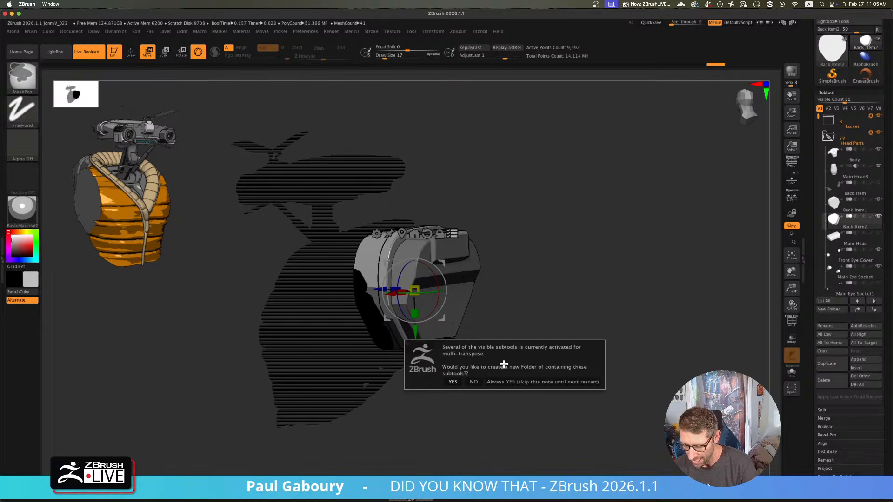
{"action": "left_click", "coordinate": [522, 382]}
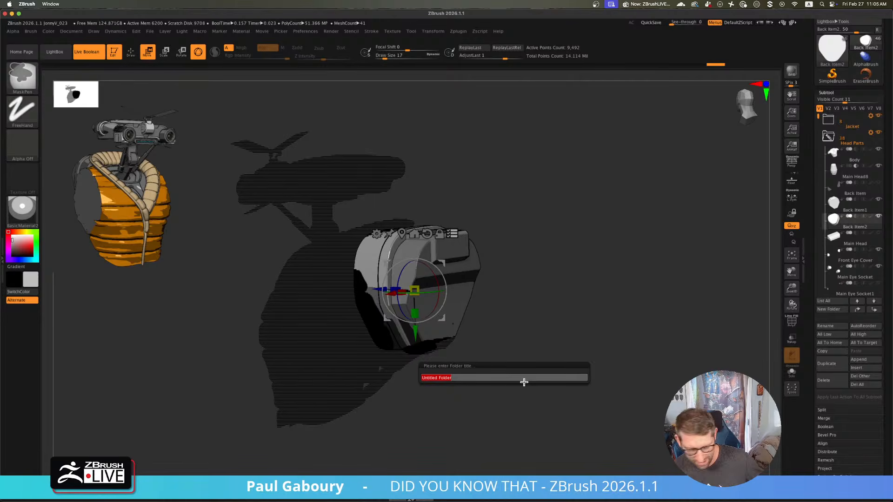
{"action": "type", "text": "BackPack Stuff"}
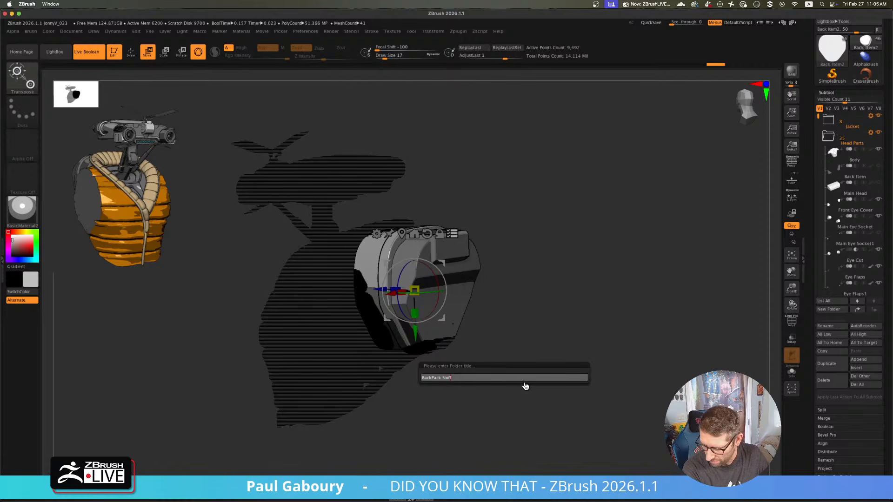
{"action": "key", "text": "Return"}
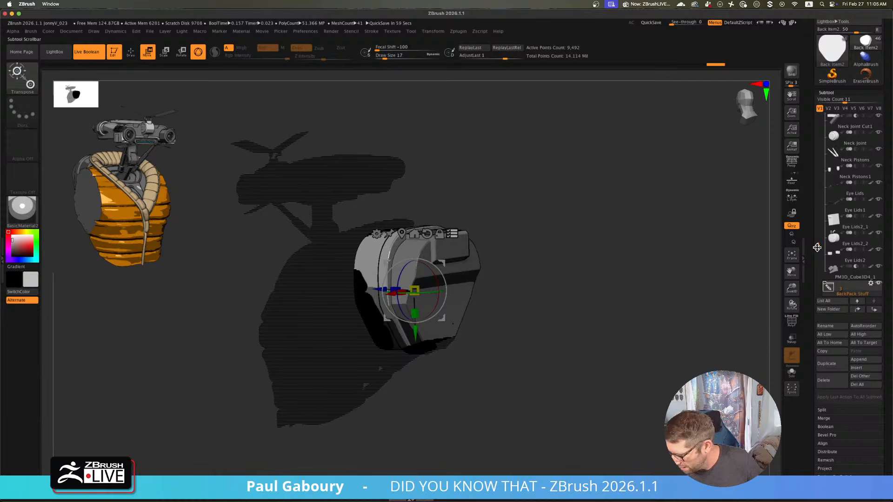
- Expand the BackPack Stuff folder, select its Main Head8 subtool and return to Draw mode facing the model's front
{"action": "left_click_drag", "start_coordinate": [818, 247], "coordinate": [819, 256]}
{"action": "left_click", "coordinate": [828, 238]}
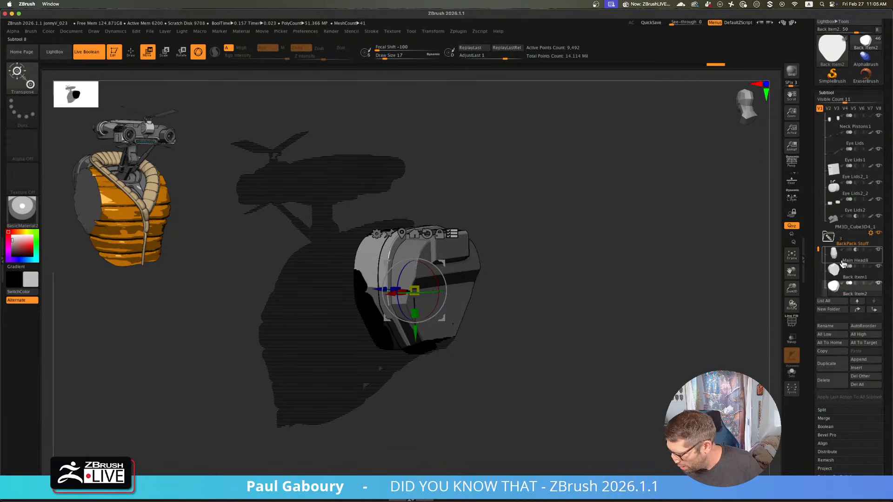
{"action": "left_click", "coordinate": [834, 259]}
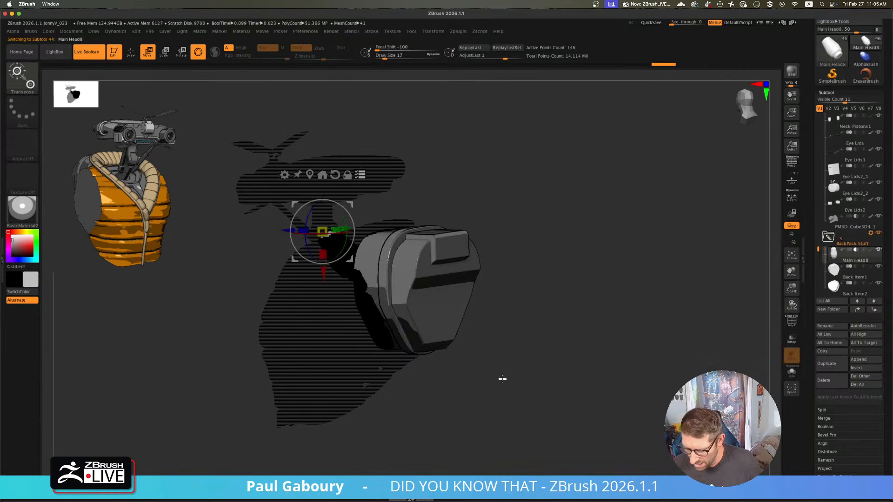
{"action": "left_click_drag", "start_coordinate": [502, 379], "coordinate": [520, 378]}
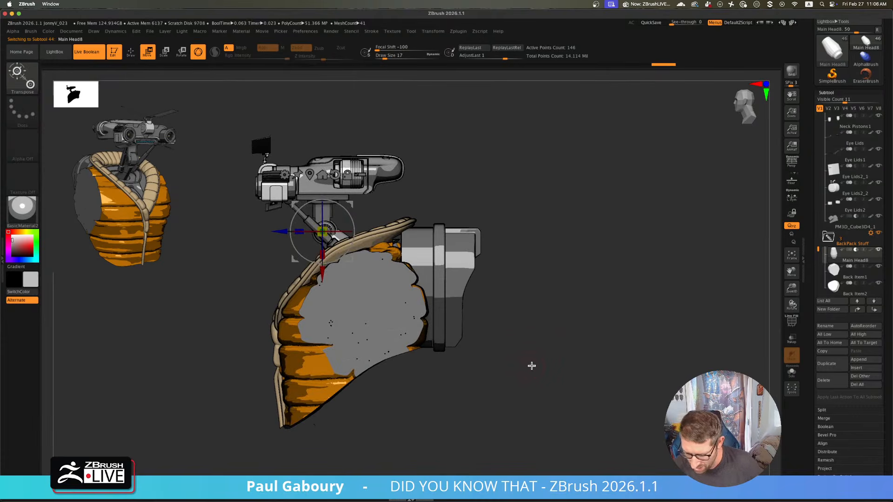
{"action": "key", "text": "q"}
{"action": "mouse_move", "coordinate": [542, 369]}
{"action": "left_mouse_down"}
{"action": "mouse_move", "coordinate": [570, 361]}
{"action": "mouse_move", "coordinate": [556, 366]}
{"action": "mouse_move", "coordinate": [558, 352]}
{"action": "mouse_move", "coordinate": [733, 300]}
{"action": "left_mouse_up"}
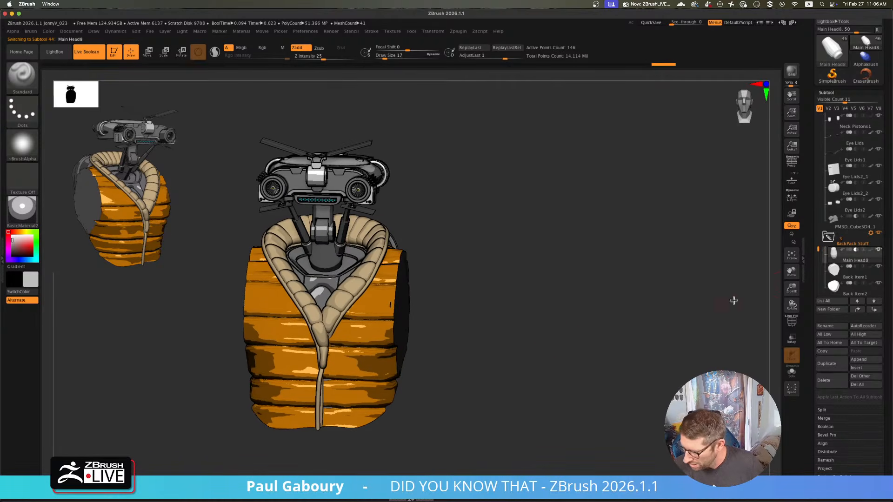
- Hide the Main Head8 subtool and delete it from the BackPack Stuff folder
{"action": "left_click", "coordinate": [838, 271]}
{"action": "left_click", "coordinate": [878, 250]}
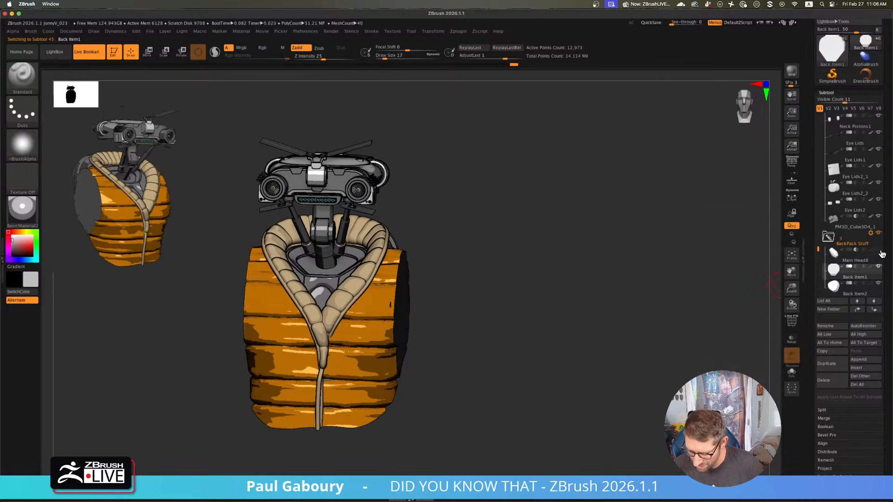
{"action": "left_click", "coordinate": [844, 254]}
{"action": "left_click", "coordinate": [832, 382]}
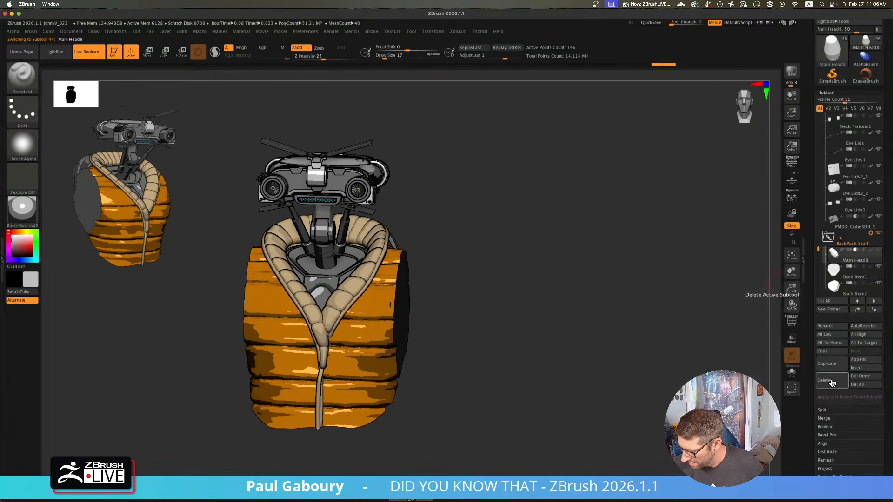
{"action": "left_click", "coordinate": [787, 364]}
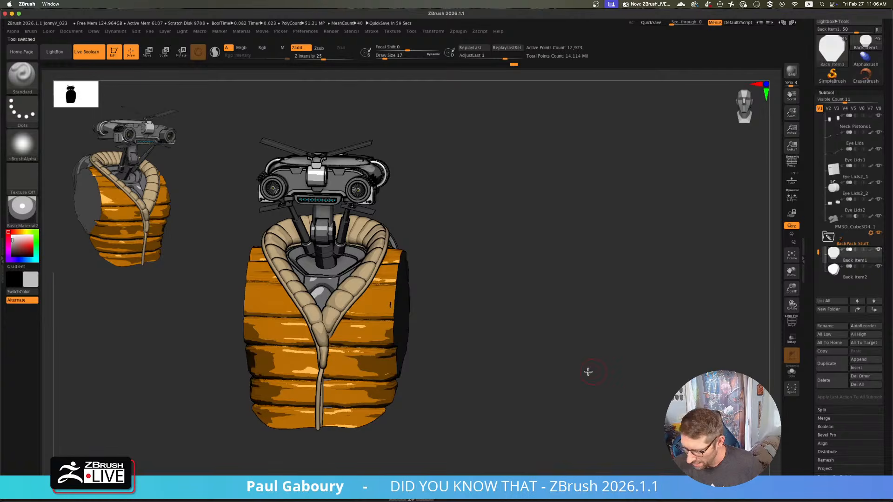
- Rename the Back Item1 subtool to "Main BP"
{"action": "left_click_drag", "start_coordinate": [500, 361], "coordinate": [506, 341]}
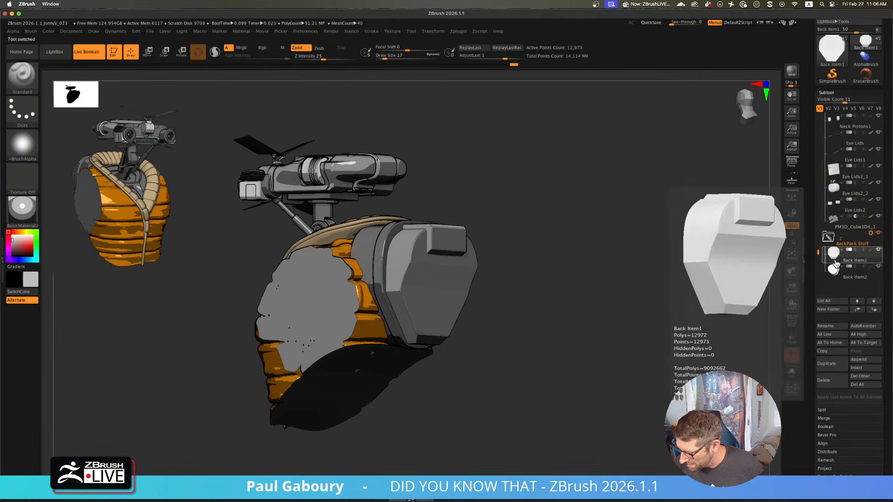
{"action": "left_click", "coordinate": [831, 326]}
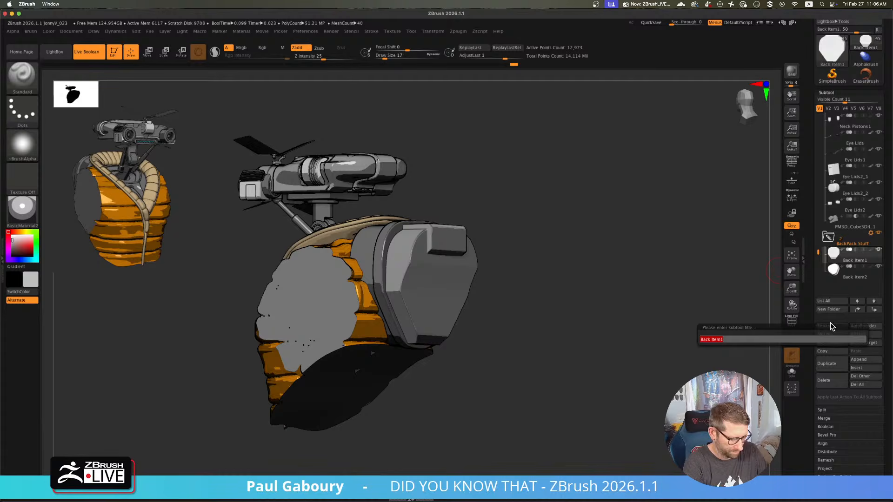
{"action": "type", "text": "Main"}
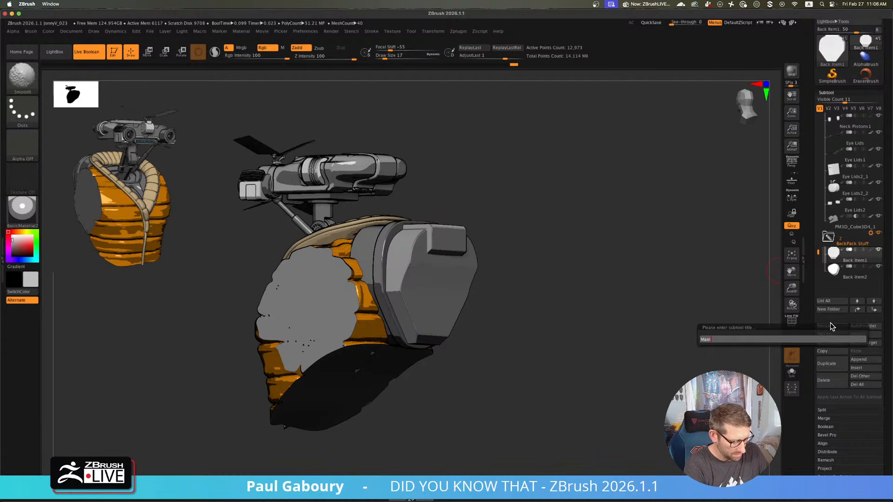
{"action": "type", "text": " V8"}
{"action": "key", "text": "shift"}
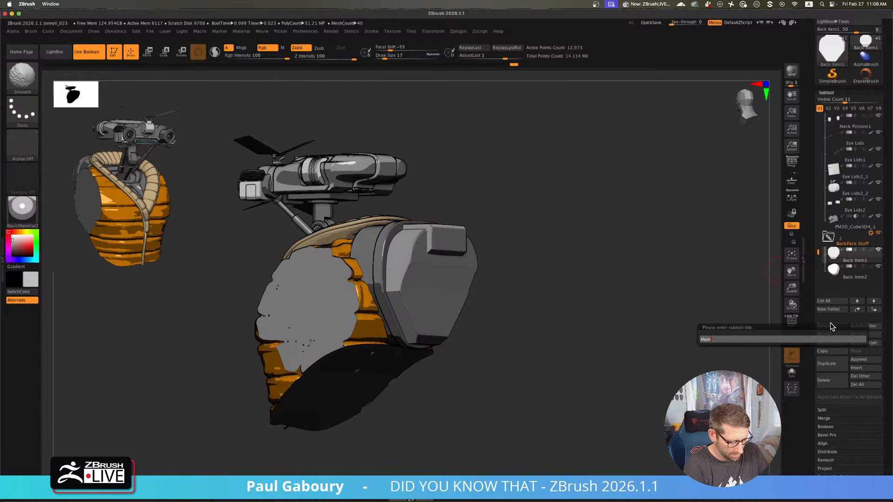
{"action": "key", "text": "Return"}
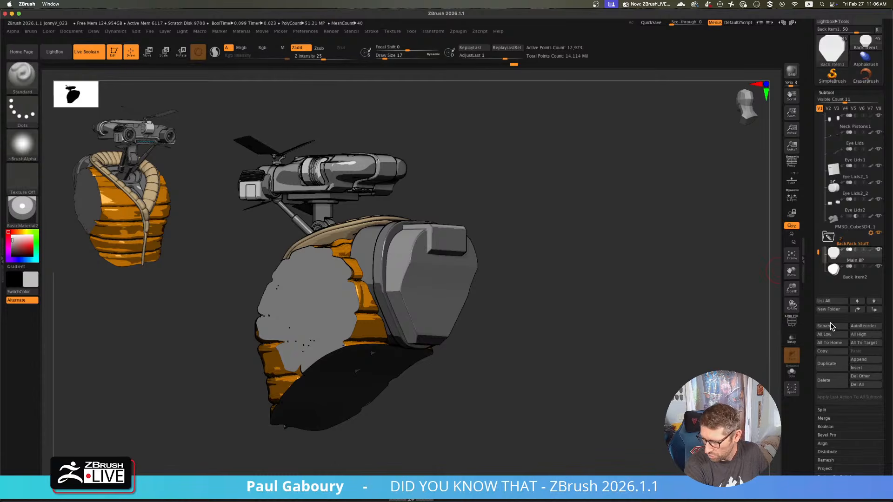
- Rename the Back Item2 subtool to "Larger BP"
{"action": "left_click", "coordinate": [843, 277]}
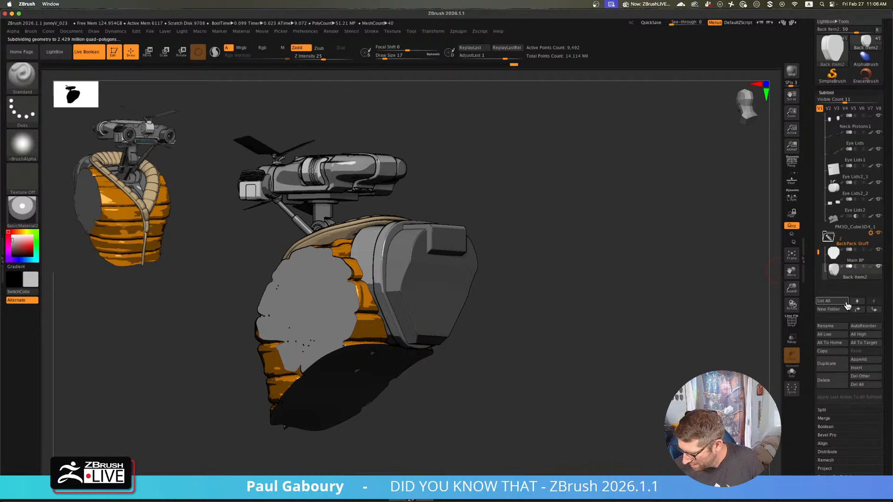
{"action": "left_click", "coordinate": [837, 327]}
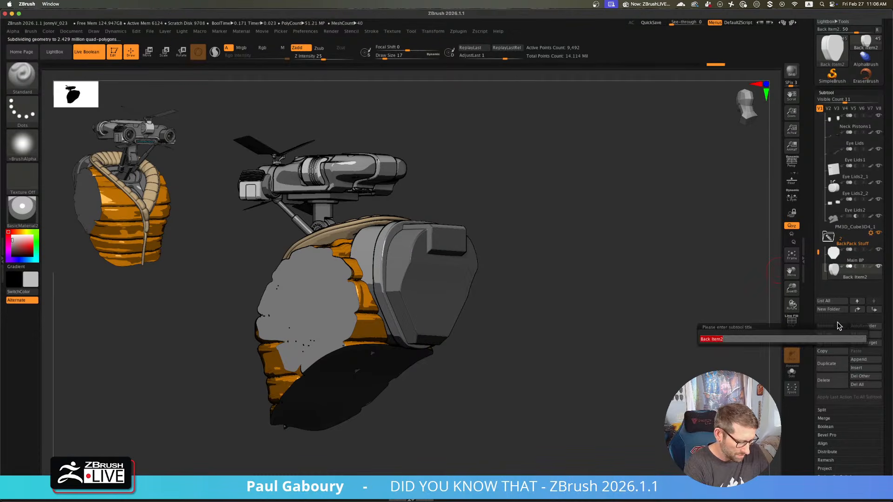
{"action": "key", "text": "shift"}
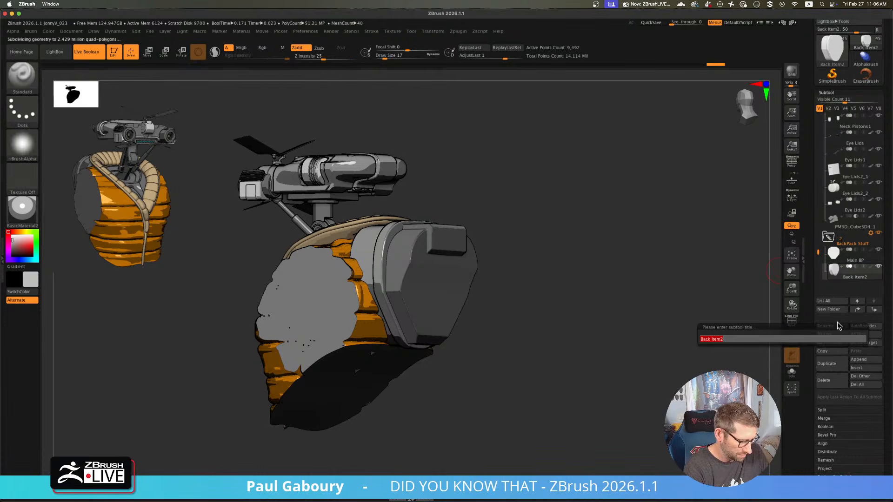
{"action": "type", "text": "Larger"}
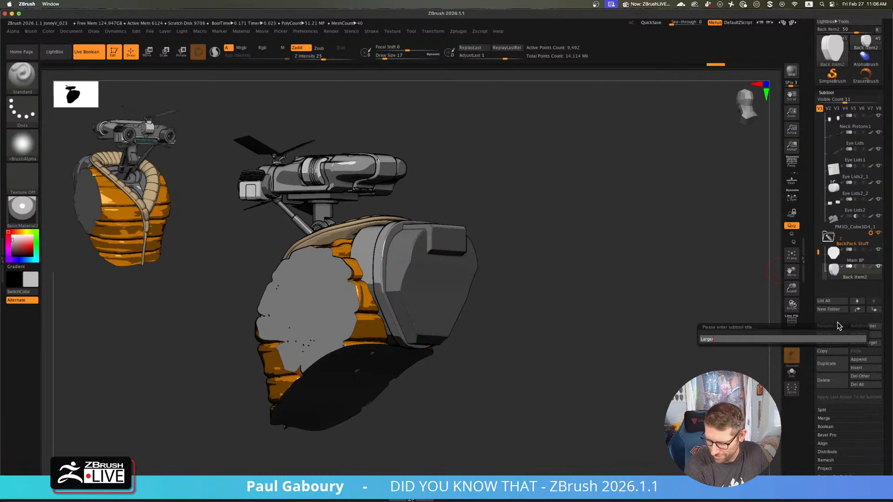
{"action": "key", "text": "shift"}
{"action": "type", "text": "BP"}
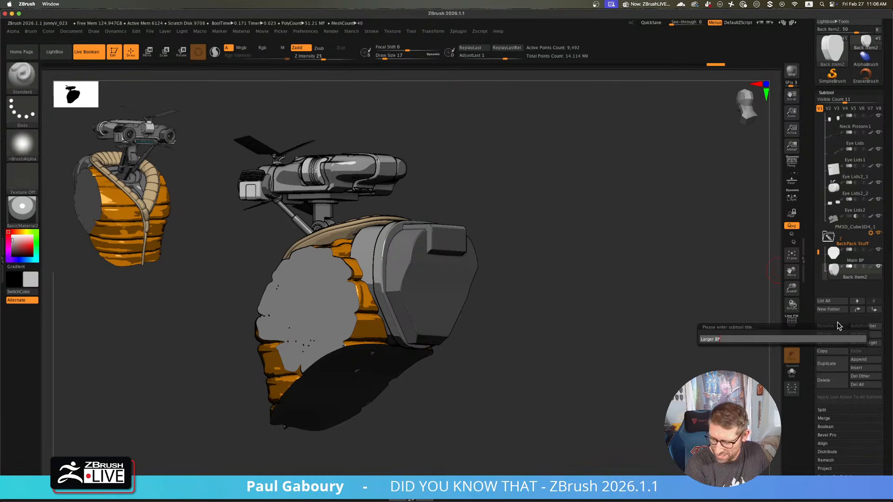
{"action": "key", "text": "Return"}
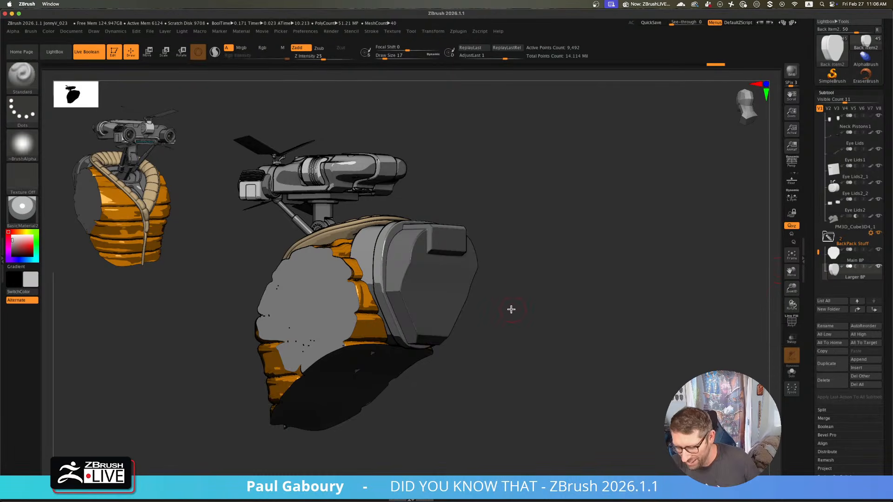
- Append a Cube3D mesh as a new subtool in the BackPack Stuff folder and frame it
{"action": "left_click_drag", "start_coordinate": [523, 357], "coordinate": [544, 345], "text": "shift"}
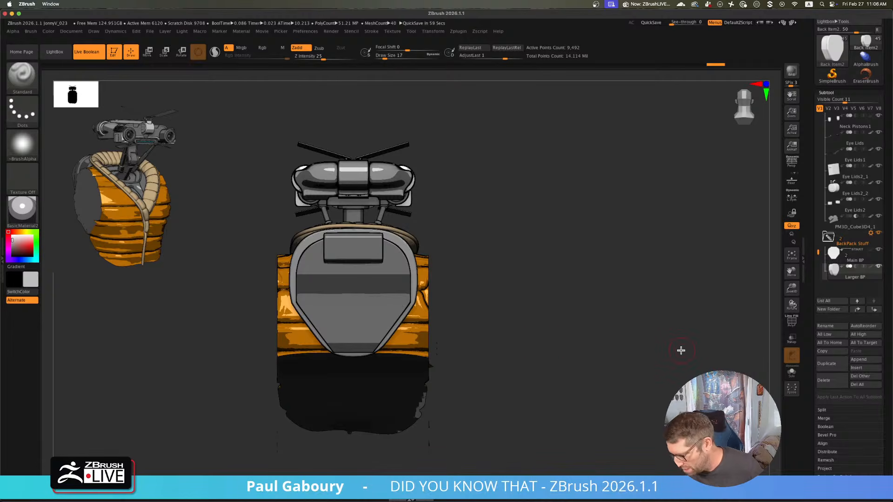
{"action": "left_click", "coordinate": [864, 363]}
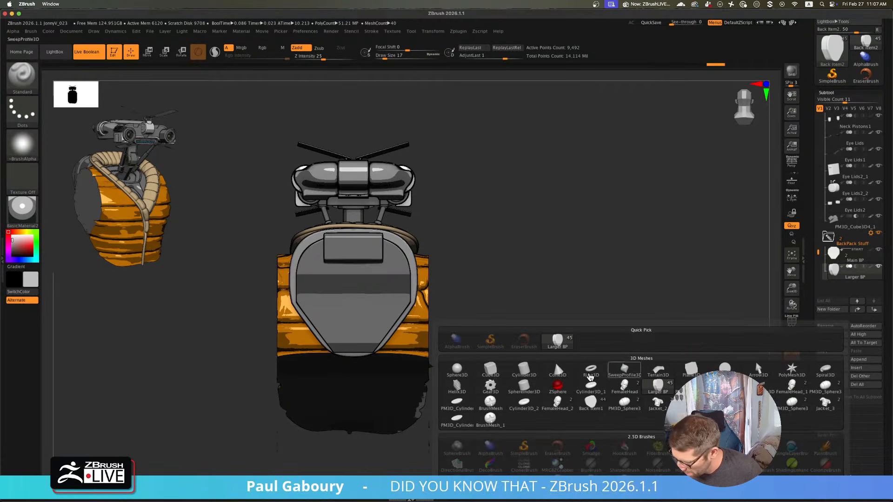
{"action": "left_click", "coordinate": [501, 375]}
{"action": "mouse_move", "coordinate": [539, 376]}
{"action": "right_mouse_down", "text": "ctrl"}
{"action": "mouse_move", "coordinate": [476, 333]}
{"action": "mouse_move", "coordinate": [445, 229]}
{"action": "right_mouse_up", "text": "ctrl"}
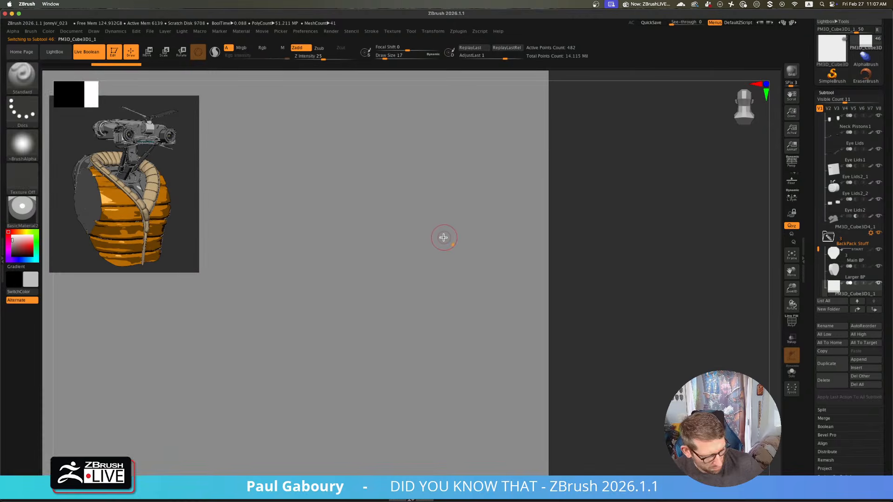
{"action": "key", "text": "f"}
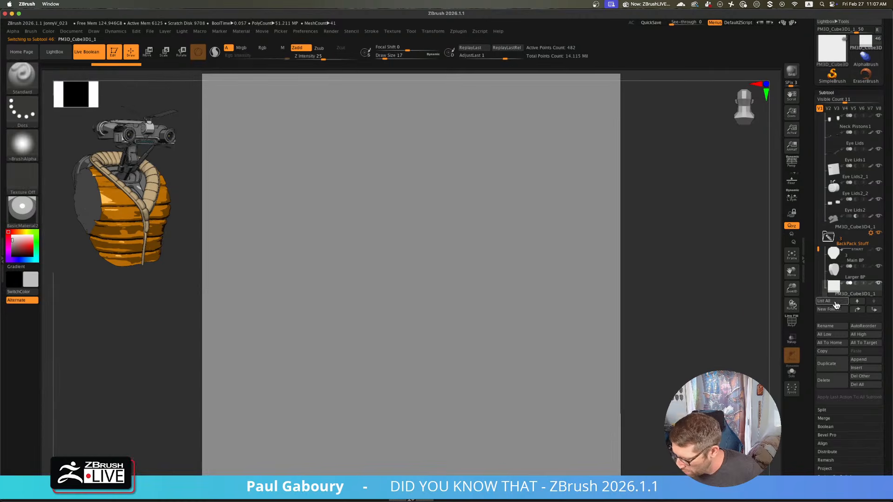
- Scale the appended cube down to a small block with the gizmo, below the robot bust
{"action": "key", "text": "w"}
{"action": "left_click_drag", "start_coordinate": [411, 282], "coordinate": [333, 189]}
{"action": "left_click_drag", "start_coordinate": [411, 282], "coordinate": [353, 214]}
{"action": "left_click_drag", "start_coordinate": [537, 272], "coordinate": [541, 345], "text": "alt"}
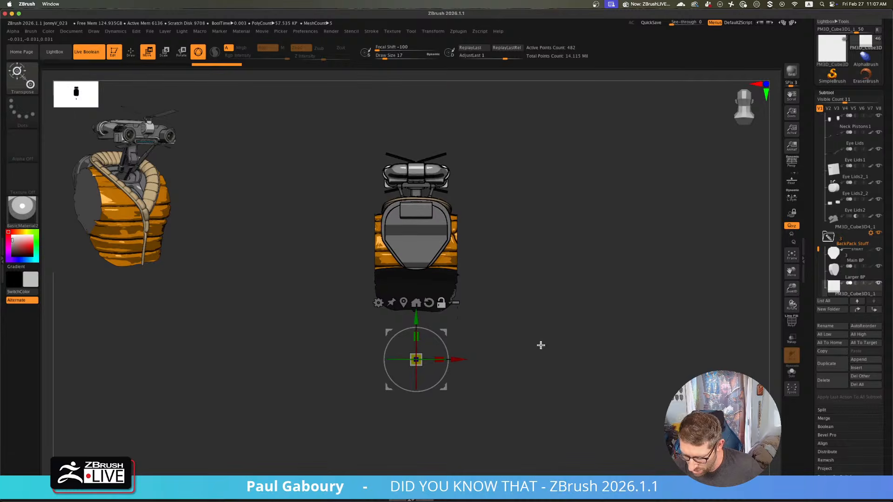
- Return to Draw mode and set the small cube subtool to Boolean subtraction
{"action": "key", "text": "Tab"}
{"action": "key", "text": "Tab"}
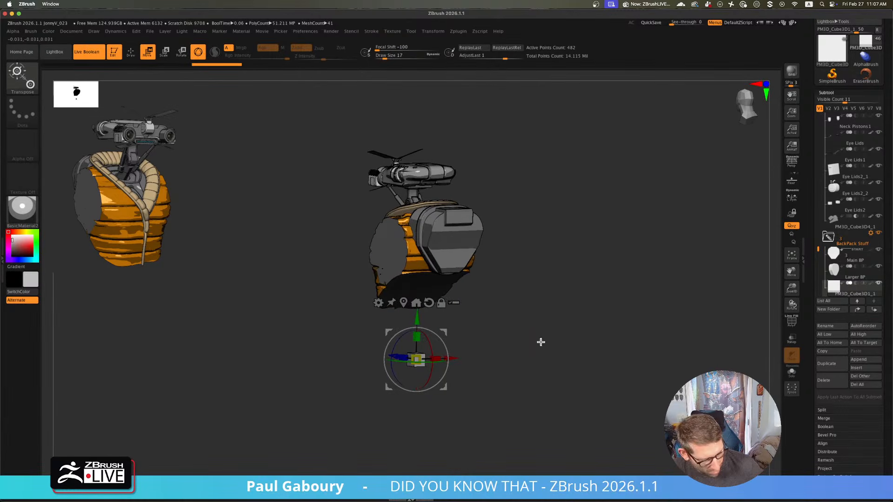
{"action": "key", "text": "q"}
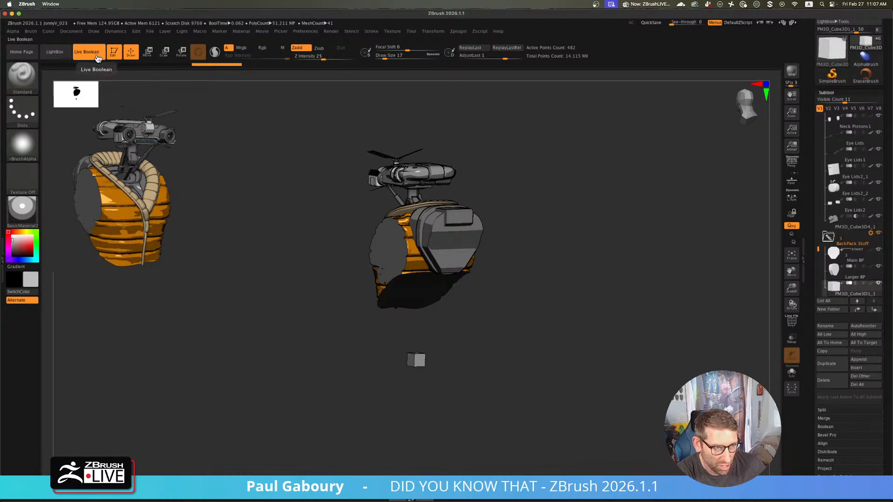
{"action": "left_click", "coordinate": [855, 283]}
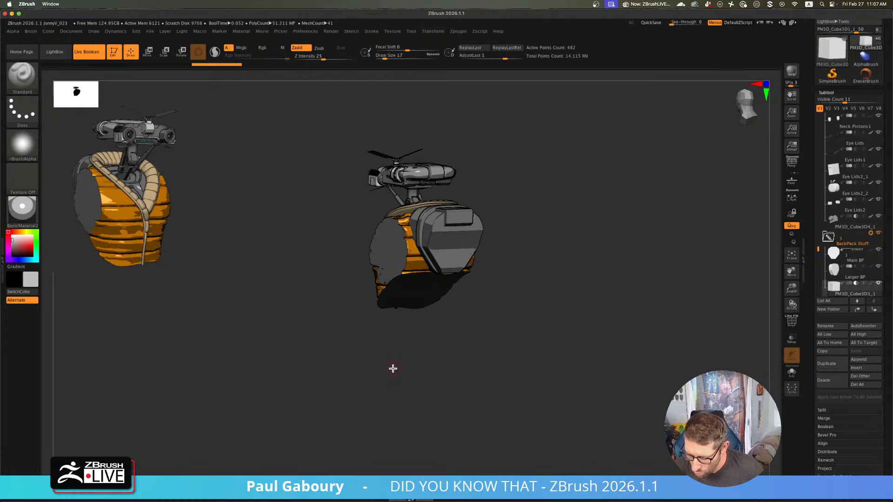
- Duplicate the small cube within its subtool using the gizmo and position the copy at the lower part of the backpack's rear face
{"action": "left_click_drag", "start_coordinate": [474, 371], "coordinate": [464, 369], "text": "shift"}
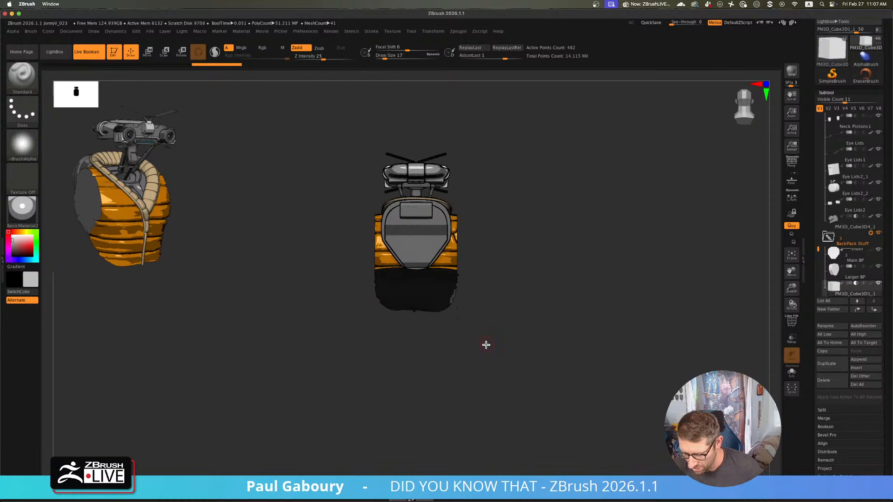
{"action": "key", "text": "w"}
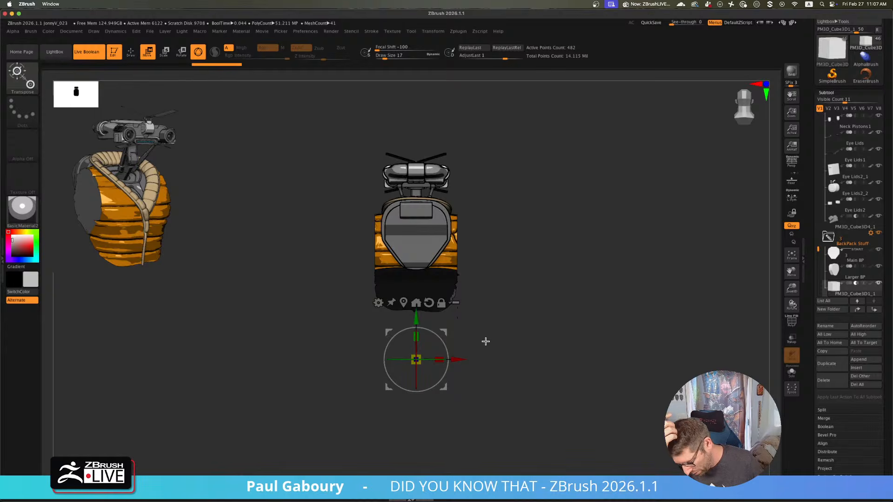
{"action": "left_click_drag", "start_coordinate": [415, 319], "coordinate": [416, 211], "text": "ctrl"}
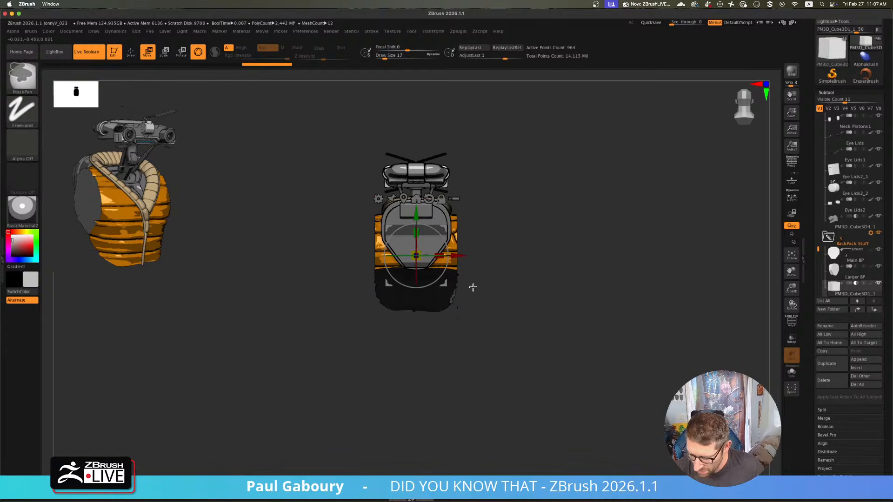
{"action": "key", "text": "shift+f"}
{"action": "left_click_drag", "start_coordinate": [500, 340], "coordinate": [506, 343]}
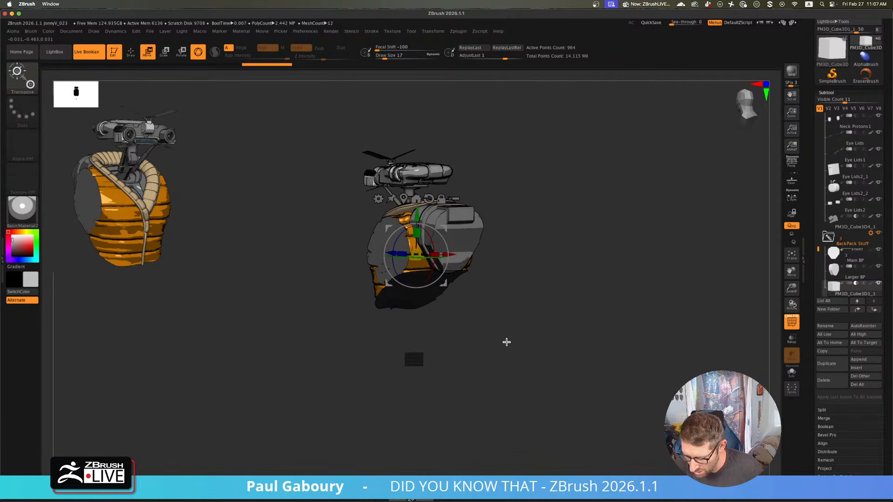
{"action": "right_click_drag", "start_coordinate": [505, 341], "coordinate": [524, 363], "text": "ctrl"}
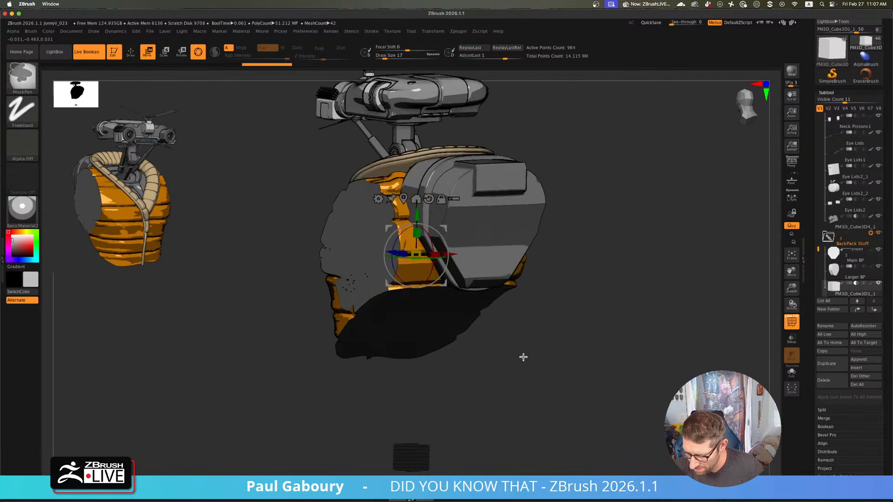
{"action": "left_click_drag", "start_coordinate": [395, 253], "coordinate": [464, 303]}
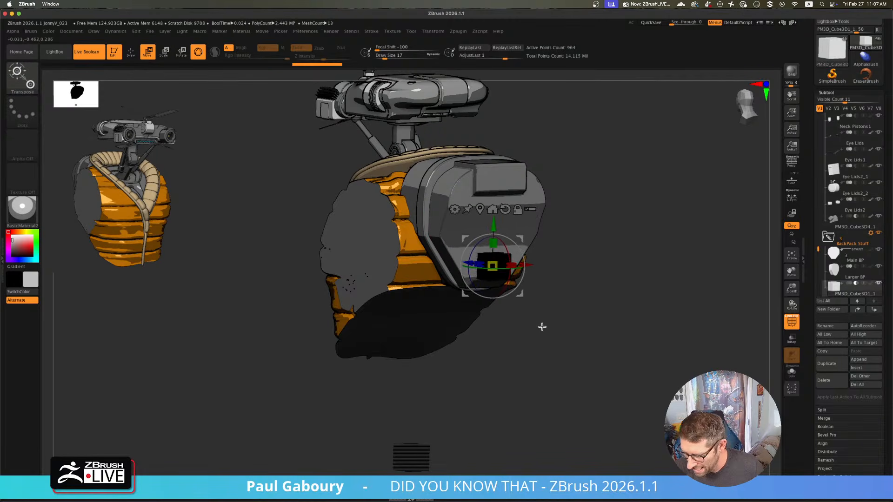
- Convert the copied block into a PolyCube primitive with the gizmo and adjust its depth in the lower backpack
{"action": "left_click", "coordinate": [455, 209]}
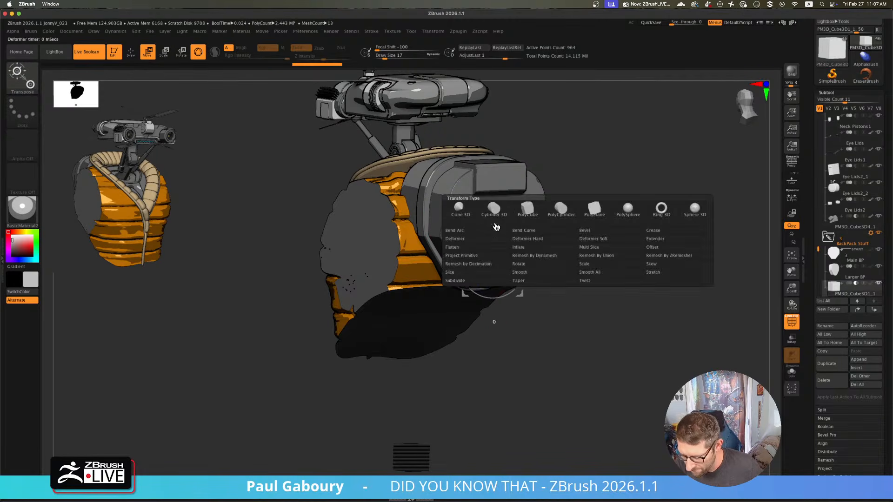
{"action": "left_click", "coordinate": [537, 217]}
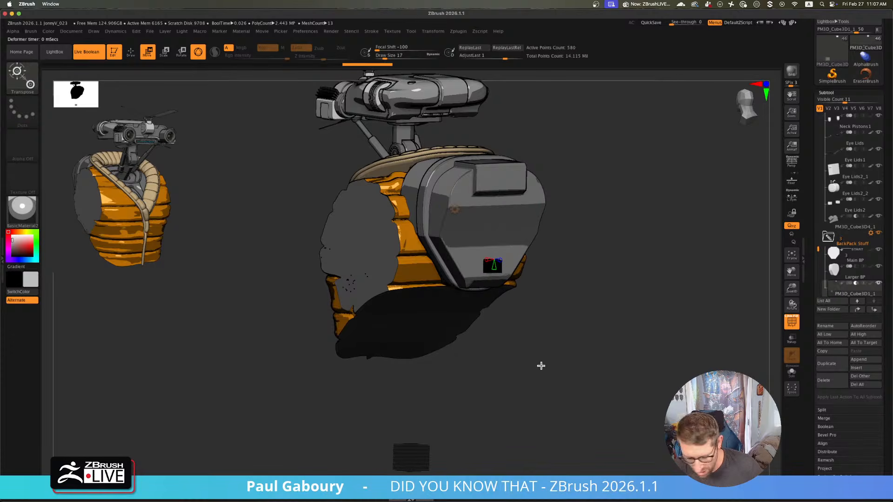
{"action": "left_click_drag", "start_coordinate": [542, 367], "coordinate": [589, 370], "text": "shift"}
{"action": "key", "text": "ctrl+z"}
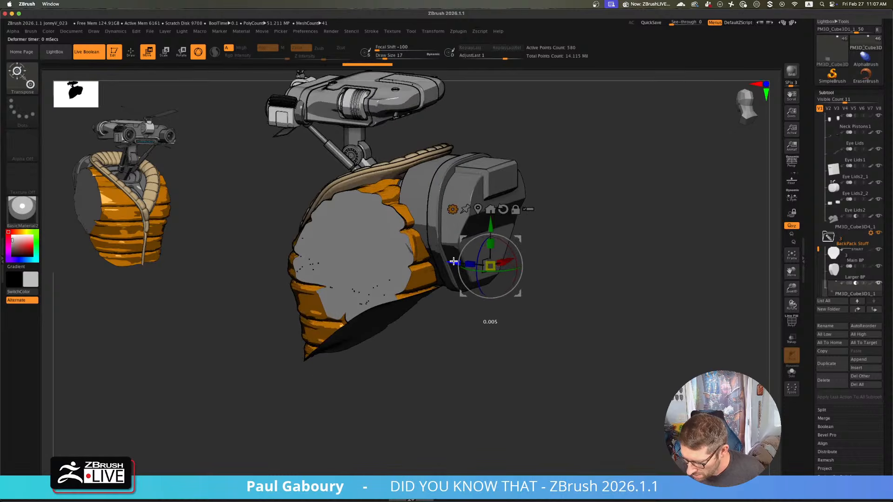
{"action": "key", "text": "ctrl+z"}
{"action": "key", "text": "ctrl+z"}
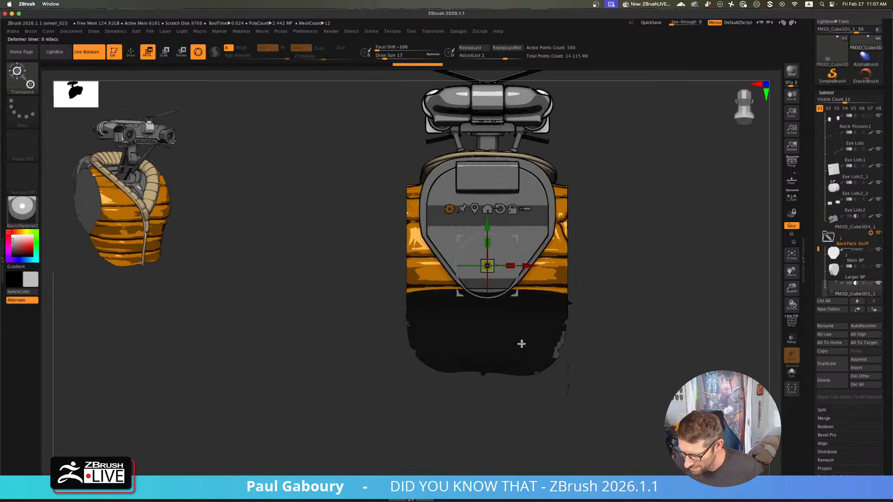
{"action": "key", "text": "ctrl+z"}
{"action": "key", "text": "ctrl+z"}
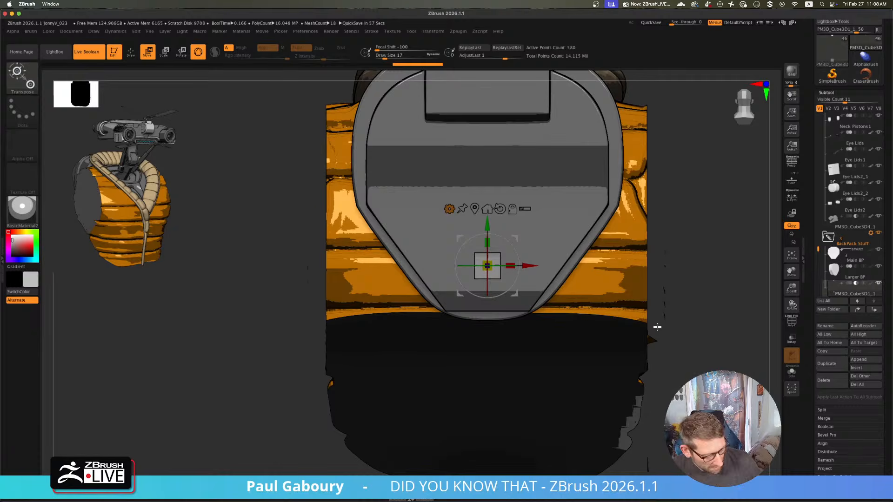
- Isolate the cube subtool and reduce the PolyCube's resolution to 1 segment per side, checking it with polyframe on
{"action": "left_click", "coordinate": [791, 377]}
{"action": "left_click_drag", "start_coordinate": [643, 329], "coordinate": [572, 323]}
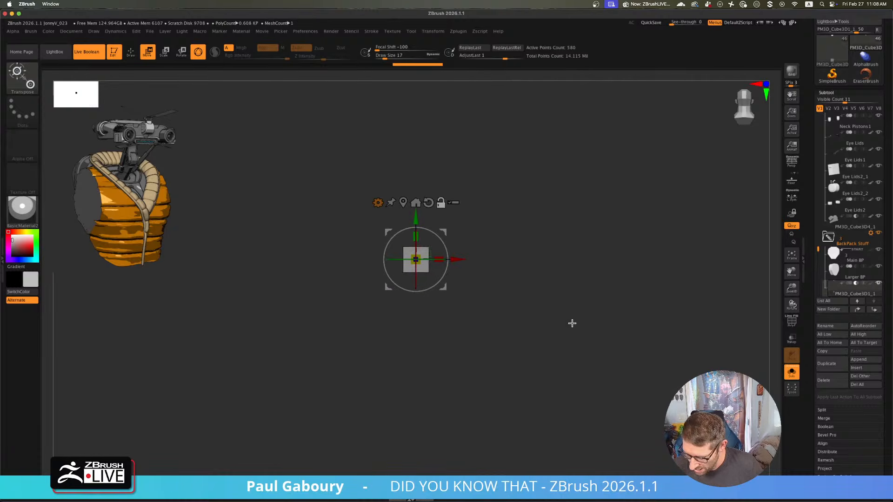
{"action": "key", "text": "shift+f"}
{"action": "key", "text": "ctrl+z"}
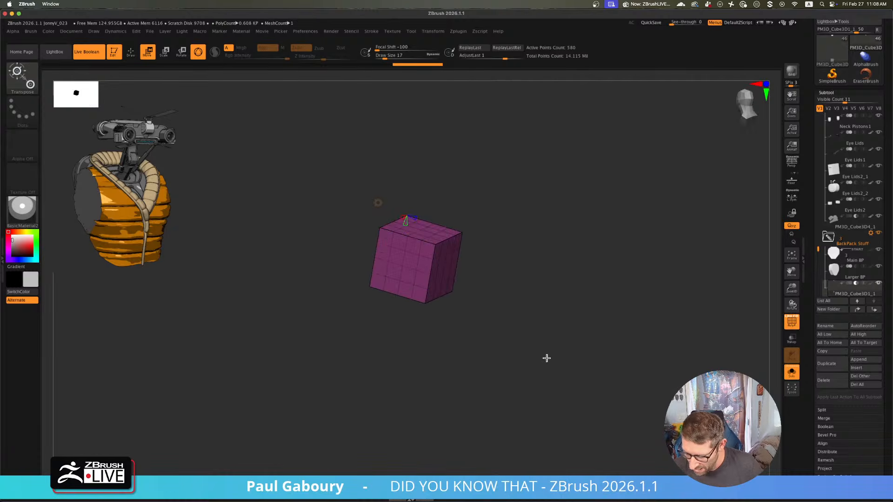
{"action": "key", "text": "ctrl+w"}
{"action": "key", "text": "ctrl+w"}
{"action": "key", "text": "ctrl+w"}
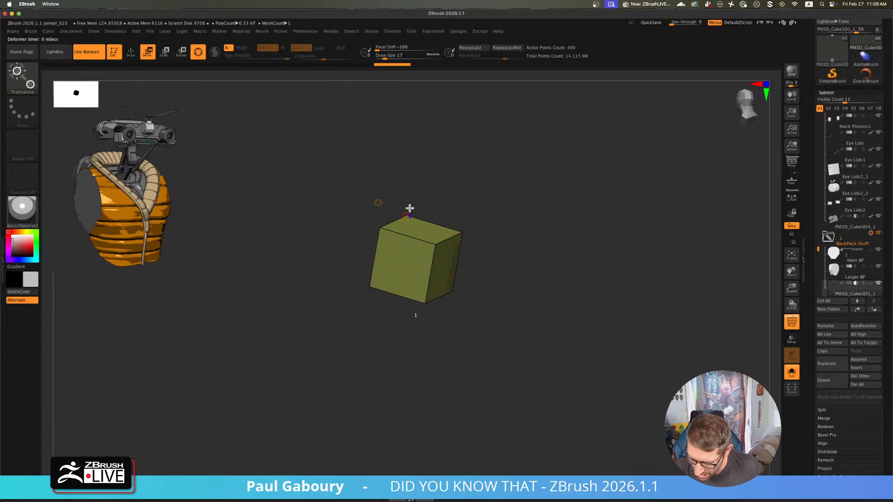
{"action": "key", "text": "ctrl+z"}
{"action": "key", "text": "ctrl+z"}
{"action": "key", "text": "ctrl+z"}
{"action": "key", "text": "ctrl+z"}
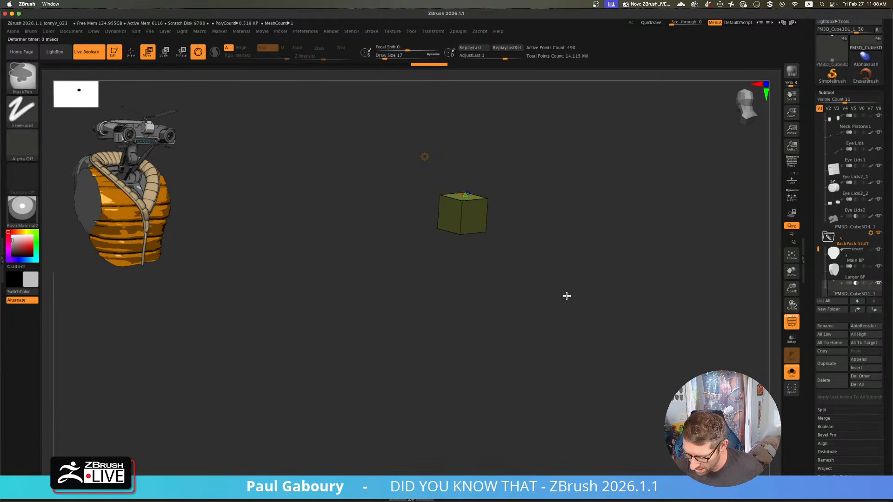
{"action": "key", "text": "ctrl+z"}
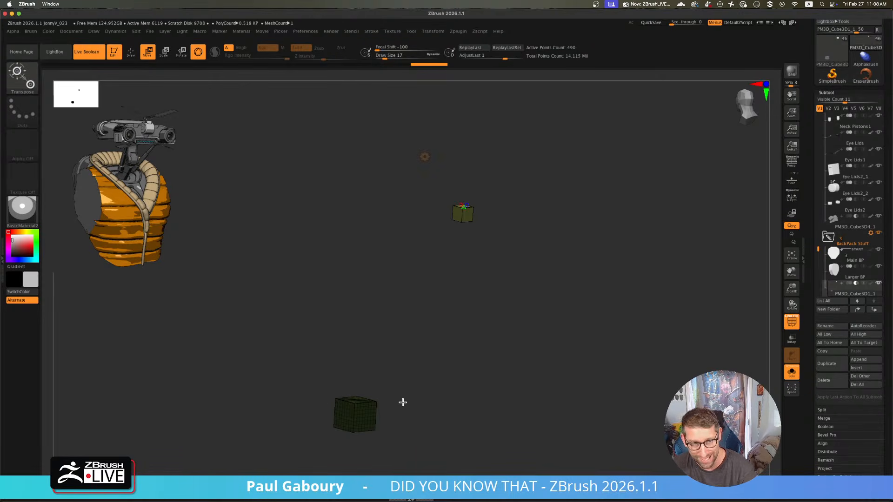
{"action": "left_click", "coordinate": [792, 373]}
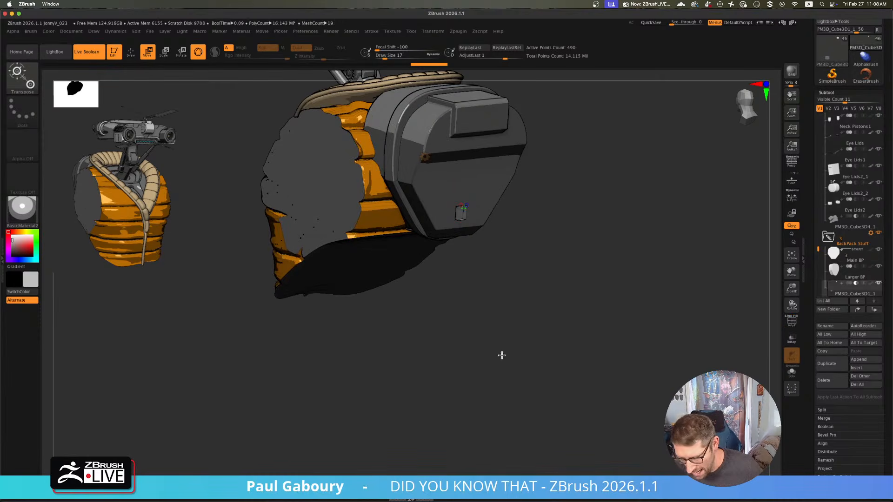
- Move the subtractive block slightly lower on the backpack's rear face and stretch it taller along Y
{"action": "left_click_drag", "start_coordinate": [502, 355], "coordinate": [478, 347], "text": "shift"}
{"action": "key", "text": "f"}
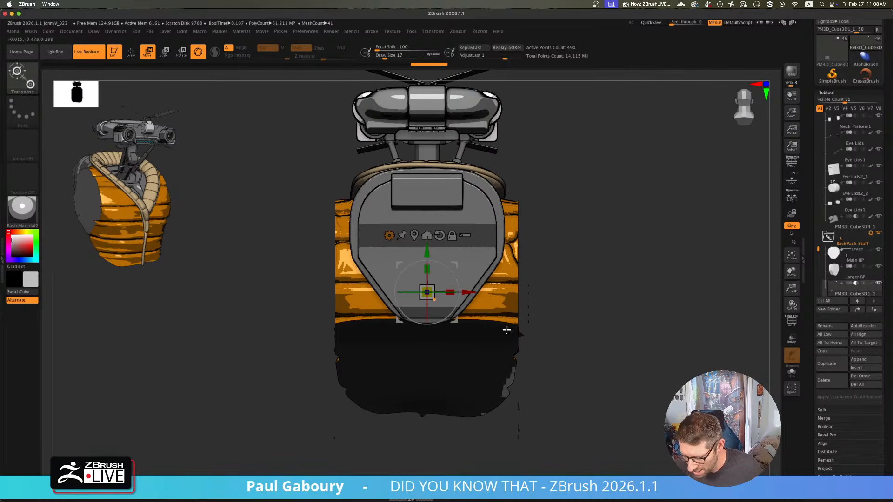
{"action": "scroll", "coordinate": [574, 313], "scroll_direction": "up", "scroll_amount": 5}
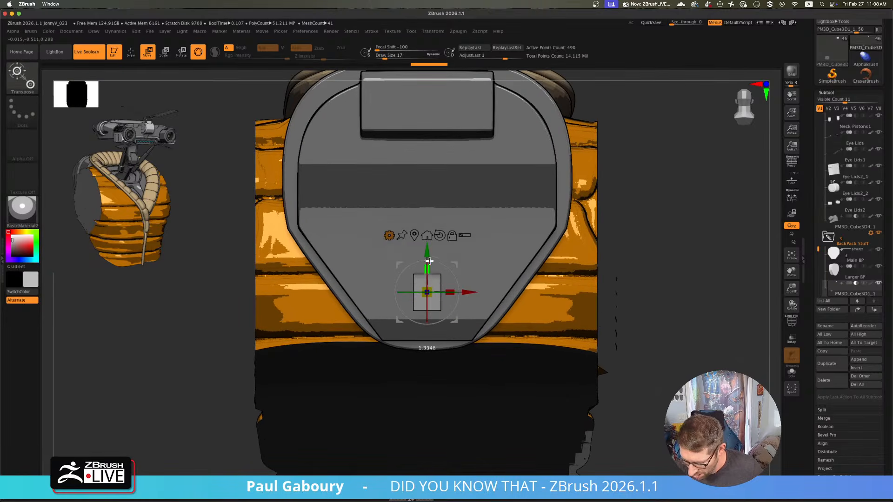
{"action": "mouse_move", "coordinate": [429, 261]}
{"action": "left_mouse_down"}
{"action": "mouse_move", "coordinate": [431, 199]}
{"action": "mouse_move", "coordinate": [428, 269]}
{"action": "mouse_move", "coordinate": [428, 215]}
{"action": "mouse_move", "coordinate": [427, 261]}
{"action": "left_mouse_up"}
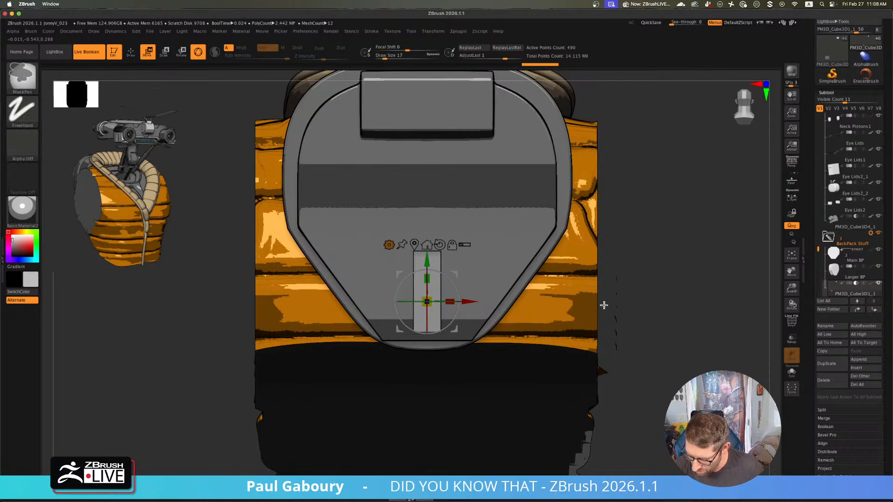
- Widen the block along X by a factor of about 3.08 to cut a broad recess in the backpack
{"action": "key", "text": "f"}
{"action": "left_click_drag", "start_coordinate": [580, 305], "coordinate": [600, 327]}
{"action": "scroll", "coordinate": [616, 347], "scroll_direction": "up", "scroll_amount": 5}
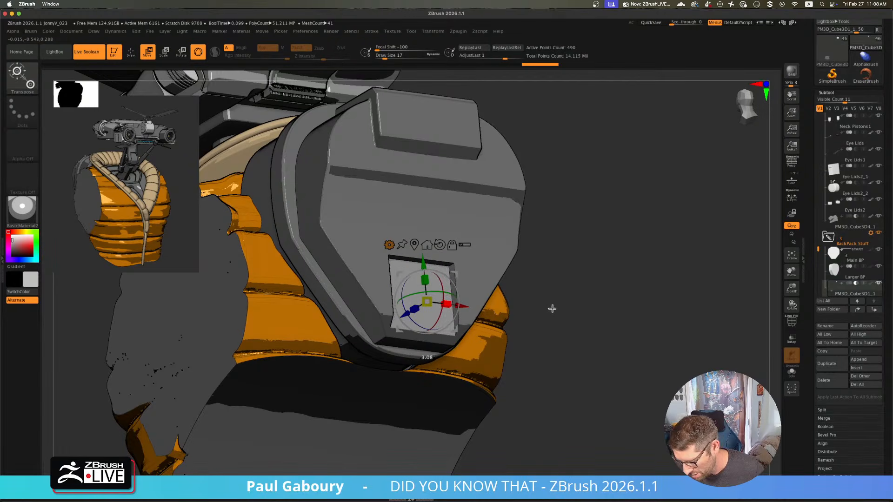
{"action": "scroll", "coordinate": [535, 319], "scroll_direction": "down", "scroll_amount": 6}
{"action": "mouse_move", "coordinate": [532, 319]}
{"action": "left_mouse_down"}
{"action": "mouse_move", "coordinate": [527, 349]}
{"action": "mouse_move", "coordinate": [546, 339]}
{"action": "mouse_move", "coordinate": [532, 336]}
{"action": "left_mouse_up"}
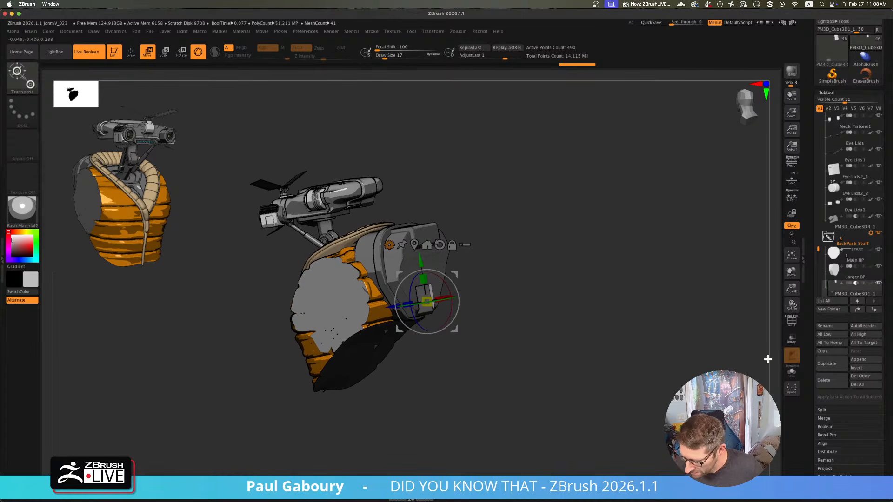
- Isolate the block in side view, mask all but its inner upper edge, and lower that edge to slope the top face
{"action": "left_click", "coordinate": [791, 372]}
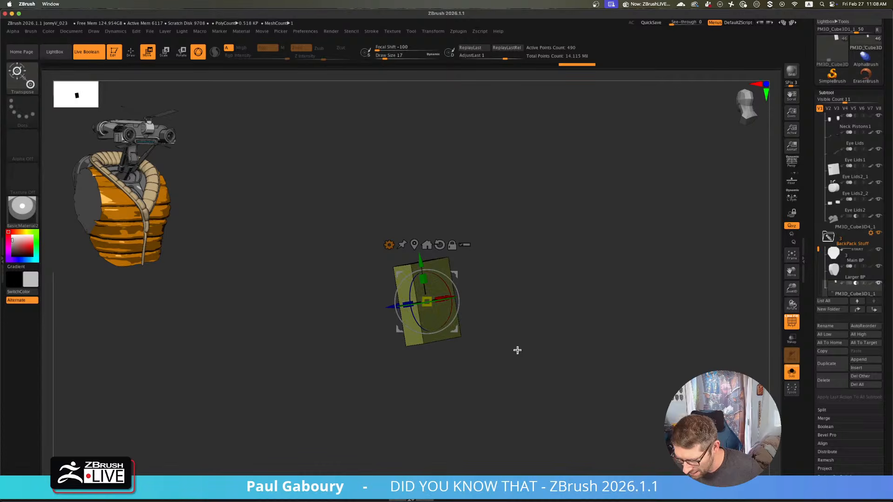
{"action": "left_click_drag", "start_coordinate": [516, 350], "coordinate": [522, 353], "text": "shift"}
{"action": "key", "text": "ctrl"}
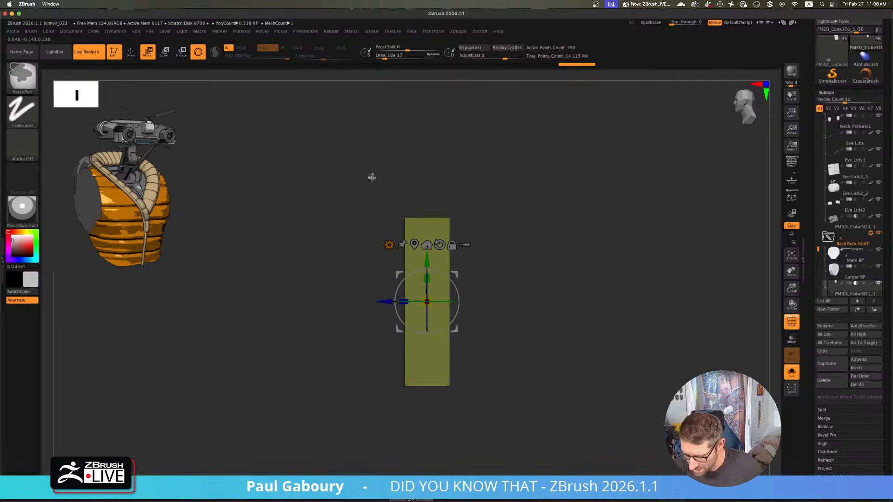
{"action": "left_click_drag", "start_coordinate": [372, 177], "coordinate": [427, 264], "text": "ctrl"}
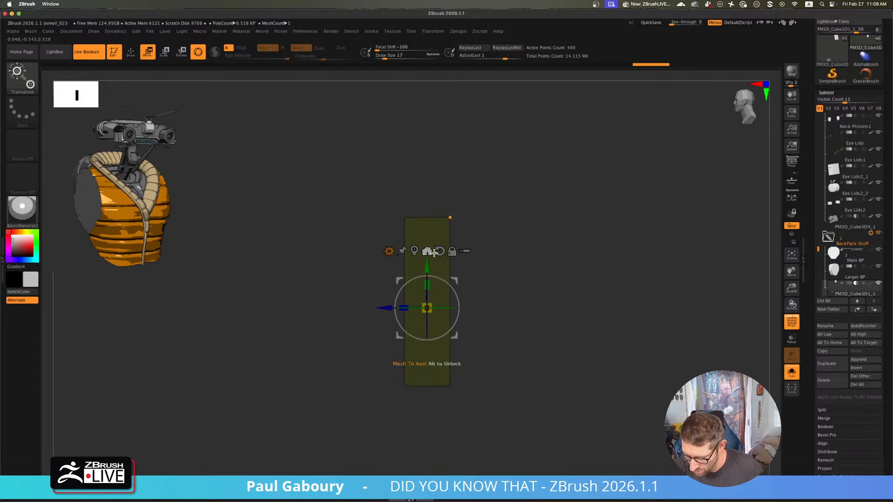
{"action": "left_click_drag", "start_coordinate": [504, 213], "coordinate": [535, 247], "text": "ctrl"}
{"action": "left_click_drag", "start_coordinate": [372, 191], "coordinate": [421, 244], "text": "ctrl"}
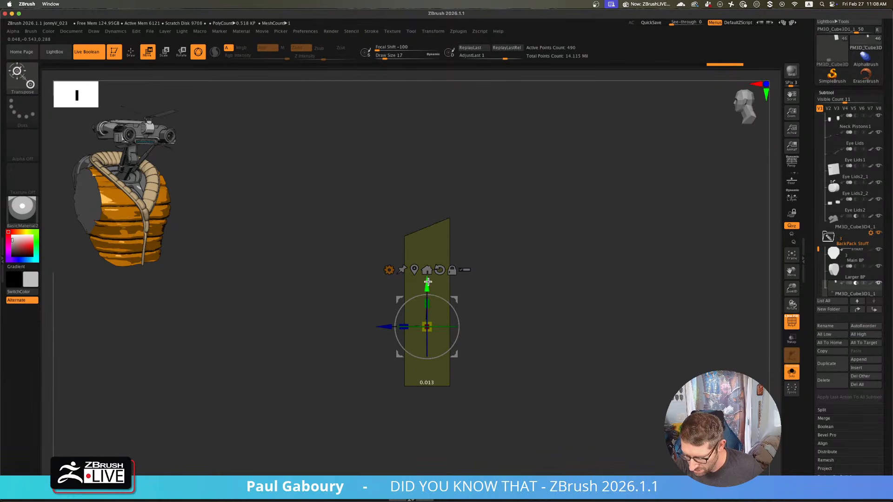
- Show the full model again with polyframe off and check the sloped recess in the lower backpack
{"action": "left_click", "coordinate": [792, 375]}
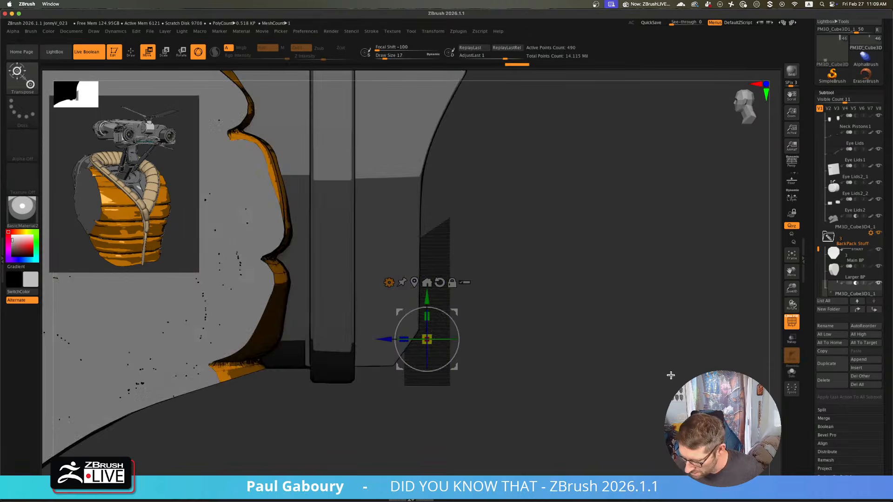
{"action": "mouse_move", "coordinate": [544, 325]}
{"action": "right_mouse_down", "text": "ctrl"}
{"action": "mouse_move", "coordinate": [511, 342]}
{"action": "mouse_move", "coordinate": [590, 426]}
{"action": "right_mouse_up", "text": "ctrl"}
{"action": "key", "text": "shift+f"}
{"action": "key", "text": "q"}
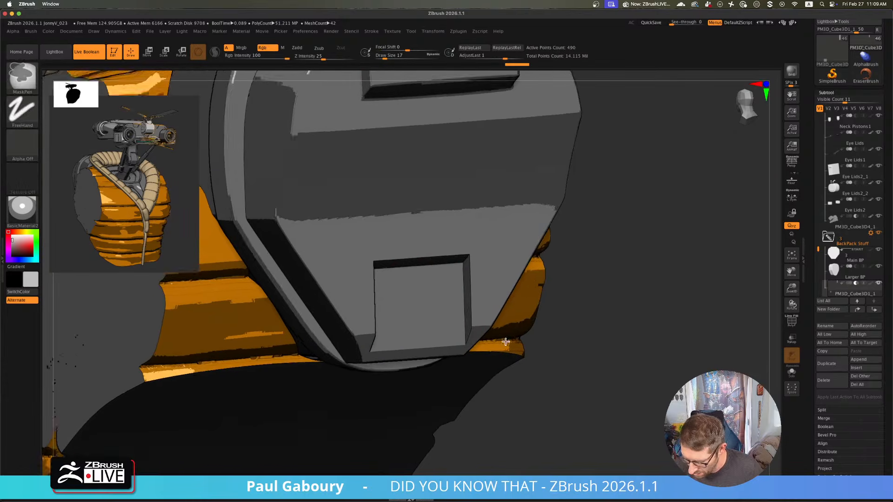
{"action": "key", "text": "w"}
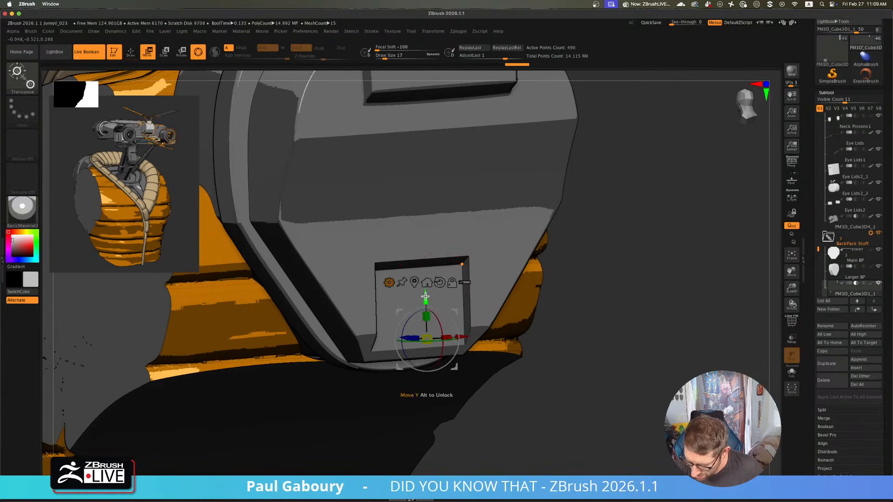
{"action": "mouse_move", "coordinate": [425, 297]}
{"action": "left_mouse_down"}
{"action": "mouse_move", "coordinate": [428, 322]}
{"action": "mouse_move", "coordinate": [429, 298]}
{"action": "left_mouse_up"}
- Try to lower the subtractive block along Y in the backpack recess
{"action": "left_click", "coordinate": [792, 372]}
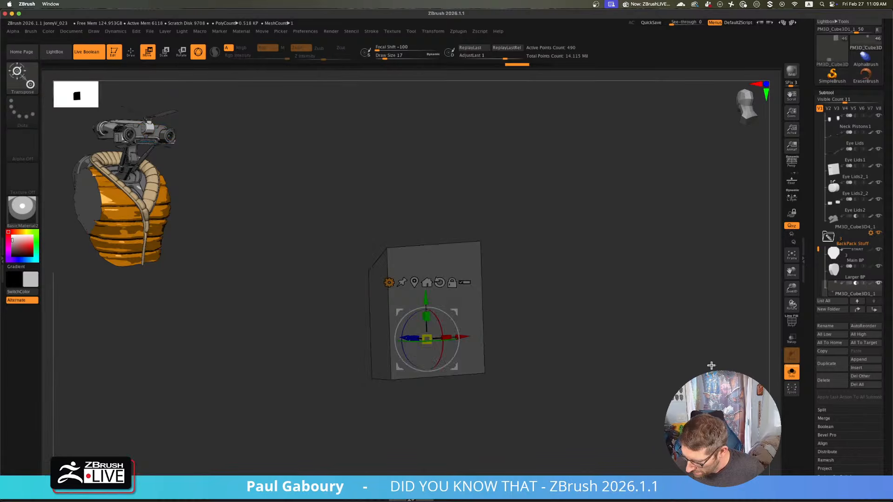
{"action": "left_click_drag", "start_coordinate": [675, 363], "coordinate": [808, 384]}
{"action": "left_click", "coordinate": [792, 372]}
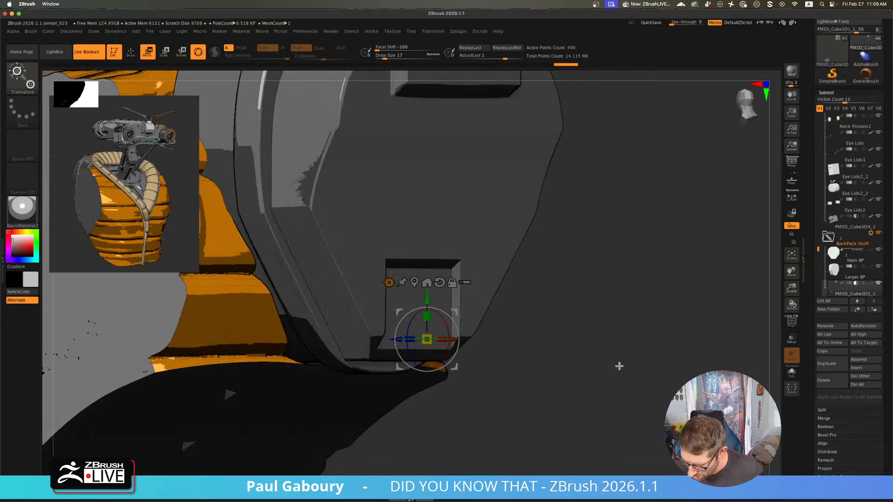
{"action": "left_click_drag", "start_coordinate": [619, 366], "coordinate": [554, 352]}
{"action": "left_click_drag", "start_coordinate": [428, 299], "coordinate": [429, 318]}
{"action": "key", "text": "ctrl"}
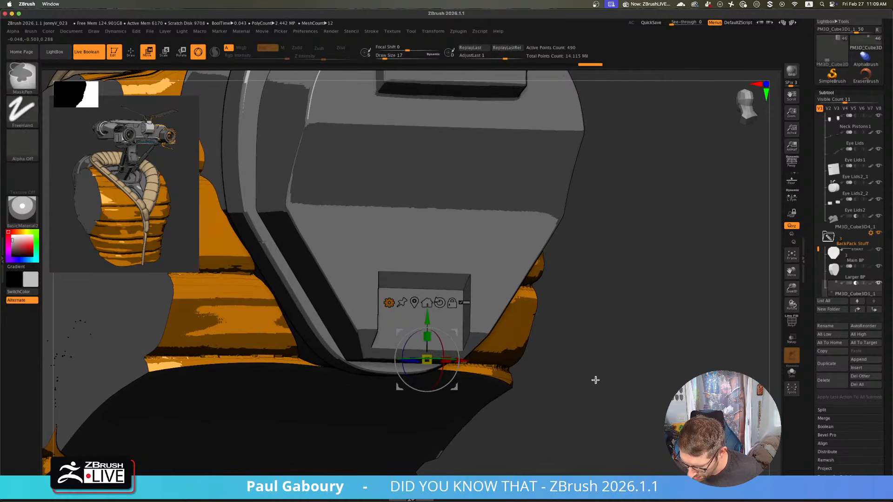
{"action": "key", "text": "ctrl+z"}
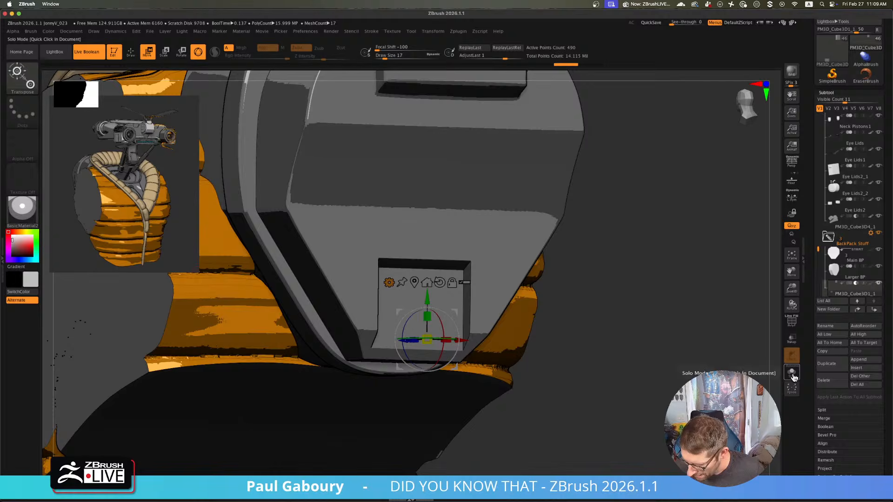
- Isolate the block in side view, mask all but its inner upper edge, and lower that edge along Y to steepen the top slope
{"action": "left_click", "coordinate": [794, 378]}
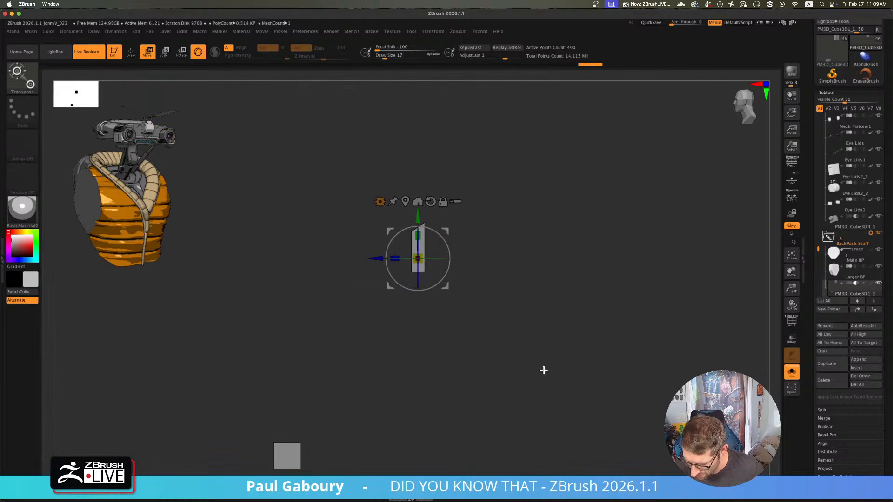
{"action": "left_click_drag", "start_coordinate": [389, 203], "coordinate": [417, 242], "text": "ctrl"}
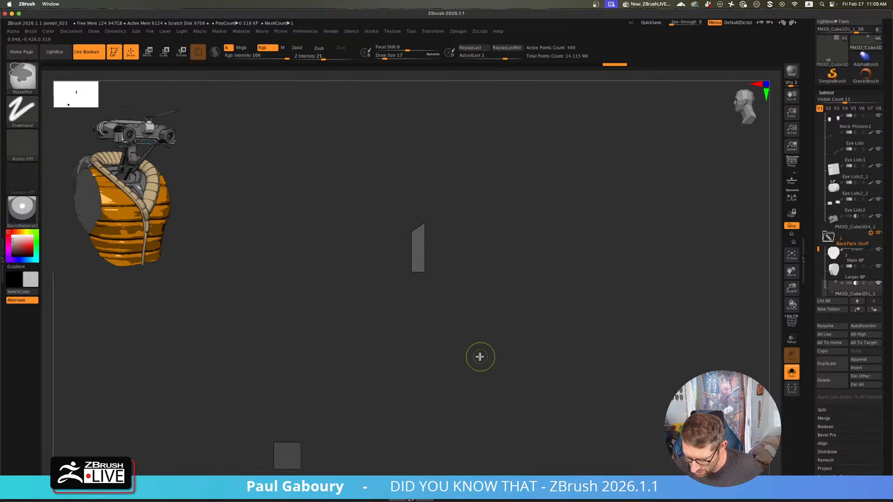
{"action": "key", "text": "w"}
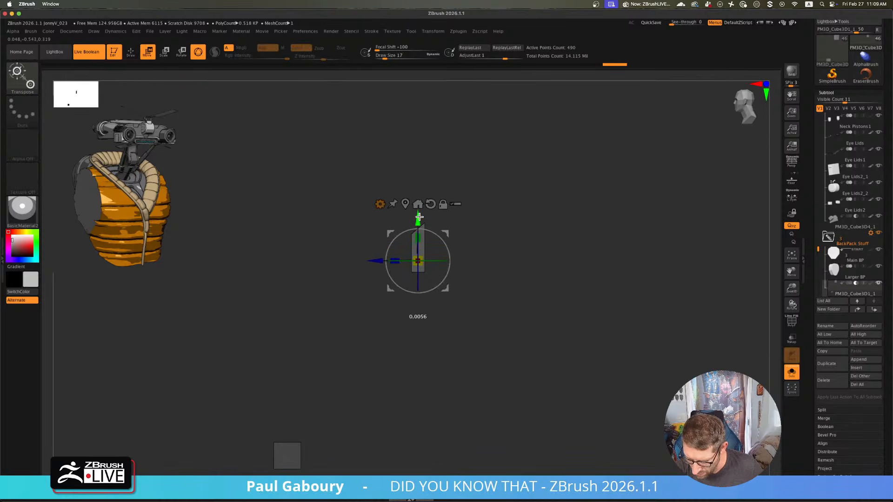
{"action": "left_click_drag", "start_coordinate": [419, 217], "coordinate": [419, 217]}
{"action": "left_click", "coordinate": [791, 372]}
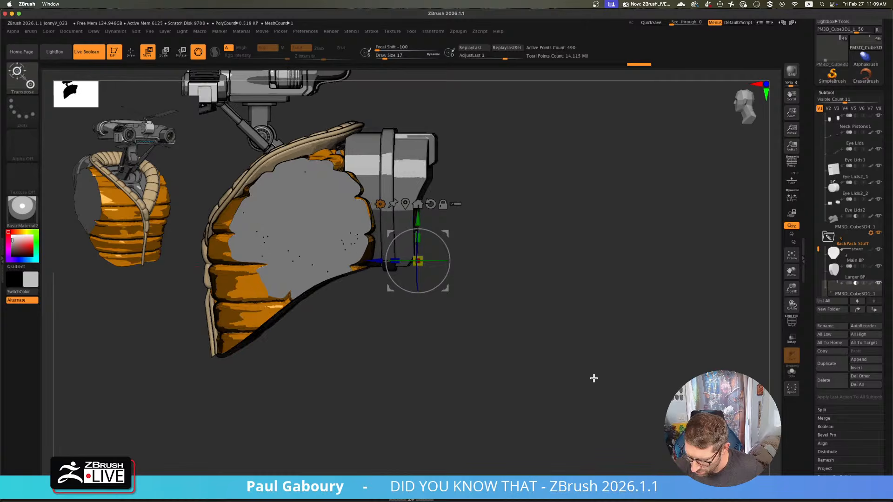
{"action": "left_click_drag", "start_coordinate": [593, 378], "coordinate": [577, 358]}
{"action": "left_click_drag", "start_coordinate": [418, 220], "coordinate": [424, 240]}
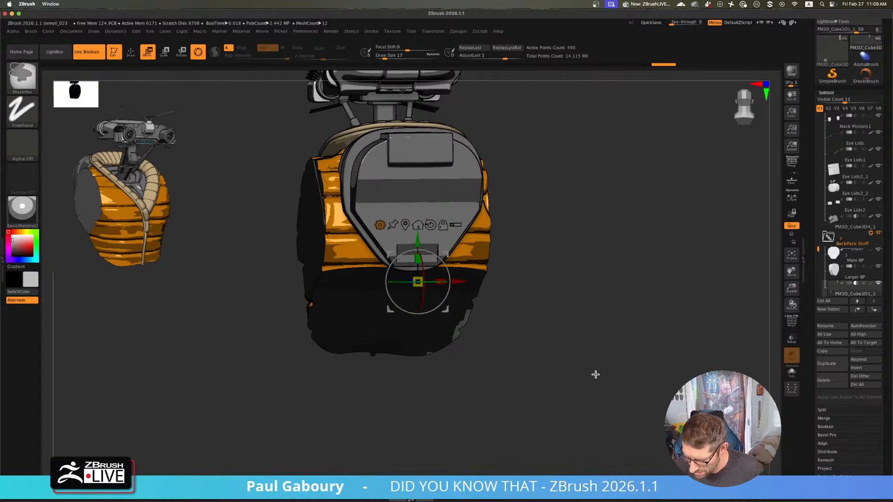
{"action": "right_click_drag", "start_coordinate": [594, 375], "coordinate": [593, 369], "text": "ctrl"}
{"action": "left_click_drag", "start_coordinate": [594, 379], "coordinate": [566, 345]}
- Isolate the block, mask all but its sloped upper end, and raise that end along Y to lengthen the backpack recess
{"action": "left_click", "coordinate": [793, 372]}
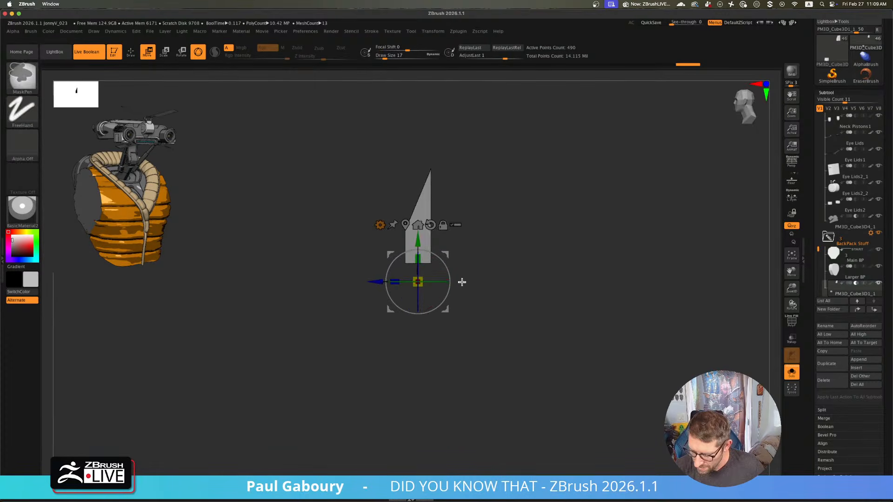
{"action": "mouse_move", "coordinate": [383, 137]}
{"action": "left_mouse_down", "text": "ctrl"}
{"action": "mouse_move", "coordinate": [472, 234]}
{"action": "mouse_move", "coordinate": [420, 200]}
{"action": "left_mouse_up", "text": "ctrl"}
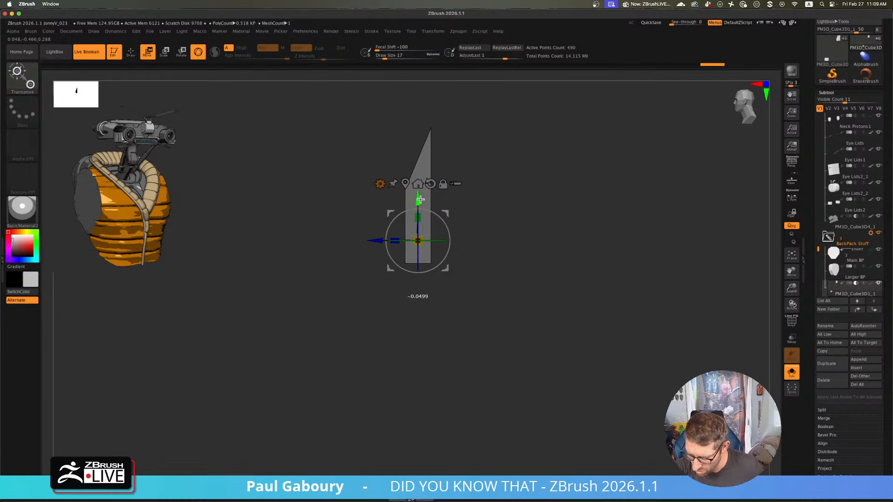
{"action": "left_click", "coordinate": [793, 373]}
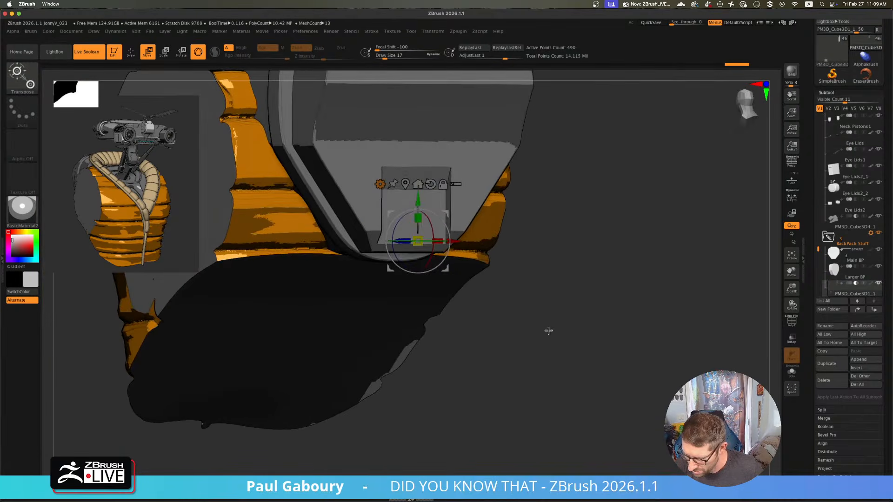
{"action": "left_click_drag", "start_coordinate": [418, 197], "coordinate": [421, 154]}
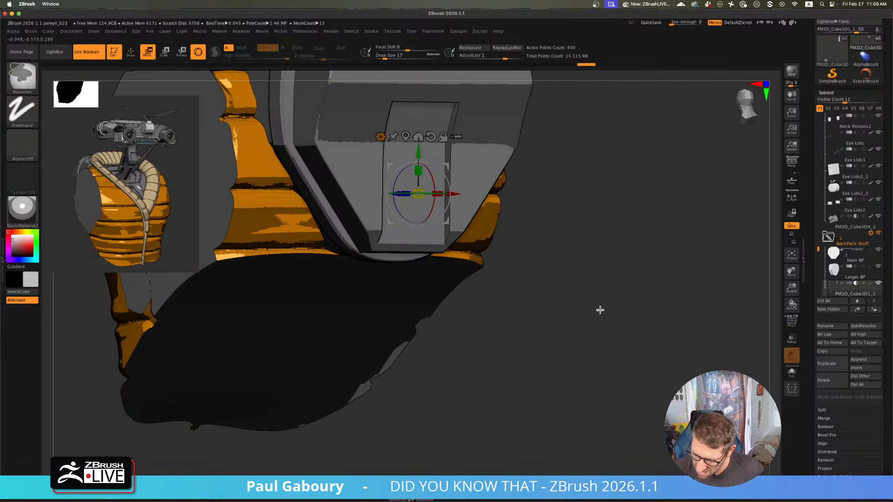
{"action": "right_click_drag", "start_coordinate": [527, 284], "coordinate": [515, 280], "text": "ctrl"}
{"action": "mouse_move", "coordinate": [512, 307]}
{"action": "left_mouse_down"}
{"action": "mouse_move", "coordinate": [506, 325]}
{"action": "mouse_move", "coordinate": [510, 286]}
{"action": "mouse_move", "coordinate": [519, 317]}
{"action": "mouse_move", "coordinate": [494, 325]}
{"action": "left_mouse_up"}
{"action": "key", "text": "q"}
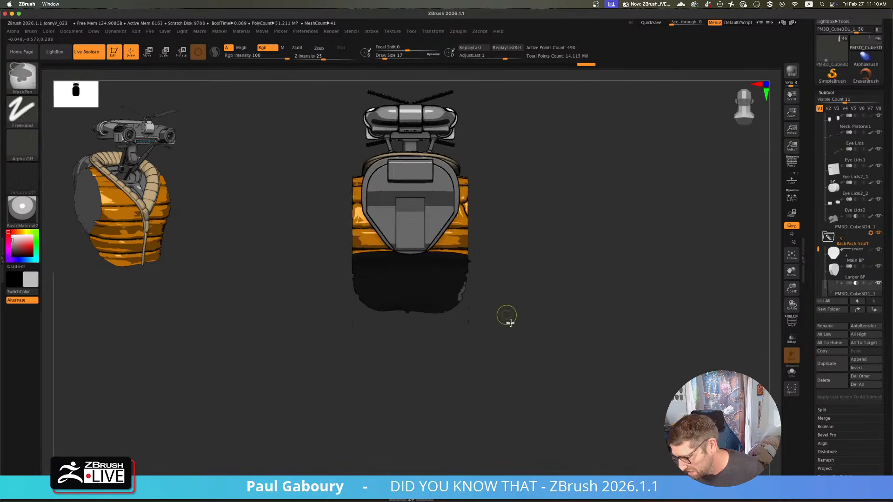
- Adjust the height of the block's sloped upper end along Y against the backpack's horizontal band
{"action": "right_click_drag", "start_coordinate": [507, 315], "coordinate": [533, 335], "text": "ctrl"}
{"action": "mouse_move", "coordinate": [532, 336]}
{"action": "left_mouse_down"}
{"action": "mouse_move", "coordinate": [524, 353]}
{"action": "mouse_move", "coordinate": [532, 342]}
{"action": "mouse_move", "coordinate": [525, 320]}
{"action": "left_mouse_up"}
{"action": "key", "text": "w"}
{"action": "left_click_drag", "start_coordinate": [396, 243], "coordinate": [398, 260]}
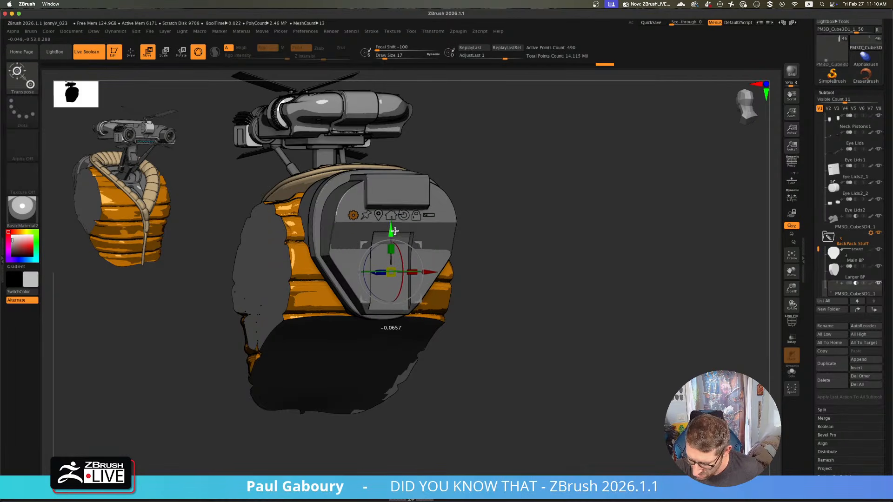
{"action": "left_click_drag", "start_coordinate": [529, 352], "coordinate": [556, 348]}
- Isolate the subtractive block with polyframe on, frame it, and switch to the ZModeler brush
{"action": "left_click", "coordinate": [793, 375]}
{"action": "key", "text": "shift+f"}
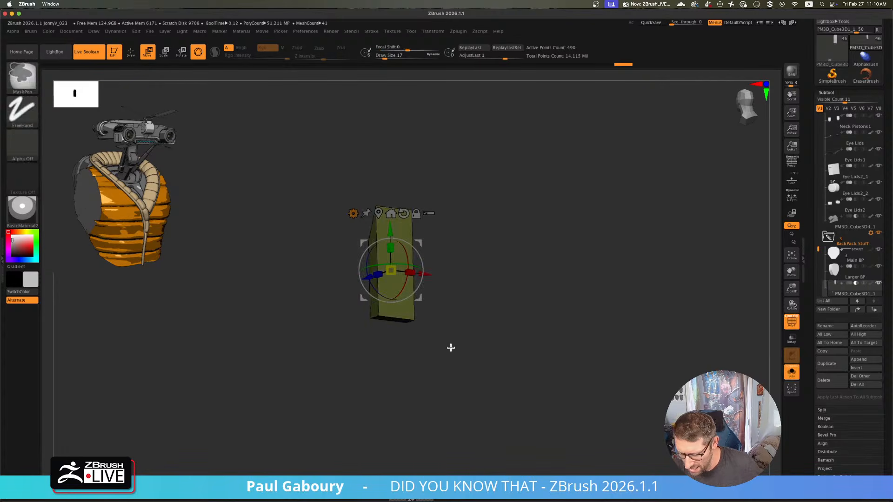
{"action": "key", "text": "f"}
{"action": "key", "text": "q"}
{"action": "mouse_move", "coordinate": [474, 378]}
{"action": "left_mouse_down", "text": "alt"}
{"action": "mouse_move", "coordinate": [484, 325]}
{"action": "mouse_move", "coordinate": [475, 376]}
{"action": "left_mouse_up", "text": "alt"}
{"action": "key", "text": "b"}
{"action": "key", "text": "z"}
{"action": "key", "text": "m"}
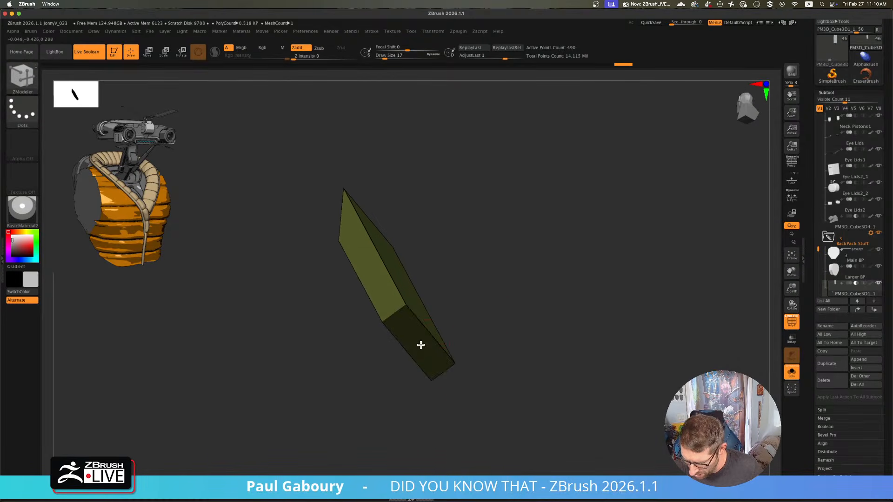
- Assign separate polygroups to the block's sloped top face and its tall inner face
{"action": "left_click_drag", "start_coordinate": [413, 322], "coordinate": [421, 343]}
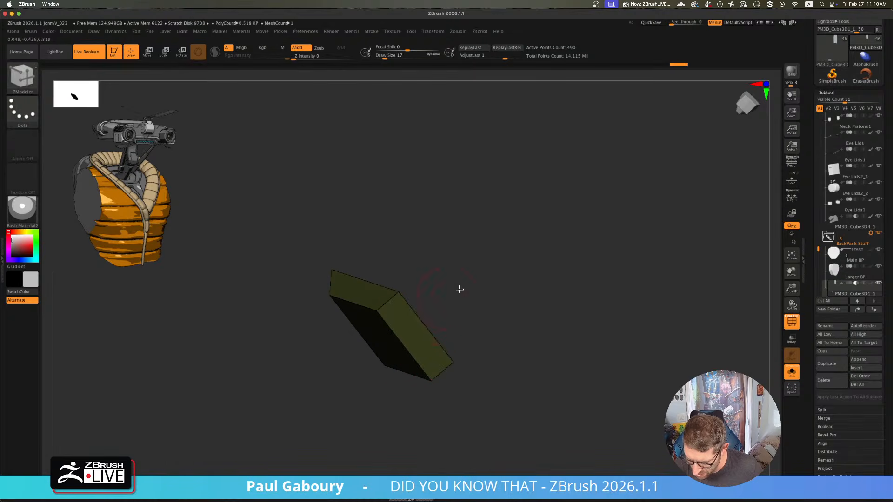
{"action": "left_click_drag", "start_coordinate": [459, 289], "coordinate": [409, 313]}
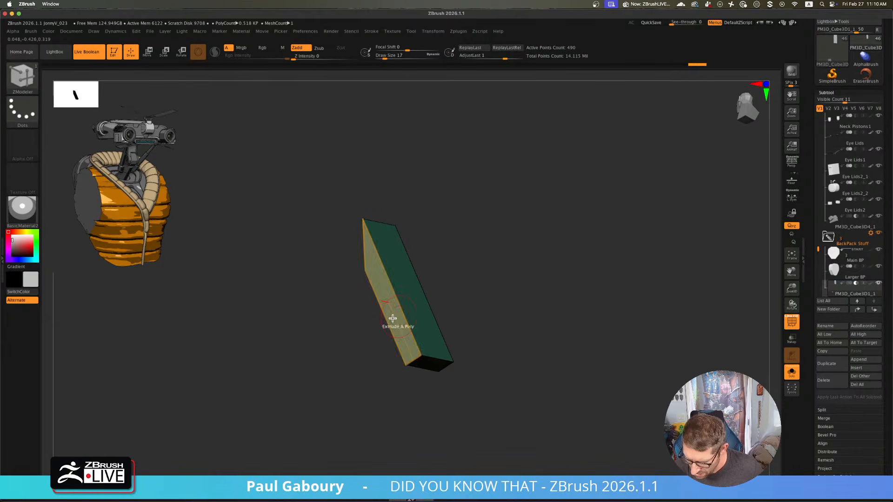
{"action": "right_click_drag", "start_coordinate": [406, 309], "coordinate": [489, 301]}
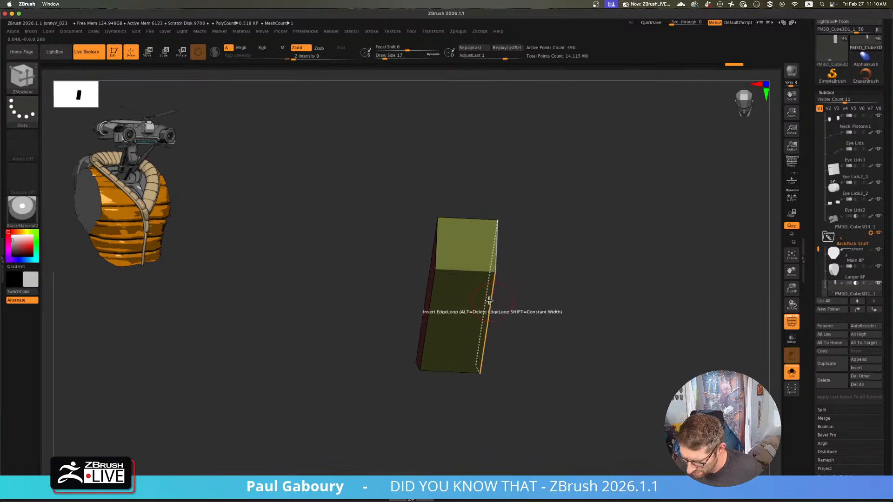
{"action": "left_click", "coordinate": [470, 245], "text": "alt"}
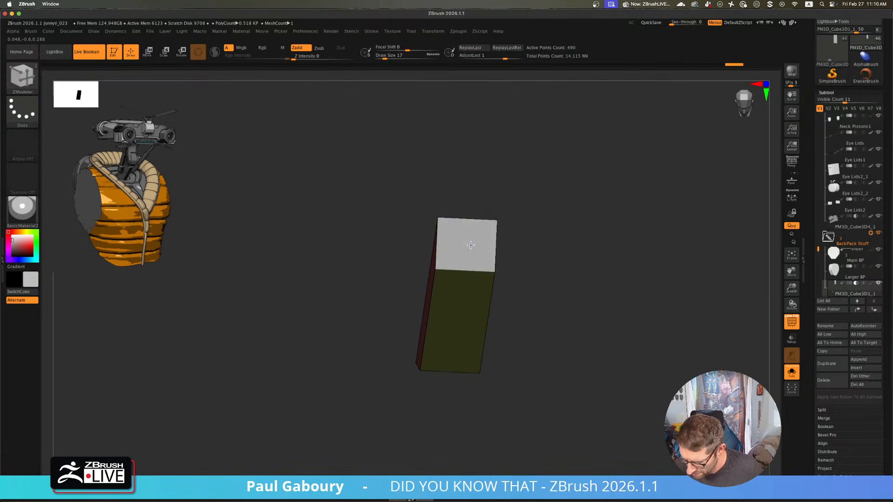
{"action": "left_click", "coordinate": [471, 246]}
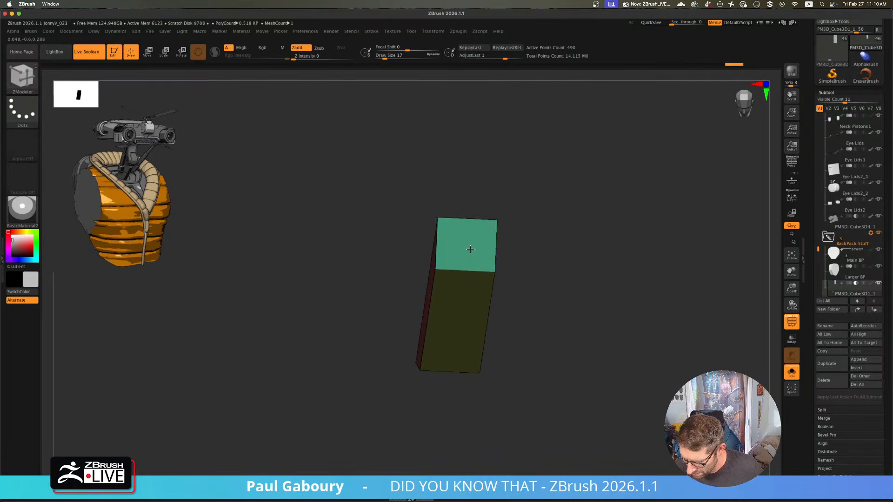
{"action": "left_click", "coordinate": [469, 324]}
{"action": "left_click", "coordinate": [470, 314]}
{"action": "left_click", "coordinate": [474, 310]}
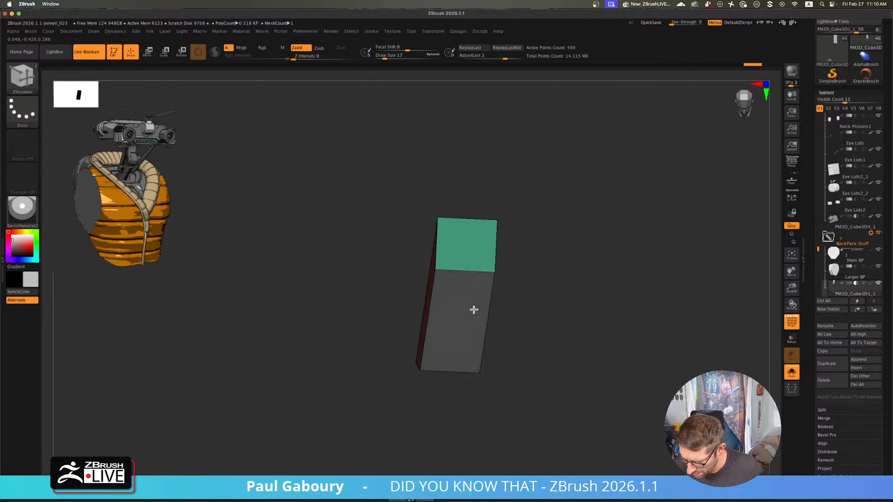
{"action": "left_click", "coordinate": [474, 308]}
{"action": "left_click", "coordinate": [476, 304]}
{"action": "left_click_drag", "start_coordinate": [538, 329], "coordinate": [518, 329]}
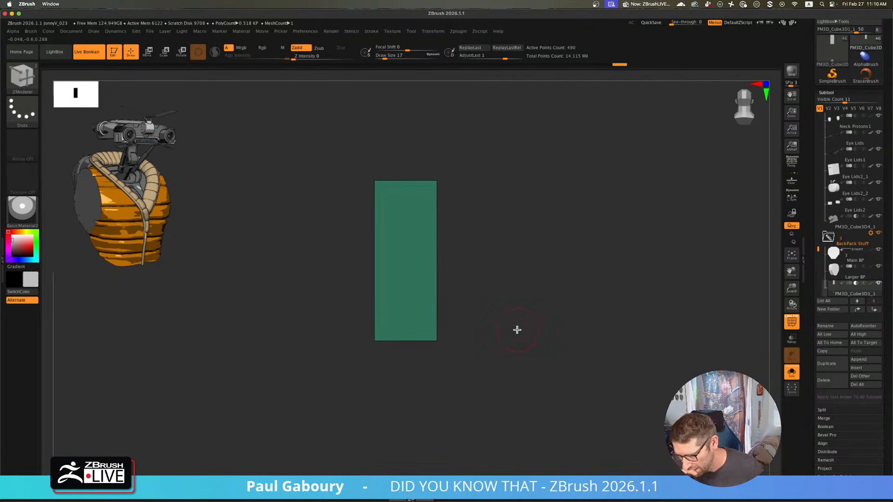
- Show the full model with polyframe off and set the draw size to 9
{"action": "left_click", "coordinate": [789, 377]}
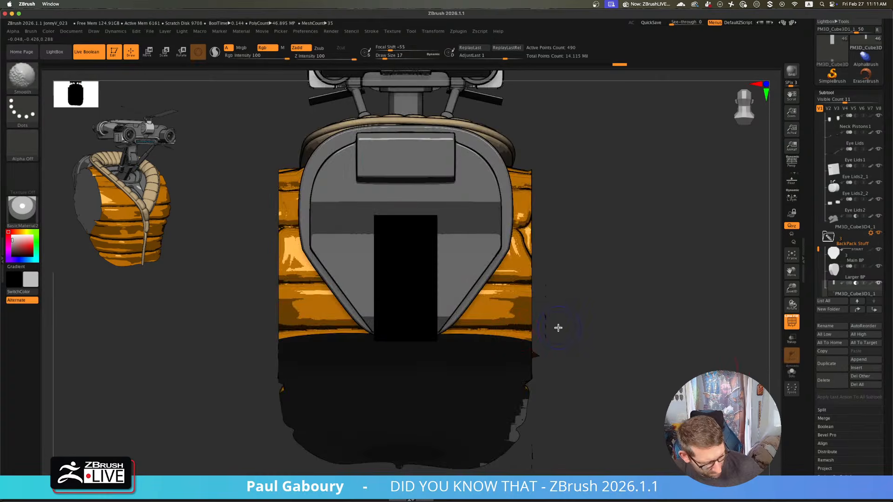
{"action": "key", "text": "shift+f"}
{"action": "left_click_drag", "start_coordinate": [562, 331], "coordinate": [563, 329]}
{"action": "type", "text": "s9"}
{"action": "key", "text": "Return"}
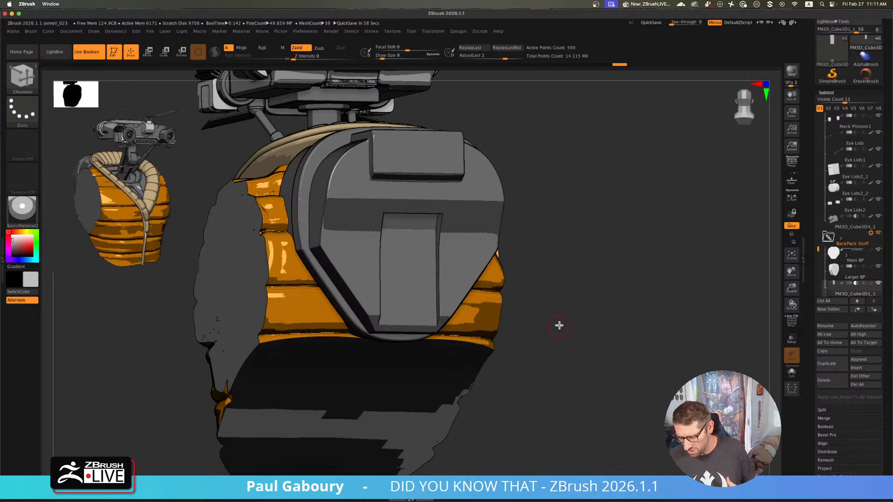
- Isolate the block with polyframe on and inset its tall inner face using ZModeler's Inset action on A Single Poly
{"action": "left_click", "coordinate": [793, 372]}
{"action": "left_click_drag", "start_coordinate": [515, 351], "coordinate": [490, 340]}
{"action": "key", "text": "shift+f"}
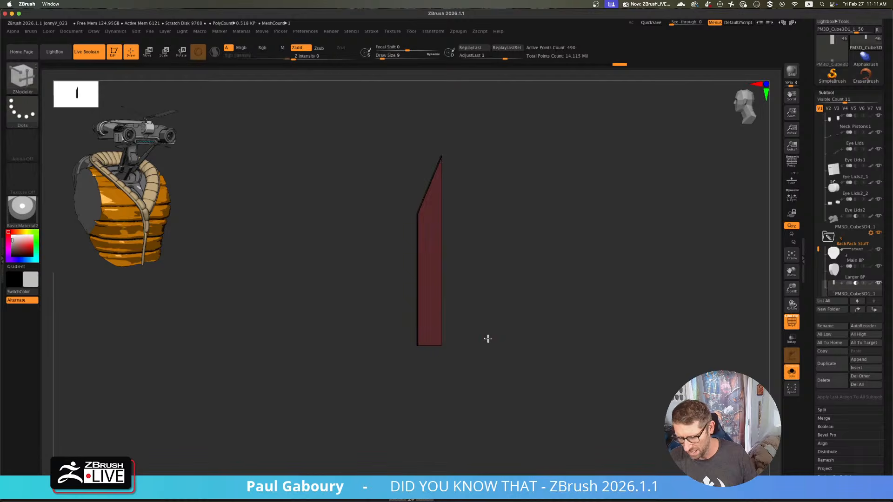
{"action": "left_click_drag", "start_coordinate": [489, 339], "coordinate": [501, 335]}
{"action": "key", "text": "b"}
{"action": "key", "text": "z"}
{"action": "key", "text": "m"}
{"action": "key", "text": "space"}
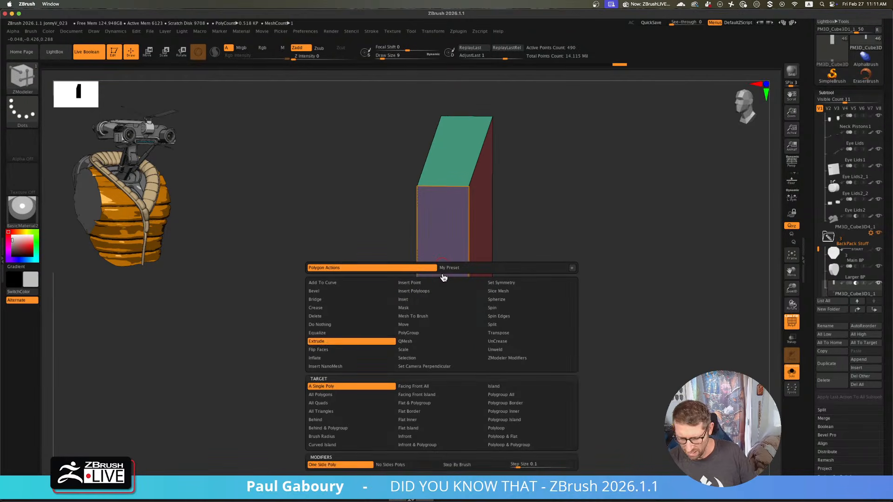
{"action": "left_click", "coordinate": [429, 300]}
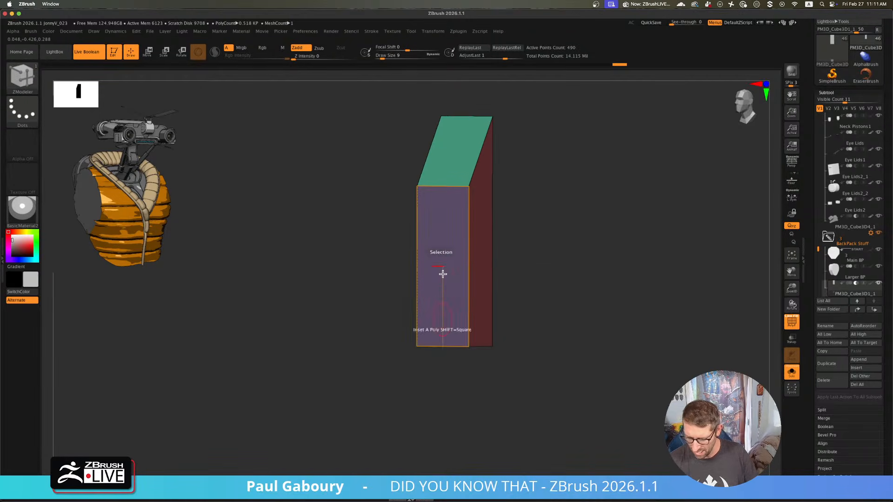
{"action": "left_click_drag", "start_coordinate": [445, 289], "coordinate": [444, 282]}
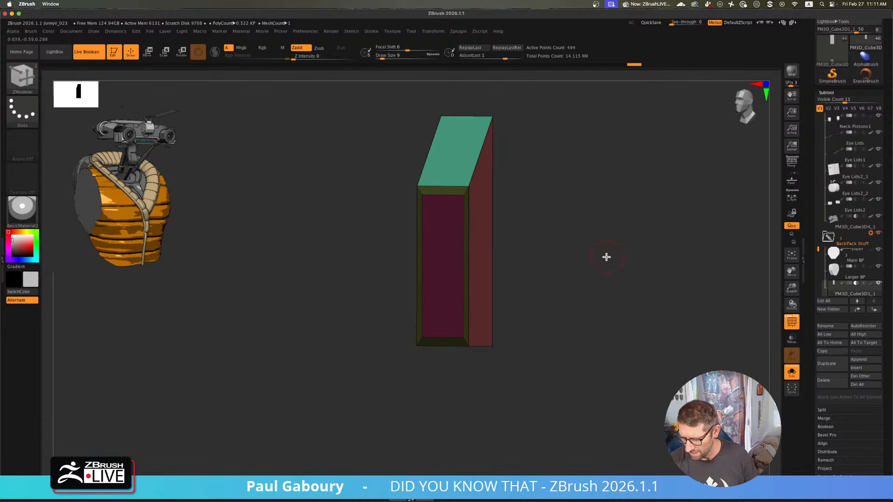
- Display the crease options for the block's geometry
{"action": "left_click", "coordinate": [833, 92]}
{"action": "left_click", "coordinate": [837, 102]}
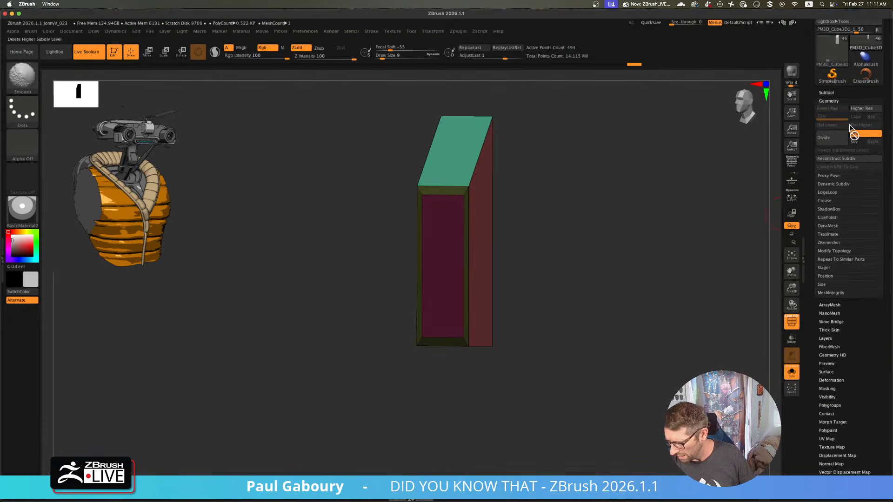
{"action": "left_click", "coordinate": [860, 200]}
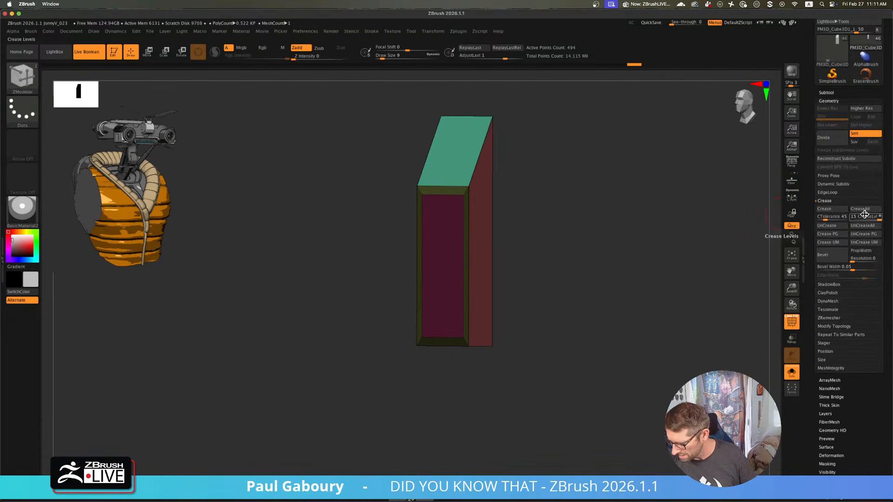
- Mask all but the block's inset inner face using ZModeler's Transpose polygon action on A Single Poly
{"action": "left_click_drag", "start_coordinate": [574, 263], "coordinate": [522, 324], "text": "alt"}
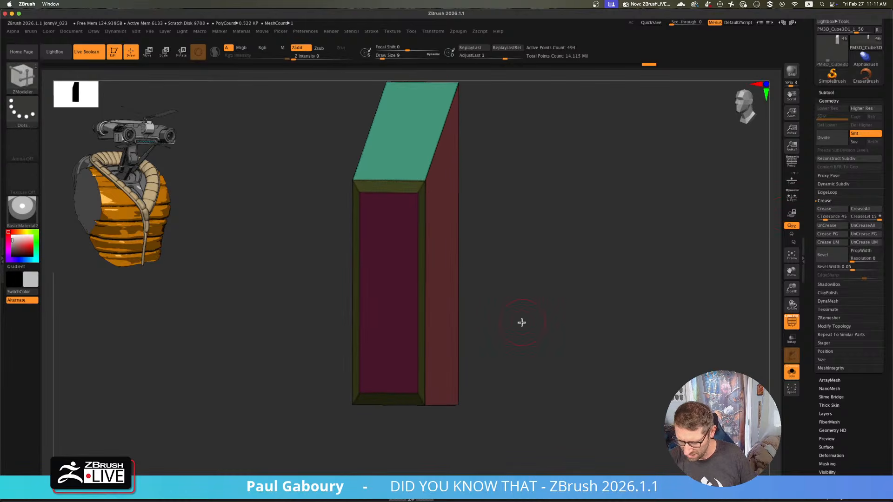
{"action": "key", "text": "w"}
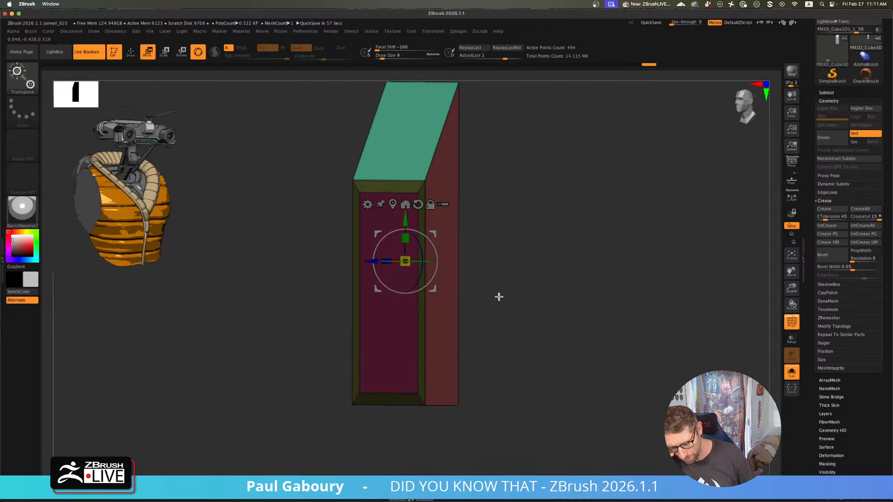
{"action": "key", "text": "b"}
{"action": "key", "text": "z"}
{"action": "key", "text": "m"}
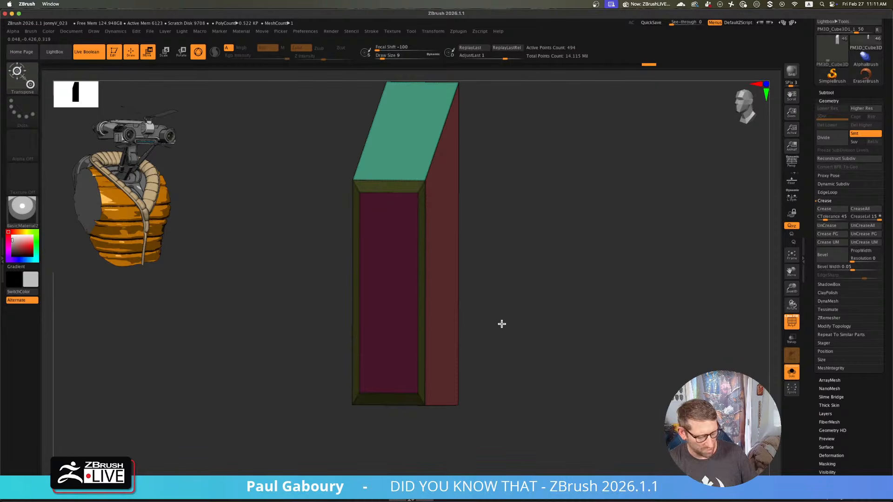
{"action": "key", "text": "space"}
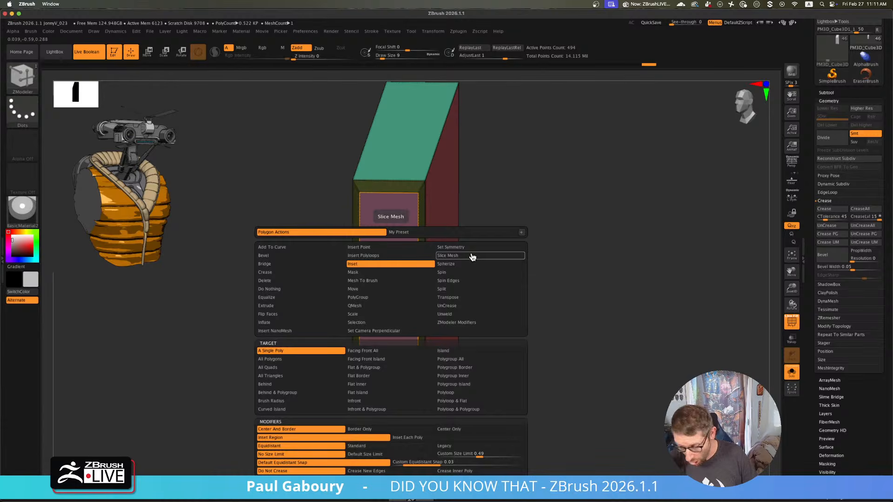
{"action": "left_click", "coordinate": [465, 298]}
{"action": "left_click", "coordinate": [396, 281]}
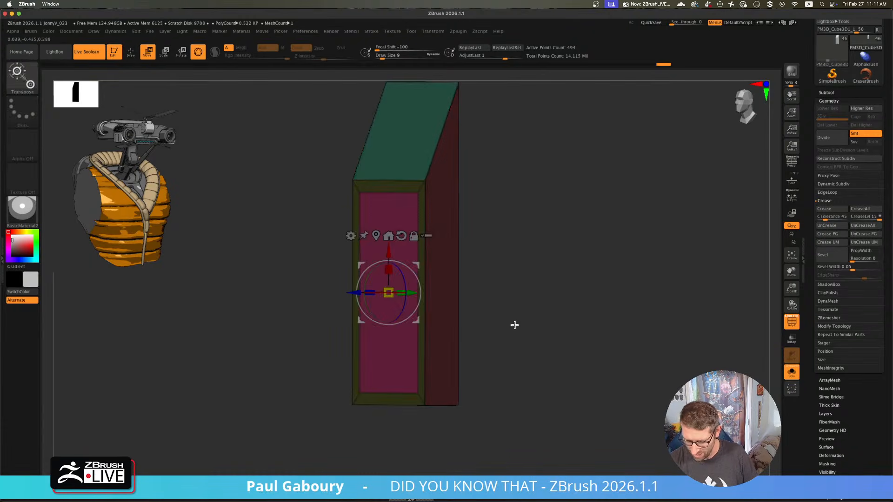
- Show the full model with polyframe off, move the unmasked inset face along its normal into the backpack, and return to draw mode
{"action": "mouse_move", "coordinate": [514, 323]}
{"action": "left_mouse_down", "text": "alt"}
{"action": "mouse_move", "coordinate": [528, 337]}
{"action": "mouse_move", "coordinate": [495, 335]}
{"action": "mouse_move", "coordinate": [515, 316]}
{"action": "left_mouse_up", "text": "alt"}
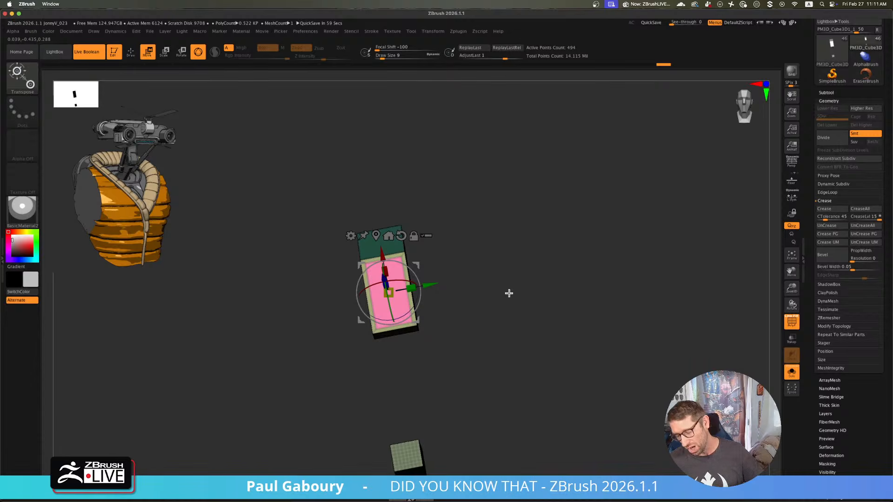
{"action": "left_click_drag", "start_coordinate": [523, 296], "coordinate": [511, 296]}
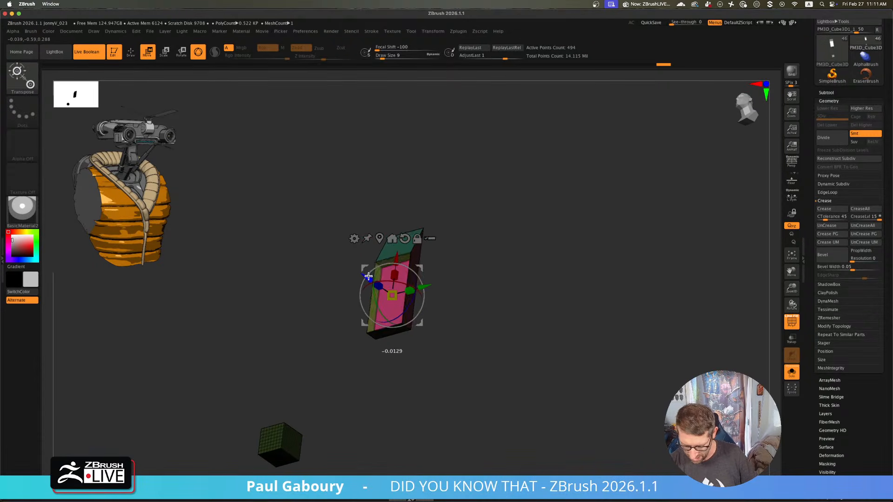
{"action": "left_click", "coordinate": [791, 372]}
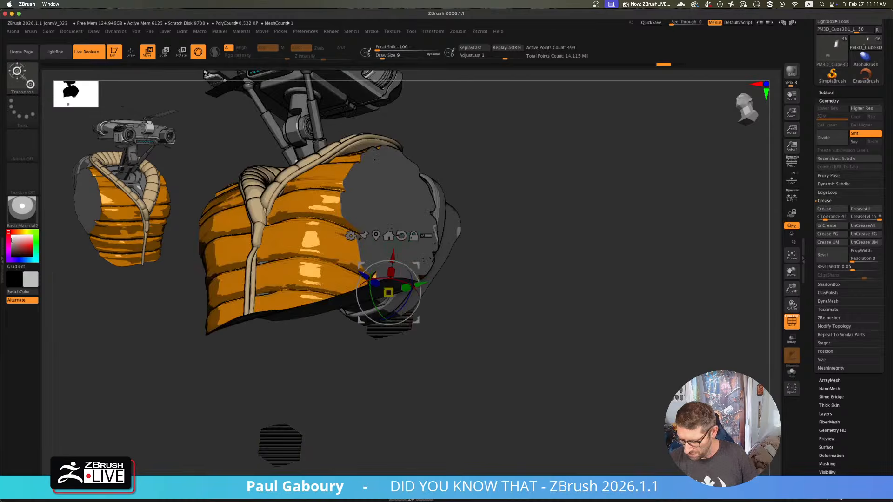
{"action": "left_click_drag", "start_coordinate": [575, 339], "coordinate": [525, 332]}
{"action": "key", "text": "shift+f"}
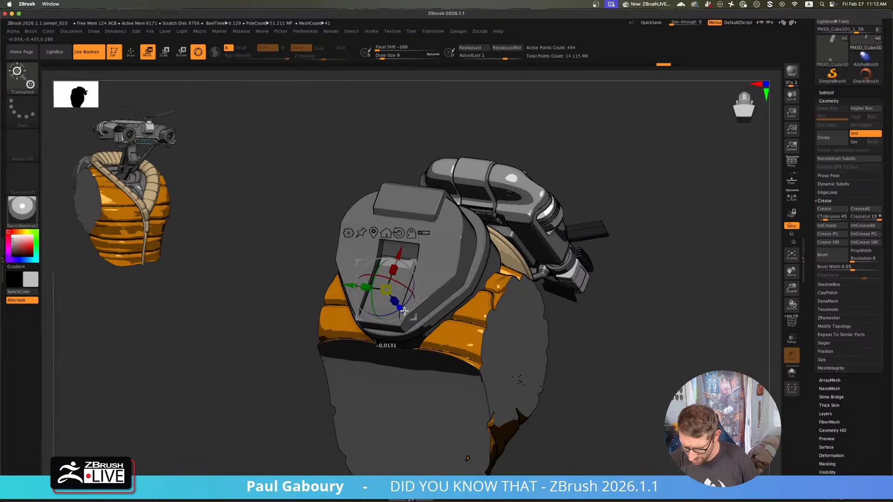
{"action": "left_click_drag", "start_coordinate": [291, 394], "coordinate": [369, 298]}
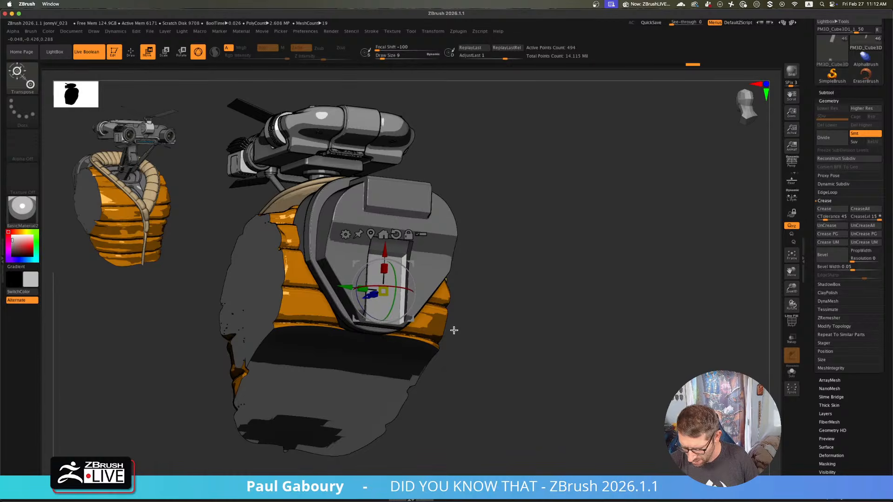
{"action": "key", "text": "q"}
{"action": "mouse_move", "coordinate": [510, 380]}
{"action": "left_mouse_down"}
{"action": "mouse_move", "coordinate": [489, 373]}
{"action": "mouse_move", "coordinate": [486, 355]}
{"action": "mouse_move", "coordinate": [512, 343]}
{"action": "mouse_move", "coordinate": [530, 355]}
{"action": "mouse_move", "coordinate": [530, 347]}
{"action": "mouse_move", "coordinate": [536, 389]}
{"action": "mouse_move", "coordinate": [540, 356]}
{"action": "mouse_move", "coordinate": [528, 373]}
{"action": "mouse_move", "coordinate": [606, 371]}
{"action": "mouse_move", "coordinate": [597, 353]}
{"action": "mouse_move", "coordinate": [538, 349]}
{"action": "left_mouse_up"}
{"action": "left_click_drag", "start_coordinate": [622, 320], "coordinate": [587, 334], "text": "alt"}
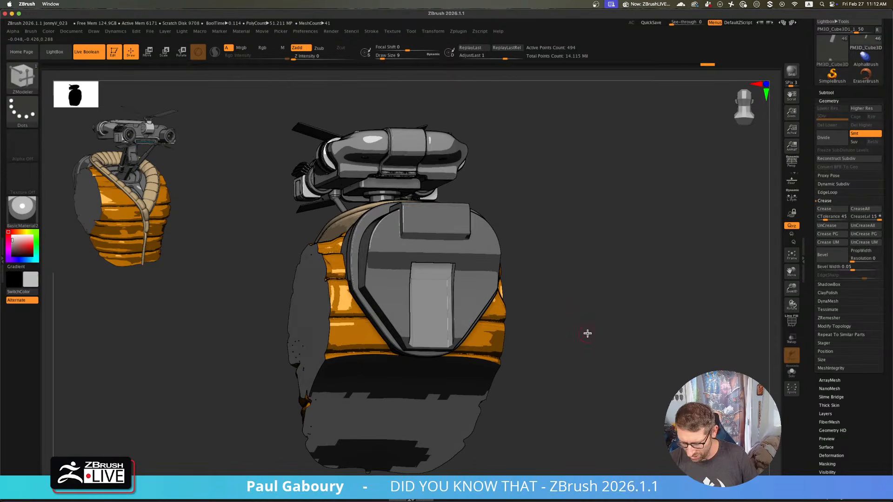
- Isolate the block and extrude its tall inner face outward using ZModeler's QMesh action on A Single Poly
{"action": "left_click", "coordinate": [791, 373]}
{"action": "left_click_drag", "start_coordinate": [612, 369], "coordinate": [582, 362]}
{"action": "key", "text": "f"}
{"action": "key", "text": "space"}
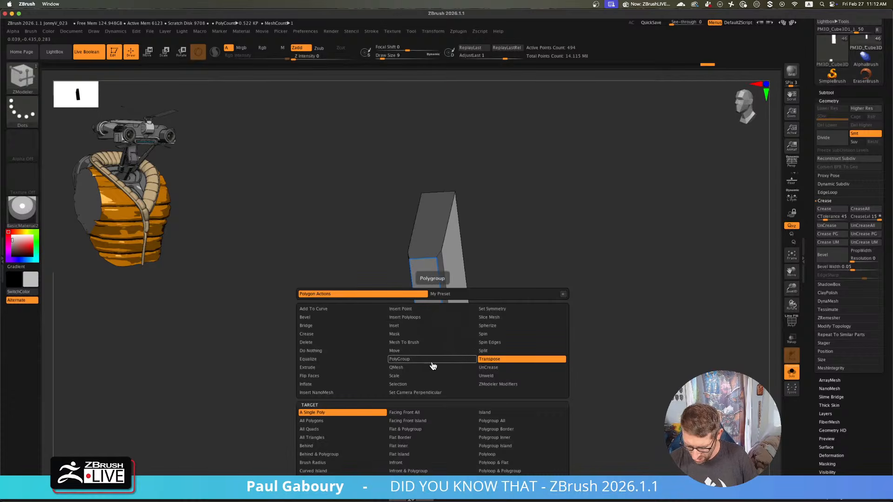
{"action": "left_click", "coordinate": [419, 368]}
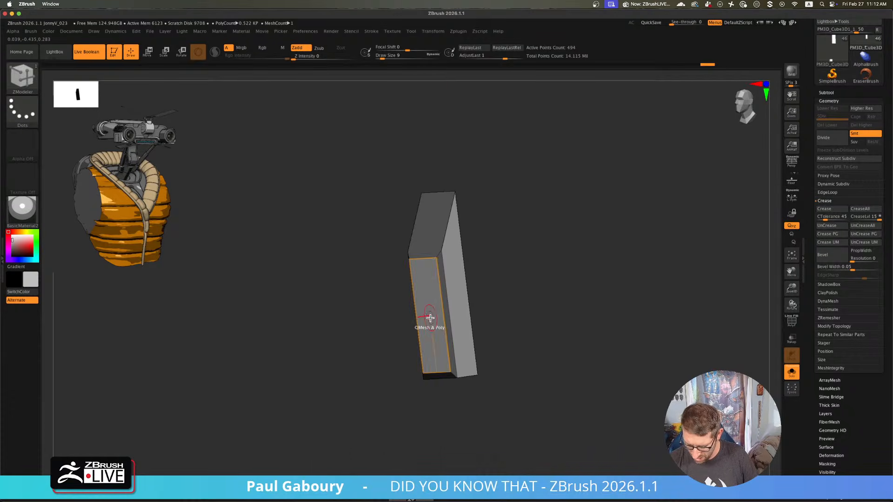
{"action": "left_click_drag", "start_coordinate": [425, 320], "coordinate": [420, 321]}
{"action": "left_click", "coordinate": [596, 250]}
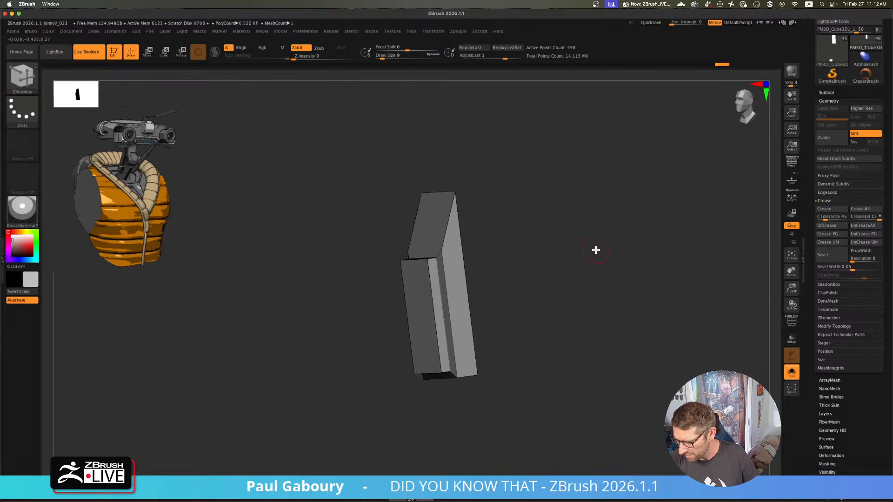
- Crease all edges of the block and activate Dynamic Subdiv, always accepting the auto-activation
{"action": "left_click", "coordinate": [866, 211]}
{"action": "key", "text": "d"}
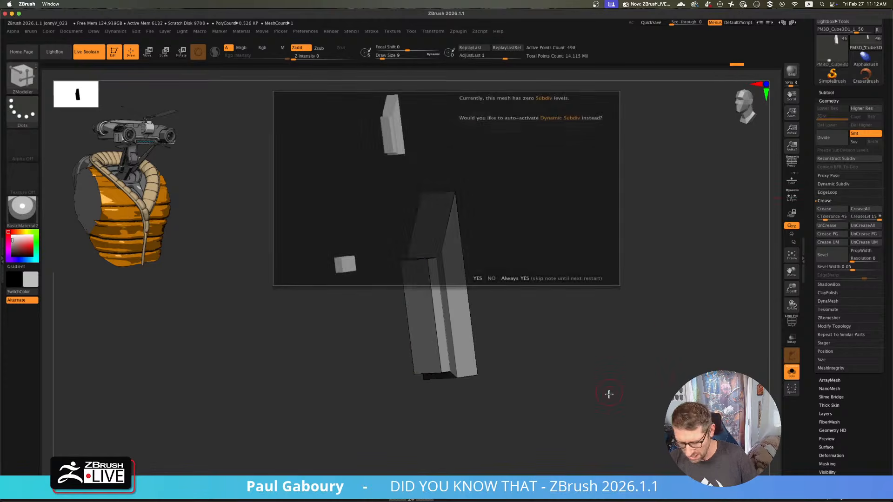
{"action": "left_click", "coordinate": [558, 280]}
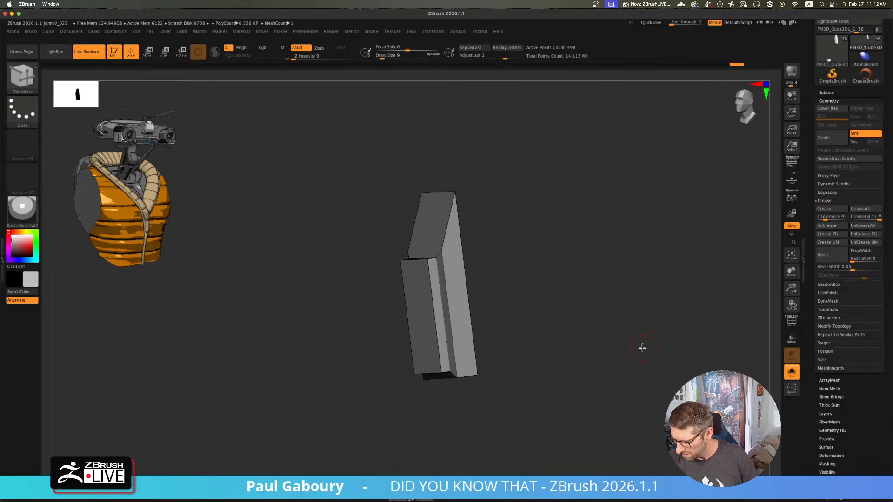
- Hide the separate small cube below the block and delete the hidden geometry
{"action": "right_click_drag", "start_coordinate": [650, 357], "coordinate": [542, 331], "text": "ctrl"}
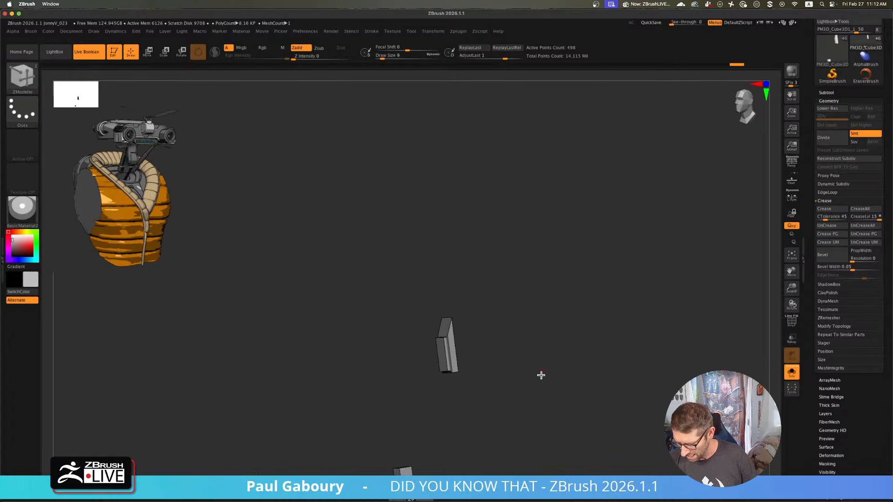
{"action": "right_click_drag", "start_coordinate": [528, 393], "coordinate": [533, 319], "text": "alt"}
{"action": "left_click_drag", "start_coordinate": [447, 421], "coordinate": [382, 376], "text": "ctrl+alt+shift"}
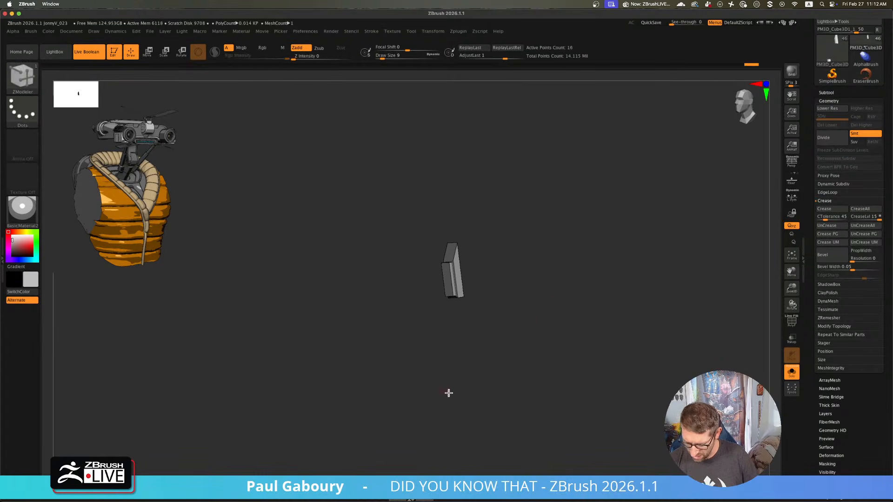
{"action": "left_click", "coordinate": [834, 327]}
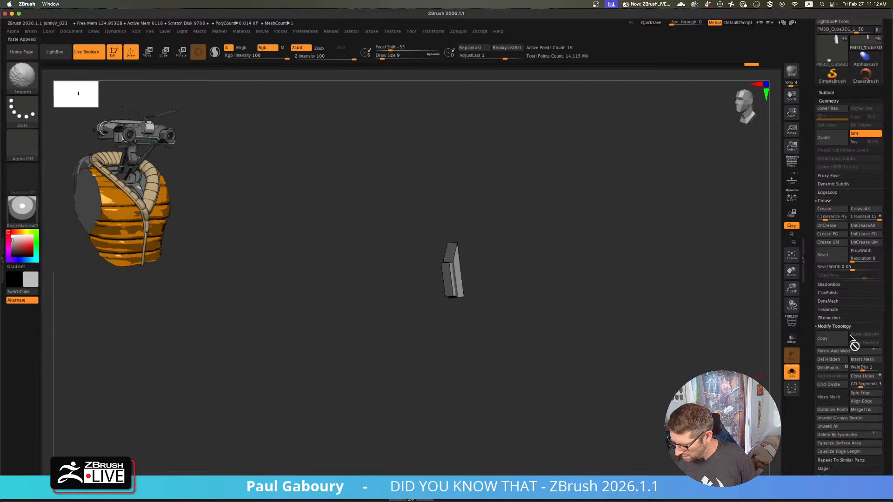
{"action": "left_click", "coordinate": [830, 367]}
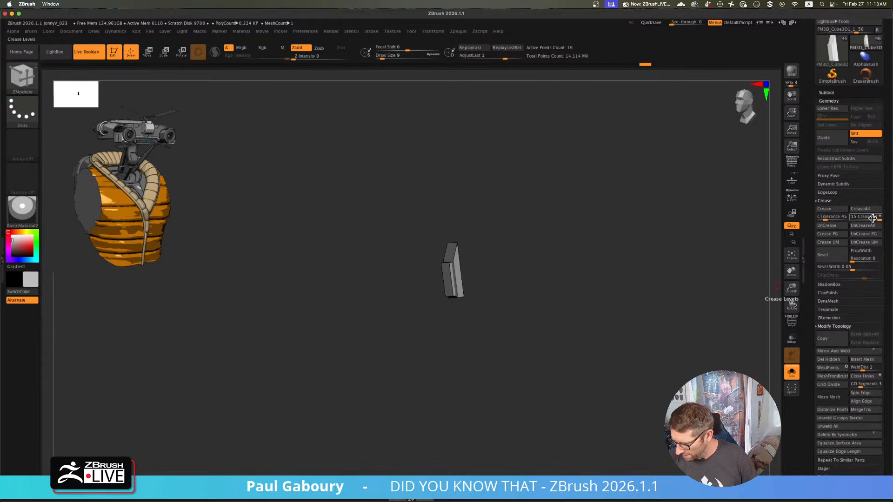
- Raise the block's SmoothSubdiv level in Dynamic Subdiv and set its crease level to 3 for tighter rounded edges
{"action": "left_click_drag", "start_coordinate": [873, 218], "coordinate": [865, 218]}
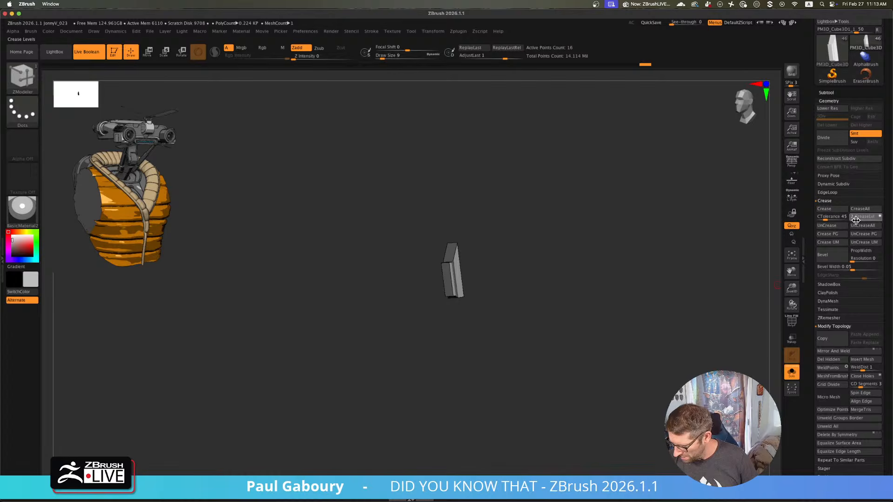
{"action": "mouse_move", "coordinate": [525, 269]}
{"action": "right_mouse_down", "text": "ctrl"}
{"action": "mouse_move", "coordinate": [539, 354]}
{"action": "mouse_move", "coordinate": [525, 356]}
{"action": "right_mouse_up", "text": "ctrl"}
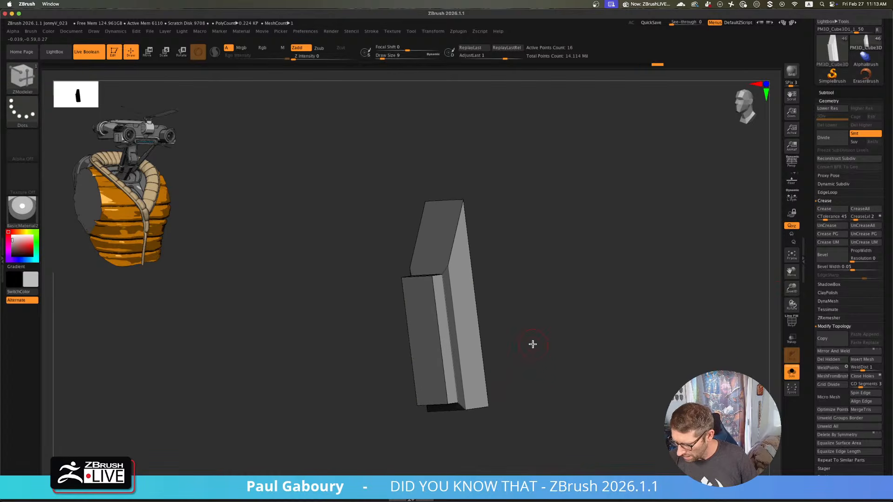
{"action": "left_click", "coordinate": [844, 185], "text": "shift"}
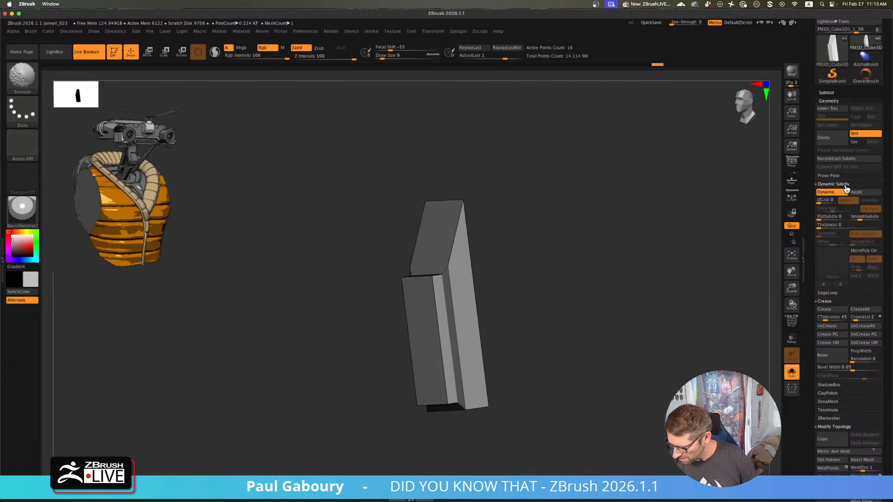
{"action": "left_click", "coordinate": [866, 217]}
{"action": "left_click_drag", "start_coordinate": [601, 311], "coordinate": [591, 331]}
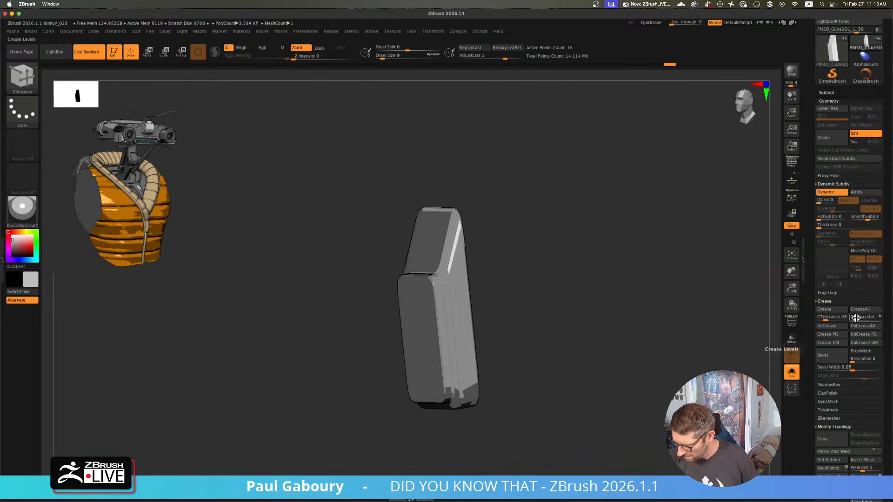
{"action": "left_click", "coordinate": [857, 317]}
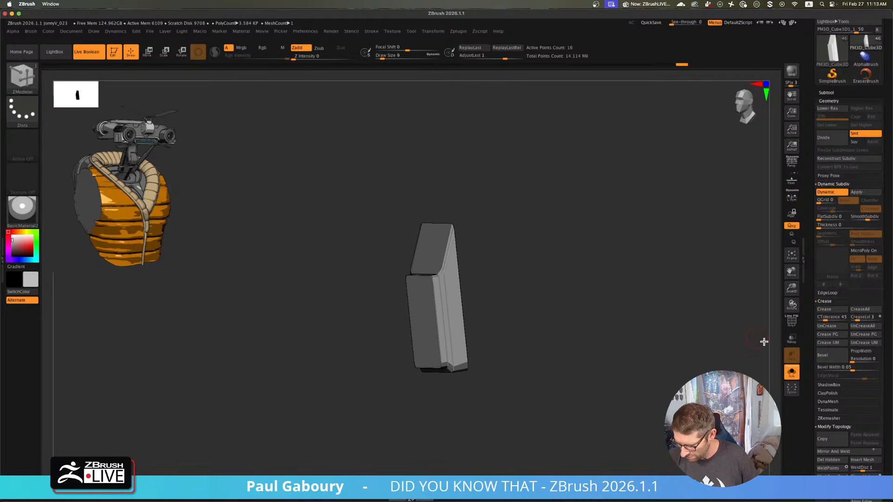
- Show the full model and apply Mirror And Weld to the recess block
{"action": "left_click", "coordinate": [792, 372]}
{"action": "left_click_drag", "start_coordinate": [626, 361], "coordinate": [656, 329]}
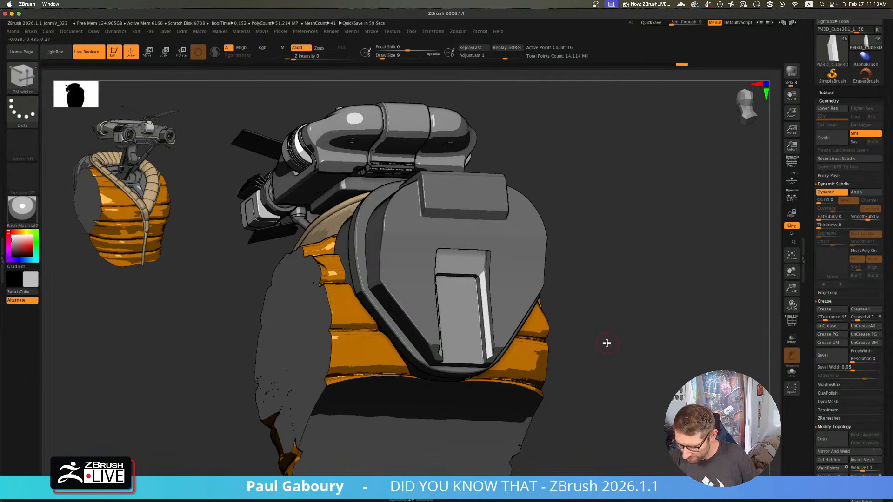
{"action": "left_click", "coordinate": [854, 453]}
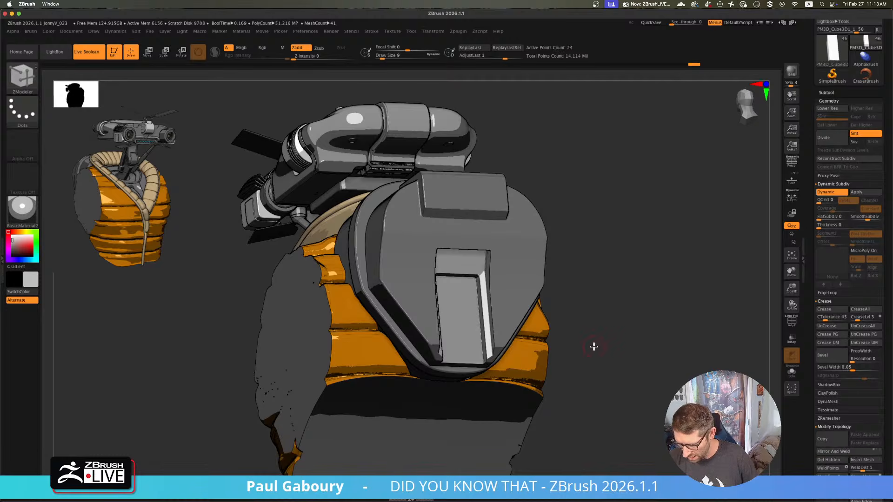
{"action": "left_click_drag", "start_coordinate": [594, 347], "coordinate": [587, 356]}
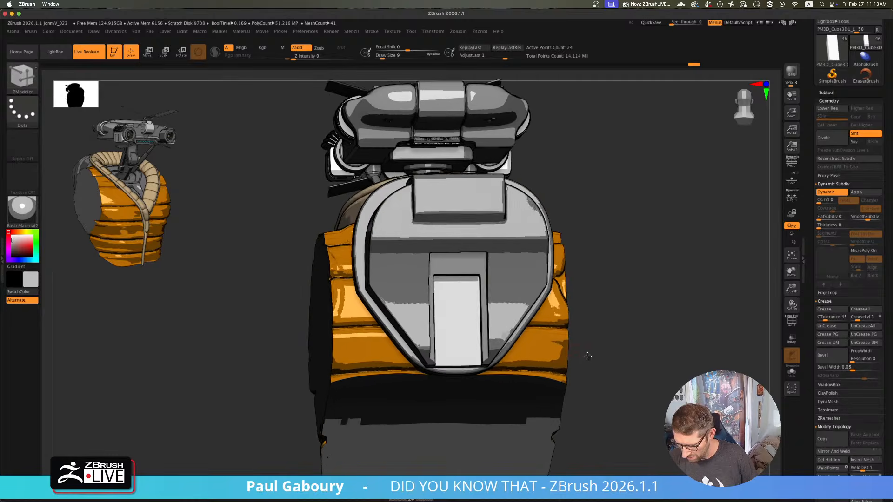
- Insert an edge loop along the side of the block's extruded panel using ZModeler's edge action
{"action": "key", "text": "space"}
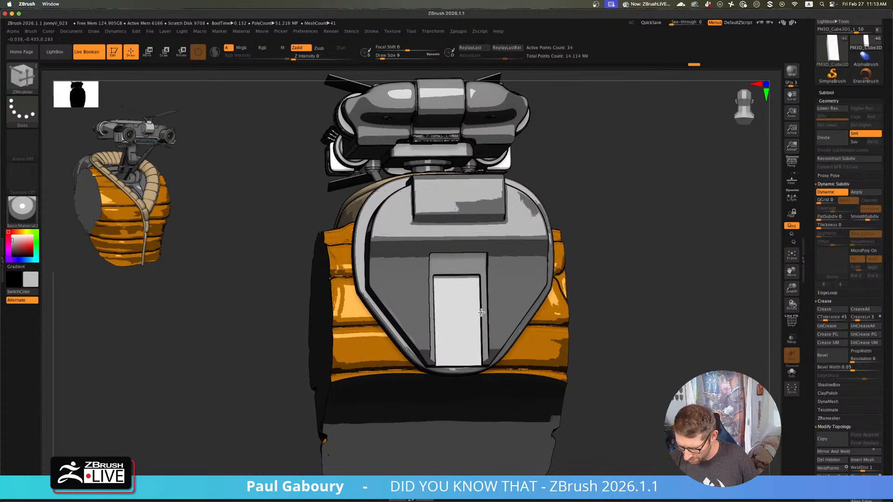
{"action": "left_click", "coordinate": [481, 306]}
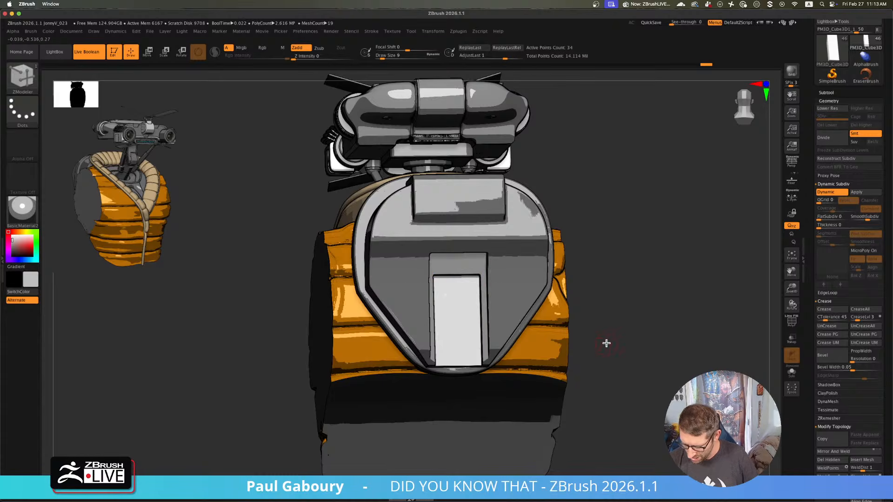
{"action": "left_click_drag", "start_coordinate": [606, 341], "coordinate": [563, 294]}
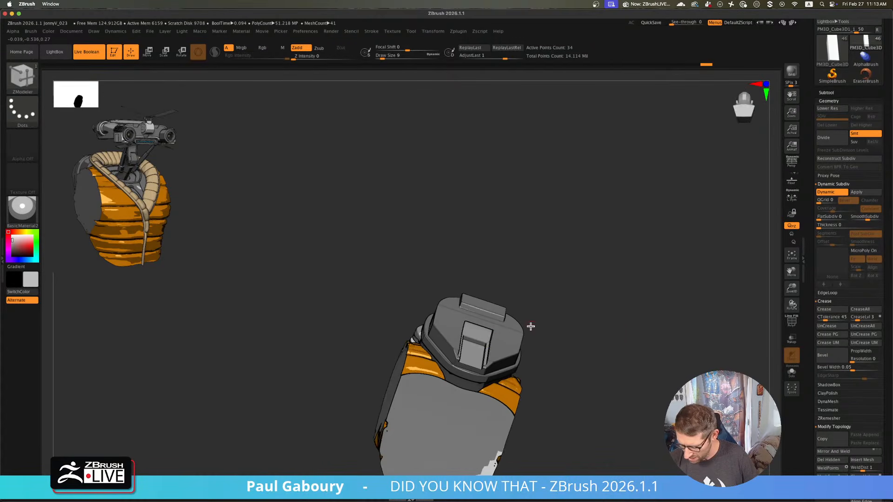
{"action": "mouse_move", "coordinate": [578, 390]}
{"action": "right_mouse_down", "text": "ctrl"}
{"action": "mouse_move", "coordinate": [602, 409]}
{"action": "mouse_move", "coordinate": [598, 400]}
{"action": "right_mouse_up", "text": "ctrl"}
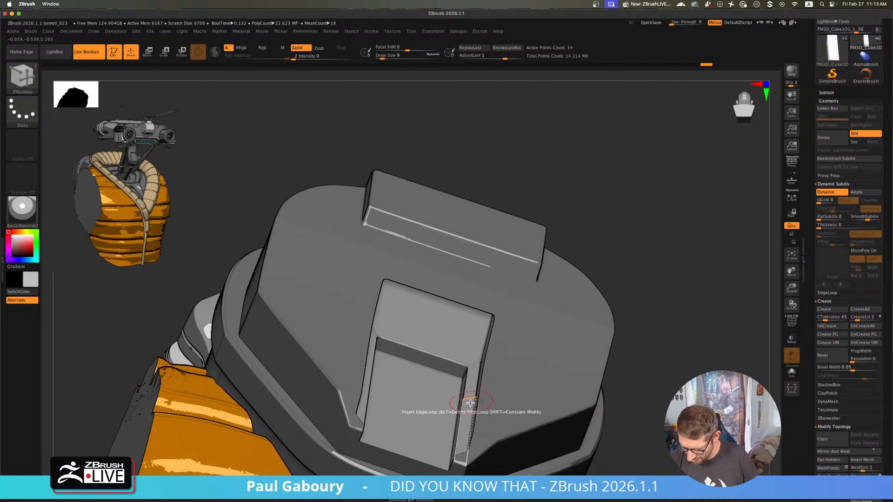
- Isolate the recess block and mask the complete edge loop at the base of its extruded panel with ZModeler
{"action": "left_click", "coordinate": [792, 373]}
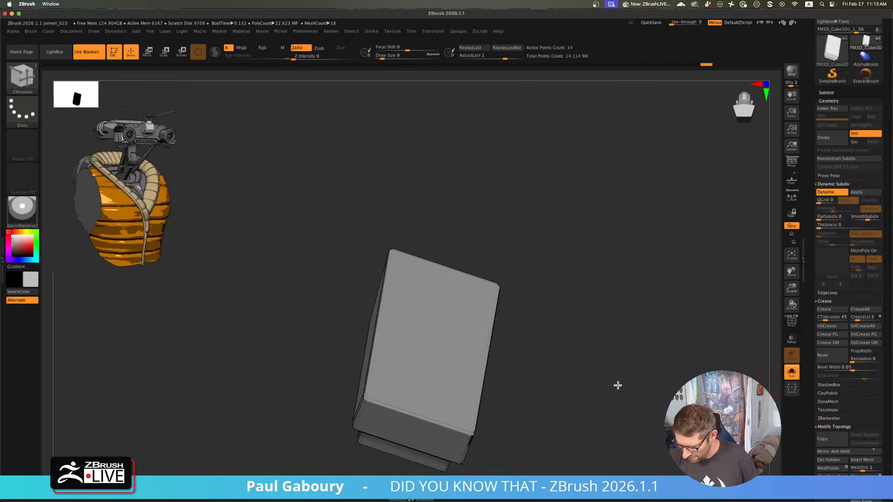
{"action": "right_click_drag", "start_coordinate": [618, 385], "coordinate": [660, 392]}
{"action": "mouse_move", "coordinate": [661, 392]}
{"action": "right_mouse_down", "text": "alt"}
{"action": "mouse_move", "coordinate": [612, 340]}
{"action": "mouse_move", "coordinate": [518, 300]}
{"action": "right_mouse_up", "text": "alt"}
{"action": "mouse_move", "coordinate": [518, 357]}
{"action": "right_mouse_down"}
{"action": "mouse_move", "coordinate": [526, 307]}
{"action": "mouse_move", "coordinate": [502, 304]}
{"action": "mouse_move", "coordinate": [494, 334]}
{"action": "right_mouse_up"}
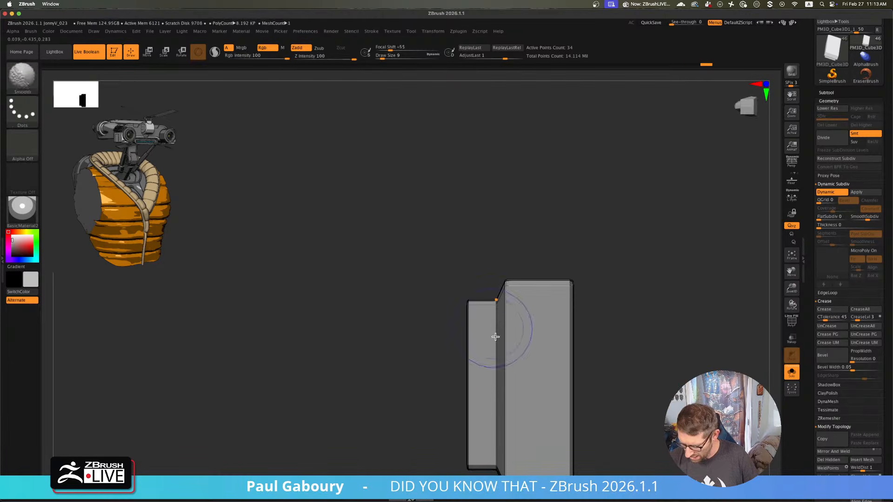
{"action": "mouse_move", "coordinate": [495, 365]}
{"action": "right_mouse_down", "text": "alt"}
{"action": "mouse_move", "coordinate": [465, 329]}
{"action": "mouse_move", "coordinate": [454, 343]}
{"action": "right_mouse_up", "text": "alt"}
{"action": "right_click_drag", "start_coordinate": [455, 343], "coordinate": [465, 354]}
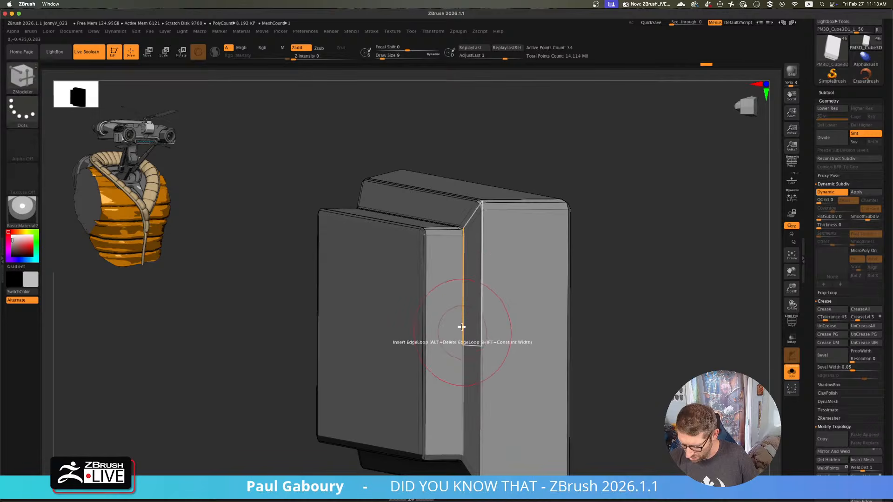
{"action": "key", "text": "space"}
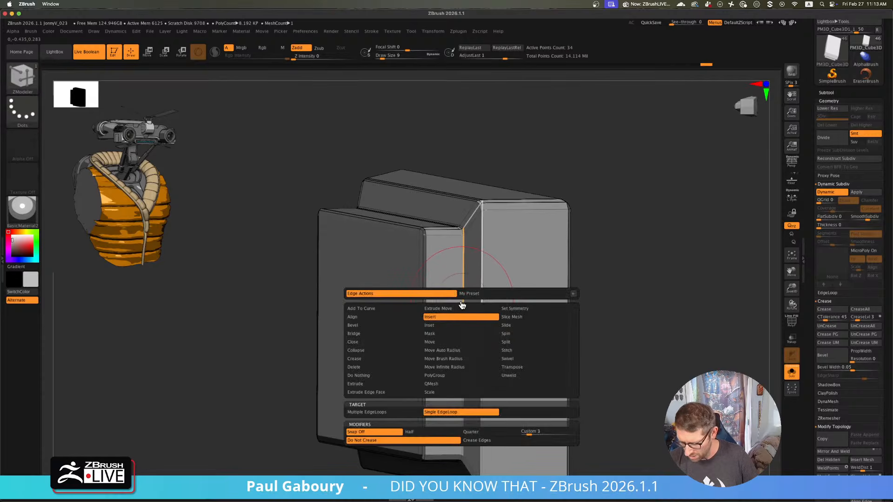
{"action": "left_click", "coordinate": [397, 360]}
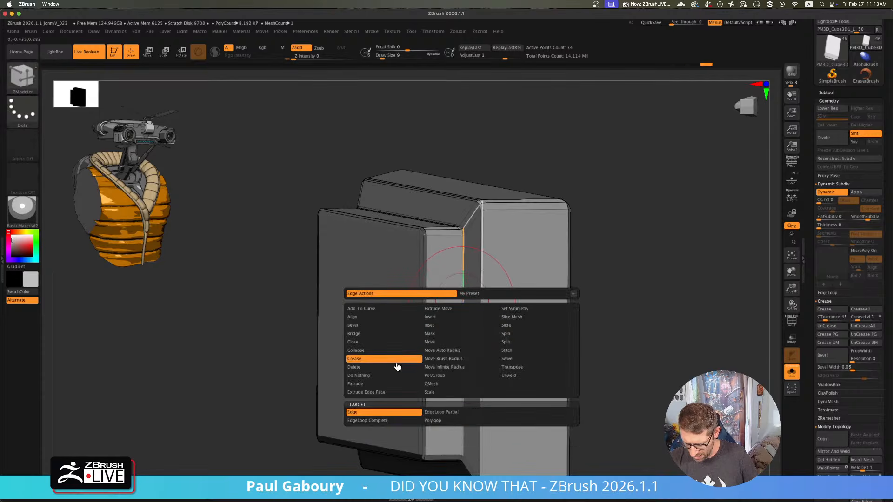
{"action": "left_click", "coordinate": [448, 334]}
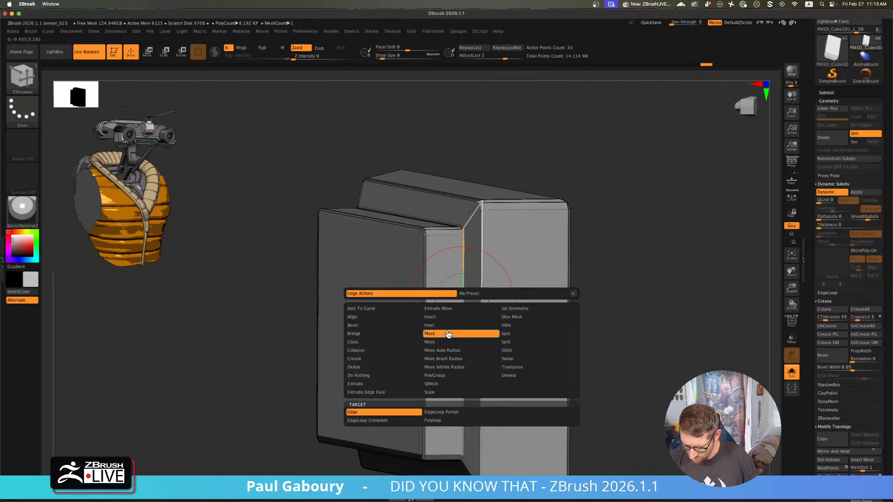
{"action": "left_click", "coordinate": [404, 421]}
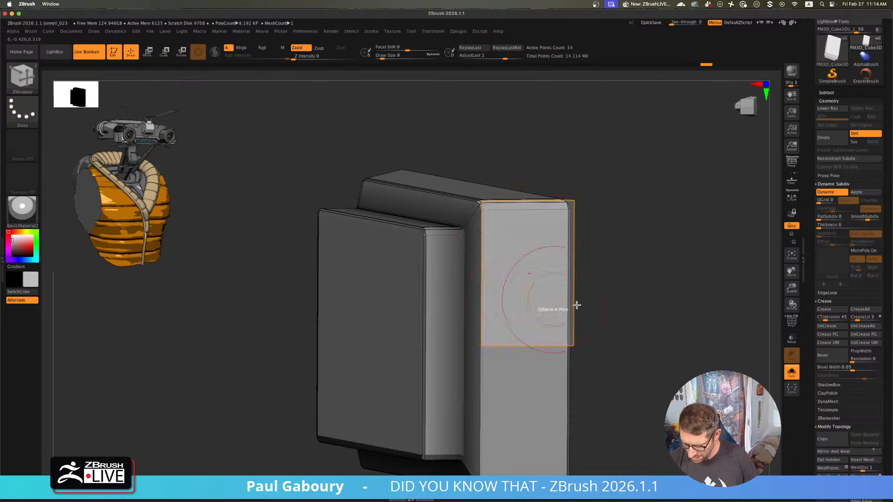
- Invert the mask as needed and move the block's extruded panel slightly along its depth while viewing the full model
{"action": "left_click", "coordinate": [627, 328], "text": "ctrl"}
{"action": "right_click_drag", "start_coordinate": [626, 327], "coordinate": [575, 377], "text": "ctrl"}
{"action": "key", "text": "w"}
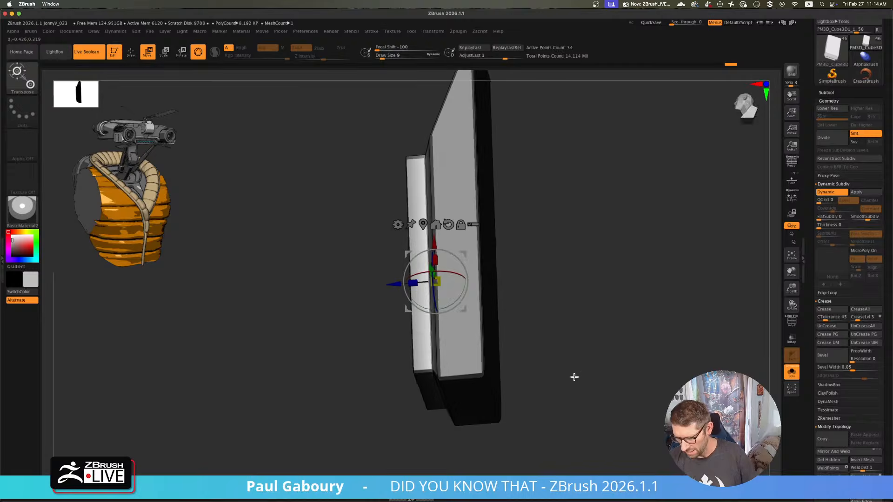
{"action": "left_click", "coordinate": [791, 372]}
{"action": "right_click_drag", "start_coordinate": [602, 347], "coordinate": [613, 340]}
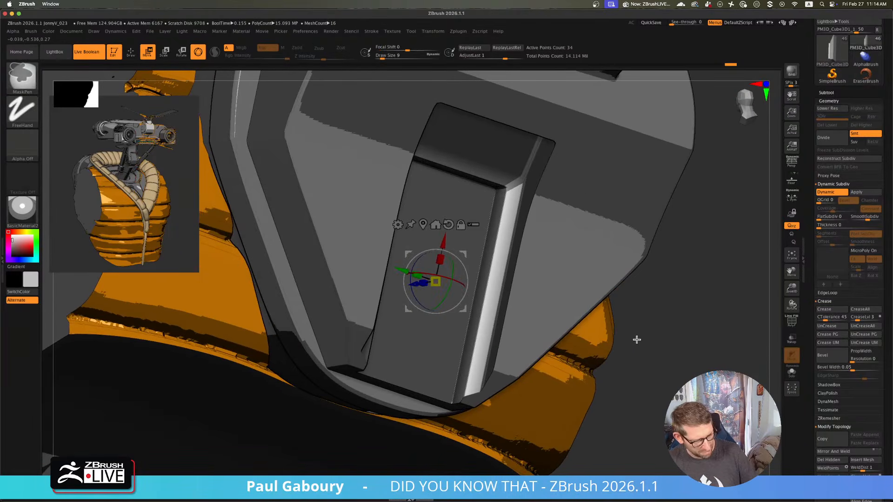
{"action": "left_click", "coordinate": [637, 340], "text": "ctrl"}
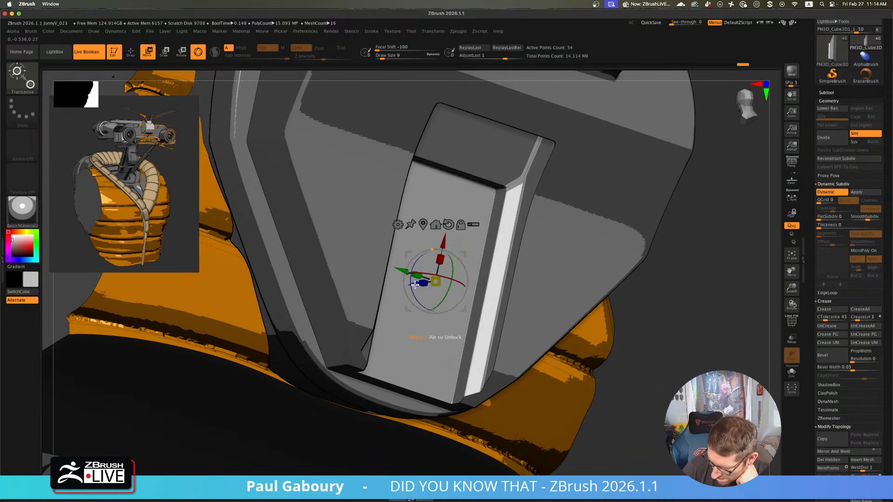
{"action": "left_click_drag", "start_coordinate": [416, 283], "coordinate": [418, 285]}
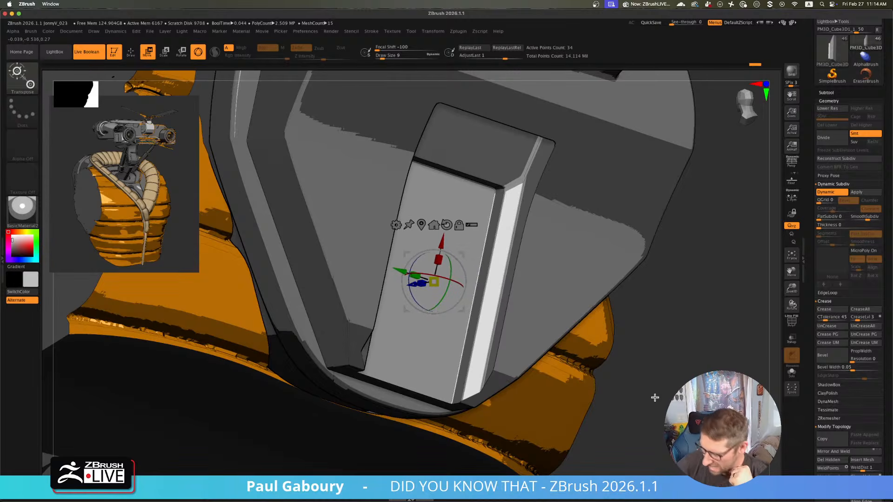
- Isolate the block with polyframe on and insert single edge loops with Crease Edges in the border surrounding the extruded panel
{"action": "left_click", "coordinate": [792, 374]}
{"action": "left_click_drag", "start_coordinate": [606, 356], "coordinate": [630, 379]}
{"action": "key", "text": "shift+f"}
{"action": "key", "text": "Tab"}
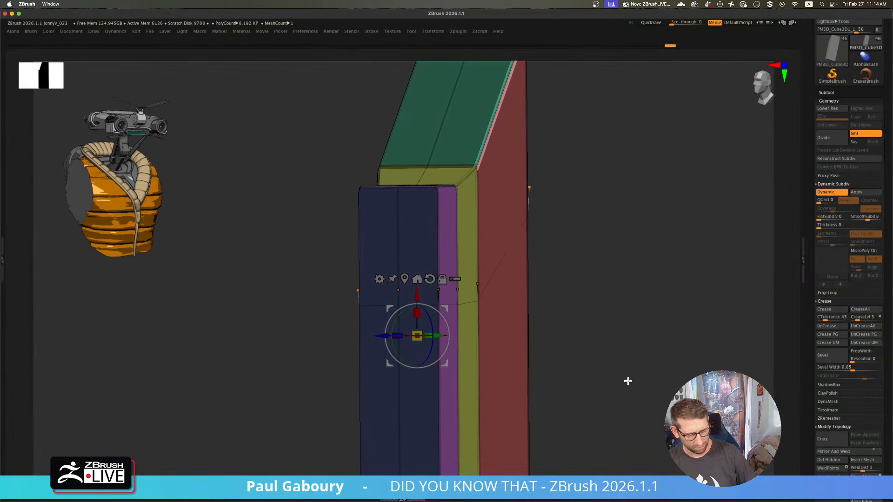
{"action": "key", "text": "q"}
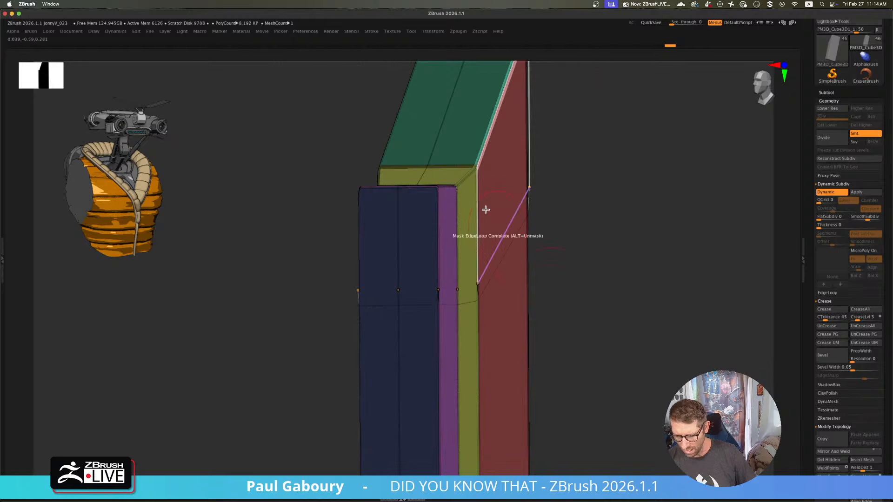
{"action": "mouse_move", "coordinate": [485, 209]}
{"action": "right_mouse_down", "text": "ctrl"}
{"action": "mouse_move", "coordinate": [489, 223]}
{"action": "mouse_move", "coordinate": [448, 273]}
{"action": "right_mouse_up", "text": "ctrl"}
{"action": "key", "text": "space"}
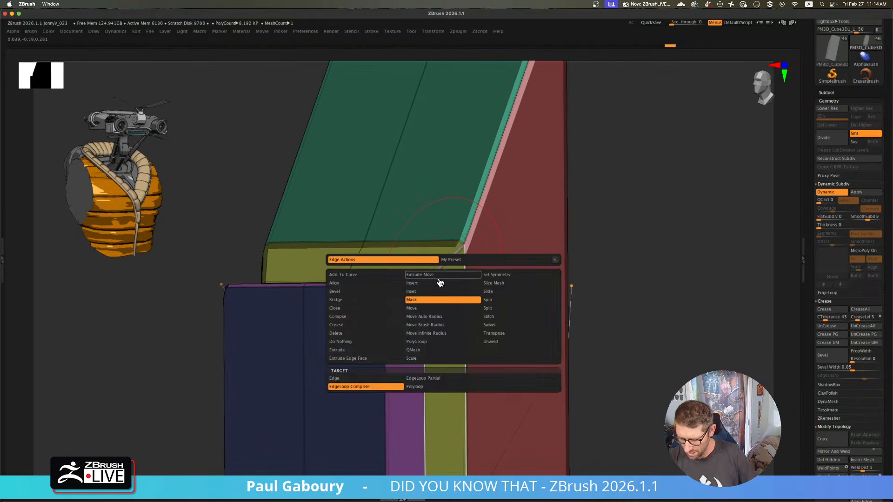
{"action": "key", "text": "Tab"}
{"action": "key", "text": "space"}
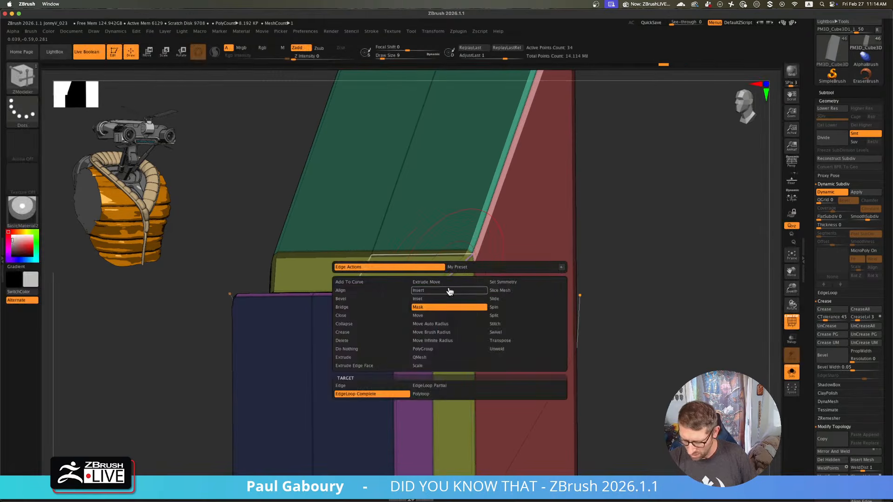
{"action": "left_click", "coordinate": [449, 291]}
{"action": "left_click", "coordinate": [480, 416]}
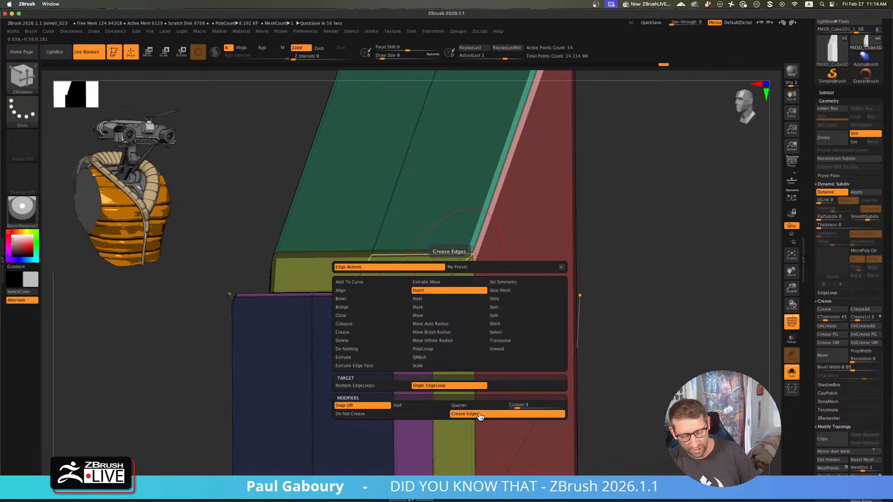
{"action": "left_click_drag", "start_coordinate": [446, 280], "coordinate": [468, 259]}
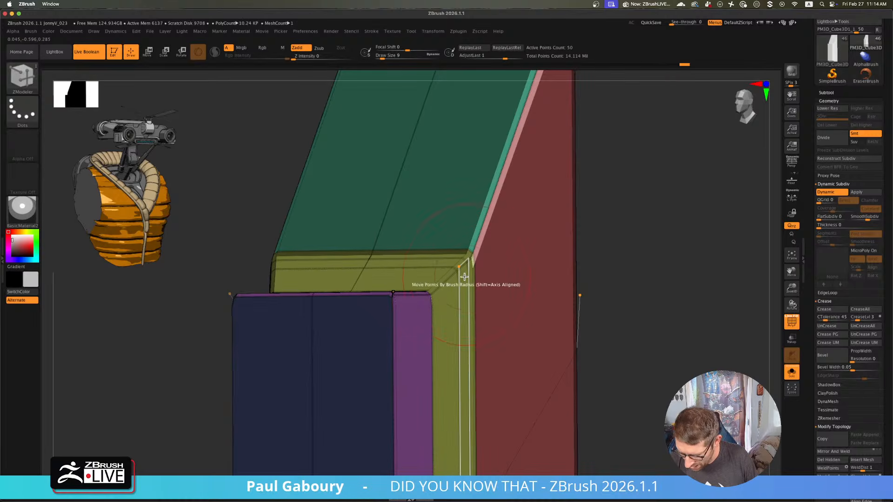
- Extrude the narrow polyloop around the panel's border using QMesh with the Polyloop target
{"action": "key", "text": "space"}
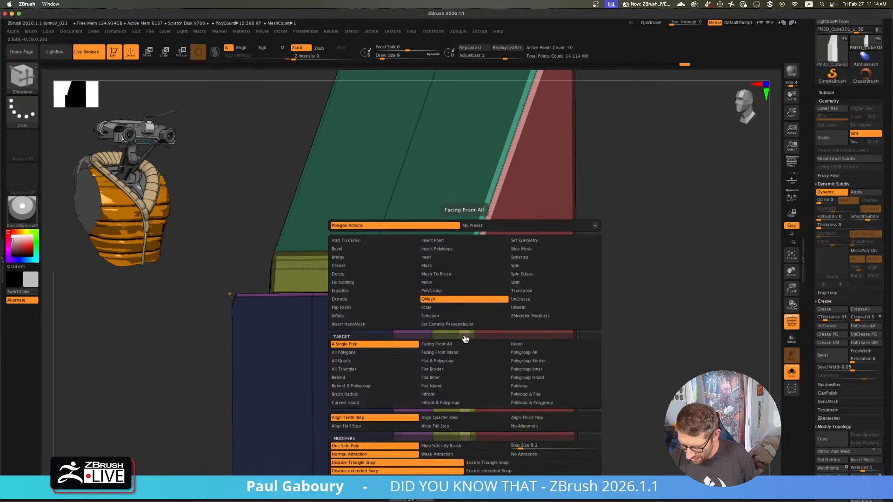
{"action": "left_click", "coordinate": [531, 387]}
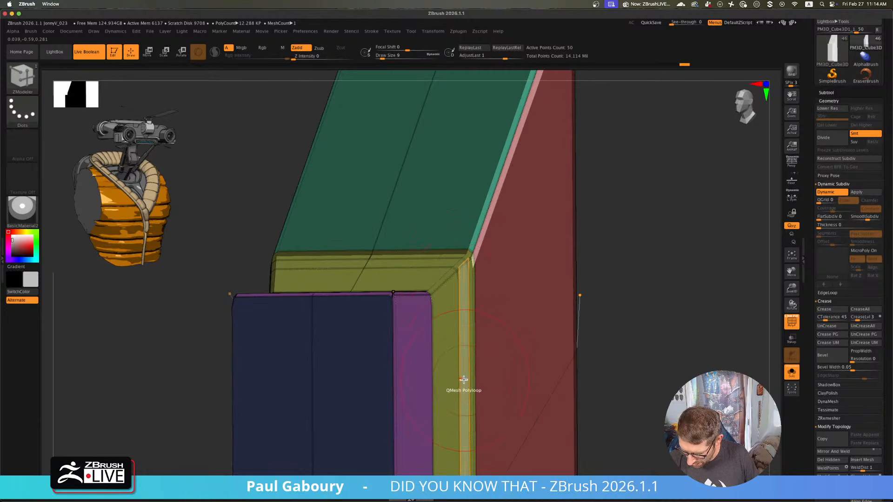
{"action": "mouse_move", "coordinate": [465, 363]}
{"action": "left_mouse_down"}
{"action": "mouse_move", "coordinate": [445, 364]}
{"action": "mouse_move", "coordinate": [485, 364]}
{"action": "mouse_move", "coordinate": [472, 365]}
{"action": "mouse_move", "coordinate": [478, 353]}
{"action": "left_mouse_up"}
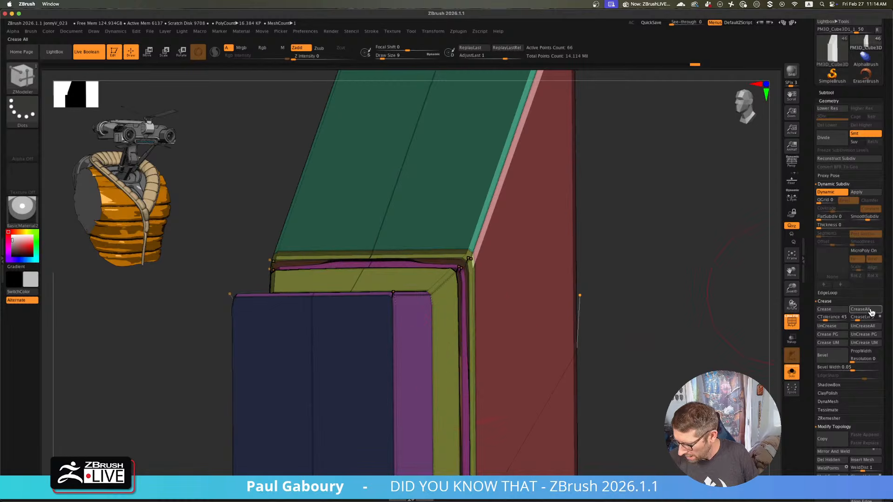
- Crease all edges of the block and show the full model without polyframe to check the recess
{"action": "left_click_drag", "start_coordinate": [745, 306], "coordinate": [602, 305]}
{"action": "key", "text": "ctrl+shift+s"}
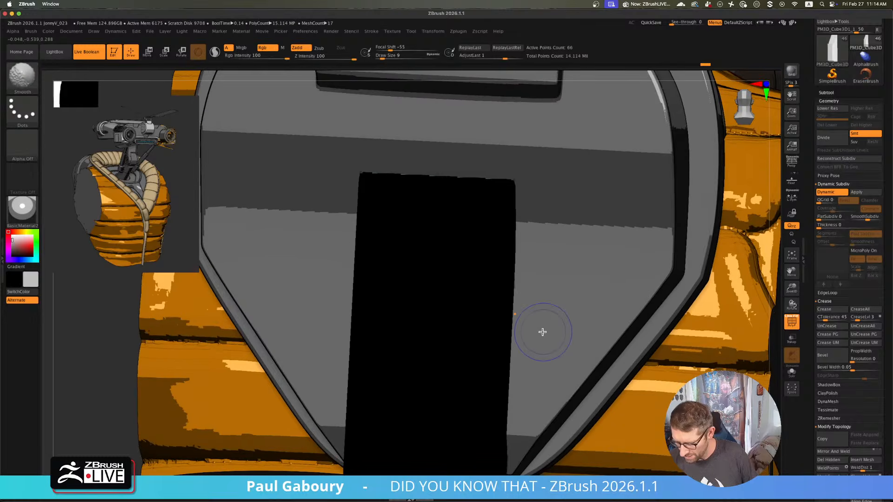
{"action": "right_click_drag", "start_coordinate": [492, 296], "coordinate": [490, 298], "text": "ctrl"}
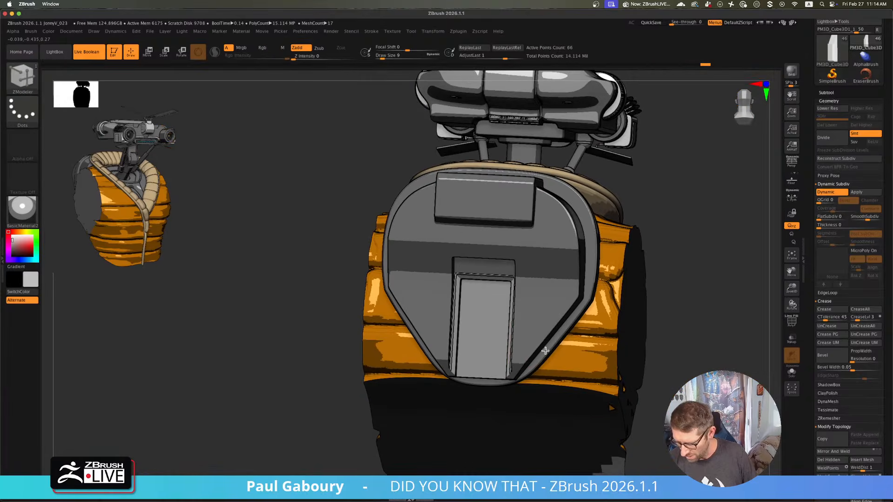
{"action": "right_click_drag", "start_coordinate": [526, 355], "coordinate": [549, 346]}
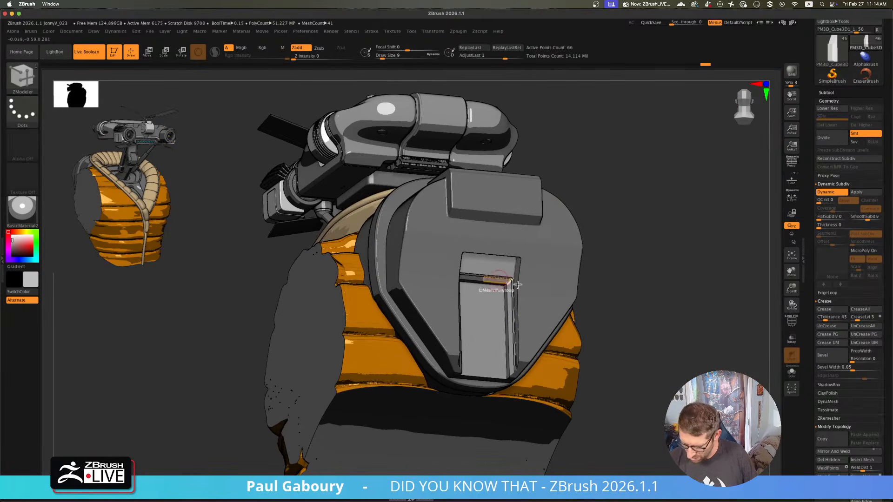
{"action": "right_click_drag", "start_coordinate": [635, 363], "coordinate": [630, 356]}
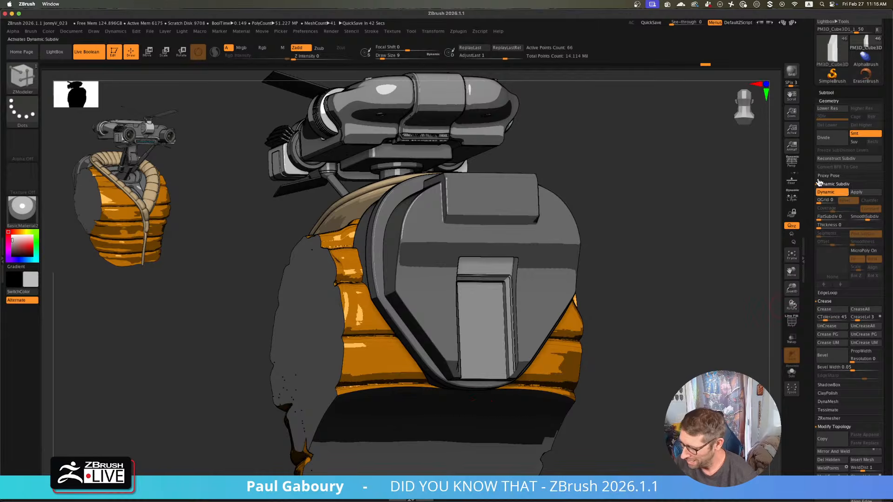
- Rename the recess block's subtool to BP Cut
{"action": "left_click", "coordinate": [826, 93]}
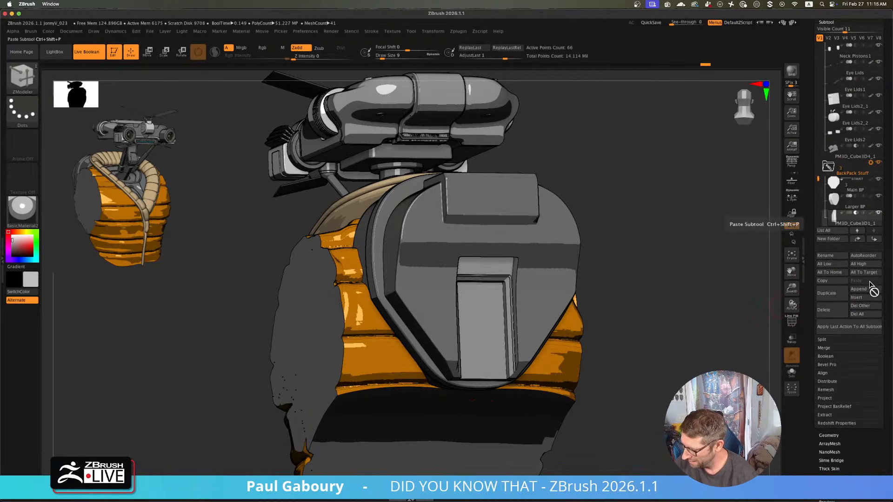
{"action": "left_click", "coordinate": [833, 257]}
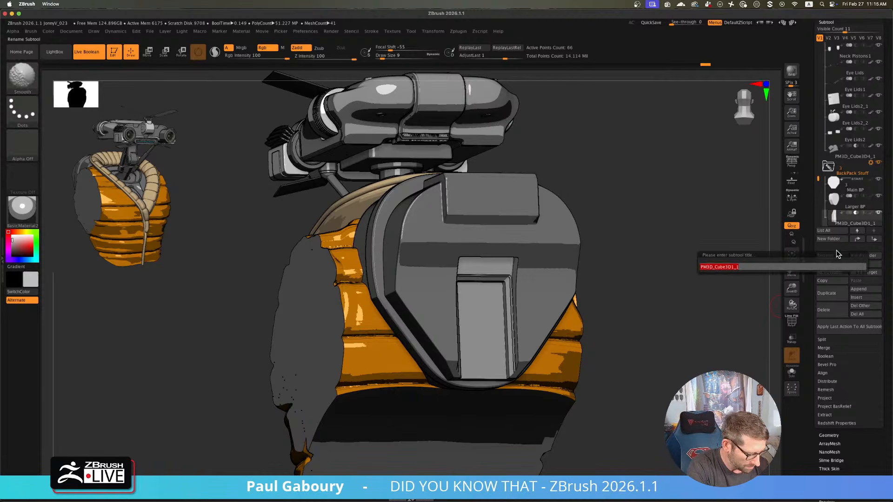
{"action": "type", "text": "BP Cu"}
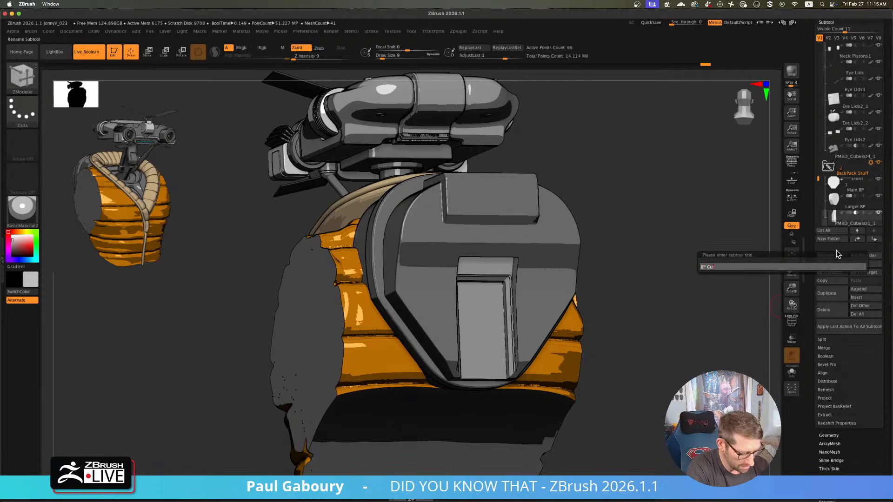
{"action": "key", "text": "Return"}
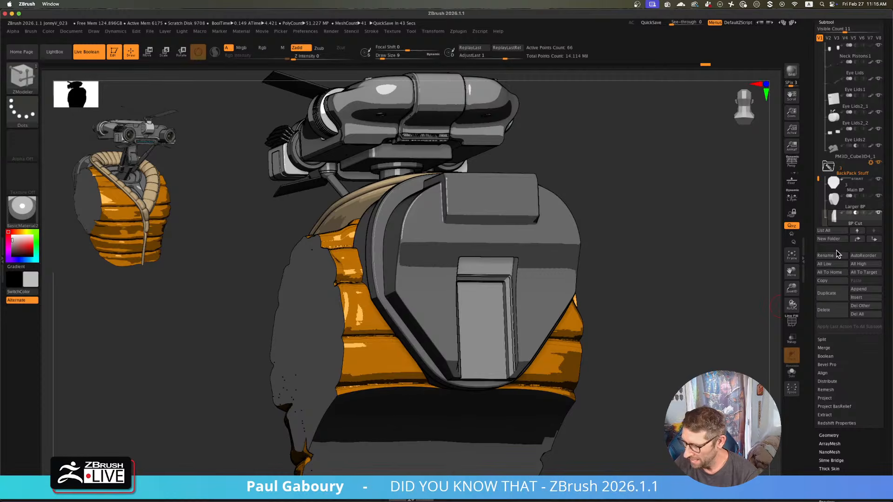
- Insert a Cube3D subtool directly below BP Cut in the BackPack Stuff folder
{"action": "scroll", "coordinate": [861, 216], "scroll_direction": "down", "scroll_amount": 3}
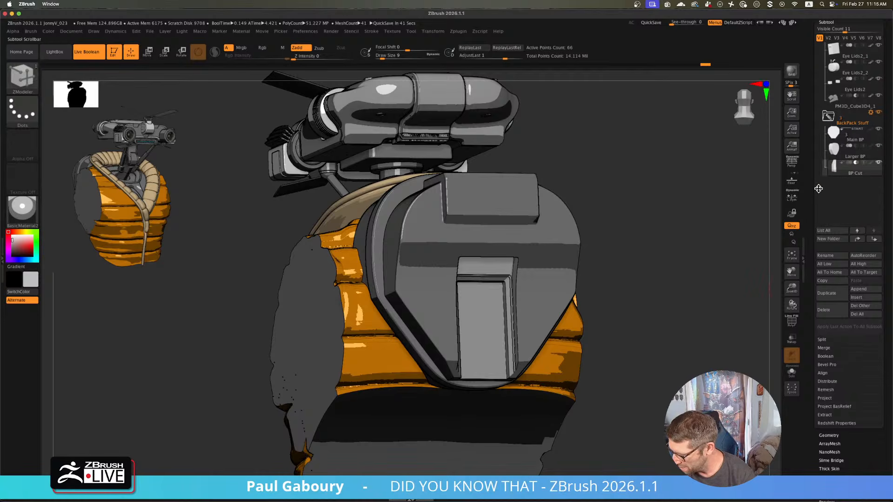
{"action": "left_click", "coordinate": [864, 298]}
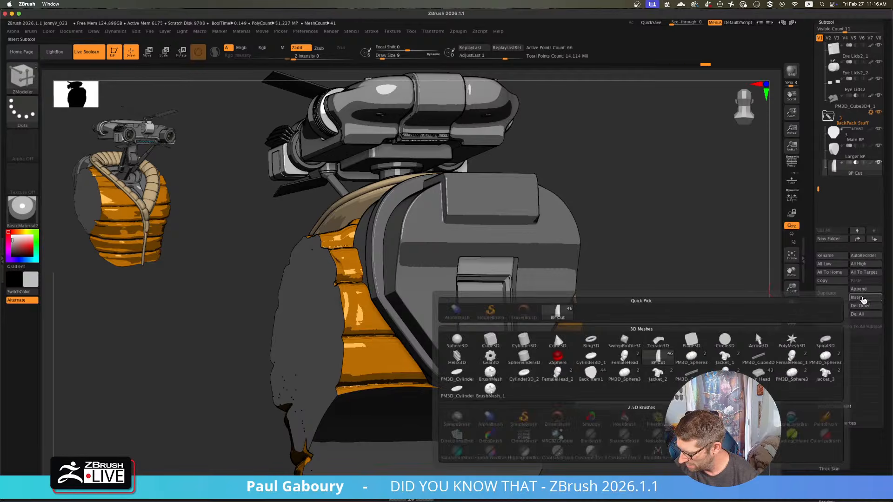
{"action": "left_click", "coordinate": [492, 340]}
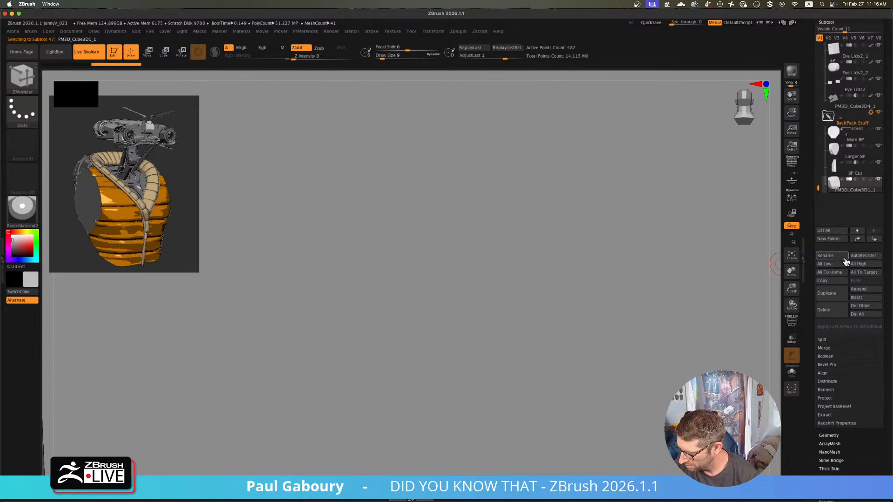
- Rename the new cube subtool to BackPack Pieces
{"action": "left_click", "coordinate": [835, 257]}
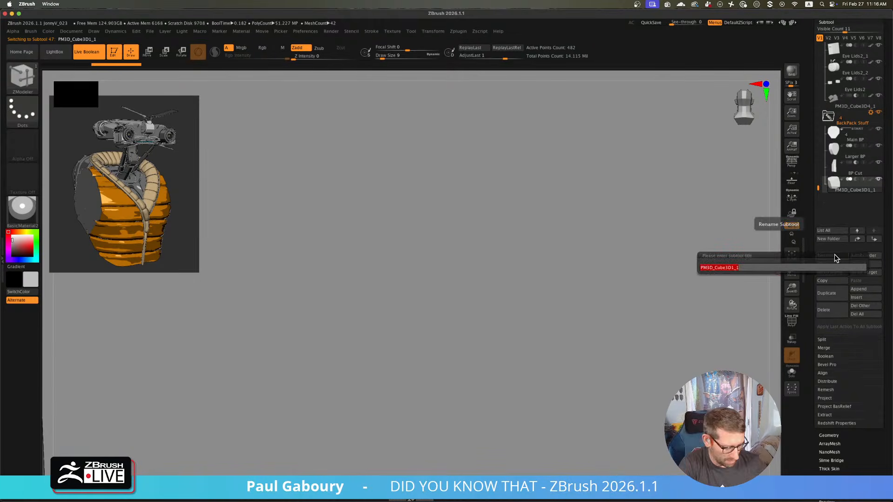
{"action": "type", "text": "Back"}
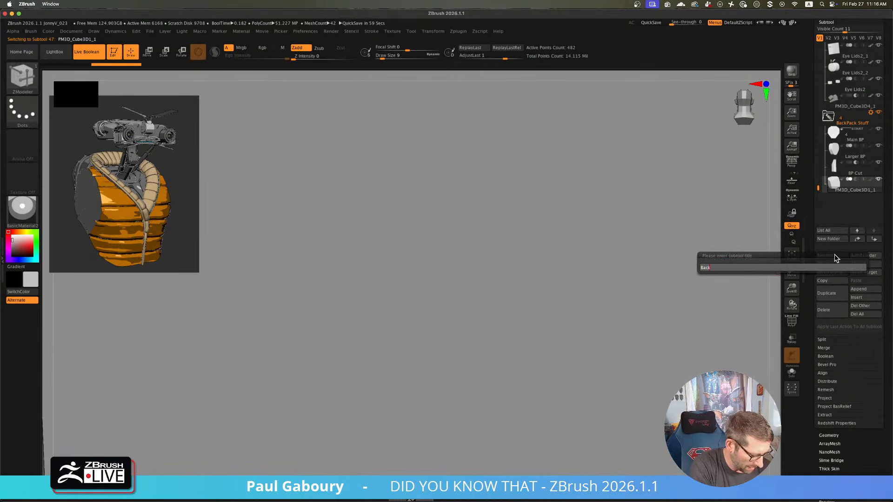
{"action": "type", "text": "Pack"}
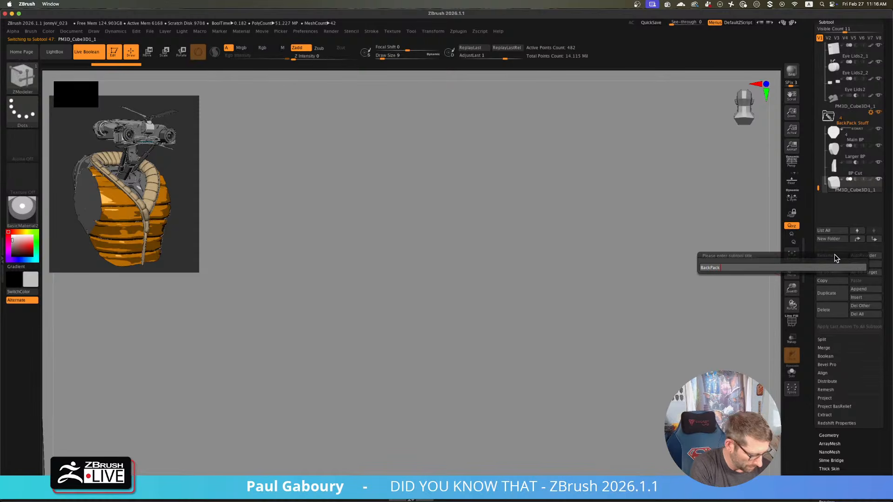
{"action": "type", "text": " Pie"}
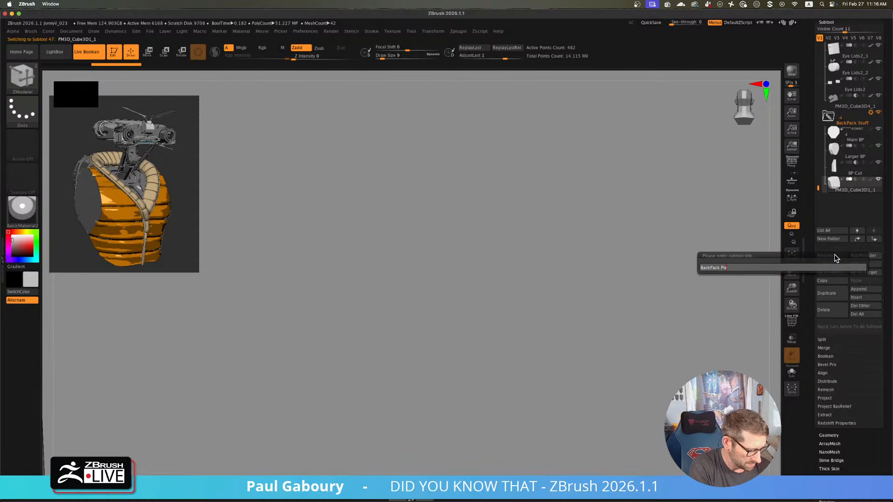
{"action": "type", "text": "ces"}
{"action": "key", "text": "Return"}
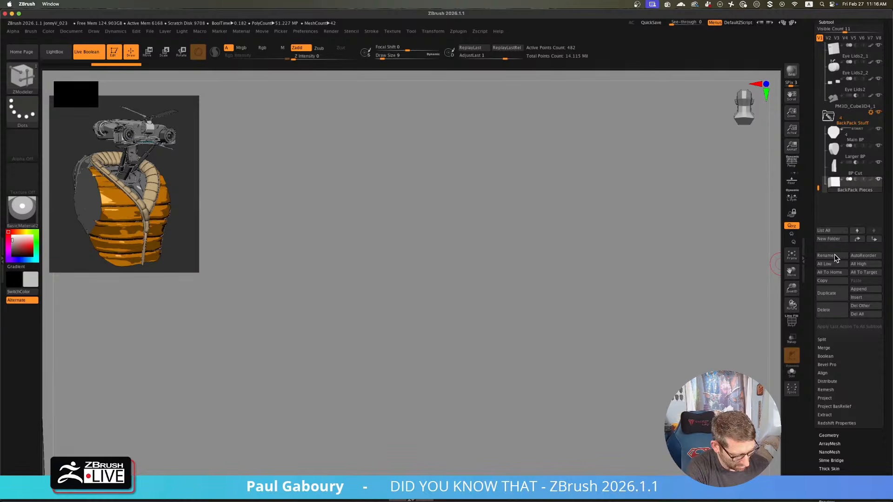
- Convert the BackPack Pieces cube to a PolyCube primitive with the gizmo and display its polyframe
{"action": "key", "text": "w"}
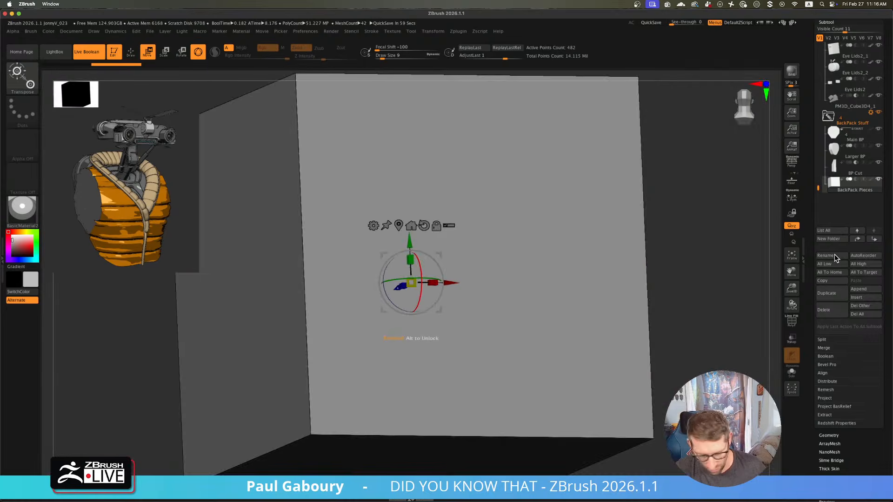
{"action": "left_click", "coordinate": [373, 225]}
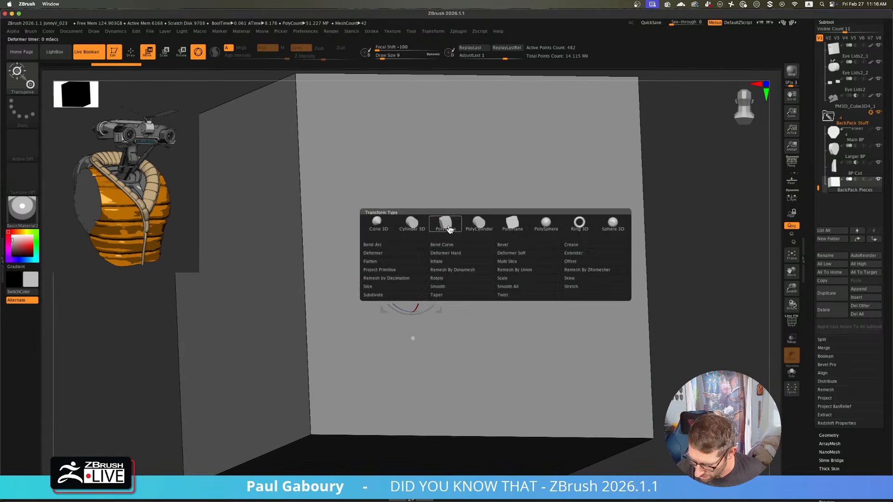
{"action": "left_click", "coordinate": [447, 226]}
{"action": "key", "text": "shift+f"}
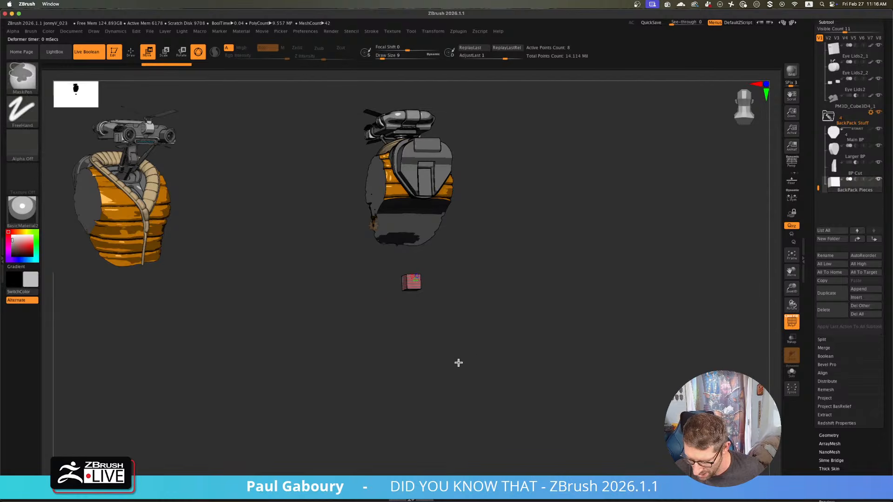
- Move the cube up to the backpack recess and scale it to fit between the recess's side borders
{"action": "right_click_drag", "start_coordinate": [458, 362], "coordinate": [422, 392], "text": "ctrl"}
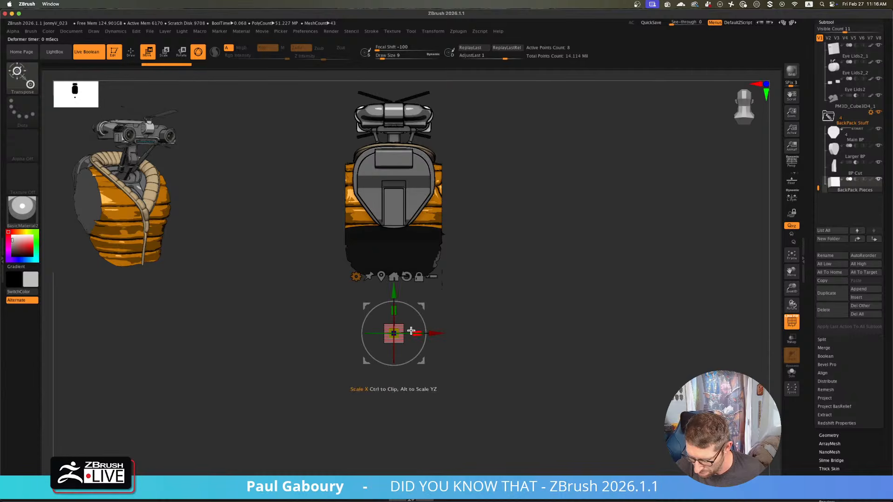
{"action": "left_click_drag", "start_coordinate": [394, 293], "coordinate": [394, 160]}
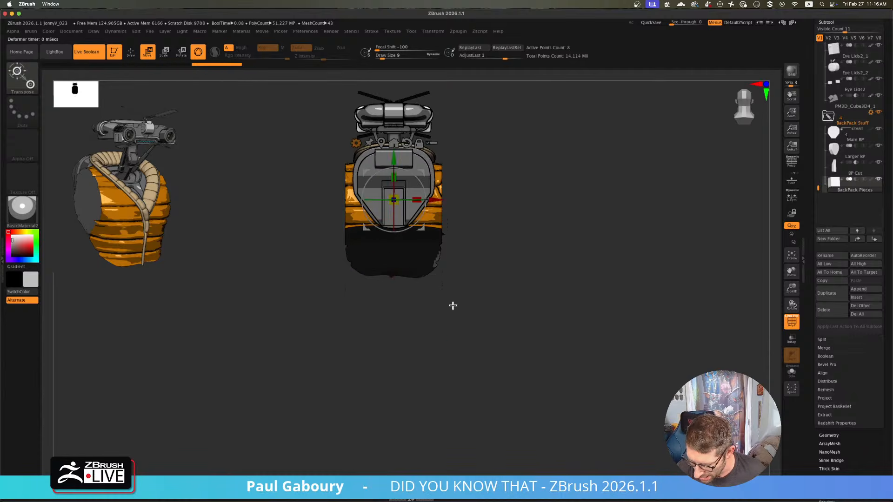
{"action": "right_click_drag", "start_coordinate": [453, 305], "coordinate": [452, 298]}
{"action": "left_click_drag", "start_coordinate": [373, 193], "coordinate": [402, 206]}
{"action": "right_click_drag", "start_coordinate": [458, 311], "coordinate": [549, 405], "text": "shift"}
{"action": "left_click_drag", "start_coordinate": [452, 209], "coordinate": [443, 210]}
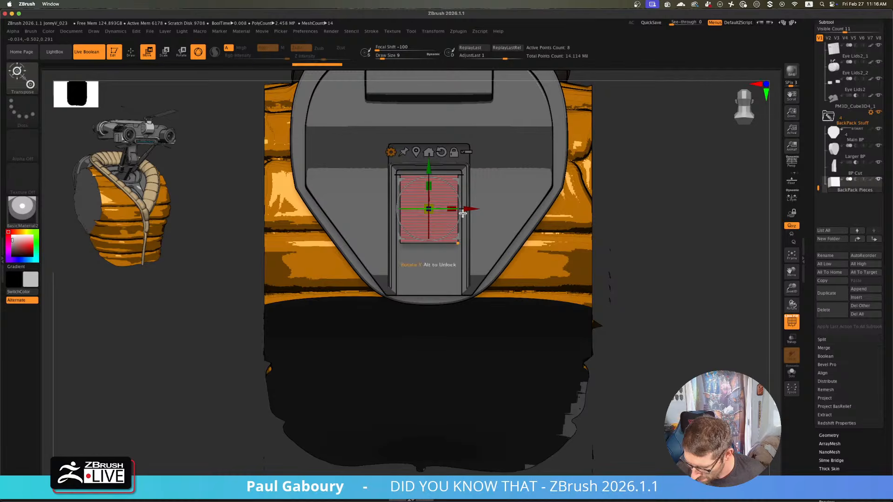
- Mask the cube's upper end, stretch its lower end down to the recess's bottom border, and clear the mask
{"action": "mouse_move", "coordinate": [628, 312]}
{"action": "right_mouse_down", "text": "ctrl"}
{"action": "mouse_move", "coordinate": [595, 299]}
{"action": "mouse_move", "coordinate": [582, 313]}
{"action": "mouse_move", "coordinate": [578, 305]}
{"action": "right_mouse_up", "text": "ctrl"}
{"action": "key", "text": "shift+f"}
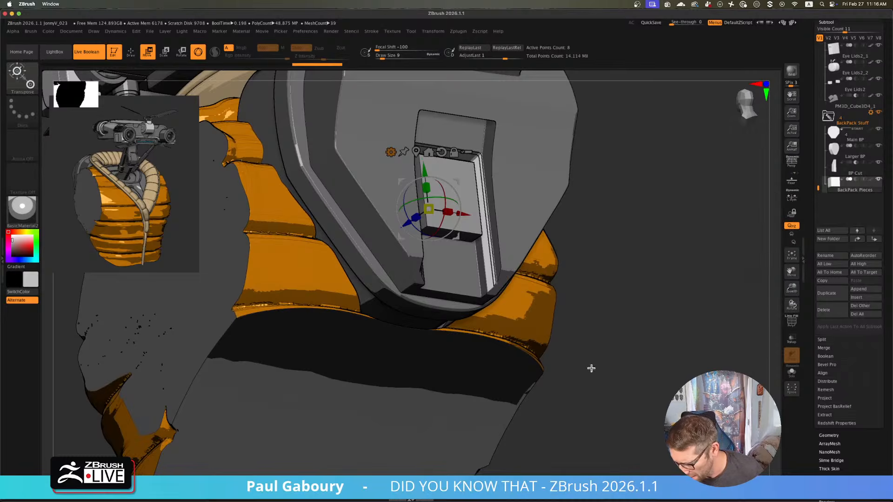
{"action": "right_click_drag", "start_coordinate": [590, 371], "coordinate": [588, 375], "text": "shift"}
{"action": "mouse_move", "coordinate": [693, 390]}
{"action": "left_mouse_down", "text": "ctrl"}
{"action": "mouse_move", "coordinate": [554, 313]}
{"action": "mouse_move", "coordinate": [351, 221]}
{"action": "left_mouse_up", "text": "ctrl"}
{"action": "left_click_drag", "start_coordinate": [428, 167], "coordinate": [435, 222]}
{"action": "key", "text": "ctrl"}
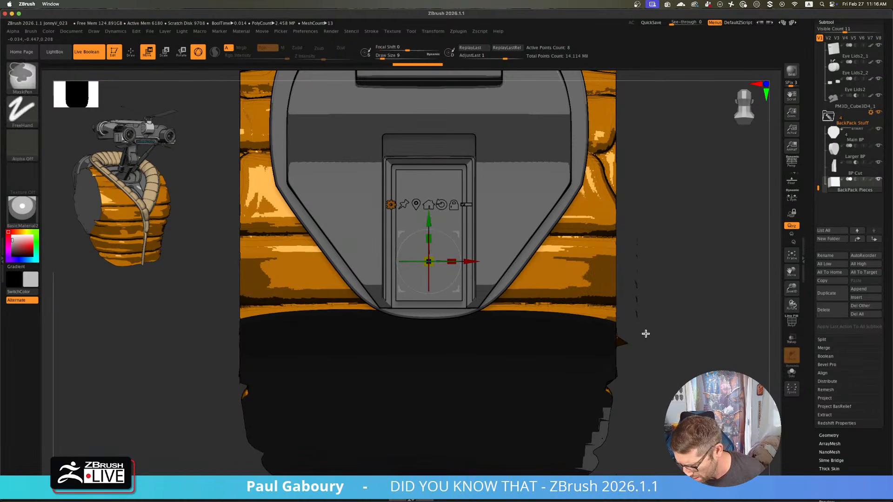
{"action": "left_click_drag", "start_coordinate": [651, 339], "coordinate": [648, 358], "text": "ctrl"}
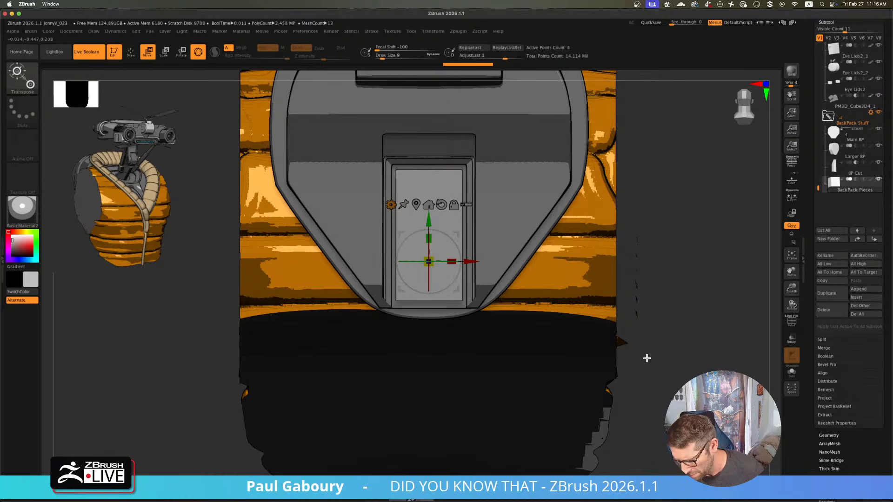
- Insert a vertical edge loop down the middle of the block with ZModeler's Single EdgeLoop target and Half modifier
{"action": "key", "text": "q"}
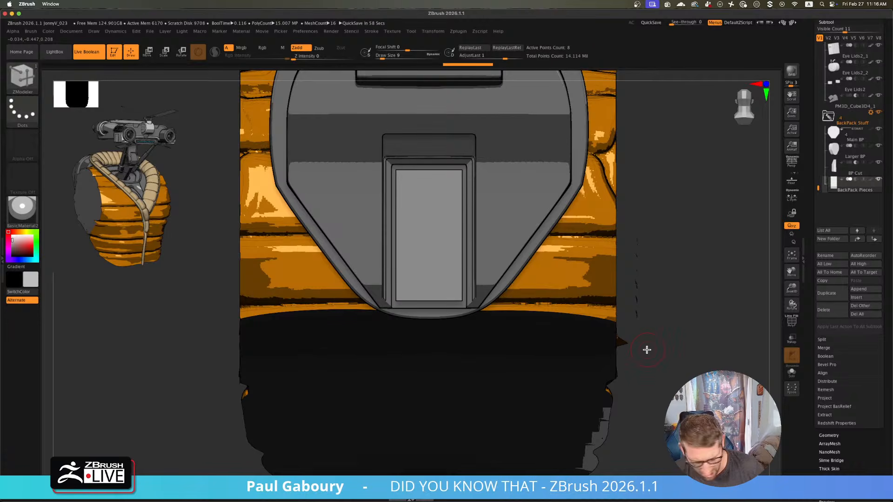
{"action": "key", "text": "shift+f"}
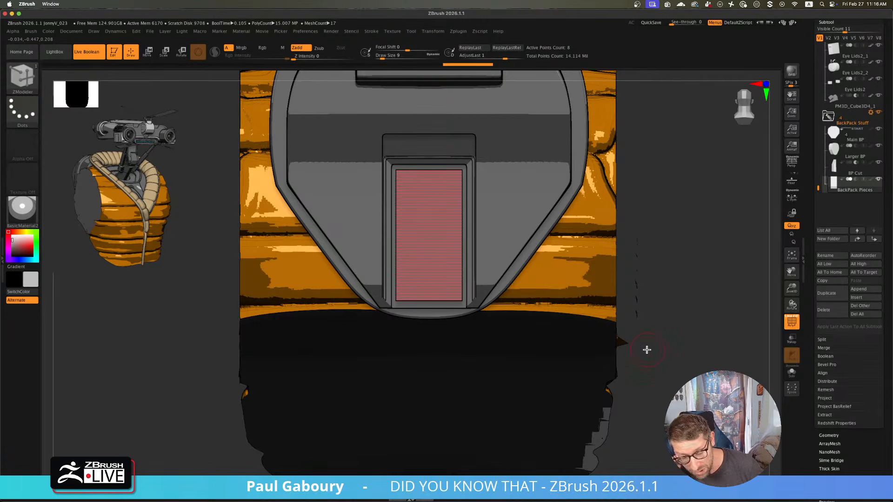
{"action": "key", "text": "b"}
{"action": "key", "text": "Escape"}
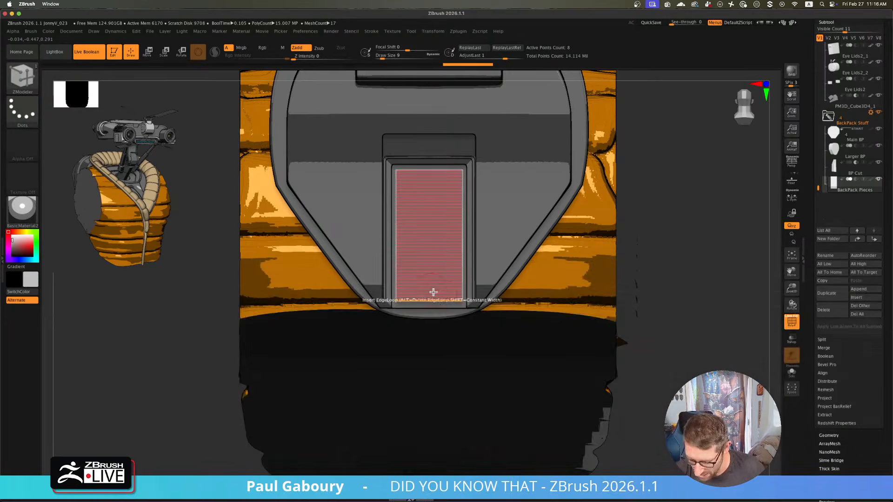
{"action": "key", "text": "space"}
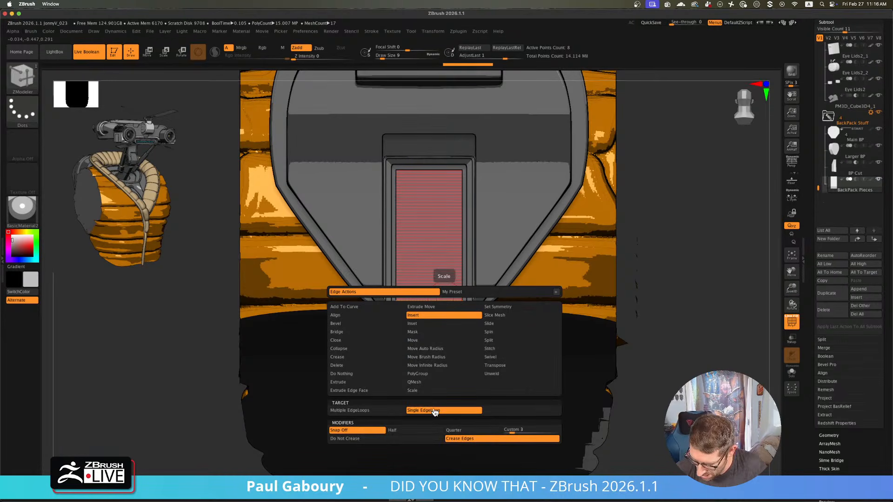
{"action": "left_click", "coordinate": [421, 431]}
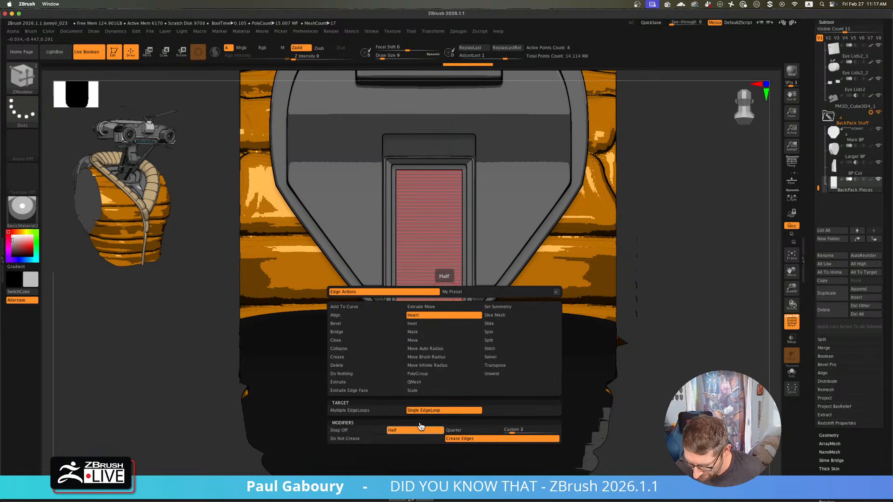
{"action": "left_click_drag", "start_coordinate": [444, 295], "coordinate": [429, 297]}
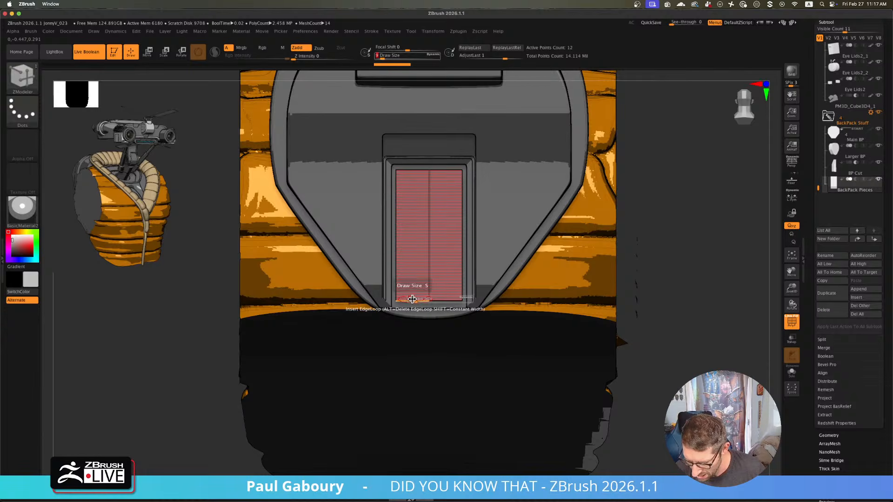
- Insert single edge loops close to both long sides of the block and one just below its top edge
{"action": "key", "text": "space"}
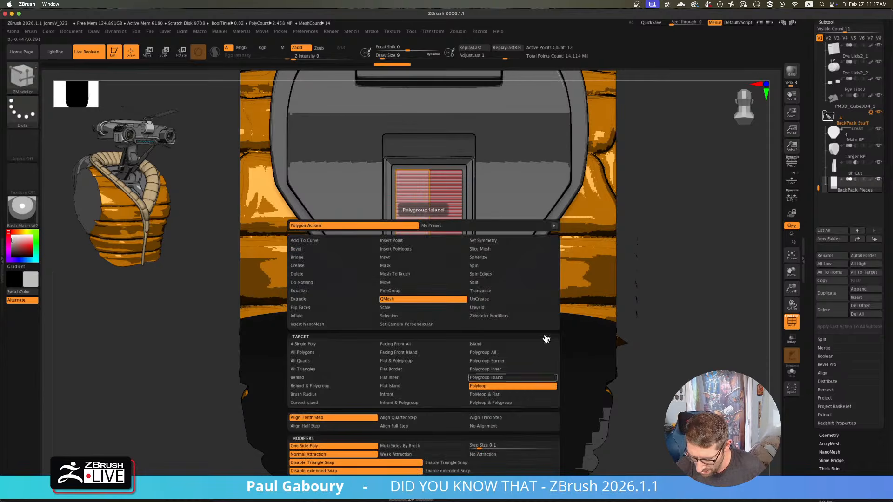
{"action": "key", "text": "space"}
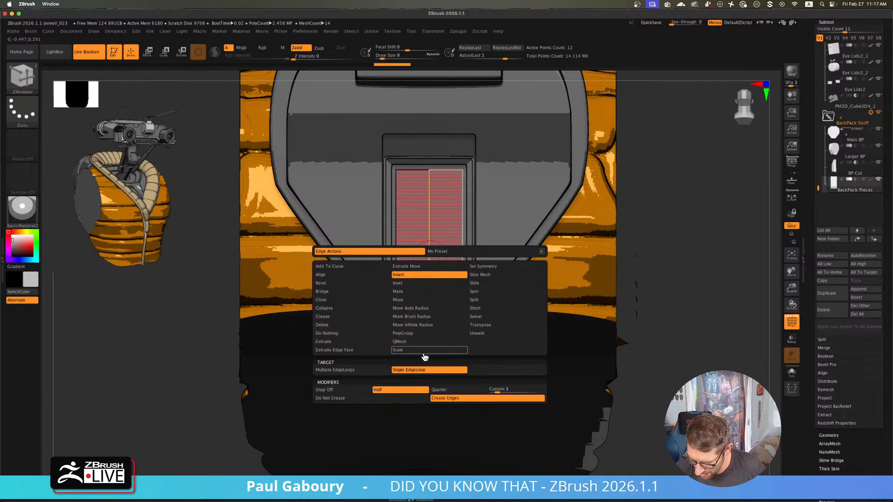
{"action": "left_click", "coordinate": [416, 389]}
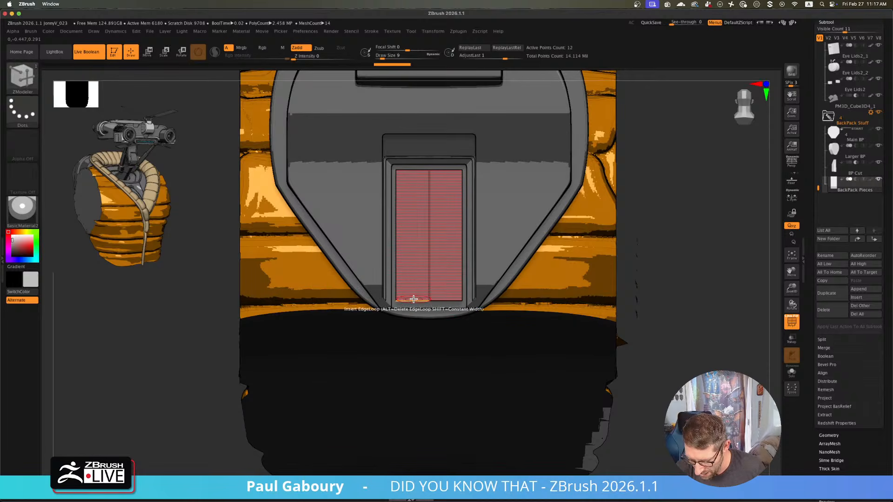
{"action": "left_click", "coordinate": [414, 299]}
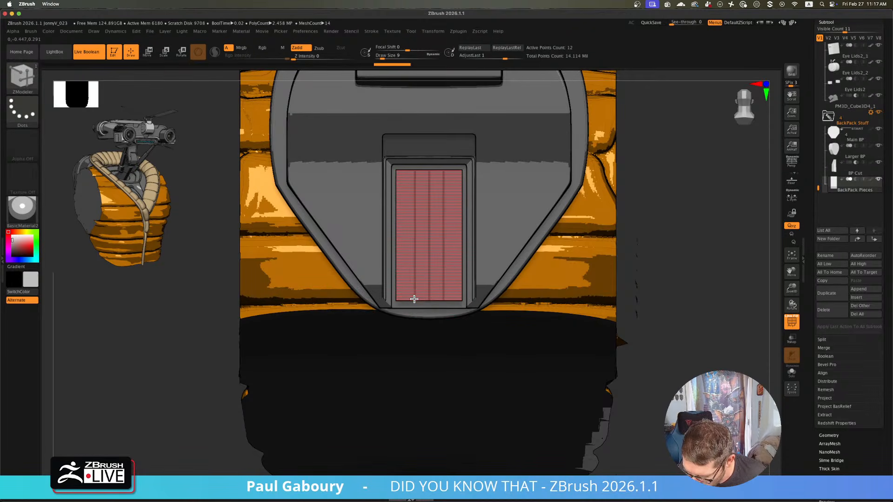
{"action": "left_click_drag", "start_coordinate": [414, 299], "coordinate": [401, 295]}
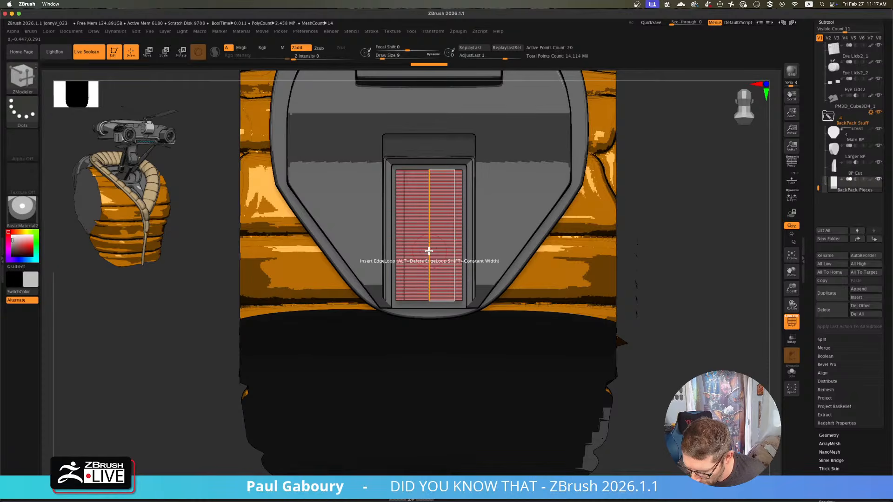
{"action": "left_click_drag", "start_coordinate": [429, 229], "coordinate": [432, 179]}
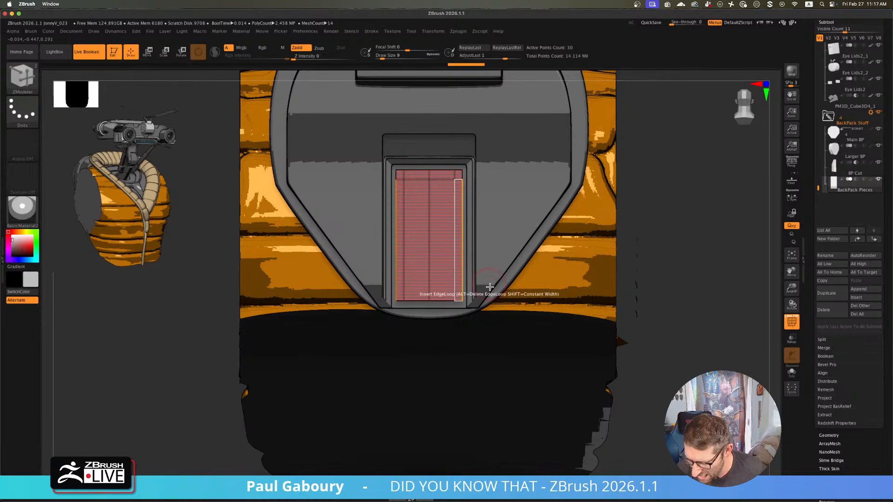
- Isolate the block and chamfer its two upper side corners using QMesh with the A Single Poly target
{"action": "left_click", "coordinate": [790, 373]}
{"action": "right_click_drag", "start_coordinate": [546, 241], "coordinate": [511, 335], "text": "alt"}
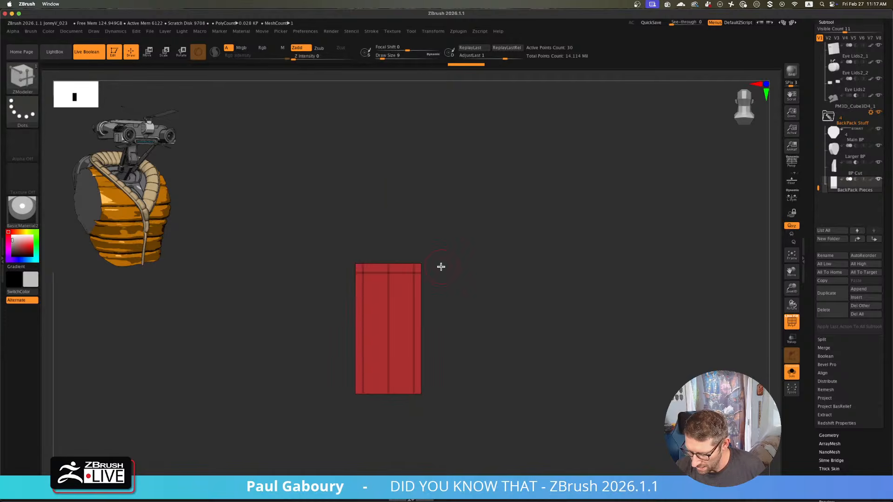
{"action": "right_click_drag", "start_coordinate": [441, 266], "coordinate": [435, 298]}
{"action": "key", "text": "space"}
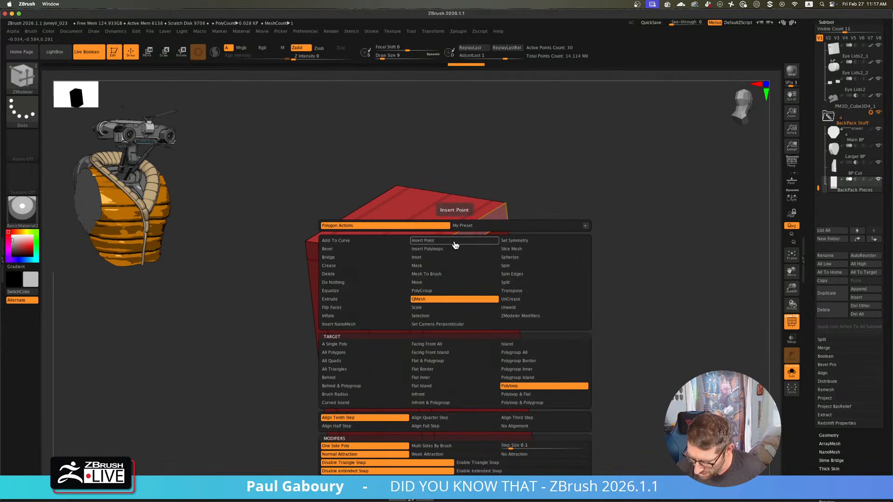
{"action": "left_click", "coordinate": [385, 345]}
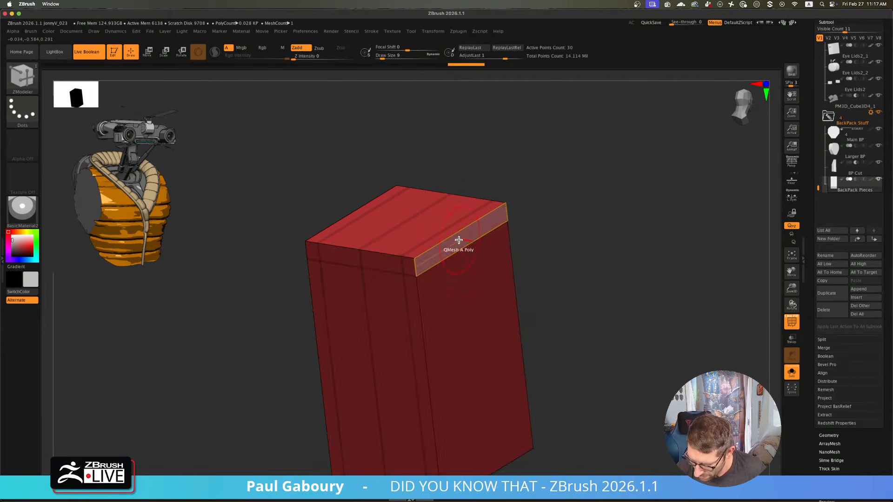
{"action": "mouse_move", "coordinate": [457, 239]}
{"action": "left_mouse_down"}
{"action": "mouse_move", "coordinate": [437, 243]}
{"action": "mouse_move", "coordinate": [446, 244]}
{"action": "left_mouse_up"}
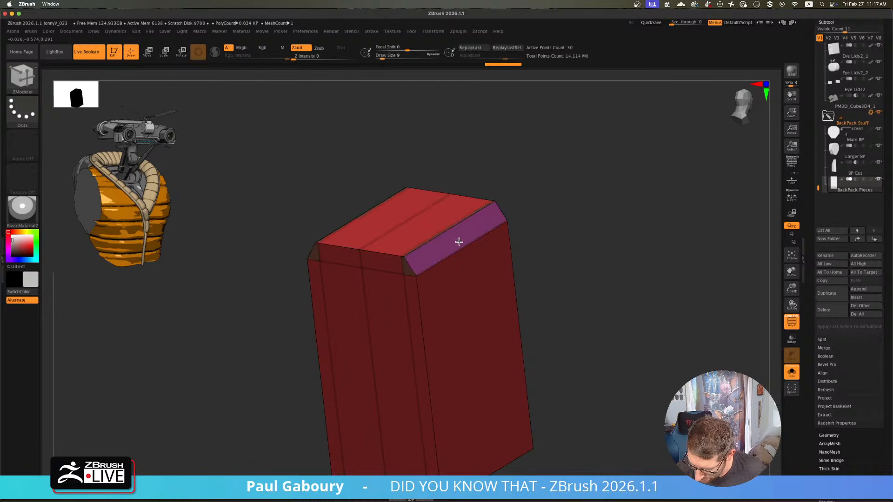
- Crease all edges of the block, turn on Dynamic Subdiv, and raise its smooth subdivision level
{"action": "mouse_move", "coordinate": [580, 324]}
{"action": "right_mouse_down", "text": "ctrl"}
{"action": "mouse_move", "coordinate": [553, 341]}
{"action": "mouse_move", "coordinate": [544, 319]}
{"action": "right_mouse_up", "text": "ctrl"}
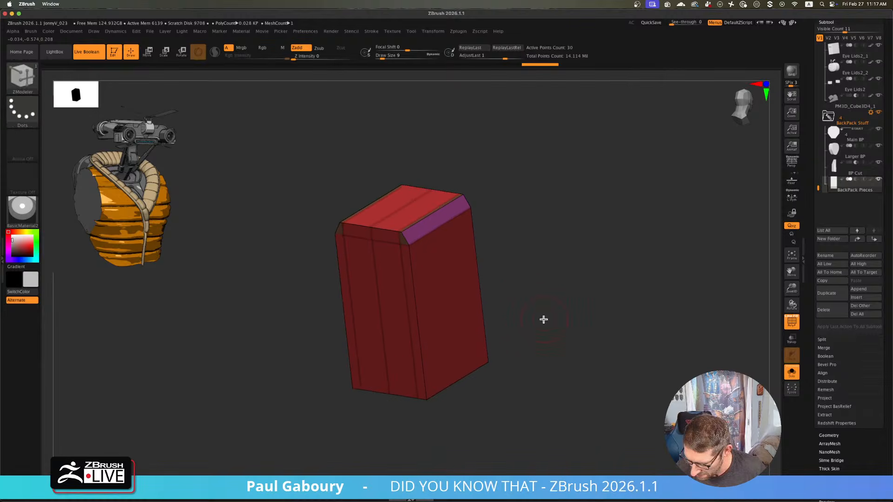
{"action": "left_click", "coordinate": [828, 436]}
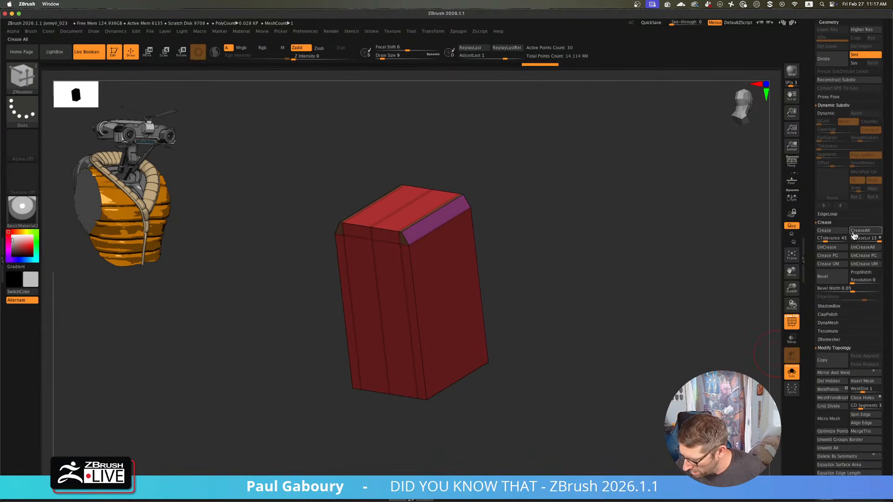
{"action": "key", "text": "d"}
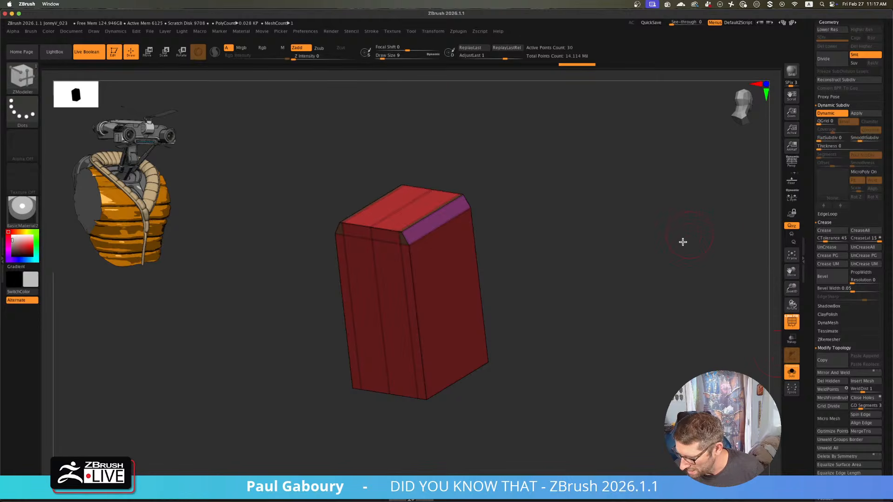
{"action": "left_click", "coordinate": [864, 140]}
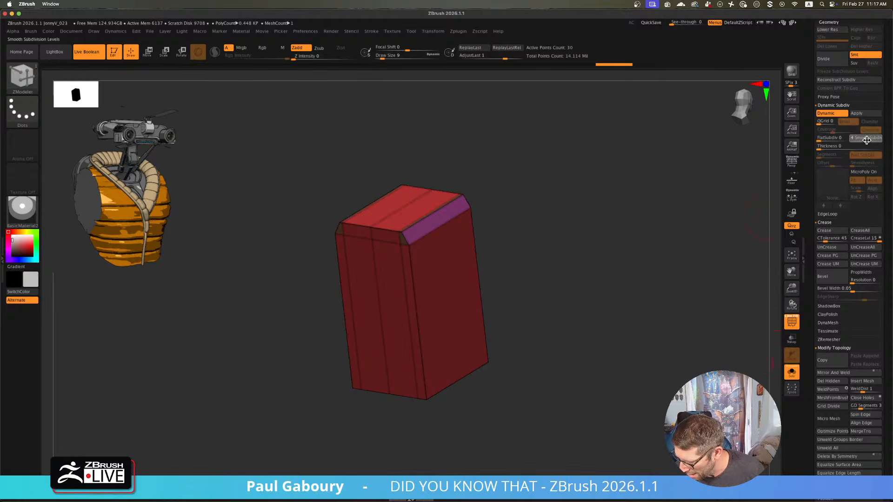
{"action": "left_click", "coordinate": [867, 140]}
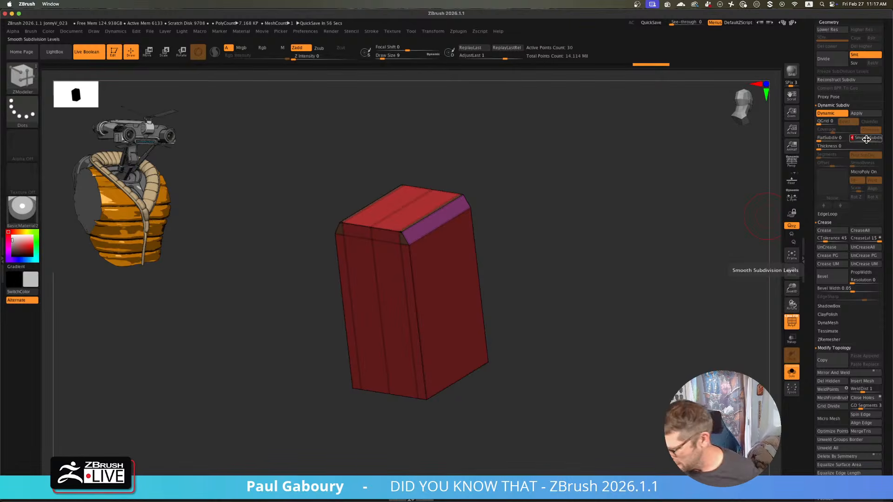
- Set the block's crease level to 2 to round off its smoothed edges
{"action": "left_click_drag", "start_coordinate": [526, 356], "coordinate": [546, 329]}
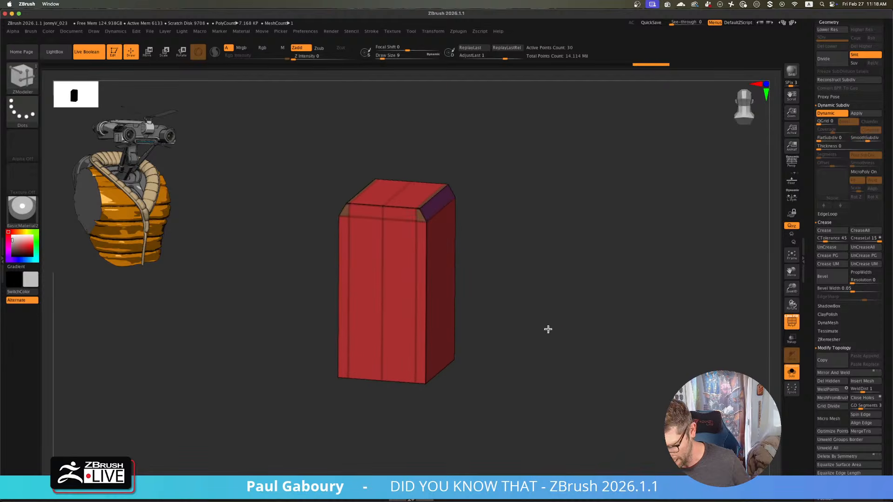
{"action": "left_click", "coordinate": [856, 242]}
{"action": "left_click_drag", "start_coordinate": [572, 320], "coordinate": [553, 320]}
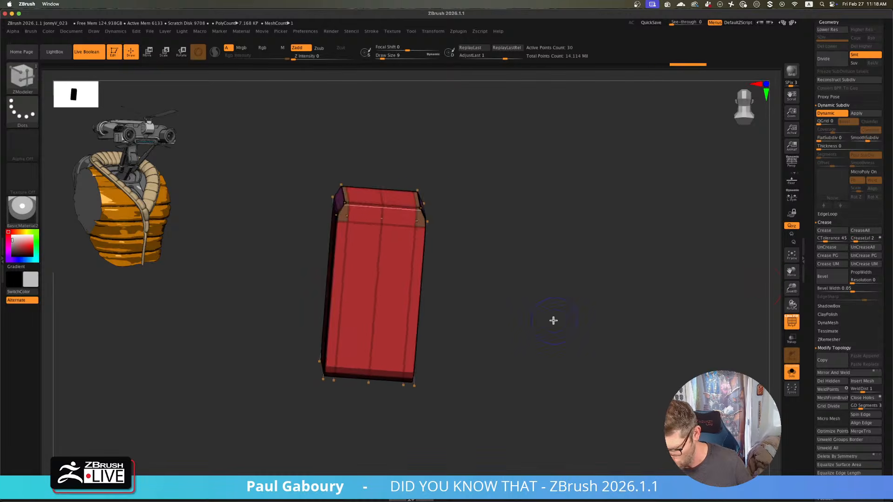
{"action": "key", "text": "shift"}
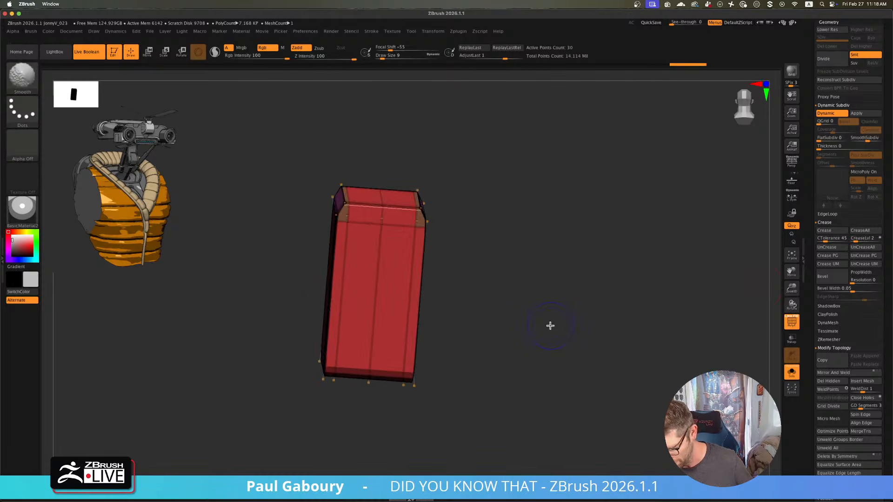
{"action": "mouse_move", "coordinate": [542, 334]}
{"action": "left_mouse_down"}
{"action": "mouse_move", "coordinate": [524, 337]}
{"action": "mouse_move", "coordinate": [536, 333]}
{"action": "left_mouse_up"}
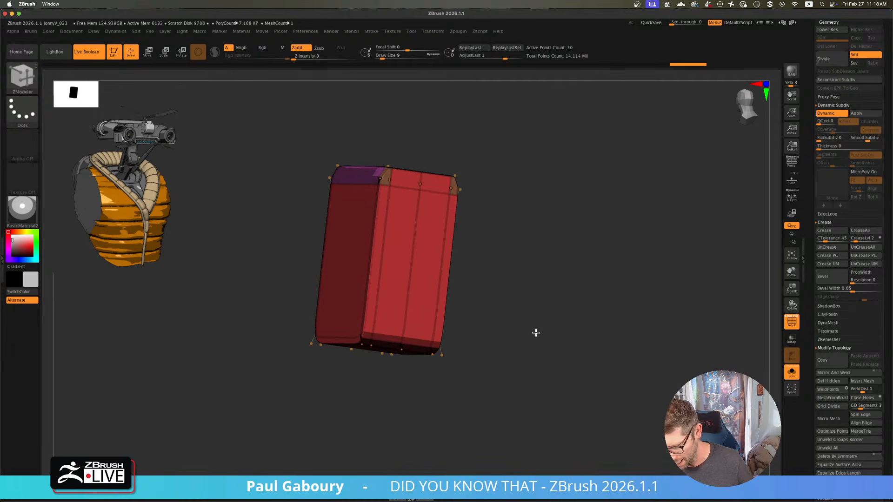
- Turn off Dynamic Subdiv, mark the side and upper border polygons of the block's front face, and QMesh them outward into a raised rim
{"action": "key", "text": "shift+d"}
{"action": "right_click_drag", "start_coordinate": [453, 319], "coordinate": [445, 317]}
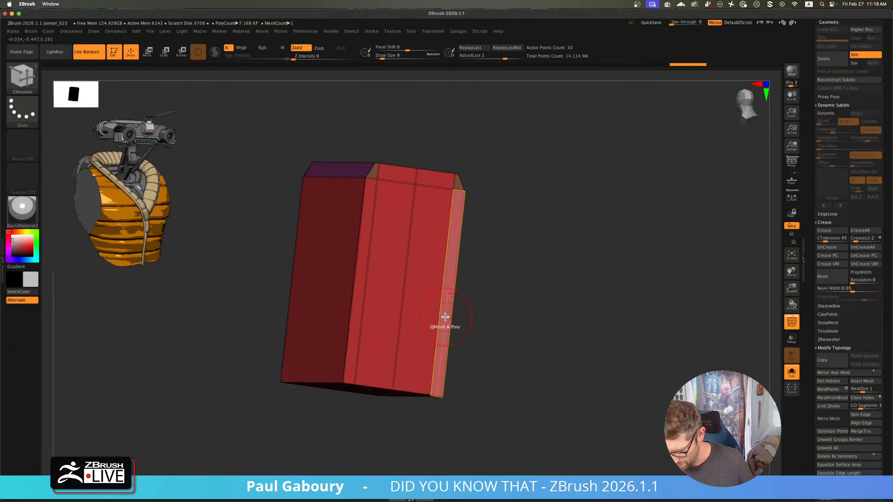
{"action": "left_click", "coordinate": [445, 316]}
{"action": "left_click", "coordinate": [456, 184]}
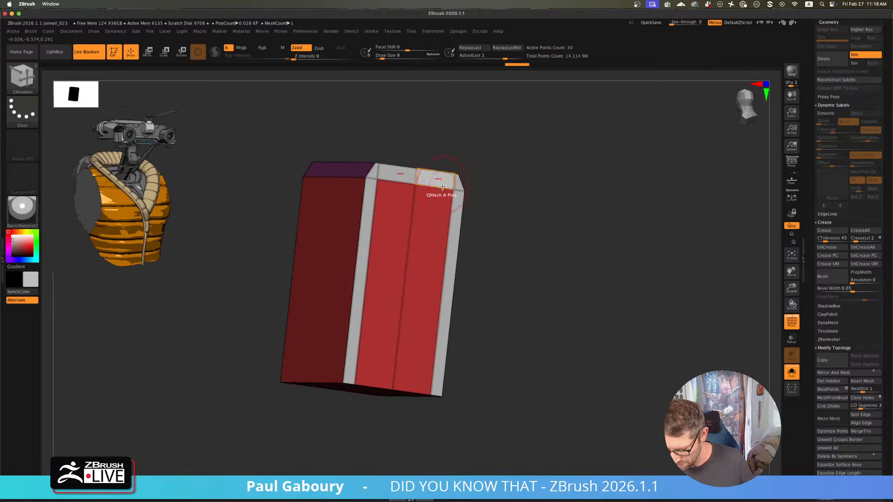
{"action": "right_click_drag", "start_coordinate": [484, 241], "coordinate": [519, 285]}
{"action": "key", "text": "space"}
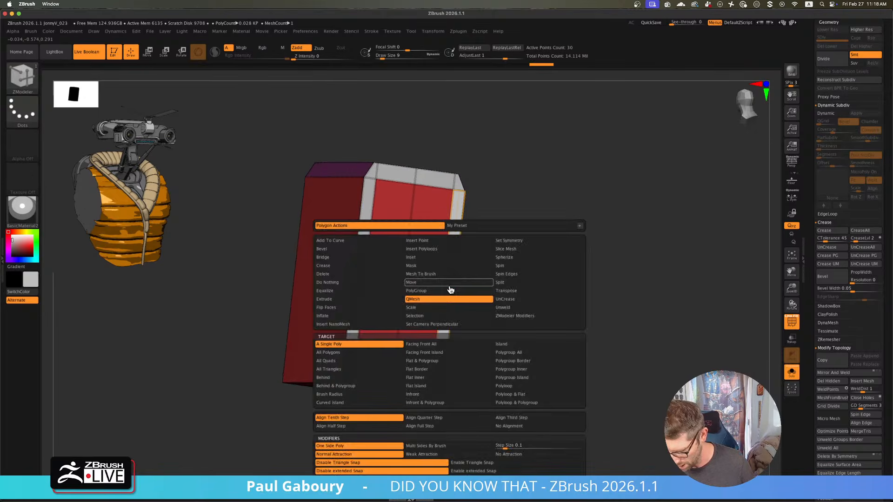
{"action": "left_click", "coordinate": [352, 352]}
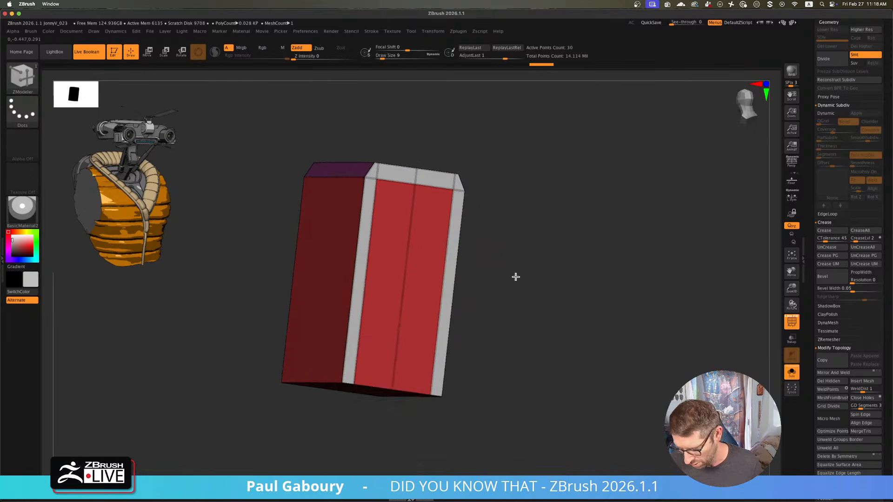
{"action": "left_click_drag", "start_coordinate": [448, 297], "coordinate": [480, 291]}
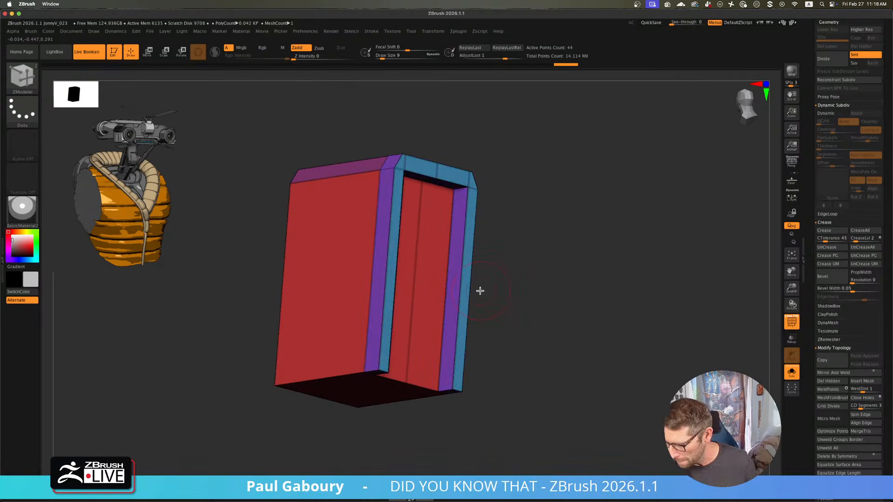
- Insert a horizontal edge loop across the block's lower third and taper the rim's lower ends back toward the body
{"action": "left_click_drag", "start_coordinate": [617, 291], "coordinate": [530, 312]}
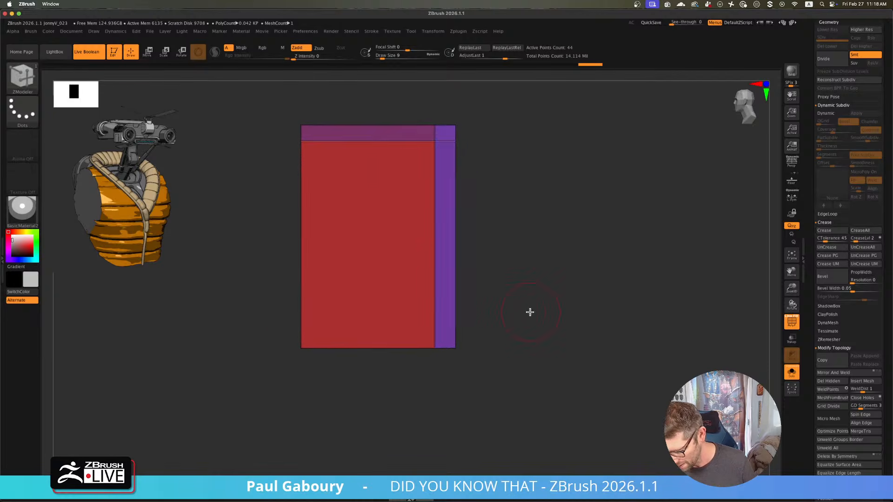
{"action": "key", "text": "space"}
{"action": "left_click", "coordinate": [465, 350]}
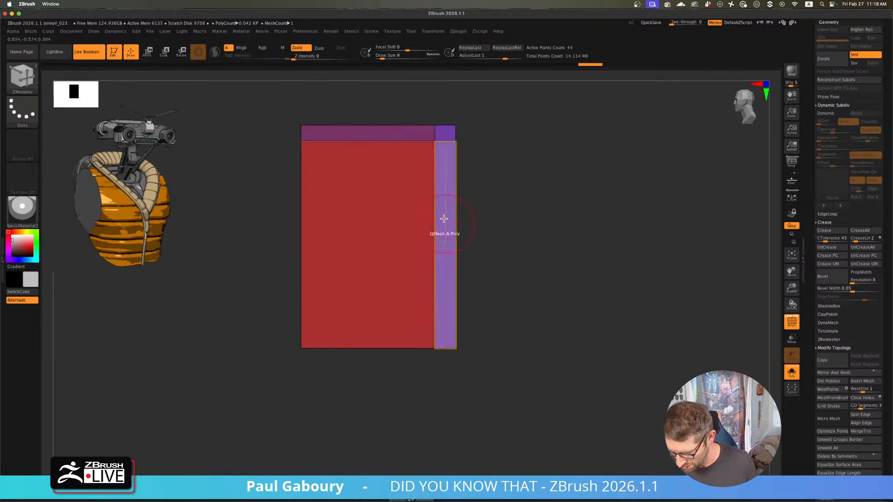
{"action": "left_click_drag", "start_coordinate": [434, 205], "coordinate": [441, 275]}
{"action": "left_click_drag", "start_coordinate": [491, 356], "coordinate": [443, 317]}
{"action": "key", "text": "space"}
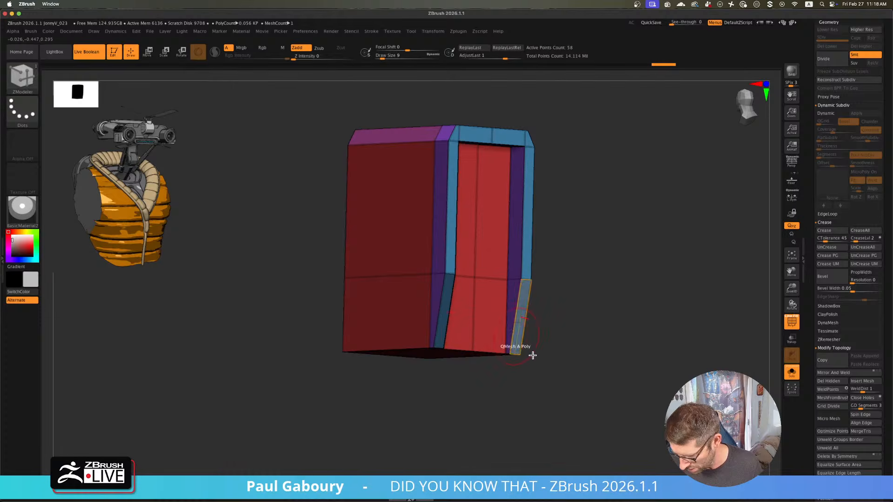
- Turn Dynamic Subdiv back on, hide the polyframe, and show the block together with the rest of the bust
{"action": "key", "text": "d"}
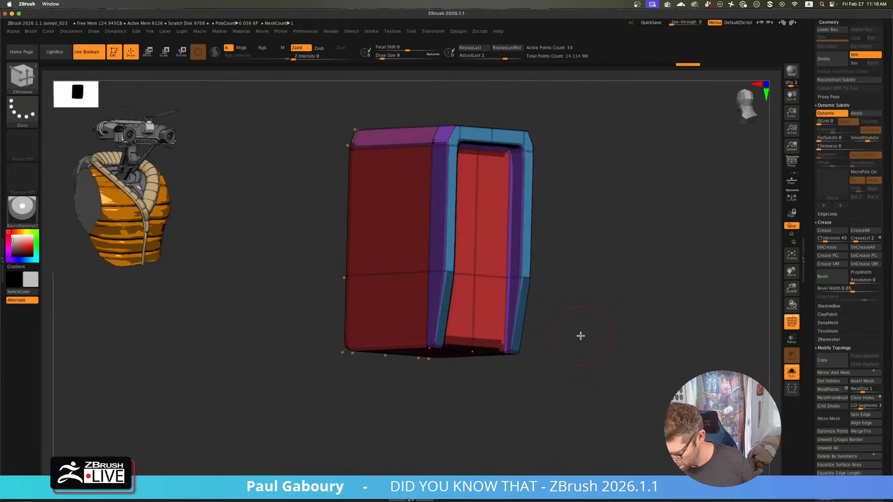
{"action": "mouse_move", "coordinate": [580, 335]}
{"action": "left_mouse_down", "text": "shift"}
{"action": "mouse_move", "coordinate": [580, 321]}
{"action": "mouse_move", "coordinate": [552, 343]}
{"action": "mouse_move", "coordinate": [609, 346]}
{"action": "left_mouse_up", "text": "shift"}
{"action": "key", "text": "shift+f"}
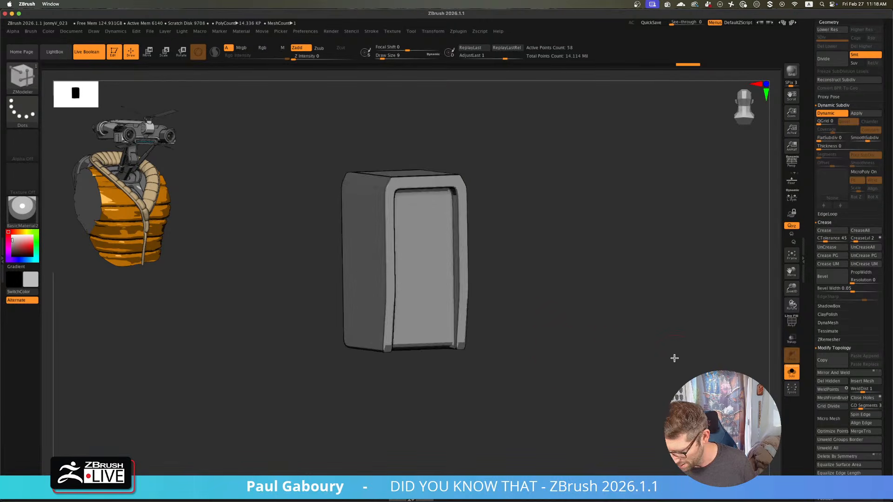
{"action": "left_click", "coordinate": [792, 373]}
{"action": "mouse_move", "coordinate": [653, 361]}
{"action": "right_mouse_down", "text": "ctrl"}
{"action": "mouse_move", "coordinate": [579, 305]}
{"action": "mouse_move", "coordinate": [560, 323]}
{"action": "right_mouse_up", "text": "ctrl"}
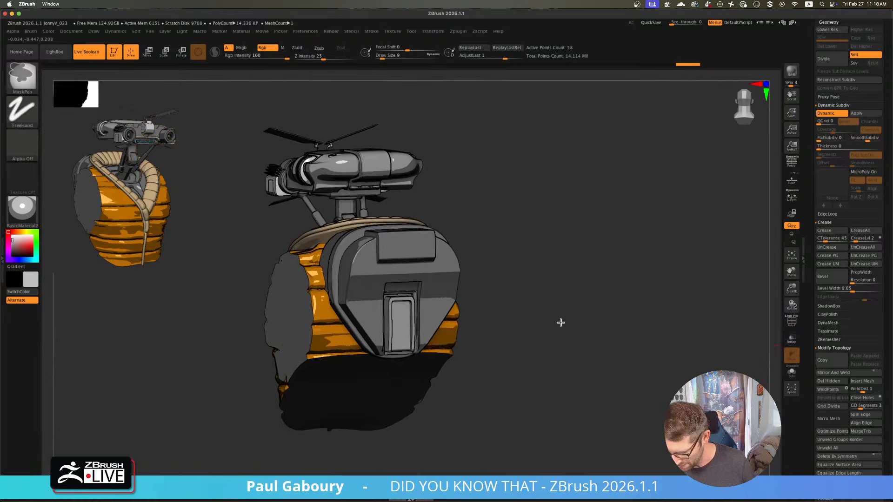
{"action": "mouse_move", "coordinate": [544, 351]}
{"action": "left_mouse_down"}
{"action": "mouse_move", "coordinate": [554, 342]}
{"action": "mouse_move", "coordinate": [517, 358]}
{"action": "mouse_move", "coordinate": [528, 353]}
{"action": "mouse_move", "coordinate": [514, 347]}
{"action": "left_mouse_up"}
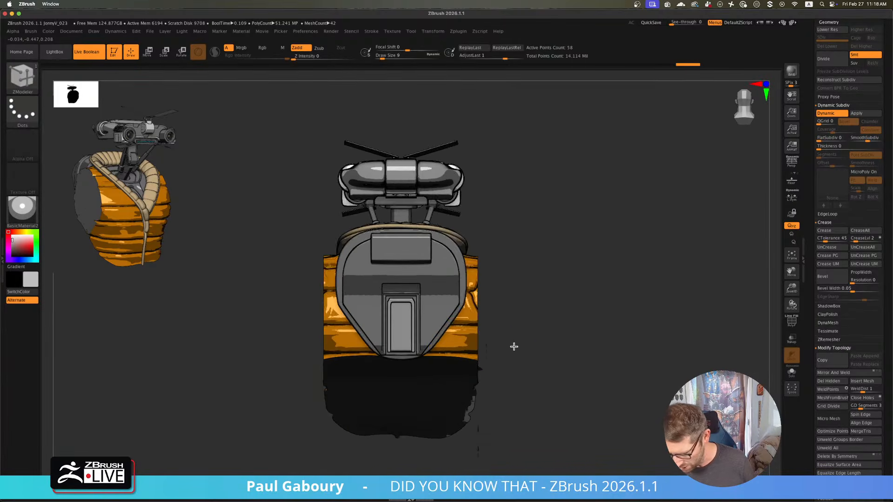
{"action": "mouse_move", "coordinate": [515, 347]}
{"action": "right_mouse_down", "text": "ctrl"}
{"action": "mouse_move", "coordinate": [442, 362]}
{"action": "mouse_move", "coordinate": [449, 375]}
{"action": "right_mouse_up", "text": "ctrl"}
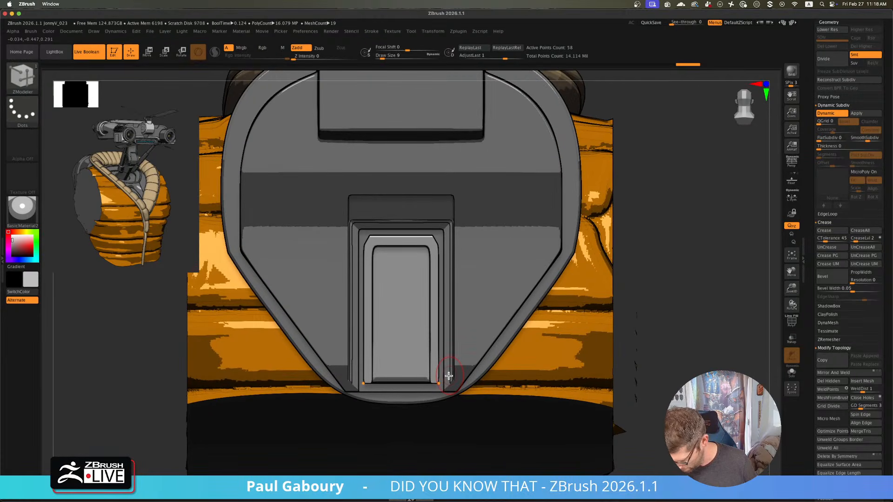
- Mask part of the block and shift its unmasked part vertically to adjust the fit in the backpack recess
{"action": "key", "text": "shift+f"}
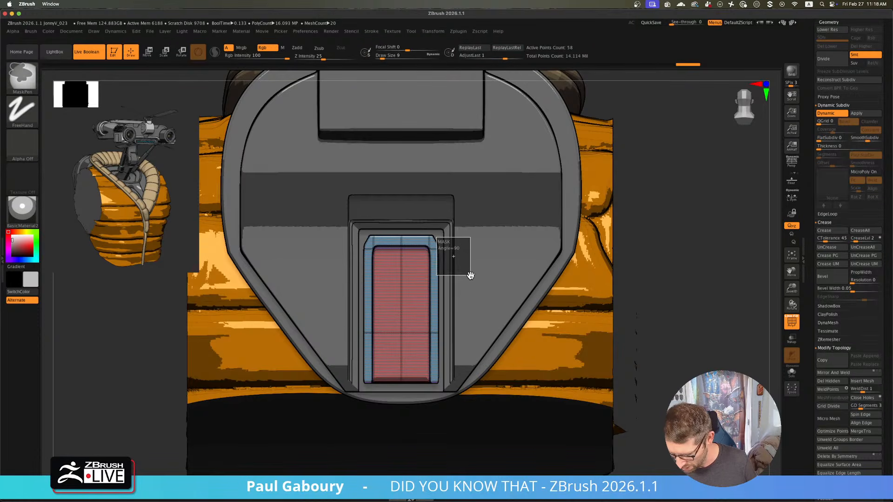
{"action": "left_click_drag", "start_coordinate": [470, 274], "coordinate": [471, 265], "text": "ctrl"}
{"action": "key", "text": "w"}
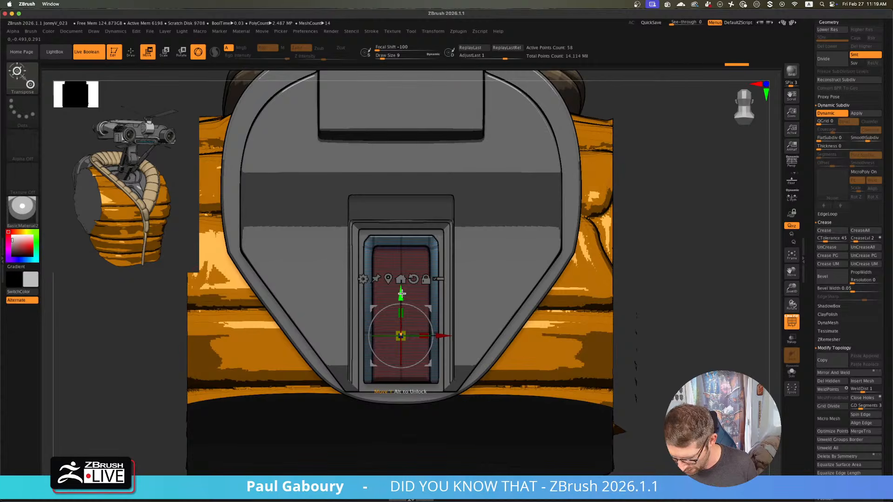
{"action": "key", "text": "ctrl"}
{"action": "left_click", "coordinate": [697, 344], "text": "ctrl"}
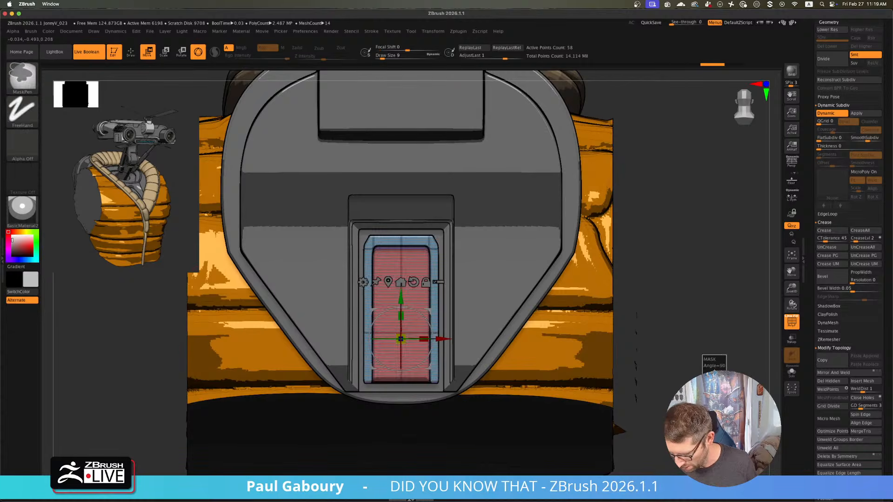
{"action": "left_click_drag", "start_coordinate": [381, 273], "coordinate": [463, 270], "text": "ctrl"}
{"action": "left_click_drag", "start_coordinate": [402, 296], "coordinate": [402, 296]}
{"action": "left_click_drag", "start_coordinate": [668, 309], "coordinate": [677, 333], "text": "ctrl"}
{"action": "key", "text": "f"}
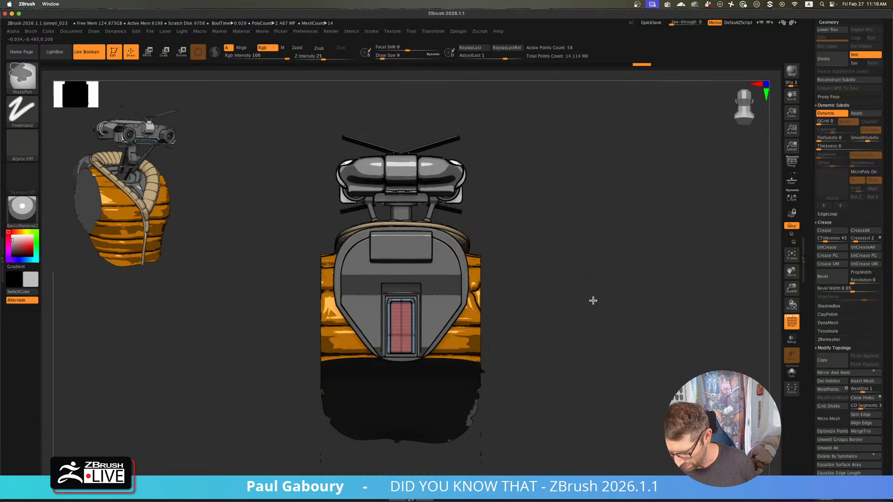
- Isolate the block and insert a single edge loop across it just below the upper edge of the rimmed front panel
{"action": "mouse_move", "coordinate": [569, 335]}
{"action": "left_mouse_down"}
{"action": "mouse_move", "coordinate": [571, 321]}
{"action": "mouse_move", "coordinate": [540, 312]}
{"action": "mouse_move", "coordinate": [537, 285]}
{"action": "mouse_move", "coordinate": [574, 324]}
{"action": "left_mouse_up"}
{"action": "key", "text": "f"}
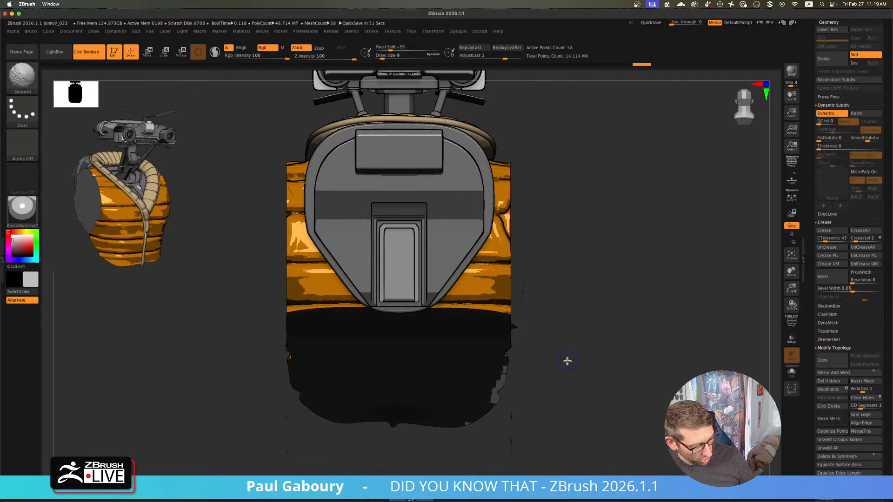
{"action": "key", "text": "shift+f"}
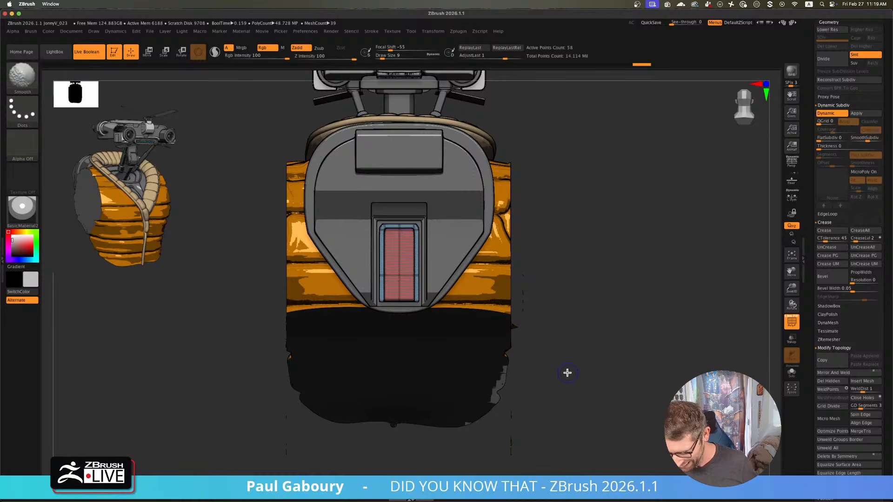
{"action": "left_click", "coordinate": [791, 374]}
{"action": "right_click_drag", "start_coordinate": [451, 284], "coordinate": [499, 285], "text": "ctrl"}
{"action": "right_click_drag", "start_coordinate": [379, 309], "coordinate": [390, 281], "text": "alt"}
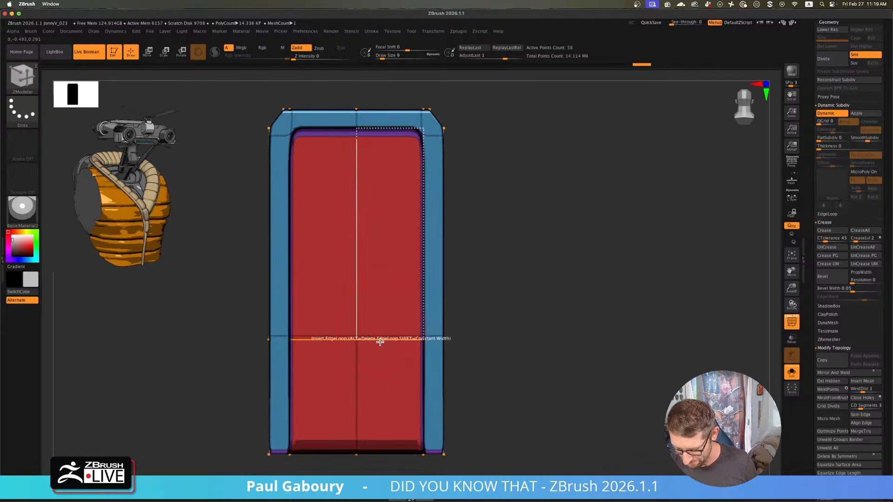
{"action": "right_click_drag", "start_coordinate": [380, 342], "coordinate": [385, 323], "text": "ctrl"}
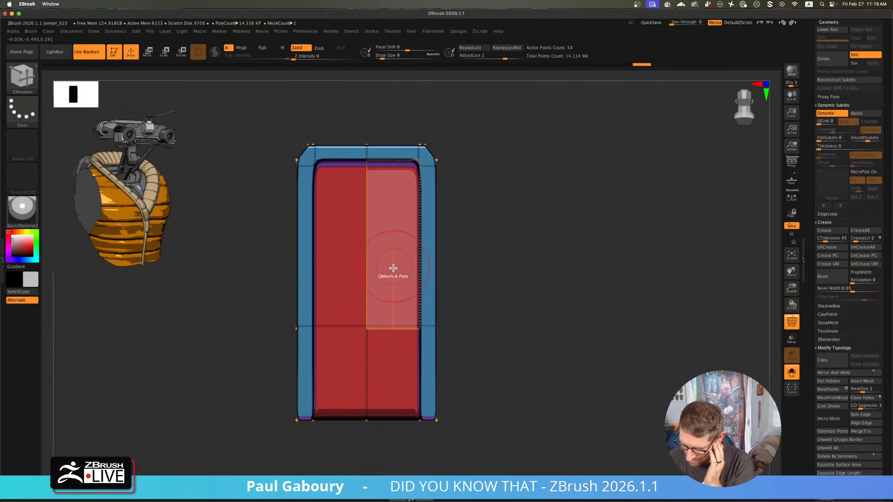
{"action": "key", "text": "space"}
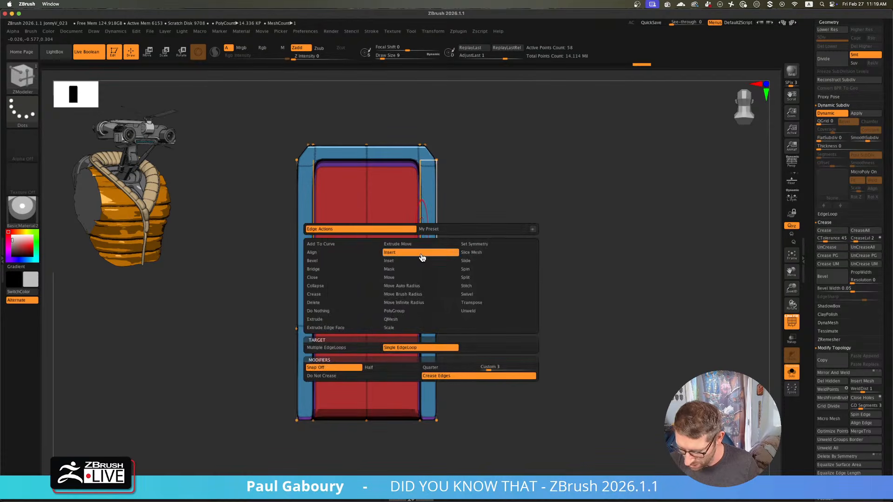
{"action": "left_click", "coordinate": [421, 252]}
{"action": "left_click", "coordinate": [421, 185]}
{"action": "left_click_drag", "start_coordinate": [421, 185], "coordinate": [423, 167]}
- Slide the block's central vertical edge loop off-center toward the left rim using the Slide action with the EdgeLoop Complete target
{"action": "key", "text": "space"}
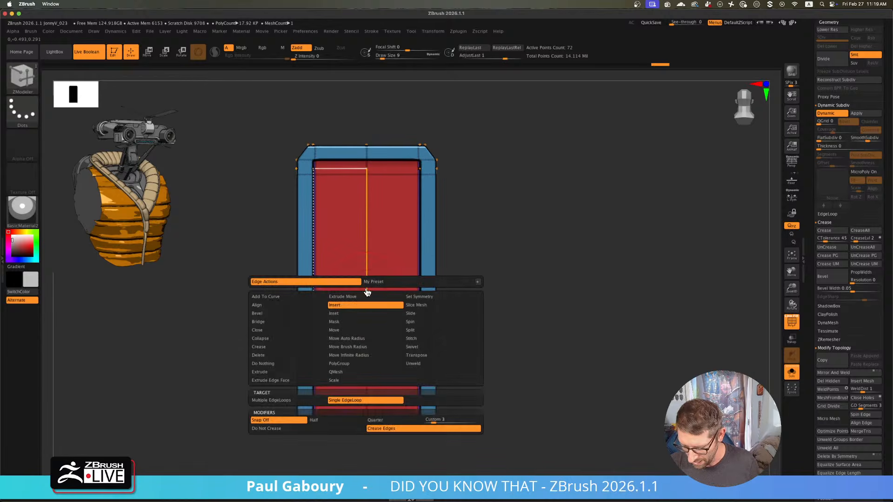
{"action": "left_click", "coordinate": [449, 322]}
{"action": "left_click", "coordinate": [378, 401]}
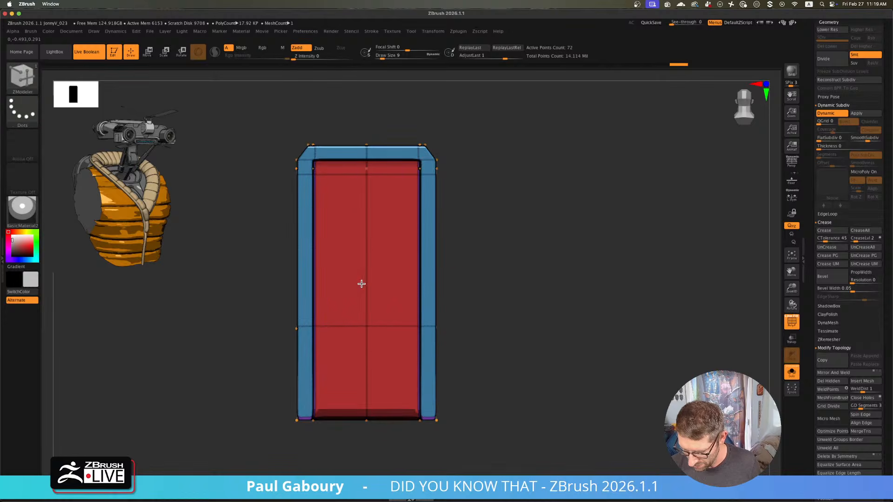
{"action": "left_click_drag", "start_coordinate": [356, 285], "coordinate": [367, 360]}
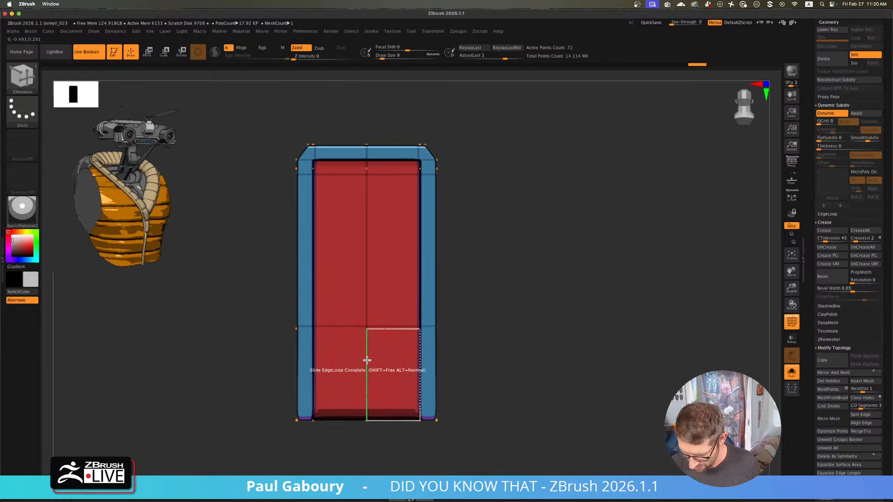
{"action": "key", "text": "space"}
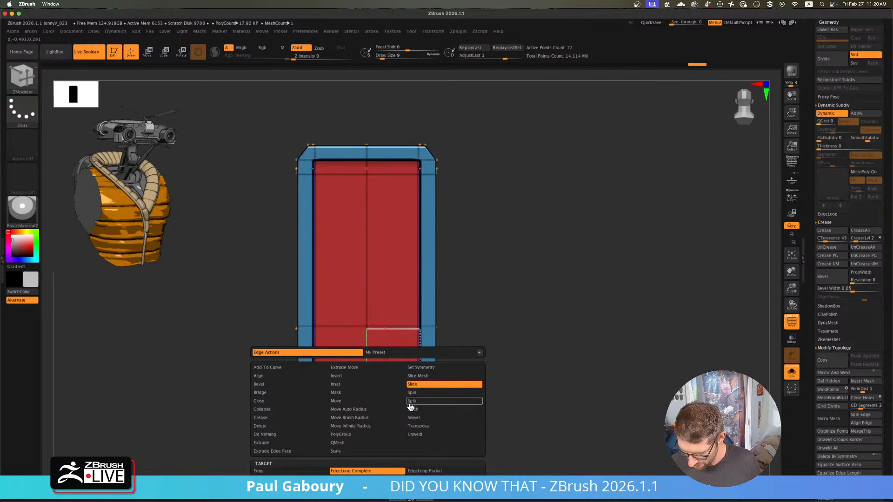
{"action": "left_click_drag", "start_coordinate": [593, 401], "coordinate": [521, 479], "text": "ctrl"}
{"action": "left_click_drag", "start_coordinate": [442, 397], "coordinate": [379, 359]}
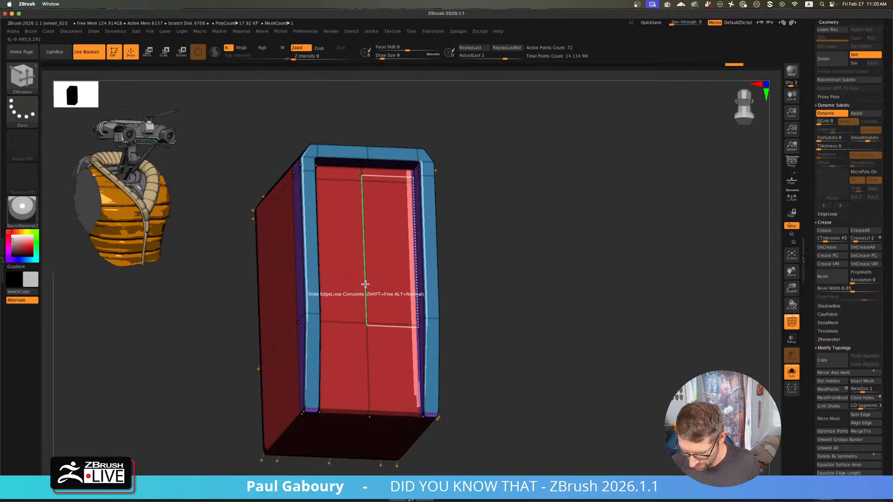
{"action": "left_click_drag", "start_coordinate": [365, 284], "coordinate": [349, 285]}
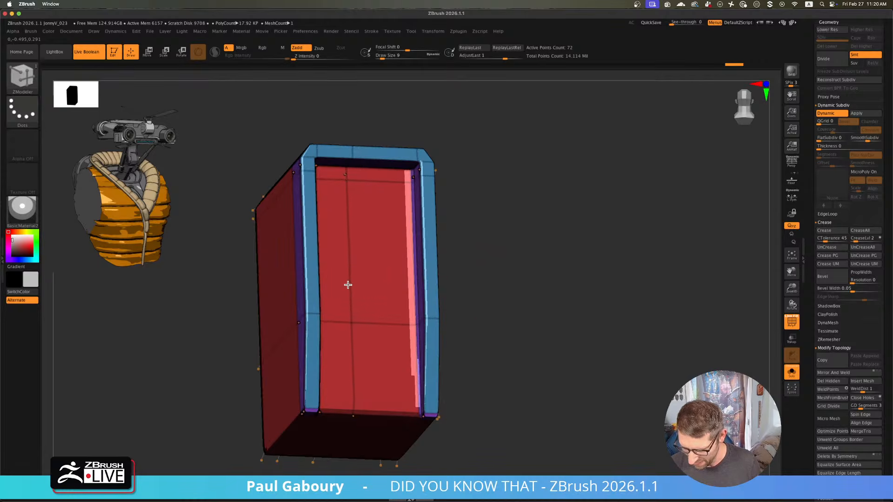
{"action": "left_click_drag", "start_coordinate": [503, 301], "coordinate": [497, 305], "text": "shift"}
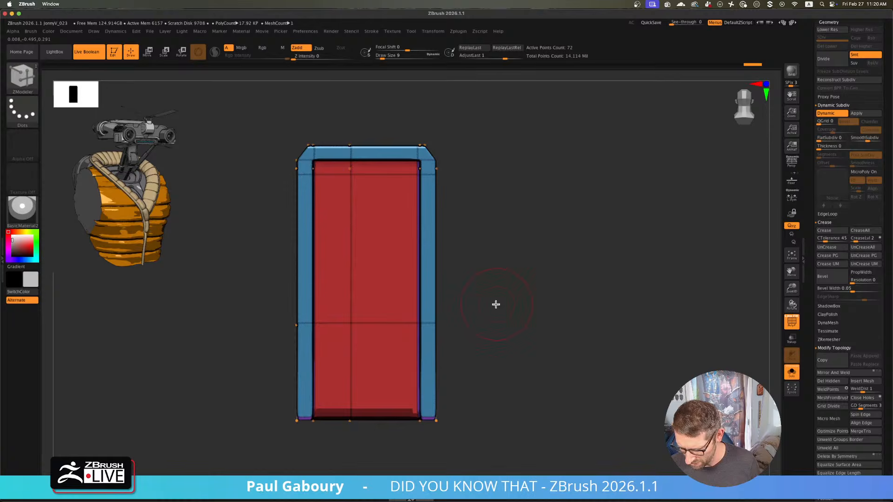
{"action": "key", "text": "space"}
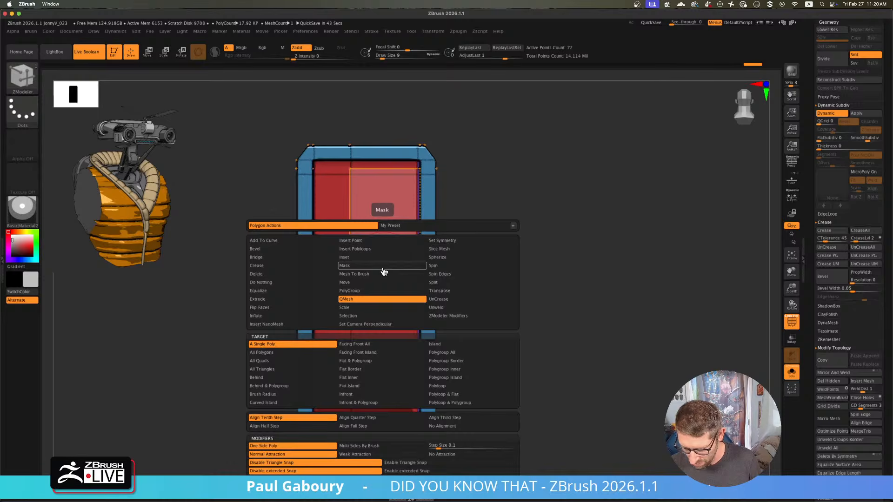
{"action": "left_click", "coordinate": [367, 258]}
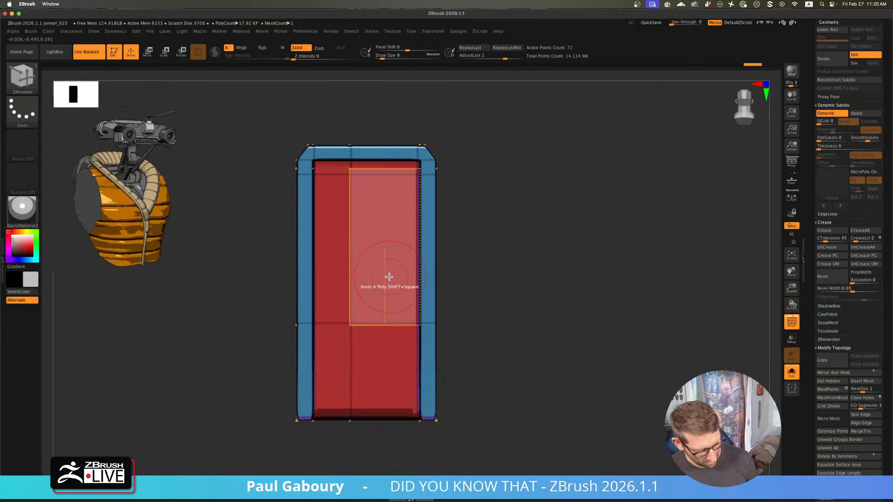
{"action": "left_click_drag", "start_coordinate": [389, 273], "coordinate": [383, 268]}
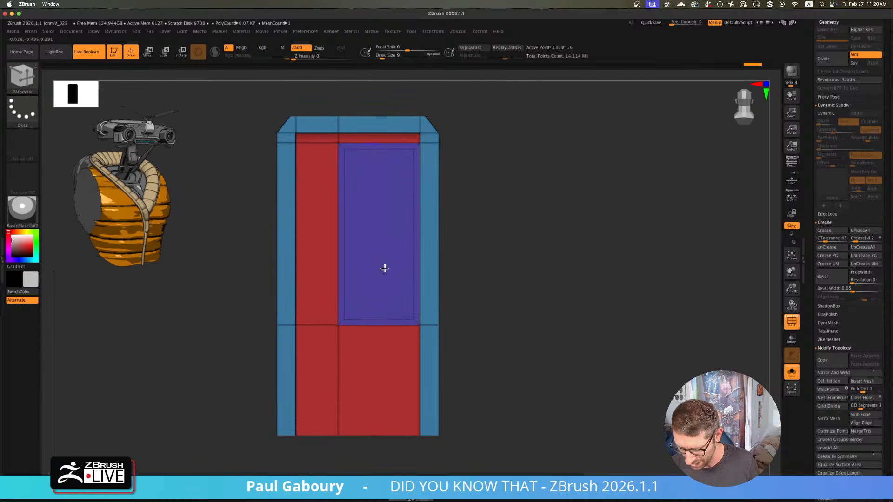
{"action": "right_click_drag", "start_coordinate": [384, 268], "coordinate": [379, 298]}
{"action": "key", "text": "space"}
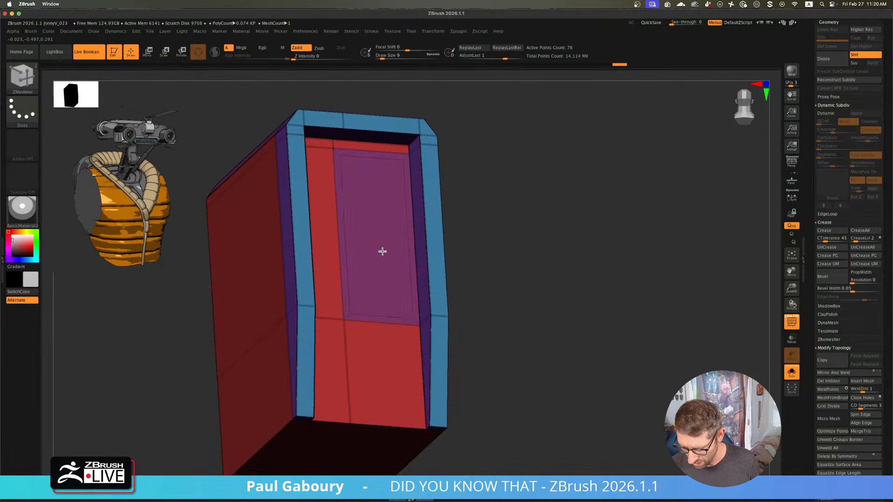
{"action": "left_click_drag", "start_coordinate": [381, 251], "coordinate": [377, 257]}
{"action": "key", "text": "ctrl+z"}
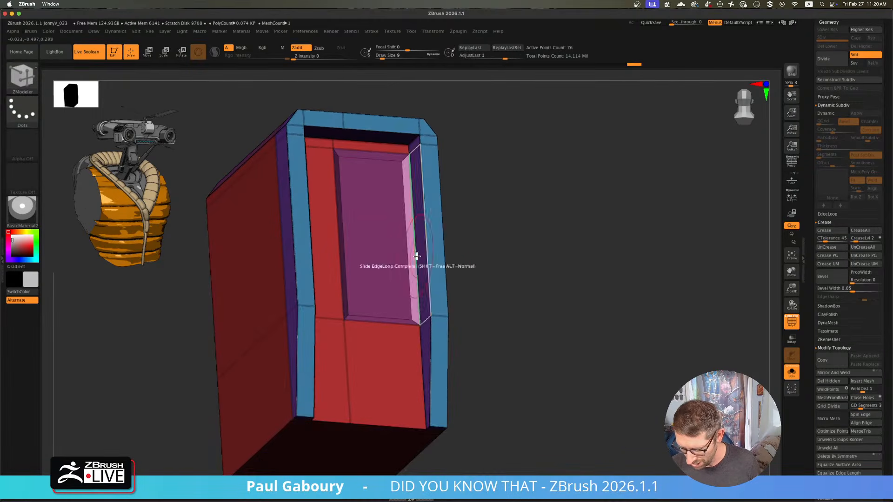
{"action": "key", "text": "ctrl+z"}
- Insert a single vertical edge loop along the block's front panel just inside the right rim
{"action": "right_click_drag", "start_coordinate": [485, 304], "coordinate": [433, 309], "text": "shift"}
{"action": "key", "text": "space"}
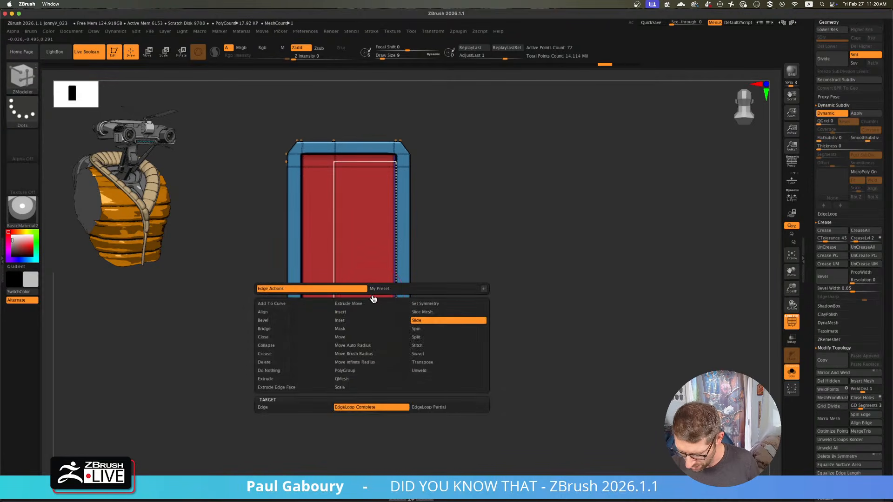
{"action": "left_click", "coordinate": [356, 312]}
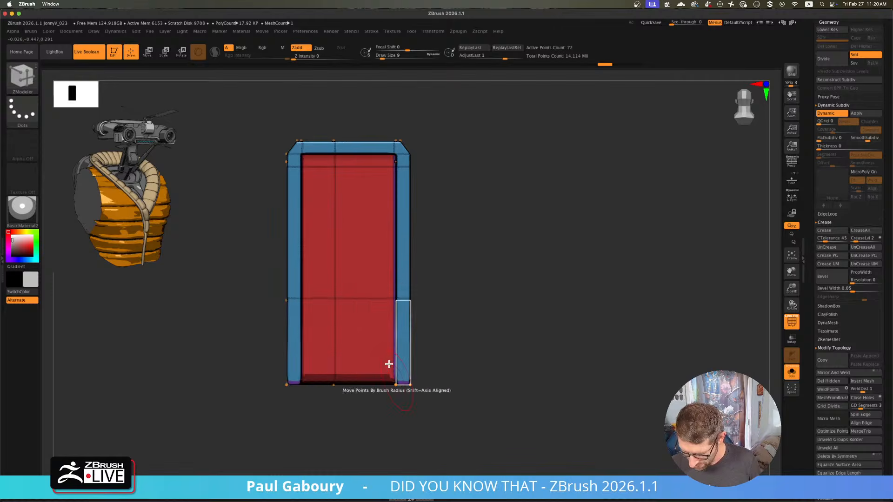
{"action": "left_click_drag", "start_coordinate": [382, 299], "coordinate": [390, 298]}
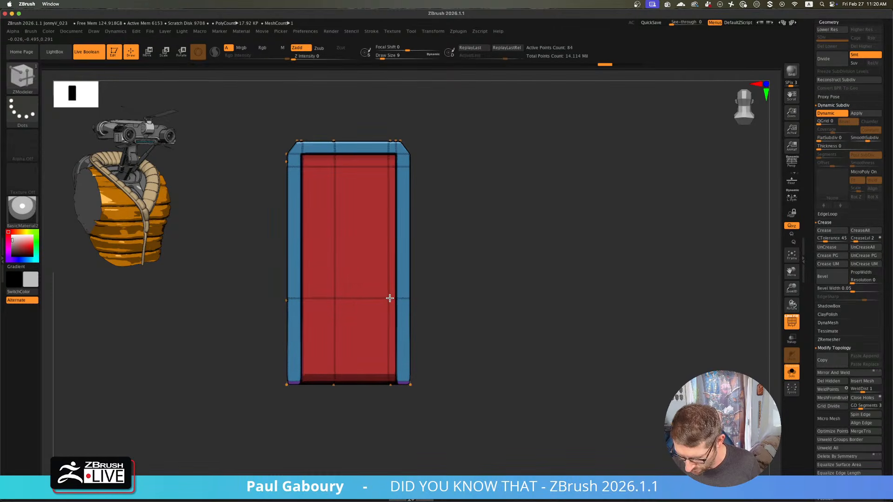
{"action": "key", "text": "ctrl+z"}
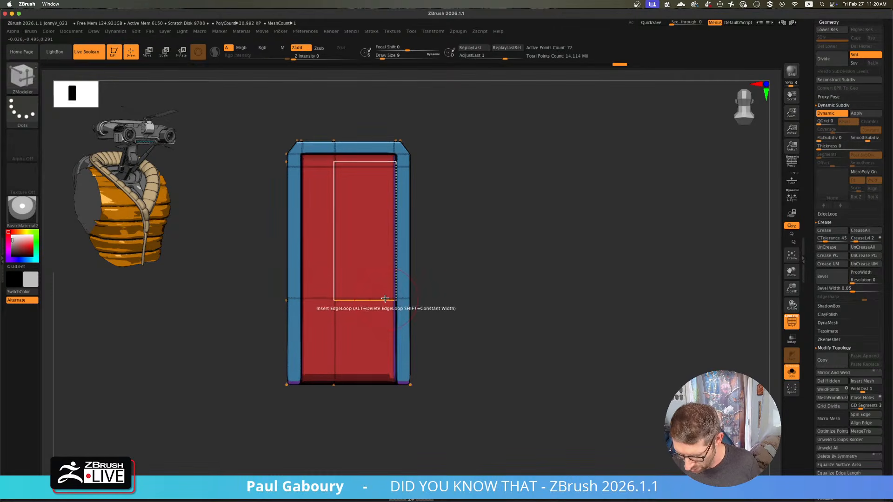
{"action": "left_click_drag", "start_coordinate": [385, 298], "coordinate": [390, 298]}
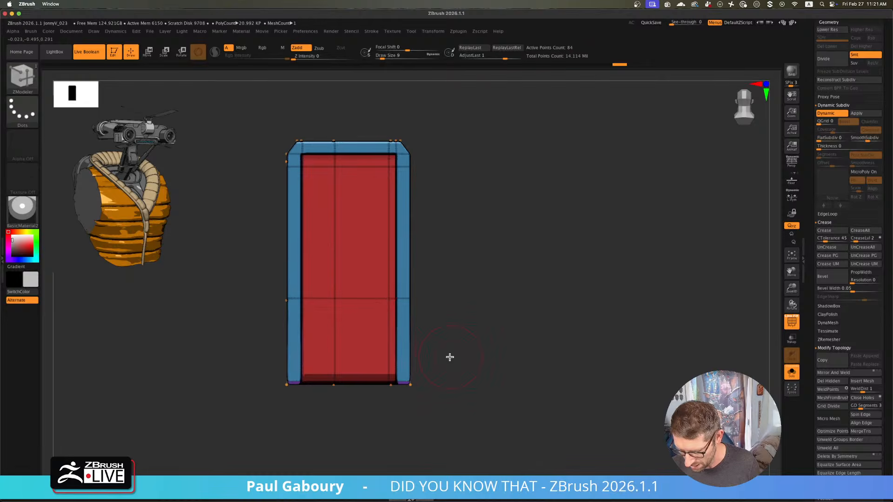
- Inset the upper-right polygon of the front panel using the Inset action with the A Single Poly target
{"action": "left_click_drag", "start_coordinate": [449, 359], "coordinate": [437, 325]}
{"action": "key", "text": "space"}
{"action": "left_click", "coordinate": [364, 256]}
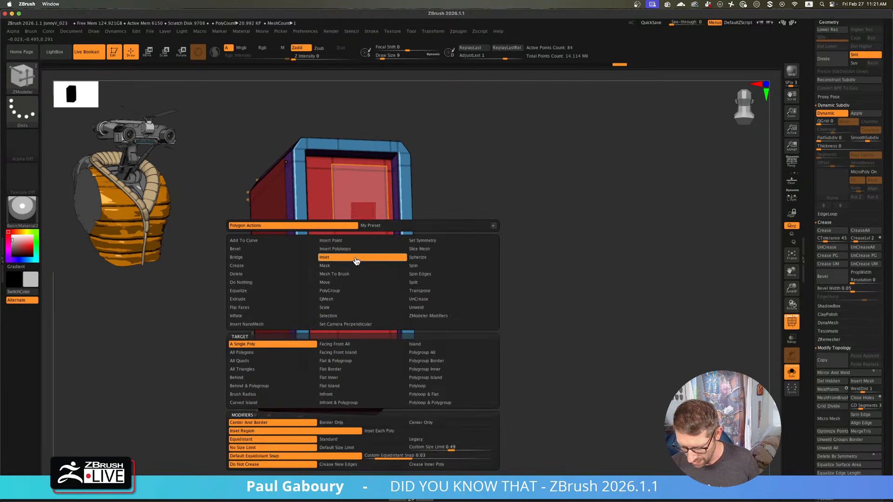
{"action": "left_click", "coordinate": [367, 242]}
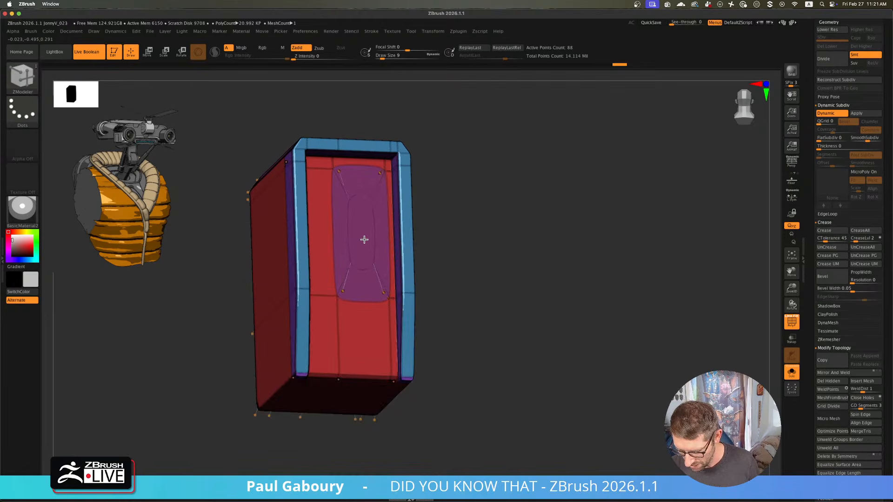
- Turn Dynamic Subdiv off, push the inset polygon inward to form a recess with sloped sides, and hide the polyframe
{"action": "key", "text": "shift+d"}
{"action": "key", "text": "space"}
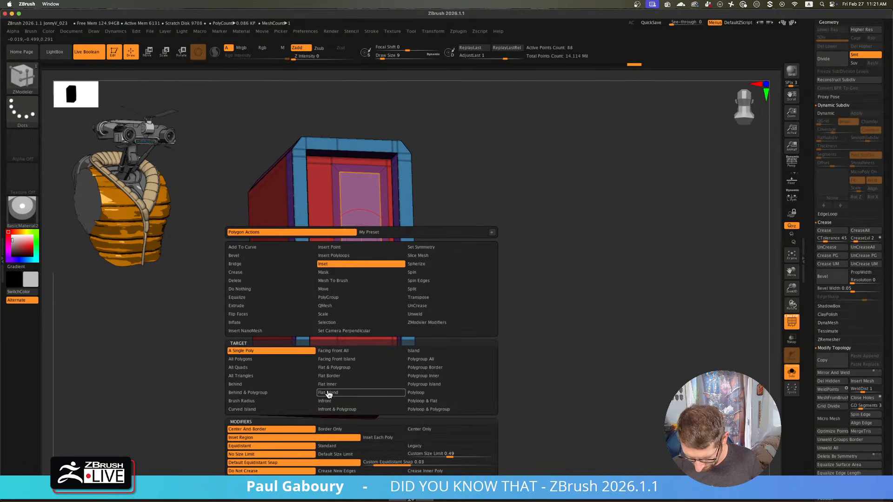
{"action": "left_click", "coordinate": [365, 401]}
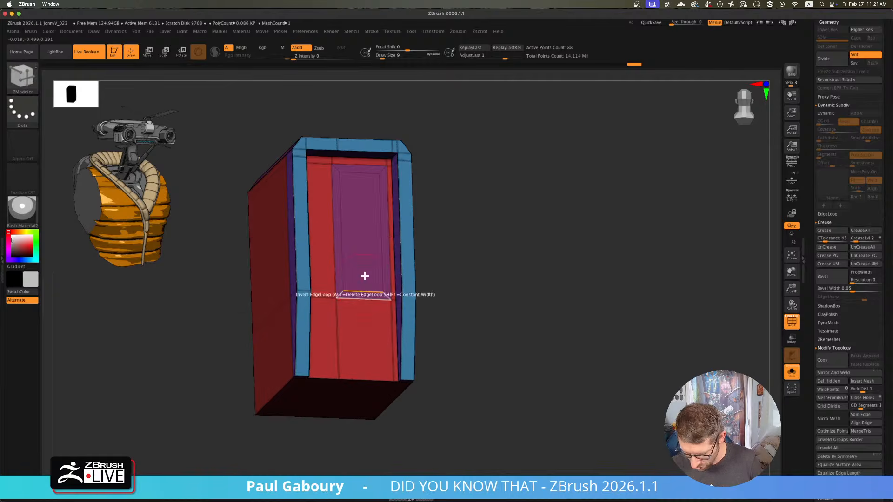
{"action": "left_click_drag", "start_coordinate": [365, 274], "coordinate": [356, 246]}
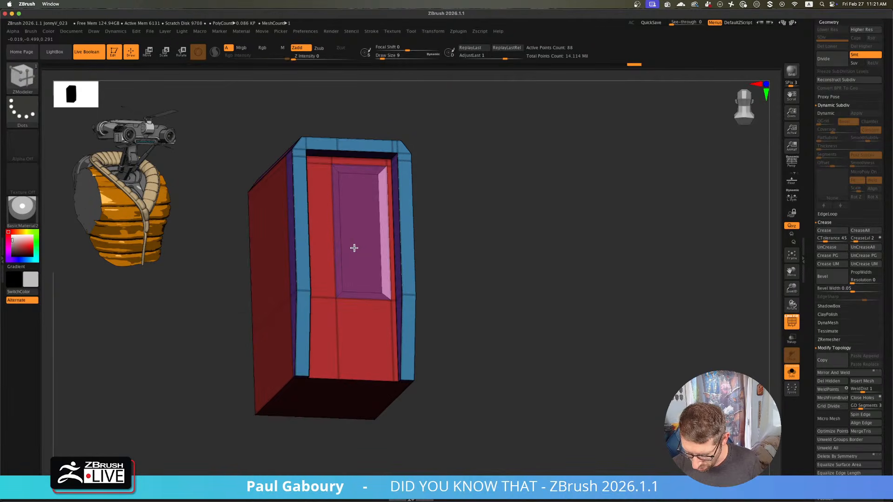
{"action": "key", "text": "shift"}
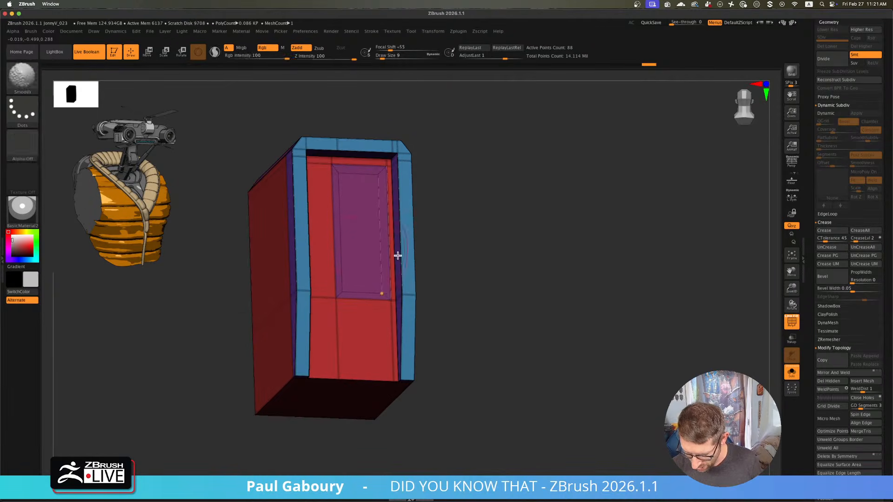
{"action": "key", "text": "shift+f"}
{"action": "mouse_move", "coordinate": [470, 321]}
{"action": "left_mouse_down"}
{"action": "mouse_move", "coordinate": [460, 305]}
{"action": "mouse_move", "coordinate": [455, 319]}
{"action": "mouse_move", "coordinate": [471, 326]}
{"action": "left_mouse_up"}
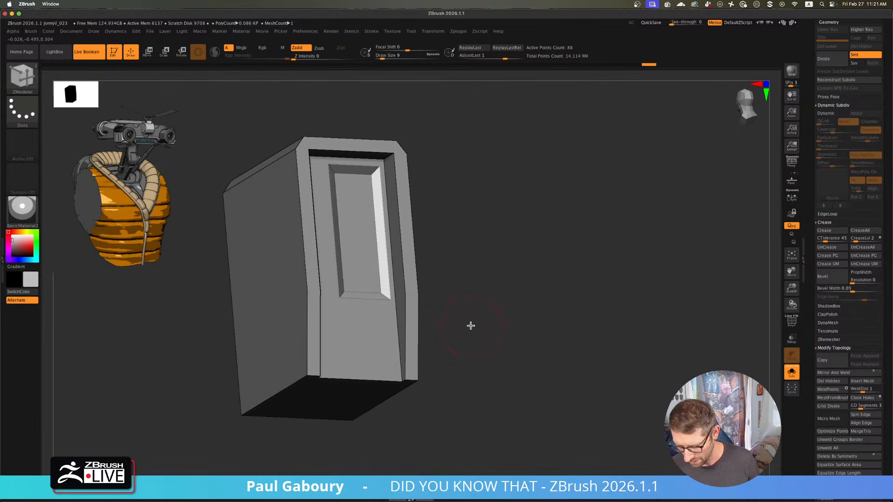
- Push the recess floor straight inward for extra depth and insert a single edge loop around its sloped border
{"action": "left_click_drag", "start_coordinate": [361, 248], "coordinate": [338, 262]}
{"action": "left_click_drag", "start_coordinate": [491, 309], "coordinate": [453, 321]}
{"action": "right_click_drag", "start_coordinate": [453, 321], "coordinate": [385, 307]}
{"action": "right_click_drag", "start_coordinate": [388, 274], "coordinate": [419, 333], "text": "ctrl"}
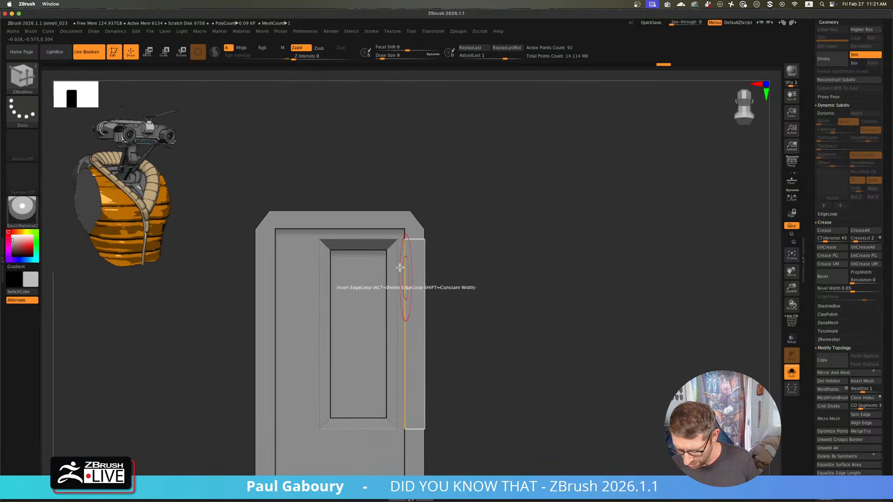
{"action": "key", "text": "space"}
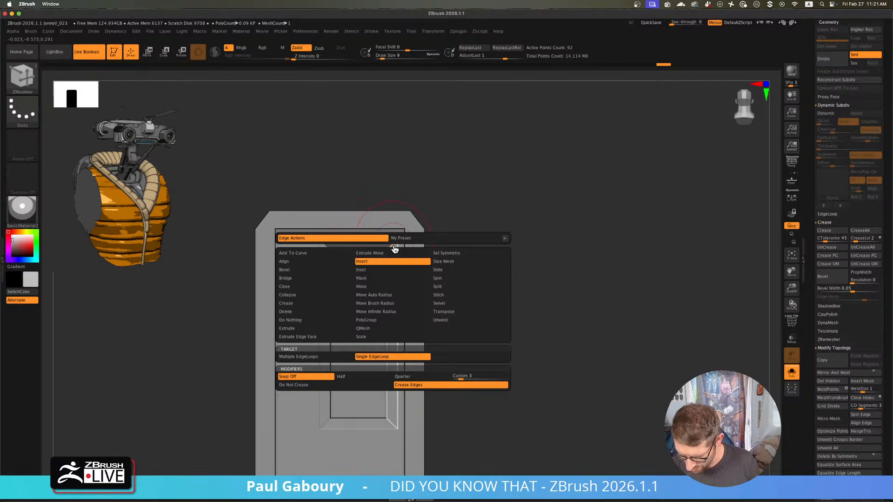
{"action": "left_click", "coordinate": [394, 244]}
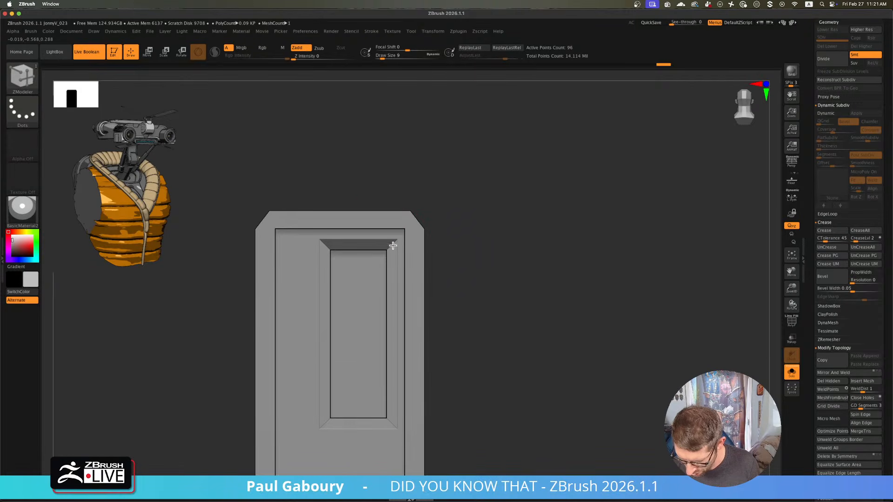
- Extrude the polyloop around the recess border with QMesh to form a stepped frame, and hide the polyframe
{"action": "key", "text": "shift+f"}
{"action": "right_click_drag", "start_coordinate": [459, 299], "coordinate": [468, 277], "text": "ctrl"}
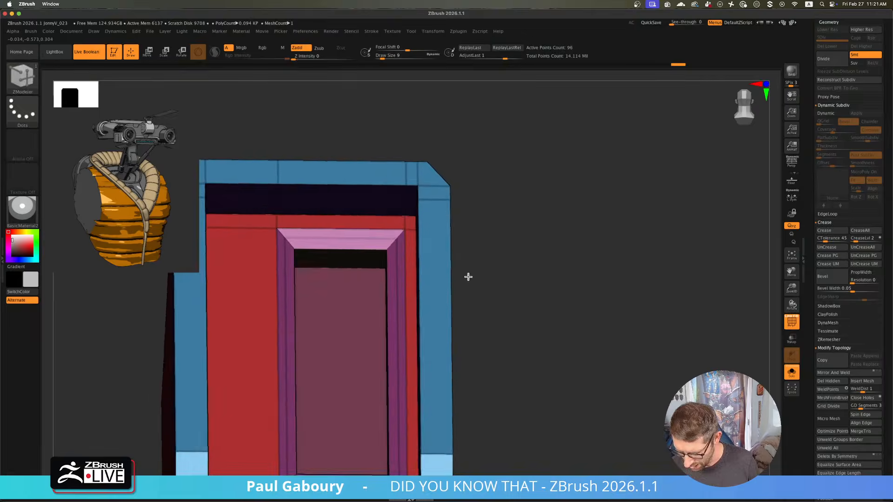
{"action": "left_click_drag", "start_coordinate": [468, 277], "coordinate": [424, 259]}
{"action": "key", "text": "space"}
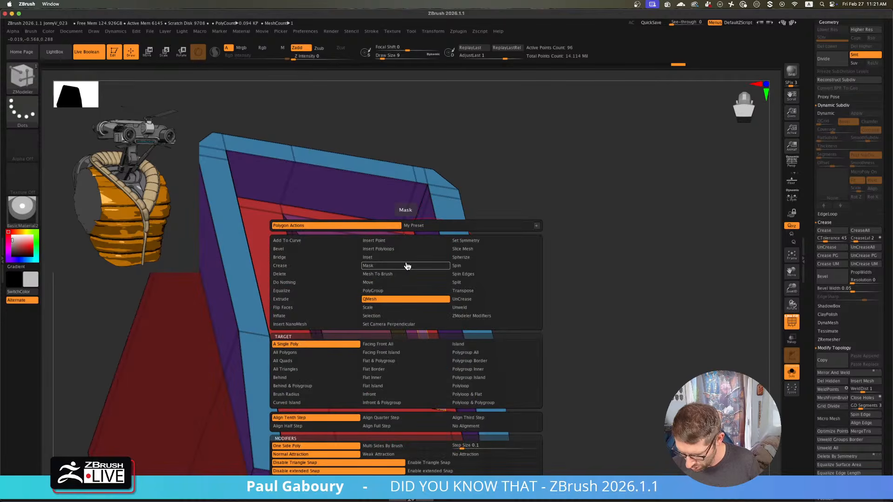
{"action": "left_click", "coordinate": [470, 387]}
{"action": "left_click_drag", "start_coordinate": [406, 275], "coordinate": [410, 261]}
{"action": "key", "text": "alt"}
{"action": "key", "text": "alt"}
{"action": "key", "text": "alt"}
{"action": "key", "text": "alt"}
{"action": "key", "text": "alt"}
{"action": "key", "text": "alt"}
{"action": "right_click_drag", "start_coordinate": [517, 271], "coordinate": [503, 301], "text": "ctrl"}
{"action": "key", "text": "shift+f"}
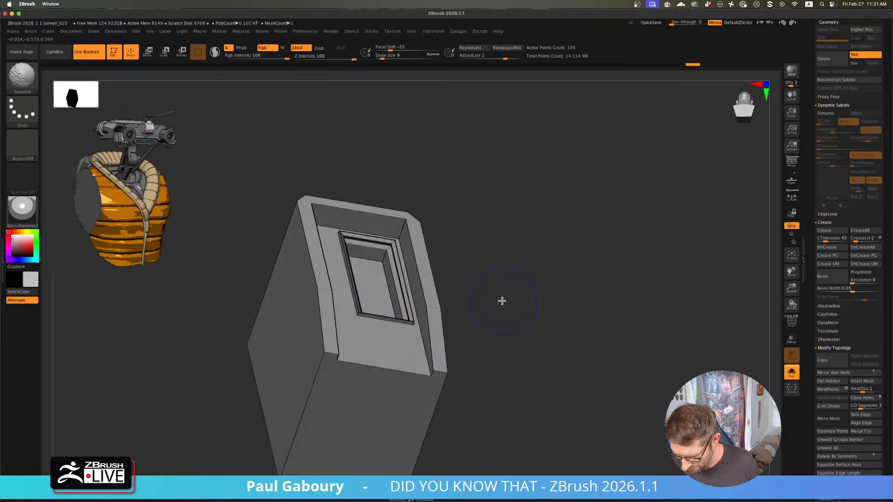
- Turn Dynamic Subdiv back on and crease the block's edges with CreaseAll
{"action": "mouse_move", "coordinate": [502, 301]}
{"action": "left_mouse_down", "text": "shift"}
{"action": "mouse_move", "coordinate": [492, 351]}
{"action": "mouse_move", "coordinate": [459, 319]}
{"action": "mouse_move", "coordinate": [437, 332]}
{"action": "mouse_move", "coordinate": [443, 319]}
{"action": "left_mouse_up", "text": "shift"}
{"action": "key", "text": "d"}
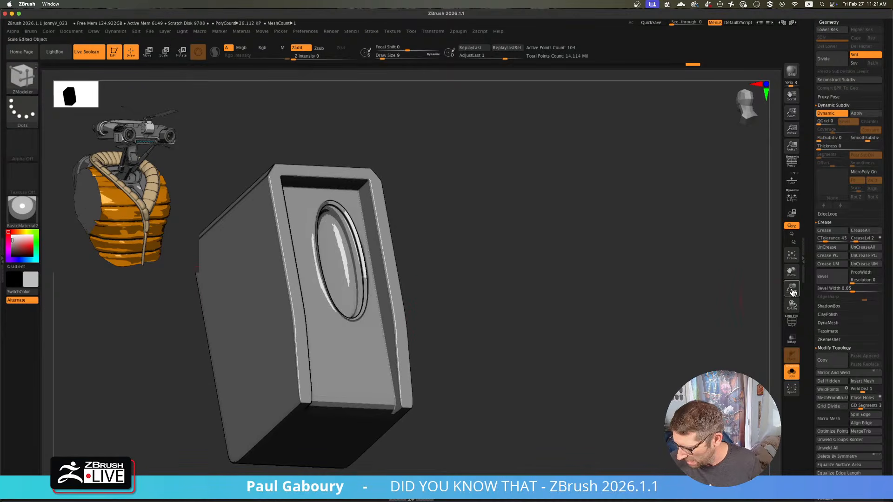
{"action": "left_click", "coordinate": [860, 230]}
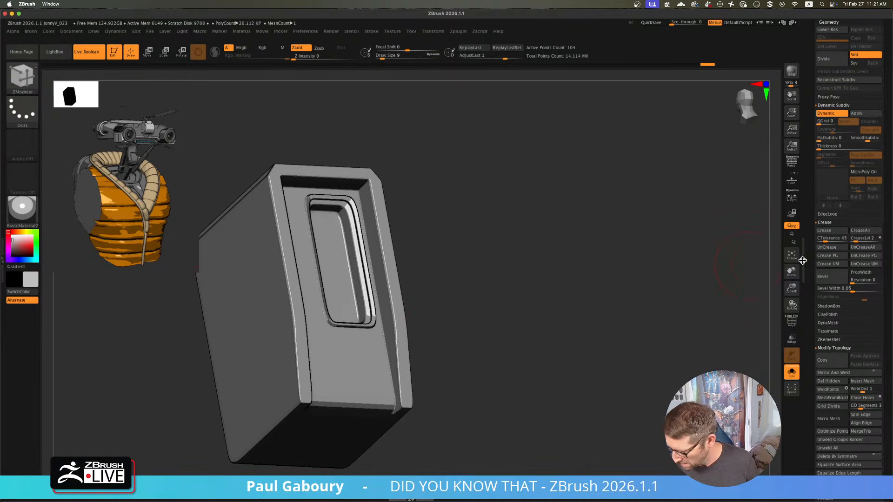
- Insert two horizontal edge loops across the block, near the upper and lower ends of the framed recess, to tighten its corners
{"action": "left_click_drag", "start_coordinate": [535, 321], "coordinate": [503, 347]}
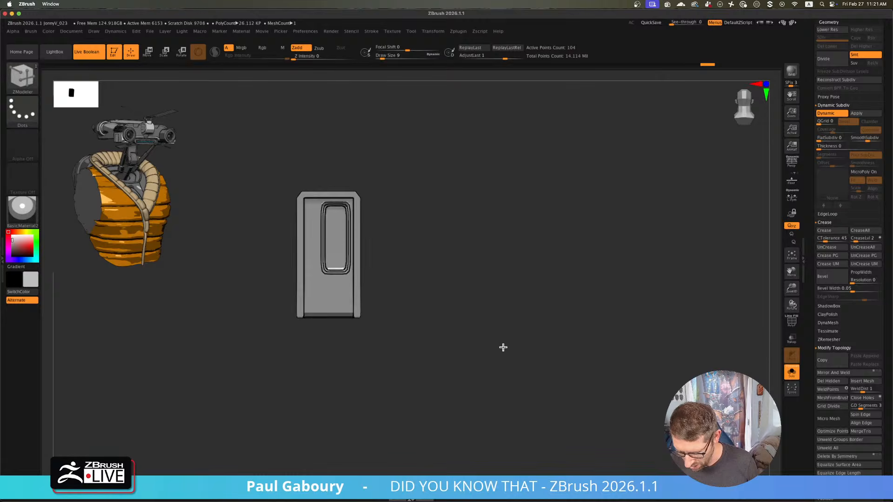
{"action": "left_click_drag", "start_coordinate": [450, 301], "coordinate": [496, 329], "text": "alt"}
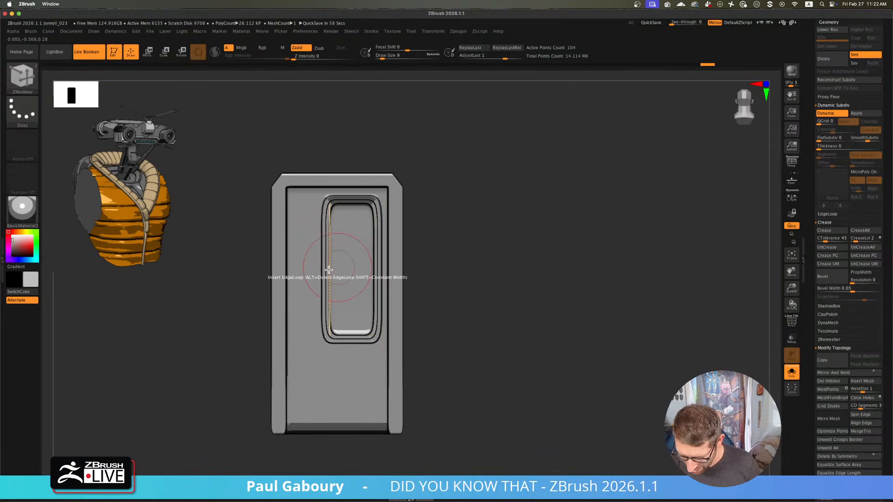
{"action": "key", "text": "space"}
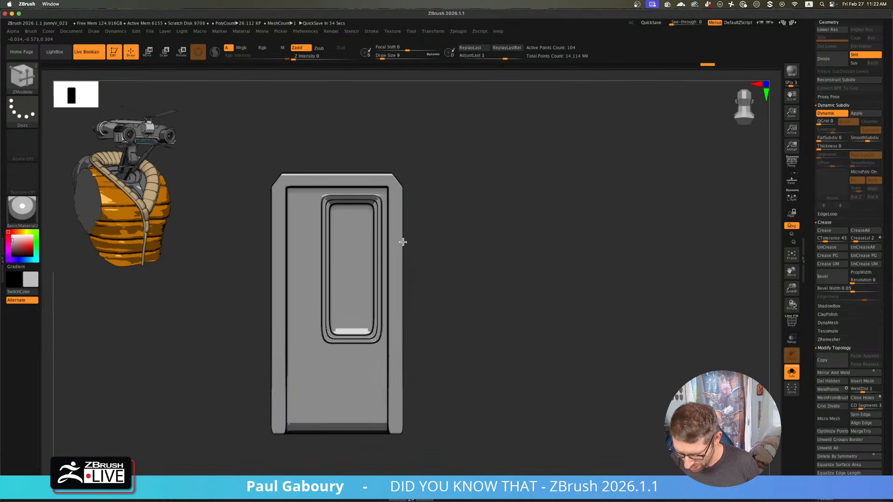
{"action": "left_click", "coordinate": [401, 257]}
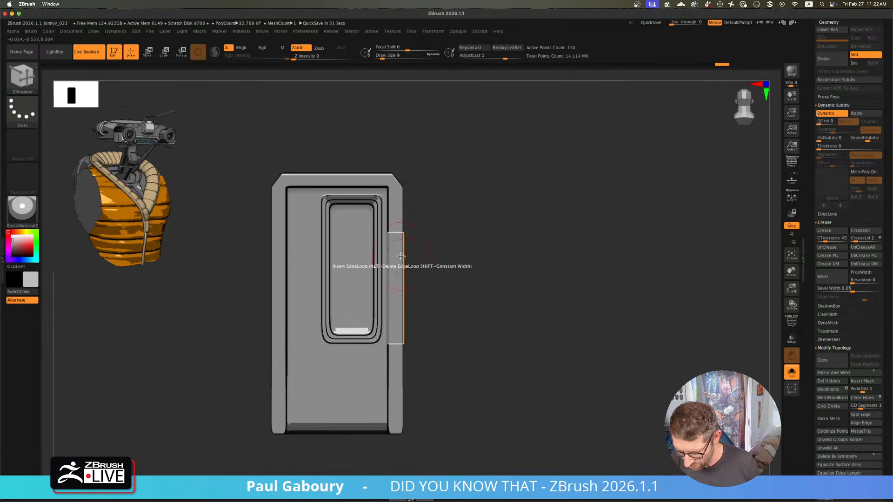
{"action": "left_click", "coordinate": [401, 272]}
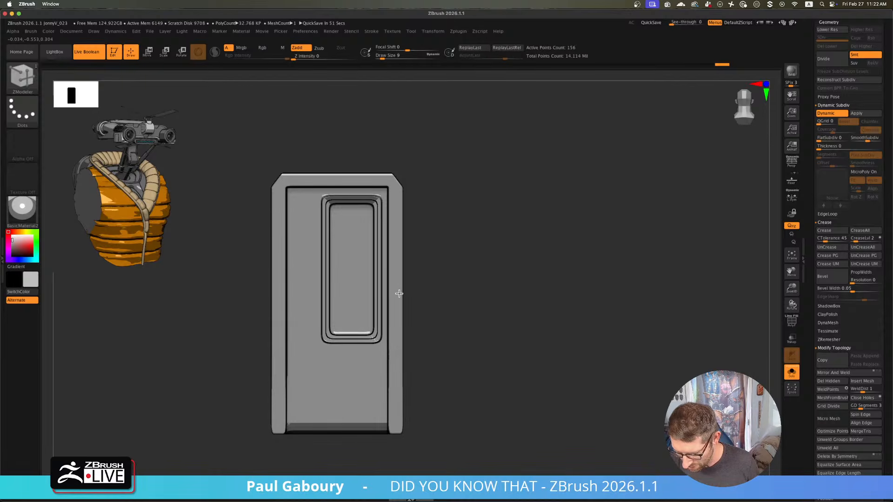
- Show the block together with the rest of the bust, check the backpack from an angle, and save the project
{"action": "mouse_move", "coordinate": [437, 299]}
{"action": "right_mouse_down", "text": "ctrl"}
{"action": "mouse_move", "coordinate": [463, 320]}
{"action": "mouse_move", "coordinate": [425, 334]}
{"action": "mouse_move", "coordinate": [440, 319]}
{"action": "mouse_move", "coordinate": [407, 291]}
{"action": "mouse_move", "coordinate": [431, 317]}
{"action": "mouse_move", "coordinate": [489, 305]}
{"action": "mouse_move", "coordinate": [488, 295]}
{"action": "mouse_move", "coordinate": [490, 313]}
{"action": "mouse_move", "coordinate": [472, 315]}
{"action": "mouse_move", "coordinate": [464, 304]}
{"action": "mouse_move", "coordinate": [458, 313]}
{"action": "right_mouse_up", "text": "ctrl"}
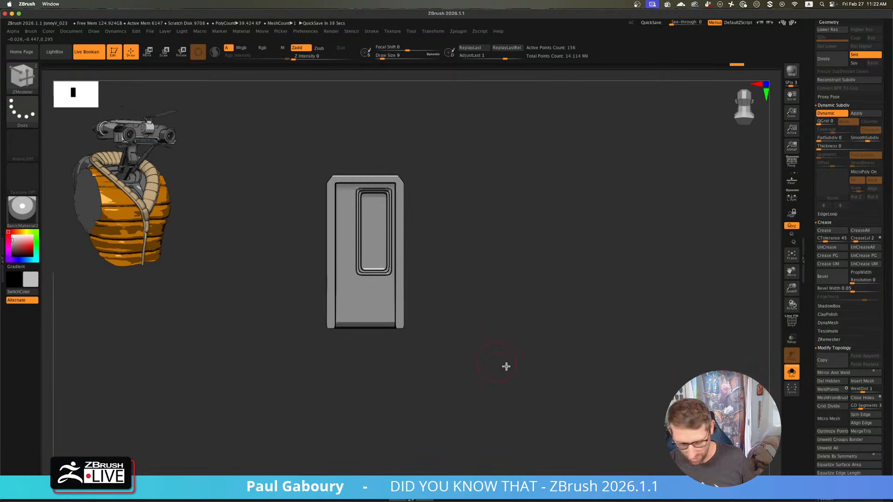
{"action": "left_click", "coordinate": [791, 372]}
{"action": "right_click_drag", "start_coordinate": [618, 301], "coordinate": [554, 251], "text": "ctrl"}
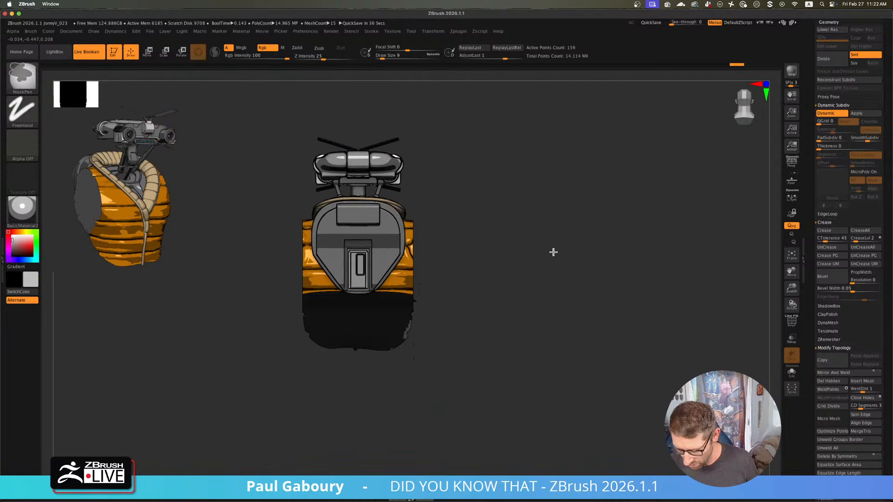
{"action": "right_click_drag", "start_coordinate": [539, 289], "coordinate": [538, 284]}
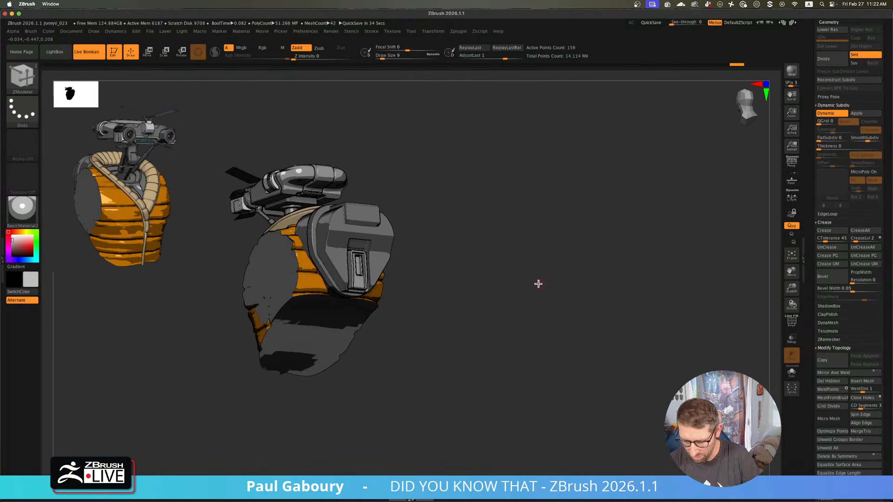
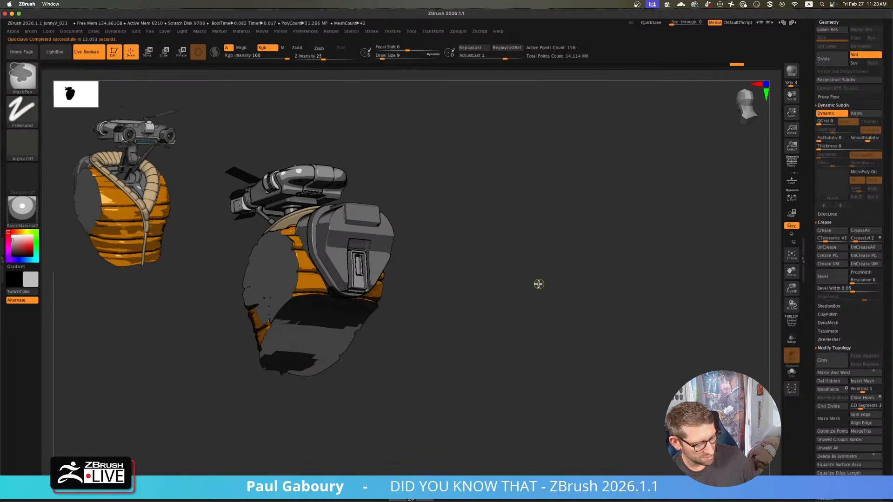
{"action": "key", "text": "ctrl+s"}
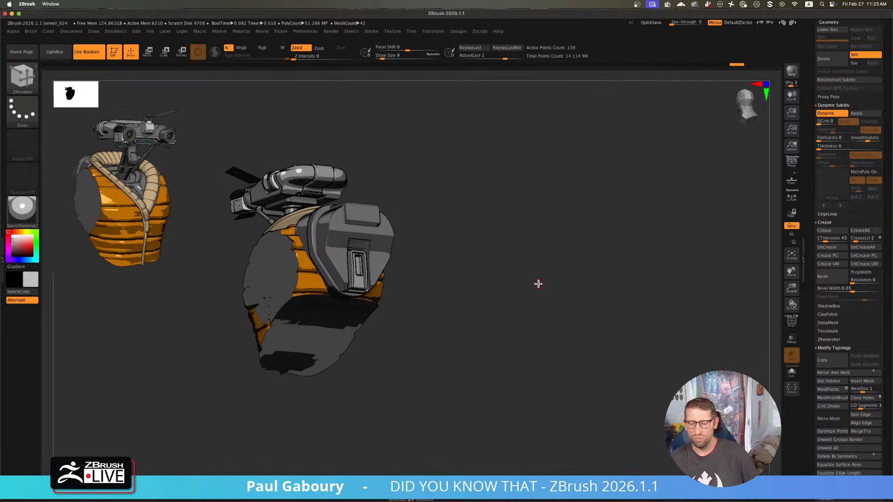
- Examine the ZModeler polygon actions and targets, comparing the full list with the My Preset list
{"action": "left_click_drag", "start_coordinate": [495, 314], "coordinate": [485, 337]}
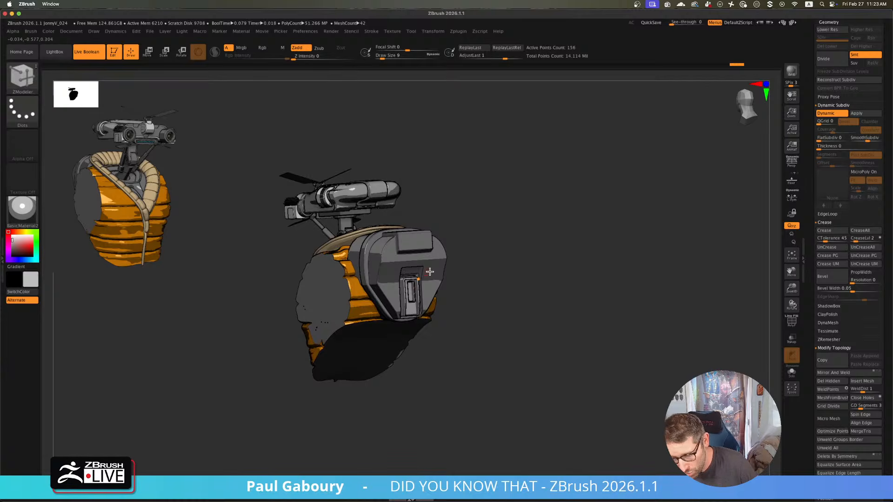
{"action": "right_click", "coordinate": [412, 310]}
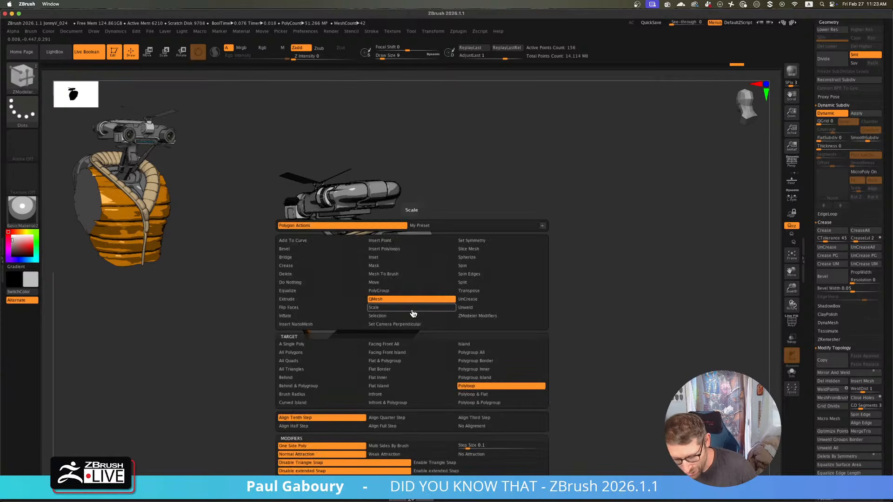
{"action": "left_click", "coordinate": [464, 227]}
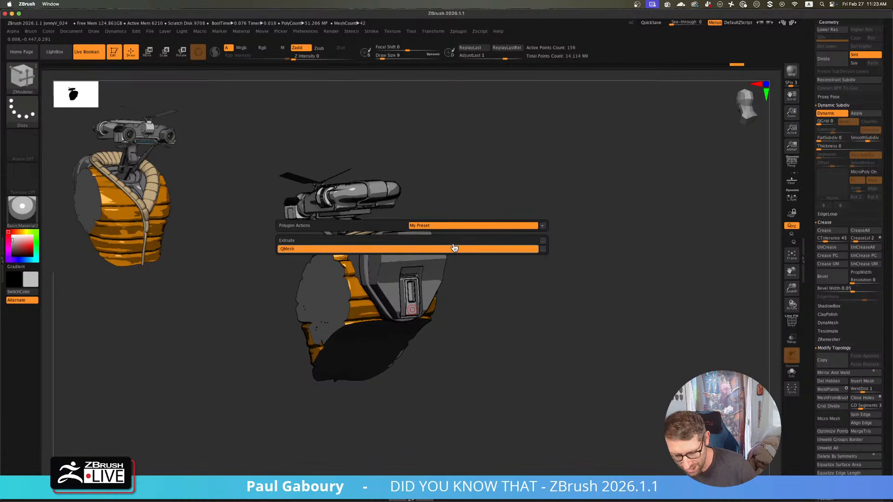
{"action": "left_click", "coordinate": [375, 228]}
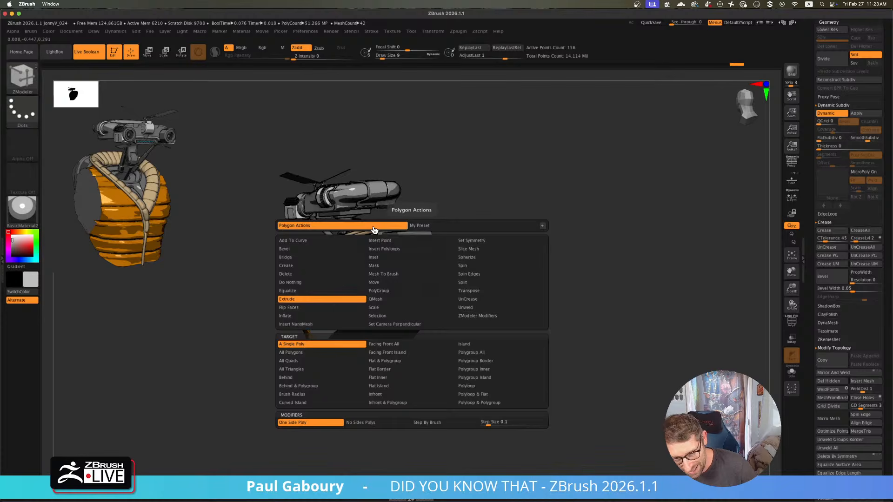
{"action": "key", "text": "space"}
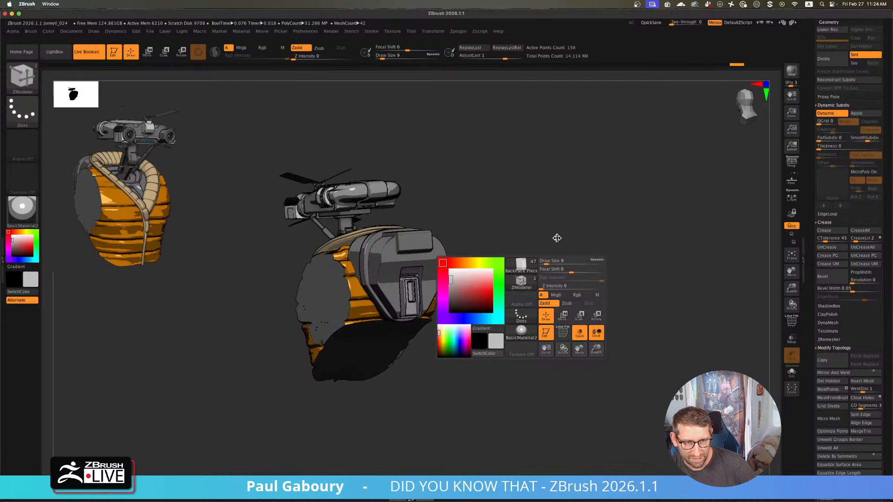
{"action": "key", "text": "space"}
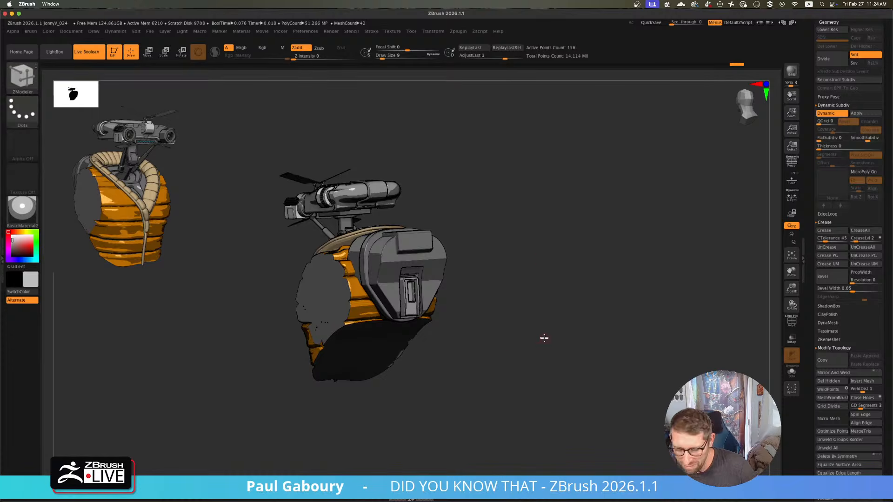
{"action": "left_click_drag", "start_coordinate": [504, 353], "coordinate": [509, 333]}
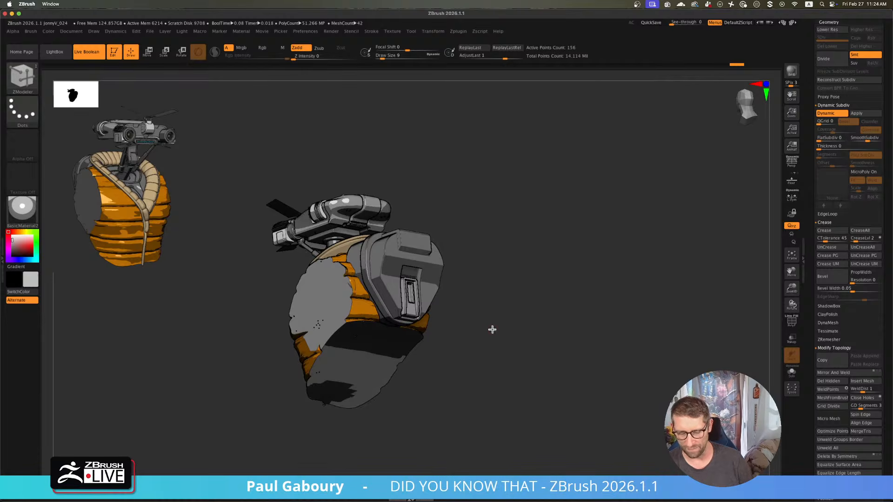
{"action": "mouse_move", "coordinate": [490, 329]}
{"action": "left_mouse_down"}
{"action": "mouse_move", "coordinate": [494, 336]}
{"action": "mouse_move", "coordinate": [489, 332]}
{"action": "left_mouse_up"}
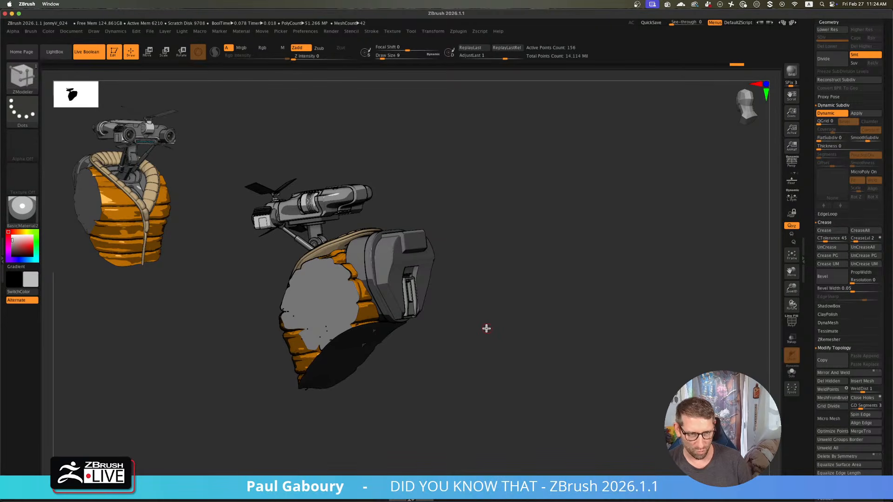
{"action": "left_click_drag", "start_coordinate": [497, 338], "coordinate": [516, 327]}
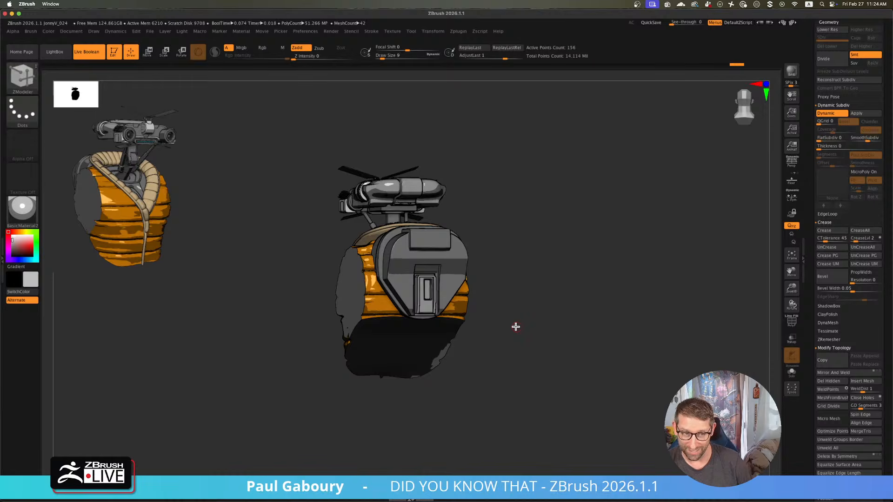
{"action": "key", "text": "space"}
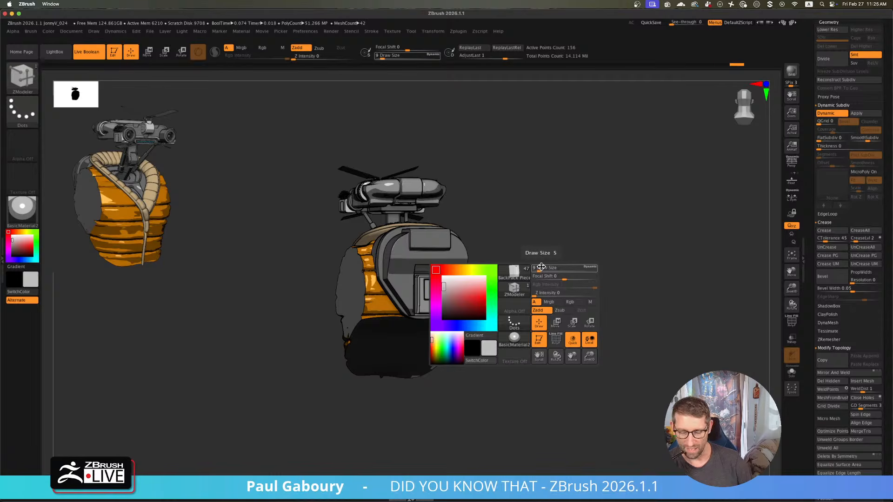
{"action": "key", "text": "space"}
{"action": "mouse_move", "coordinate": [534, 329]}
{"action": "left_mouse_down"}
{"action": "mouse_move", "coordinate": [538, 315]}
{"action": "mouse_move", "coordinate": [549, 351]}
{"action": "mouse_move", "coordinate": [532, 328]}
{"action": "left_mouse_up"}
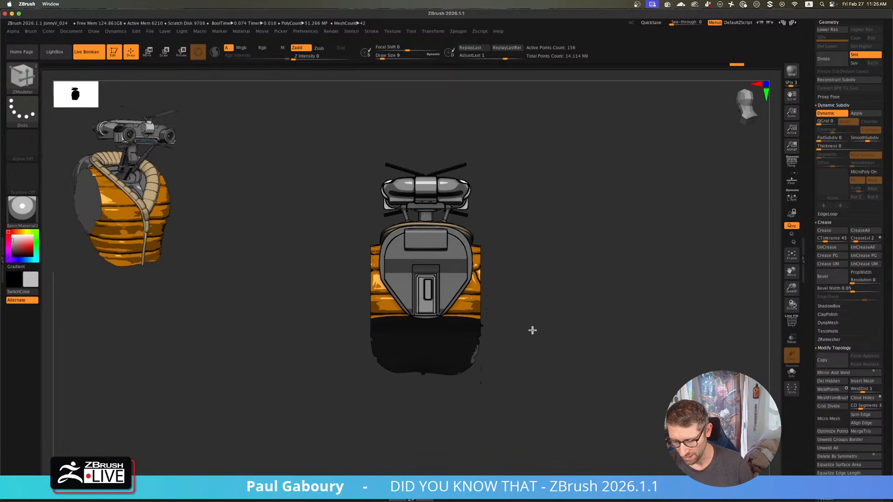
- Append a cube as a new subtool below BackPack Pieces and switch to Move mode with the gizmo
{"action": "left_click_drag", "start_coordinate": [813, 143], "coordinate": [811, 217]}
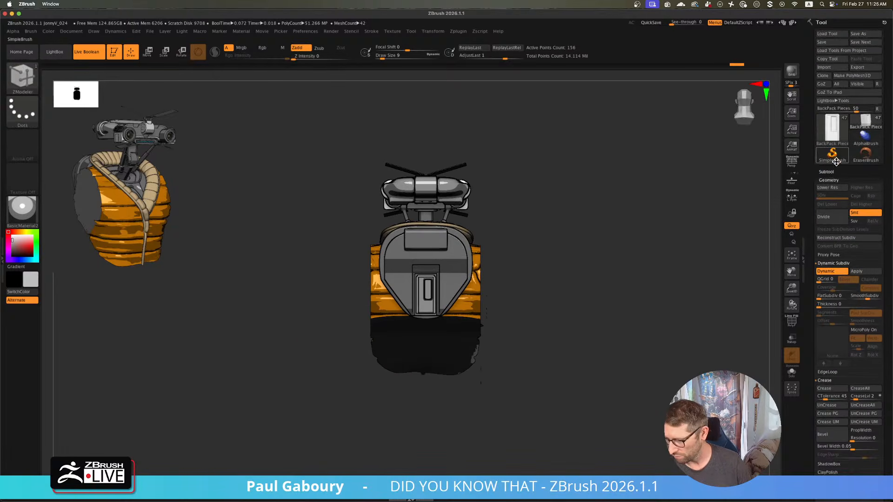
{"action": "left_click", "coordinate": [828, 140]}
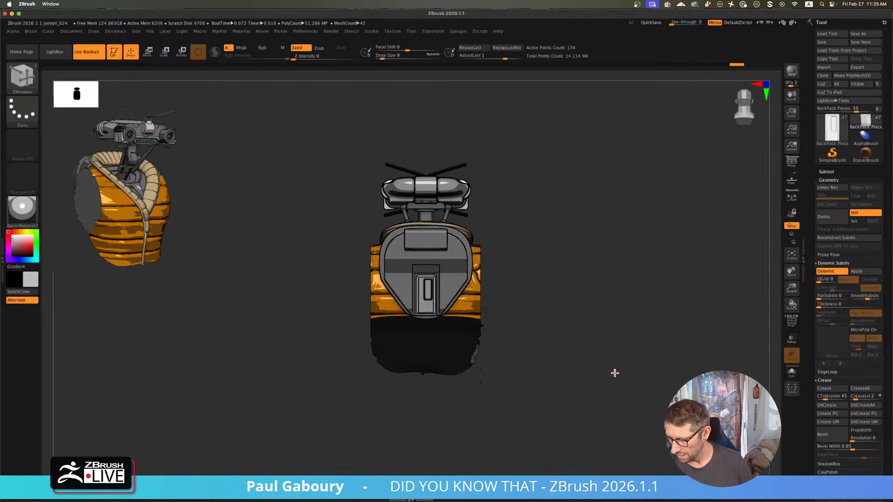
{"action": "left_click", "coordinate": [826, 173]}
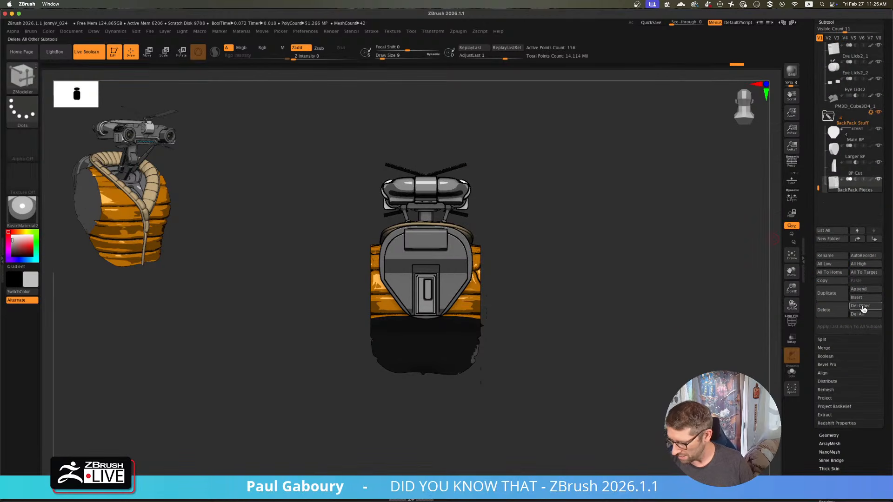
{"action": "left_click", "coordinate": [863, 290]}
{"action": "left_click", "coordinate": [492, 331]}
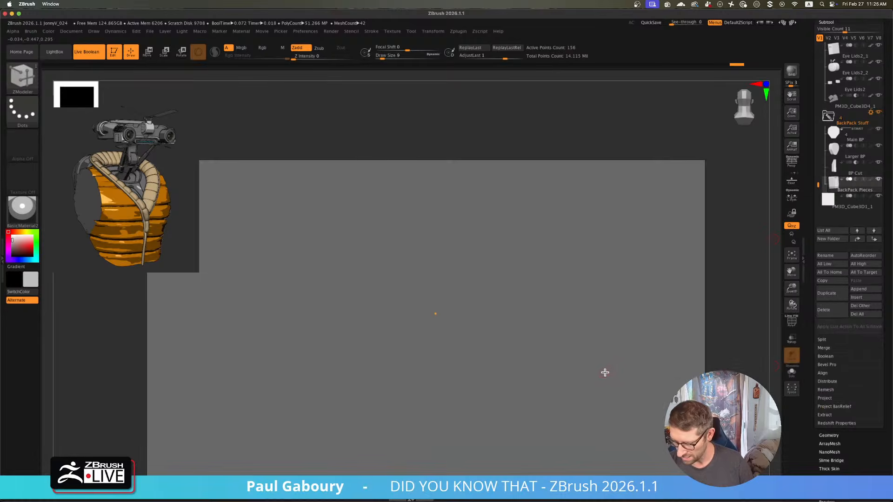
{"action": "right_click_drag", "start_coordinate": [508, 334], "coordinate": [534, 333], "text": "ctrl"}
{"action": "key", "text": "w"}
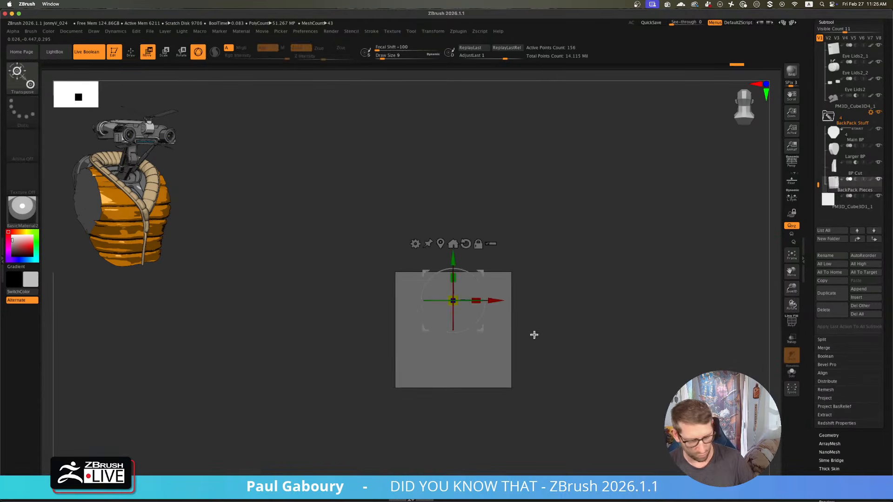
{"action": "left_click", "coordinate": [416, 244]}
{"action": "left_click", "coordinate": [488, 247]}
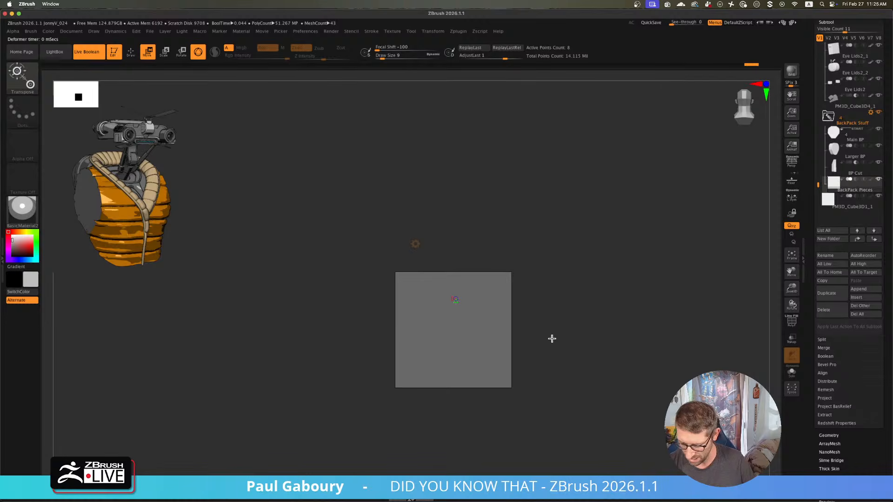
{"action": "key", "text": "shift+f"}
{"action": "left_click", "coordinate": [851, 202]}
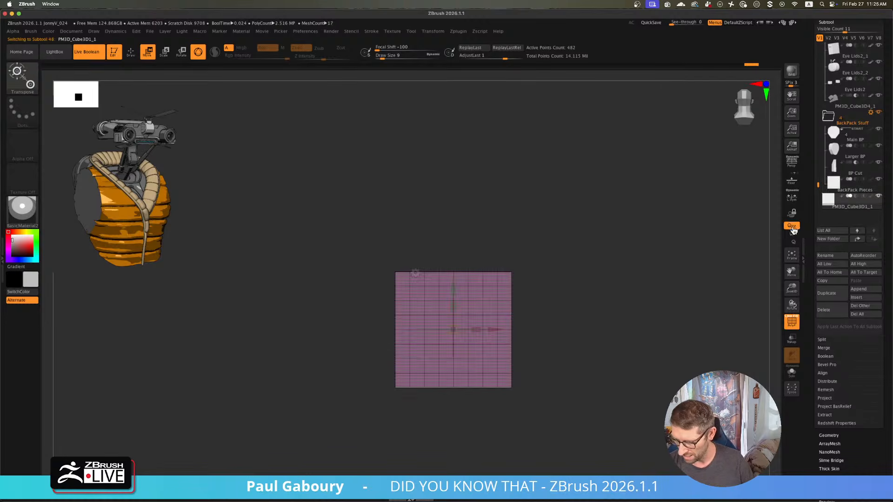
{"action": "right_click_drag", "start_coordinate": [582, 333], "coordinate": [607, 348]}
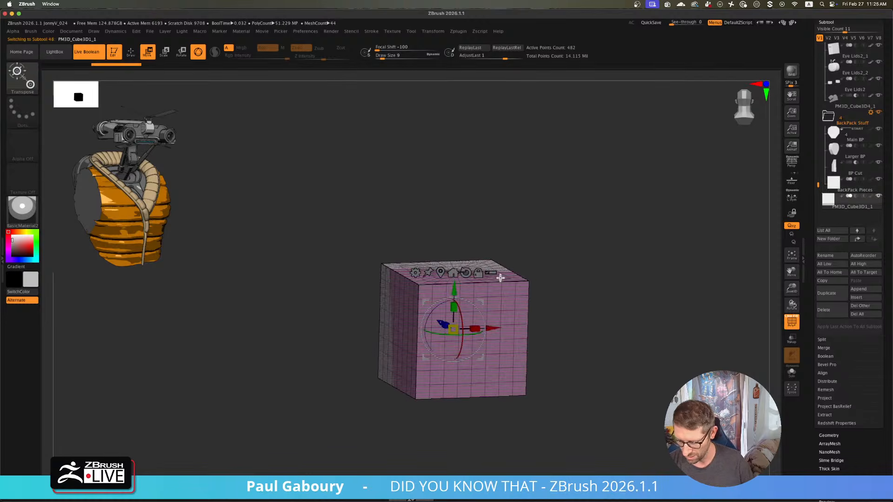
{"action": "left_click", "coordinate": [835, 187]}
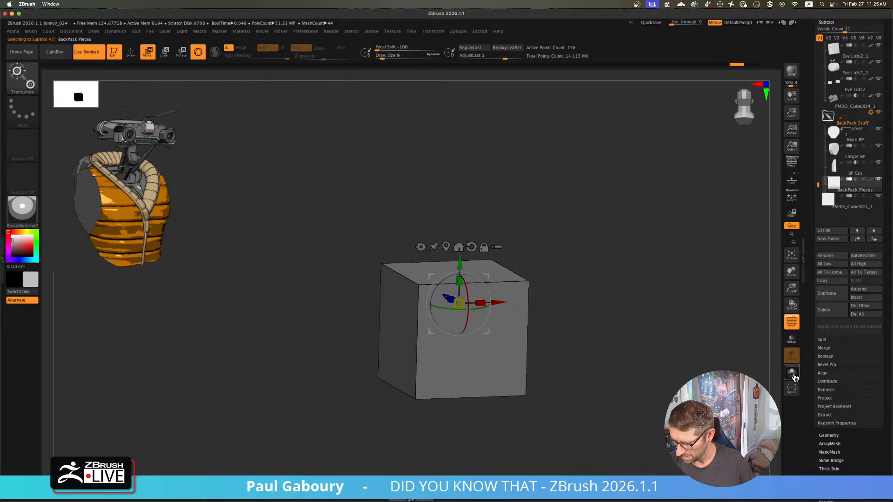
{"action": "left_click", "coordinate": [881, 199]}
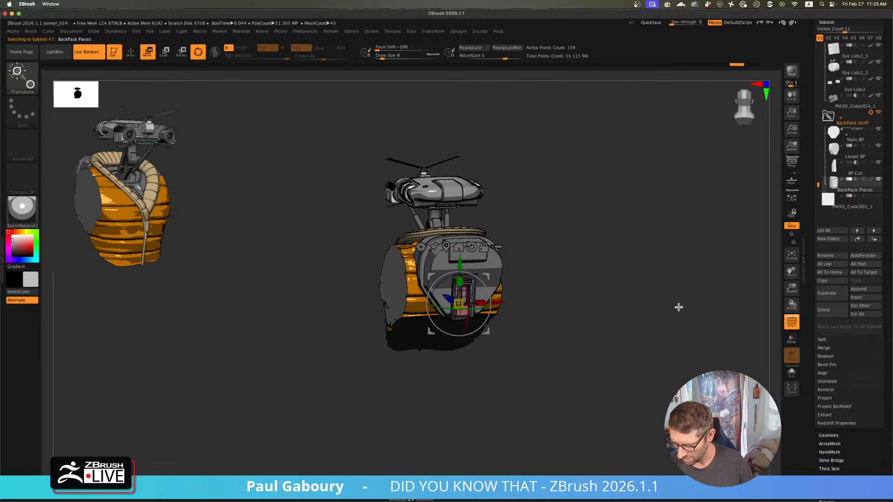
- Select the appended cube subtool, convert it to a PolyCube primitive and isolate it with Solo
{"action": "left_click", "coordinate": [852, 206]}
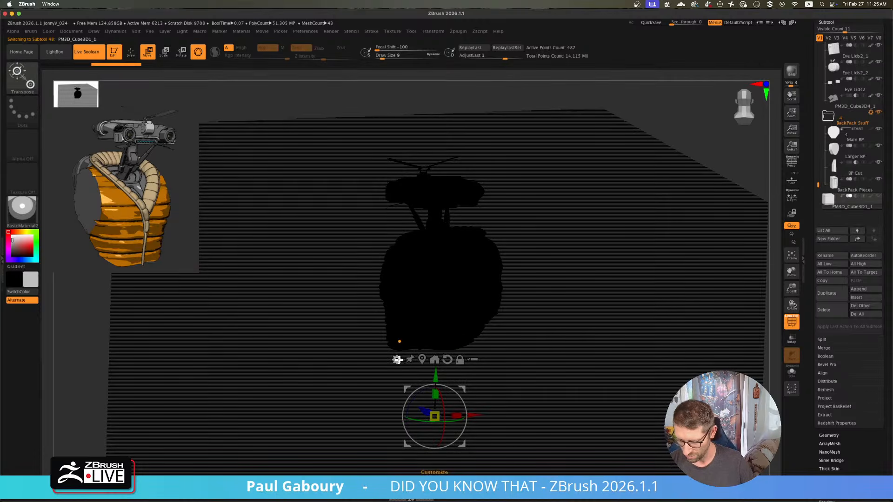
{"action": "left_click", "coordinate": [398, 360]}
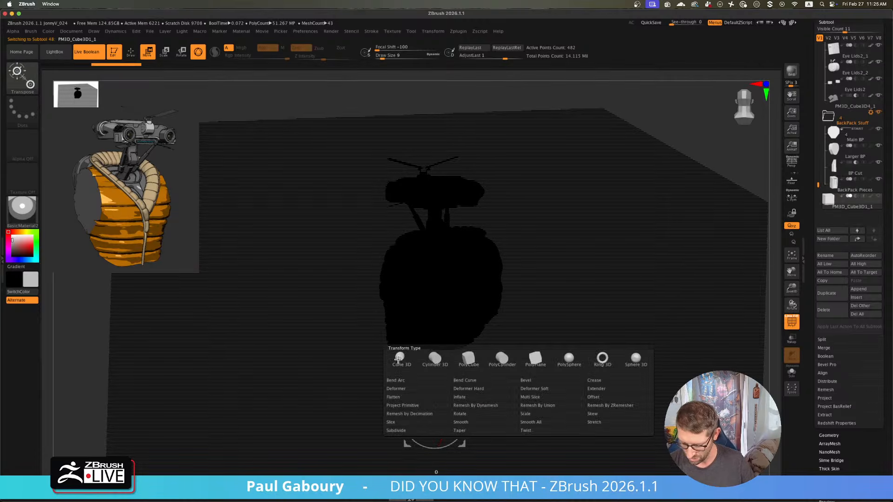
{"action": "left_click", "coordinate": [469, 361]}
{"action": "left_click", "coordinate": [791, 375]}
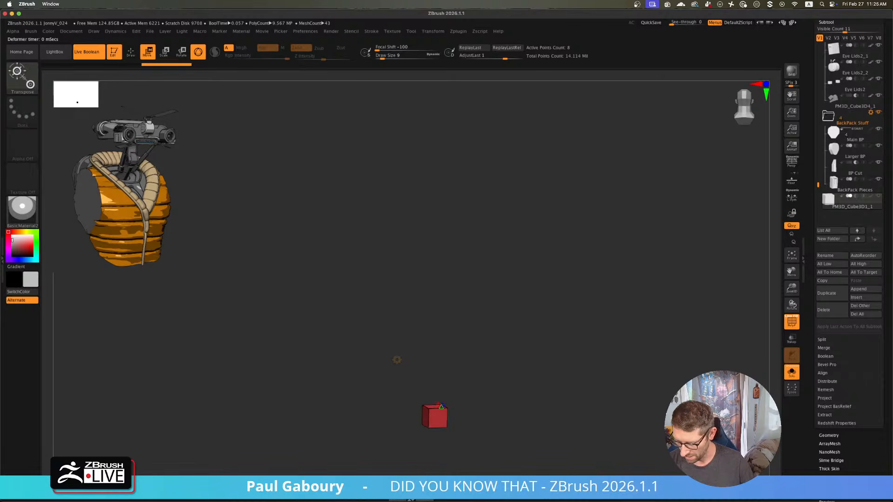
{"action": "right_click_drag", "start_coordinate": [534, 331], "coordinate": [565, 387], "text": "alt"}
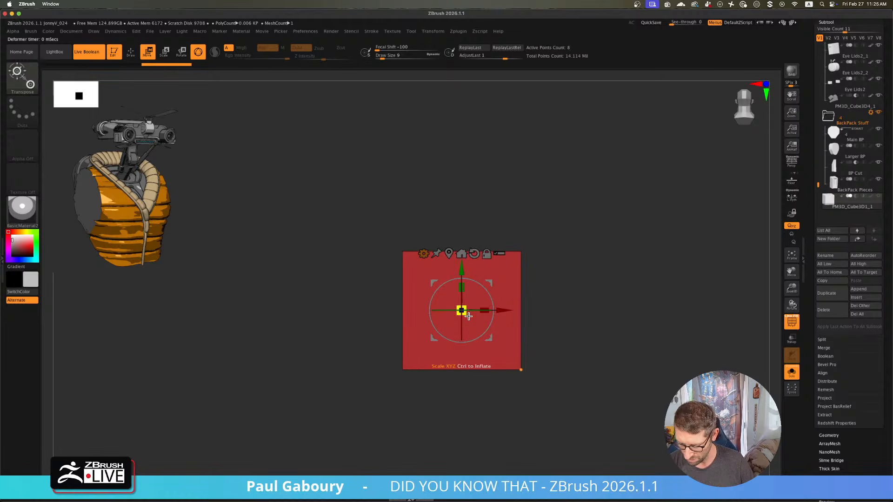
- Scale the cube into a long flat horizontal bar and return to Draw mode
{"action": "left_click_drag", "start_coordinate": [462, 287], "coordinate": [465, 370]}
{"action": "mouse_move", "coordinate": [464, 371]}
{"action": "right_mouse_down"}
{"action": "mouse_move", "coordinate": [522, 377]}
{"action": "mouse_move", "coordinate": [456, 303]}
{"action": "mouse_move", "coordinate": [492, 353]}
{"action": "mouse_move", "coordinate": [546, 394]}
{"action": "right_mouse_up"}
{"action": "key", "text": "q"}
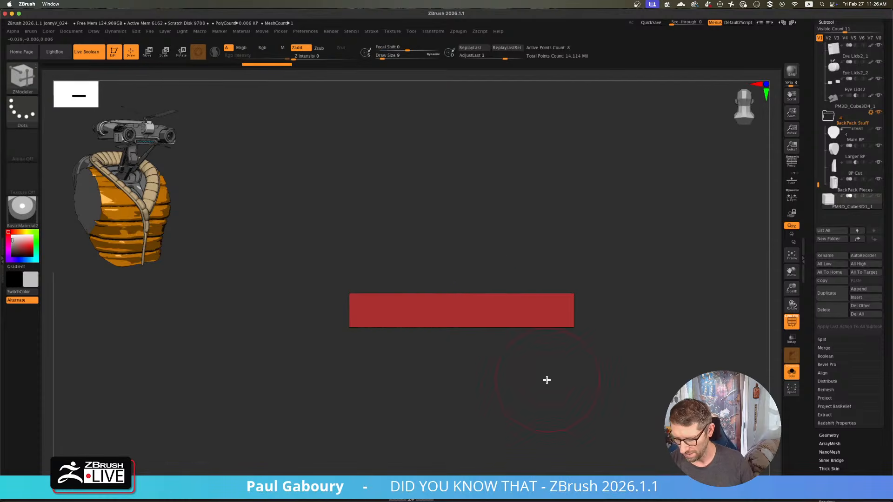
- Insert a single vertical edge loop at the middle of the bar, using the Half snap
{"action": "key", "text": "space"}
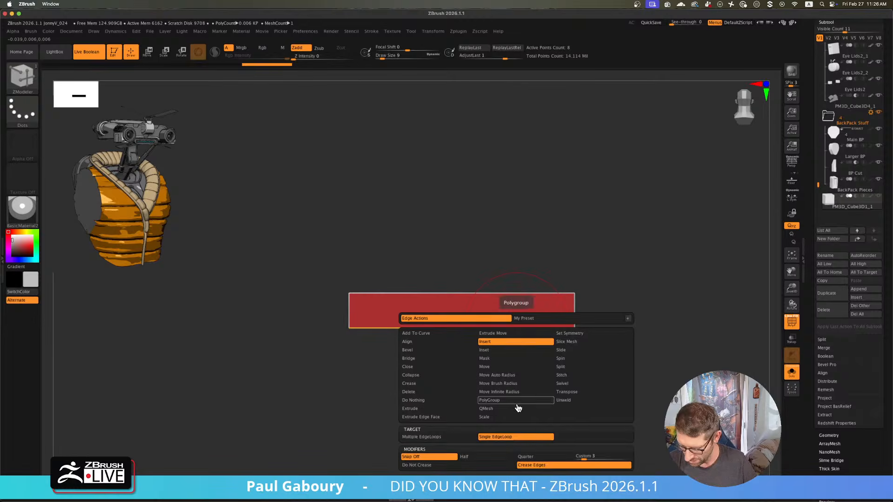
{"action": "left_click", "coordinate": [528, 440]}
{"action": "left_click_drag", "start_coordinate": [535, 323], "coordinate": [527, 326]}
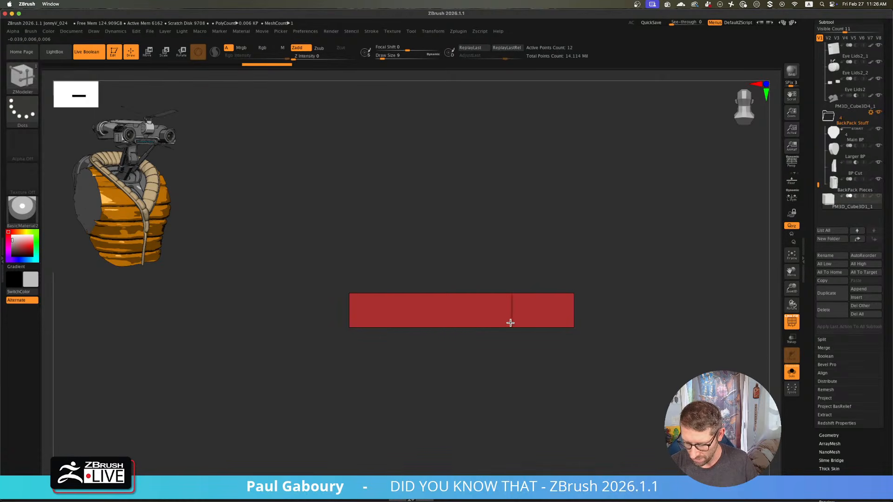
{"action": "left_click_drag", "start_coordinate": [466, 326], "coordinate": [494, 327]}
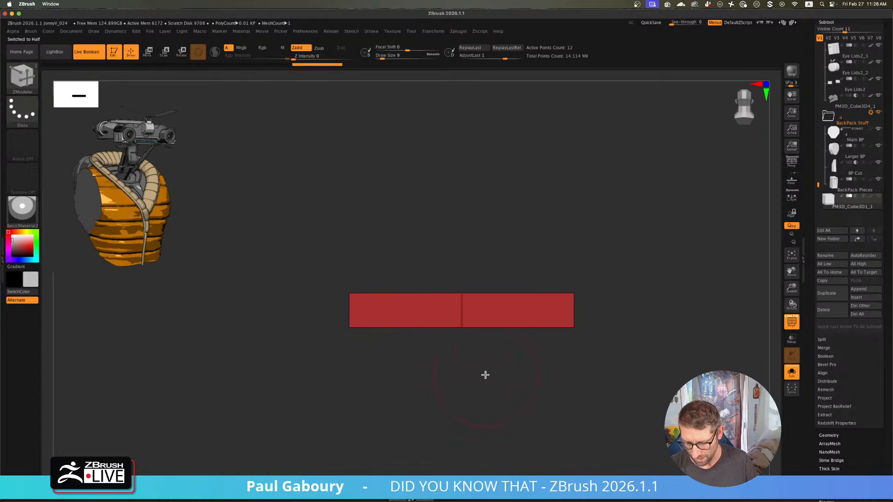
{"action": "key", "text": "ctrl+z"}
{"action": "left_click", "coordinate": [486, 328]}
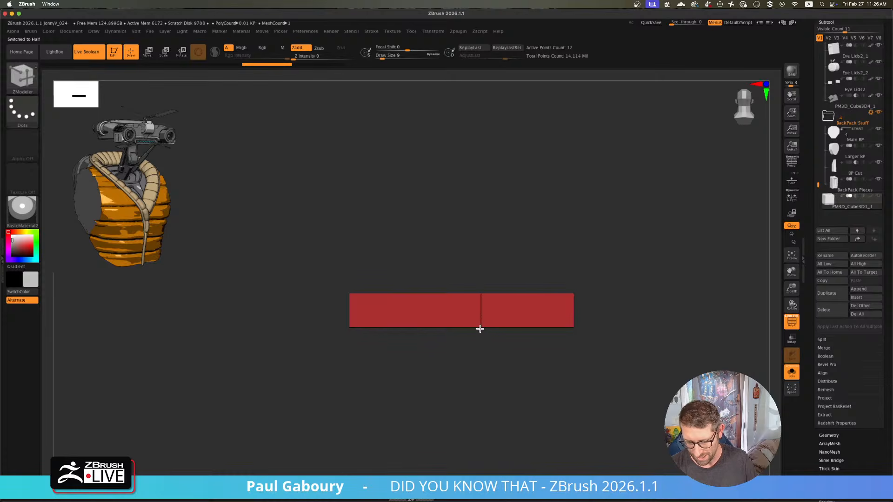
{"action": "left_click_drag", "start_coordinate": [459, 327], "coordinate": [465, 400]}
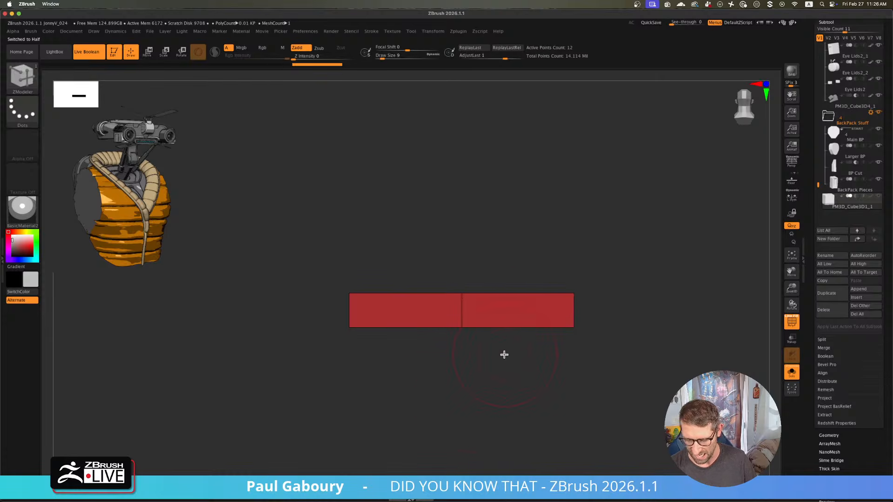
- Insert two closely spaced edge loops near each end of the bar, mirrored about its centre
{"action": "key", "text": "space"}
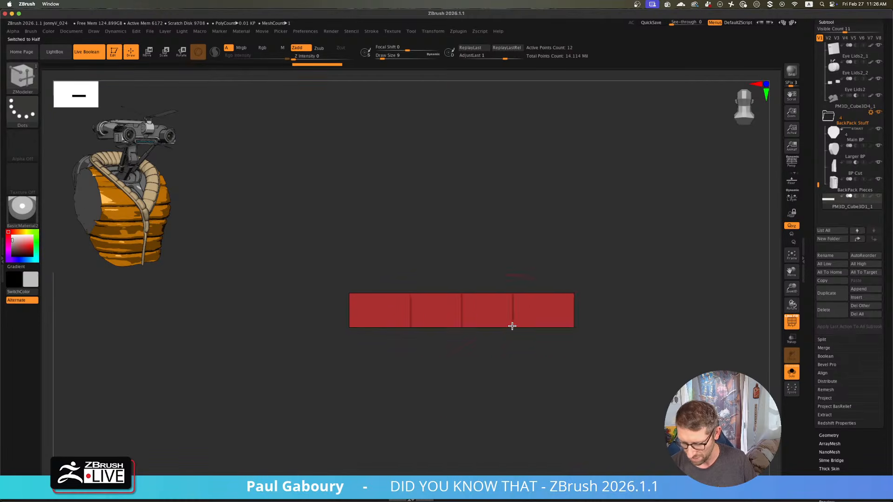
{"action": "left_click_drag", "start_coordinate": [512, 325], "coordinate": [548, 321]}
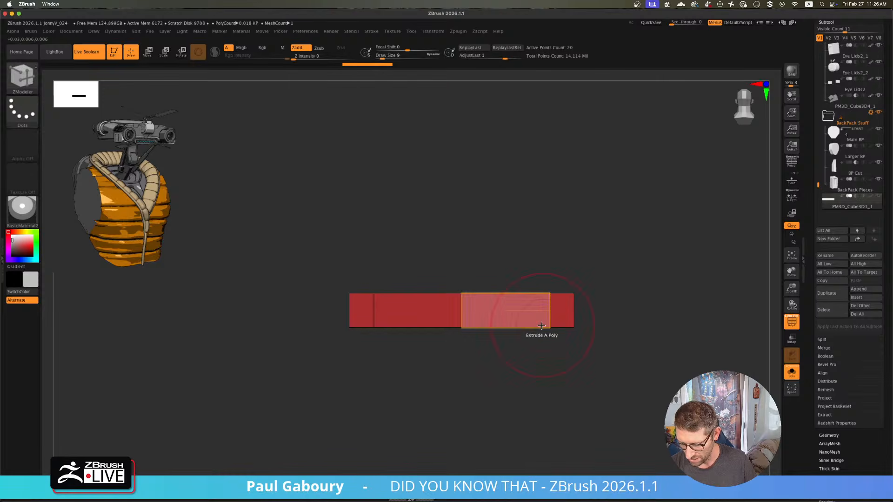
{"action": "left_click", "coordinate": [543, 325]}
{"action": "mouse_move", "coordinate": [547, 330]}
{"action": "left_mouse_down"}
{"action": "mouse_move", "coordinate": [559, 333]}
{"action": "mouse_move", "coordinate": [557, 355]}
{"action": "mouse_move", "coordinate": [547, 327]}
{"action": "left_mouse_up"}
- Set ZModeler's polygon action to QMesh with the Polyloop target and push the narrow loops near both bar ends inward
{"action": "key", "text": "space"}
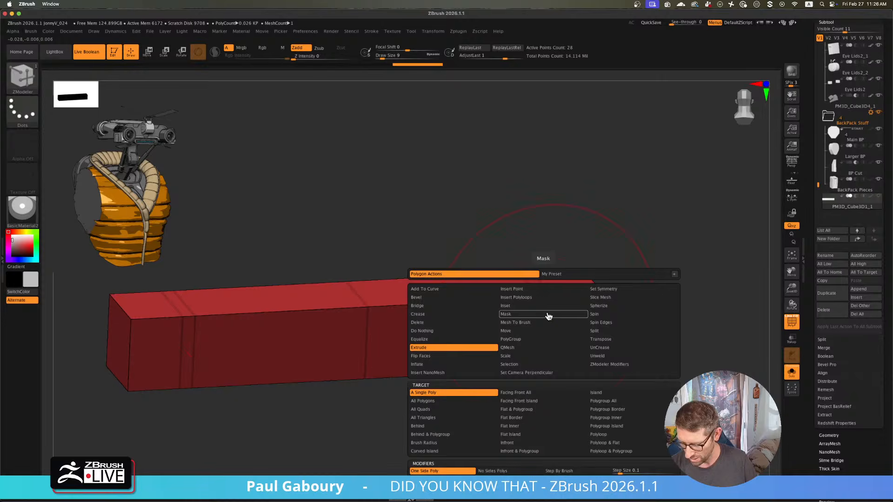
{"action": "left_click", "coordinate": [549, 348]}
{"action": "key", "text": "space"}
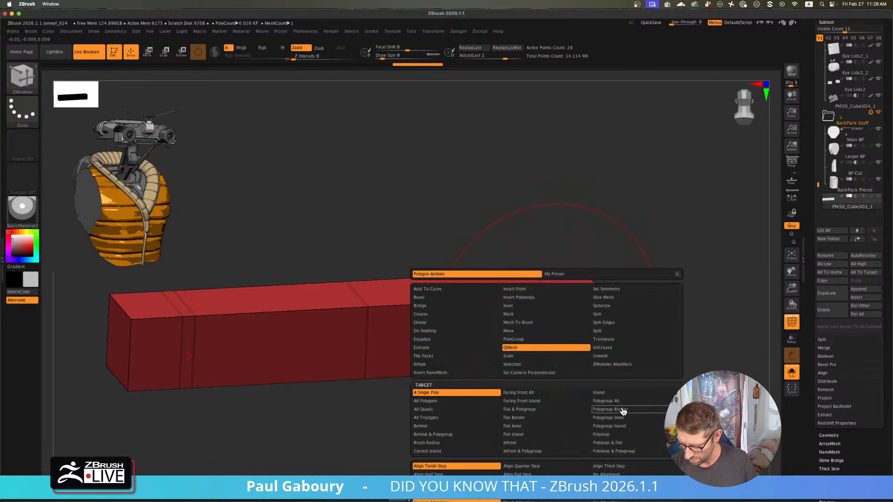
{"action": "left_click", "coordinate": [605, 443]}
{"action": "left_click_drag", "start_coordinate": [547, 313], "coordinate": [541, 306]}
{"action": "key", "text": "alt"}
{"action": "key", "text": "alt"}
{"action": "right_click_drag", "start_coordinate": [542, 372], "coordinate": [458, 379], "text": "ctrl"}
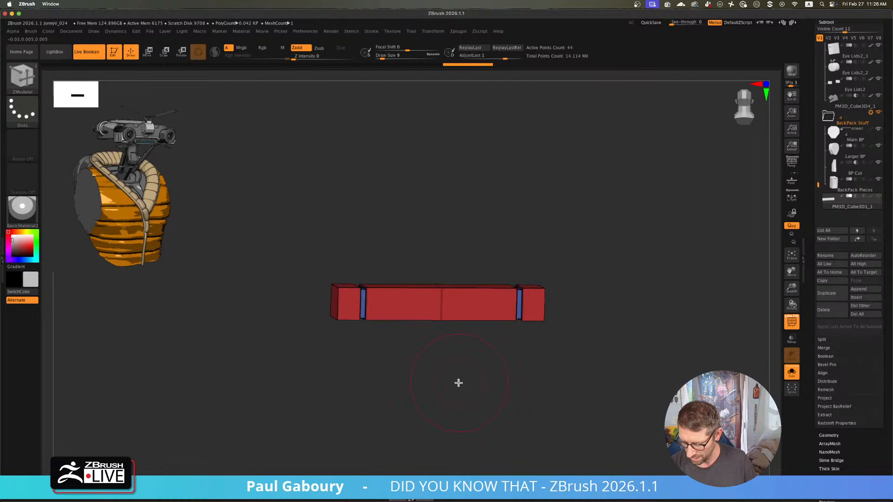
- Enable Dynamic Subdiv on the bar with QGrid 1, Bevel and Constant on, and Coverage at 0.0028
{"action": "left_click", "coordinate": [834, 436]}
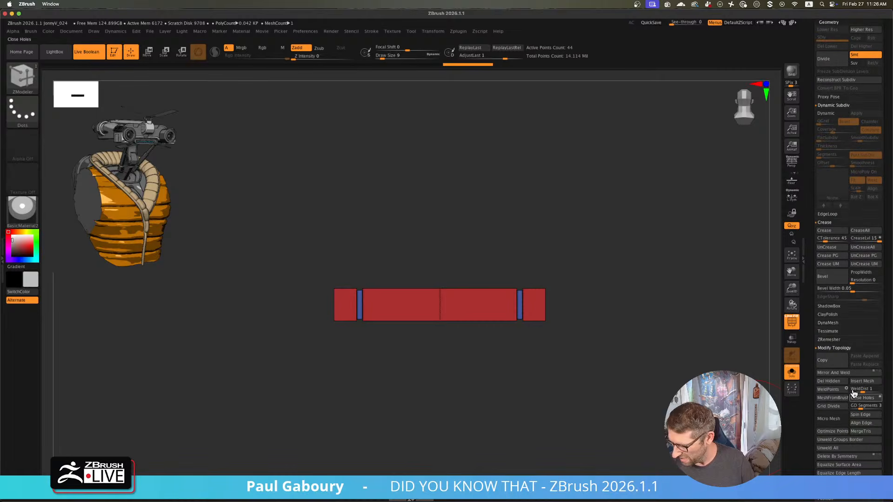
{"action": "left_click", "coordinate": [828, 113]}
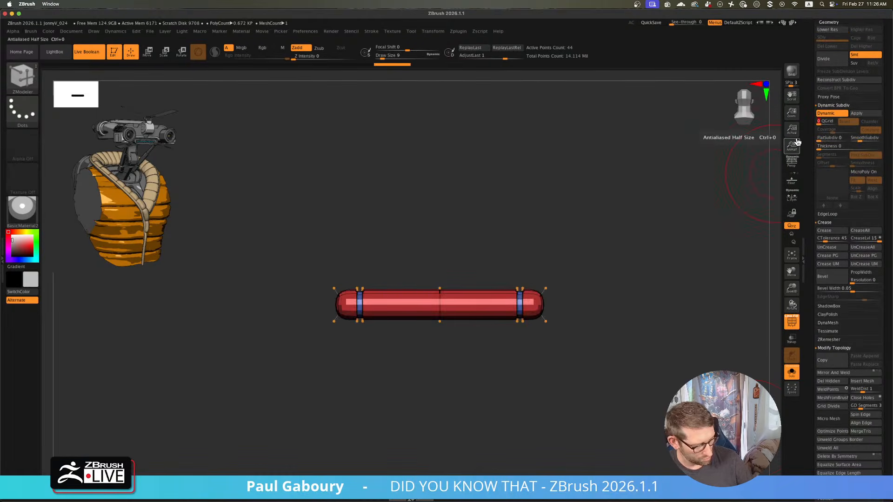
{"action": "key", "text": "Return"}
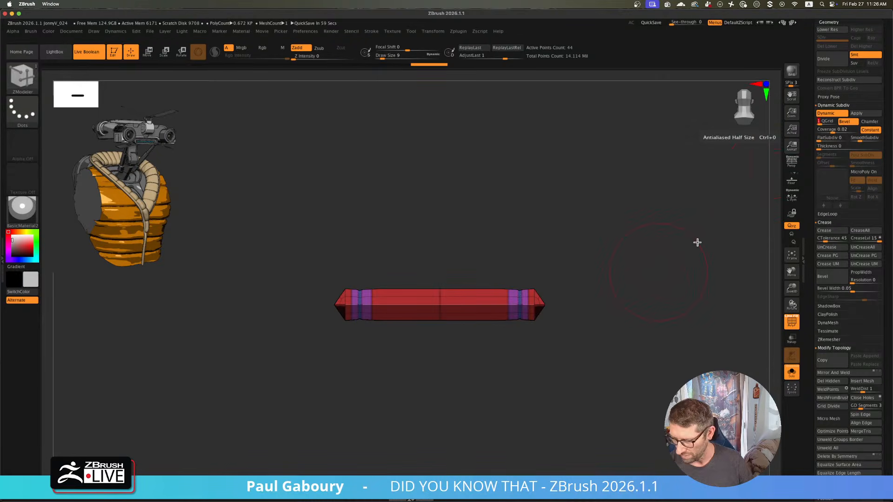
{"action": "scroll", "coordinate": [542, 284], "scroll_direction": "up", "scroll_amount": 3}
{"action": "key", "text": "b"}
{"action": "key", "text": "z"}
{"action": "key", "text": "m"}
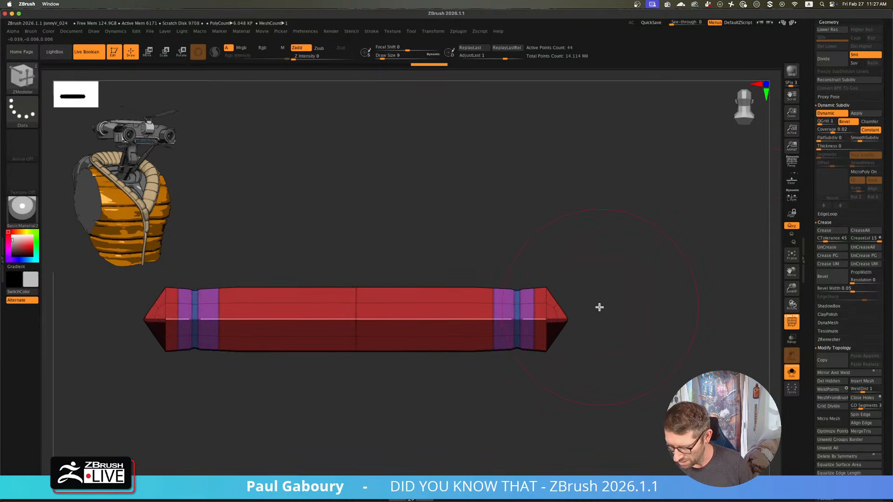
{"action": "left_click_drag", "start_coordinate": [833, 130], "coordinate": [827, 131]}
- Deepen the narrow grooves near both bar ends by pushing their polyloops further inward with QMesh
{"action": "right_click_drag", "start_coordinate": [583, 372], "coordinate": [467, 351], "text": "ctrl"}
{"action": "right_click_drag", "start_coordinate": [489, 406], "coordinate": [498, 389], "text": "alt"}
{"action": "right_click_drag", "start_coordinate": [605, 321], "coordinate": [572, 302], "text": "alt"}
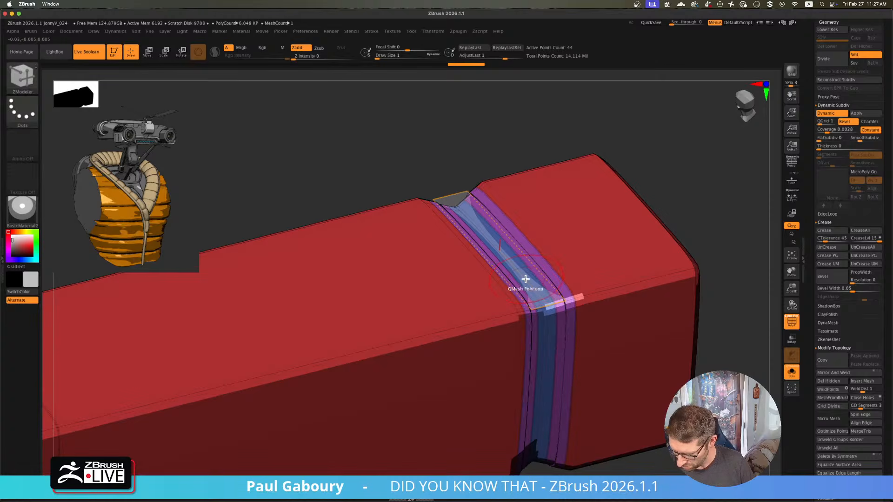
{"action": "left_click_drag", "start_coordinate": [525, 278], "coordinate": [522, 290]}
{"action": "right_click_drag", "start_coordinate": [600, 449], "coordinate": [459, 365], "text": "ctrl"}
- Hide the polyframe and set the bar's SmoothSubdiv to 0 for flat, crisp bevels
{"action": "key", "text": "shift+f"}
{"action": "mouse_move", "coordinate": [484, 300]}
{"action": "right_mouse_down", "text": "ctrl"}
{"action": "mouse_move", "coordinate": [580, 420]}
{"action": "mouse_move", "coordinate": [507, 342]}
{"action": "mouse_move", "coordinate": [490, 362]}
{"action": "mouse_move", "coordinate": [511, 373]}
{"action": "right_mouse_up", "text": "ctrl"}
{"action": "key", "text": "f"}
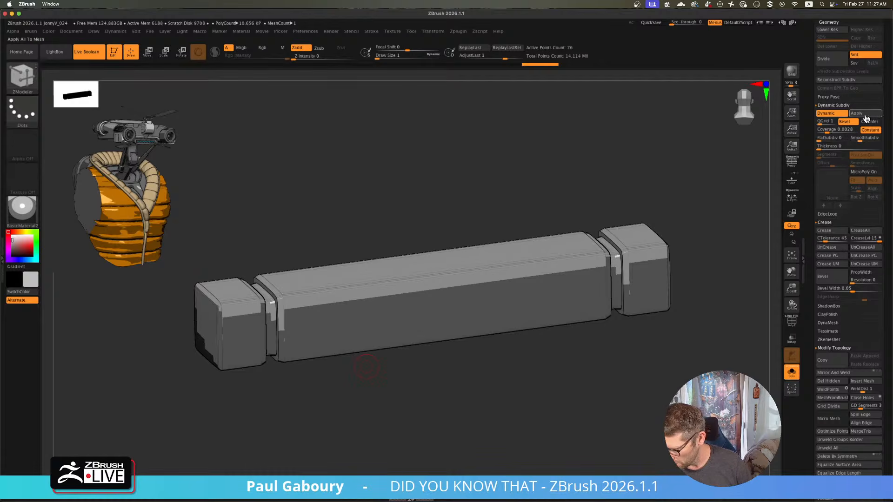
{"action": "left_click_drag", "start_coordinate": [858, 140], "coordinate": [847, 141]}
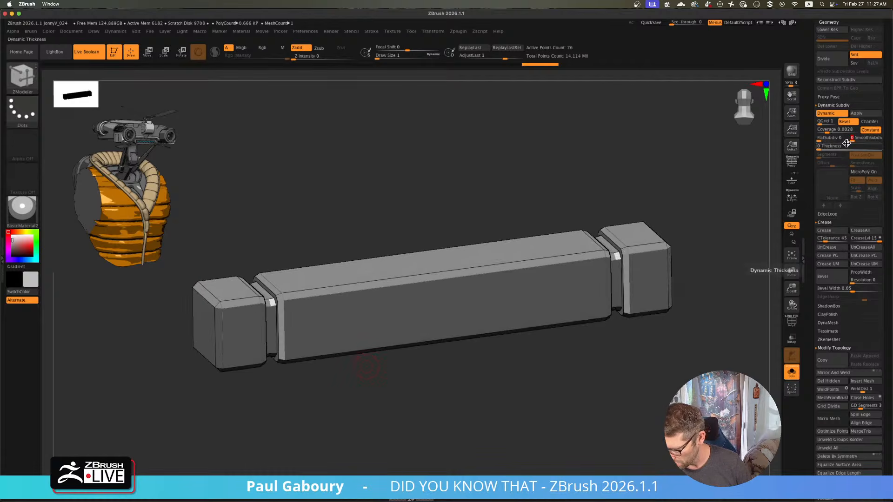
{"action": "right_click_drag", "start_coordinate": [548, 391], "coordinate": [532, 368], "text": "ctrl"}
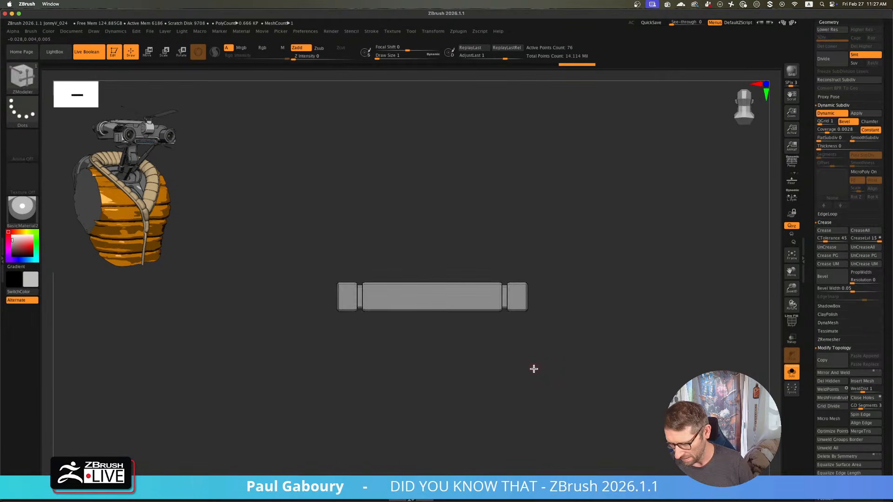
- Exit Solo to show the whole bust and activate the Move gizmo with the bar subtool listed
{"action": "left_click", "coordinate": [791, 373]}
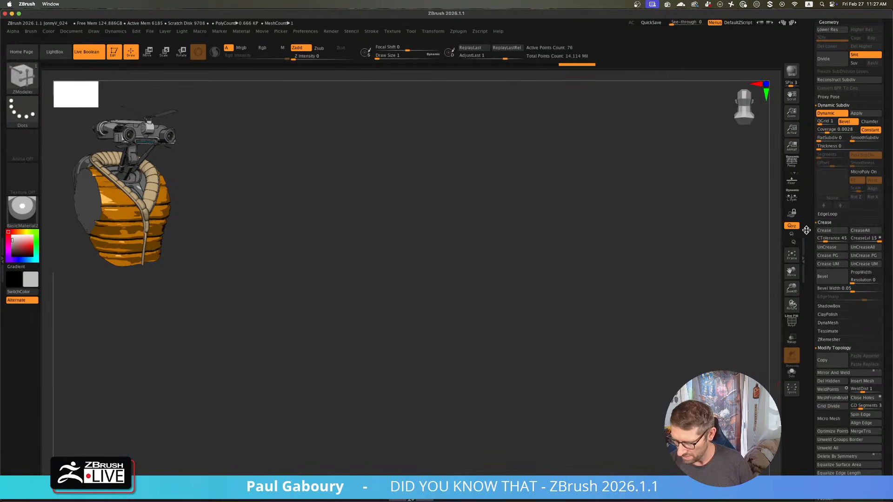
{"action": "scroll", "coordinate": [806, 230], "scroll_direction": "up", "scroll_amount": 5}
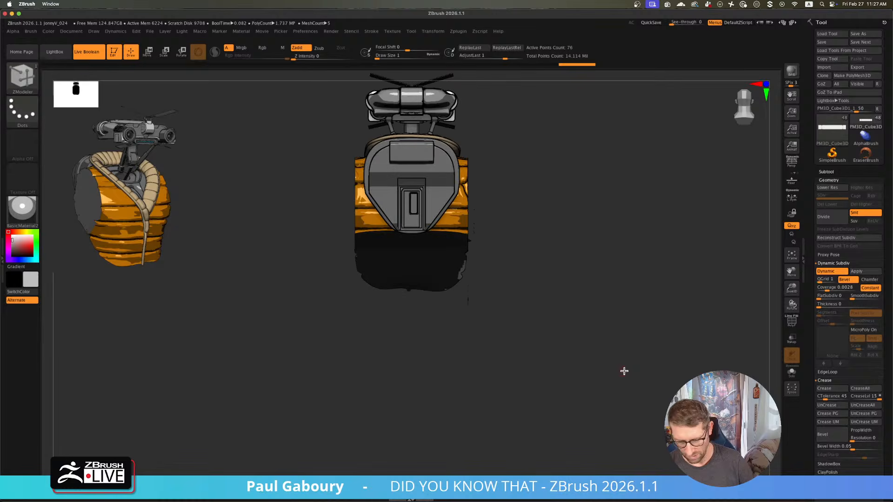
{"action": "key", "text": "w"}
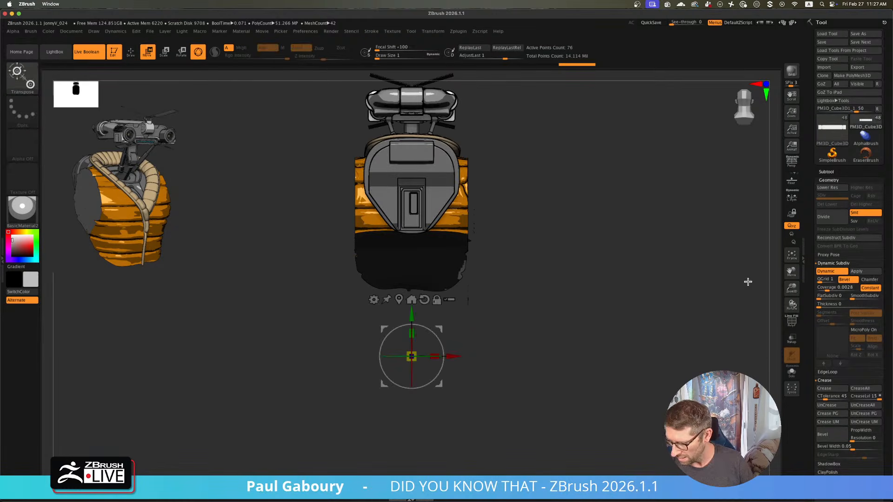
{"action": "left_click", "coordinate": [832, 171]}
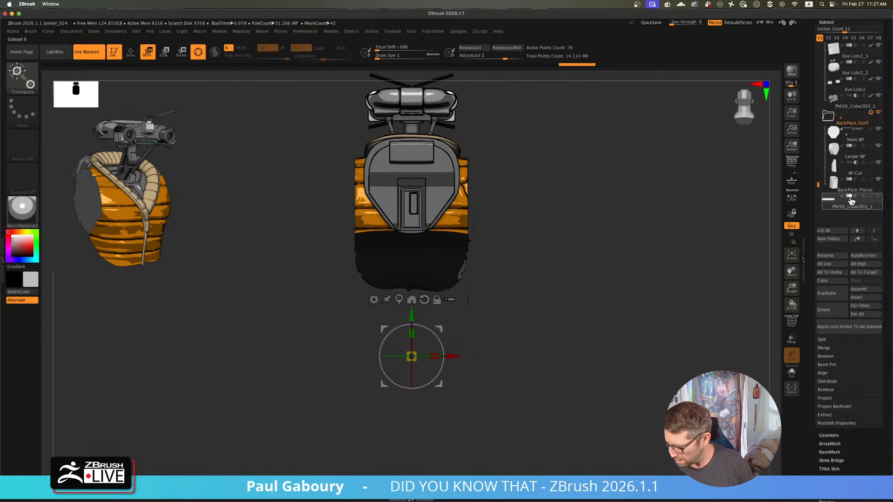
{"action": "mouse_move", "coordinate": [856, 210]}
{"action": "left_click_drag", "start_coordinate": [556, 343], "coordinate": [563, 343]}
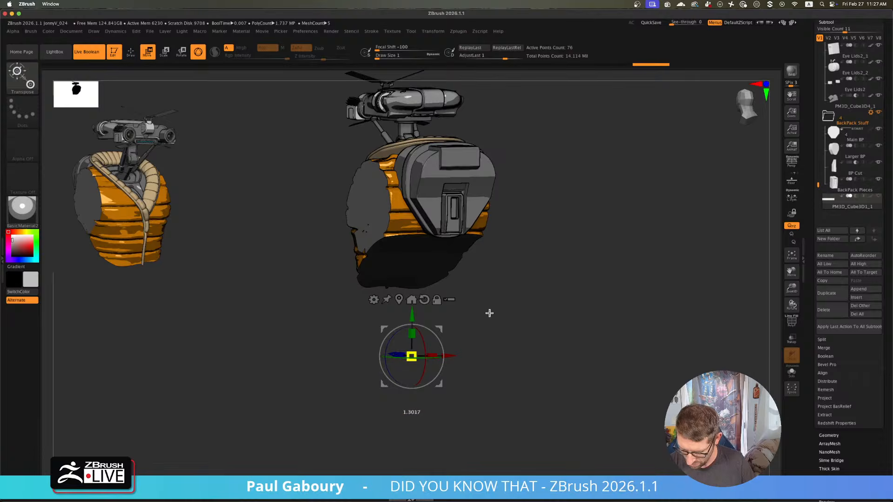
- Show the polyframe and move the bar up and back in depth until it sits in front of the backpack's framed block
{"action": "key", "text": "shift+f"}
{"action": "key", "text": "ctrl+z"}
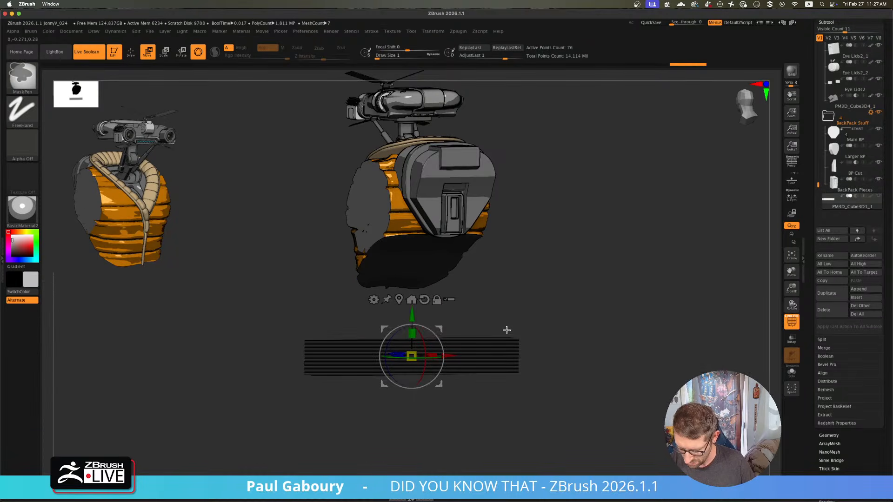
{"action": "key", "text": "ctrl+z"}
{"action": "left_click_drag", "start_coordinate": [413, 316], "coordinate": [416, 162]}
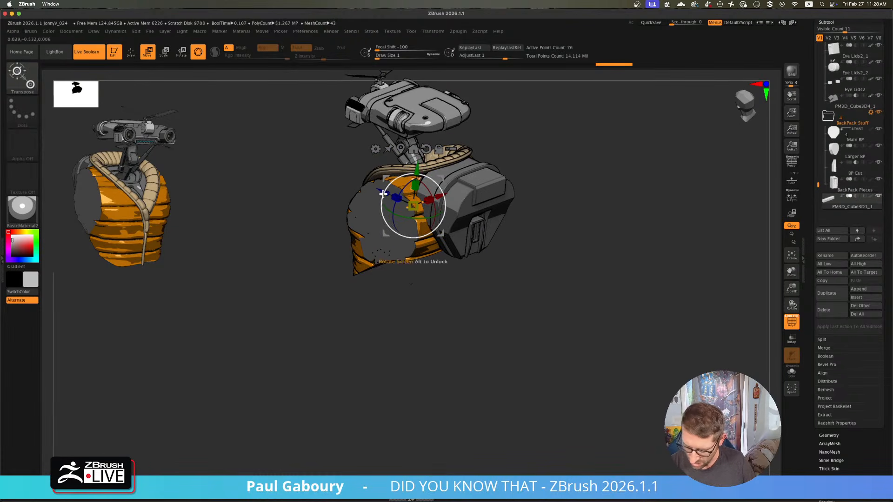
{"action": "left_click_drag", "start_coordinate": [393, 193], "coordinate": [466, 226]}
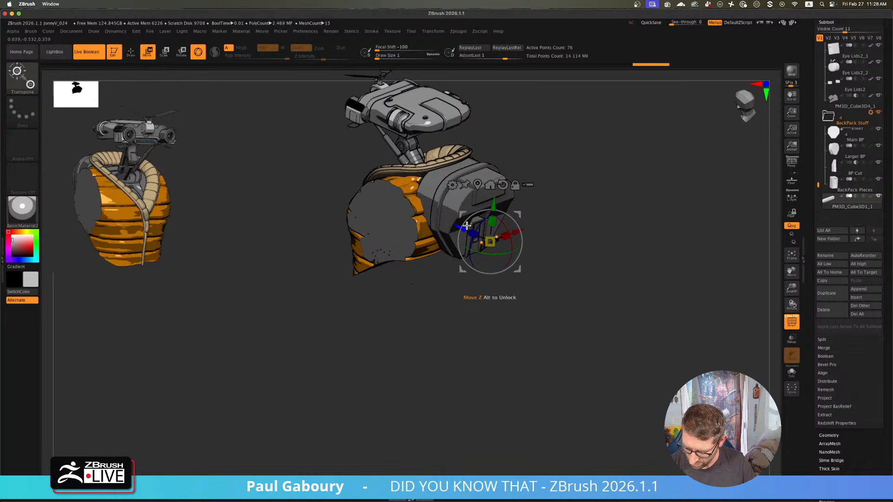
{"action": "mouse_move", "coordinate": [553, 307]}
{"action": "left_mouse_down", "text": "shift"}
{"action": "mouse_move", "coordinate": [587, 286]}
{"action": "mouse_move", "coordinate": [669, 353]}
{"action": "mouse_move", "coordinate": [573, 317]}
{"action": "left_mouse_up", "text": "shift"}
{"action": "scroll", "coordinate": [524, 319], "scroll_direction": "up", "scroll_amount": 3}
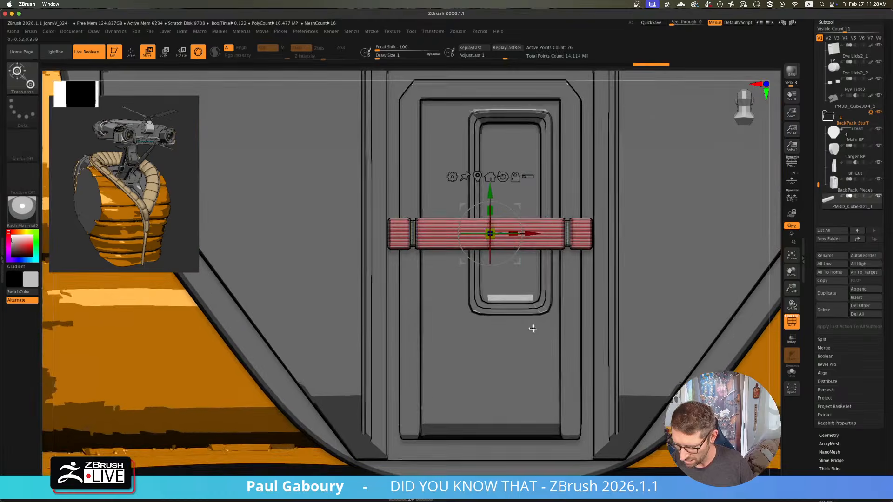
- Scale the bar down uniformly to about the rounded recess's outer width and centre it horizontally over the recess
{"action": "left_click_drag", "start_coordinate": [496, 237], "coordinate": [446, 223]}
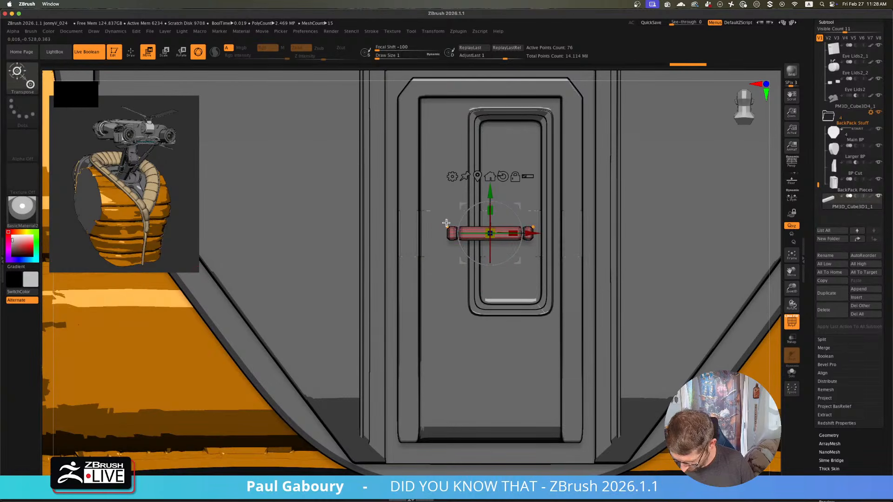
{"action": "scroll", "coordinate": [512, 290], "scroll_direction": "up", "scroll_amount": 4}
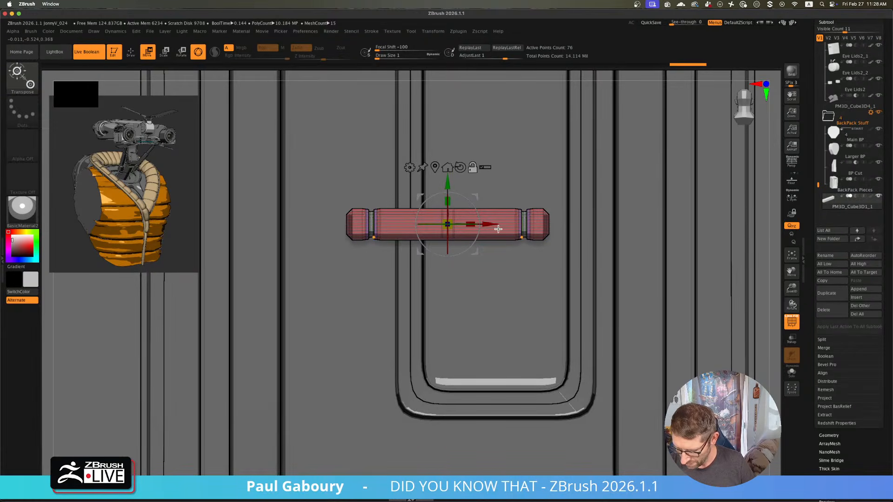
{"action": "left_click_drag", "start_coordinate": [489, 224], "coordinate": [537, 248]}
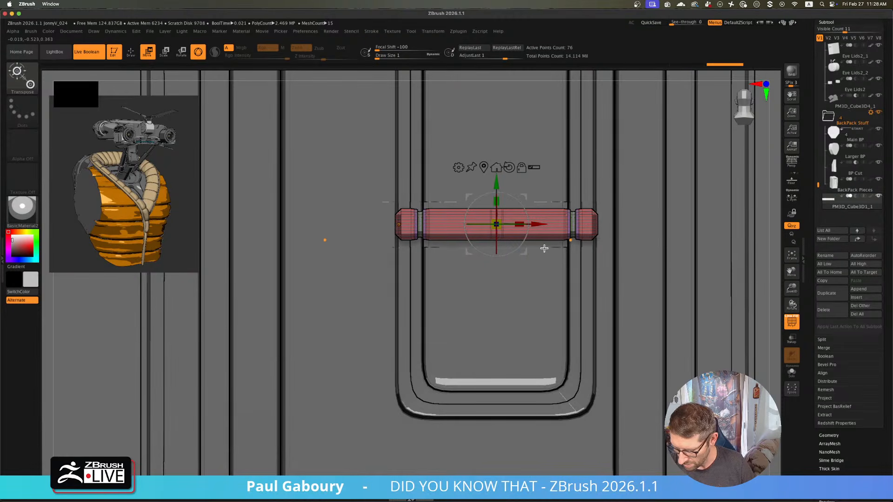
- Try lowering the bar to the recess's bottom edge and pushing it inside, and undo those moves
{"action": "left_click_drag", "start_coordinate": [506, 198], "coordinate": [506, 335]}
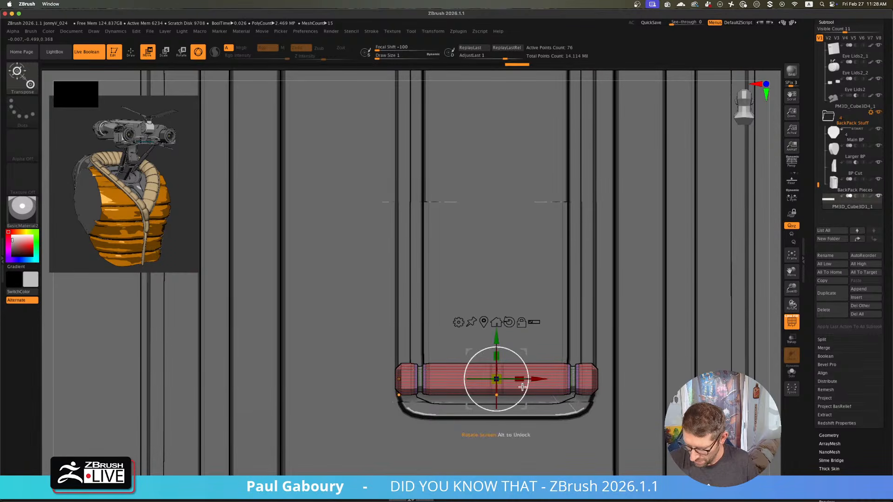
{"action": "left_click_drag", "start_coordinate": [520, 379], "coordinate": [514, 381]}
{"action": "left_click_drag", "start_coordinate": [453, 425], "coordinate": [192, 355]}
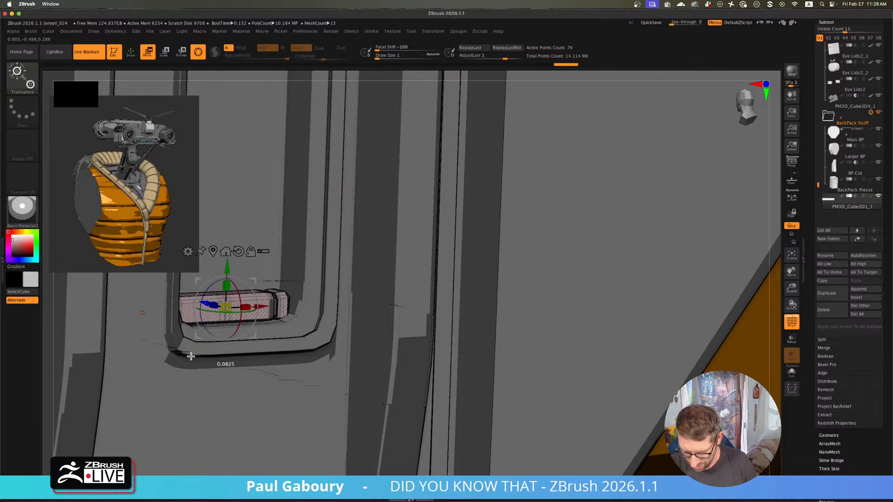
{"action": "left_click_drag", "start_coordinate": [313, 392], "coordinate": [440, 409], "text": "shift"}
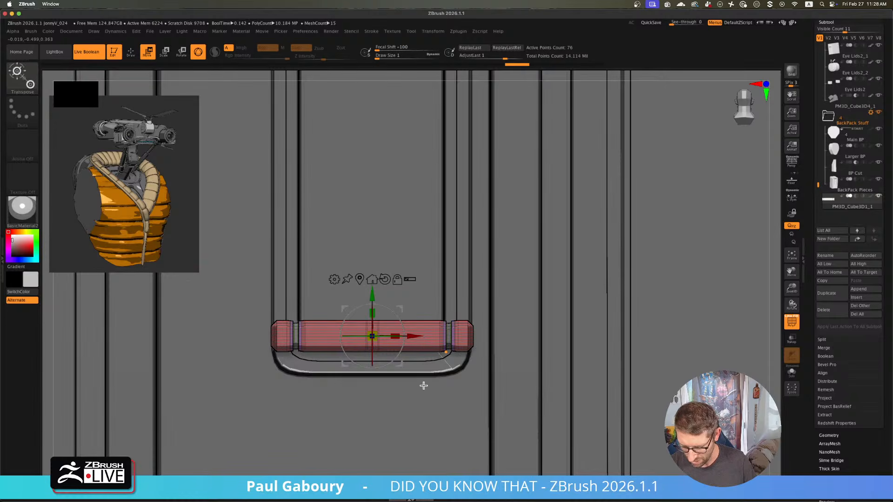
{"action": "scroll", "coordinate": [424, 389], "scroll_direction": "up", "scroll_amount": 4}
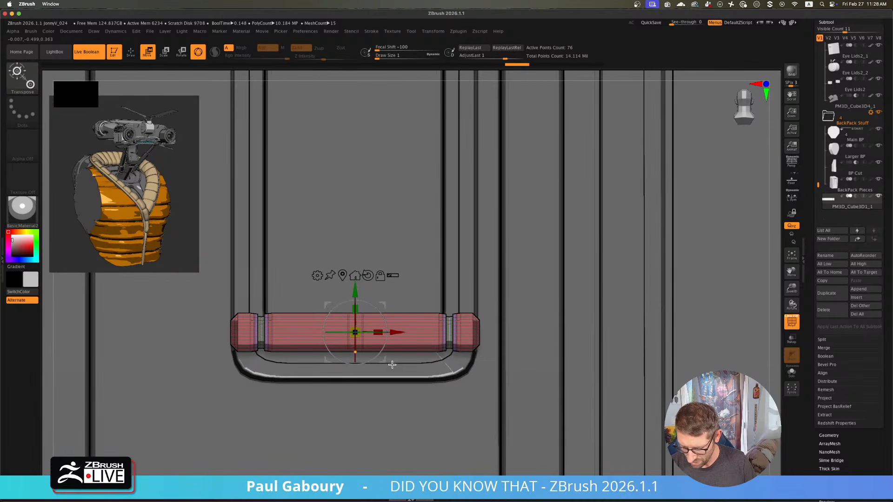
{"action": "key", "text": "super+z"}
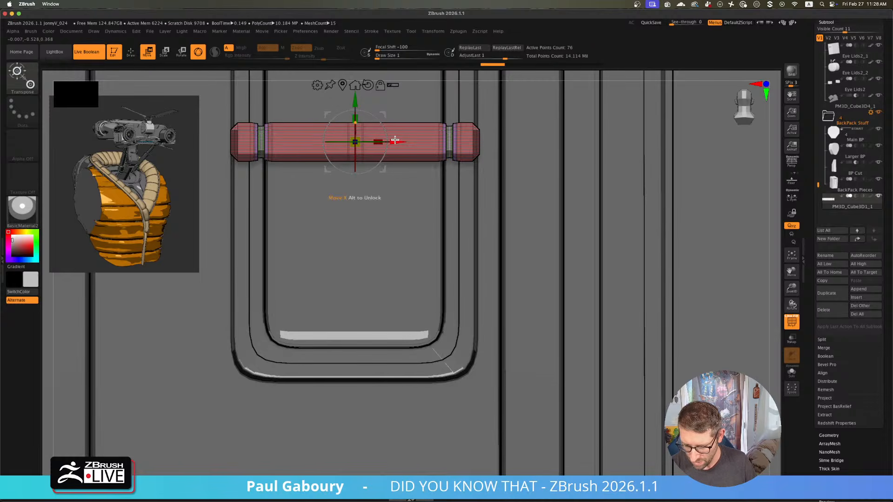
- Shorten the bar along X to fit between the recess's side walls and push it along Z into the recess
{"action": "left_click_drag", "start_coordinate": [399, 143], "coordinate": [363, 145]}
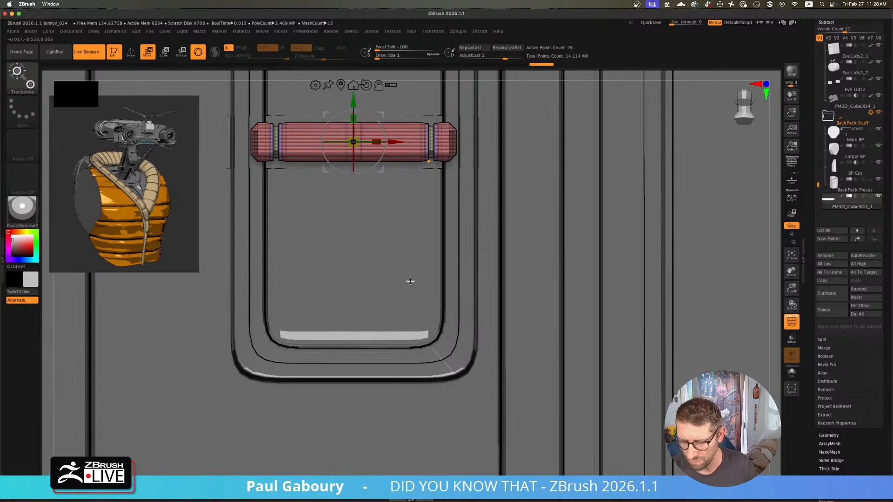
{"action": "right_click_drag", "start_coordinate": [385, 279], "coordinate": [411, 295]}
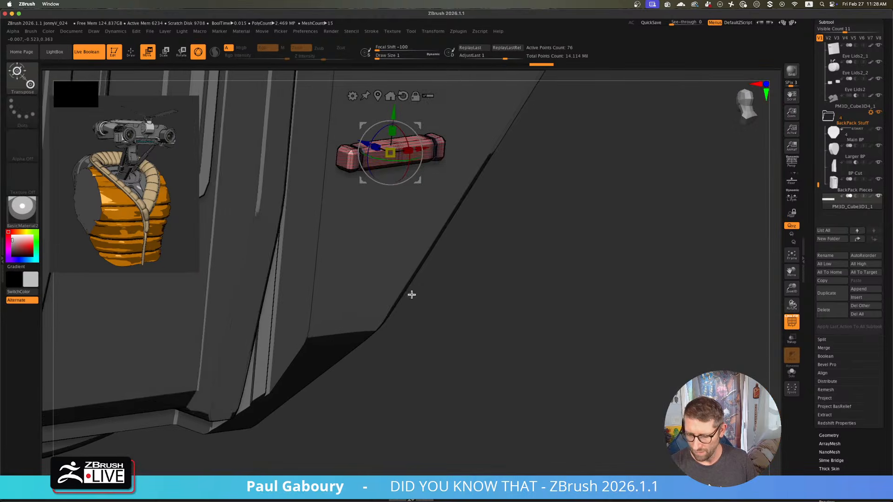
{"action": "right_click_drag", "start_coordinate": [595, 355], "coordinate": [623, 368], "text": "alt"}
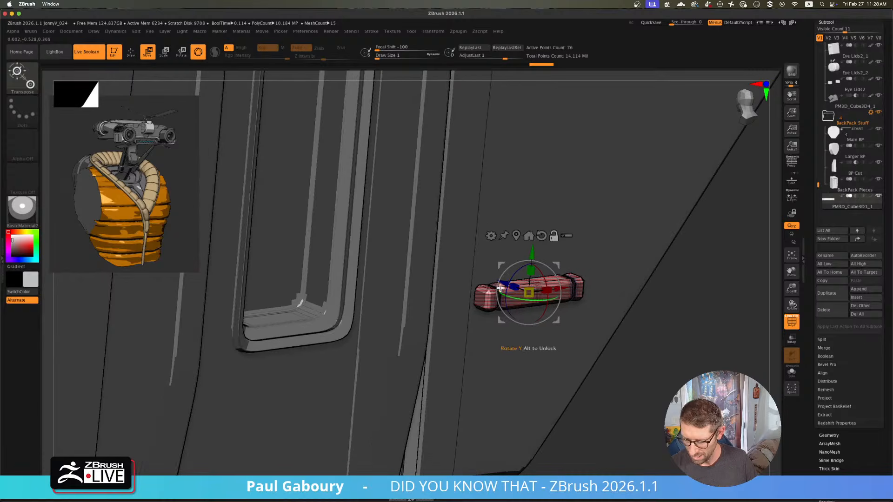
{"action": "left_click_drag", "start_coordinate": [506, 282], "coordinate": [235, 265]}
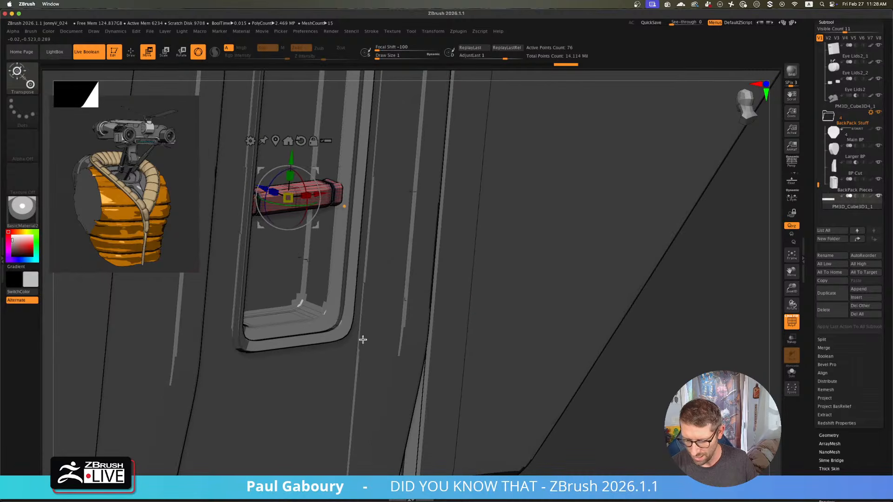
- Lower the bar to just above the recess's bottom edge and fine-tune its depth along Z
{"action": "right_click_drag", "start_coordinate": [353, 343], "coordinate": [346, 337], "text": "shift"}
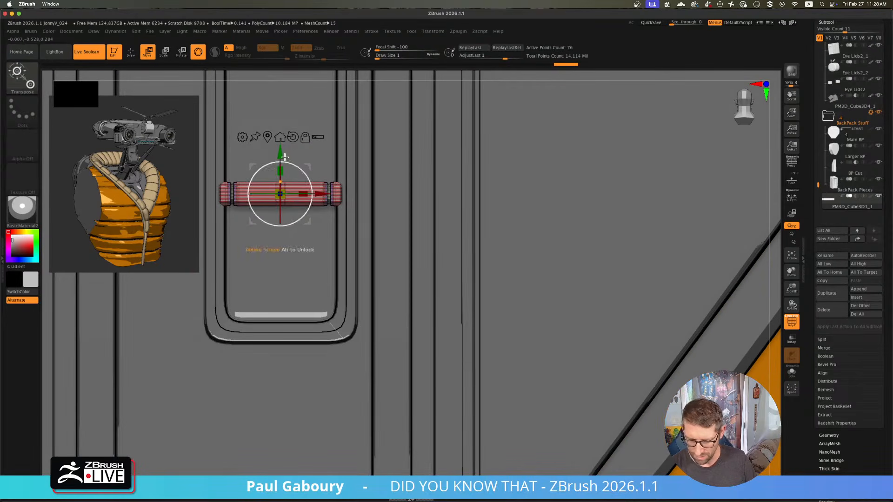
{"action": "left_click_drag", "start_coordinate": [282, 158], "coordinate": [286, 277]}
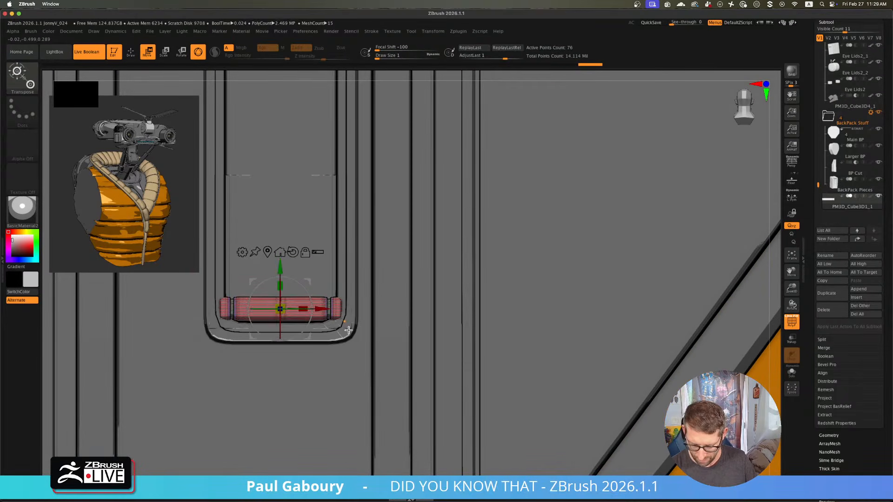
{"action": "right_click_drag", "start_coordinate": [382, 376], "coordinate": [342, 357]}
{"action": "left_click_drag", "start_coordinate": [262, 313], "coordinate": [254, 308]}
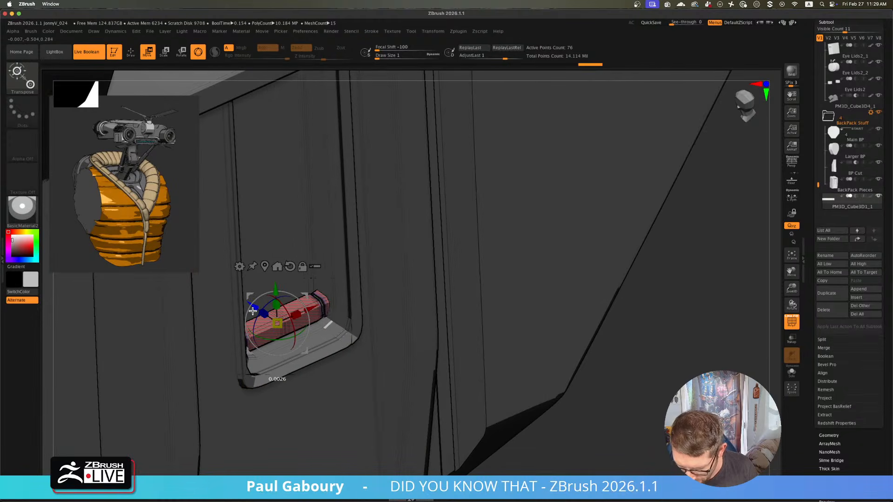
- Isolate the bar, mask everything except its two end grooves, and place the gizmo at one groove
{"action": "right_click_drag", "start_coordinate": [365, 378], "coordinate": [324, 375]}
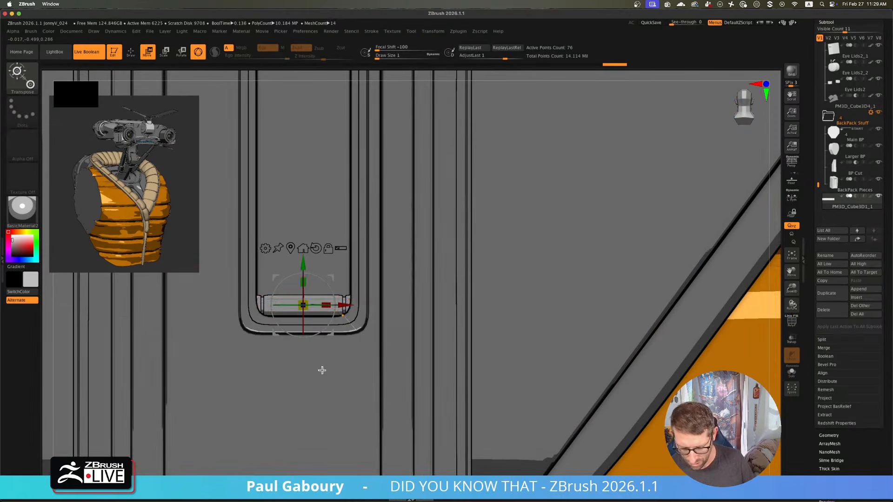
{"action": "left_click", "coordinate": [793, 375]}
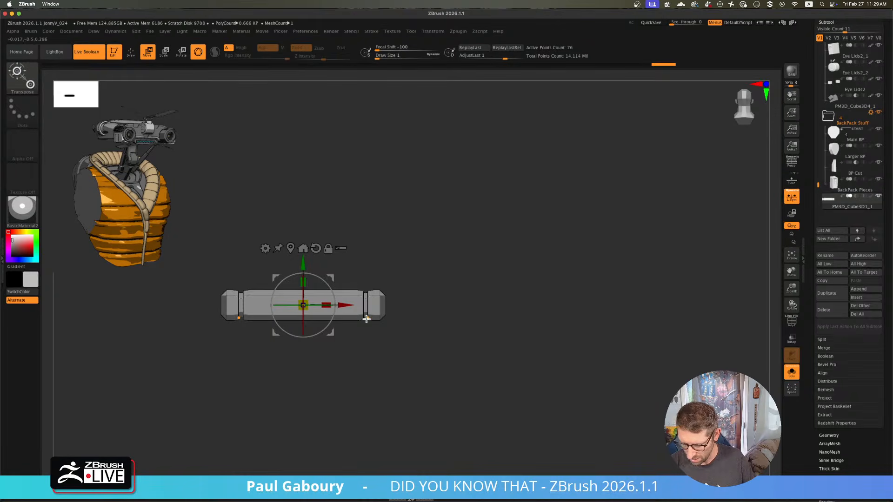
{"action": "left_click_drag", "start_coordinate": [351, 250], "coordinate": [372, 351], "text": "ctrl"}
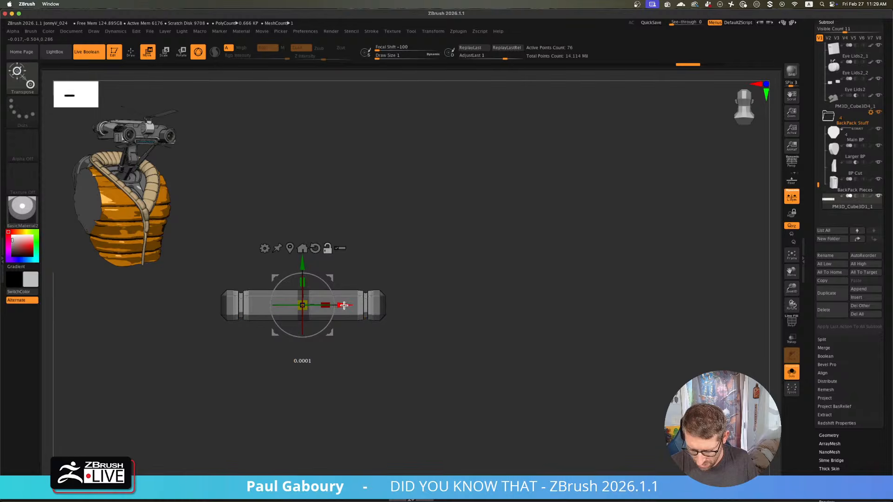
{"action": "left_click_drag", "start_coordinate": [348, 305], "coordinate": [406, 305]}
{"action": "mouse_move", "coordinate": [415, 325]}
{"action": "right_mouse_down", "text": "ctrl"}
{"action": "mouse_move", "coordinate": [421, 343]}
{"action": "mouse_move", "coordinate": [405, 339]}
{"action": "right_mouse_up", "text": "ctrl"}
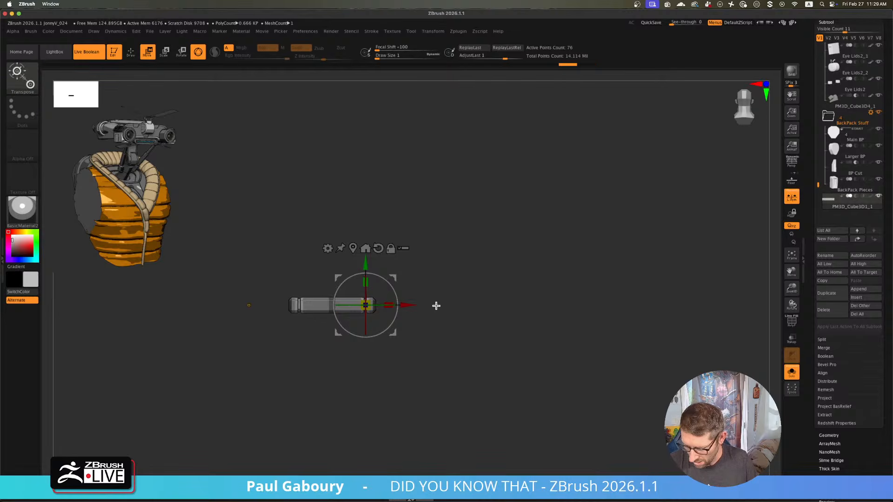
{"action": "right_click_drag", "start_coordinate": [433, 311], "coordinate": [434, 322], "text": "ctrl"}
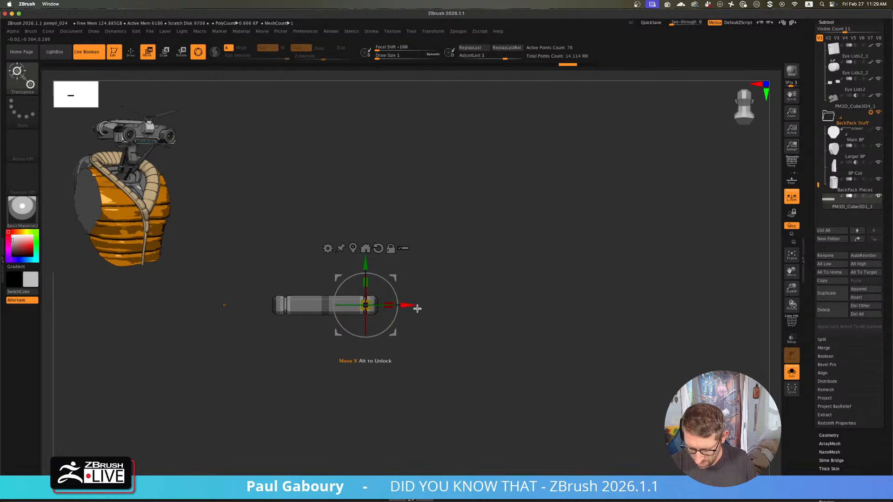
{"action": "right_click_drag", "start_coordinate": [433, 288], "coordinate": [429, 328], "text": "ctrl"}
- Shift the unmasked end grooves symmetrically inward along X and show the other subtools again to fine-tune their spacing against the recess
{"action": "left_click_drag", "start_coordinate": [410, 306], "coordinate": [496, 307]}
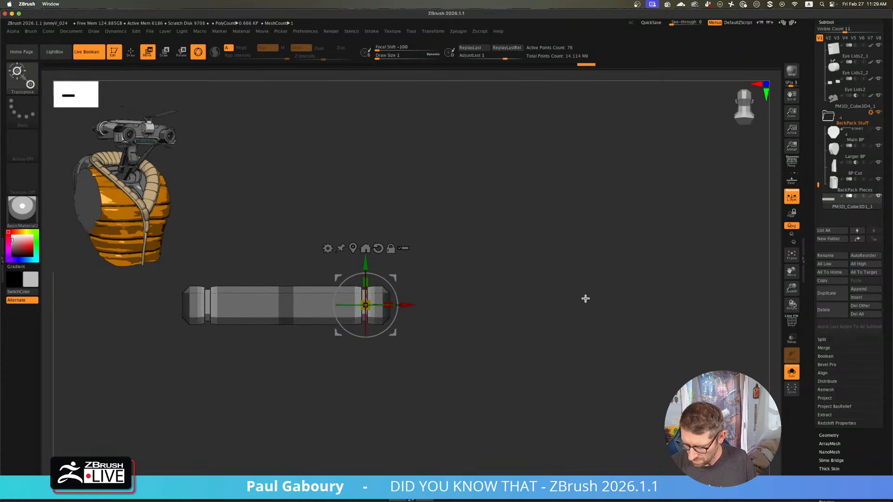
{"action": "left_click_drag", "start_coordinate": [407, 306], "coordinate": [393, 309]}
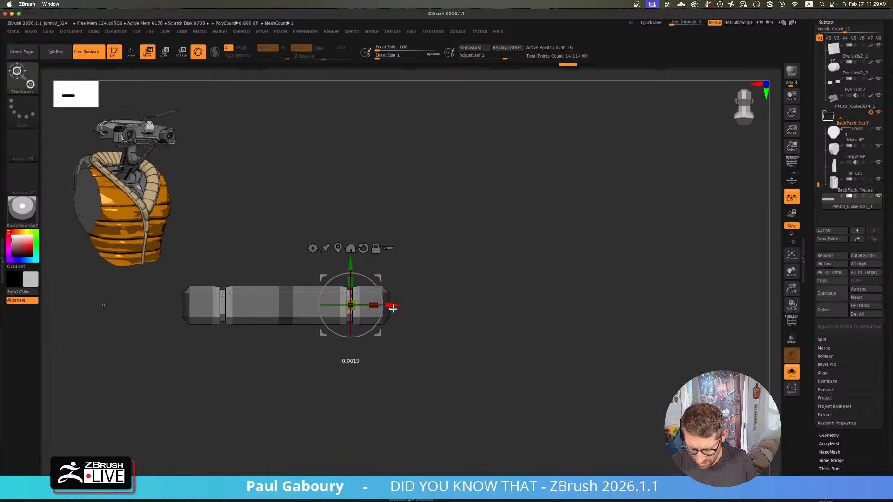
{"action": "left_click", "coordinate": [792, 375]}
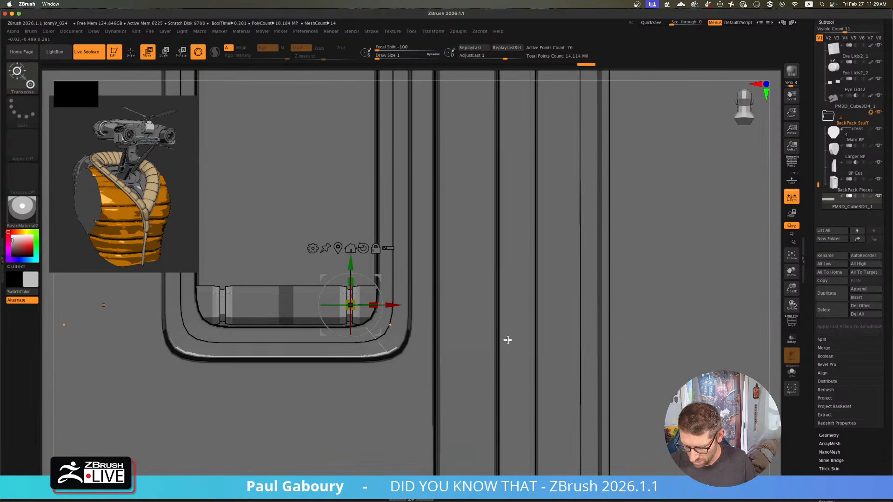
{"action": "left_click_drag", "start_coordinate": [395, 305], "coordinate": [404, 304]}
{"action": "key", "text": "q"}
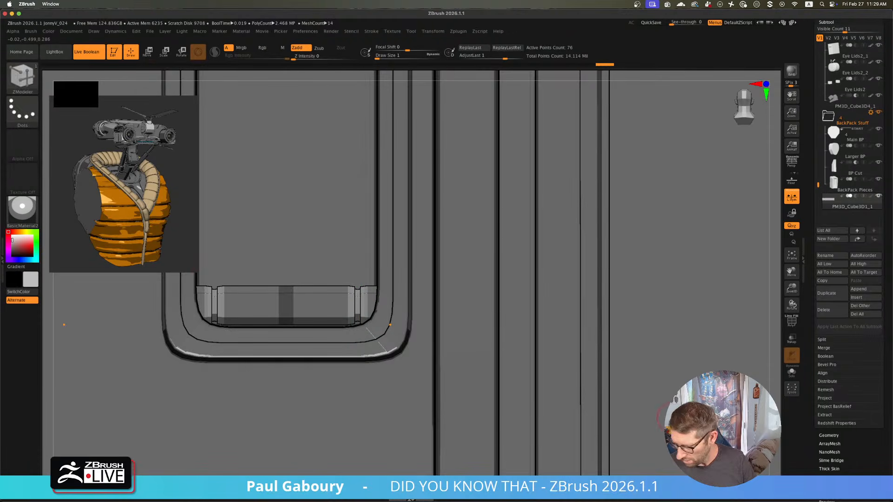
- Set the Dynamic Subdiv bevel Coverage of the bar to 0.0014
{"action": "key", "text": "f"}
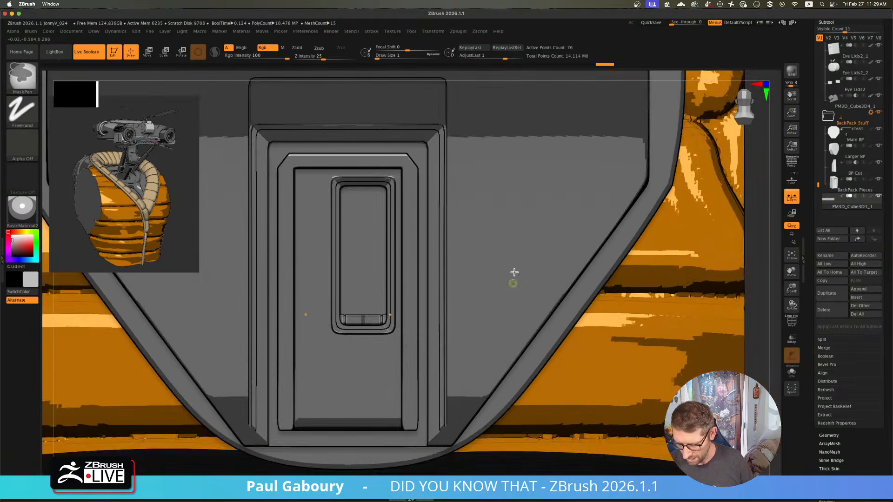
{"action": "left_click", "coordinate": [832, 437]}
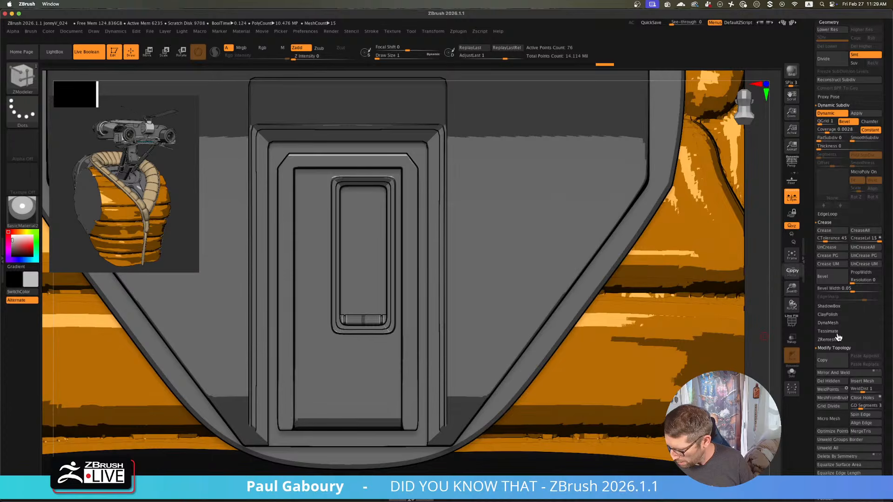
{"action": "left_click", "coordinate": [827, 132]}
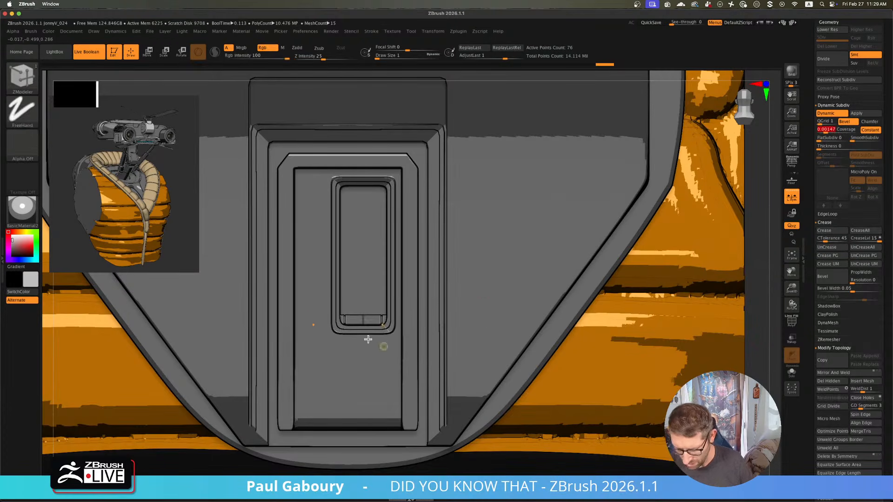
{"action": "mouse_move", "coordinate": [369, 338]}
{"action": "right_mouse_down", "text": "ctrl"}
{"action": "mouse_move", "coordinate": [489, 414]}
{"action": "mouse_move", "coordinate": [237, 311]}
{"action": "right_mouse_up", "text": "ctrl"}
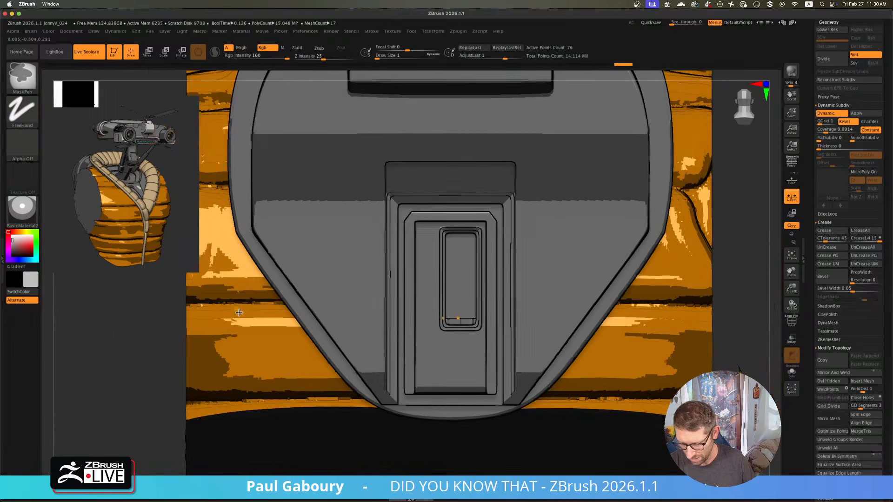
- Raise the bar slightly along Y from the recess's bottom edge
{"action": "mouse_move", "coordinate": [495, 348]}
{"action": "right_mouse_down", "text": "alt"}
{"action": "mouse_move", "coordinate": [463, 353]}
{"action": "mouse_move", "coordinate": [515, 406]}
{"action": "right_mouse_up", "text": "alt"}
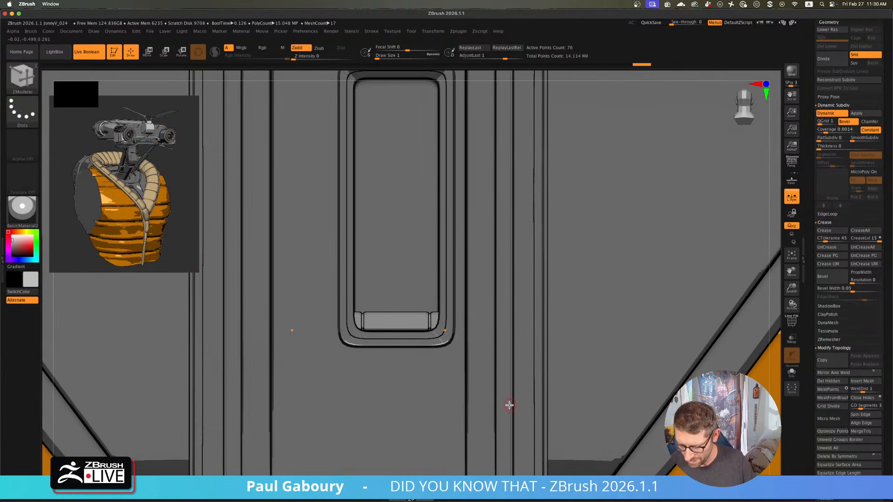
{"action": "key", "text": "w"}
{"action": "left_click_drag", "start_coordinate": [430, 278], "coordinate": [430, 275]}
{"action": "key", "text": "q"}
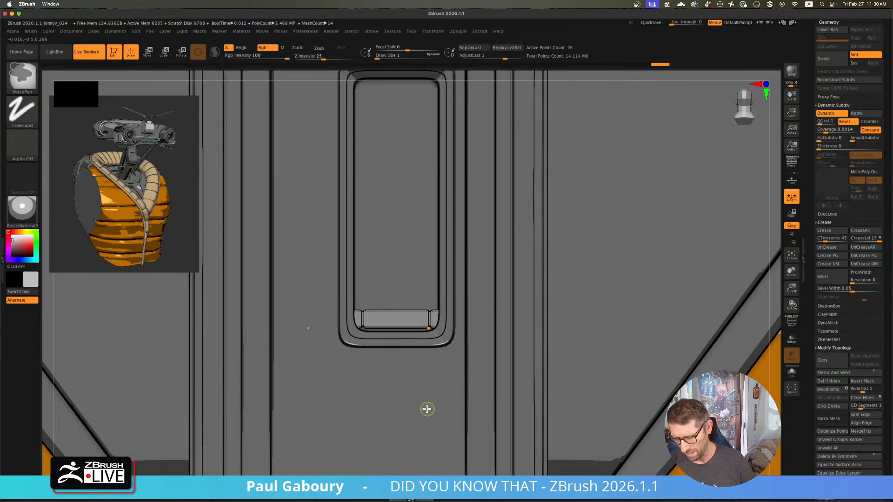
- Turn on Array Mesh for the bar with Transpose, Lock Pos and Lock Size enabled, and set Repeat to 10
{"action": "right_click_drag", "start_coordinate": [424, 407], "coordinate": [319, 383], "text": "ctrl"}
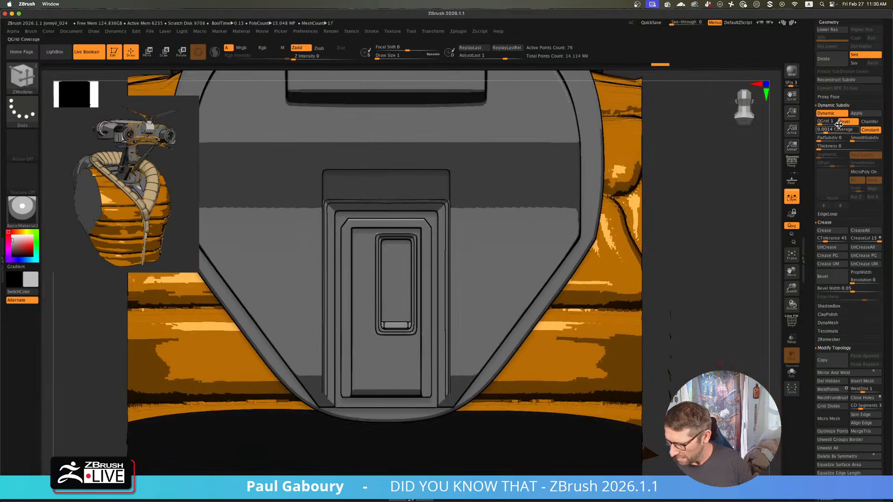
{"action": "scroll", "coordinate": [831, 107], "scroll_direction": "up", "scroll_amount": 3}
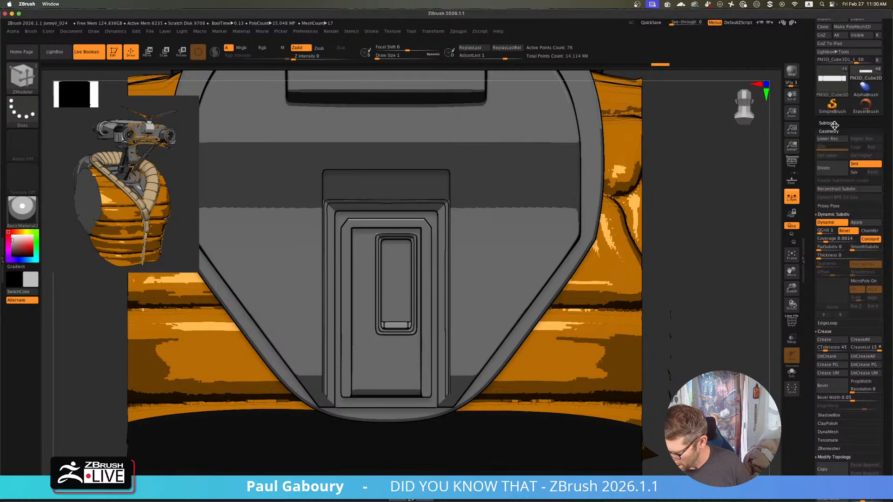
{"action": "left_click", "coordinate": [829, 131]}
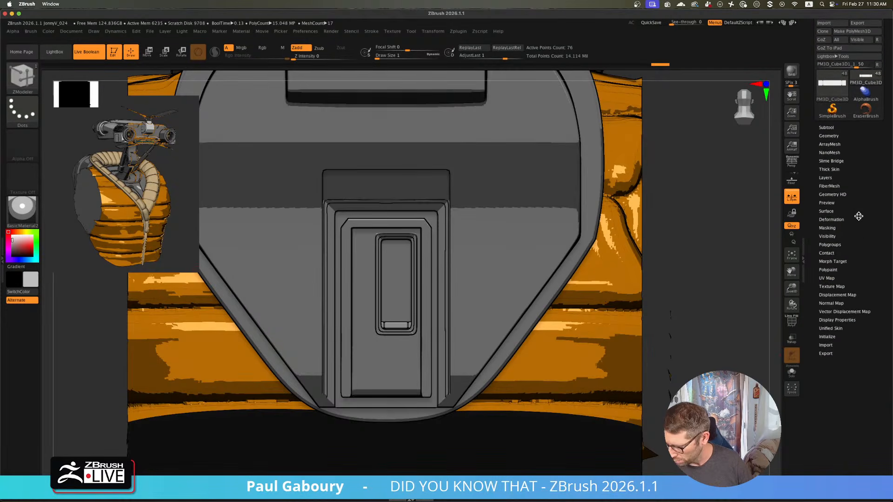
{"action": "left_click", "coordinate": [840, 220]}
{"action": "left_click", "coordinate": [842, 192]}
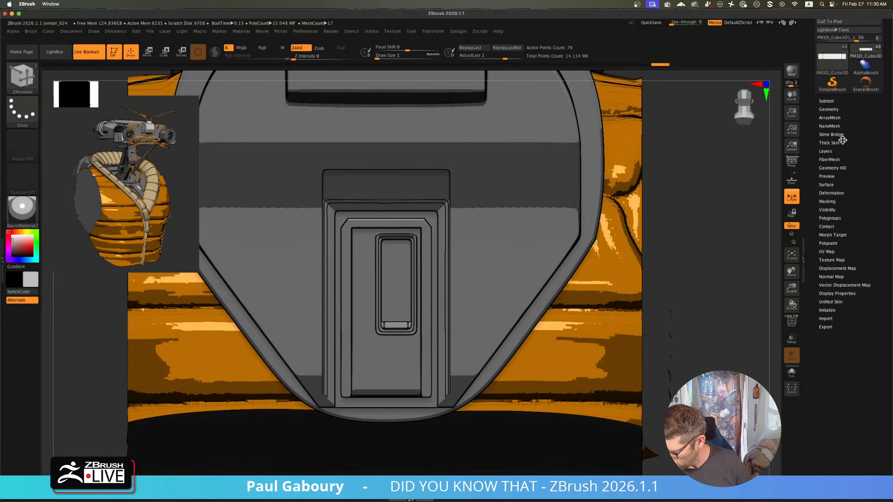
{"action": "left_click", "coordinate": [830, 118]}
{"action": "left_click", "coordinate": [836, 145]}
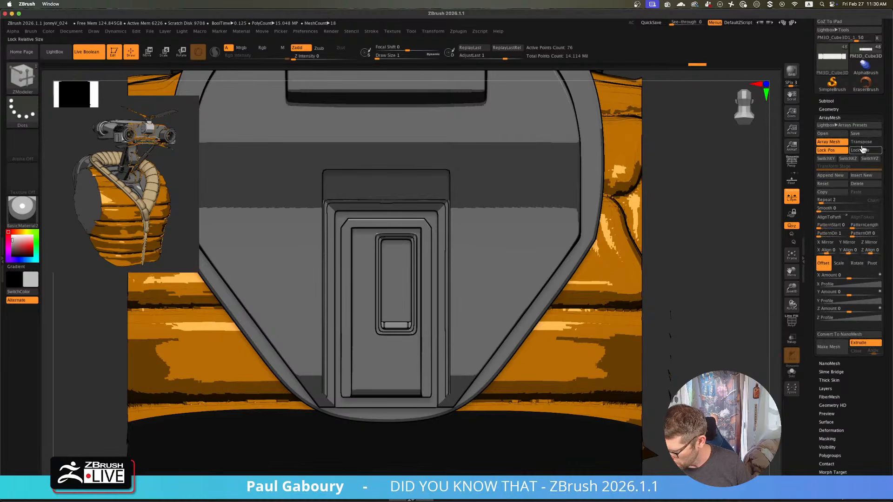
{"action": "left_click", "coordinate": [828, 201]}
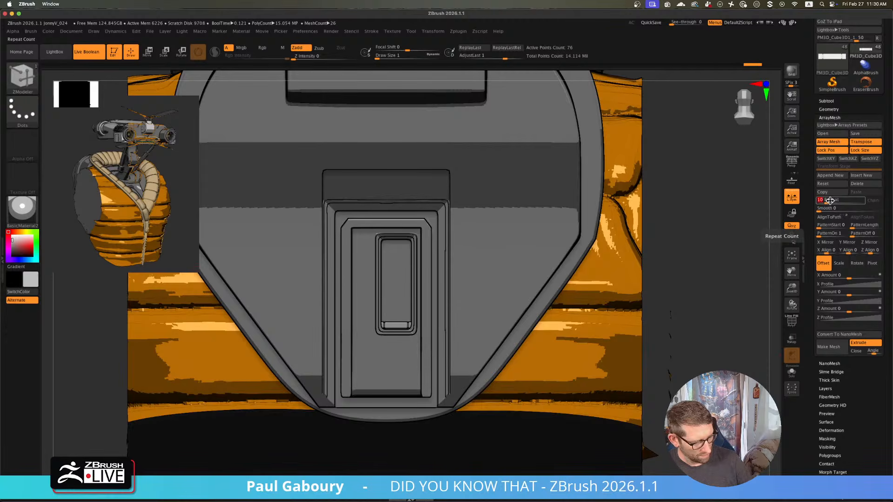
{"action": "key", "text": "Return"}
- Spread the array copies of the bar up the recess with the transpose line, to a Y Amount of about -13.54
{"action": "key", "text": "w"}
{"action": "key", "text": "y"}
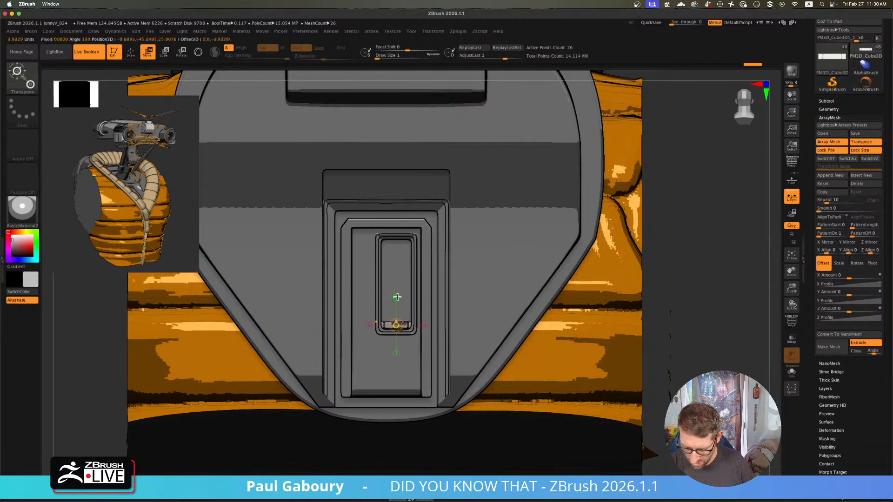
{"action": "left_click", "coordinate": [396, 298]}
{"action": "left_click_drag", "start_coordinate": [396, 298], "coordinate": [394, 208]}
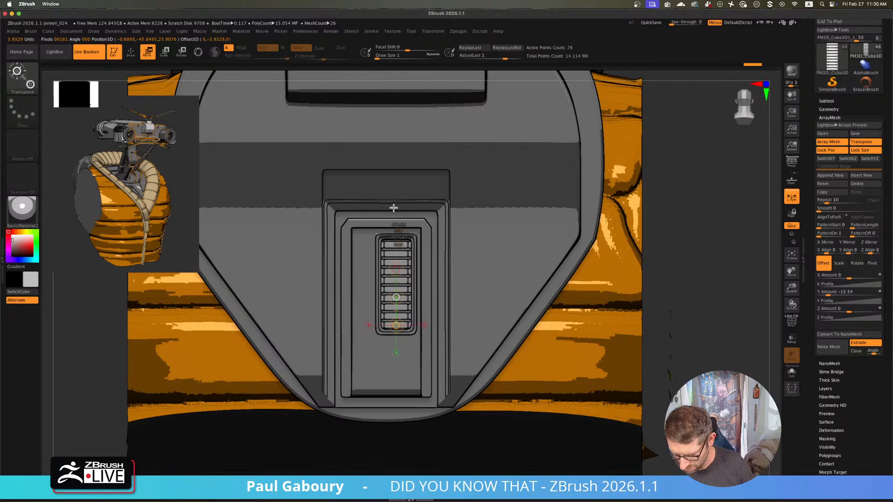
- Leave move mode, isolate the slat array from the rest of the model and display its polyframe
{"action": "key", "text": "q"}
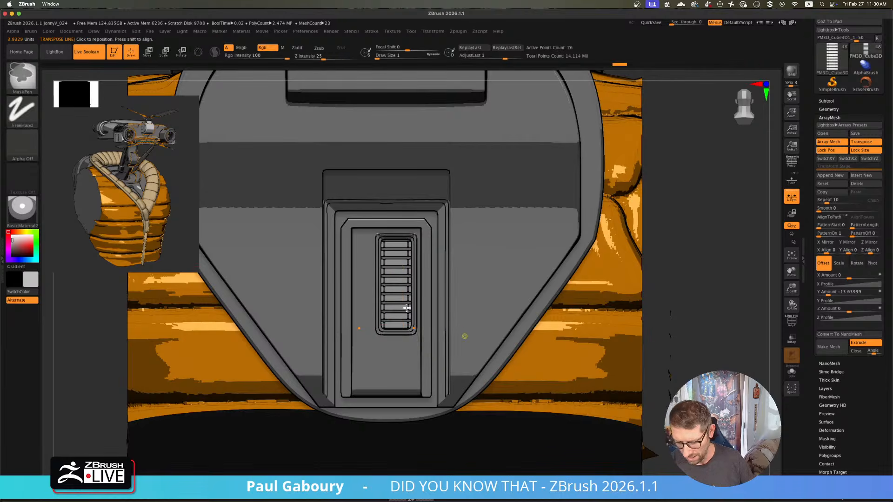
{"action": "right_click_drag", "start_coordinate": [465, 334], "coordinate": [446, 309], "text": "ctrl"}
{"action": "left_click_drag", "start_coordinate": [542, 334], "coordinate": [540, 332]}
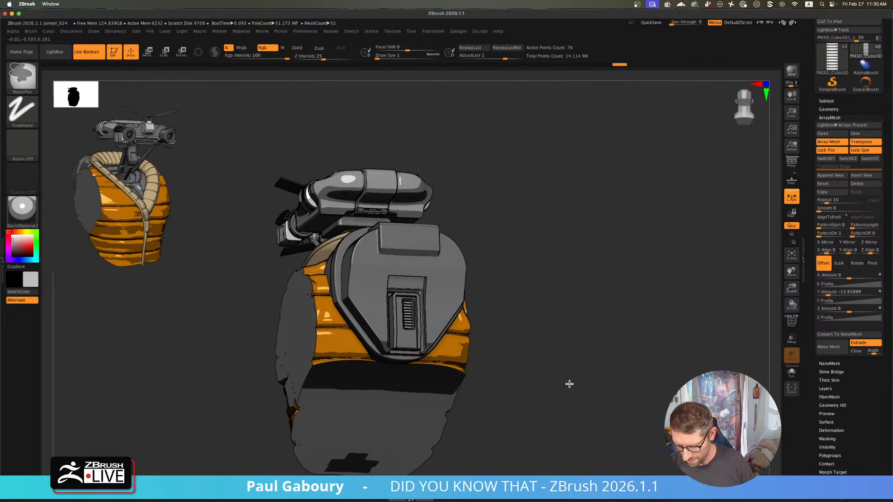
{"action": "right_click_drag", "start_coordinate": [569, 384], "coordinate": [568, 381], "text": "ctrl"}
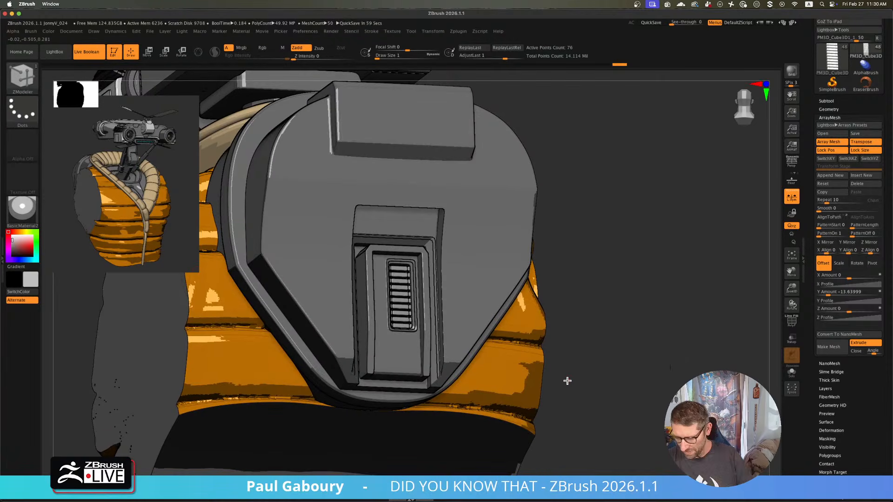
{"action": "left_click", "coordinate": [791, 373]}
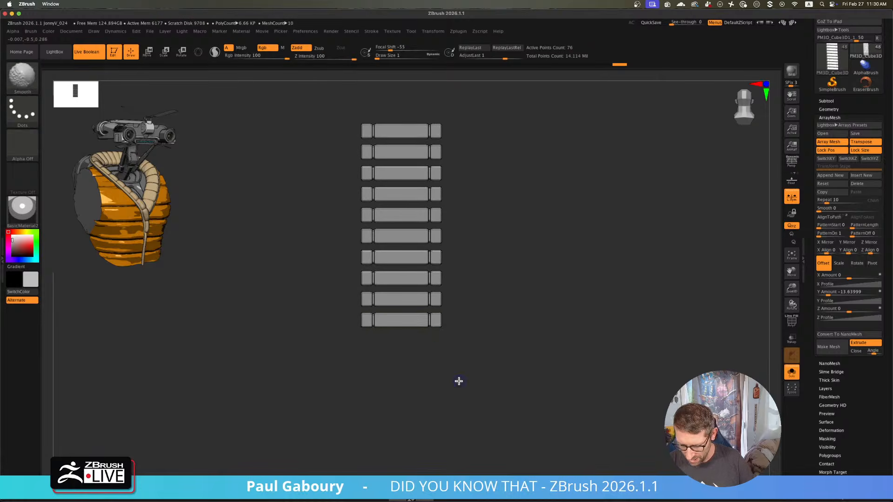
{"action": "key", "text": "shift+f"}
{"action": "right_click_drag", "start_coordinate": [434, 351], "coordinate": [485, 405], "text": "ctrl"}
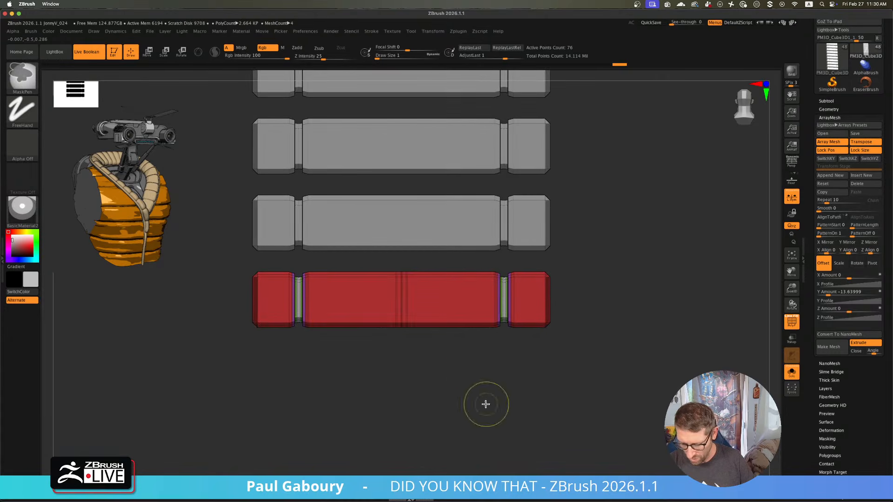
{"action": "left_click", "coordinate": [459, 320]}
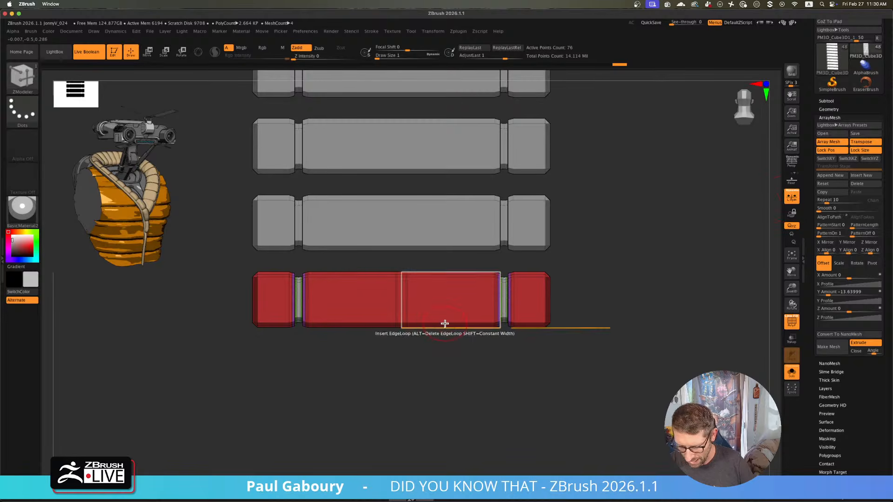
{"action": "mouse_move", "coordinate": [445, 323]}
{"action": "right_mouse_down", "text": "ctrl"}
{"action": "mouse_move", "coordinate": [369, 301]}
{"action": "mouse_move", "coordinate": [407, 307]}
{"action": "mouse_move", "coordinate": [432, 343]}
{"action": "mouse_move", "coordinate": [425, 323]}
{"action": "right_mouse_up", "text": "ctrl"}
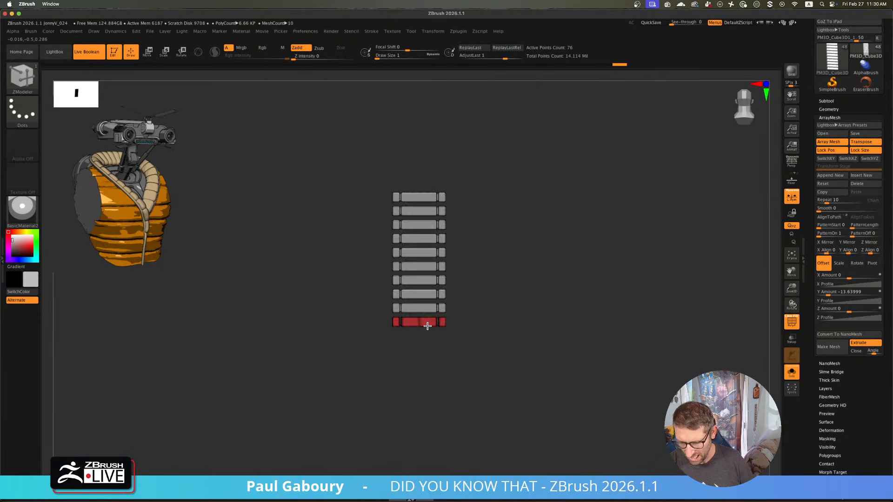
{"action": "left_click", "coordinate": [451, 32]}
{"action": "mouse_move", "coordinate": [414, 365]}
{"action": "right_mouse_down", "text": "ctrl"}
{"action": "mouse_move", "coordinate": [478, 391]}
{"action": "mouse_move", "coordinate": [442, 355]}
{"action": "mouse_move", "coordinate": [503, 368]}
{"action": "right_mouse_up", "text": "ctrl"}
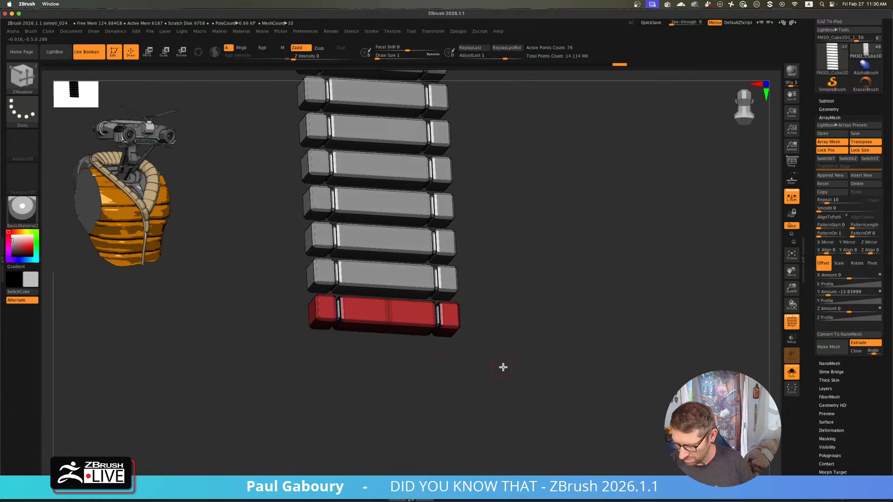
{"action": "left_click", "coordinate": [791, 377]}
{"action": "left_click", "coordinate": [792, 376]}
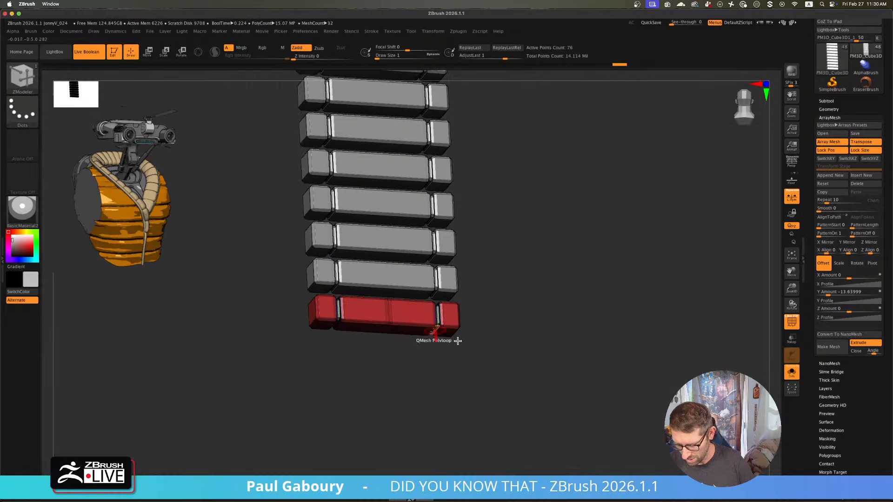
{"action": "mouse_move", "coordinate": [457, 339]}
{"action": "right_mouse_down", "text": "shift"}
{"action": "mouse_move", "coordinate": [399, 330]}
{"action": "mouse_move", "coordinate": [442, 333]}
{"action": "right_mouse_up", "text": "shift"}
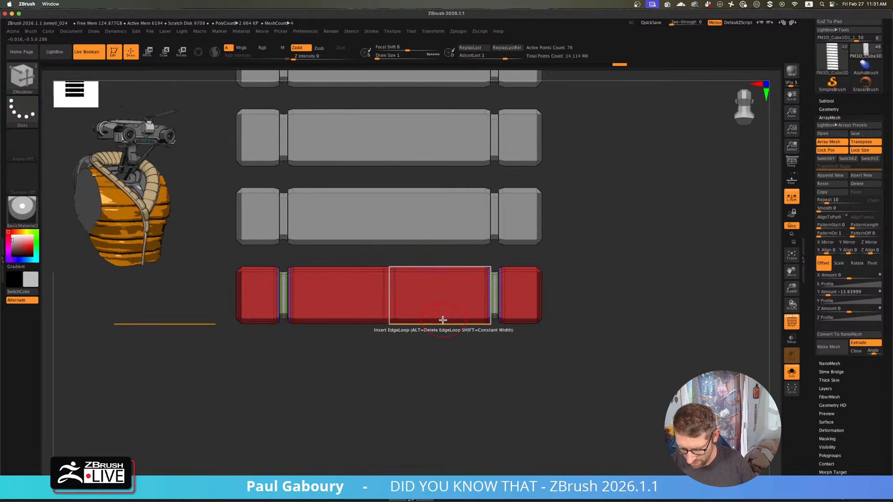
{"action": "key", "text": "shift+f"}
{"action": "key", "text": "shift+f"}
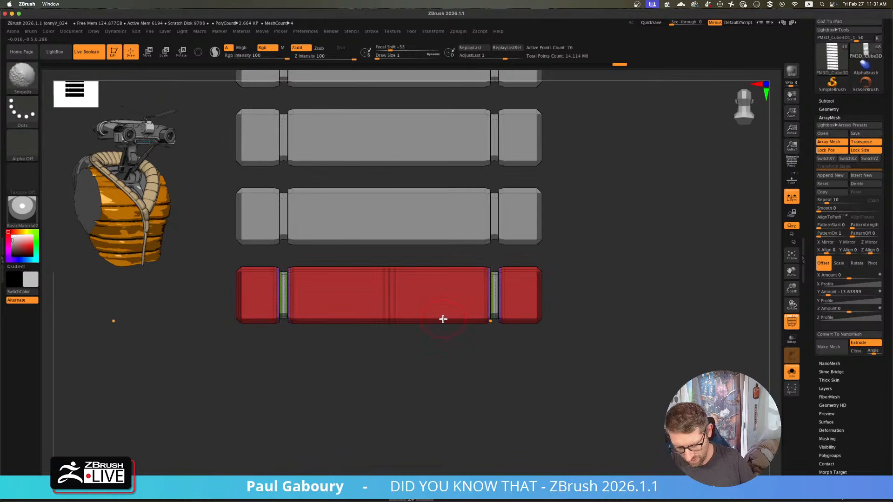
- Insert edge loops through the middle section of the lowest slat and delete the vertical one in its right half
{"action": "key", "text": "space"}
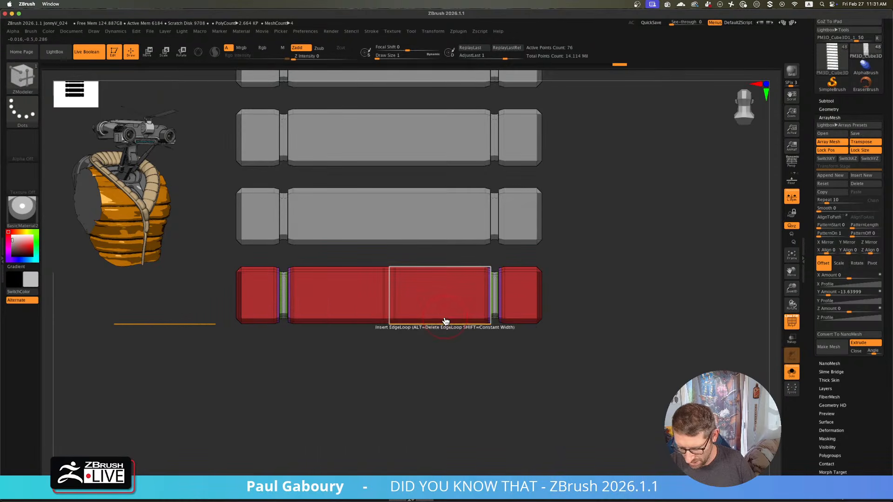
{"action": "left_click", "coordinate": [444, 318]}
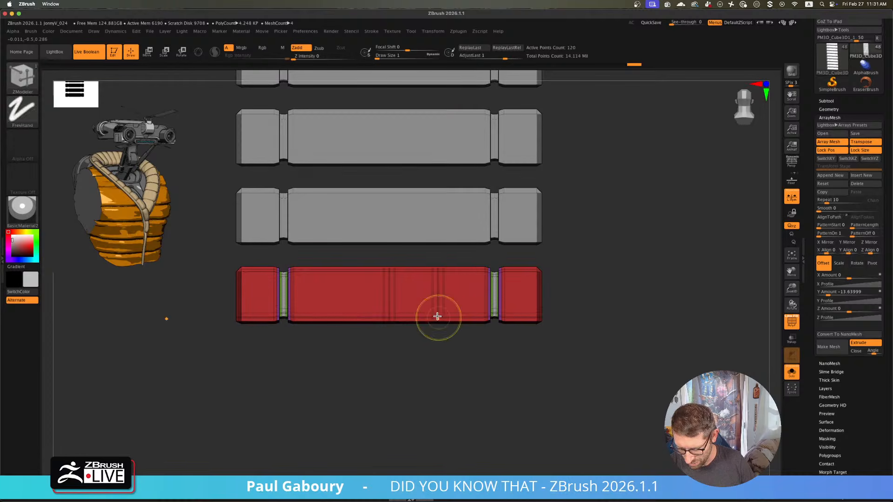
{"action": "left_click", "coordinate": [438, 302], "text": "alt"}
- Try editing the lowest slat's loops with Mirror And Weld and local symmetry, and undo the faulty edits
{"action": "left_click", "coordinate": [348, 318]}
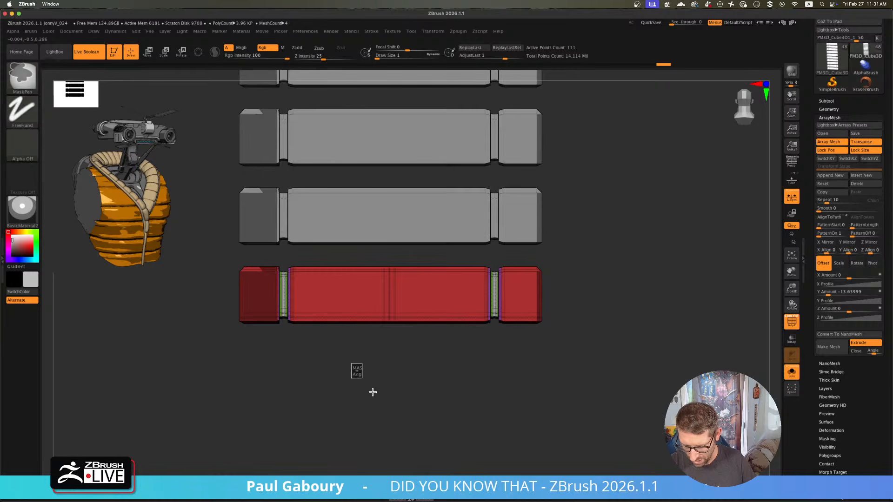
{"action": "key", "text": "ctrl"}
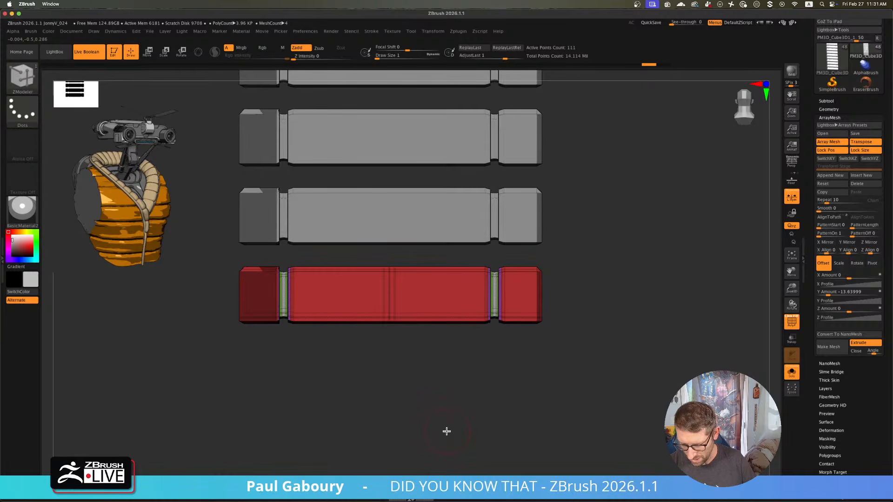
{"action": "left_click", "coordinate": [831, 110]}
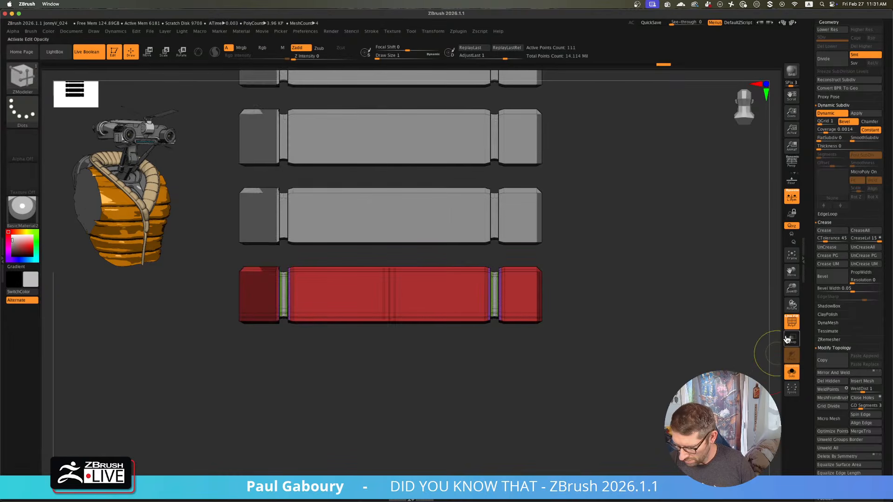
{"action": "left_click", "coordinate": [849, 377]}
{"action": "key", "text": "f"}
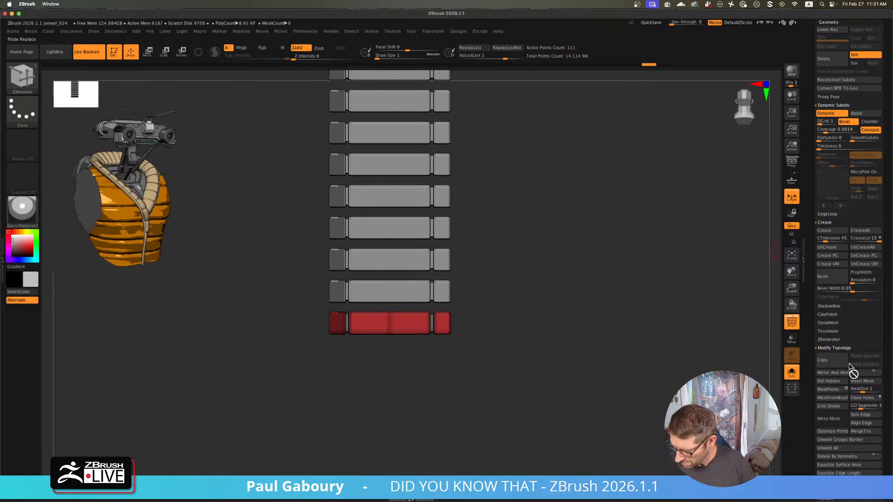
{"action": "key", "text": "ctrl+z"}
{"action": "key", "text": "ctrl+z"}
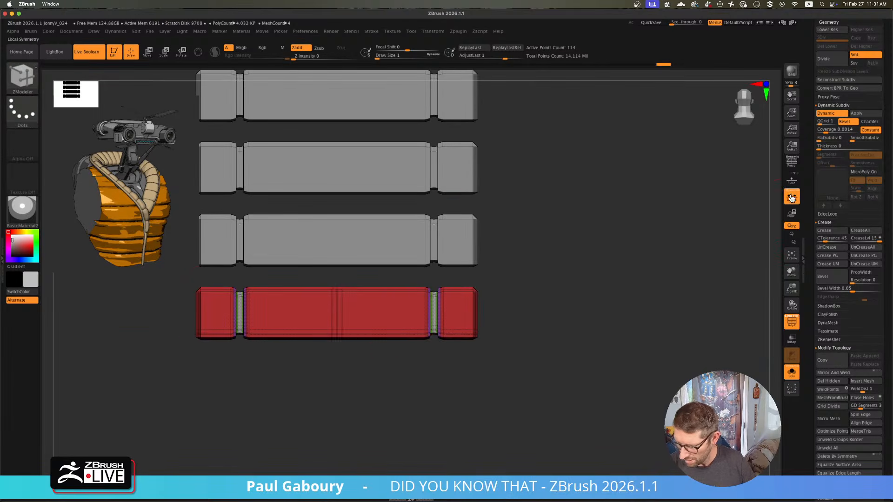
{"action": "left_click", "coordinate": [383, 331]}
{"action": "key", "text": "ctrl+z"}
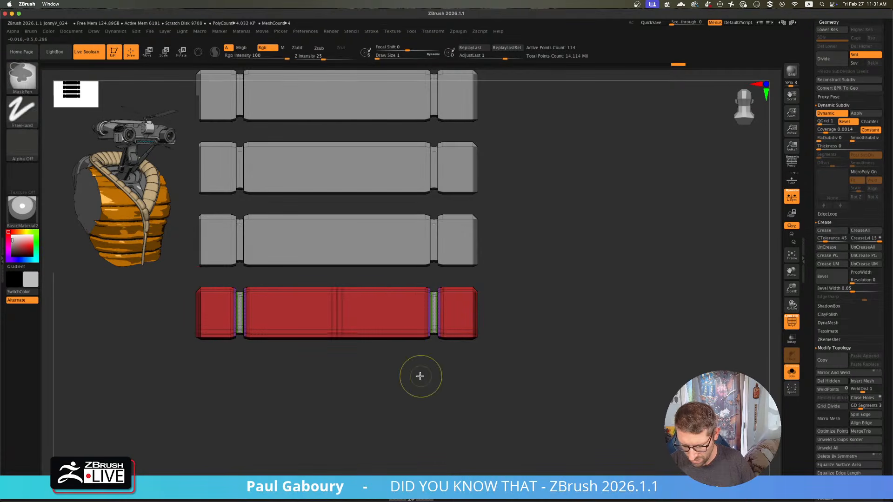
- Insert a vertical edge loop in the left half of the lowest slat's middle section and a horizontal loop along its length
{"action": "scroll", "coordinate": [345, 382], "scroll_direction": "down", "scroll_amount": 5}
{"action": "left_click_drag", "start_coordinate": [308, 373], "coordinate": [495, 347]}
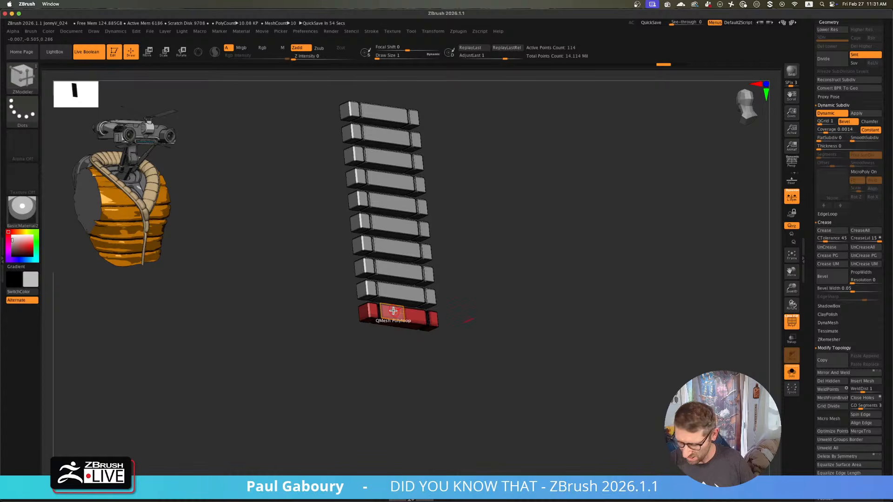
{"action": "left_click_drag", "start_coordinate": [475, 328], "coordinate": [388, 332], "text": "shift"}
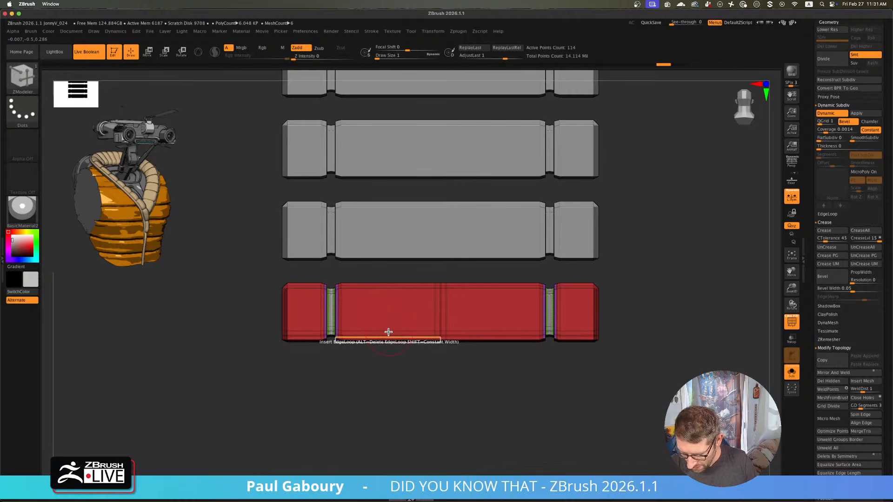
{"action": "left_click", "coordinate": [388, 333]}
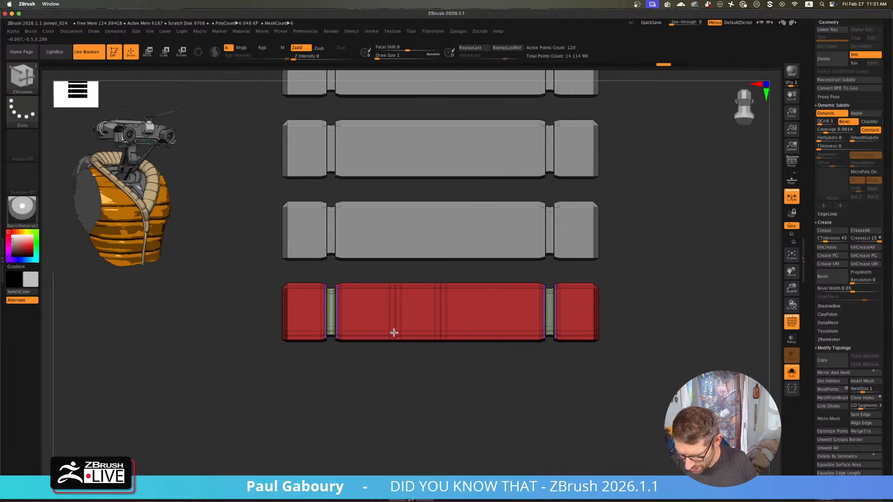
{"action": "left_click_drag", "start_coordinate": [445, 314], "coordinate": [443, 305]}
- Mirror and weld the lowest slat with local symmetry to get matching vertical loops in both halves
{"action": "left_click", "coordinate": [846, 375]}
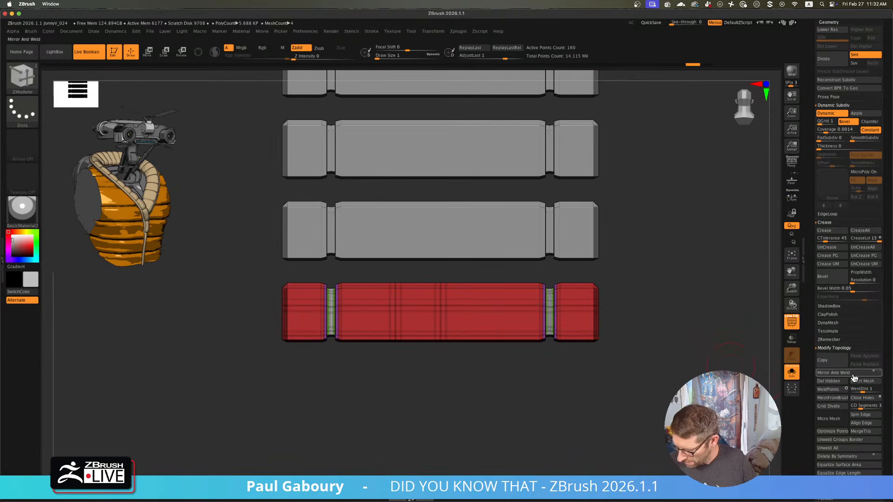
{"action": "left_click", "coordinate": [854, 376]}
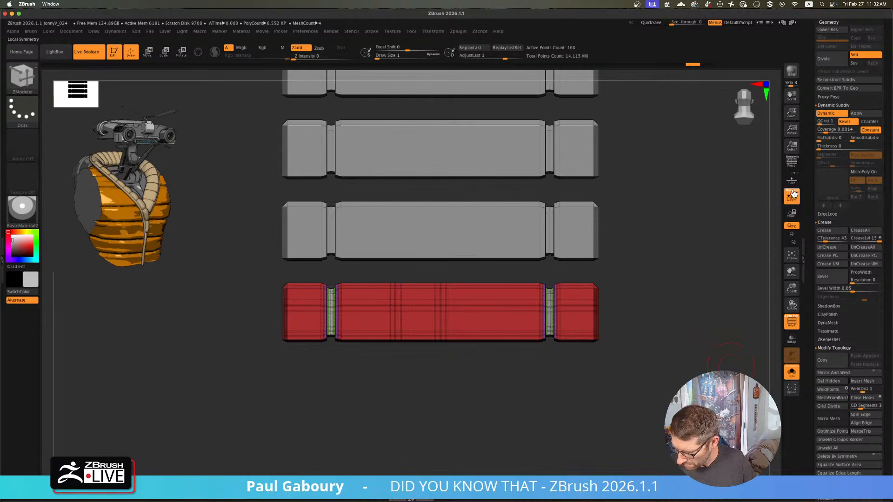
{"action": "left_click", "coordinate": [825, 372]}
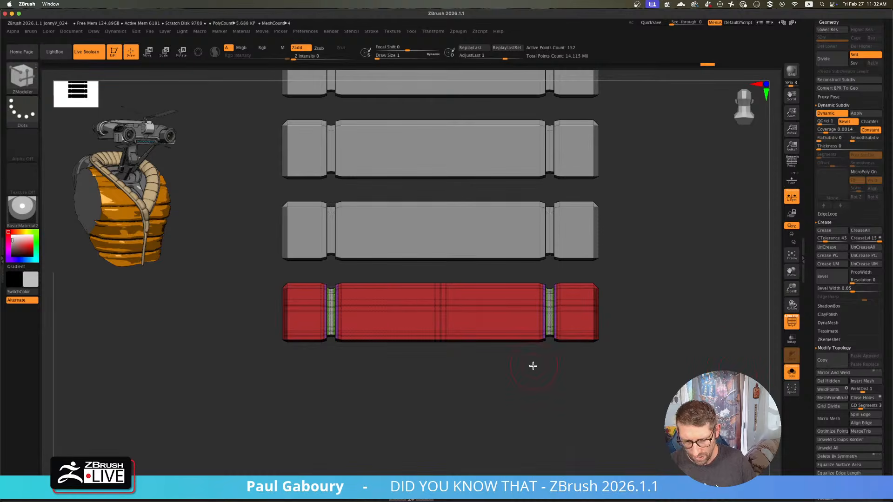
{"action": "mouse_move", "coordinate": [533, 366]}
{"action": "right_mouse_down", "text": "alt"}
{"action": "mouse_move", "coordinate": [516, 385]}
{"action": "mouse_move", "coordinate": [481, 385]}
{"action": "right_mouse_up", "text": "alt"}
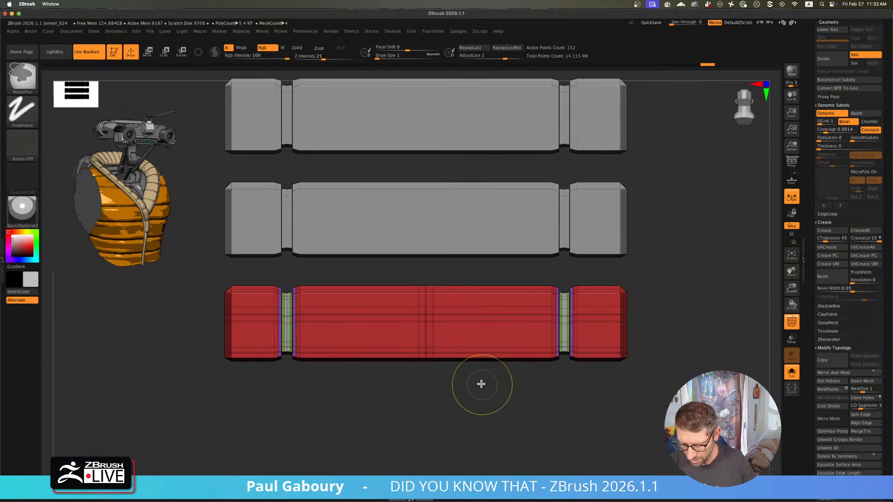
{"action": "left_click", "coordinate": [834, 374]}
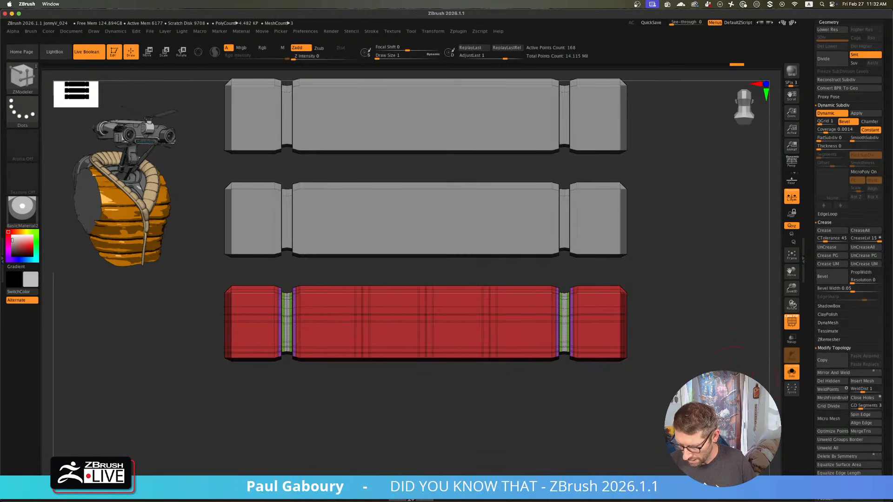
- Set the polygon QMesh target to A Single Poly and push in the slat's two central upper sections to cut a notch
{"action": "right_click_drag", "start_coordinate": [459, 300], "coordinate": [476, 332]}
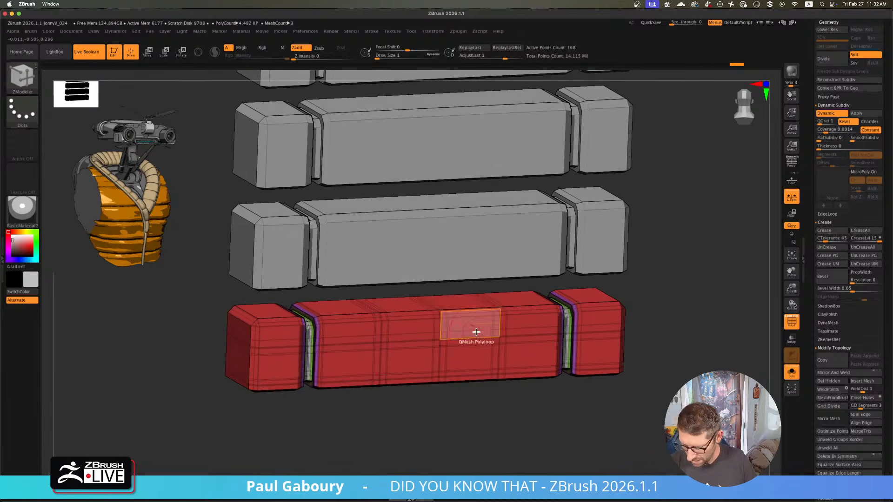
{"action": "left_click_drag", "start_coordinate": [477, 332], "coordinate": [459, 308]}
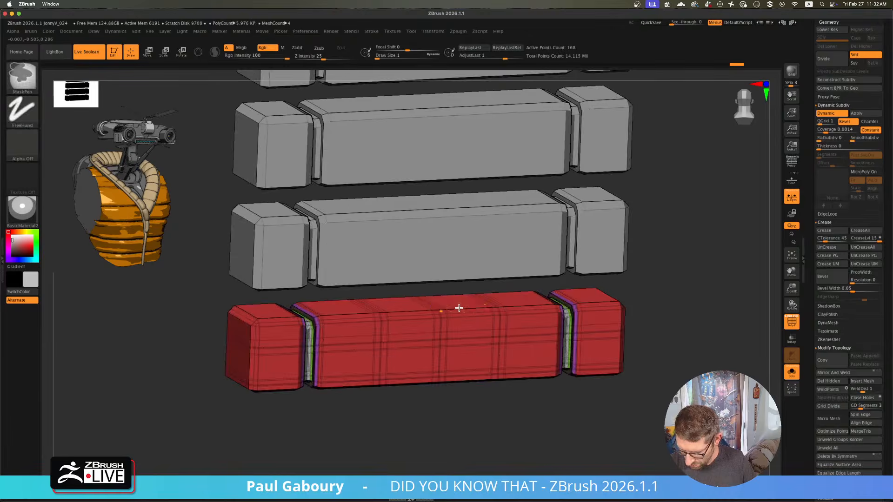
{"action": "key", "text": "space"}
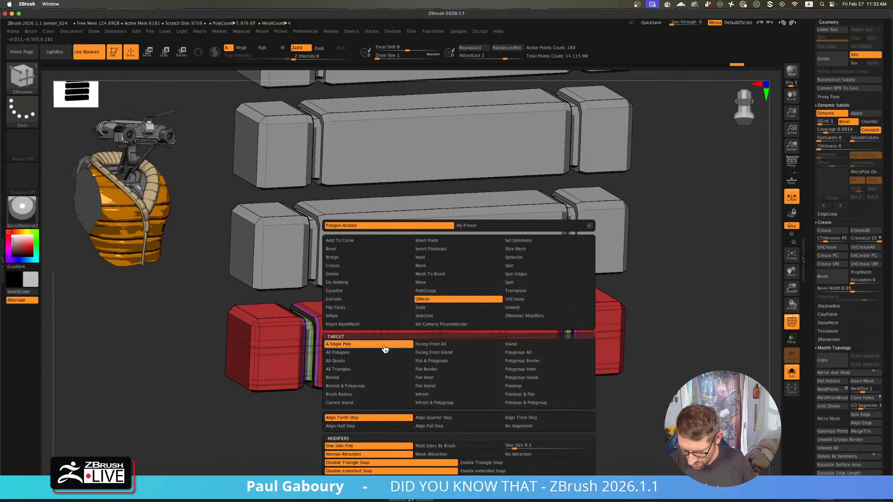
{"action": "left_click", "coordinate": [384, 349]}
{"action": "left_click_drag", "start_coordinate": [461, 308], "coordinate": [459, 319]}
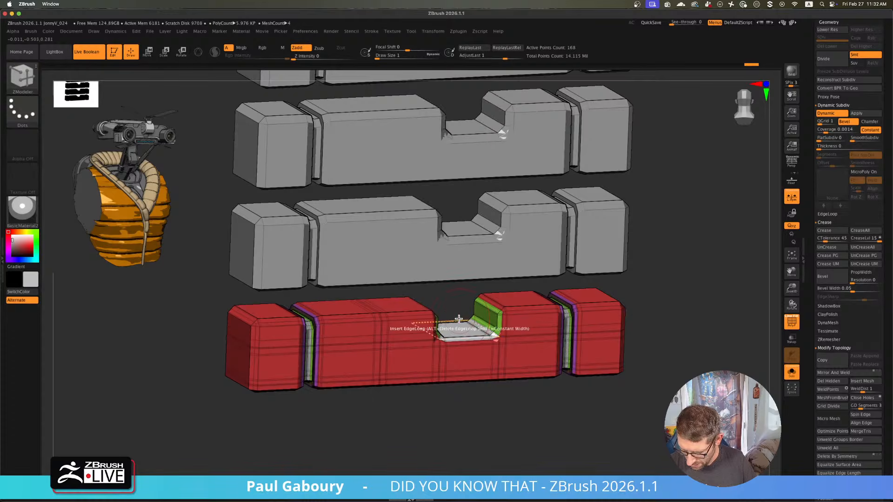
{"action": "left_click_drag", "start_coordinate": [398, 305], "coordinate": [433, 324]}
- Hide the polyframe and show the full model to check the notched slats in the vent opening
{"action": "right_click_drag", "start_coordinate": [526, 416], "coordinate": [441, 381], "text": "ctrl"}
{"action": "mouse_move", "coordinate": [441, 381]}
{"action": "right_mouse_down", "text": "shift"}
{"action": "mouse_move", "coordinate": [455, 380]}
{"action": "mouse_move", "coordinate": [445, 396]}
{"action": "mouse_move", "coordinate": [437, 386]}
{"action": "right_mouse_up", "text": "shift"}
{"action": "key", "text": "shift+f"}
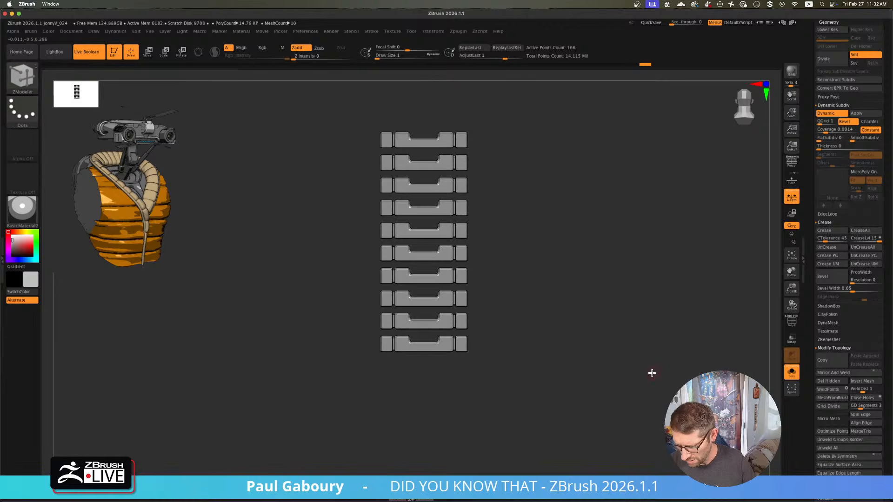
{"action": "left_click", "coordinate": [791, 372]}
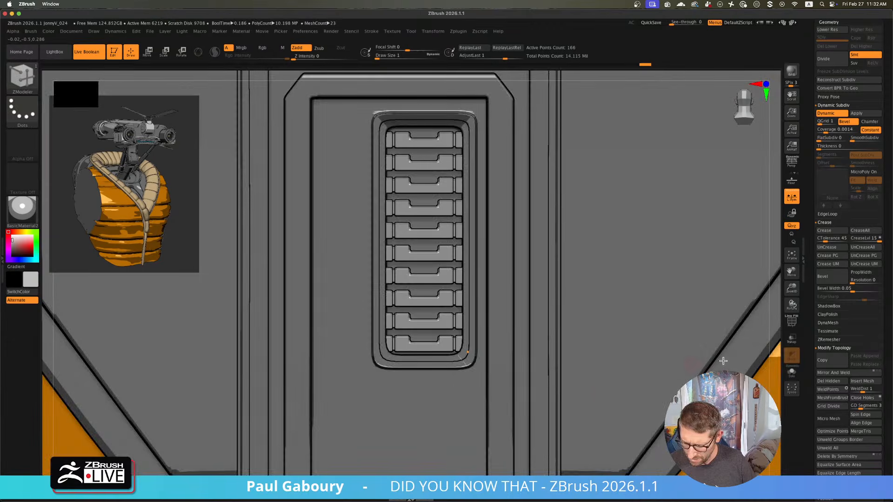
- Isolate the slat array with the polyframe shown and centre the transform gizmo on the lowest slat's notch
{"action": "left_click", "coordinate": [795, 374]}
{"action": "right_click_drag", "start_coordinate": [436, 346], "coordinate": [477, 403], "text": "ctrl"}
{"action": "key", "text": "shift+f"}
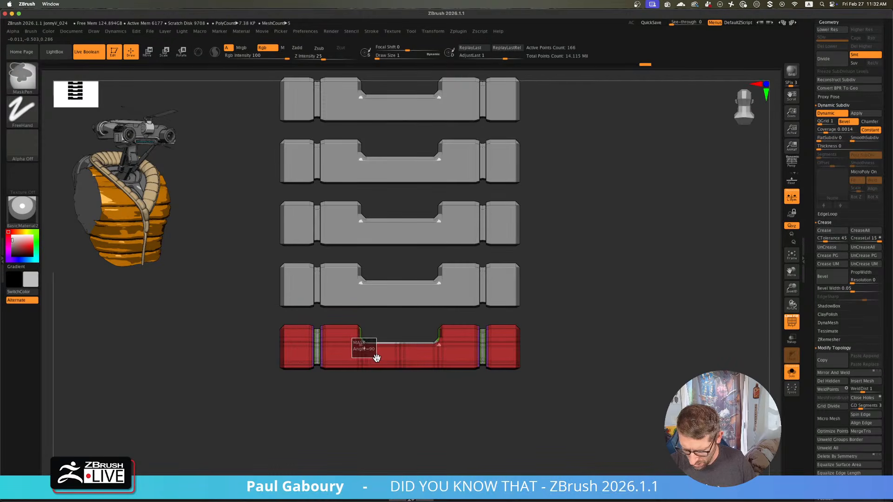
{"action": "left_click_drag", "start_coordinate": [376, 355], "coordinate": [376, 356], "text": "ctrl"}
{"action": "mouse_move", "coordinate": [424, 383]}
{"action": "left_mouse_down", "text": "ctrl"}
{"action": "mouse_move", "coordinate": [442, 369]}
{"action": "mouse_move", "coordinate": [447, 349]}
{"action": "left_mouse_up", "text": "ctrl"}
{"action": "left_click", "coordinate": [451, 403], "text": "ctrl"}
{"action": "key", "text": "w"}
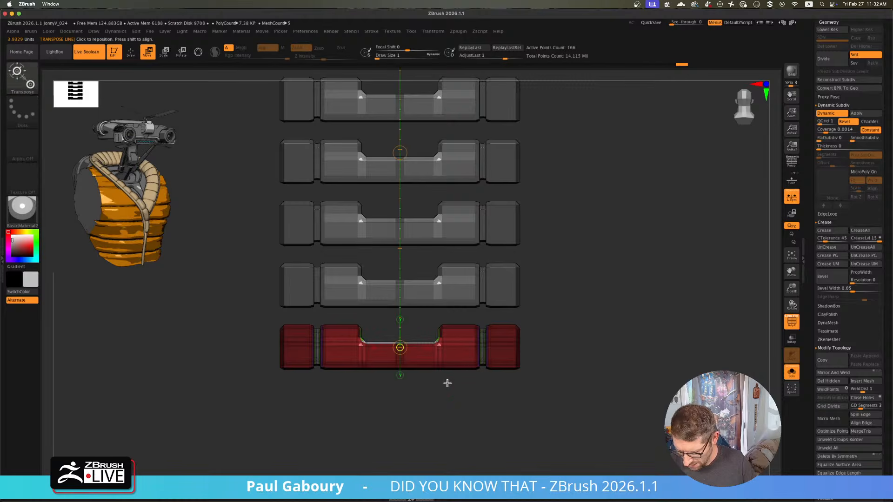
{"action": "key", "text": "y"}
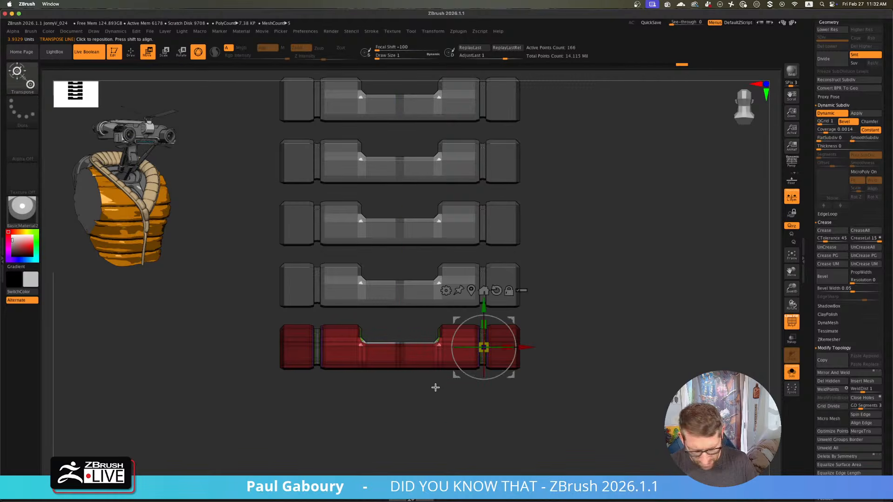
{"action": "left_click", "coordinate": [472, 290]}
{"action": "left_click_drag", "start_coordinate": [425, 343], "coordinate": [418, 344]}
{"action": "scroll", "coordinate": [428, 410], "scroll_direction": "up", "scroll_amount": 3, "text": "ctrl"}
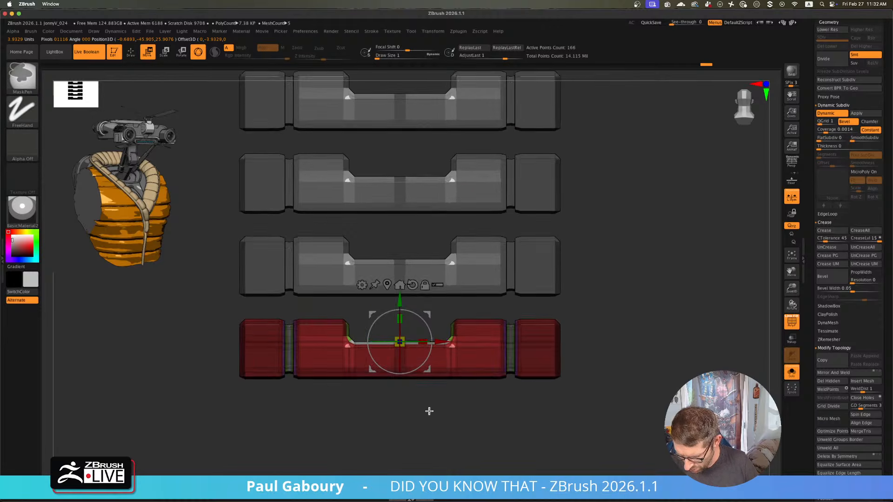
- Mask around the notch's lower corners and scale them inward along X to slope the notch's sides, leaving no mask
{"action": "left_click_drag", "start_coordinate": [414, 443], "coordinate": [462, 401], "text": "ctrl"}
{"action": "left_click_drag", "start_coordinate": [425, 443], "coordinate": [480, 330], "text": "ctrl"}
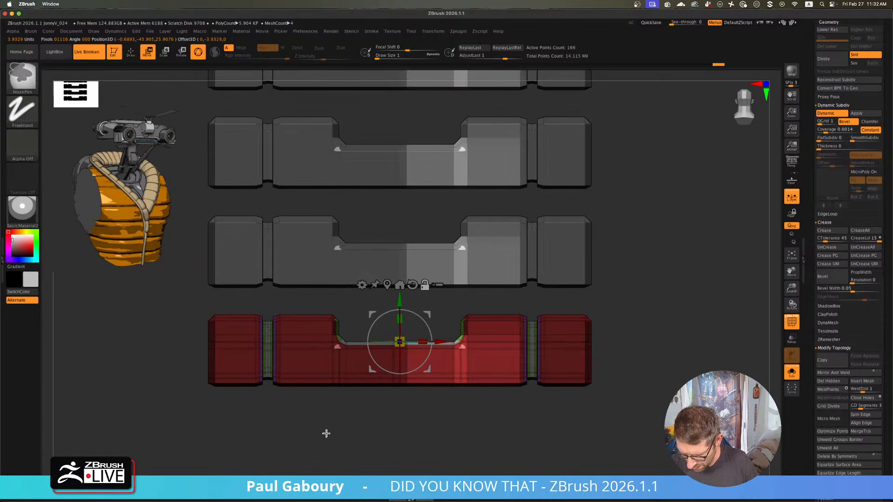
{"action": "left_click_drag", "start_coordinate": [319, 434], "coordinate": [366, 331], "text": "ctrl"}
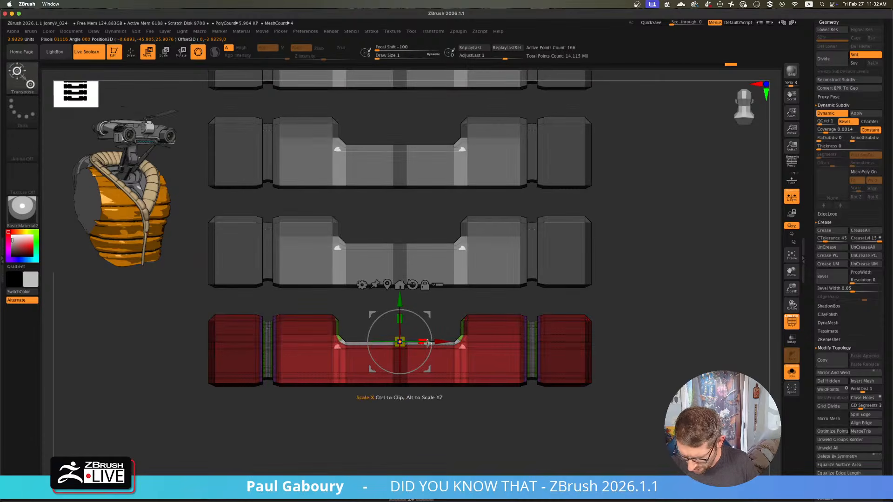
{"action": "left_click_drag", "start_coordinate": [422, 343], "coordinate": [409, 350]}
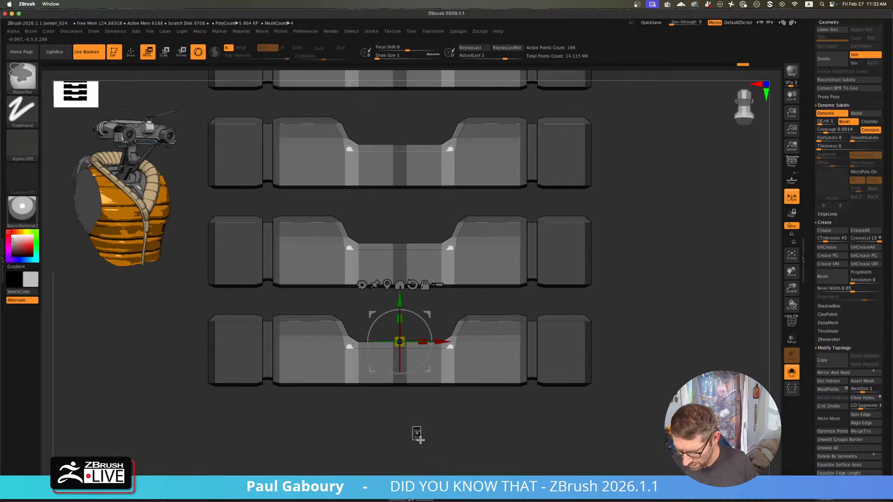
{"action": "left_click_drag", "start_coordinate": [415, 432], "coordinate": [420, 437], "text": "ctrl"}
{"action": "key", "text": "q"}
- Lower the slats' dynamic subdivision coverage to 0.0006 and inspect the bevels on the full backpack
{"action": "mouse_move", "coordinate": [668, 355]}
{"action": "left_mouse_down"}
{"action": "mouse_move", "coordinate": [672, 366]}
{"action": "mouse_move", "coordinate": [677, 353]}
{"action": "left_mouse_up"}
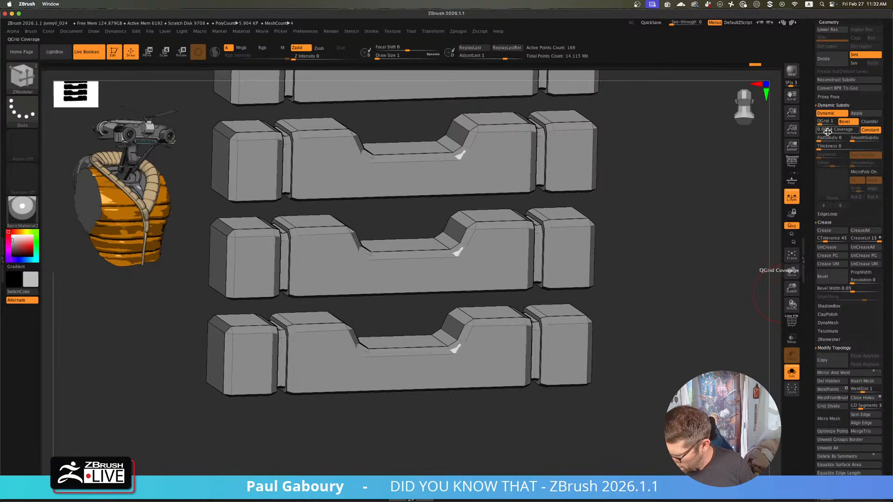
{"action": "left_click_drag", "start_coordinate": [828, 132], "coordinate": [817, 131]}
{"action": "mouse_move", "coordinate": [714, 239]}
{"action": "right_mouse_down", "text": "ctrl"}
{"action": "mouse_move", "coordinate": [626, 351]}
{"action": "mouse_move", "coordinate": [544, 381]}
{"action": "mouse_move", "coordinate": [529, 371]}
{"action": "right_mouse_up", "text": "ctrl"}
{"action": "left_click", "coordinate": [792, 379]}
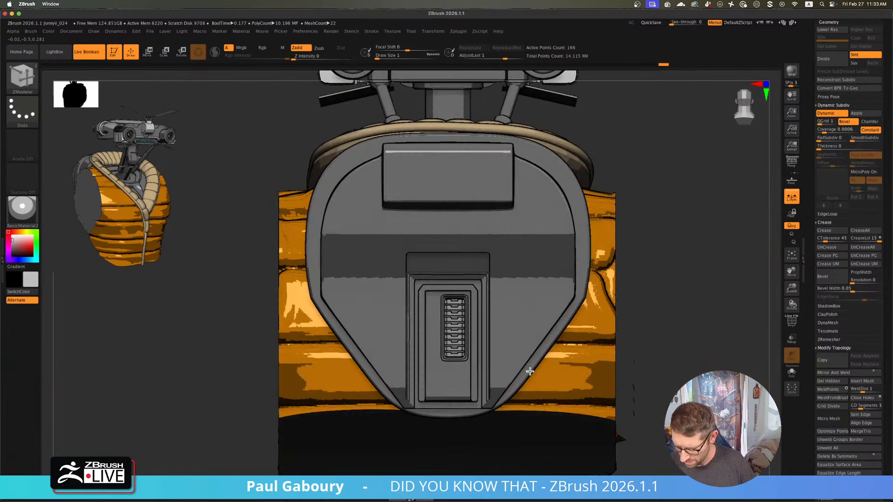
{"action": "key", "text": "w"}
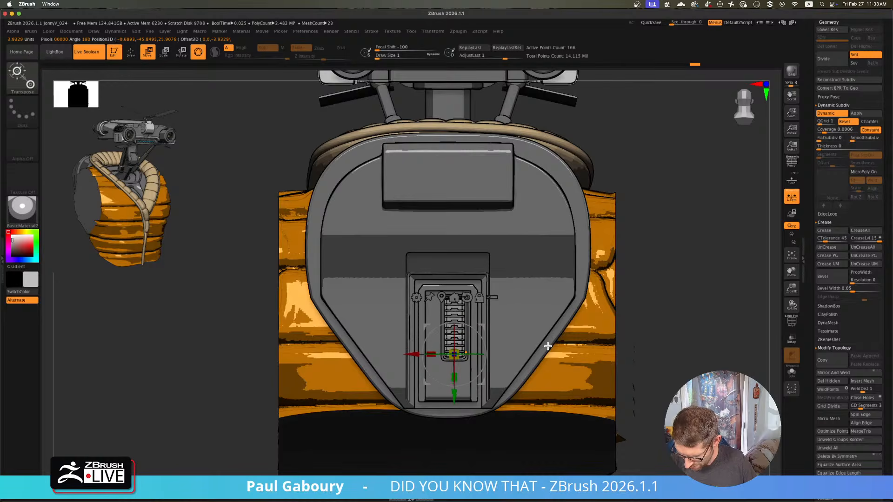
{"action": "key", "text": "q"}
{"action": "right_click_drag", "start_coordinate": [624, 345], "coordinate": [622, 342], "text": "ctrl"}
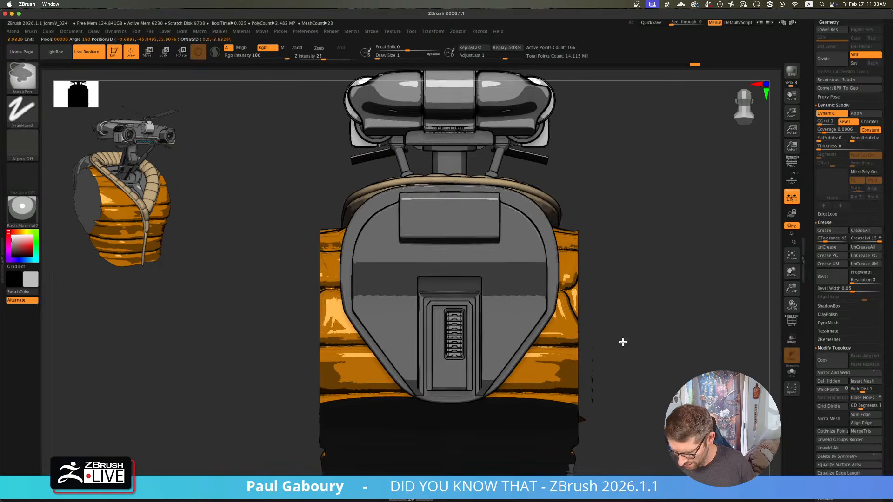
{"action": "mouse_move", "coordinate": [454, 363]}
{"action": "right_mouse_down", "text": "ctrl"}
{"action": "mouse_move", "coordinate": [548, 419]}
{"action": "mouse_move", "coordinate": [504, 392]}
{"action": "mouse_move", "coordinate": [507, 384]}
{"action": "mouse_move", "coordinate": [505, 396]}
{"action": "mouse_move", "coordinate": [413, 353]}
{"action": "mouse_move", "coordinate": [420, 355]}
{"action": "right_mouse_up", "text": "ctrl"}
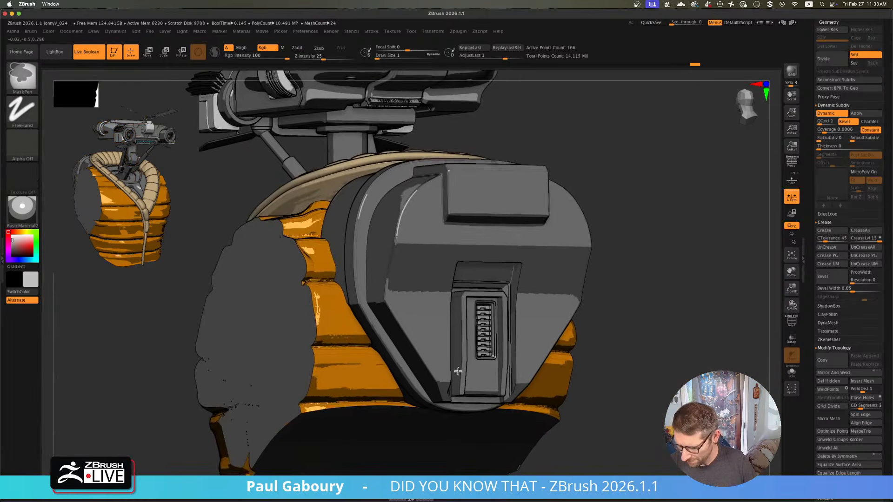
- With the slats isolated and dynamic subdivision off, set the polygon action to Inset with the Flat Island target
{"action": "left_click", "coordinate": [793, 378]}
{"action": "right_click_drag", "start_coordinate": [490, 356], "coordinate": [420, 325], "text": "alt"}
{"action": "right_click_drag", "start_coordinate": [420, 325], "coordinate": [490, 383], "text": "ctrl"}
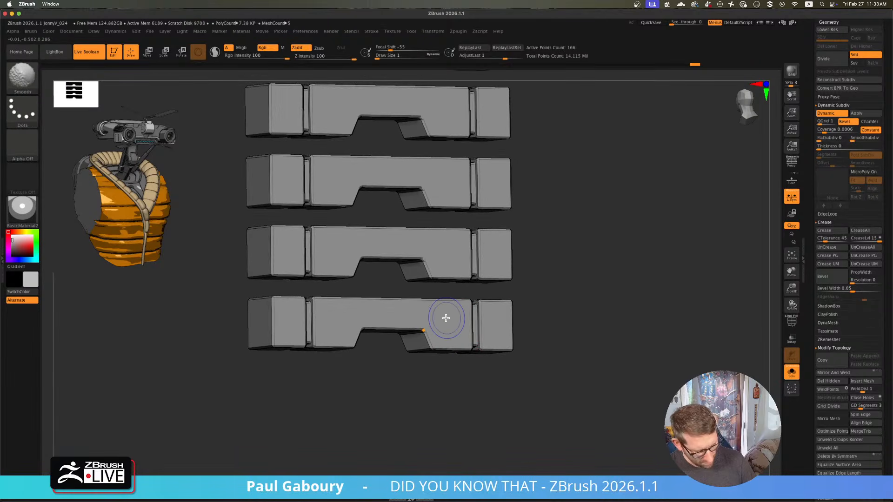
{"action": "key", "text": "space"}
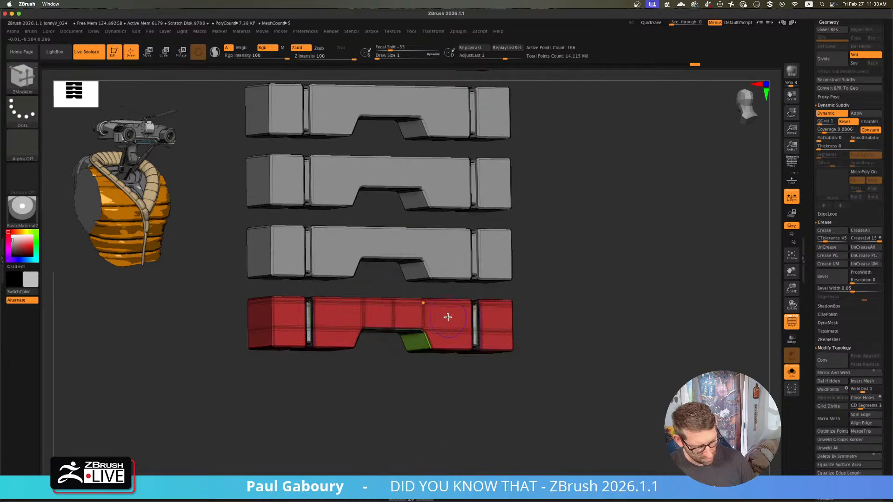
{"action": "key", "text": "shift+d"}
{"action": "right_click_drag", "start_coordinate": [445, 315], "coordinate": [482, 291], "text": "alt"}
{"action": "key", "text": "space"}
{"action": "key", "text": "space"}
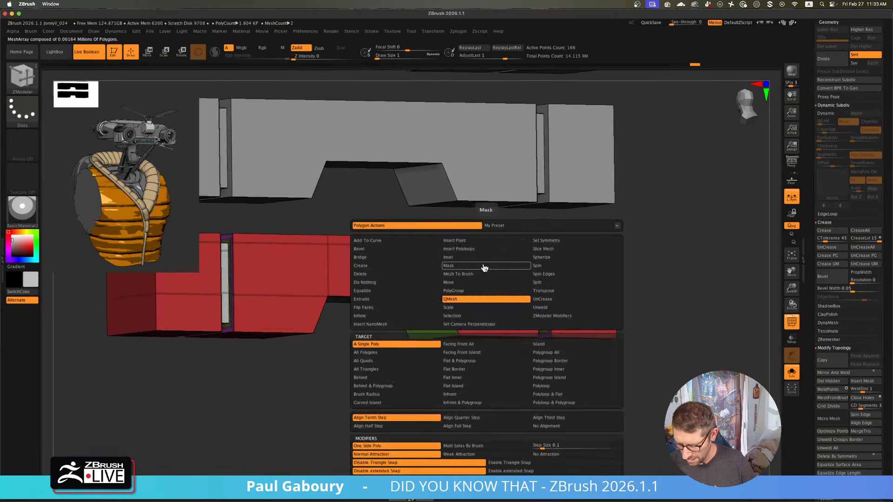
{"action": "left_click", "coordinate": [486, 259]}
{"action": "left_click", "coordinate": [500, 387]}
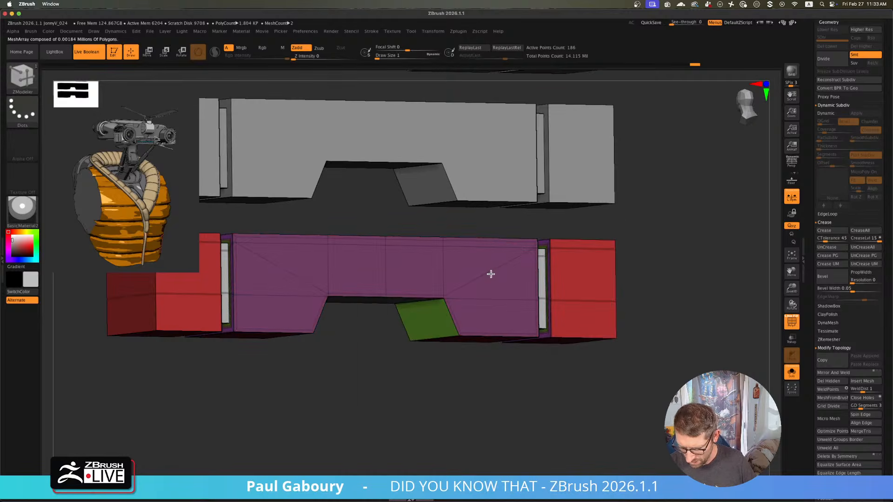
- Inset the lowest slat's notched middle face in Standard mode and briefly isolate the inset polygroup to check it
{"action": "left_click_drag", "start_coordinate": [490, 273], "coordinate": [499, 275]}
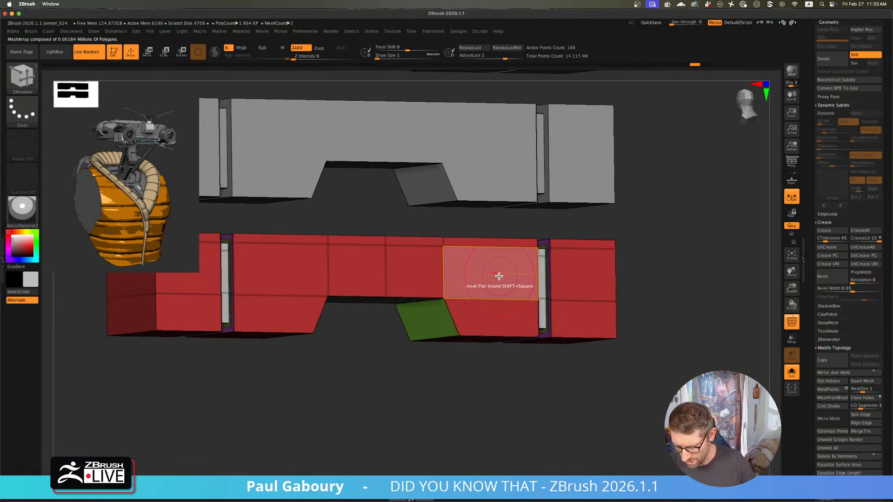
{"action": "key", "text": "space"}
{"action": "left_click", "coordinate": [498, 448]}
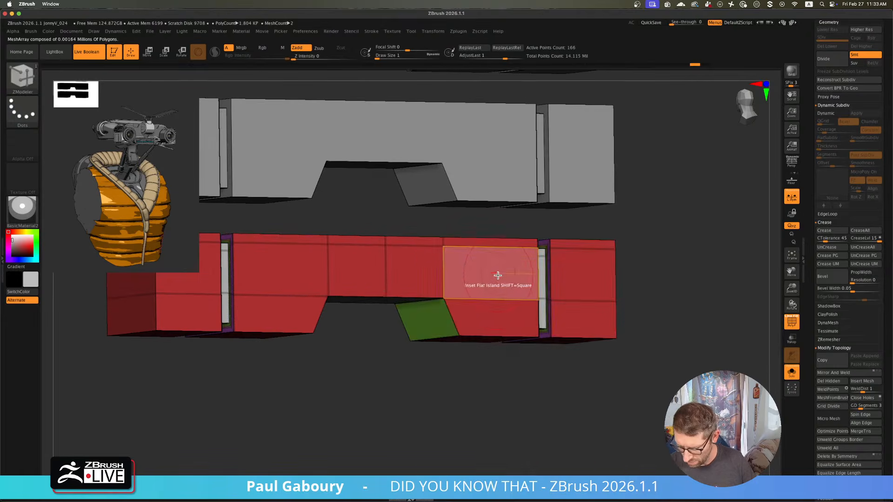
{"action": "left_click", "coordinate": [496, 274]}
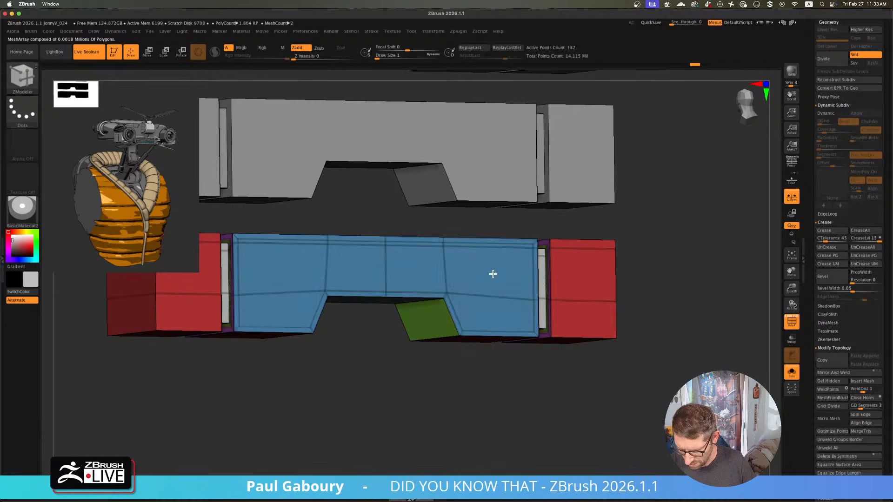
{"action": "key", "text": "ctrl+shift"}
{"action": "left_click", "coordinate": [387, 290], "text": "ctrl+shift"}
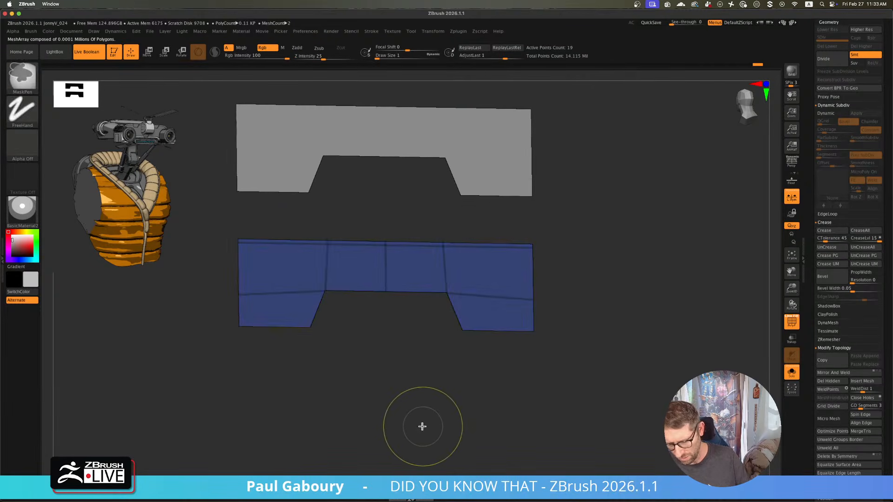
{"action": "left_click", "coordinate": [424, 423], "text": "ctrl+shift"}
{"action": "left_click_drag", "start_coordinate": [423, 425], "coordinate": [427, 401]}
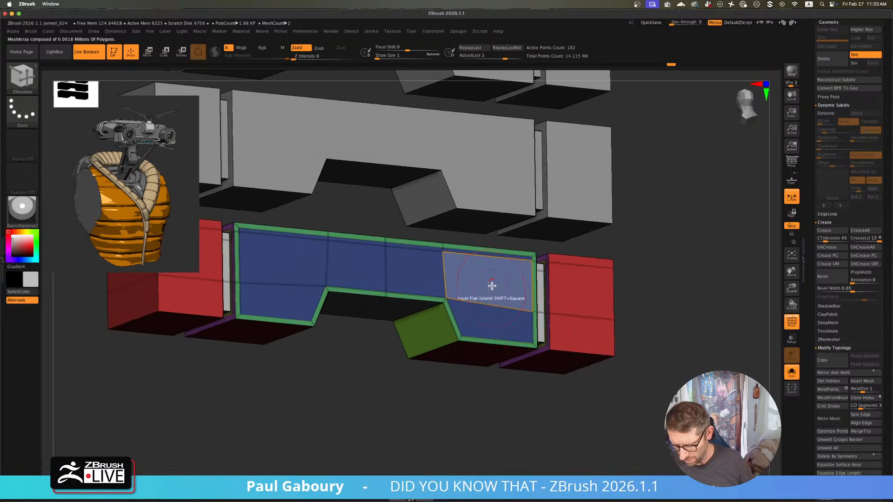
- Extrude the inset middle face outward into a raised panel using QMesh with the Polygroup All target
{"action": "key", "text": "space"}
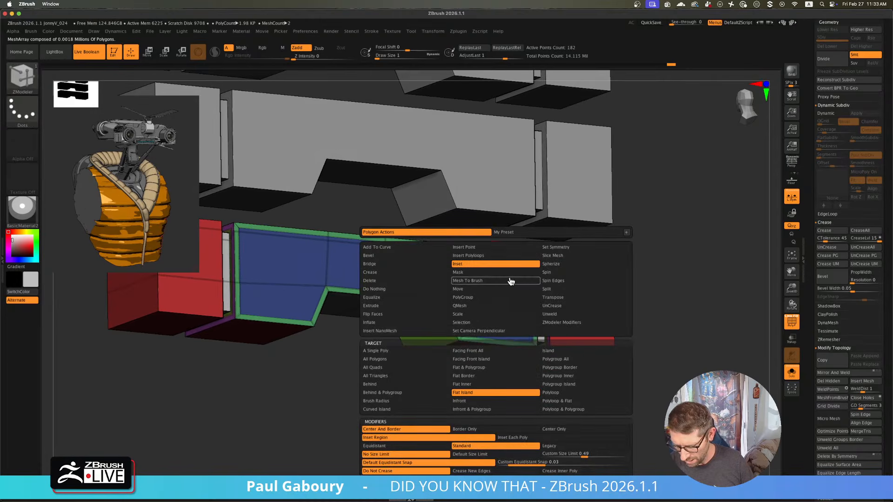
{"action": "left_click", "coordinate": [501, 306]}
{"action": "left_click", "coordinate": [573, 361]}
{"action": "right_click_drag", "start_coordinate": [504, 299], "coordinate": [498, 280]}
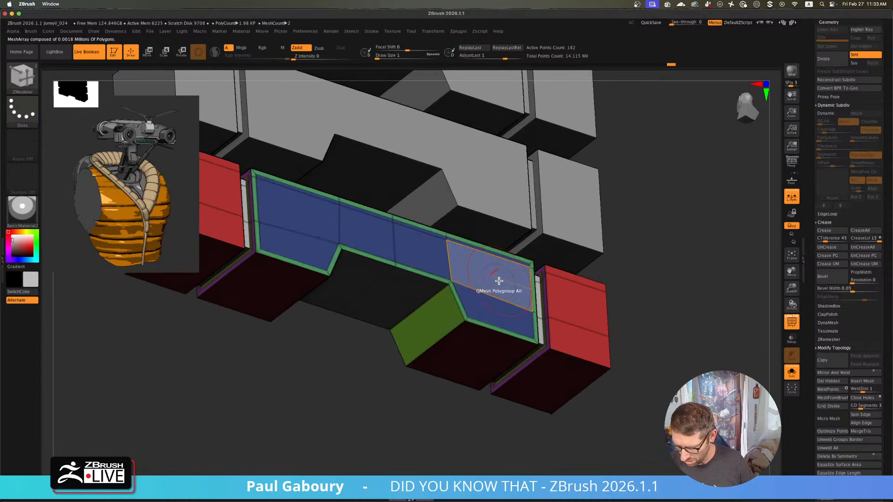
{"action": "left_click_drag", "start_coordinate": [498, 280], "coordinate": [509, 272]}
{"action": "key", "text": "alt"}
{"action": "key", "text": "alt"}
{"action": "key", "text": "alt"}
{"action": "key", "text": "alt"}
{"action": "key", "text": "alt"}
{"action": "right_click_drag", "start_coordinate": [509, 273], "coordinate": [546, 228], "text": "ctrl"}
{"action": "right_click_drag", "start_coordinate": [545, 227], "coordinate": [521, 384], "text": "alt"}
{"action": "mouse_move", "coordinate": [465, 372]}
{"action": "right_mouse_down", "text": "alt"}
{"action": "mouse_move", "coordinate": [498, 335]}
{"action": "mouse_move", "coordinate": [483, 327]}
{"action": "mouse_move", "coordinate": [501, 349]}
{"action": "mouse_move", "coordinate": [484, 295]}
{"action": "mouse_move", "coordinate": [476, 309]}
{"action": "mouse_move", "coordinate": [489, 299]}
{"action": "right_mouse_up", "text": "alt"}
- Add a very thin Flat Island inset around the border of the raised panel's face
{"action": "key", "text": "space"}
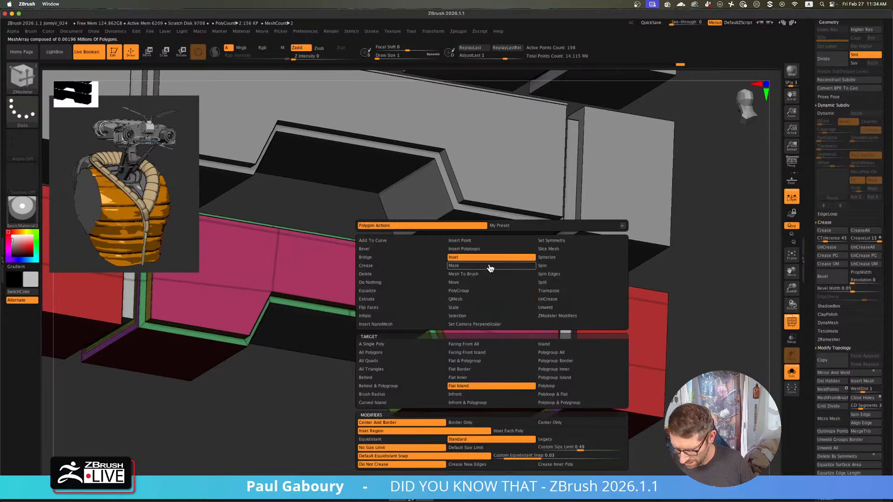
{"action": "left_click", "coordinate": [492, 269]}
{"action": "left_click", "coordinate": [495, 302]}
{"action": "left_click", "coordinate": [495, 302]}
{"action": "left_click", "coordinate": [494, 302]}
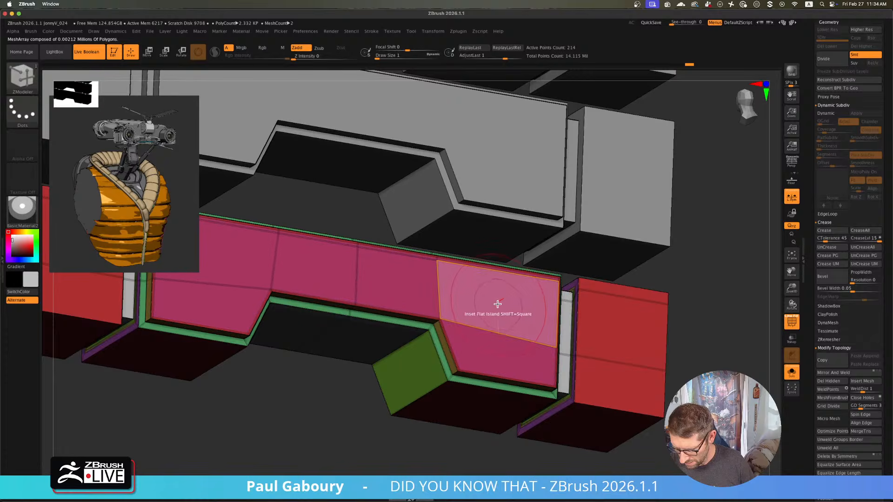
- Try inserting a single edge loop around the raised panel's side walls
{"action": "mouse_move", "coordinate": [497, 304]}
{"action": "right_mouse_down", "text": "ctrl"}
{"action": "mouse_move", "coordinate": [510, 327]}
{"action": "mouse_move", "coordinate": [491, 347]}
{"action": "mouse_move", "coordinate": [494, 381]}
{"action": "mouse_move", "coordinate": [494, 337]}
{"action": "right_mouse_up", "text": "ctrl"}
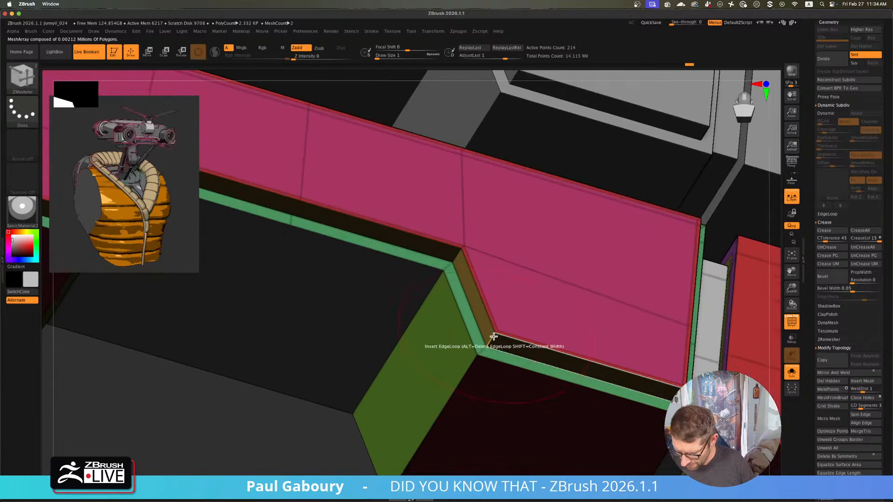
{"action": "key", "text": "space"}
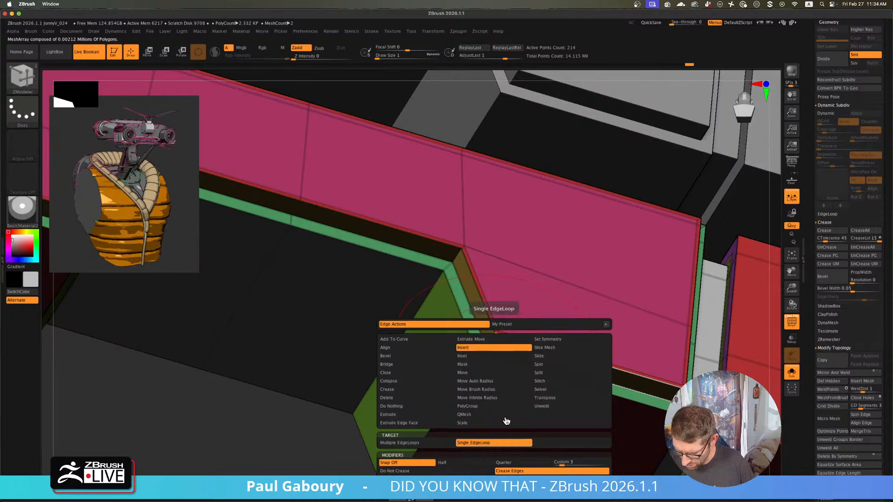
{"action": "right_click_drag", "start_coordinate": [489, 322], "coordinate": [500, 319], "text": "ctrl"}
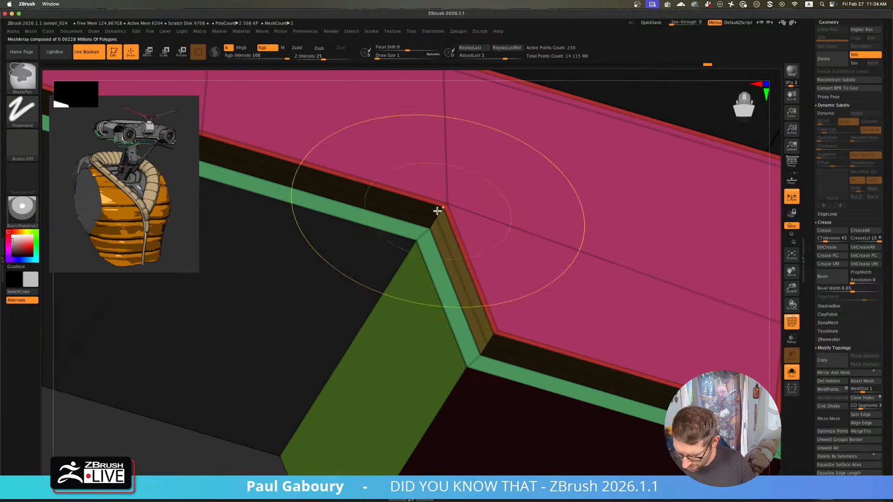
{"action": "left_click", "coordinate": [473, 282], "text": "alt"}
- Turn dynamic subdivision back on, hide the polyframe and show the full backpack to check the raised slat panels
{"action": "key", "text": "f"}
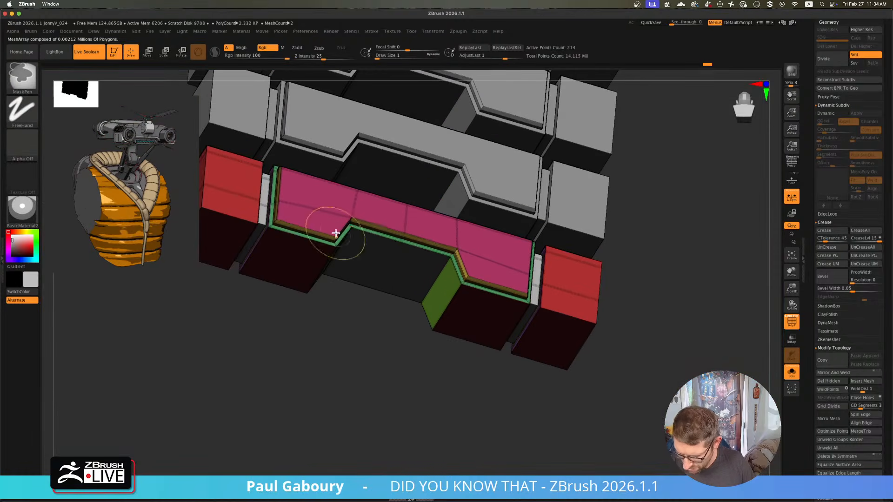
{"action": "key", "text": "d"}
{"action": "mouse_move", "coordinate": [535, 389]}
{"action": "right_mouse_down", "text": "ctrl"}
{"action": "mouse_move", "coordinate": [542, 385]}
{"action": "mouse_move", "coordinate": [532, 379]}
{"action": "mouse_move", "coordinate": [532, 355]}
{"action": "mouse_move", "coordinate": [545, 367]}
{"action": "mouse_move", "coordinate": [512, 386]}
{"action": "mouse_move", "coordinate": [592, 356]}
{"action": "right_mouse_up", "text": "ctrl"}
{"action": "key", "text": "shift+f"}
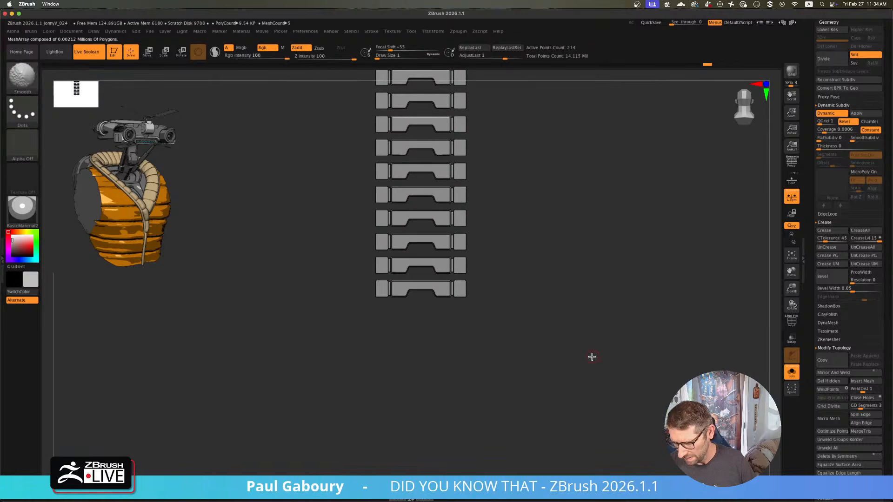
{"action": "left_click", "coordinate": [792, 373]}
{"action": "mouse_move", "coordinate": [533, 333]}
{"action": "right_mouse_down", "text": "ctrl"}
{"action": "mouse_move", "coordinate": [515, 331]}
{"action": "mouse_move", "coordinate": [525, 314]}
{"action": "mouse_move", "coordinate": [520, 301]}
{"action": "mouse_move", "coordinate": [506, 313]}
{"action": "mouse_move", "coordinate": [517, 330]}
{"action": "right_mouse_up", "text": "ctrl"}
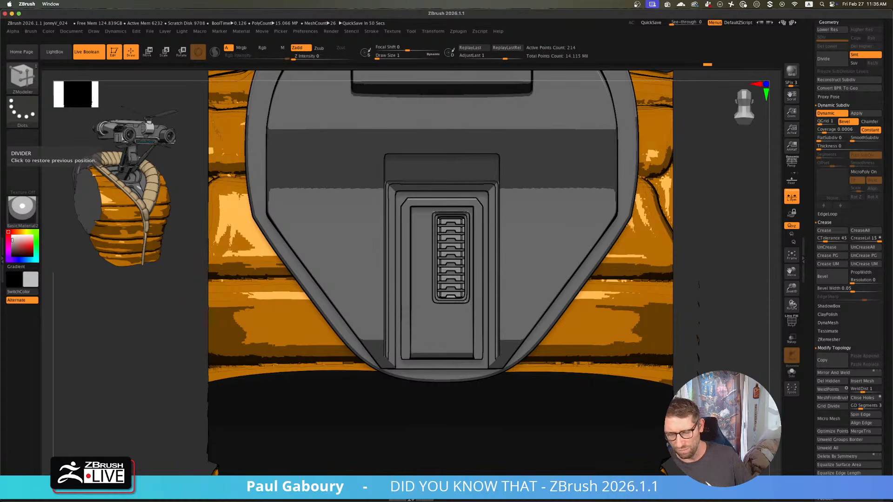
- Make the backpack pieces subtool active and set the polygon action to QMesh with the Polygroup All target
{"action": "scroll", "coordinate": [437, 315], "scroll_direction": "down", "scroll_amount": 2, "text": "ctrl"}
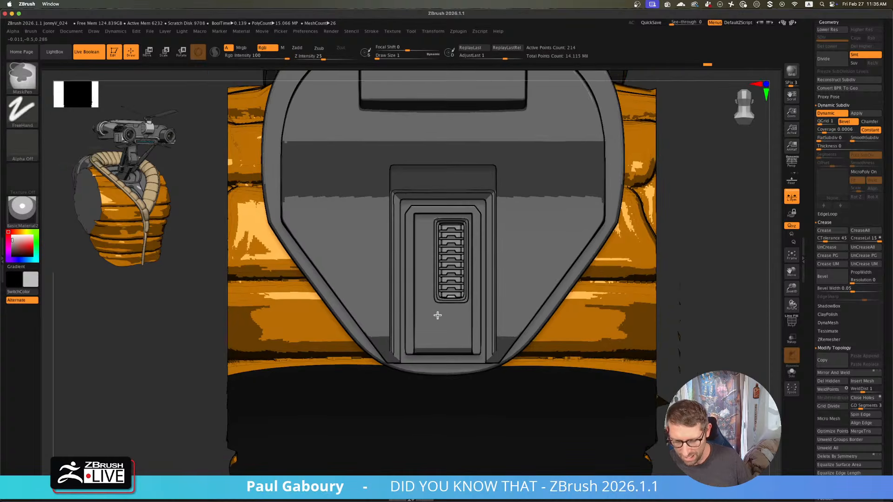
{"action": "left_click", "coordinate": [437, 316], "text": "alt"}
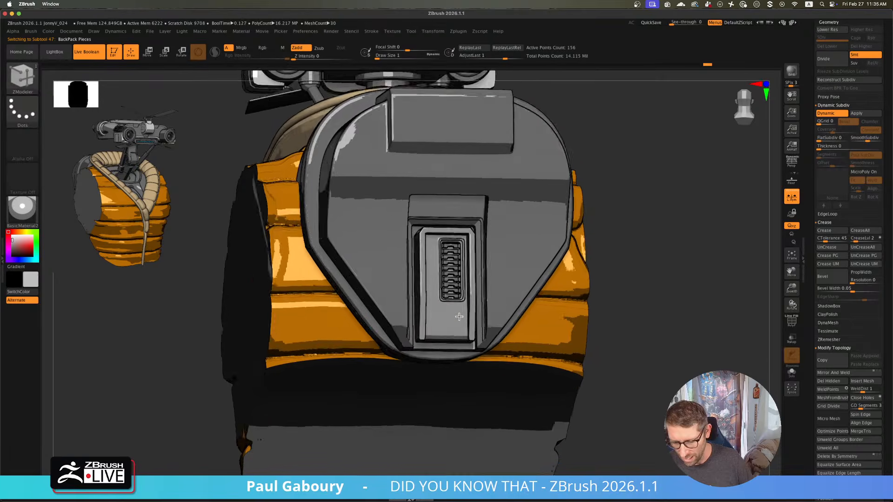
{"action": "scroll", "coordinate": [458, 318], "scroll_direction": "up", "scroll_amount": 4, "text": "ctrl"}
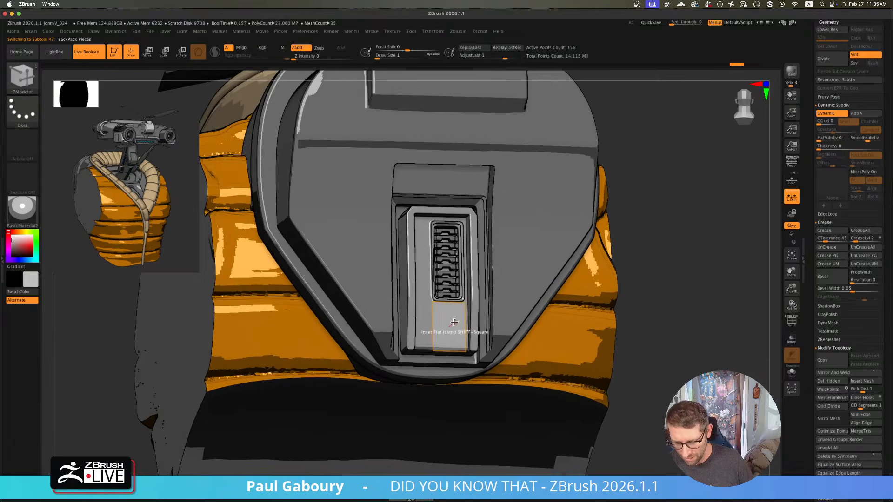
{"action": "key", "text": "space"}
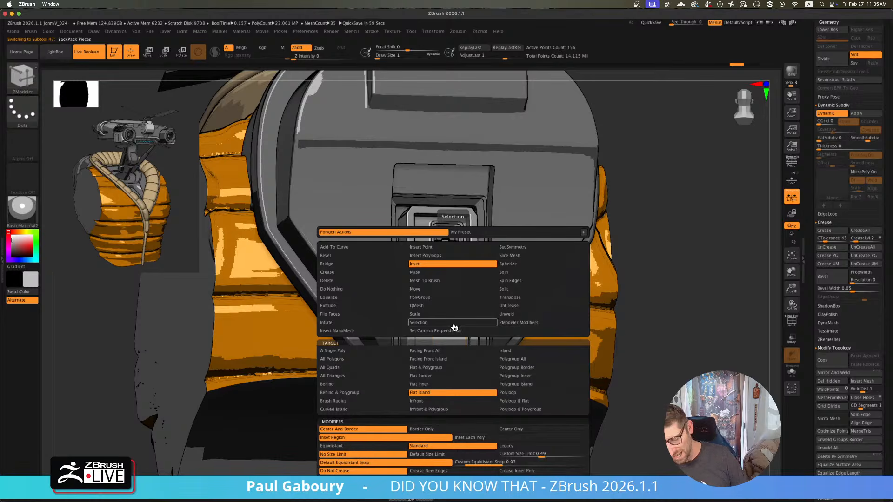
{"action": "left_click", "coordinate": [357, 274]}
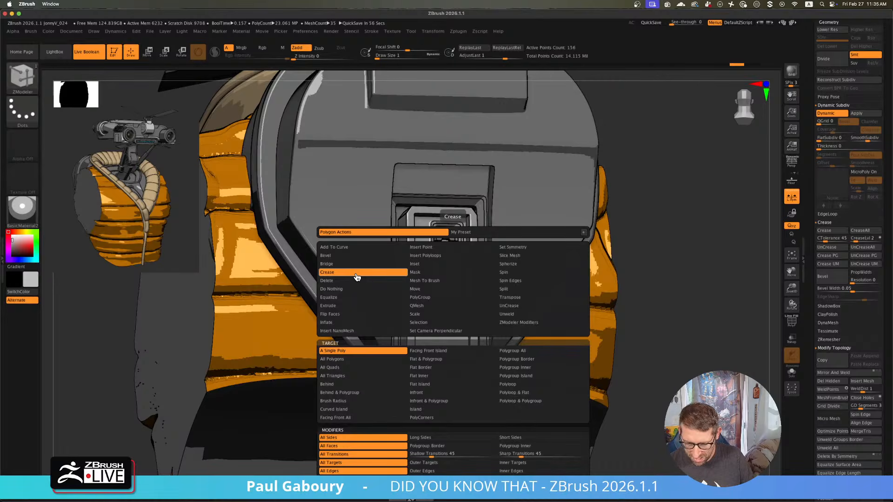
{"action": "left_click", "coordinate": [443, 309]}
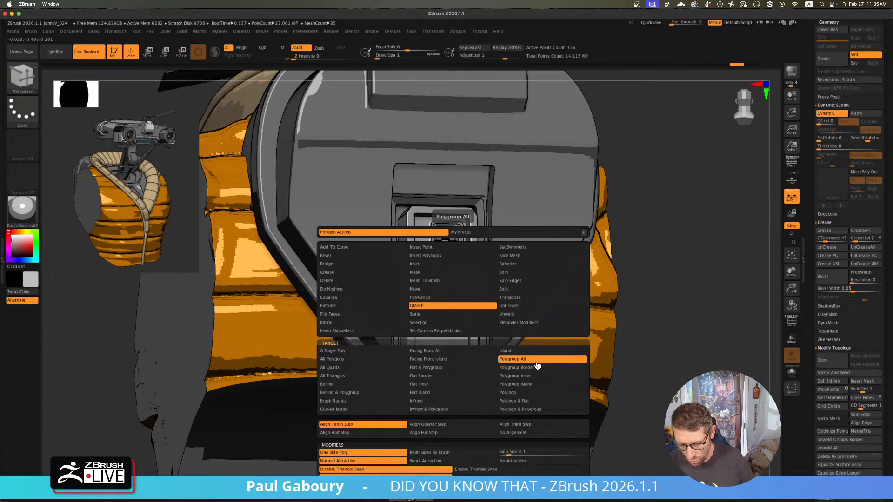
- Save the current polygon action as a new preset named QMesh PG All
{"action": "left_click", "coordinate": [584, 232]}
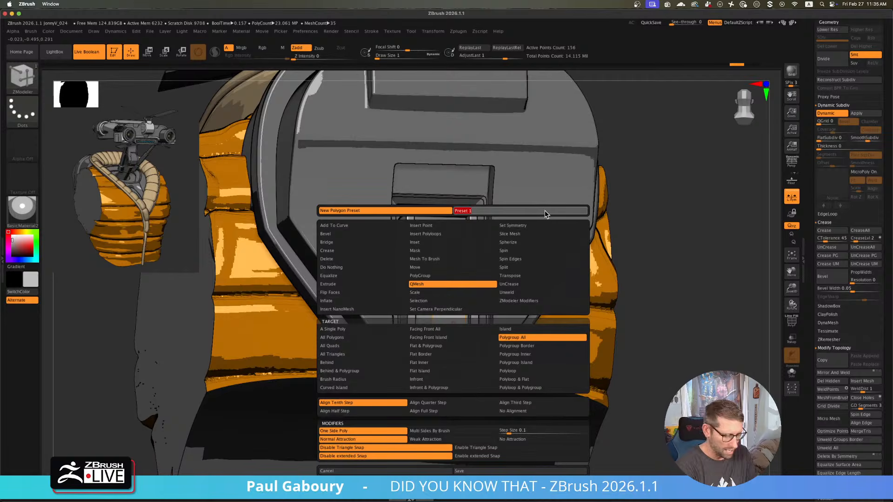
{"action": "type", "text": "QMesh"}
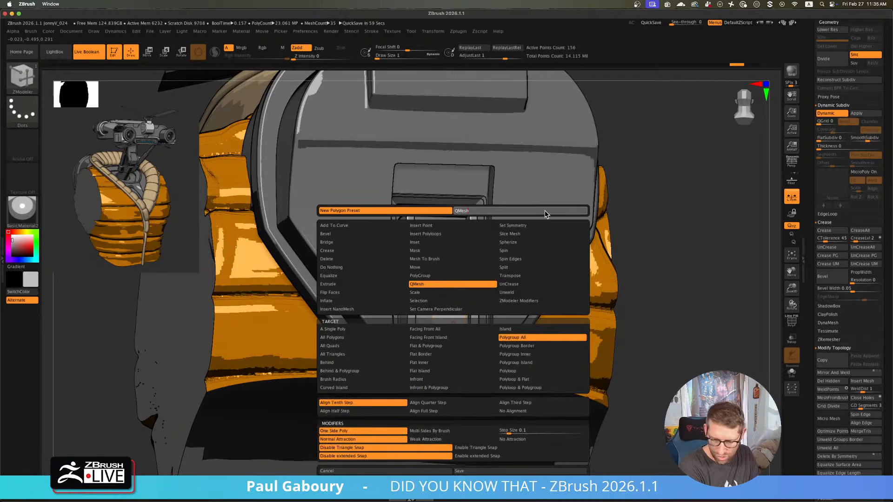
{"action": "type", "text": " PG"}
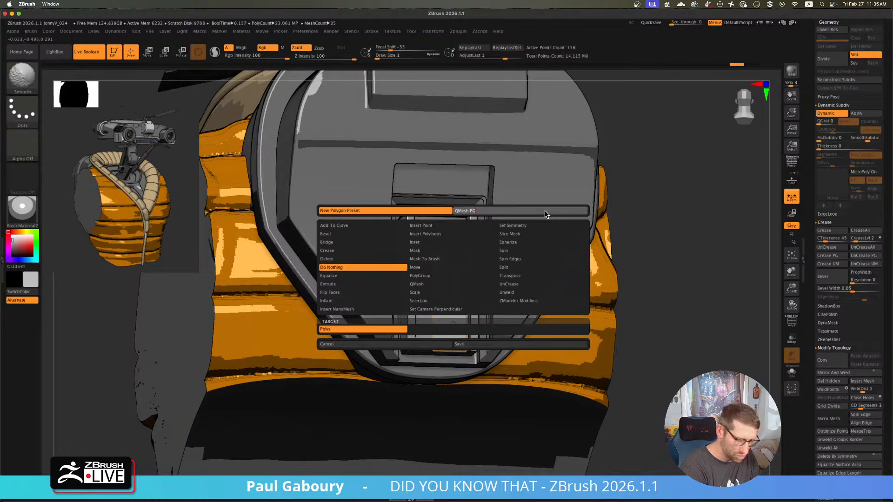
{"action": "type", "text": " Al"}
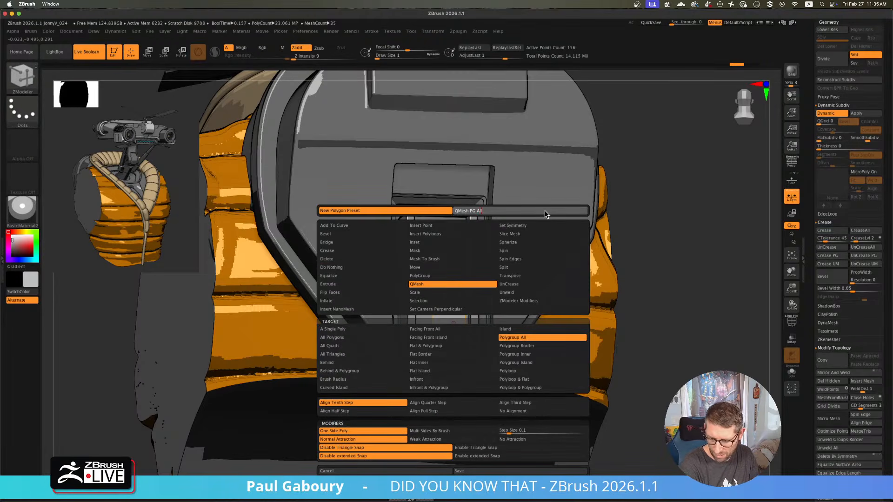
{"action": "type", "text": "l"}
{"action": "left_click", "coordinate": [493, 470]}
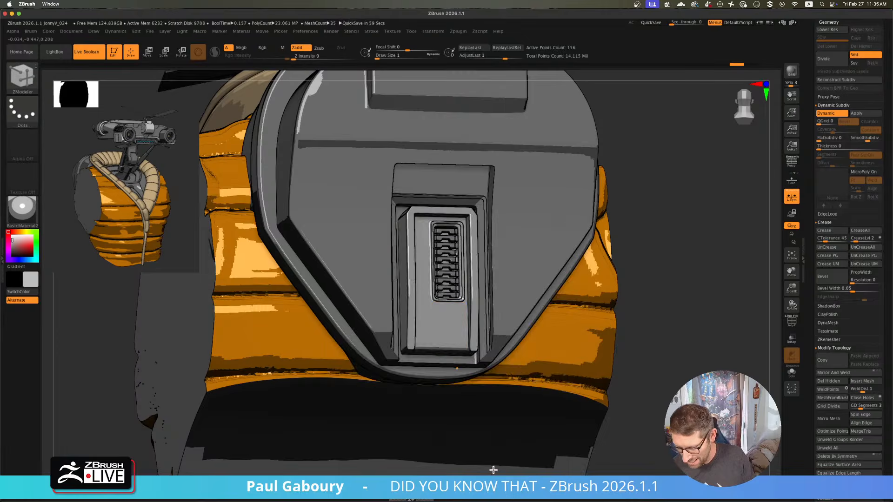
- Change the QMesh target to Polyloop and save it as a new polygon preset named QMesh PolyLoop
{"action": "key", "text": "space"}
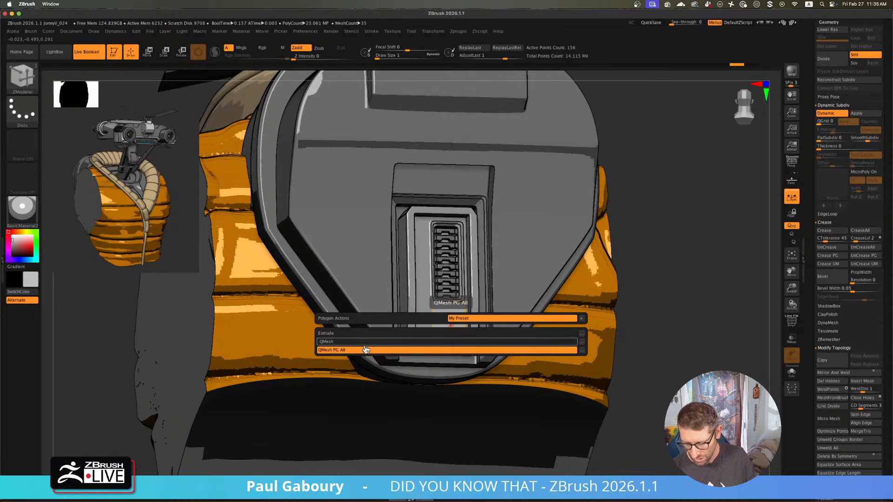
{"action": "left_click", "coordinate": [339, 318]}
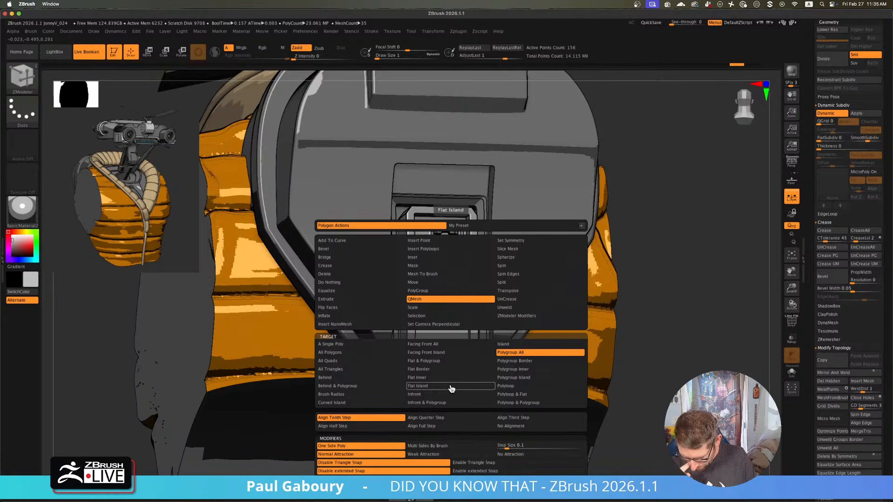
{"action": "left_click", "coordinate": [524, 387]}
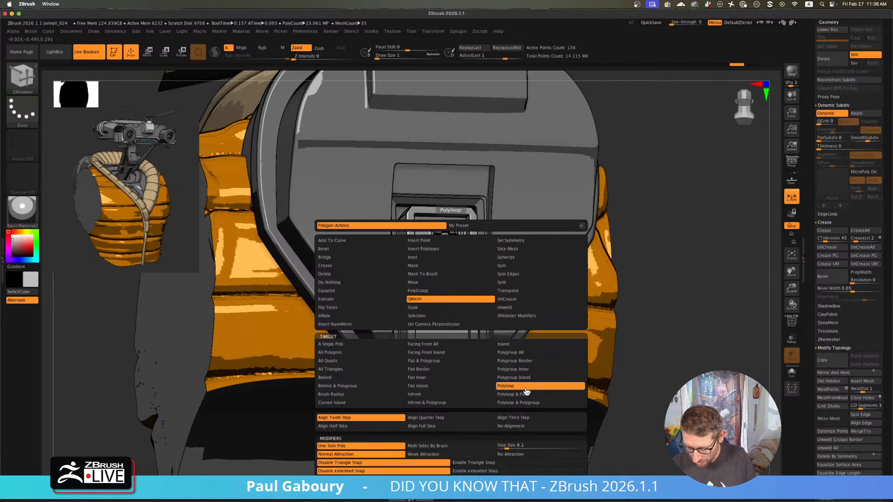
{"action": "left_click", "coordinate": [581, 225]}
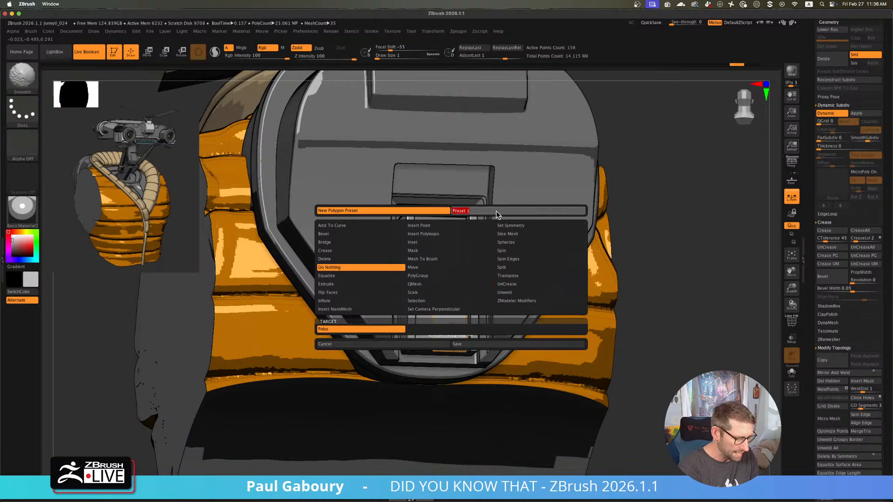
{"action": "type", "text": "QMesh"}
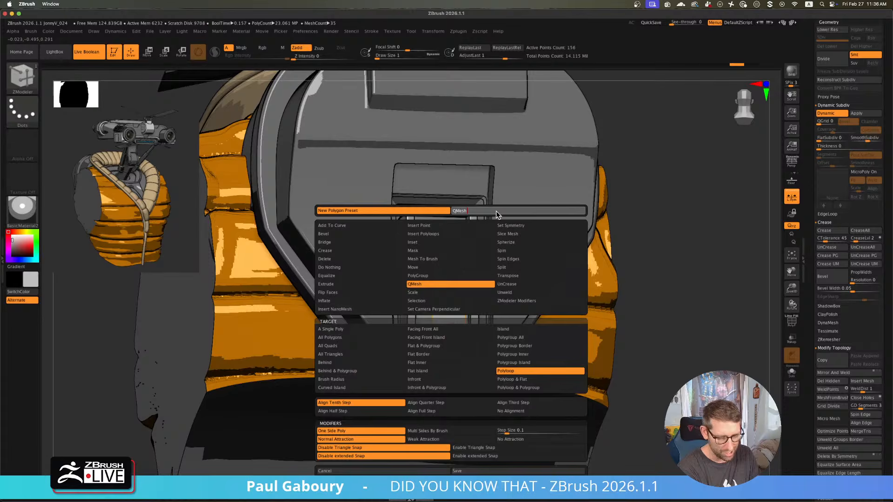
{"action": "key", "text": "shift"}
{"action": "type", "text": "h"}
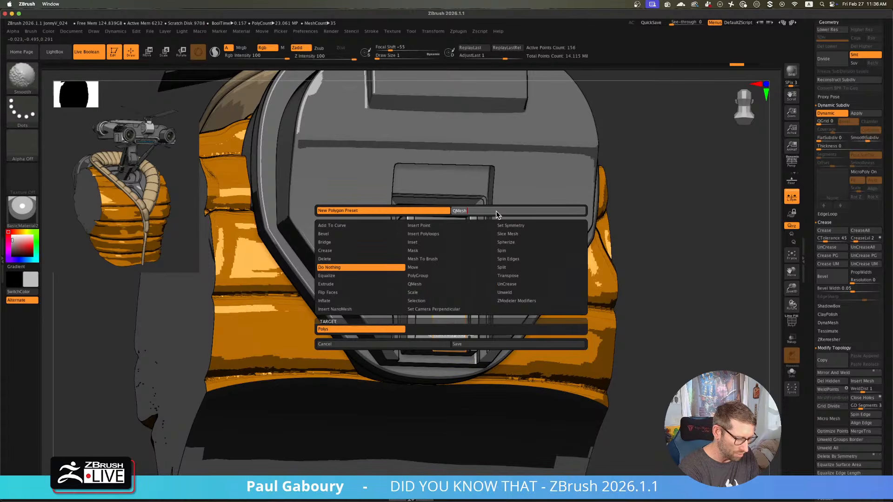
{"action": "type", "text": " Poly"}
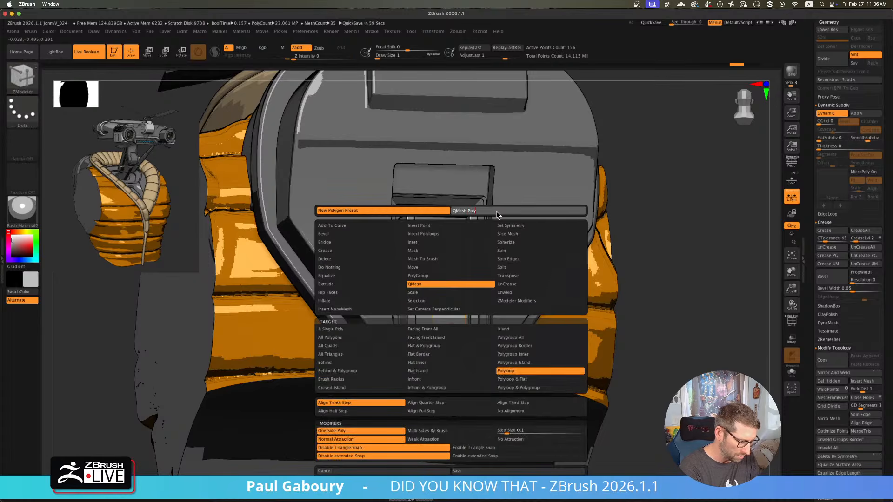
{"action": "type", "text": "Loop"}
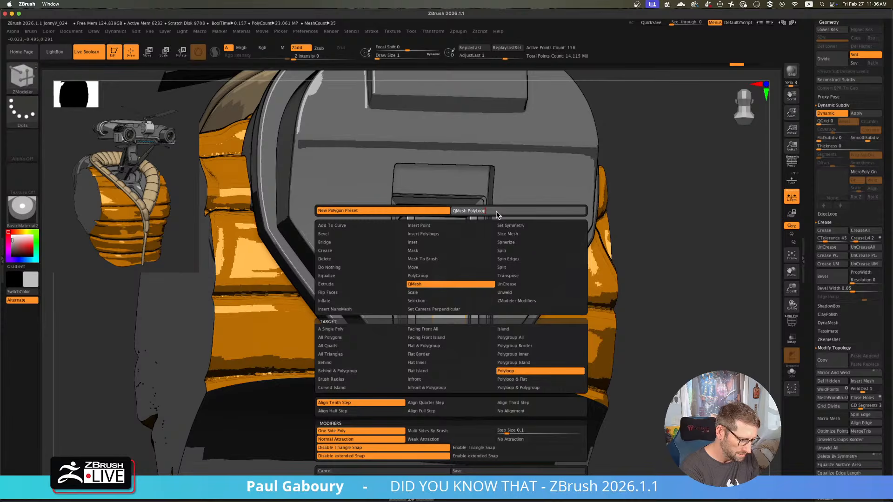
{"action": "left_click", "coordinate": [521, 471]}
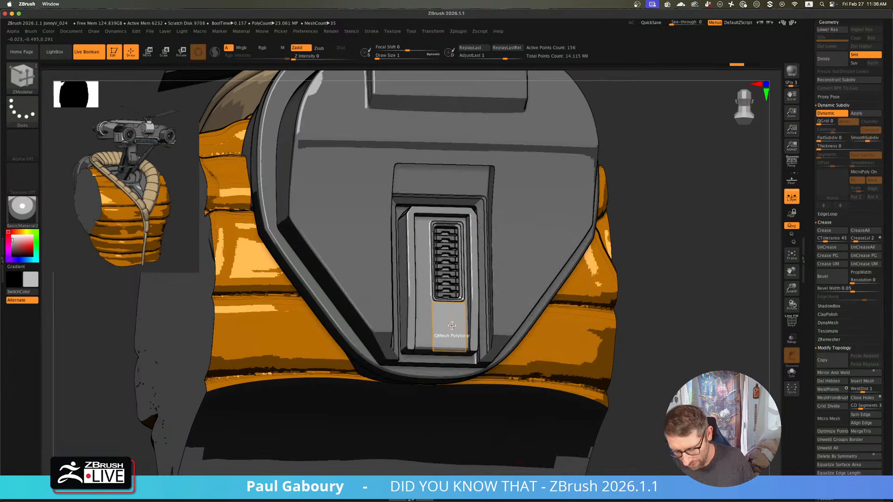
- Switch among the saved Extrude, QMesh and QMesh PG All polygon presets, finishing on QMesh PolyLoop
{"action": "key", "text": "space"}
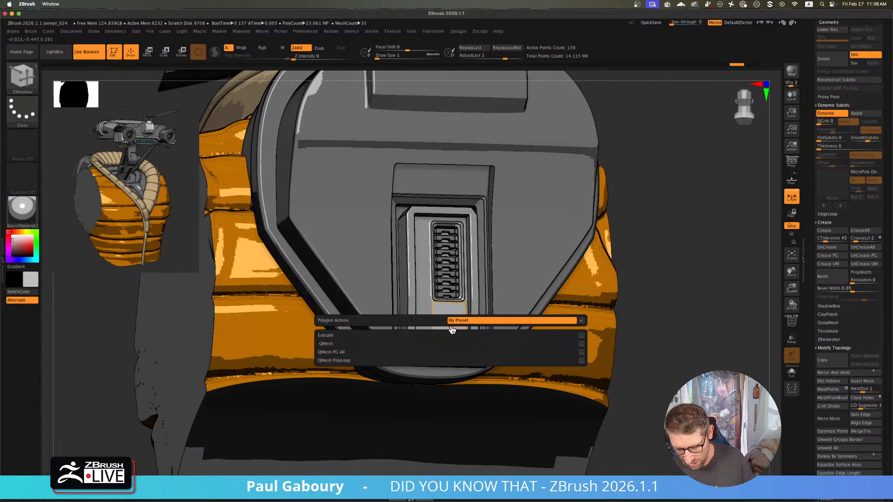
{"action": "left_click", "coordinate": [366, 345]}
{"action": "left_click", "coordinate": [366, 354]}
{"action": "left_click", "coordinate": [365, 361]}
{"action": "left_click", "coordinate": [365, 353]}
{"action": "left_click", "coordinate": [365, 345]}
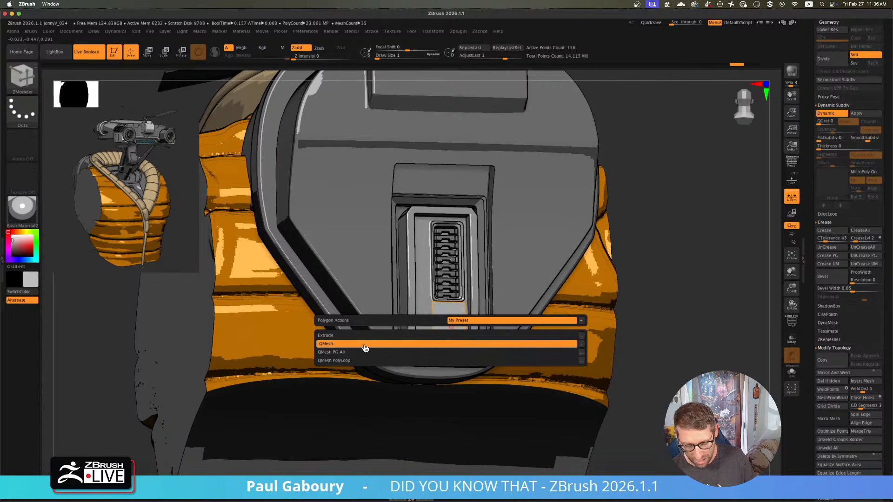
{"action": "left_click", "coordinate": [367, 336]}
{"action": "left_click", "coordinate": [368, 344]}
{"action": "left_click", "coordinate": [367, 353]}
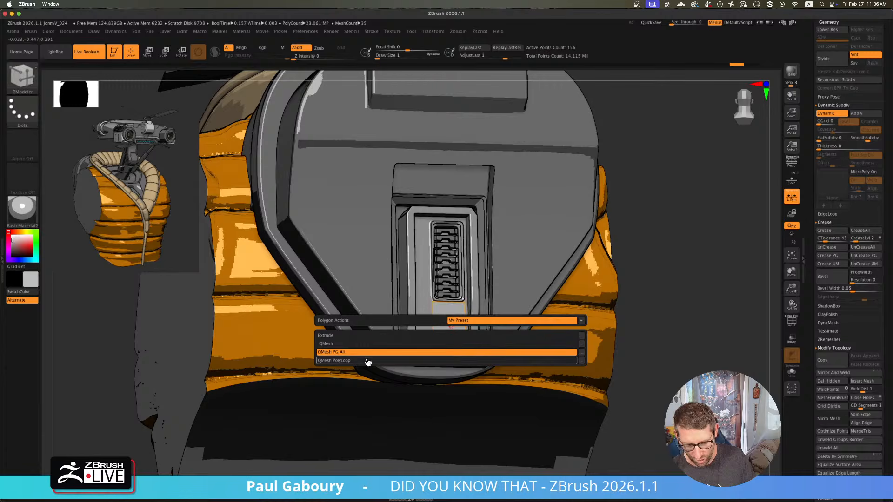
{"action": "left_click", "coordinate": [367, 361]}
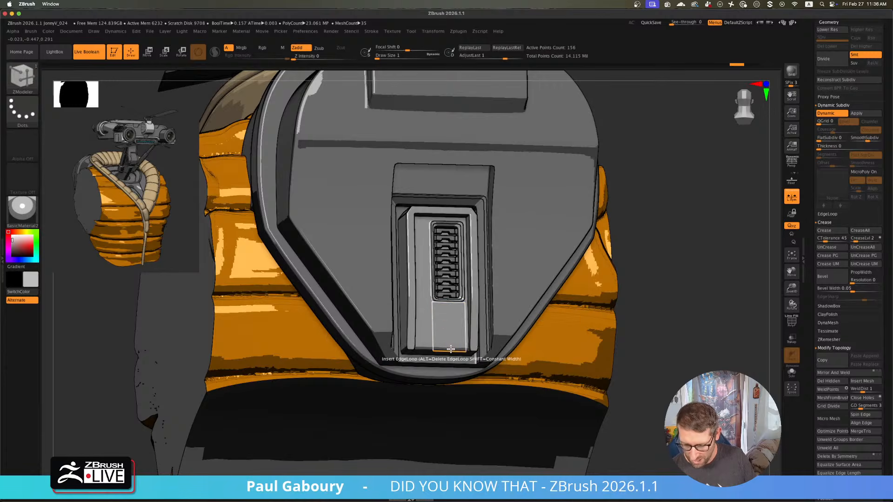
- Save the single edge loop Insert action with Crease Edges as a new edge preset named Insert Edge Crease
{"action": "key", "text": "space"}
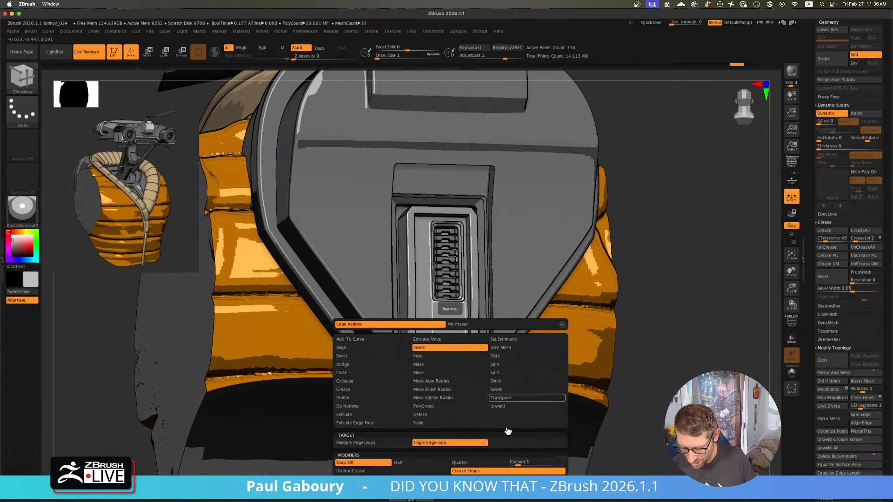
{"action": "left_click", "coordinate": [562, 324]}
{"action": "left_click", "coordinate": [484, 279]}
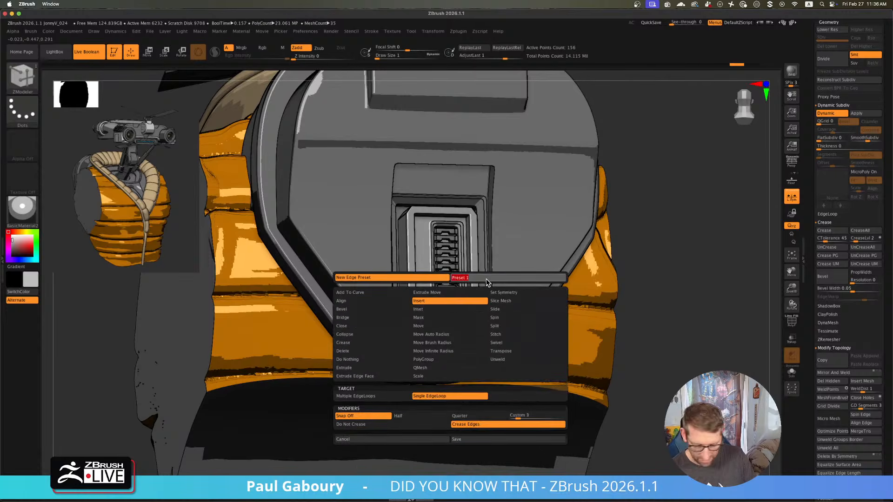
{"action": "type", "text": "Inser"}
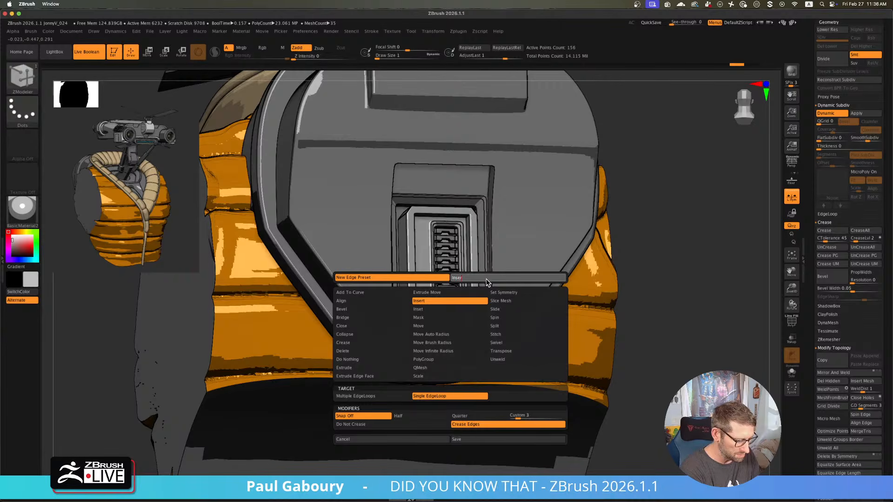
{"action": "type", "text": "t"}
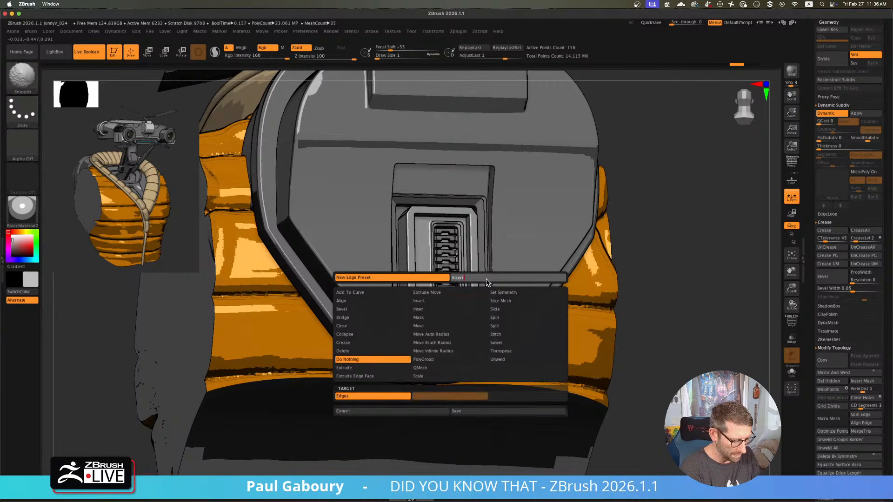
{"action": "type", "text": " Edge Creas"}
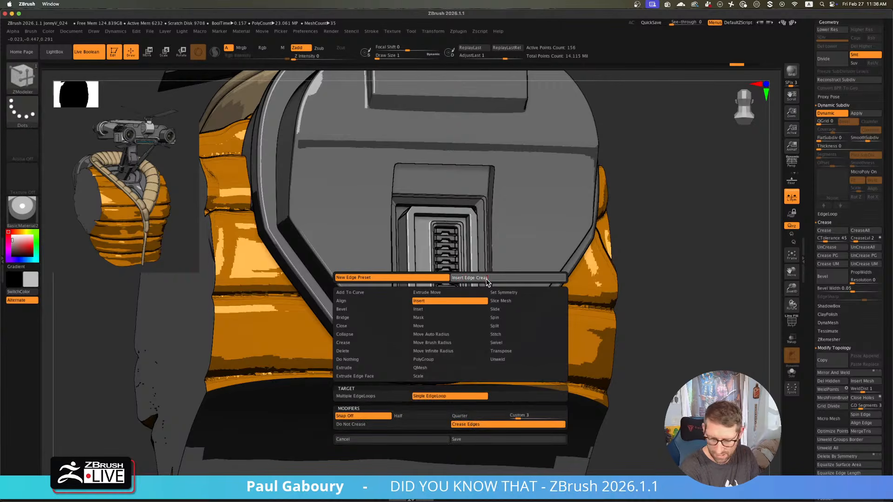
{"action": "type", "text": "e"}
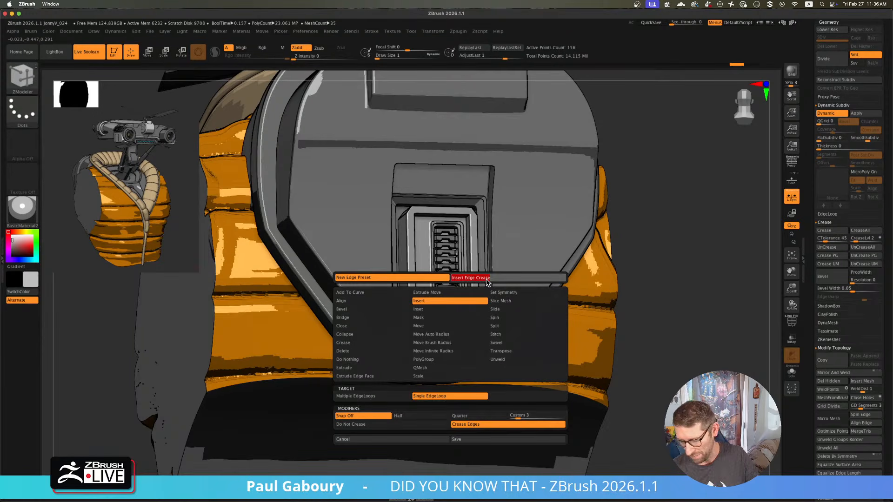
{"action": "left_click", "coordinate": [496, 440]}
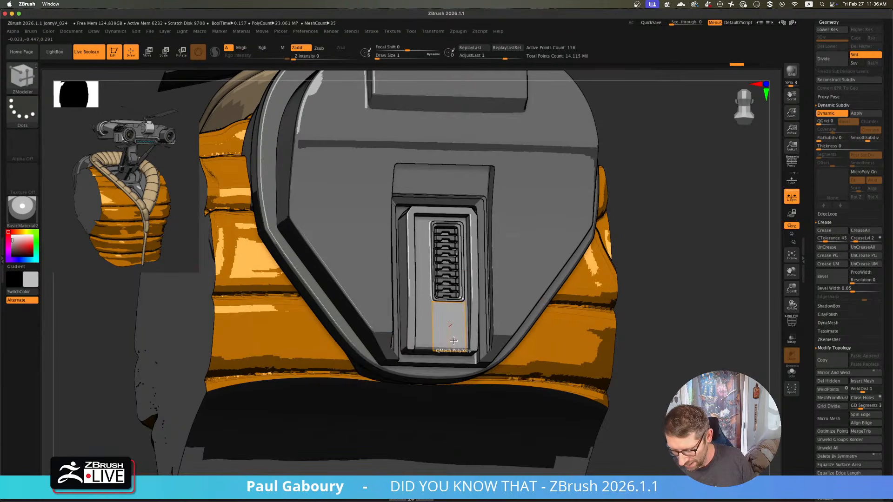
- Save a new edge preset named Insert Edge using the Insert action on a single edge loop with Do Not Crease
{"action": "key", "text": "space"}
{"action": "left_click", "coordinate": [407, 341]}
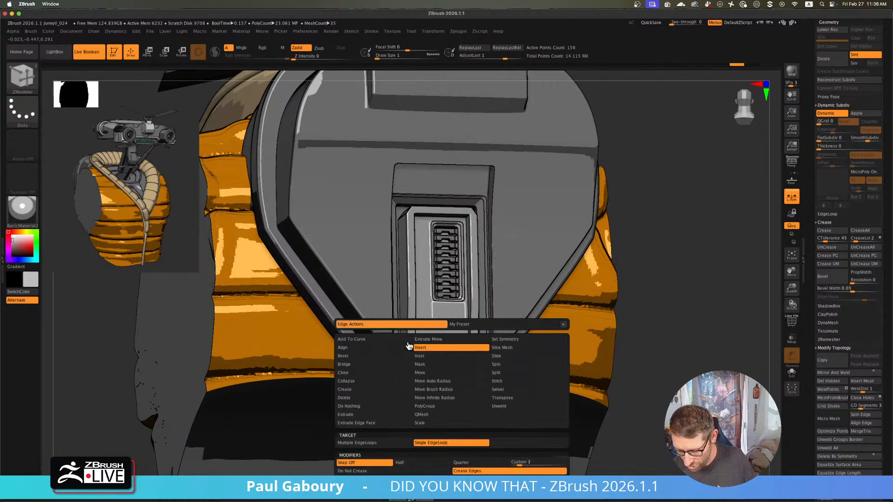
{"action": "left_click", "coordinate": [563, 324]}
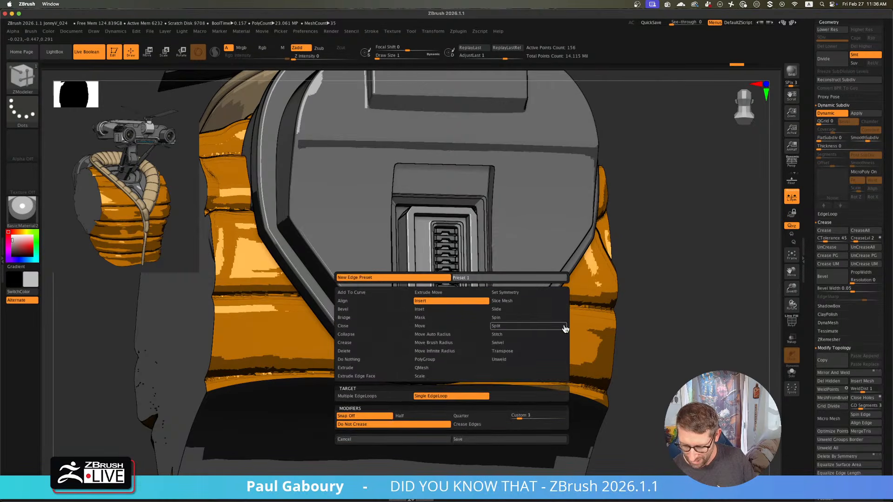
{"action": "left_click", "coordinate": [496, 278]}
{"action": "type", "text": "Insert"}
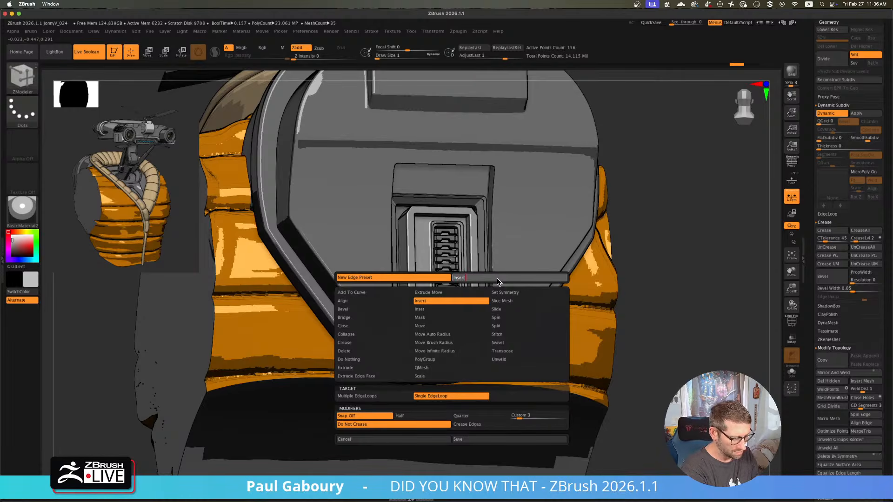
{"action": "type", "text": " Edge"}
{"action": "double_click", "coordinate": [497, 277]}
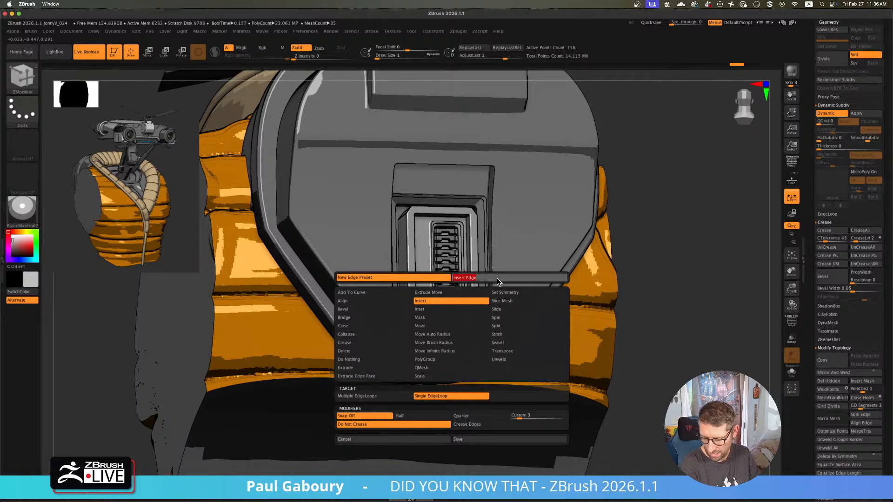
{"action": "left_click", "coordinate": [495, 439]}
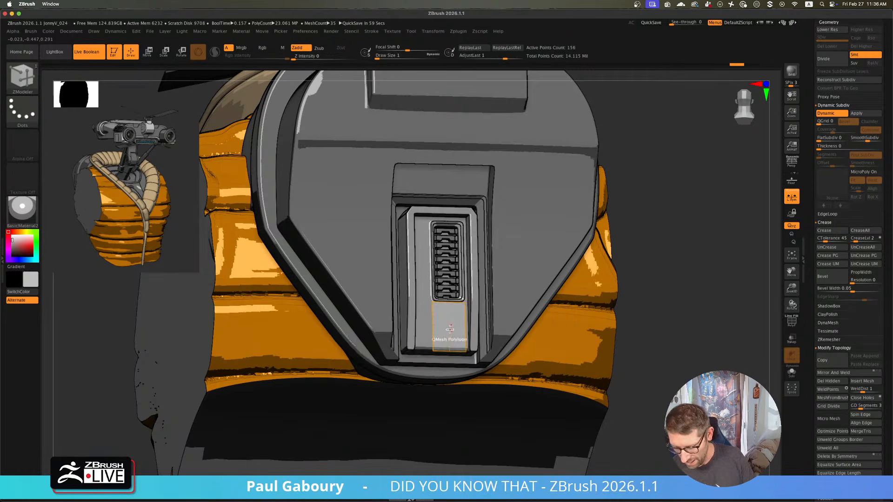
- Switch the active edge action to the saved Insert Edge preset
{"action": "key", "text": "space"}
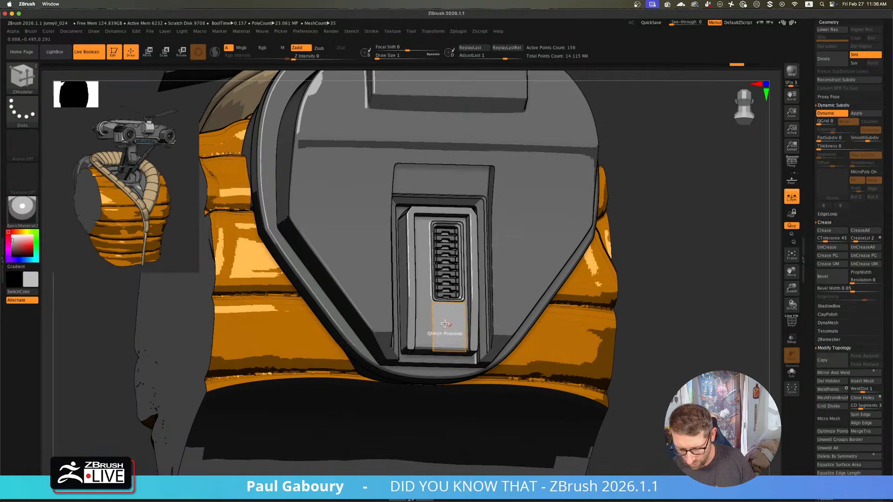
{"action": "key", "text": "space"}
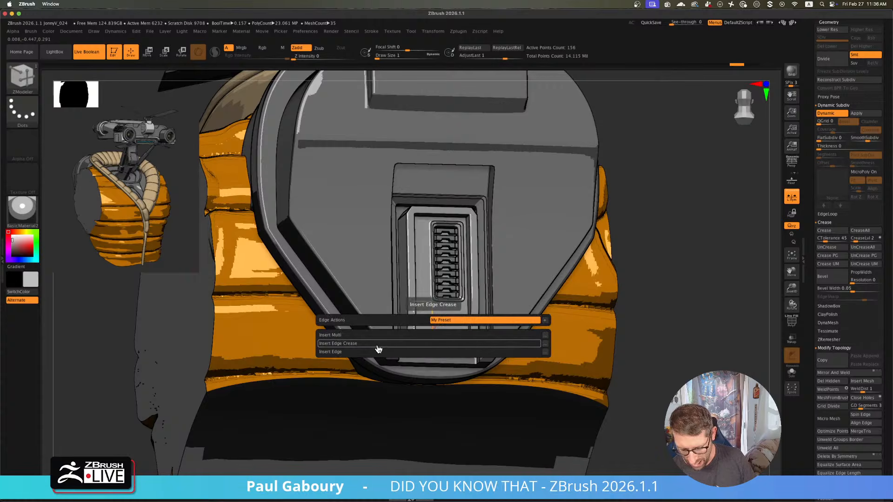
{"action": "left_click", "coordinate": [380, 352]}
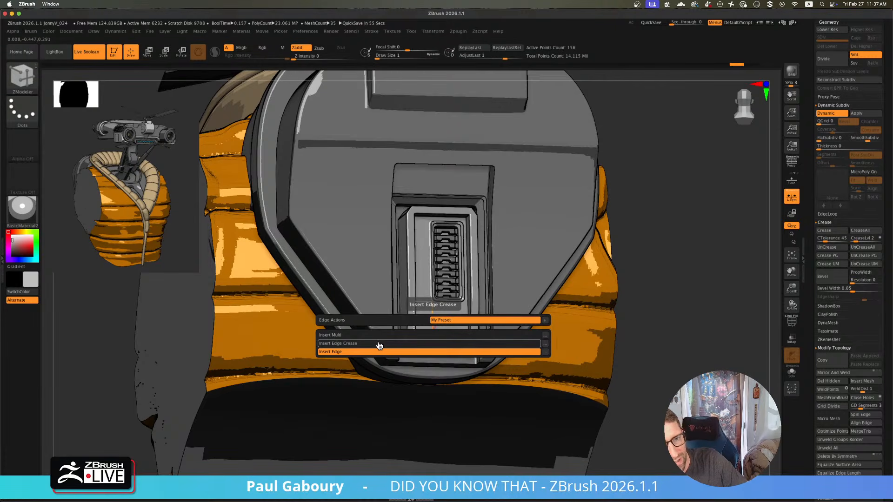
- Isolate the vent panel piece with its polyframe shown, examine its topology up close, and restore the full model view
{"action": "key", "text": "ctrl"}
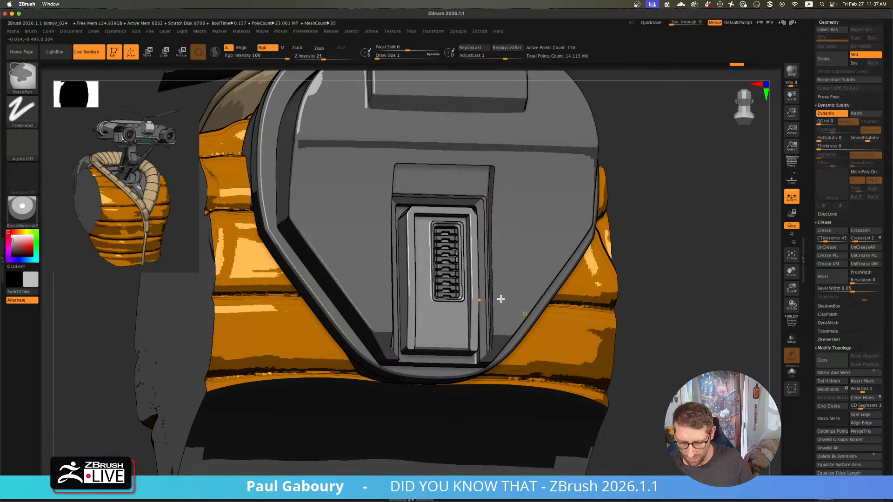
{"action": "right_click_drag", "start_coordinate": [501, 299], "coordinate": [507, 313], "text": "ctrl"}
{"action": "key", "text": "shift"}
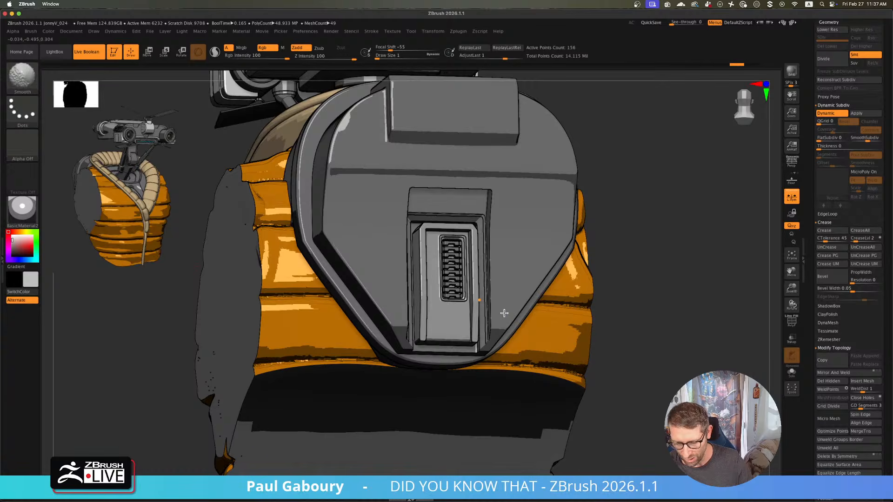
{"action": "key", "text": "shift+f"}
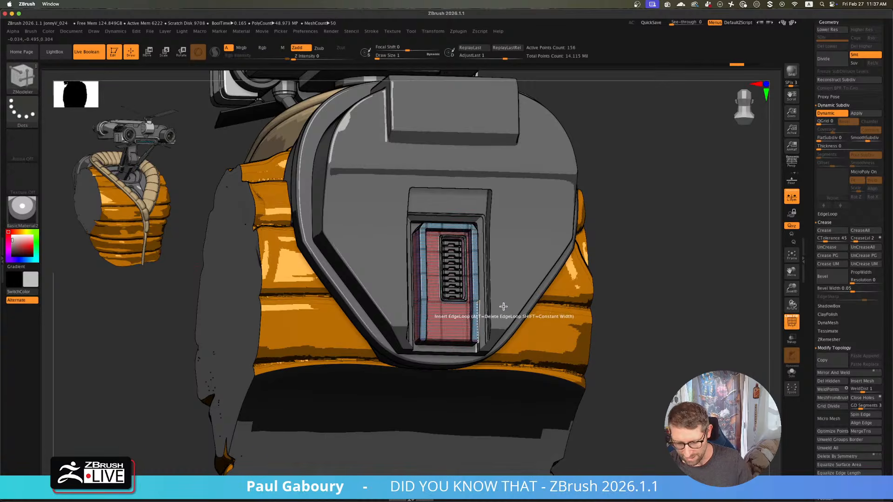
{"action": "key", "text": "ctrl+shift+s"}
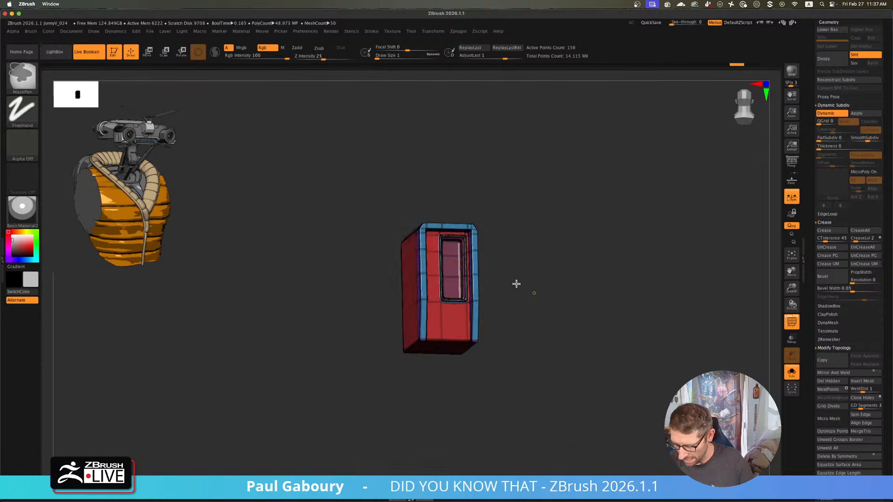
{"action": "right_click_drag", "start_coordinate": [537, 317], "coordinate": [556, 298]}
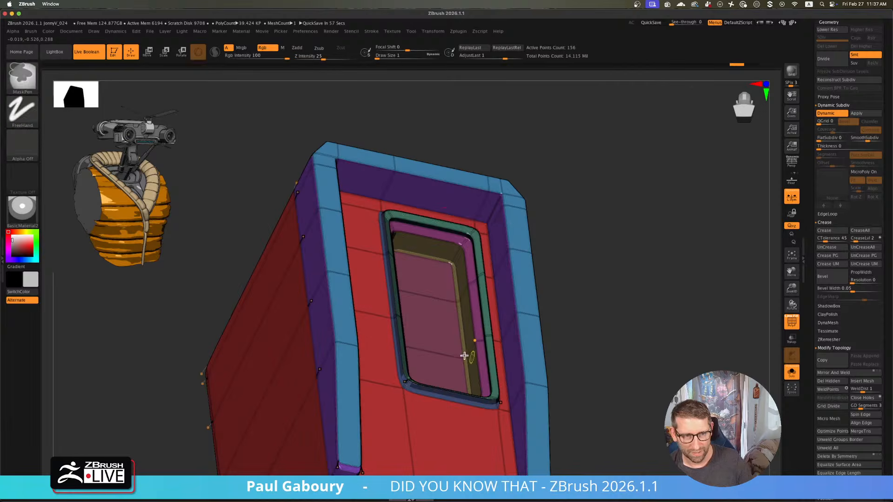
{"action": "mouse_move", "coordinate": [466, 355]}
{"action": "right_mouse_down", "text": "ctrl"}
{"action": "mouse_move", "coordinate": [445, 361]}
{"action": "mouse_move", "coordinate": [442, 269]}
{"action": "mouse_move", "coordinate": [491, 334]}
{"action": "mouse_move", "coordinate": [459, 345]}
{"action": "right_mouse_up", "text": "ctrl"}
{"action": "left_click", "coordinate": [792, 373]}
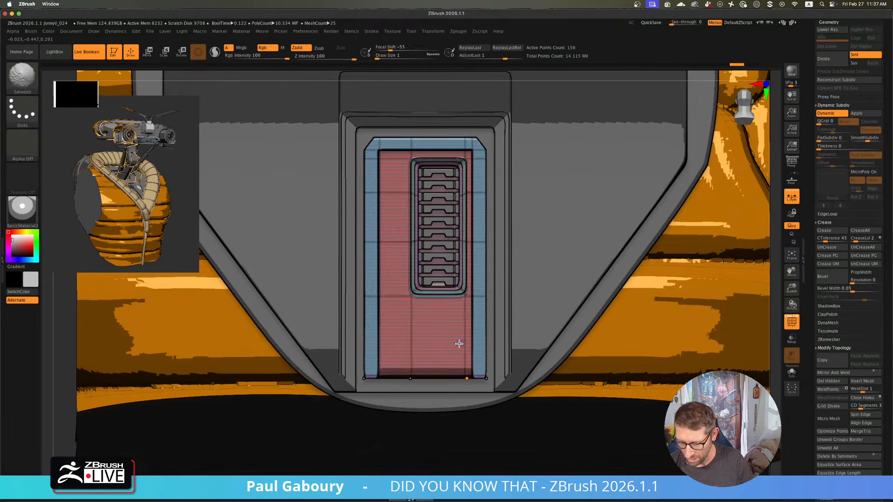
{"action": "key", "text": "shift+f"}
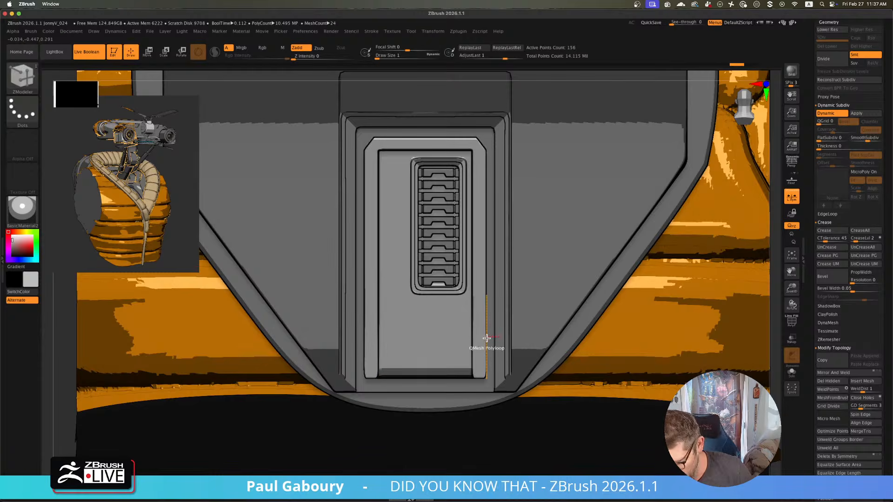
{"action": "right_click_drag", "start_coordinate": [471, 331], "coordinate": [373, 280], "text": "ctrl"}
- Load the IMM Train insert brush from the LightBox brush library
{"action": "mouse_move", "coordinate": [603, 317]}
{"action": "right_mouse_down"}
{"action": "mouse_move", "coordinate": [582, 294]}
{"action": "mouse_move", "coordinate": [576, 305]}
{"action": "right_mouse_up"}
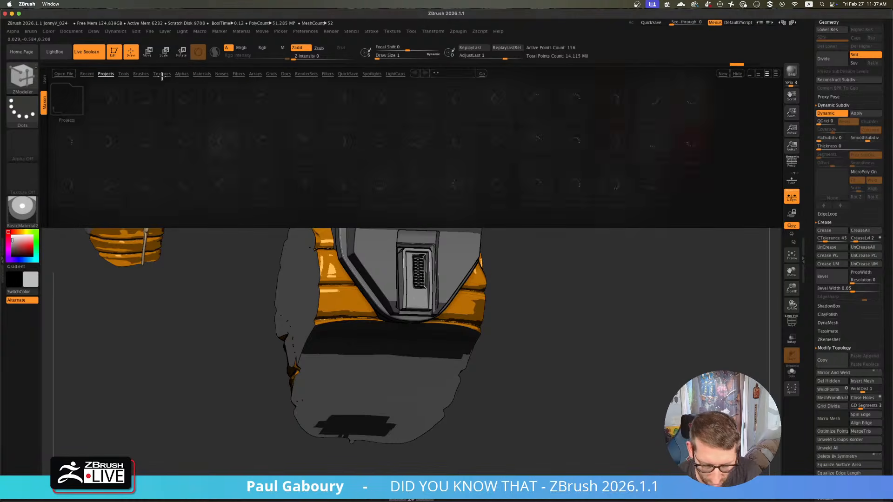
{"action": "left_click", "coordinate": [146, 75]}
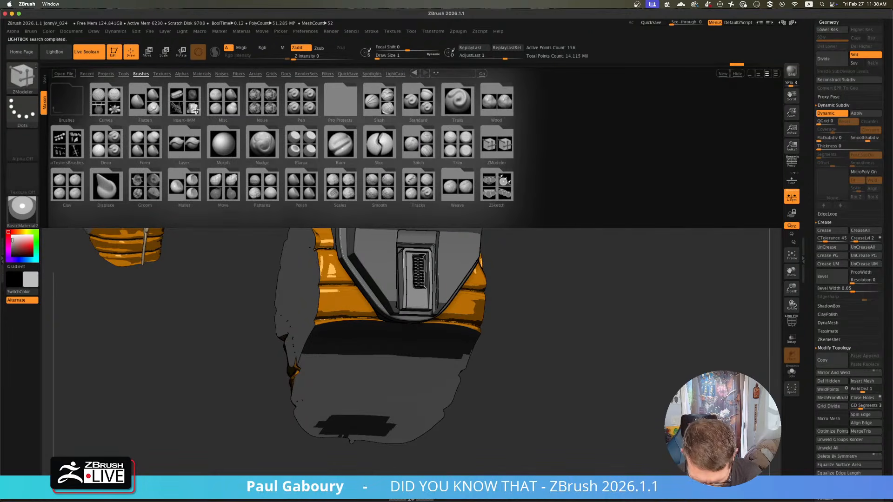
{"action": "left_click", "coordinate": [192, 102]}
{"action": "double_click", "coordinate": [113, 148]}
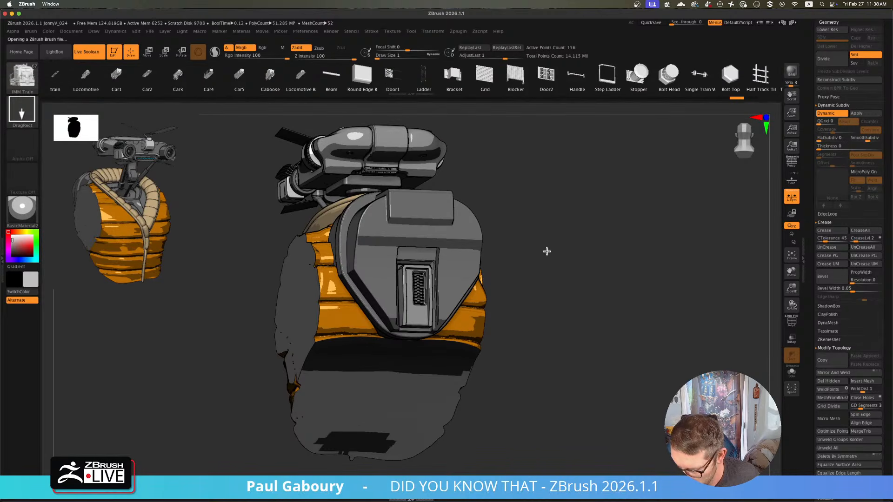
- Insert a small box mesh in the recessed panel just below the ribbed vent
{"action": "left_click_drag", "start_coordinate": [547, 251], "coordinate": [542, 256], "text": "shift"}
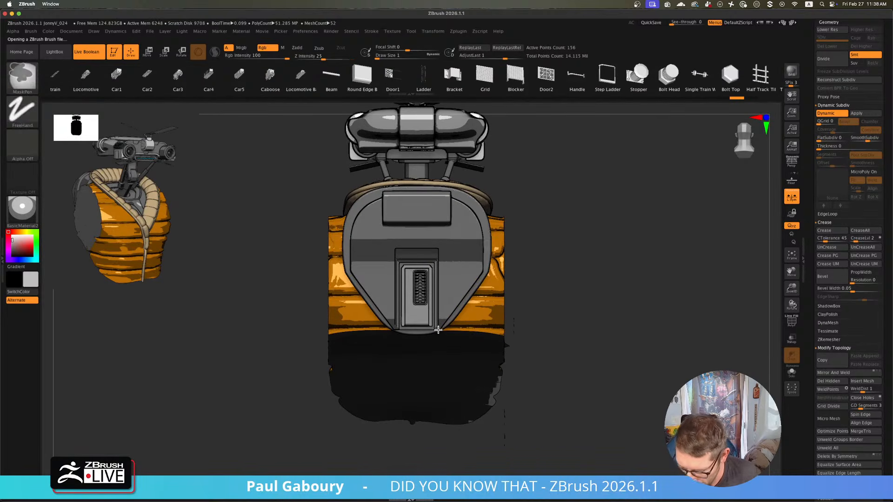
{"action": "scroll", "coordinate": [470, 372], "scroll_direction": "up", "scroll_amount": 5}
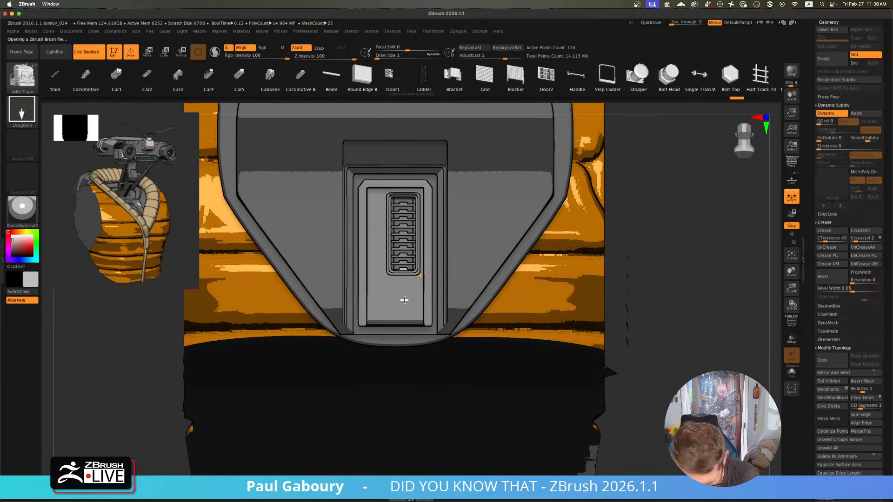
{"action": "left_click_drag", "start_coordinate": [403, 299], "coordinate": [401, 279]}
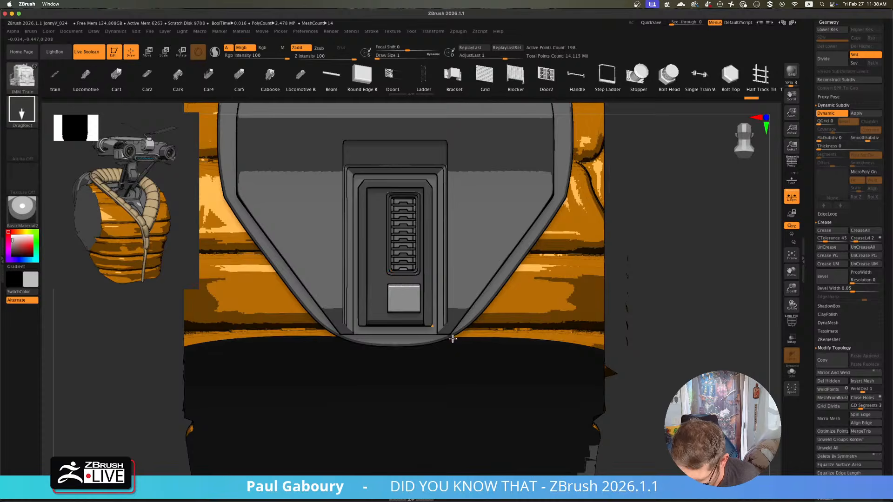
- Push the inserted box slightly deeper into the recessed panel with the Move gizmo
{"action": "right_click_drag", "start_coordinate": [451, 339], "coordinate": [466, 320]}
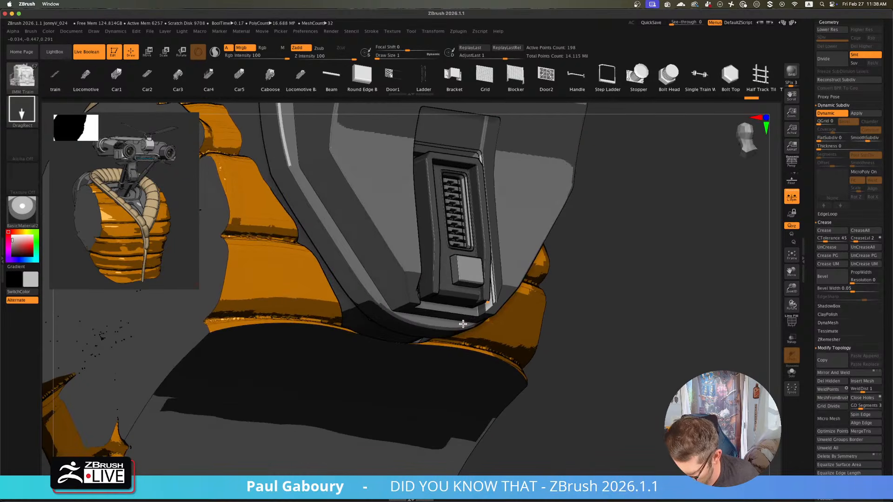
{"action": "key", "text": "w"}
{"action": "left_click_drag", "start_coordinate": [454, 297], "coordinate": [507, 318]}
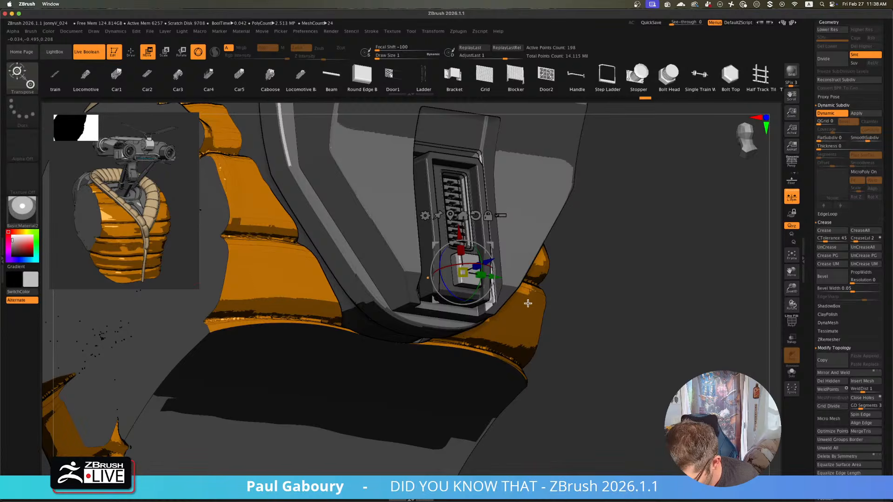
{"action": "key", "text": "q"}
{"action": "key", "text": "ctrl+z"}
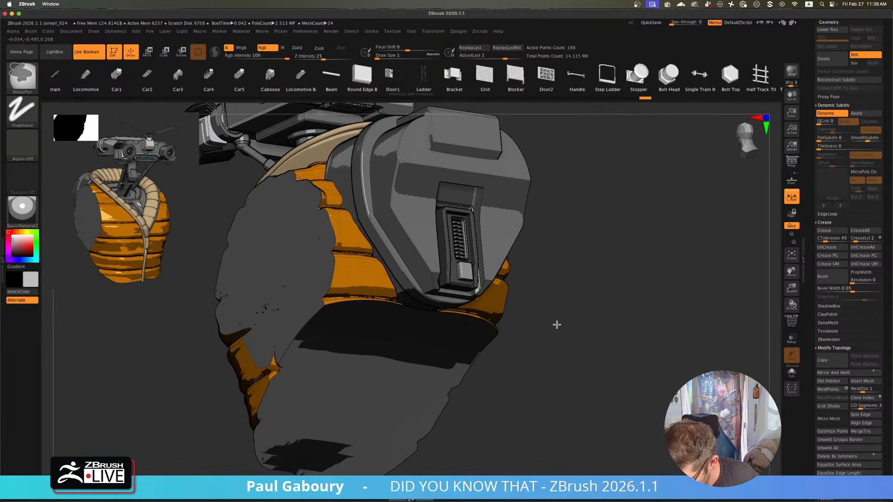
{"action": "mouse_move", "coordinate": [517, 341]}
{"action": "right_mouse_down"}
{"action": "mouse_move", "coordinate": [536, 353]}
{"action": "mouse_move", "coordinate": [560, 329]}
{"action": "mouse_move", "coordinate": [558, 301]}
{"action": "mouse_move", "coordinate": [490, 284]}
{"action": "mouse_move", "coordinate": [543, 374]}
{"action": "right_mouse_up"}
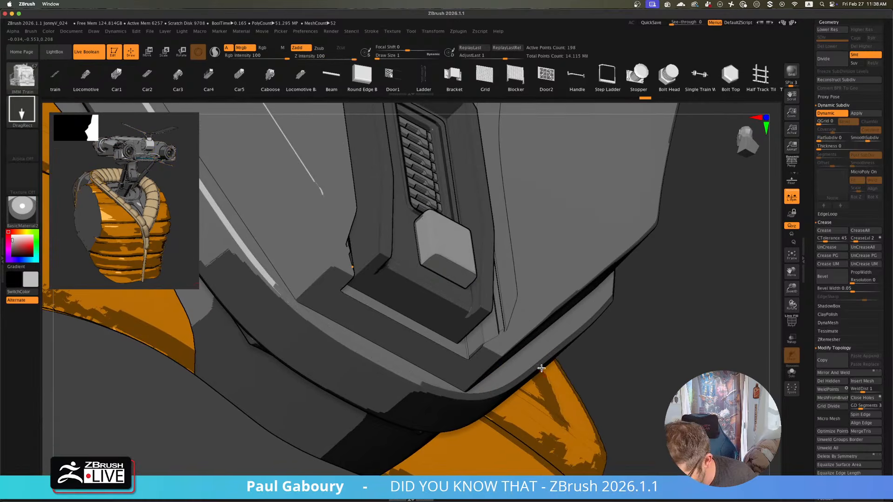
{"action": "key", "text": "w"}
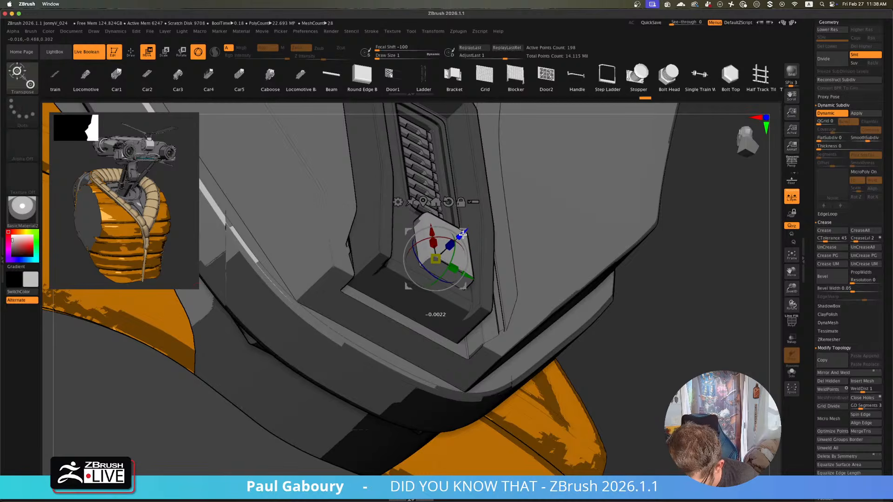
{"action": "key", "text": "q"}
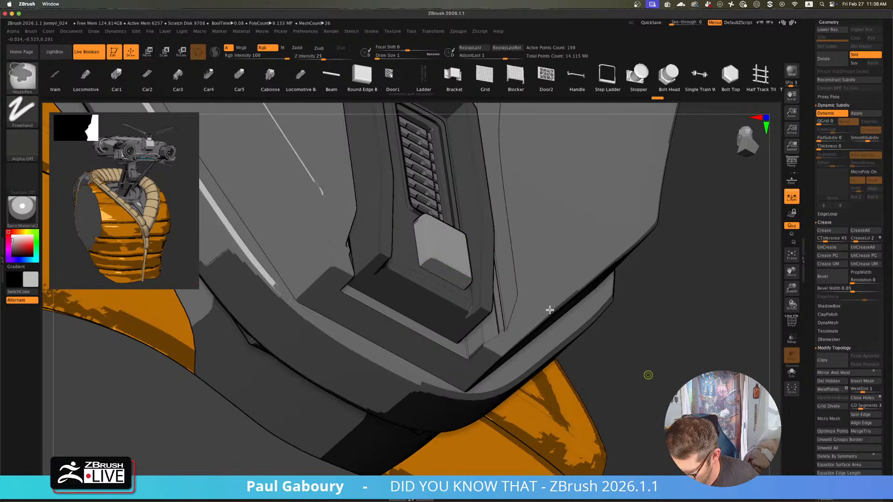
{"action": "key", "text": "f"}
{"action": "left_click_drag", "start_coordinate": [568, 335], "coordinate": [566, 337], "text": "shift"}
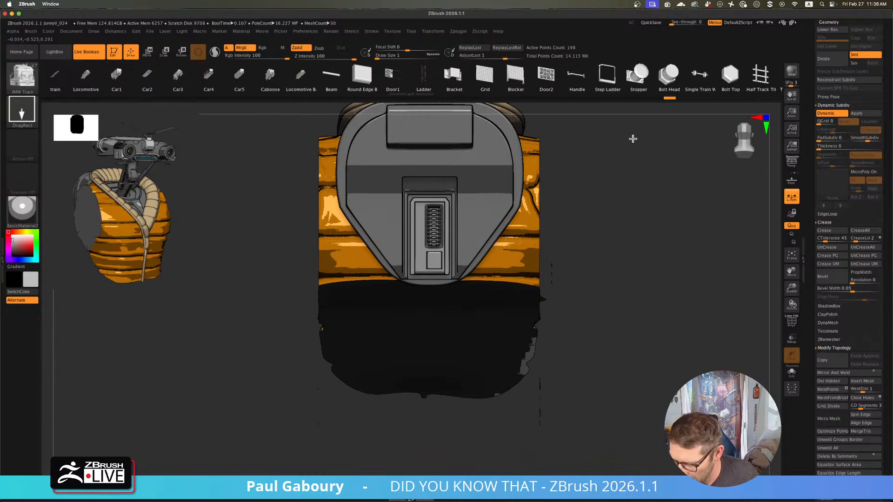
- Insert a smaller Blank Panel Cl mesh centred on the box below the vent and clear the mask
{"action": "key", "text": "m"}
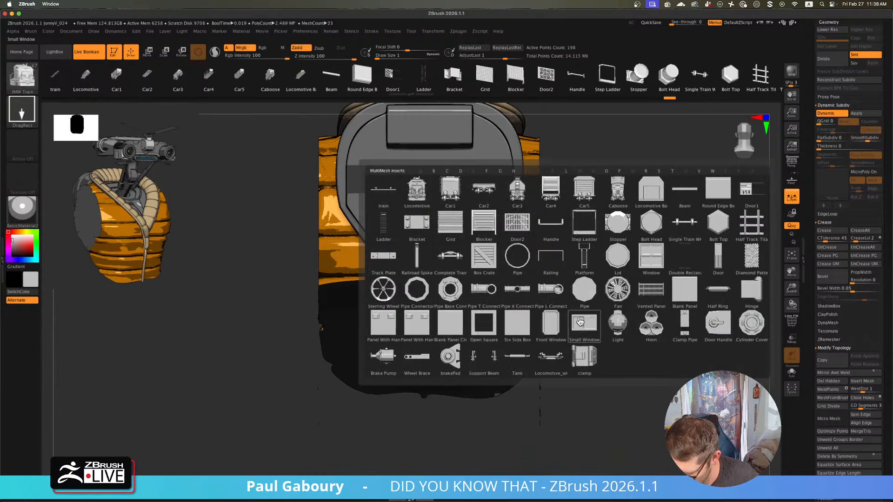
{"action": "mouse_move", "coordinate": [523, 327]}
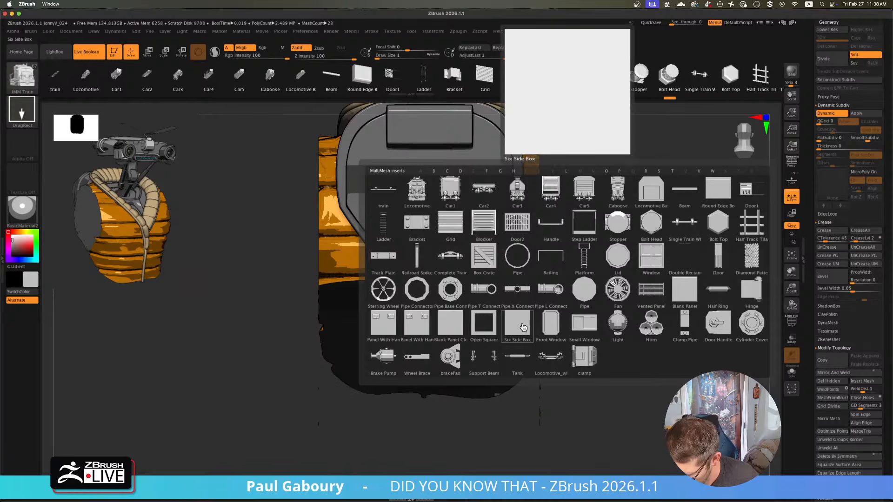
{"action": "left_click", "coordinate": [456, 327]}
{"action": "right_click_drag", "start_coordinate": [456, 321], "coordinate": [496, 348], "text": "ctrl"}
{"action": "left_click_drag", "start_coordinate": [434, 281], "coordinate": [425, 295]}
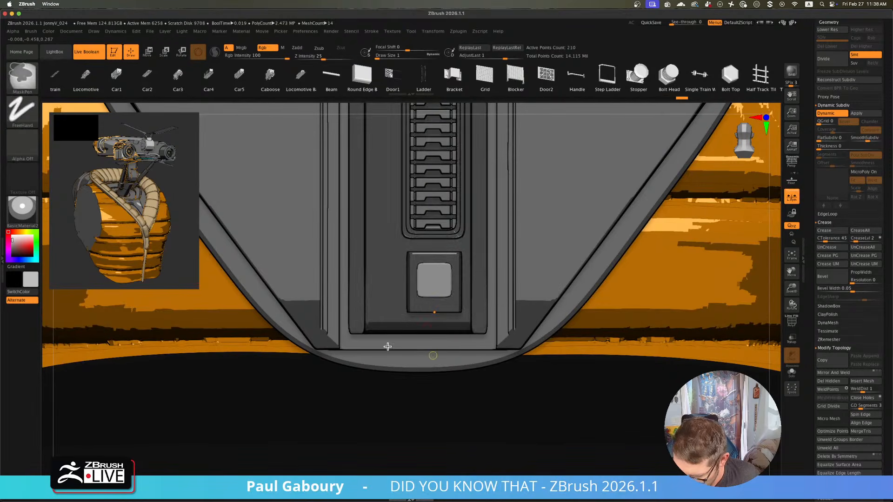
{"action": "right_click_drag", "start_coordinate": [388, 347], "coordinate": [327, 331], "text": "ctrl"}
{"action": "left_click_drag", "start_coordinate": [633, 322], "coordinate": [647, 369], "text": "ctrl"}
- Try to insert a Front Window mesh from the IMM Train brush beside the box below the vent
{"action": "right_click_drag", "start_coordinate": [601, 363], "coordinate": [592, 365]}
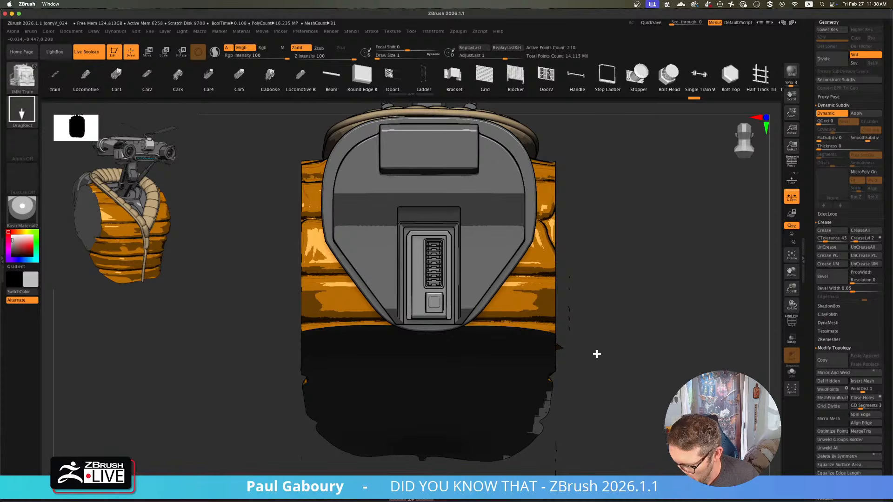
{"action": "scroll", "coordinate": [599, 354], "scroll_direction": "up", "scroll_amount": 3}
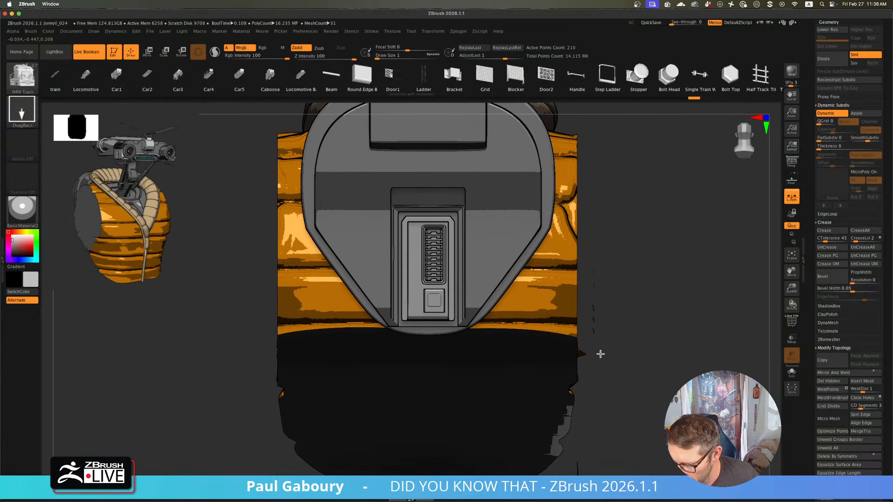
{"action": "left_click_drag", "start_coordinate": [730, 75], "coordinate": [490, 104]}
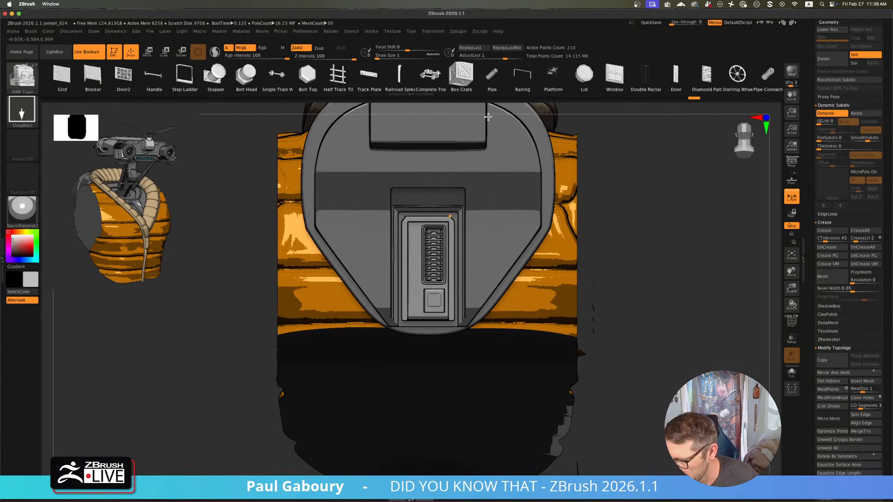
{"action": "key", "text": "m"}
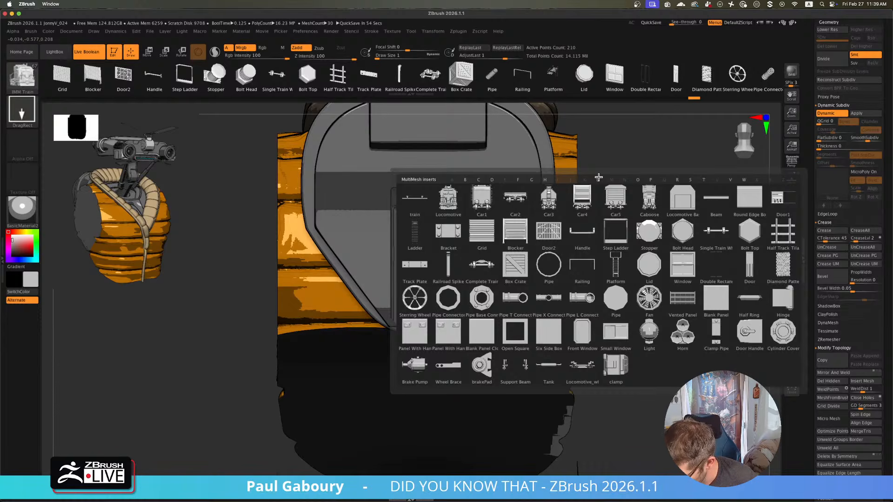
{"action": "left_click", "coordinate": [586, 333]}
{"action": "mouse_move", "coordinate": [414, 303]}
{"action": "right_mouse_down", "text": "ctrl"}
{"action": "mouse_move", "coordinate": [437, 329]}
{"action": "mouse_move", "coordinate": [418, 322]}
{"action": "right_mouse_up", "text": "ctrl"}
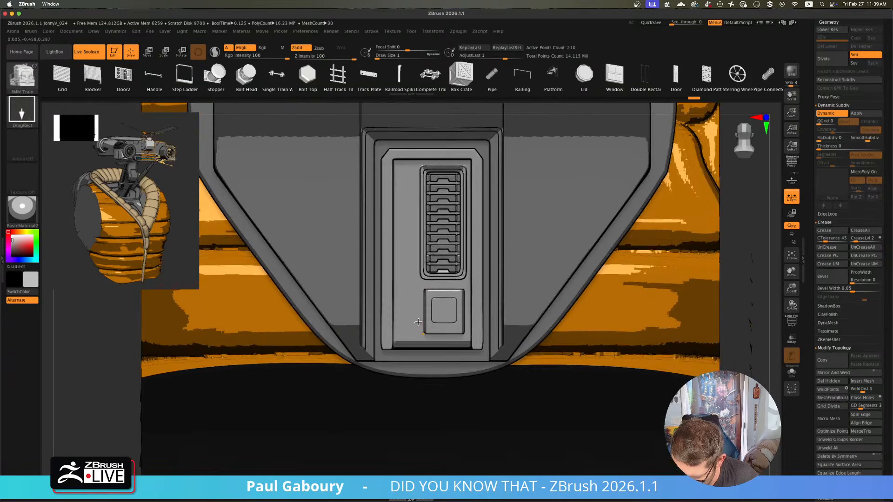
{"action": "left_click_drag", "start_coordinate": [410, 308], "coordinate": [410, 327]}
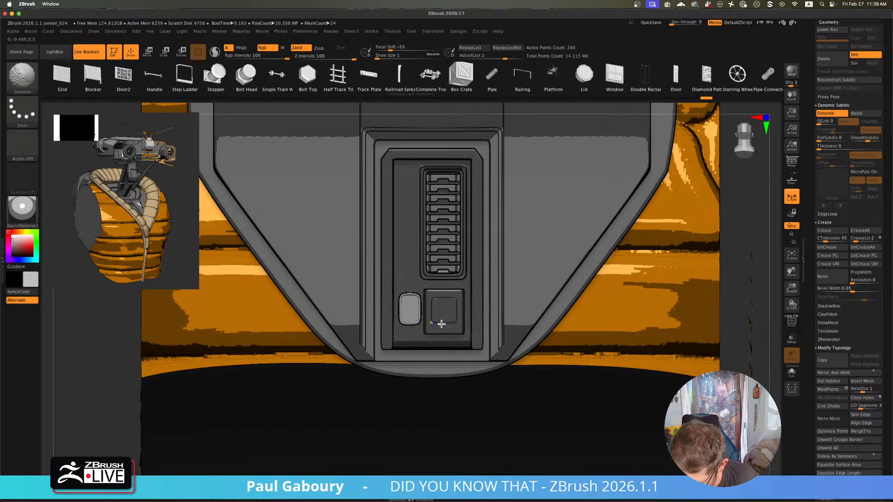
{"action": "right_click_drag", "start_coordinate": [471, 348], "coordinate": [455, 336], "text": "ctrl"}
{"action": "key", "text": "ctrl+z"}
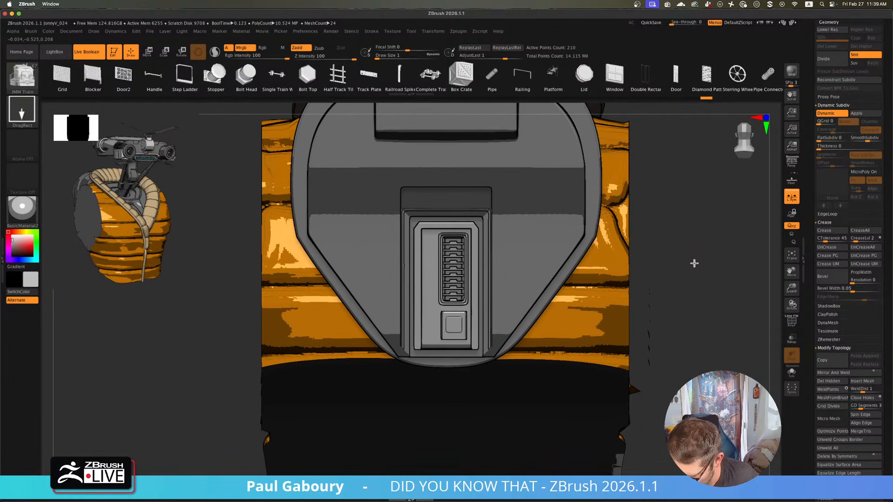
- Isolate the inserted box and its raised panel within BackPack Pieces and split them off as a separate subtool
{"action": "right_click_drag", "start_coordinate": [647, 269], "coordinate": [582, 278], "text": "alt"}
{"action": "scroll", "coordinate": [809, 195], "scroll_direction": "up", "scroll_amount": 10}
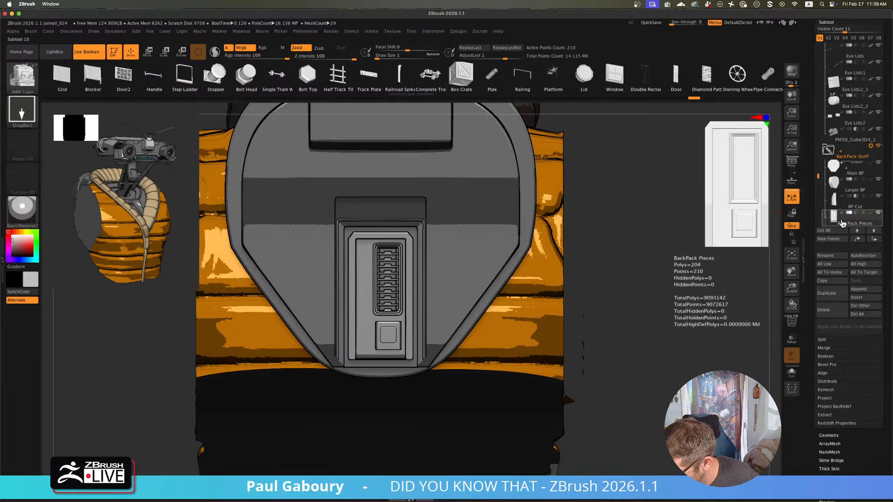
{"action": "left_click", "coordinate": [792, 372]}
{"action": "left_click_drag", "start_coordinate": [510, 376], "coordinate": [410, 344]}
{"action": "left_click", "coordinate": [379, 328], "text": "ctrl+shift"}
{"action": "left_click", "coordinate": [391, 340], "text": "ctrl+shift"}
{"action": "left_click", "coordinate": [391, 339], "text": "ctrl+alt+shift"}
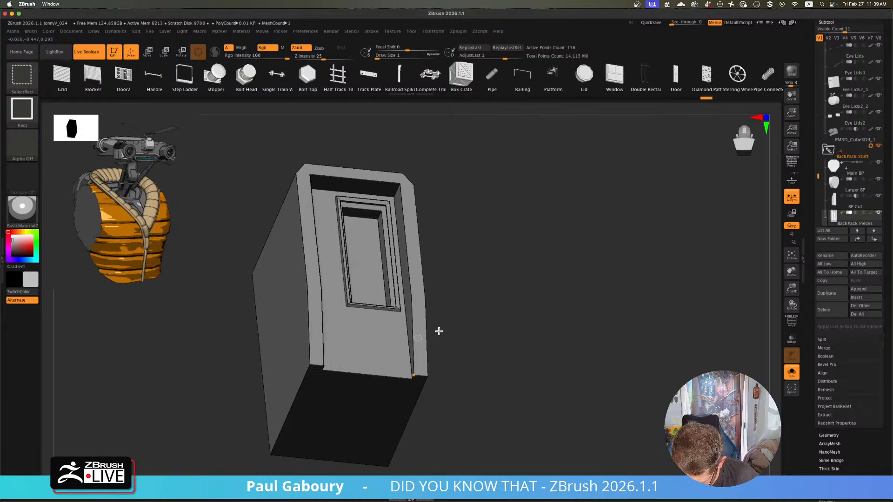
{"action": "left_click", "coordinate": [822, 340]}
{"action": "left_click", "coordinate": [844, 349]}
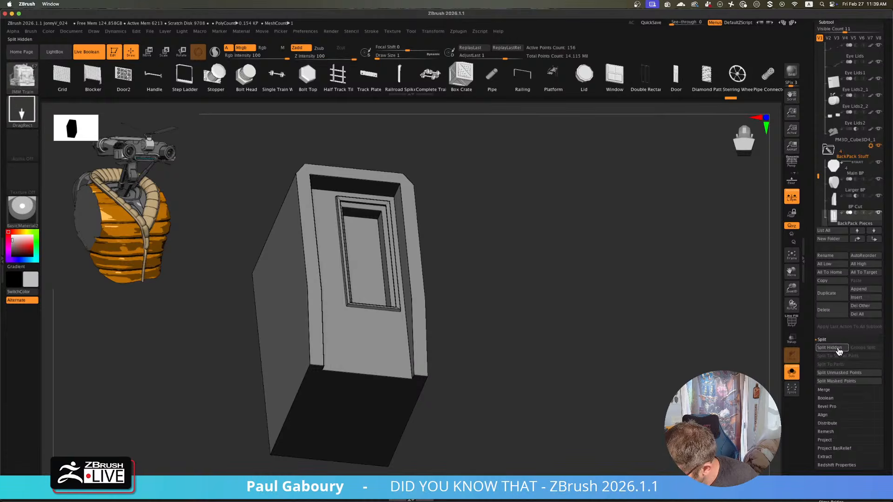
- Move the PM3D_Cube3D1_1 subtool into the BackPack Stuff folder above BackPack Pieces1, and make BackPack Pieces1 the active subtool
{"action": "scroll", "coordinate": [820, 174], "scroll_direction": "down", "scroll_amount": 4}
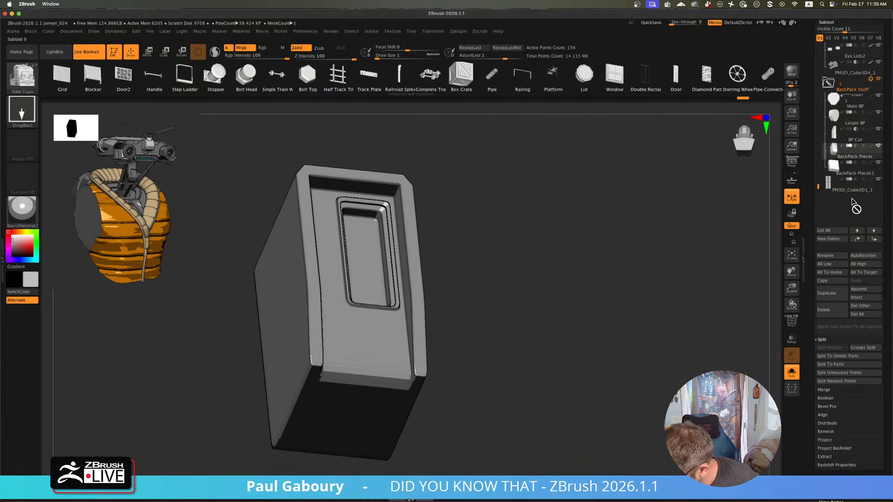
{"action": "mouse_move", "coordinate": [850, 185]}
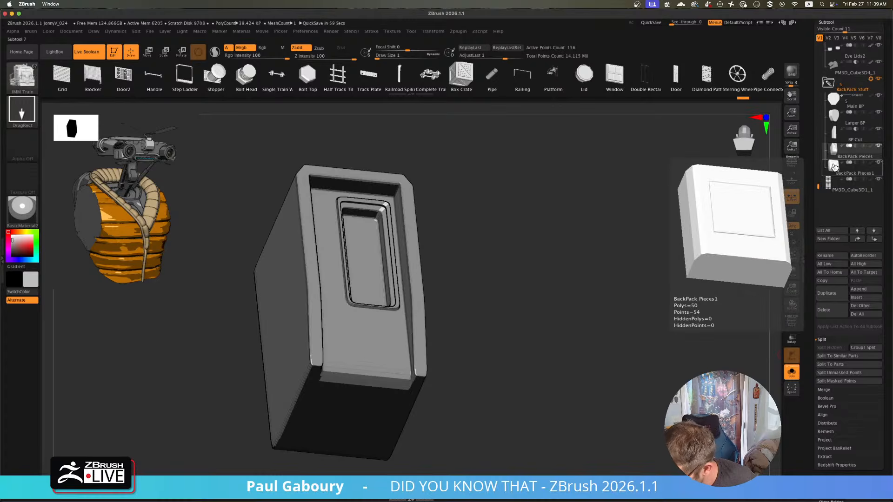
{"action": "left_click_drag", "start_coordinate": [848, 173], "coordinate": [852, 165]}
{"action": "left_click_drag", "start_coordinate": [606, 234], "coordinate": [634, 224]}
{"action": "left_click", "coordinate": [837, 186]}
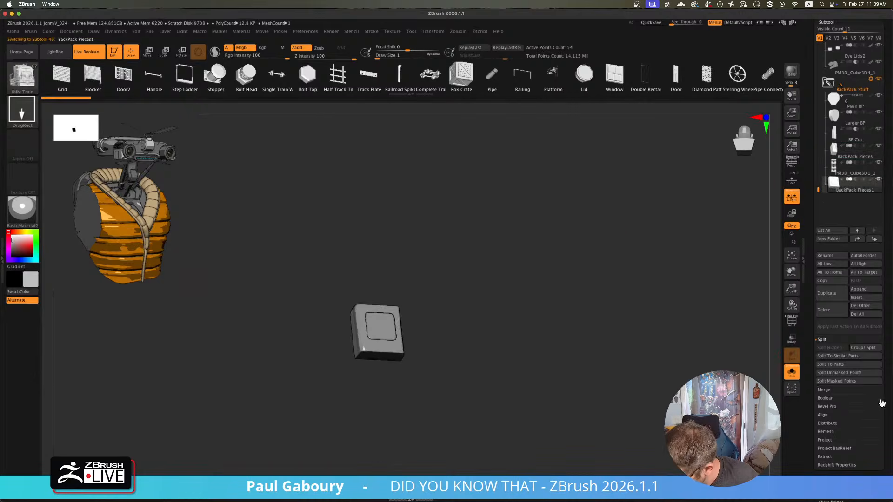
- Set the crease level of the separated box piece to 3 and bring the rest of the model back into view
{"action": "scroll", "coordinate": [856, 354], "scroll_direction": "down", "scroll_amount": 15}
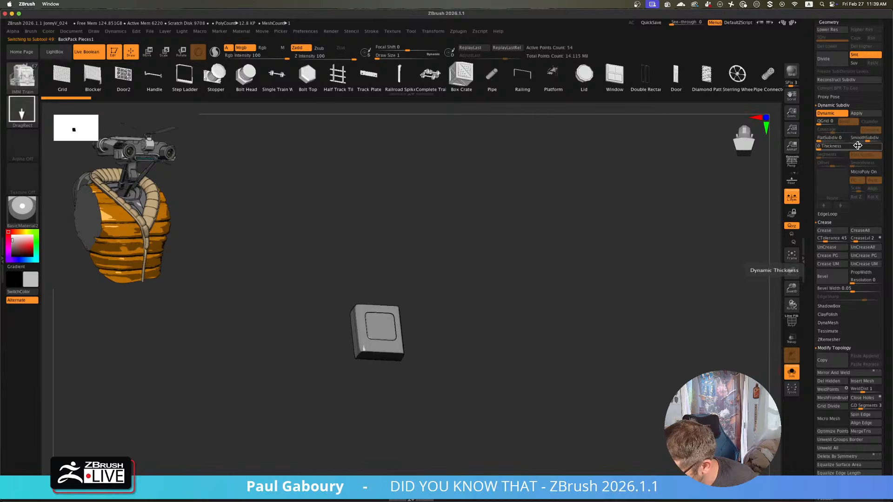
{"action": "right_click_drag", "start_coordinate": [539, 308], "coordinate": [427, 396], "text": "ctrl"}
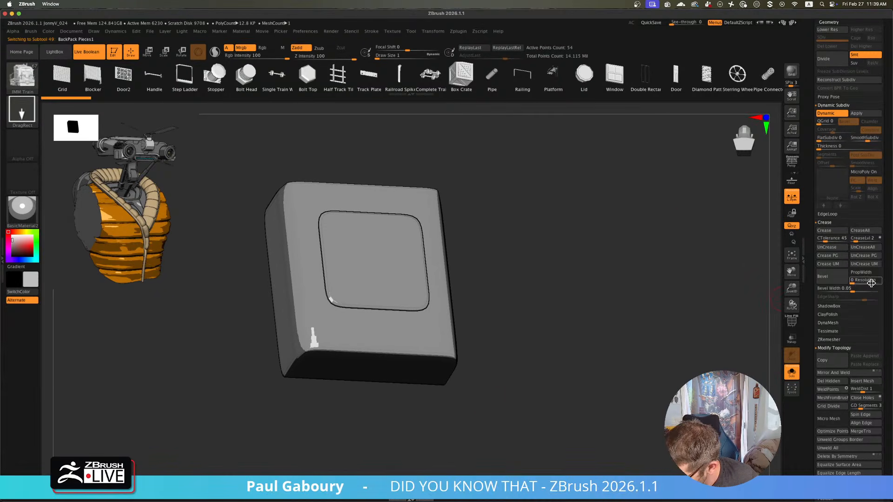
{"action": "left_click", "coordinate": [857, 240]}
{"action": "mouse_move", "coordinate": [690, 273]}
{"action": "right_mouse_down"}
{"action": "mouse_move", "coordinate": [540, 315]}
{"action": "mouse_move", "coordinate": [542, 335]}
{"action": "mouse_move", "coordinate": [507, 331]}
{"action": "mouse_move", "coordinate": [506, 341]}
{"action": "mouse_move", "coordinate": [522, 341]}
{"action": "mouse_move", "coordinate": [510, 341]}
{"action": "mouse_move", "coordinate": [524, 363]}
{"action": "right_mouse_up"}
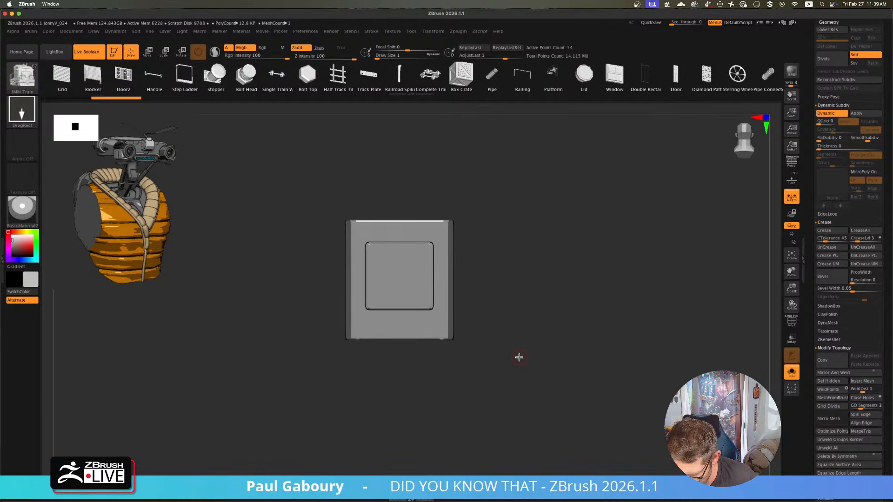
{"action": "left_click", "coordinate": [792, 374]}
{"action": "right_click_drag", "start_coordinate": [473, 317], "coordinate": [447, 285], "text": "ctrl"}
{"action": "mouse_move", "coordinate": [478, 330]}
{"action": "right_mouse_down"}
{"action": "mouse_move", "coordinate": [514, 302]}
{"action": "mouse_move", "coordinate": [581, 282]}
{"action": "mouse_move", "coordinate": [569, 303]}
{"action": "right_mouse_up"}
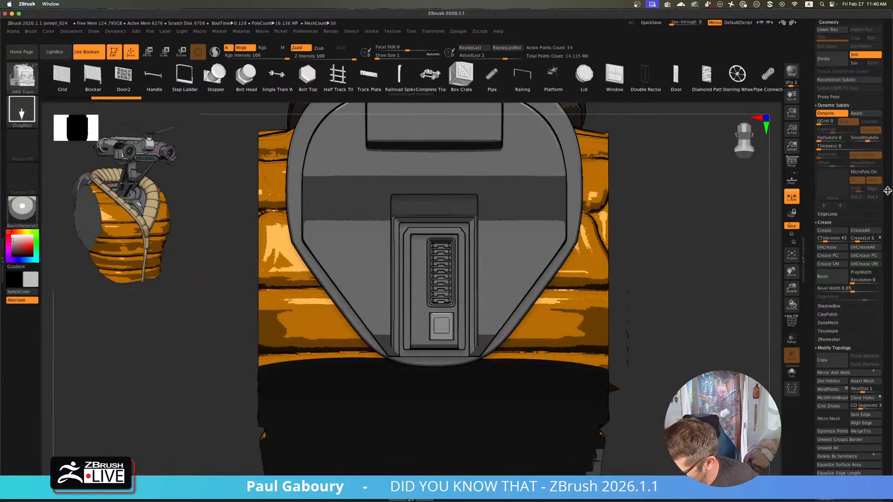
- Rename the BackPack Pieces1 subtool to "BackPack Piece"
{"action": "scroll", "coordinate": [828, 195], "scroll_direction": "up", "scroll_amount": 5}
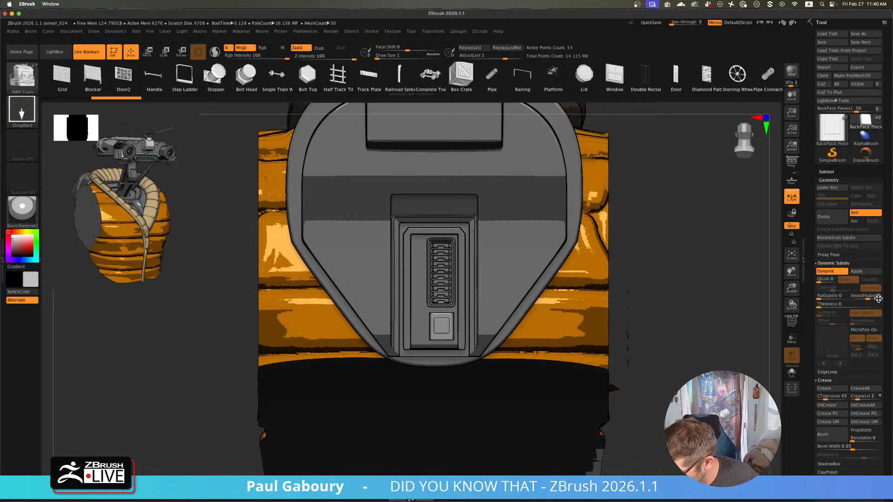
{"action": "left_click", "coordinate": [830, 174]}
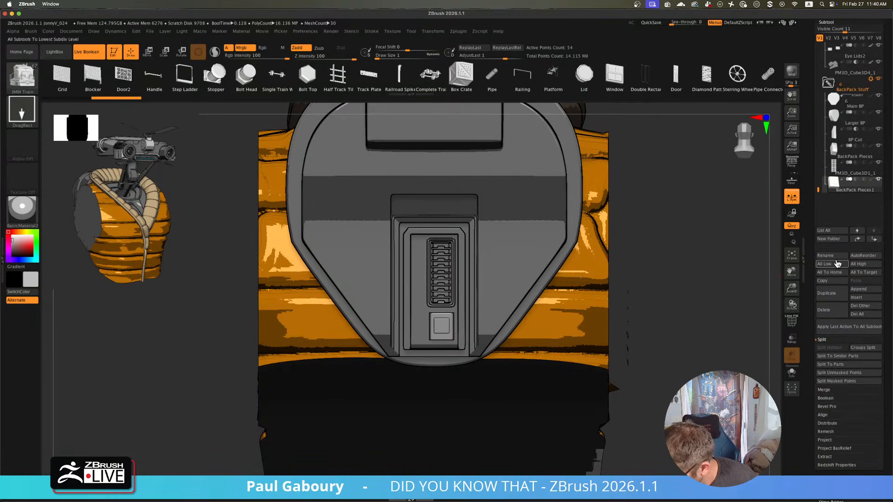
{"action": "left_click", "coordinate": [830, 256]}
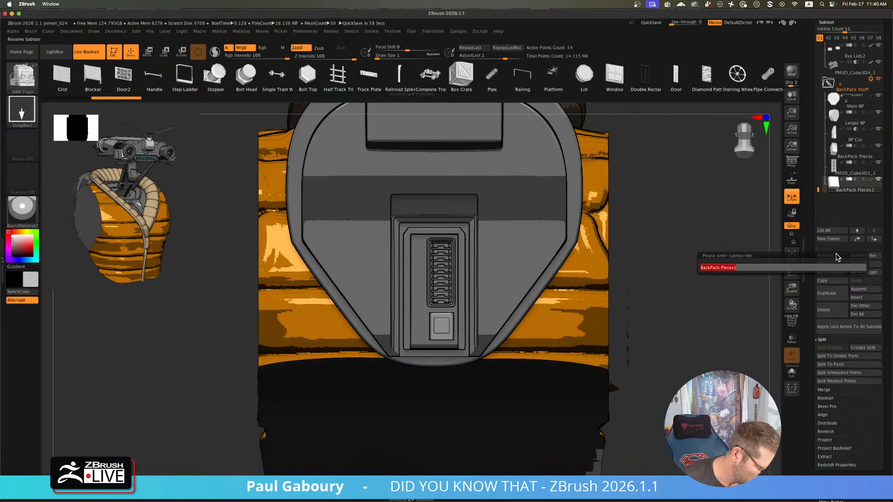
{"action": "key", "text": "End"}
{"action": "key", "text": "BackSpace"}
{"action": "key", "text": "BackSpace"}
{"action": "key", "text": "BackSpace"}
{"action": "key", "text": "BackSpace"}
{"action": "key", "text": "BackSpace"}
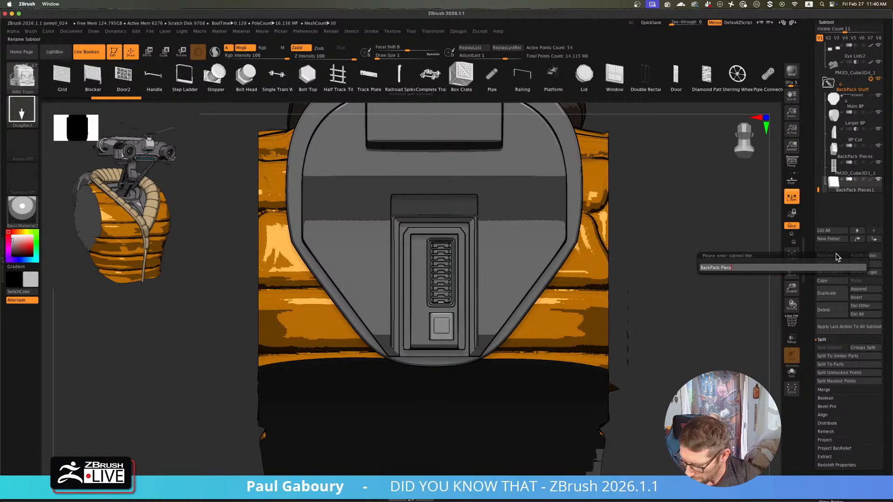
{"action": "key", "text": "BackSpace"}
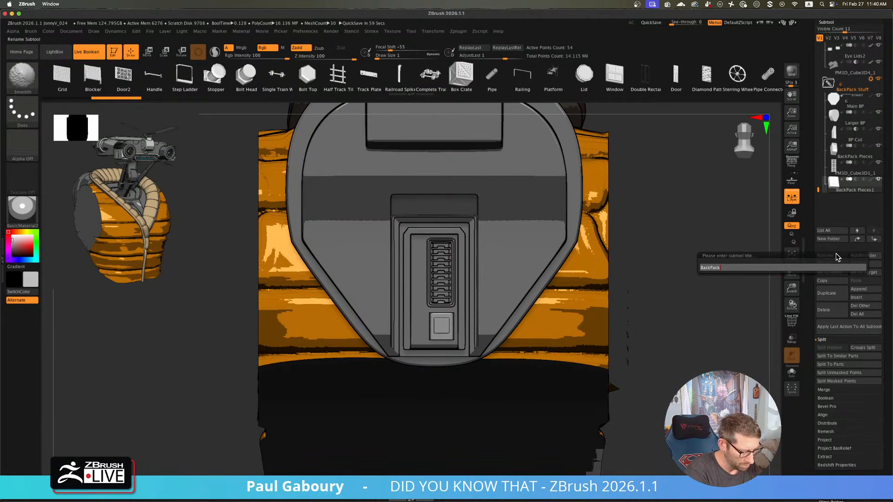
{"action": "type", "text": "Piece"}
{"action": "key", "text": "Return"}
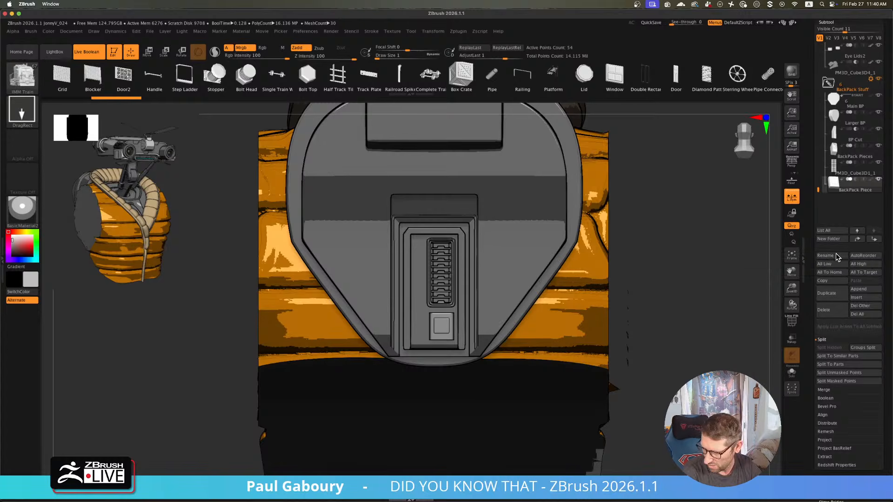
- Rename the PM3D_Cube3D1_1 subtool to "BP Repeat element"
{"action": "key", "text": "Up"}
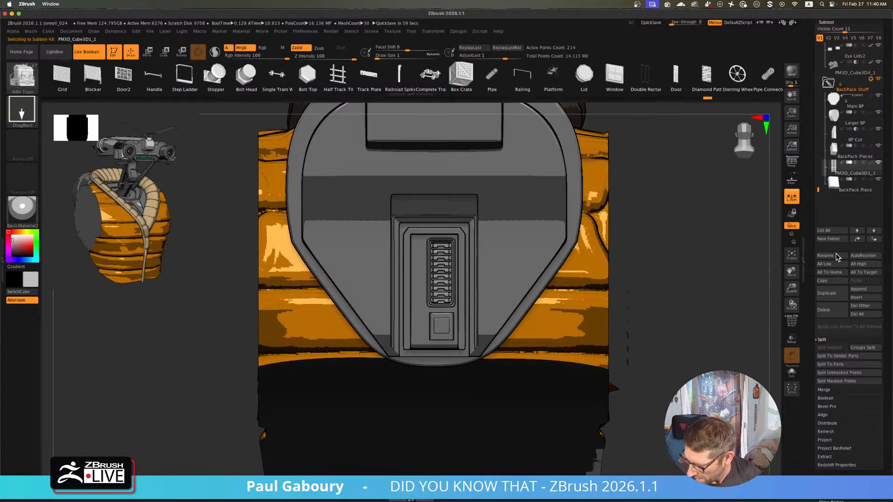
{"action": "left_click", "coordinate": [835, 255]}
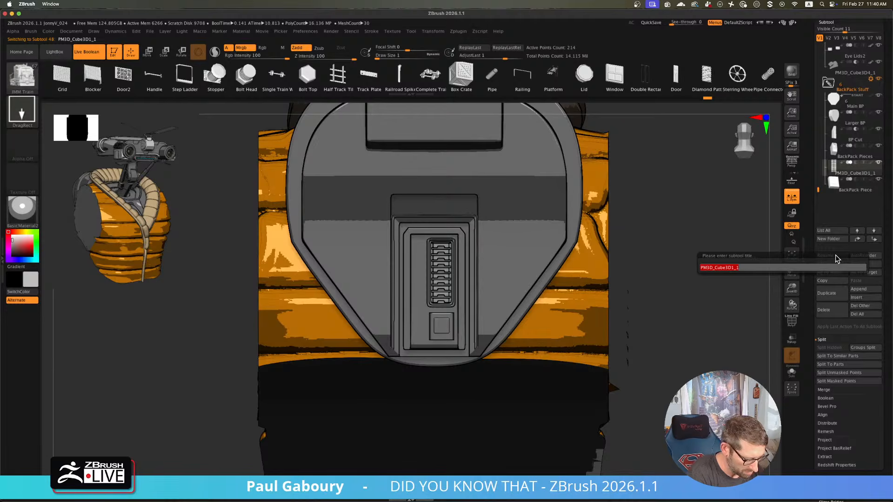
{"action": "type", "text": "BP"}
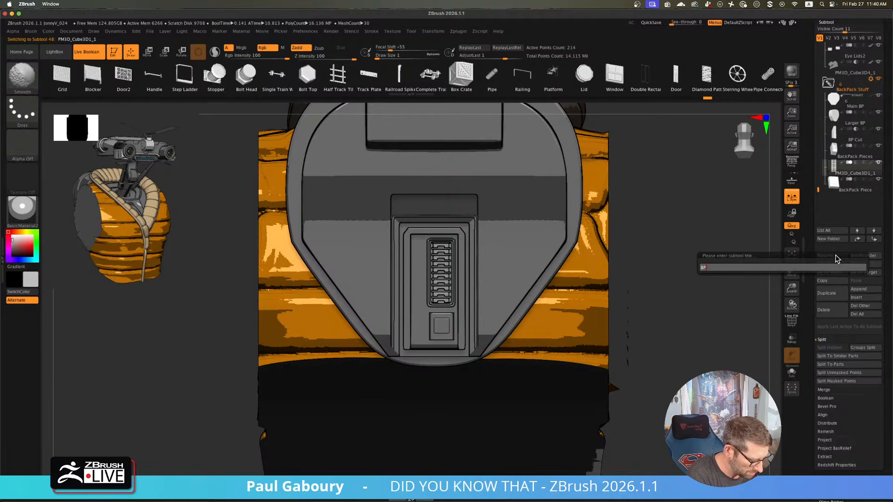
{"action": "type", "text": " Repeat"}
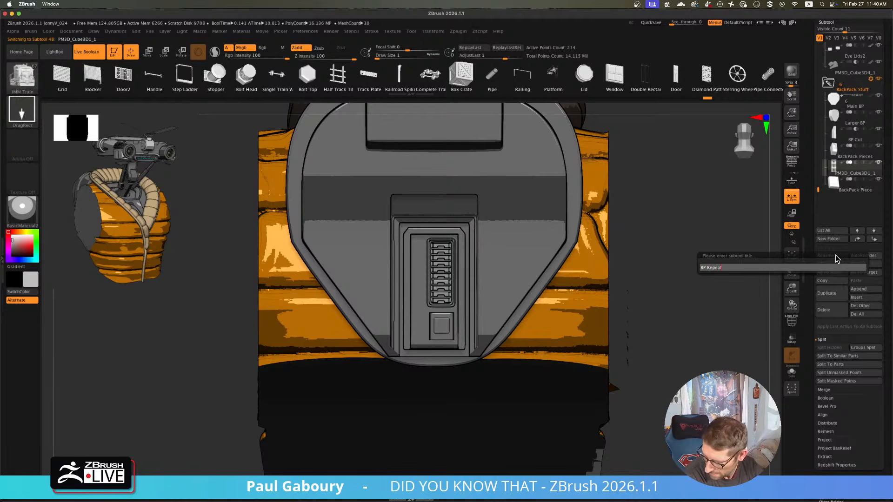
{"action": "type", "text": " element"}
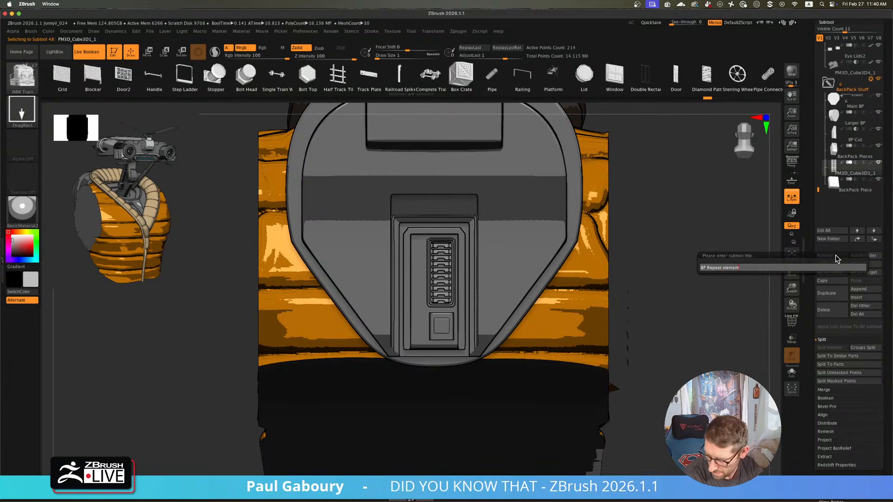
{"action": "key", "text": "Return"}
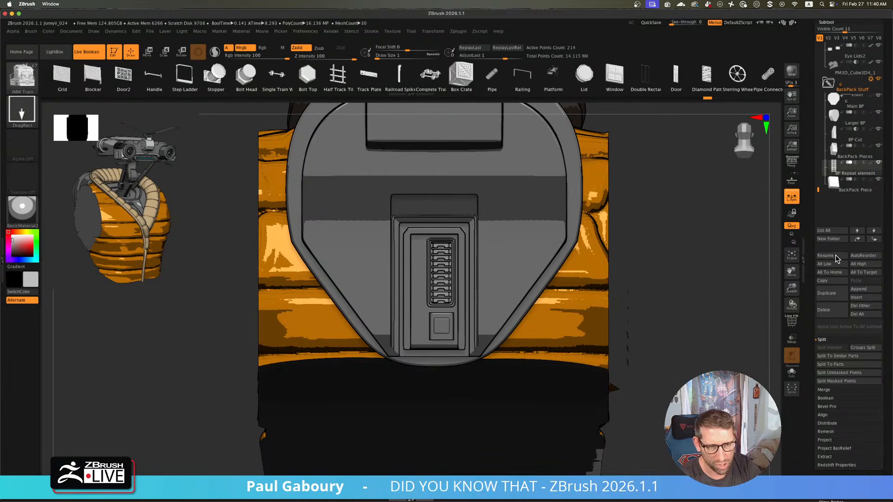
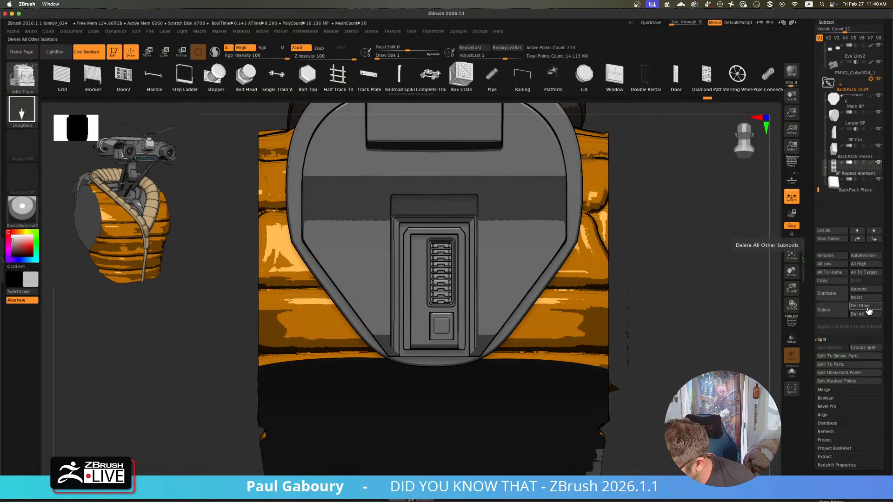
- Insert a Cylinder3D mesh as a new subtool below BP Repeat element and show its wireframe
{"action": "left_click", "coordinate": [864, 299]}
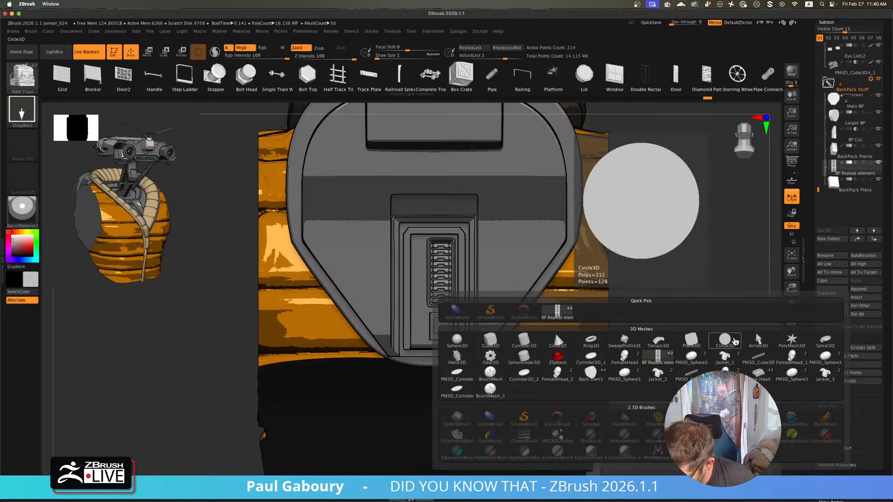
{"action": "left_click", "coordinate": [585, 343]}
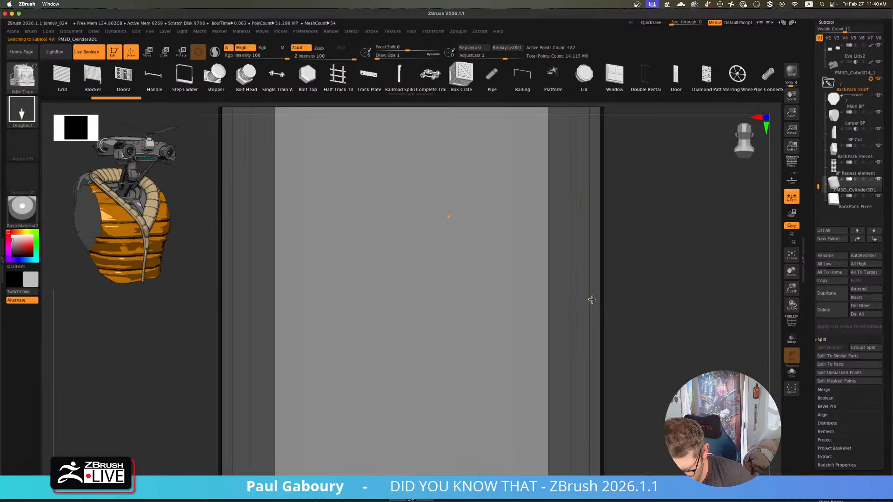
{"action": "mouse_move", "coordinate": [611, 286]}
{"action": "right_mouse_down", "text": "ctrl"}
{"action": "mouse_move", "coordinate": [549, 263]}
{"action": "mouse_move", "coordinate": [487, 285]}
{"action": "right_mouse_up", "text": "ctrl"}
{"action": "key", "text": "shift+f"}
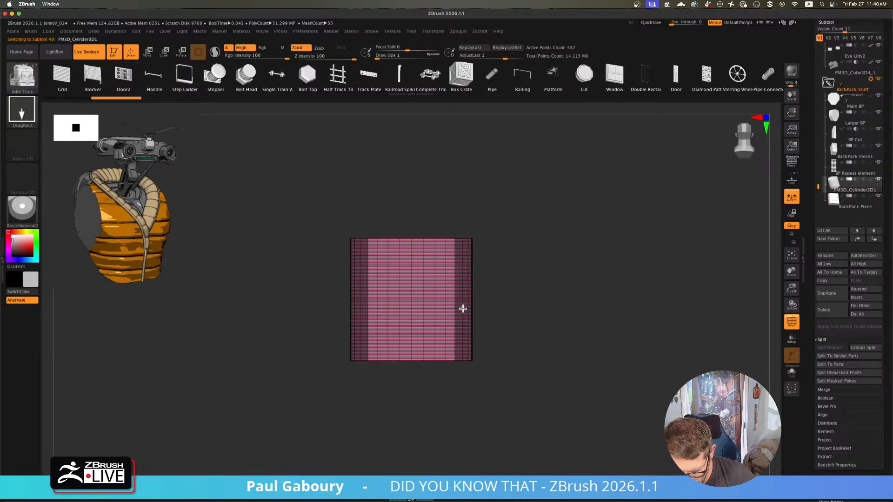
- Replace the inserted cylinder mesh with an adjustable cylinder primitive through the Move gizmo's transform types
{"action": "key", "text": "w"}
{"action": "left_click", "coordinate": [381, 245]}
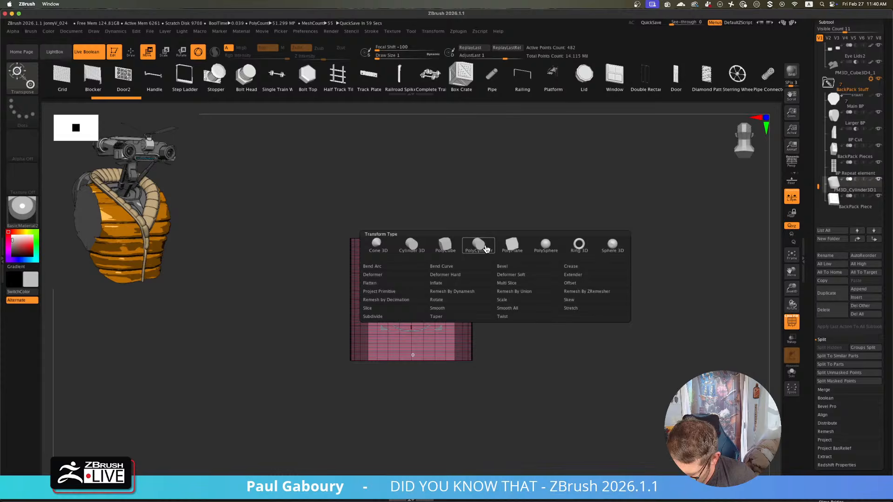
{"action": "left_click", "coordinate": [412, 245]}
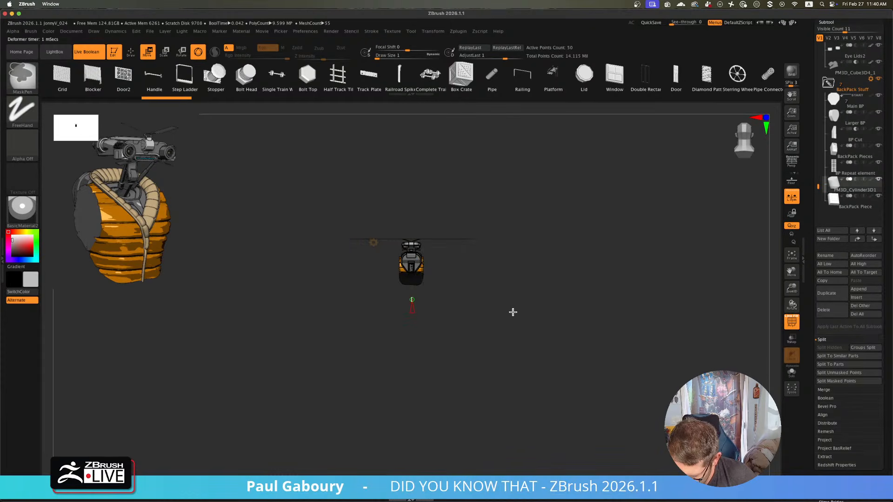
- Reduce the cylinder primitive's vertical divisions so its side is a single row of polygons
{"action": "key", "text": "w"}
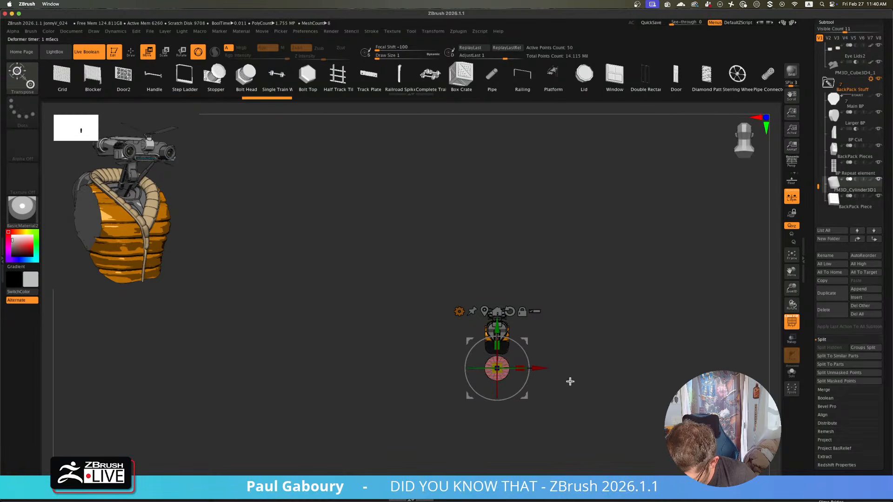
{"action": "left_click_drag", "start_coordinate": [570, 378], "coordinate": [586, 376]}
{"action": "right_click_drag", "start_coordinate": [587, 376], "coordinate": [602, 420], "text": "ctrl"}
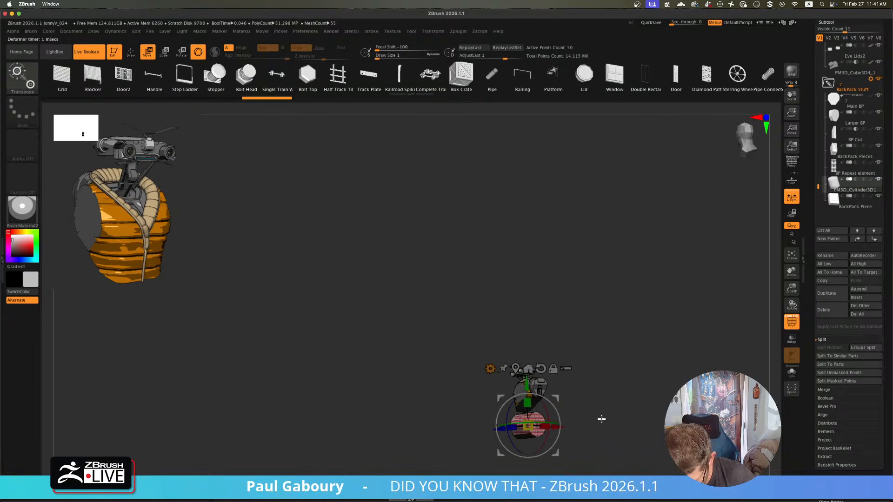
{"action": "right_click_drag", "start_coordinate": [578, 373], "coordinate": [482, 269], "text": "alt"}
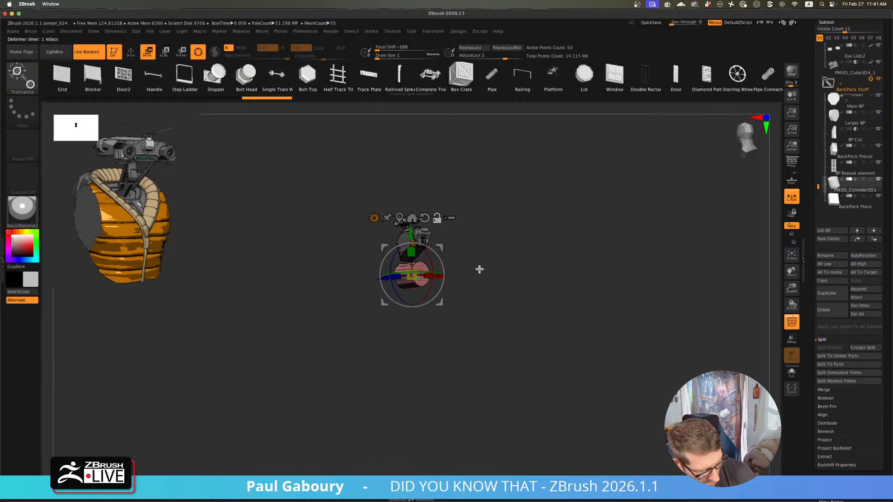
{"action": "key", "text": "y"}
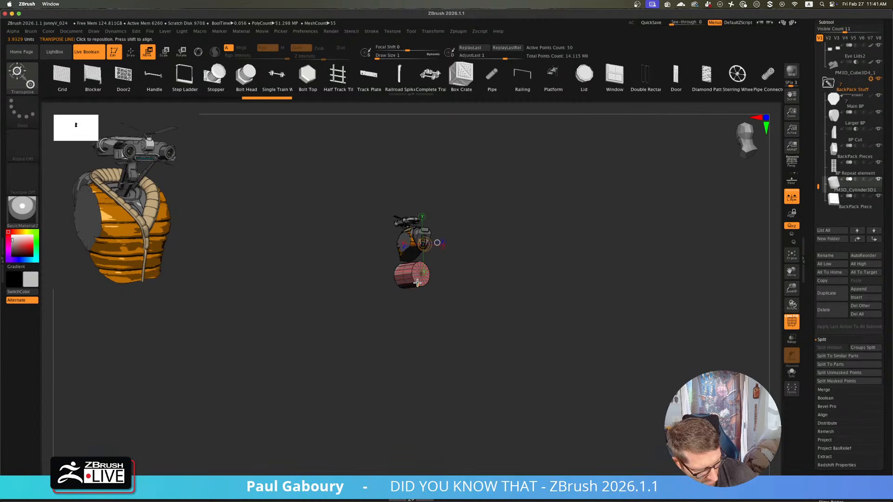
{"action": "key", "text": "y"}
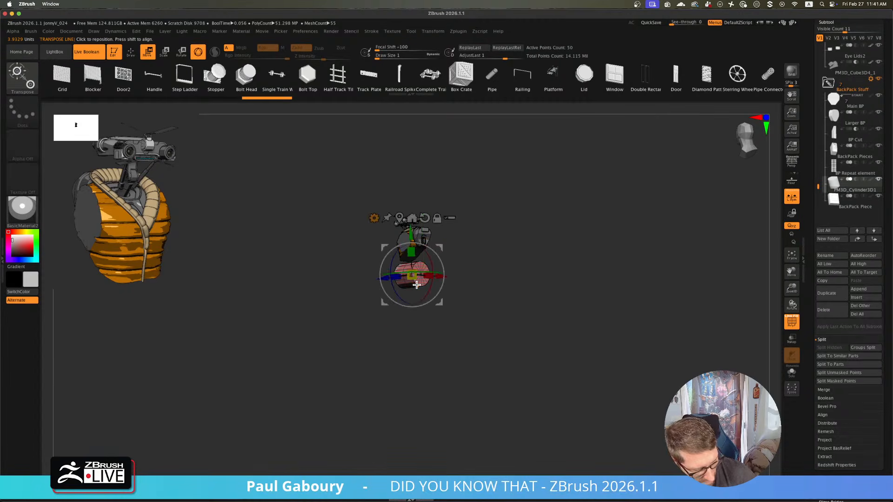
{"action": "key", "text": "y"}
{"action": "key", "text": "f"}
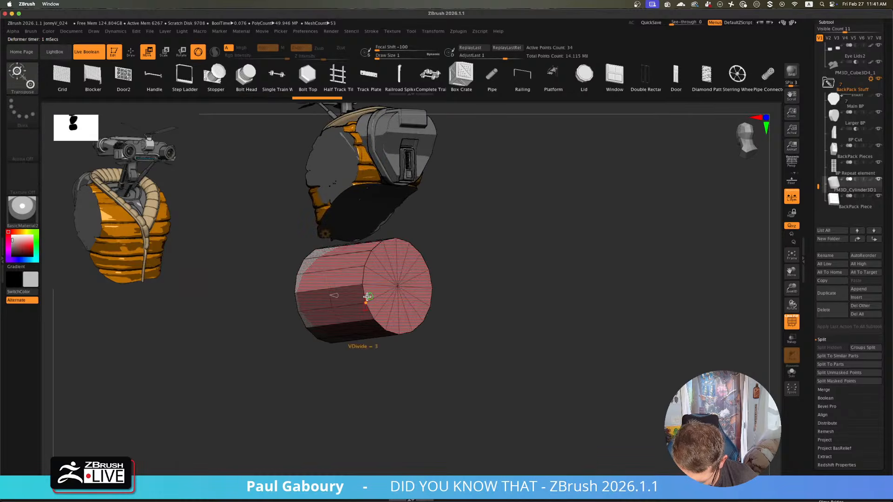
- Shorten the cylinder primitive into a flat disc and isolate it from the other subtools
{"action": "key", "text": "y"}
{"action": "left_click_drag", "start_coordinate": [348, 294], "coordinate": [405, 290]}
{"action": "mouse_move", "coordinate": [453, 331]}
{"action": "left_mouse_down"}
{"action": "mouse_move", "coordinate": [445, 332]}
{"action": "mouse_move", "coordinate": [462, 357]}
{"action": "mouse_move", "coordinate": [435, 319]}
{"action": "left_mouse_up"}
{"action": "key", "text": "q"}
{"action": "left_click", "coordinate": [792, 372]}
{"action": "key", "text": "f"}
{"action": "key", "text": "shift"}
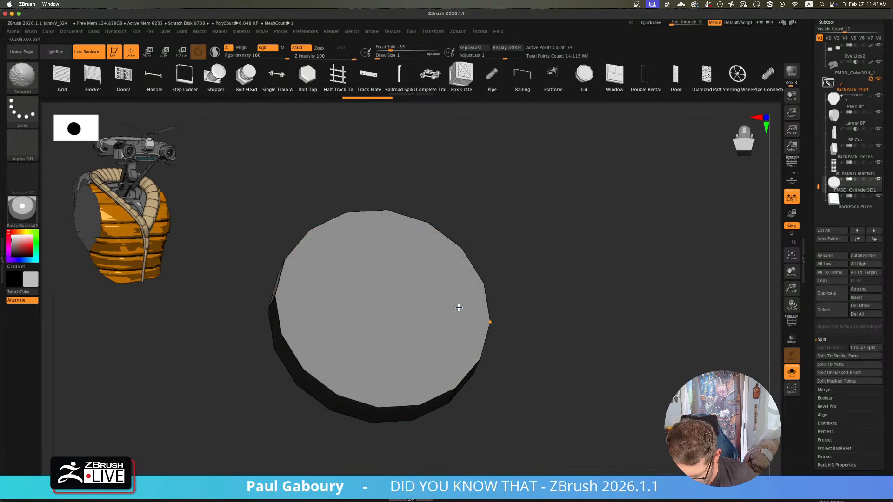
- Turn on dynamic subdivision for the disc and crease its sharp edges
{"action": "left_click_drag", "start_coordinate": [561, 392], "coordinate": [551, 343]}
{"action": "scroll", "coordinate": [886, 382], "scroll_direction": "down", "scroll_amount": 15}
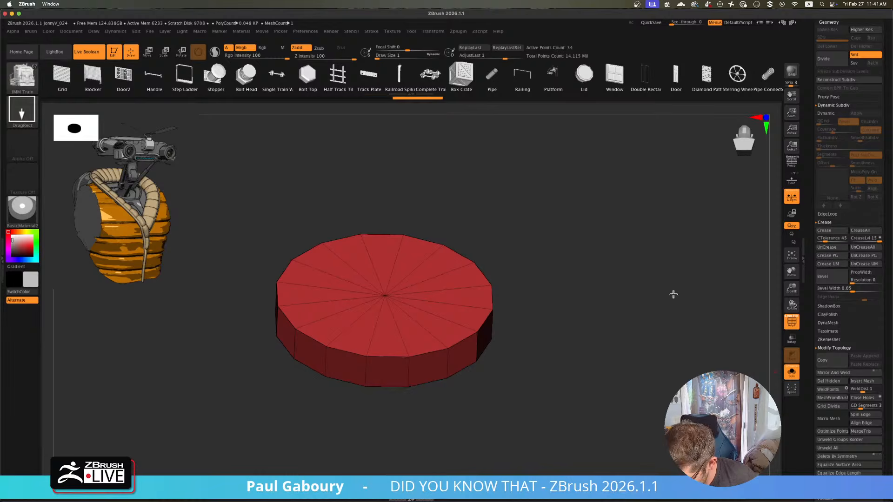
{"action": "key", "text": "d"}
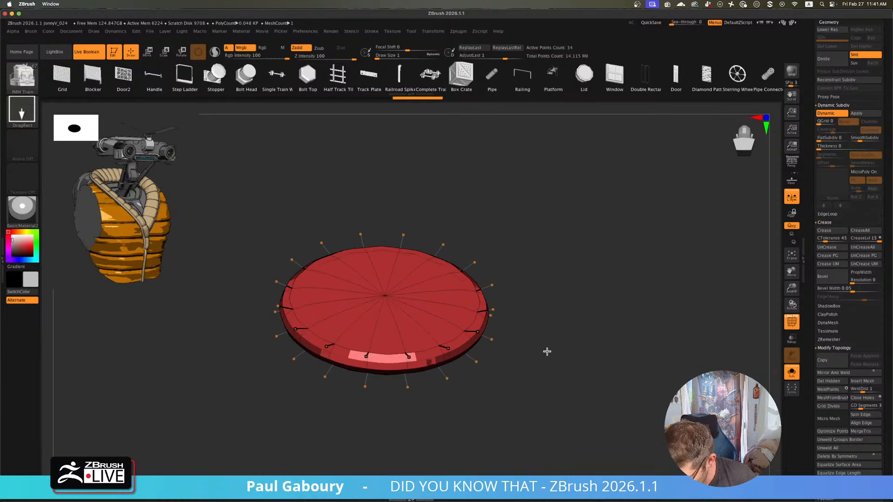
{"action": "left_click", "coordinate": [835, 232]}
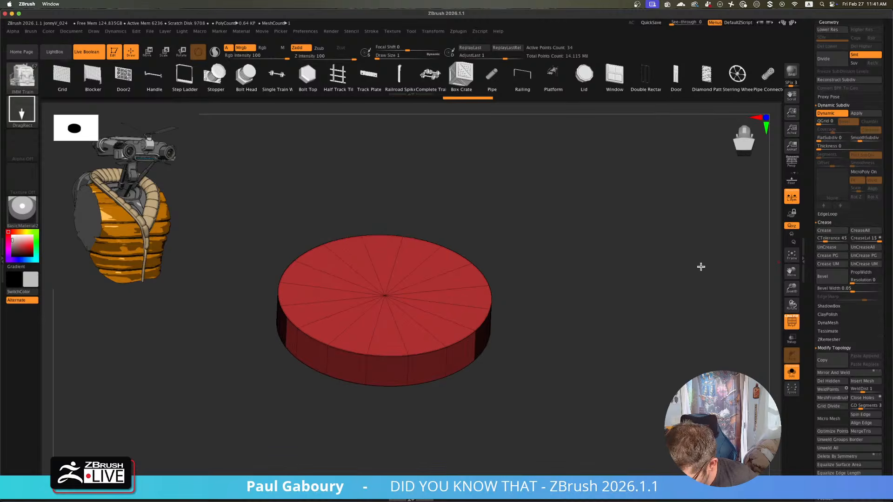
{"action": "key", "text": "shift+f"}
{"action": "key", "text": "shift+f"}
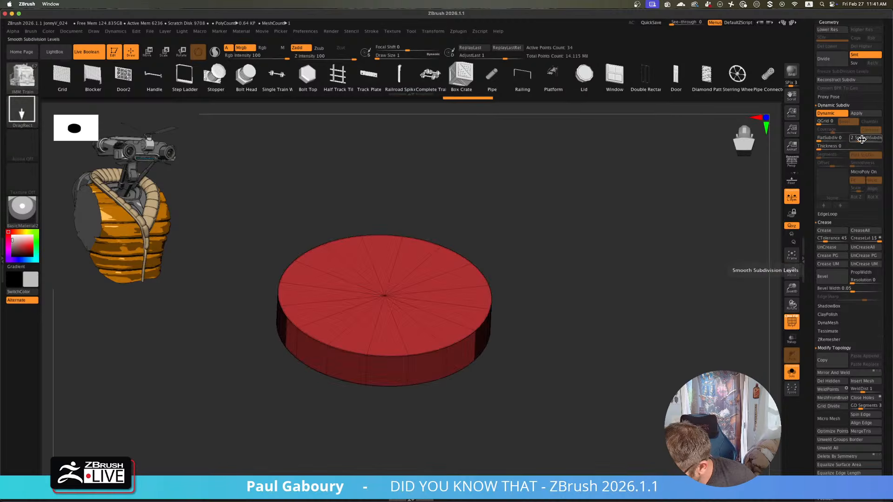
- Raise the disc's smooth subdivision levels and set the crease level to 2
{"action": "left_click", "coordinate": [866, 139]}
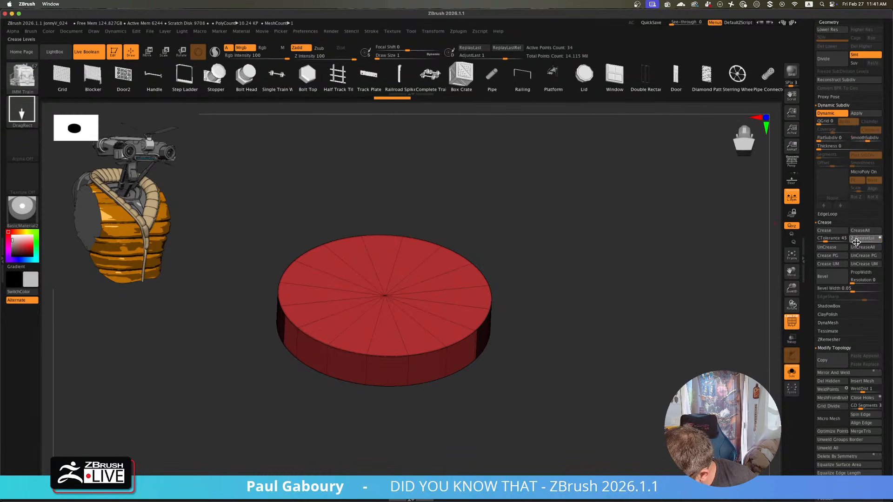
{"action": "left_click", "coordinate": [855, 242]}
- Insert an edge loop just inside the rim of the disc's flat face with the ZModeler brush
{"action": "scroll", "coordinate": [514, 363], "scroll_direction": "up", "scroll_amount": 5}
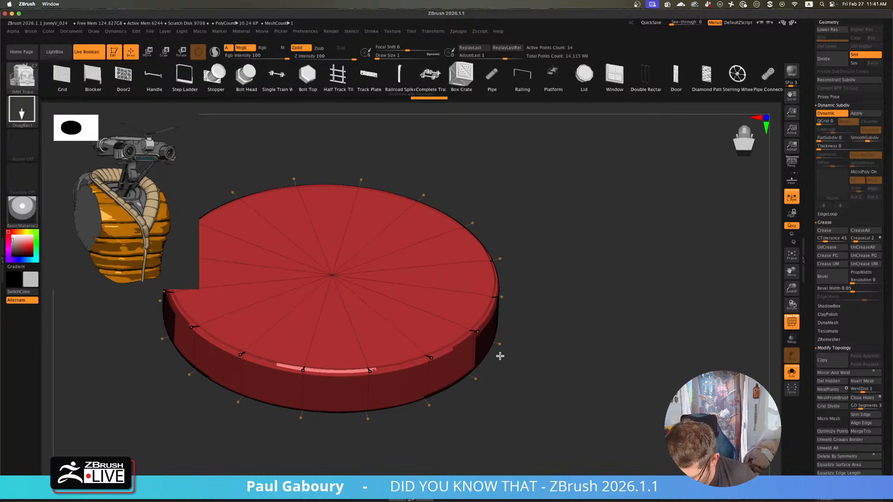
{"action": "key", "text": "b"}
{"action": "key", "text": "z"}
{"action": "key", "text": "m"}
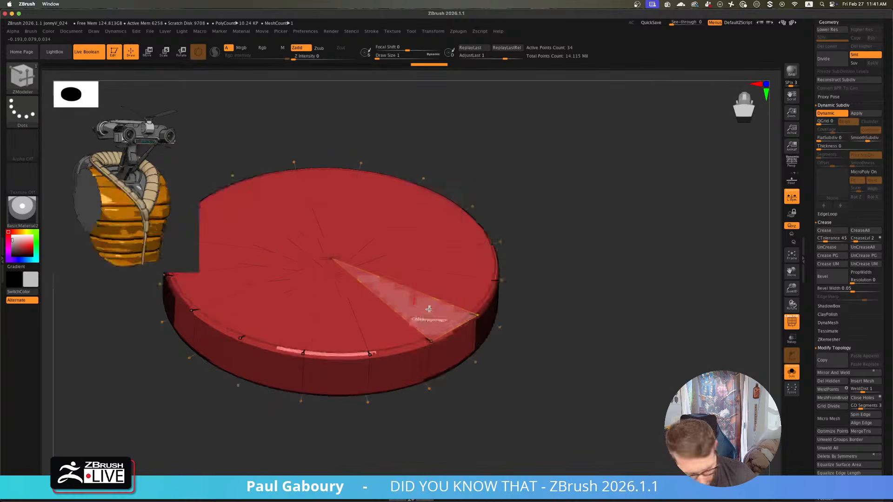
{"action": "key", "text": "space"}
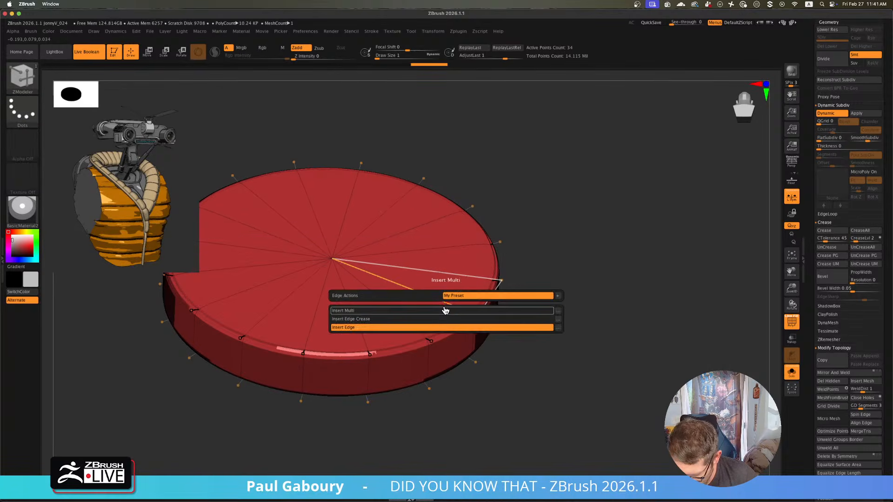
{"action": "left_click_drag", "start_coordinate": [455, 273], "coordinate": [479, 275]}
- Extrude the disc's outer polygon ring into a raised rim with QMesh PolyLoop
{"action": "scroll", "coordinate": [478, 276], "scroll_direction": "up", "scroll_amount": 3}
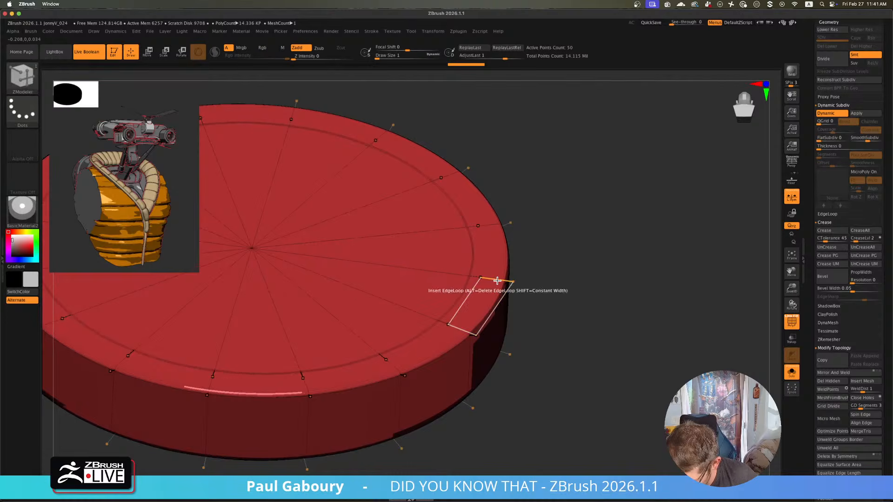
{"action": "key", "text": "space"}
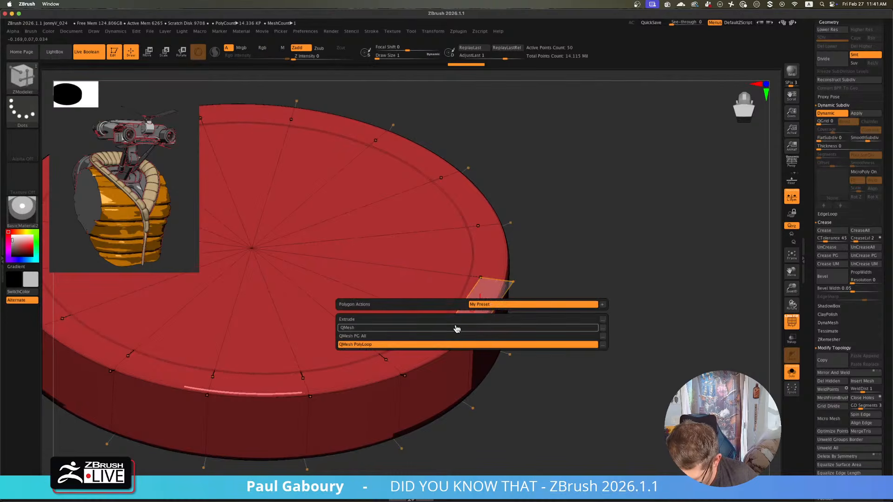
{"action": "left_click", "coordinate": [455, 344]}
{"action": "left_click_drag", "start_coordinate": [479, 299], "coordinate": [478, 293]}
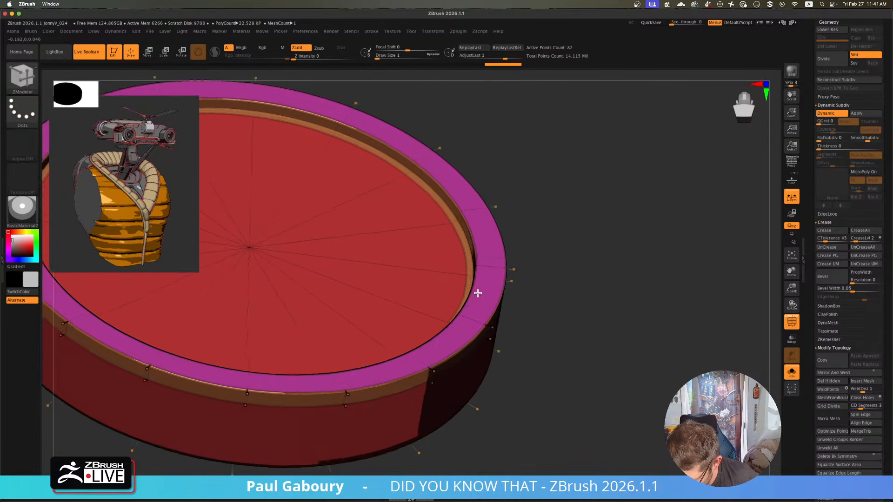
- Bevel the raised rim's outer edge with Bevel EdgeLoop Complete and turn off the dynamic subdivision preview
{"action": "right_click_drag", "start_coordinate": [478, 293], "coordinate": [489, 271]}
{"action": "scroll", "coordinate": [488, 271], "scroll_direction": "up", "scroll_amount": 5}
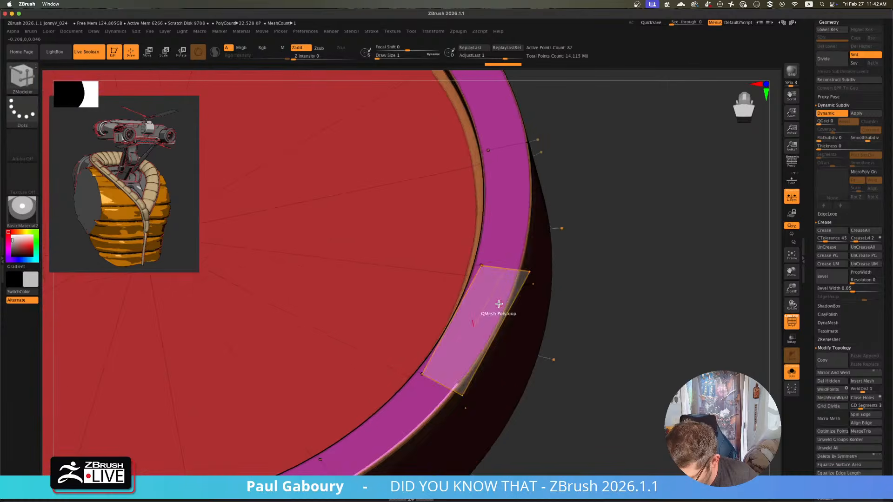
{"action": "right_click_drag", "start_coordinate": [499, 304], "coordinate": [492, 315]}
{"action": "key", "text": "space"}
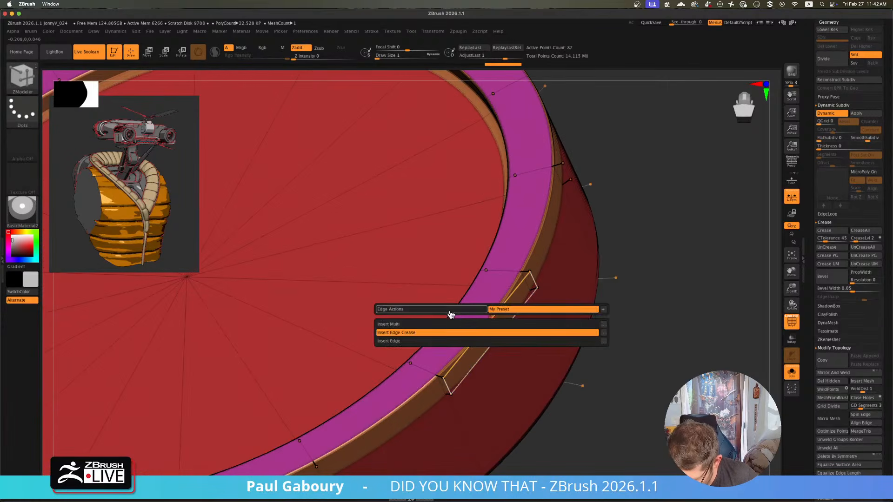
{"action": "mouse_move", "coordinate": [454, 316]}
{"action": "left_click", "coordinate": [434, 343]}
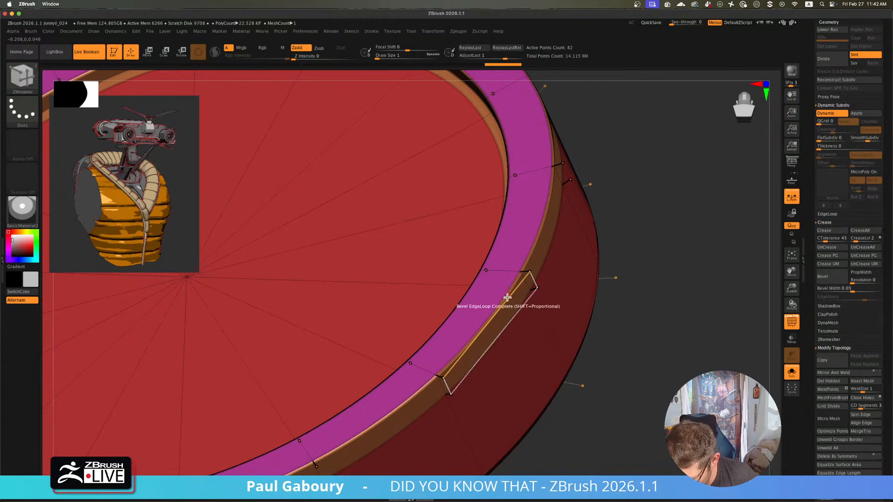
{"action": "key", "text": "shift+d"}
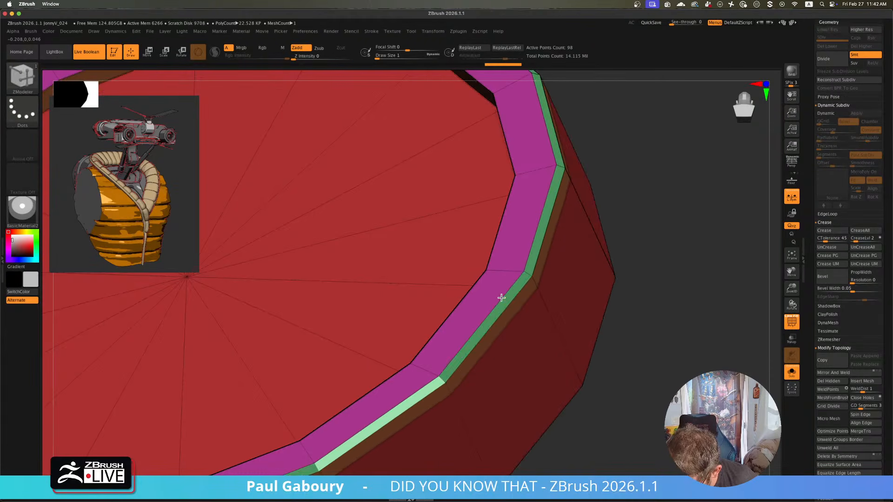
{"action": "left_click", "coordinate": [500, 295]}
- Bevel the raised rim's inner edge with Bevel EdgeLoop Complete
{"action": "right_click_drag", "start_coordinate": [500, 294], "coordinate": [489, 310]}
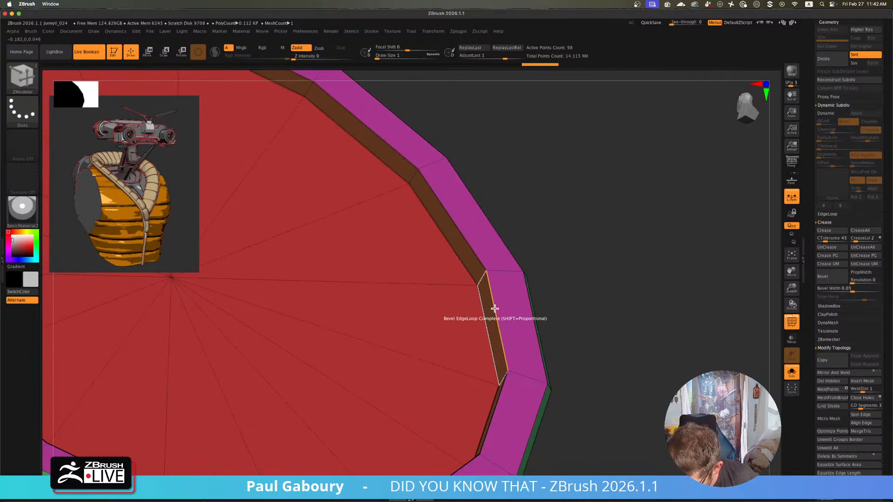
{"action": "left_click", "coordinate": [489, 310]}
{"action": "key", "text": "space"}
{"action": "left_click", "coordinate": [542, 299]}
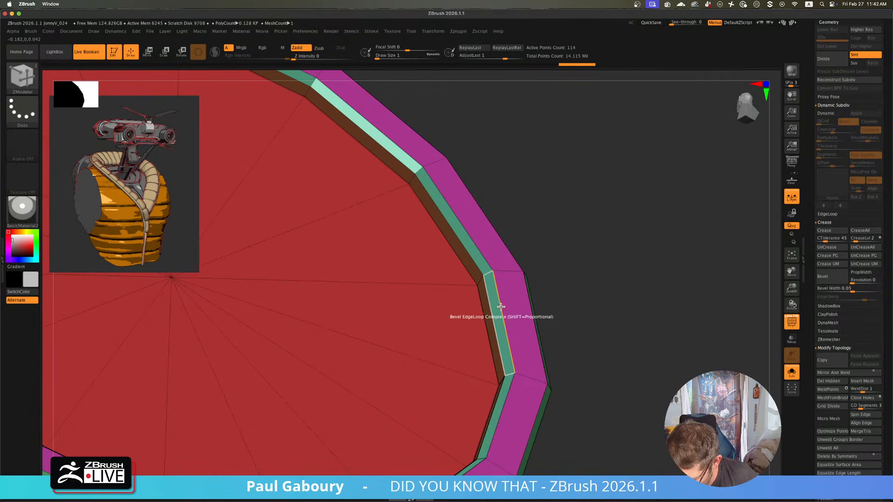
- Save the Bevel edge action with EdgeLoop Complete, Single Row and Linear Edge as a new preset named "Bevel"
{"action": "key", "text": "space"}
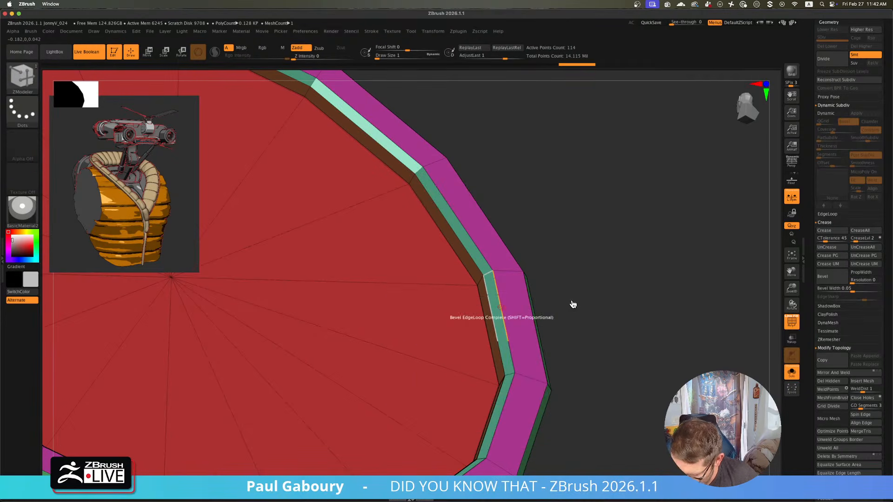
{"action": "key", "text": "space"}
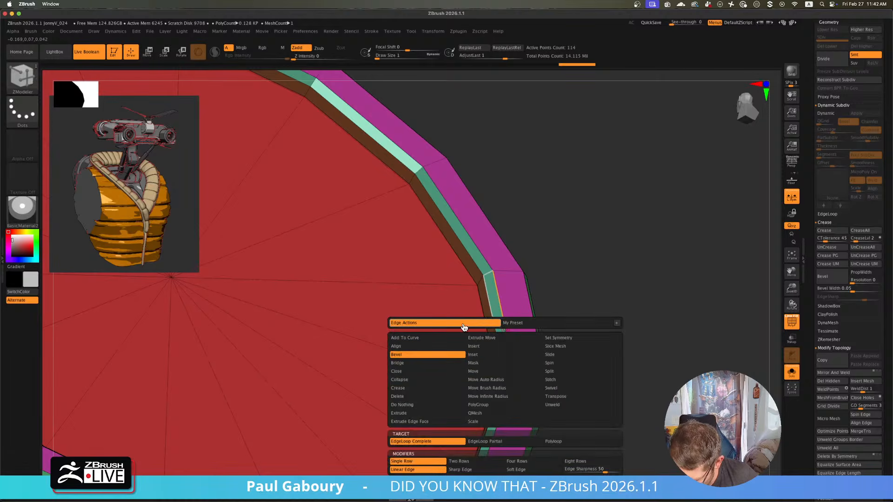
{"action": "left_click", "coordinate": [617, 323]}
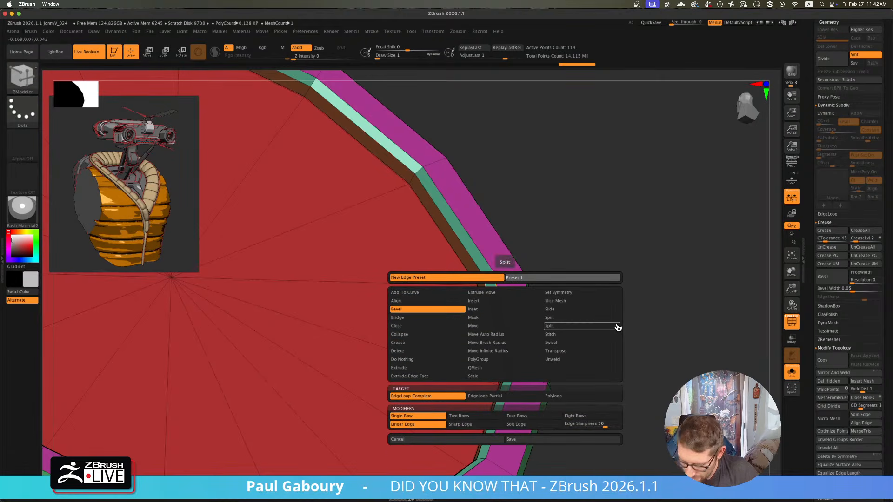
{"action": "left_click", "coordinate": [537, 278]}
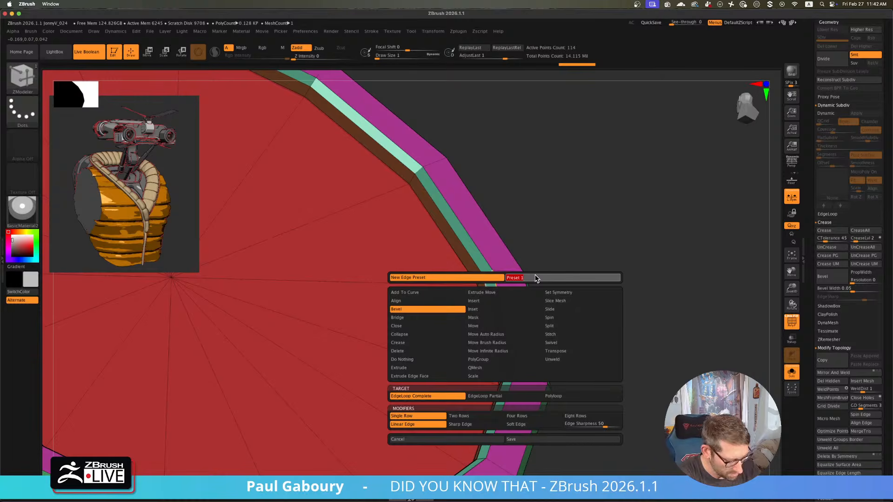
{"action": "type", "text": "Bevel"}
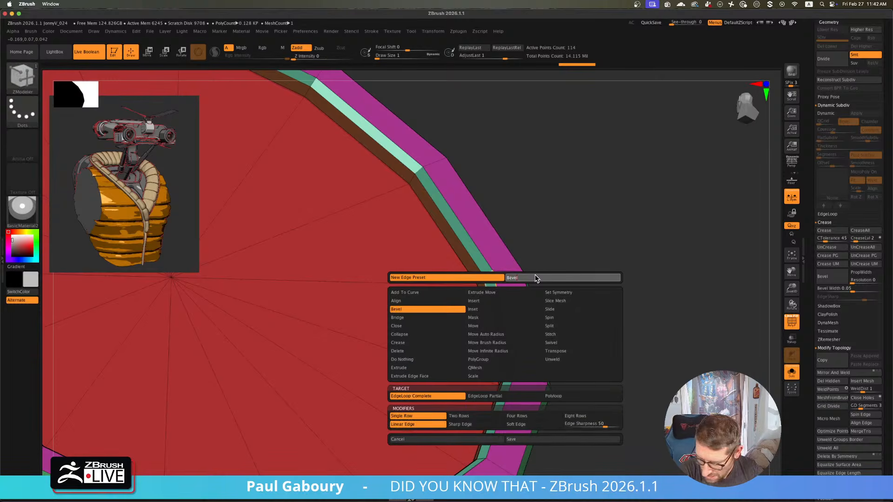
{"action": "left_click", "coordinate": [582, 439]}
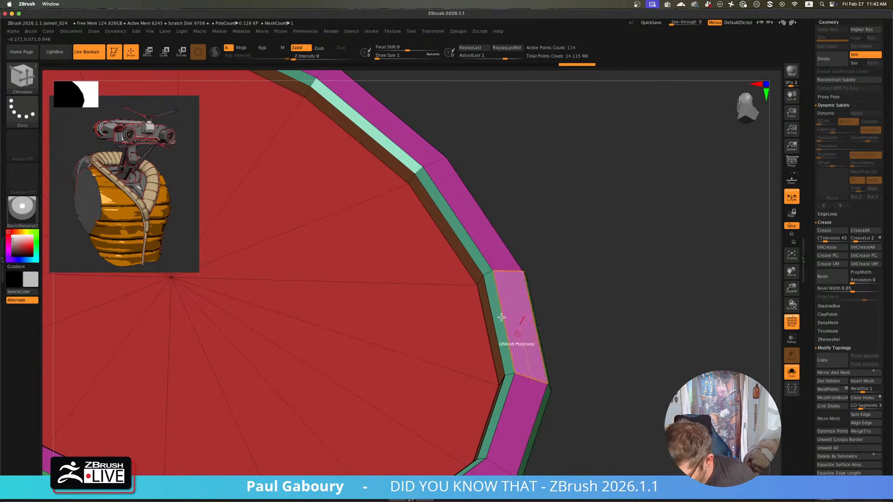
- Move the Bevel preset to the top of the edge action preset list
{"action": "key", "text": "space"}
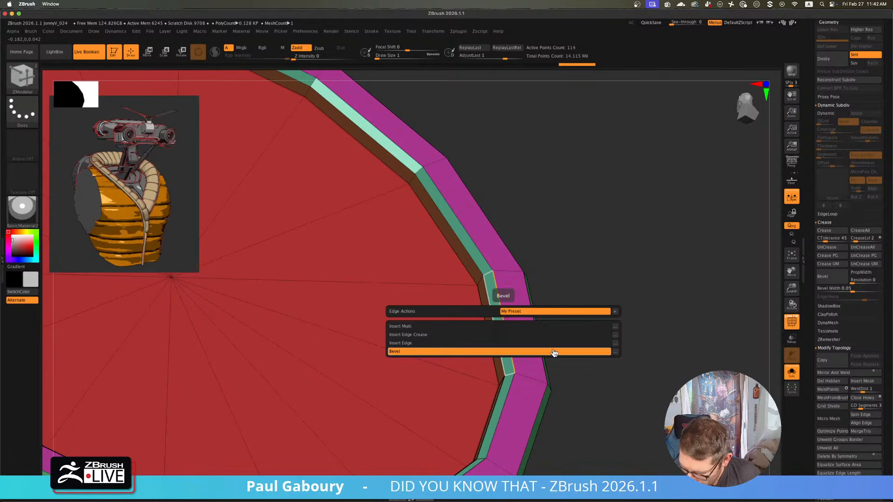
{"action": "left_click", "coordinate": [616, 352]}
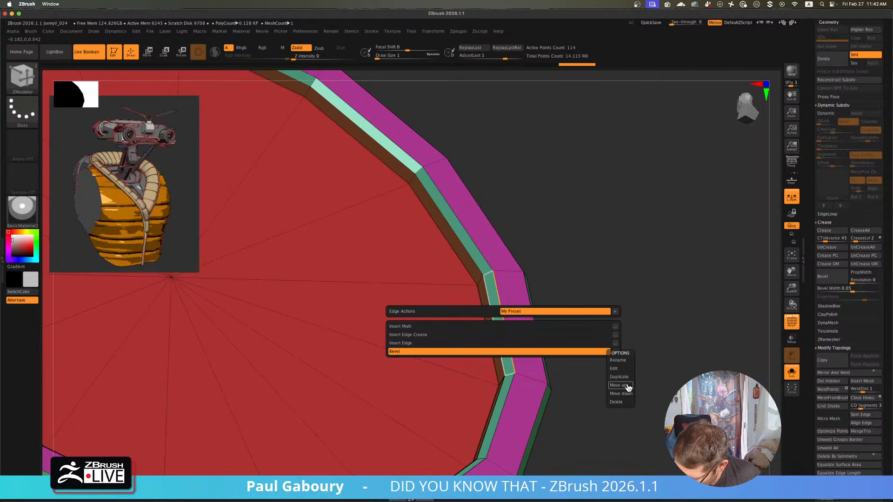
{"action": "left_click", "coordinate": [621, 386]}
{"action": "left_click", "coordinate": [615, 345]}
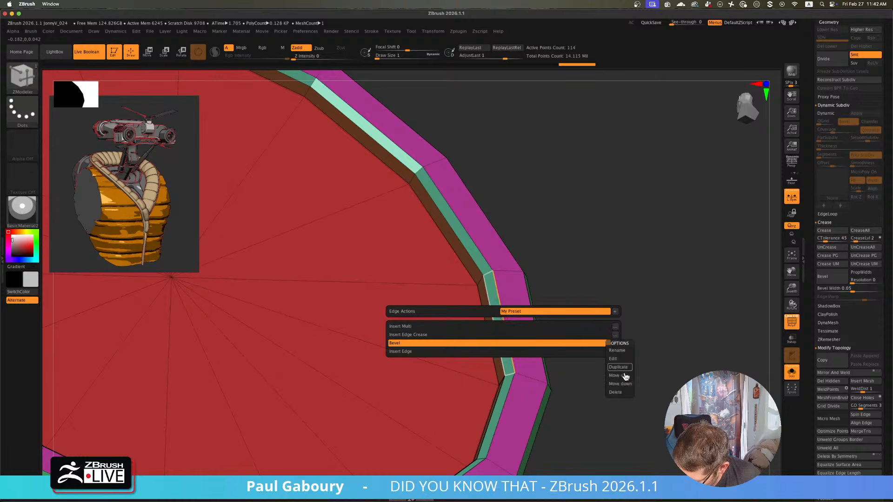
{"action": "left_click", "coordinate": [620, 377]}
{"action": "left_click", "coordinate": [616, 336]}
{"action": "left_click", "coordinate": [620, 369]}
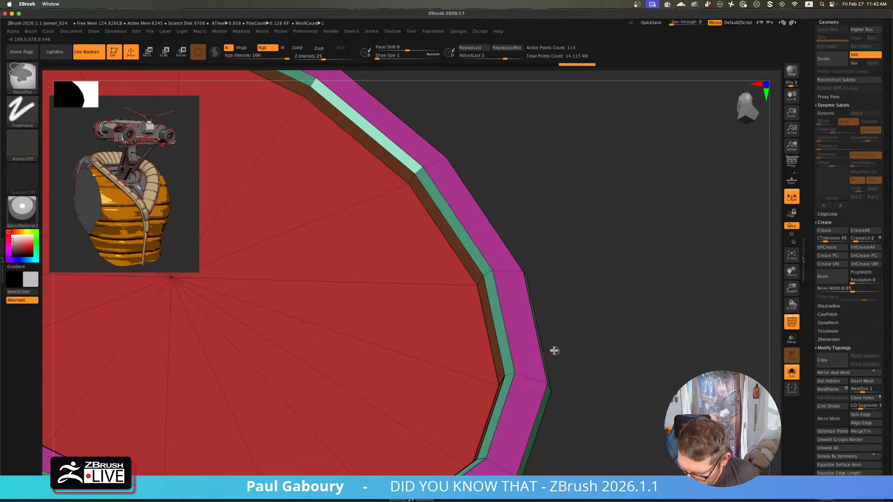
- Insert a creased edge loop in the cap's recessed disc just inside the rim, using the Insert Edge Crease preset
{"action": "left_click_drag", "start_coordinate": [554, 350], "coordinate": [494, 322]}
{"action": "key", "text": "space"}
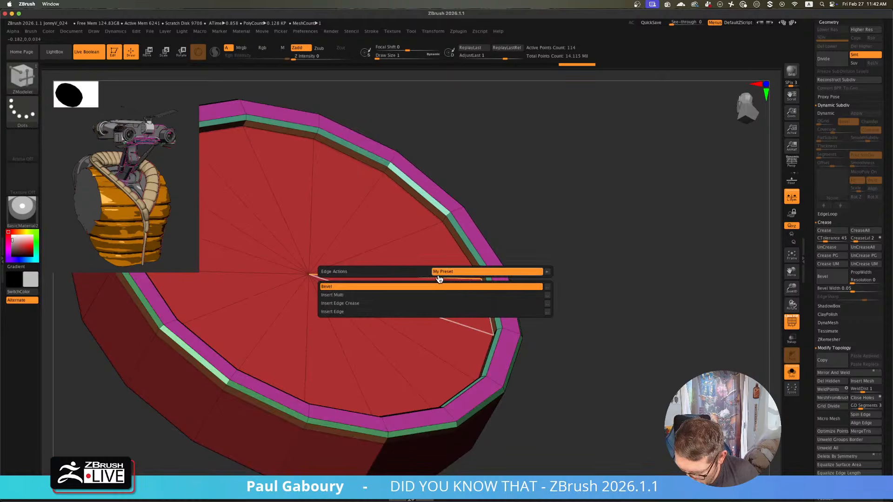
{"action": "left_click", "coordinate": [412, 309]}
{"action": "left_click_drag", "start_coordinate": [434, 275], "coordinate": [475, 278]}
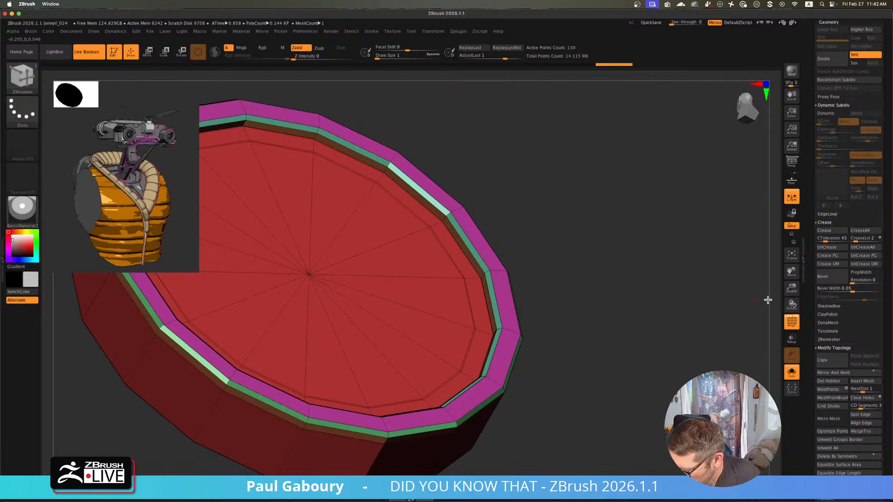
- Save the Crease edge action with the EdgeLoop Complete target as a new preset named "Crease CompleteLoop"
{"action": "key", "text": "space"}
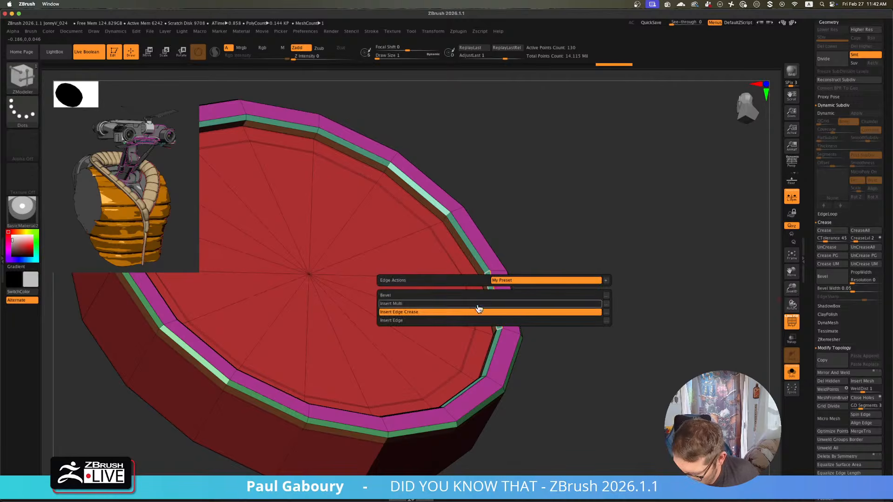
{"action": "left_click", "coordinate": [454, 281]}
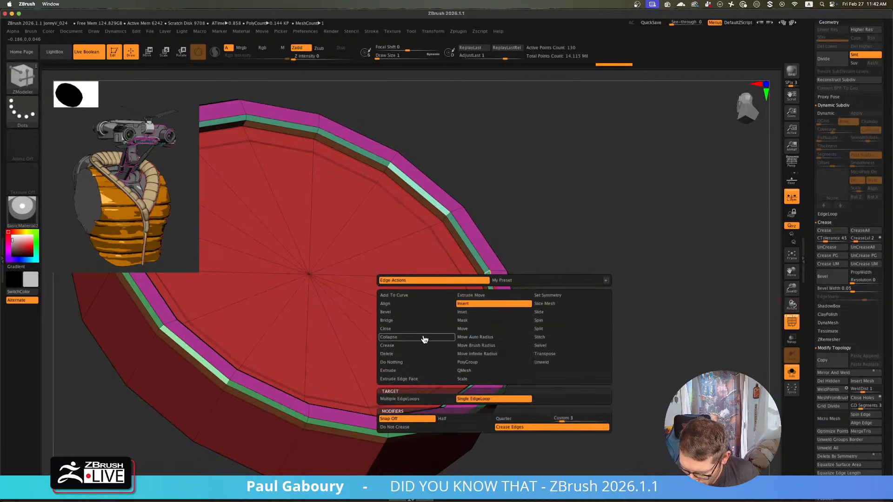
{"action": "left_click", "coordinate": [424, 346]}
{"action": "left_click", "coordinate": [441, 408]}
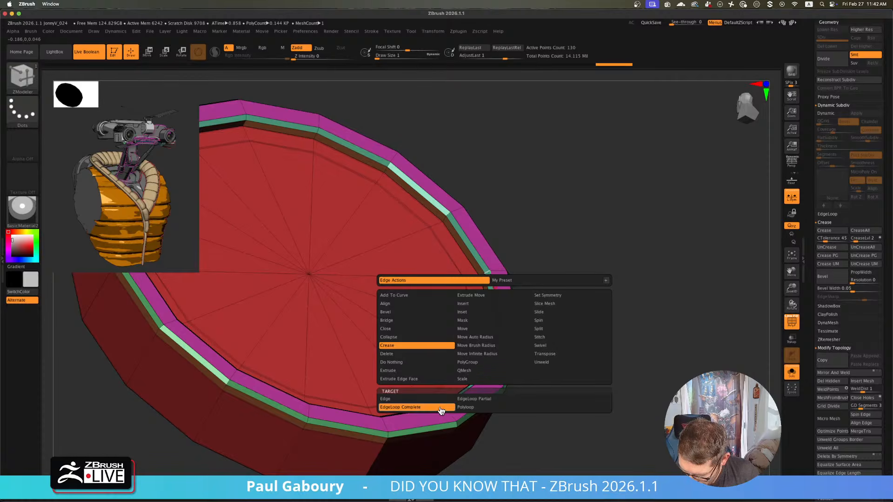
{"action": "left_click", "coordinate": [605, 280]}
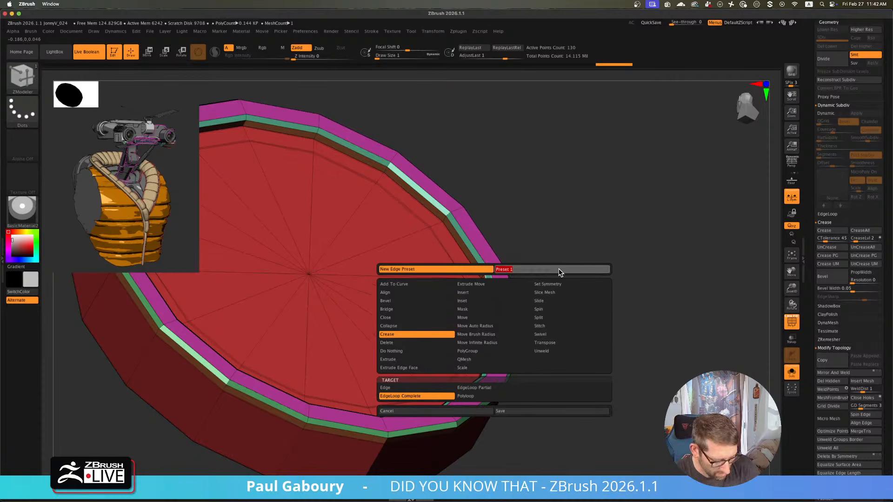
{"action": "type", "text": "Crea"}
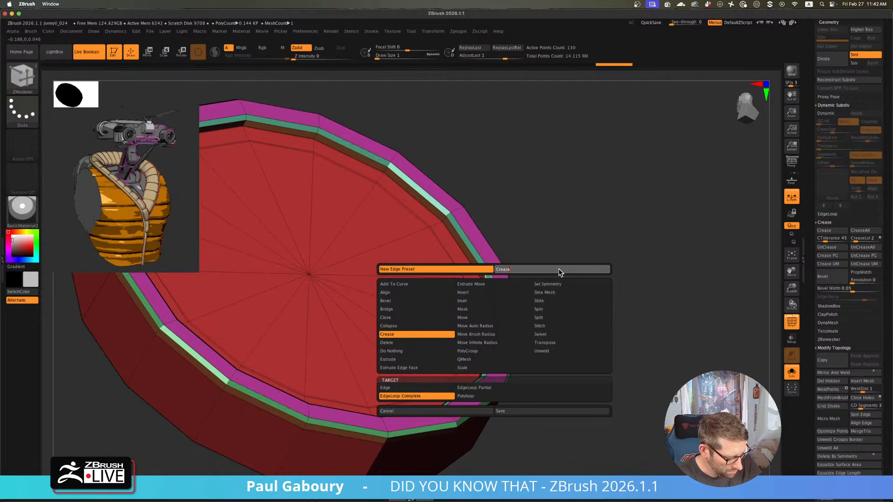
{"action": "type", "text": "se Complete"}
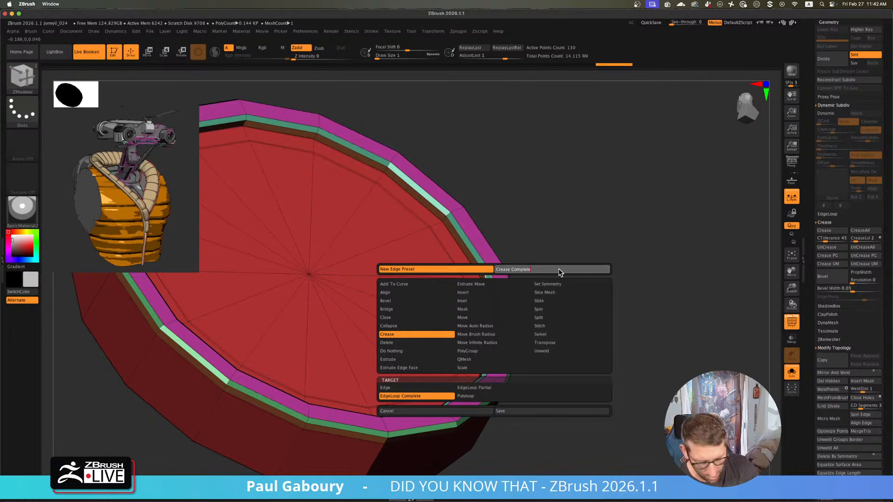
{"action": "key", "text": "shift"}
{"action": "type", "text": "ompleteLoop"}
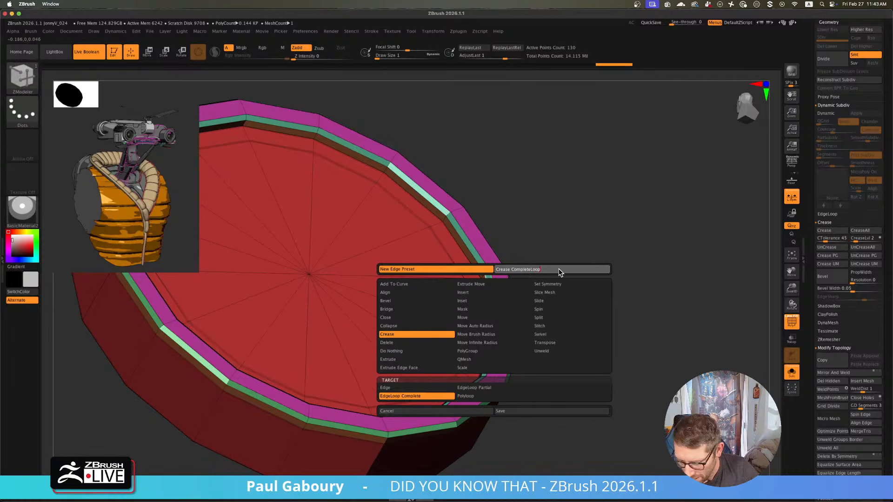
{"action": "left_click", "coordinate": [537, 413]}
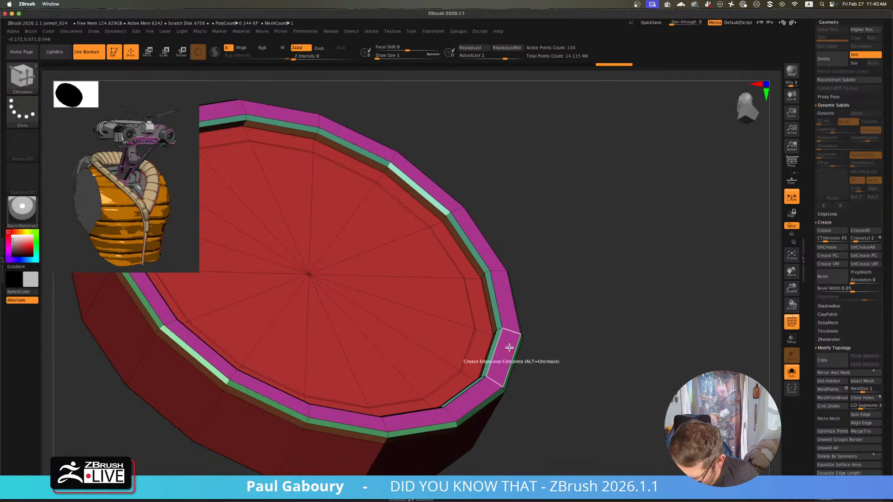
- Crease an edge loop of the cap with the Crease CompleteLoop preset and check the dynamic subdivision preview
{"action": "key", "text": "space"}
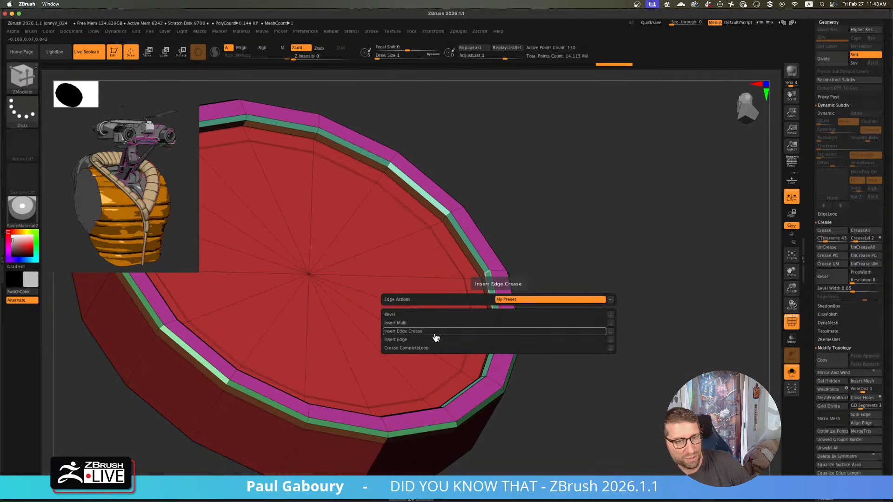
{"action": "left_click", "coordinate": [445, 348]}
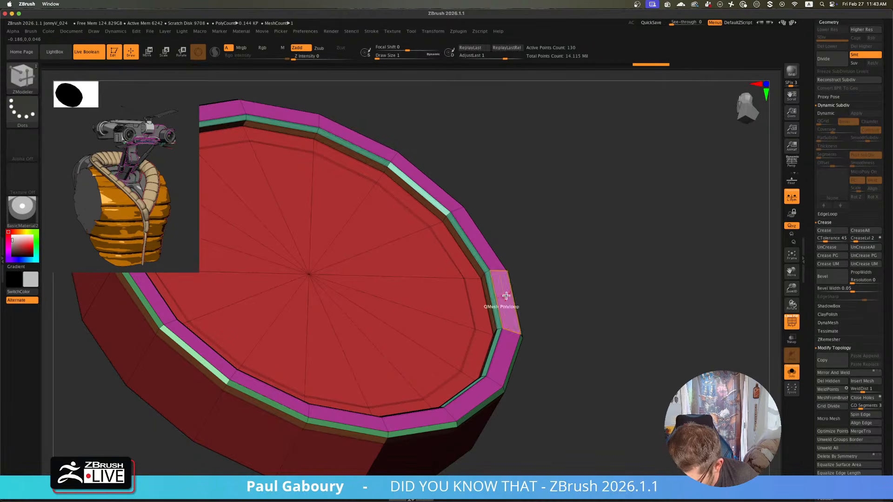
{"action": "right_click_drag", "start_coordinate": [507, 297], "coordinate": [379, 307]}
{"action": "left_click", "coordinate": [485, 300]}
{"action": "key", "text": "d"}
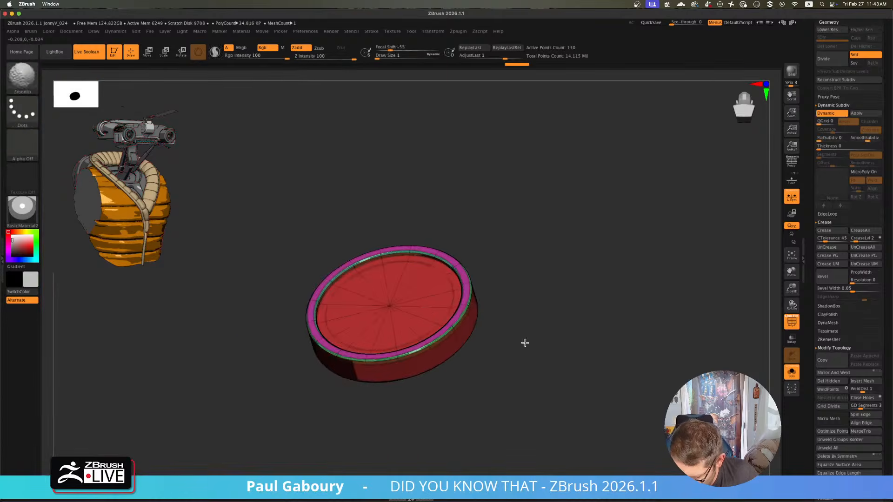
{"action": "key", "text": "shift+f"}
{"action": "right_click_drag", "start_coordinate": [524, 343], "coordinate": [538, 329]}
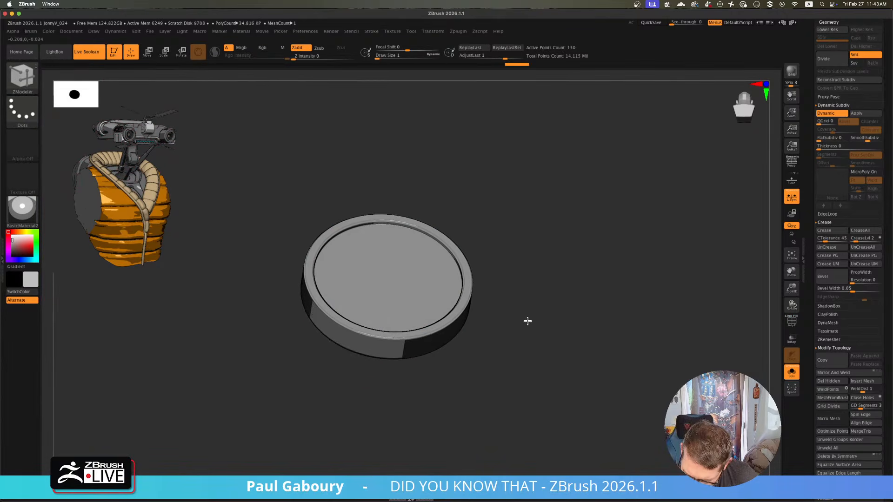
{"action": "key", "text": "shift+f"}
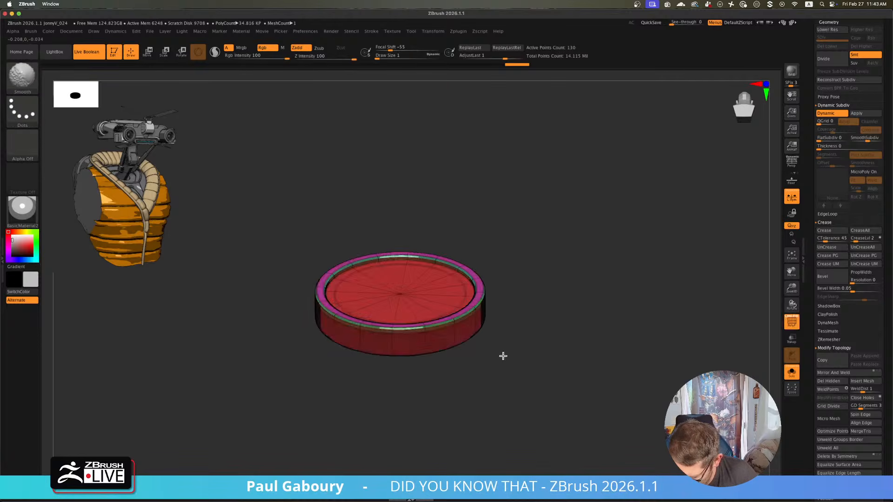
- Insert a creased edge loop around the cap's outer side wall with the Insert Edge Crease preset
{"action": "right_click_drag", "start_coordinate": [503, 355], "coordinate": [514, 391], "text": "ctrl"}
{"action": "key", "text": "space"}
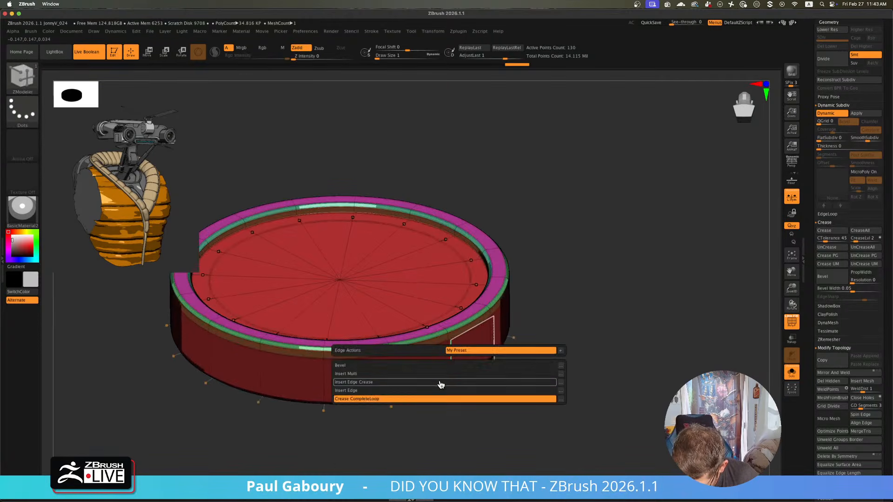
{"action": "left_click", "coordinate": [439, 383]}
{"action": "left_click", "coordinate": [451, 358]}
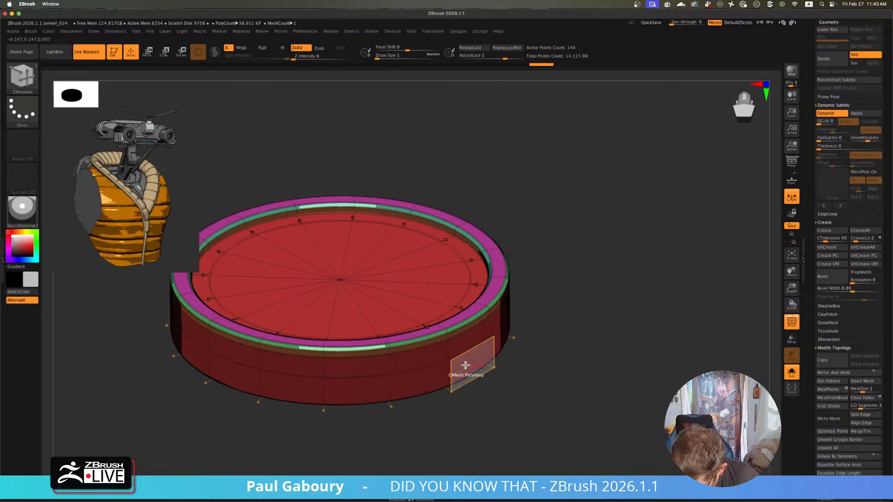
- Extrude the lower band of the side wall outward into a flange with QMesh PolyLoop, giving it a new polygroup
{"action": "key", "text": "space"}
{"action": "left_click", "coordinate": [460, 385]}
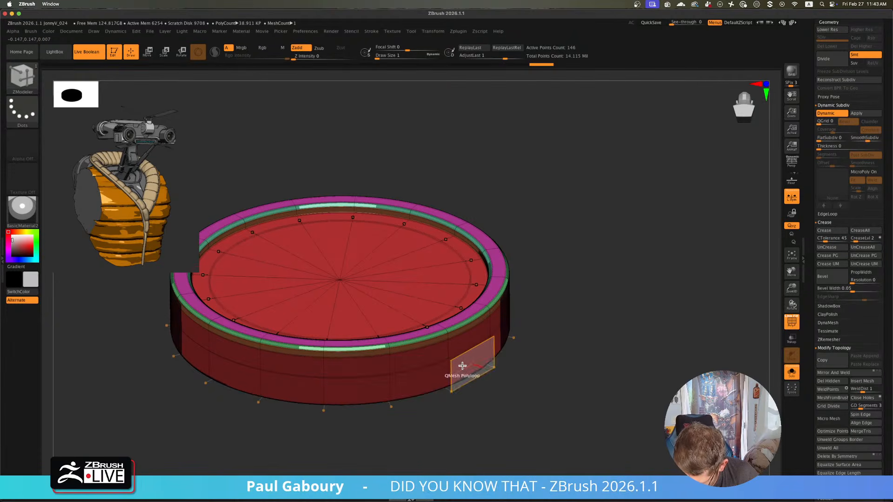
{"action": "left_click_drag", "start_coordinate": [468, 365], "coordinate": [482, 367]}
{"action": "key", "text": "alt"}
{"action": "key", "text": "alt"}
{"action": "key", "text": "alt"}
{"action": "key", "text": "alt"}
{"action": "key", "text": "alt"}
{"action": "right_click_drag", "start_coordinate": [488, 358], "coordinate": [446, 321], "text": "ctrl"}
{"action": "right_click_drag", "start_coordinate": [446, 321], "coordinate": [509, 400]}
{"action": "key", "text": "shift+f"}
{"action": "key", "text": "shift+f"}
- Bevel the upper outer edge of the new flange with the Bevel preset
{"action": "key", "text": "space"}
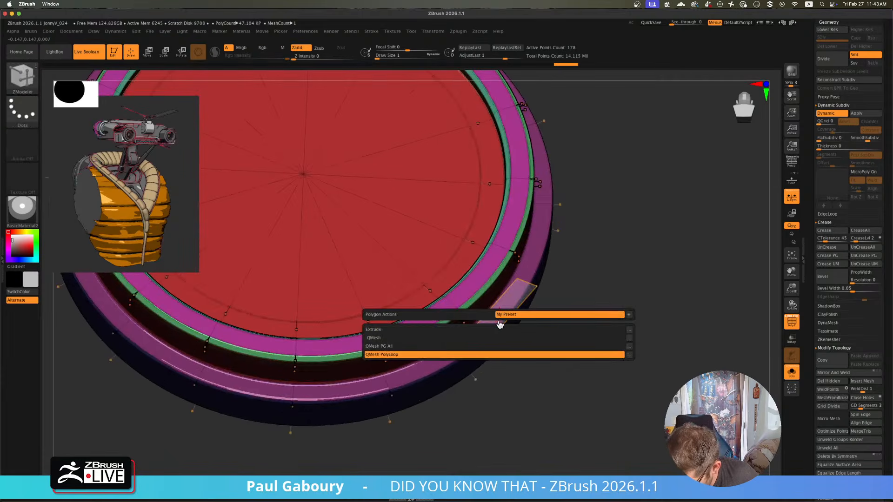
{"action": "key", "text": "space"}
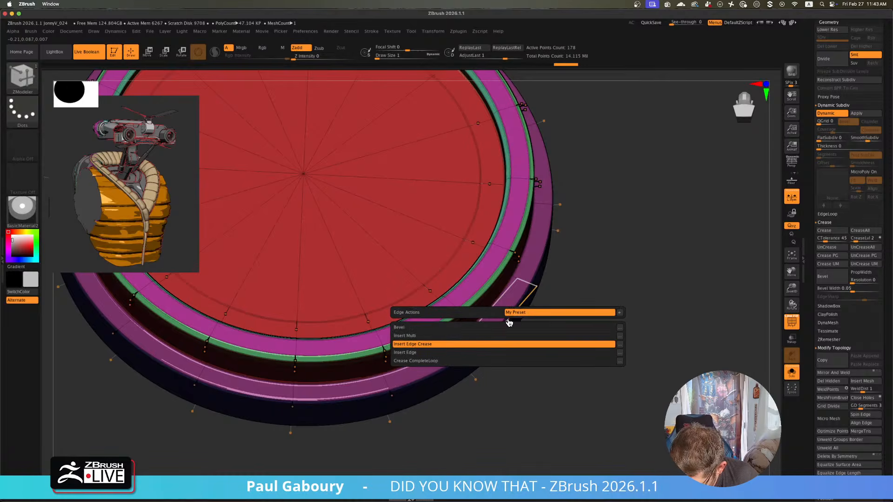
{"action": "left_click", "coordinate": [459, 331]}
{"action": "left_click_drag", "start_coordinate": [509, 320], "coordinate": [508, 310]}
- Crease an edge loop at the flange's bevel with the Crease CompleteLoop preset and inspect the smoothed cap
{"action": "key", "text": "space"}
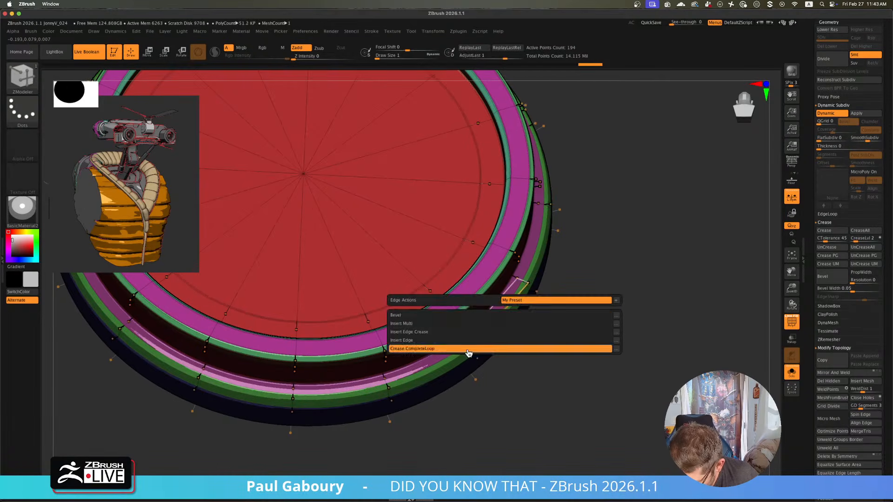
{"action": "left_click", "coordinate": [479, 349]}
{"action": "left_click", "coordinate": [509, 313]}
{"action": "scroll", "coordinate": [507, 317], "scroll_direction": "down", "scroll_amount": 6}
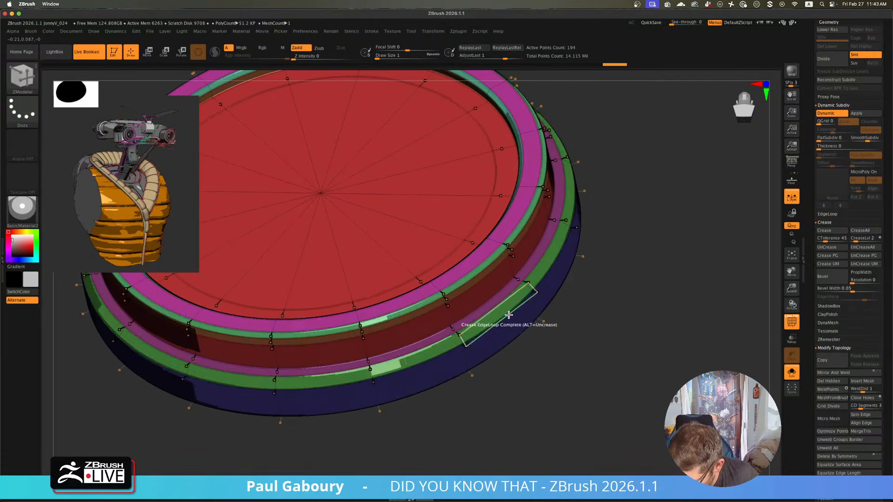
{"action": "key", "text": "shift+f"}
{"action": "left_click_drag", "start_coordinate": [455, 331], "coordinate": [473, 335]}
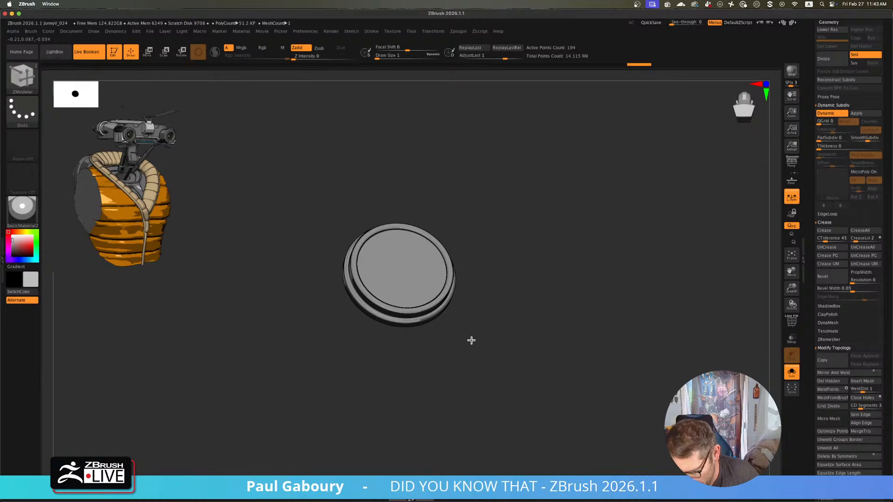
{"action": "scroll", "coordinate": [472, 341], "scroll_direction": "up", "scroll_amount": 3}
{"action": "key", "text": "shift+f"}
{"action": "scroll", "coordinate": [464, 342], "scroll_direction": "up", "scroll_amount": 5}
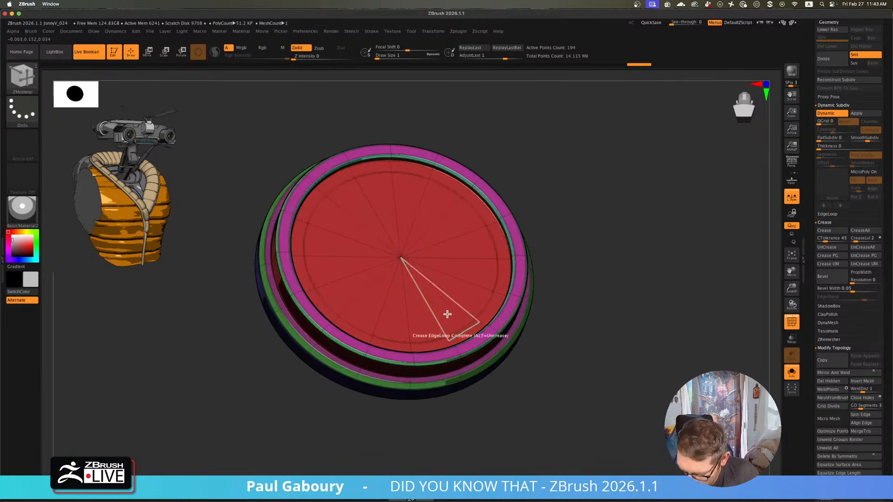
- Give the cap's inner disc its own polygroup by isolating it, and restore the full mesh's visibility
{"action": "left_click", "coordinate": [447, 315], "text": "ctrl+shift"}
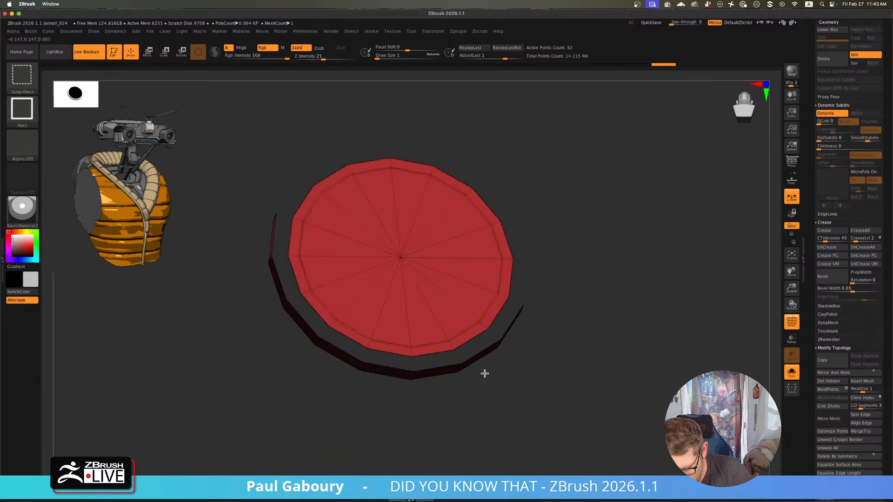
{"action": "left_click_drag", "start_coordinate": [485, 374], "coordinate": [549, 321]}
{"action": "key", "text": "ctrl+w"}
{"action": "left_click", "coordinate": [553, 330], "text": "ctrl+shift"}
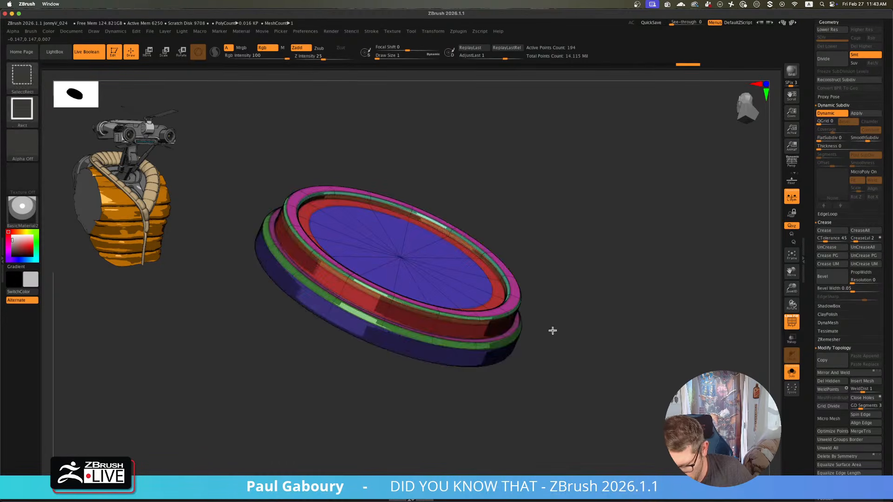
- Push the inner disc polygroup inward with QMesh PG All to form a deeper recess, assigning new polygroups to it
{"action": "key", "text": "space"}
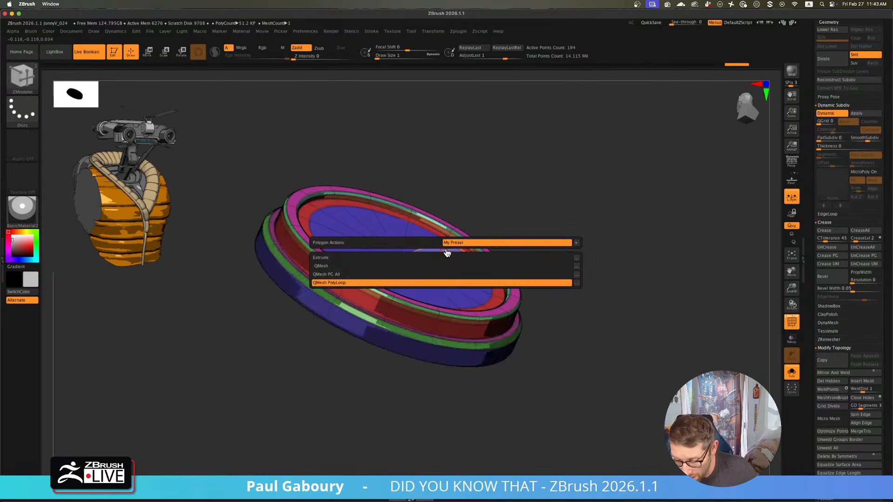
{"action": "left_click", "coordinate": [396, 283]}
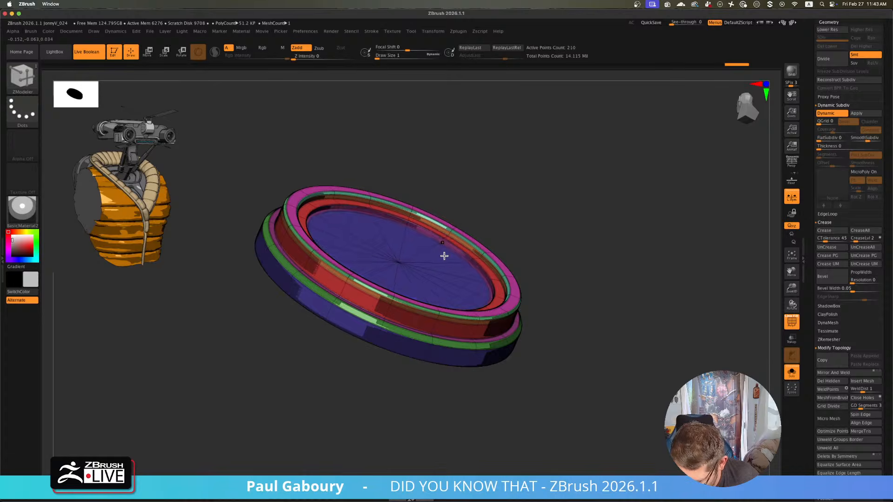
{"action": "left_click", "coordinate": [443, 260]}
{"action": "key", "text": "alt"}
{"action": "left_click_drag", "start_coordinate": [443, 259], "coordinate": [441, 264]}
{"action": "key", "text": "alt"}
{"action": "key", "text": "alt"}
{"action": "right_click_drag", "start_coordinate": [449, 243], "coordinate": [466, 259], "text": "ctrl"}
- Bevel the top edge of the inner recess with the Bevel preset and hide the polyframe
{"action": "key", "text": "space"}
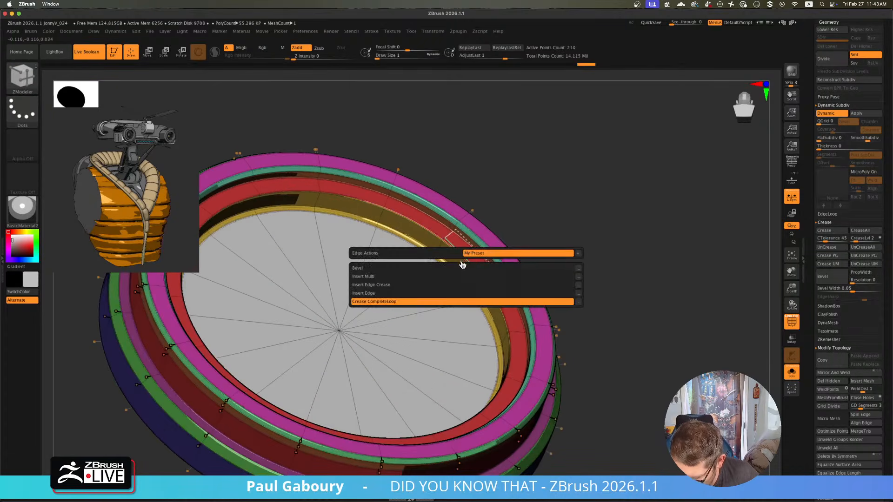
{"action": "left_click", "coordinate": [422, 270]}
{"action": "left_click", "coordinate": [463, 253]}
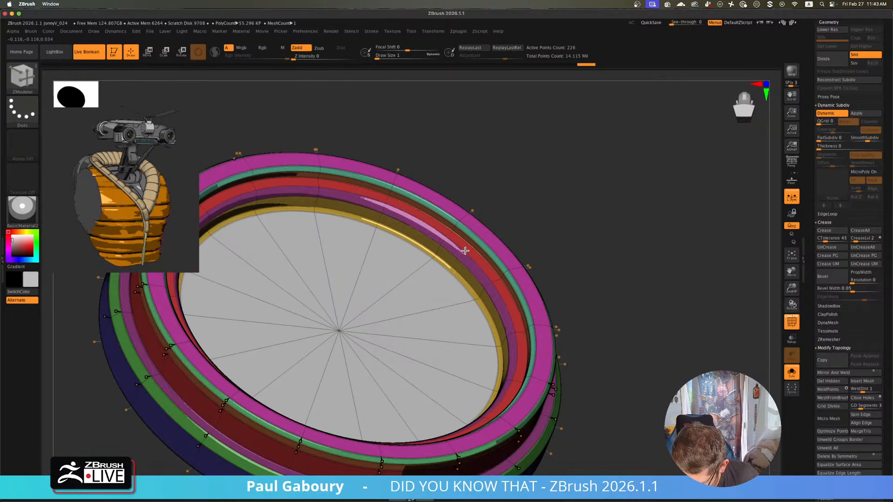
{"action": "key", "text": "shift+f"}
{"action": "right_click_drag", "start_coordinate": [540, 212], "coordinate": [506, 264], "text": "ctrl"}
- Duplicate the cap within its subtool and replace the copy with a PolySphere scaled to sit inside the recess
{"action": "key", "text": "w"}
{"action": "left_click_drag", "start_coordinate": [377, 306], "coordinate": [413, 261], "text": "ctrl"}
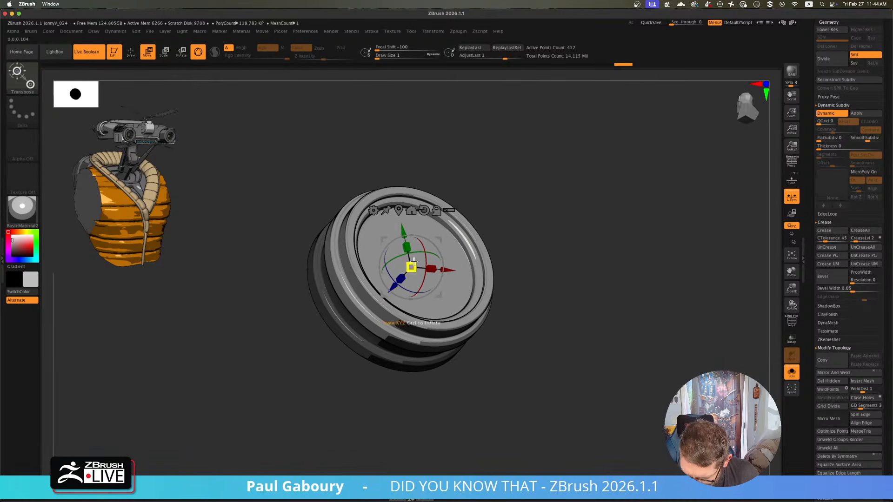
{"action": "left_click", "coordinate": [373, 213]}
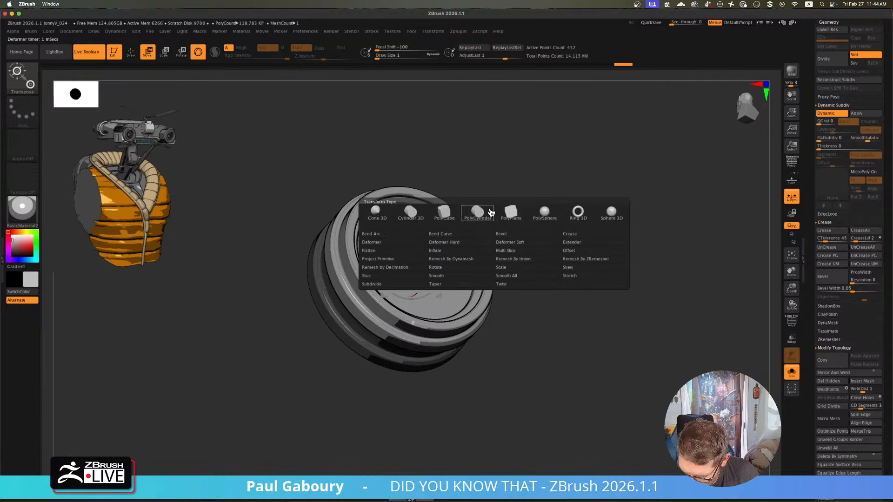
{"action": "left_click", "coordinate": [544, 213]}
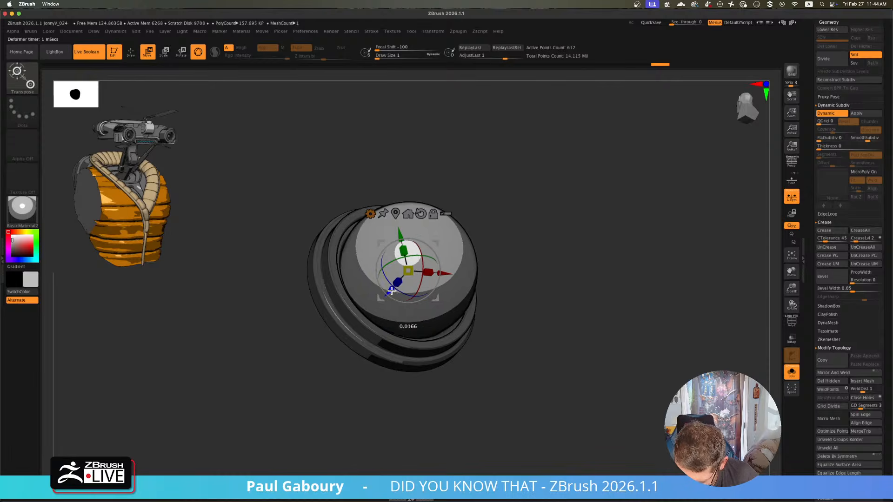
{"action": "right_click_drag", "start_coordinate": [501, 306], "coordinate": [521, 319]}
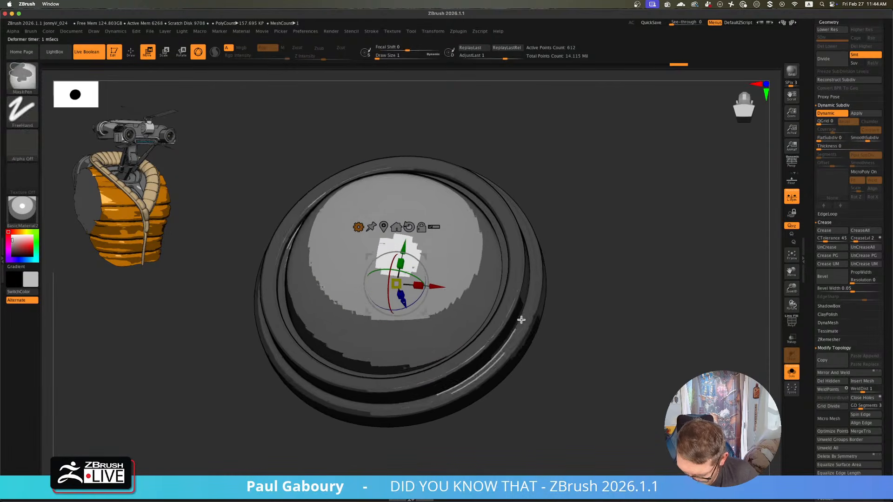
{"action": "mouse_move", "coordinate": [396, 283]}
{"action": "left_mouse_down"}
{"action": "mouse_move", "coordinate": [380, 282]}
{"action": "mouse_move", "coordinate": [388, 282]}
{"action": "left_mouse_up"}
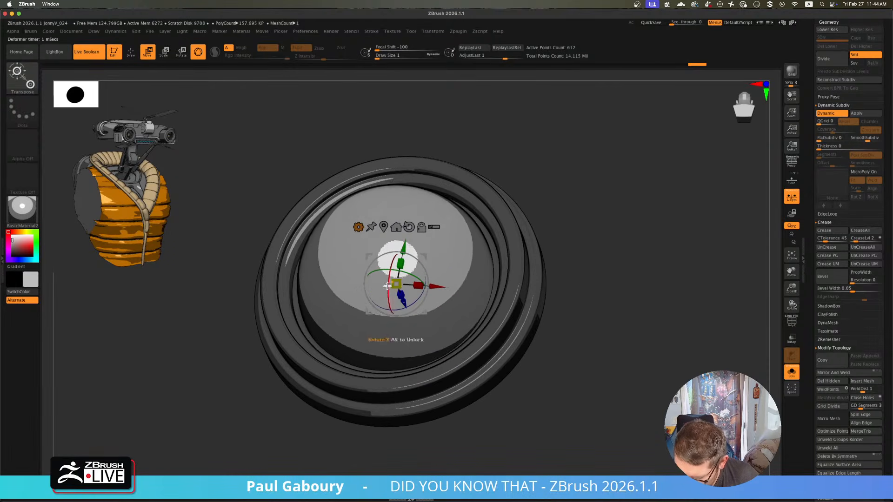
- Replace the PolySphere inside the cap's recess with a Sphere 3D primitive and check its topology in polyframe
{"action": "right_click_drag", "start_coordinate": [527, 280], "coordinate": [539, 326], "text": "ctrl"}
{"action": "right_click_drag", "start_coordinate": [539, 326], "coordinate": [531, 357]}
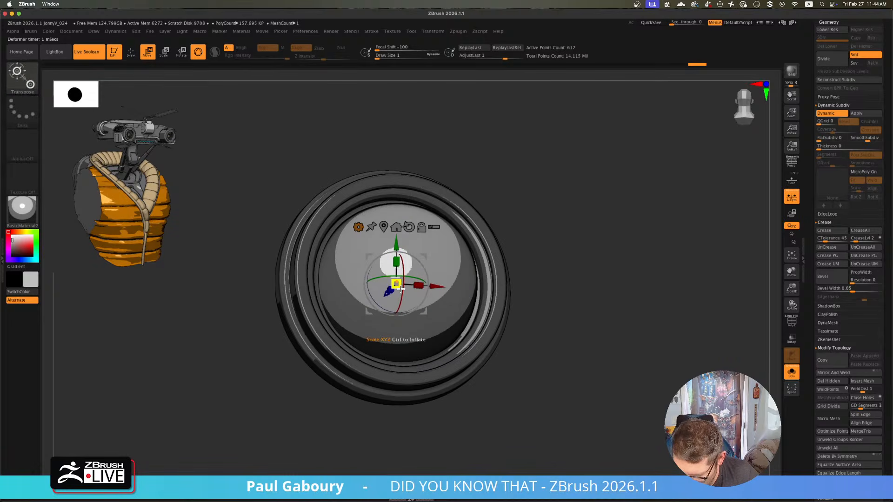
{"action": "left_click_drag", "start_coordinate": [397, 286], "coordinate": [398, 286]}
{"action": "right_click_drag", "start_coordinate": [551, 319], "coordinate": [459, 285], "text": "ctrl"}
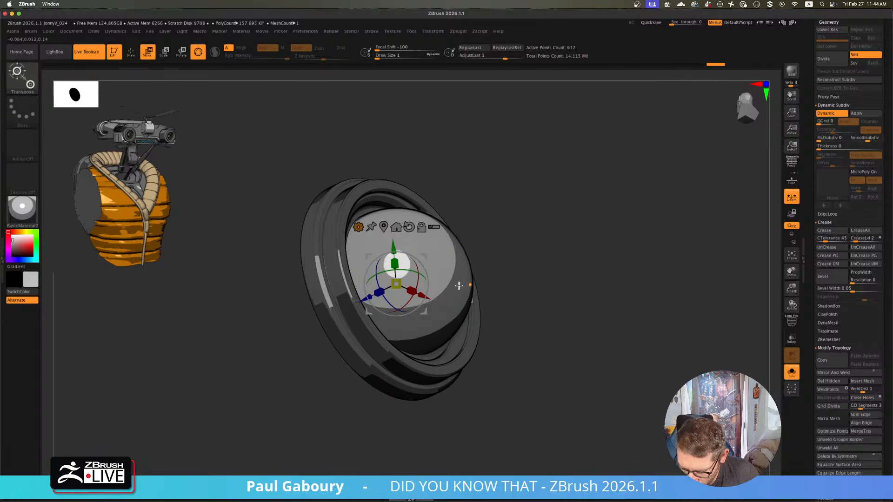
{"action": "left_click", "coordinate": [391, 230]}
{"action": "left_click", "coordinate": [587, 242]}
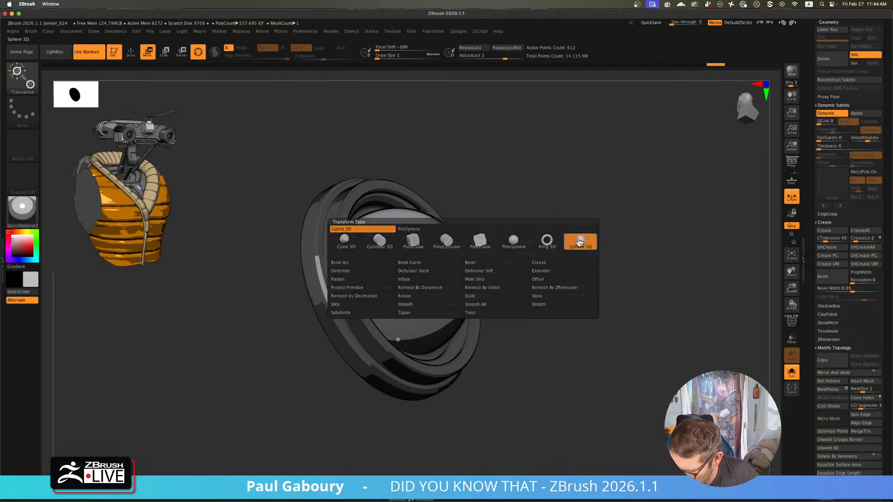
{"action": "key", "text": "shift+f"}
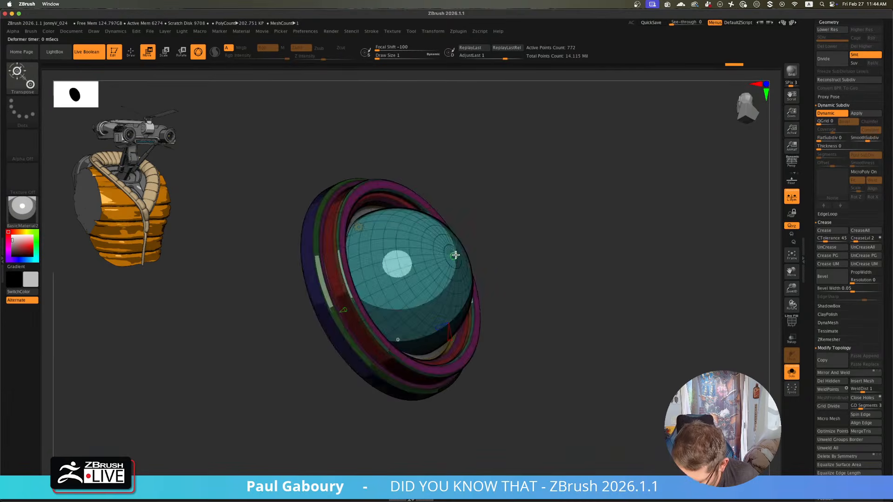
{"action": "key", "text": "shift+f"}
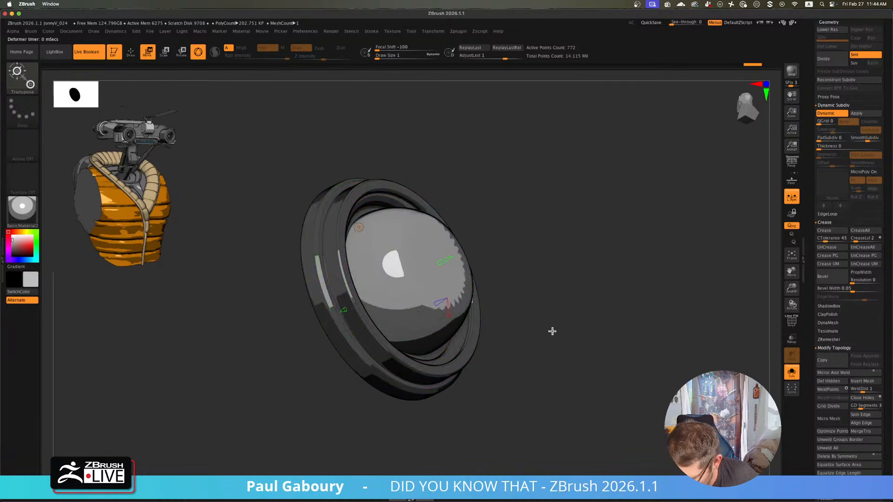
- Shorten the sphere from its underside so that it stays within the cap's base, and show the polyframe
{"action": "mouse_move", "coordinate": [558, 331]}
{"action": "left_mouse_down"}
{"action": "mouse_move", "coordinate": [533, 339]}
{"action": "mouse_move", "coordinate": [508, 330]}
{"action": "mouse_move", "coordinate": [524, 283]}
{"action": "left_mouse_up"}
{"action": "key", "text": "ctrl"}
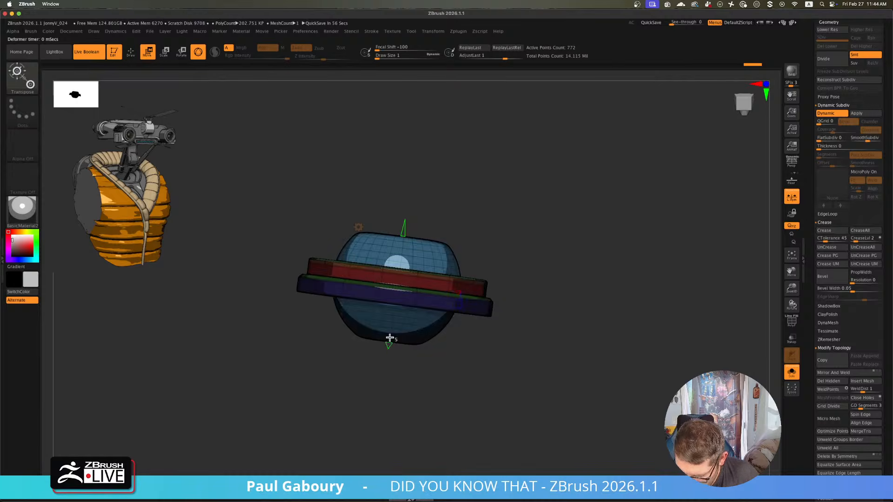
{"action": "left_click_drag", "start_coordinate": [389, 339], "coordinate": [399, 297]}
{"action": "mouse_move", "coordinate": [550, 283]}
{"action": "left_mouse_down"}
{"action": "mouse_move", "coordinate": [548, 313]}
{"action": "mouse_move", "coordinate": [556, 293]}
{"action": "mouse_move", "coordinate": [574, 301]}
{"action": "mouse_move", "coordinate": [523, 321]}
{"action": "mouse_move", "coordinate": [530, 341]}
{"action": "mouse_move", "coordinate": [513, 332]}
{"action": "mouse_move", "coordinate": [545, 359]}
{"action": "left_mouse_up"}
{"action": "key", "text": "shift+f"}
- Remove the crease from the rim of the dome's flat top using ZModeler's Crease CompleteLoop preset
{"action": "key", "text": "q"}
{"action": "key", "text": "b"}
{"action": "key", "text": "z"}
{"action": "key", "text": "m"}
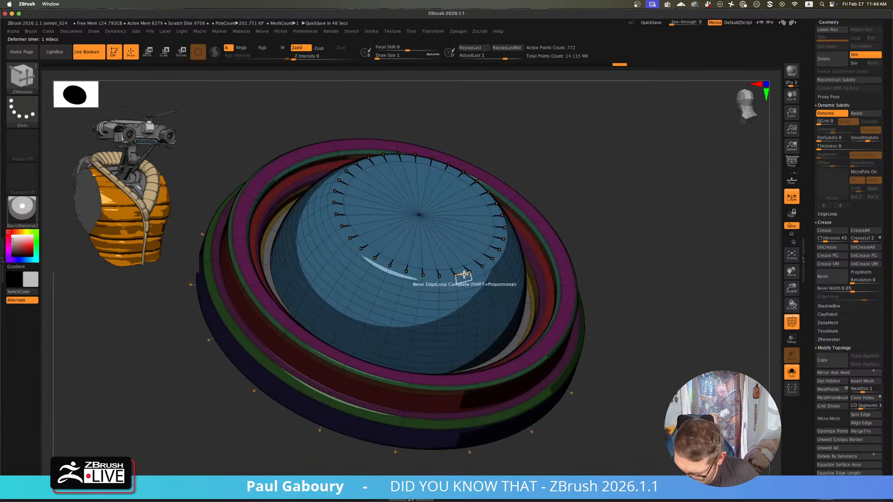
{"action": "key", "text": "space"}
{"action": "left_click", "coordinate": [437, 316]}
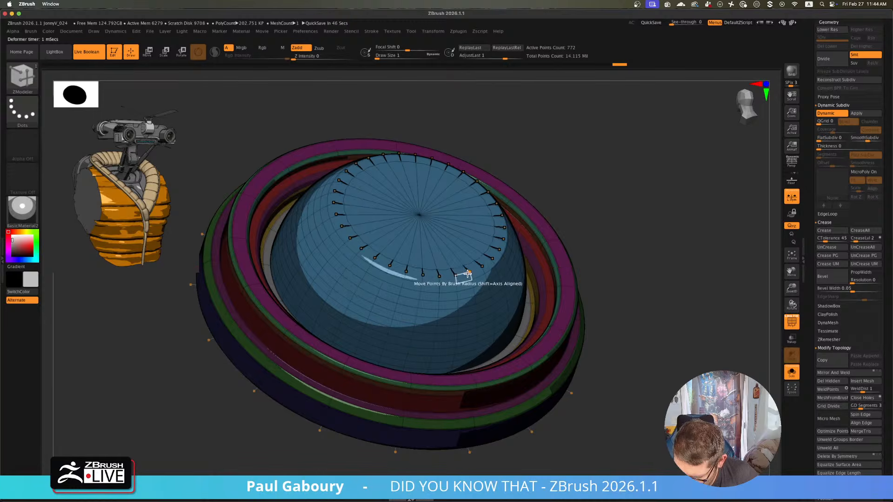
- Insert two concentric edge loops in the dome's flat top with the Insert Edge preset
{"action": "key", "text": "space"}
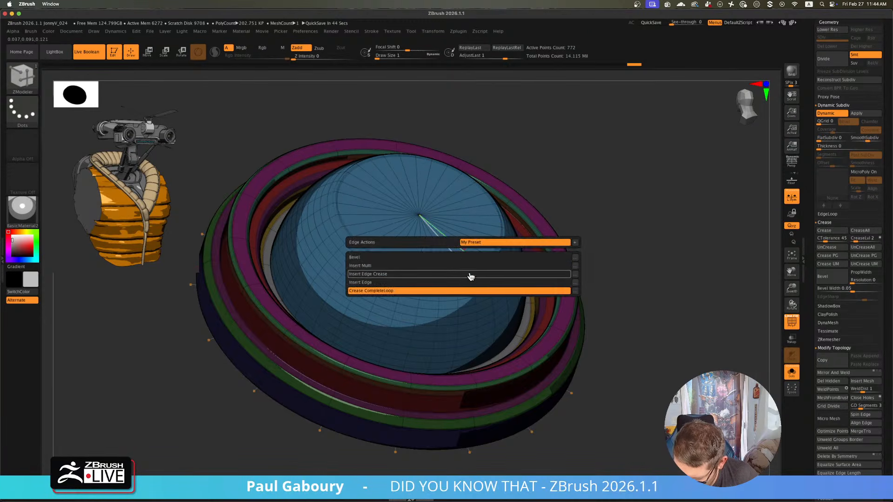
{"action": "left_click", "coordinate": [472, 273]}
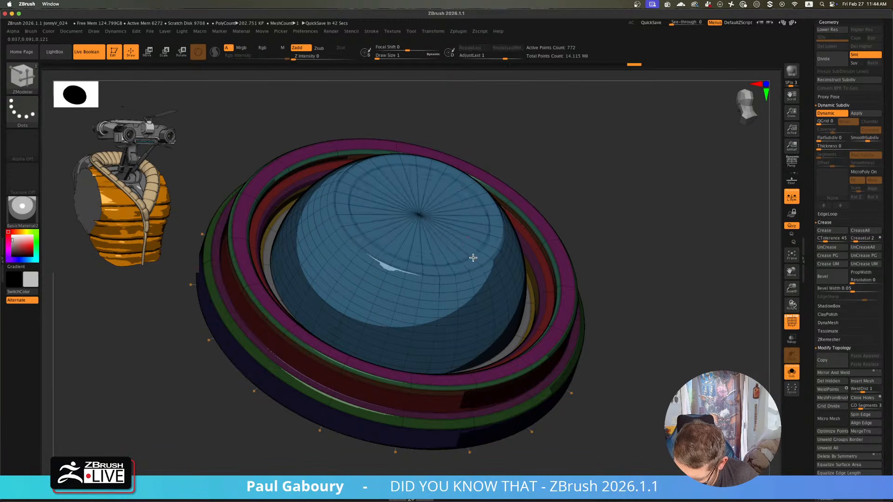
{"action": "left_click", "coordinate": [448, 235]}
{"action": "left_click_drag", "start_coordinate": [447, 235], "coordinate": [437, 222]}
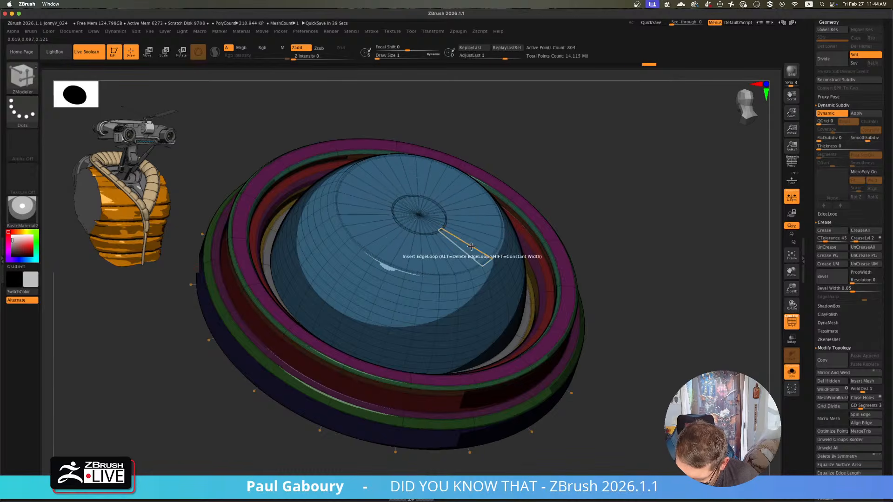
{"action": "left_click", "coordinate": [473, 244]}
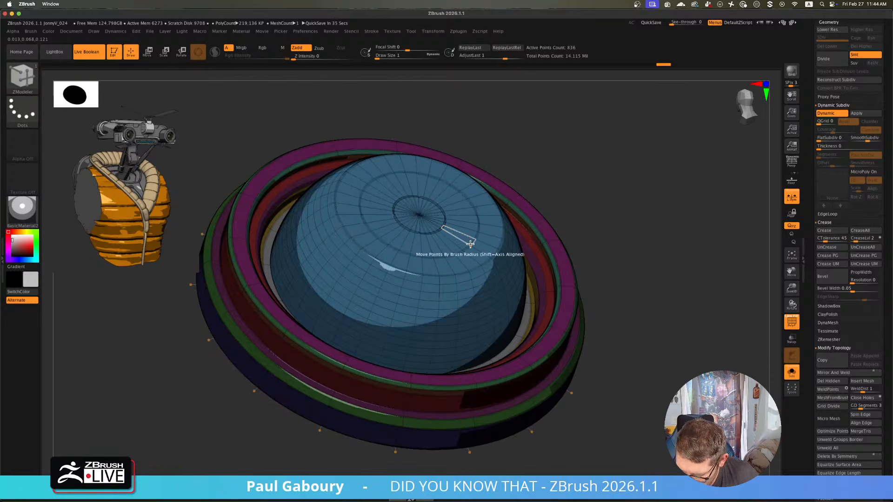
{"action": "right_click_drag", "start_coordinate": [469, 246], "coordinate": [448, 219], "text": "shift"}
{"action": "left_click_drag", "start_coordinate": [295, 184], "coordinate": [567, 251], "text": "ctrl+shift"}
{"action": "right_click_drag", "start_coordinate": [570, 233], "coordinate": [575, 255]}
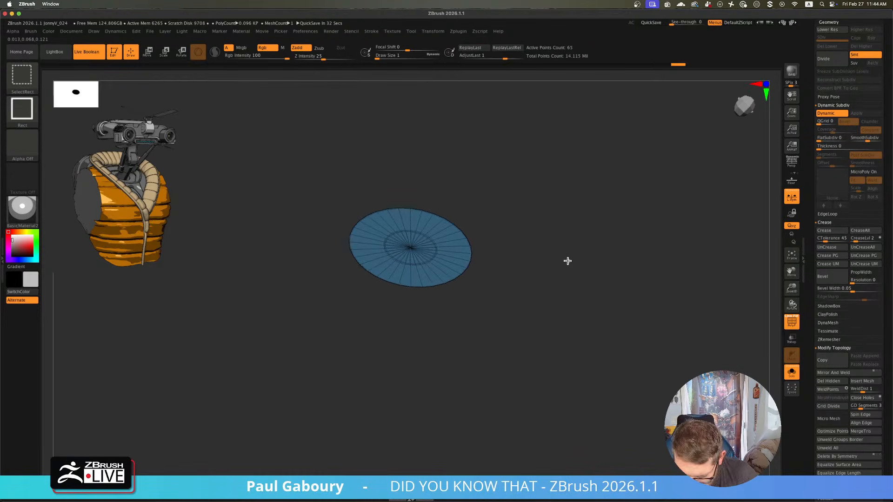
{"action": "key", "text": "ctrl+shift+Down"}
{"action": "key", "text": "ctrl+shift+Down"}
{"action": "left_click", "coordinate": [581, 260], "text": "ctrl+shift"}
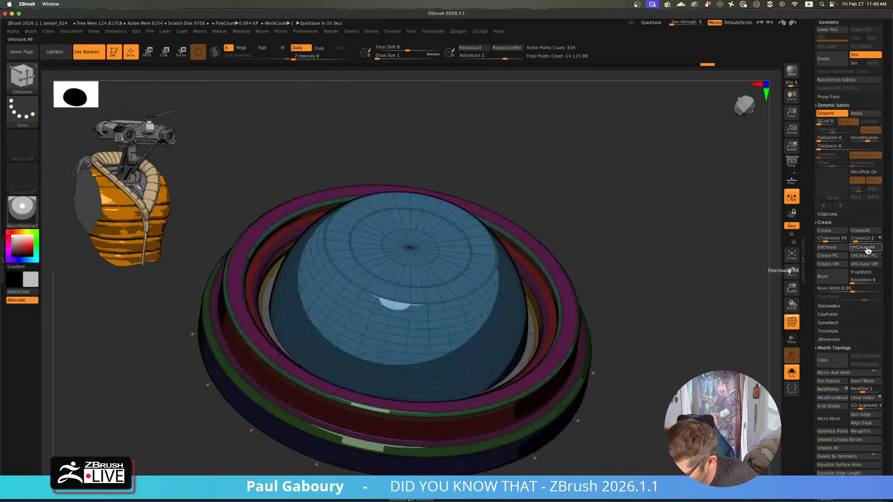
- Isolate the small central disc of the dome's top, give it its own polygroup, and restore the full mesh's visibility
{"action": "right_click_drag", "start_coordinate": [524, 273], "coordinate": [598, 213], "text": "shift"}
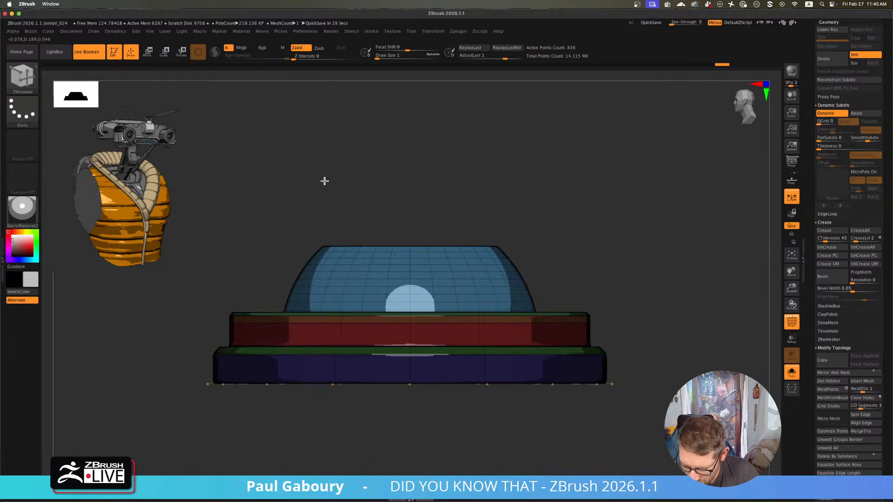
{"action": "left_click_drag", "start_coordinate": [312, 184], "coordinate": [571, 249], "text": "ctrl+shift"}
{"action": "left_click_drag", "start_coordinate": [571, 249], "coordinate": [576, 270]}
{"action": "left_click", "coordinate": [574, 272], "text": "ctrl+shift"}
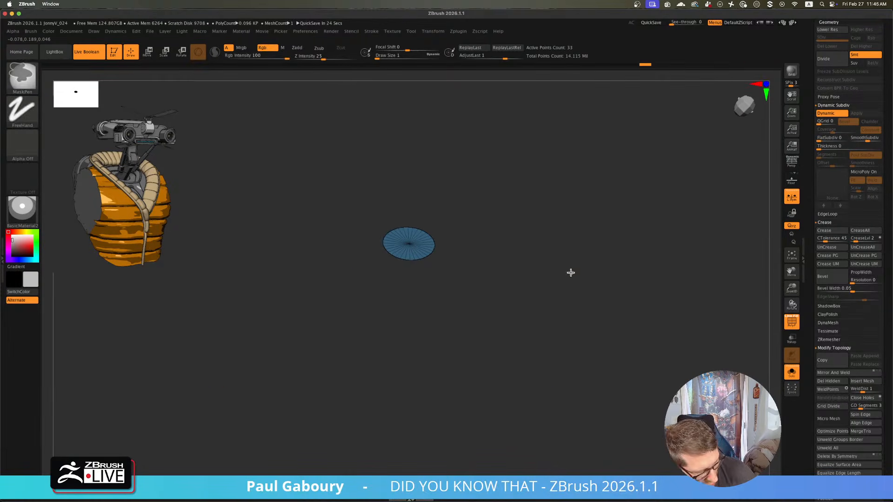
{"action": "key", "text": "b"}
{"action": "key", "text": "z"}
{"action": "key", "text": "m"}
{"action": "left_click", "coordinate": [574, 267], "text": "ctrl+shift"}
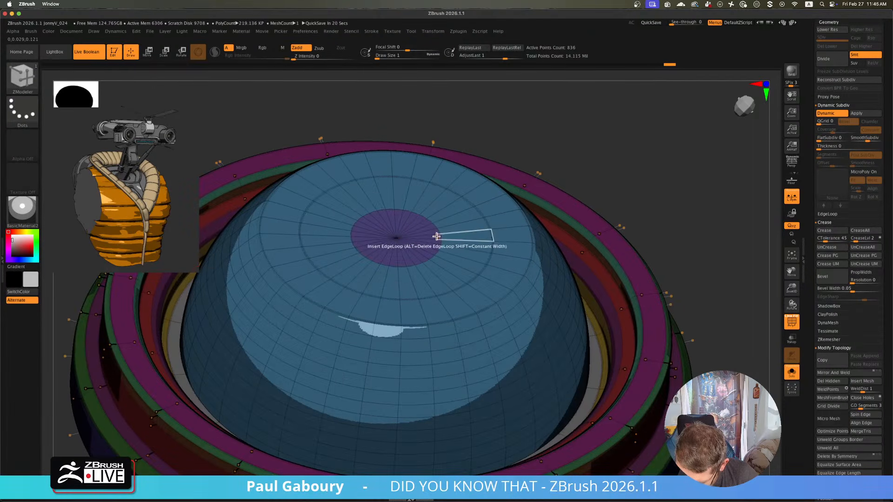
- Push the central disc polygroup down into the dome with QMesh PG All and hide the polyframe
{"action": "key", "text": "space"}
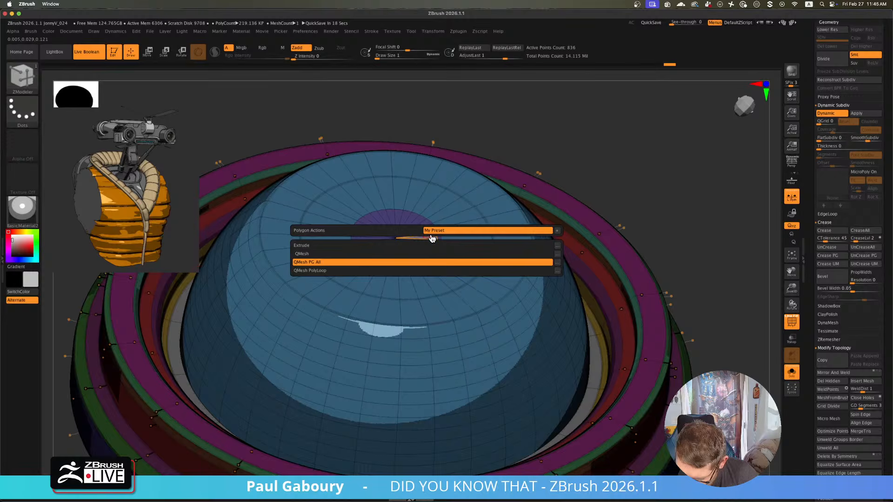
{"action": "left_click", "coordinate": [386, 262]}
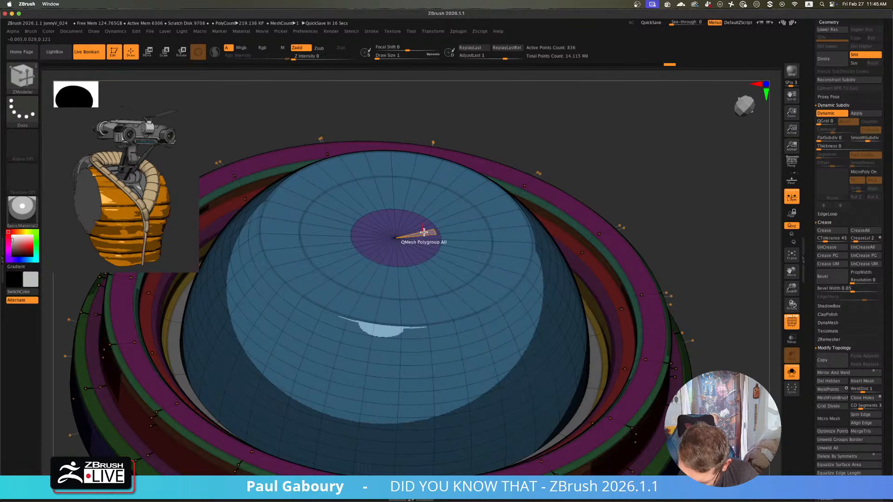
{"action": "mouse_move", "coordinate": [423, 232]}
{"action": "left_mouse_down"}
{"action": "mouse_move", "coordinate": [421, 272]}
{"action": "mouse_move", "coordinate": [415, 255]}
{"action": "left_mouse_up"}
{"action": "key", "text": "shift+f"}
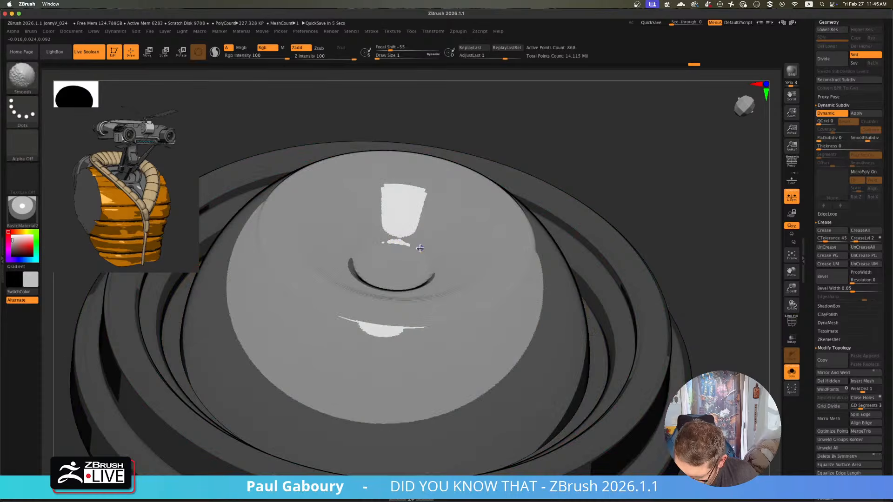
- Insert an edge loop around the floor of the dome's central recess, aborting the auto-save, and hide the polyframe
{"action": "key", "text": "space"}
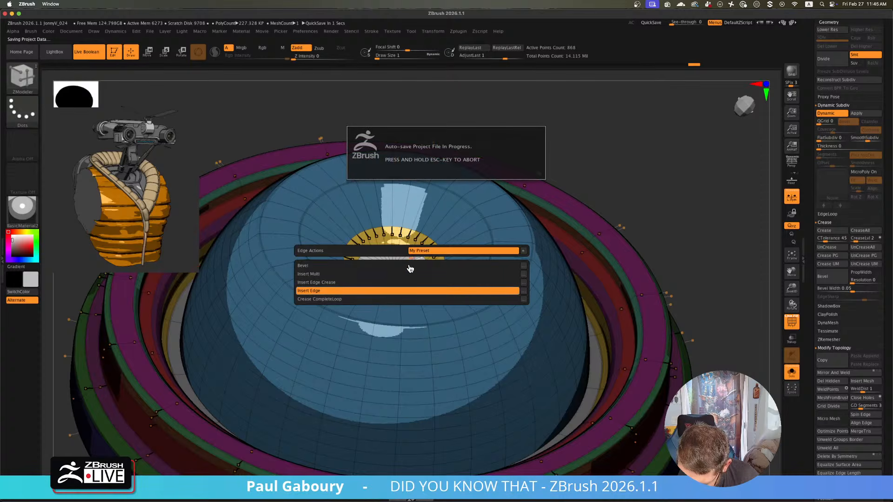
{"action": "key", "text": "Escape"}
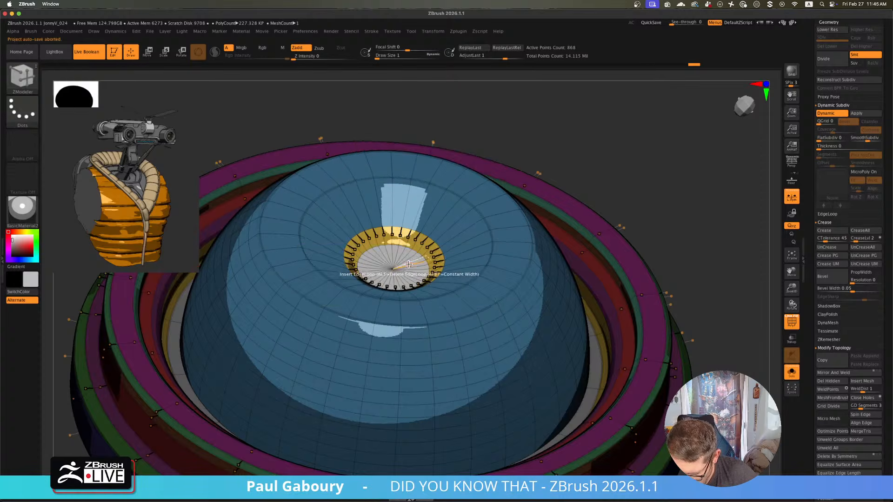
{"action": "left_click", "coordinate": [411, 257]}
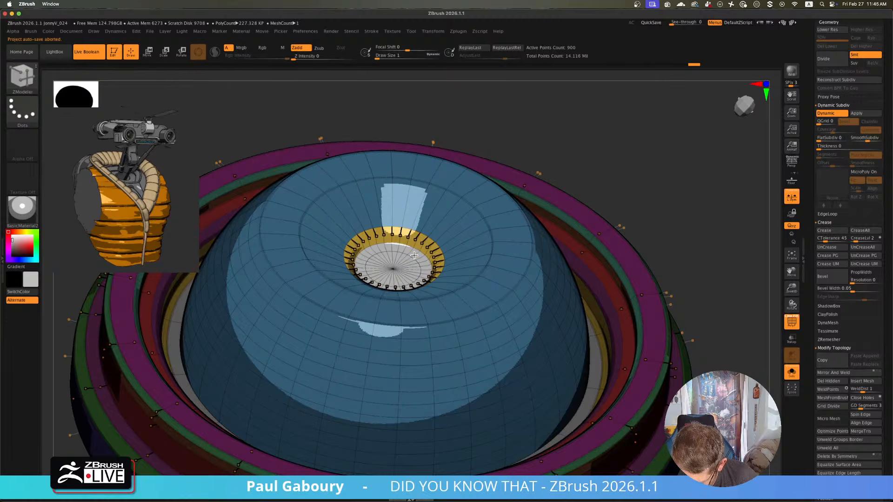
{"action": "key", "text": "shift+f"}
- Review the finished cap from several angles and turn off Solo to show the rest of the robot
{"action": "left_click_drag", "start_coordinate": [658, 256], "coordinate": [522, 273], "text": "alt"}
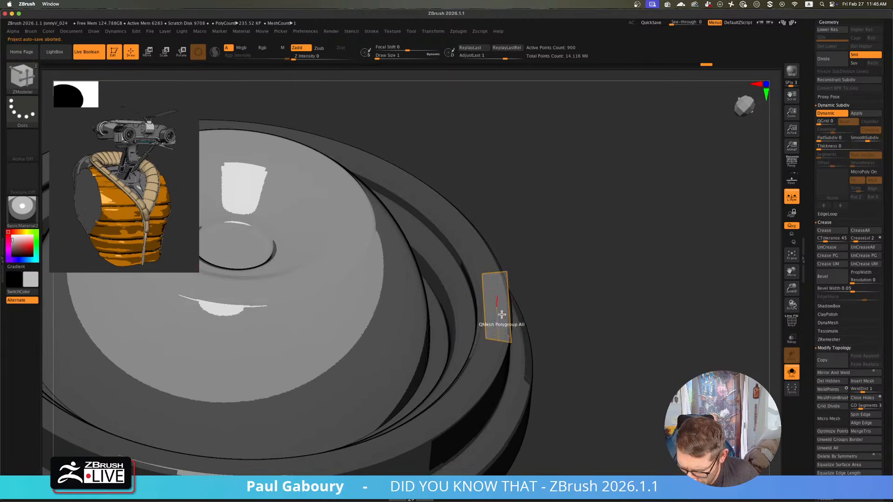
{"action": "right_click_drag", "start_coordinate": [501, 315], "coordinate": [352, 245], "text": "ctrl"}
{"action": "mouse_move", "coordinate": [521, 285]}
{"action": "right_mouse_down"}
{"action": "mouse_move", "coordinate": [537, 339]}
{"action": "mouse_move", "coordinate": [461, 308]}
{"action": "mouse_move", "coordinate": [433, 265]}
{"action": "right_mouse_up"}
{"action": "mouse_move", "coordinate": [447, 265]}
{"action": "right_mouse_down"}
{"action": "mouse_move", "coordinate": [465, 289]}
{"action": "mouse_move", "coordinate": [411, 237]}
{"action": "right_mouse_up"}
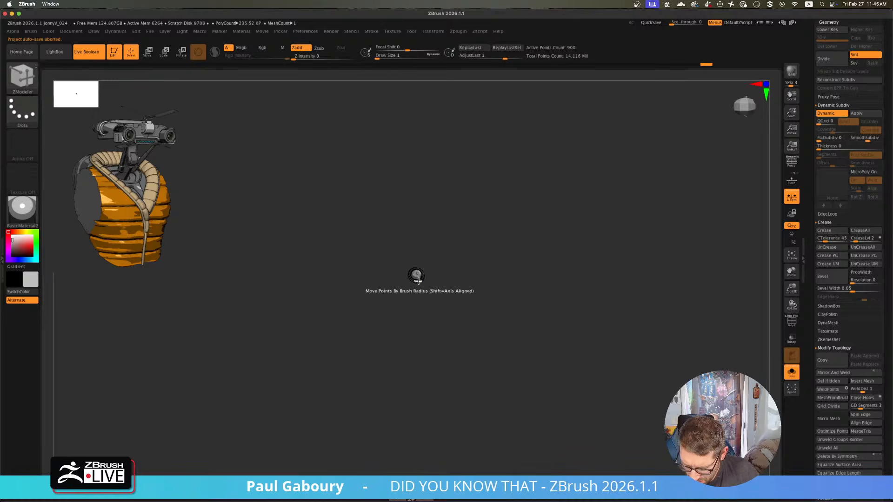
{"action": "right_click_drag", "start_coordinate": [430, 291], "coordinate": [511, 368], "text": "ctrl"}
{"action": "left_click_drag", "start_coordinate": [519, 334], "coordinate": [553, 398], "text": "ctrl"}
{"action": "right_click_drag", "start_coordinate": [549, 389], "coordinate": [540, 344]}
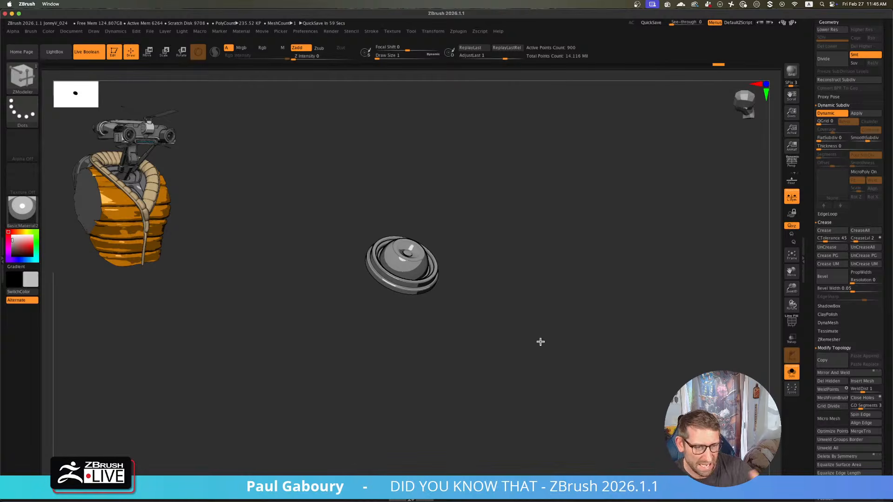
{"action": "left_click", "coordinate": [791, 373]}
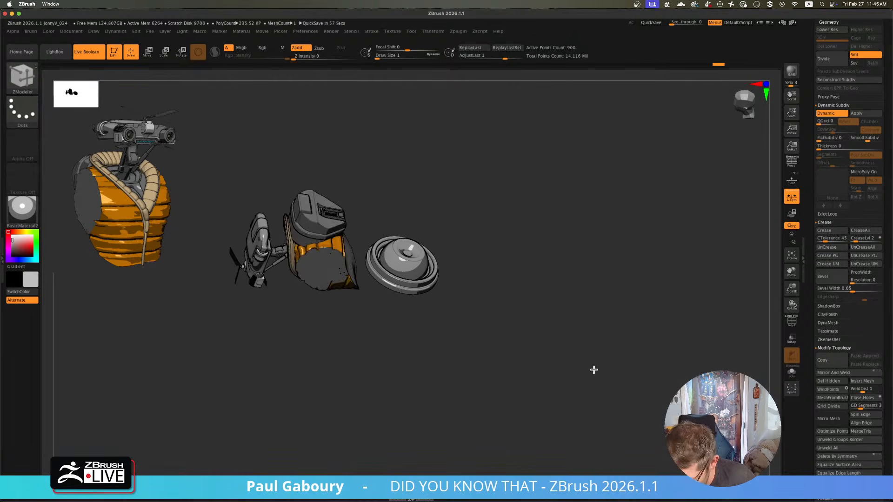
{"action": "mouse_move", "coordinate": [485, 313]}
{"action": "right_mouse_down"}
{"action": "mouse_move", "coordinate": [483, 331]}
{"action": "mouse_move", "coordinate": [488, 285]}
{"action": "mouse_move", "coordinate": [500, 302]}
{"action": "mouse_move", "coordinate": [476, 357]}
{"action": "mouse_move", "coordinate": [487, 327]}
{"action": "mouse_move", "coordinate": [457, 354]}
{"action": "right_mouse_up"}
- Scale the cap down and move it up and across to the rear of the backpack
{"action": "key", "text": "w"}
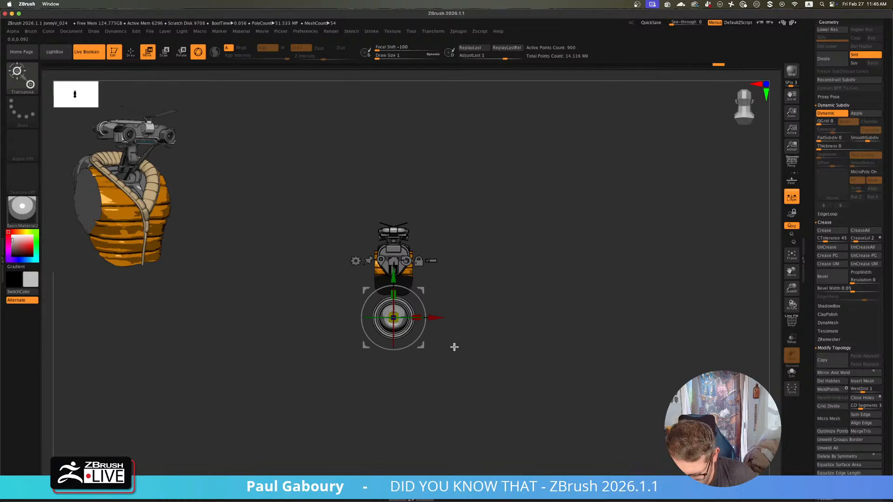
{"action": "mouse_move", "coordinate": [394, 317]}
{"action": "left_mouse_down", "text": "ctrl"}
{"action": "mouse_move", "coordinate": [453, 339]}
{"action": "mouse_move", "coordinate": [542, 407]}
{"action": "left_mouse_up", "text": "ctrl"}
{"action": "left_click_drag", "start_coordinate": [393, 279], "coordinate": [395, 77]}
{"action": "left_click_drag", "start_coordinate": [510, 223], "coordinate": [511, 219]}
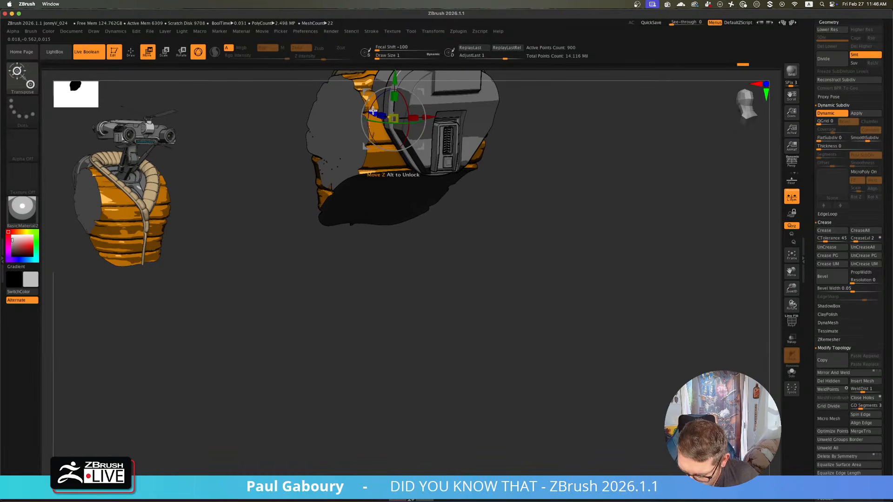
{"action": "left_click_drag", "start_coordinate": [374, 112], "coordinate": [431, 132]}
{"action": "mouse_move", "coordinate": [532, 208]}
{"action": "left_mouse_down", "text": "shift"}
{"action": "mouse_move", "coordinate": [528, 231]}
{"action": "mouse_move", "coordinate": [546, 215]}
{"action": "left_mouse_up", "text": "shift"}
- Seat the cap against the backpack's recessed panel beside the upper end of the vent and return to draw mode
{"action": "right_click_drag", "start_coordinate": [588, 195], "coordinate": [673, 342], "text": "ctrl"}
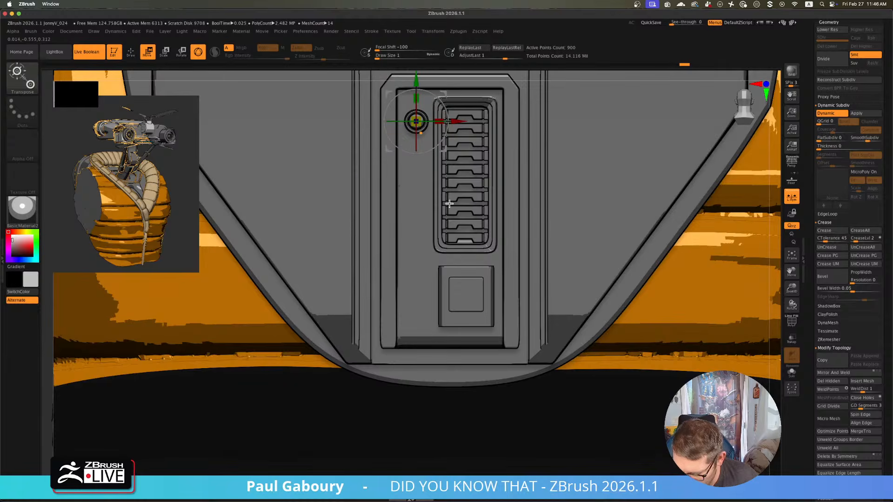
{"action": "right_click_drag", "start_coordinate": [450, 204], "coordinate": [451, 191]}
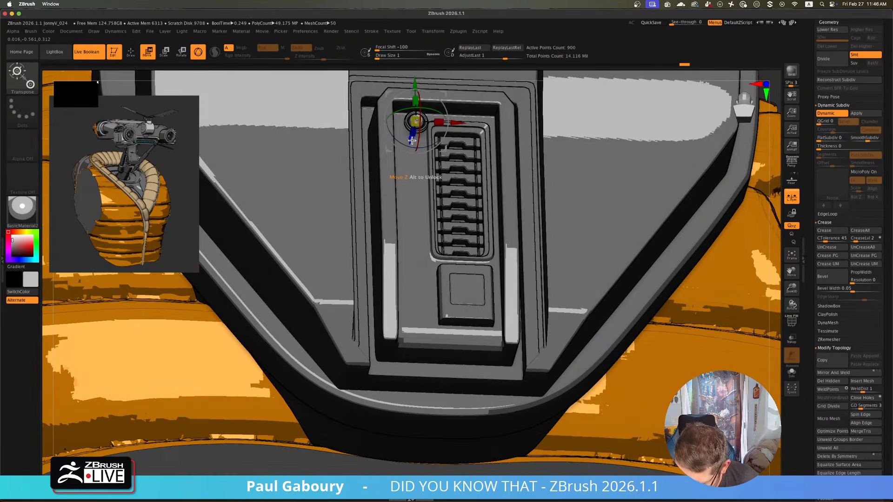
{"action": "left_click_drag", "start_coordinate": [412, 145], "coordinate": [409, 159]}
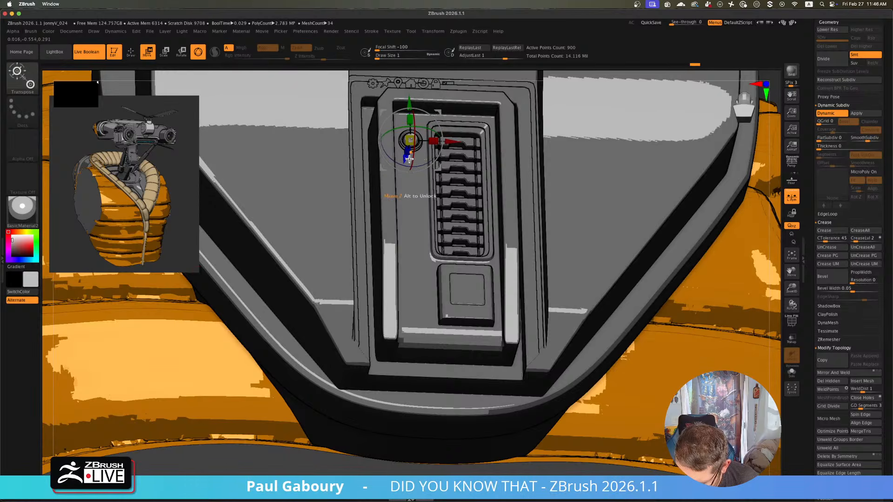
{"action": "key", "text": "q"}
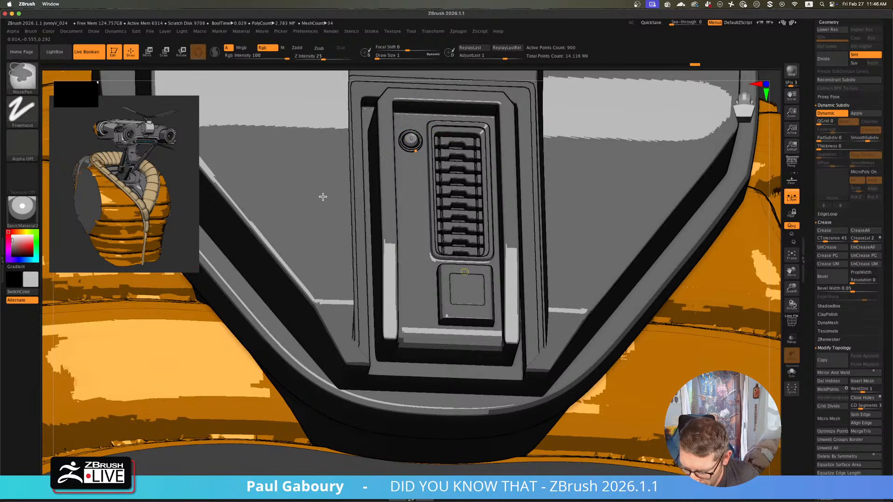
{"action": "key", "text": "f"}
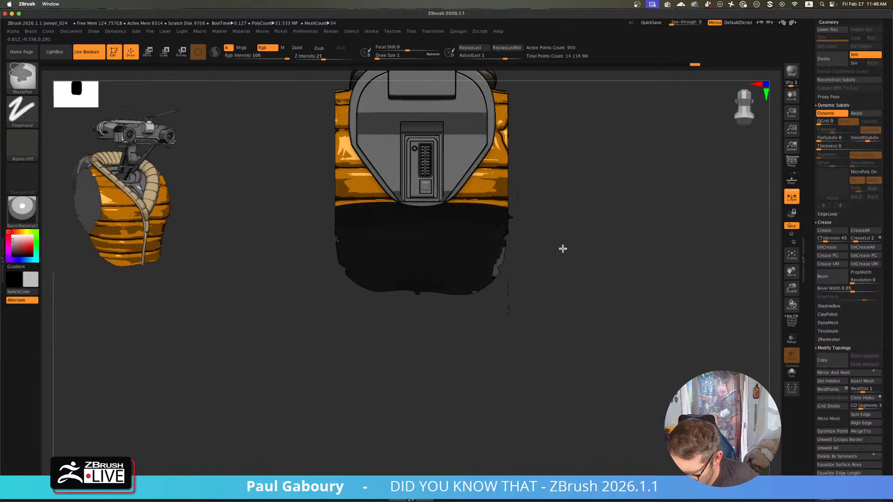
{"action": "right_click_drag", "start_coordinate": [562, 249], "coordinate": [575, 268], "text": "ctrl"}
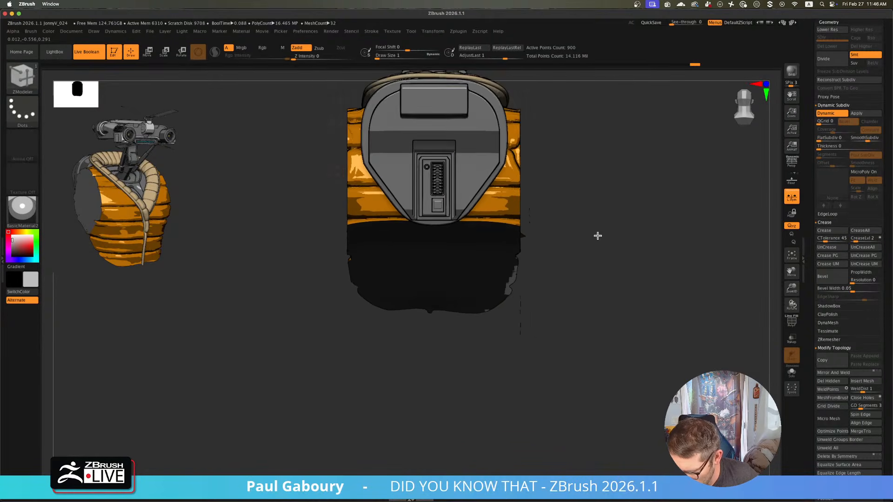
- Enable Array Mesh with Transpose on the round cap and switch to Move mode
{"action": "right_click_drag", "start_coordinate": [596, 236], "coordinate": [606, 262], "text": "ctrl"}
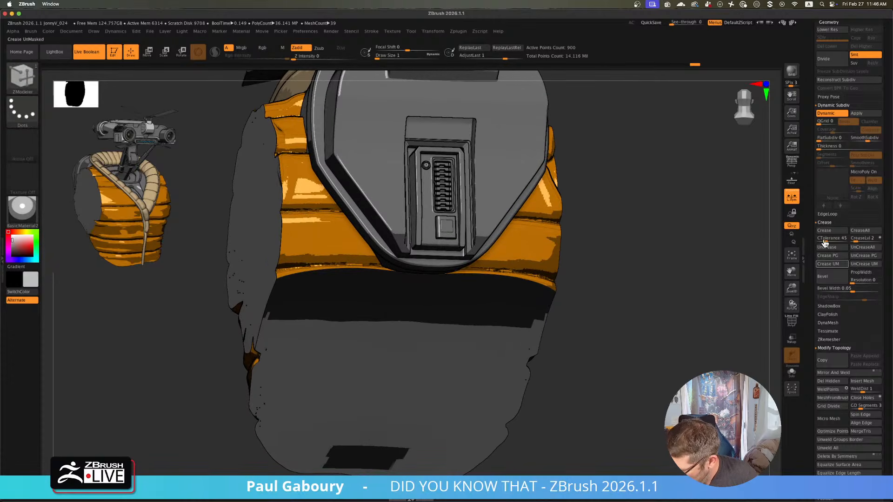
{"action": "left_click", "coordinate": [835, 106]}
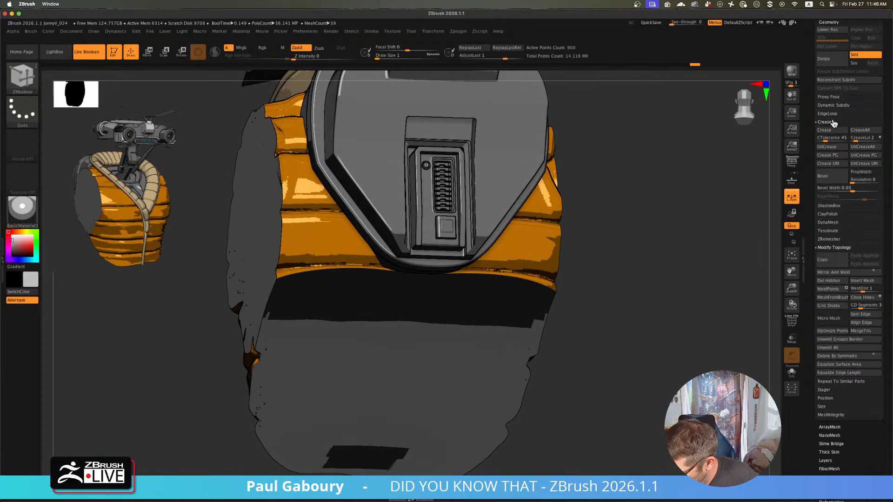
{"action": "left_click", "coordinate": [835, 123]}
{"action": "left_click", "coordinate": [834, 172]}
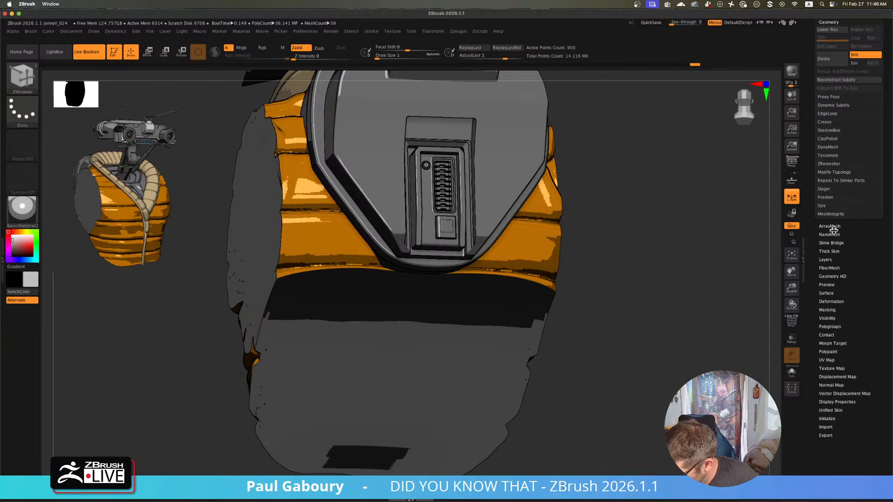
{"action": "left_click", "coordinate": [830, 227]}
{"action": "scroll", "coordinate": [888, 197], "scroll_direction": "up", "scroll_amount": 4}
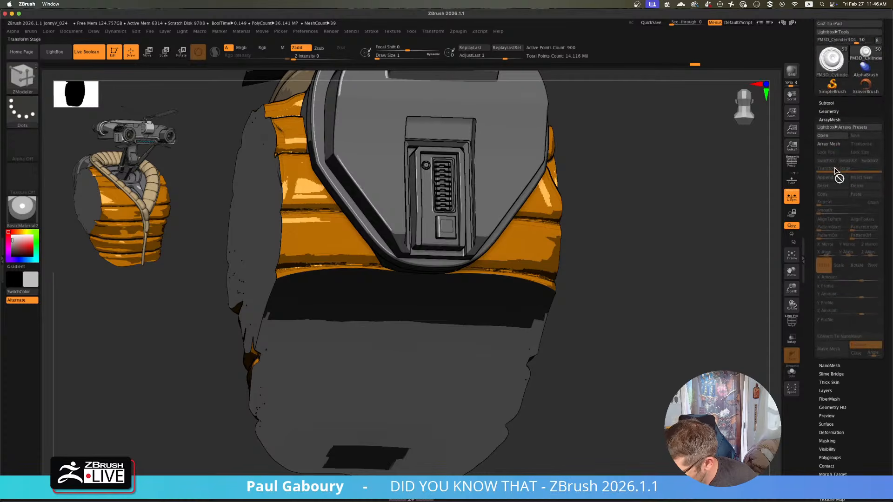
{"action": "left_click", "coordinate": [832, 144]}
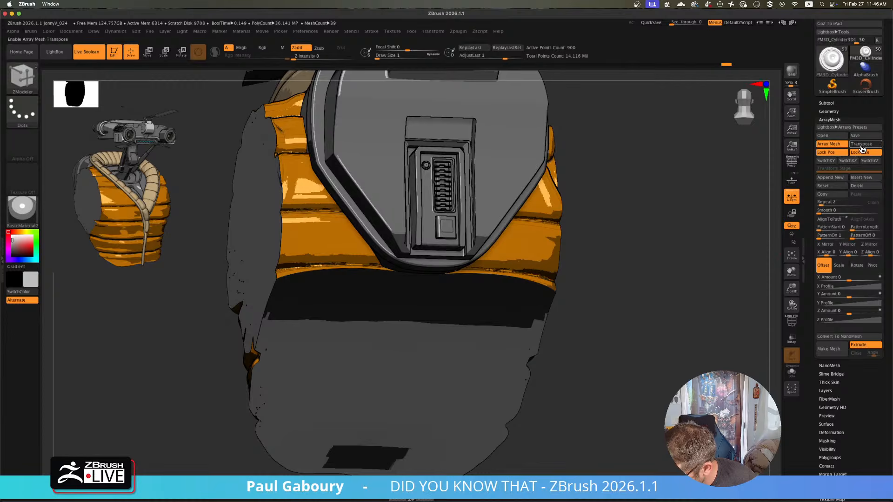
{"action": "key", "text": "w"}
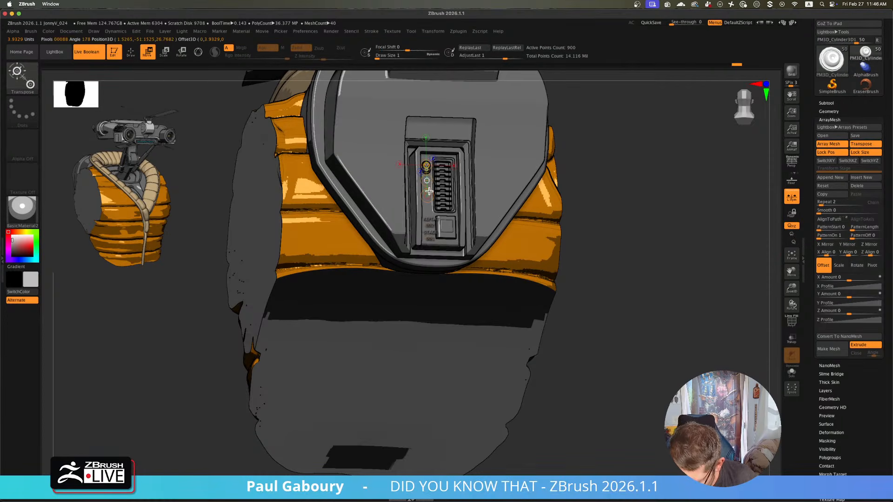
- Stretch the cap array down the recessed panel beside the vent and set its repeat count to 7
{"action": "left_click_drag", "start_coordinate": [432, 252], "coordinate": [472, 179]}
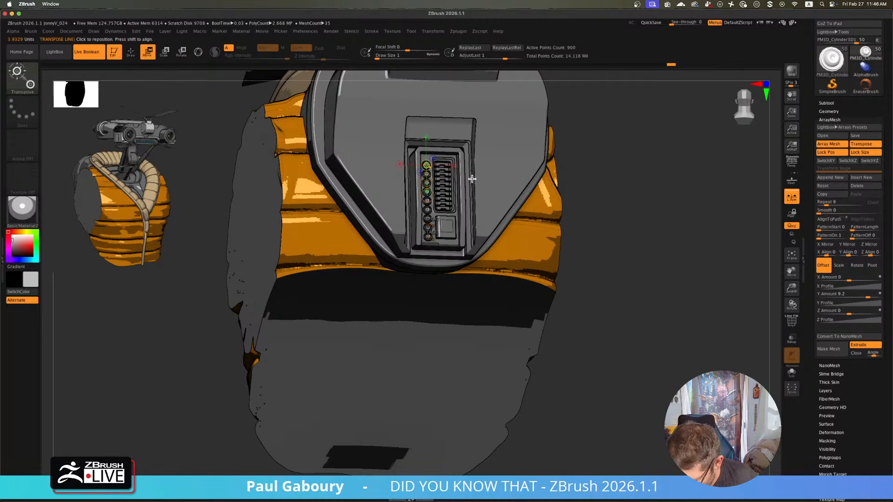
{"action": "left_click_drag", "start_coordinate": [598, 253], "coordinate": [599, 257]}
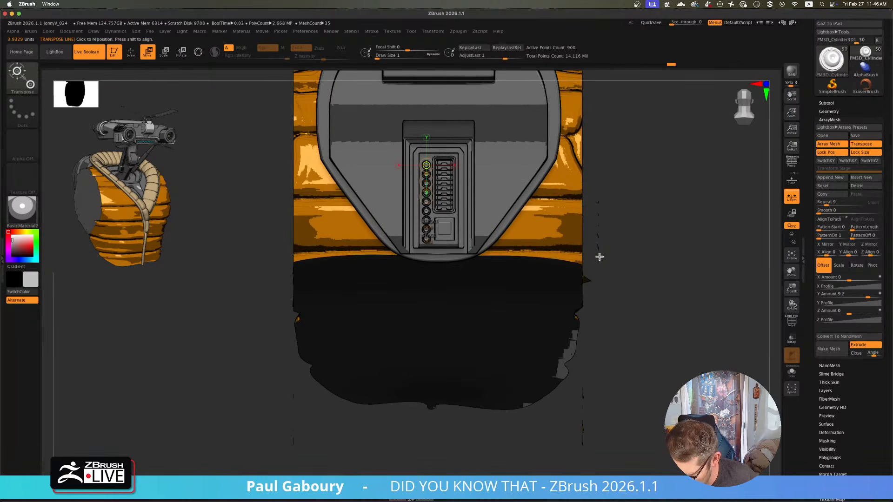
{"action": "right_click_drag", "start_coordinate": [606, 274], "coordinate": [605, 281], "text": "ctrl"}
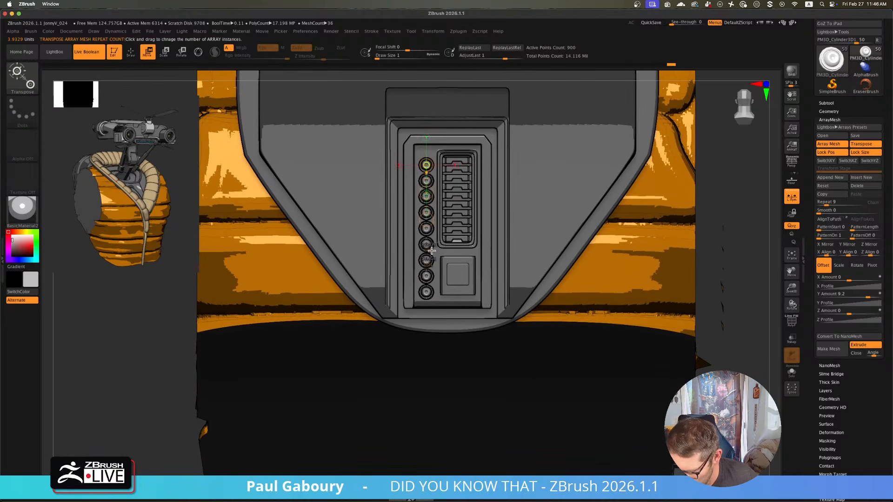
{"action": "left_click_drag", "start_coordinate": [420, 244], "coordinate": [401, 242]}
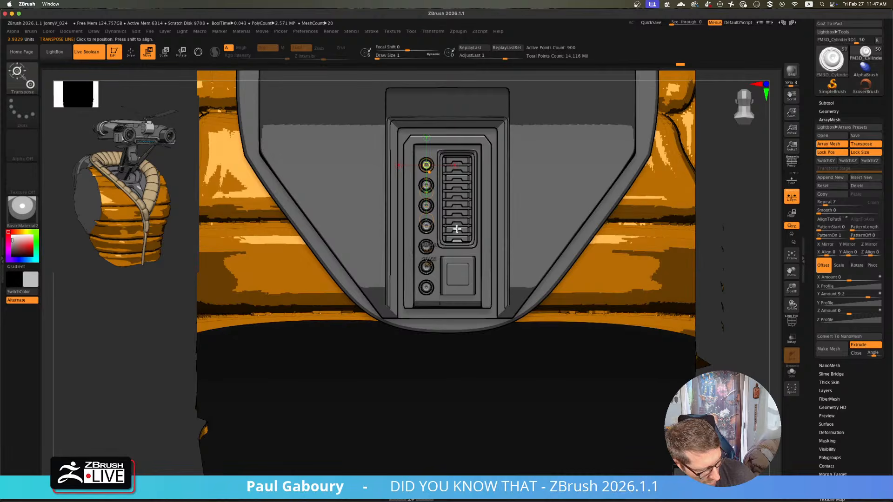
- Scale the arrayed caps down with the gizmo, toggle the polyframe to check them and return to draw mode
{"action": "key", "text": "y"}
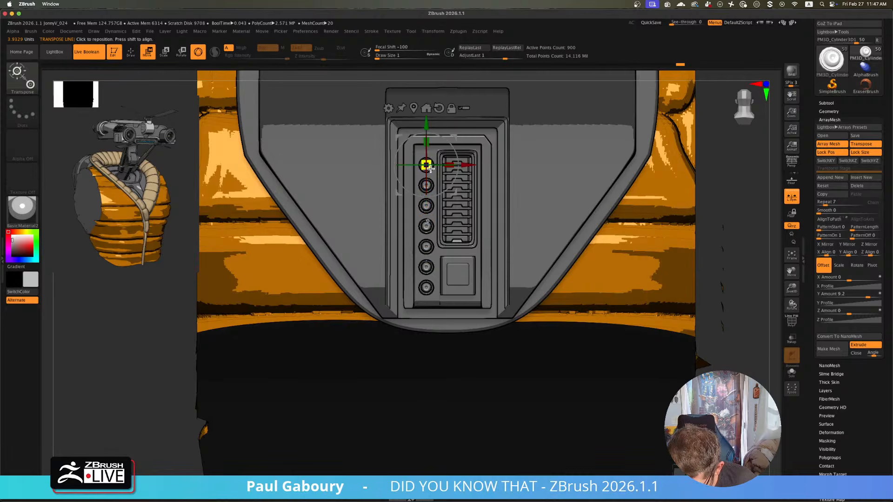
{"action": "left_click_drag", "start_coordinate": [430, 168], "coordinate": [428, 167]}
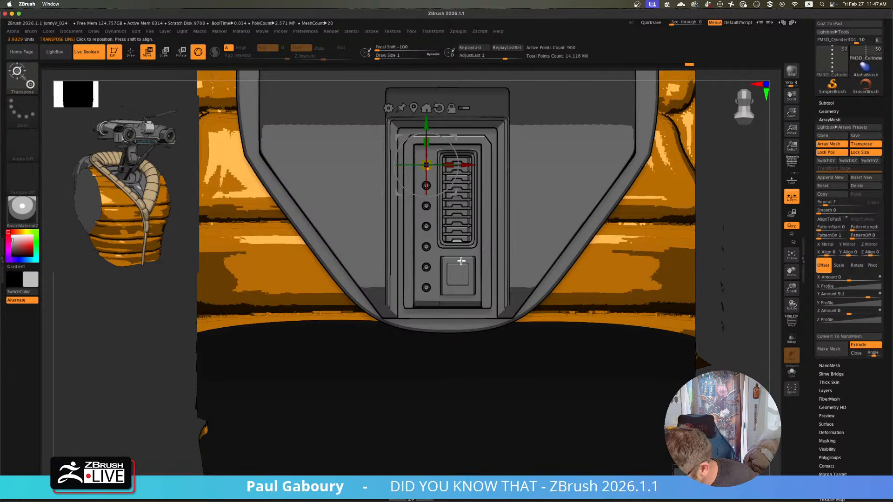
{"action": "key", "text": "shift+f"}
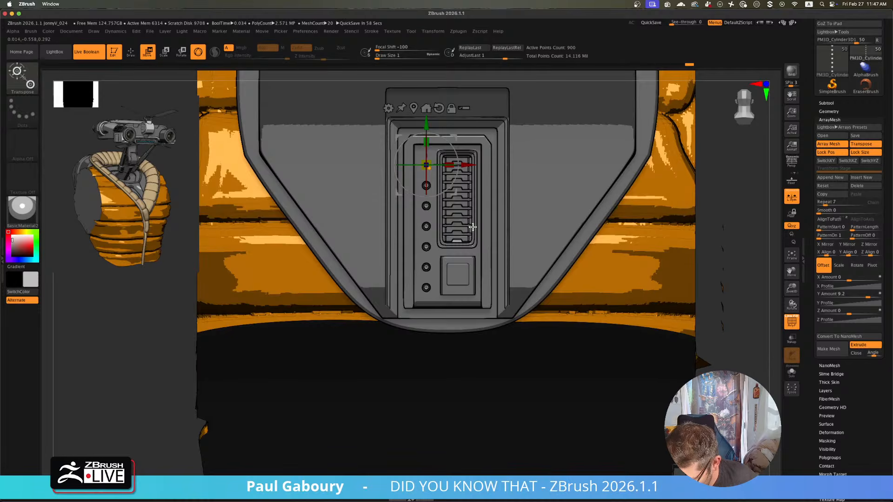
{"action": "key", "text": "shift+f"}
{"action": "key", "text": "q"}
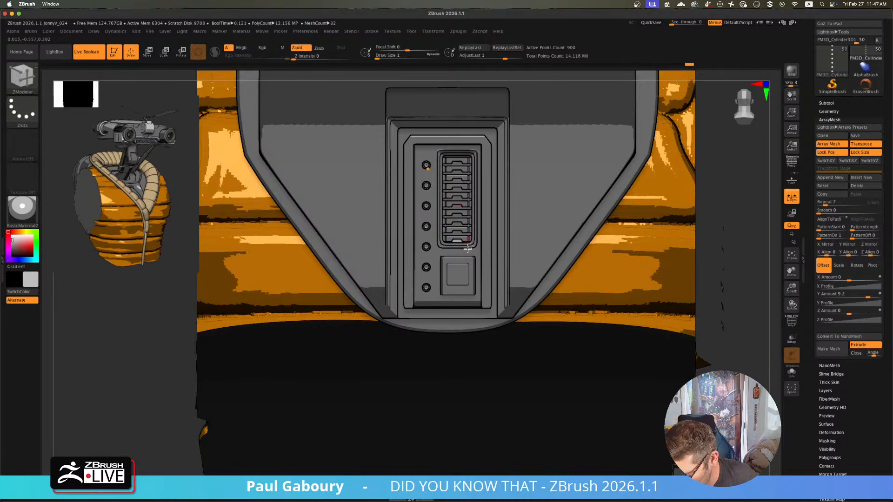
- Reduce the cap array's repeat count to 6 using the transpose line
{"action": "key", "text": "w"}
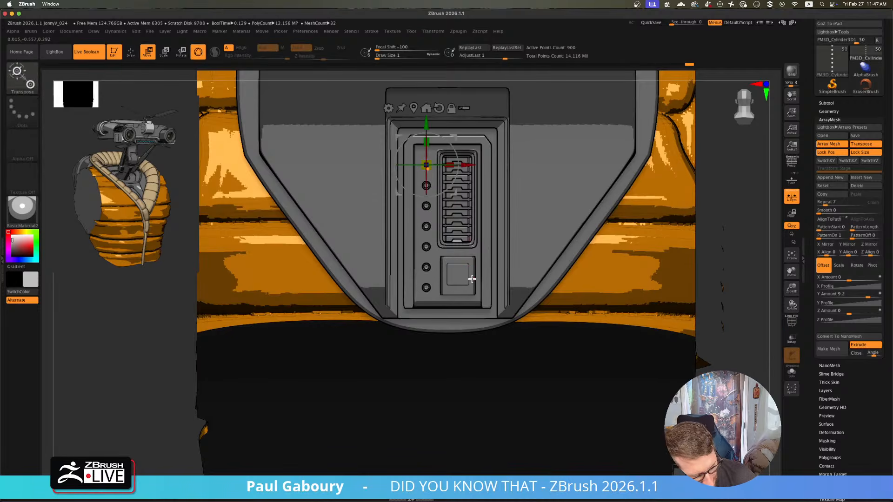
{"action": "key", "text": "y"}
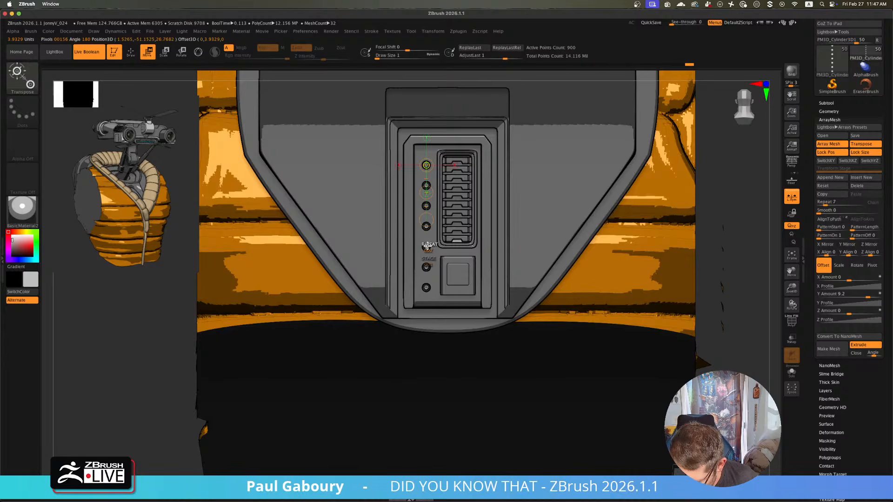
{"action": "left_click_drag", "start_coordinate": [421, 245], "coordinate": [408, 243]}
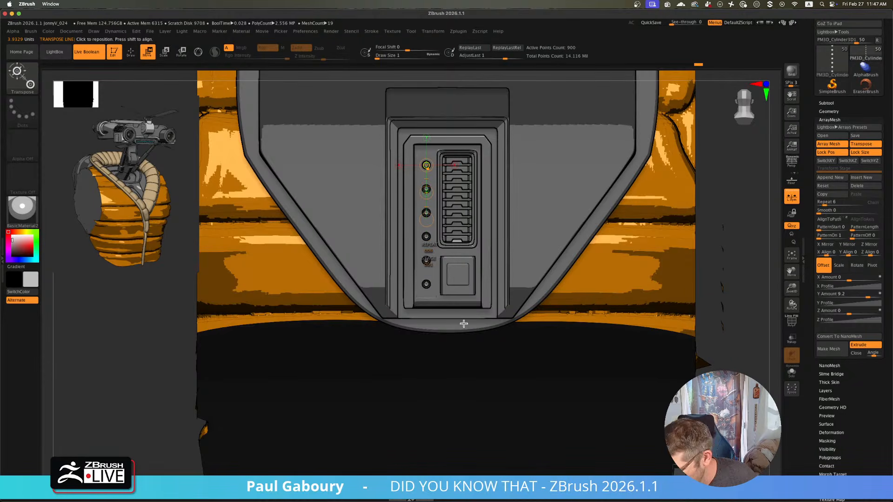
- Append a second transform stage to the cap array and isolate the caps with Solo and the polyframe on
{"action": "left_click", "coordinate": [834, 181]}
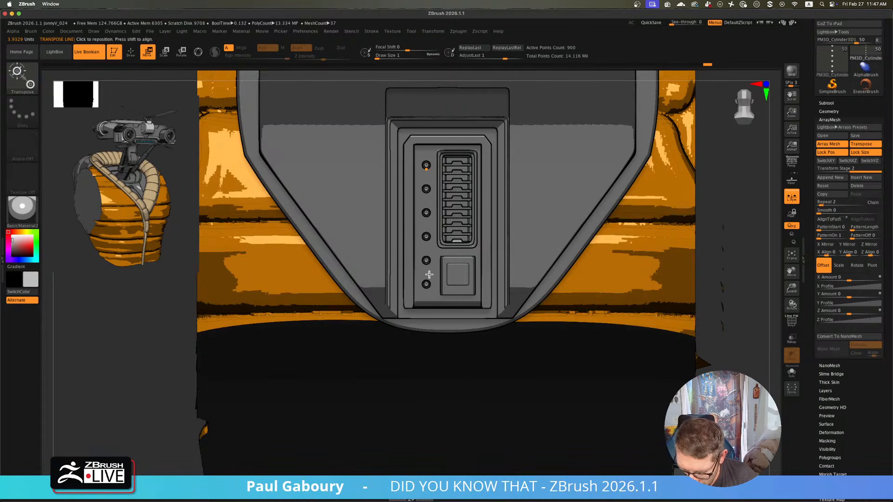
{"action": "right_click_drag", "start_coordinate": [417, 269], "coordinate": [327, 228], "text": "ctrl"}
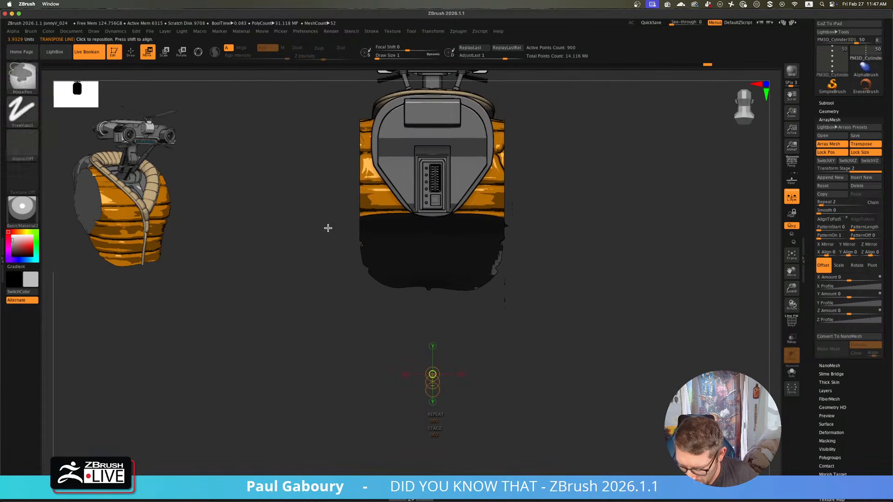
{"action": "left_click", "coordinate": [792, 370]}
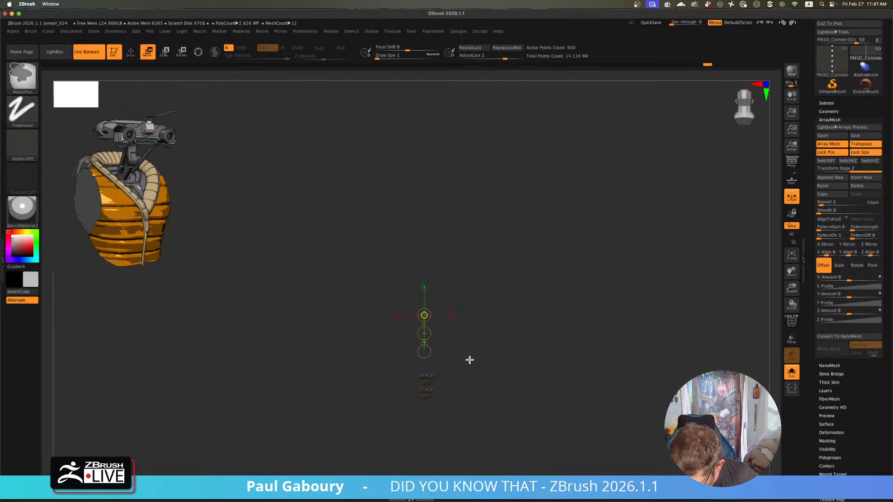
{"action": "key", "text": "q"}
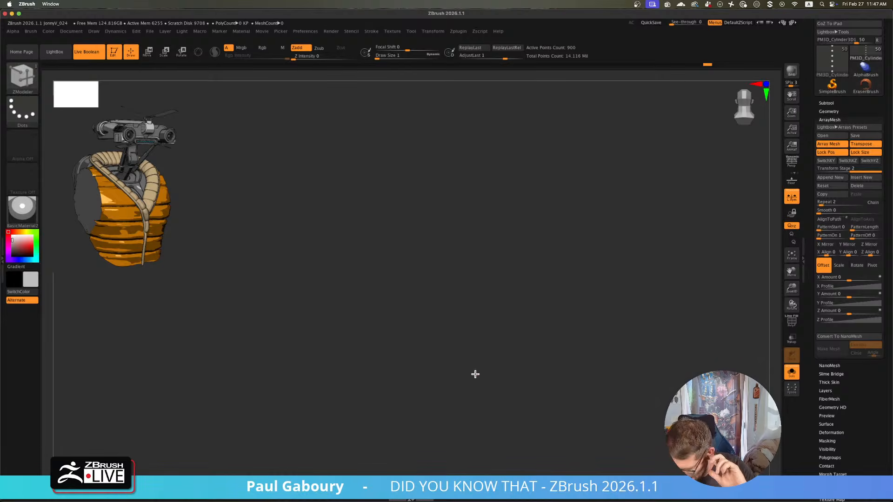
{"action": "left_click", "coordinate": [792, 372]}
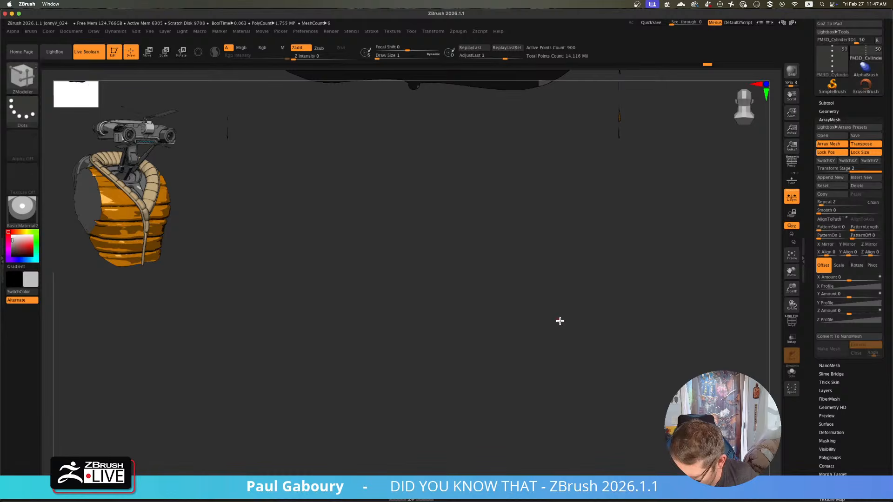
{"action": "left_click", "coordinate": [792, 372]}
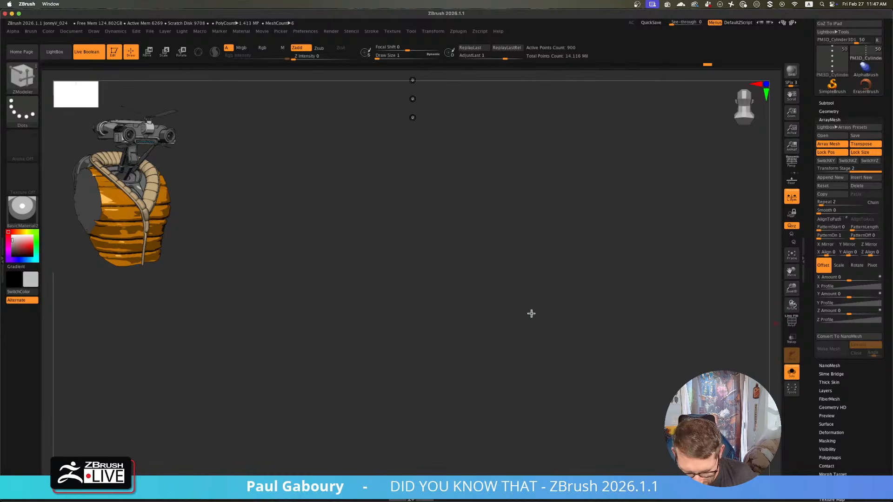
{"action": "key", "text": "shift+f"}
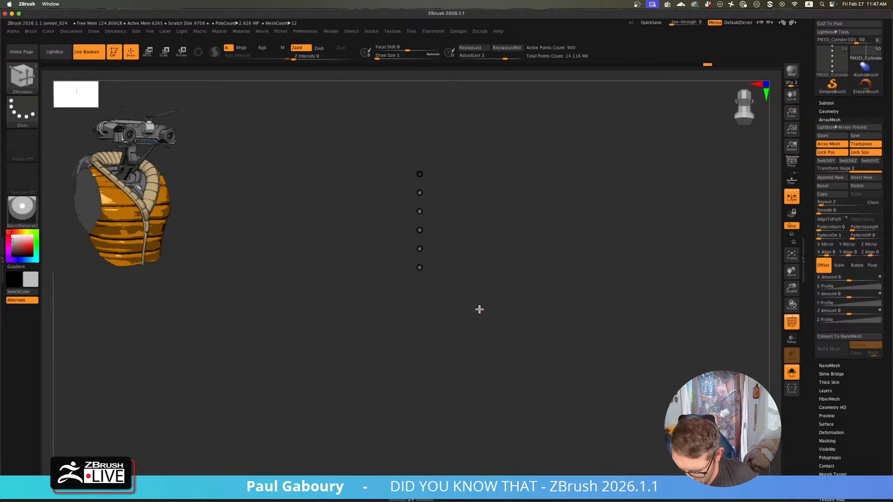
- Try to isolate the uppermost caps with a rectangular selection and delete the hidden geometry
{"action": "key", "text": "ctrl+shift"}
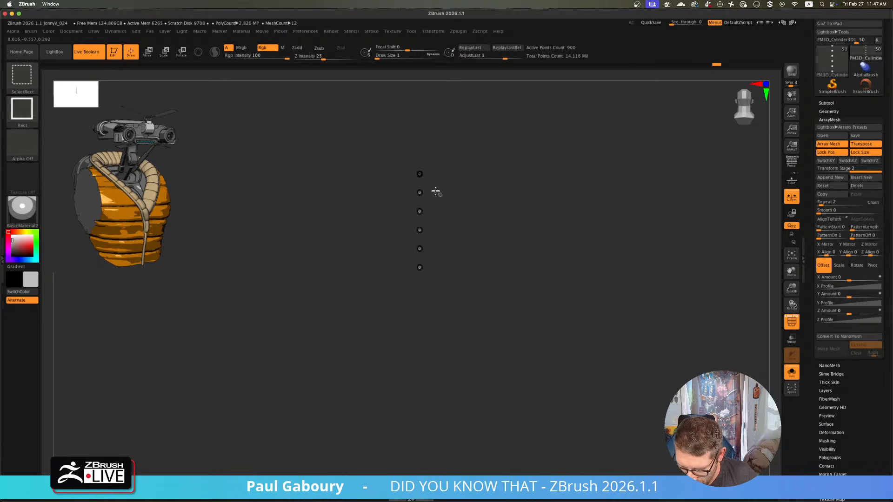
{"action": "left_click_drag", "start_coordinate": [403, 152], "coordinate": [437, 197], "text": "ctrl+shift"}
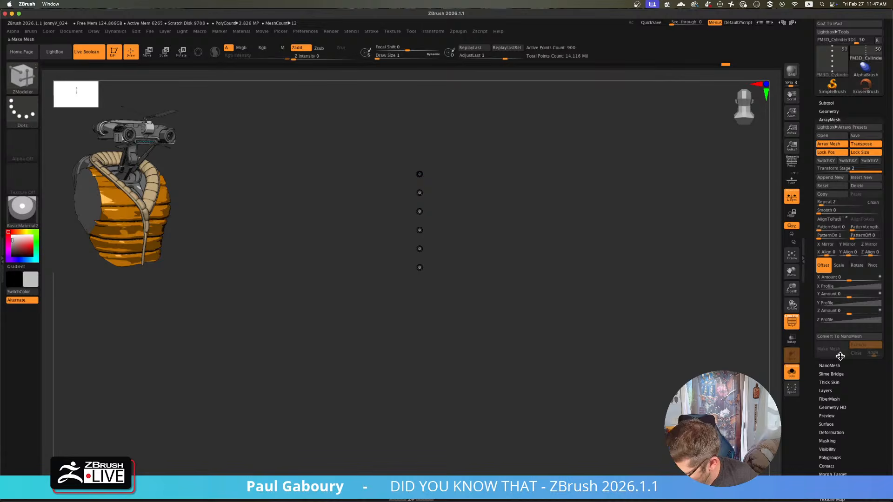
{"action": "left_click", "coordinate": [832, 112]}
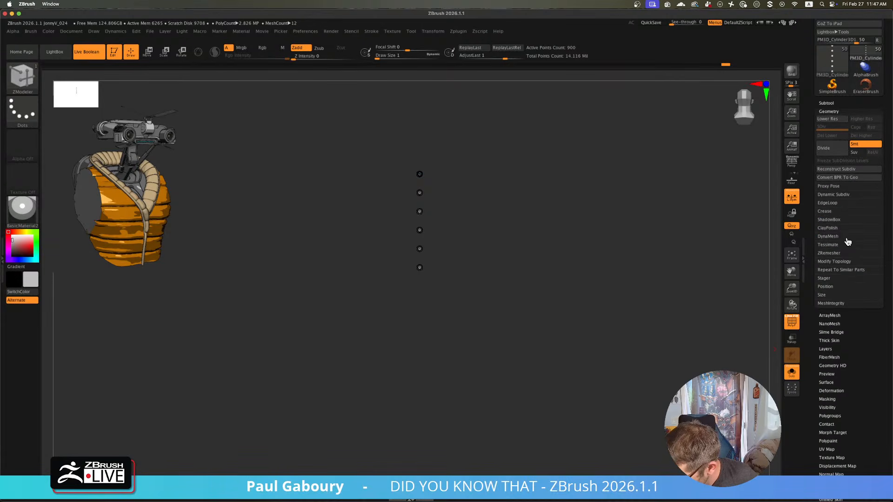
{"action": "left_click", "coordinate": [834, 262]}
{"action": "left_click", "coordinate": [835, 296]}
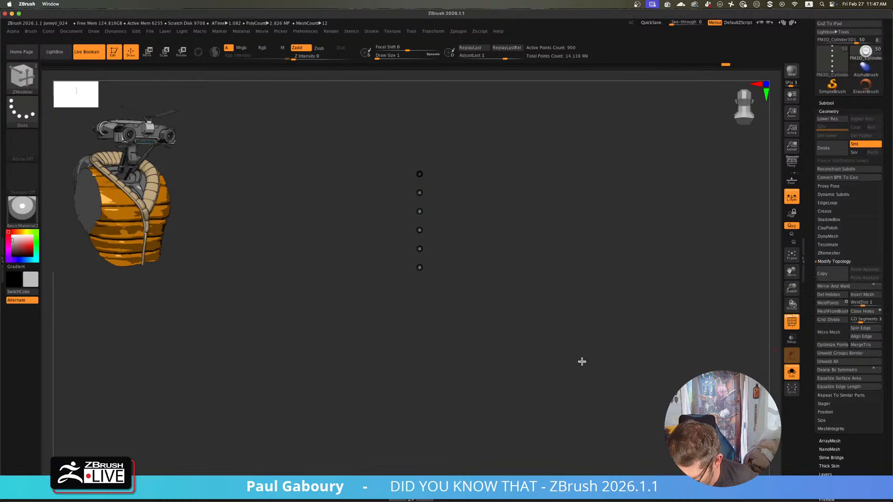
- Offset the array's second stage sideways by -0.02 in X with 2 repeats to form a second column of caps
{"action": "key", "text": "w"}
{"action": "left_click_drag", "start_coordinate": [585, 366], "coordinate": [538, 253]}
{"action": "left_click", "coordinate": [832, 112]}
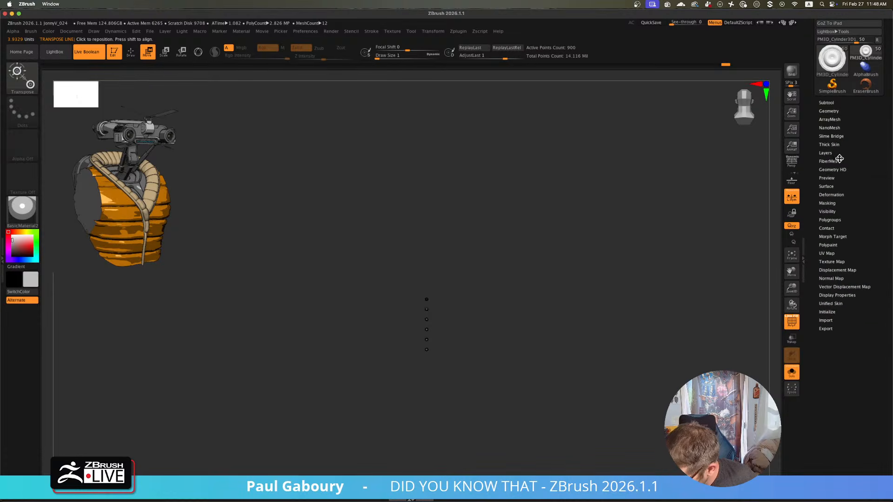
{"action": "left_click", "coordinate": [838, 121]}
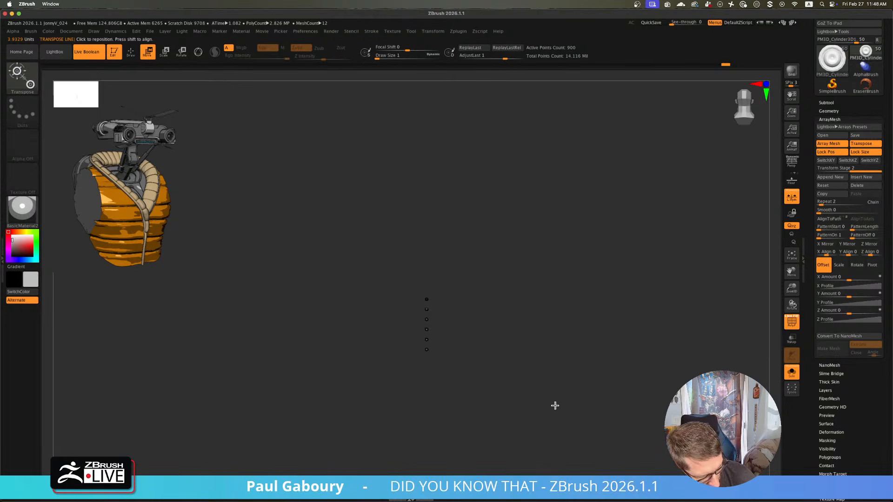
{"action": "key", "text": "y"}
{"action": "key", "text": "y"}
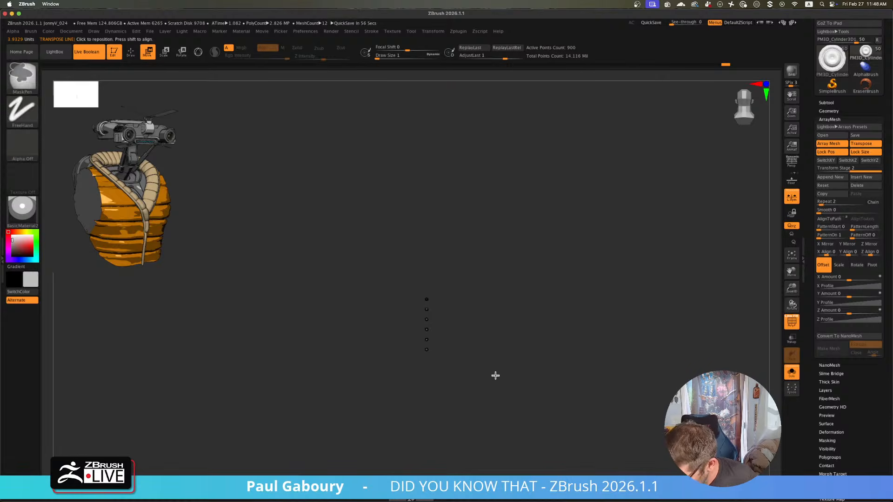
{"action": "left_click_drag", "start_coordinate": [495, 375], "coordinate": [452, 229]}
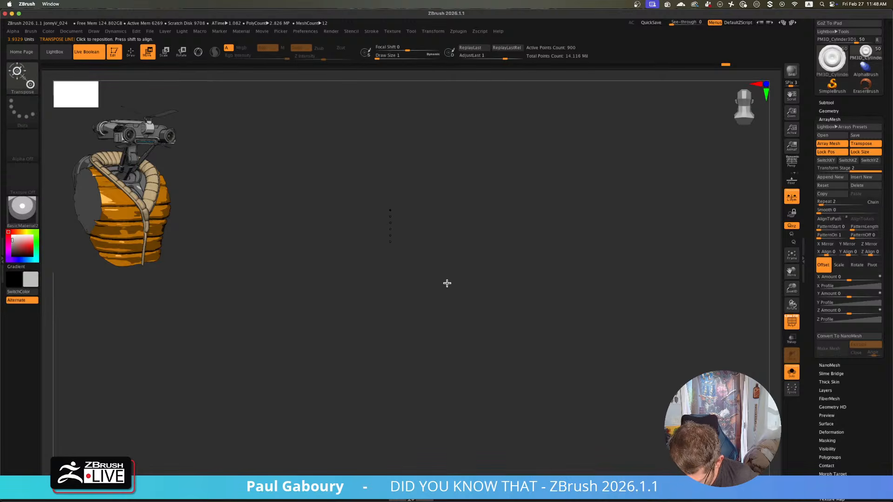
{"action": "key", "text": "ctrl"}
{"action": "mouse_move", "coordinate": [393, 378]}
{"action": "left_mouse_down"}
{"action": "mouse_move", "coordinate": [453, 365]}
{"action": "mouse_move", "coordinate": [452, 372]}
{"action": "mouse_move", "coordinate": [430, 370]}
{"action": "left_mouse_up"}
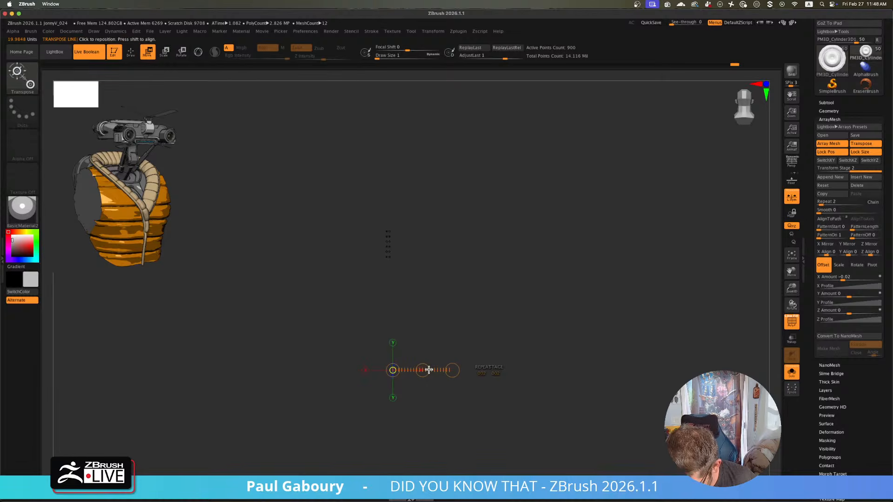
- Turn off Solo, return to draw mode and check both cap columns against the backpack panel
{"action": "left_click", "coordinate": [792, 375]}
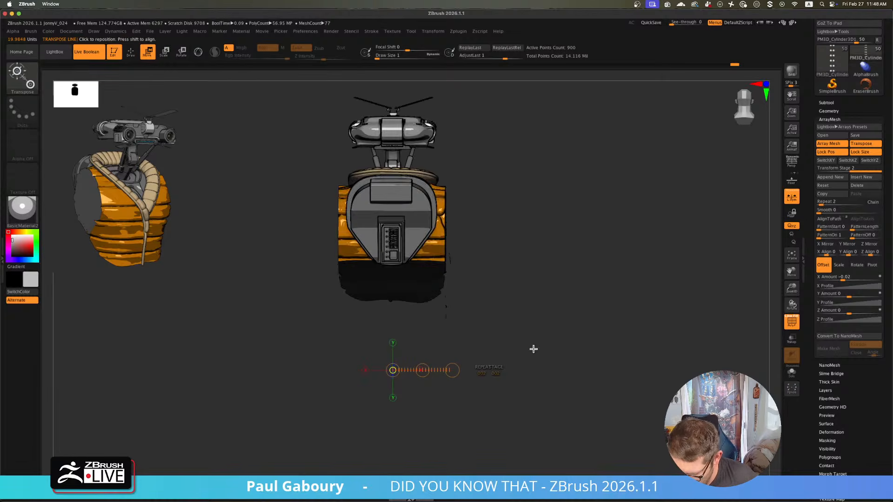
{"action": "key", "text": "q"}
{"action": "scroll", "coordinate": [487, 341], "scroll_direction": "up", "scroll_amount": 5}
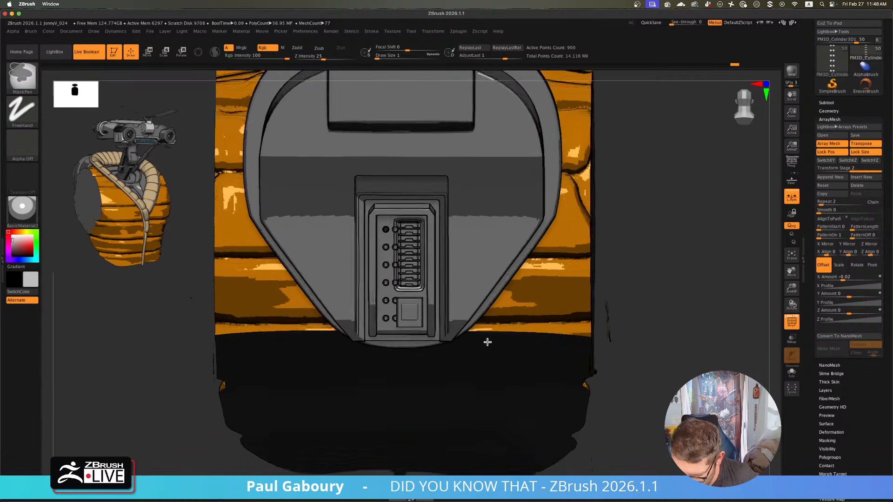
- Shift the two-column cap array away from the vent, scale its caps down and raise the array slightly on the panel
{"action": "key", "text": "w"}
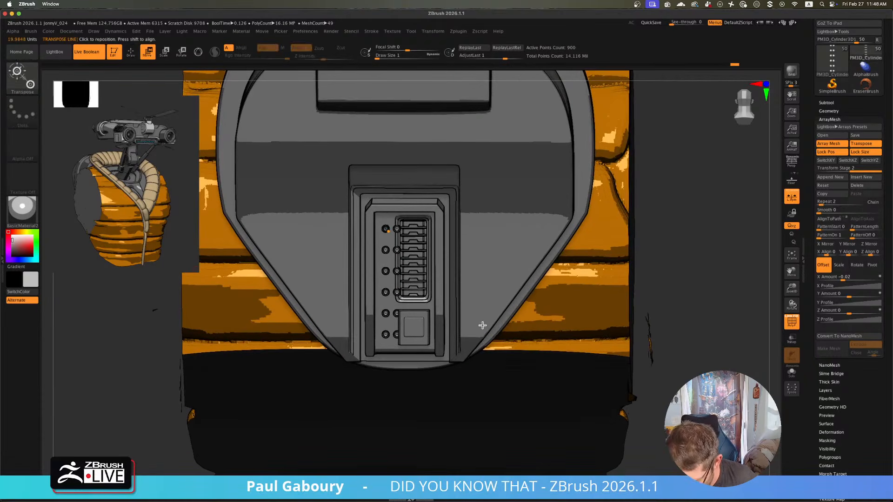
{"action": "key", "text": "y"}
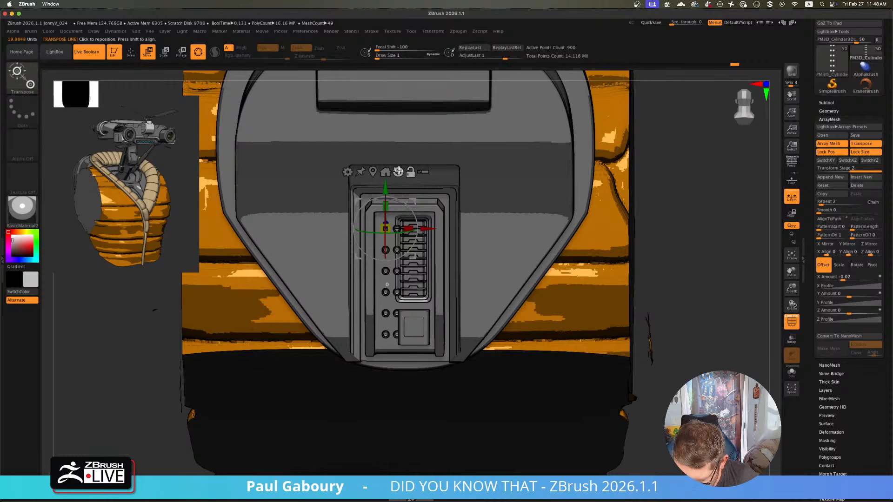
{"action": "left_click_drag", "start_coordinate": [528, 230], "coordinate": [534, 222], "text": "shift"}
{"action": "left_click_drag", "start_coordinate": [425, 229], "coordinate": [420, 231]}
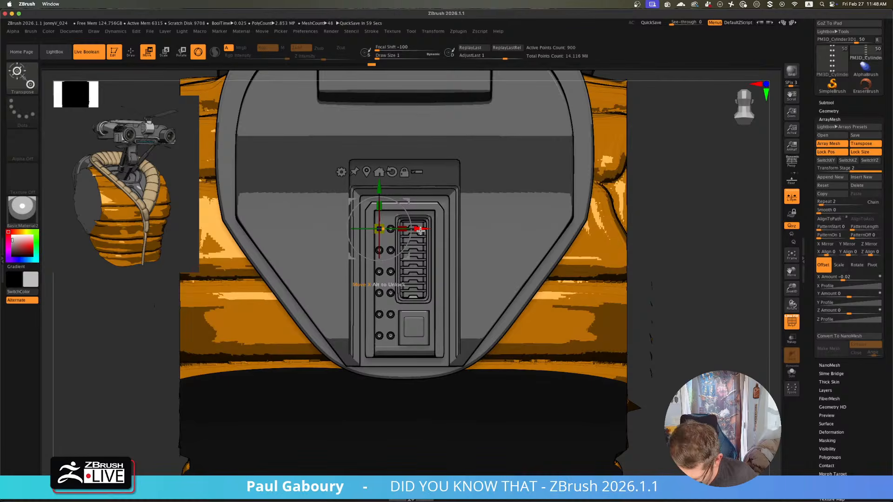
{"action": "left_click_drag", "start_coordinate": [380, 229], "coordinate": [380, 230]}
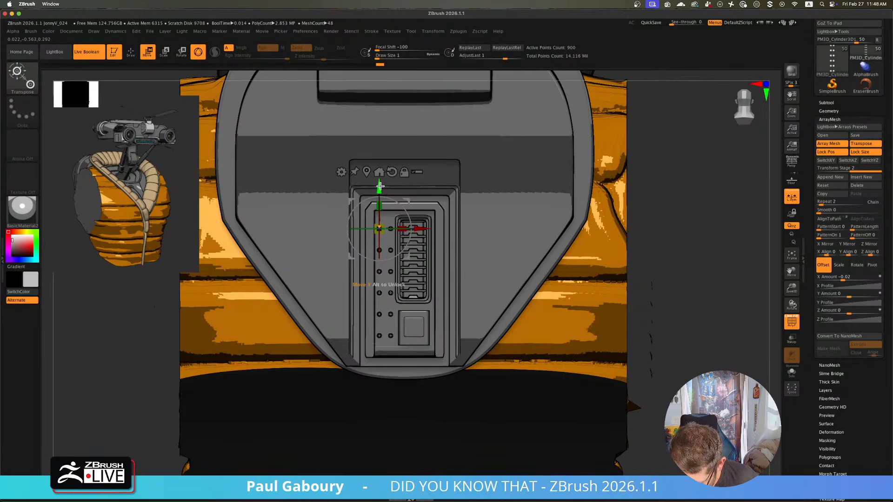
{"action": "left_click_drag", "start_coordinate": [383, 192], "coordinate": [383, 188]}
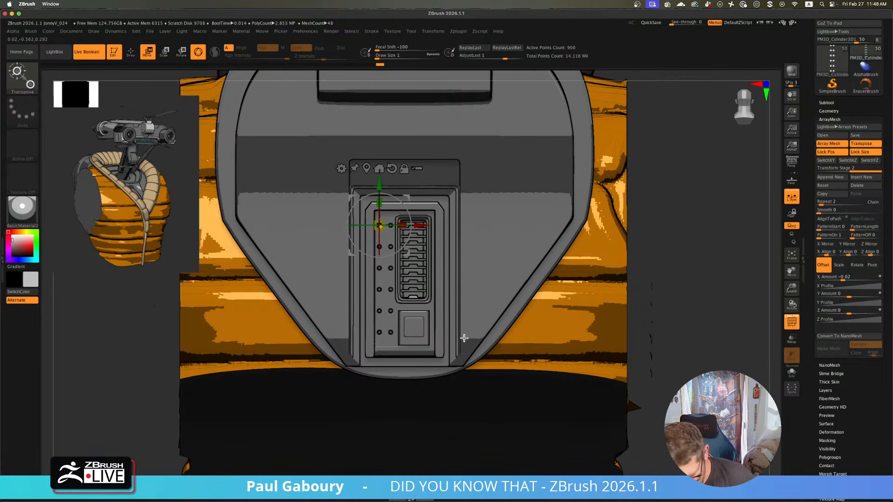
{"action": "key", "text": "q"}
{"action": "right_click_drag", "start_coordinate": [463, 331], "coordinate": [465, 312]}
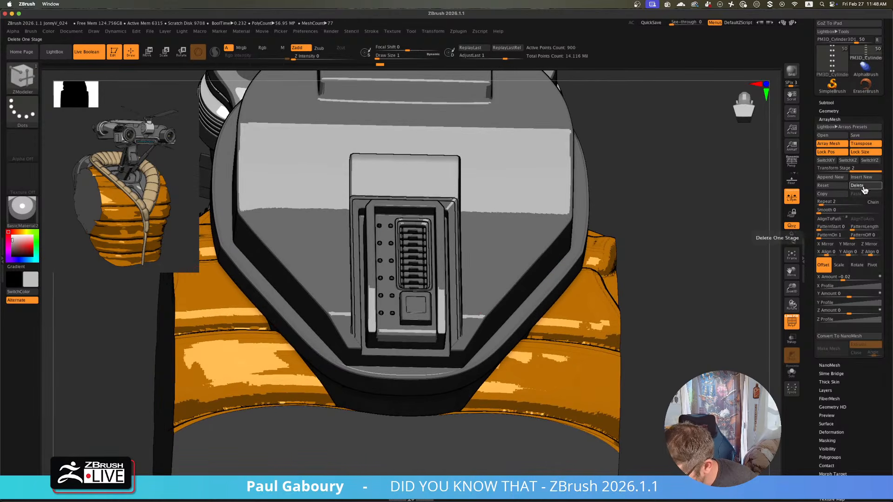
- Delete the array's second transform stage, then enlarge the remaining single column of caps and move it closer to the vent
{"action": "left_click", "coordinate": [863, 186]}
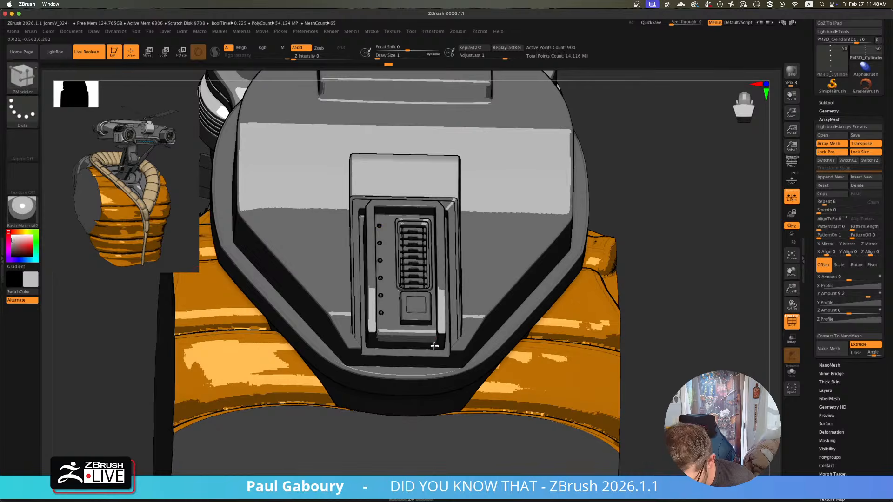
{"action": "key", "text": "w"}
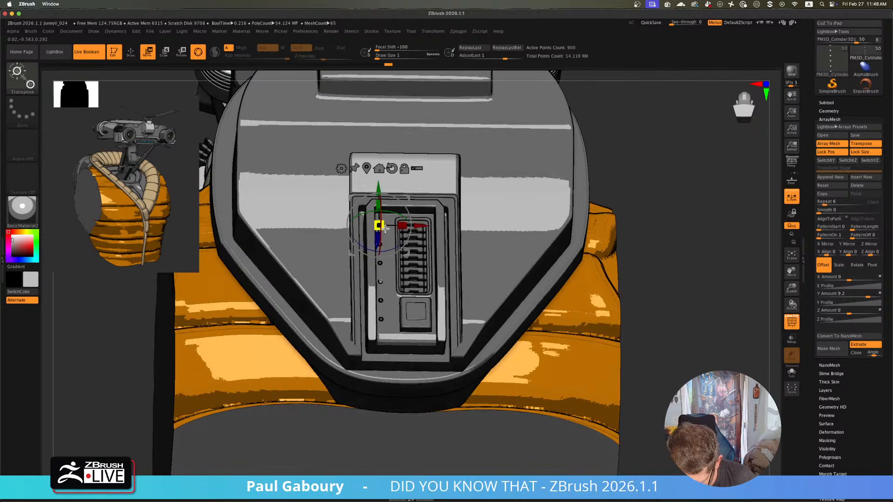
{"action": "left_click_drag", "start_coordinate": [385, 229], "coordinate": [427, 226]}
{"action": "key", "text": "q"}
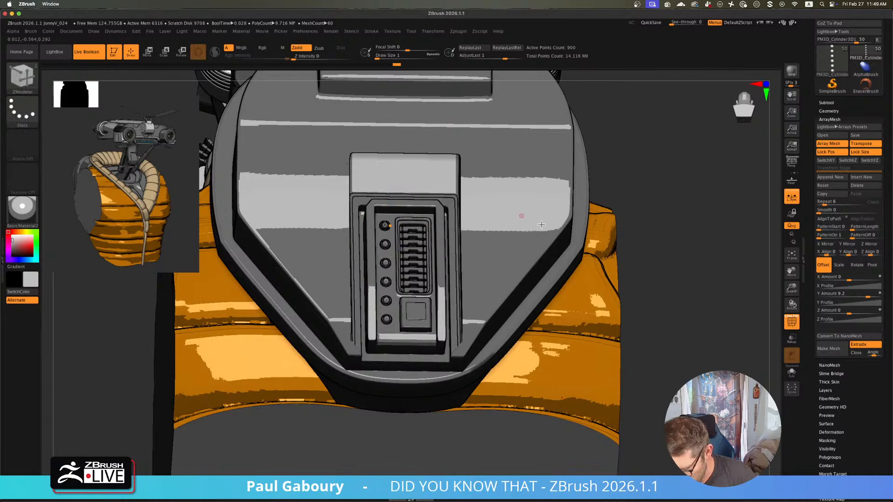
{"action": "left_click_drag", "start_coordinate": [634, 267], "coordinate": [627, 297], "text": "shift"}
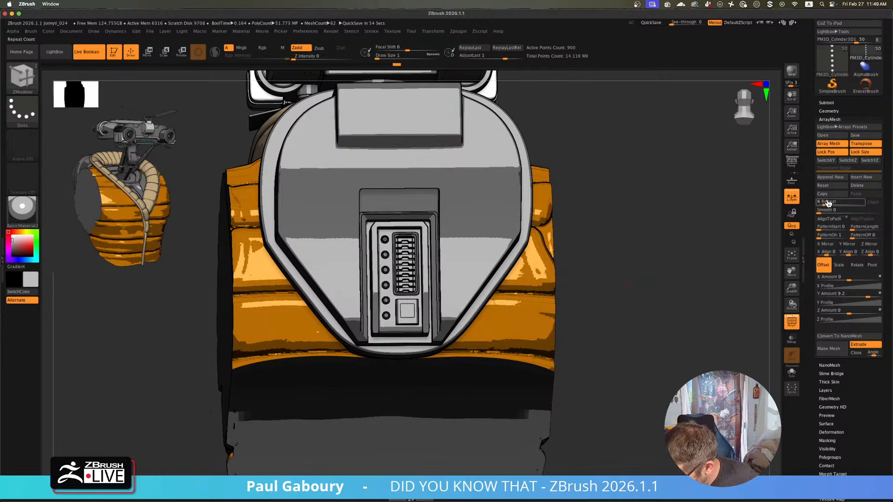
- Raise the array's repeat count to nine caps, switch off Extrude and convert the array into real geometry
{"action": "left_click_drag", "start_coordinate": [827, 203], "coordinate": [825, 205]}
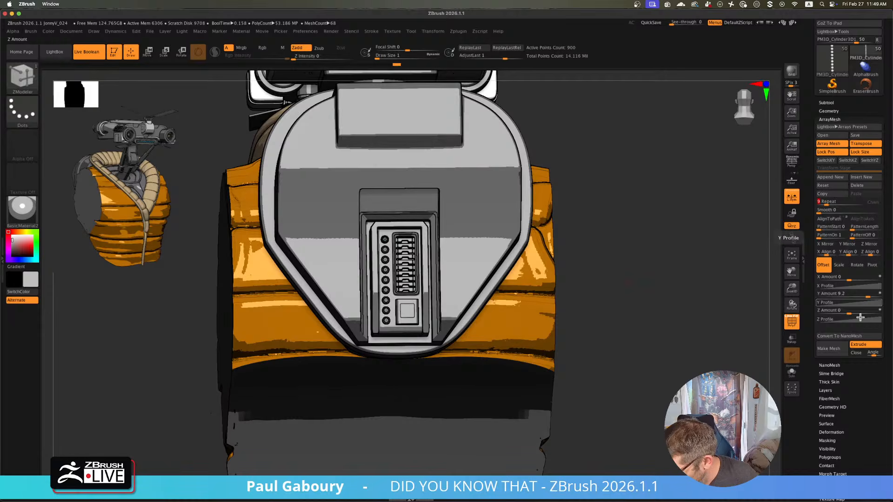
{"action": "left_click", "coordinate": [860, 346]}
{"action": "left_click", "coordinate": [833, 349]}
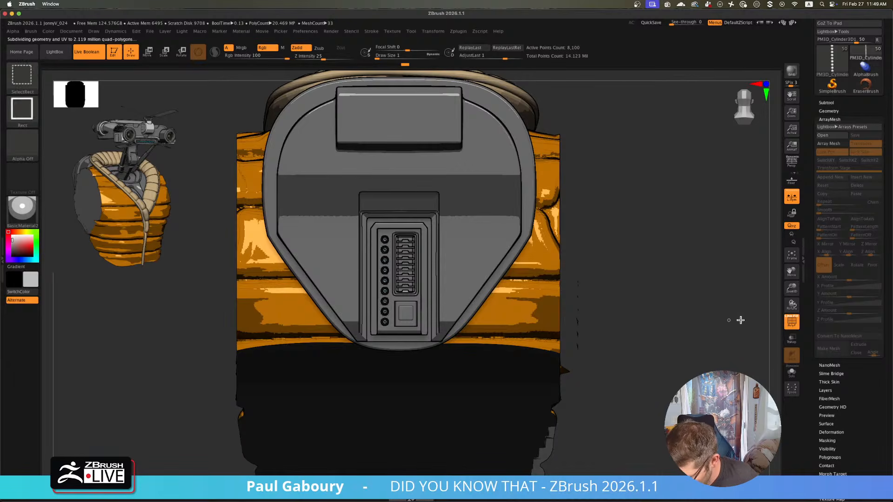
- Isolate the cap column with Solo, hide the third cap from the bottom and delete the hidden geometry
{"action": "left_click", "coordinate": [790, 374]}
{"action": "mouse_move", "coordinate": [439, 306]}
{"action": "left_mouse_down", "text": "ctrl+shift"}
{"action": "mouse_move", "coordinate": [480, 342]}
{"action": "mouse_move", "coordinate": [405, 316]}
{"action": "mouse_move", "coordinate": [419, 315]}
{"action": "left_mouse_up", "text": "ctrl+shift"}
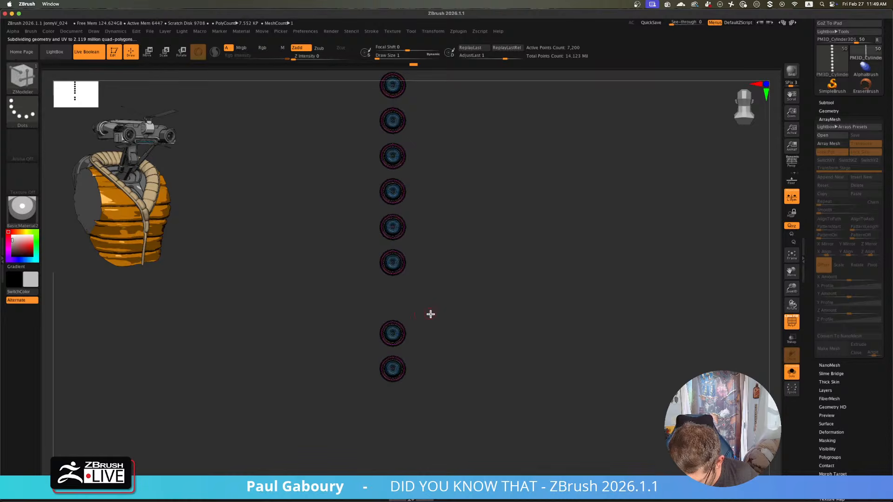
{"action": "left_click", "coordinate": [830, 112]}
{"action": "left_click", "coordinate": [831, 296]}
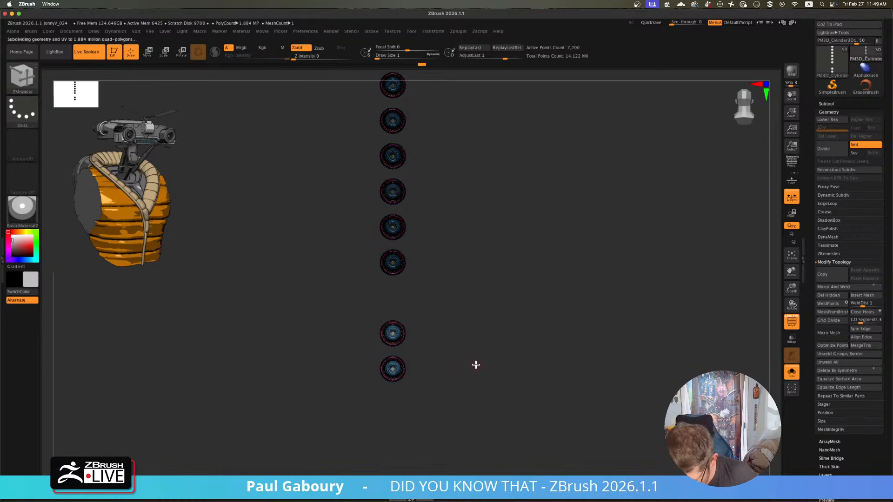
- Center the gizmo on the lowest two caps, turn off Solo and rotate the pair 90 degrees so they sit side by side
{"action": "key", "text": "w"}
{"action": "left_click_drag", "start_coordinate": [422, 113], "coordinate": [484, 205], "text": "alt"}
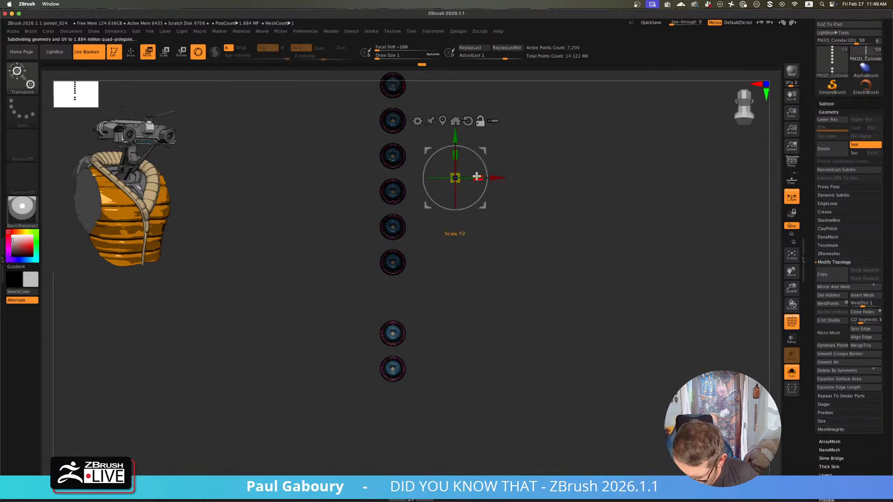
{"action": "left_click", "coordinate": [443, 121]}
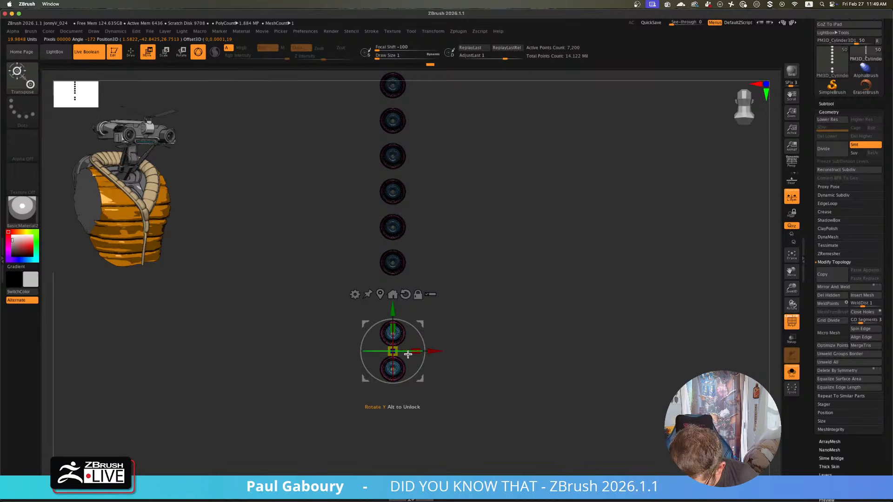
{"action": "left_click", "coordinate": [792, 373]}
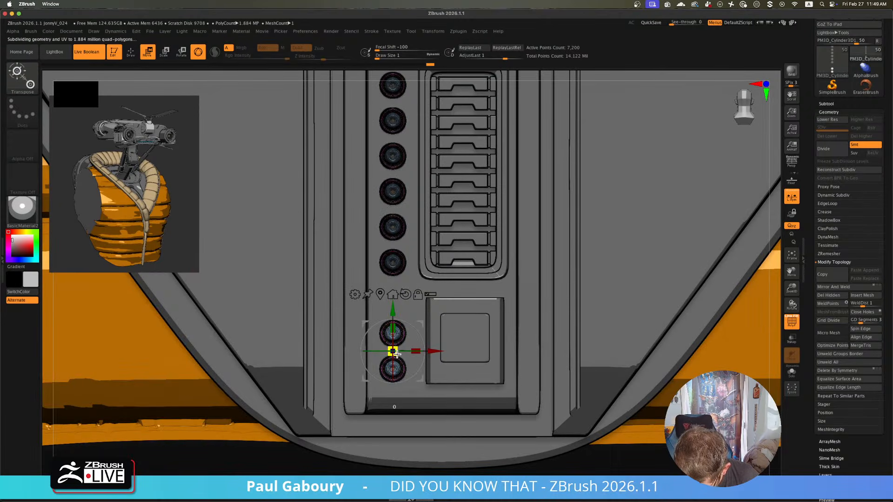
{"action": "left_click_drag", "start_coordinate": [393, 352], "coordinate": [434, 298]}
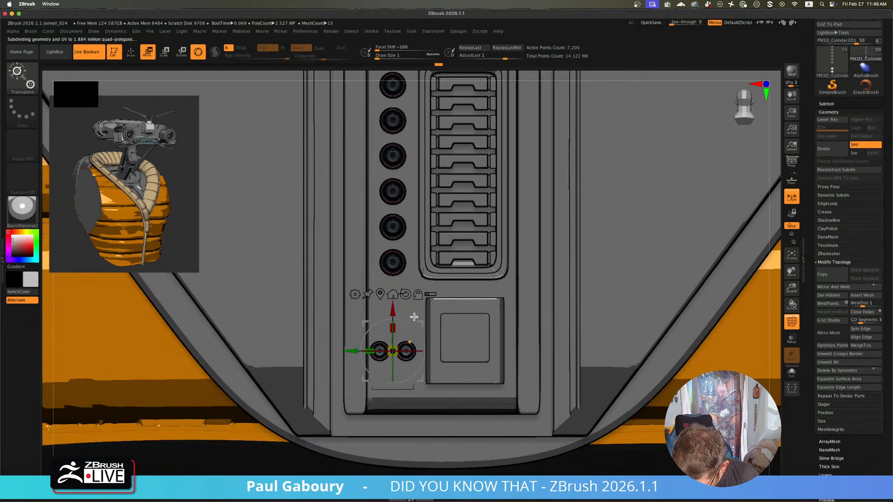
- Move the side-by-side cap pair onto the square raised plate under the vent, scale it down and fine-tune its sideways position
{"action": "left_click_drag", "start_coordinate": [349, 352], "coordinate": [433, 365]}
{"action": "right_click_drag", "start_coordinate": [540, 356], "coordinate": [542, 341]}
{"action": "left_click_drag", "start_coordinate": [469, 369], "coordinate": [472, 358]}
{"action": "right_click_drag", "start_coordinate": [525, 361], "coordinate": [522, 365], "text": "shift"}
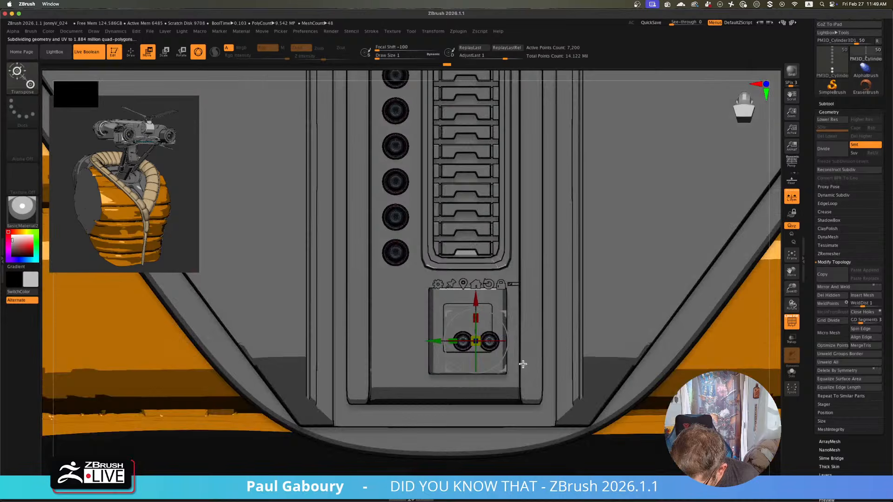
{"action": "left_click_drag", "start_coordinate": [477, 340], "coordinate": [477, 344]}
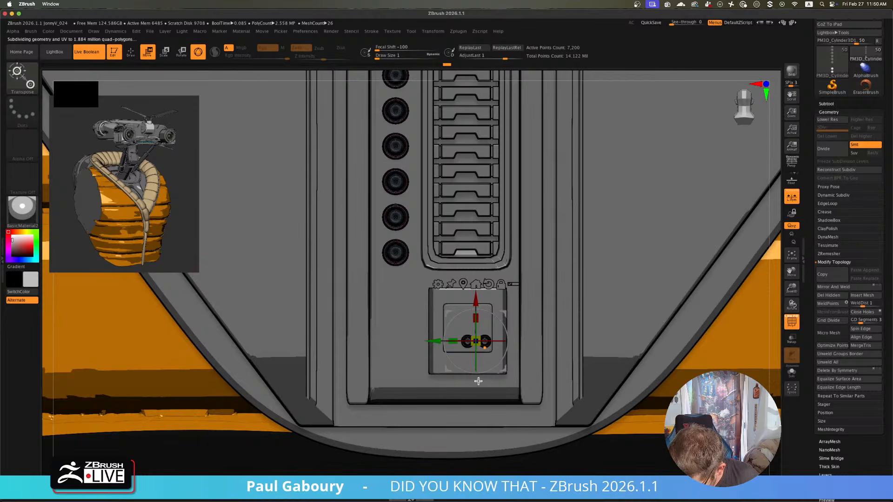
{"action": "key", "text": "q"}
{"action": "key", "text": "w"}
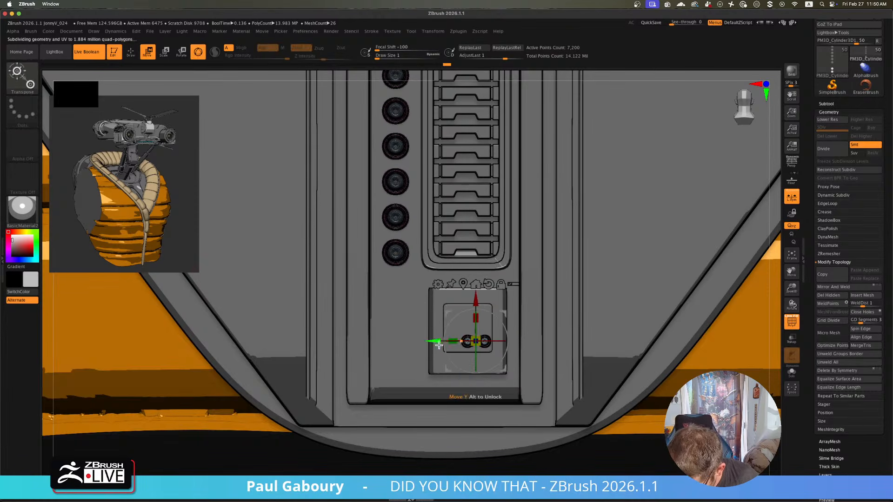
{"action": "left_click_drag", "start_coordinate": [433, 342], "coordinate": [430, 342]}
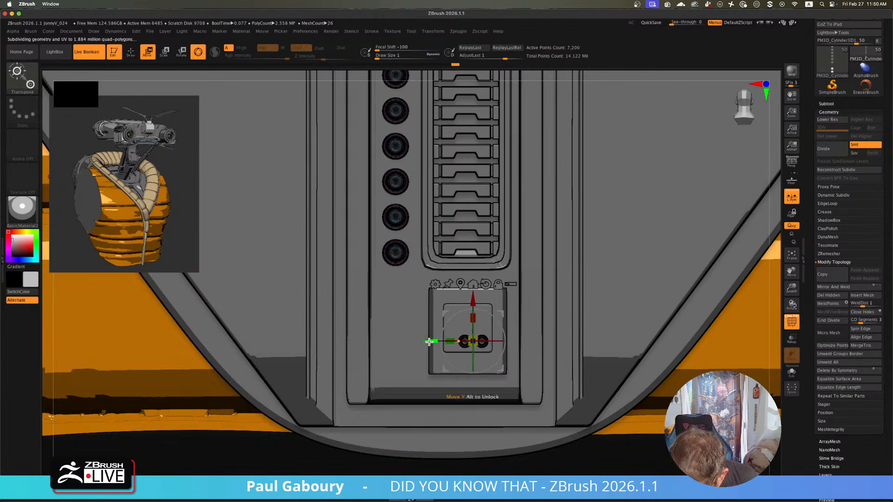
- Turn off the polyframe and lower the small cap pair so it seats into the square plate's surface
{"action": "key", "text": "shift+f"}
{"action": "right_click_drag", "start_coordinate": [528, 383], "coordinate": [526, 348]}
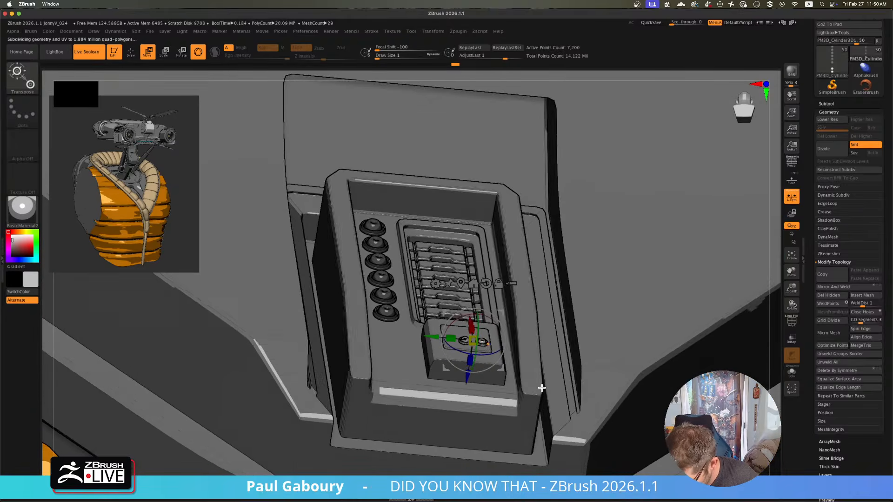
{"action": "right_click_drag", "start_coordinate": [542, 388], "coordinate": [552, 414], "text": "ctrl"}
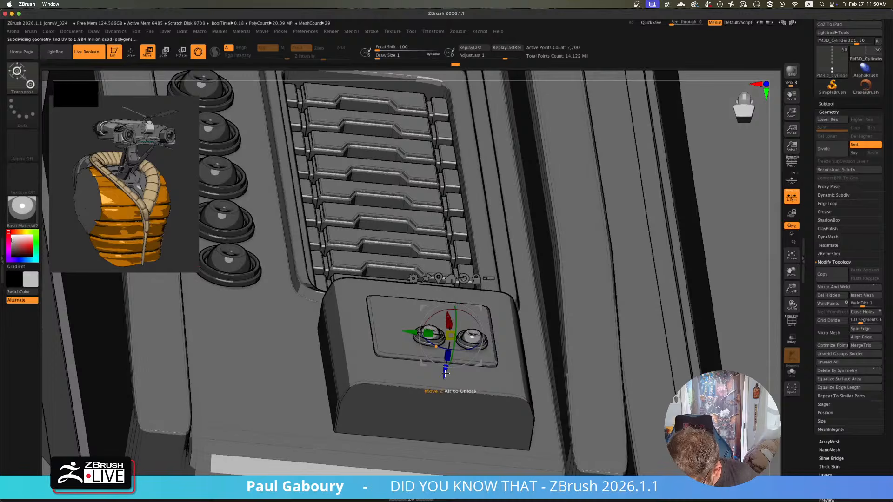
{"action": "left_click_drag", "start_coordinate": [445, 373], "coordinate": [444, 380]}
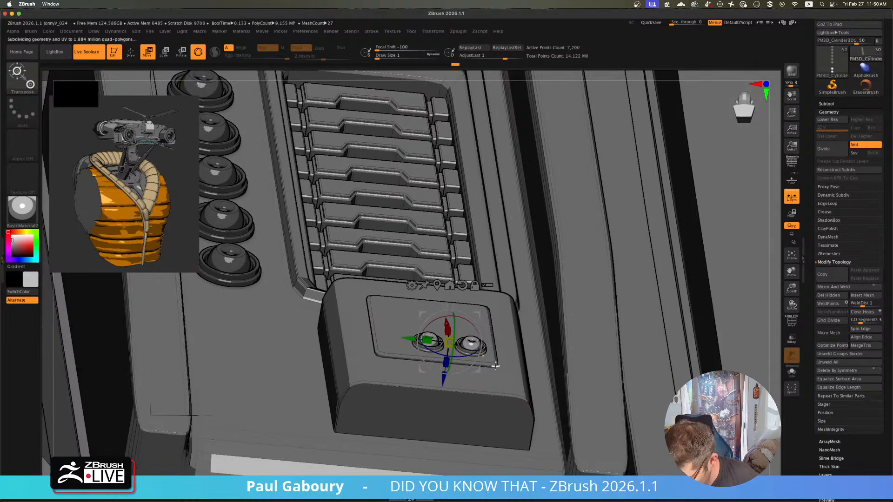
{"action": "key", "text": "q"}
{"action": "right_click_drag", "start_coordinate": [367, 272], "coordinate": [294, 238], "text": "ctrl"}
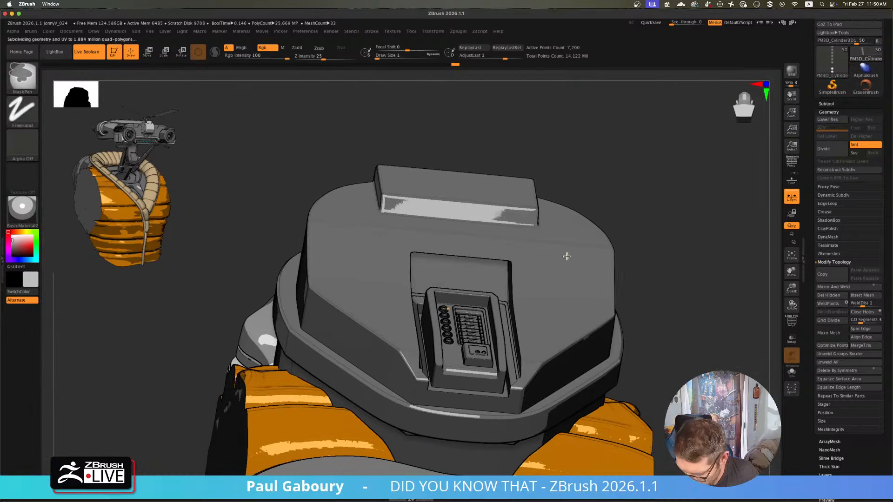
- Switch to the ZModeler brush
{"action": "key", "text": "b"}
{"action": "key", "text": "z"}
{"action": "key", "text": "m"}
{"action": "mouse_move", "coordinate": [684, 291]}
{"action": "right_mouse_down", "text": "ctrl"}
{"action": "mouse_move", "coordinate": [647, 289]}
{"action": "mouse_move", "coordinate": [634, 343]}
{"action": "right_mouse_up", "text": "ctrl"}
{"action": "right_click_drag", "start_coordinate": [603, 312], "coordinate": [590, 308], "text": "alt"}
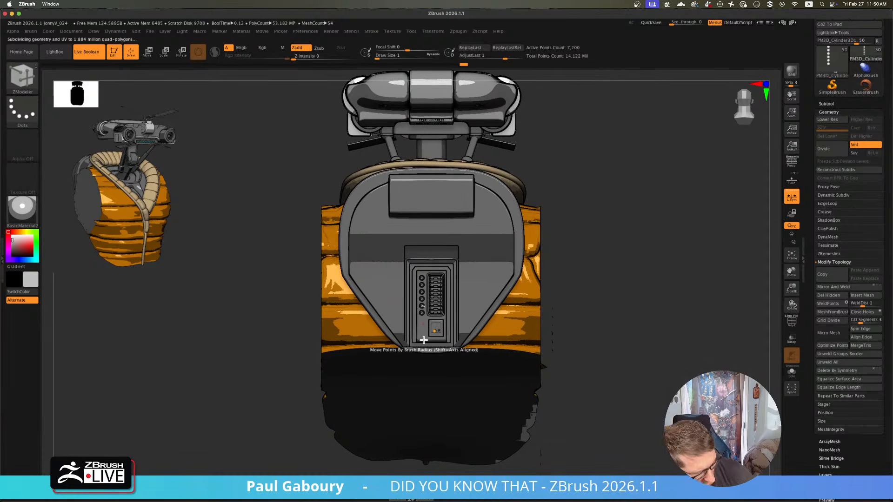
- Insert a small slatted vent part from the IMM ModelKit brush below the cap column, beside the square plate
{"action": "key", "text": "b"}
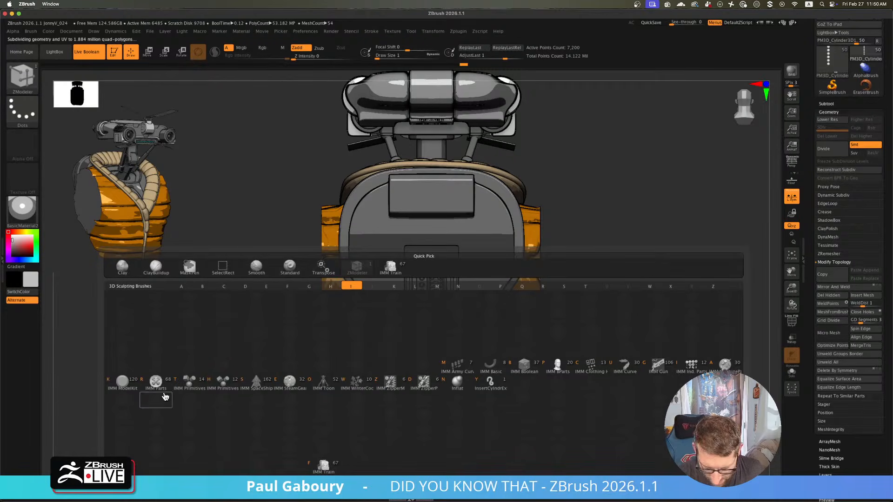
{"action": "left_click", "coordinate": [122, 382]}
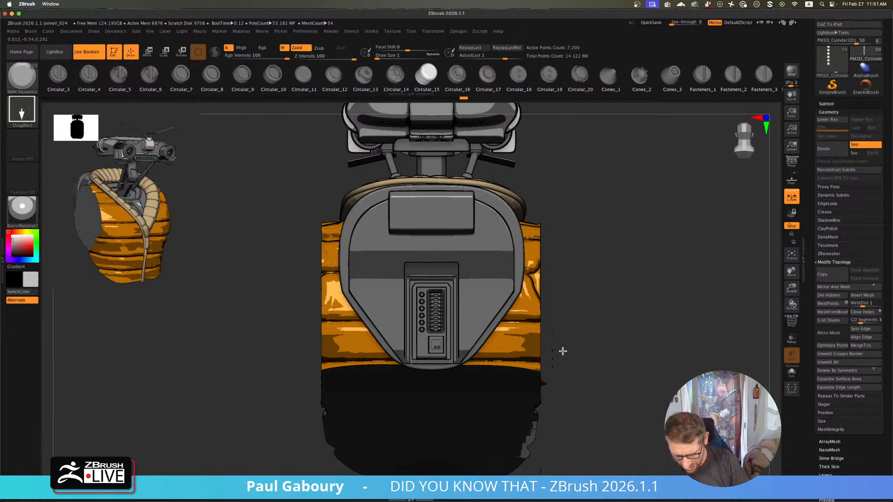
{"action": "key", "text": "m"}
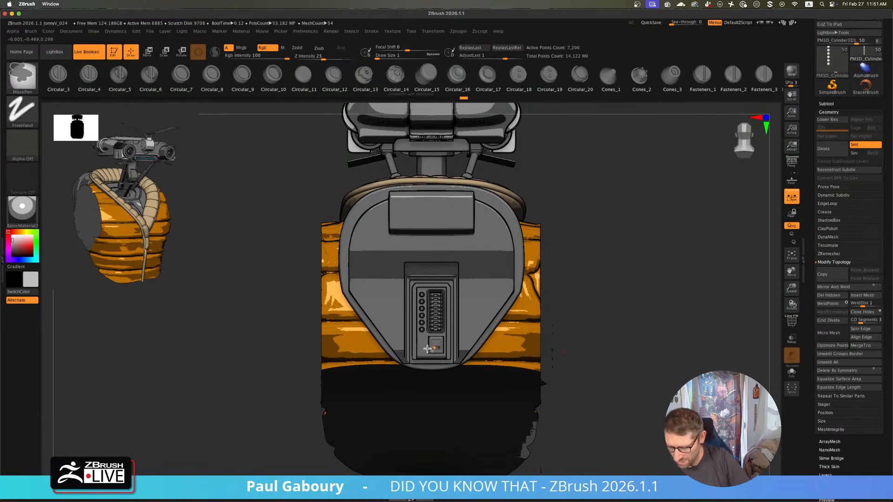
{"action": "mouse_move", "coordinate": [454, 354]}
{"action": "right_mouse_down", "text": "ctrl"}
{"action": "mouse_move", "coordinate": [454, 379]}
{"action": "mouse_move", "coordinate": [420, 361]}
{"action": "right_mouse_up", "text": "ctrl"}
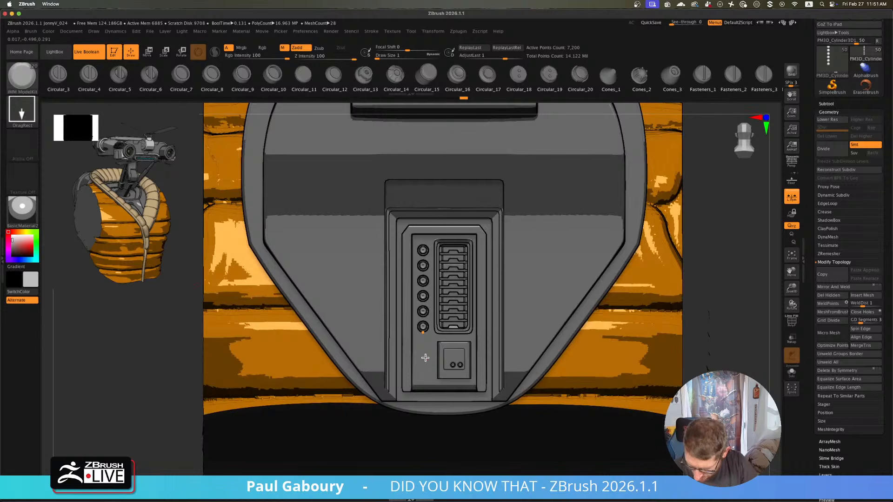
{"action": "left_click_drag", "start_coordinate": [424, 371], "coordinate": [425, 371]}
- Scale down and reposition the slatted vent just beneath the caps, then place a duplicate of it directly below
{"action": "key", "text": "w"}
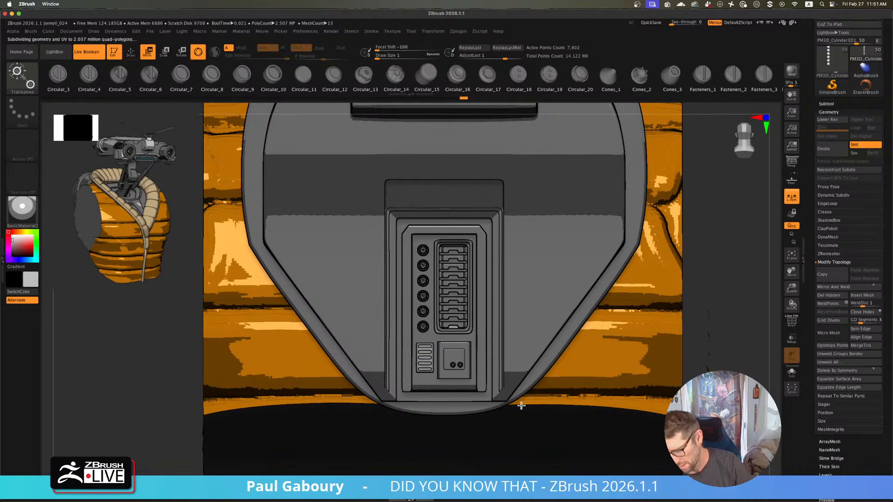
{"action": "mouse_move", "coordinate": [523, 393]}
{"action": "right_mouse_down"}
{"action": "mouse_move", "coordinate": [523, 384]}
{"action": "mouse_move", "coordinate": [534, 403]}
{"action": "right_mouse_up"}
{"action": "scroll", "coordinate": [407, 354], "scroll_direction": "up", "scroll_amount": 3}
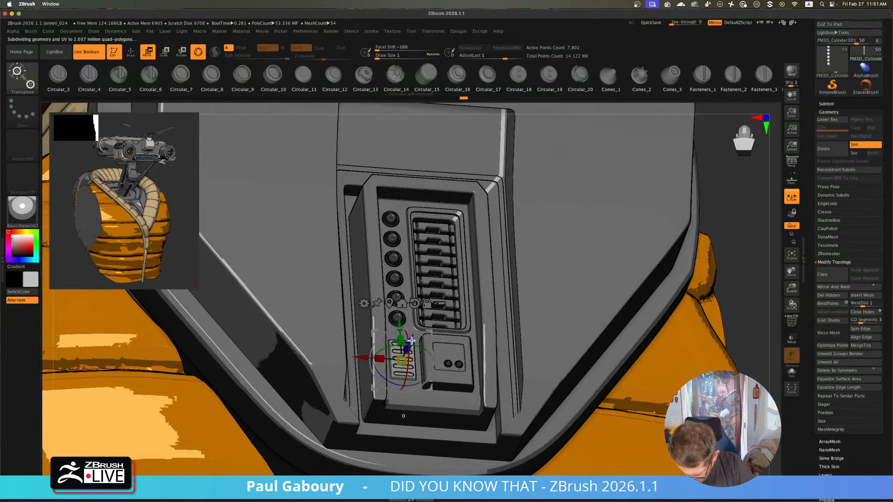
{"action": "mouse_move", "coordinate": [411, 341]}
{"action": "left_mouse_down"}
{"action": "mouse_move", "coordinate": [401, 328]}
{"action": "mouse_move", "coordinate": [401, 353]}
{"action": "left_mouse_up"}
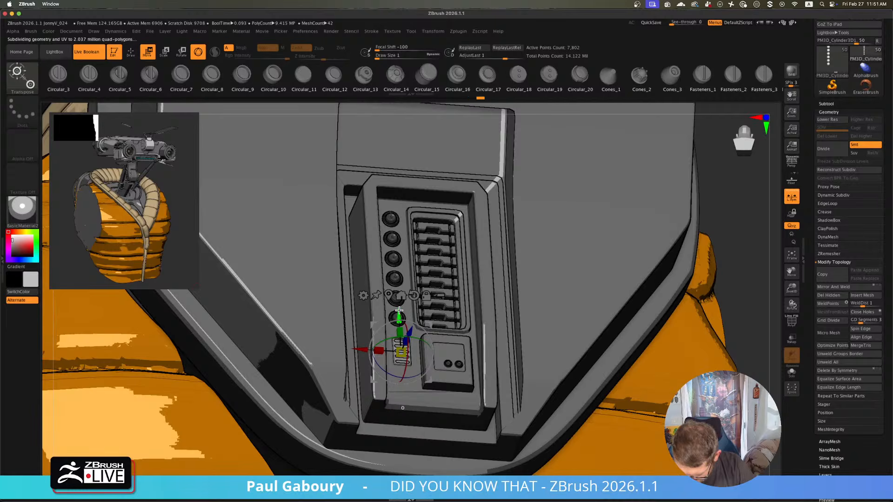
{"action": "left_click_drag", "start_coordinate": [399, 310], "coordinate": [402, 343]}
{"action": "key", "text": "q"}
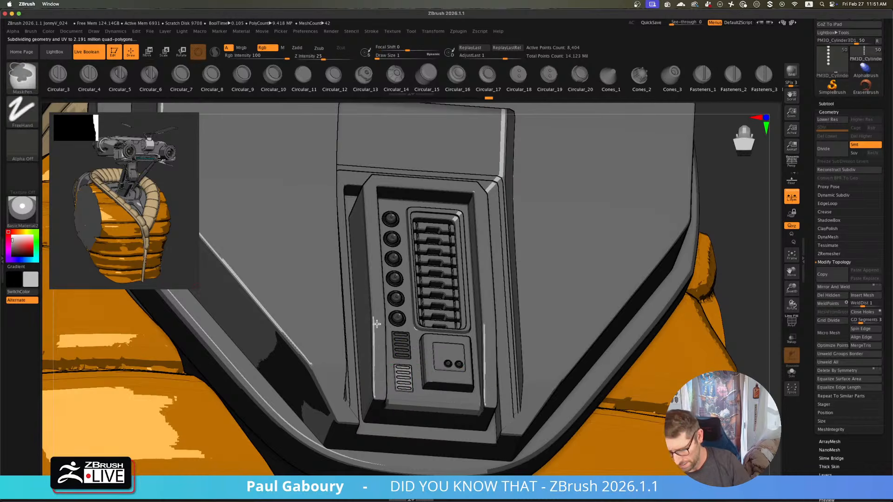
- Insert a Cylinder3D subtool below the BackPack Piece subtool in the backpack folder
{"action": "key", "text": "f"}
{"action": "mouse_move", "coordinate": [612, 372]}
{"action": "left_mouse_down"}
{"action": "mouse_move", "coordinate": [616, 385]}
{"action": "mouse_move", "coordinate": [618, 363]}
{"action": "mouse_move", "coordinate": [591, 375]}
{"action": "mouse_move", "coordinate": [593, 353]}
{"action": "mouse_move", "coordinate": [593, 369]}
{"action": "left_mouse_up"}
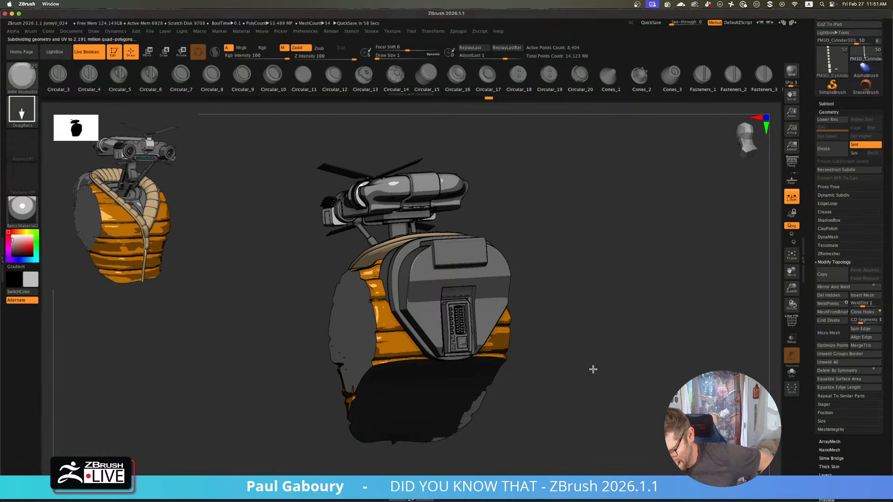
{"action": "left_click_drag", "start_coordinate": [580, 333], "coordinate": [574, 333]}
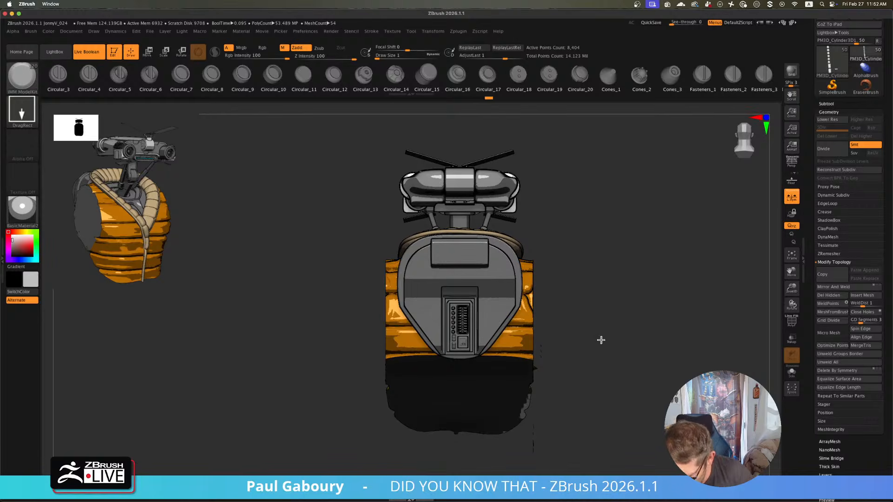
{"action": "left_click_drag", "start_coordinate": [601, 340], "coordinate": [553, 313]}
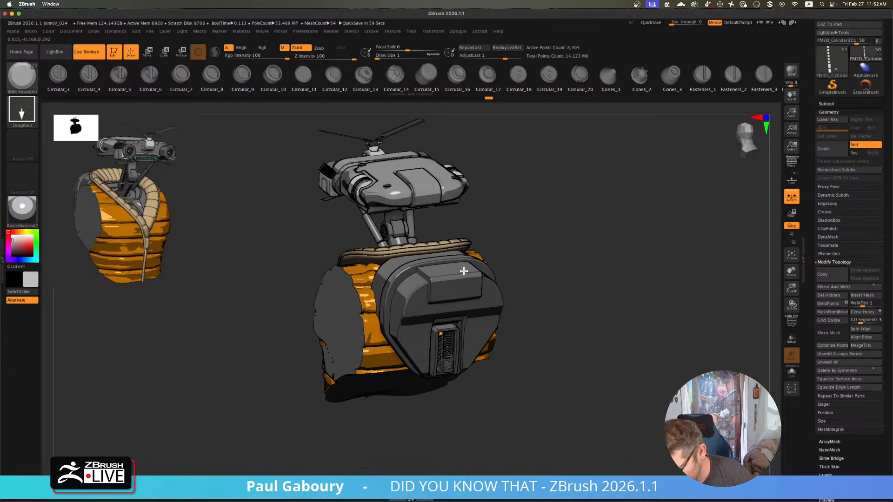
{"action": "left_click", "coordinate": [827, 103]}
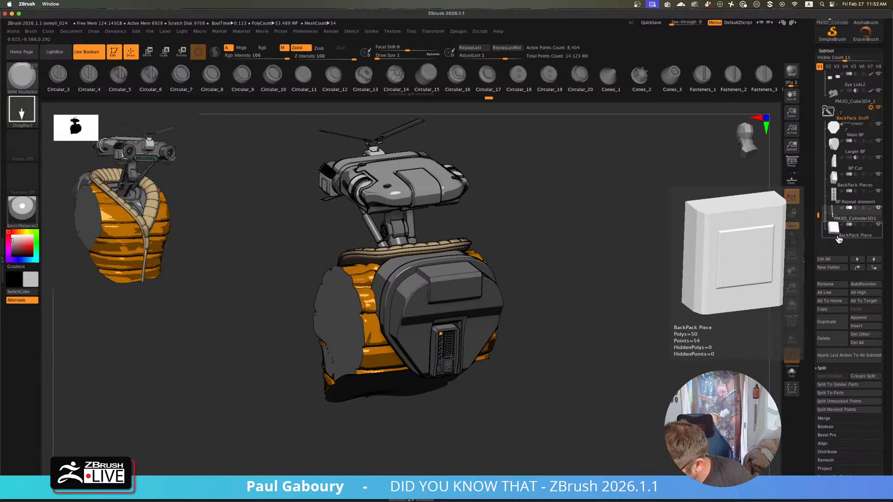
{"action": "left_click", "coordinate": [842, 238]}
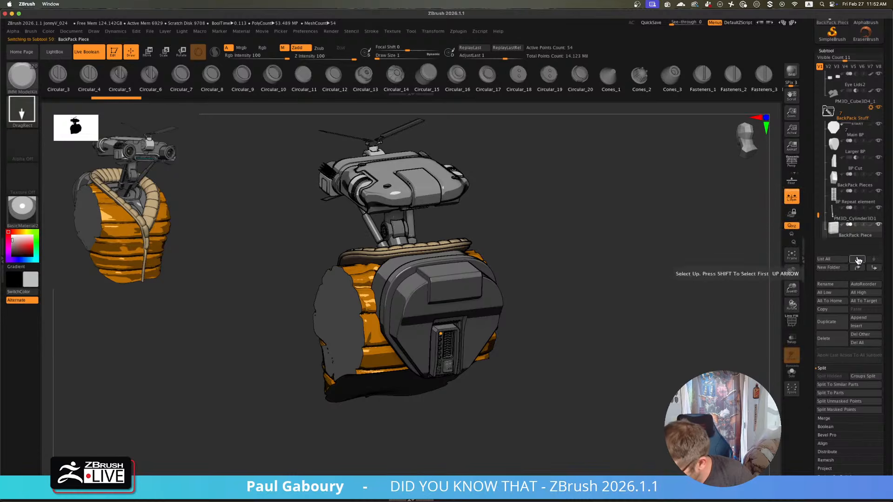
{"action": "left_click", "coordinate": [864, 327]}
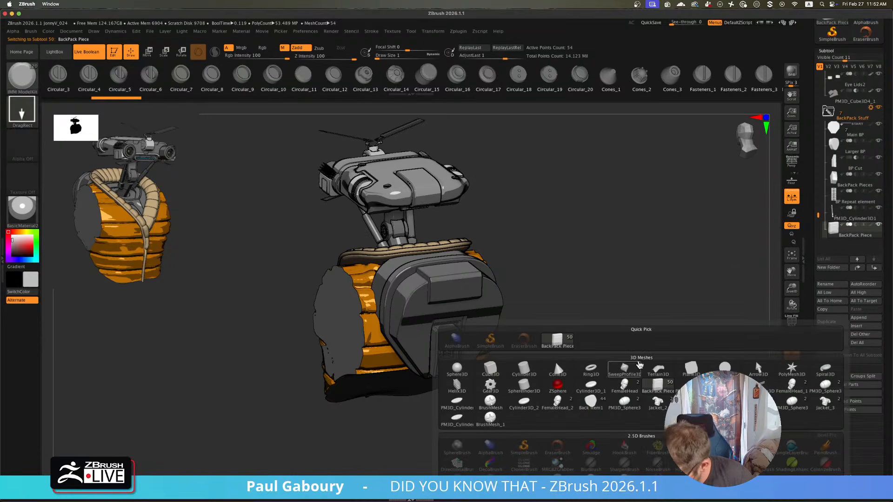
{"action": "left_click", "coordinate": [538, 370]}
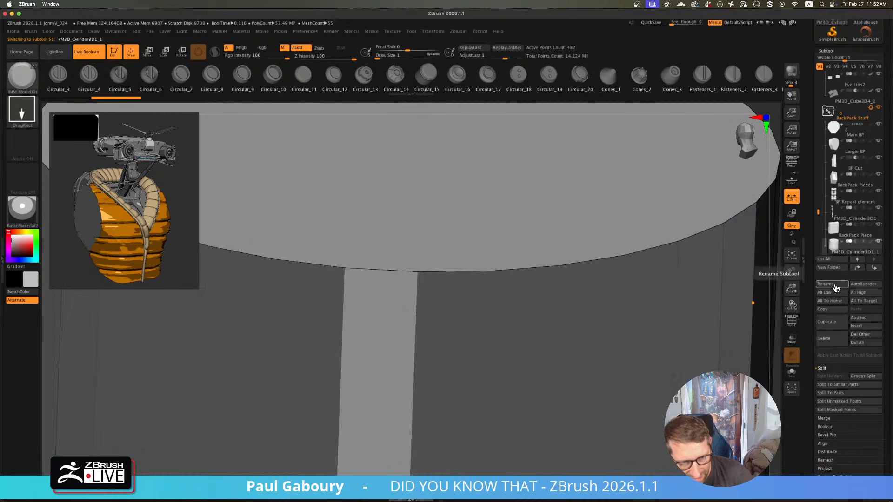
- Isolate the new cylinder with polyframe on and rotate it about its X axis so its cap faces forward
{"action": "key", "text": "f"}
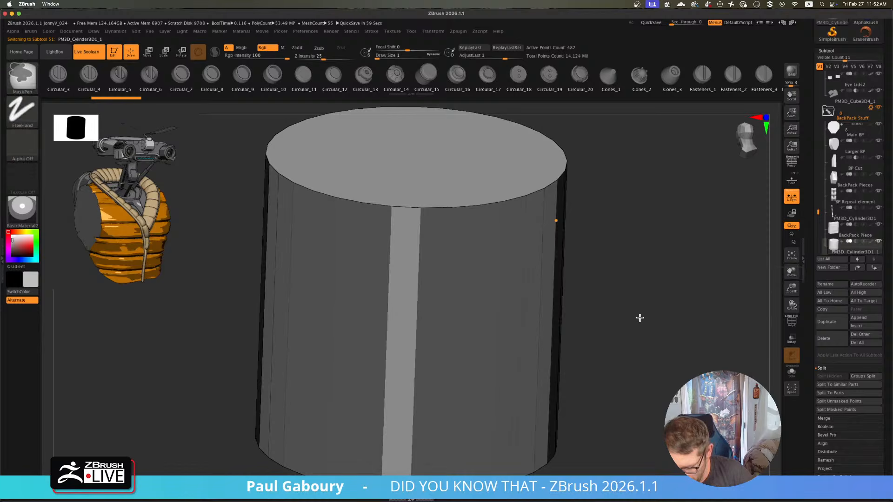
{"action": "right_click_drag", "start_coordinate": [628, 329], "coordinate": [559, 276], "text": "ctrl"}
{"action": "left_click", "coordinate": [793, 379]}
{"action": "key", "text": "shift+f"}
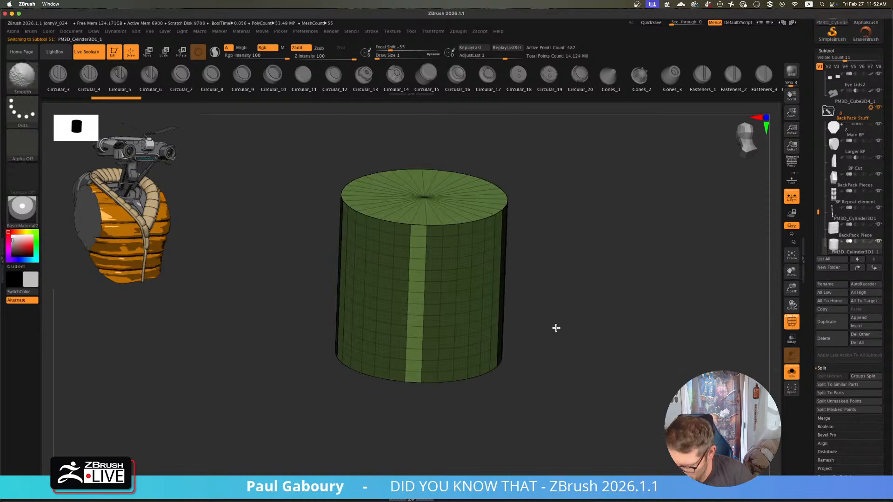
{"action": "key", "text": "w"}
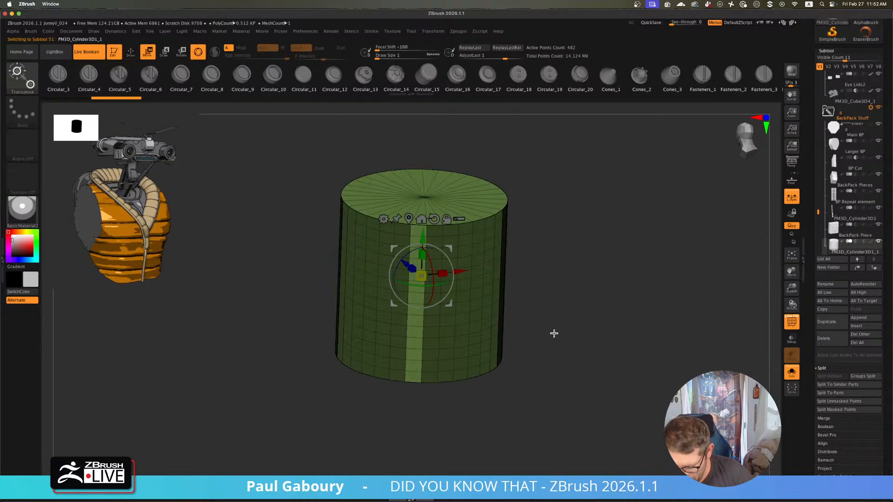
{"action": "left_click", "coordinate": [393, 220]}
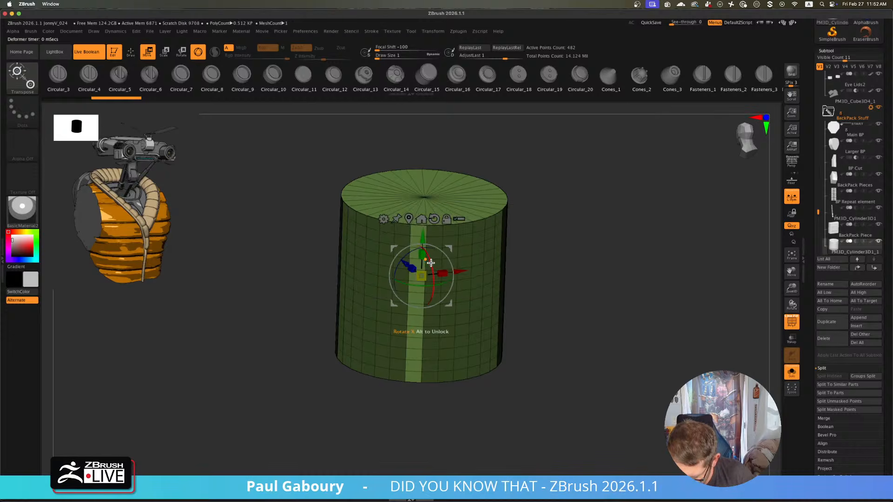
{"action": "left_click_drag", "start_coordinate": [430, 263], "coordinate": [429, 318]}
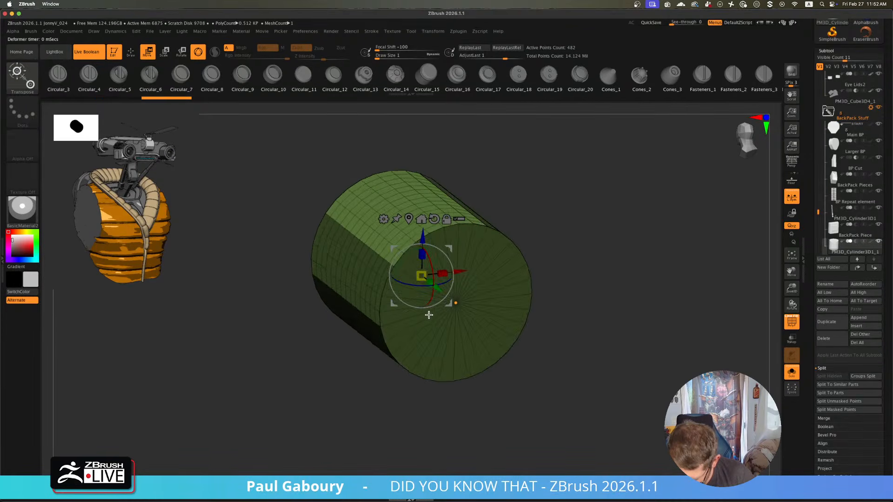
- Rebuild the mesh as a low-poly parametric cylinder and flatten it into a thin horizontal disc
{"action": "left_click", "coordinate": [383, 219]}
{"action": "left_click", "coordinate": [453, 220]}
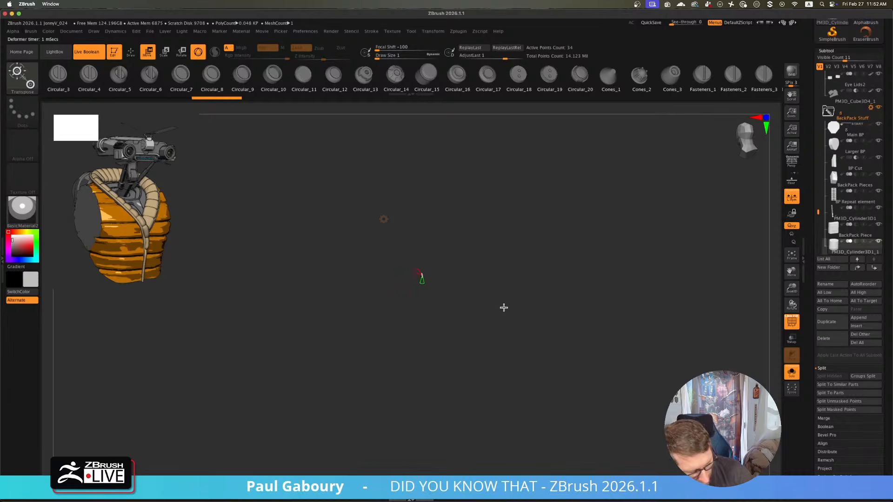
{"action": "left_click_drag", "start_coordinate": [422, 277], "coordinate": [482, 244]}
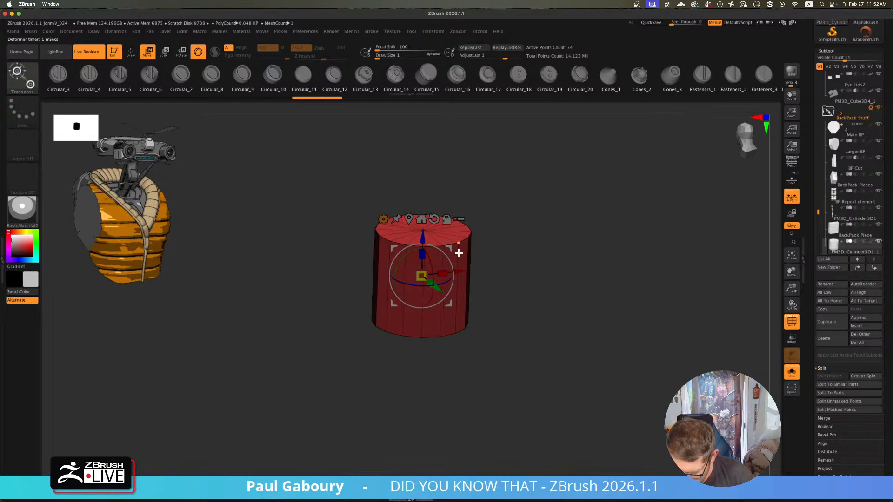
{"action": "left_click_drag", "start_coordinate": [422, 255], "coordinate": [426, 316]}
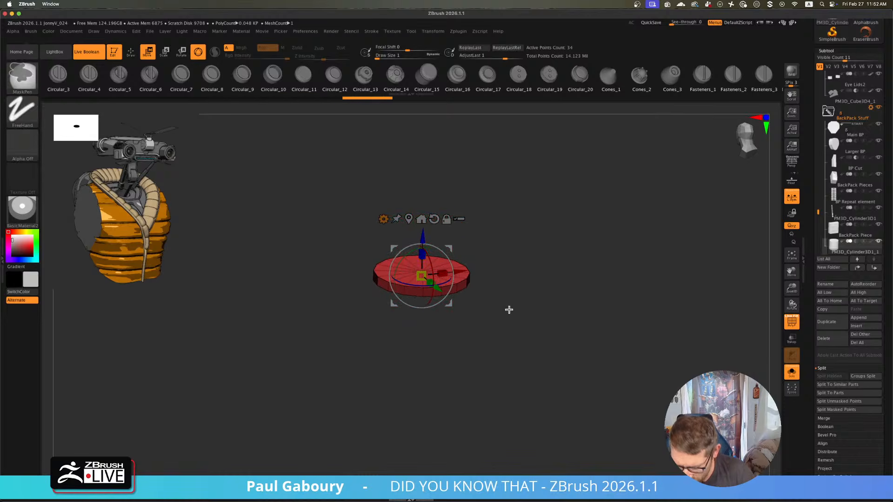
- Rename the disc's subtool as antenna
{"action": "mouse_move", "coordinate": [508, 309]}
{"action": "right_mouse_down", "text": "ctrl"}
{"action": "mouse_move", "coordinate": [546, 340]}
{"action": "mouse_move", "coordinate": [531, 382]}
{"action": "mouse_move", "coordinate": [523, 379]}
{"action": "mouse_move", "coordinate": [535, 374]}
{"action": "right_mouse_up", "text": "ctrl"}
{"action": "left_click", "coordinate": [834, 285]}
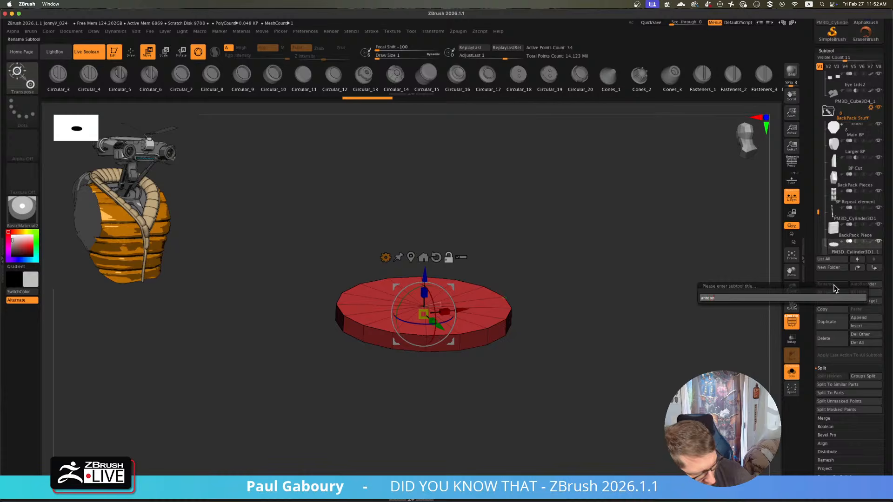
{"action": "key", "text": "Return"}
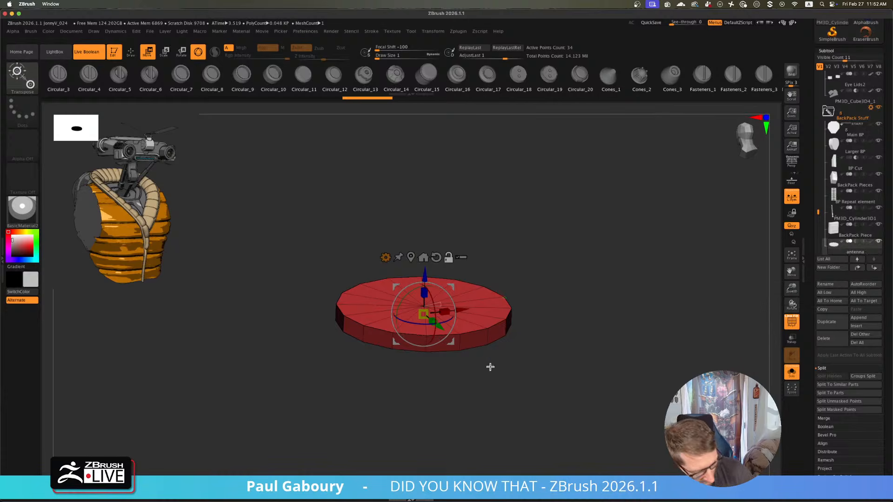
- Insert two creased edge loops close to the rim on the disc's upper face using ZModeler's Insert Edge Crease
{"action": "key", "text": "q"}
{"action": "mouse_move", "coordinate": [487, 369]}
{"action": "left_mouse_down"}
{"action": "mouse_move", "coordinate": [490, 390]}
{"action": "mouse_move", "coordinate": [500, 366]}
{"action": "left_mouse_up"}
{"action": "key", "text": "b"}
{"action": "key", "text": "z"}
{"action": "key", "text": "m"}
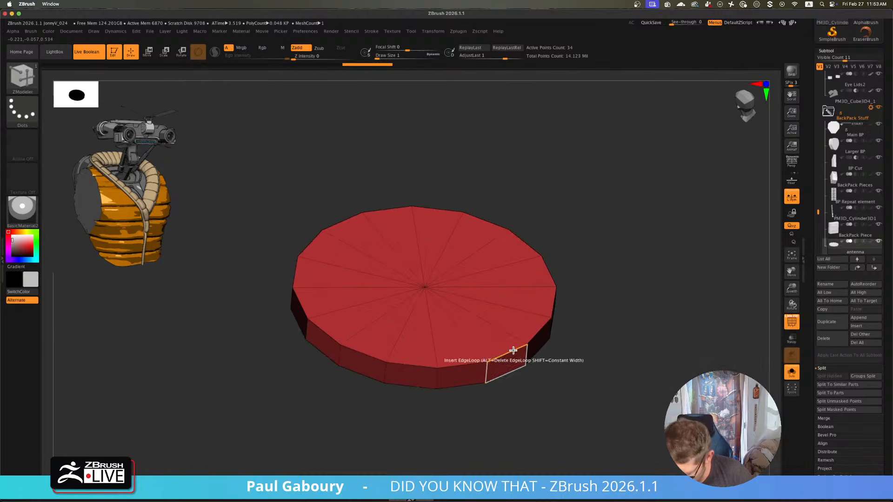
{"action": "key", "text": "space"}
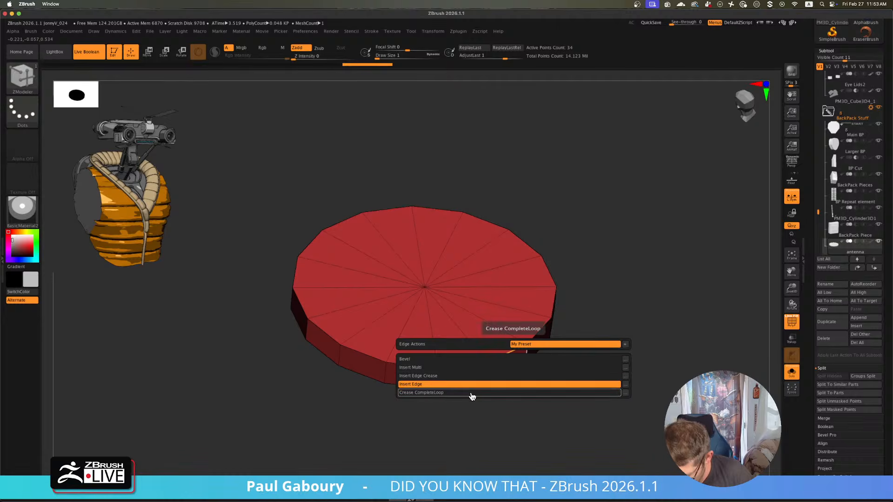
{"action": "left_click", "coordinate": [471, 393]}
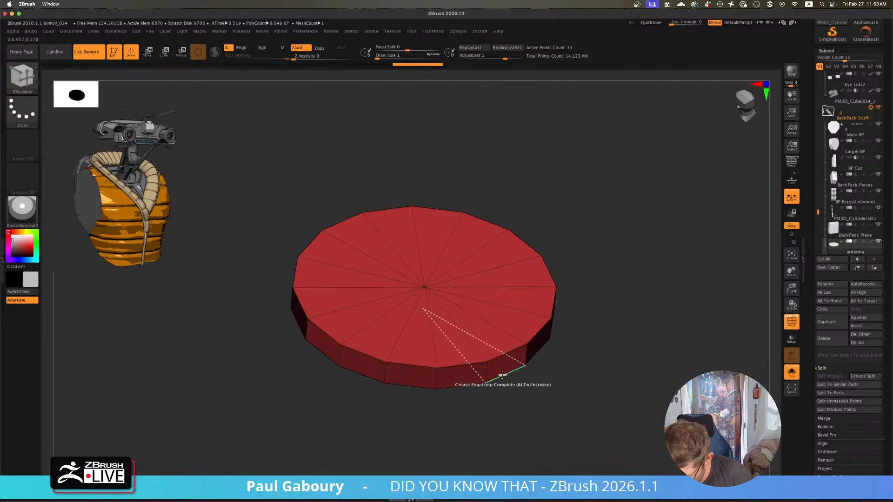
{"action": "key", "text": "space"}
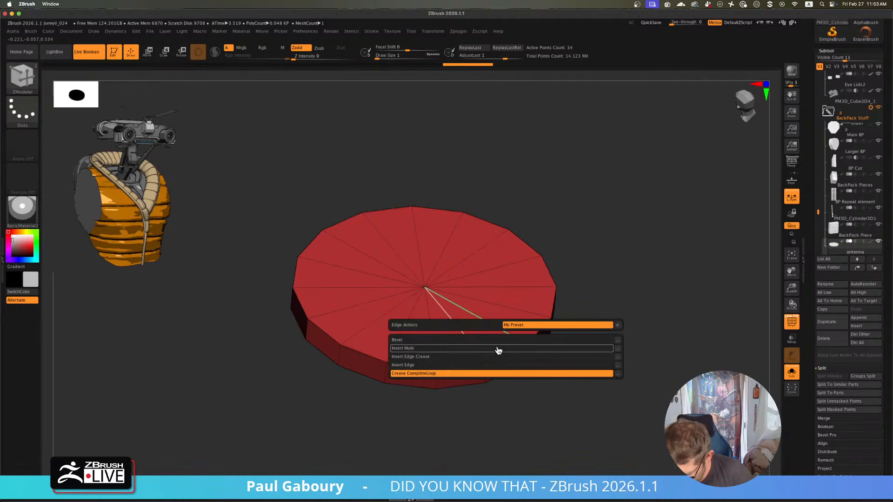
{"action": "left_click", "coordinate": [481, 357]}
{"action": "left_click", "coordinate": [501, 331]}
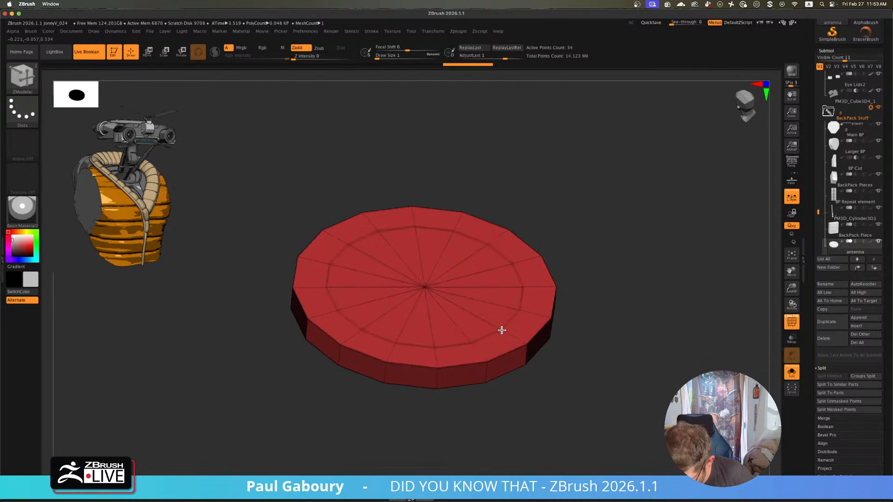
{"action": "left_click_drag", "start_coordinate": [501, 330], "coordinate": [516, 336]}
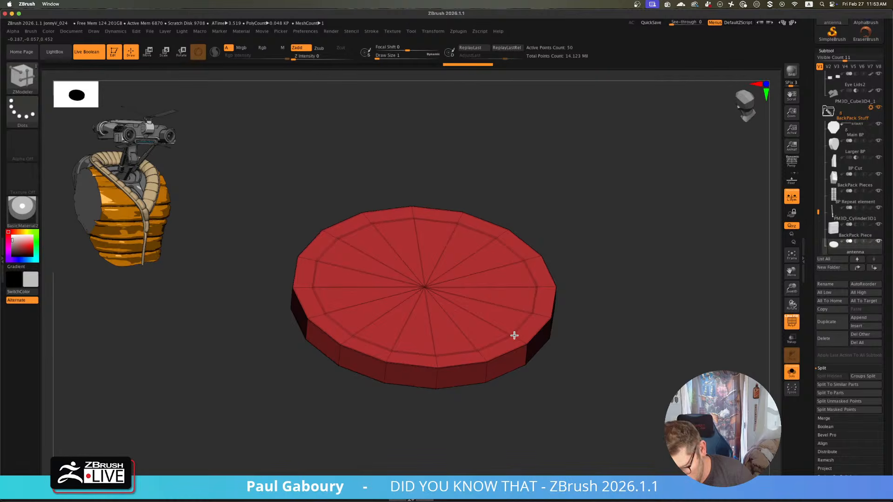
{"action": "right_click_drag", "start_coordinate": [514, 335], "coordinate": [552, 313], "text": "ctrl"}
{"action": "left_click_drag", "start_coordinate": [564, 305], "coordinate": [567, 306]}
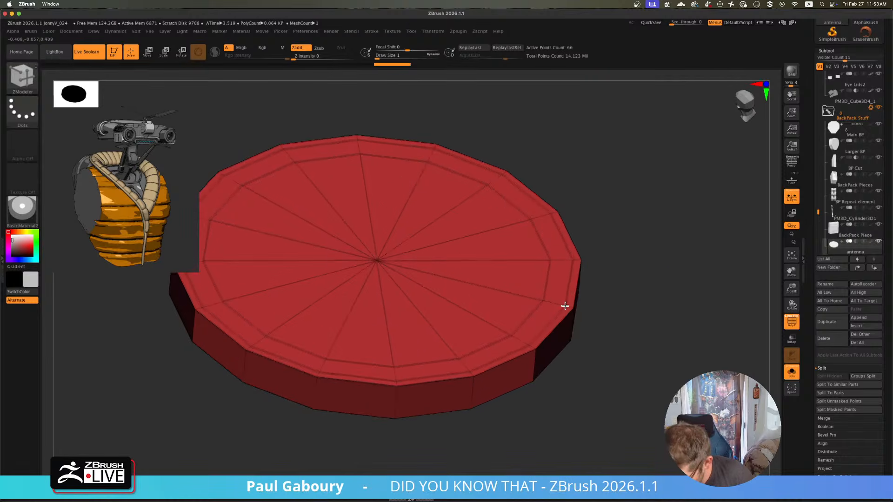
- Extrude the narrow polyloop between the two creased loops upward with QMesh to form a raised ring around the disc
{"action": "key", "text": "space"}
{"action": "left_click", "coordinate": [498, 327]}
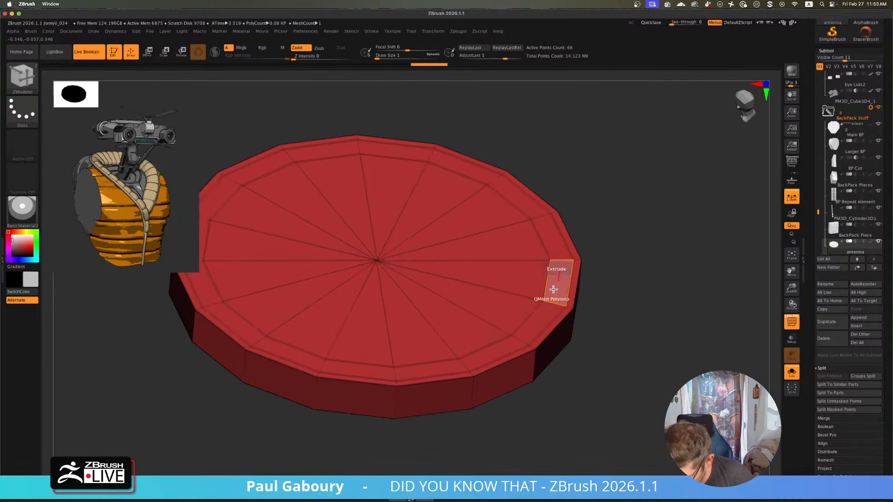
{"action": "left_click_drag", "start_coordinate": [553, 289], "coordinate": [558, 277]}
- Bevel the disc's outer upper edge loop and both the outer and inner top edge loops of the raised ring
{"action": "key", "text": "space"}
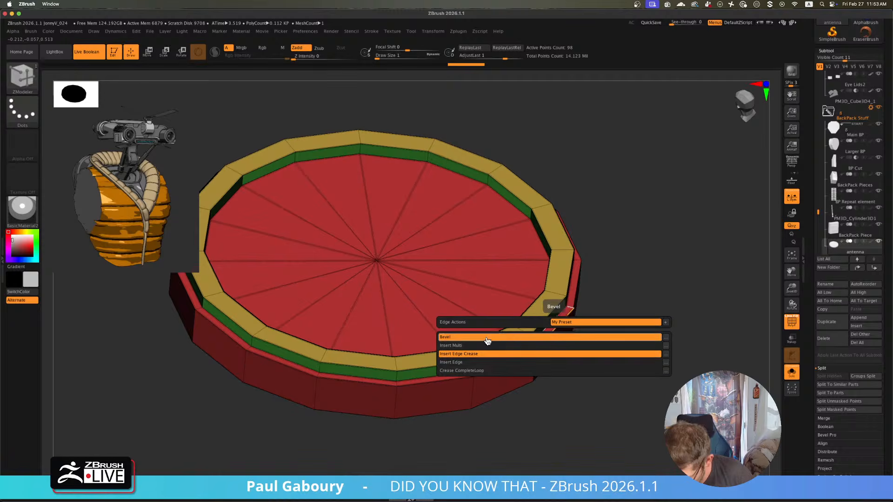
{"action": "left_click", "coordinate": [487, 341]}
{"action": "left_click", "coordinate": [545, 317]}
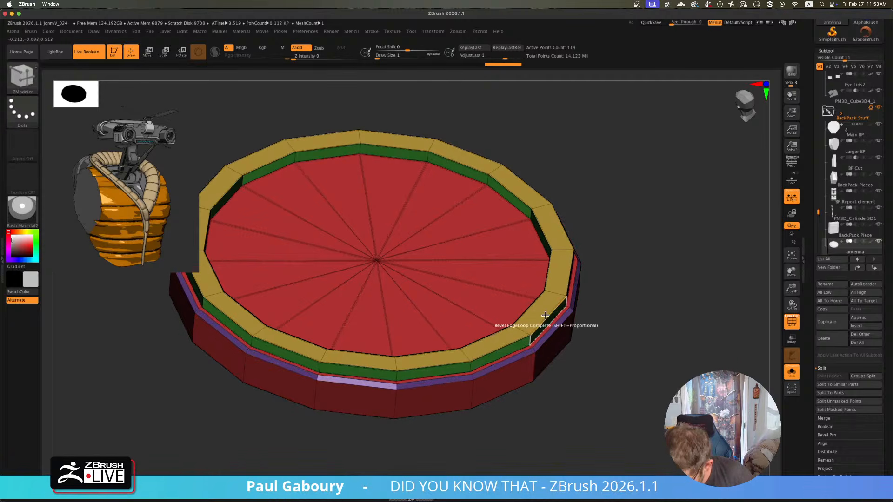
{"action": "left_click", "coordinate": [544, 314]}
{"action": "right_click_drag", "start_coordinate": [546, 311], "coordinate": [550, 309]}
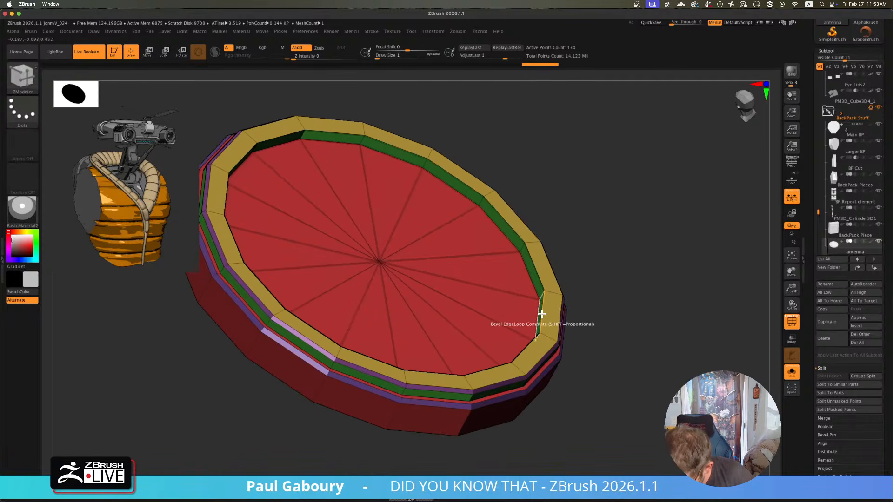
{"action": "left_click", "coordinate": [542, 314]}
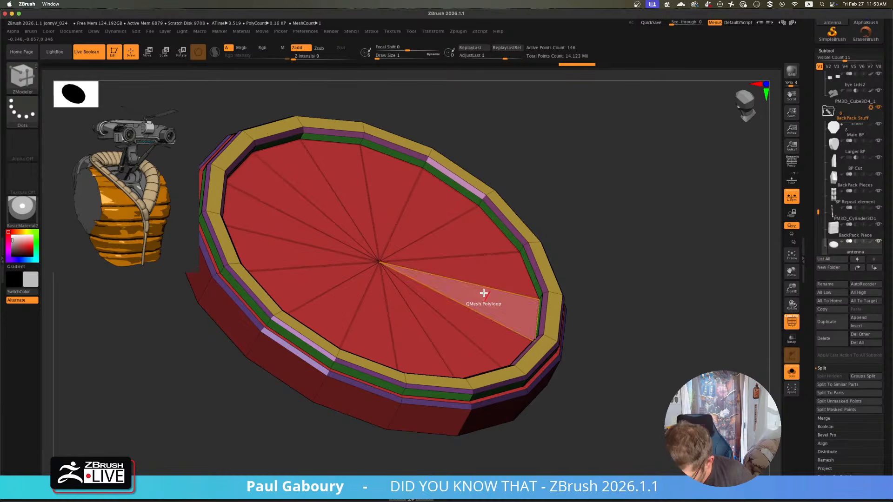
- Insert a creased edge loop on the recessed face, just inside the raised ring
{"action": "key", "text": "space"}
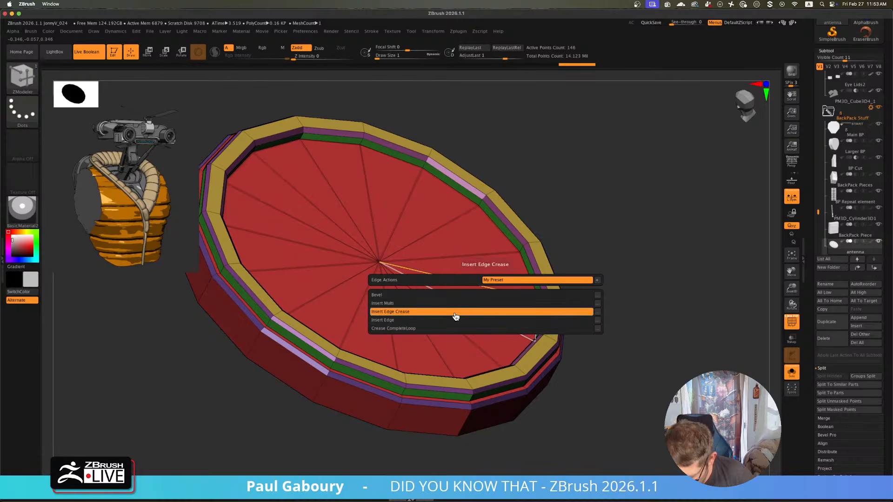
{"action": "left_click", "coordinate": [457, 313]}
{"action": "left_click", "coordinate": [502, 290]}
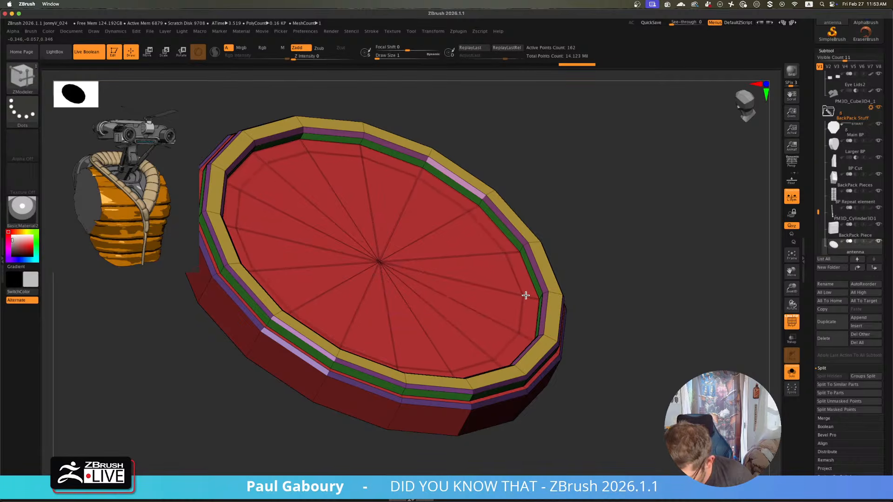
{"action": "left_click_drag", "start_coordinate": [525, 295], "coordinate": [524, 296]}
- Hide the ring and outer rim geometry so only the disc's central fan shows, and assign those faces a new polygroup
{"action": "right_click_drag", "start_coordinate": [499, 307], "coordinate": [455, 305], "text": "ctrl"}
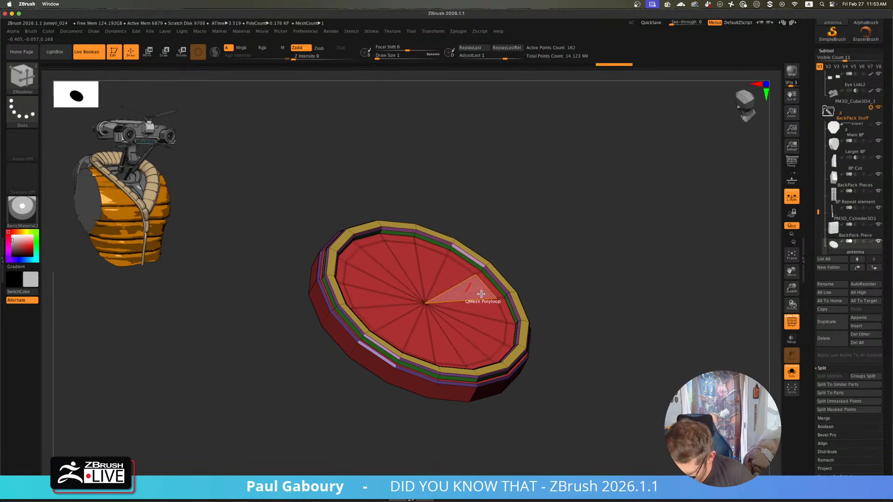
{"action": "left_click", "coordinate": [425, 304], "text": "ctrl+shift"}
{"action": "right_click_drag", "start_coordinate": [586, 297], "coordinate": [581, 309]}
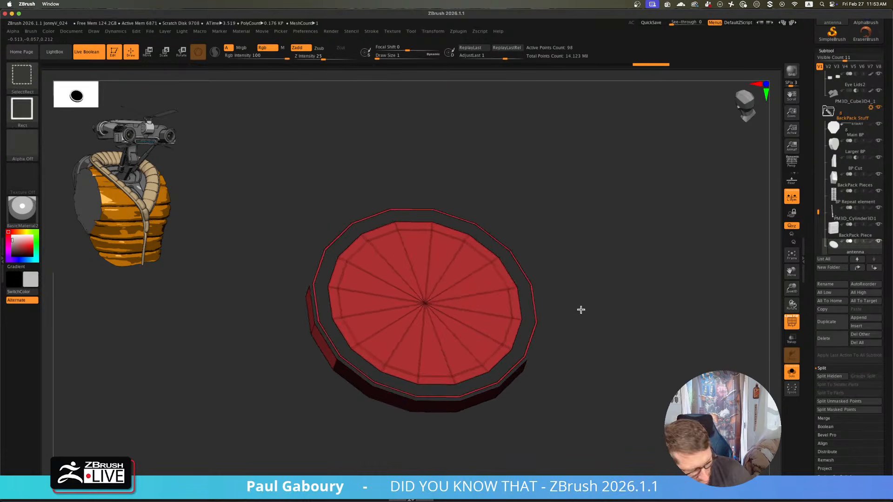
{"action": "key", "text": "ctrl+shift+s"}
{"action": "key", "text": "ctrl+w"}
{"action": "key", "text": "ctrl+w"}
{"action": "key", "text": "ctrl+w"}
{"action": "key", "text": "ctrl+w"}
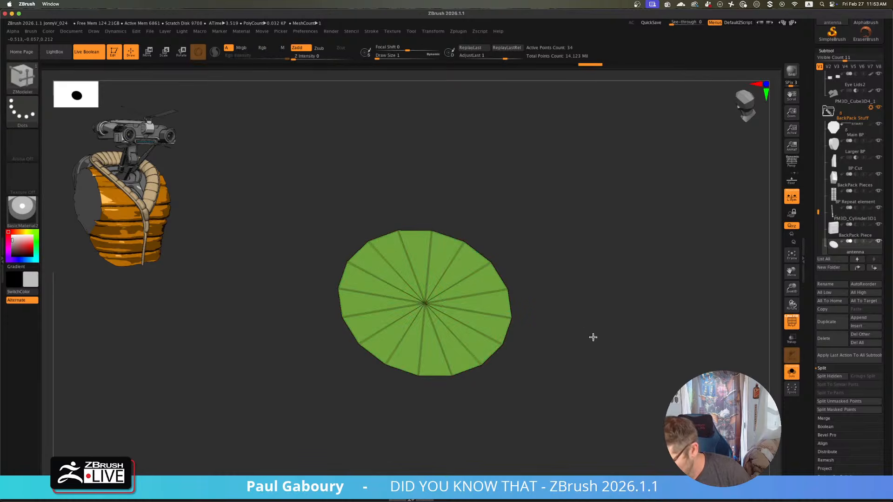
{"action": "scroll", "coordinate": [882, 432], "scroll_direction": "down", "scroll_amount": 5}
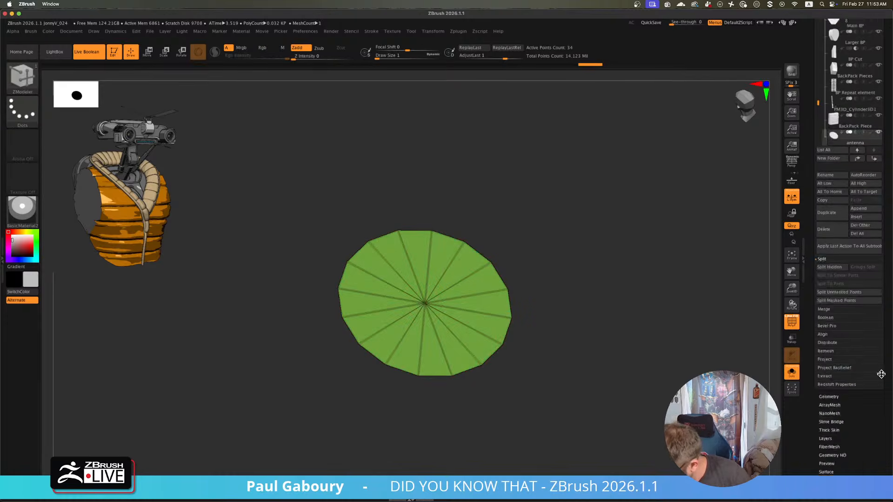
- Uncrease all edges of the isolated central fan and bring the rest of the disc back into view
{"action": "scroll", "coordinate": [857, 316], "scroll_direction": "down", "scroll_amount": 4}
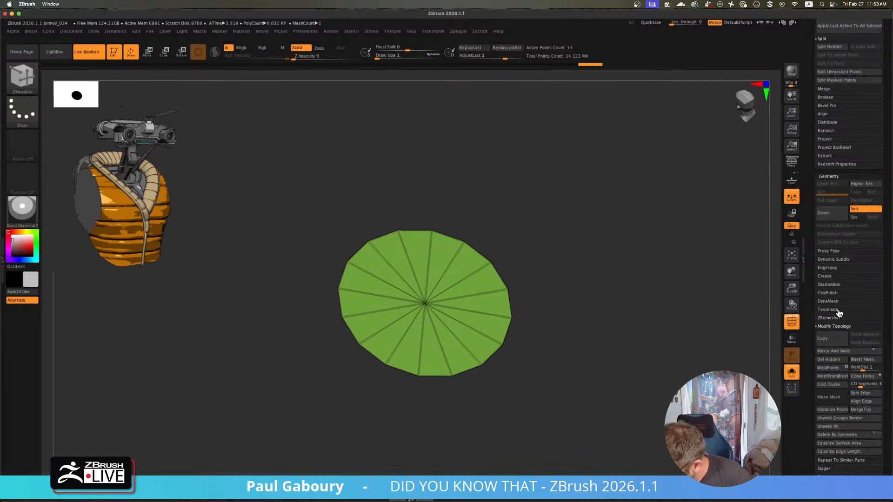
{"action": "left_click", "coordinate": [830, 277]}
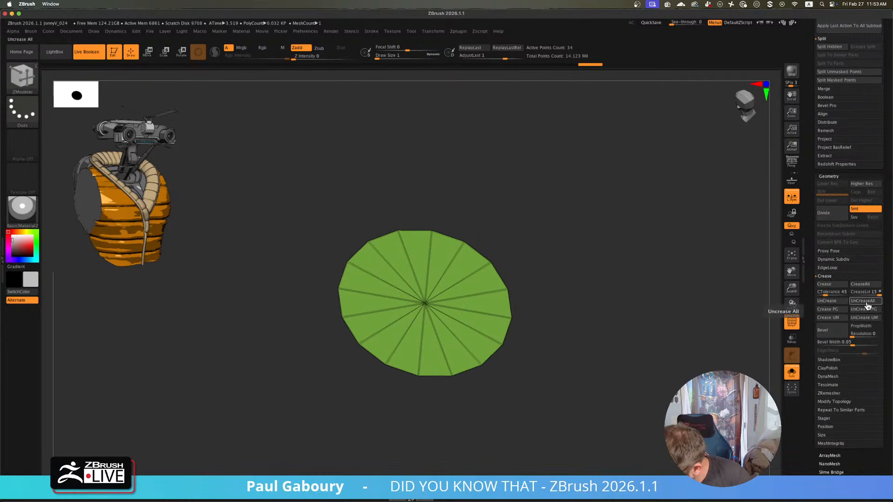
{"action": "left_click", "coordinate": [867, 303]}
{"action": "left_click_drag", "start_coordinate": [559, 357], "coordinate": [563, 351]}
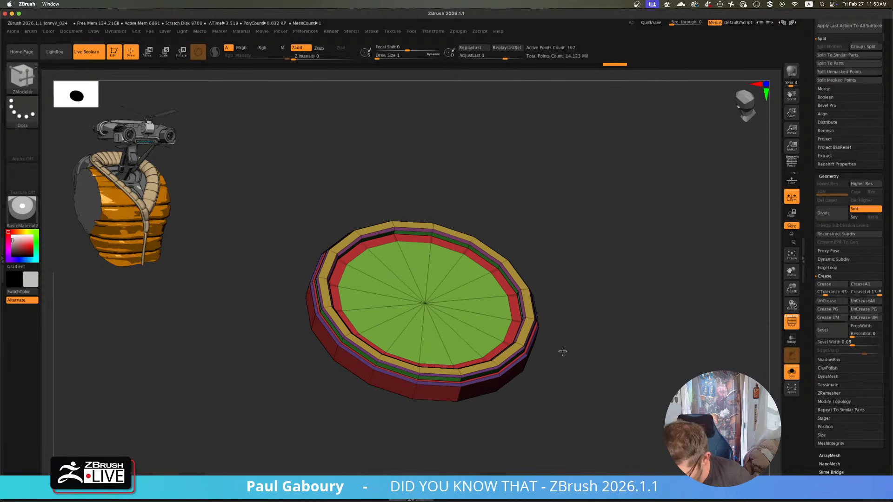
{"action": "left_click", "coordinate": [524, 295], "text": "ctrl+shift"}
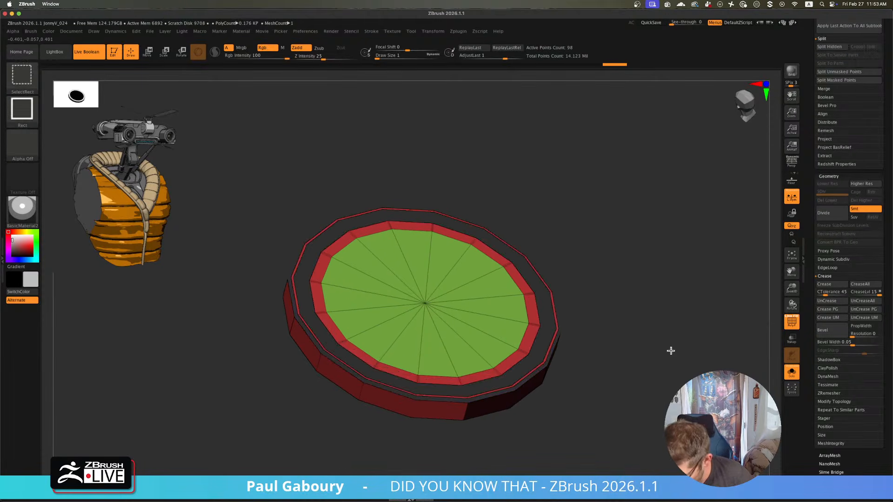
{"action": "left_click", "coordinate": [634, 363], "text": "ctrl+shift"}
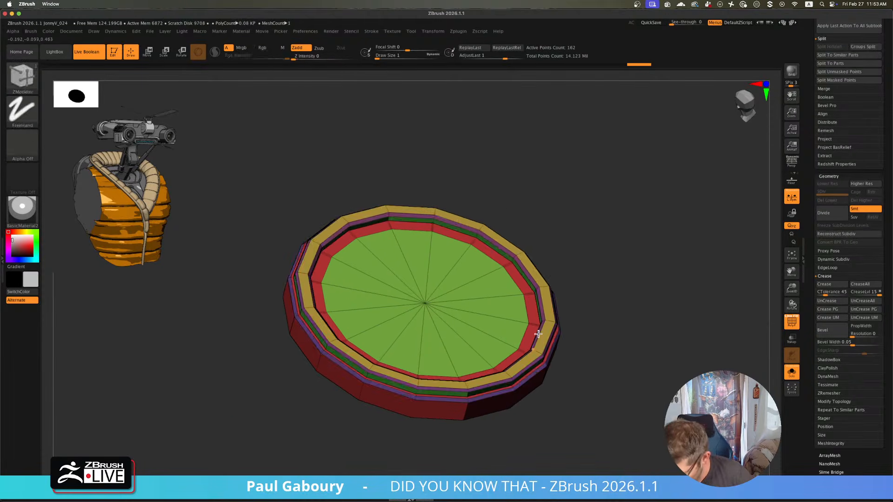
{"action": "scroll", "coordinate": [560, 353], "scroll_direction": "up", "scroll_amount": 5}
{"action": "right_click_drag", "start_coordinate": [537, 325], "coordinate": [539, 325]}
{"action": "left_click", "coordinate": [540, 324], "text": "ctrl+shift"}
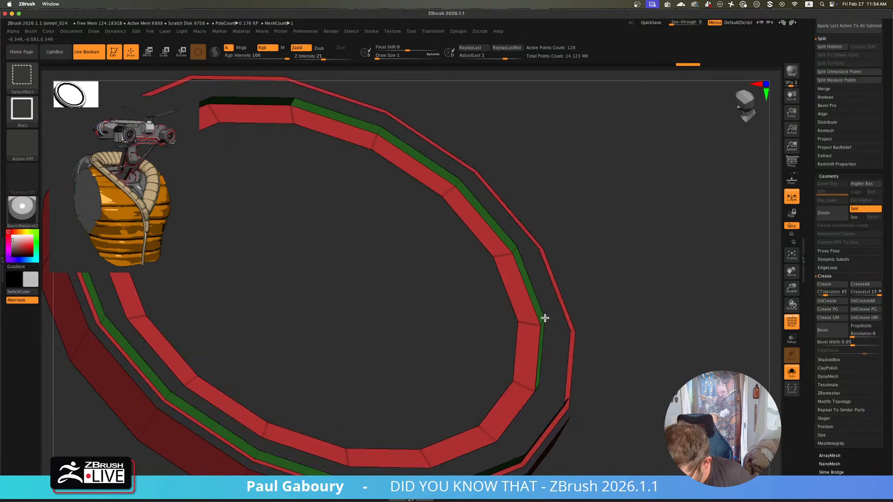
{"action": "left_click", "coordinate": [545, 318], "text": "ctrl+shift"}
{"action": "key", "text": "ctrl+z"}
{"action": "left_click", "coordinate": [622, 278], "text": "ctrl+shift"}
- Crease the red polyloop just inside the raised ring with ZModeler's Crease Polyloop action and briefly preview the disc with subdivision smoothing
{"action": "key", "text": "b"}
{"action": "key", "text": "z"}
{"action": "key", "text": "m"}
{"action": "key", "text": "space"}
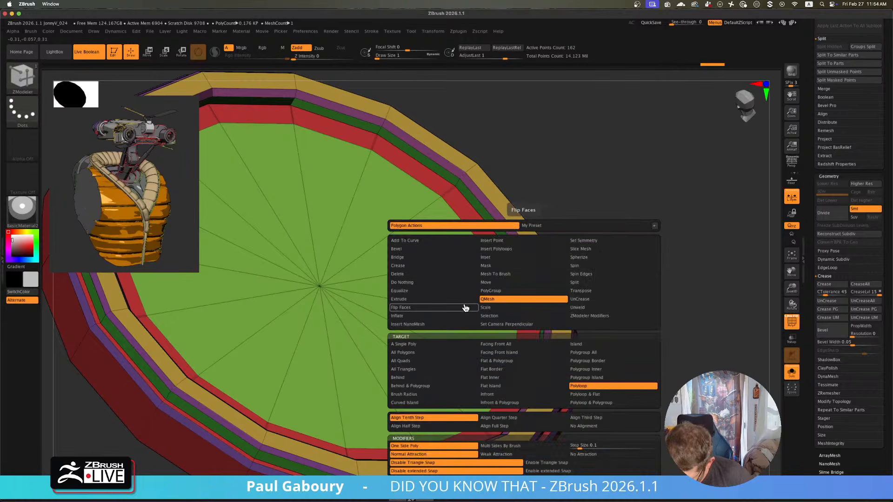
{"action": "left_click", "coordinate": [461, 265]}
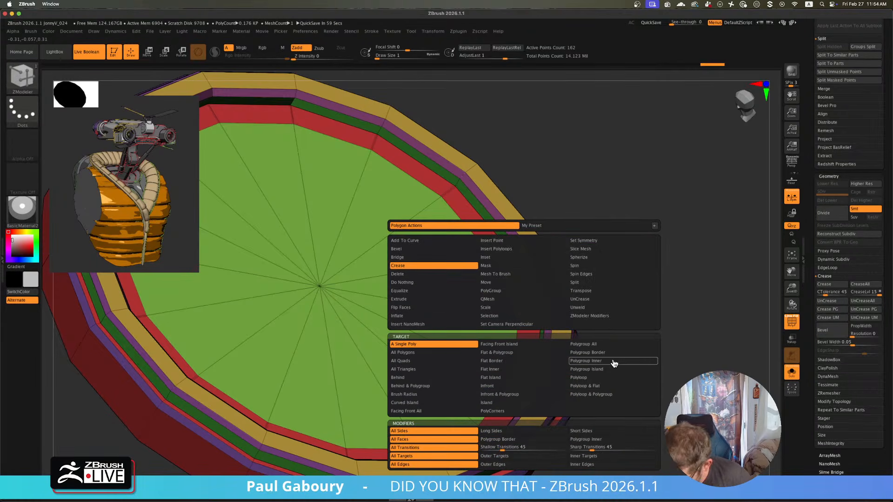
{"action": "left_click", "coordinate": [610, 378]}
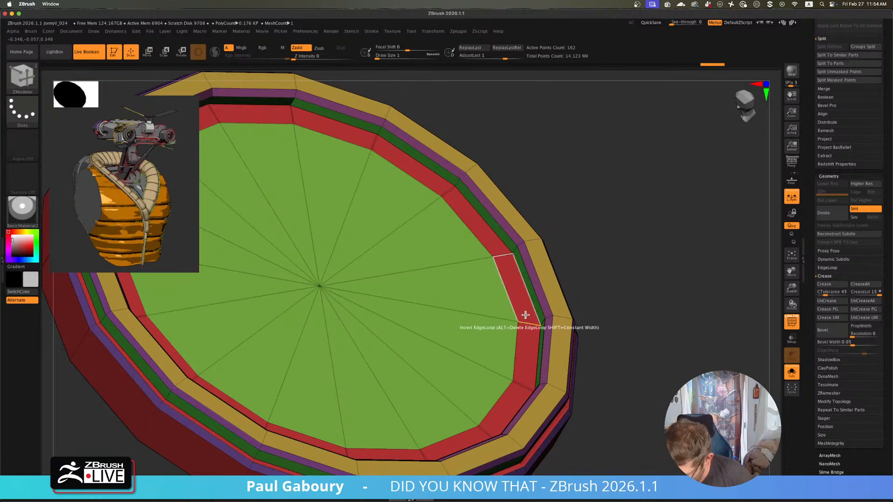
{"action": "key", "text": "ctrl"}
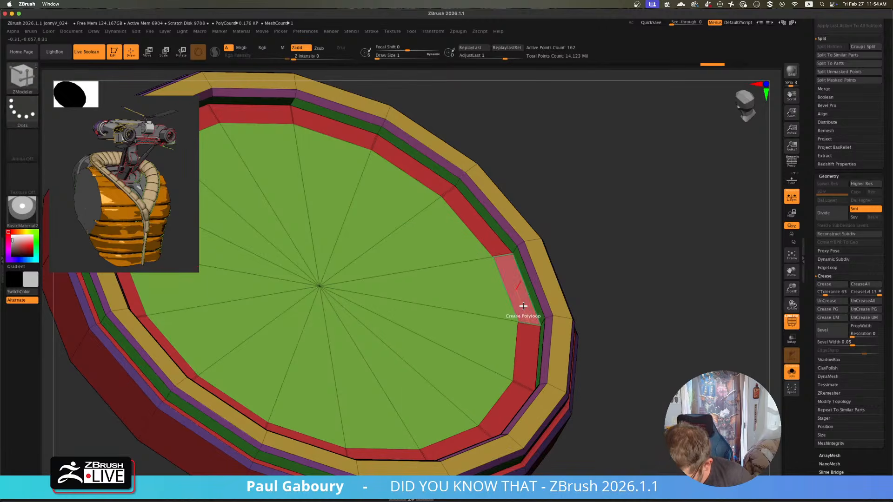
{"action": "left_click", "coordinate": [523, 306]}
{"action": "key", "text": "space"}
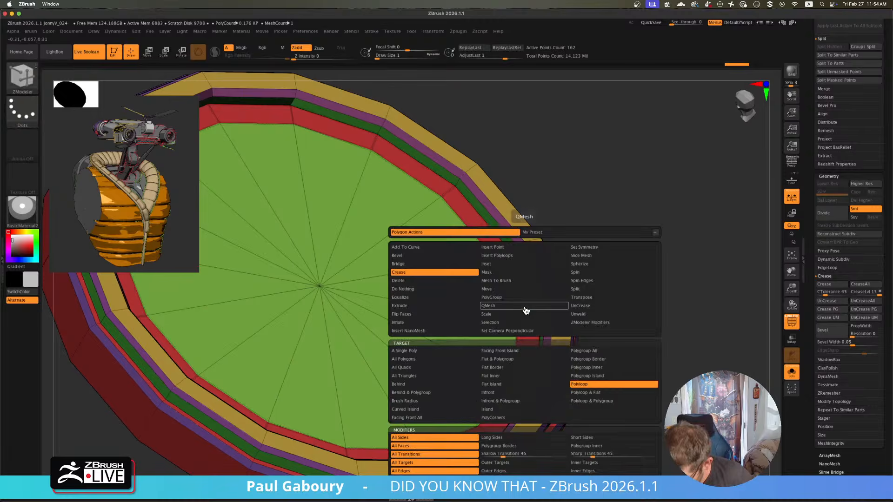
{"action": "key", "text": "ctrl+d"}
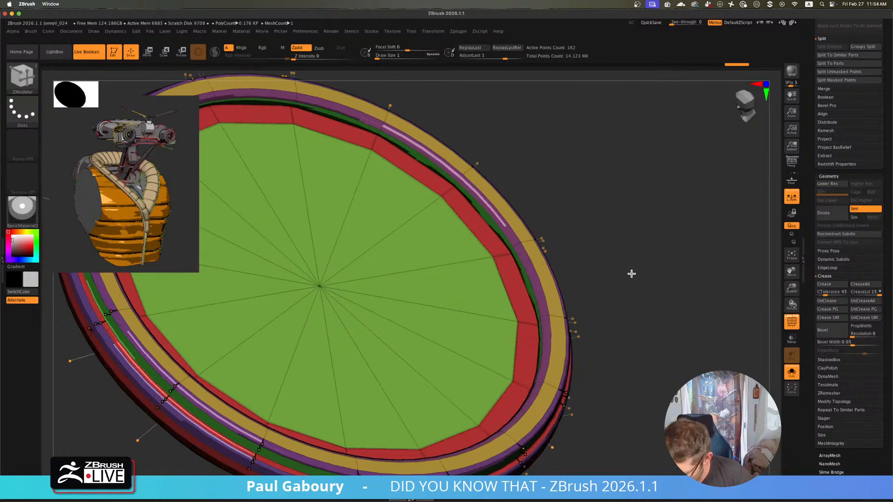
{"action": "key", "text": "shift+d"}
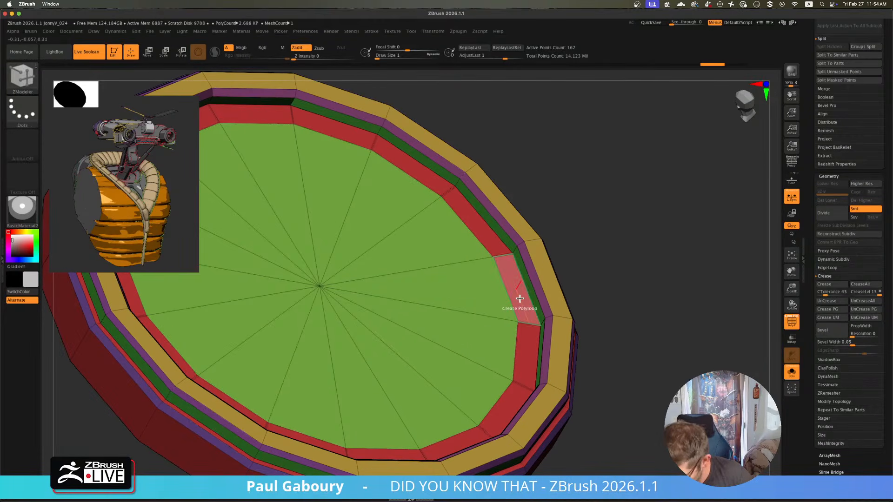
- Hide the raised ring, crease all edges of the visible faces, and show the whole disc again with Dynamic Subdiv smoothing on
{"action": "left_click", "coordinate": [491, 258], "text": "ctrl+shift"}
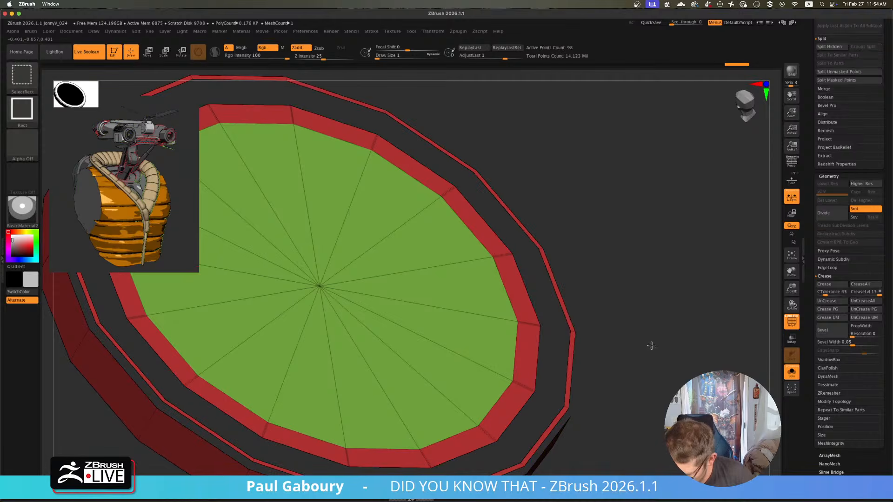
{"action": "left_click", "coordinate": [867, 285]}
{"action": "left_click", "coordinate": [749, 305], "text": "ctrl+shift"}
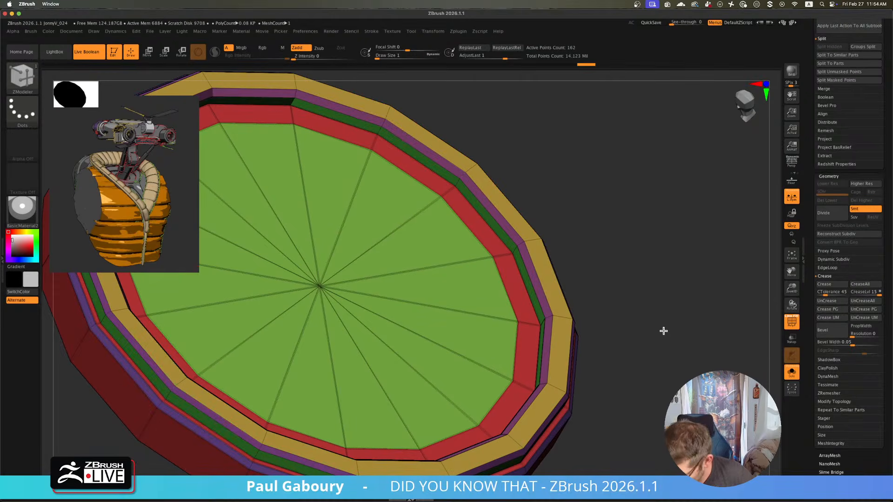
{"action": "key", "text": "d"}
{"action": "right_click_drag", "start_coordinate": [656, 341], "coordinate": [615, 342], "text": "ctrl"}
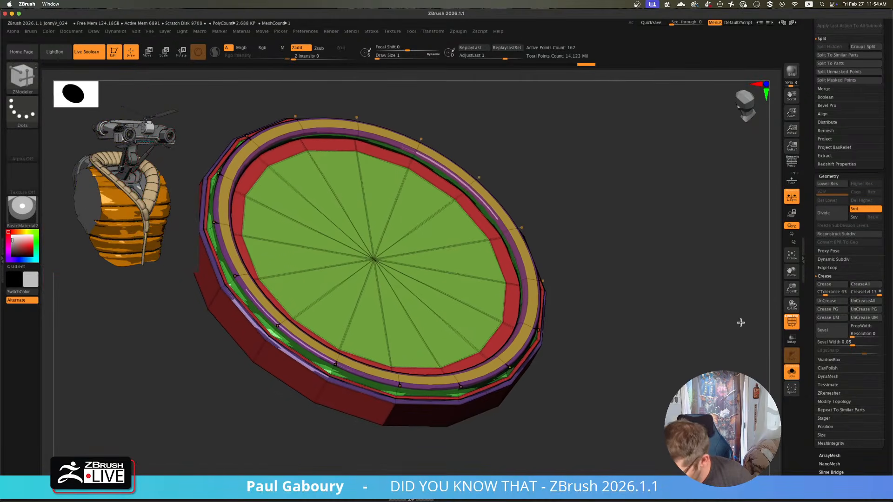
- Crease the disc along its polygroup borders and inspect the smoothed outer rim up close
{"action": "left_click", "coordinate": [837, 311]}
{"action": "mouse_move", "coordinate": [753, 321]}
{"action": "left_mouse_down"}
{"action": "mouse_move", "coordinate": [616, 353]}
{"action": "mouse_move", "coordinate": [622, 343]}
{"action": "mouse_move", "coordinate": [676, 347]}
{"action": "mouse_move", "coordinate": [616, 356]}
{"action": "left_mouse_up"}
{"action": "right_click_drag", "start_coordinate": [616, 356], "coordinate": [679, 384], "text": "ctrl"}
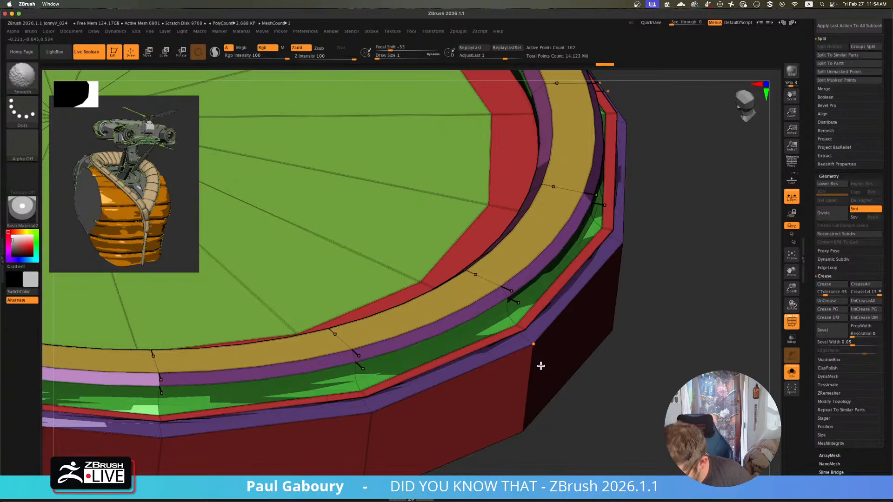
- Remove all creases from the unsmoothed disc mesh, then crease its polygroup borders
{"action": "key", "text": "shift+d"}
{"action": "key", "text": "b"}
{"action": "key", "text": "z"}
{"action": "key", "text": "m"}
{"action": "key", "text": "shift+d"}
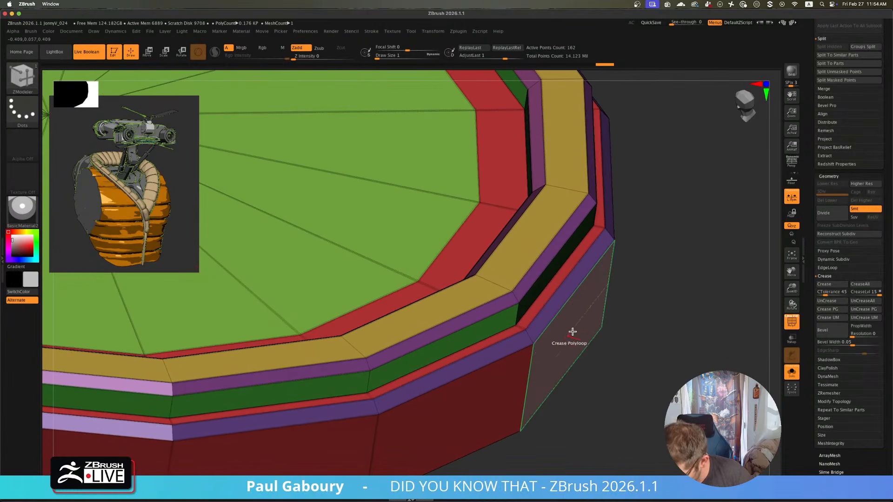
{"action": "key", "text": "f"}
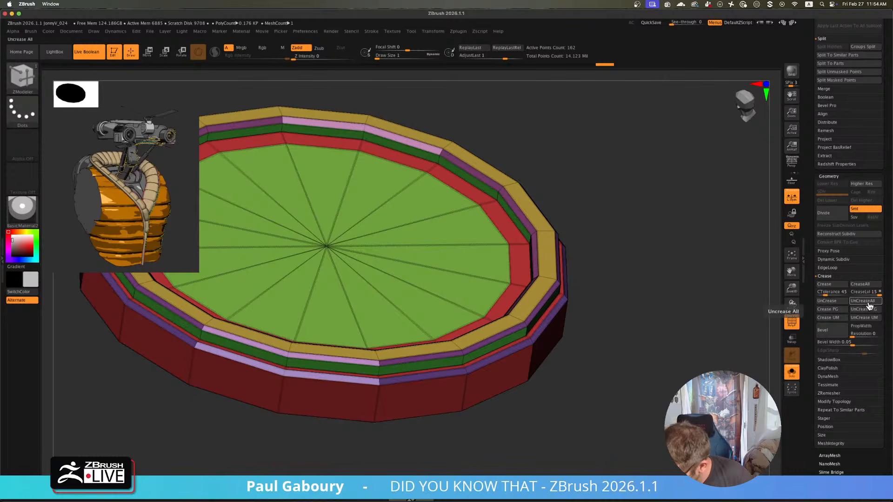
{"action": "left_click", "coordinate": [868, 302]}
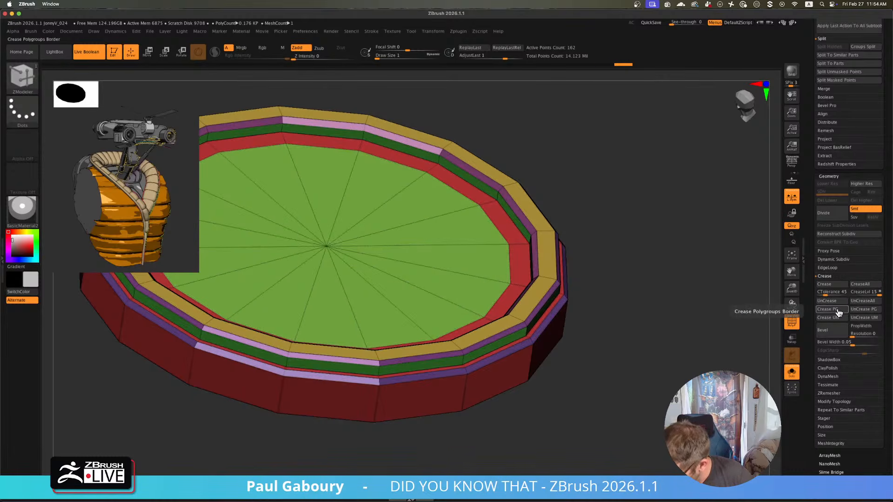
{"action": "scroll", "coordinate": [574, 362], "scroll_direction": "down", "scroll_amount": 5}
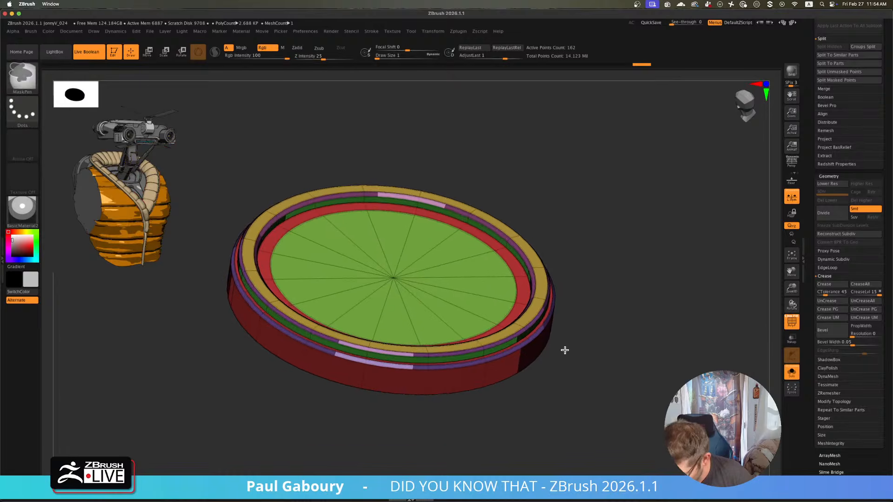
- Isolate the disc's green centre using ZModeler's Transpose action with the Polygroup All target, and centre the gizmo on it
{"action": "key", "text": "space"}
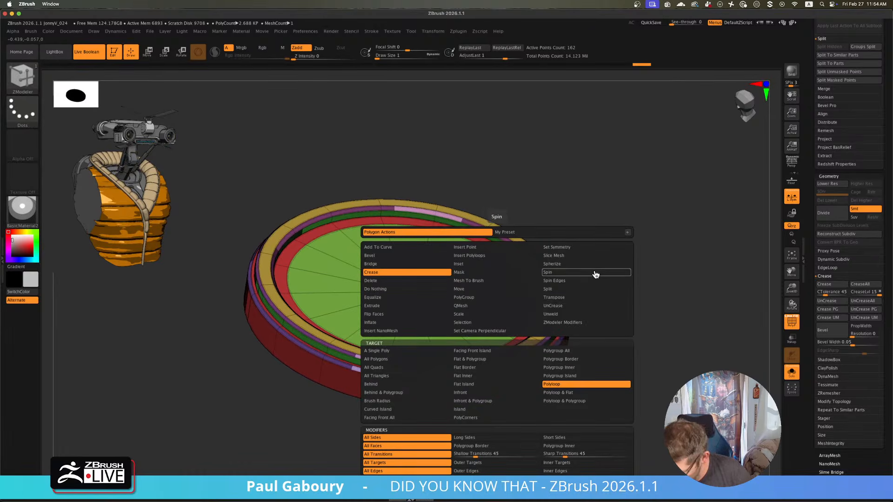
{"action": "left_click", "coordinate": [590, 298]}
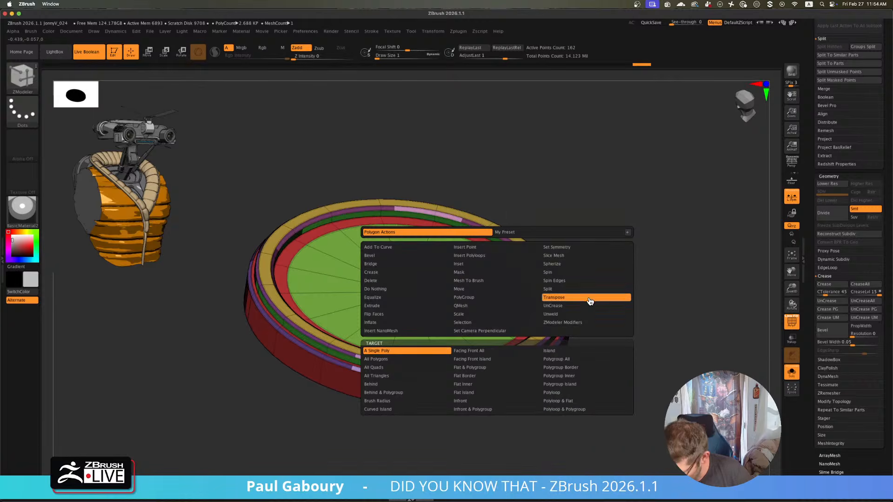
{"action": "left_click", "coordinate": [585, 359]}
{"action": "left_click", "coordinate": [498, 282]}
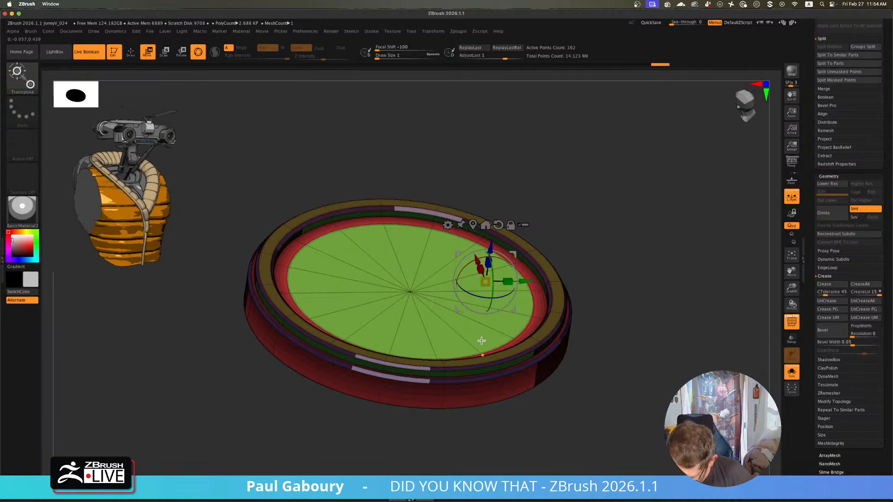
{"action": "key", "text": "space"}
{"action": "left_click", "coordinate": [473, 225]}
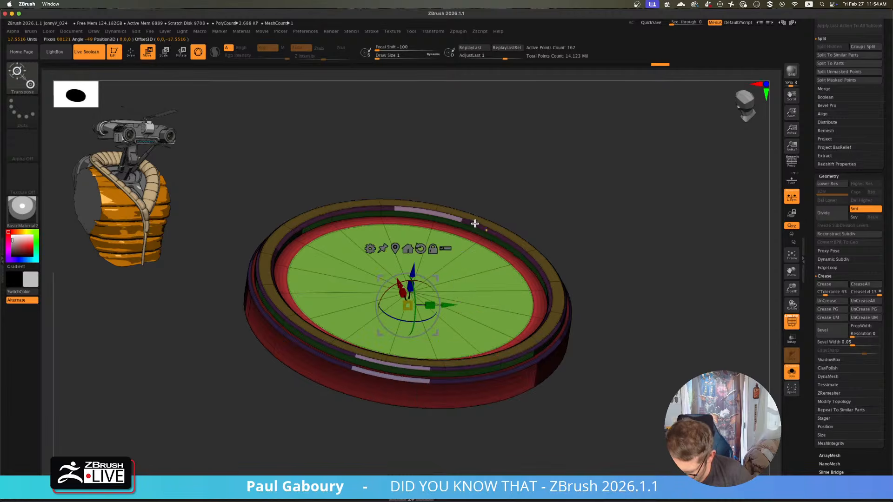
- Raise the disc's green centre slightly and extrude it upward into a column above the ring
{"action": "scroll", "coordinate": [544, 241], "scroll_direction": "down", "scroll_amount": 3}
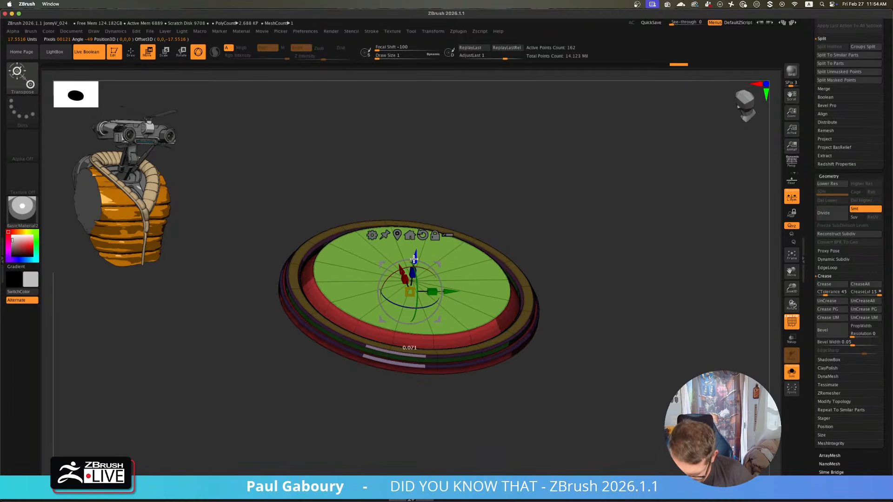
{"action": "left_click_drag", "start_coordinate": [535, 209], "coordinate": [594, 269]}
{"action": "left_click_drag", "start_coordinate": [654, 328], "coordinate": [512, 360], "text": "ctrl"}
{"action": "left_click_drag", "start_coordinate": [425, 267], "coordinate": [443, 124]}
{"action": "left_click_drag", "start_coordinate": [560, 171], "coordinate": [507, 259]}
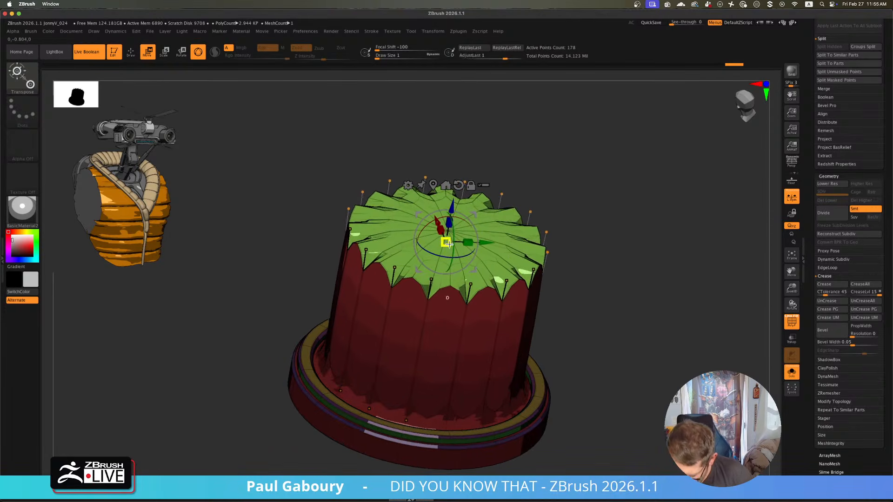
- Scale the extruded cap inward and extrude it upward again to form a narrower column over a flared base
{"action": "left_click_drag", "start_coordinate": [447, 243], "coordinate": [411, 229]}
{"action": "left_click_drag", "start_coordinate": [454, 210], "coordinate": [463, 131]}
{"action": "right_click_drag", "start_coordinate": [463, 131], "coordinate": [486, 275], "text": "ctrl"}
- Isolate the column's top cap polygons and remove all creases from them
{"action": "key", "text": "q"}
{"action": "key", "text": "shift+f"}
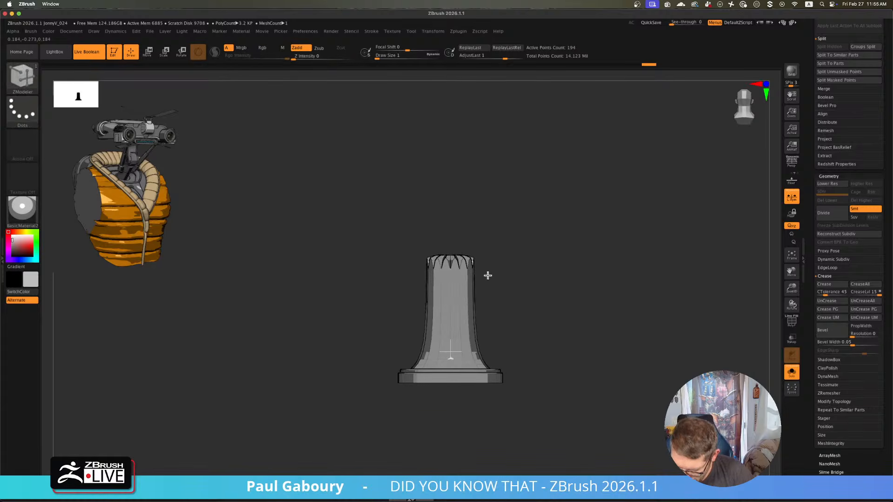
{"action": "left_click_drag", "start_coordinate": [389, 213], "coordinate": [547, 300], "text": "ctrl+shift"}
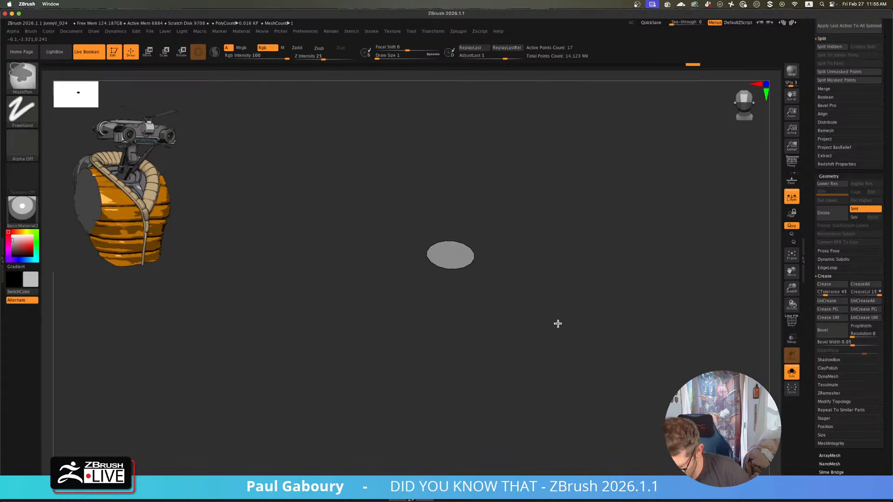
{"action": "key", "text": "shift+f"}
{"action": "mouse_move", "coordinate": [560, 329]}
{"action": "right_mouse_down"}
{"action": "mouse_move", "coordinate": [576, 351]}
{"action": "mouse_move", "coordinate": [567, 336]}
{"action": "right_mouse_up"}
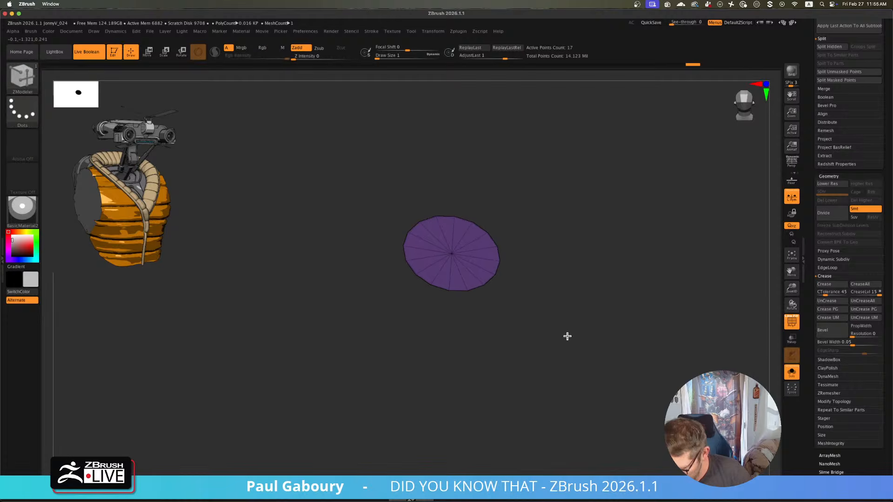
{"action": "left_click", "coordinate": [855, 304]}
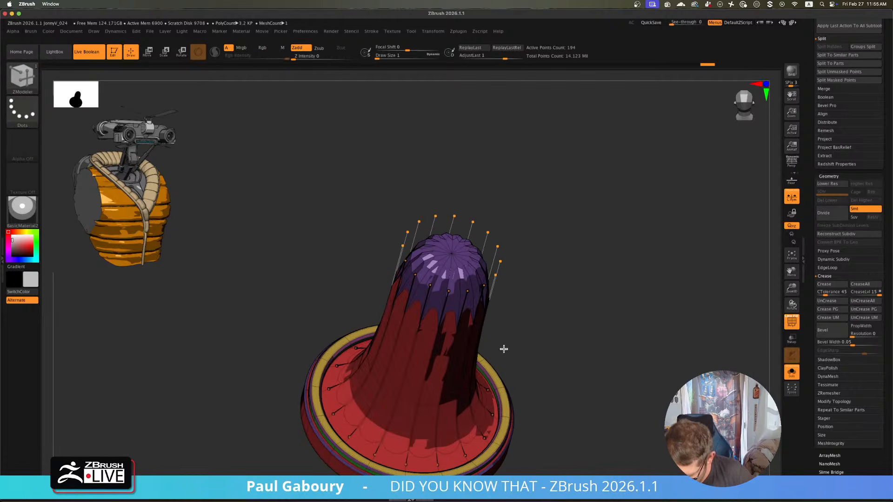
- Isolate the cap, grow the visible area to include the column sides and flared base, and remove all creases there
{"action": "left_click", "coordinate": [451, 255], "text": "ctrl+shift"}
{"action": "key", "text": "ctrl+shift+x"}
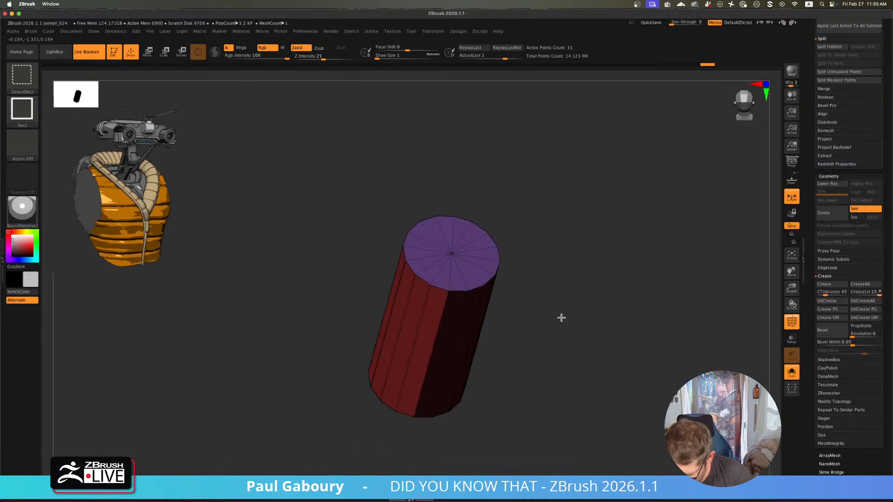
{"action": "key", "text": "ctrl+shift+x"}
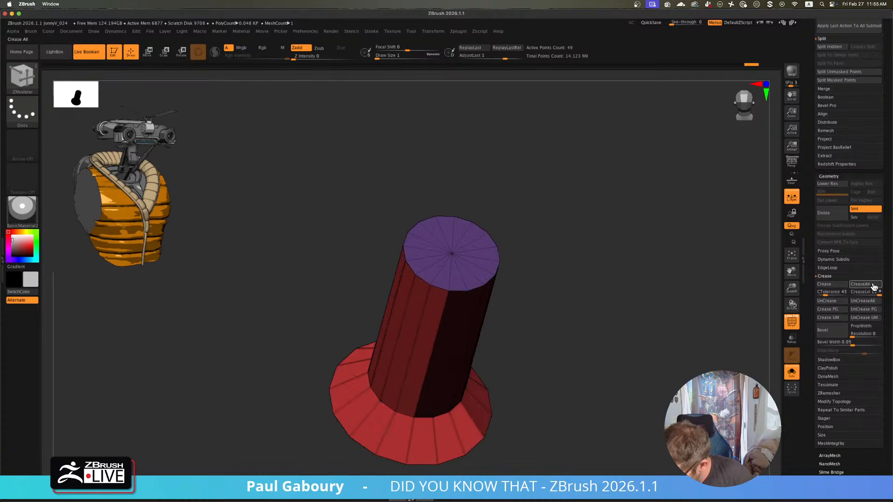
{"action": "left_click", "coordinate": [869, 305]}
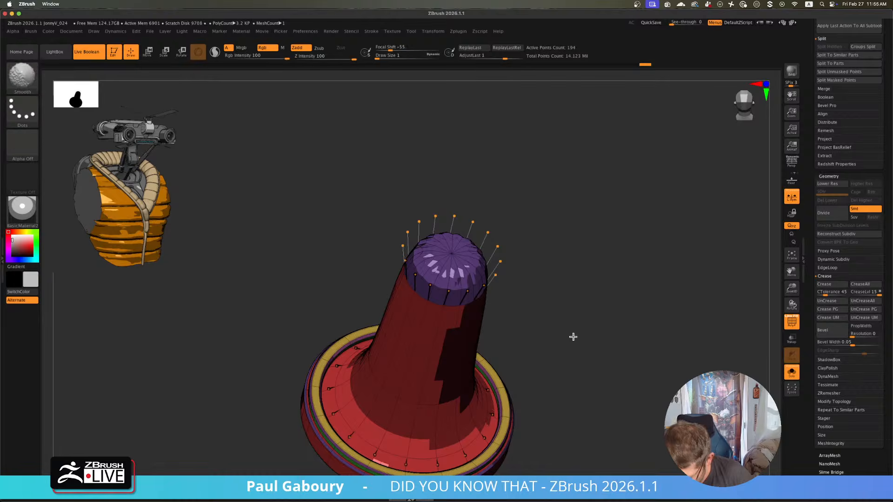
- Isolate the column's top end with a mask and scale it inward to about 0.57
{"action": "key", "text": "shift+f"}
{"action": "right_click_drag", "start_coordinate": [572, 339], "coordinate": [506, 326], "text": "ctrl"}
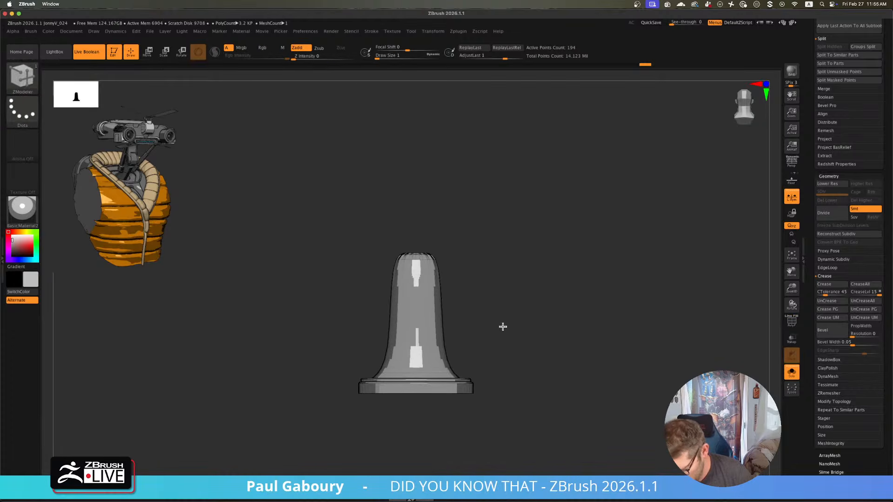
{"action": "key", "text": "shift+f"}
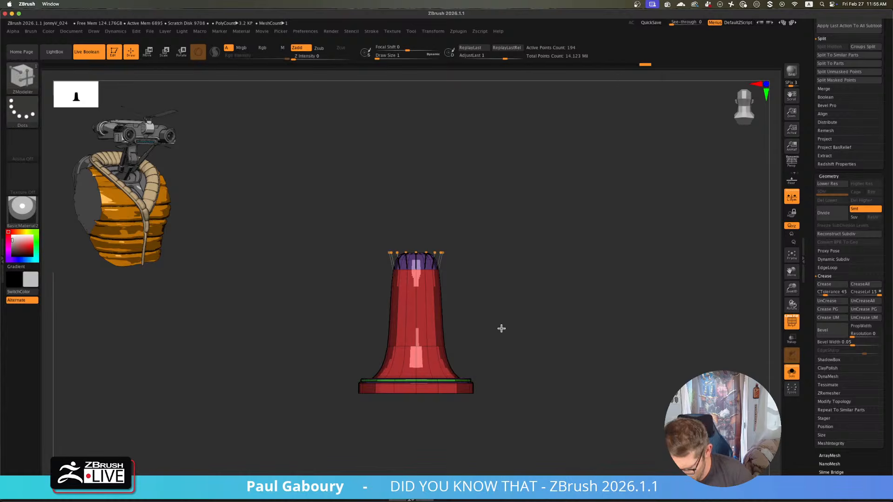
{"action": "left_click_drag", "start_coordinate": [340, 206], "coordinate": [538, 307], "text": "ctrl"}
{"action": "key", "text": "w"}
{"action": "right_click_drag", "start_coordinate": [529, 306], "coordinate": [527, 313]}
{"action": "left_click_drag", "start_coordinate": [419, 259], "coordinate": [415, 256]}
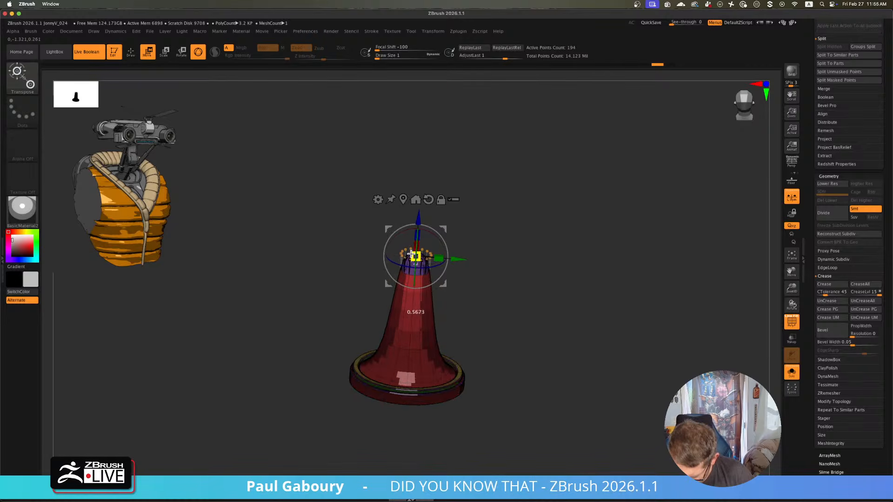
- Mask the mesh around the column's lower end, centre the gizmo there and scale that ring inward to about 0.57
{"action": "mouse_move", "coordinate": [513, 335]}
{"action": "right_mouse_down", "text": "shift"}
{"action": "mouse_move", "coordinate": [515, 344]}
{"action": "mouse_move", "coordinate": [498, 336]}
{"action": "right_mouse_up", "text": "shift"}
{"action": "mouse_move", "coordinate": [345, 337]}
{"action": "left_mouse_down", "text": "ctrl"}
{"action": "mouse_move", "coordinate": [434, 371]}
{"action": "mouse_move", "coordinate": [520, 365]}
{"action": "mouse_move", "coordinate": [327, 335]}
{"action": "left_mouse_up", "text": "ctrl"}
{"action": "left_click", "coordinate": [404, 199]}
{"action": "left_click", "coordinate": [502, 310], "text": "ctrl"}
{"action": "left_click_drag", "start_coordinate": [409, 289], "coordinate": [424, 345], "text": "alt"}
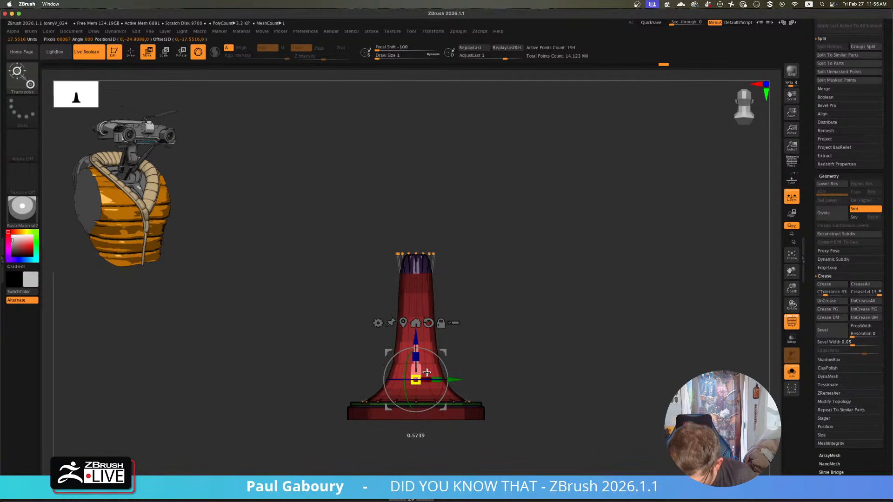
- Clear the mask and return the column mesh to its lowest subdivision level with ZModeler active
{"action": "key", "text": "ctrl+z"}
{"action": "key", "text": "ctrl+z"}
{"action": "key", "text": "ctrl+z"}
{"action": "key", "text": "ctrl+z"}
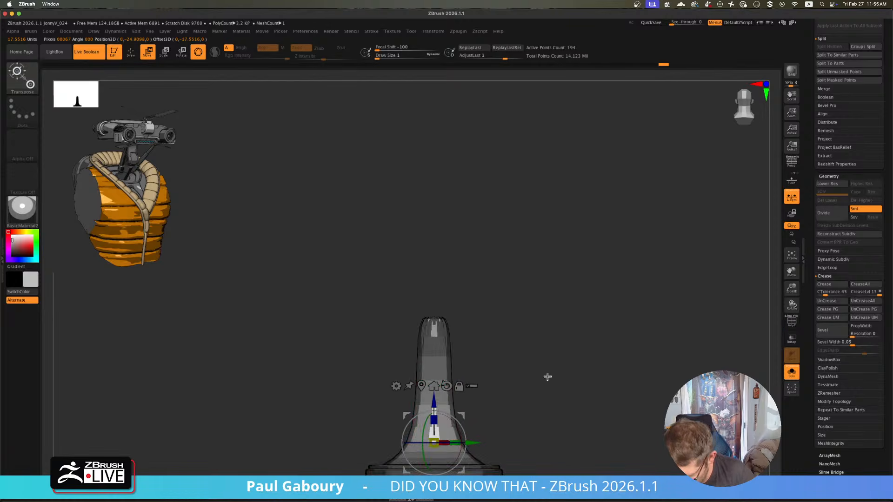
{"action": "key", "text": "ctrl+z"}
{"action": "key", "text": "ctrl+z"}
{"action": "key", "text": "ctrl+z"}
{"action": "key", "text": "ctrl+z"}
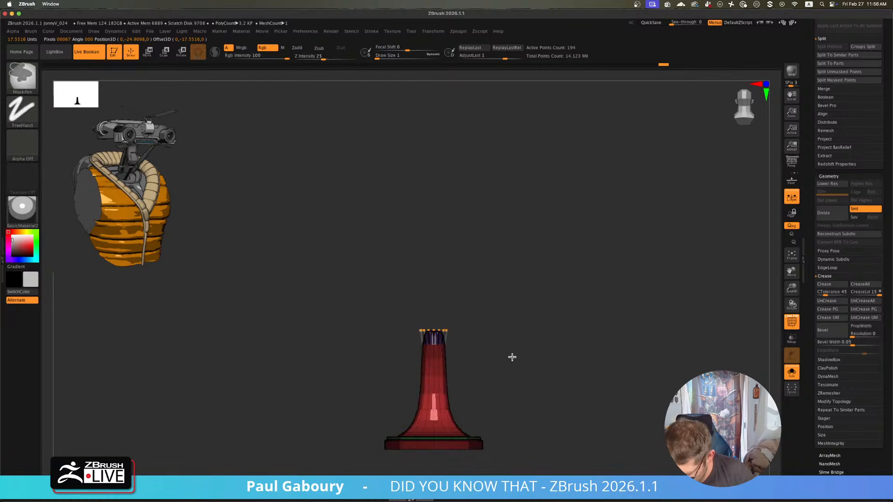
{"action": "key", "text": "ctrl+z"}
{"action": "key", "text": "ctrl+z"}
{"action": "key", "text": "ctrl+z"}
{"action": "key", "text": "ctrl+z"}
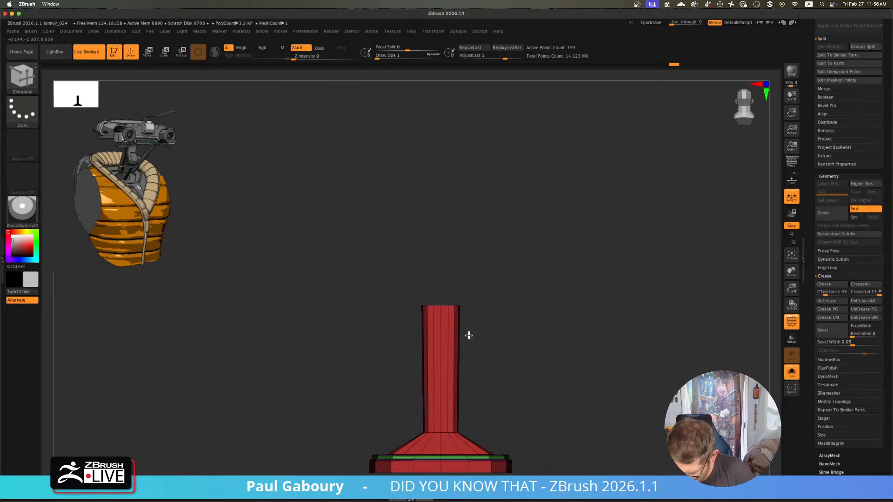
- Isolate the column's top cap polygroup with Transpose and scale it inward to about 0.84
{"action": "key", "text": "ctrl+z"}
{"action": "key", "text": "ctrl+z"}
{"action": "key", "text": "ctrl+z"}
{"action": "key", "text": "ctrl+z"}
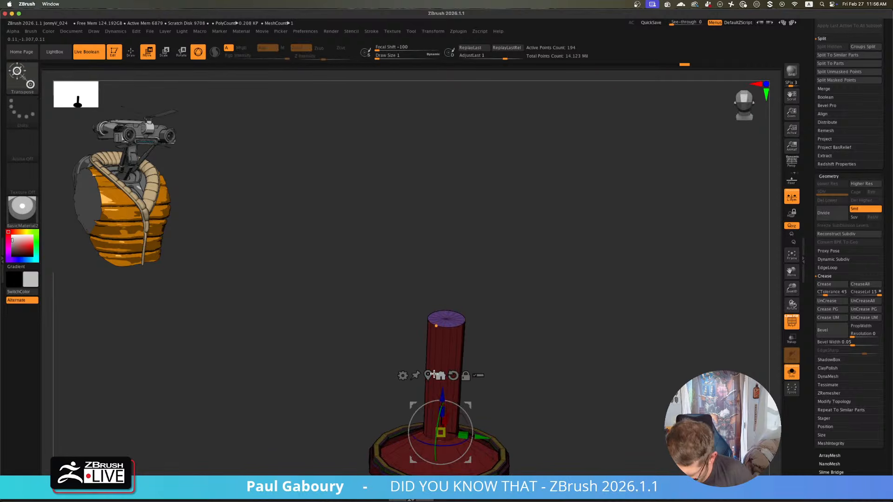
{"action": "key", "text": "ctrl+z"}
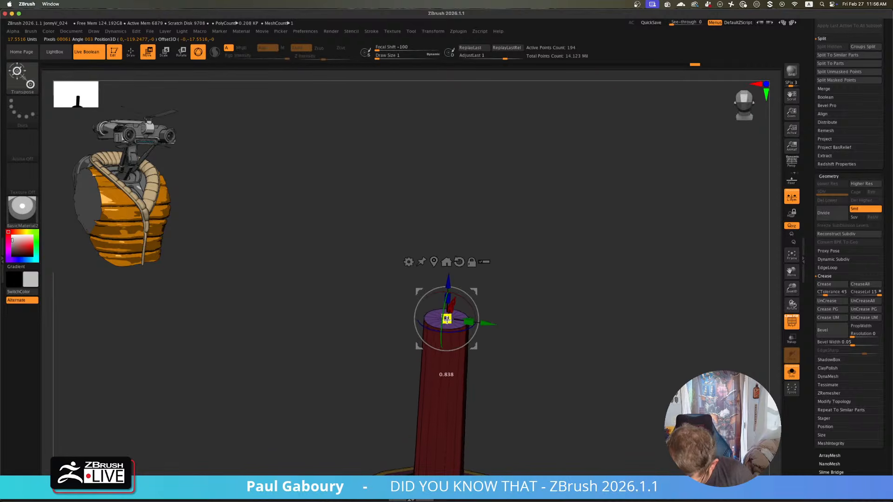
{"action": "key", "text": "ctrl+shift+z"}
{"action": "key", "text": "ctrl+shift+z"}
{"action": "key", "text": "ctrl+shift+z"}
{"action": "key", "text": "ctrl+shift+z"}
{"action": "key", "text": "ctrl+shift+z"}
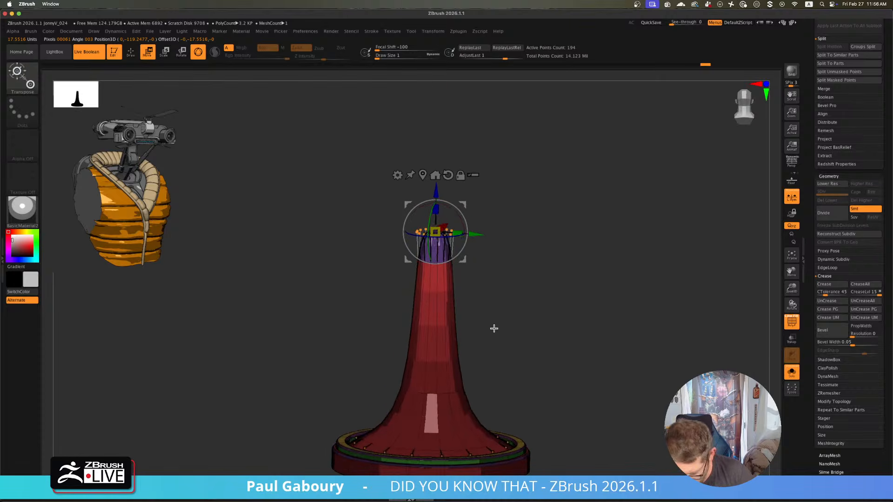
- Return to the unsmoothed column mesh and choose the QMesh PG All preset as ZModeler's polygon action
{"action": "left_click_drag", "start_coordinate": [480, 212], "coordinate": [489, 249], "text": "alt"}
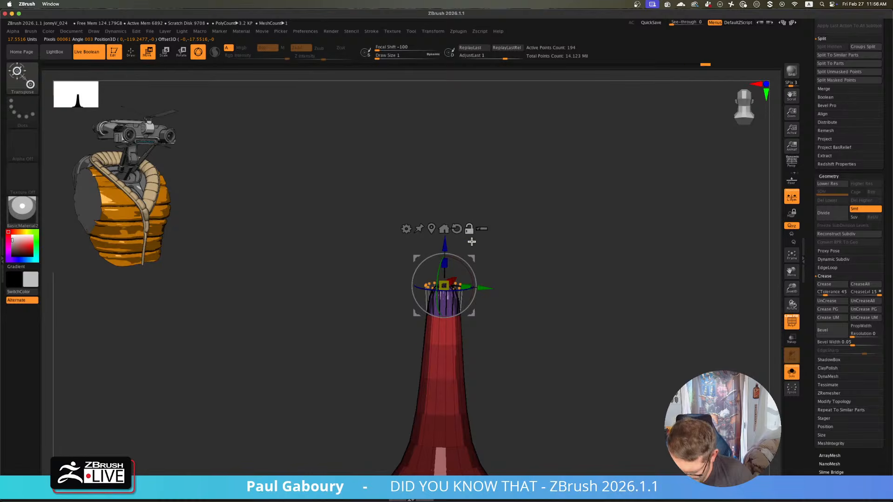
{"action": "key", "text": "shift+f"}
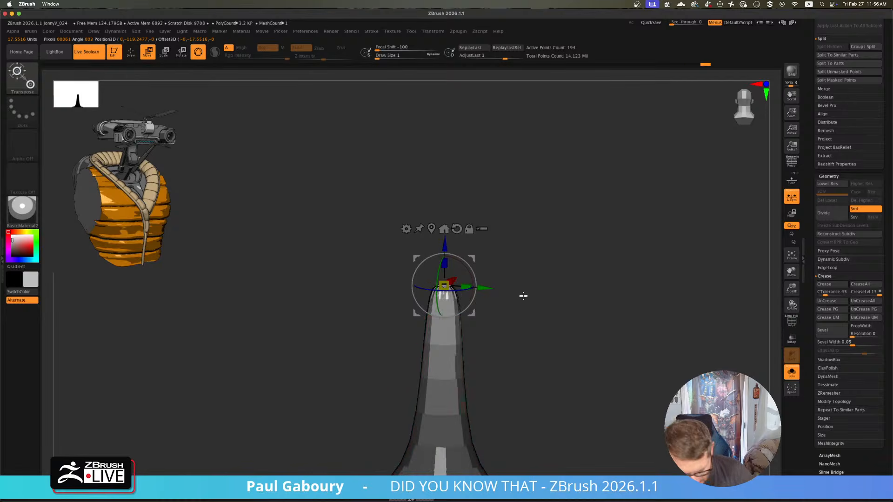
{"action": "key", "text": "shift+f"}
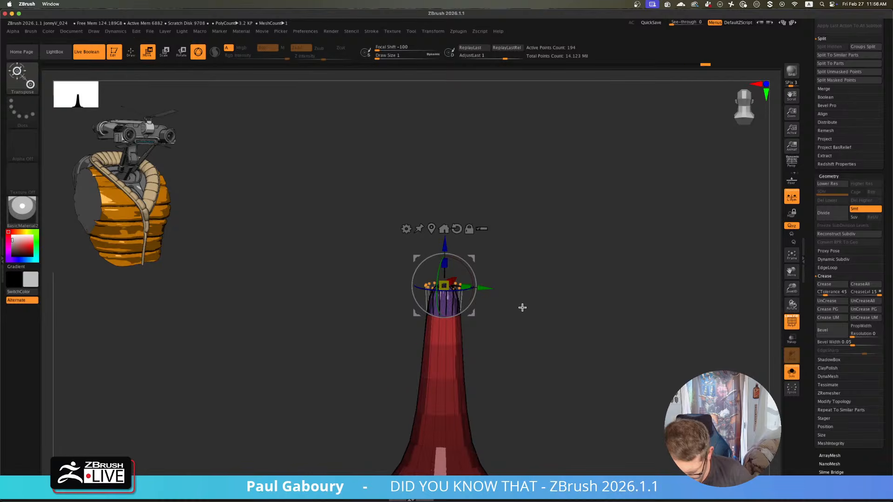
{"action": "key", "text": "q"}
{"action": "left_click_drag", "start_coordinate": [522, 307], "coordinate": [529, 340]}
{"action": "key", "text": "shift+d"}
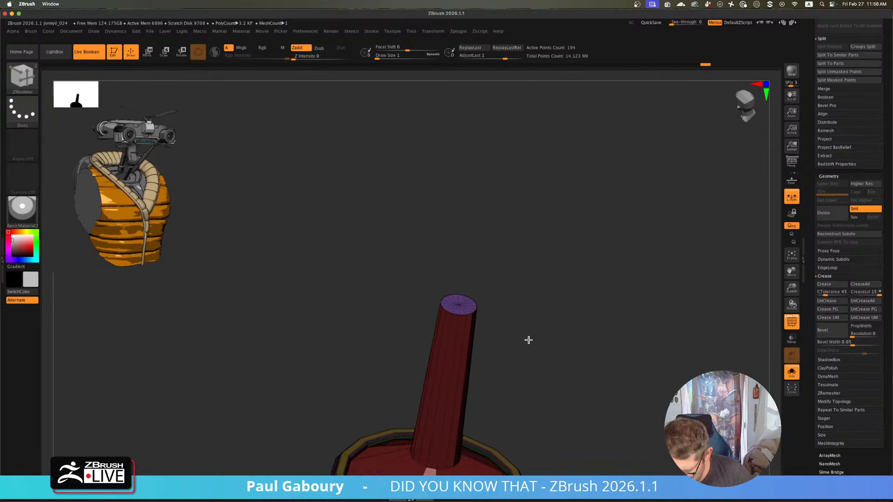
{"action": "right_click_drag", "start_coordinate": [529, 340], "coordinate": [498, 348], "text": "ctrl"}
{"action": "key", "text": "space"}
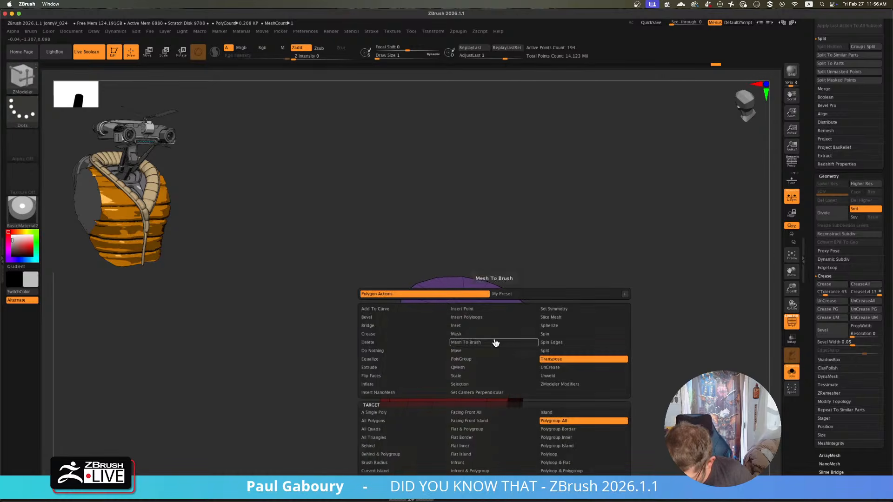
{"action": "left_click", "coordinate": [521, 295]}
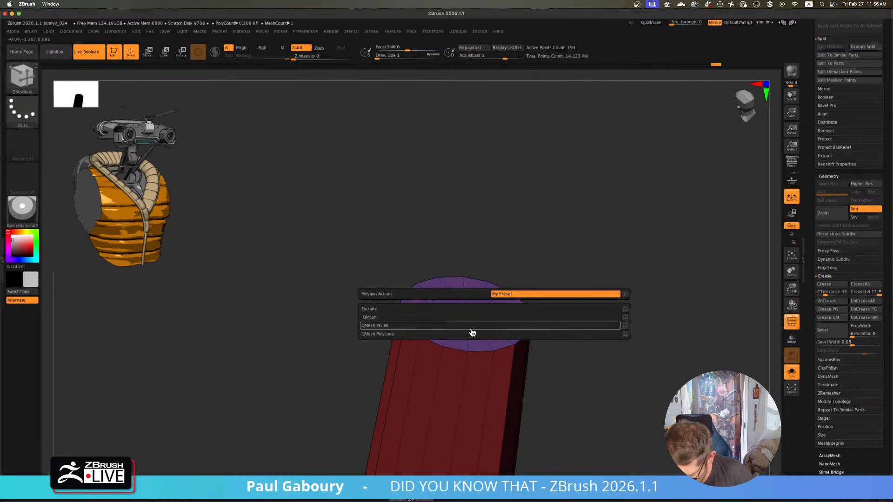
{"action": "left_click", "coordinate": [470, 330]}
- Extend the column's cap upward in several QMesh segments, giving the new wide and narrow bands different polygroups
{"action": "left_click_drag", "start_coordinate": [494, 341], "coordinate": [503, 234]}
{"action": "key", "text": "alt"}
{"action": "key", "text": "alt"}
{"action": "key", "text": "alt"}
{"action": "key", "text": "alt"}
{"action": "key", "text": "alt"}
{"action": "key", "text": "alt"}
{"action": "key", "text": "alt"}
{"action": "key", "text": "alt"}
{"action": "key", "text": "alt"}
{"action": "key", "text": "alt"}
{"action": "key", "text": "alt"}
{"action": "key", "text": "alt"}
{"action": "key", "text": "alt"}
{"action": "key", "text": "alt"}
{"action": "key", "text": "alt"}
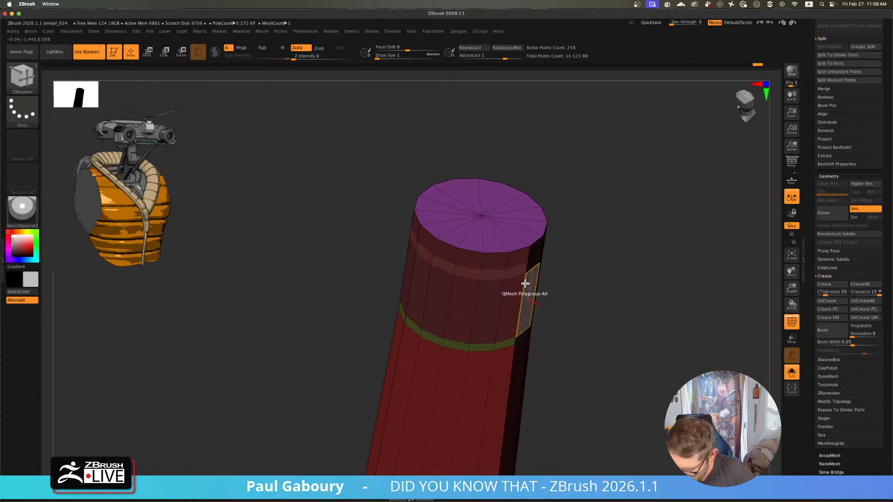
- Push the thin band beneath the column's cap inward to form a recessed groove
{"action": "right_click_drag", "start_coordinate": [524, 283], "coordinate": [514, 265]}
{"action": "key", "text": "space"}
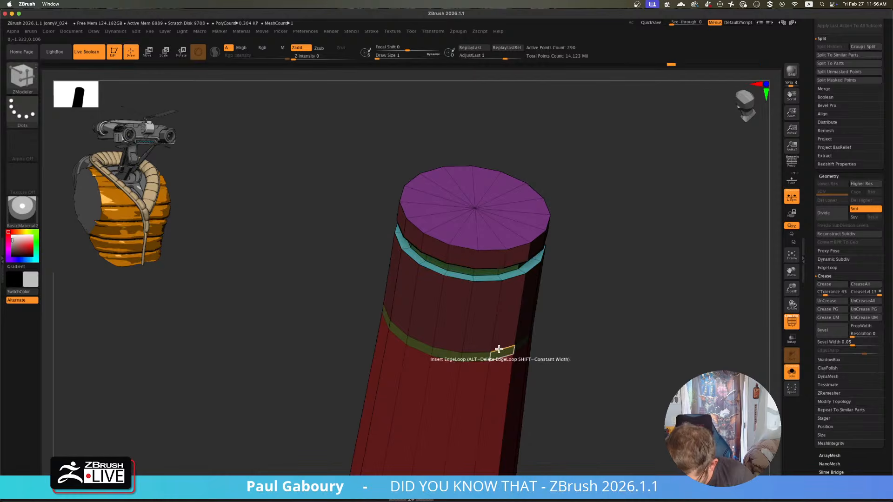
- Push the lower thin band inward as a second groove and heighten it by moving the unmasked column section below it downward
{"action": "left_click_drag", "start_coordinate": [496, 355], "coordinate": [521, 354]}
{"action": "mouse_move", "coordinate": [578, 319]}
{"action": "right_mouse_down", "text": "ctrl"}
{"action": "mouse_move", "coordinate": [544, 329]}
{"action": "mouse_move", "coordinate": [555, 340]}
{"action": "mouse_move", "coordinate": [537, 286]}
{"action": "mouse_move", "coordinate": [524, 319]}
{"action": "right_mouse_up", "text": "ctrl"}
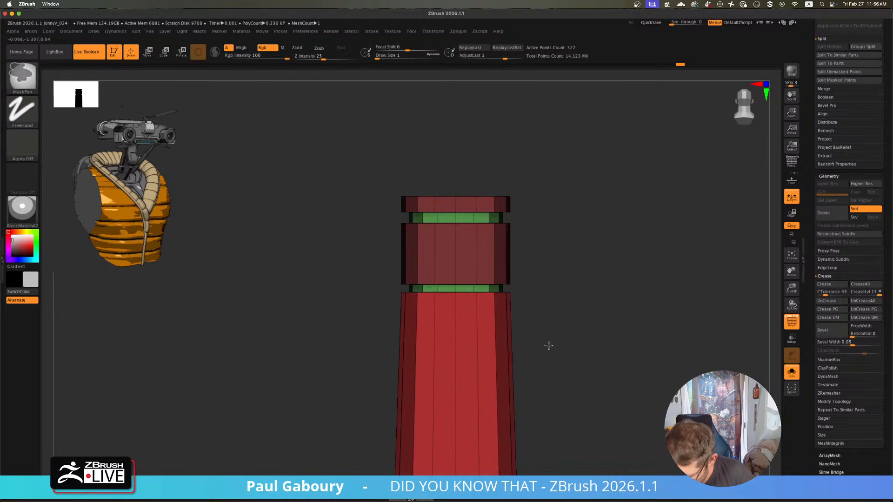
{"action": "left_click_drag", "start_coordinate": [336, 288], "coordinate": [578, 372], "text": "ctrl"}
{"action": "key", "text": "w"}
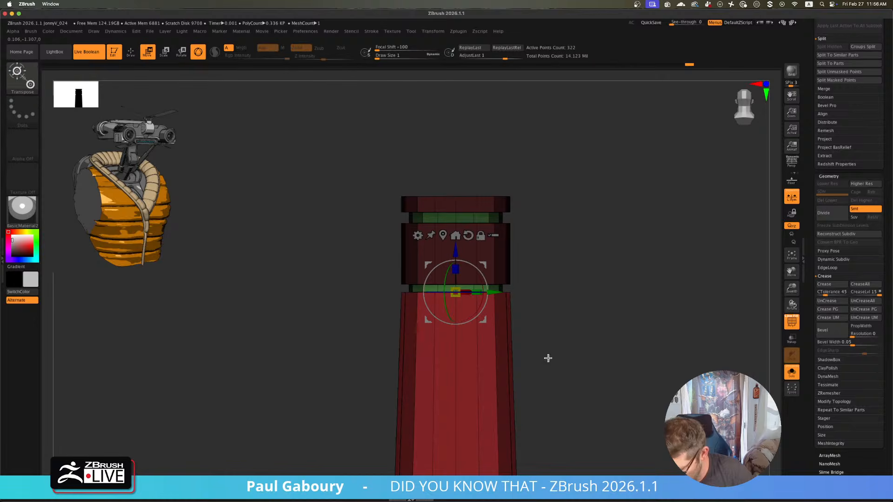
{"action": "left_click_drag", "start_coordinate": [455, 250], "coordinate": [458, 260]}
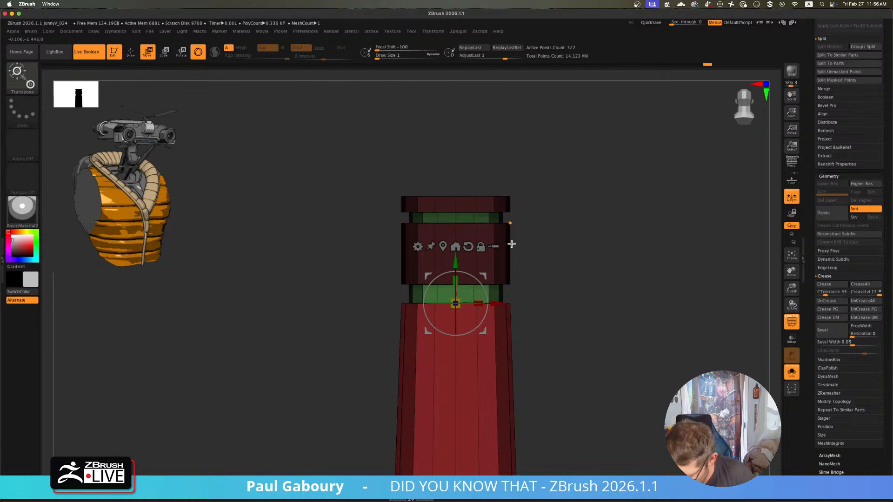
{"action": "left_click_drag", "start_coordinate": [568, 311], "coordinate": [583, 336], "text": "ctrl"}
{"action": "key", "text": "q"}
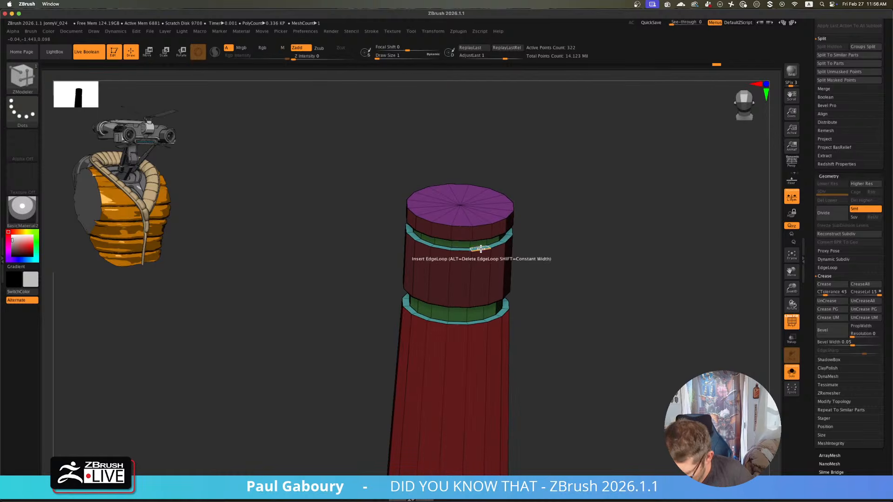
- Bevel the complete outer edge loops of the cap, the wide middle band and the rim at the top of the column shaft
{"action": "key", "text": "space"}
{"action": "left_click", "coordinate": [432, 269]}
{"action": "scroll", "coordinate": [487, 300], "scroll_direction": "up", "scroll_amount": 5}
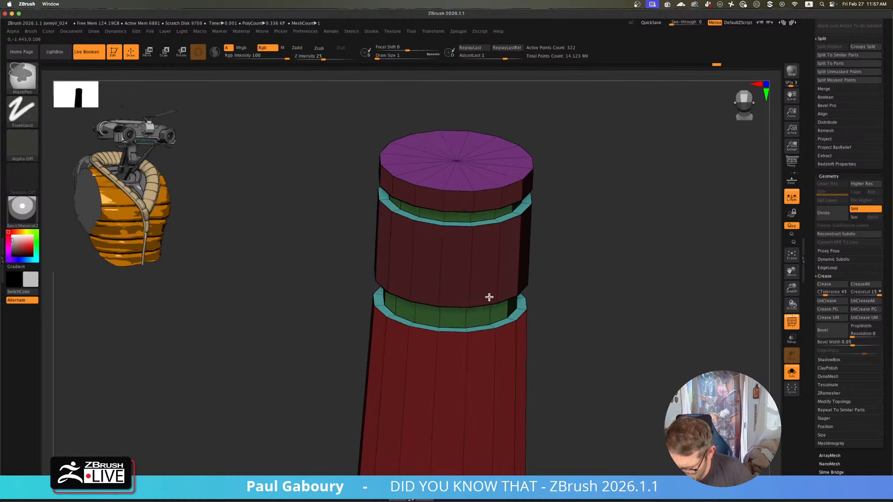
{"action": "left_click_drag", "start_coordinate": [487, 303], "coordinate": [485, 295]}
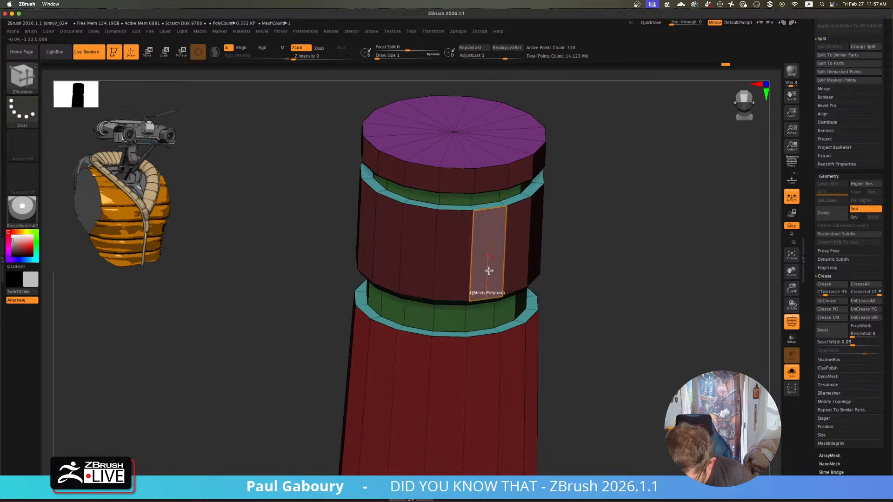
{"action": "left_click", "coordinate": [488, 201]}
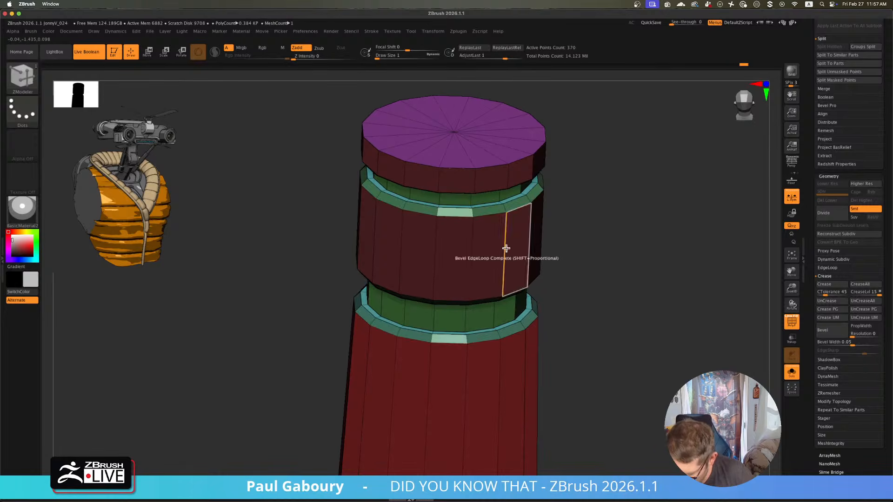
{"action": "left_click", "coordinate": [490, 167]}
{"action": "right_click_drag", "start_coordinate": [501, 197], "coordinate": [495, 173]}
{"action": "left_click", "coordinate": [489, 180]}
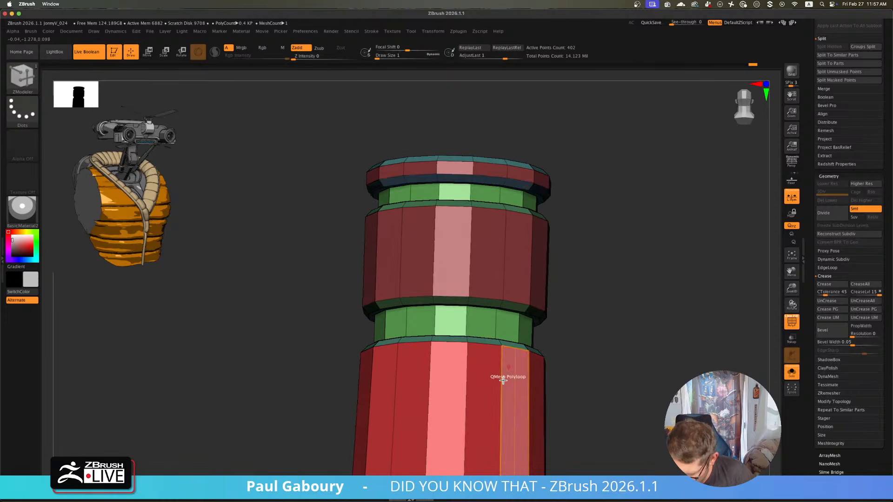
- Insert an edge loop around the column shaft just below the lower groove
{"action": "key", "text": "space"}
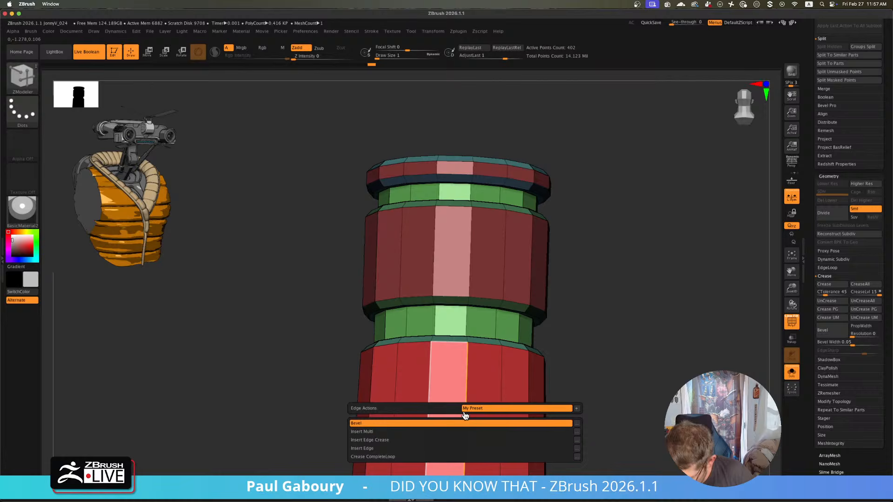
{"action": "left_click", "coordinate": [420, 450]}
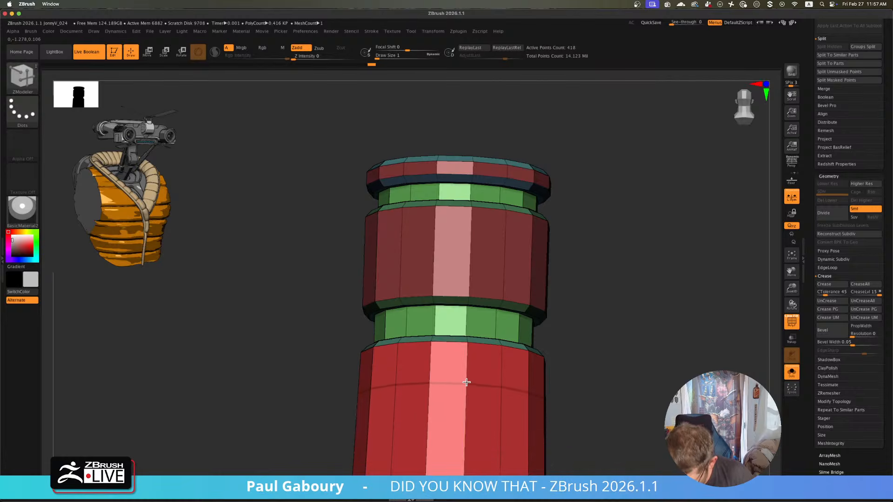
- Bevel the inner corner edge loops at the upper and lower ends of both recessed grooves
{"action": "right_click_drag", "start_coordinate": [520, 327], "coordinate": [530, 383]}
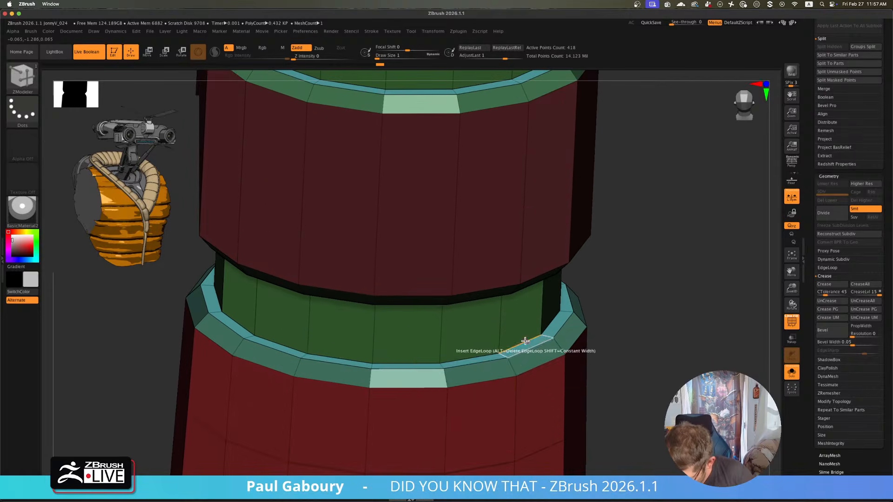
{"action": "key", "text": "space"}
{"action": "left_click", "coordinate": [455, 352]}
{"action": "left_click", "coordinate": [521, 338]}
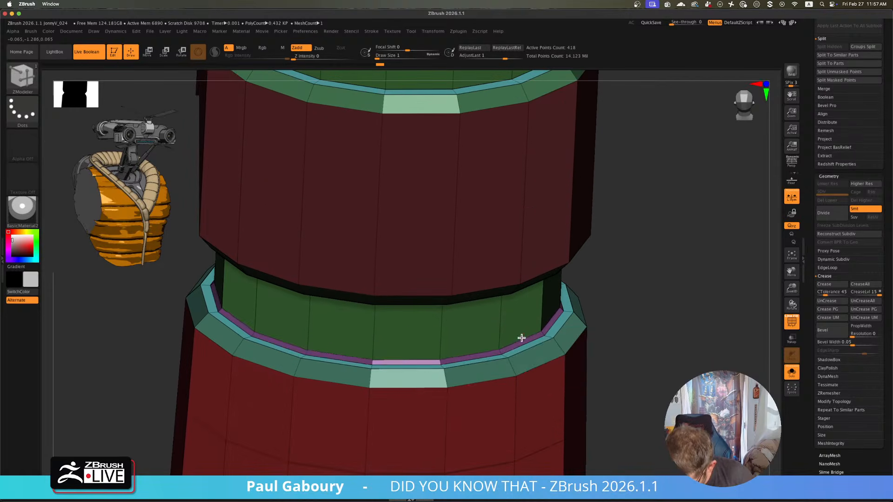
{"action": "left_click", "coordinate": [521, 338]}
{"action": "right_click_drag", "start_coordinate": [522, 339], "coordinate": [470, 261]}
{"action": "left_click", "coordinate": [513, 266]}
{"action": "left_click", "coordinate": [515, 242]}
{"action": "left_click", "coordinate": [510, 203]}
{"action": "left_click", "coordinate": [506, 189]}
{"action": "right_click_drag", "start_coordinate": [610, 327], "coordinate": [497, 273], "text": "alt"}
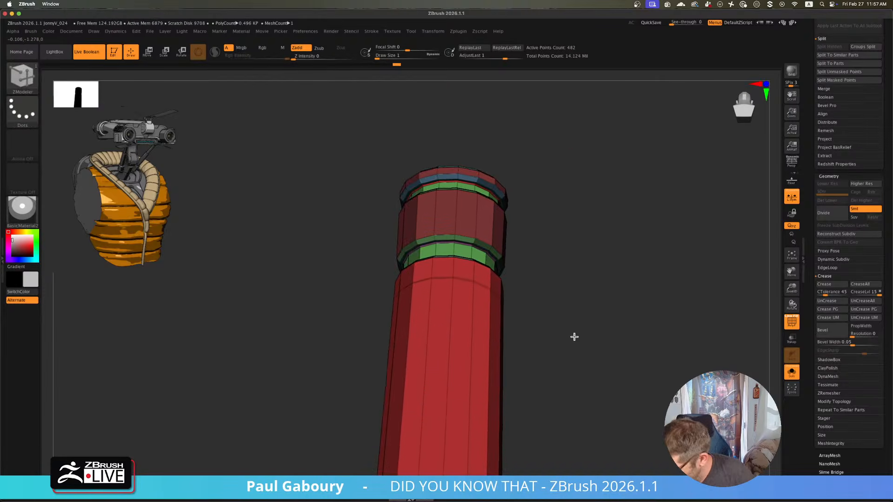
- Preview the column with dynamic subdivision, hide the polyframe, and crease the mesh by polygroup
{"action": "key", "text": "ctrl+d"}
{"action": "key", "text": "ctrl+d"}
{"action": "key", "text": "shift+f"}
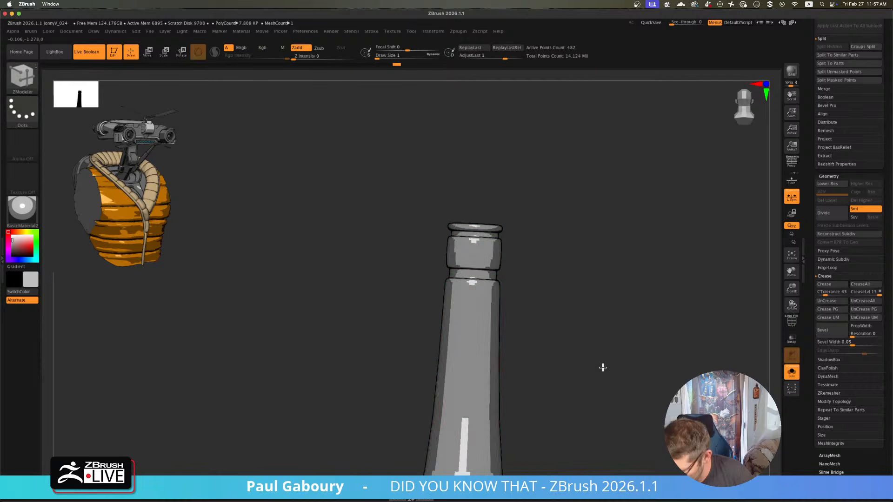
{"action": "left_click", "coordinate": [839, 312]}
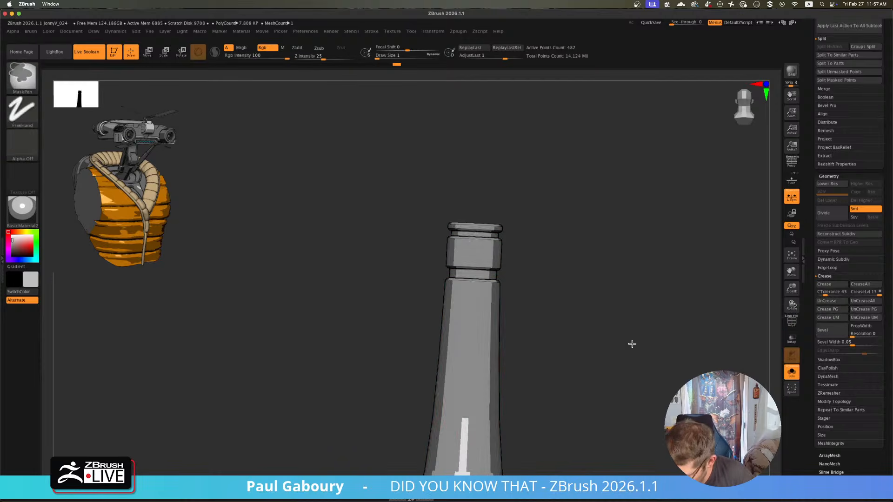
- Set the Dynamic Subdiv SmoothSubdiv level to 4 and check the smoothed column
{"action": "mouse_move", "coordinate": [632, 342]}
{"action": "right_mouse_down", "text": "ctrl"}
{"action": "mouse_move", "coordinate": [540, 341]}
{"action": "mouse_move", "coordinate": [547, 354]}
{"action": "mouse_move", "coordinate": [526, 363]}
{"action": "right_mouse_up", "text": "ctrl"}
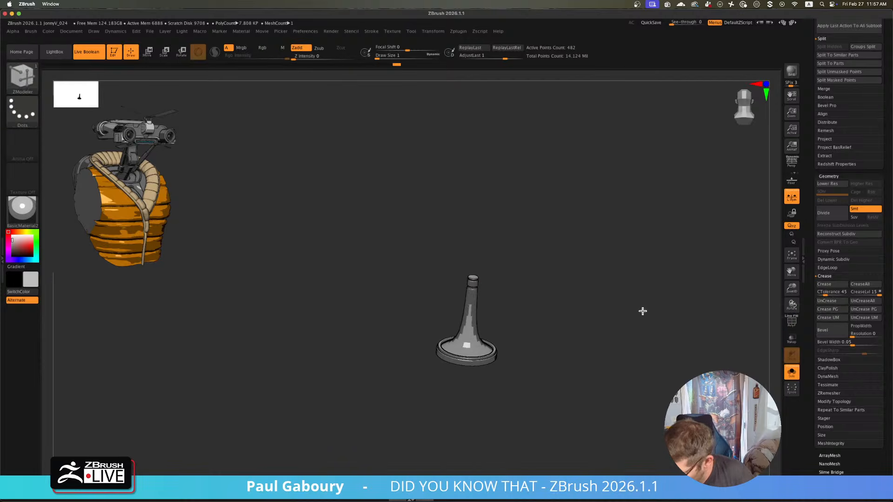
{"action": "left_click", "coordinate": [843, 260], "text": "shift"}
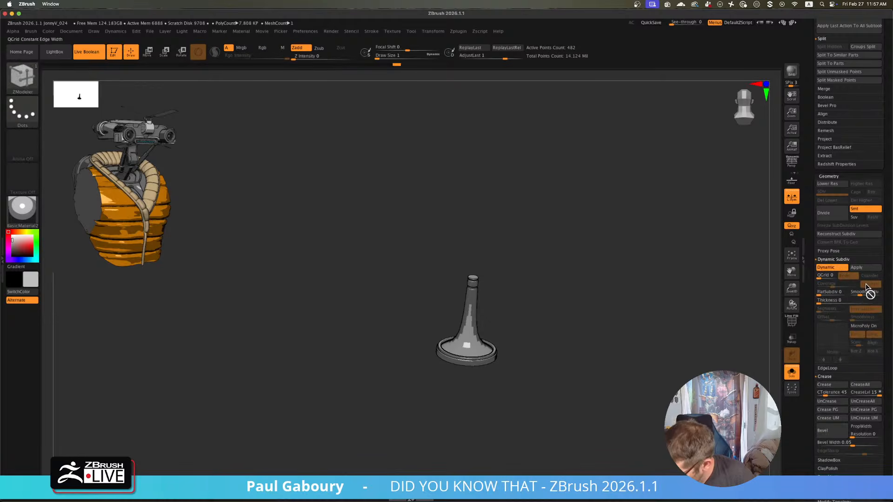
{"action": "left_click_drag", "start_coordinate": [867, 293], "coordinate": [867, 292]}
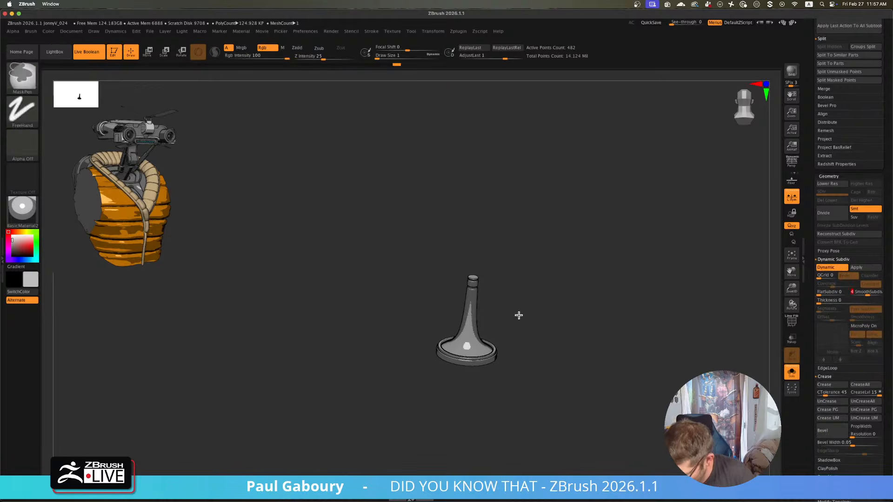
{"action": "right_click_drag", "start_coordinate": [518, 315], "coordinate": [536, 343], "text": "ctrl"}
{"action": "right_click_drag", "start_coordinate": [439, 248], "coordinate": [556, 325], "text": "ctrl"}
- Show the unsmoothed mesh with its polygroups and insert an edge loop midway across the cap's top face
{"action": "key", "text": "shift+f"}
{"action": "key", "text": "shift+d"}
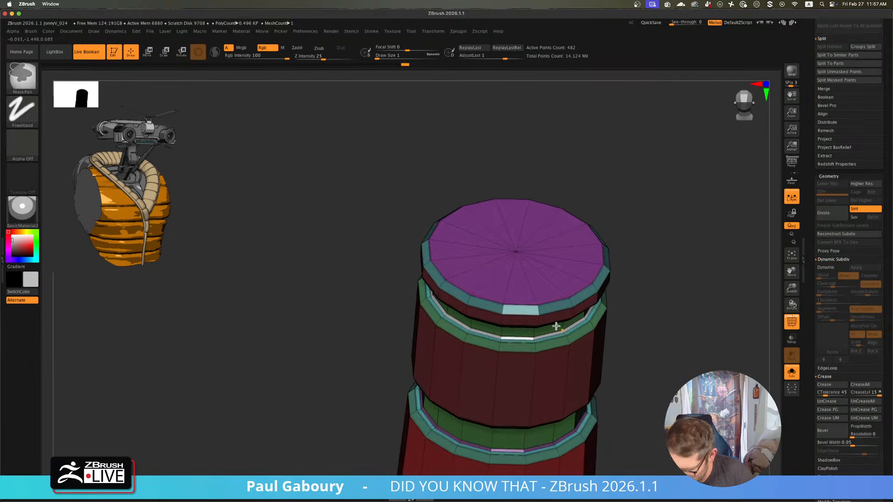
{"action": "key", "text": "space"}
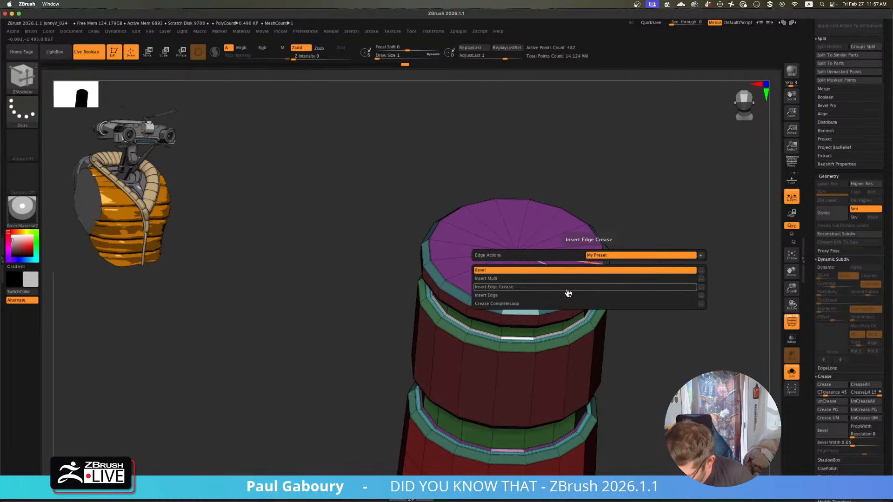
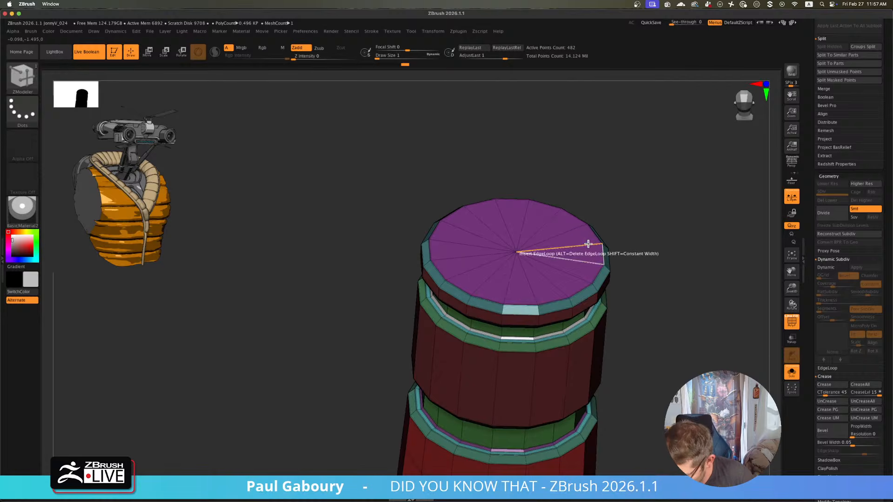
{"action": "left_click", "coordinate": [587, 246]}
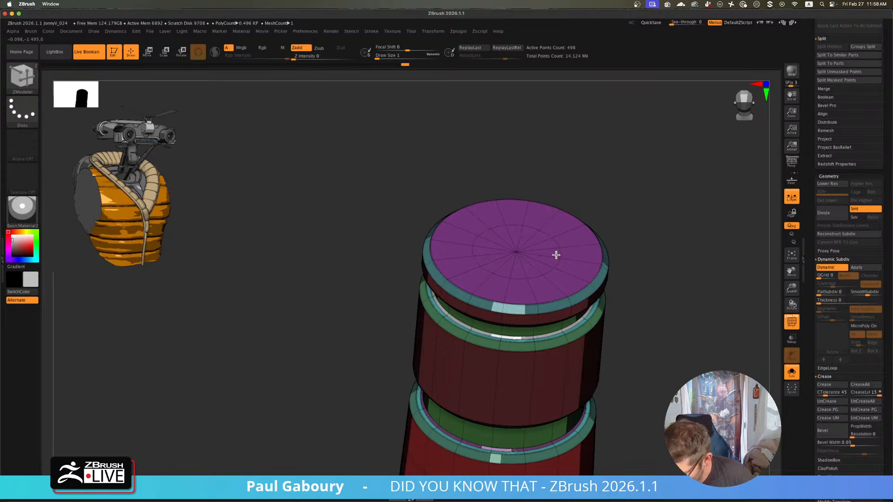
- Isolate the inner disc of the cap's top face as its own polygroup, then show the whole mesh again
{"action": "left_click", "coordinate": [556, 255], "text": "ctrl+shift"}
{"action": "left_click", "coordinate": [600, 237], "text": "ctrl+shift"}
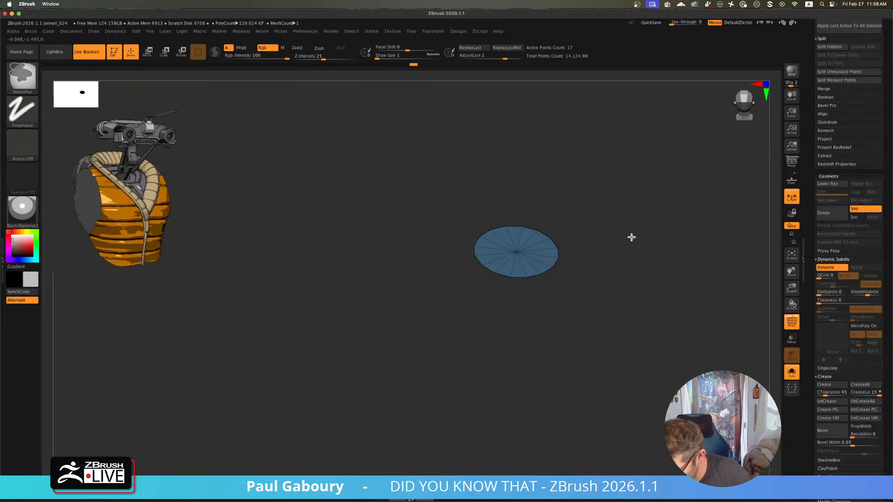
{"action": "left_click", "coordinate": [633, 236], "text": "ctrl+shift"}
- Pull the cap's inner disc far upward with the QMesh PG All preset to form a tapered tip
{"action": "key", "text": "shift+f"}
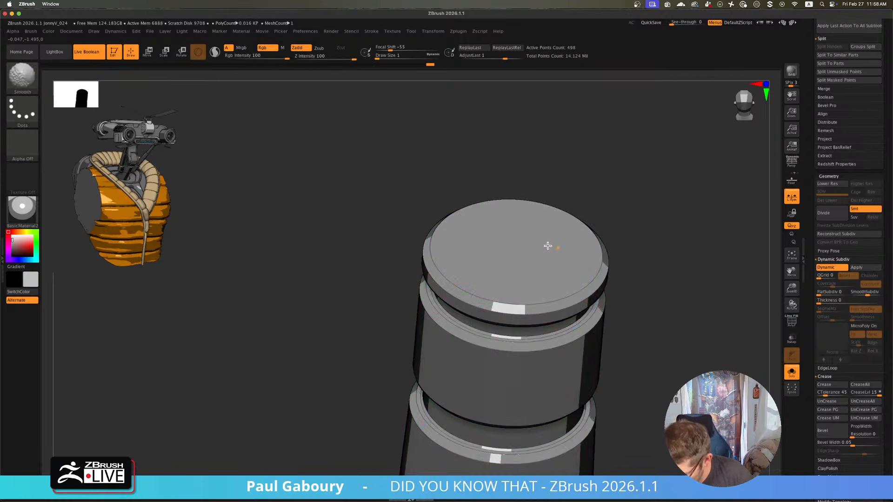
{"action": "key", "text": "space"}
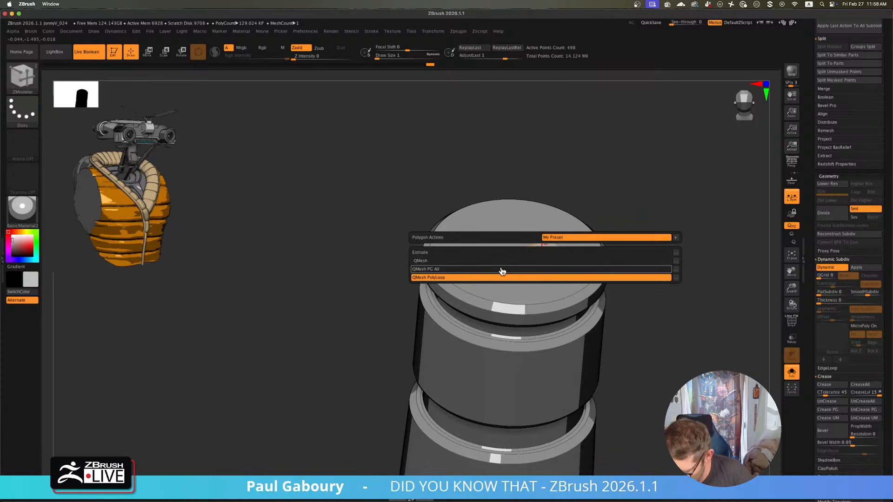
{"action": "left_click", "coordinate": [501, 271]}
{"action": "scroll", "coordinate": [539, 249], "scroll_direction": "down", "scroll_amount": 2}
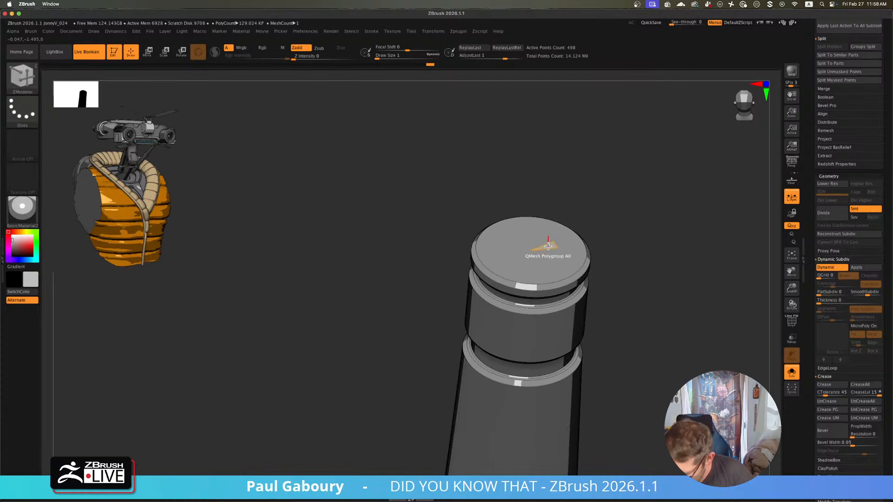
{"action": "left_click_drag", "start_coordinate": [552, 228], "coordinate": [553, 72]}
{"action": "scroll", "coordinate": [650, 295], "scroll_direction": "down", "scroll_amount": 3}
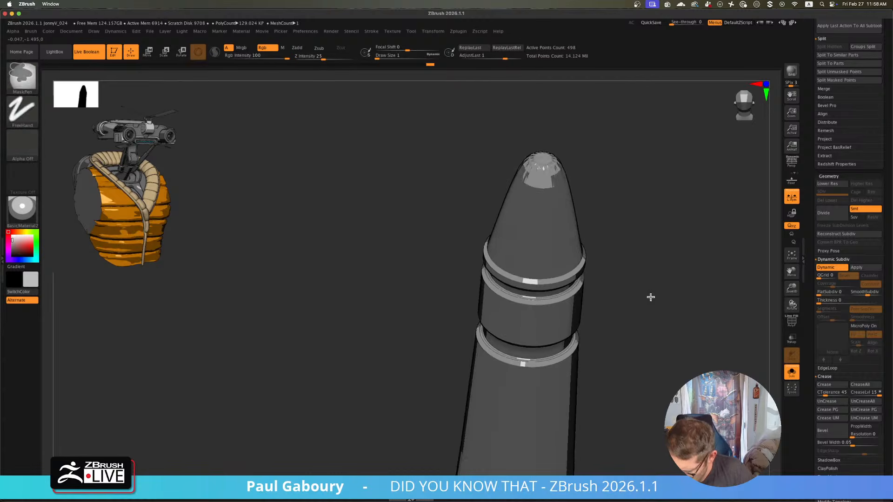
- Crease the mesh by polygroup so the tapered tip ends in a sharp-edged flat face
{"action": "mouse_move", "coordinate": [574, 271]}
{"action": "left_mouse_down"}
{"action": "mouse_move", "coordinate": [540, 255]}
{"action": "mouse_move", "coordinate": [558, 253]}
{"action": "mouse_move", "coordinate": [552, 265]}
{"action": "mouse_move", "coordinate": [552, 257]}
{"action": "mouse_move", "coordinate": [563, 267]}
{"action": "left_mouse_up"}
{"action": "scroll", "coordinate": [560, 259], "scroll_direction": "up", "scroll_amount": 4}
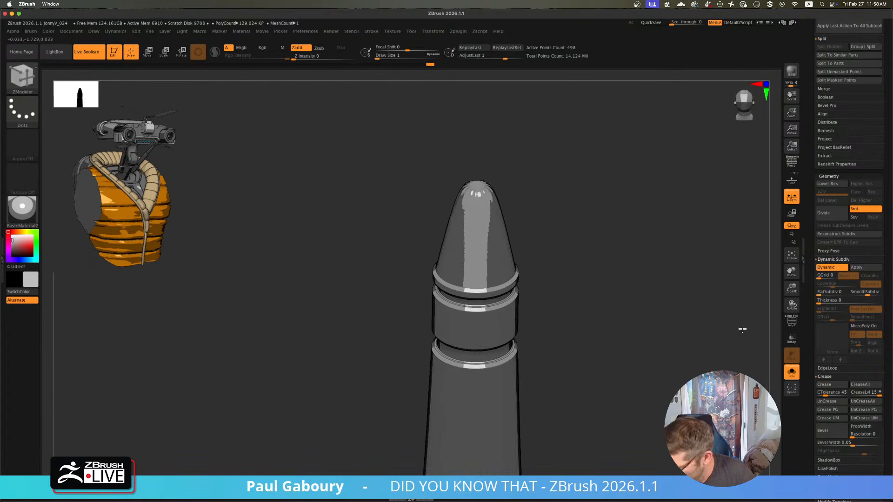
{"action": "left_click", "coordinate": [834, 412]}
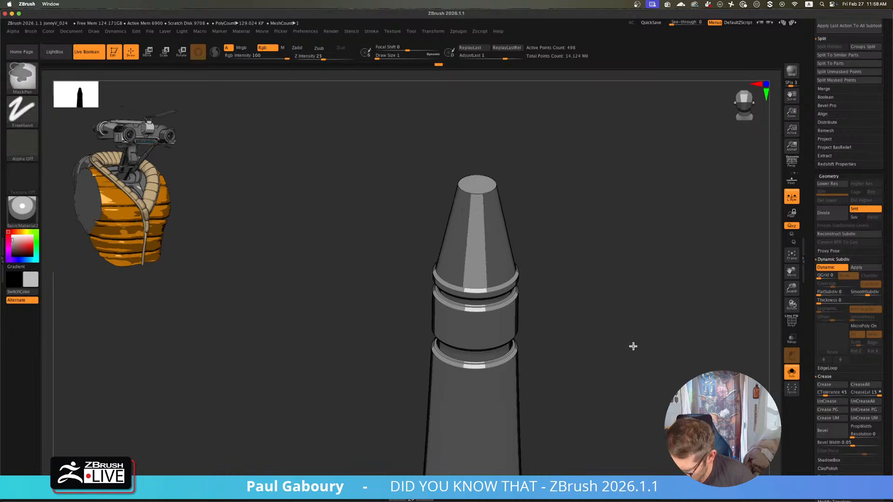
{"action": "key", "text": "f"}
{"action": "left_click_drag", "start_coordinate": [568, 319], "coordinate": [571, 317], "text": "shift"}
{"action": "scroll", "coordinate": [483, 223], "scroll_direction": "up", "scroll_amount": 5}
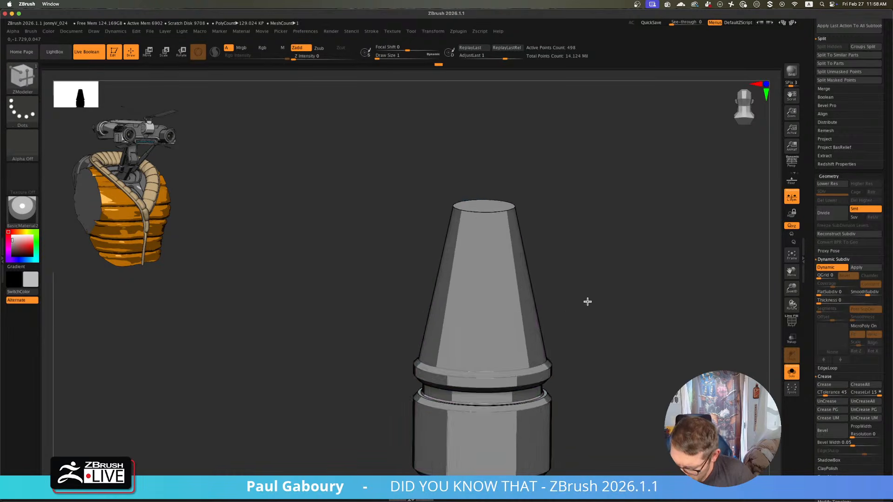
- Insert an edge loop on each side of the tip's upper rim and crease both complete loops
{"action": "key", "text": "shift+f"}
{"action": "scroll", "coordinate": [502, 223], "scroll_direction": "up", "scroll_amount": 3}
{"action": "key", "text": "space"}
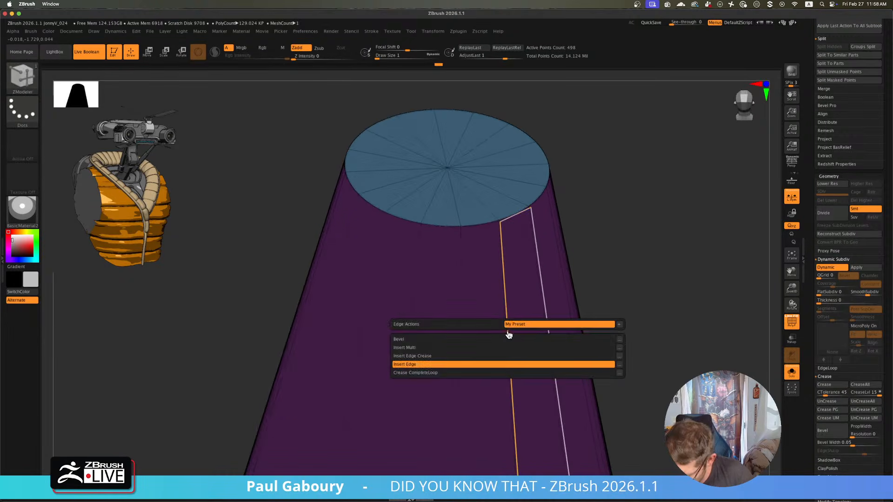
{"action": "left_click", "coordinate": [503, 267]}
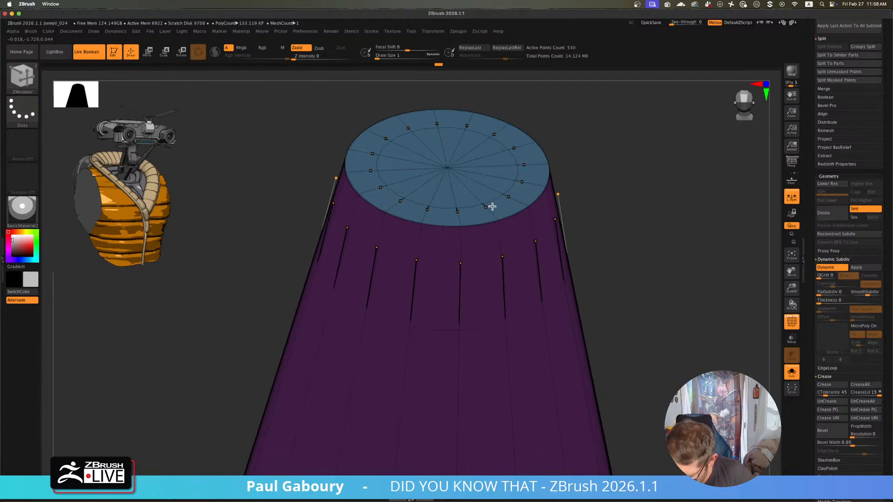
{"action": "key", "text": "space"}
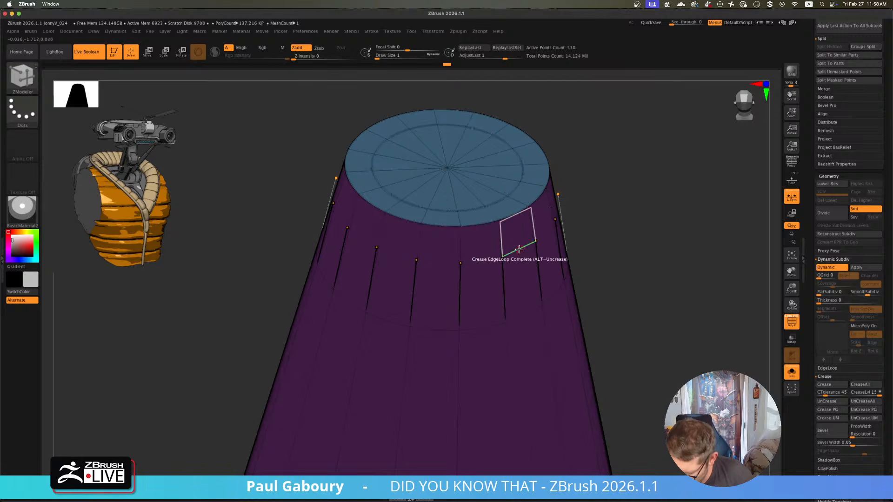
- Bevel the complete edge loop around the tip's upper rim into a narrow band
{"action": "key", "text": "space"}
{"action": "left_click", "coordinate": [472, 223]}
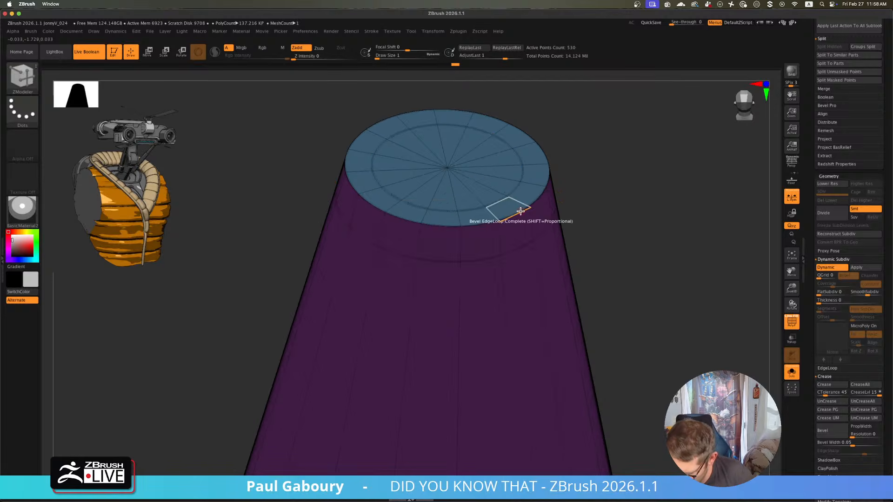
{"action": "left_click_drag", "start_coordinate": [520, 212], "coordinate": [513, 192]}
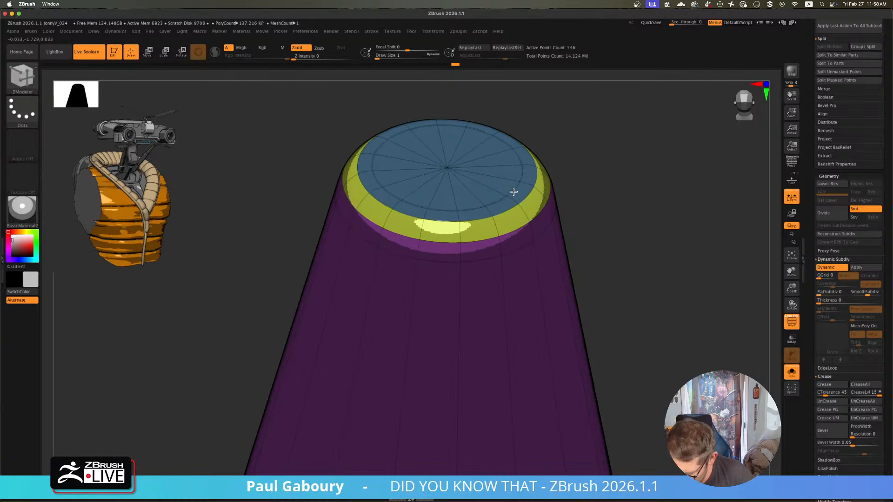
- Isolate the inner disc of the tip's flat top, assign it a new polygroup, and show the whole mesh again
{"action": "right_click_drag", "start_coordinate": [585, 190], "coordinate": [551, 197], "text": "ctrl"}
{"action": "key", "text": "shift+f"}
{"action": "right_click_drag", "start_coordinate": [598, 215], "coordinate": [602, 264], "text": "ctrl"}
{"action": "key", "text": "shift+f"}
{"action": "right_click_drag", "start_coordinate": [521, 195], "coordinate": [514, 210], "text": "ctrl"}
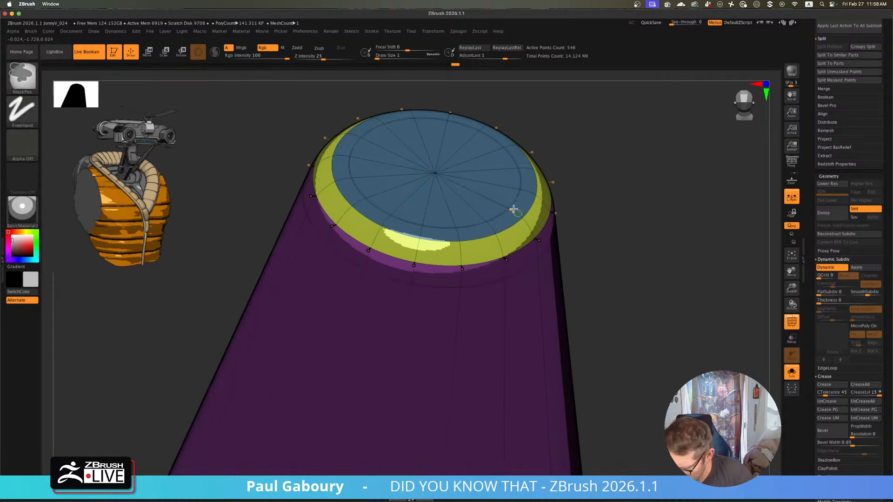
{"action": "left_click", "coordinate": [498, 174], "text": "ctrl+shift"}
{"action": "key", "text": "ctrl+shift+s"}
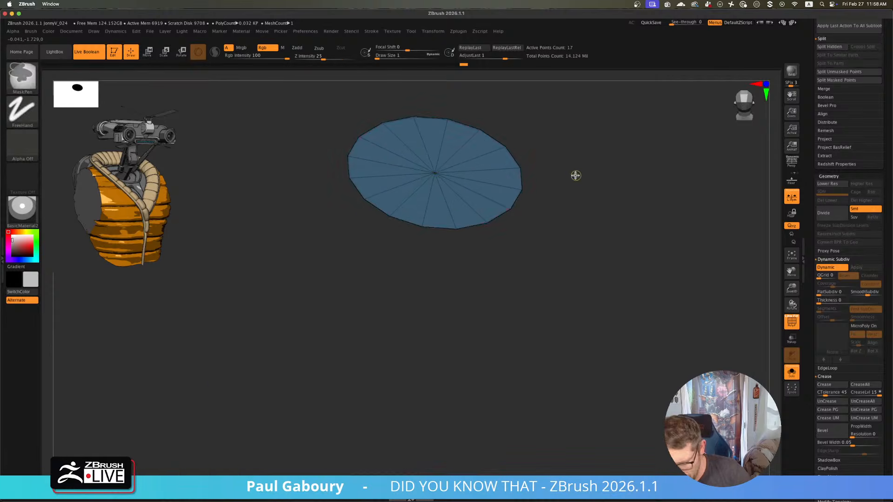
{"action": "key", "text": "ctrl+w"}
{"action": "left_click", "coordinate": [581, 179], "text": "ctrl+shift"}
- Pull the inner disc slightly upward with the QMesh PG All preset to form a short raised cap
{"action": "key", "text": "space"}
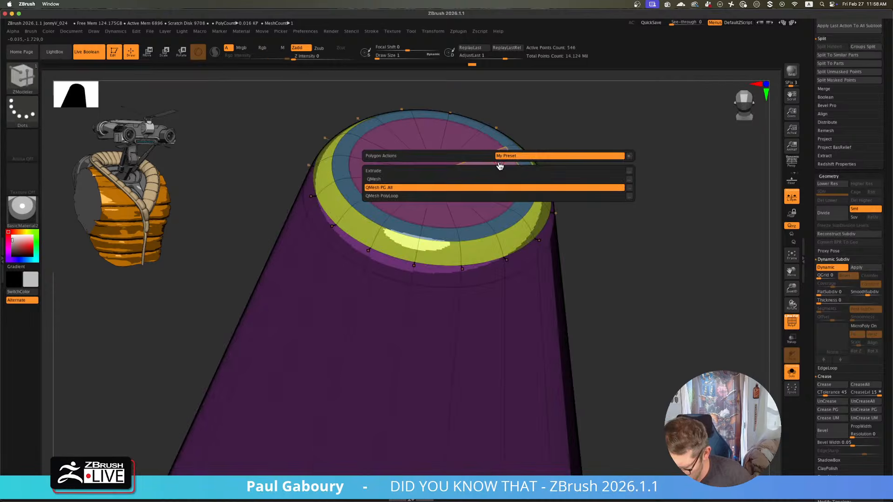
{"action": "left_click", "coordinate": [470, 187]}
{"action": "left_click_drag", "start_coordinate": [492, 163], "coordinate": [496, 132]}
- Insert an edge loop within the raised cap's top face and crease the complete loop around the cap's rim
{"action": "key", "text": "space"}
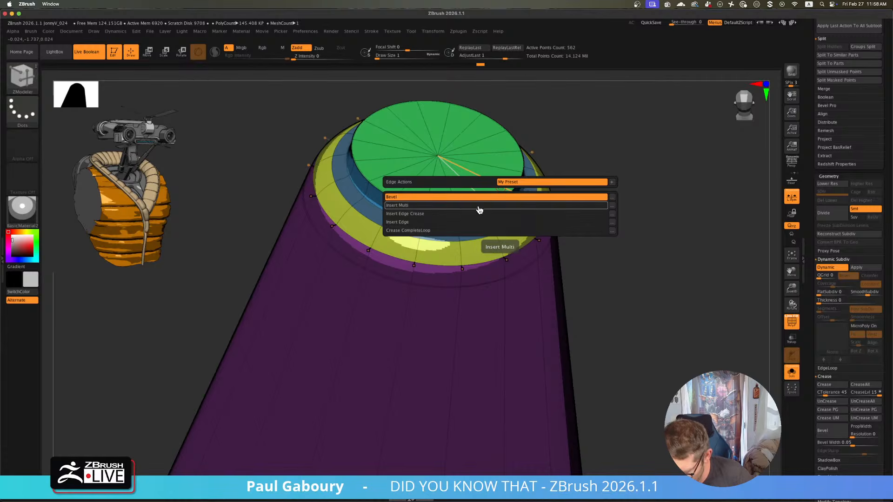
{"action": "left_click", "coordinate": [480, 223]}
{"action": "left_click", "coordinate": [489, 176]}
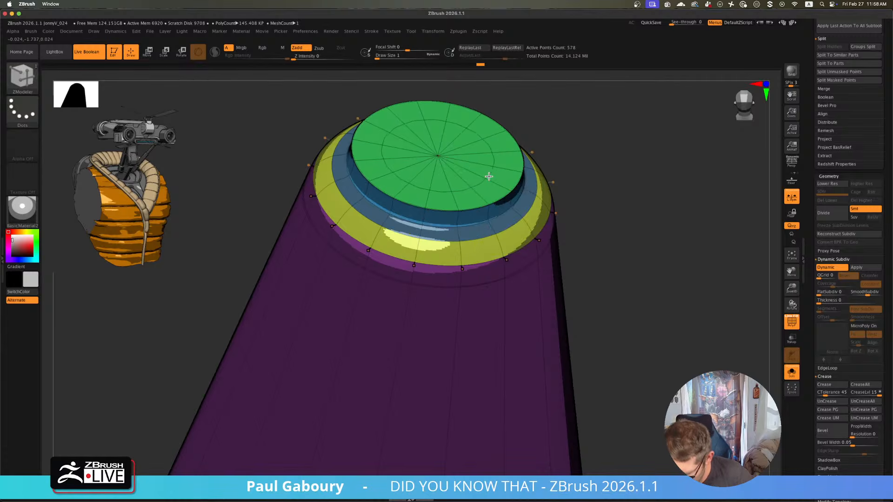
{"action": "key", "text": "space"}
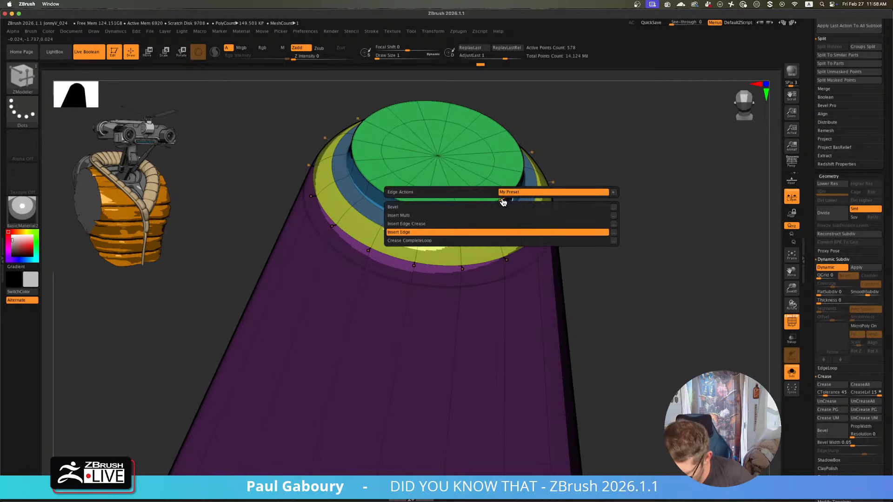
{"action": "left_click", "coordinate": [442, 241]}
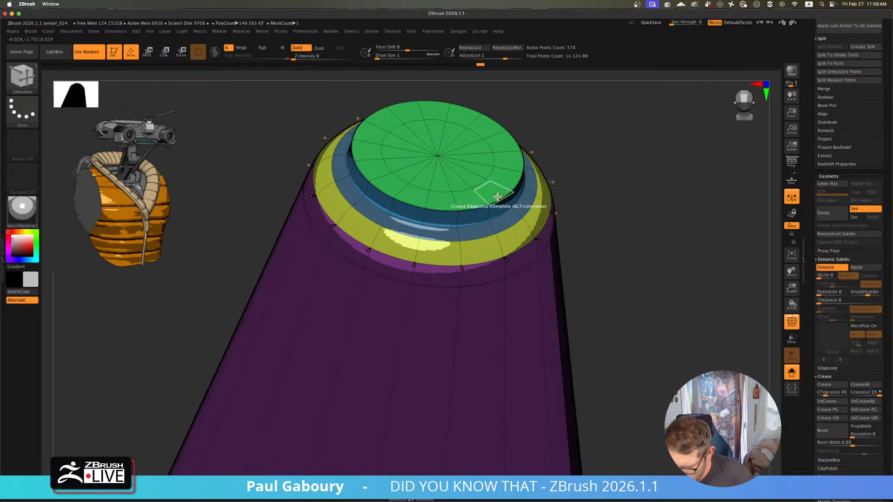
{"action": "left_click", "coordinate": [500, 196]}
- Show the rest of the robot around the column and place the gizmo at the centre of the column's base with its orientation reset
{"action": "mouse_move", "coordinate": [589, 183]}
{"action": "right_mouse_down", "text": "ctrl"}
{"action": "mouse_move", "coordinate": [598, 247]}
{"action": "mouse_move", "coordinate": [505, 233]}
{"action": "mouse_move", "coordinate": [494, 247]}
{"action": "mouse_move", "coordinate": [538, 298]}
{"action": "mouse_move", "coordinate": [534, 285]}
{"action": "mouse_move", "coordinate": [562, 303]}
{"action": "mouse_move", "coordinate": [508, 302]}
{"action": "mouse_move", "coordinate": [501, 332]}
{"action": "mouse_move", "coordinate": [495, 315]}
{"action": "mouse_move", "coordinate": [515, 308]}
{"action": "right_mouse_up", "text": "ctrl"}
{"action": "key", "text": "shift+f"}
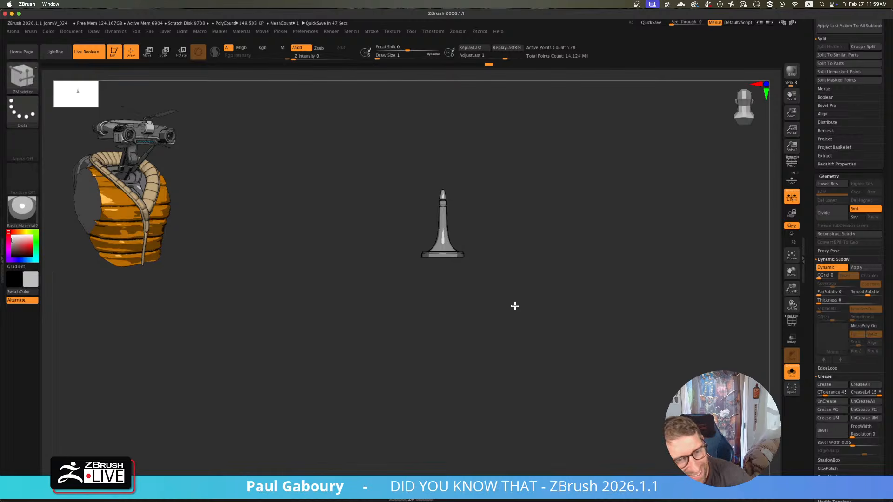
{"action": "left_click", "coordinate": [791, 374]}
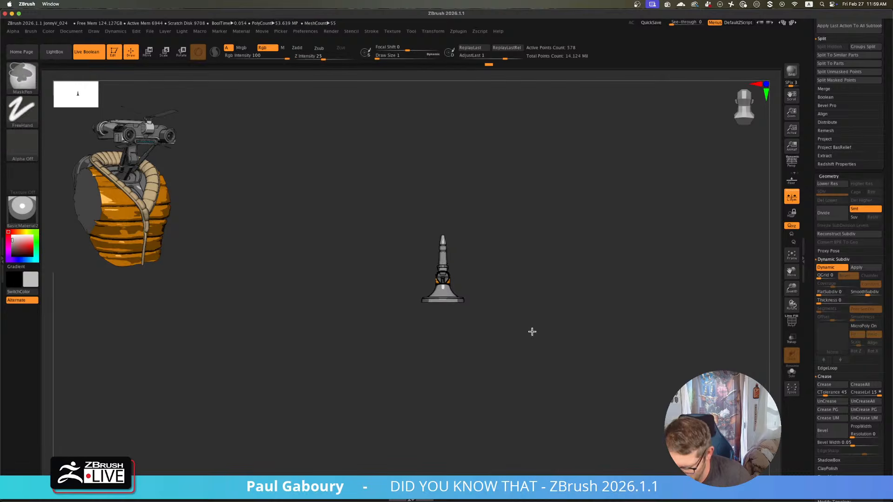
{"action": "right_click_drag", "start_coordinate": [532, 332], "coordinate": [600, 409], "text": "ctrl"}
{"action": "key", "text": "w"}
{"action": "right_click_drag", "start_coordinate": [561, 387], "coordinate": [565, 321], "text": "alt"}
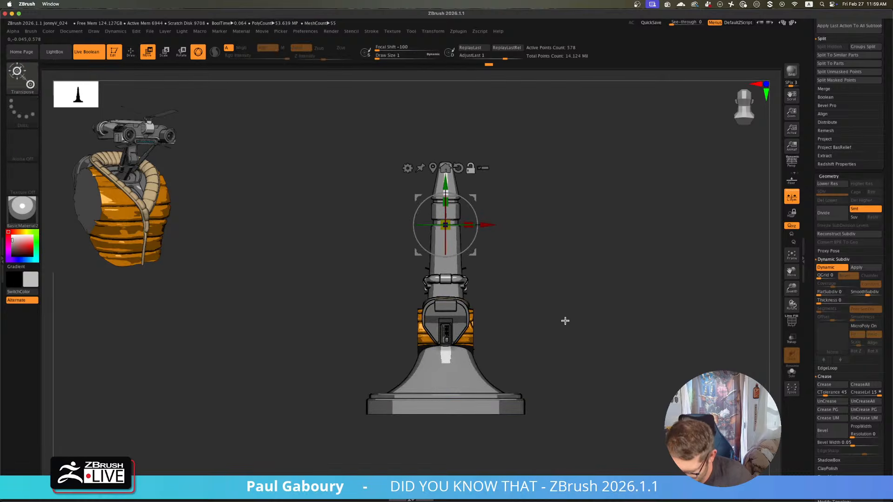
{"action": "left_click", "coordinate": [433, 169]}
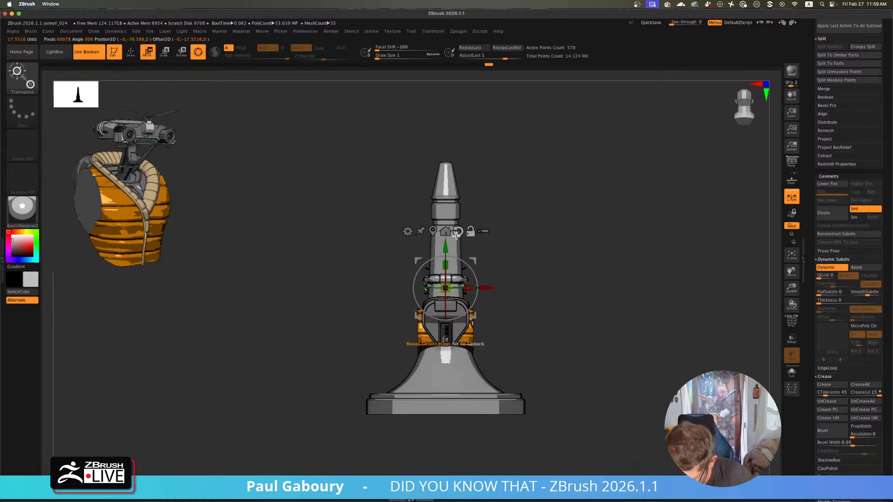
{"action": "right_click_drag", "start_coordinate": [484, 275], "coordinate": [578, 342]}
{"action": "key", "text": "shift+f"}
{"action": "left_click", "coordinate": [477, 284]}
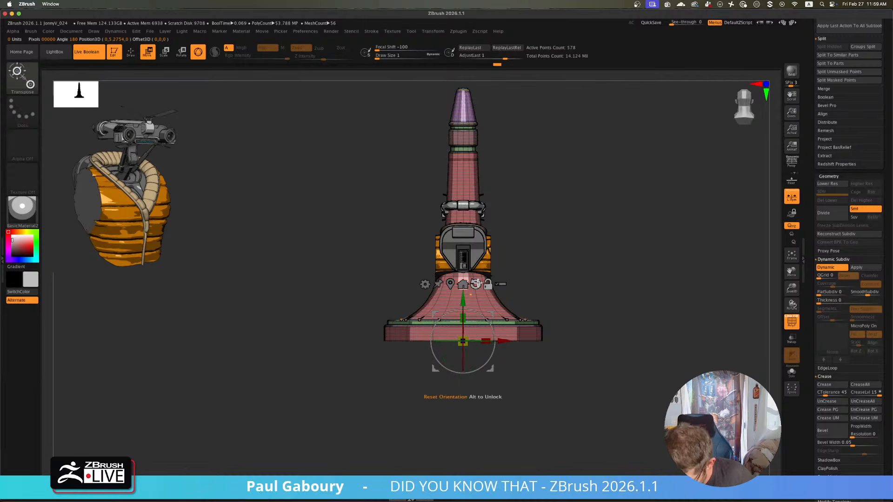
- Scale the column down uniformly to antenna size and move it up and back over the robot's backpack
{"action": "left_click_drag", "start_coordinate": [464, 344], "coordinate": [386, 307]}
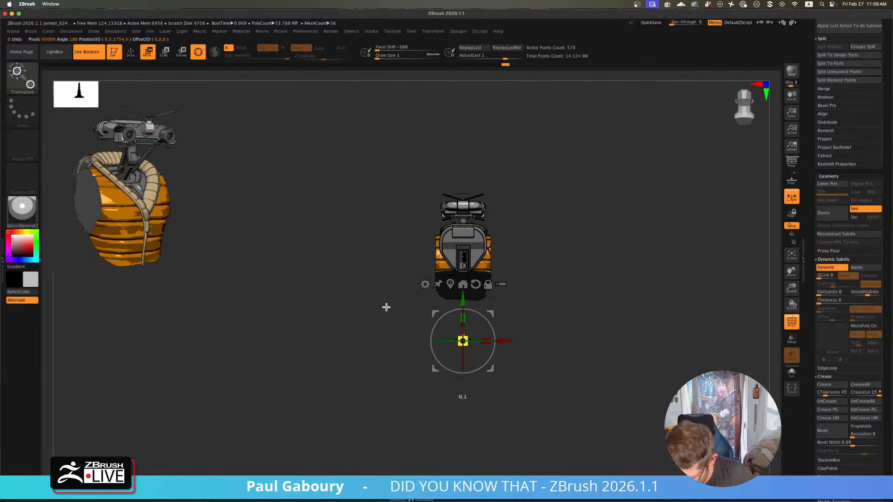
{"action": "left_click_drag", "start_coordinate": [466, 305], "coordinate": [467, 189]}
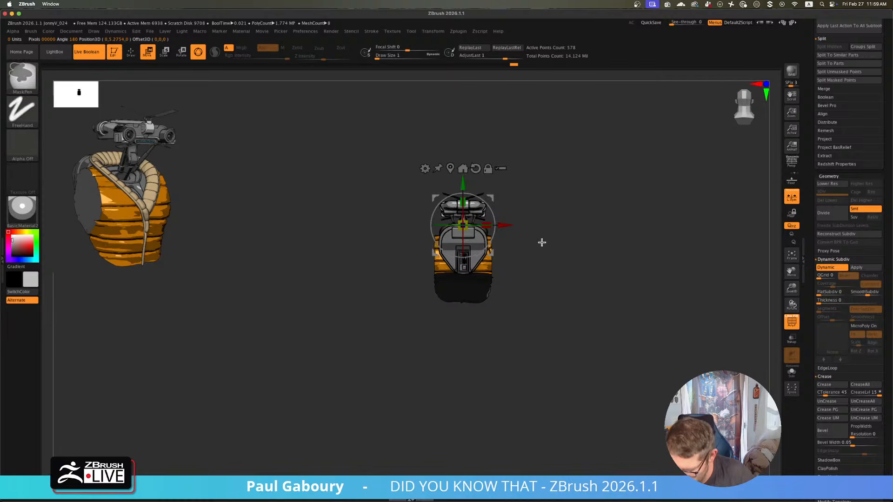
{"action": "right_click_drag", "start_coordinate": [542, 242], "coordinate": [646, 348], "text": "ctrl"}
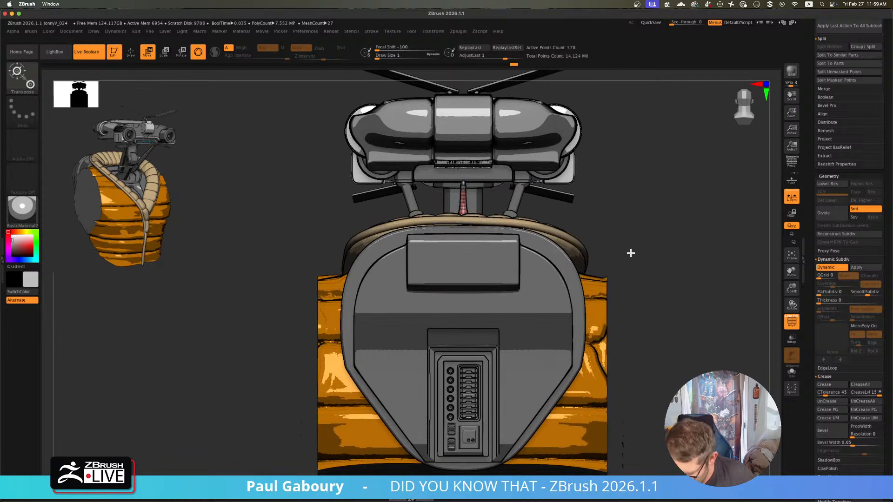
{"action": "right_click_drag", "start_coordinate": [630, 253], "coordinate": [614, 305]}
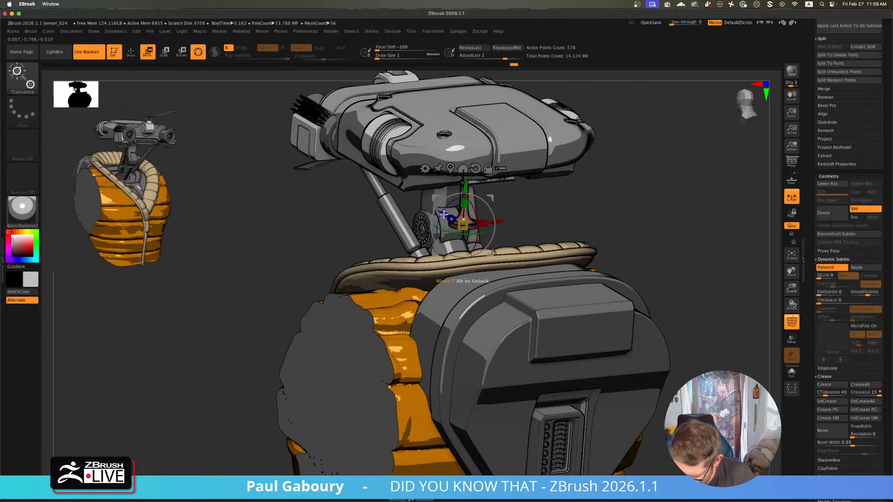
{"action": "left_click_drag", "start_coordinate": [471, 241], "coordinate": [563, 285]}
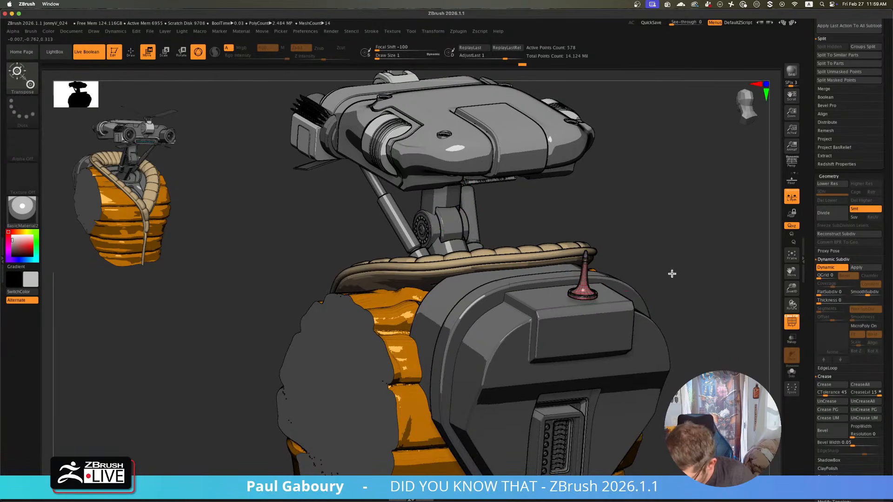
- Shrink the antenna further and seat it off-centre on the top of the backpack's raised box
{"action": "right_click_drag", "start_coordinate": [665, 266], "coordinate": [711, 253]}
{"action": "right_click_drag", "start_coordinate": [588, 267], "coordinate": [423, 298], "text": "alt"}
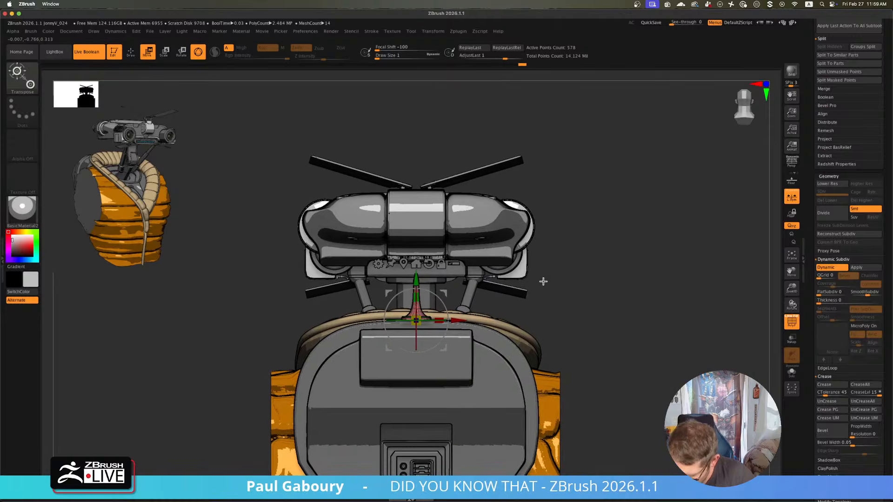
{"action": "right_click_drag", "start_coordinate": [484, 283], "coordinate": [505, 372], "text": "ctrl"}
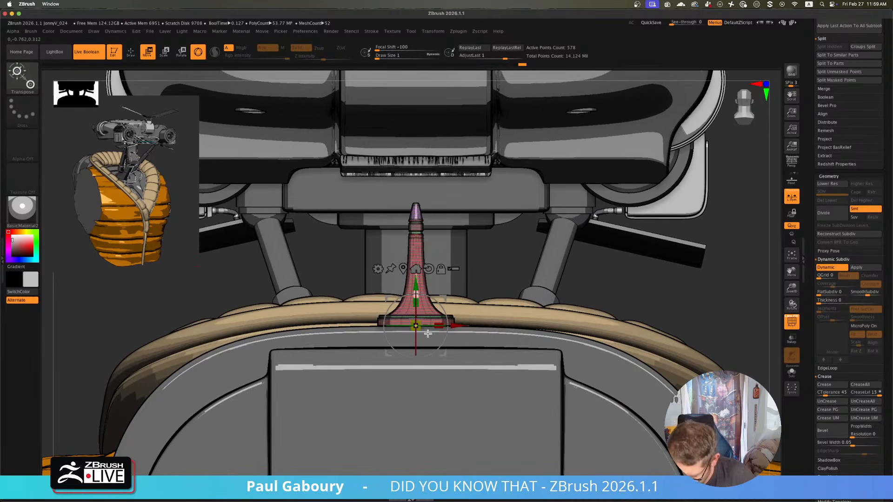
{"action": "left_click_drag", "start_coordinate": [417, 324], "coordinate": [518, 324]}
{"action": "right_click_drag", "start_coordinate": [547, 331], "coordinate": [492, 262]}
{"action": "left_click_drag", "start_coordinate": [492, 294], "coordinate": [492, 308]}
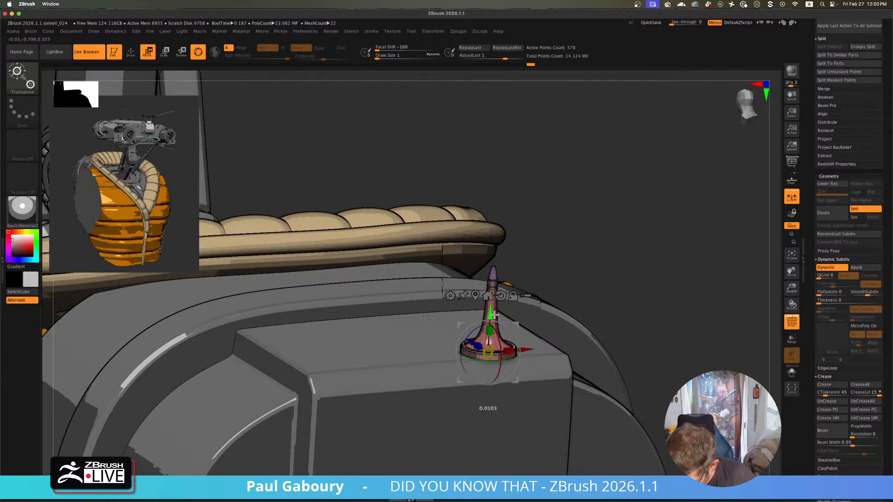
{"action": "left_click_drag", "start_coordinate": [468, 349], "coordinate": [447, 325]}
{"action": "right_click_drag", "start_coordinate": [526, 330], "coordinate": [471, 311], "text": "shift"}
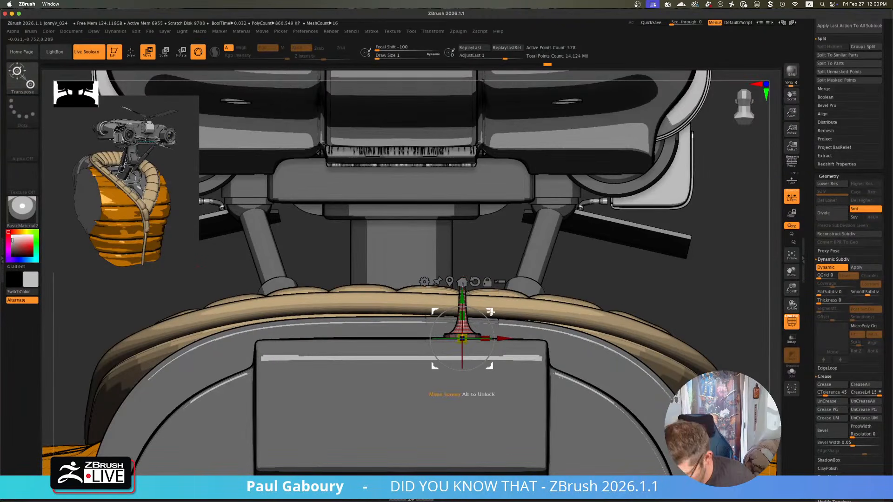
{"action": "key", "text": "q"}
{"action": "key", "text": "f"}
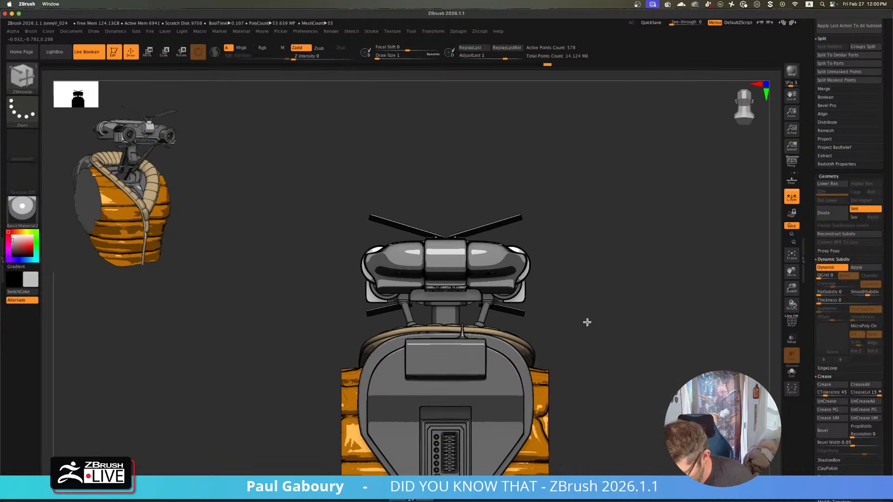
- Switch to the backpack's Main BP subtool with its wireframe shown, drop it to its lowest subdivision level and isolate it
{"action": "mouse_move", "coordinate": [549, 319]}
{"action": "right_mouse_down", "text": "ctrl"}
{"action": "mouse_move", "coordinate": [568, 346]}
{"action": "mouse_move", "coordinate": [557, 337]}
{"action": "mouse_move", "coordinate": [562, 365]}
{"action": "mouse_move", "coordinate": [560, 308]}
{"action": "mouse_move", "coordinate": [557, 350]}
{"action": "right_mouse_up", "text": "ctrl"}
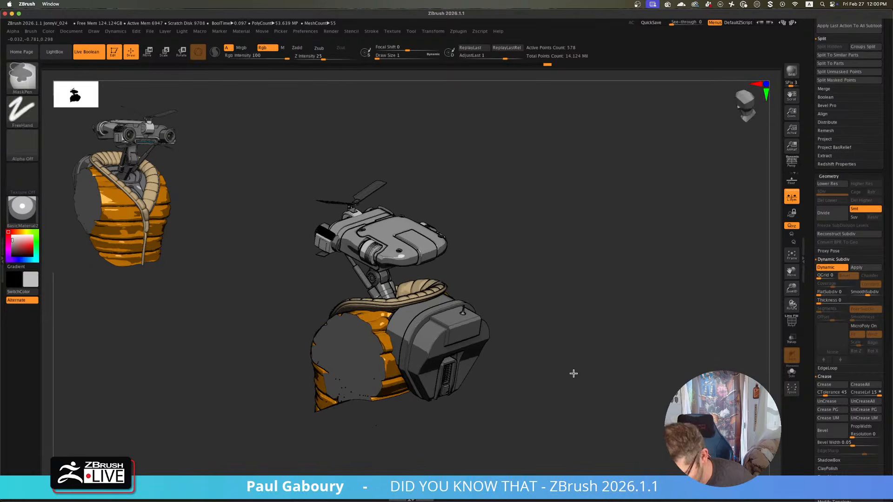
{"action": "mouse_move", "coordinate": [558, 365]}
{"action": "right_mouse_down"}
{"action": "mouse_move", "coordinate": [547, 338]}
{"action": "mouse_move", "coordinate": [573, 342]}
{"action": "mouse_move", "coordinate": [569, 336]}
{"action": "right_mouse_up"}
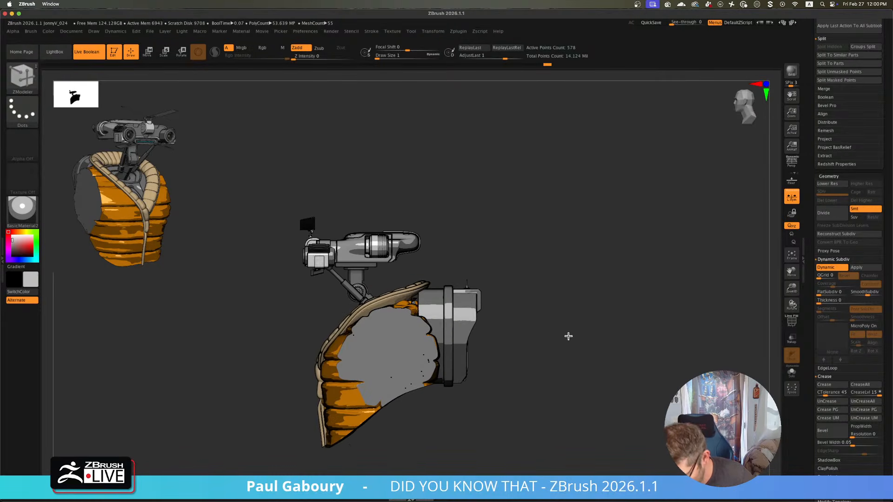
{"action": "key", "text": "shift+f"}
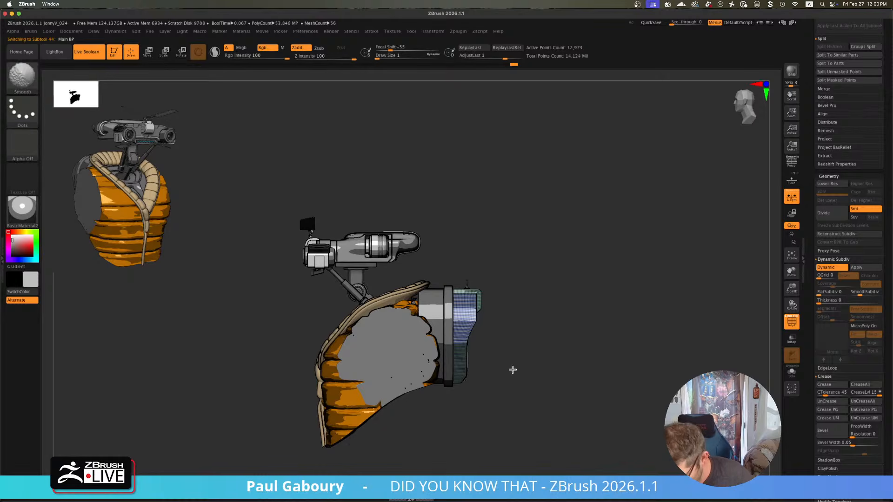
{"action": "right_click_drag", "start_coordinate": [530, 382], "coordinate": [542, 410], "text": "ctrl"}
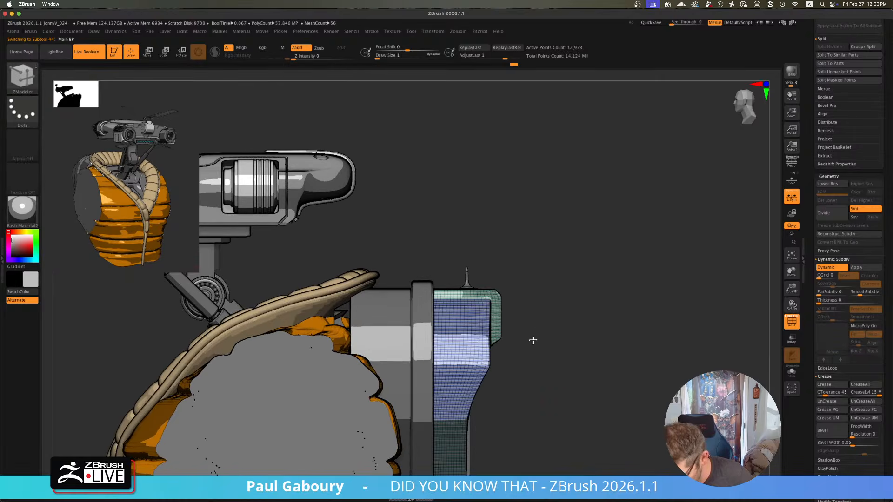
{"action": "mouse_move", "coordinate": [533, 340]}
{"action": "right_mouse_down", "text": "alt"}
{"action": "mouse_move", "coordinate": [527, 300]}
{"action": "mouse_move", "coordinate": [526, 354]}
{"action": "right_mouse_up", "text": "alt"}
{"action": "key", "text": "shift+d"}
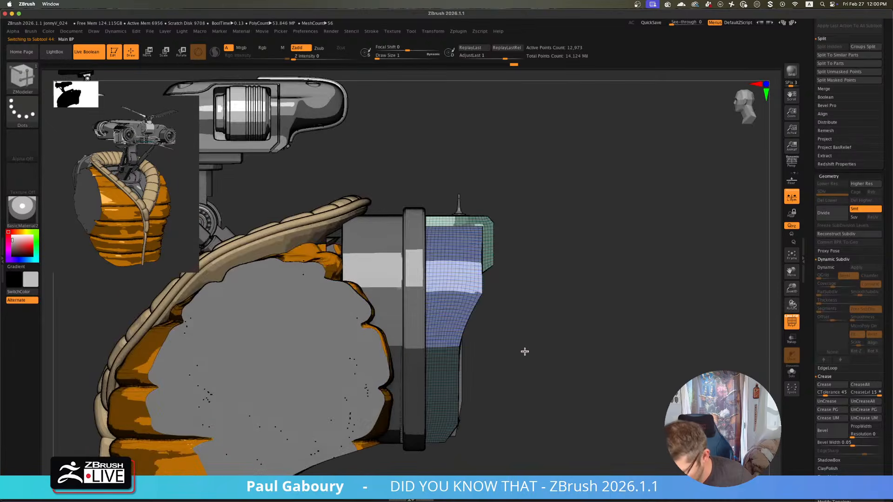
{"action": "left_click", "coordinate": [792, 373]}
- Activate the Insert Edge preset in the custom edge-action presets and rename it Insert Edgeloop
{"action": "right_click_drag", "start_coordinate": [509, 283], "coordinate": [480, 329], "text": "ctrl"}
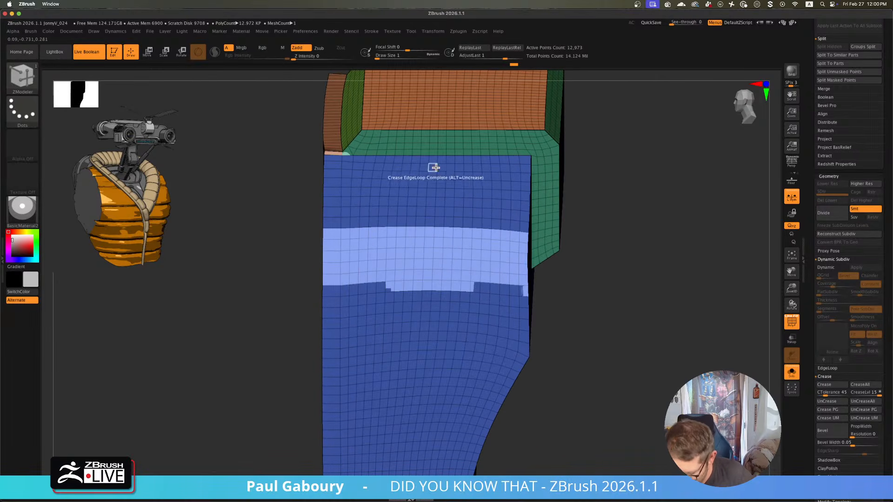
{"action": "right_click_drag", "start_coordinate": [436, 168], "coordinate": [472, 213], "text": "ctrl"}
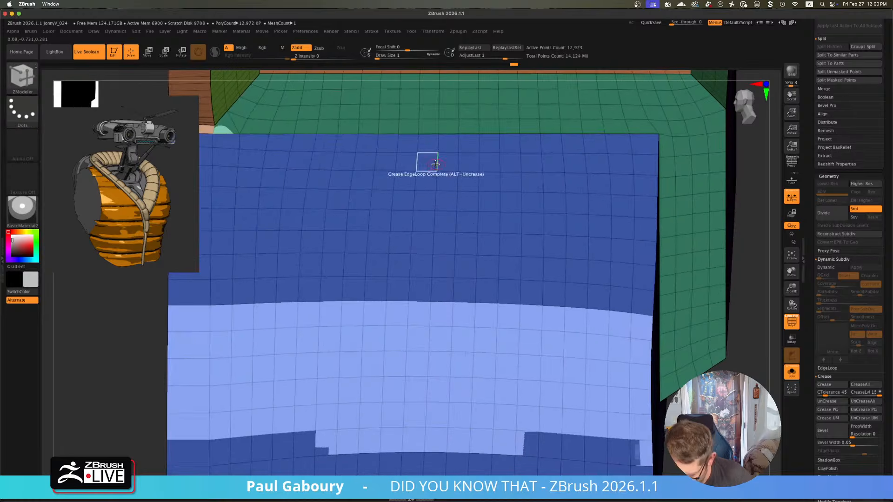
{"action": "key", "text": "space"}
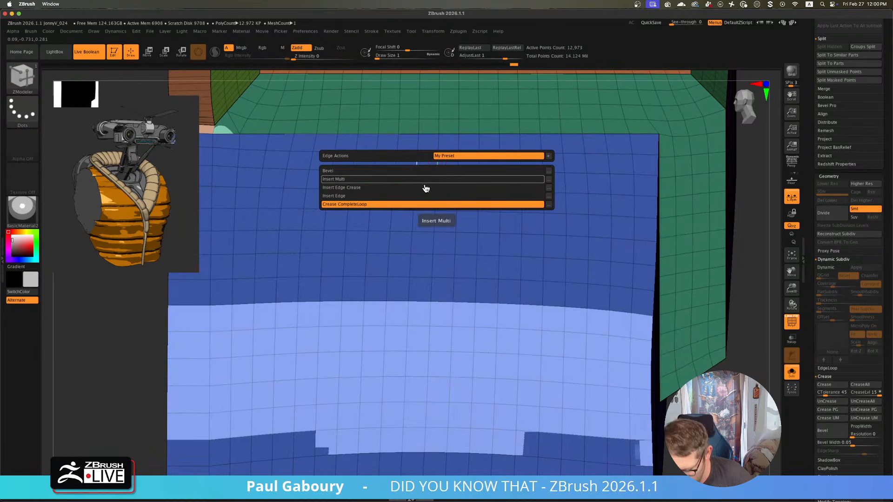
{"action": "left_click", "coordinate": [424, 196]}
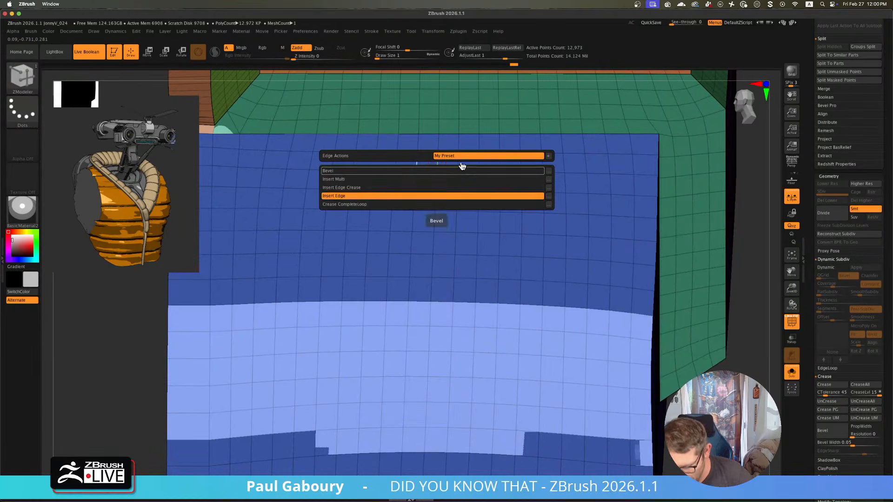
{"action": "key", "text": "space"}
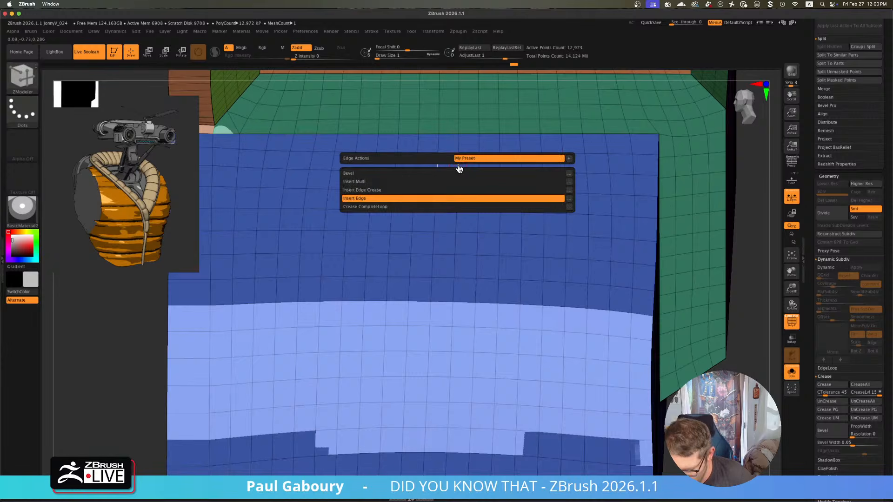
{"action": "left_click", "coordinate": [569, 199]}
{"action": "left_click", "coordinate": [573, 209]}
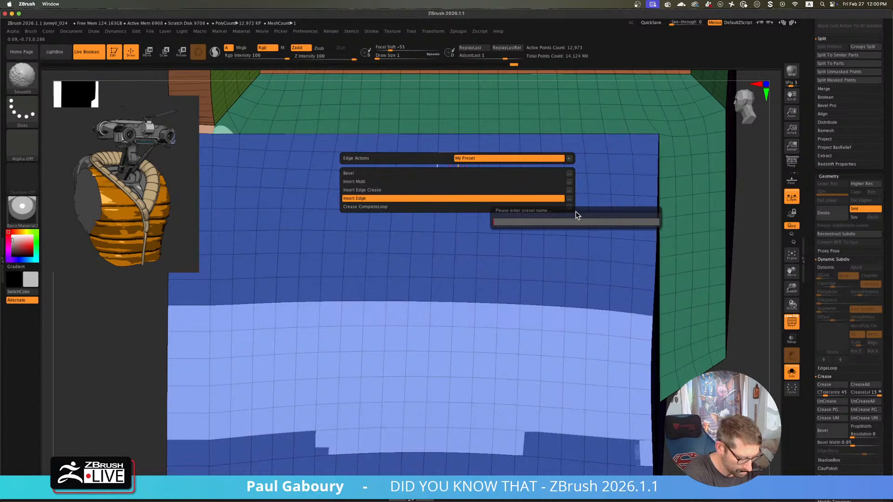
{"action": "type", "text": "Ins"}
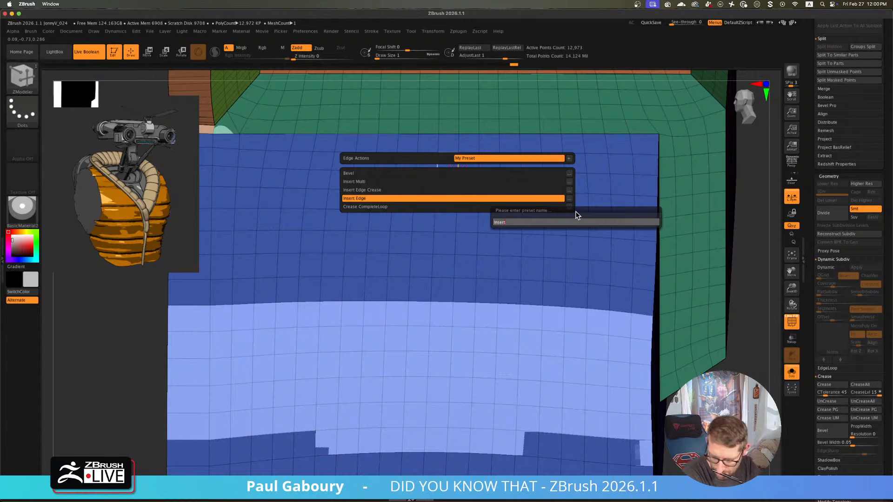
{"action": "type", "text": "ert"}
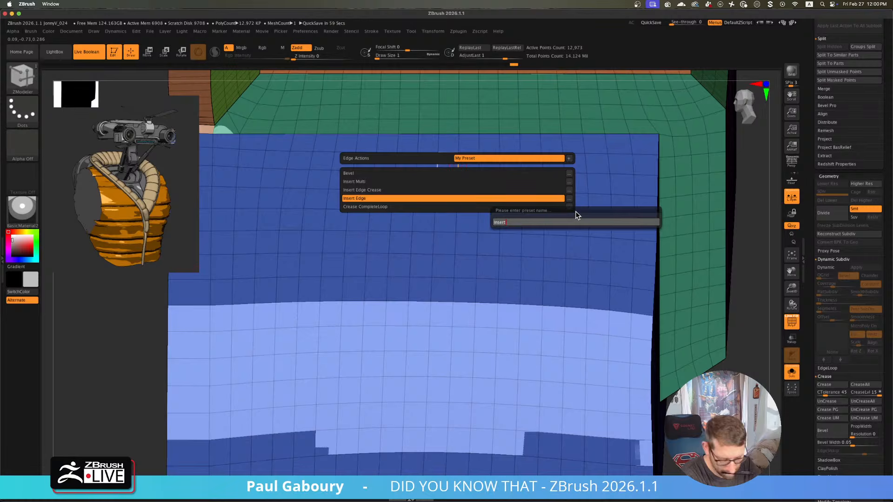
{"action": "type", "text": " Edgelo"}
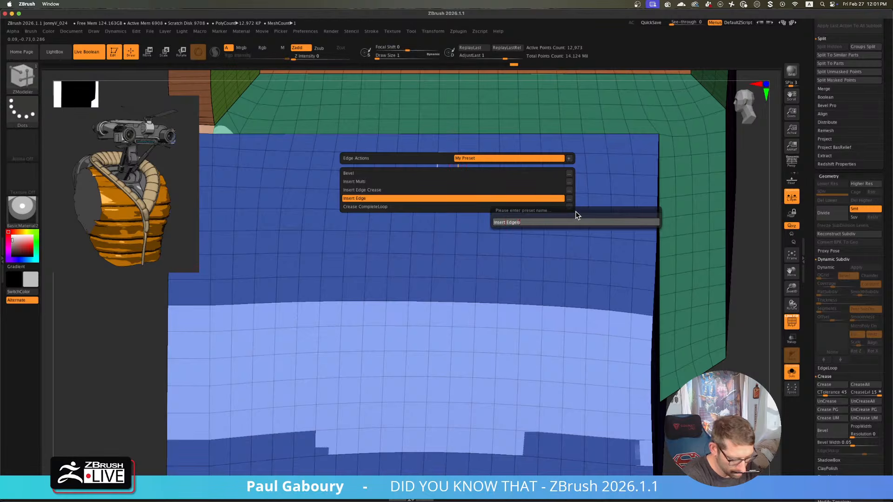
{"action": "type", "text": "op"}
{"action": "key", "text": "Return"}
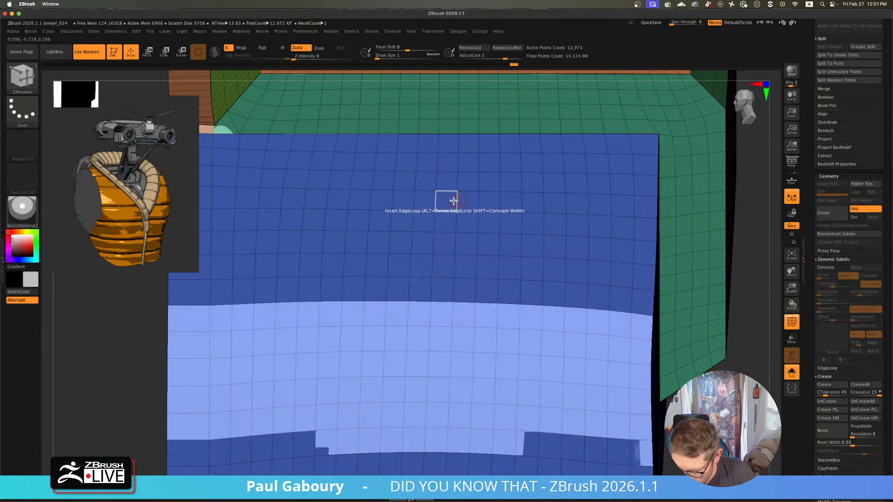
- Turn off isolation to show the rest of the robot around the backpack mesh
{"action": "right_click_drag", "start_coordinate": [452, 208], "coordinate": [390, 209], "text": "ctrl"}
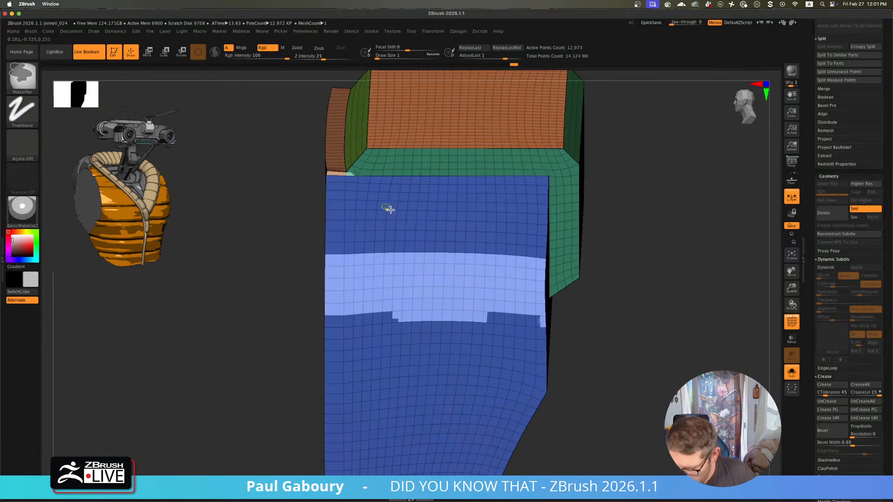
{"action": "left_click", "coordinate": [793, 375]}
{"action": "left_click", "coordinate": [793, 375]}
{"action": "left_click", "coordinate": [793, 376]}
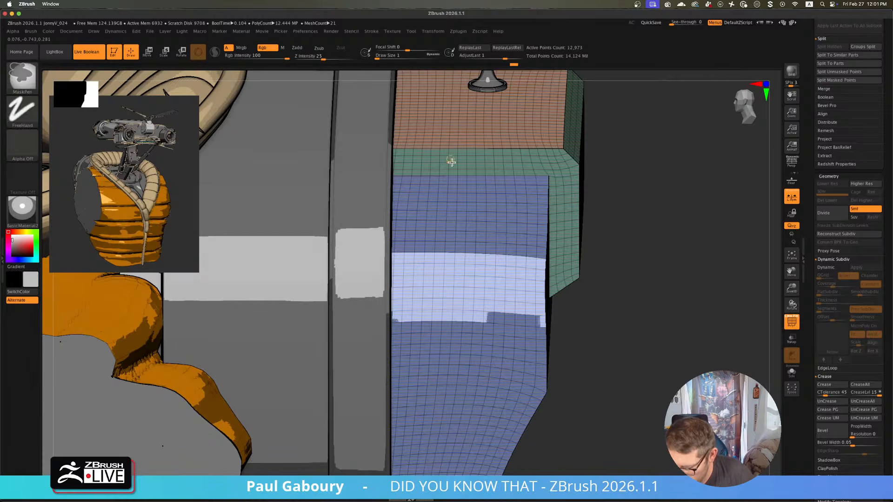
{"action": "scroll", "coordinate": [449, 159], "scroll_direction": "up", "scroll_amount": 3}
- Set the ZModeler edge action to Delete with the EdgeLoop Complete target and remove vertical loops from the backpack's side
{"action": "key", "text": "space"}
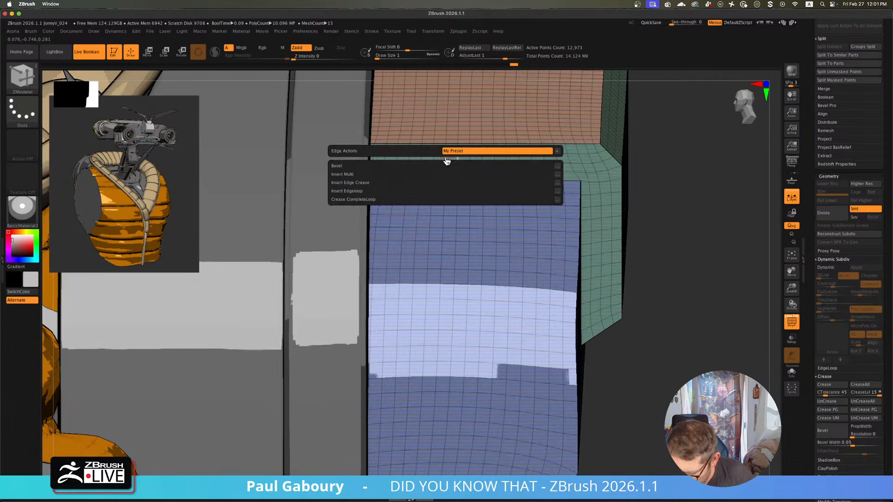
{"action": "mouse_move", "coordinate": [402, 154]}
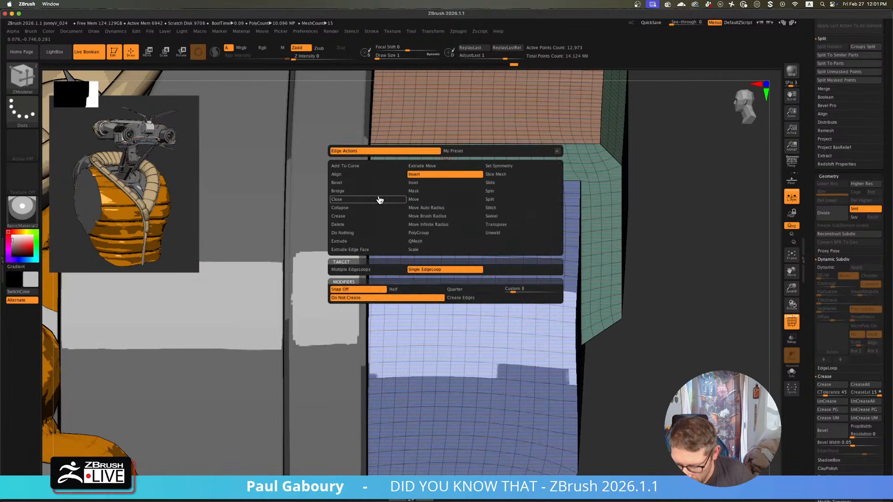
{"action": "left_click", "coordinate": [381, 226]}
{"action": "left_click", "coordinate": [457, 270]}
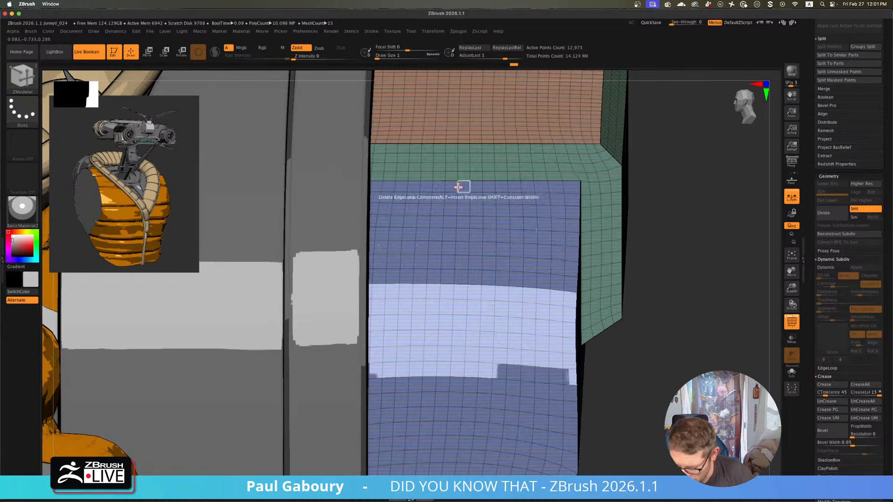
{"action": "left_click", "coordinate": [458, 167]}
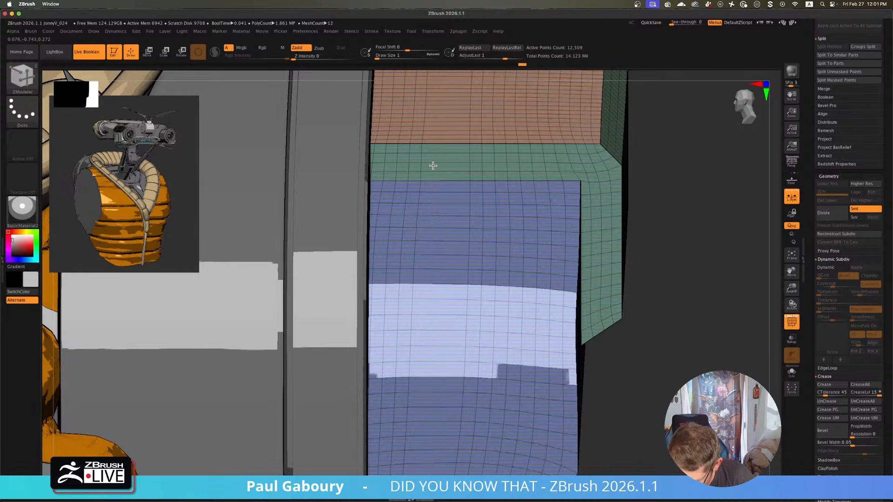
{"action": "left_click", "coordinate": [409, 166]}
- Delete the remaining surplus vertical edge loops across the middle of the backpack's lower side panel
{"action": "scroll", "coordinate": [464, 253], "scroll_direction": "down", "scroll_amount": 3}
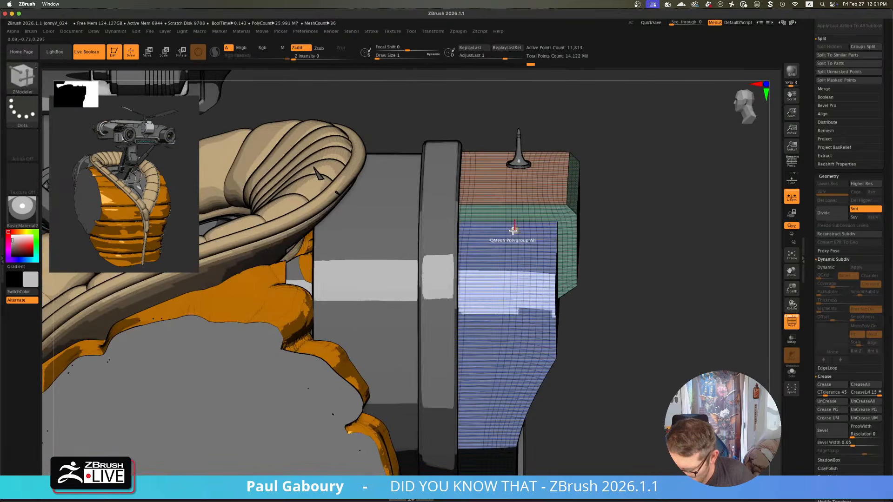
{"action": "scroll", "coordinate": [513, 230], "scroll_direction": "down", "scroll_amount": 5}
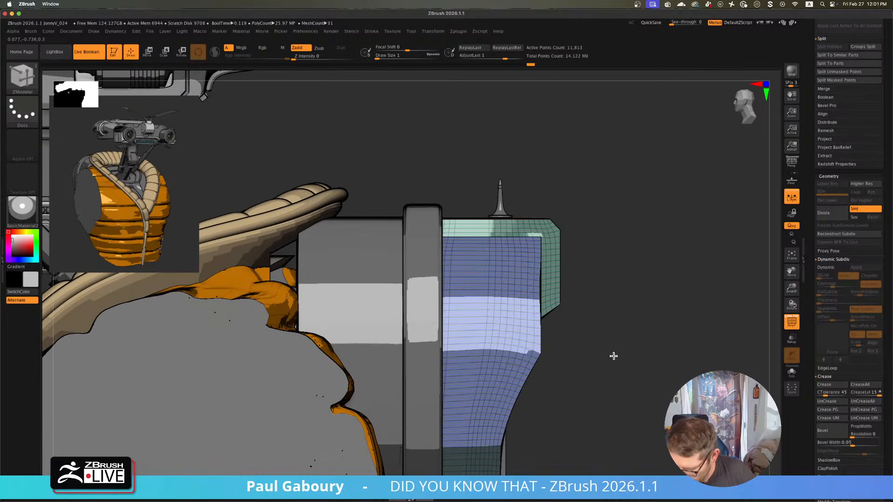
{"action": "scroll", "coordinate": [622, 251], "scroll_direction": "down", "scroll_amount": 5}
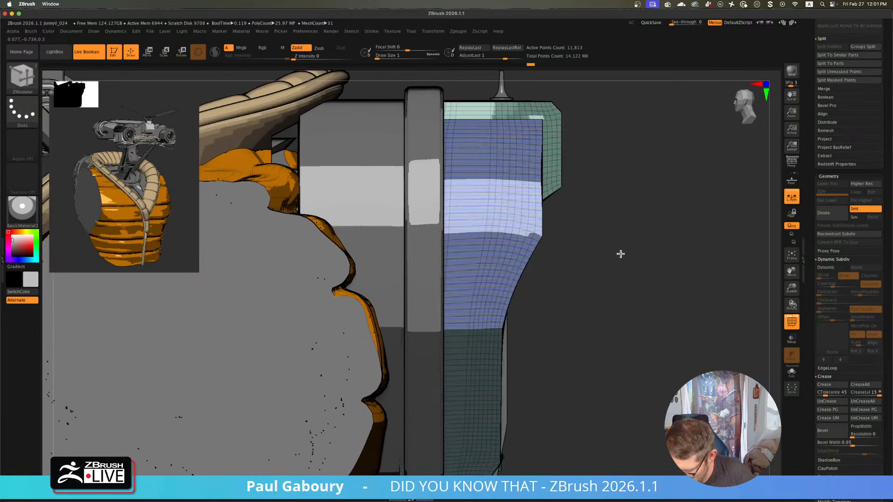
{"action": "scroll", "coordinate": [621, 254], "scroll_direction": "down", "scroll_amount": 3}
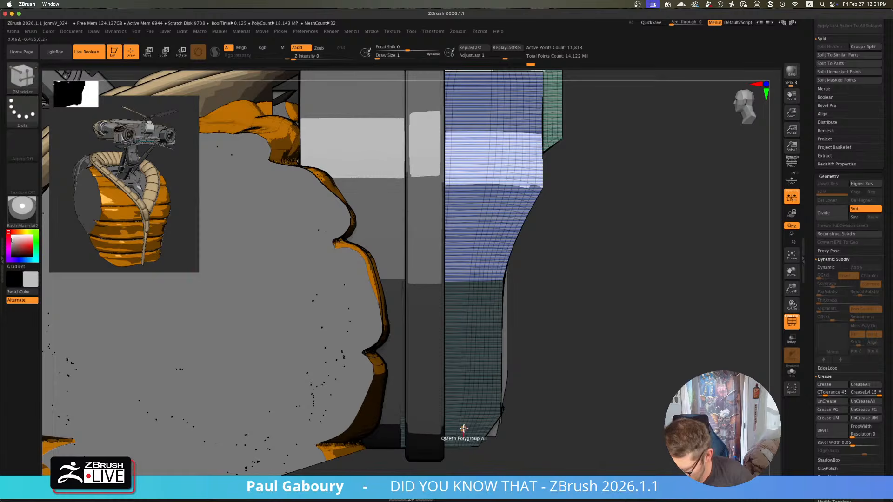
{"action": "scroll", "coordinate": [496, 225], "scroll_direction": "up", "scroll_amount": 5}
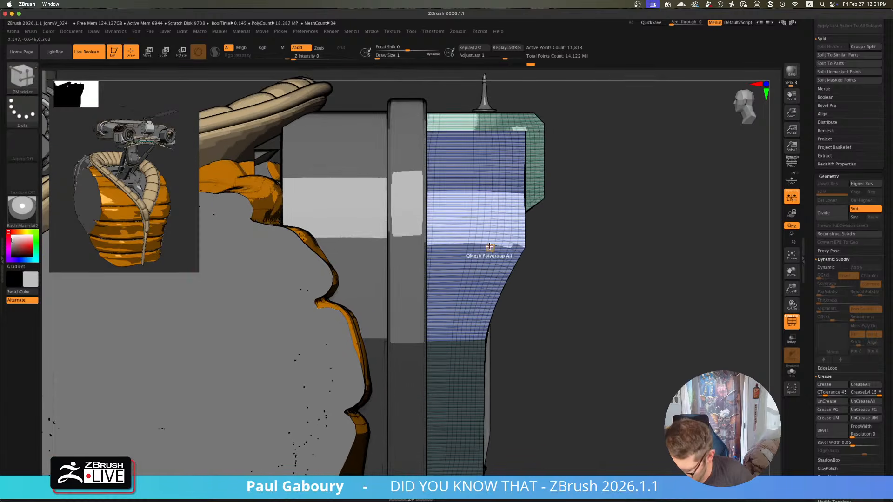
{"action": "scroll", "coordinate": [457, 373], "scroll_direction": "up", "scroll_amount": 6}
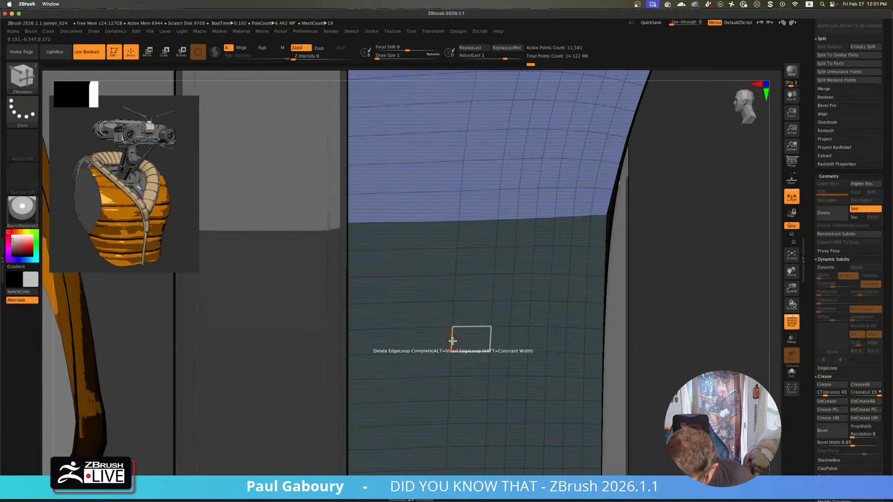
{"action": "left_click", "coordinate": [470, 342]}
{"action": "left_click", "coordinate": [530, 345]}
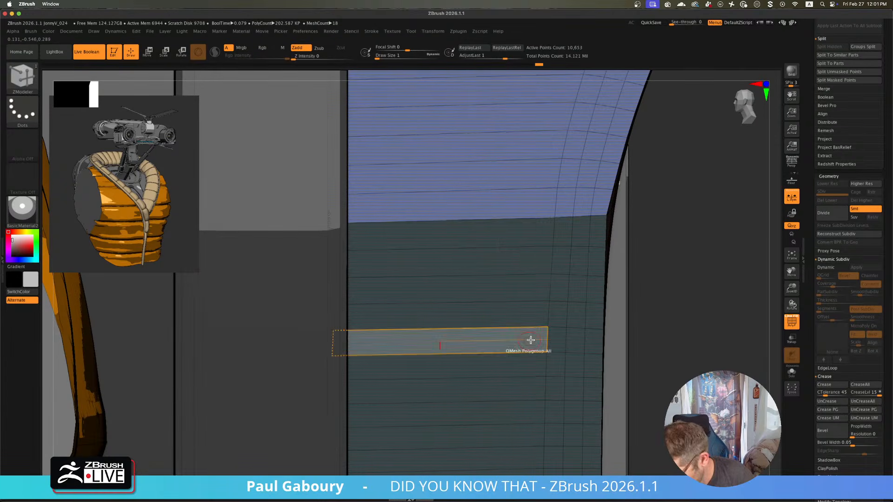
{"action": "left_click", "coordinate": [554, 340]}
{"action": "key", "text": "ctrl"}
- Delete the two vertical edge loops along the backpack's inner edge beside the round collar
{"action": "scroll", "coordinate": [686, 347], "scroll_direction": "down", "scroll_amount": 6}
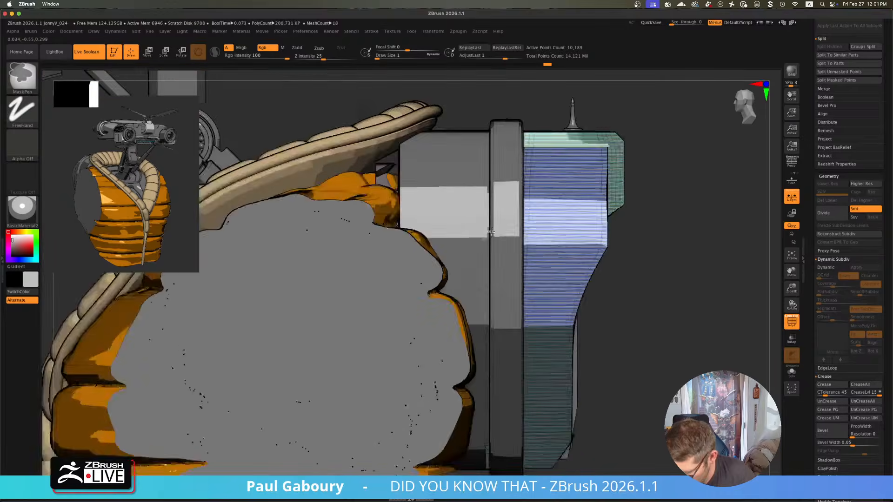
{"action": "scroll", "coordinate": [511, 284], "scroll_direction": "up", "scroll_amount": 2}
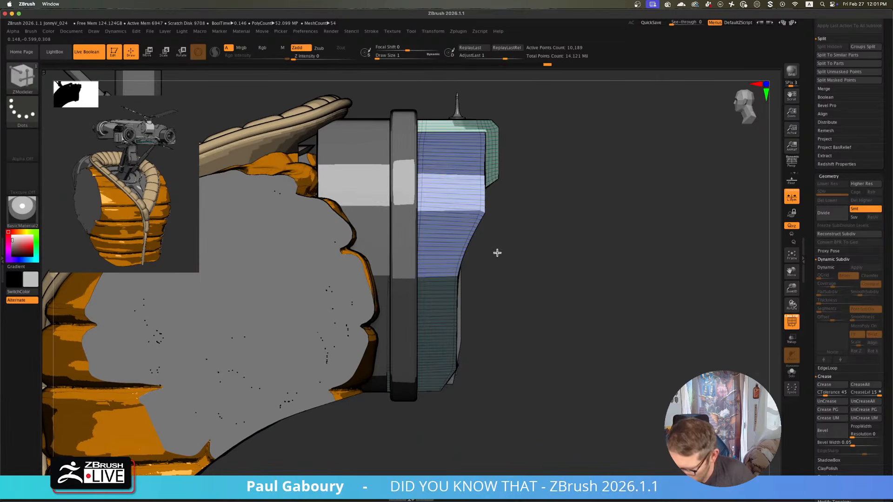
{"action": "key", "text": "ctrl"}
{"action": "scroll", "coordinate": [428, 147], "scroll_direction": "up", "scroll_amount": 5, "text": "ctrl"}
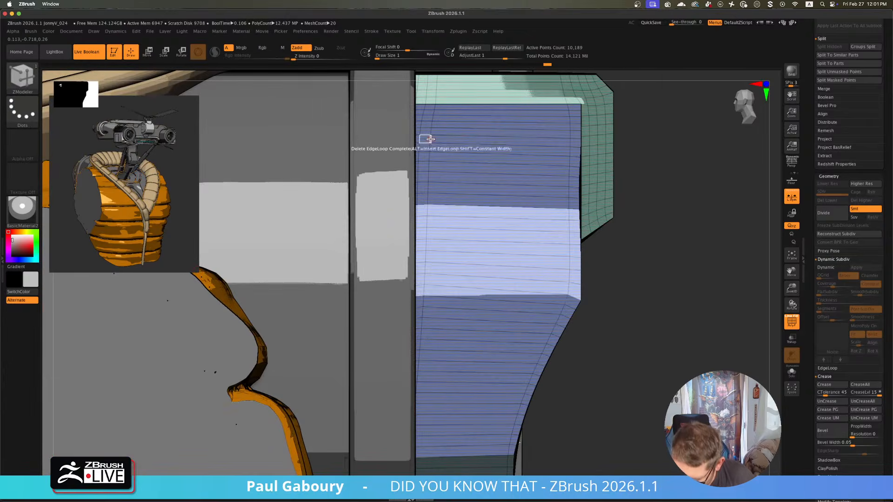
{"action": "left_click", "coordinate": [428, 140]}
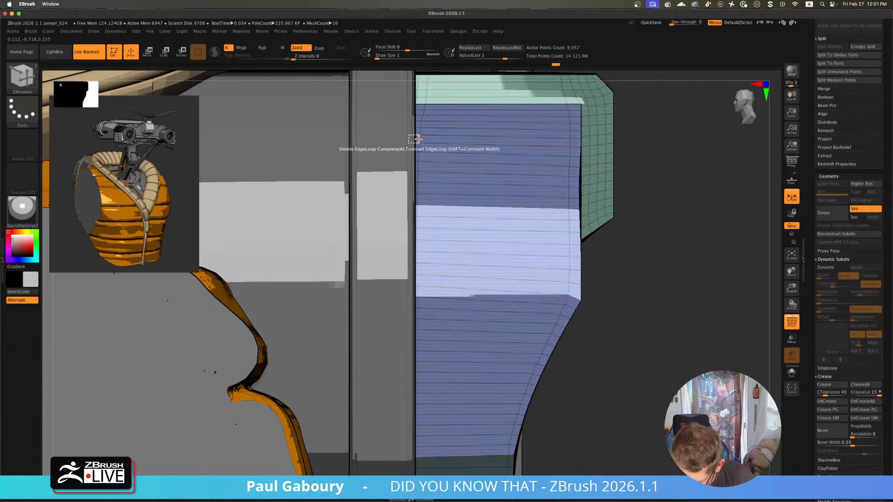
{"action": "left_click", "coordinate": [418, 139]}
- Slice a new vertical edge line through the backpack close to the collar with the SliceCurve brush
{"action": "scroll", "coordinate": [530, 281], "scroll_direction": "down", "scroll_amount": 5, "text": "ctrl"}
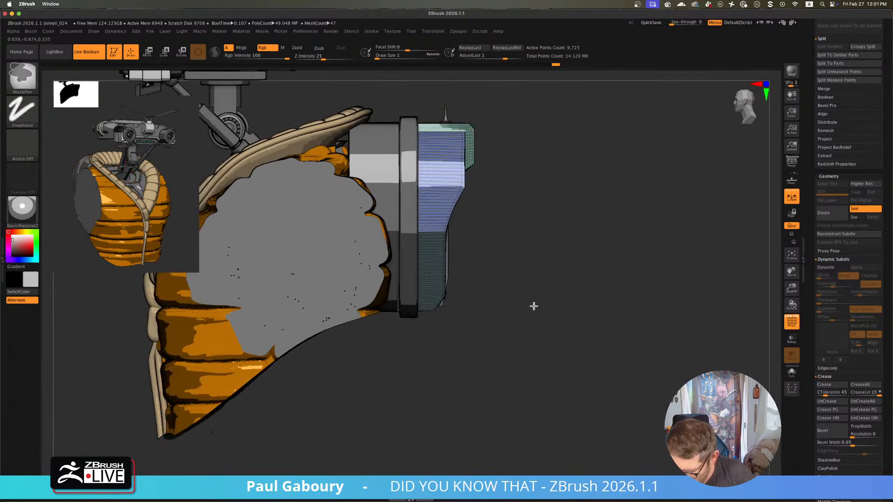
{"action": "scroll", "coordinate": [540, 335], "scroll_direction": "up", "scroll_amount": 4}
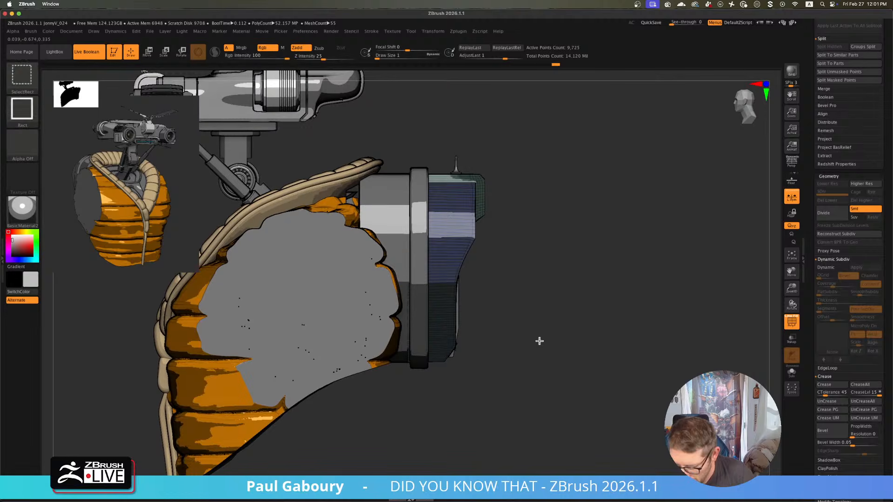
{"action": "key", "text": "b"}
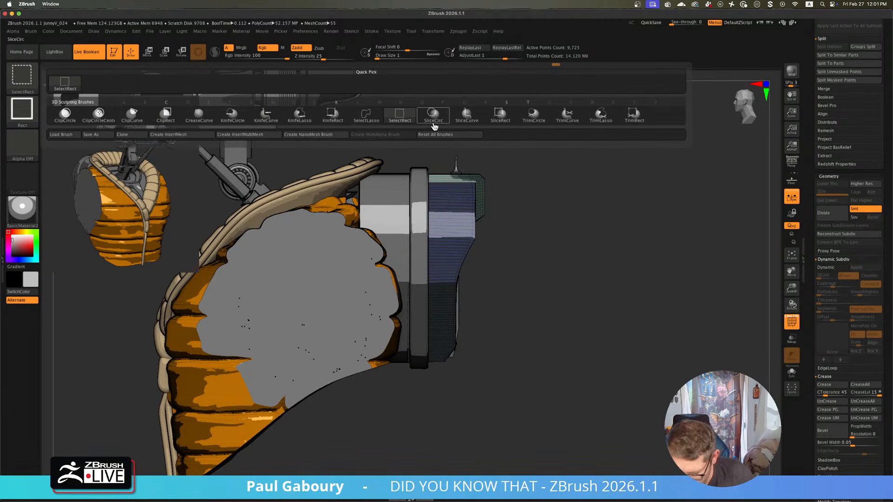
{"action": "left_click", "coordinate": [467, 116]}
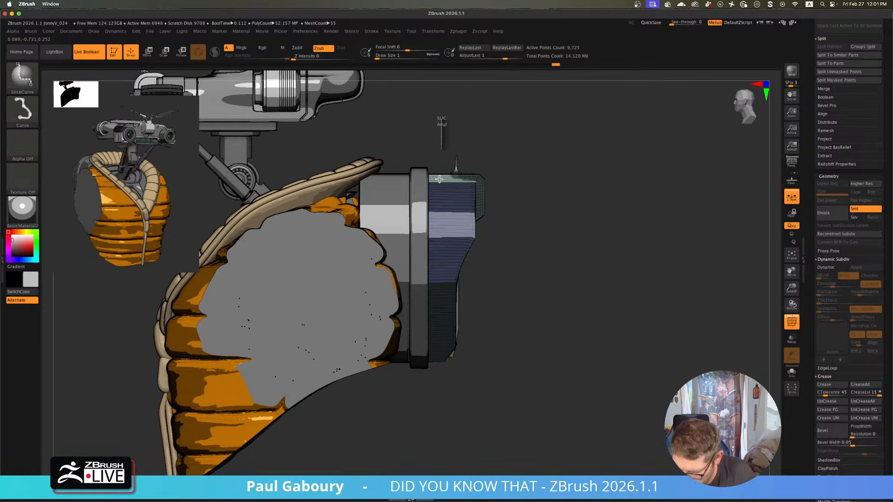
{"action": "mouse_move", "coordinate": [439, 179]}
{"action": "left_mouse_down", "text": "ctrl+shift"}
{"action": "mouse_move", "coordinate": [431, 453]}
{"action": "mouse_move", "coordinate": [422, 448]}
{"action": "left_mouse_up", "text": "ctrl+shift"}
- Isolate the backpack mesh and activate the Crease CompleteLoop preset for ZModeler edges
{"action": "right_click_drag", "start_coordinate": [433, 192], "coordinate": [472, 248], "text": "ctrl"}
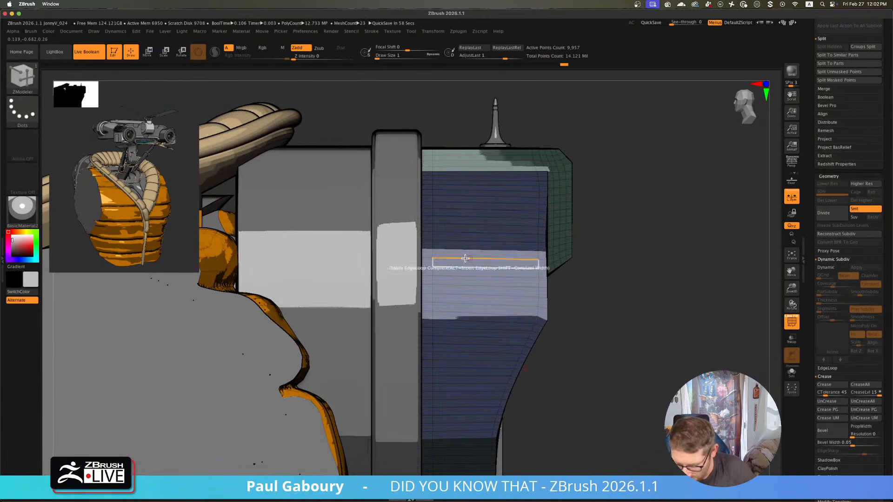
{"action": "left_click", "coordinate": [796, 380]}
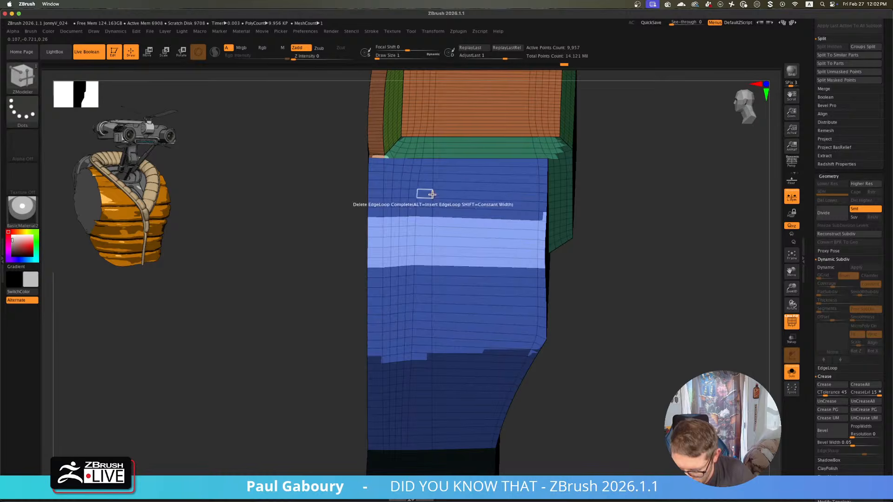
{"action": "key", "text": "space"}
{"action": "left_click", "coordinate": [467, 190]}
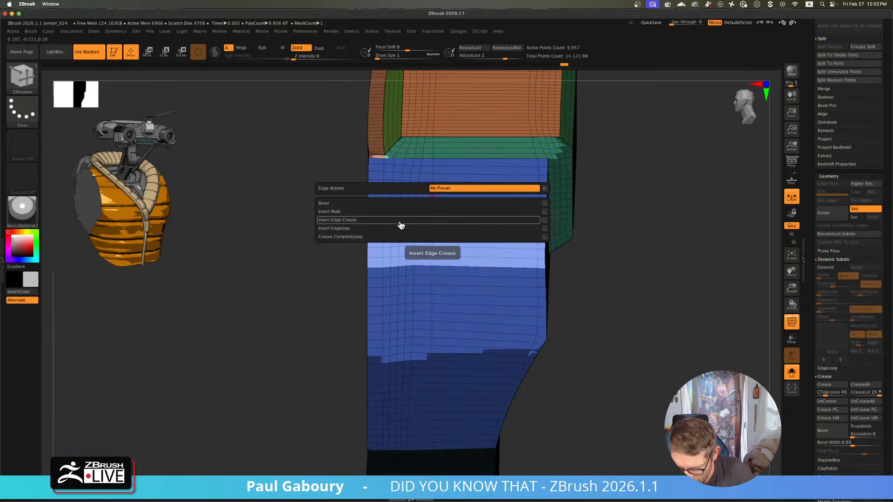
{"action": "left_click", "coordinate": [404, 237]}
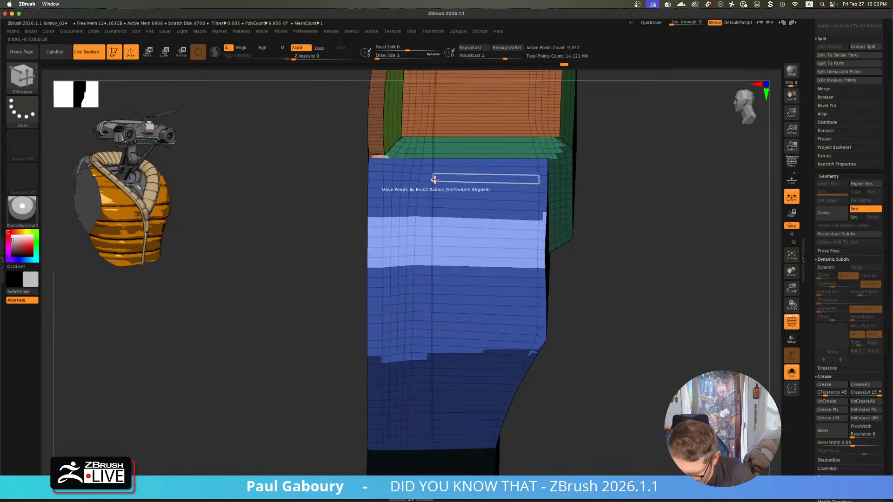
- Insert a creased edge loop just beside the backpack's vertical edge line with the Insert Edge Crease preset, and show all subtools again
{"action": "key", "text": "space"}
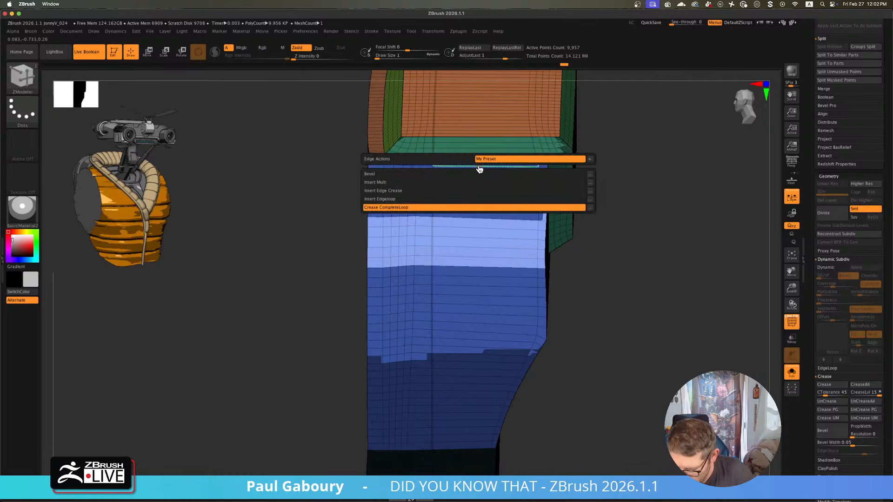
{"action": "left_click", "coordinate": [438, 191]}
{"action": "left_click", "coordinate": [448, 174]}
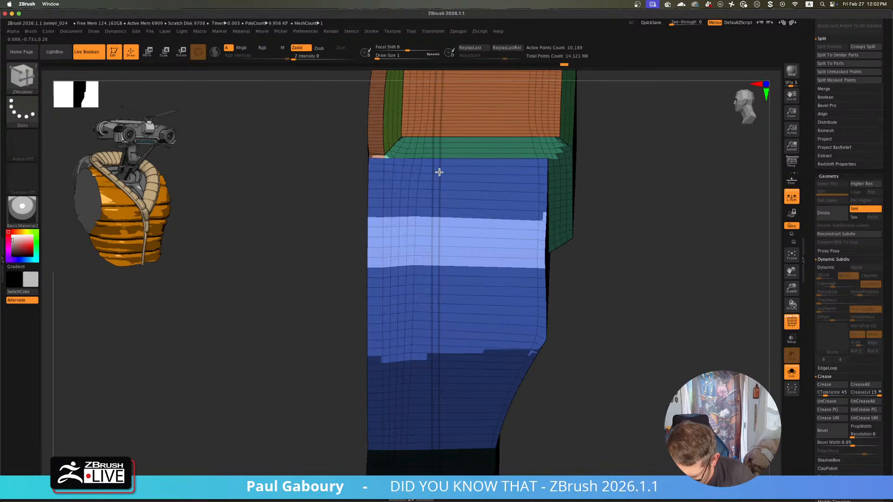
{"action": "key", "text": "f"}
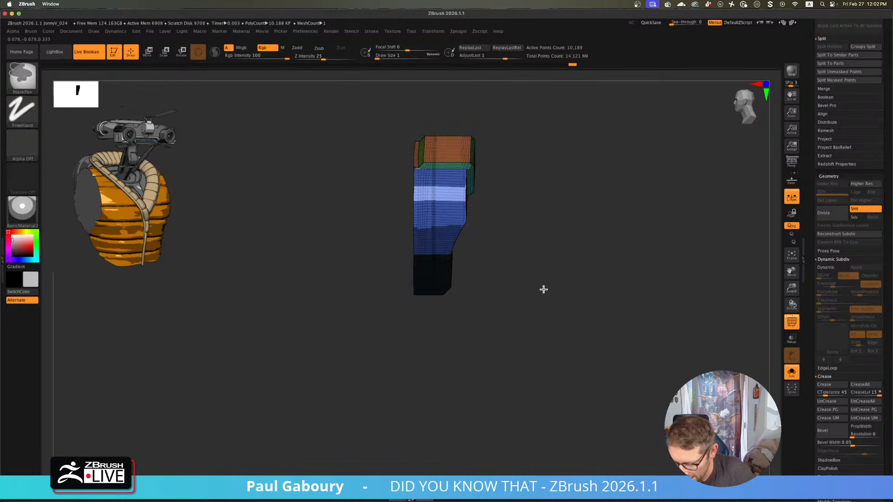
{"action": "key", "text": "shift+alt+s"}
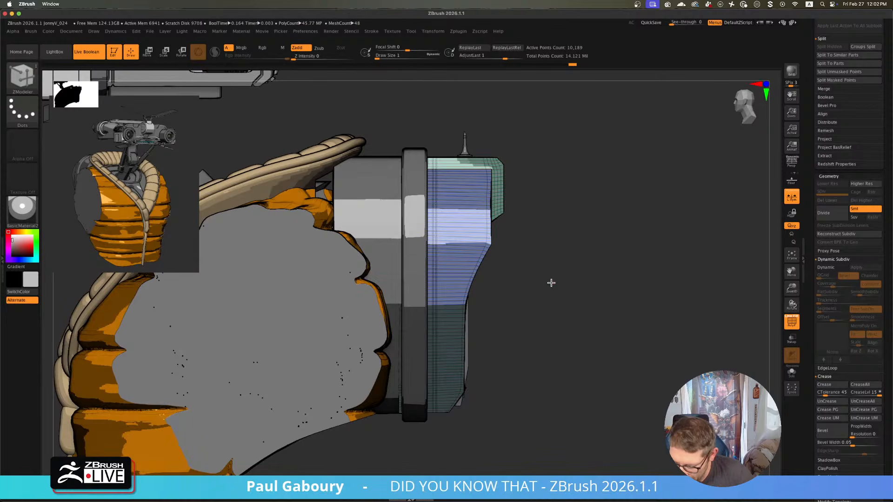
- Mask everything except the upper middle of the backpack's side panel, shift that section of the narrow edge strip away from the collar, and clear the mask
{"action": "mouse_move", "coordinate": [578, 309]}
{"action": "left_mouse_down"}
{"action": "mouse_move", "coordinate": [586, 326]}
{"action": "mouse_move", "coordinate": [579, 316]}
{"action": "left_mouse_up"}
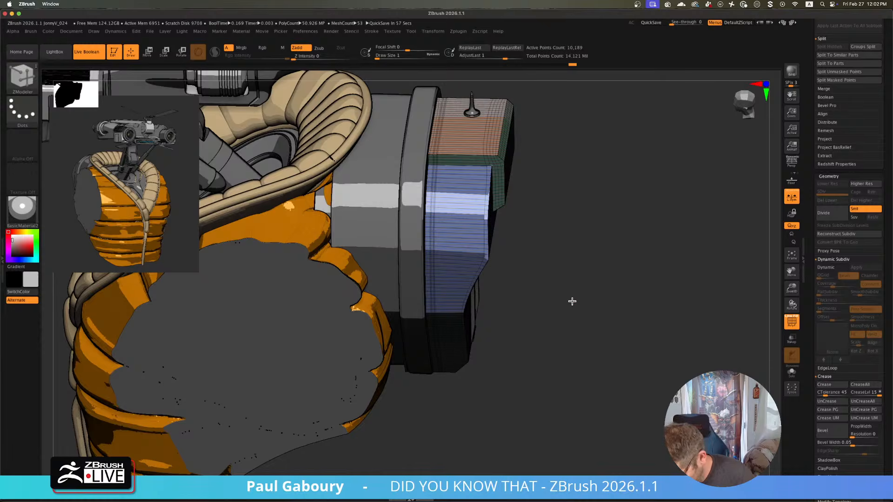
{"action": "left_click_drag", "start_coordinate": [549, 285], "coordinate": [550, 274]}
{"action": "scroll", "coordinate": [554, 281], "scroll_direction": "up", "scroll_amount": 4}
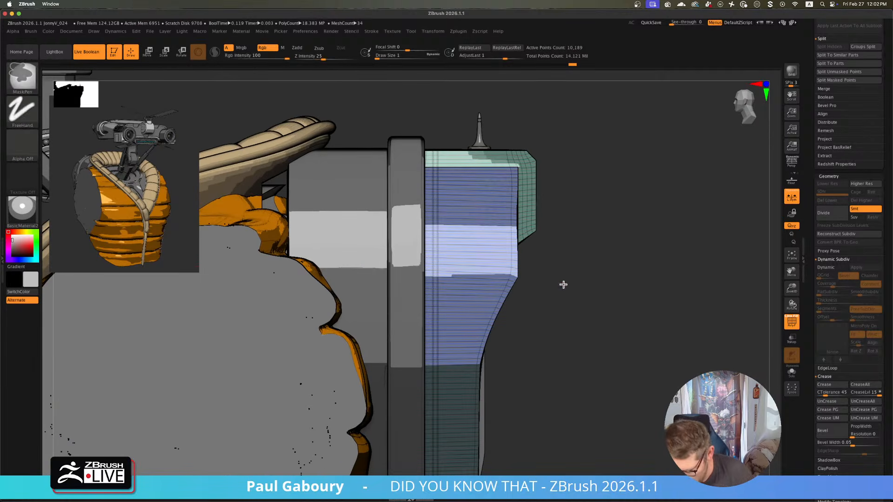
{"action": "mouse_move", "coordinate": [562, 283]}
{"action": "left_mouse_down", "text": "ctrl"}
{"action": "mouse_move", "coordinate": [592, 383]}
{"action": "mouse_move", "coordinate": [466, 261]}
{"action": "mouse_move", "coordinate": [474, 314]}
{"action": "left_mouse_up", "text": "ctrl"}
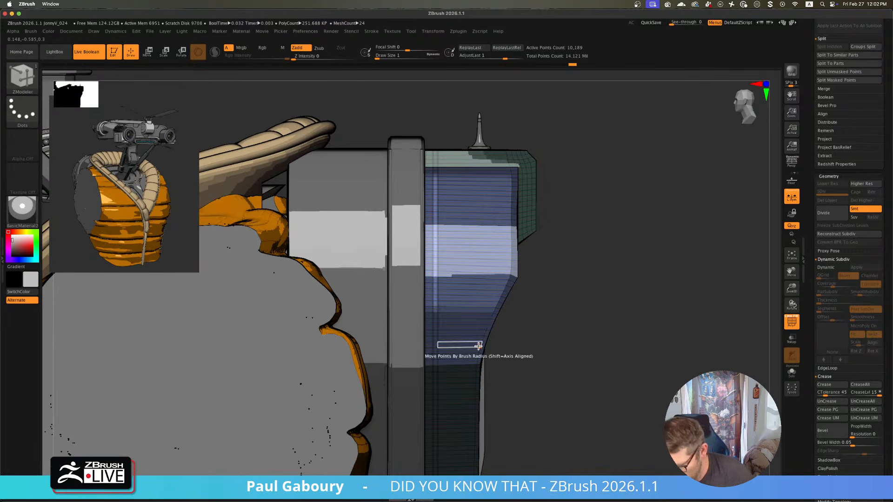
{"action": "key", "text": "w"}
{"action": "left_click_drag", "start_coordinate": [430, 340], "coordinate": [428, 335]}
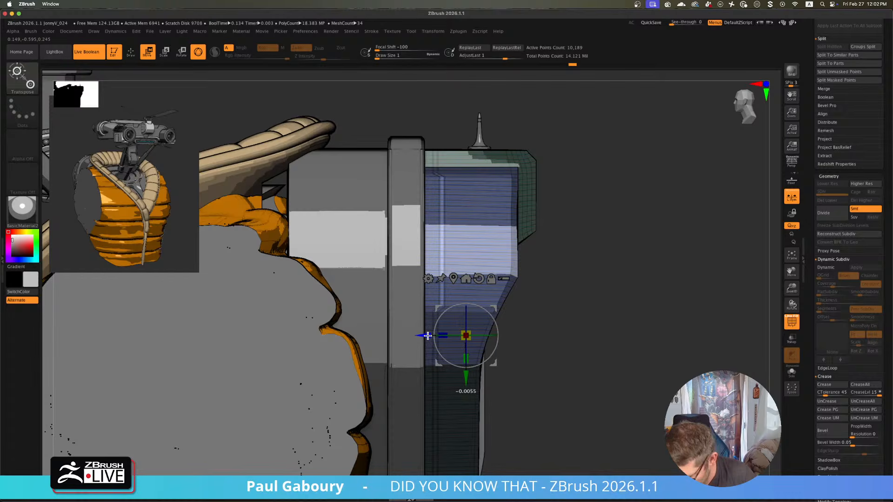
{"action": "left_click", "coordinate": [591, 342], "text": "ctrl"}
{"action": "key", "text": "q"}
{"action": "key", "text": "shift+f"}
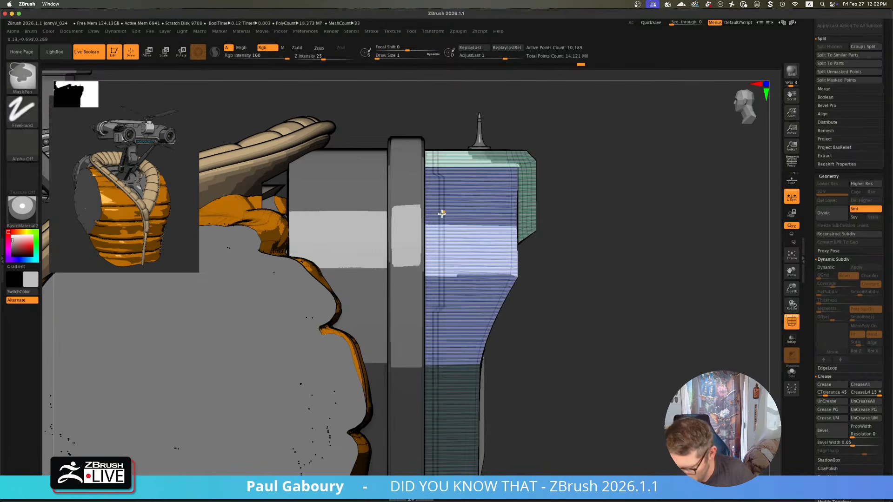
- Recess the narrow polygon strip into a groove running around the backpack, using the QMesh PolyLoop polygon preset
{"action": "scroll", "coordinate": [442, 208], "scroll_direction": "up", "scroll_amount": 5}
{"action": "key", "text": "space"}
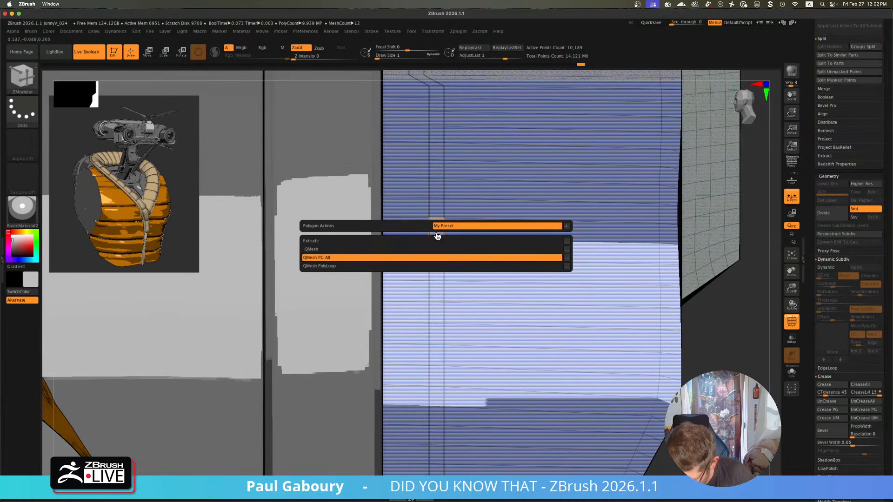
{"action": "left_click", "coordinate": [471, 266]}
{"action": "right_click_drag", "start_coordinate": [471, 266], "coordinate": [439, 230]}
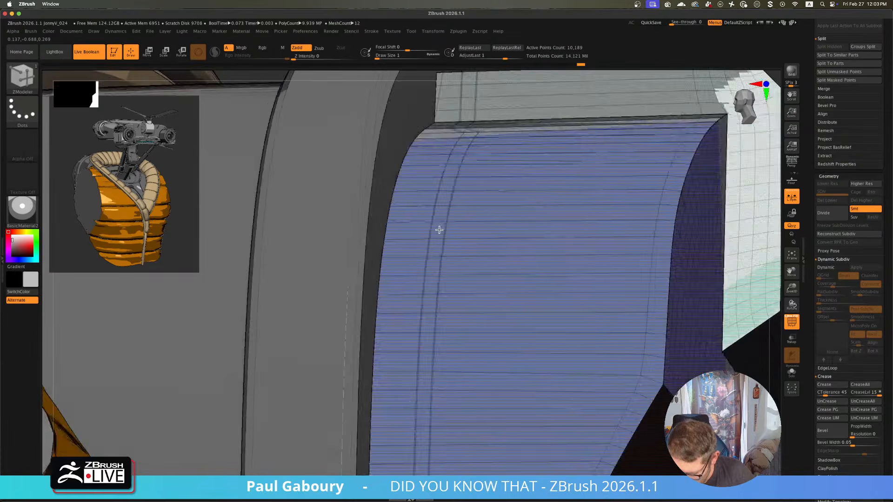
{"action": "left_click_drag", "start_coordinate": [439, 231], "coordinate": [443, 241]}
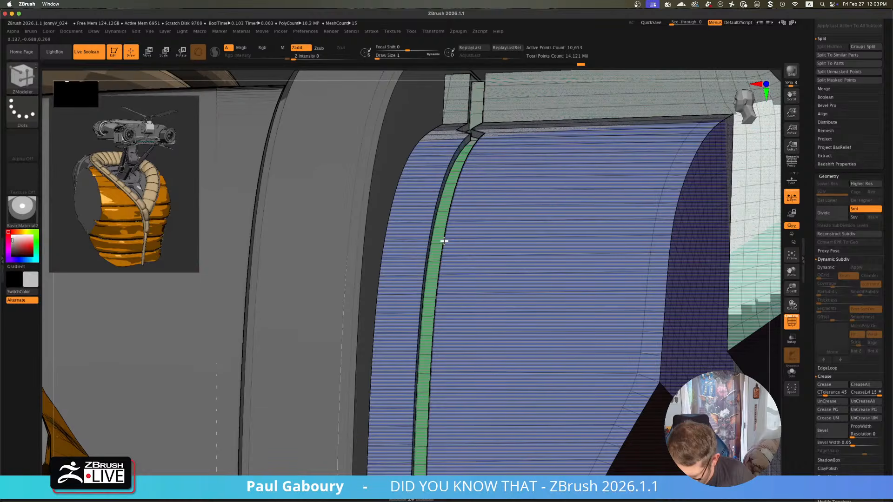
{"action": "key", "text": "alt"}
{"action": "key", "text": "ctrl+z"}
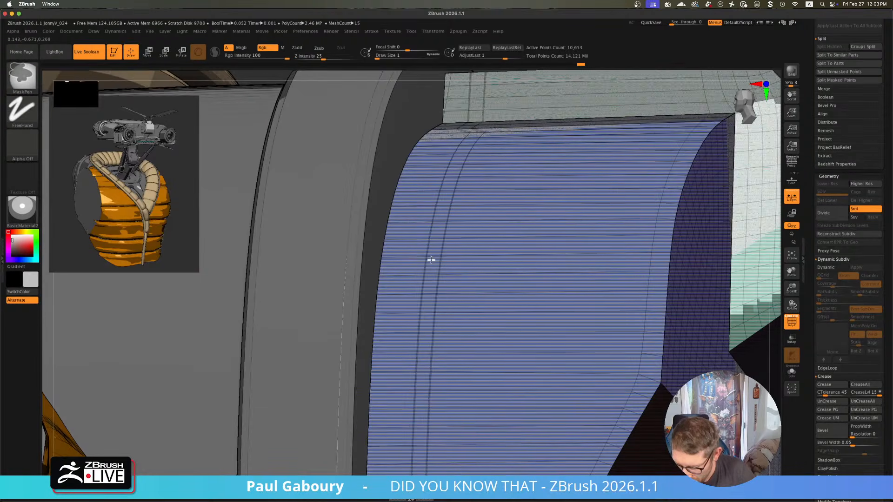
{"action": "right_click_drag", "start_coordinate": [431, 259], "coordinate": [442, 267], "text": "ctrl"}
{"action": "right_click_drag", "start_coordinate": [485, 335], "coordinate": [421, 333], "text": "ctrl"}
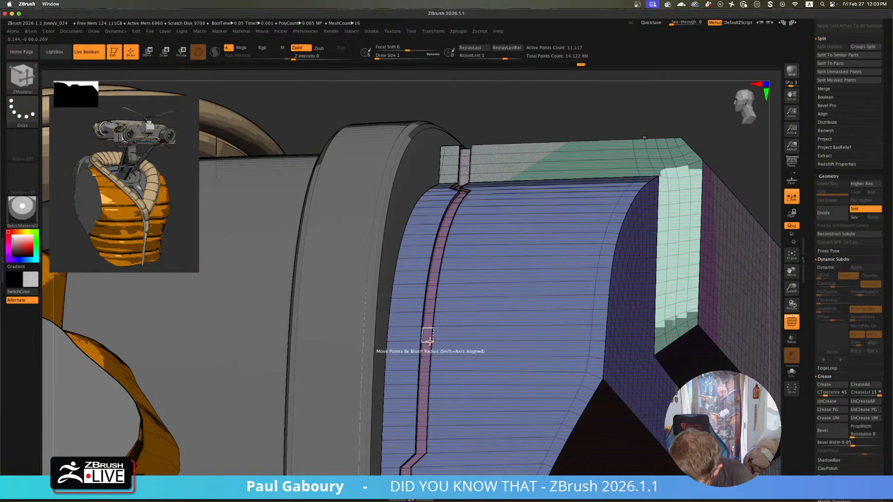
{"action": "key", "text": "shift+f"}
{"action": "right_click_drag", "start_coordinate": [518, 295], "coordinate": [614, 266], "text": "ctrl"}
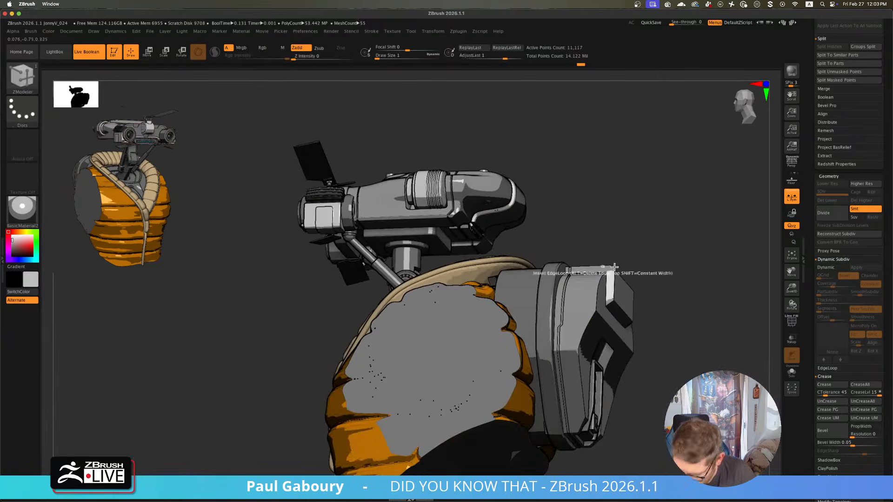
{"action": "right_click_drag", "start_coordinate": [637, 294], "coordinate": [613, 329]}
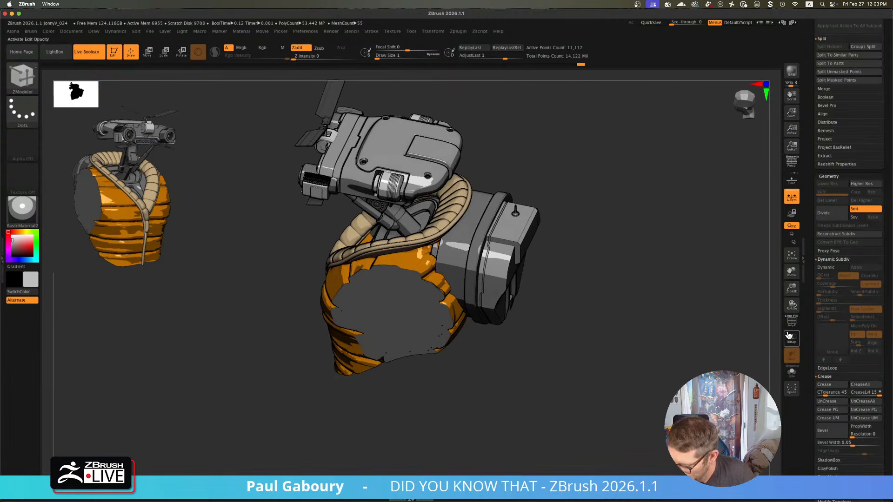
- Isolate the backpack with its wireframe shown and mask everything except a central rectangle of its raised top panel
{"action": "left_click", "coordinate": [792, 379]}
{"action": "key", "text": "f"}
{"action": "key", "text": "shift+f"}
{"action": "right_click_drag", "start_coordinate": [624, 247], "coordinate": [610, 287], "text": "shift"}
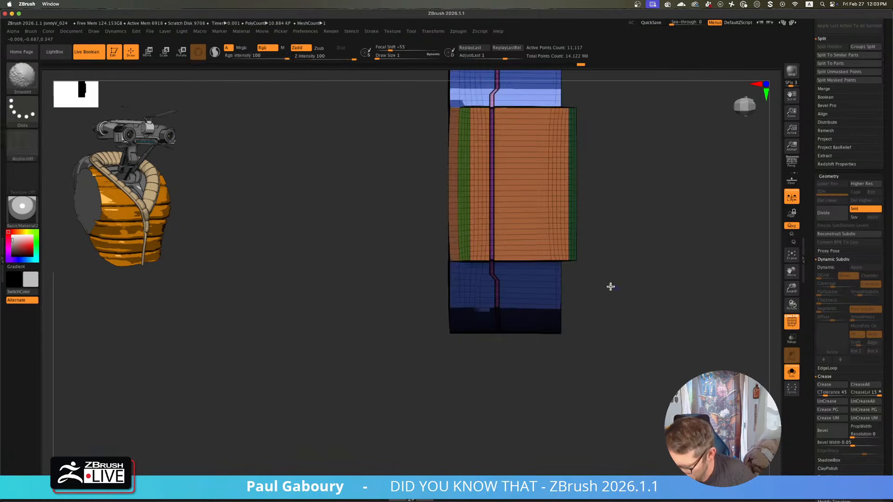
{"action": "right_click_drag", "start_coordinate": [494, 231], "coordinate": [491, 275], "text": "alt"}
{"action": "mouse_move", "coordinate": [626, 224]}
{"action": "left_mouse_down", "text": "ctrl"}
{"action": "mouse_move", "coordinate": [590, 292]}
{"action": "mouse_move", "coordinate": [521, 257]}
{"action": "left_mouse_up", "text": "ctrl"}
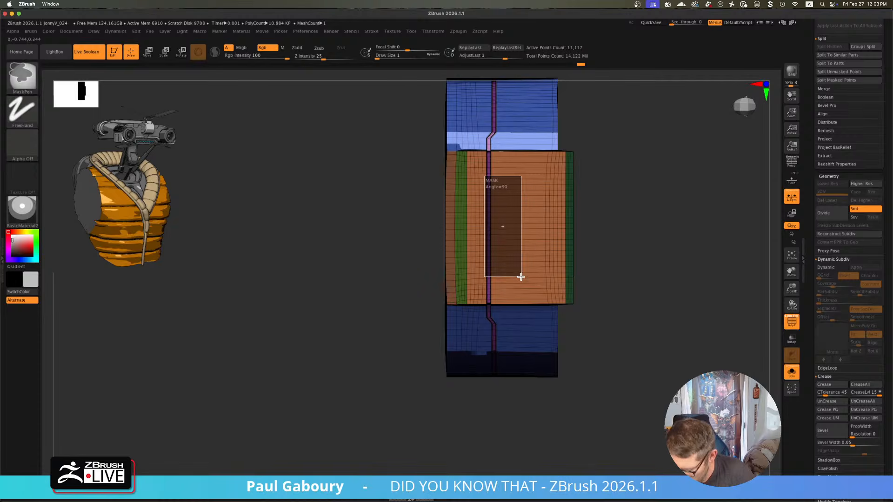
{"action": "left_click_drag", "start_coordinate": [524, 286], "coordinate": [525, 281], "text": "ctrl"}
{"action": "left_click", "coordinate": [620, 237], "text": "ctrl"}
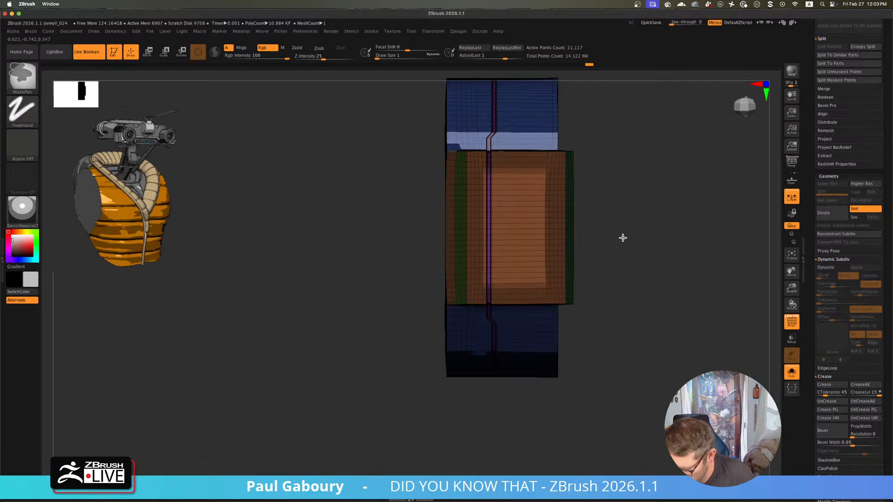
{"action": "right_click_drag", "start_coordinate": [648, 322], "coordinate": [637, 347], "text": "ctrl"}
- Move the unmasked section of the top panel's groove away from the collar to form a jog, and clear the mask
{"action": "key", "text": "w"}
{"action": "left_click_drag", "start_coordinate": [480, 218], "coordinate": [484, 219]}
{"action": "right_click_drag", "start_coordinate": [625, 187], "coordinate": [590, 259], "text": "alt"}
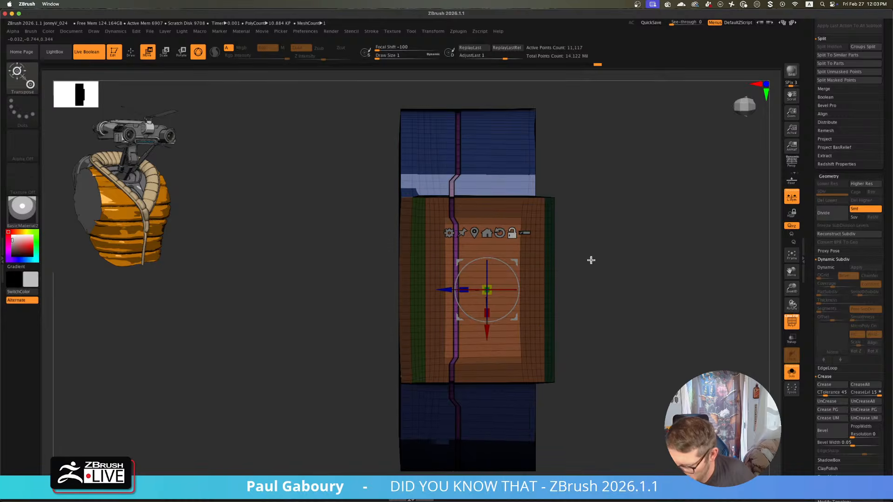
{"action": "left_click_drag", "start_coordinate": [592, 250], "coordinate": [612, 281], "text": "ctrl"}
{"action": "key", "text": "q"}
- Try to remove surplus cross edges from the raised top panel with the Insert EdgeLoop action's delete option, undoing each attempt
{"action": "right_click_drag", "start_coordinate": [464, 223], "coordinate": [512, 225], "text": "ctrl"}
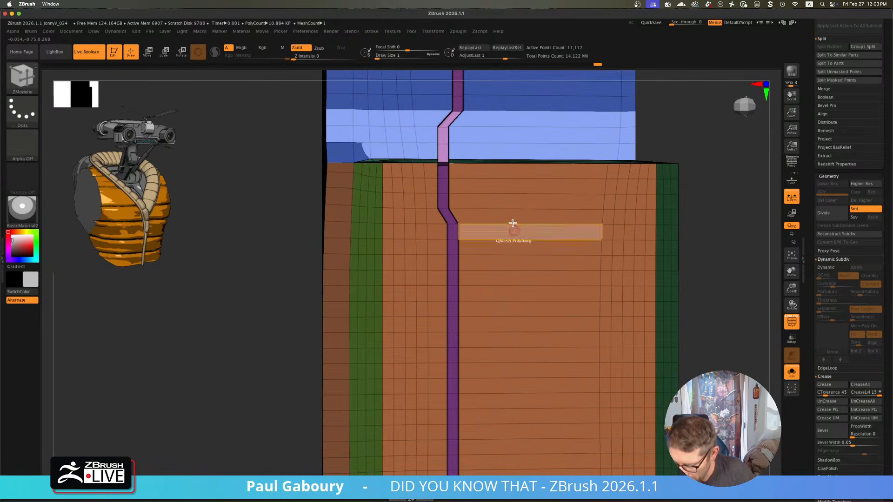
{"action": "left_click", "coordinate": [514, 209]}
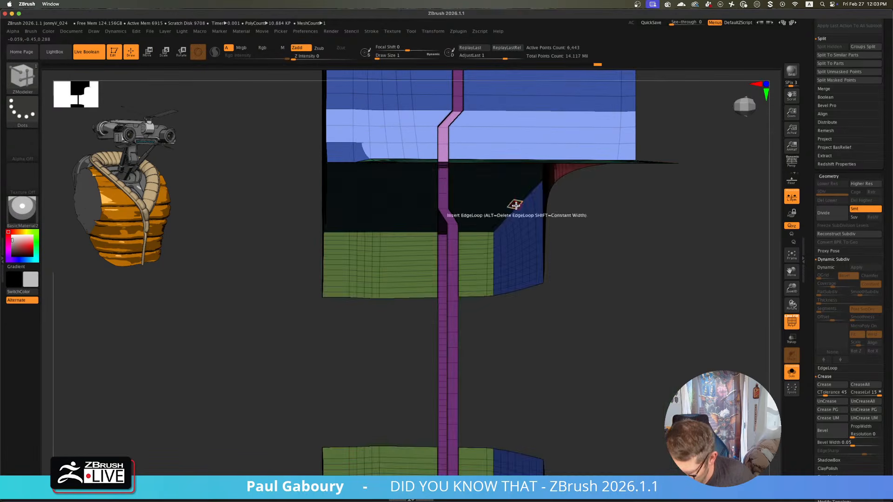
{"action": "key", "text": "ctrl+z"}
{"action": "right_click_drag", "start_coordinate": [518, 208], "coordinate": [444, 213], "text": "ctrl"}
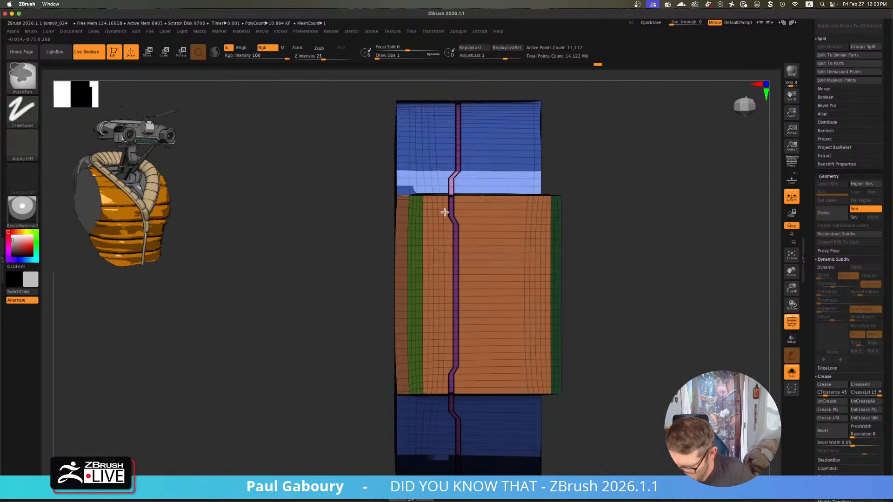
{"action": "right_click_drag", "start_coordinate": [602, 263], "coordinate": [594, 261]}
{"action": "right_click_drag", "start_coordinate": [470, 222], "coordinate": [494, 220], "text": "ctrl"}
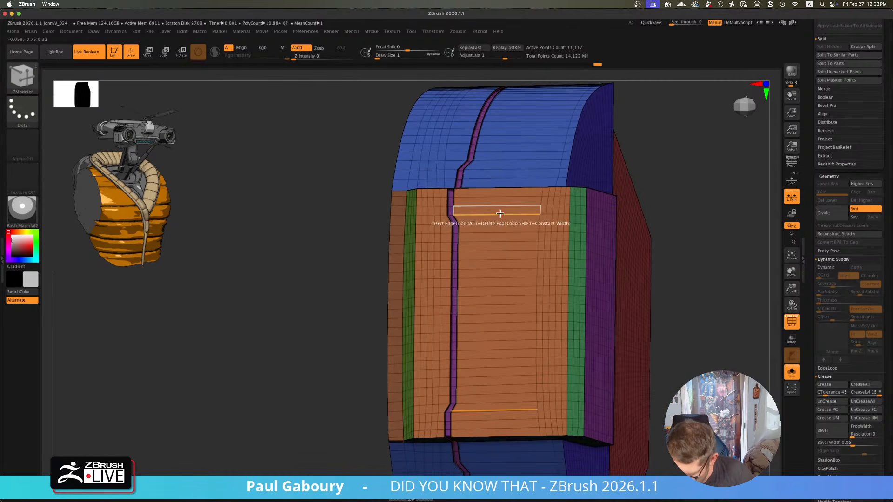
{"action": "left_click", "coordinate": [500, 213]}
{"action": "key", "text": "ctrl+z"}
{"action": "right_click_drag", "start_coordinate": [585, 231], "coordinate": [628, 251]}
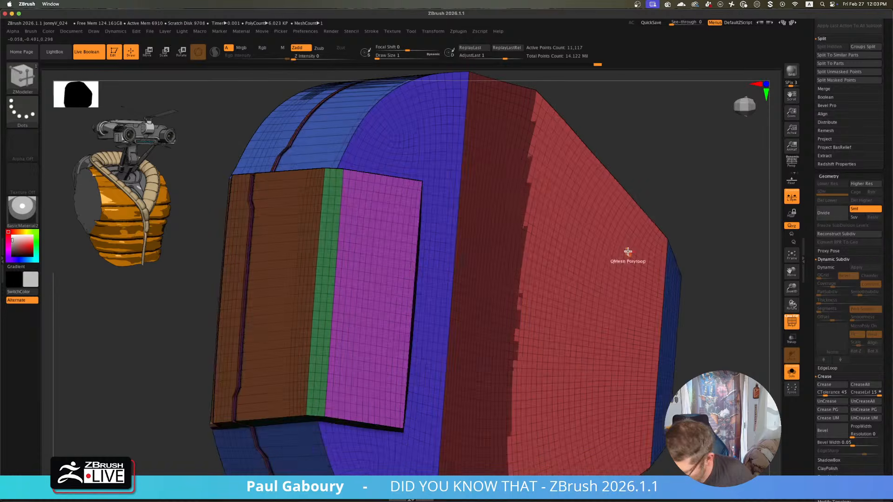
{"action": "left_click", "coordinate": [350, 197], "text": "alt"}
{"action": "key", "text": "ctrl+z"}
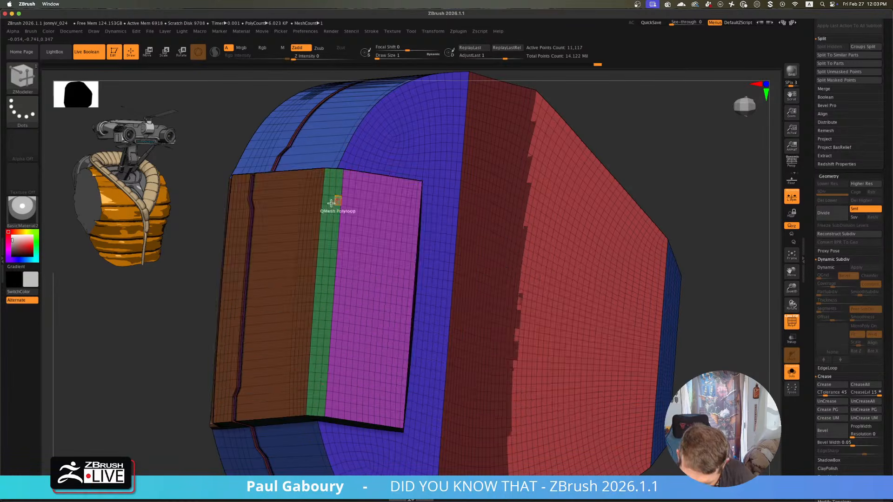
- Set the ZModeler edge action to Delete, try it on a cross edge near the groove's bend, and undo the deletion
{"action": "right_click_drag", "start_coordinate": [334, 199], "coordinate": [439, 250]}
{"action": "key", "text": "space"}
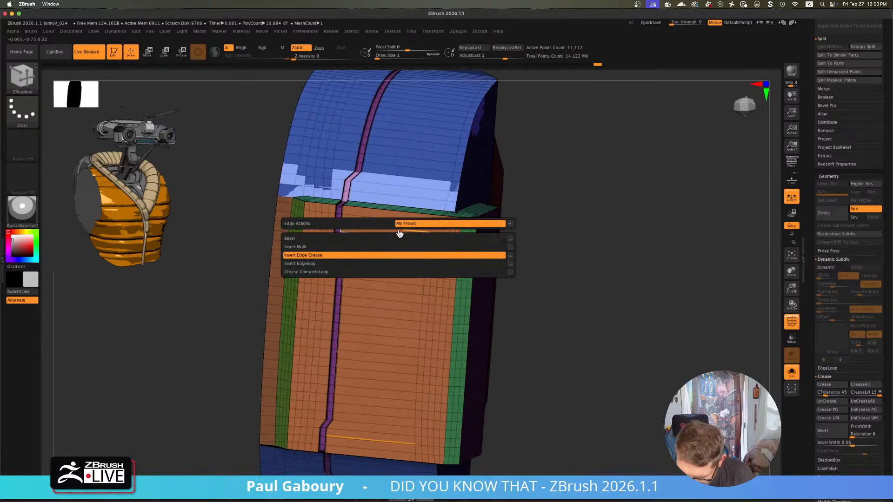
{"action": "mouse_move", "coordinate": [367, 228]}
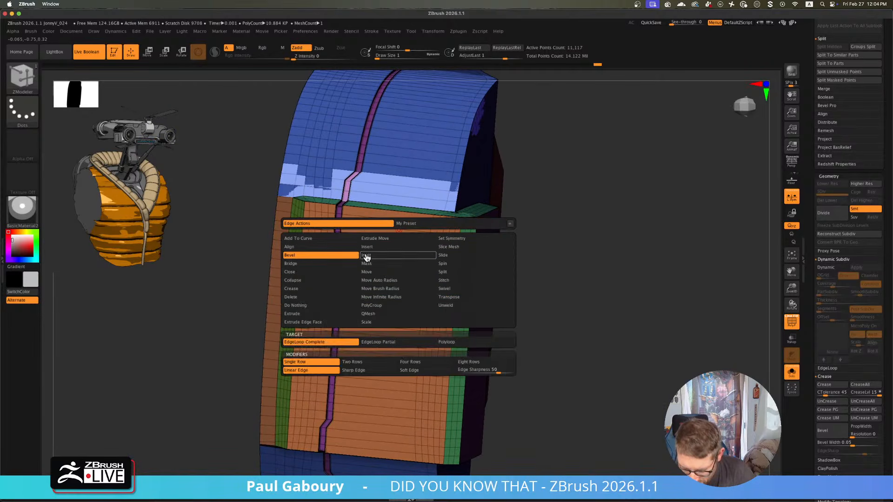
{"action": "left_click", "coordinate": [292, 296]}
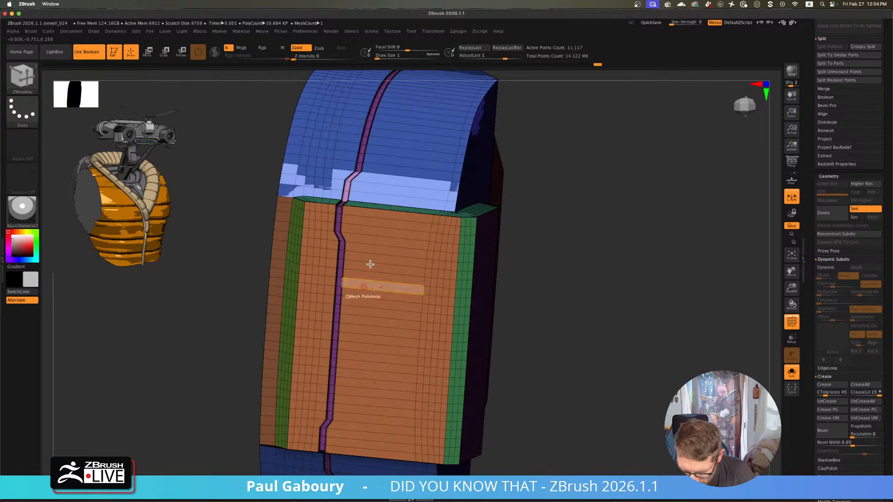
{"action": "left_click", "coordinate": [390, 228]}
{"action": "mouse_move", "coordinate": [391, 228]}
{"action": "right_mouse_down", "text": "ctrl"}
{"action": "mouse_move", "coordinate": [496, 367]}
{"action": "mouse_move", "coordinate": [483, 305]}
{"action": "mouse_move", "coordinate": [484, 321]}
{"action": "mouse_move", "coordinate": [505, 291]}
{"action": "mouse_move", "coordinate": [531, 320]}
{"action": "mouse_move", "coordinate": [546, 302]}
{"action": "mouse_move", "coordinate": [547, 331]}
{"action": "right_mouse_up", "text": "ctrl"}
{"action": "key", "text": "ctrl+z"}
- Hide the wireframe, show the full robot again, and examine the stepped groove around the backpack from several angles
{"action": "key", "text": "shift+f"}
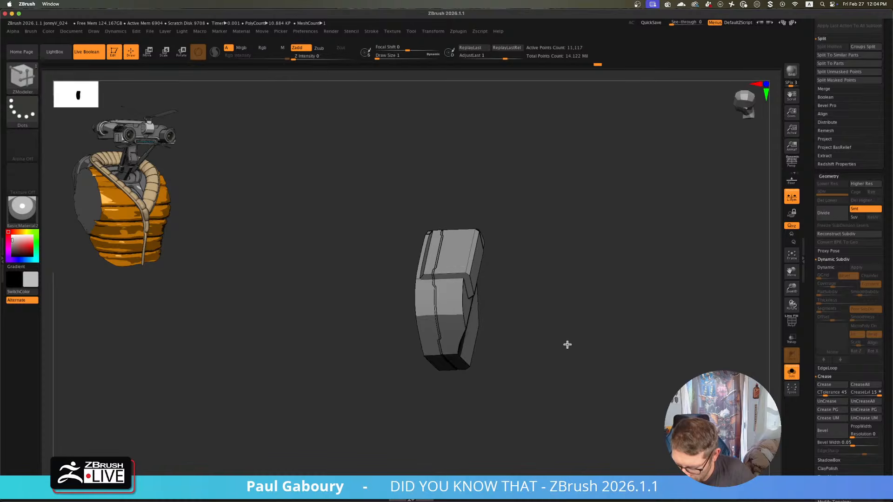
{"action": "right_click_drag", "start_coordinate": [574, 347], "coordinate": [564, 337]}
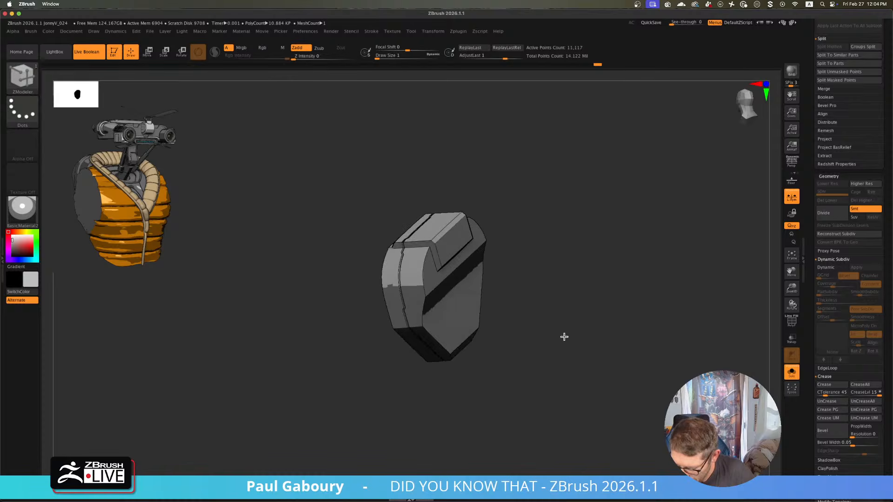
{"action": "left_click", "coordinate": [792, 373]}
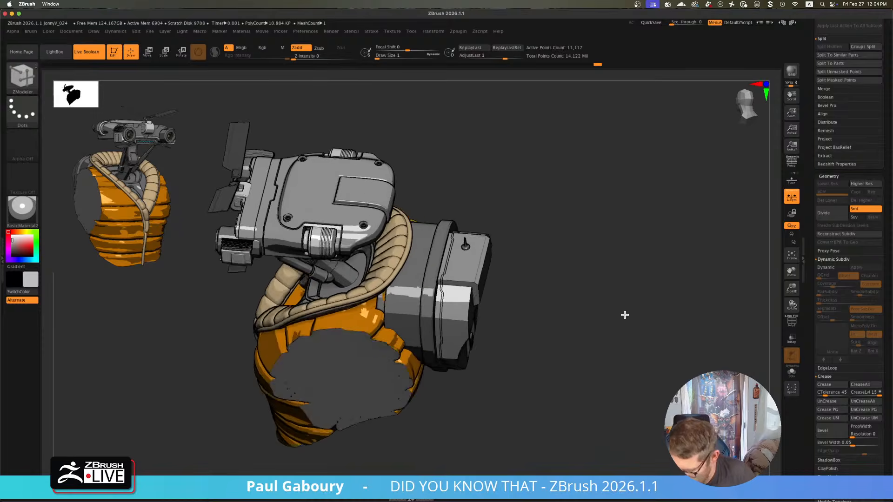
{"action": "right_click_drag", "start_coordinate": [624, 315], "coordinate": [544, 323]}
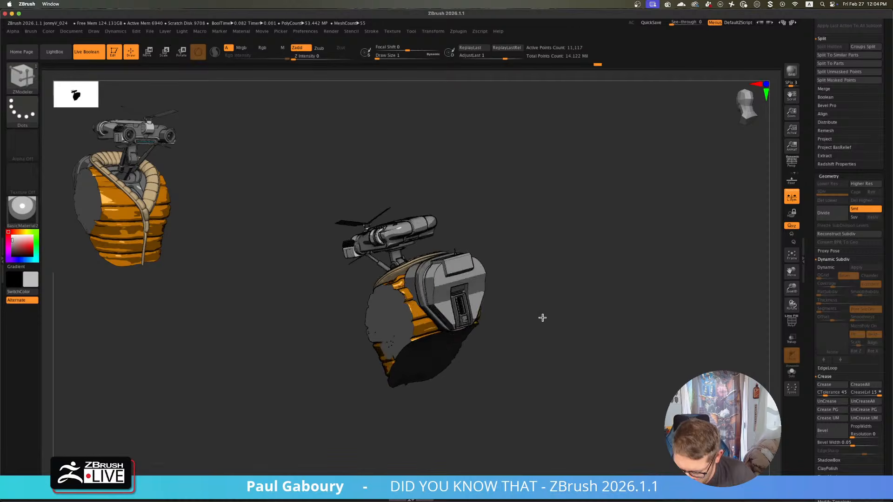
{"action": "right_click_drag", "start_coordinate": [542, 318], "coordinate": [594, 311], "text": "shift"}
{"action": "key", "text": "f"}
{"action": "mouse_move", "coordinate": [598, 308]}
{"action": "left_mouse_down"}
{"action": "mouse_move", "coordinate": [604, 297]}
{"action": "mouse_move", "coordinate": [593, 357]}
{"action": "mouse_move", "coordinate": [592, 298]}
{"action": "mouse_move", "coordinate": [593, 368]}
{"action": "mouse_move", "coordinate": [506, 319]}
{"action": "left_mouse_up"}
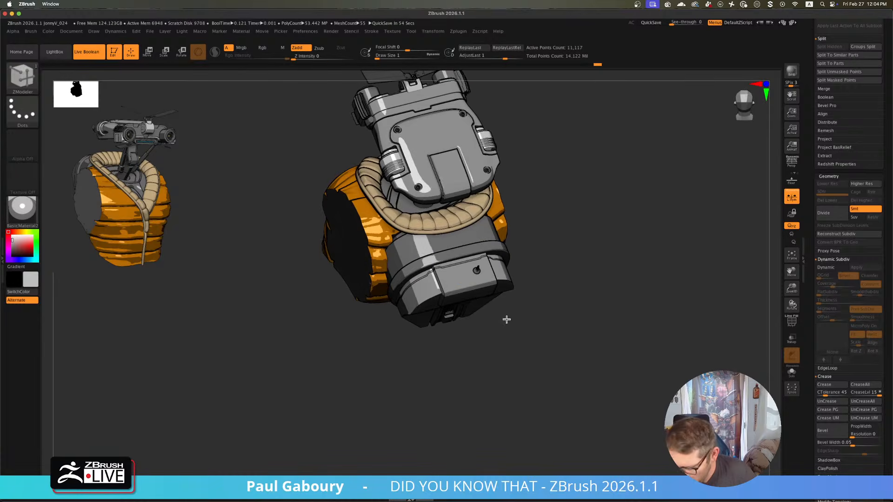
{"action": "right_click_drag", "start_coordinate": [480, 301], "coordinate": [813, 282], "text": "ctrl"}
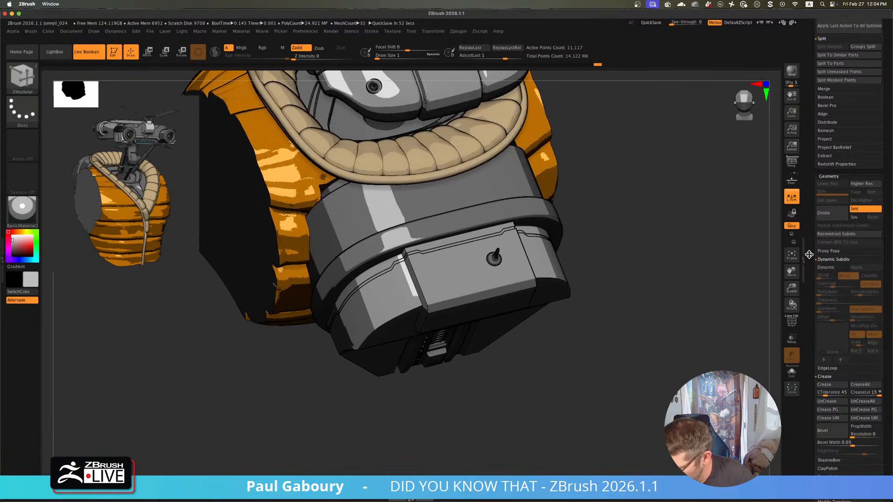
- Select the BP Cut subtool in the BackPack Stuff folder as the target for boolean detail inserts
{"action": "scroll", "coordinate": [812, 326], "scroll_direction": "up", "scroll_amount": 10}
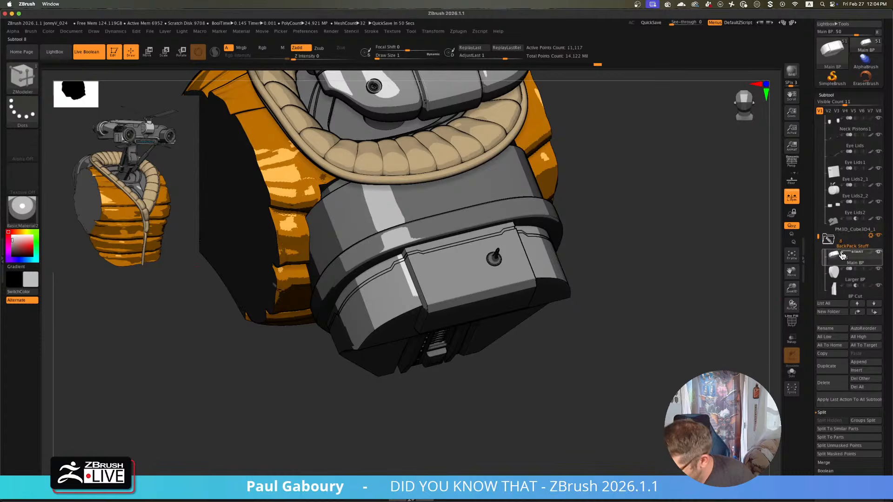
{"action": "mouse_move", "coordinate": [842, 260]}
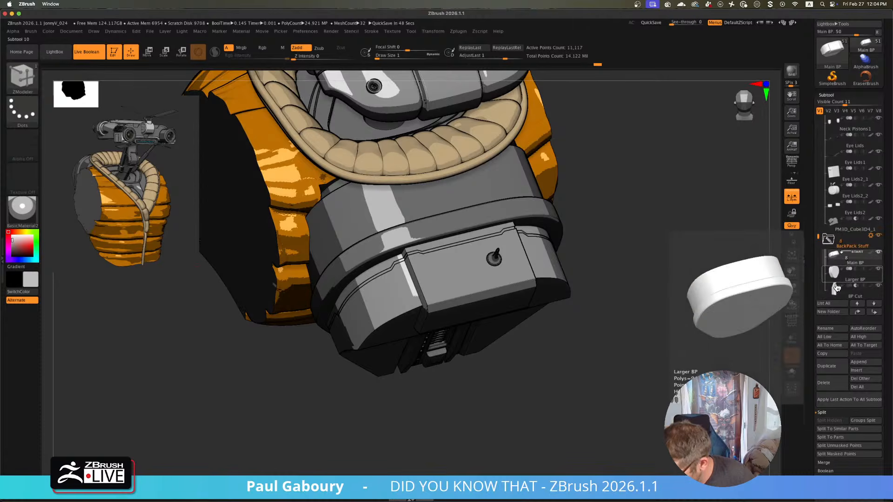
{"action": "mouse_move", "coordinate": [865, 296]}
{"action": "scroll", "coordinate": [819, 247], "scroll_direction": "down", "scroll_amount": 3}
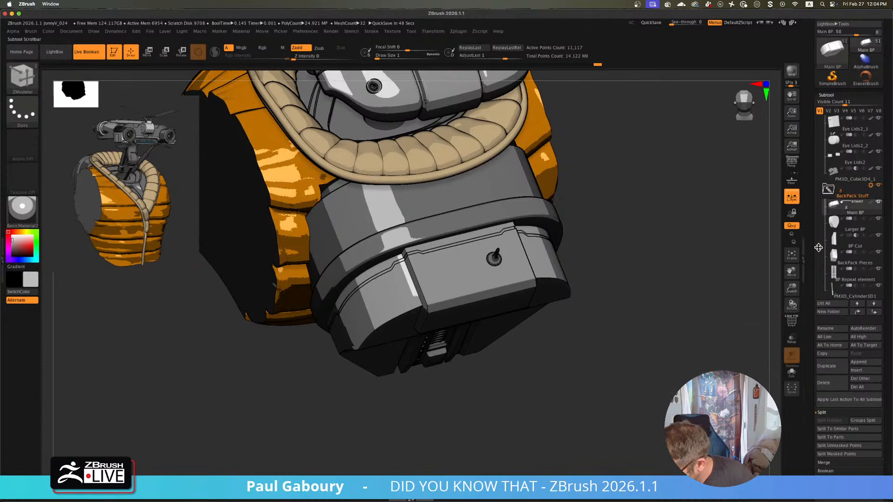
{"action": "scroll", "coordinate": [858, 277], "scroll_direction": "down", "scroll_amount": 3}
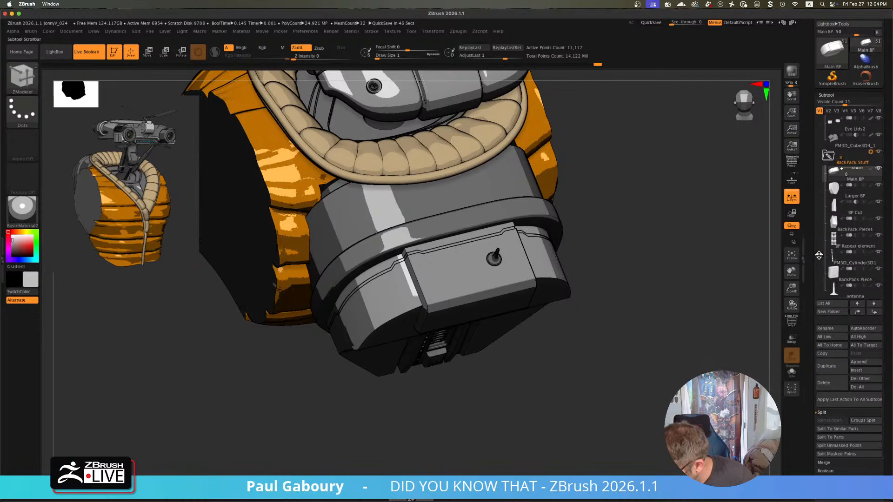
{"action": "mouse_move", "coordinate": [862, 282]}
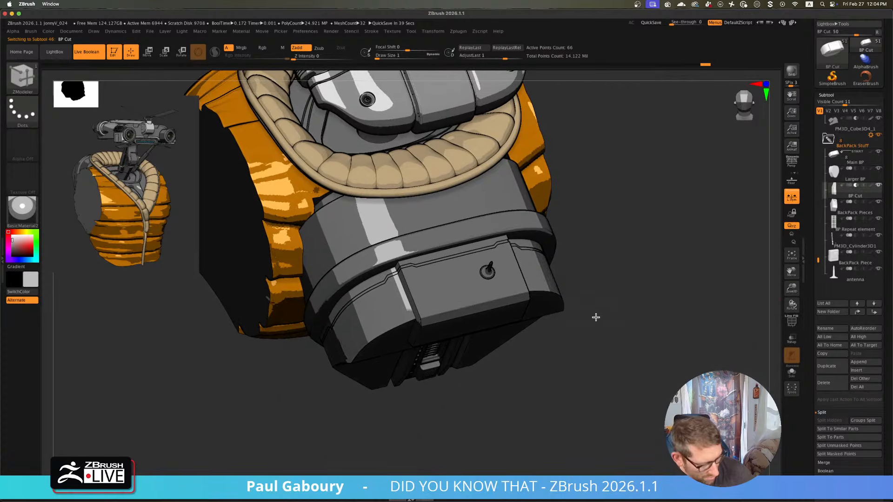
- Insert the BallRadar mesh from the IMM Boolean brush onto the raised top panel beside the antenna
{"action": "key", "text": "b"}
{"action": "key", "text": "i"}
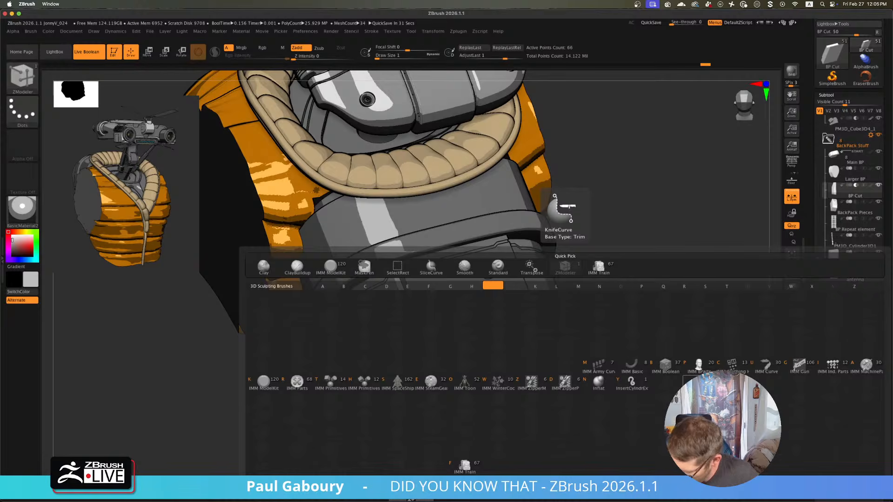
{"action": "left_click", "coordinate": [439, 389]}
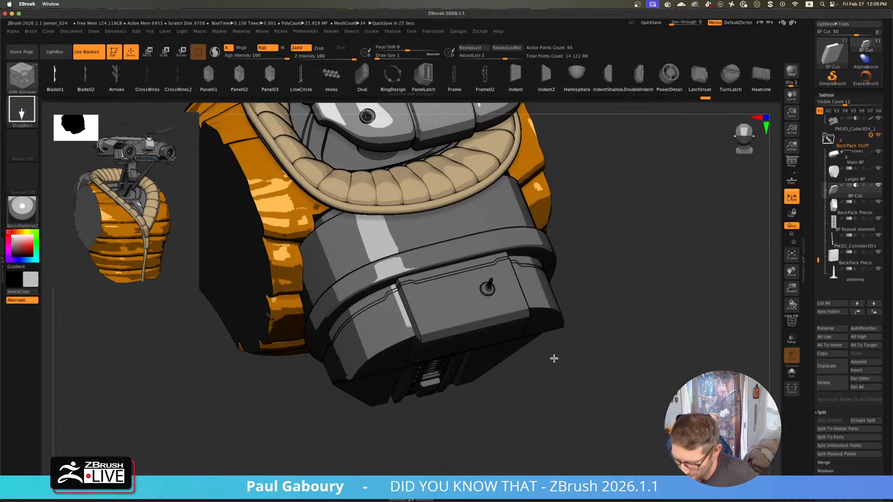
{"action": "scroll", "coordinate": [682, 103], "scroll_direction": "right", "scroll_amount": 5}
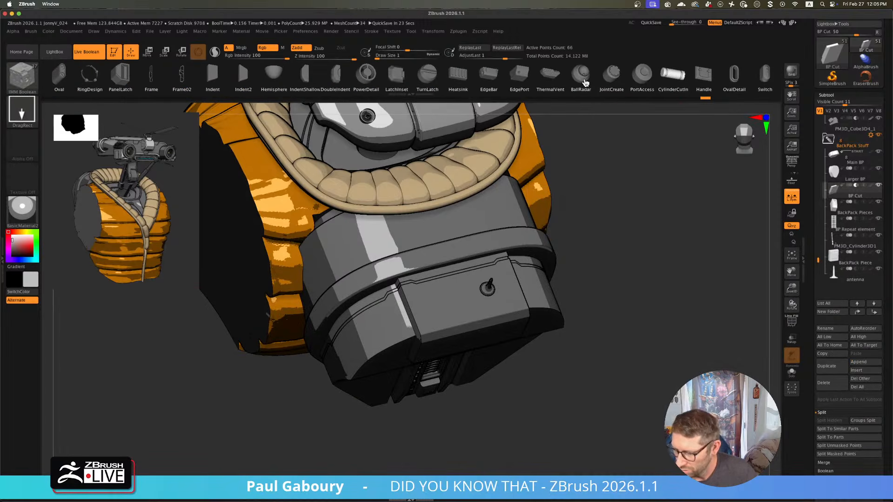
{"action": "key", "text": "s"}
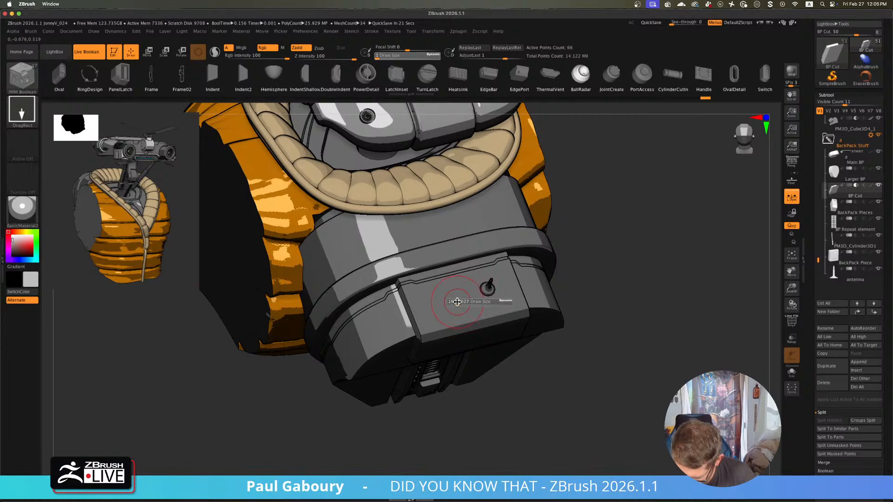
{"action": "mouse_move", "coordinate": [458, 302]}
{"action": "left_mouse_down"}
{"action": "mouse_move", "coordinate": [449, 302]}
{"action": "mouse_move", "coordinate": [458, 307]}
{"action": "left_mouse_up"}
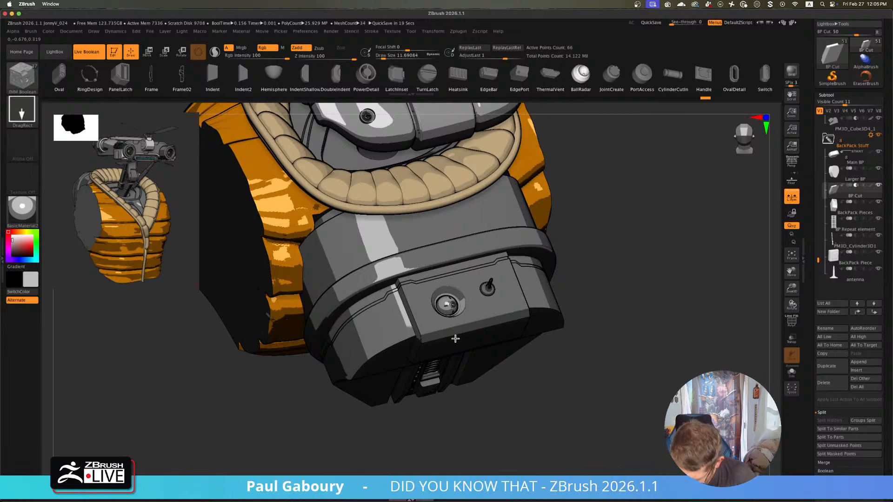
- Enlarge the BallRadar insert and shift it on the top panel away from the antenna
{"action": "left_click_drag", "start_coordinate": [552, 387], "coordinate": [526, 360]}
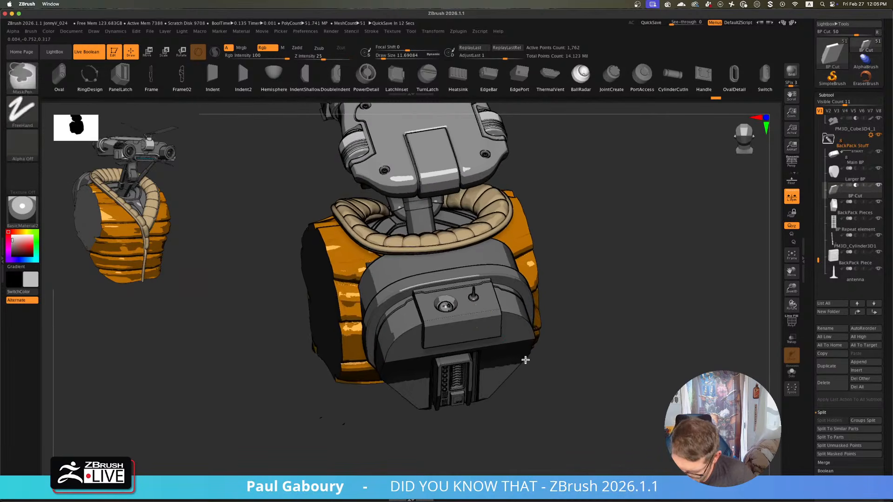
{"action": "right_click_drag", "start_coordinate": [525, 360], "coordinate": [523, 368], "text": "ctrl"}
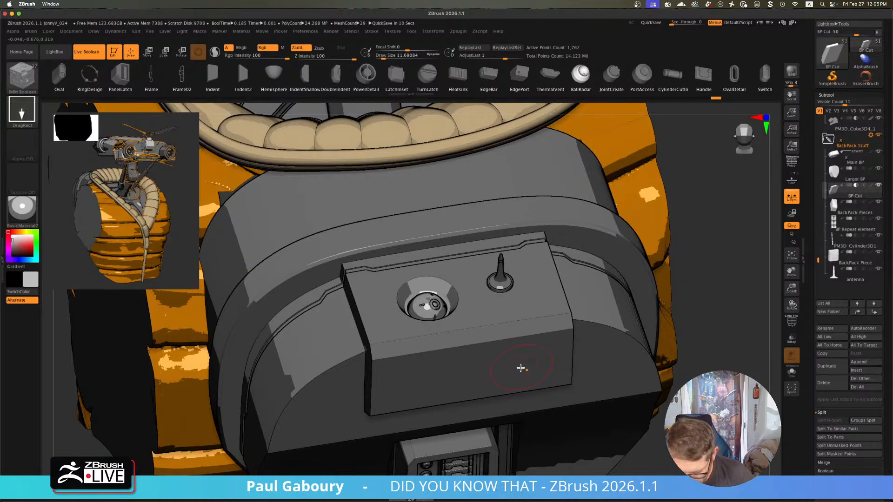
{"action": "key", "text": "w"}
{"action": "left_click_drag", "start_coordinate": [433, 305], "coordinate": [381, 308]}
{"action": "key", "text": "q"}
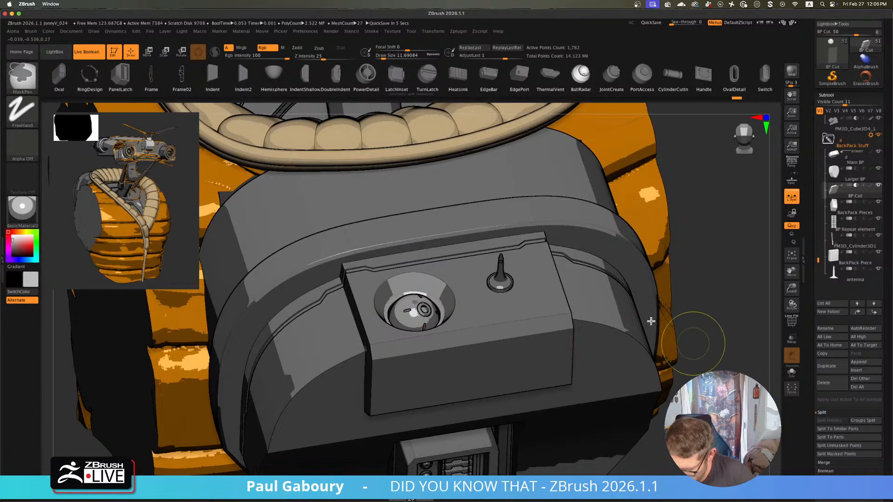
- Try the PowerDetail insert as a mirrored pair on the backpack's front beside the raised panel, and undo it
{"action": "key", "text": "f"}
{"action": "mouse_move", "coordinate": [611, 311]}
{"action": "left_mouse_down"}
{"action": "mouse_move", "coordinate": [614, 295]}
{"action": "mouse_move", "coordinate": [602, 323]}
{"action": "left_mouse_up"}
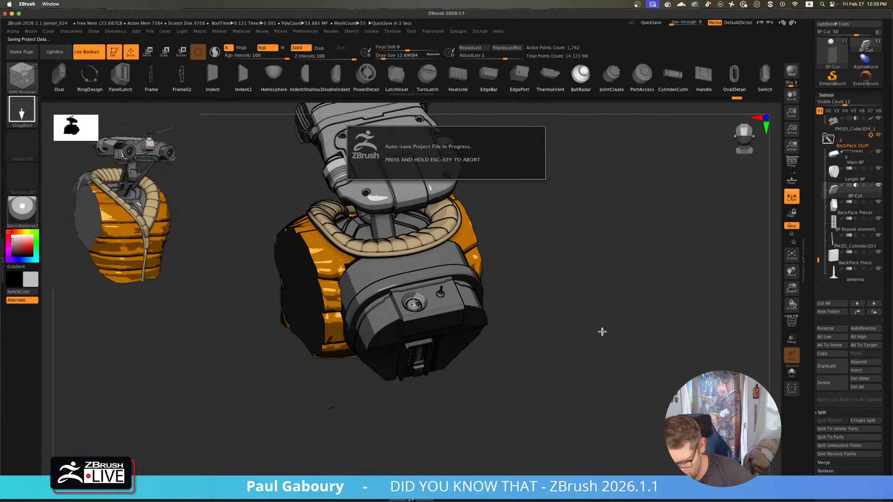
{"action": "left_click_drag", "start_coordinate": [598, 329], "coordinate": [598, 325]}
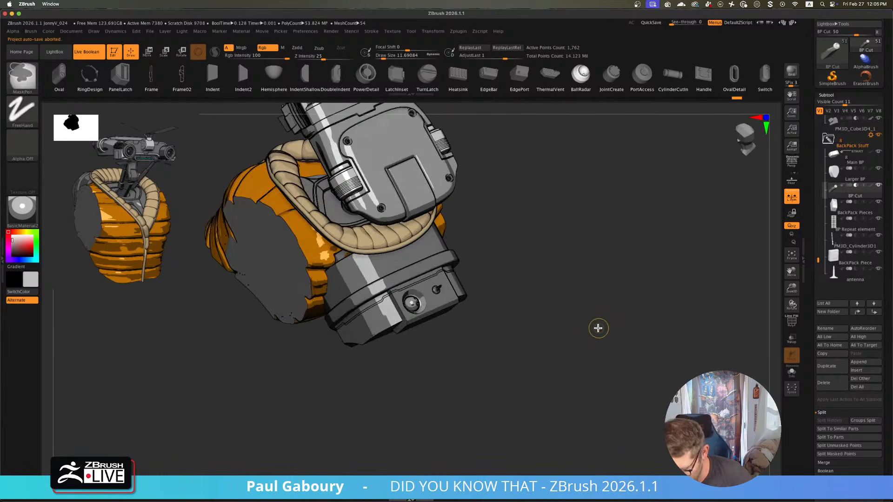
{"action": "left_click_drag", "start_coordinate": [541, 371], "coordinate": [528, 319]}
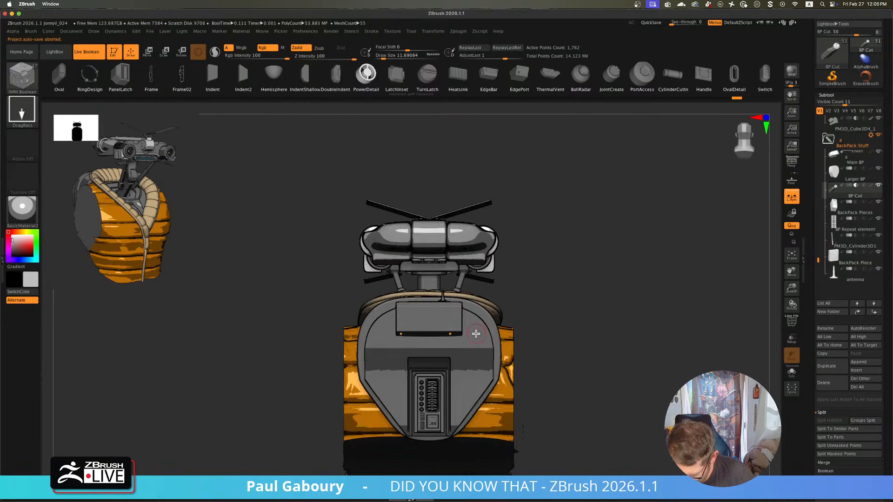
{"action": "right_click_drag", "start_coordinate": [476, 336], "coordinate": [484, 347], "text": "ctrl"}
{"action": "left_click_drag", "start_coordinate": [486, 334], "coordinate": [488, 339]}
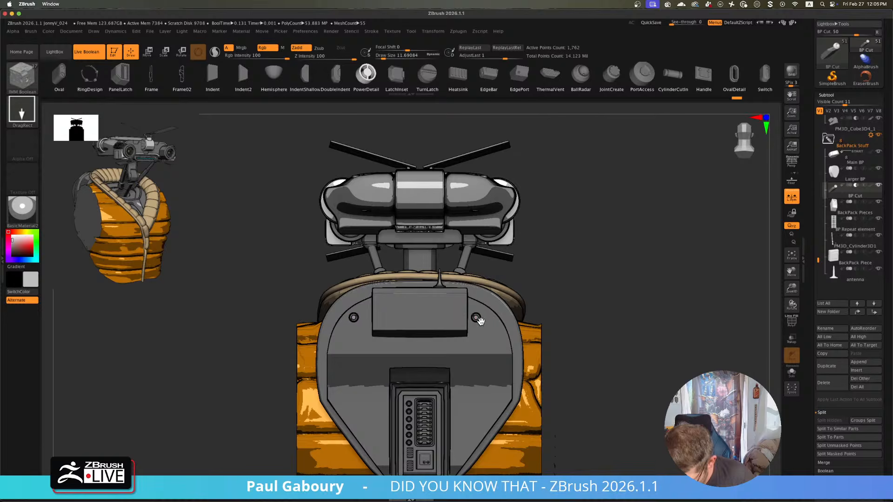
{"action": "left_click_drag", "start_coordinate": [481, 322], "coordinate": [482, 322]}
{"action": "mouse_move", "coordinate": [618, 355]}
{"action": "right_mouse_down", "text": "ctrl"}
{"action": "mouse_move", "coordinate": [578, 347]}
{"action": "mouse_move", "coordinate": [584, 375]}
{"action": "mouse_move", "coordinate": [592, 372]}
{"action": "mouse_move", "coordinate": [592, 365]}
{"action": "mouse_move", "coordinate": [580, 377]}
{"action": "mouse_move", "coordinate": [568, 361]}
{"action": "mouse_move", "coordinate": [556, 383]}
{"action": "mouse_move", "coordinate": [567, 390]}
{"action": "mouse_move", "coordinate": [581, 342]}
{"action": "right_mouse_up", "text": "ctrl"}
{"action": "key", "text": "ctrl+z"}
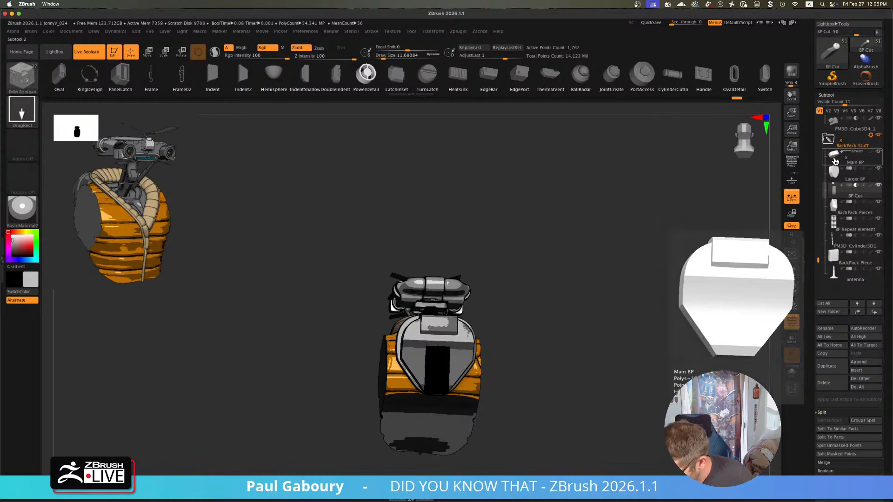
- Solo the Main BP subtool, isolate its upper and lower front polygroups, and mask everything except those faces
{"action": "left_click", "coordinate": [836, 175]}
{"action": "key", "text": "shift"}
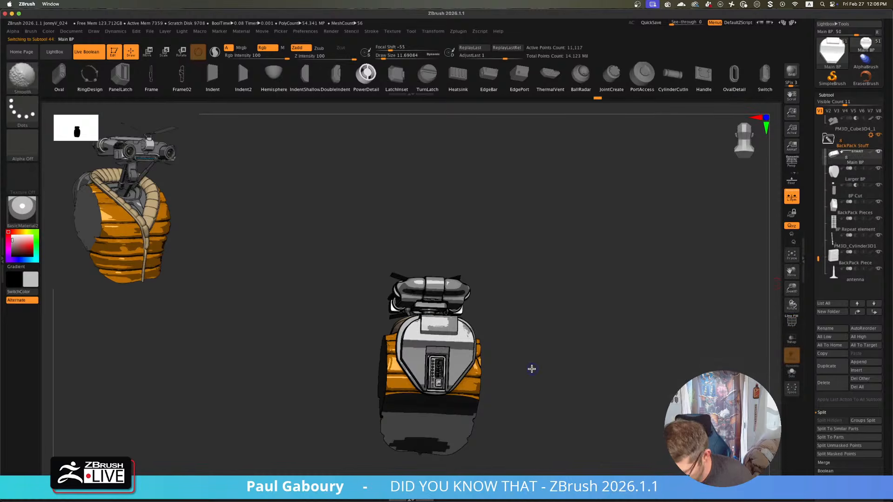
{"action": "left_click", "coordinate": [791, 375]}
{"action": "right_click_drag", "start_coordinate": [495, 362], "coordinate": [519, 355], "text": "ctrl"}
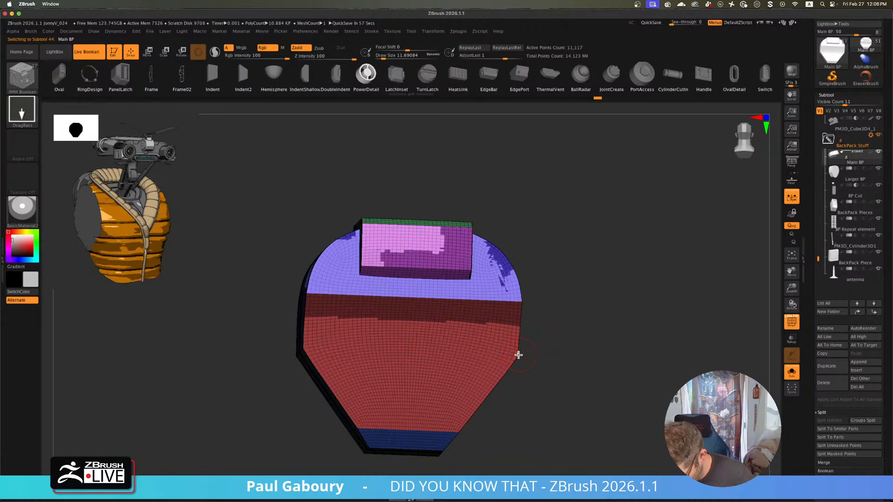
{"action": "left_click", "coordinate": [479, 289], "text": "ctrl+shift"}
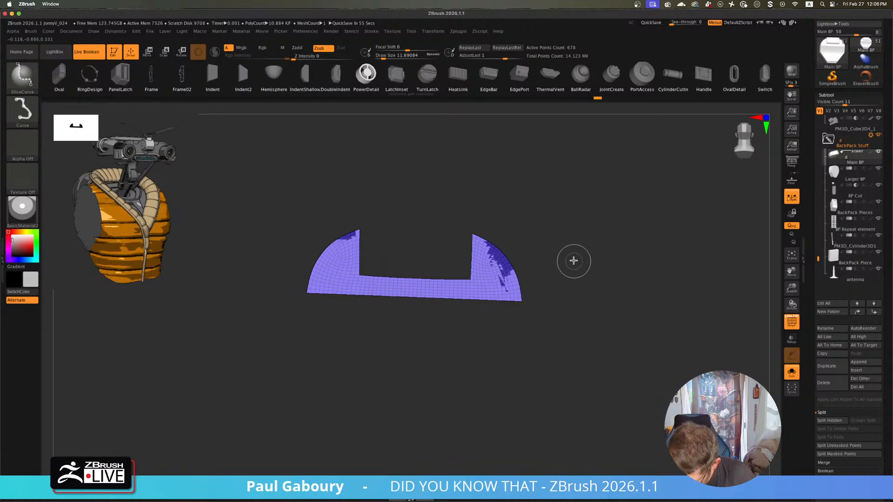
{"action": "left_click", "coordinate": [514, 307], "text": "ctrl+shift"}
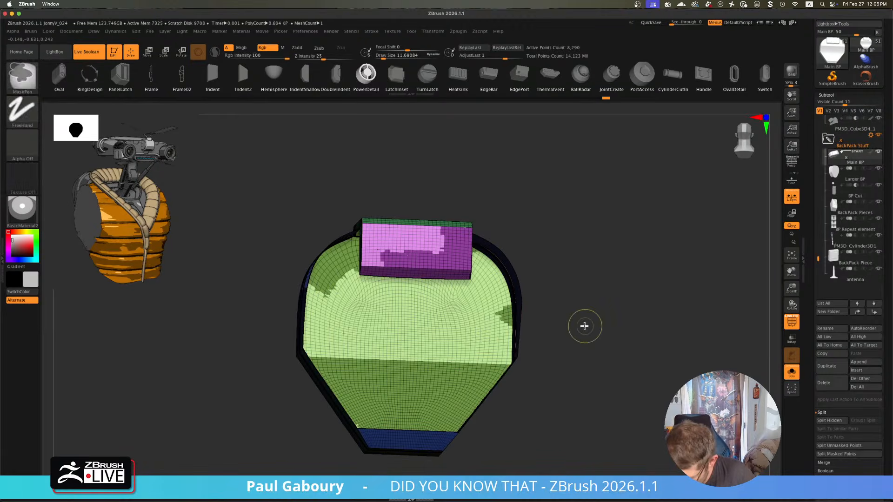
{"action": "left_click_drag", "start_coordinate": [590, 333], "coordinate": [599, 341], "text": "ctrl+shift"}
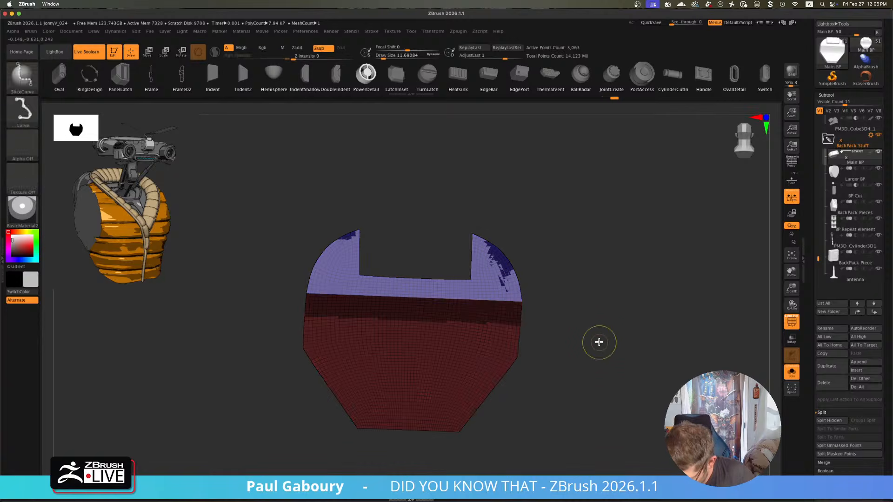
{"action": "left_click", "coordinate": [596, 341], "text": "ctrl+shift"}
{"action": "key", "text": "shift+f"}
{"action": "mouse_move", "coordinate": [589, 330]}
{"action": "left_mouse_down"}
{"action": "mouse_move", "coordinate": [582, 325]}
{"action": "mouse_move", "coordinate": [592, 325]}
{"action": "left_mouse_up"}
- Inset the unmasked front faces toward their center by scaling with a horizontal Transpose line
{"action": "key", "text": "w"}
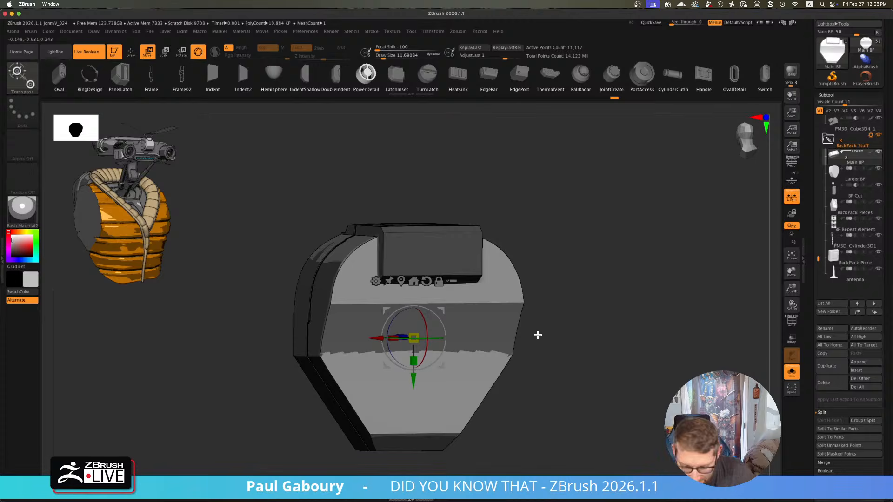
{"action": "key", "text": "y"}
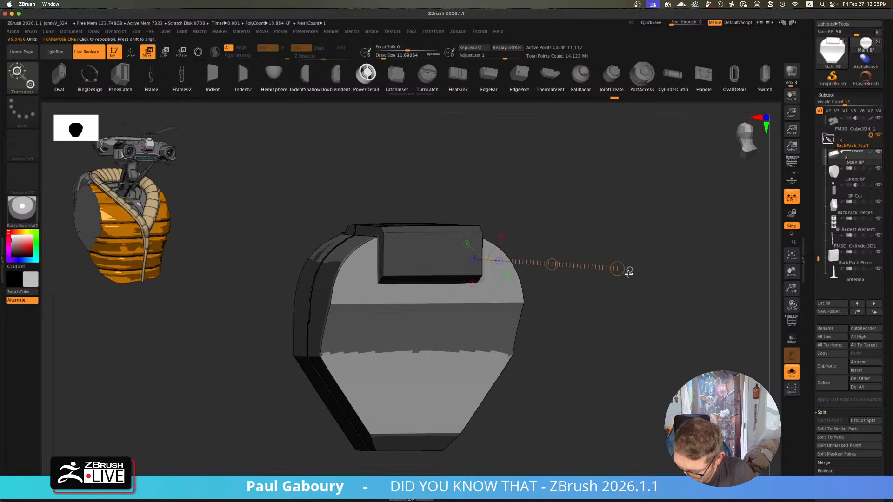
{"action": "left_click_drag", "start_coordinate": [435, 311], "coordinate": [513, 235]}
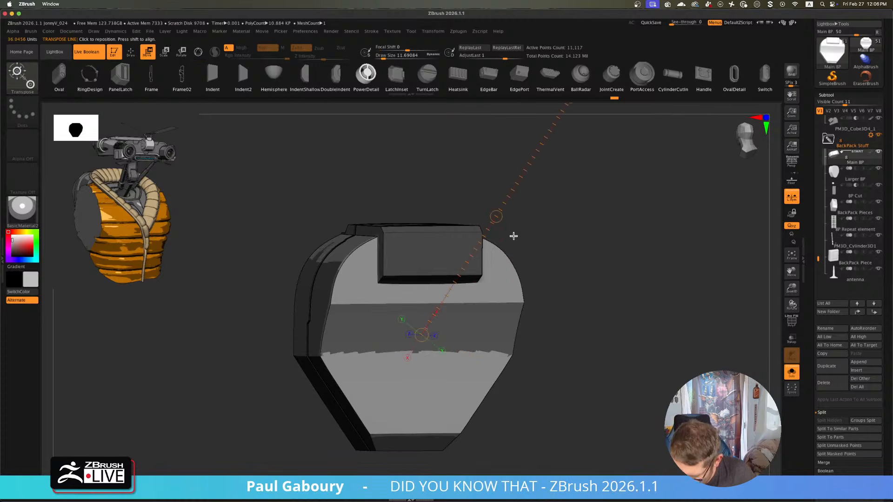
{"action": "left_click_drag", "start_coordinate": [453, 331], "coordinate": [576, 329]}
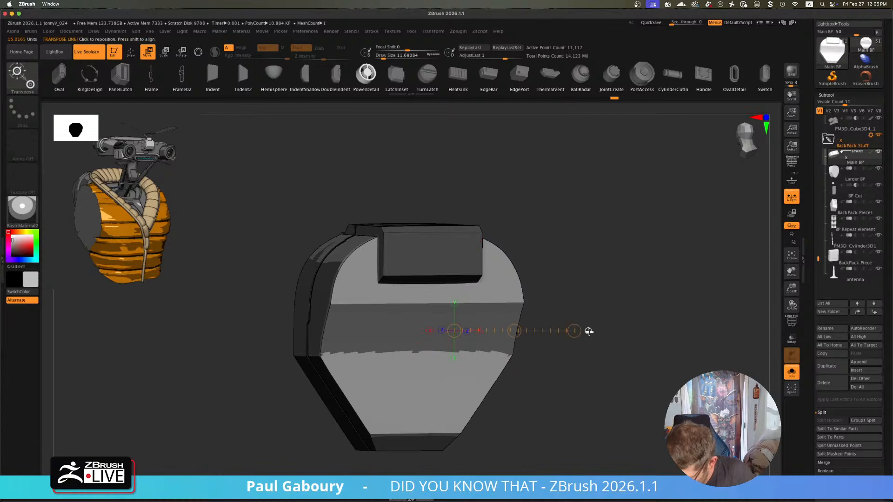
{"action": "left_click_drag", "start_coordinate": [512, 342], "coordinate": [529, 334]}
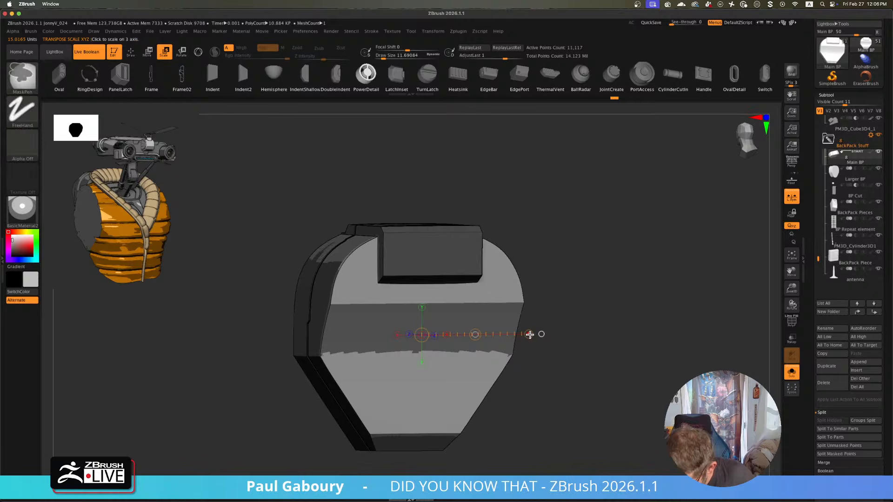
{"action": "left_click_drag", "start_coordinate": [530, 334], "coordinate": [530, 334], "text": "ctrl"}
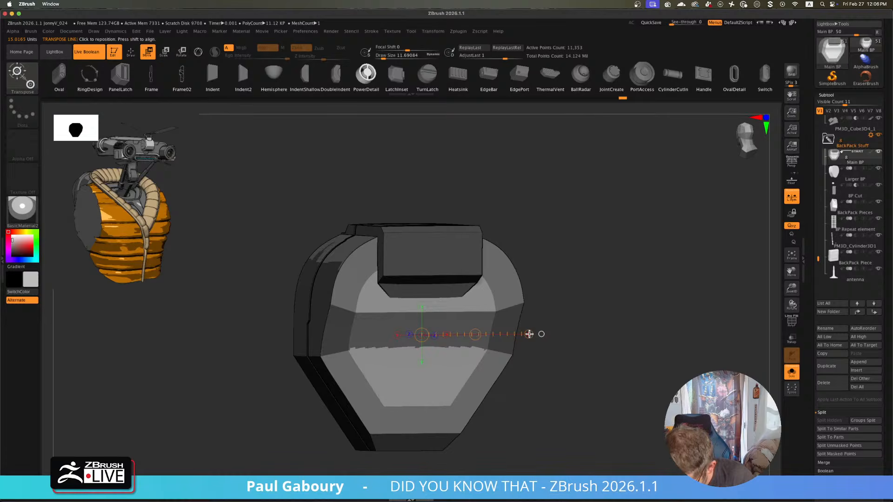
- Adjust the inset front face with the gizmo to form a narrow beveled rim, and show the full robot again
{"action": "key", "text": "y"}
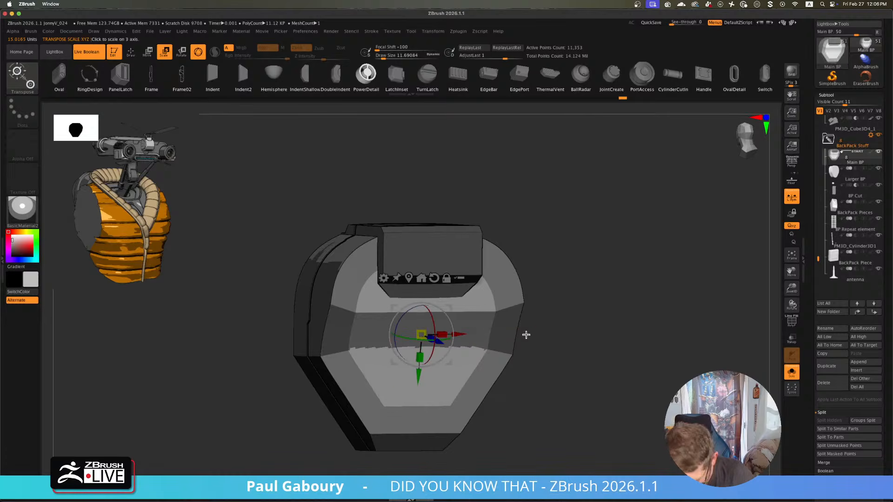
{"action": "left_click_drag", "start_coordinate": [426, 331], "coordinate": [440, 328]}
{"action": "left_click_drag", "start_coordinate": [550, 341], "coordinate": [555, 318]}
{"action": "mouse_move", "coordinate": [455, 330]}
{"action": "left_mouse_down"}
{"action": "mouse_move", "coordinate": [570, 361]}
{"action": "mouse_move", "coordinate": [529, 361]}
{"action": "mouse_move", "coordinate": [535, 370]}
{"action": "mouse_move", "coordinate": [504, 355]}
{"action": "mouse_move", "coordinate": [475, 359]}
{"action": "mouse_move", "coordinate": [478, 366]}
{"action": "mouse_move", "coordinate": [422, 388]}
{"action": "left_mouse_up"}
{"action": "left_click", "coordinate": [791, 374]}
{"action": "mouse_move", "coordinate": [498, 358]}
{"action": "left_mouse_down"}
{"action": "mouse_move", "coordinate": [500, 341]}
{"action": "mouse_move", "coordinate": [506, 363]}
{"action": "mouse_move", "coordinate": [496, 369]}
{"action": "mouse_move", "coordinate": [487, 359]}
{"action": "mouse_move", "coordinate": [493, 345]}
{"action": "mouse_move", "coordinate": [487, 370]}
{"action": "mouse_move", "coordinate": [492, 342]}
{"action": "left_mouse_up"}
{"action": "key", "text": "q"}
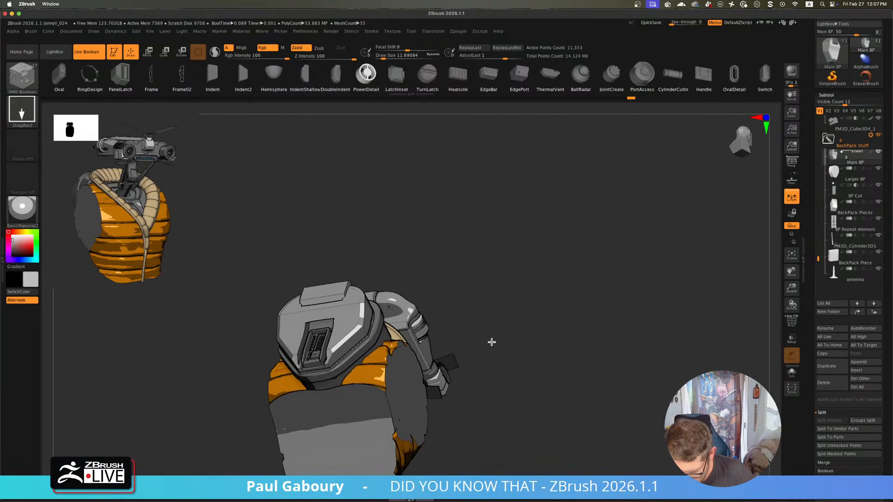
- Solo the Main BP subtool and show its polyframe around the beveled front rim
{"action": "left_click", "coordinate": [793, 375]}
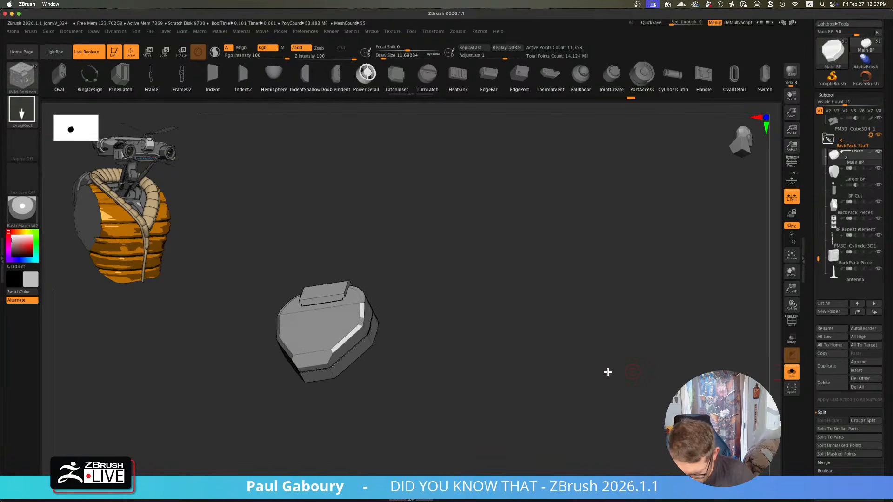
{"action": "key", "text": "shift+f"}
{"action": "scroll", "coordinate": [381, 360], "scroll_direction": "up", "scroll_amount": 3}
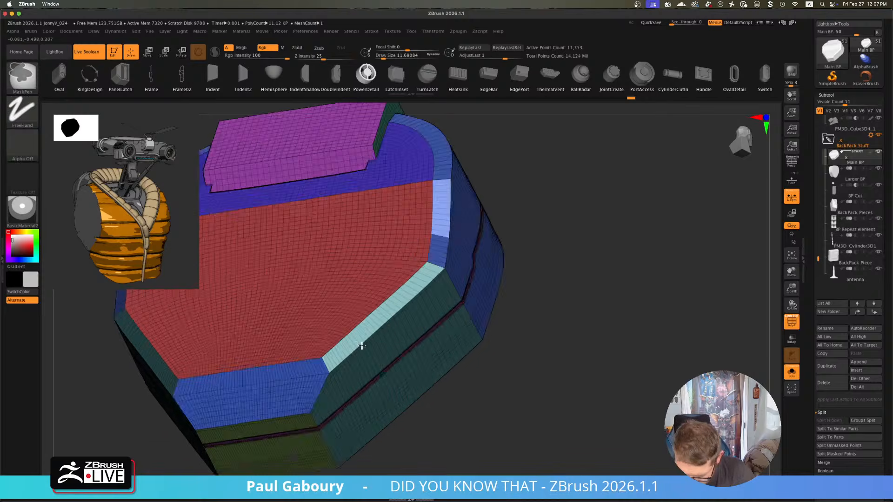
{"action": "scroll", "coordinate": [356, 336], "scroll_direction": "up", "scroll_amount": 3}
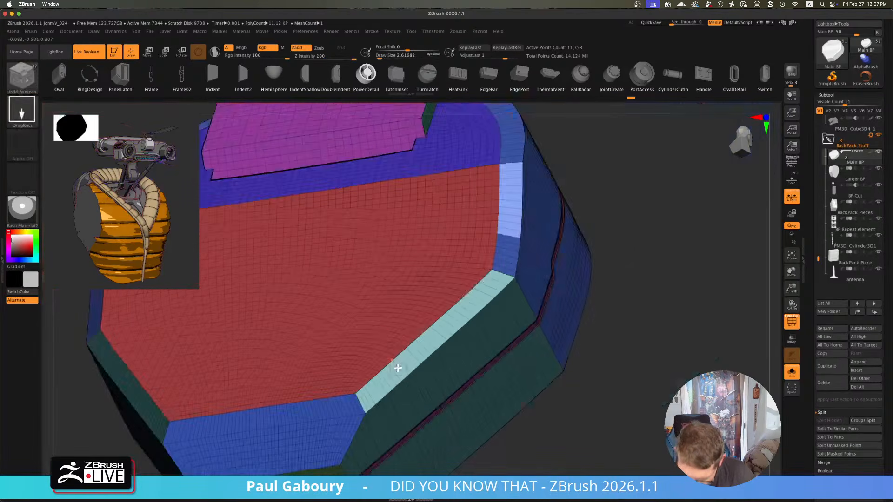
- Insert two closely spaced edge loops along the inner side of the beveled rim with ZModeler's Insert Edgeloop action
{"action": "key", "text": "b"}
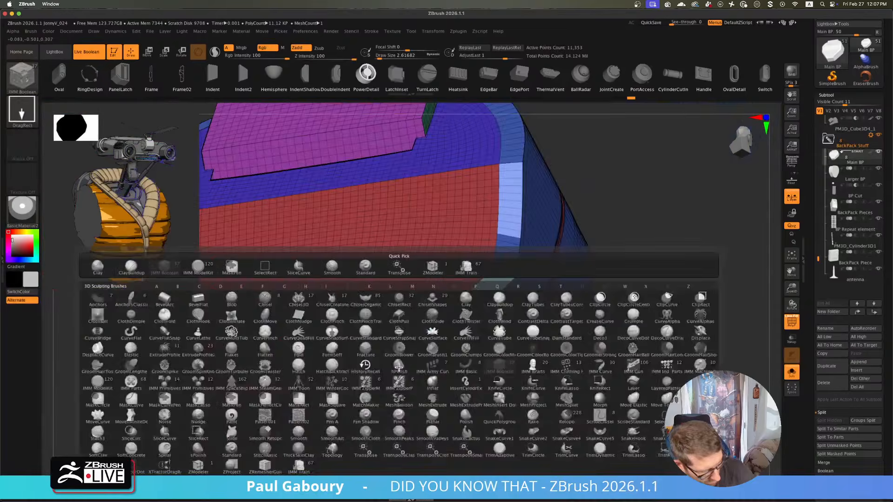
{"action": "key", "text": "m"}
{"action": "key", "text": "p"}
{"action": "scroll", "coordinate": [435, 379], "scroll_direction": "up", "scroll_amount": 3}
{"action": "key", "text": "b"}
{"action": "key", "text": "z"}
{"action": "key", "text": "m"}
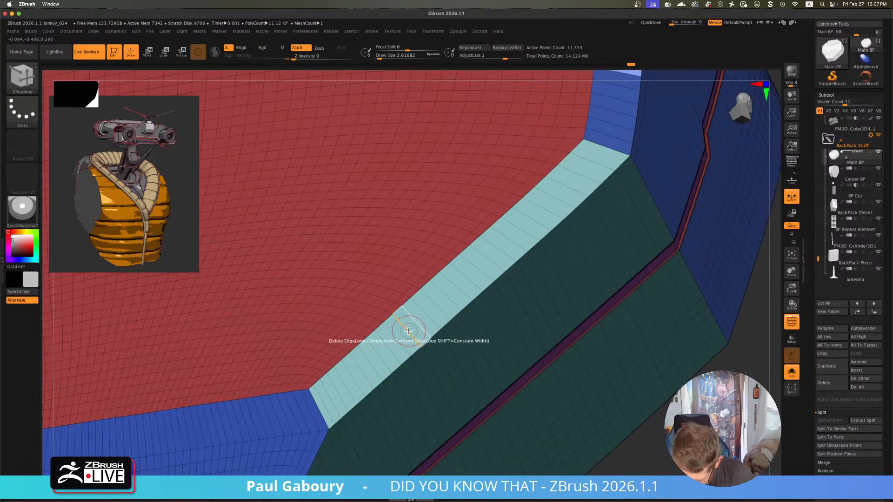
{"action": "key", "text": "space"}
{"action": "left_click", "coordinate": [433, 325]}
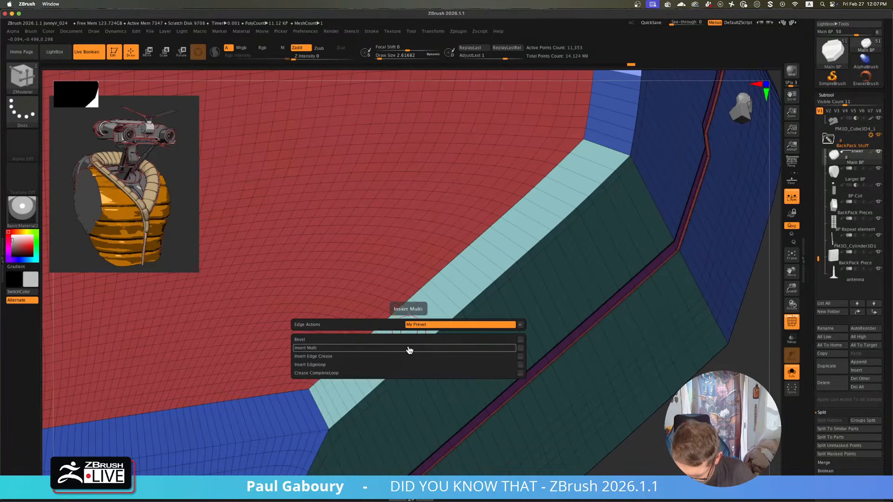
{"action": "left_click", "coordinate": [384, 360]}
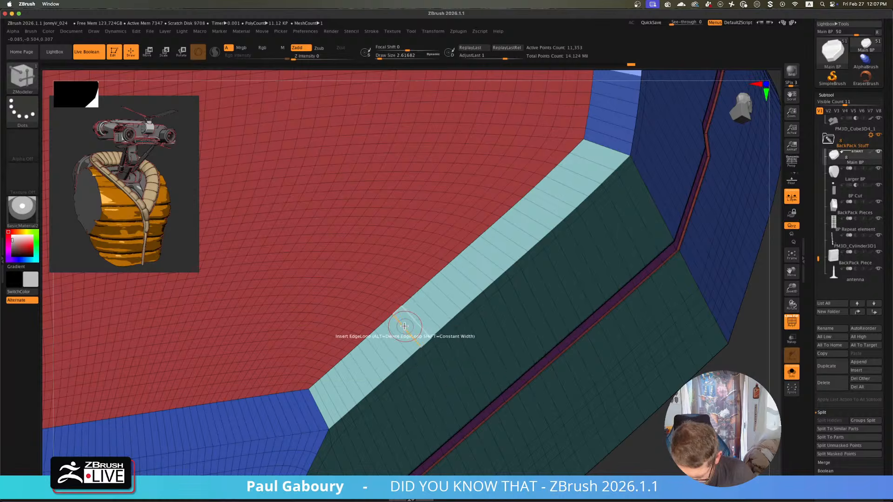
{"action": "left_click", "coordinate": [404, 329]}
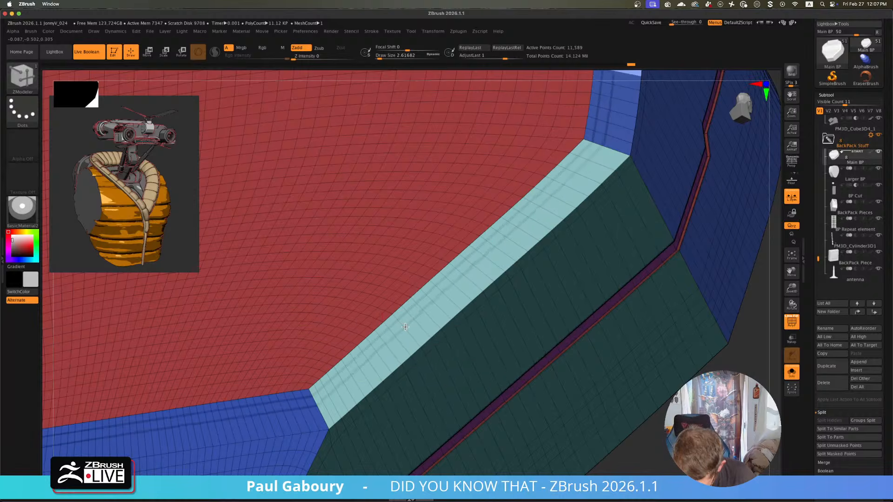
- Push the narrow polygon strip along the rim inward with QMesh PolyLoop to form a groove, and preview it with dynamic subdivision
{"action": "key", "text": "space"}
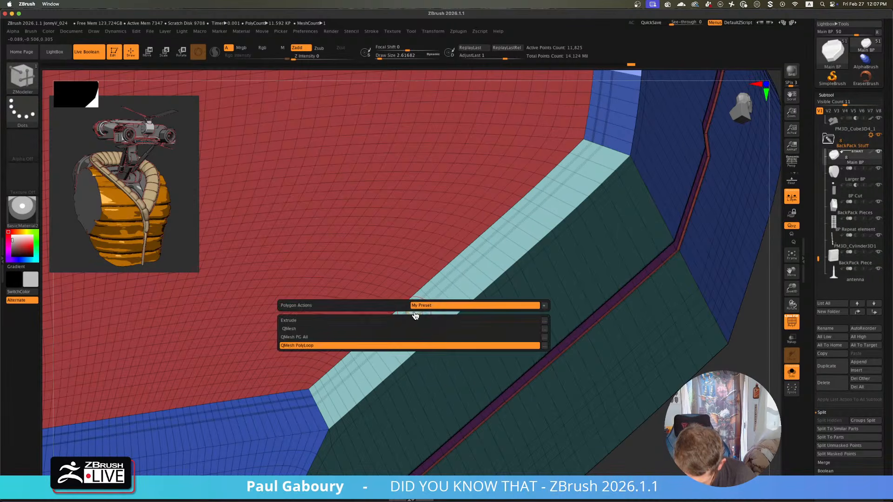
{"action": "left_click", "coordinate": [403, 322]}
{"action": "key", "text": "alt"}
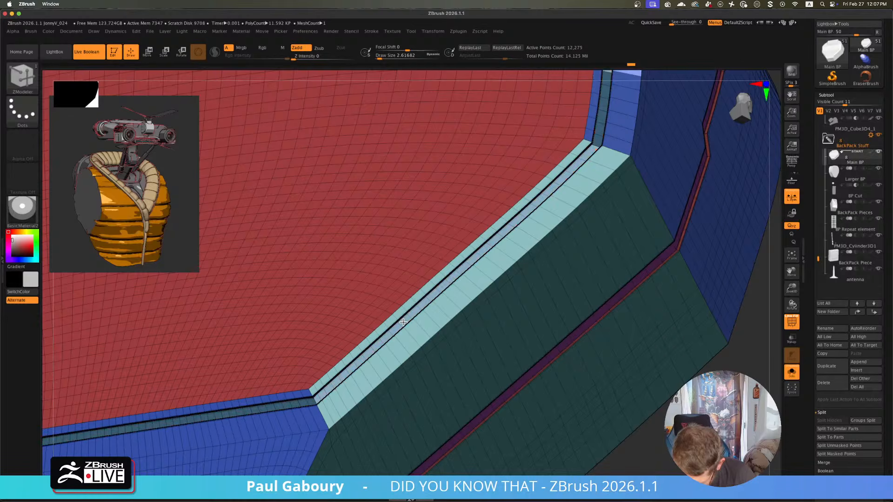
{"action": "key", "text": "f"}
{"action": "right_click_drag", "start_coordinate": [574, 361], "coordinate": [539, 366], "text": "ctrl"}
{"action": "key", "text": "shift+f"}
{"action": "key", "text": "d"}
{"action": "right_click_drag", "start_coordinate": [539, 365], "coordinate": [510, 373]}
{"action": "left_click", "coordinate": [792, 375]}
{"action": "left_click", "coordinate": [785, 377]}
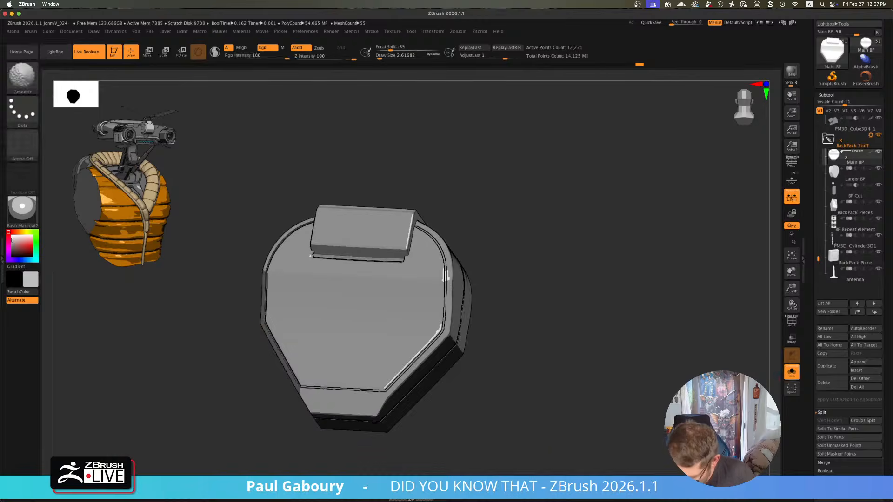
- Examine Main BP's upper and lower front polygroups in isolation, and bring back the full robot
{"action": "key", "text": "shift+f"}
{"action": "left_click", "coordinate": [423, 281], "text": "ctrl+shift"}
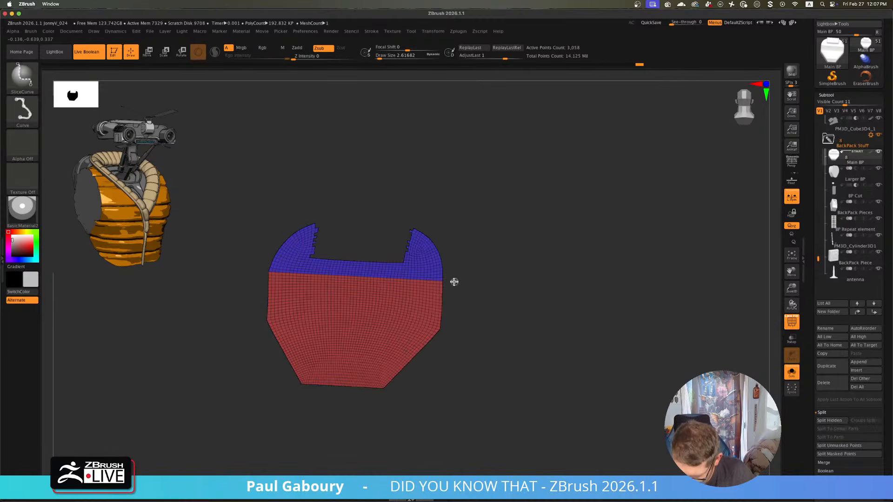
{"action": "left_click", "coordinate": [530, 334], "text": "ctrl+shift"}
{"action": "mouse_move", "coordinate": [529, 335]}
{"action": "right_mouse_down"}
{"action": "mouse_move", "coordinate": [518, 347]}
{"action": "mouse_move", "coordinate": [537, 331]}
{"action": "mouse_move", "coordinate": [512, 325]}
{"action": "mouse_move", "coordinate": [512, 341]}
{"action": "right_mouse_up"}
{"action": "left_click", "coordinate": [792, 375]}
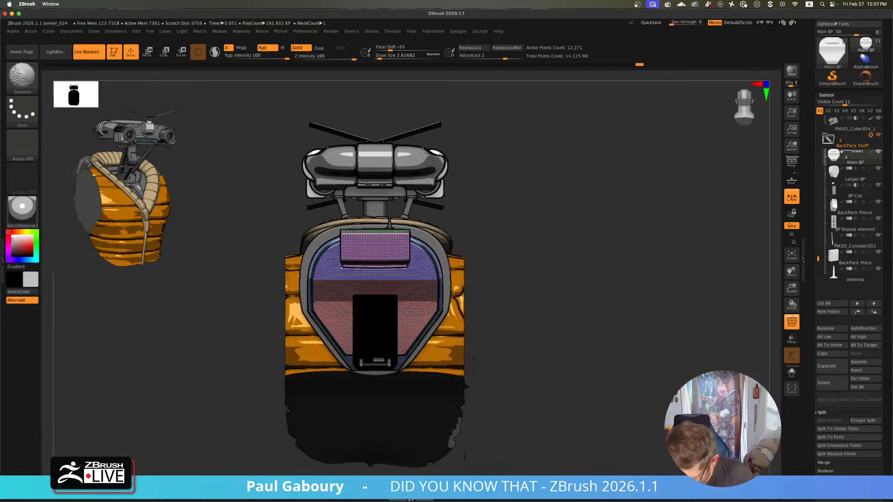
{"action": "mouse_move", "coordinate": [505, 353]}
{"action": "right_mouse_down"}
{"action": "mouse_move", "coordinate": [515, 343]}
{"action": "mouse_move", "coordinate": [551, 396]}
{"action": "mouse_move", "coordinate": [542, 372]}
{"action": "right_mouse_up"}
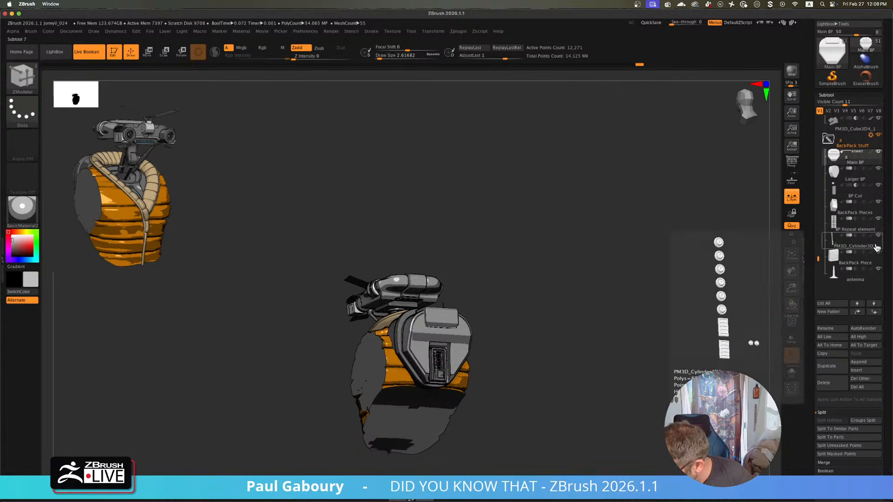
- Make BP Cut the active subtool, face the backpack straight on, and choose the IMM Boolean brush
{"action": "left_click", "coordinate": [835, 195]}
{"action": "left_click_drag", "start_coordinate": [507, 338], "coordinate": [499, 345], "text": "shift"}
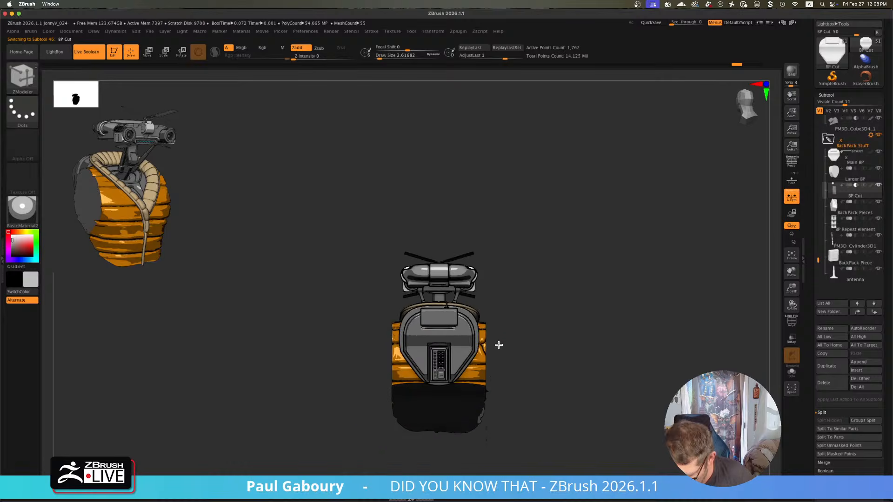
{"action": "key", "text": "b"}
{"action": "key", "text": "i"}
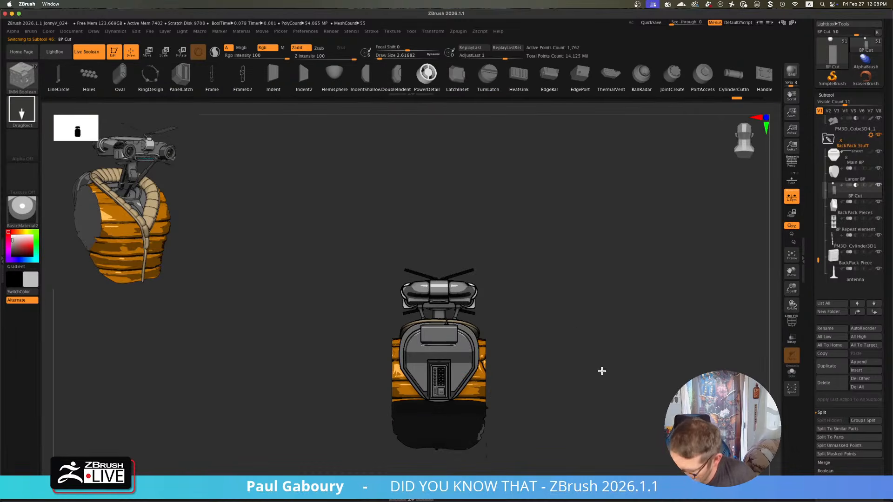
{"action": "left_click", "coordinate": [601, 368]}
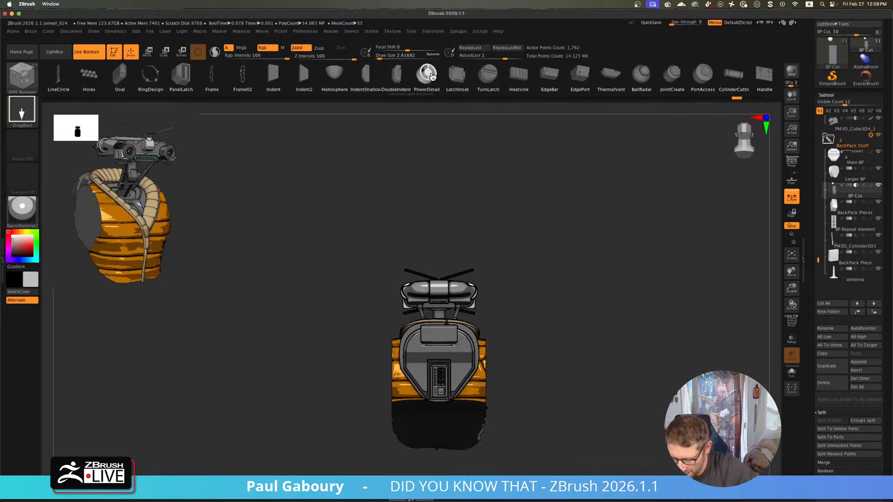
- Insert a mirrored pair of small PowerDetail cuts on the backpack's front, one on each side of the raised panel
{"action": "mouse_move", "coordinate": [468, 351]}
{"action": "right_mouse_down", "text": "ctrl"}
{"action": "mouse_move", "coordinate": [595, 424]}
{"action": "mouse_move", "coordinate": [501, 328]}
{"action": "right_mouse_up", "text": "ctrl"}
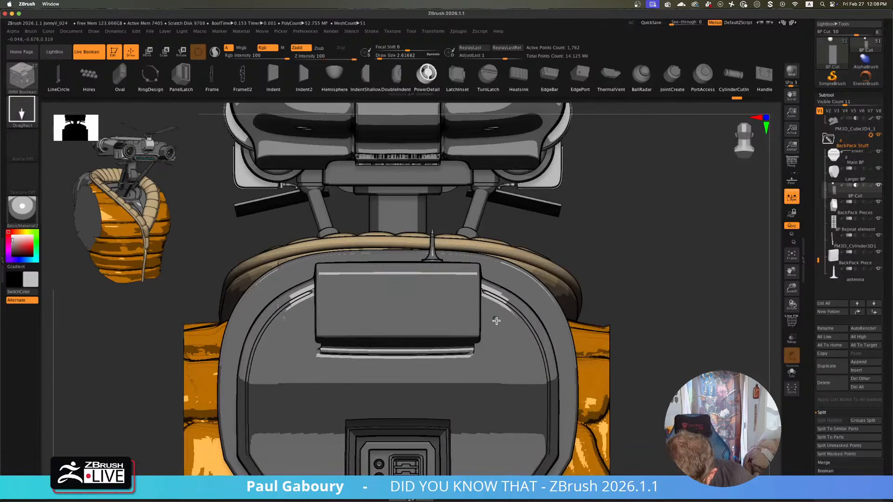
{"action": "left_click_drag", "start_coordinate": [495, 320], "coordinate": [491, 331]}
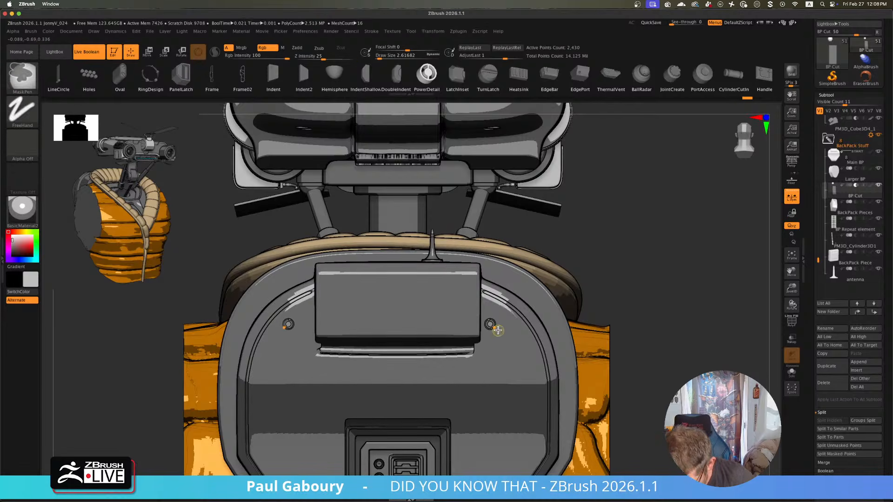
{"action": "right_click_drag", "start_coordinate": [492, 356], "coordinate": [507, 329], "text": "ctrl"}
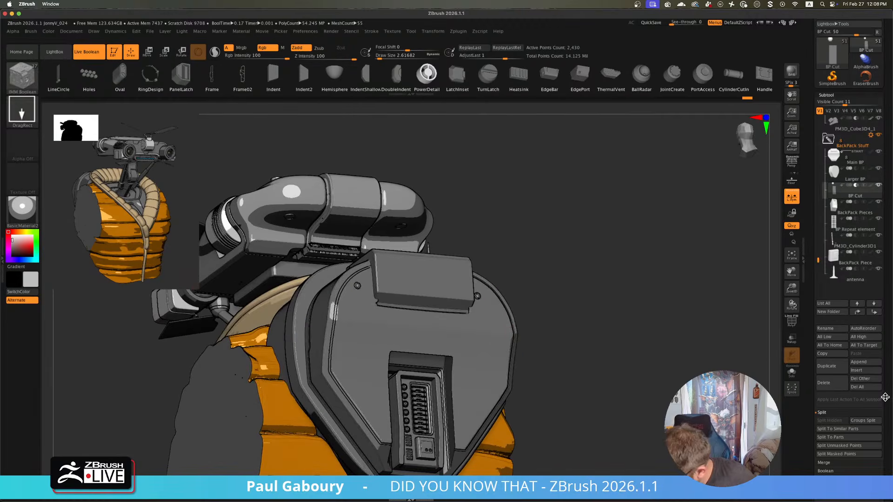
- Try Mirror And Weld on the BP Cut subtool, and undo it together with the inserted PowerDetail pair
{"action": "left_click_drag", "start_coordinate": [884, 405], "coordinate": [882, 149]}
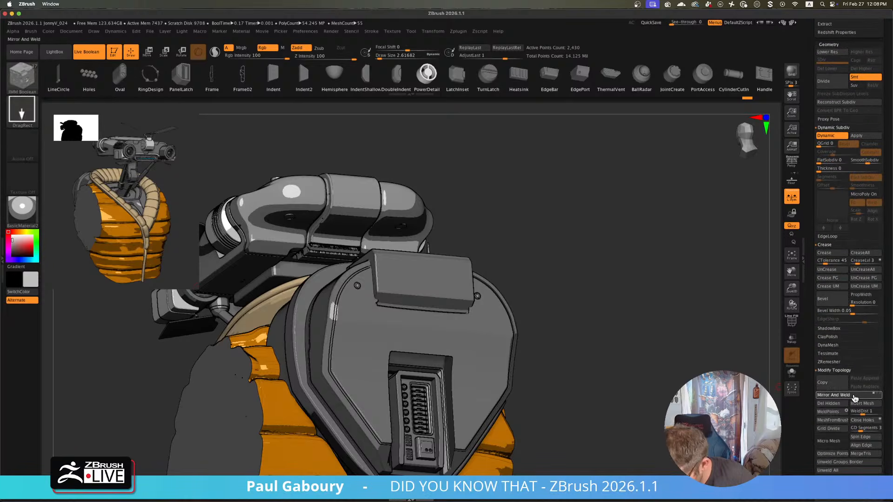
{"action": "left_click", "coordinate": [854, 396]}
{"action": "right_click_drag", "start_coordinate": [626, 365], "coordinate": [625, 364], "text": "shift"}
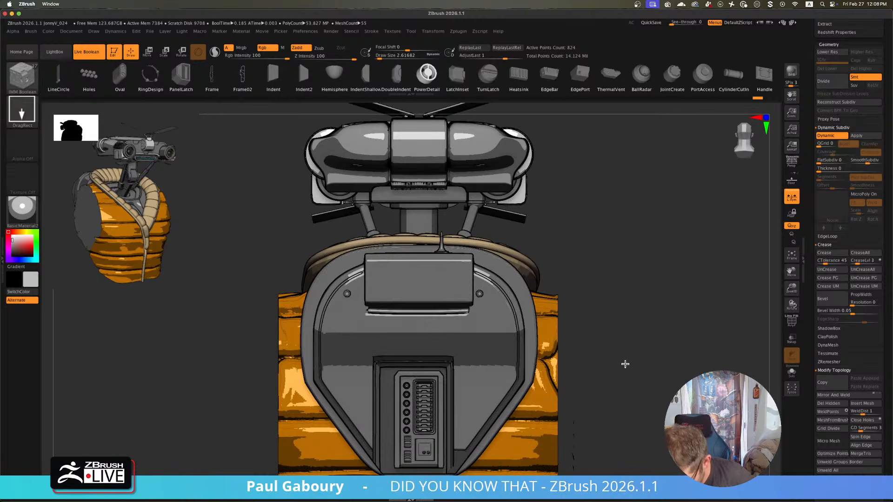
{"action": "key", "text": "ctrl"}
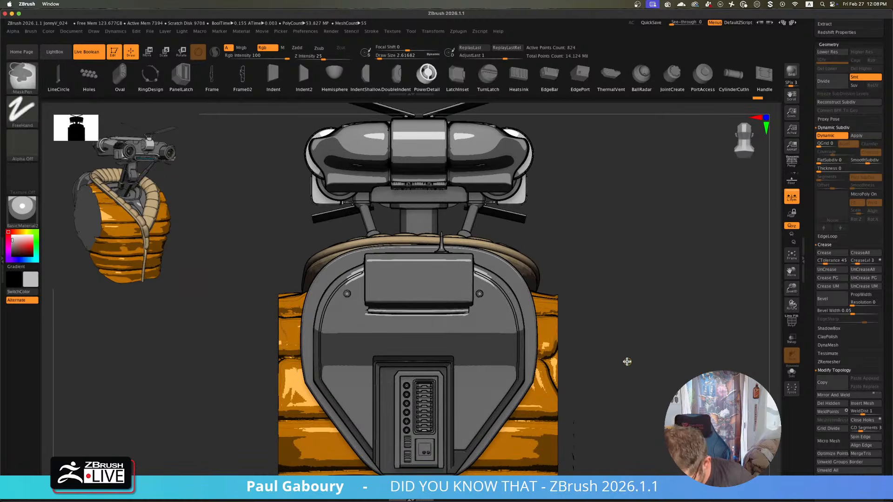
{"action": "key", "text": "ctrl+z"}
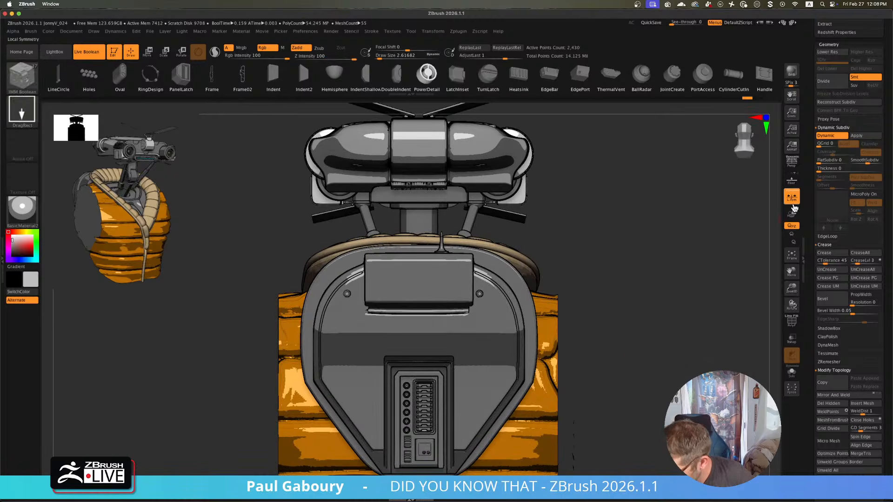
{"action": "left_click", "coordinate": [850, 396]}
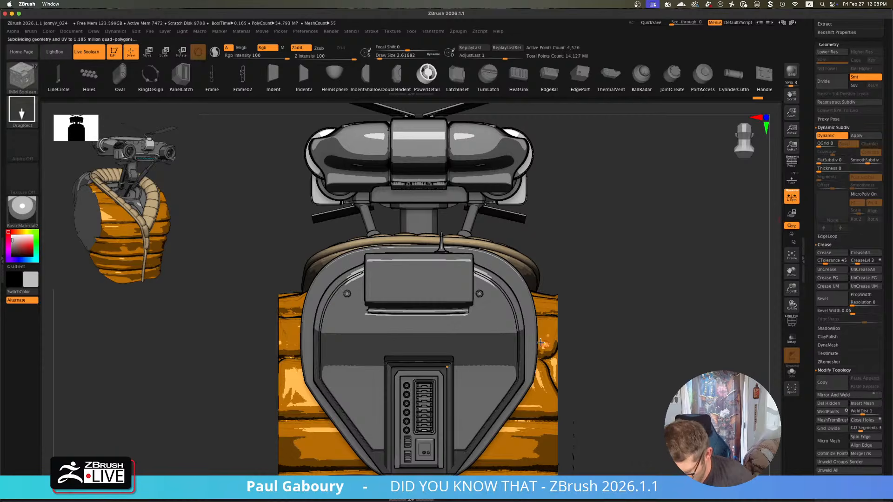
{"action": "right_click_drag", "start_coordinate": [485, 334], "coordinate": [482, 325]}
{"action": "key", "text": "ctrl"}
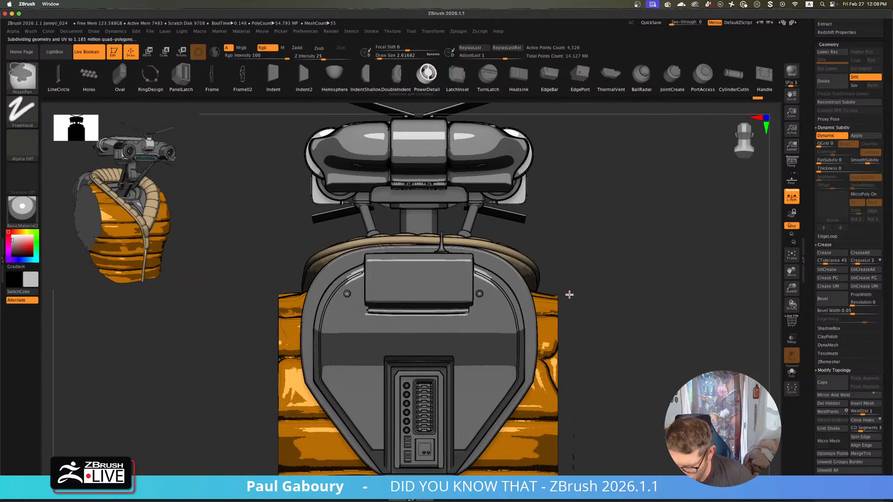
{"action": "scroll", "coordinate": [570, 294], "scroll_direction": "down", "scroll_amount": 3}
{"action": "scroll", "coordinate": [578, 307], "scroll_direction": "up", "scroll_amount": 3}
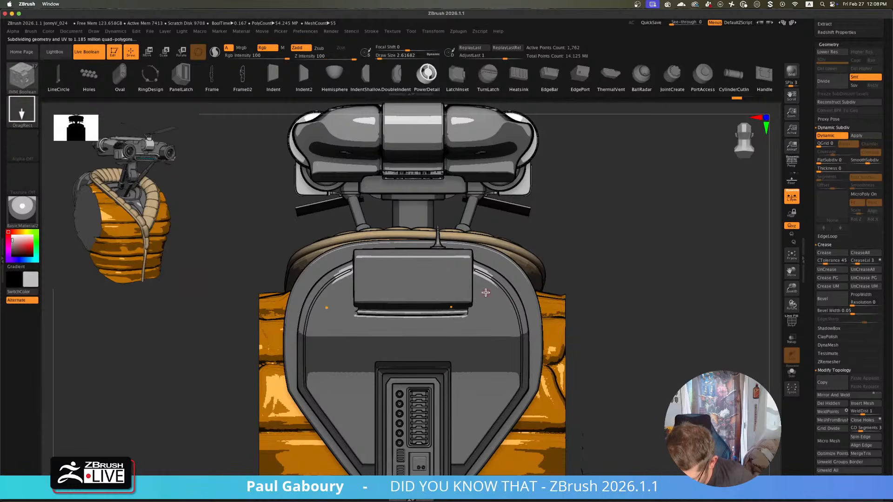
- Turn off local symmetry and insert a mirrored pair of small PowerDetail cuts beside the raised panel
{"action": "left_click_drag", "start_coordinate": [489, 301], "coordinate": [489, 302], "text": "ctrl"}
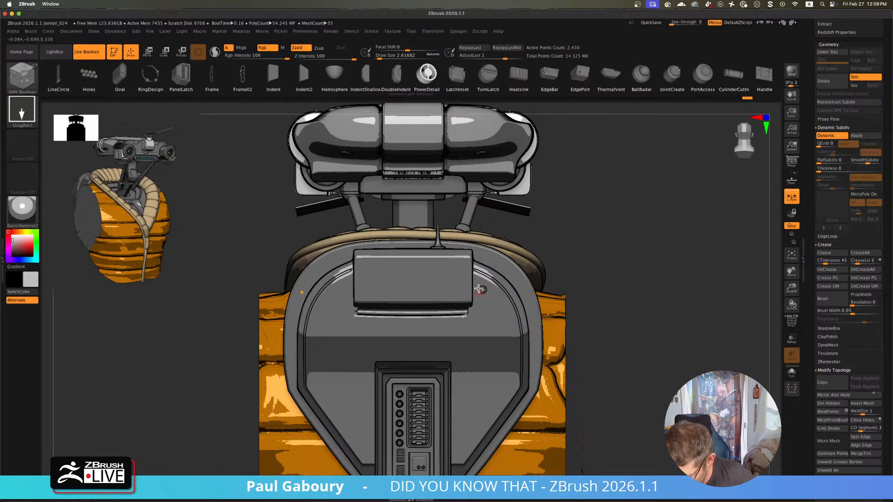
{"action": "left_click", "coordinate": [793, 198]}
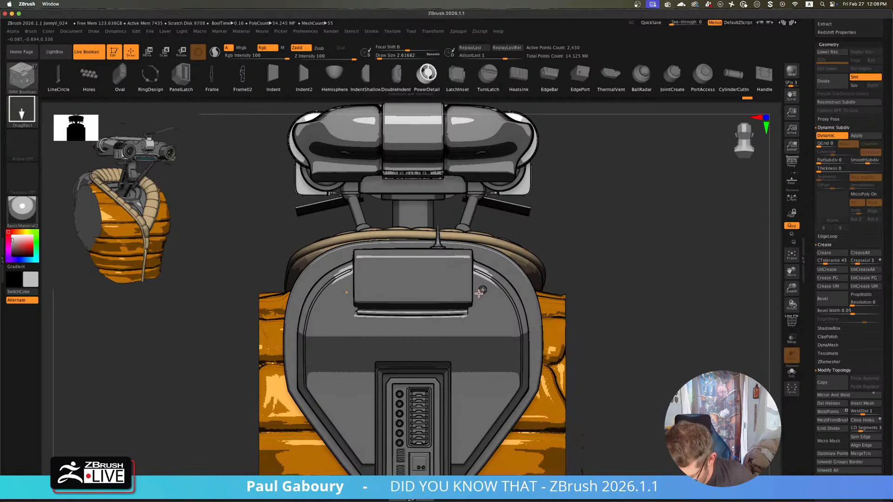
{"action": "key", "text": "super+z"}
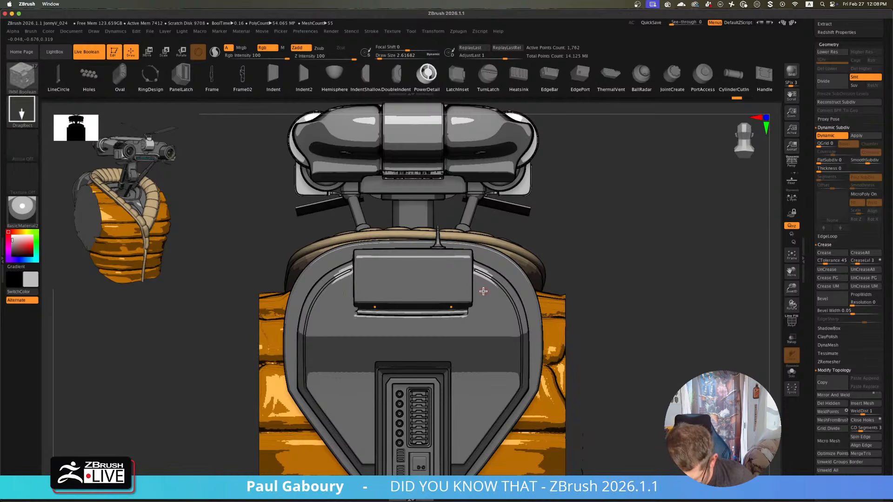
{"action": "left_click", "coordinate": [484, 291]}
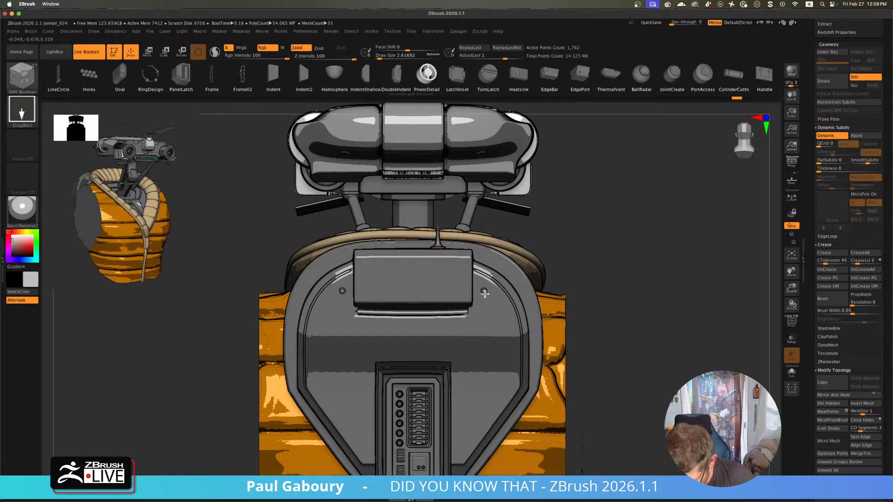
- Add five more mirrored PowerDetail pairs to the backpack's front: three along the outer edges and two beside the central recess
{"action": "left_click", "coordinate": [512, 334]}
{"action": "left_click", "coordinate": [512, 338]}
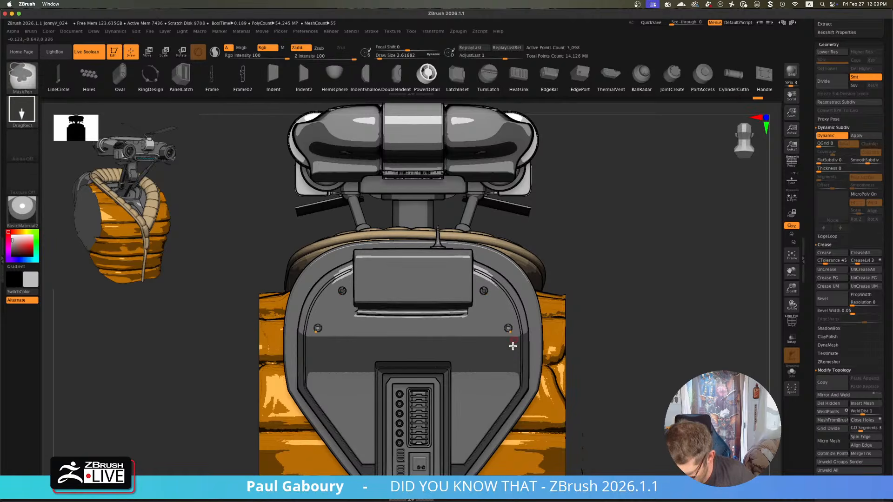
{"action": "left_click", "coordinate": [511, 382]}
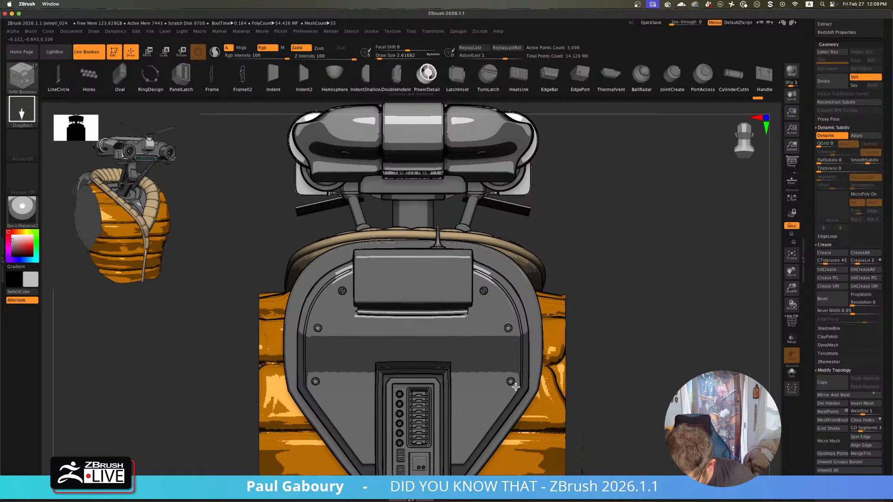
{"action": "left_click", "coordinate": [461, 454]}
{"action": "left_click", "coordinate": [460, 382]}
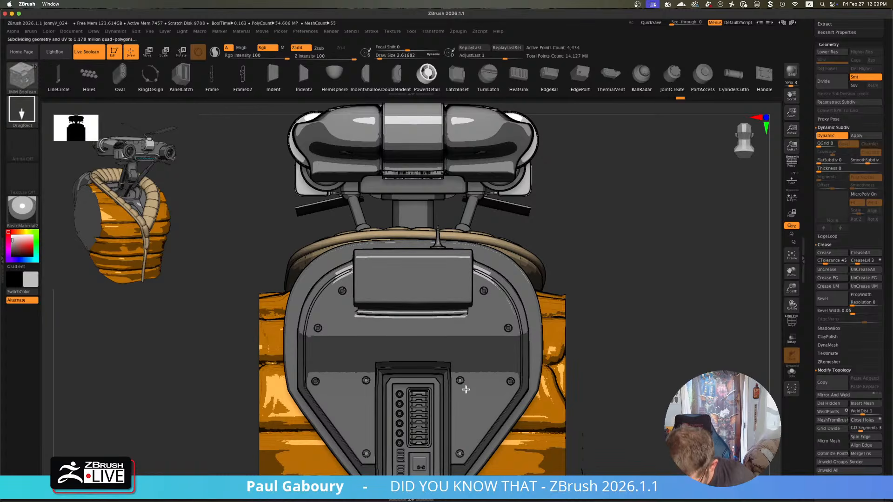
{"action": "key", "text": "ctrl"}
{"action": "left_click_drag", "start_coordinate": [509, 344], "coordinate": [511, 351]}
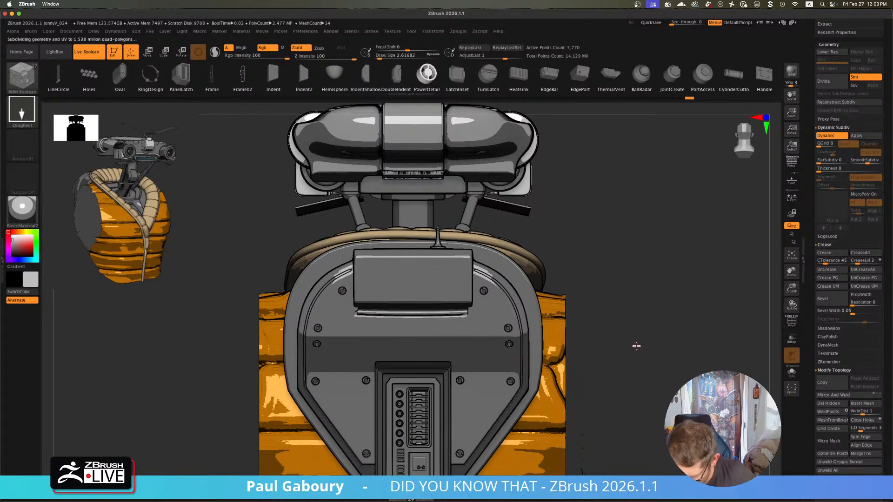
{"action": "mouse_move", "coordinate": [636, 344]}
{"action": "right_mouse_down", "text": "ctrl"}
{"action": "mouse_move", "coordinate": [560, 315]}
{"action": "mouse_move", "coordinate": [574, 361]}
{"action": "mouse_move", "coordinate": [586, 348]}
{"action": "mouse_move", "coordinate": [585, 356]}
{"action": "mouse_move", "coordinate": [574, 351]}
{"action": "mouse_move", "coordinate": [586, 361]}
{"action": "mouse_move", "coordinate": [592, 343]}
{"action": "mouse_move", "coordinate": [586, 334]}
{"action": "mouse_move", "coordinate": [583, 356]}
{"action": "mouse_move", "coordinate": [574, 353]}
{"action": "right_mouse_up", "text": "ctrl"}
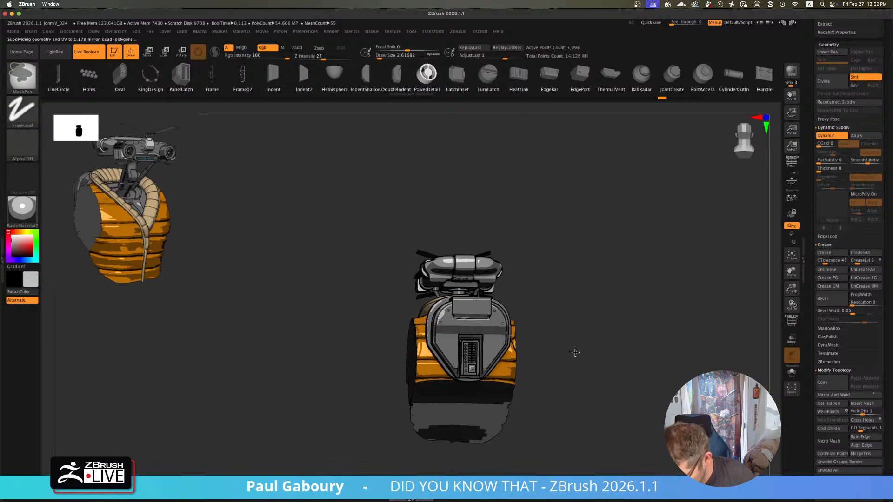
{"action": "mouse_move", "coordinate": [574, 355]}
{"action": "right_mouse_down"}
{"action": "mouse_move", "coordinate": [581, 368]}
{"action": "mouse_move", "coordinate": [479, 389]}
{"action": "right_mouse_up"}
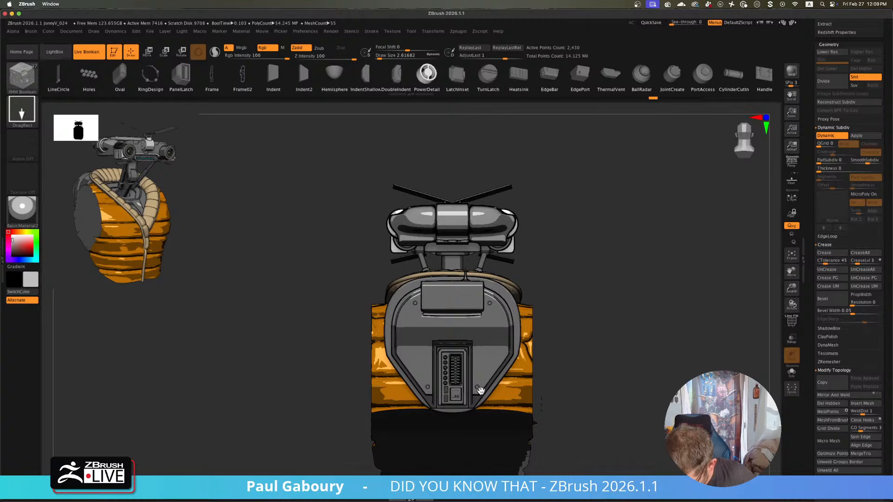
{"action": "mouse_move", "coordinate": [586, 342]}
{"action": "left_mouse_down"}
{"action": "mouse_move", "coordinate": [578, 349]}
{"action": "mouse_move", "coordinate": [588, 344]}
{"action": "mouse_move", "coordinate": [590, 353]}
{"action": "mouse_move", "coordinate": [562, 363]}
{"action": "mouse_move", "coordinate": [562, 379]}
{"action": "mouse_move", "coordinate": [571, 376]}
{"action": "mouse_move", "coordinate": [564, 352]}
{"action": "left_mouse_up"}
{"action": "key", "text": "ctrl"}
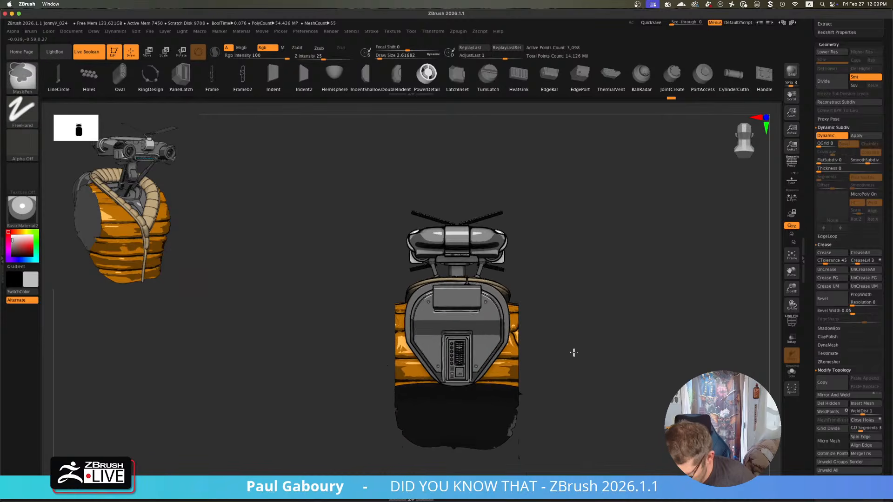
{"action": "right_click_drag", "start_coordinate": [573, 352], "coordinate": [570, 348], "text": "ctrl"}
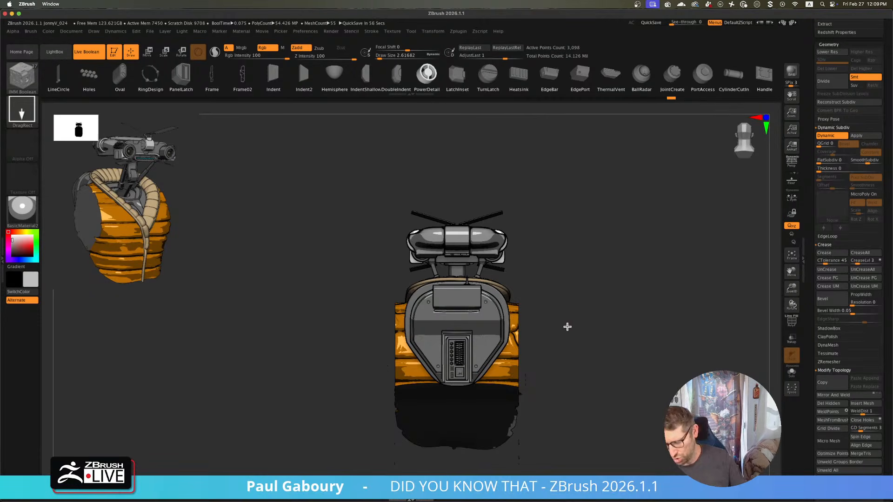
{"action": "left_click_drag", "start_coordinate": [573, 343], "coordinate": [570, 336]}
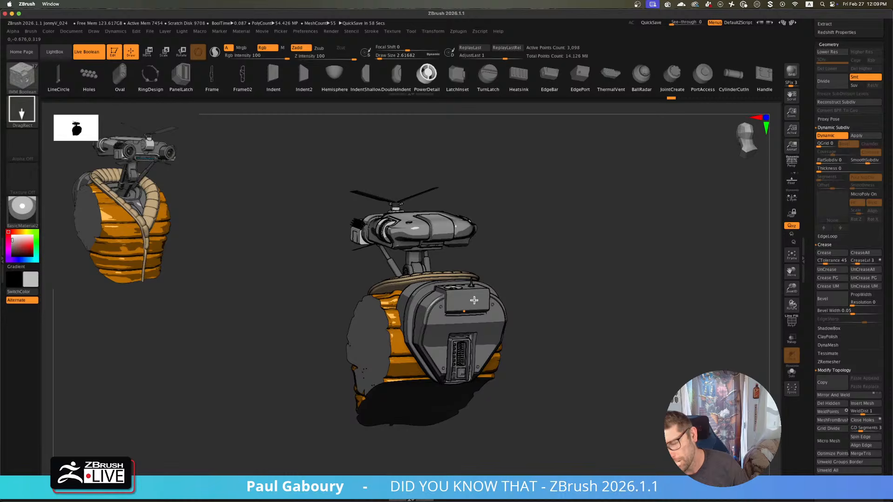
- Try inserting a mirrored pair of OvalDetail cuts on the front face of the raised box
{"action": "scroll", "coordinate": [304, 90], "scroll_direction": "right", "scroll_amount": 3}
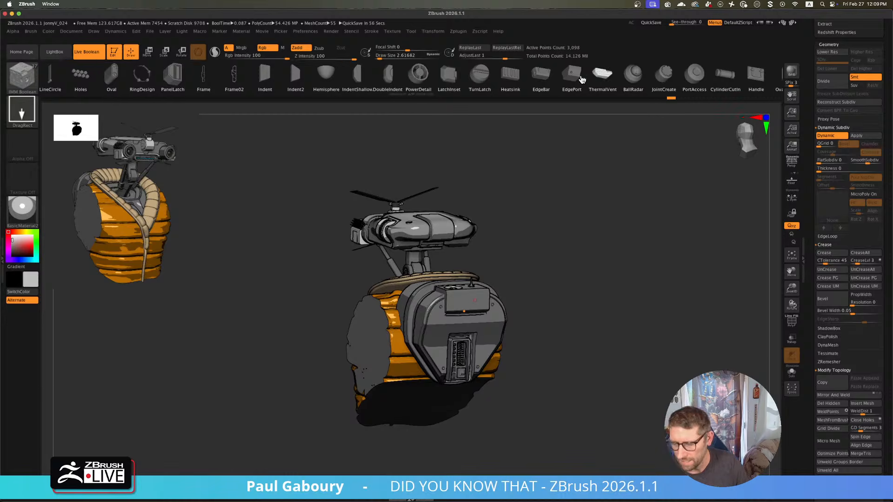
{"action": "scroll", "coordinate": [525, 84], "scroll_direction": "right", "scroll_amount": 3}
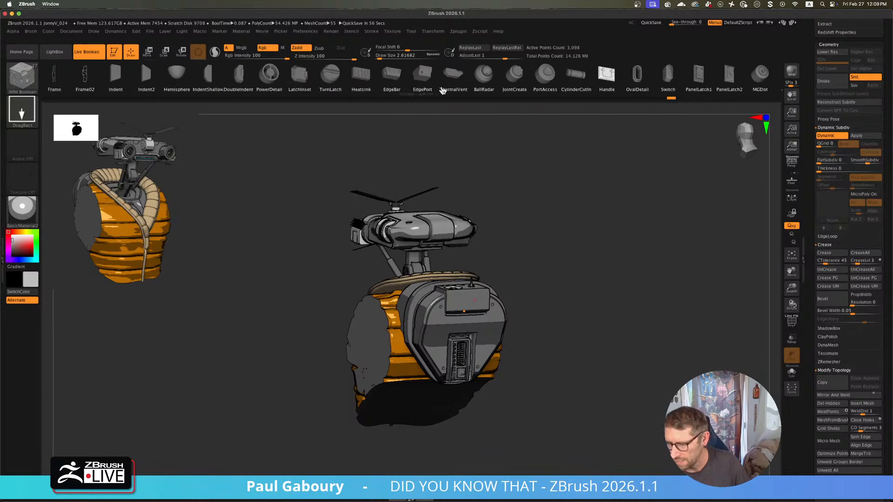
{"action": "right_click_drag", "start_coordinate": [540, 294], "coordinate": [493, 323], "text": "shift"}
{"action": "left_click_drag", "start_coordinate": [496, 315], "coordinate": [504, 313]}
{"action": "key", "text": "ctrl+z"}
{"action": "left_click_drag", "start_coordinate": [457, 291], "coordinate": [458, 306]}
{"action": "mouse_move", "coordinate": [576, 294]}
{"action": "right_mouse_down", "text": "ctrl"}
{"action": "mouse_move", "coordinate": [603, 320]}
{"action": "mouse_move", "coordinate": [594, 337]}
{"action": "mouse_move", "coordinate": [592, 320]}
{"action": "mouse_move", "coordinate": [600, 329]}
{"action": "right_mouse_up", "text": "ctrl"}
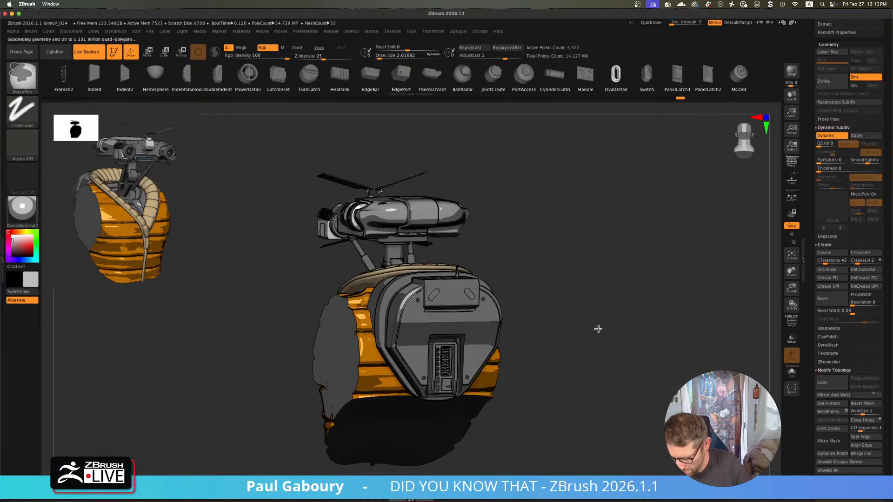
- Try a mirrored pair of Panels_9 inserts from the IMM ModelKit brush on the raised box's front, and undo them
{"action": "key", "text": "b"}
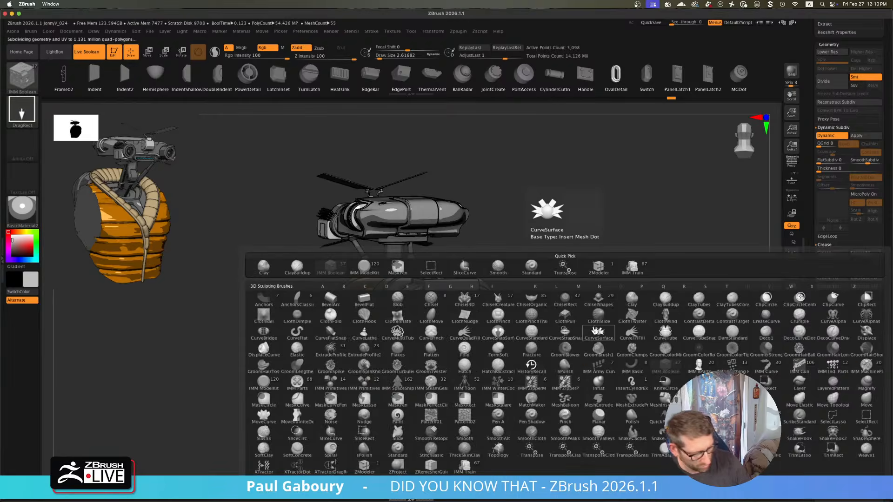
{"action": "key", "text": "i"}
{"action": "left_click", "coordinate": [277, 381]}
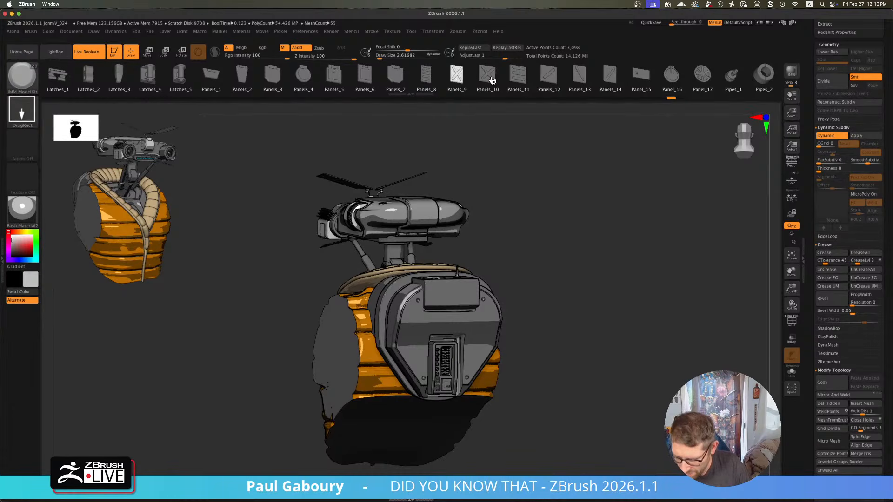
{"action": "mouse_move", "coordinate": [466, 305]}
{"action": "right_mouse_down", "text": "ctrl"}
{"action": "mouse_move", "coordinate": [492, 333]}
{"action": "mouse_move", "coordinate": [470, 293]}
{"action": "right_mouse_up", "text": "ctrl"}
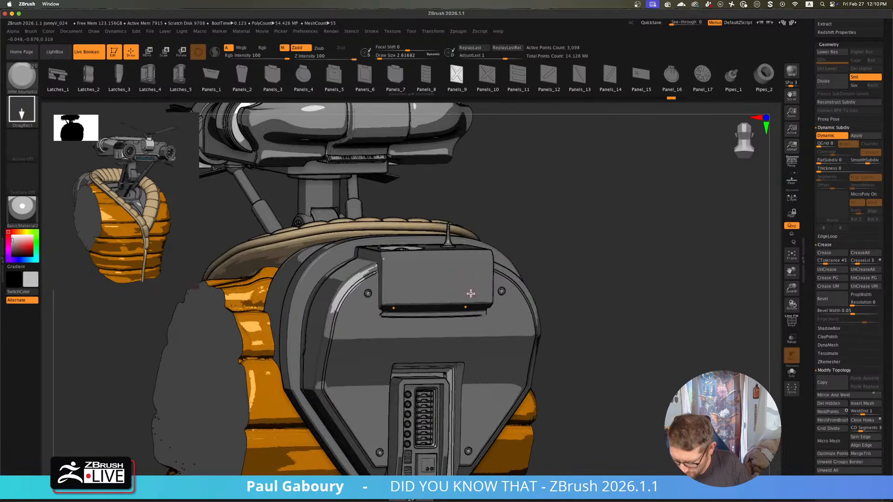
{"action": "left_click_drag", "start_coordinate": [472, 279], "coordinate": [473, 292]}
{"action": "right_click_drag", "start_coordinate": [570, 304], "coordinate": [520, 275], "text": "ctrl"}
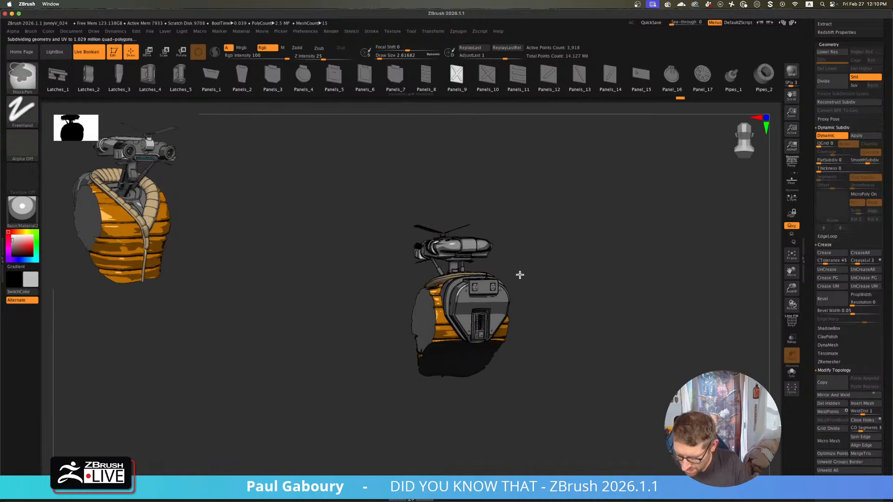
{"action": "mouse_move", "coordinate": [560, 337]}
{"action": "right_mouse_down"}
{"action": "mouse_move", "coordinate": [559, 351]}
{"action": "mouse_move", "coordinate": [579, 349]}
{"action": "mouse_move", "coordinate": [579, 322]}
{"action": "right_mouse_up"}
{"action": "mouse_move", "coordinate": [498, 292]}
{"action": "right_mouse_down", "text": "ctrl"}
{"action": "mouse_move", "coordinate": [568, 328]}
{"action": "mouse_move", "coordinate": [581, 324]}
{"action": "mouse_move", "coordinate": [567, 334]}
{"action": "right_mouse_up", "text": "ctrl"}
{"action": "key", "text": "ctrl+z"}
- Try a smaller mirrored pair of Panels_9 inserts near the outer ends of the raised box
{"action": "key", "text": "w"}
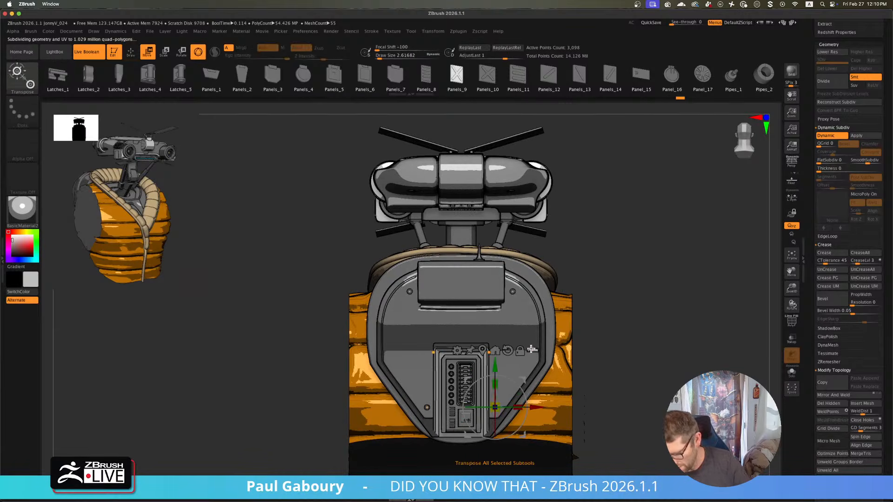
{"action": "key", "text": "q"}
{"action": "left_click_drag", "start_coordinate": [488, 281], "coordinate": [489, 291]}
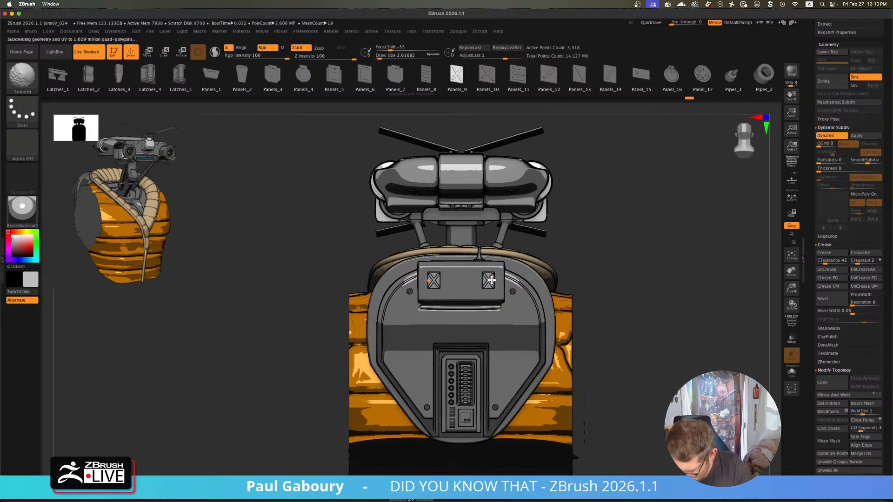
{"action": "mouse_move", "coordinate": [615, 303]}
{"action": "left_mouse_down"}
{"action": "mouse_move", "coordinate": [600, 301]}
{"action": "mouse_move", "coordinate": [613, 308]}
{"action": "mouse_move", "coordinate": [596, 311]}
{"action": "mouse_move", "coordinate": [599, 323]}
{"action": "left_mouse_up"}
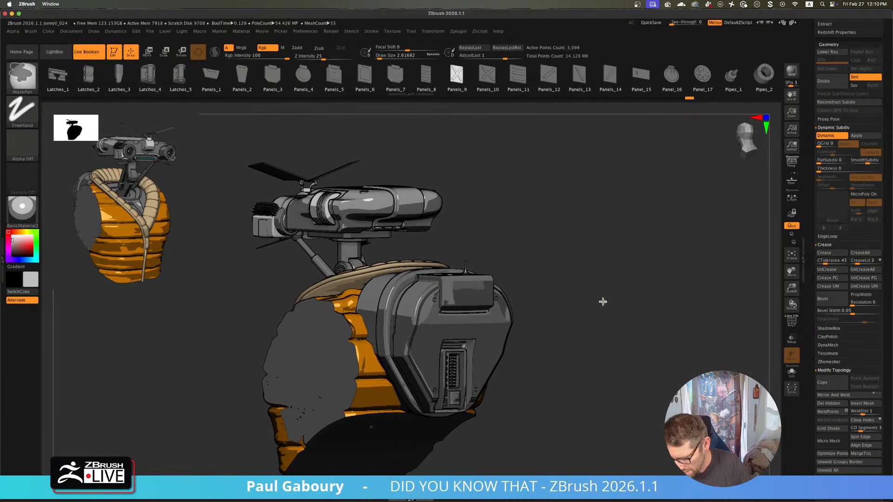
{"action": "left_click_drag", "start_coordinate": [608, 310], "coordinate": [595, 308]}
{"action": "key", "text": "shift"}
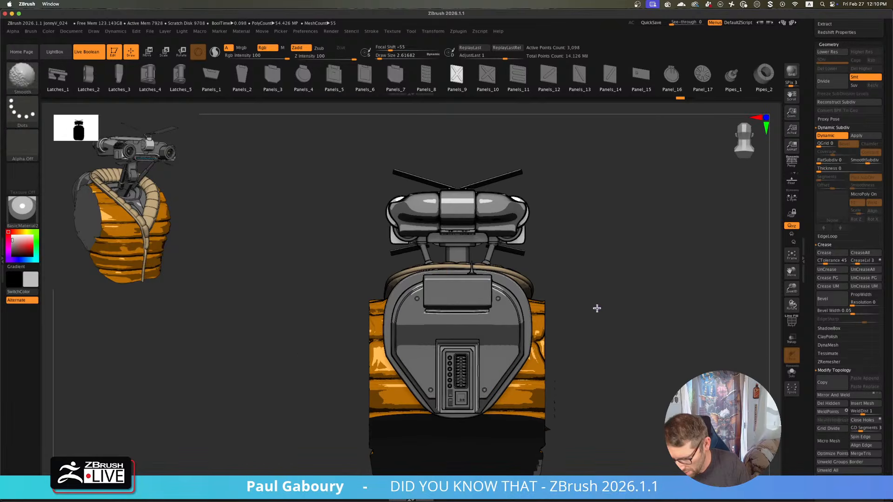
- Select the Main BP subtool with the ZModeler brush and save the project as JonnyV_025
{"action": "key", "text": "shift+f"}
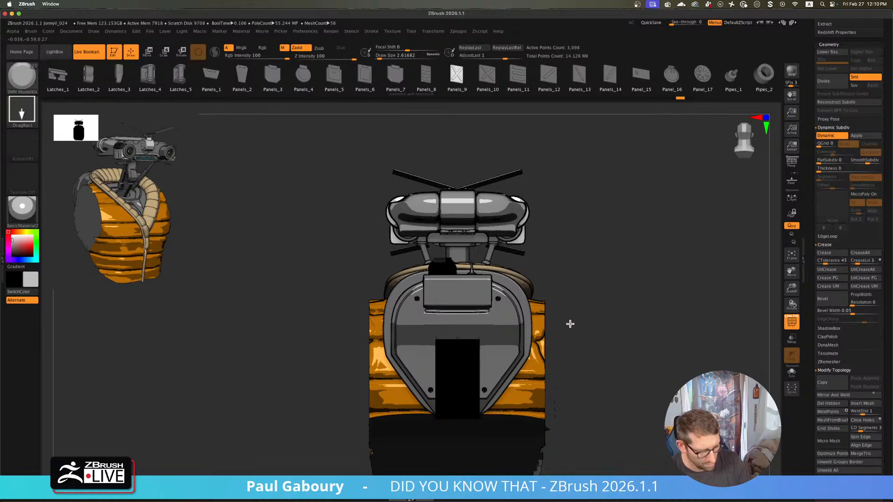
{"action": "key", "text": "b"}
{"action": "key", "text": "z"}
{"action": "key", "text": "m"}
{"action": "left_click", "coordinate": [482, 296], "text": "alt"}
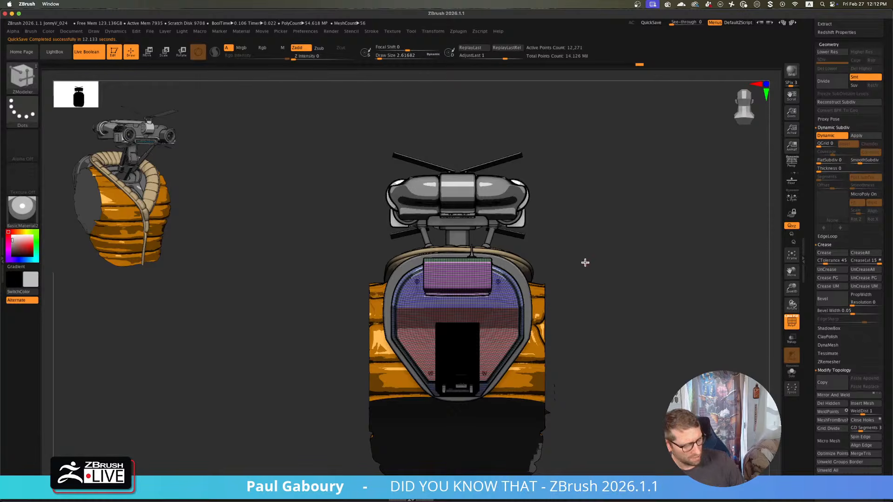
{"action": "key", "text": "ctrl+s"}
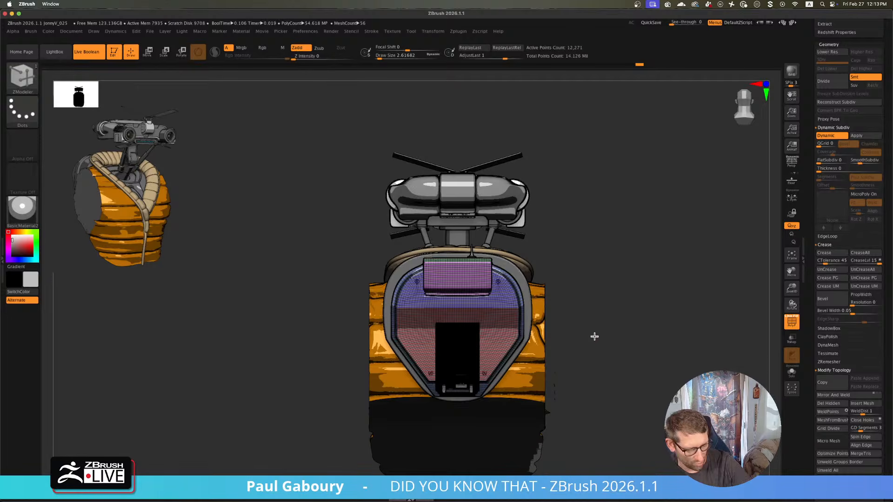
- Isolate the Main BP subtool with its polyframe shown and turn off its dynamic subdivision
{"action": "key", "text": "shift"}
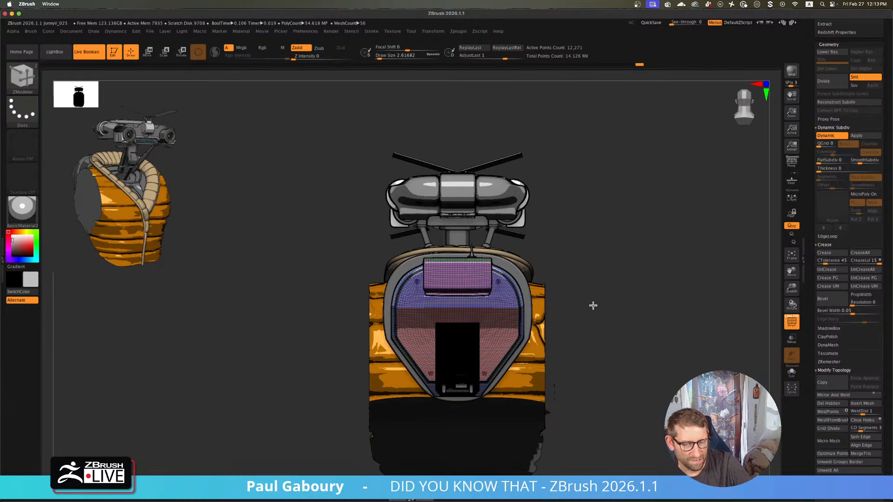
{"action": "key", "text": "shift+f"}
{"action": "mouse_move", "coordinate": [594, 333]}
{"action": "left_mouse_down"}
{"action": "mouse_move", "coordinate": [603, 335]}
{"action": "mouse_move", "coordinate": [574, 321]}
{"action": "mouse_move", "coordinate": [580, 361]}
{"action": "mouse_move", "coordinate": [594, 353]}
{"action": "mouse_move", "coordinate": [586, 313]}
{"action": "left_mouse_up"}
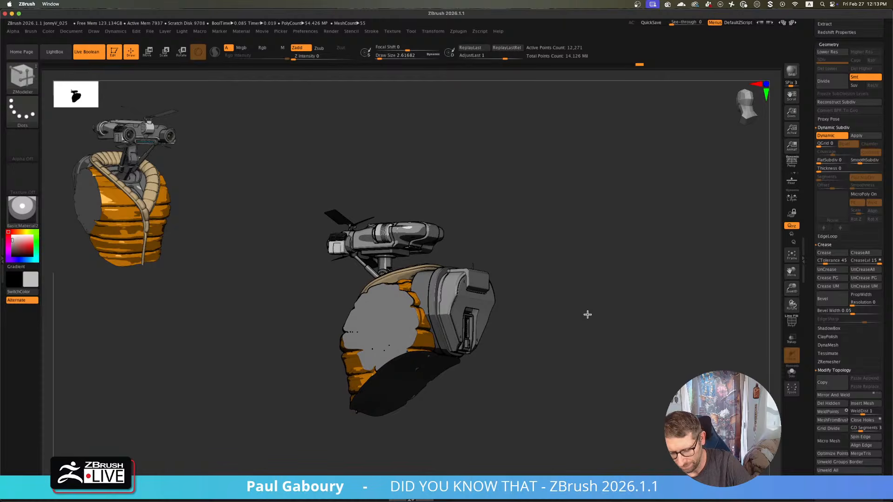
{"action": "key", "text": "ctrl"}
{"action": "mouse_move", "coordinate": [587, 315]}
{"action": "right_mouse_down", "text": "ctrl"}
{"action": "mouse_move", "coordinate": [598, 361]}
{"action": "mouse_move", "coordinate": [590, 351]}
{"action": "right_mouse_up", "text": "ctrl"}
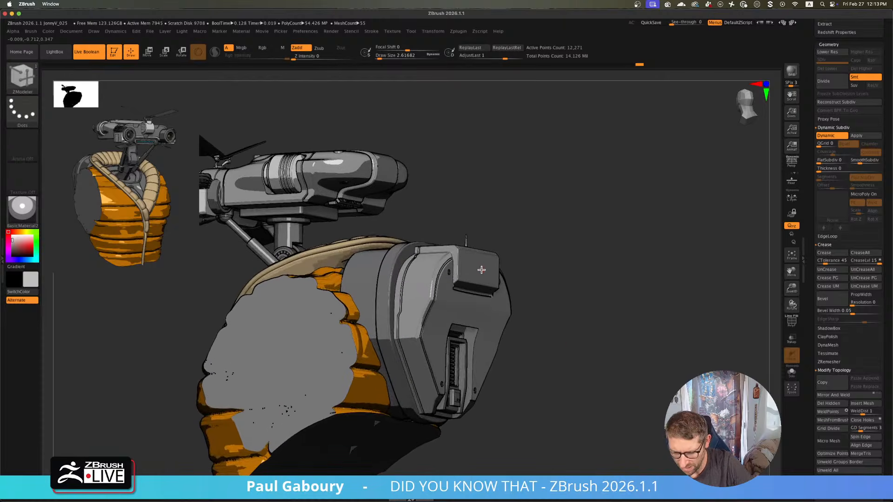
{"action": "key", "text": "shift+f"}
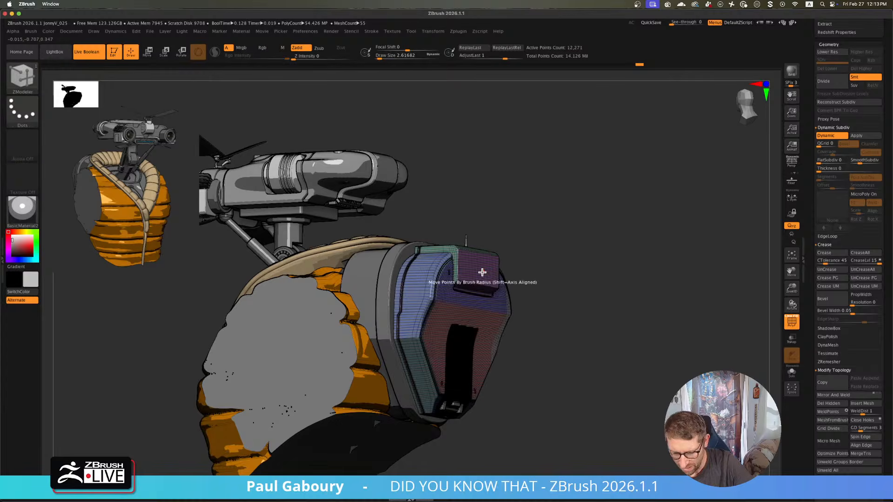
{"action": "left_click", "coordinate": [789, 375]}
{"action": "mouse_move", "coordinate": [580, 317]}
{"action": "right_mouse_down", "text": "ctrl"}
{"action": "mouse_move", "coordinate": [542, 329]}
{"action": "mouse_move", "coordinate": [541, 347]}
{"action": "mouse_move", "coordinate": [522, 328]}
{"action": "mouse_move", "coordinate": [535, 325]}
{"action": "mouse_move", "coordinate": [532, 315]}
{"action": "mouse_move", "coordinate": [554, 339]}
{"action": "right_mouse_up", "text": "ctrl"}
{"action": "key", "text": "shift+d"}
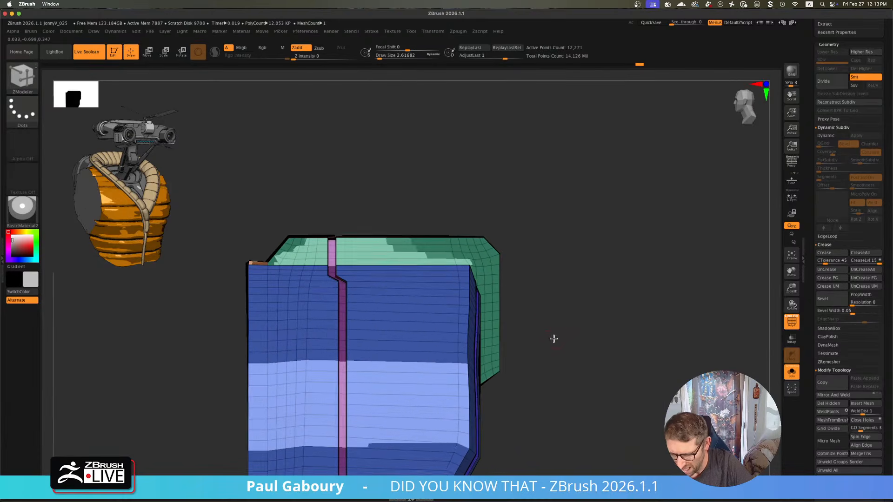
- Select the BP Cut subtool and leave solo mode to show the whole model
{"action": "scroll", "coordinate": [808, 266], "scroll_direction": "up", "scroll_amount": 10}
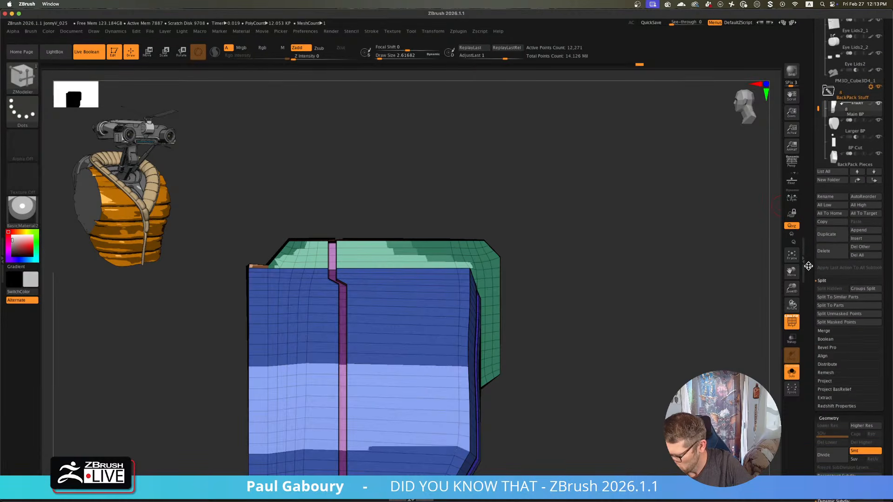
{"action": "scroll", "coordinate": [808, 266], "scroll_direction": "up", "scroll_amount": 4}
{"action": "left_click", "coordinate": [851, 210]}
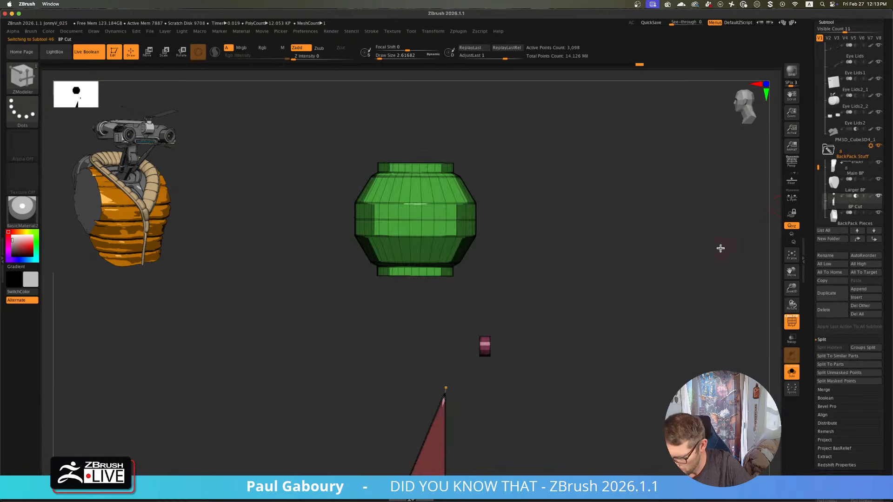
{"action": "right_click_drag", "start_coordinate": [608, 316], "coordinate": [691, 332], "text": "ctrl"}
{"action": "left_click", "coordinate": [792, 374]}
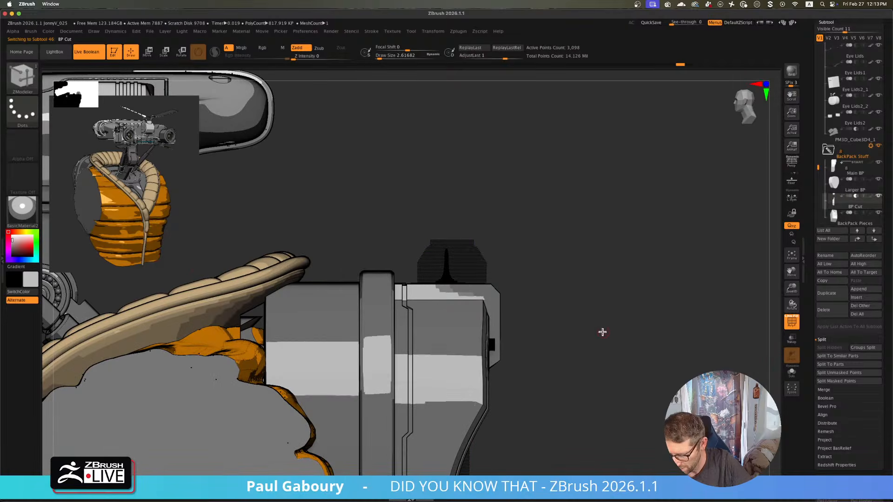
- Try Mirror And Weld on the BP Cut subtool with the Move gizmo active, and undo it
{"action": "key", "text": "w"}
{"action": "mouse_move", "coordinate": [595, 336]}
{"action": "right_mouse_down", "text": "ctrl"}
{"action": "mouse_move", "coordinate": [495, 295]}
{"action": "mouse_move", "coordinate": [537, 350]}
{"action": "mouse_move", "coordinate": [515, 364]}
{"action": "mouse_move", "coordinate": [507, 158]}
{"action": "right_mouse_up", "text": "ctrl"}
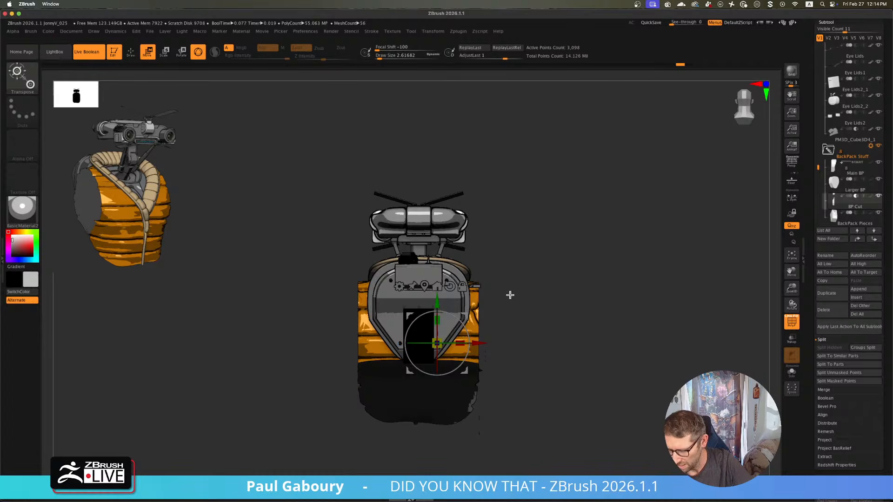
{"action": "scroll", "coordinate": [888, 376], "scroll_direction": "down", "scroll_amount": 1}
{"action": "scroll", "coordinate": [888, 376], "scroll_direction": "down", "scroll_amount": 10}
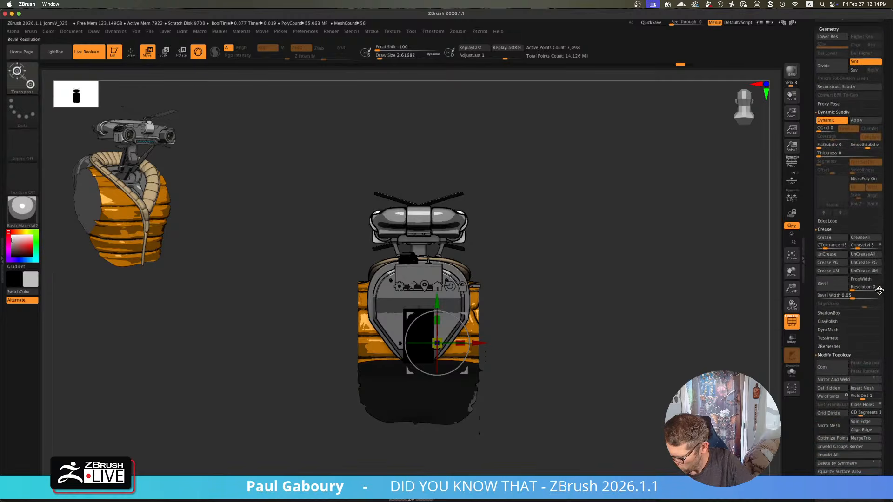
{"action": "left_click", "coordinate": [833, 379]}
{"action": "key", "text": "ctrl+z"}
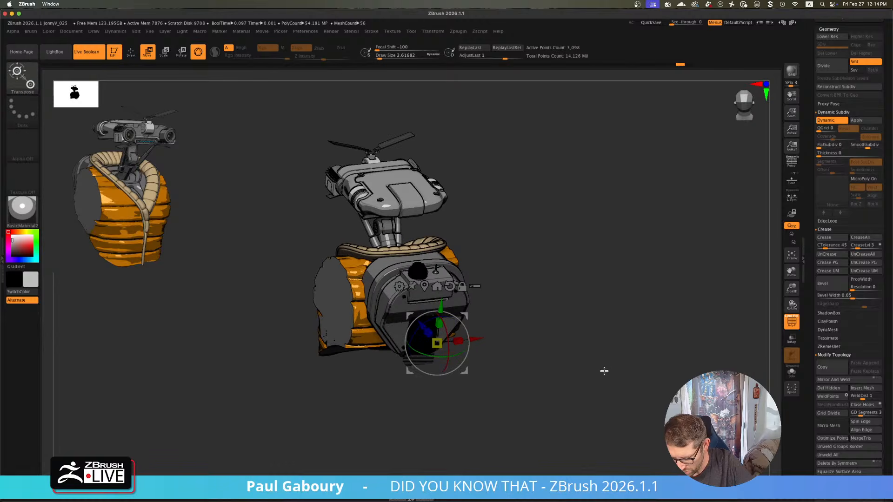
- Duplicate the BP Cut geometry straight up above the backpack and replace the copy with a small gizmo primitive
{"action": "key", "text": "shift+f"}
{"action": "left_click_drag", "start_coordinate": [604, 375], "coordinate": [599, 358], "text": "shift"}
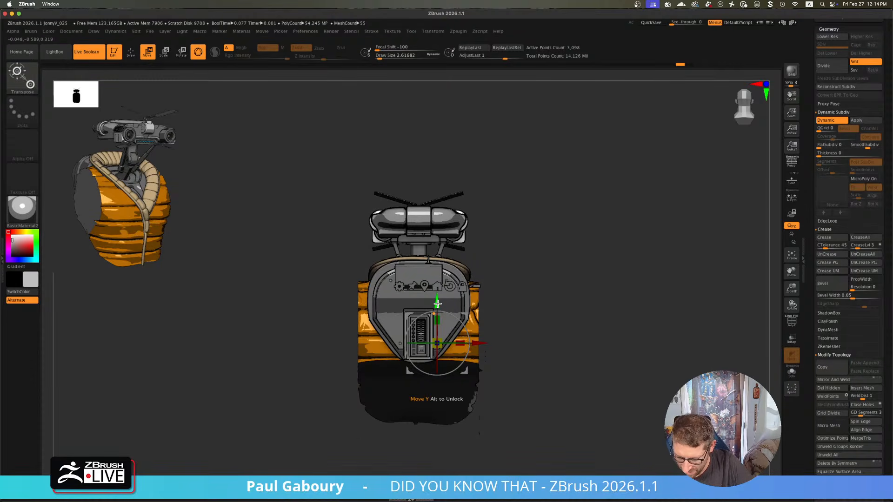
{"action": "left_click_drag", "start_coordinate": [437, 304], "coordinate": [437, 193], "text": "ctrl"}
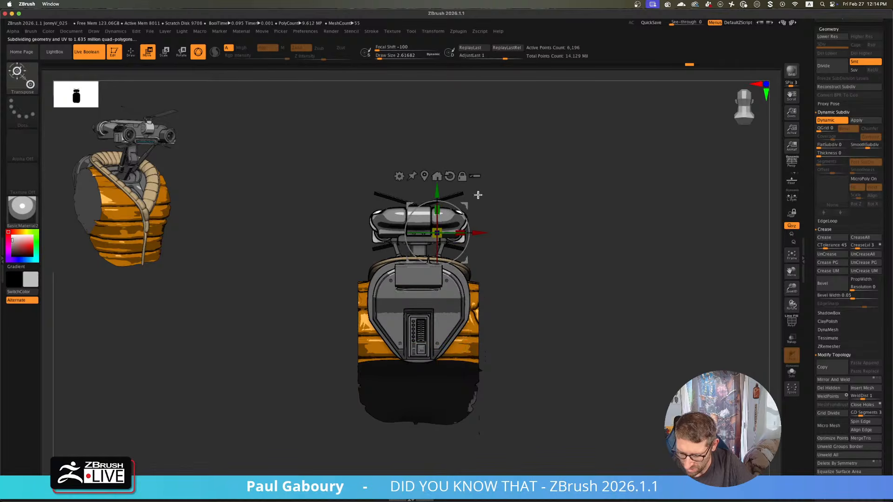
{"action": "left_click", "coordinate": [399, 176]}
{"action": "left_click", "coordinate": [469, 177]}
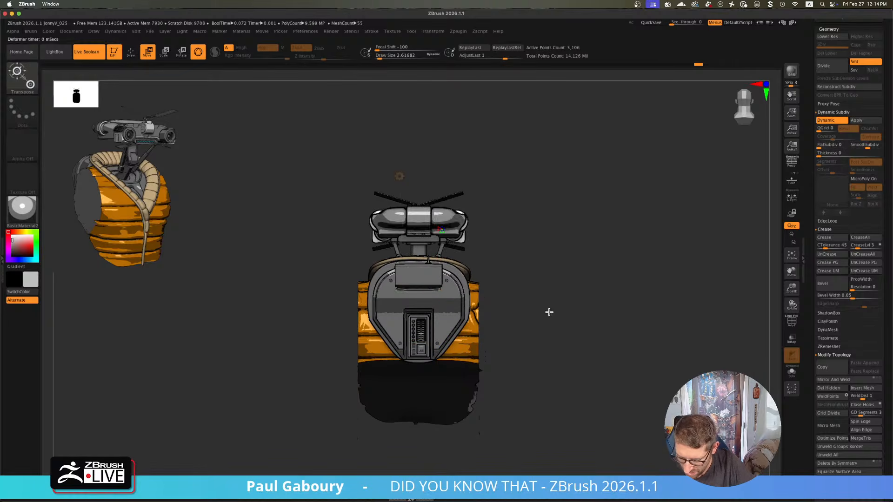
{"action": "key", "text": "shift+f"}
{"action": "left_click_drag", "start_coordinate": [550, 305], "coordinate": [525, 305]}
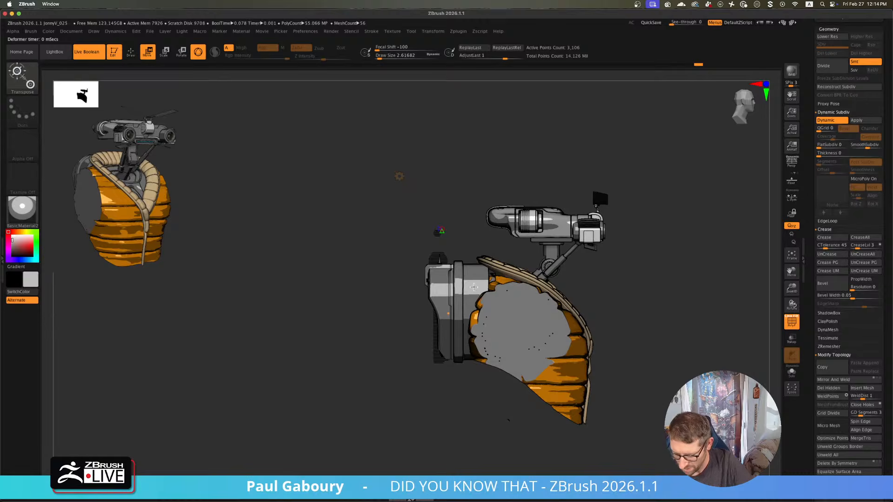
{"action": "right_click_drag", "start_coordinate": [463, 288], "coordinate": [467, 398], "text": "ctrl"}
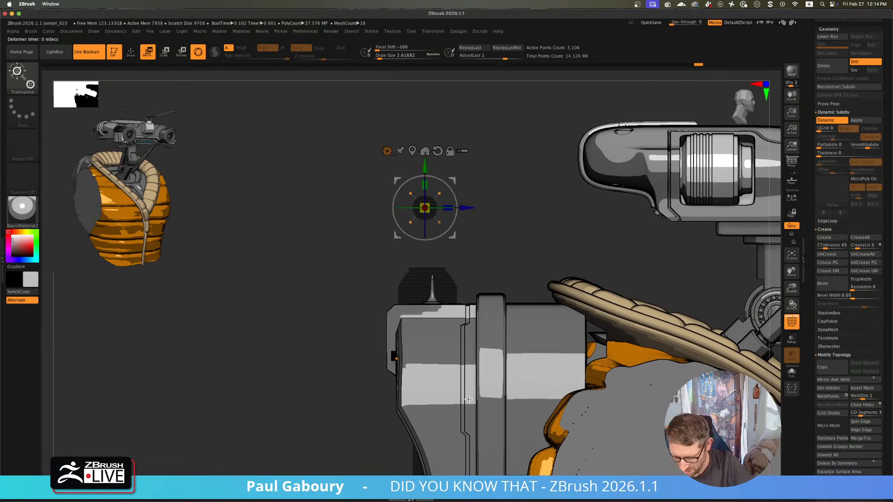
- Lower the new cube straight down into the top of the backpack and hide the polyframe
{"action": "left_click_drag", "start_coordinate": [426, 166], "coordinate": [437, 270]}
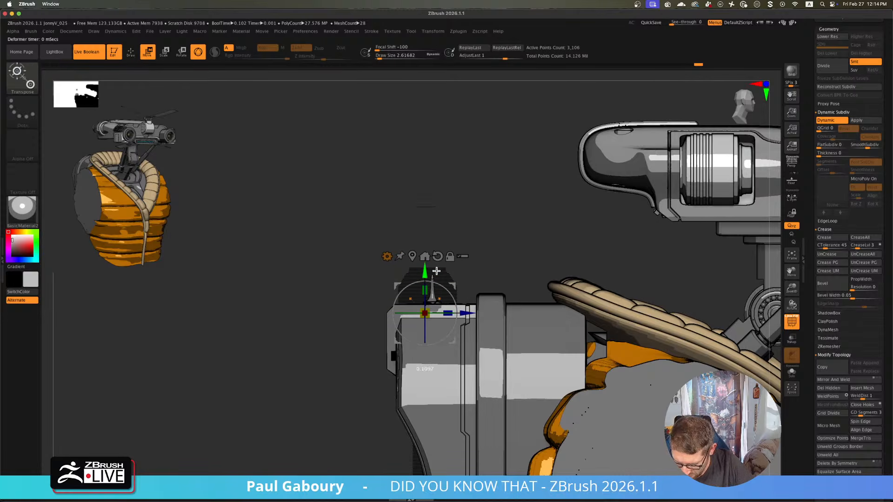
{"action": "key", "text": "shift+f"}
{"action": "right_click_drag", "start_coordinate": [331, 422], "coordinate": [352, 435]}
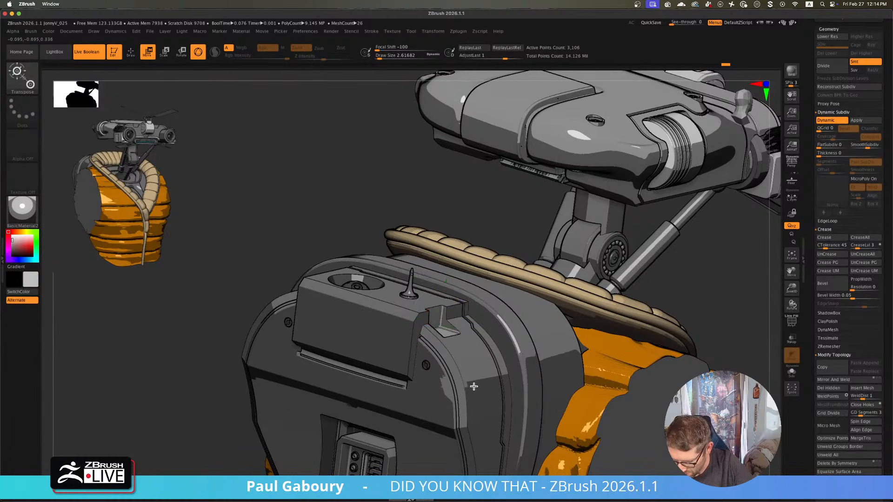
{"action": "scroll", "coordinate": [474, 386], "scroll_direction": "down", "scroll_amount": 10}
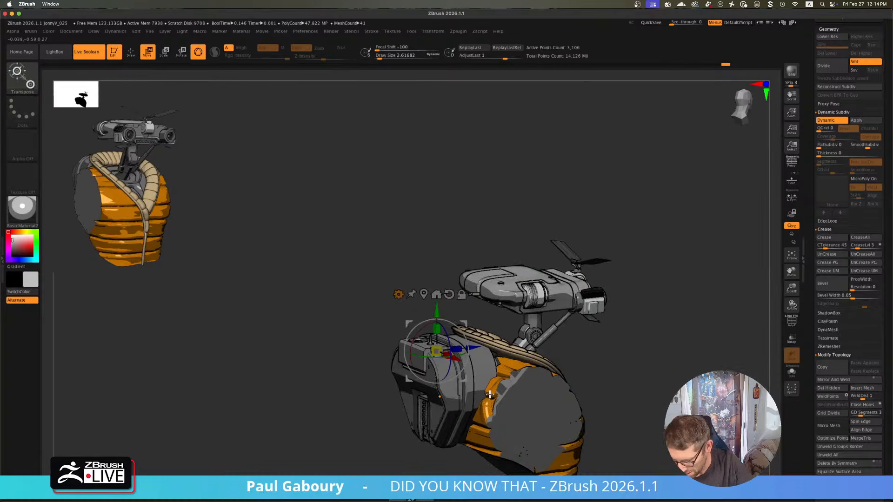
- Shift the cube in the top view toward the backpack body along the side edge of the raised box
{"action": "key", "text": "q"}
{"action": "mouse_move", "coordinate": [612, 353]}
{"action": "left_mouse_down"}
{"action": "mouse_move", "coordinate": [615, 389]}
{"action": "mouse_move", "coordinate": [629, 329]}
{"action": "mouse_move", "coordinate": [620, 337]}
{"action": "left_mouse_up"}
{"action": "scroll", "coordinate": [550, 343], "scroll_direction": "down", "scroll_amount": 4}
{"action": "left_click_drag", "start_coordinate": [551, 343], "coordinate": [529, 388]}
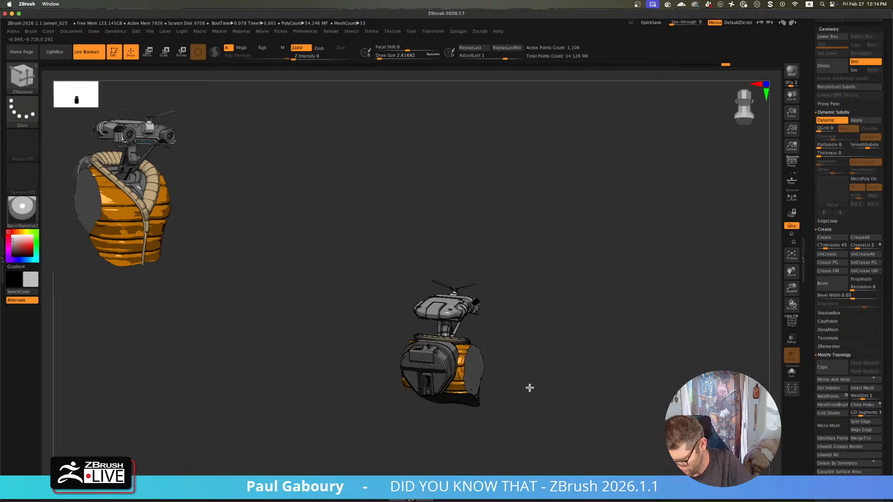
{"action": "left_click_drag", "start_coordinate": [541, 424], "coordinate": [522, 391], "text": "shift"}
{"action": "scroll", "coordinate": [523, 391], "scroll_direction": "up", "scroll_amount": 6}
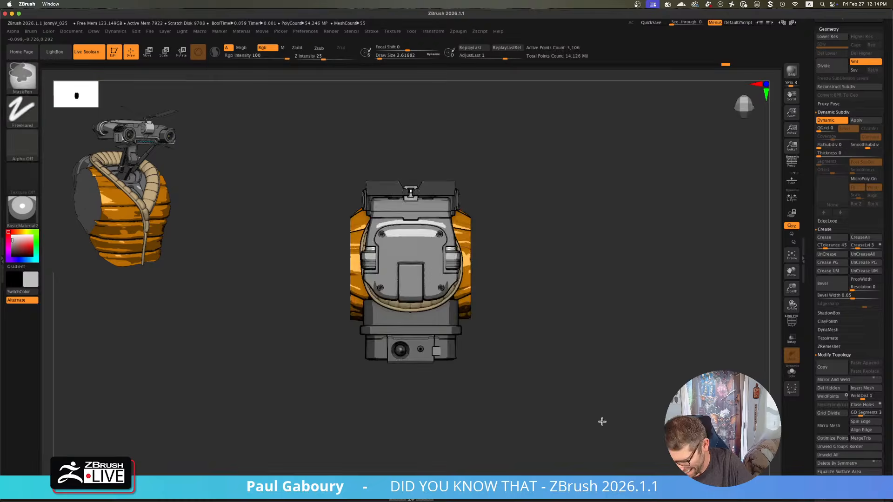
{"action": "key", "text": "w"}
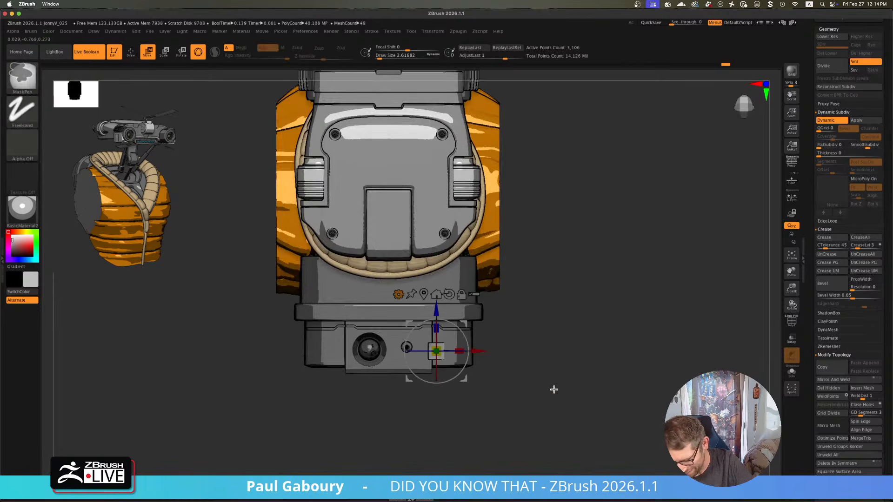
{"action": "scroll", "coordinate": [554, 389], "scroll_direction": "up", "scroll_amount": 3}
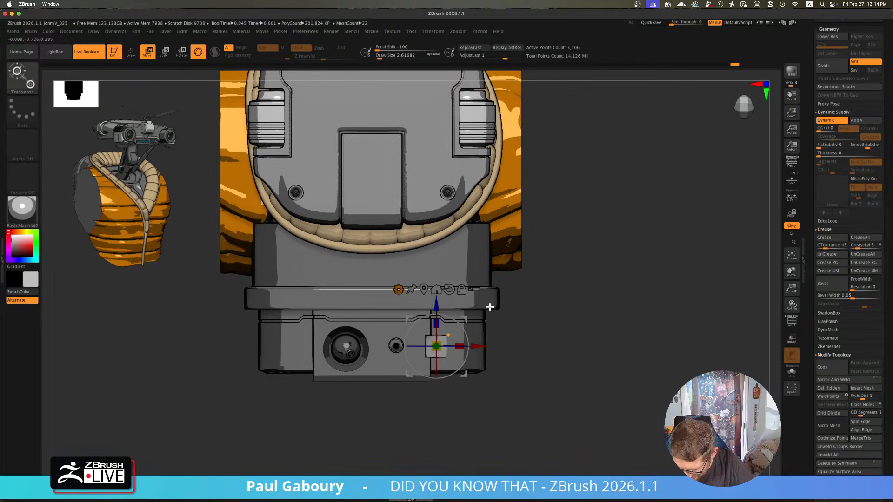
- Narrow the cube slightly along its X axis where it cuts the raised box's top corner
{"action": "scroll", "coordinate": [533, 358], "scroll_direction": "down", "scroll_amount": 5}
{"action": "key", "text": "q"}
{"action": "mouse_move", "coordinate": [536, 397]}
{"action": "left_mouse_down"}
{"action": "mouse_move", "coordinate": [540, 334]}
{"action": "mouse_move", "coordinate": [550, 370]}
{"action": "mouse_move", "coordinate": [542, 365]}
{"action": "mouse_move", "coordinate": [557, 359]}
{"action": "mouse_move", "coordinate": [543, 400]}
{"action": "mouse_move", "coordinate": [552, 403]}
{"action": "left_mouse_up"}
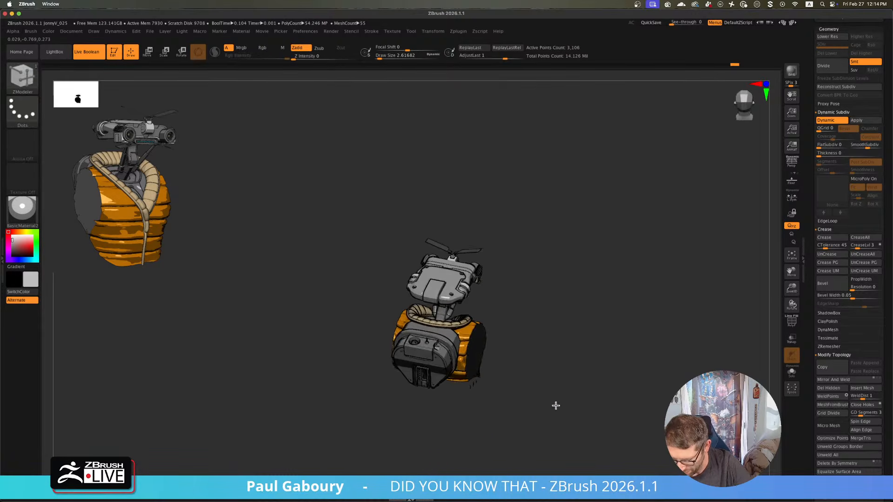
{"action": "scroll", "coordinate": [622, 418], "scroll_direction": "up", "scroll_amount": 6}
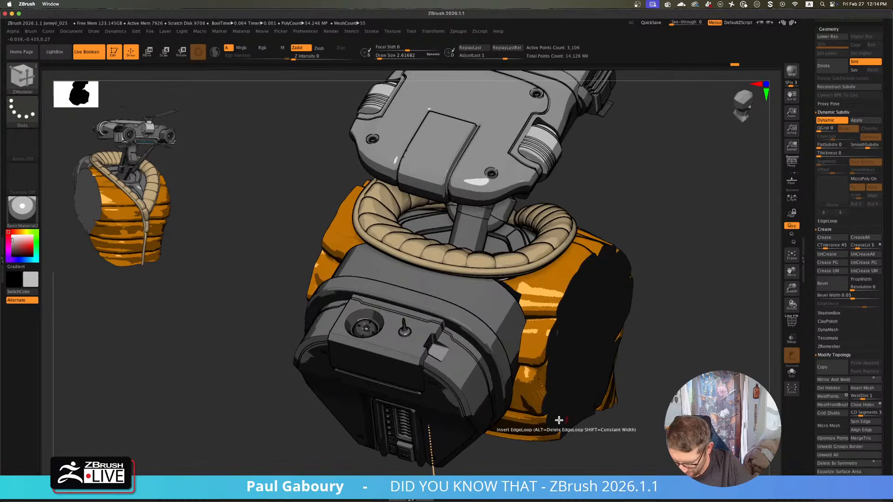
{"action": "key", "text": "w"}
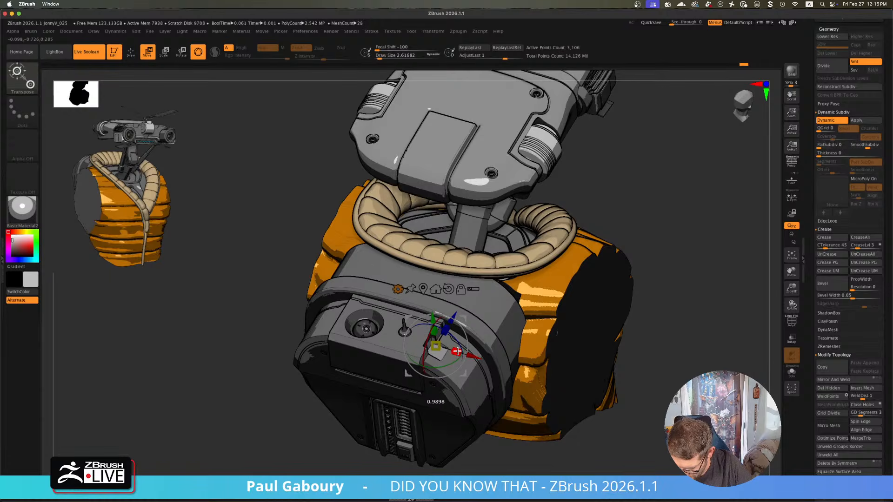
- Activate the ZModeler brush and isolate the BP Cut subtool, comparing its shapes with the whole model
{"action": "key", "text": "b"}
{"action": "key", "text": "z"}
{"action": "key", "text": "m"}
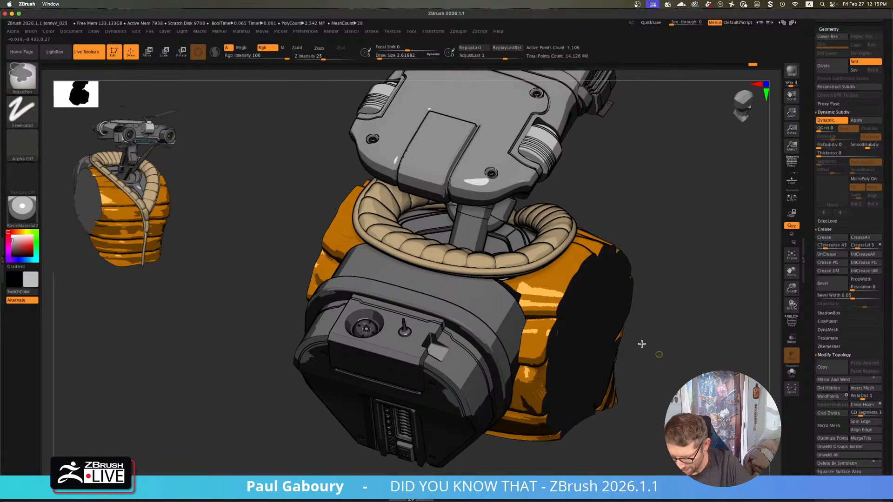
{"action": "key", "text": "f"}
{"action": "mouse_move", "coordinate": [613, 362]}
{"action": "left_mouse_down"}
{"action": "mouse_move", "coordinate": [612, 333]}
{"action": "mouse_move", "coordinate": [616, 351]}
{"action": "mouse_move", "coordinate": [632, 359]}
{"action": "mouse_move", "coordinate": [608, 351]}
{"action": "mouse_move", "coordinate": [612, 339]}
{"action": "mouse_move", "coordinate": [622, 361]}
{"action": "left_mouse_up"}
{"action": "scroll", "coordinate": [624, 361], "scroll_direction": "up", "scroll_amount": 5, "text": "ctrl"}
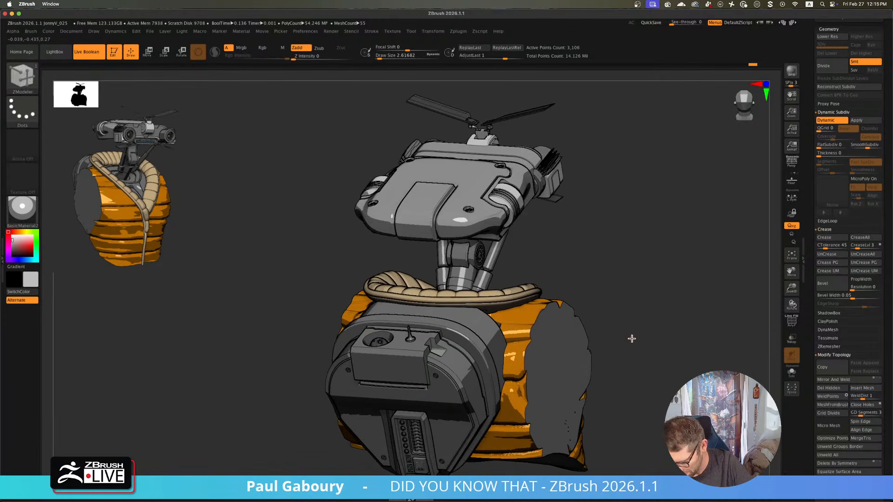
{"action": "left_click", "coordinate": [791, 371]}
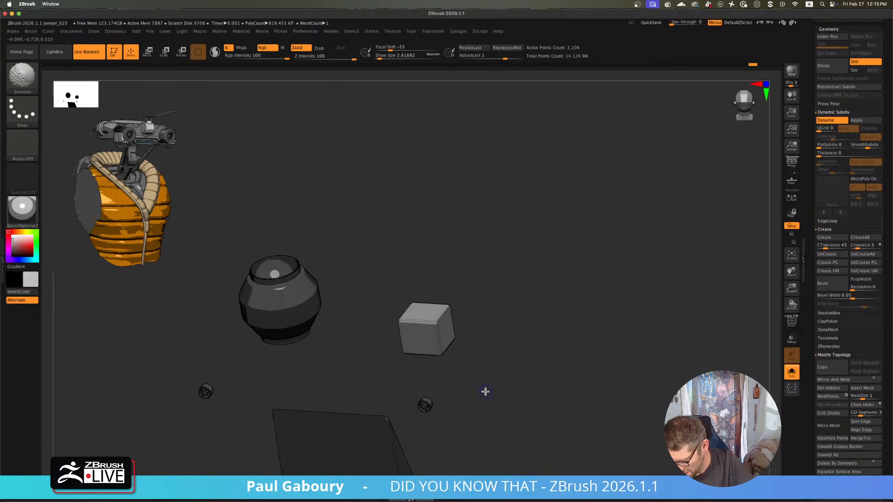
{"action": "key", "text": "shift+f"}
{"action": "left_click_drag", "start_coordinate": [483, 391], "coordinate": [492, 381], "text": "shift"}
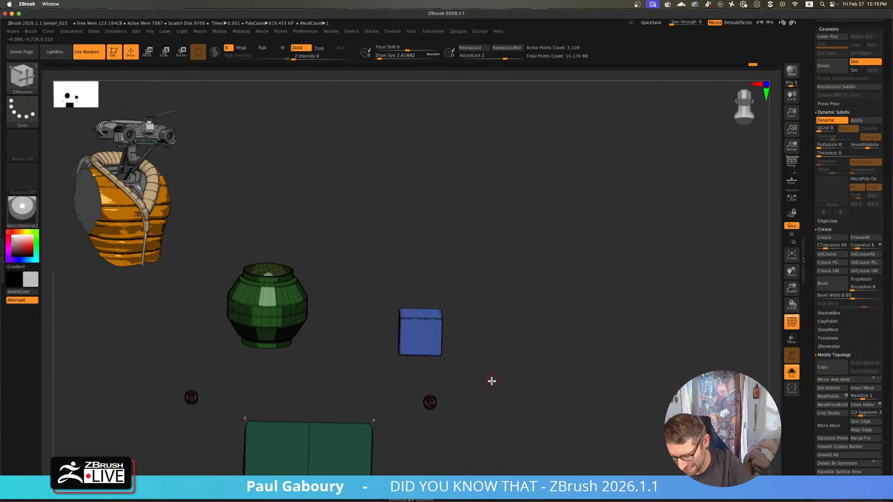
{"action": "left_click", "coordinate": [788, 376]}
{"action": "mouse_move", "coordinate": [636, 349]}
{"action": "left_mouse_down"}
{"action": "mouse_move", "coordinate": [605, 344]}
{"action": "mouse_move", "coordinate": [627, 352]}
{"action": "left_mouse_up"}
{"action": "left_click", "coordinate": [792, 372]}
{"action": "key", "text": "shift+f"}
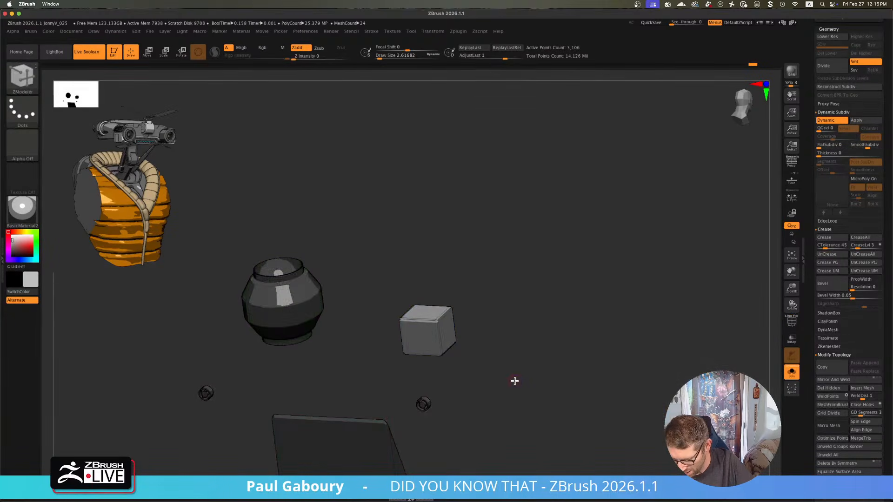
{"action": "mouse_move", "coordinate": [514, 378]}
{"action": "left_mouse_down"}
{"action": "mouse_move", "coordinate": [538, 367]}
{"action": "mouse_move", "coordinate": [525, 371]}
{"action": "left_mouse_up"}
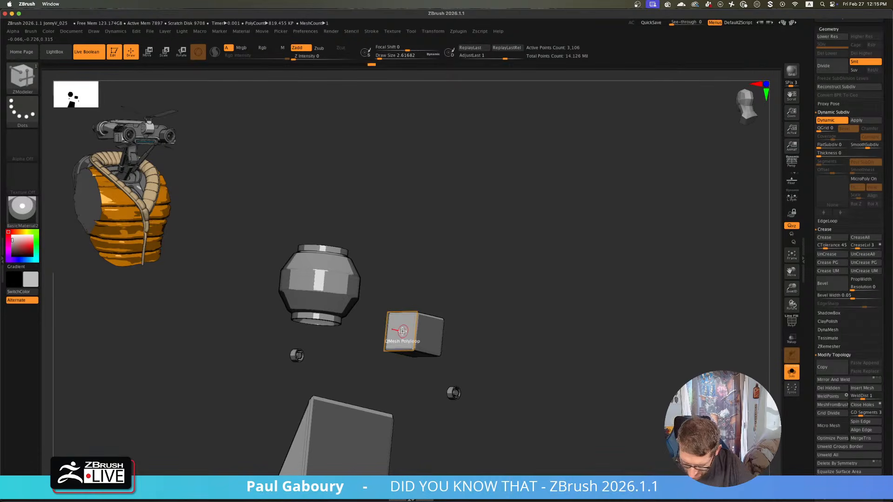
- Inset the cube's inward side face and bottom face as one region using ZModeler Inset with the A Single Poly target
{"action": "left_click_drag", "start_coordinate": [400, 343], "coordinate": [417, 367]}
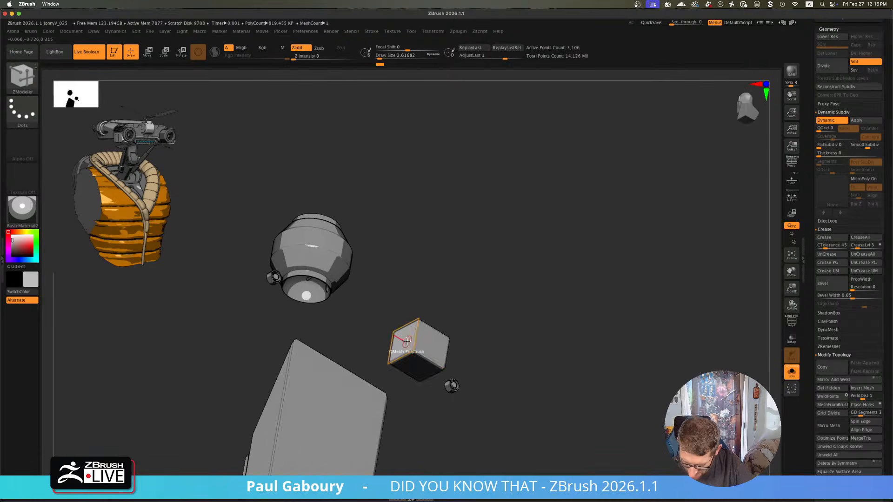
{"action": "key", "text": "space"}
{"action": "mouse_move", "coordinate": [370, 336]}
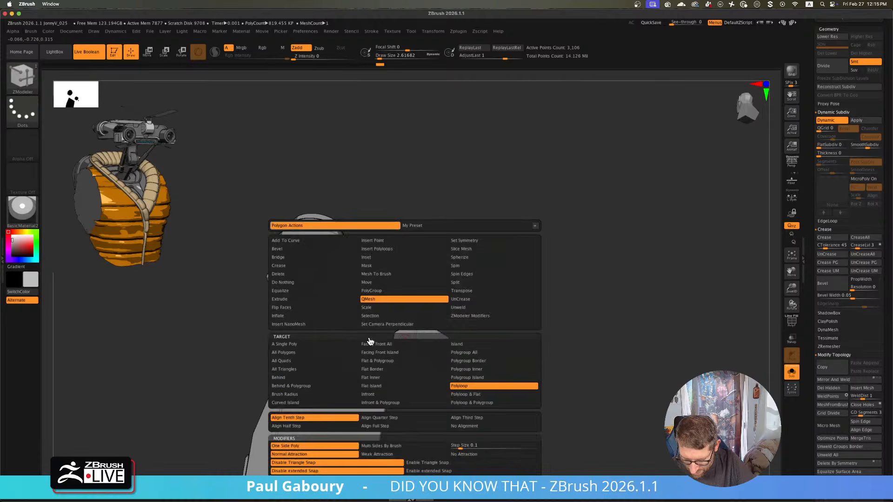
{"action": "left_click", "coordinate": [408, 259]}
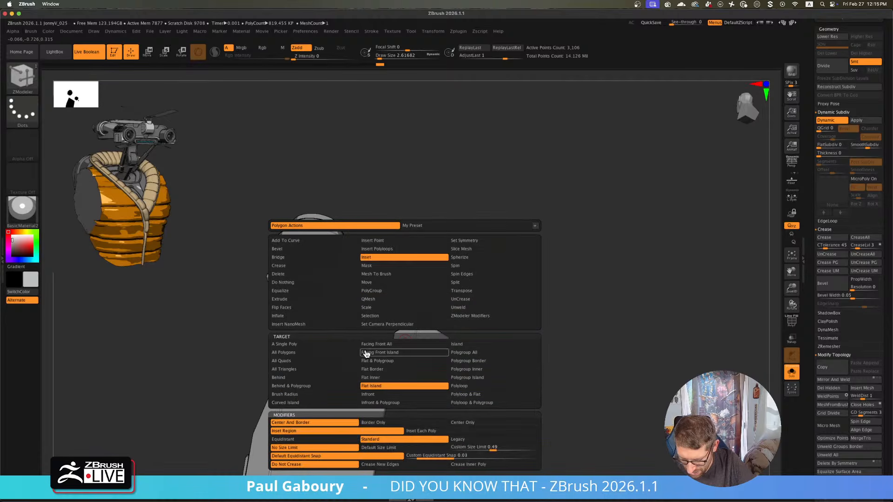
{"action": "left_click", "coordinate": [349, 345]}
{"action": "key", "text": "shift"}
{"action": "key", "text": "shift+f"}
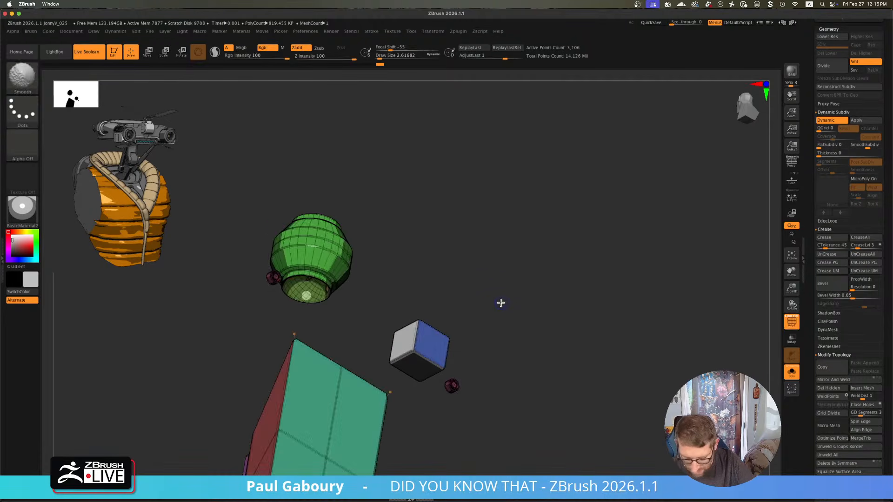
{"action": "left_click_drag", "start_coordinate": [498, 305], "coordinate": [417, 324]}
{"action": "scroll", "coordinate": [422, 360], "scroll_direction": "up", "scroll_amount": 5}
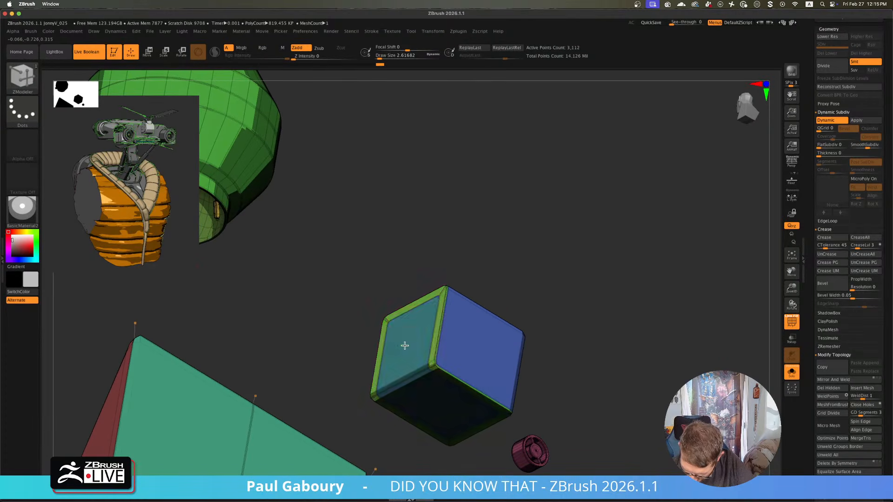
- Pull the inset side and bottom faces outward with ZModeler QMesh set to the Polygroup All target
{"action": "key", "text": "space"}
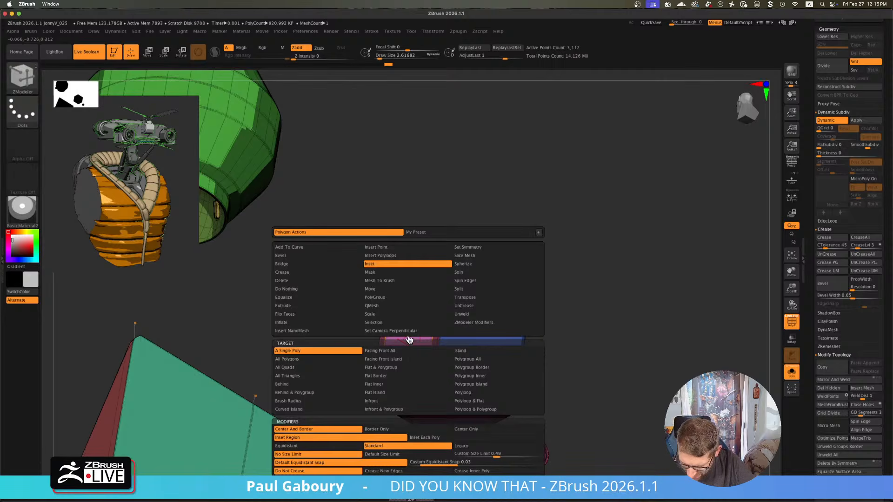
{"action": "left_click", "coordinate": [413, 307]}
{"action": "left_click", "coordinate": [475, 361]}
{"action": "left_click_drag", "start_coordinate": [422, 337], "coordinate": [401, 326]}
{"action": "right_click_drag", "start_coordinate": [562, 356], "coordinate": [570, 396], "text": "ctrl"}
{"action": "right_click_drag", "start_coordinate": [483, 431], "coordinate": [484, 404], "text": "alt"}
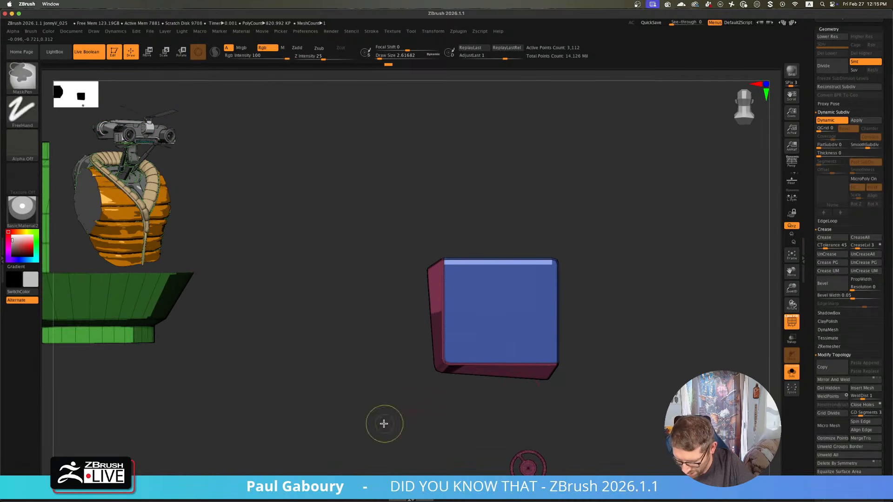
- Mask all but the cube's lower inward corner, move that corner outward and down to straighten the edges, and show the whole model
{"action": "left_click_drag", "start_coordinate": [381, 425], "coordinate": [442, 364], "text": "ctrl"}
{"action": "key", "text": "w"}
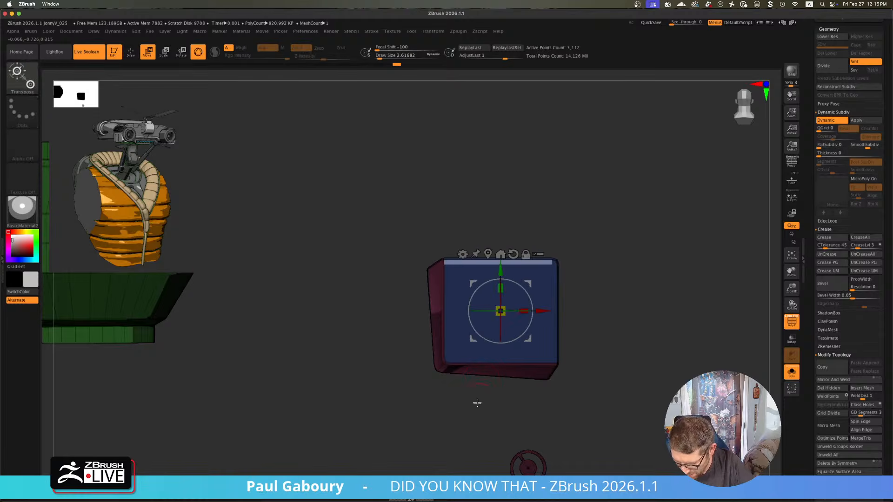
{"action": "left_click", "coordinate": [489, 257]}
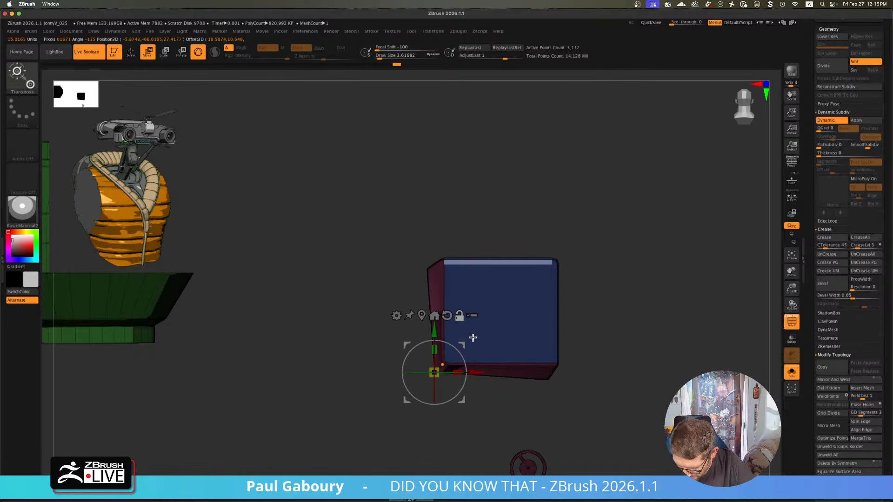
{"action": "left_click_drag", "start_coordinate": [476, 372], "coordinate": [469, 372]}
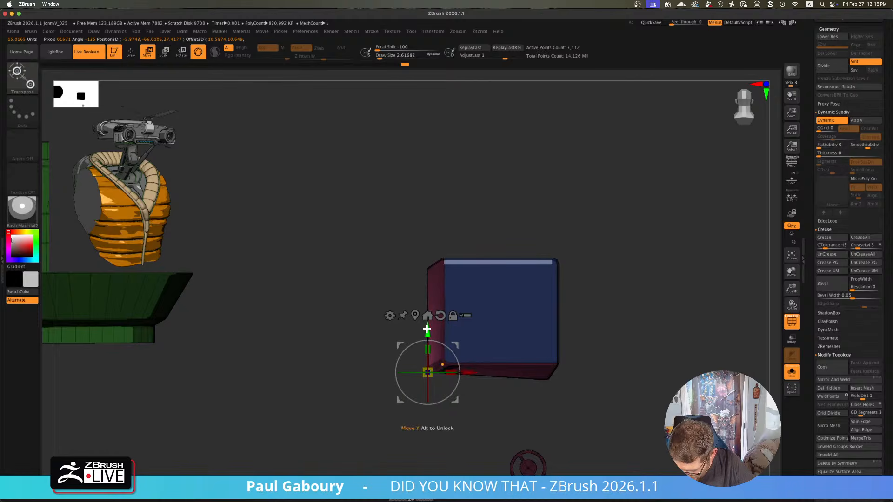
{"action": "left_click_drag", "start_coordinate": [427, 329], "coordinate": [428, 337]}
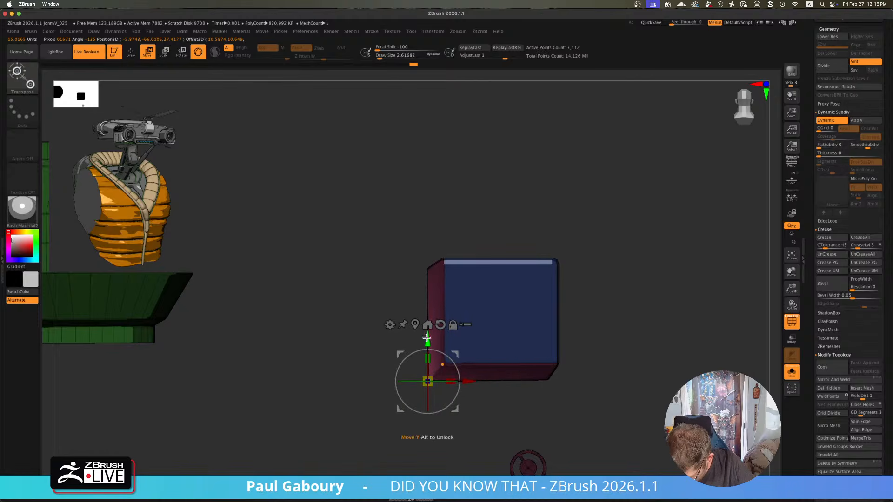
{"action": "key", "text": "q"}
{"action": "right_click_drag", "start_coordinate": [615, 381], "coordinate": [728, 357], "text": "ctrl"}
{"action": "key", "text": "shift+f"}
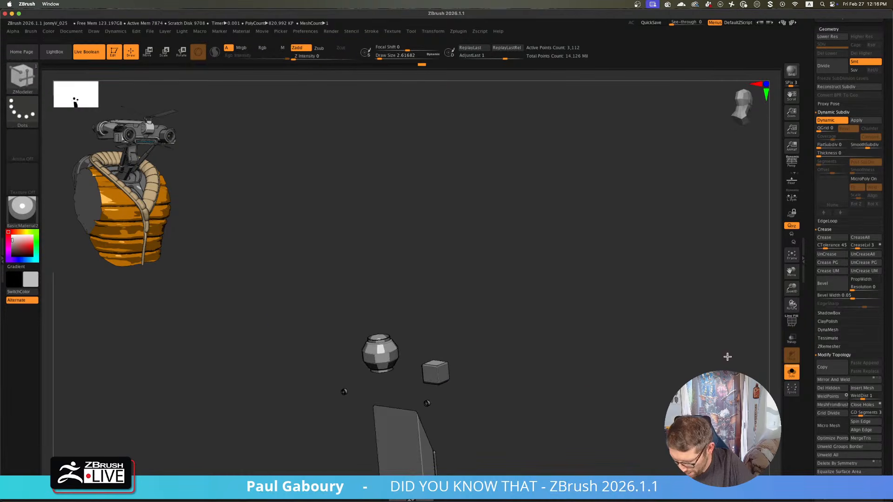
{"action": "left_click", "coordinate": [791, 374]}
{"action": "mouse_move", "coordinate": [670, 337]}
{"action": "right_mouse_down"}
{"action": "mouse_move", "coordinate": [682, 357]}
{"action": "mouse_move", "coordinate": [688, 339]}
{"action": "mouse_move", "coordinate": [644, 379]}
{"action": "mouse_move", "coordinate": [640, 319]}
{"action": "mouse_move", "coordinate": [624, 352]}
{"action": "mouse_move", "coordinate": [669, 331]}
{"action": "right_mouse_up"}
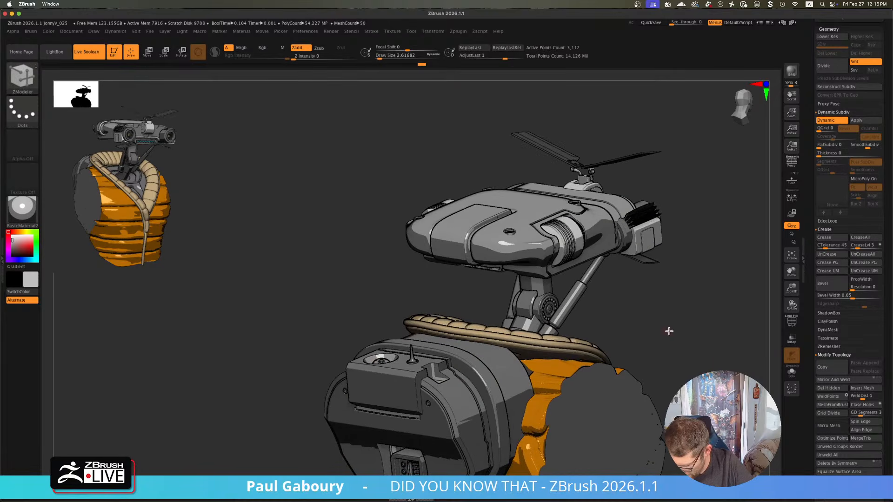
- Isolate BP Cut, stretch the cube's outer end sideways into a long box using a mask, and leave solo mode
{"action": "left_click", "coordinate": [793, 373]}
{"action": "key", "text": "shift+f"}
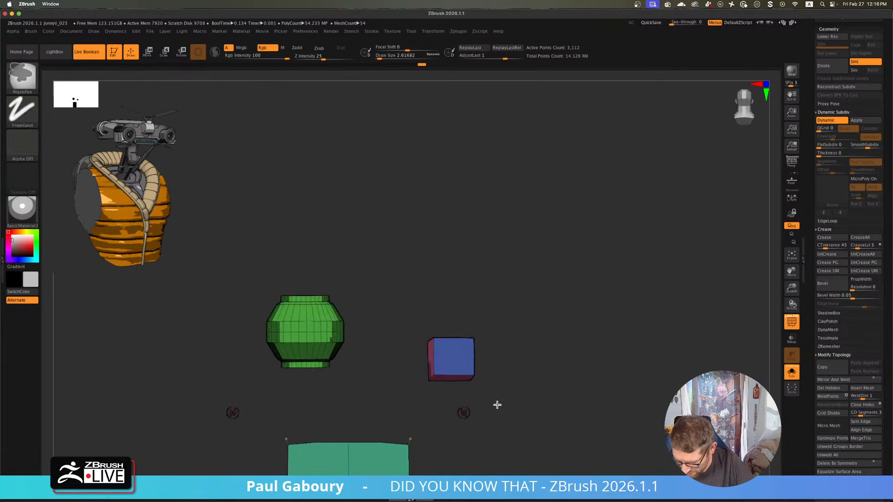
{"action": "right_click_drag", "start_coordinate": [497, 405], "coordinate": [508, 405], "text": "ctrl"}
{"action": "left_click_drag", "start_coordinate": [538, 395], "coordinate": [470, 303], "text": "ctrl"}
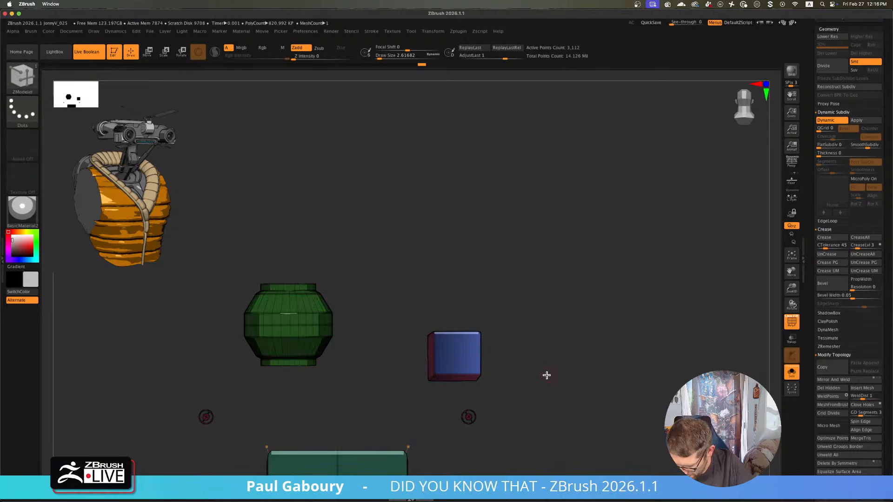
{"action": "key", "text": "w"}
{"action": "left_click_drag", "start_coordinate": [473, 382], "coordinate": [526, 379]}
{"action": "key", "text": "q"}
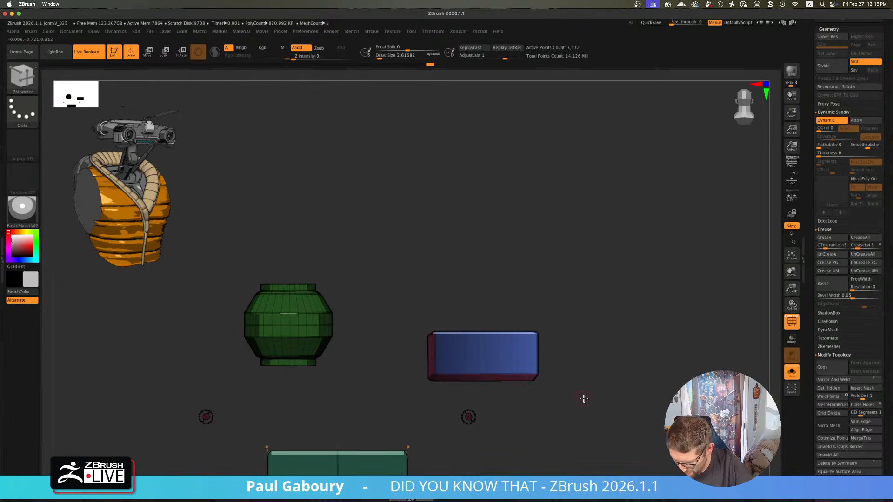
{"action": "mouse_move", "coordinate": [583, 398]}
{"action": "right_mouse_down", "text": "ctrl"}
{"action": "mouse_move", "coordinate": [604, 387]}
{"action": "mouse_move", "coordinate": [777, 365]}
{"action": "right_mouse_up", "text": "ctrl"}
{"action": "left_click", "coordinate": [791, 373]}
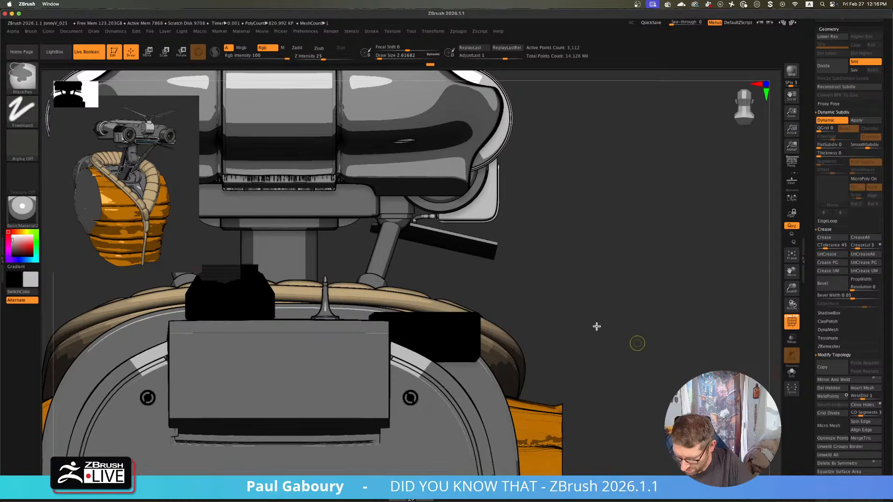
- Turn off the polyframe, activate the Move gizmo, and isolate only the stretched box within the soloed BP Cut subtool
{"action": "mouse_move", "coordinate": [596, 326]}
{"action": "right_mouse_down", "text": "ctrl"}
{"action": "mouse_move", "coordinate": [560, 316]}
{"action": "mouse_move", "coordinate": [569, 359]}
{"action": "mouse_move", "coordinate": [624, 335]}
{"action": "mouse_move", "coordinate": [618, 309]}
{"action": "mouse_move", "coordinate": [608, 343]}
{"action": "mouse_move", "coordinate": [615, 352]}
{"action": "mouse_move", "coordinate": [628, 333]}
{"action": "mouse_move", "coordinate": [626, 305]}
{"action": "mouse_move", "coordinate": [606, 347]}
{"action": "mouse_move", "coordinate": [606, 332]}
{"action": "mouse_move", "coordinate": [590, 334]}
{"action": "mouse_move", "coordinate": [608, 344]}
{"action": "mouse_move", "coordinate": [609, 407]}
{"action": "right_mouse_up", "text": "ctrl"}
{"action": "key", "text": "ctrl"}
{"action": "key", "text": "w"}
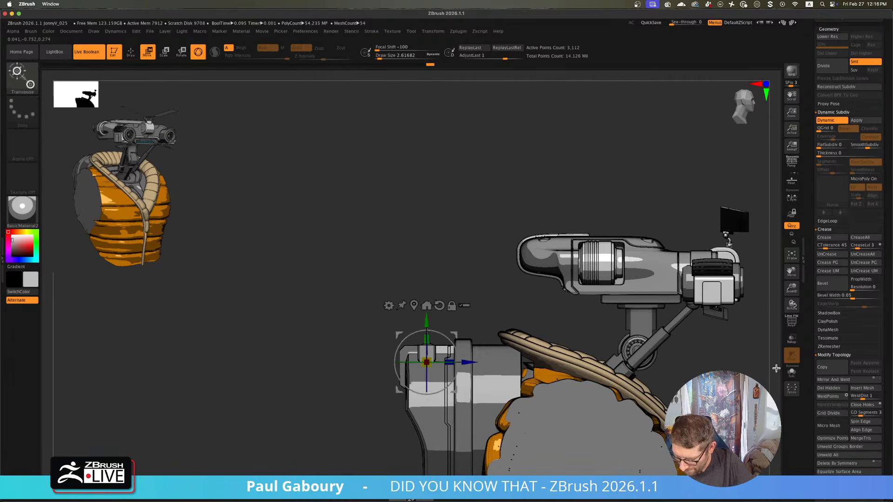
{"action": "left_click", "coordinate": [792, 373]}
{"action": "mouse_move", "coordinate": [587, 367]}
{"action": "right_mouse_down"}
{"action": "mouse_move", "coordinate": [610, 385]}
{"action": "mouse_move", "coordinate": [545, 389]}
{"action": "mouse_move", "coordinate": [538, 411]}
{"action": "mouse_move", "coordinate": [530, 389]}
{"action": "right_mouse_up"}
{"action": "mouse_move", "coordinate": [530, 389]}
{"action": "left_mouse_down", "text": "ctrl+shift"}
{"action": "mouse_move", "coordinate": [412, 309]}
{"action": "mouse_move", "coordinate": [370, 305]}
{"action": "left_mouse_up", "text": "ctrl+shift"}
{"action": "scroll", "coordinate": [883, 281], "scroll_direction": "up", "scroll_amount": 15}
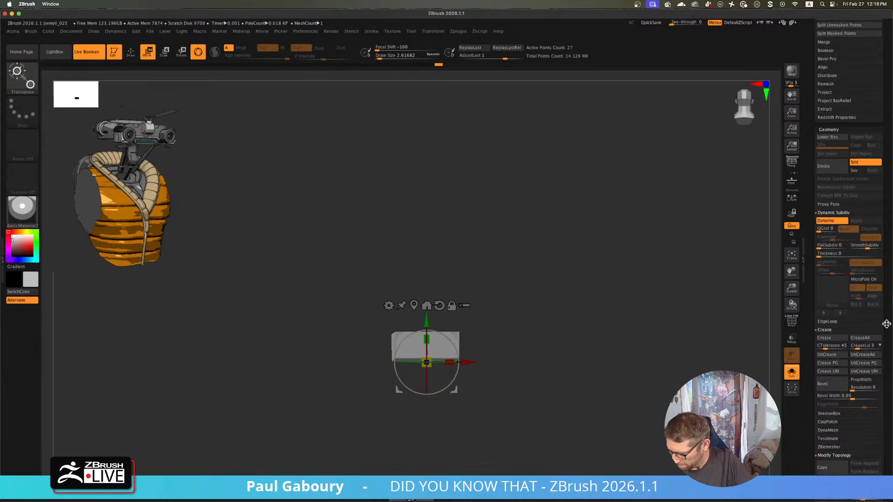
- Split the hidden geometry away from the isolated box in BP Cut, mirror and weld the box to the other side, and leave solo mode
{"action": "scroll", "coordinate": [884, 375], "scroll_direction": "up", "scroll_amount": 2}
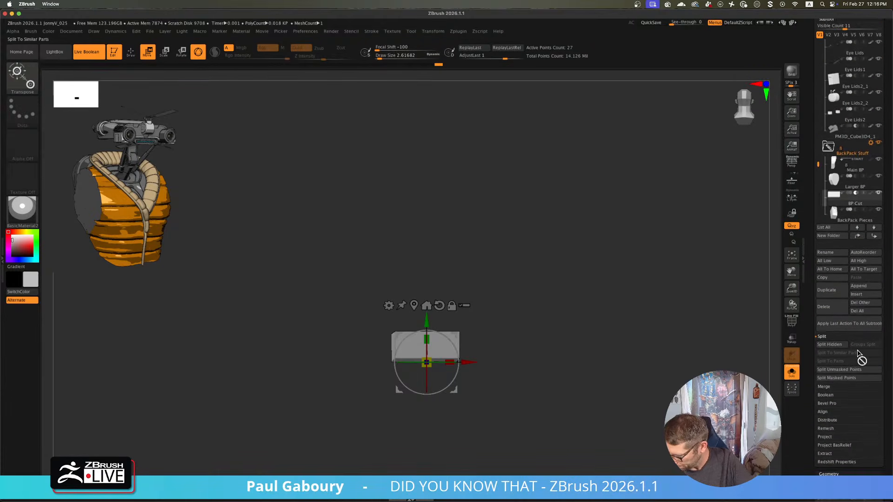
{"action": "left_click", "coordinate": [830, 346]}
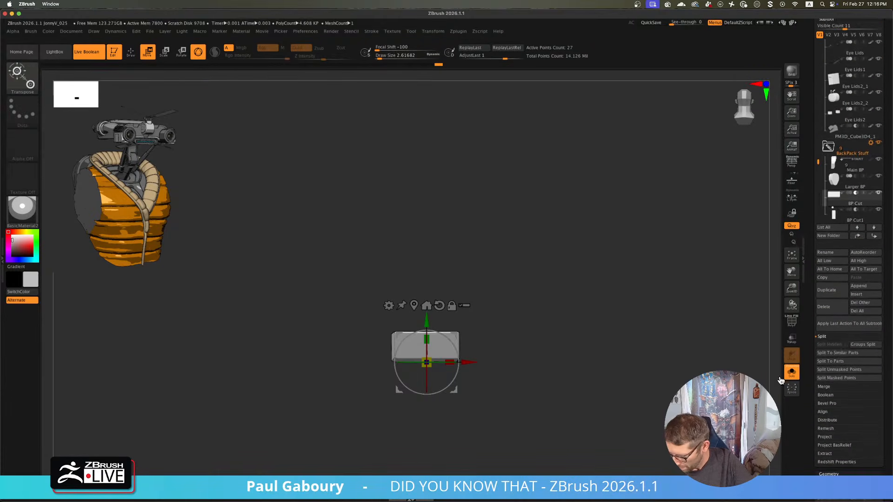
{"action": "key", "text": "q"}
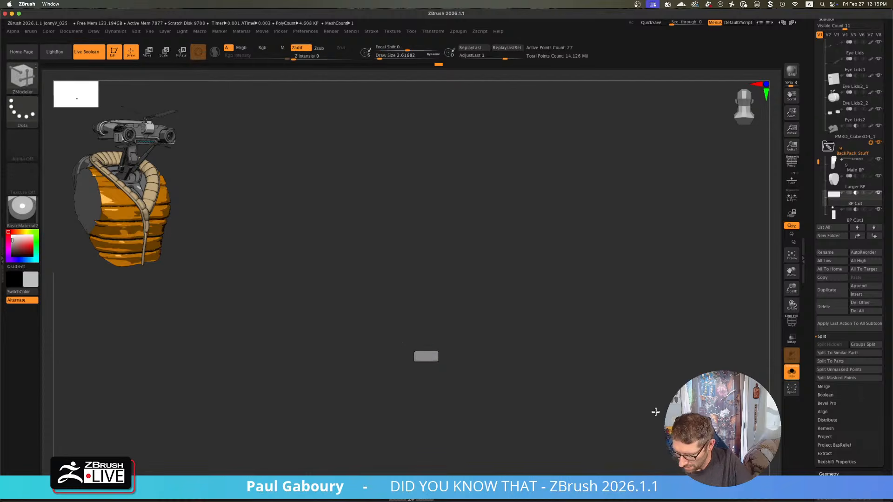
{"action": "scroll", "coordinate": [884, 426], "scroll_direction": "down", "scroll_amount": 15}
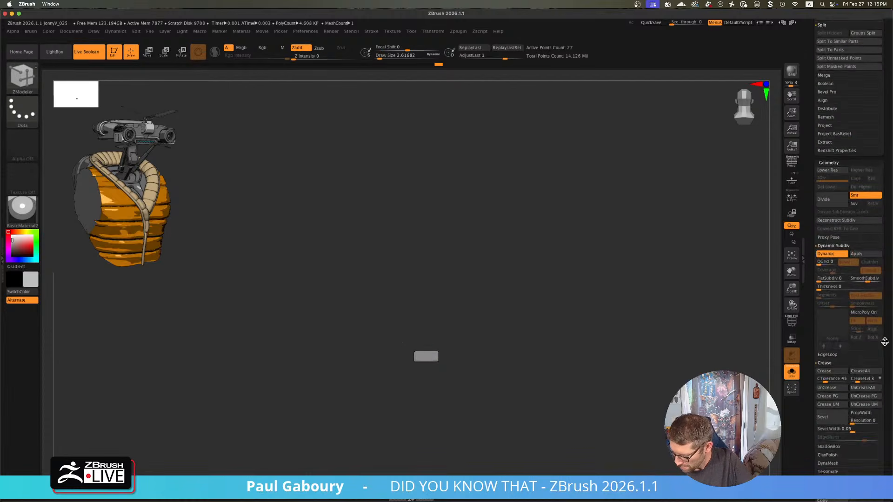
{"action": "mouse_move", "coordinate": [882, 314]}
{"action": "left_mouse_down"}
{"action": "mouse_move", "coordinate": [871, 295]}
{"action": "mouse_move", "coordinate": [873, 316]}
{"action": "left_mouse_up"}
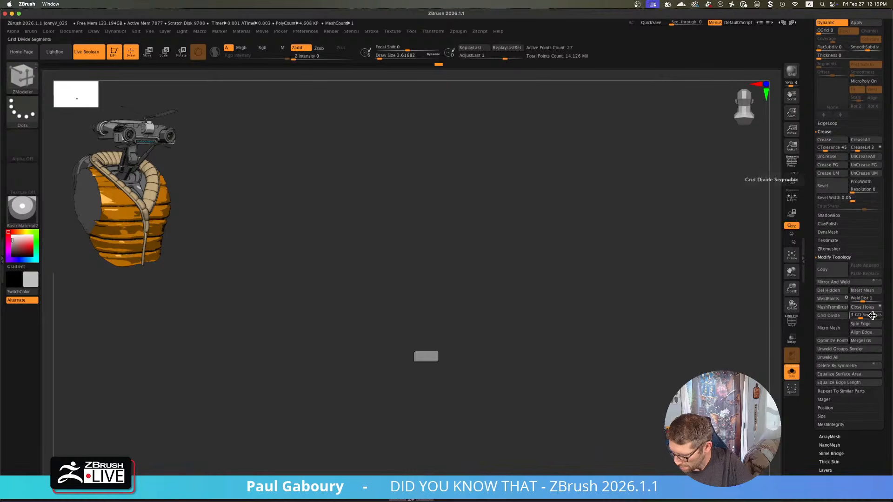
{"action": "left_click", "coordinate": [790, 377]}
- Try moving the mirrored pair of box cuts along Z against the backpack's collar
{"action": "left_click_drag", "start_coordinate": [565, 376], "coordinate": [565, 419]}
{"action": "right_click_drag", "start_coordinate": [475, 399], "coordinate": [537, 424], "text": "ctrl"}
{"action": "key", "text": "w"}
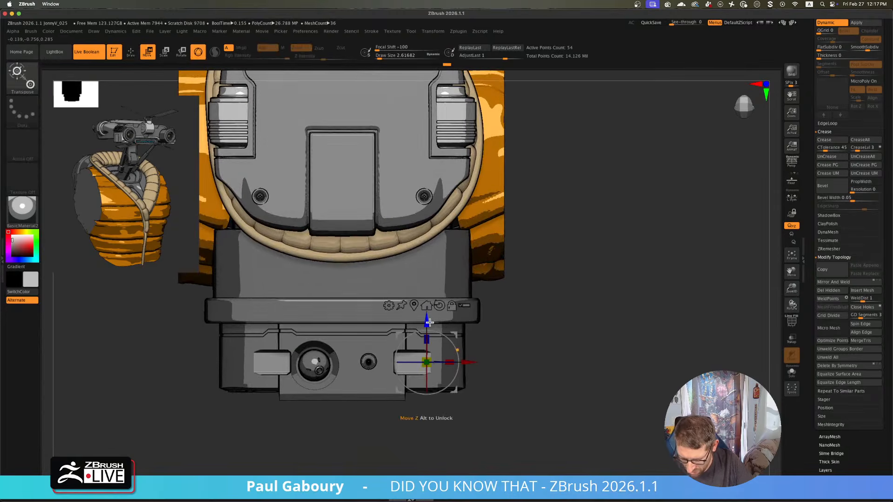
{"action": "left_click_drag", "start_coordinate": [429, 322], "coordinate": [427, 295]}
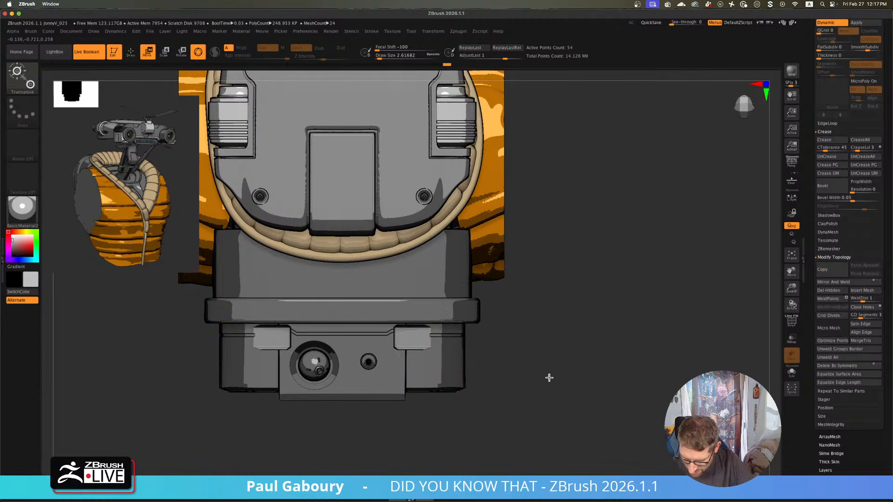
{"action": "mouse_move", "coordinate": [549, 367]}
{"action": "left_mouse_down"}
{"action": "mouse_move", "coordinate": [554, 344]}
{"action": "mouse_move", "coordinate": [638, 300]}
{"action": "left_mouse_up"}
{"action": "key", "text": "q"}
{"action": "left_click_drag", "start_coordinate": [531, 263], "coordinate": [525, 317]}
{"action": "key", "text": "w"}
{"action": "left_click_drag", "start_coordinate": [467, 324], "coordinate": [472, 323]}
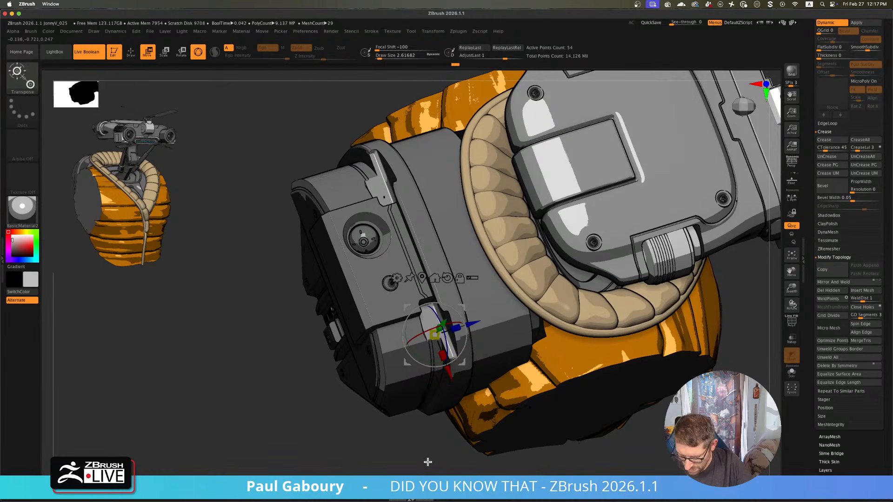
{"action": "left_click_drag", "start_coordinate": [421, 439], "coordinate": [416, 427]}
{"action": "key", "text": "q"}
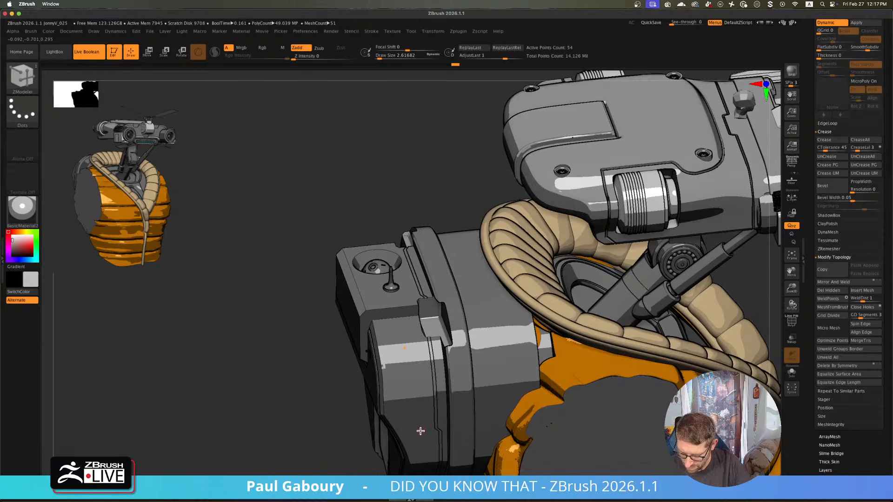
- Move the mirrored box cuts outward along Z, then back so they sit midway along the depth of the raised box
{"action": "key", "text": "w"}
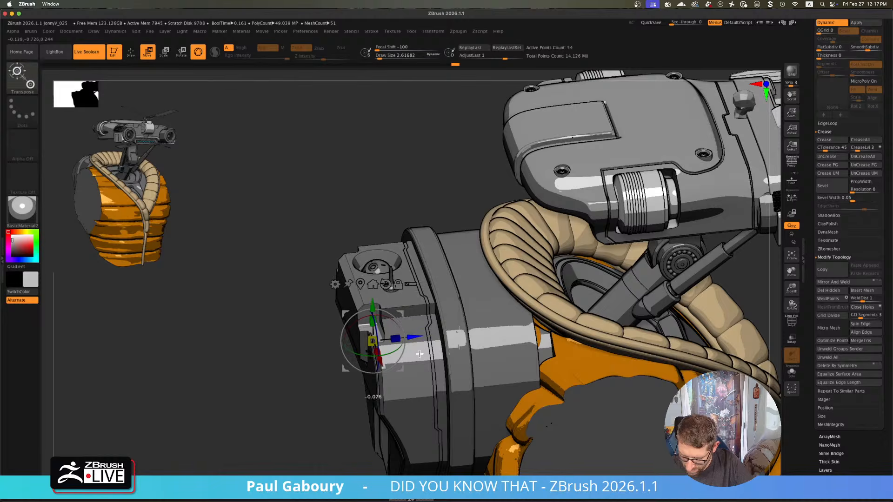
{"action": "key", "text": "q"}
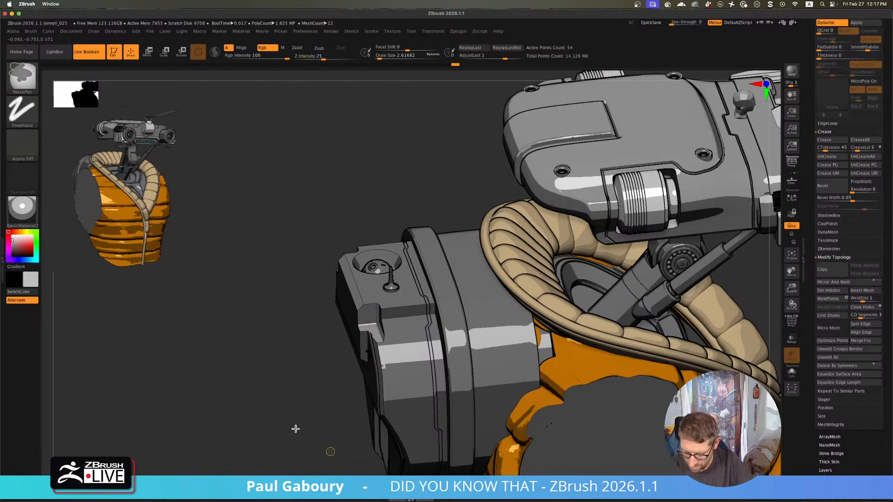
{"action": "key", "text": "f"}
{"action": "mouse_move", "coordinate": [295, 428]}
{"action": "left_mouse_down"}
{"action": "mouse_move", "coordinate": [325, 436]}
{"action": "mouse_move", "coordinate": [314, 454]}
{"action": "mouse_move", "coordinate": [308, 437]}
{"action": "mouse_move", "coordinate": [321, 440]}
{"action": "left_mouse_up"}
{"action": "key", "text": "w"}
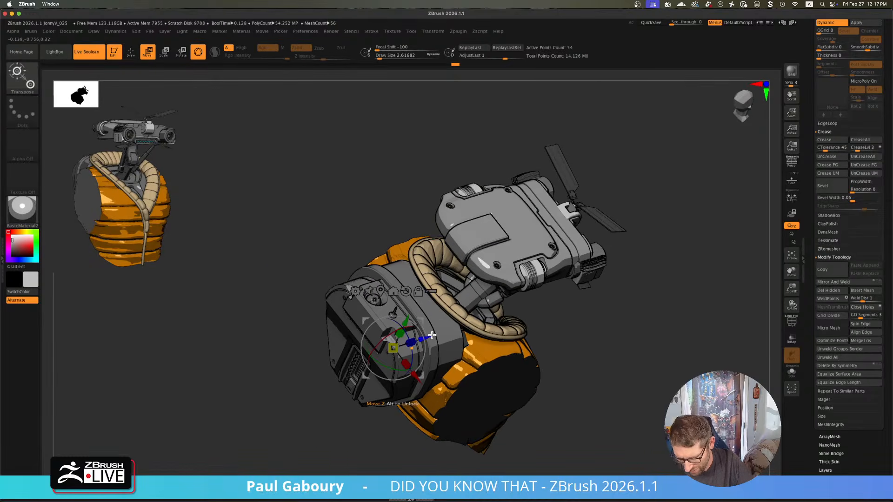
{"action": "left_click_drag", "start_coordinate": [429, 336], "coordinate": [439, 335]}
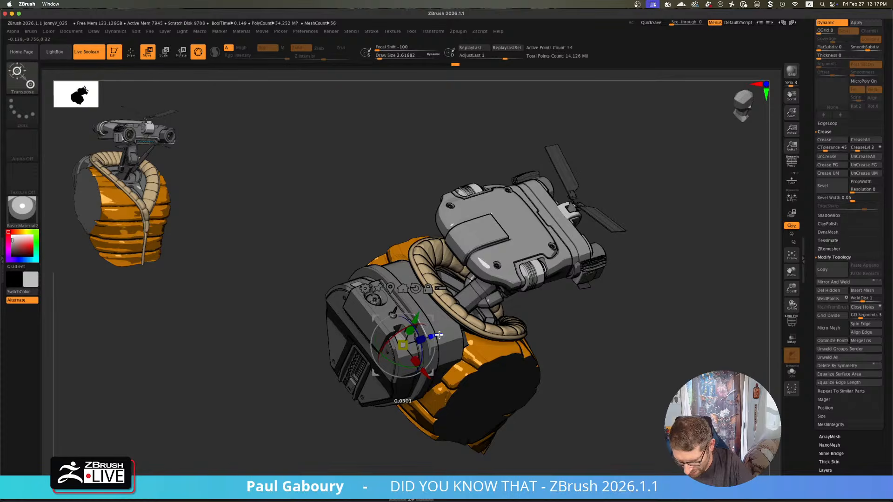
{"action": "left_click_drag", "start_coordinate": [562, 367], "coordinate": [554, 393]}
{"action": "key", "text": "q"}
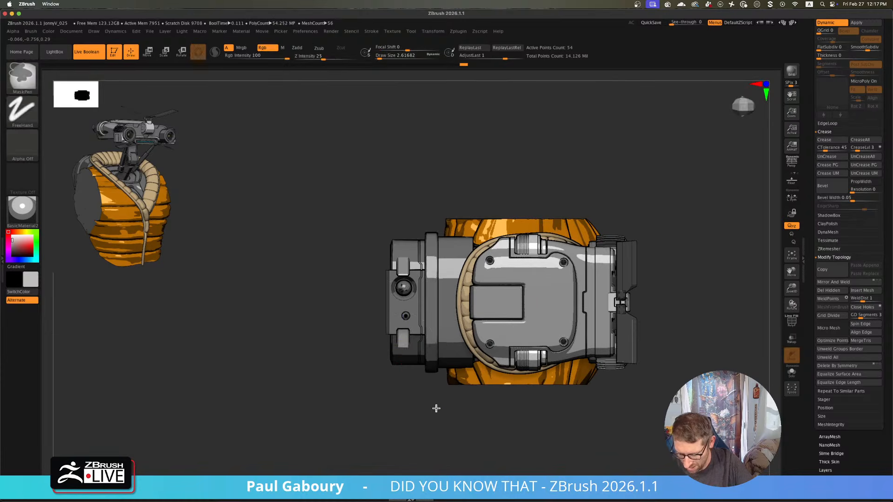
- Select the BP Cut1 subtool, solo it, mask the large round recess cutter, and leave solo mode
{"action": "right_click_drag", "start_coordinate": [436, 409], "coordinate": [435, 415], "text": "ctrl"}
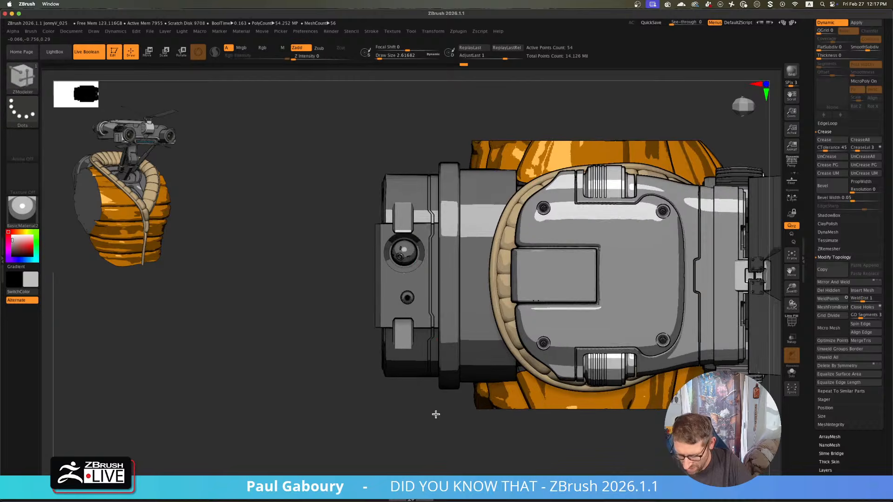
{"action": "left_click", "coordinate": [415, 253], "text": "alt"}
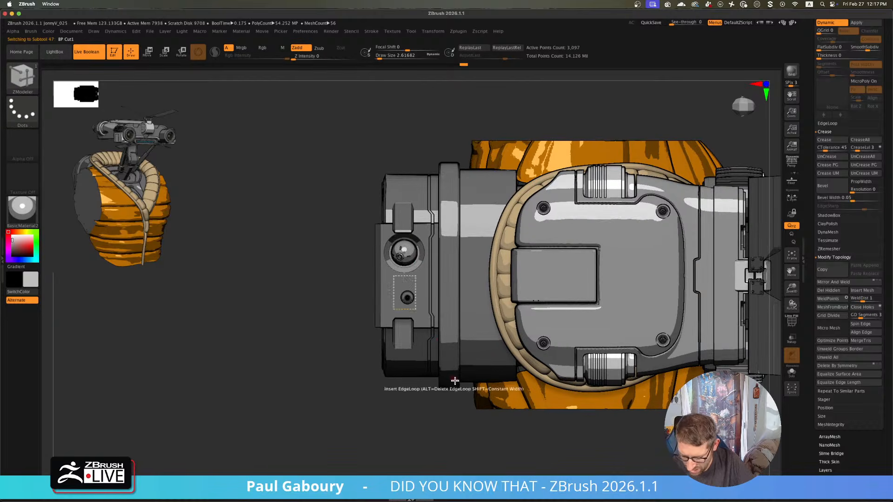
{"action": "left_click", "coordinate": [792, 373]}
{"action": "left_click_drag", "start_coordinate": [568, 319], "coordinate": [562, 281]}
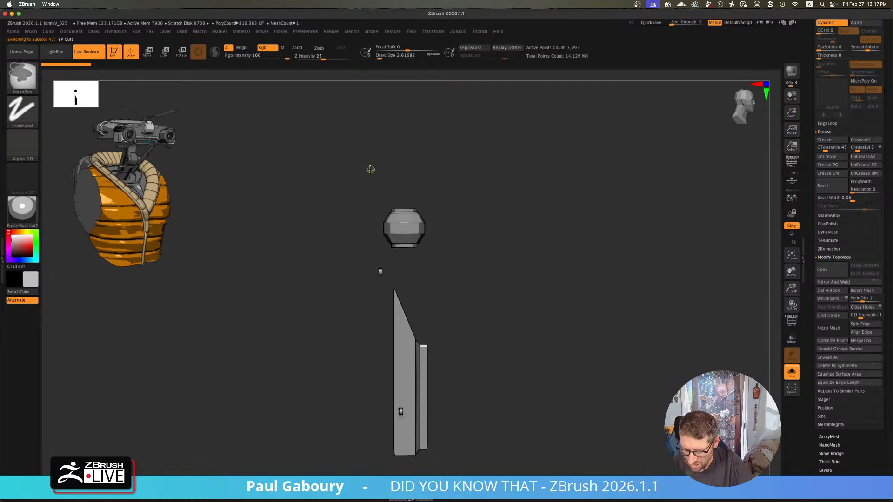
{"action": "left_click_drag", "start_coordinate": [370, 169], "coordinate": [448, 257], "text": "ctrl"}
{"action": "left_click", "coordinate": [792, 372]}
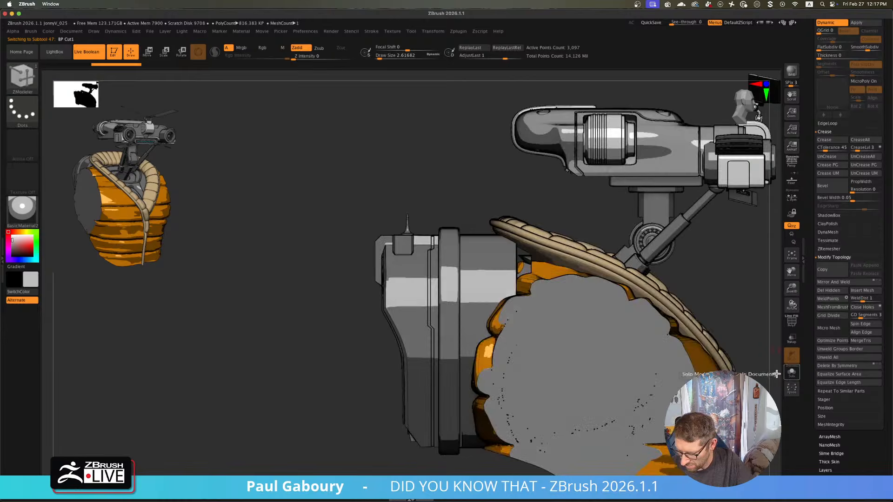
- Invert the mask, shift the round recess cutter slightly toward the box's centre, and scale it to about 0.91
{"action": "key", "text": "w"}
{"action": "left_click_drag", "start_coordinate": [501, 237], "coordinate": [394, 197]}
{"action": "left_click_drag", "start_coordinate": [427, 337], "coordinate": [432, 428], "text": "alt"}
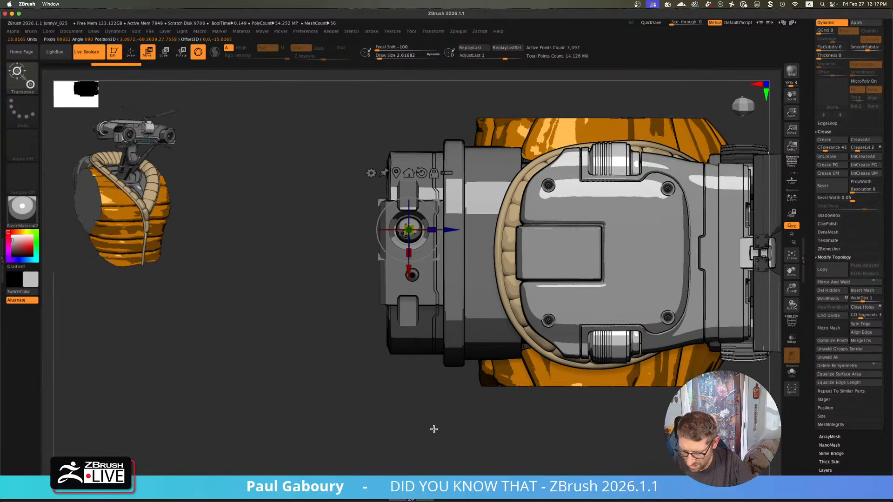
{"action": "left_click", "coordinate": [432, 429], "text": "ctrl"}
{"action": "left_click_drag", "start_coordinate": [413, 298], "coordinate": [411, 301]}
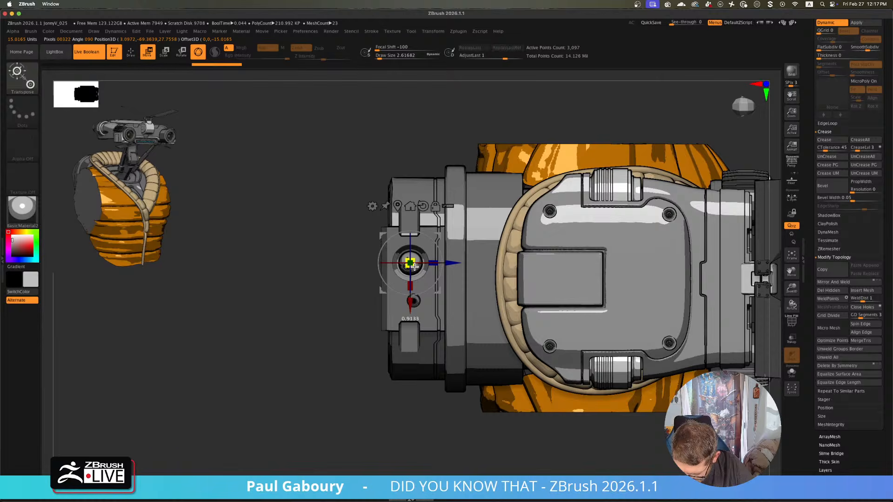
{"action": "key", "text": "q"}
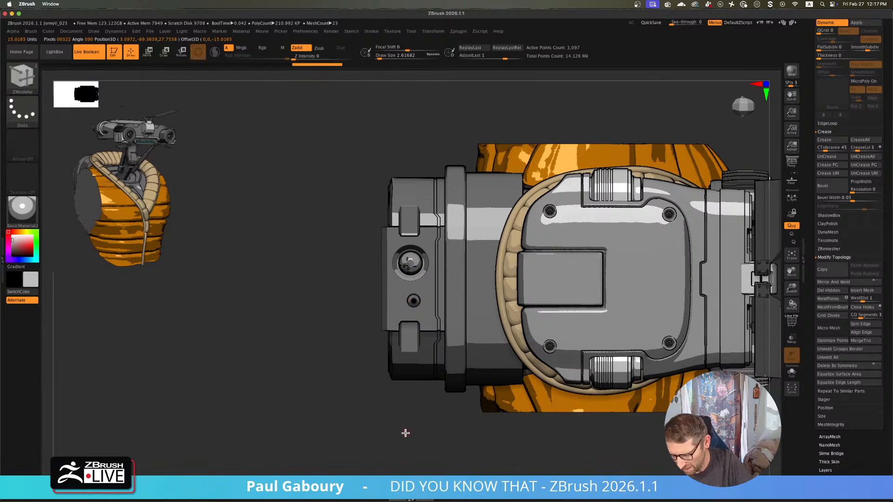
- Solo BP Cut1 with the polyframe on and duplicate the green round recess cutter slightly upward with the gizmo
{"action": "left_click_drag", "start_coordinate": [413, 425], "coordinate": [360, 402]}
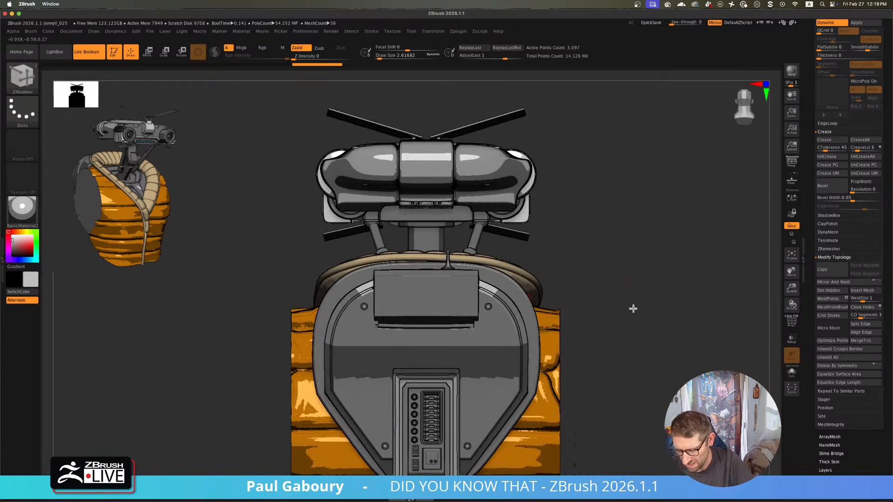
{"action": "mouse_move", "coordinate": [633, 307]}
{"action": "left_mouse_down"}
{"action": "mouse_move", "coordinate": [644, 311]}
{"action": "mouse_move", "coordinate": [642, 302]}
{"action": "left_mouse_up"}
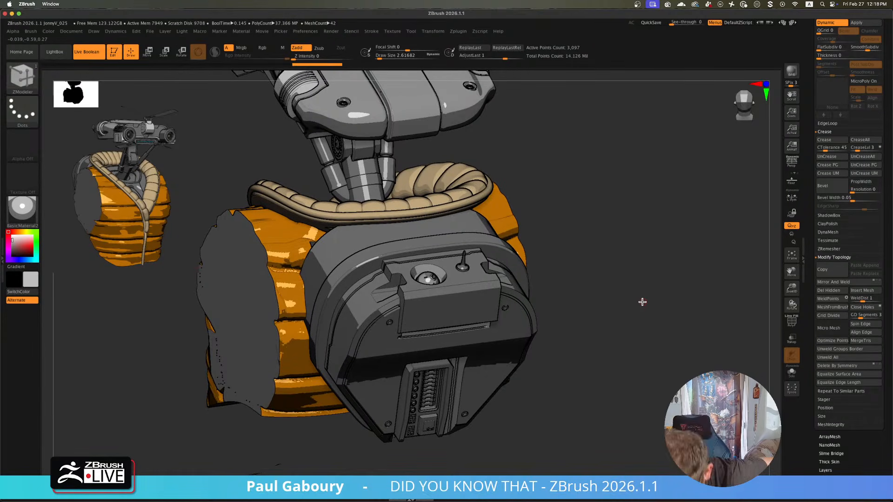
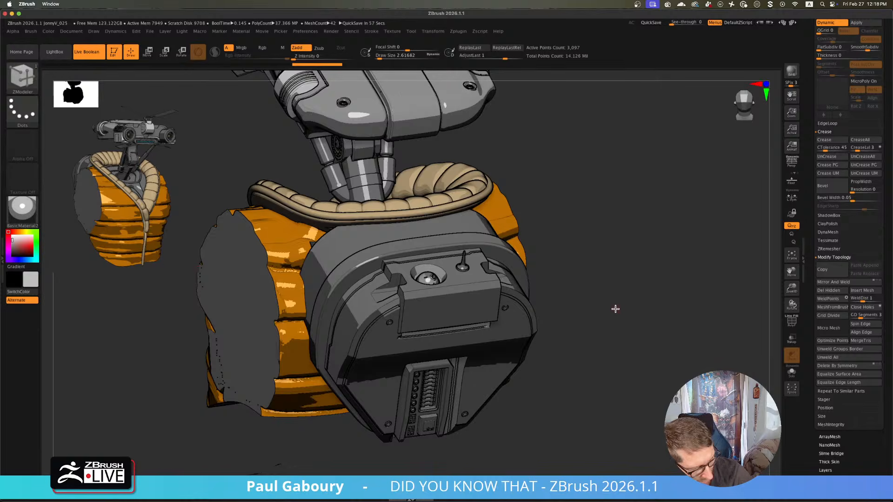
{"action": "key", "text": "shift+f"}
{"action": "left_click", "coordinate": [792, 372]}
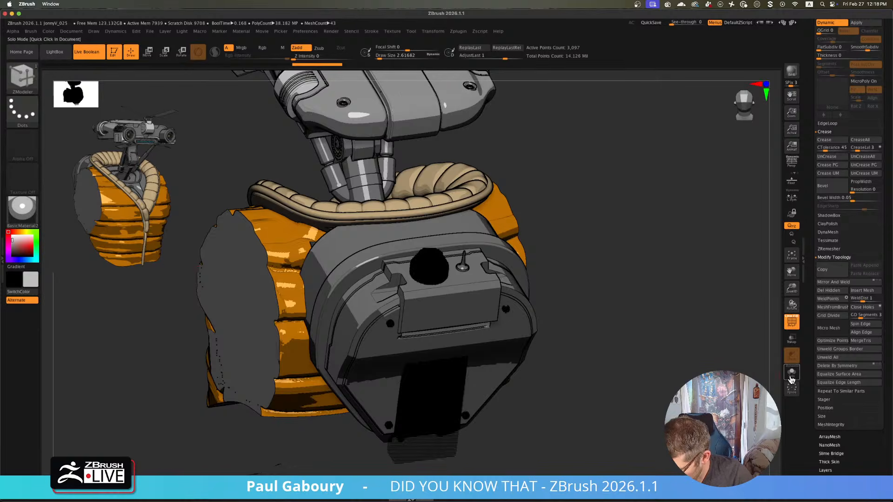
{"action": "key", "text": "w"}
{"action": "left_click_drag", "start_coordinate": [606, 359], "coordinate": [534, 297]}
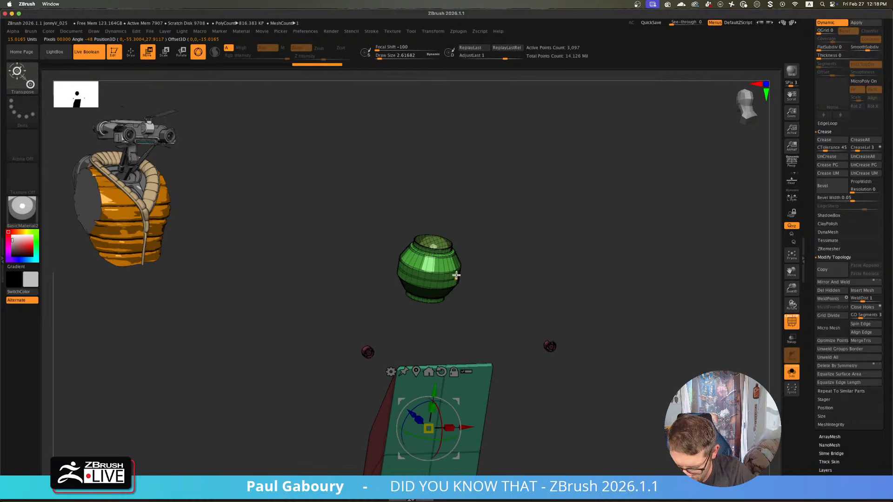
{"action": "left_click", "coordinate": [428, 372]}
{"action": "key", "text": "ctrl+d"}
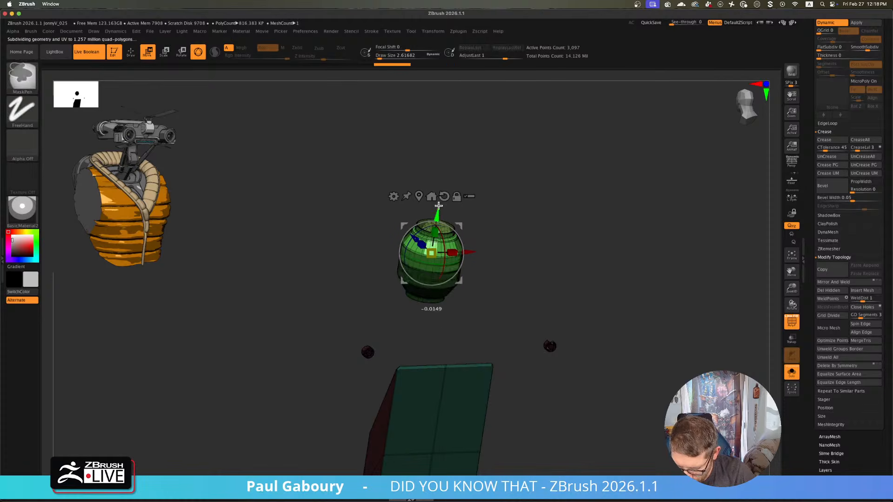
- Replace the duplicated cutter with a Ring 3D primitive and rotate the ring 90° about X so it lies flat
{"action": "left_click", "coordinate": [396, 174]}
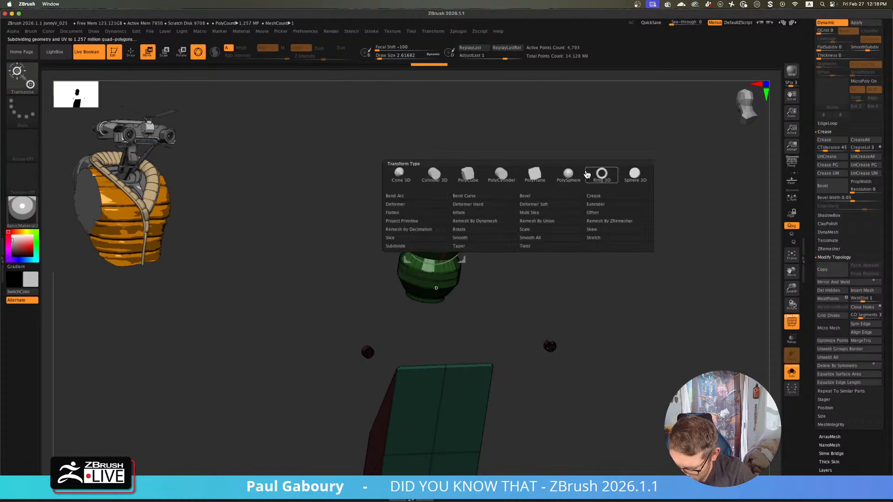
{"action": "left_click", "coordinate": [600, 175]}
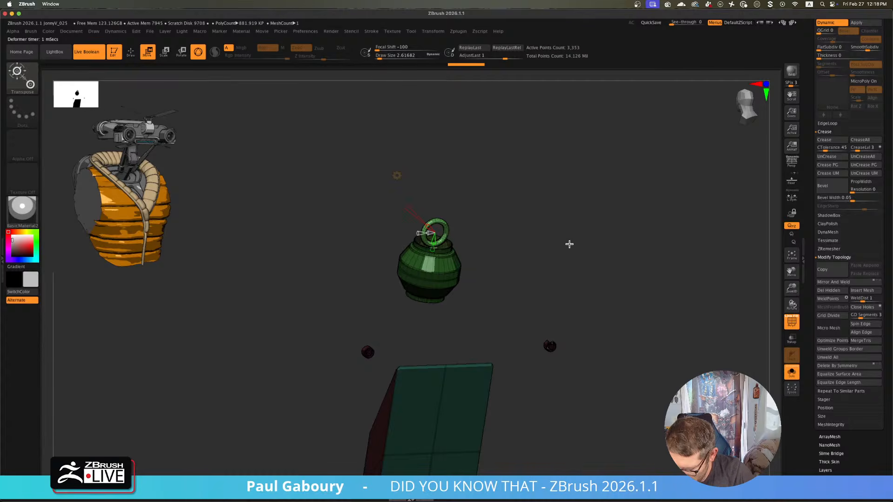
{"action": "key", "text": "f"}
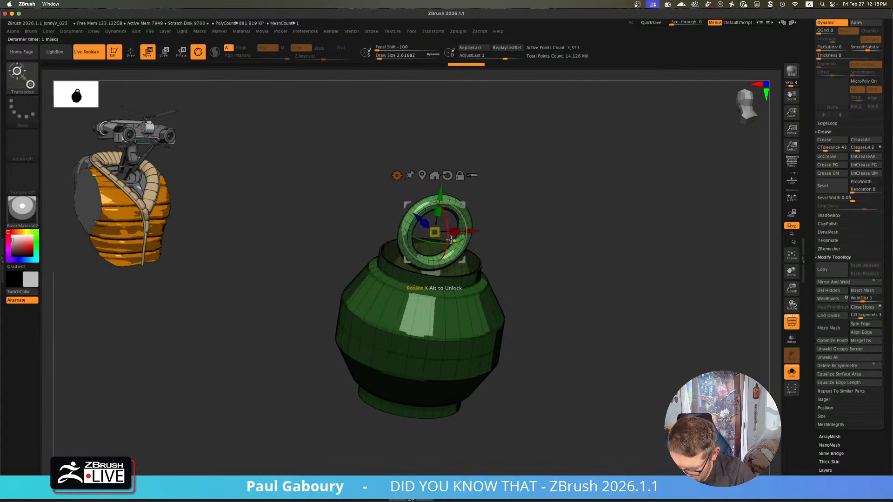
{"action": "left_click_drag", "start_coordinate": [450, 240], "coordinate": [440, 179]}
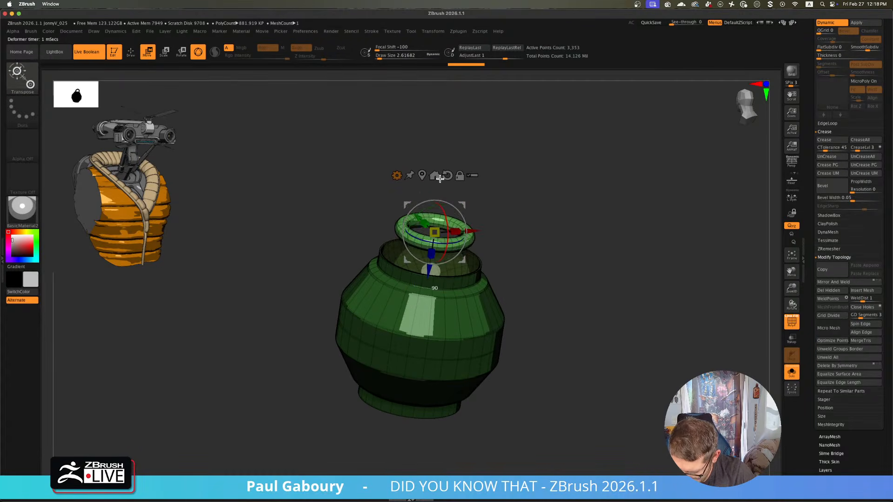
- Enlarge the flat ring and lower it so it wraps around the round cutter's upper body
{"action": "left_click_drag", "start_coordinate": [563, 265], "coordinate": [560, 283]}
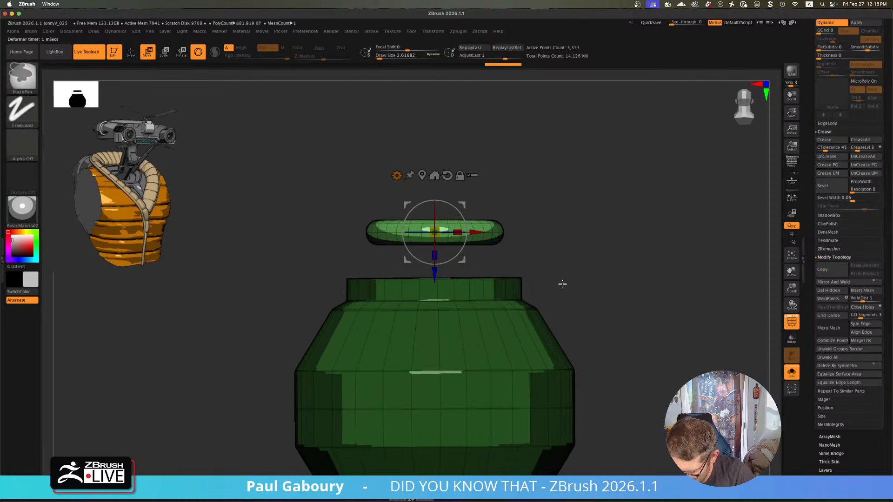
{"action": "left_click_drag", "start_coordinate": [448, 239], "coordinate": [546, 293]}
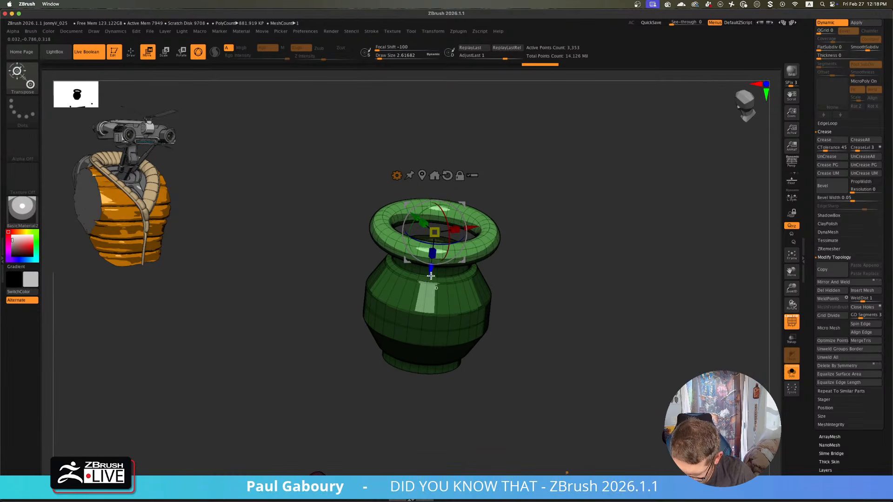
{"action": "left_click_drag", "start_coordinate": [432, 269], "coordinate": [533, 352]}
{"action": "key", "text": "y"}
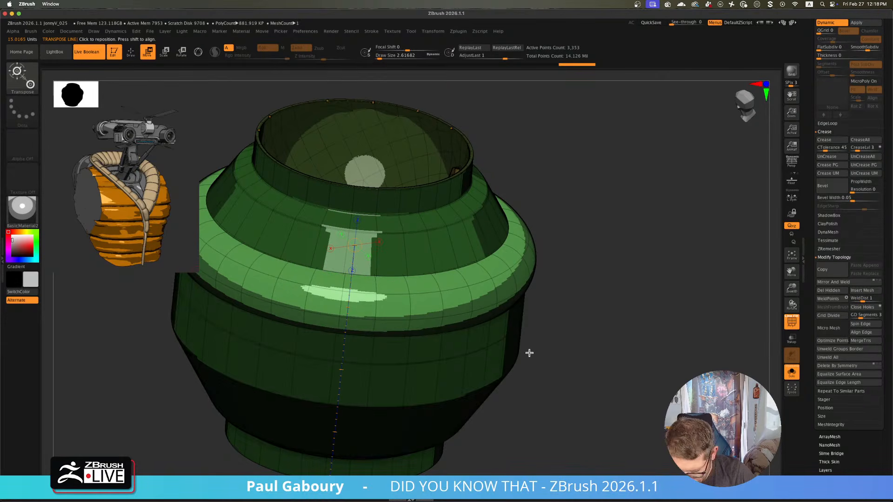
{"action": "key", "text": "y"}
{"action": "key", "text": "y"}
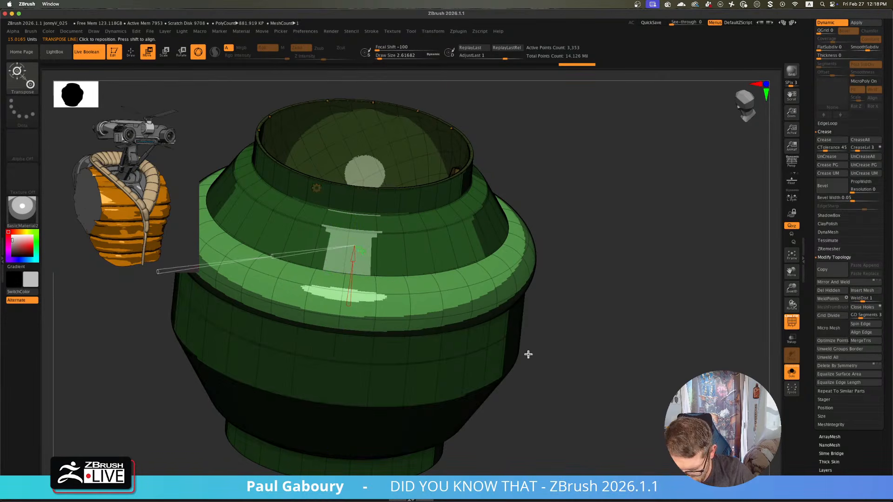
- Refine the ring primitive's segments and thickness around the round cutter, and return to the standard gizmo
{"action": "left_click_drag", "start_coordinate": [545, 327], "coordinate": [601, 328], "text": "alt"}
{"action": "left_click", "coordinate": [407, 276]}
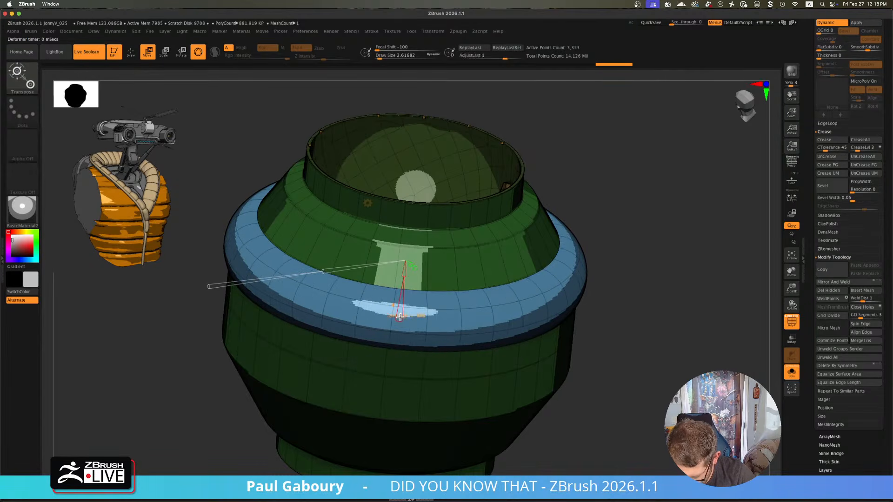
{"action": "left_click_drag", "start_coordinate": [401, 318], "coordinate": [400, 306]}
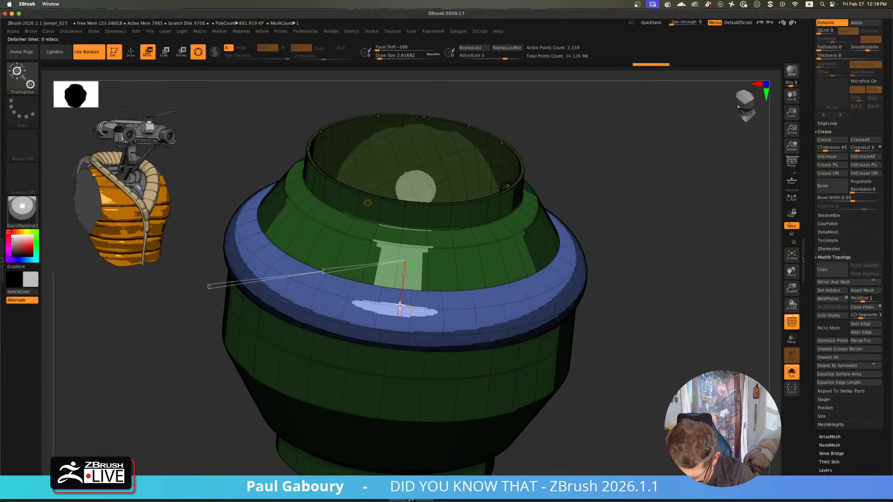
{"action": "mouse_move", "coordinate": [415, 270]}
{"action": "left_mouse_down"}
{"action": "mouse_move", "coordinate": [427, 277]}
{"action": "mouse_move", "coordinate": [409, 267]}
{"action": "mouse_move", "coordinate": [403, 297]}
{"action": "mouse_move", "coordinate": [403, 271]}
{"action": "left_mouse_up"}
{"action": "left_click", "coordinate": [409, 263]}
{"action": "key", "text": "w"}
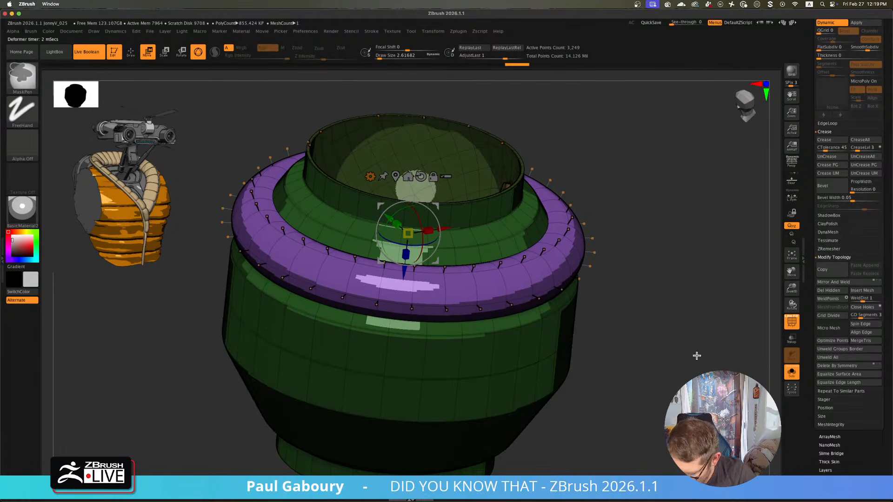
- Split the unmasked ring off the green round cutter into its own subtool
{"action": "right_click_drag", "start_coordinate": [696, 356], "coordinate": [639, 365], "text": "ctrl"}
{"action": "left_click_drag", "start_coordinate": [813, 263], "coordinate": [815, 370]}
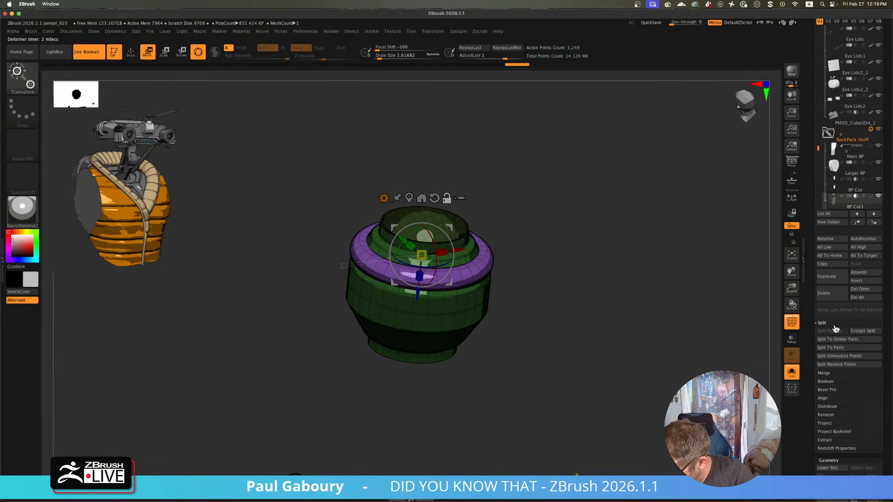
{"action": "left_click", "coordinate": [837, 356]}
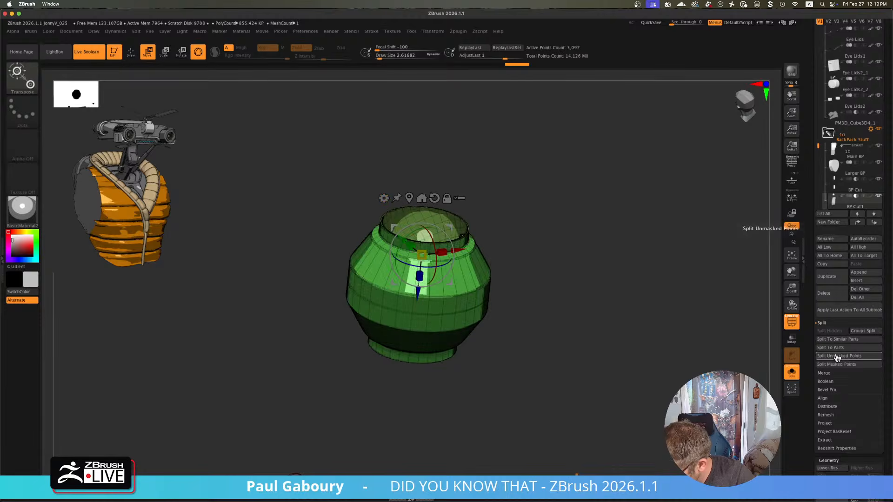
- Select the BP Cut2 ring subtool, set its boolean operation to additive, and turn off solo
{"action": "mouse_move", "coordinate": [836, 201]}
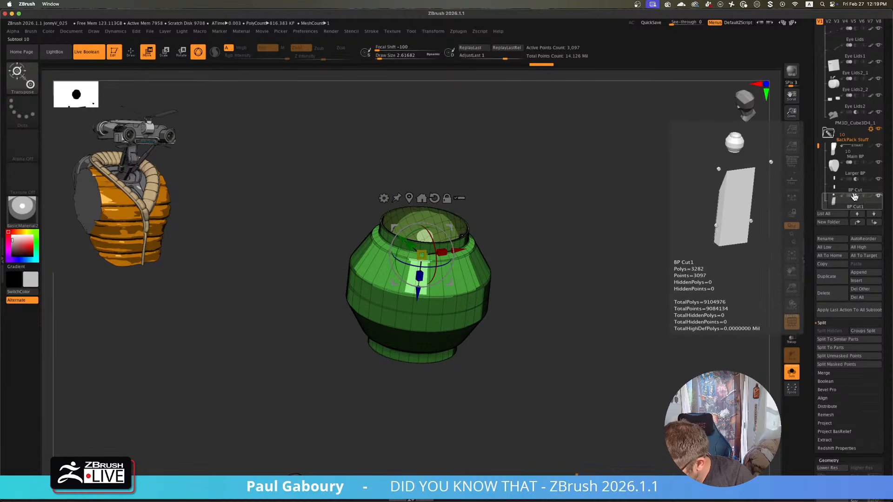
{"action": "scroll", "coordinate": [851, 191], "scroll_direction": "down", "scroll_amount": 3}
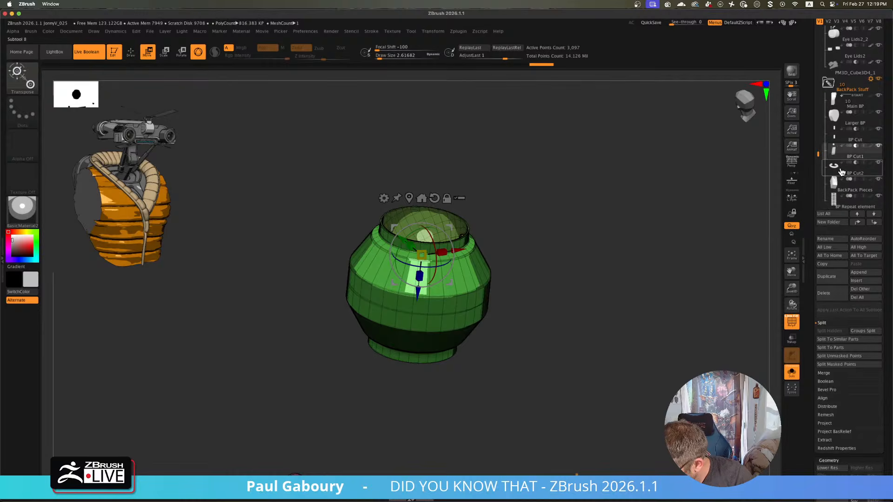
{"action": "left_click", "coordinate": [842, 172]}
{"action": "mouse_move", "coordinate": [858, 168]}
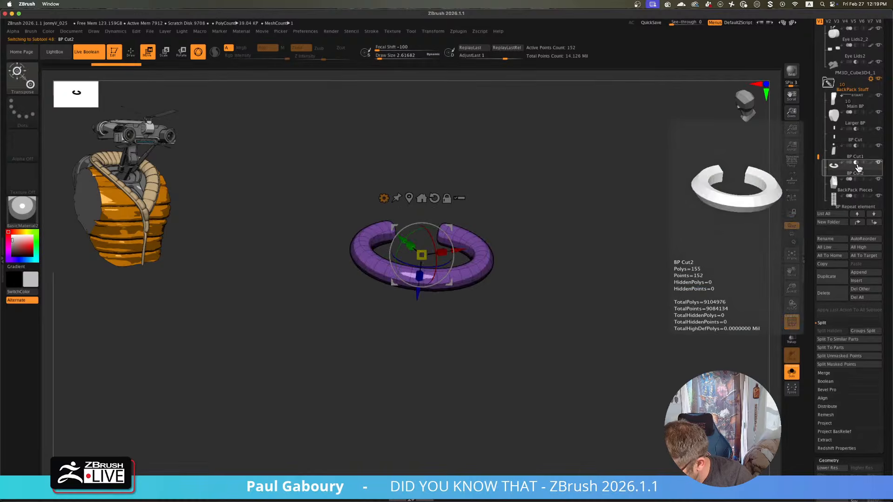
{"action": "left_click", "coordinate": [791, 372]}
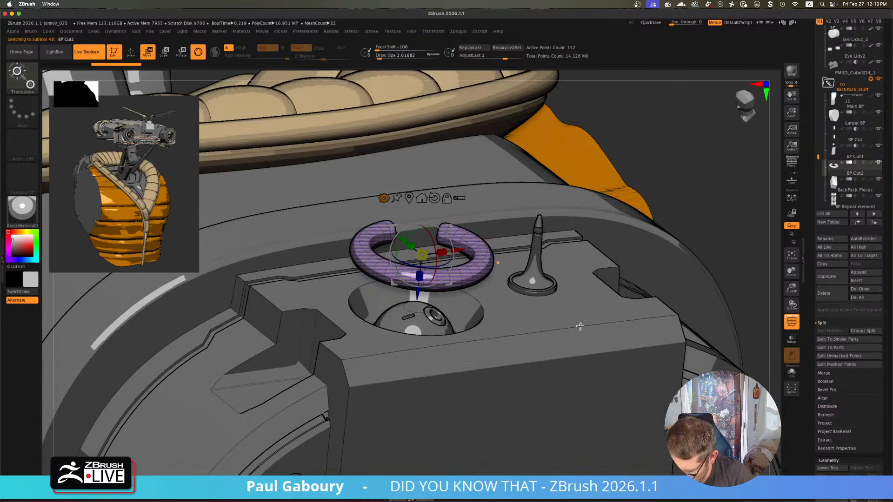
- Replace the BP Cut2 ring with a Ring 3D primitive and reshape it into a thin closed ring
{"action": "left_click", "coordinate": [384, 197]}
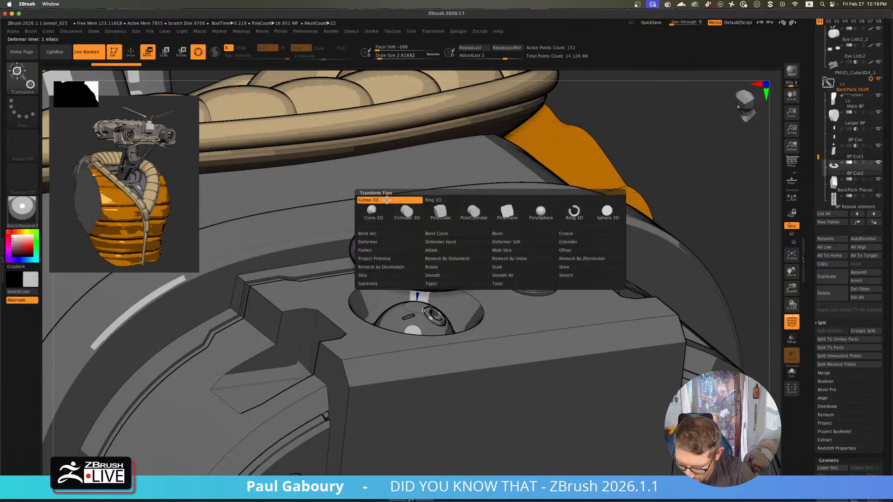
{"action": "left_click", "coordinate": [577, 216]}
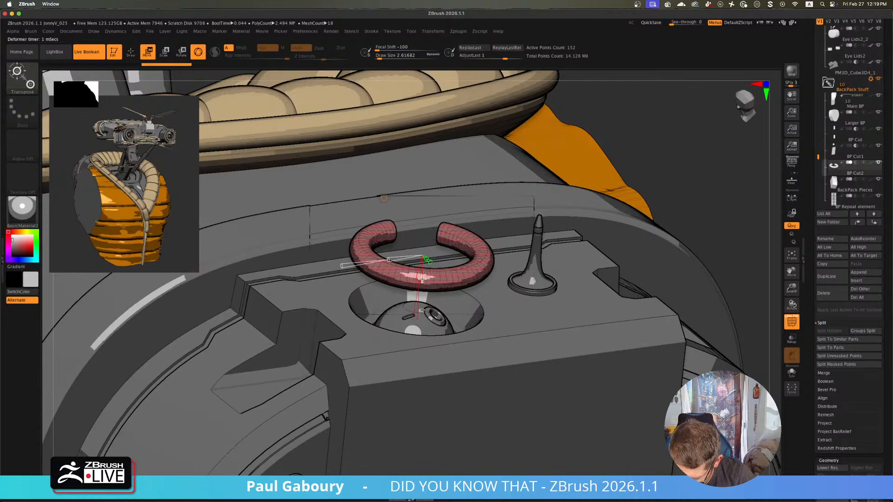
{"action": "left_click_drag", "start_coordinate": [433, 263], "coordinate": [414, 329]}
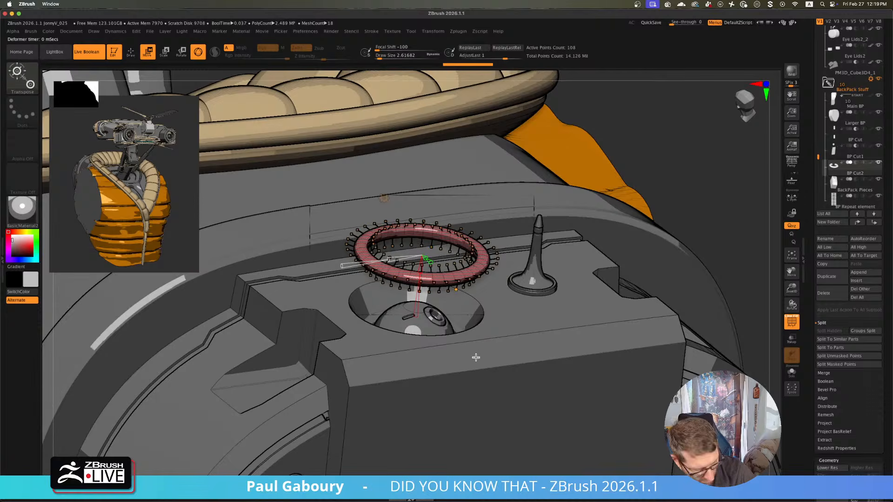
- Lower the closed ring with the gizmo so it seats on the rim of the box's round recess
{"action": "key", "text": "shift+f"}
{"action": "key", "text": "w"}
{"action": "right_click_drag", "start_coordinate": [491, 334], "coordinate": [471, 322]}
{"action": "left_click_drag", "start_coordinate": [412, 289], "coordinate": [402, 334]}
{"action": "mouse_move", "coordinate": [475, 345]}
{"action": "right_mouse_down", "text": "ctrl"}
{"action": "mouse_move", "coordinate": [459, 345]}
{"action": "mouse_move", "coordinate": [482, 357]}
{"action": "right_mouse_up", "text": "ctrl"}
{"action": "key", "text": "q"}
{"action": "right_click_drag", "start_coordinate": [634, 301], "coordinate": [644, 275]}
- Show the polyframe and crease the ring's edges with a tolerance of 45
{"action": "key", "text": "shift+f"}
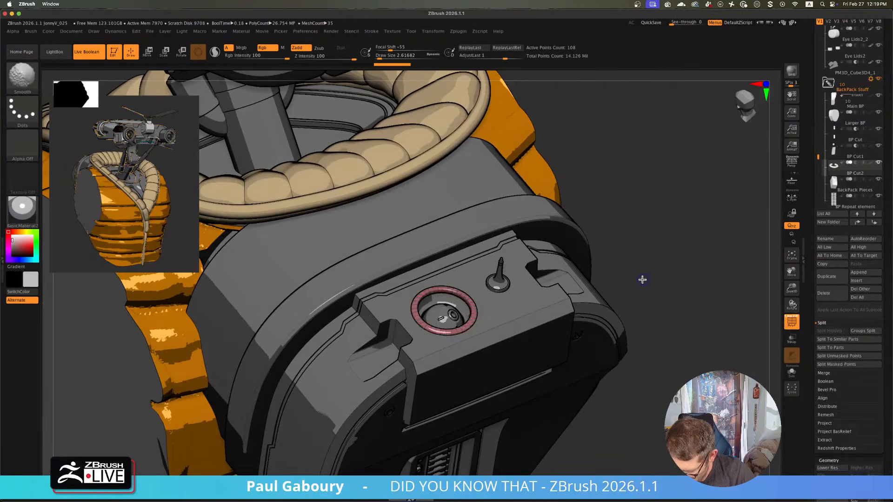
{"action": "right_click_drag", "start_coordinate": [478, 340], "coordinate": [579, 391], "text": "ctrl"}
{"action": "scroll", "coordinate": [871, 331], "scroll_direction": "down", "scroll_amount": 10}
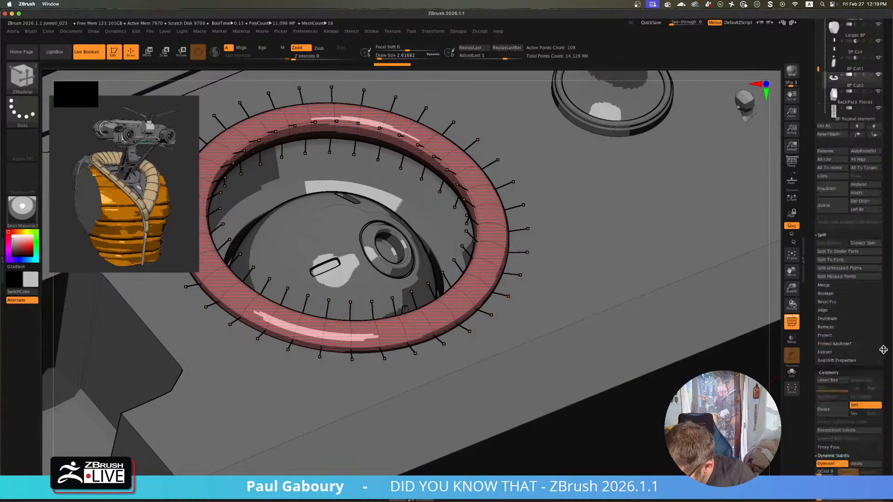
{"action": "left_click", "coordinate": [837, 353]}
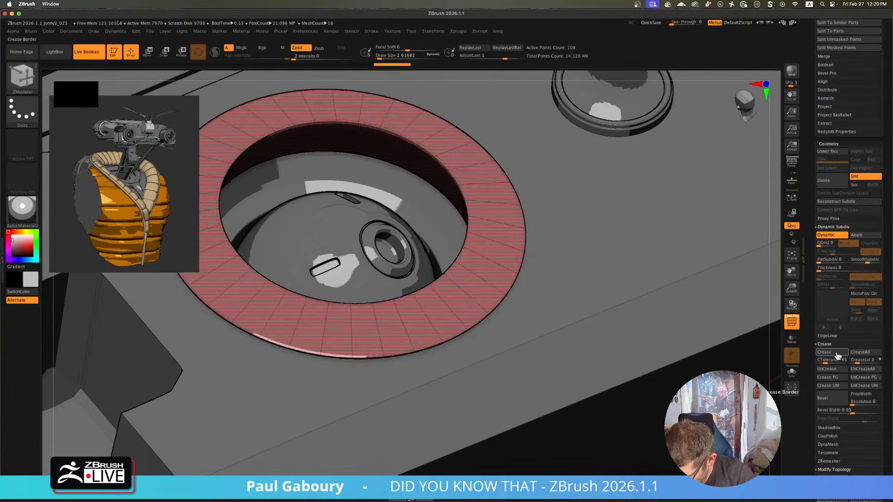
- Hide the polyframe, flatten the rim ring to about 0.95, and sink it slightly into the box's top
{"action": "right_click_drag", "start_coordinate": [582, 358], "coordinate": [526, 325], "text": "ctrl"}
{"action": "key", "text": "shift+f"}
{"action": "key", "text": "w"}
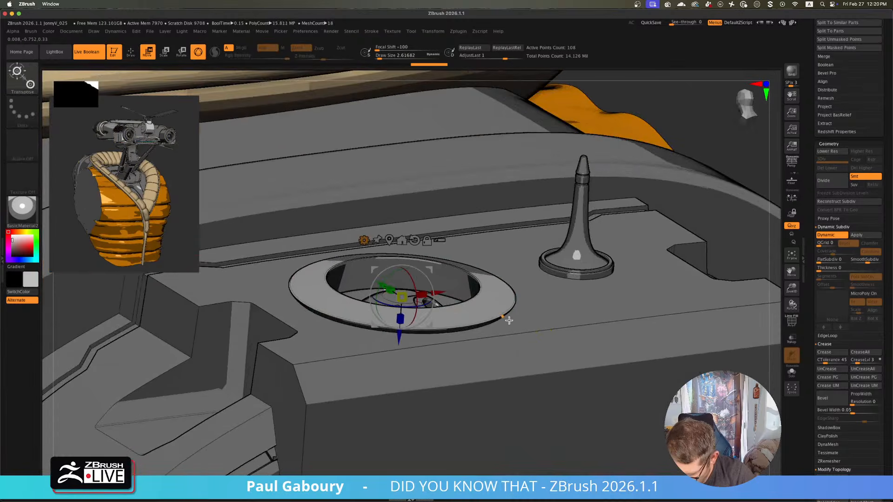
{"action": "left_click_drag", "start_coordinate": [406, 339], "coordinate": [404, 328]}
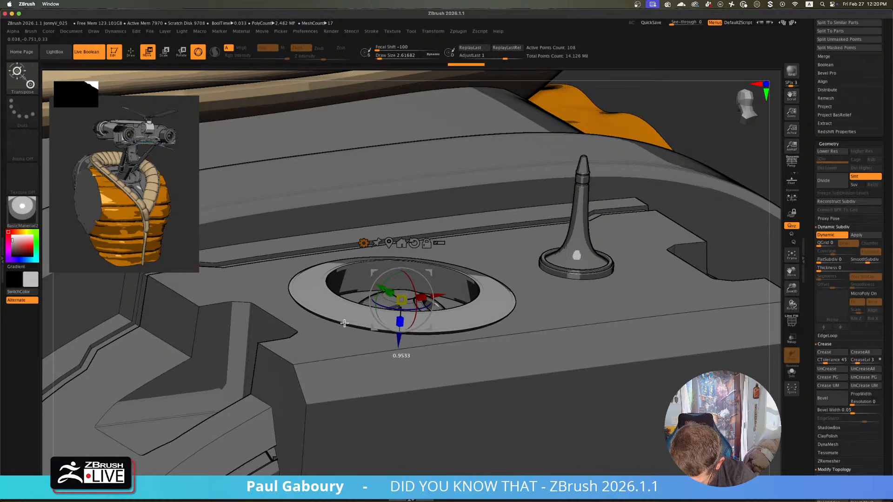
- Inspect the backpack from behind and above, and save the project as JonnyV_026
{"action": "mouse_move", "coordinate": [487, 373]}
{"action": "right_mouse_down"}
{"action": "mouse_move", "coordinate": [471, 353]}
{"action": "mouse_move", "coordinate": [474, 332]}
{"action": "mouse_move", "coordinate": [501, 371]}
{"action": "mouse_move", "coordinate": [532, 333]}
{"action": "mouse_move", "coordinate": [610, 301]}
{"action": "mouse_move", "coordinate": [599, 357]}
{"action": "mouse_move", "coordinate": [612, 337]}
{"action": "mouse_move", "coordinate": [604, 353]}
{"action": "mouse_move", "coordinate": [513, 380]}
{"action": "mouse_move", "coordinate": [538, 399]}
{"action": "mouse_move", "coordinate": [592, 338]}
{"action": "right_mouse_up"}
{"action": "key", "text": "q"}
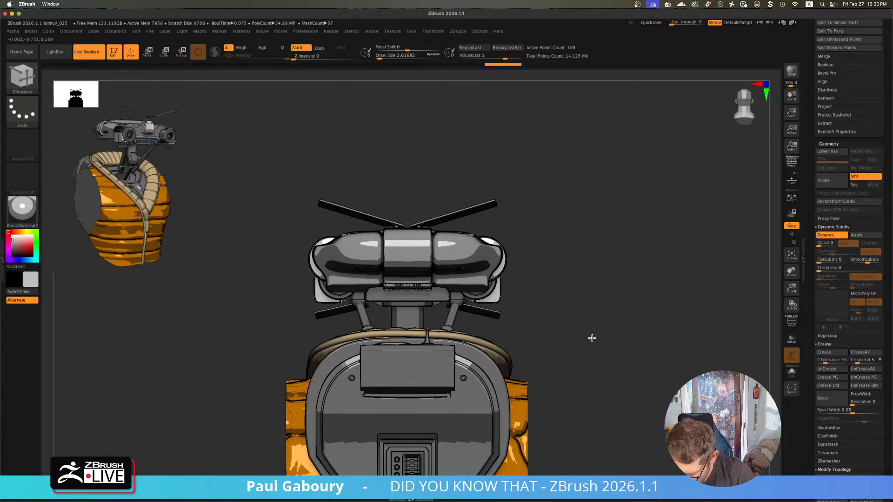
{"action": "mouse_move", "coordinate": [590, 403]}
{"action": "right_mouse_down"}
{"action": "mouse_move", "coordinate": [590, 413]}
{"action": "mouse_move", "coordinate": [558, 373]}
{"action": "mouse_move", "coordinate": [564, 380]}
{"action": "right_mouse_up"}
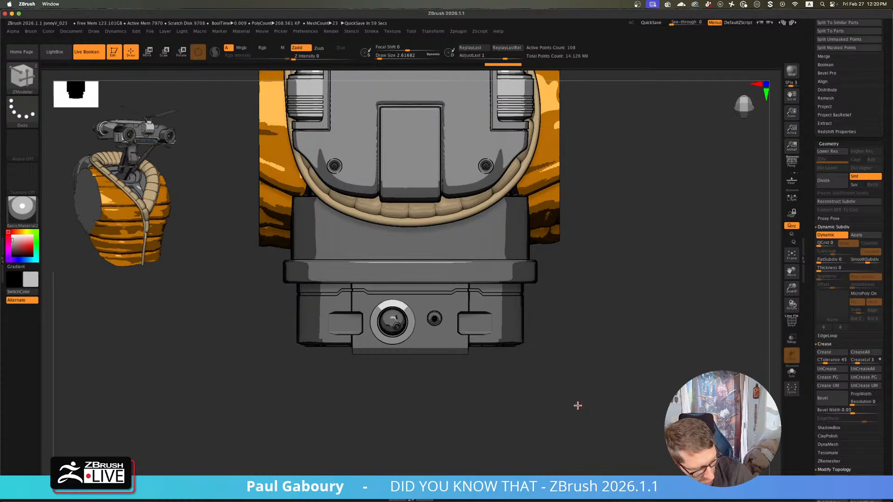
{"action": "key", "text": "ctrl+s"}
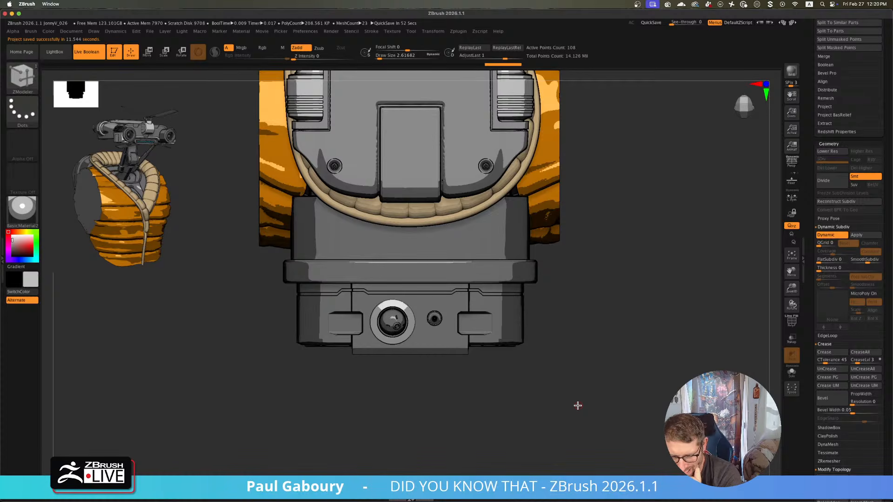
- Select the small antenna beside the round recess and duplicate it slightly upward within its subtool
{"action": "mouse_move", "coordinate": [587, 353]}
{"action": "left_mouse_down"}
{"action": "mouse_move", "coordinate": [591, 326]}
{"action": "mouse_move", "coordinate": [574, 349]}
{"action": "left_mouse_up"}
{"action": "left_click", "coordinate": [433, 330], "text": "alt"}
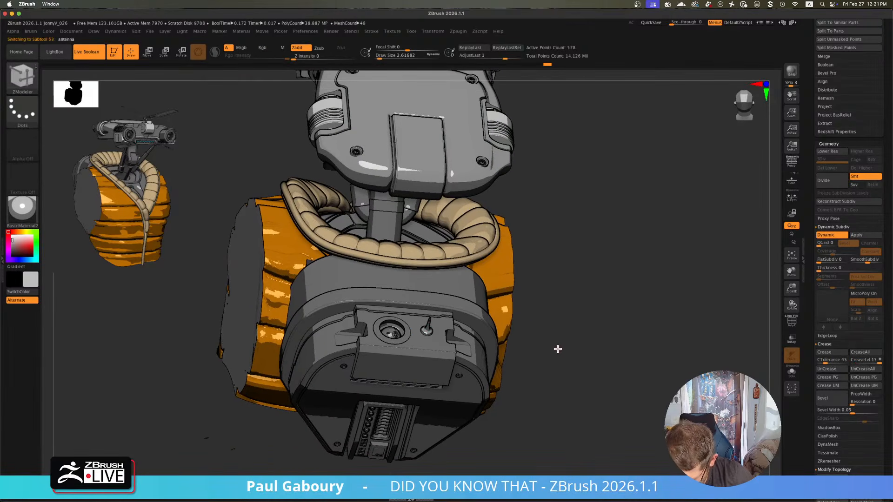
{"action": "key", "text": "w"}
{"action": "left_click_drag", "start_coordinate": [551, 353], "coordinate": [570, 371], "text": "alt"}
{"action": "mouse_move", "coordinate": [434, 303]}
{"action": "left_mouse_down"}
{"action": "mouse_move", "coordinate": [437, 291]}
{"action": "mouse_move", "coordinate": [434, 298]}
{"action": "left_mouse_up"}
- Choose the insert brush with latches, panels and pipes, and swap the duplicated antenna for the Panels_15 insert
{"action": "key", "text": "b"}
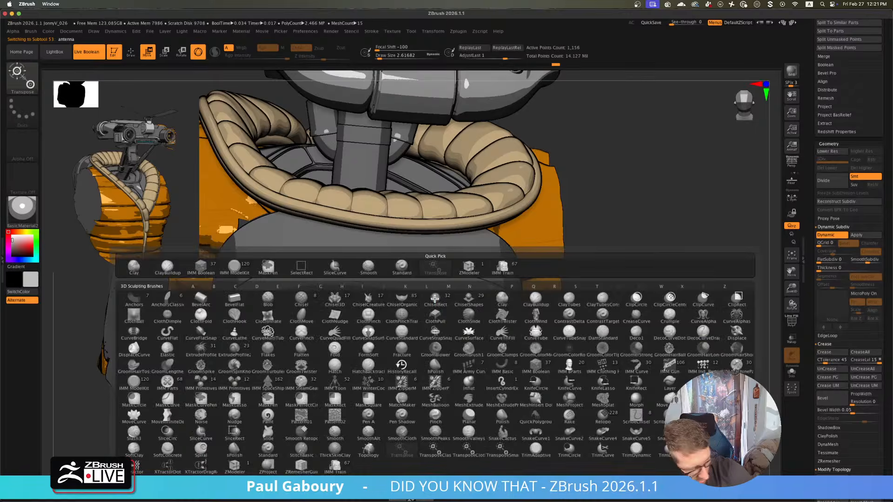
{"action": "key", "text": "i"}
{"action": "left_click", "coordinate": [136, 385]}
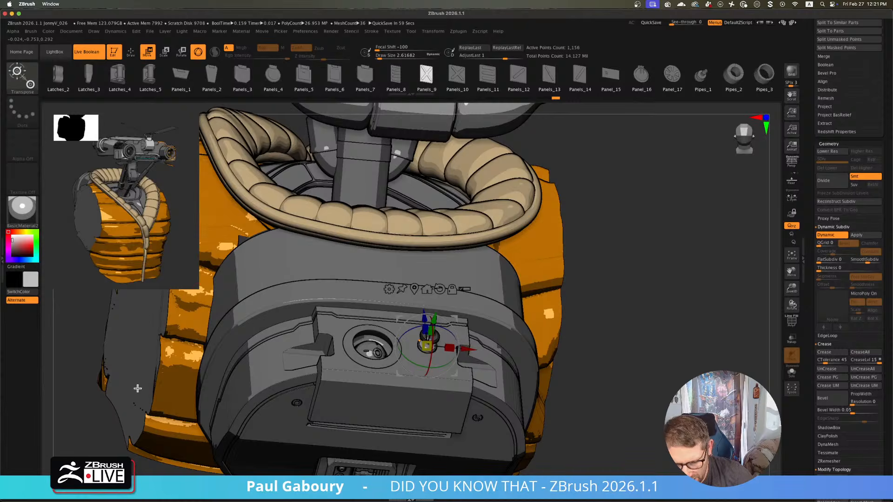
{"action": "key", "text": "ctrl+z"}
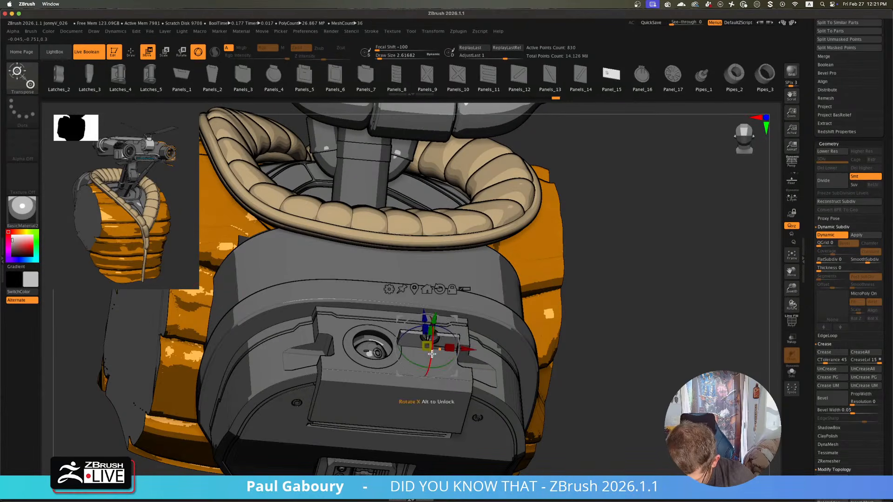
- Rotate the panel about X to lie flat on the box, and turn it 90° about its vertical axis
{"action": "left_click_drag", "start_coordinate": [429, 372], "coordinate": [456, 409]}
{"action": "left_click_drag", "start_coordinate": [532, 397], "coordinate": [532, 400], "text": "shift"}
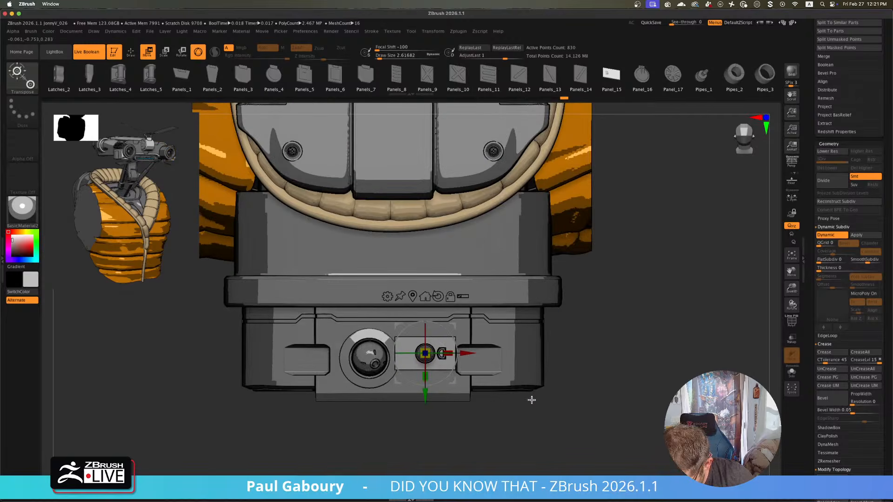
{"action": "left_click_drag", "start_coordinate": [454, 372], "coordinate": [392, 431]}
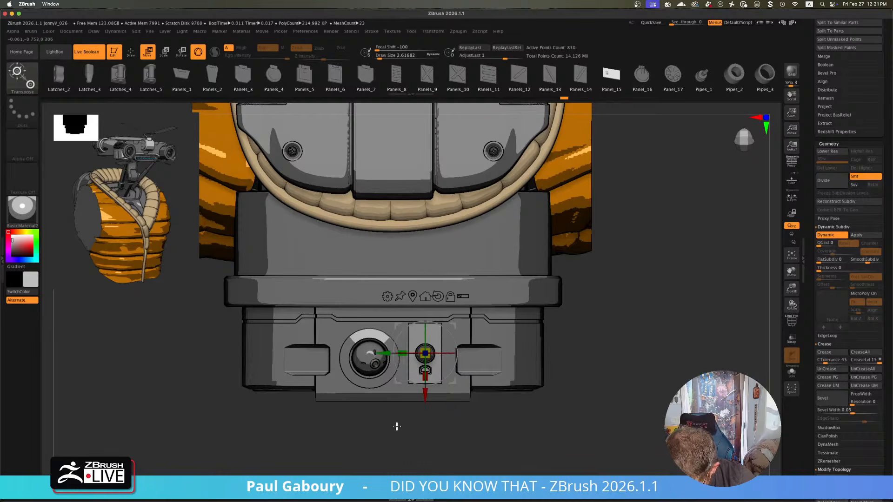
- Lower the panel onto the box's top under the antenna and shift it slightly toward the box's outer edge
{"action": "left_click_drag", "start_coordinate": [561, 389], "coordinate": [570, 345]}
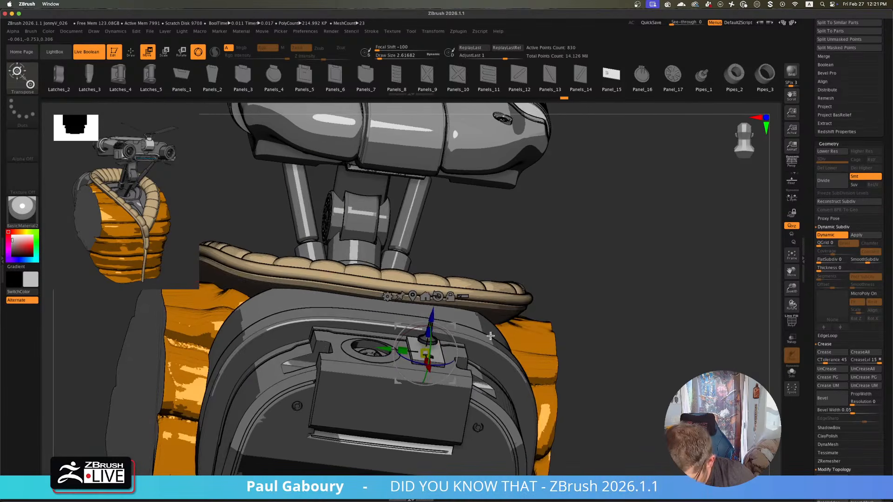
{"action": "left_click_drag", "start_coordinate": [432, 315], "coordinate": [432, 322]}
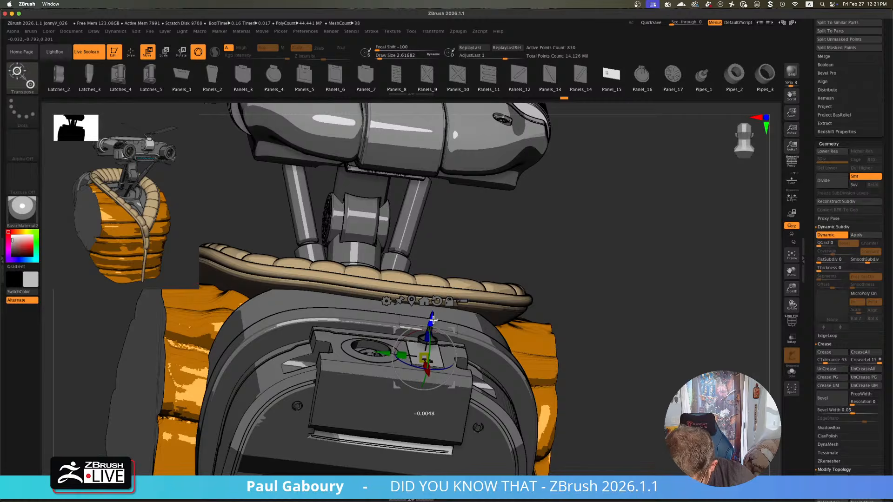
{"action": "left_click_drag", "start_coordinate": [576, 381], "coordinate": [560, 402]}
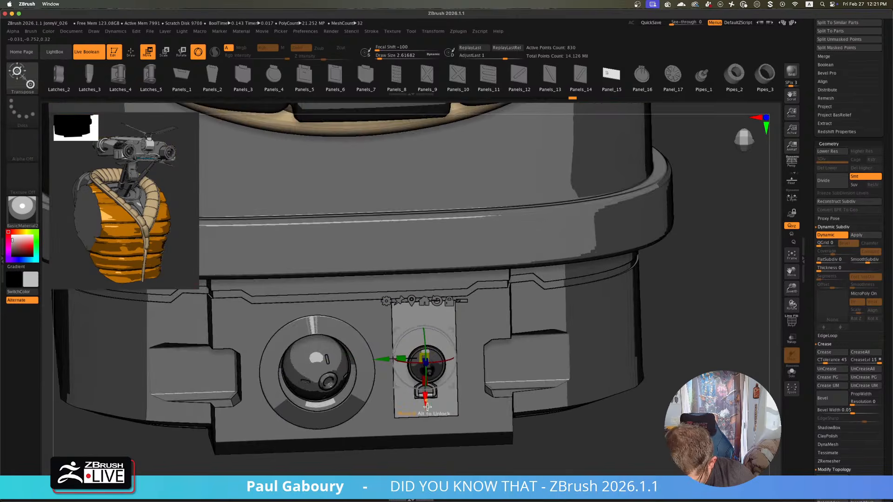
{"action": "left_click_drag", "start_coordinate": [425, 399], "coordinate": [426, 401]}
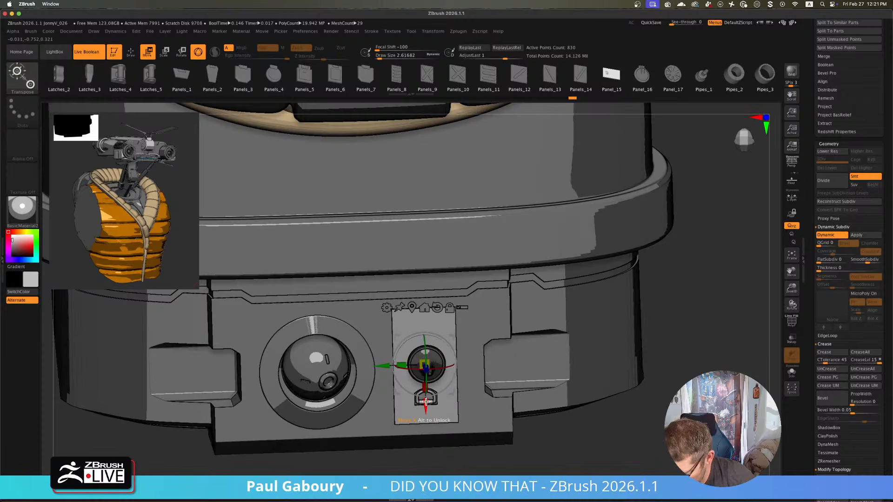
- Try the Panels_14, Panels_9, Panels_8, Panels_10 and Panels_11 inserts in place of the panel under the small antenna
{"action": "left_click", "coordinate": [580, 83]}
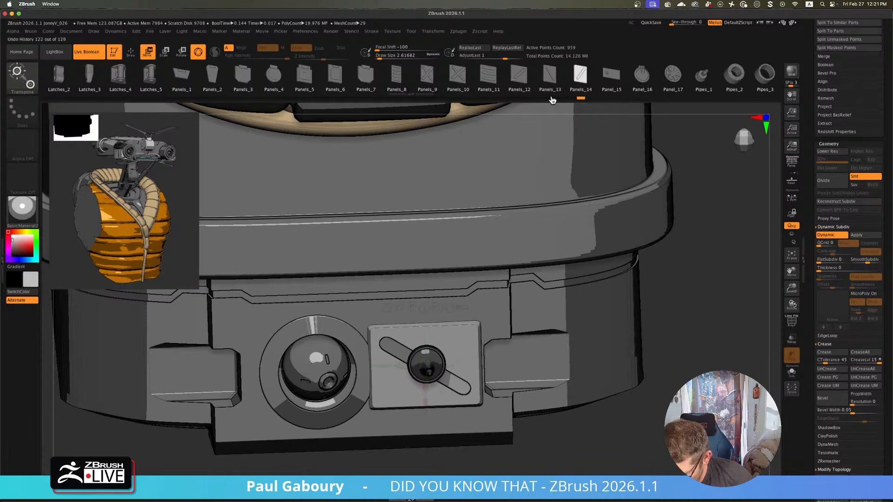
{"action": "mouse_move", "coordinate": [628, 447]}
{"action": "right_mouse_down", "text": "ctrl"}
{"action": "mouse_move", "coordinate": [542, 395]}
{"action": "mouse_move", "coordinate": [544, 403]}
{"action": "mouse_move", "coordinate": [540, 308]}
{"action": "right_mouse_up", "text": "ctrl"}
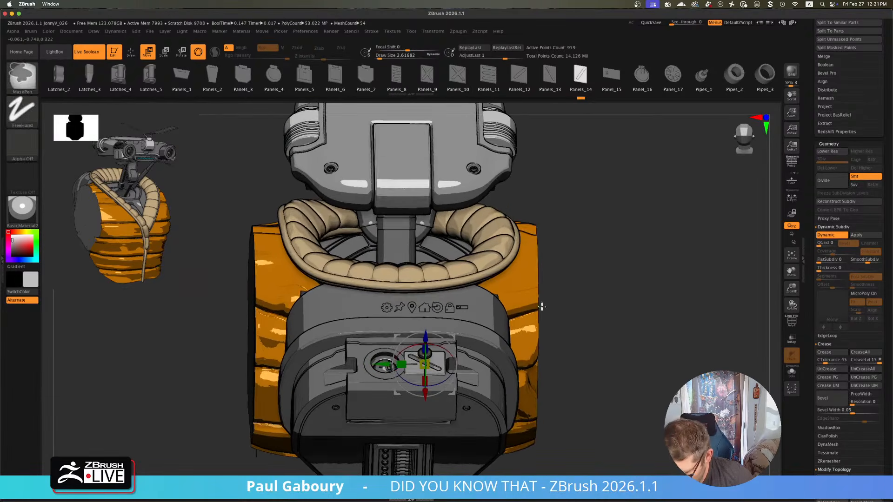
{"action": "left_click", "coordinate": [434, 84]}
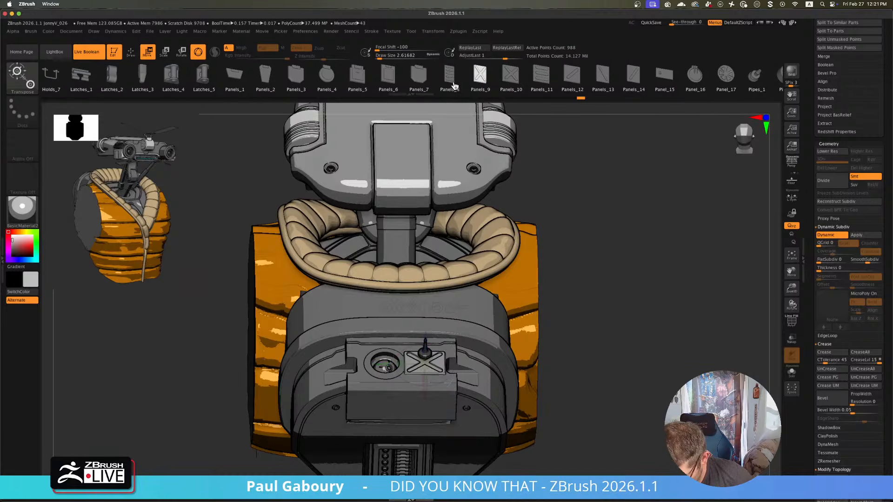
{"action": "left_click", "coordinate": [454, 79]}
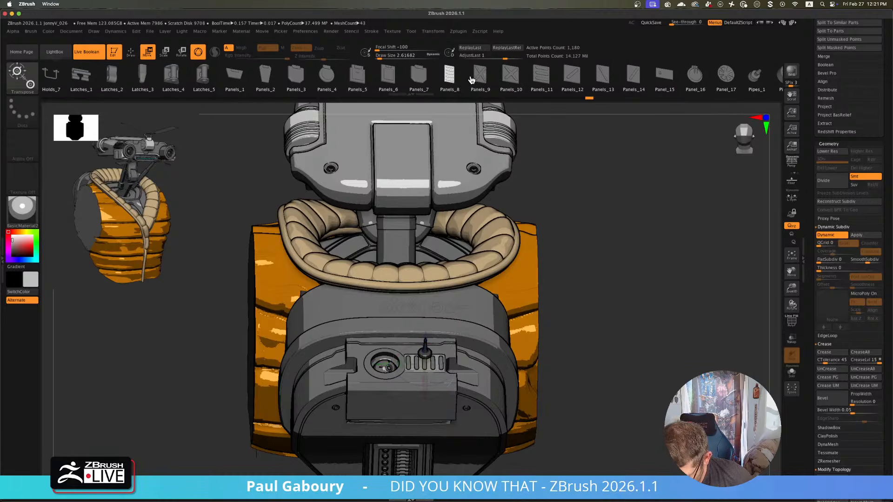
{"action": "left_click", "coordinate": [482, 83]}
{"action": "left_click", "coordinate": [509, 82]}
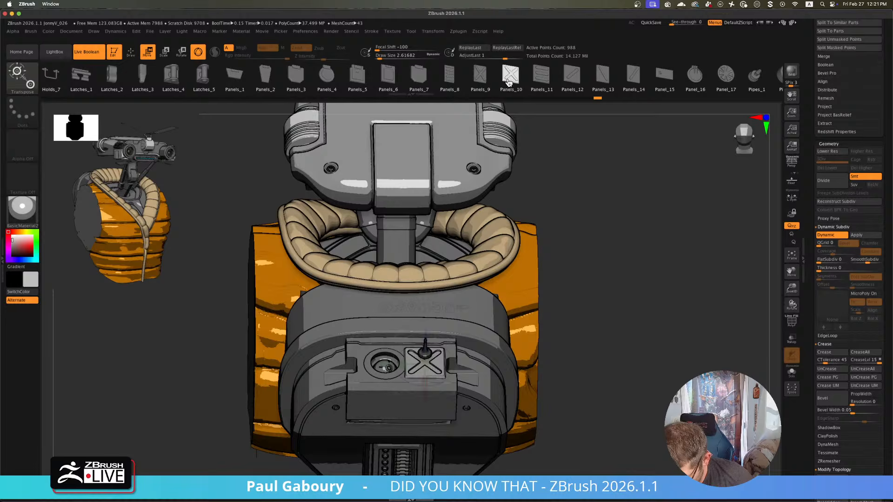
{"action": "left_click", "coordinate": [543, 82]}
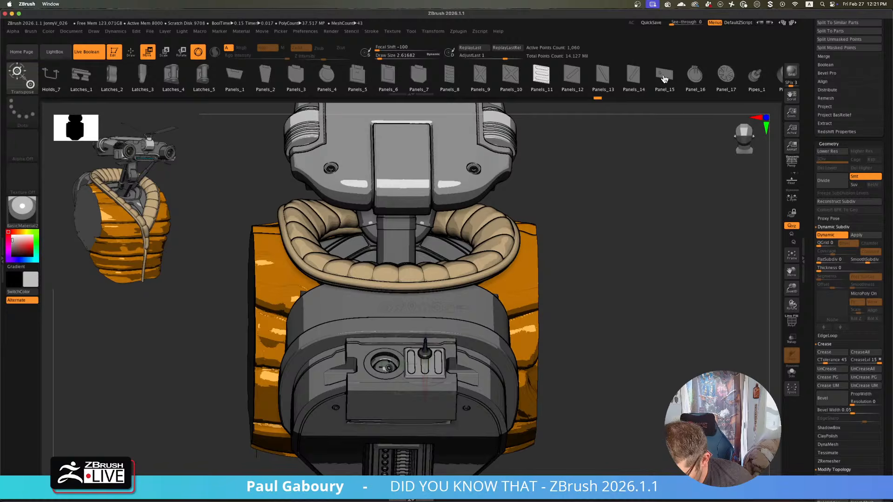
- Try the Pipes_2 insert under the small antenna, and swap it for Pipes_1
{"action": "left_click_drag", "start_coordinate": [665, 79], "coordinate": [385, 103]}
{"action": "left_click", "coordinate": [500, 80]}
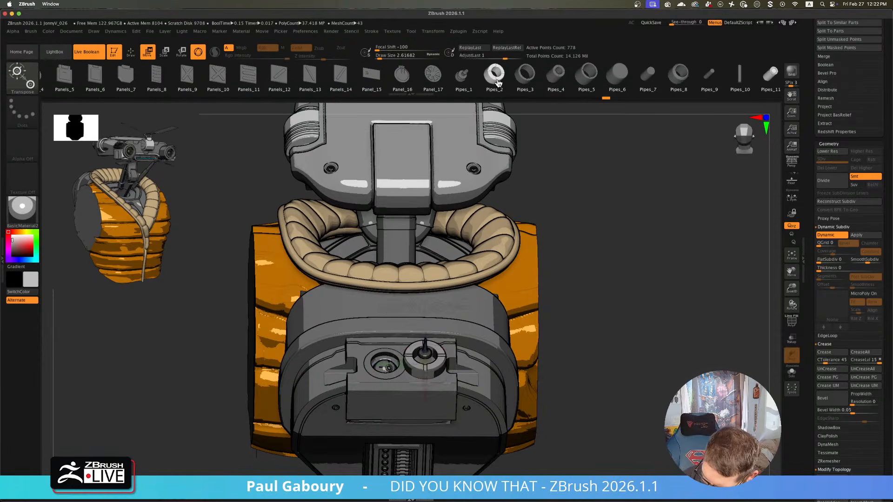
{"action": "left_click", "coordinate": [464, 83]}
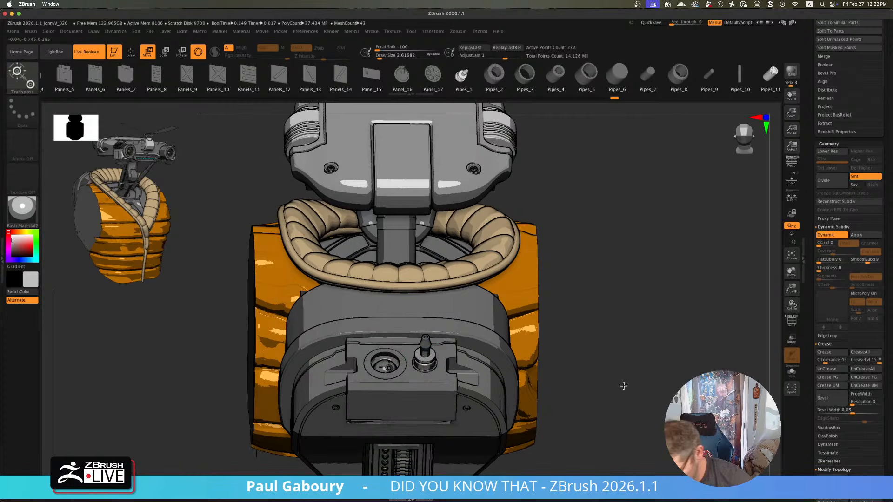
- Move the Pipes_1 fitting along X toward the box's outer edge, clear of the small antenna
{"action": "left_click_drag", "start_coordinate": [624, 385], "coordinate": [588, 367]}
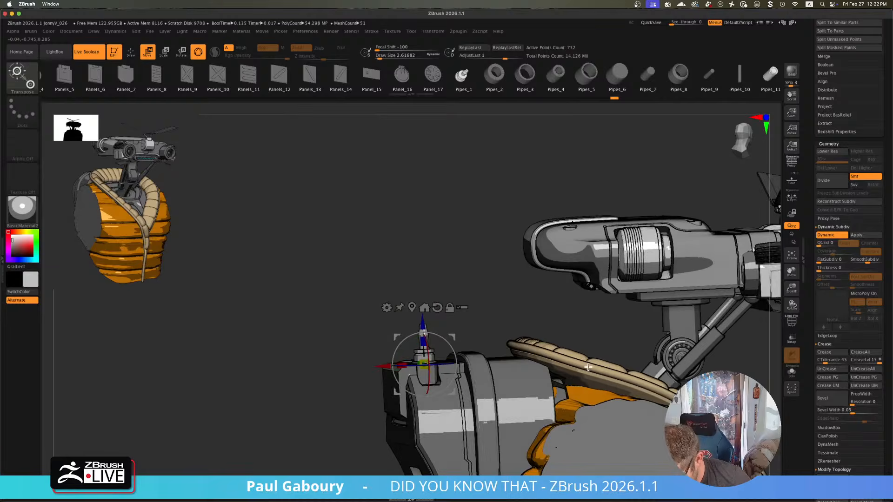
{"action": "right_click_drag", "start_coordinate": [589, 367], "coordinate": [588, 367], "text": "shift"}
{"action": "right_click_drag", "start_coordinate": [508, 327], "coordinate": [487, 245], "text": "ctrl"}
{"action": "right_click_drag", "start_coordinate": [494, 369], "coordinate": [506, 396], "text": "ctrl"}
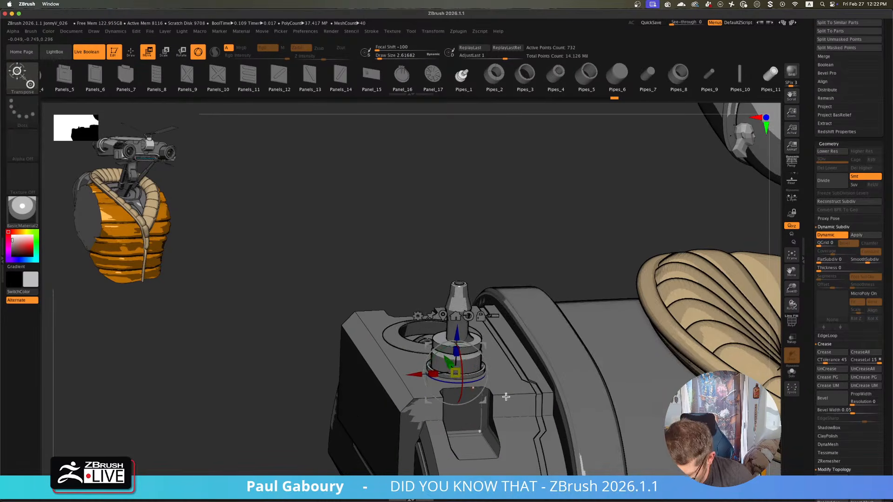
{"action": "left_click_drag", "start_coordinate": [457, 372], "coordinate": [389, 378]}
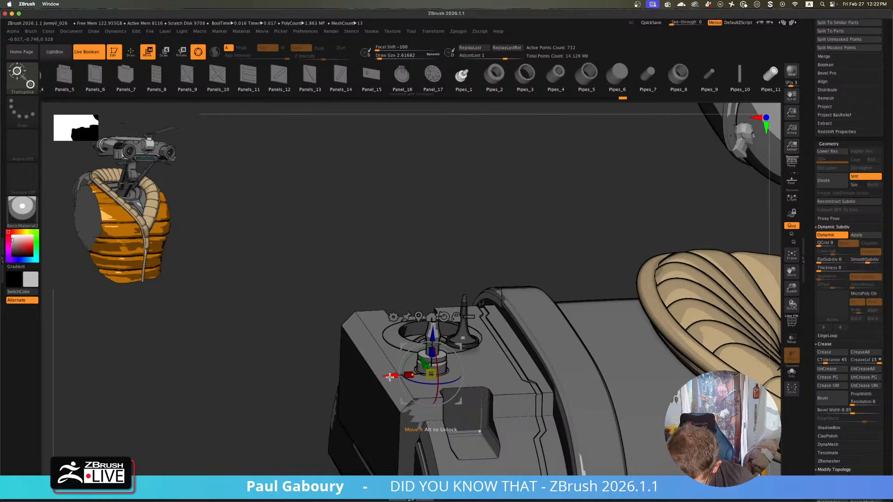
- Duplicate the pipe fitting slightly upward within its subtool and swap the duplicate for the Pipes_2 insert
{"action": "left_click_drag", "start_coordinate": [434, 334], "coordinate": [434, 330]}
{"action": "left_click", "coordinate": [494, 84]}
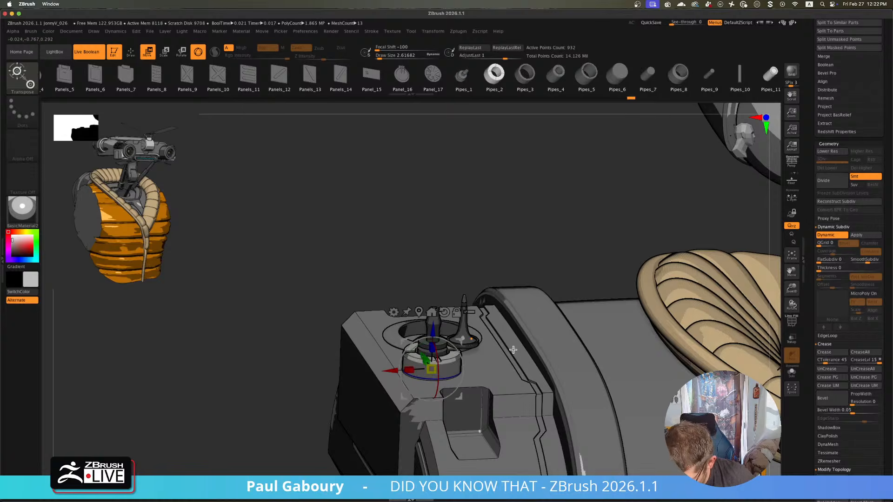
{"action": "mouse_move", "coordinate": [513, 351]}
{"action": "right_mouse_down"}
{"action": "mouse_move", "coordinate": [520, 372]}
{"action": "mouse_move", "coordinate": [371, 284]}
{"action": "right_mouse_up"}
- Mask the pipe fitting and its ring, and move the small antenna away from the box's outer edge
{"action": "key", "text": "q"}
{"action": "mouse_move", "coordinate": [419, 421]}
{"action": "right_mouse_down"}
{"action": "mouse_move", "coordinate": [366, 409]}
{"action": "mouse_move", "coordinate": [365, 395]}
{"action": "mouse_move", "coordinate": [460, 395]}
{"action": "mouse_move", "coordinate": [550, 371]}
{"action": "mouse_move", "coordinate": [558, 408]}
{"action": "mouse_move", "coordinate": [542, 377]}
{"action": "mouse_move", "coordinate": [585, 423]}
{"action": "mouse_move", "coordinate": [572, 353]}
{"action": "right_mouse_up"}
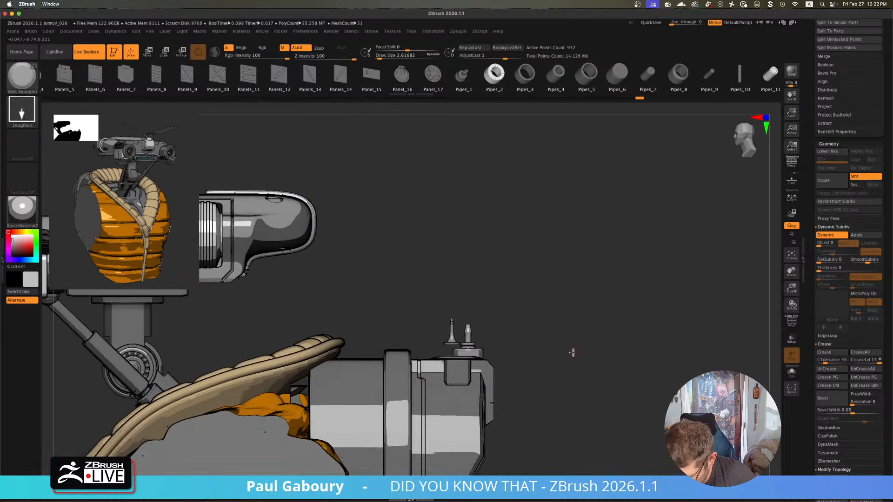
{"action": "right_click_drag", "start_coordinate": [436, 295], "coordinate": [455, 321], "text": "shift"}
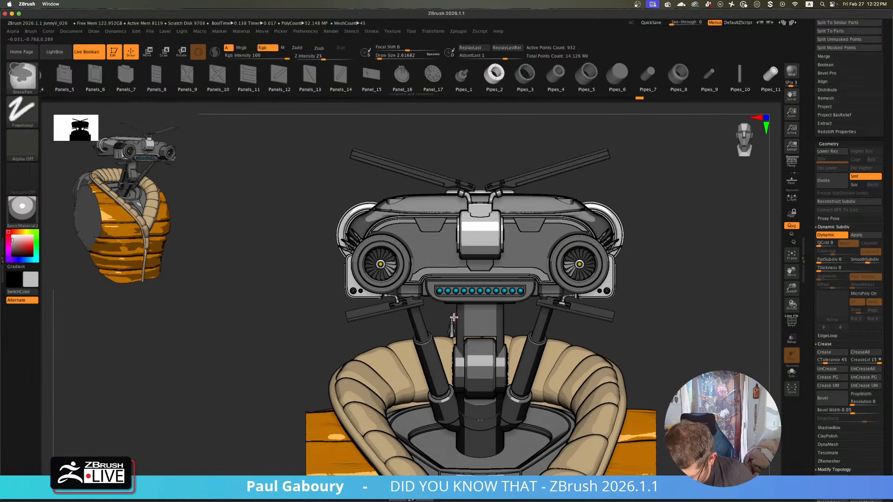
{"action": "mouse_move", "coordinate": [598, 317]}
{"action": "right_mouse_down", "text": "shift"}
{"action": "mouse_move", "coordinate": [638, 319]}
{"action": "mouse_move", "coordinate": [610, 315]}
{"action": "right_mouse_up", "text": "shift"}
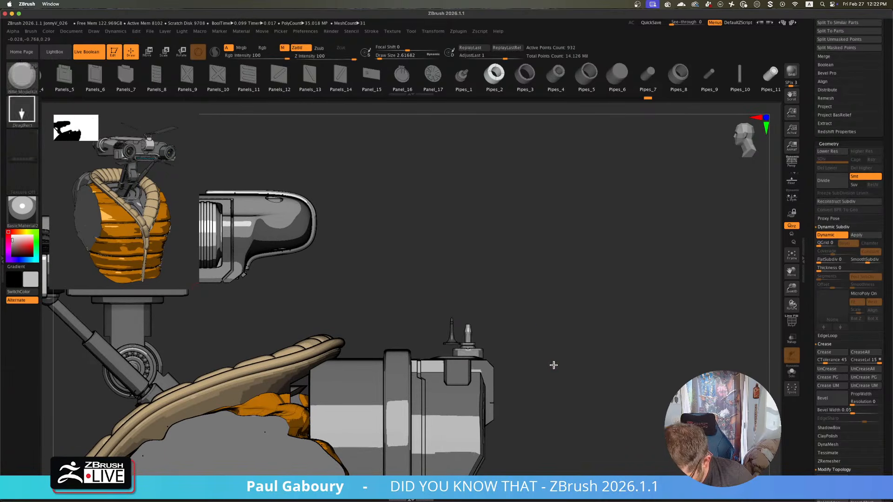
{"action": "left_click_drag", "start_coordinate": [557, 352], "coordinate": [542, 316]}
{"action": "key", "text": "w"}
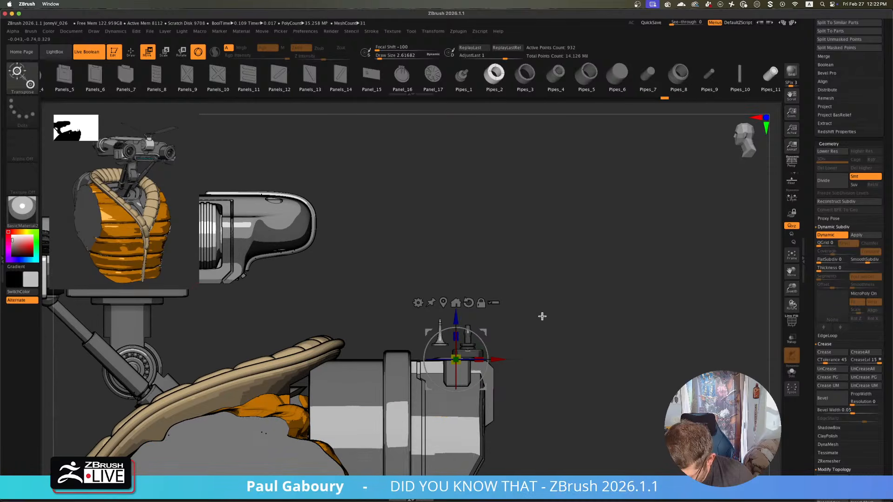
- Lower the small antenna onto the box's top and shift it sideways toward the round recess
{"action": "left_click_drag", "start_coordinate": [457, 313], "coordinate": [457, 326]}
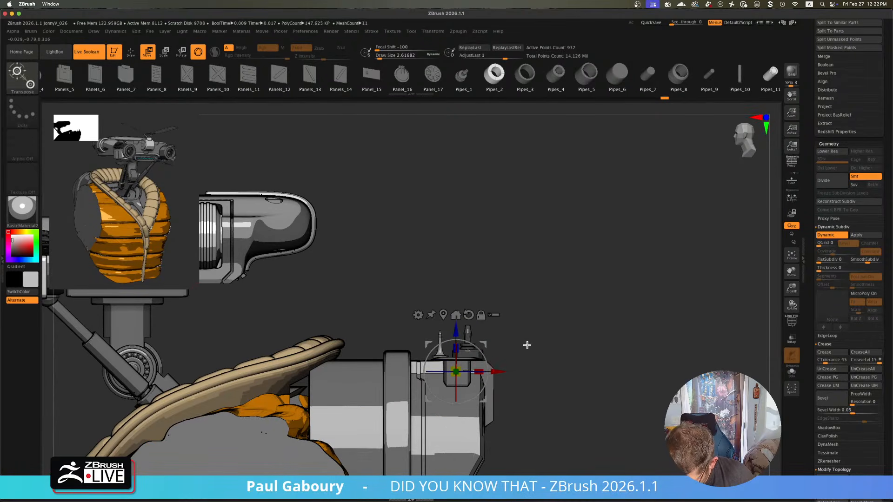
{"action": "key", "text": "q"}
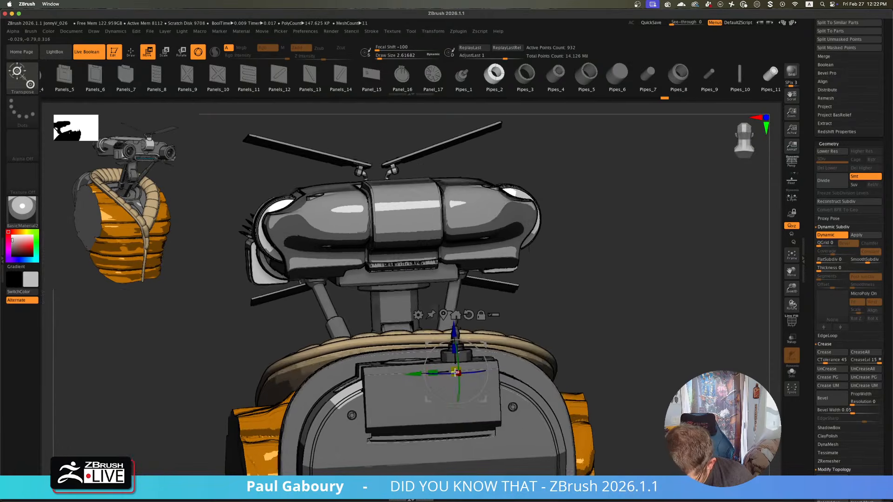
{"action": "left_click_drag", "start_coordinate": [411, 374], "coordinate": [399, 375]}
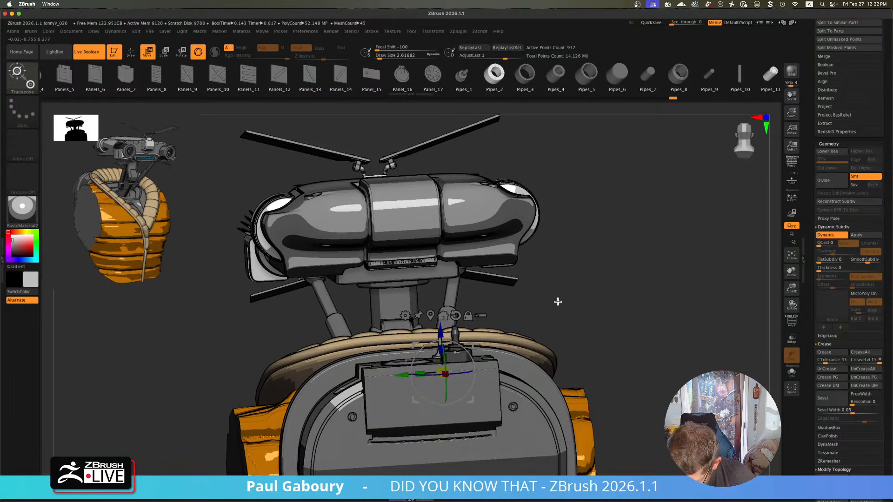
{"action": "mouse_move", "coordinate": [558, 301]}
{"action": "left_mouse_down"}
{"action": "mouse_move", "coordinate": [573, 317]}
{"action": "mouse_move", "coordinate": [544, 317]}
{"action": "left_mouse_up"}
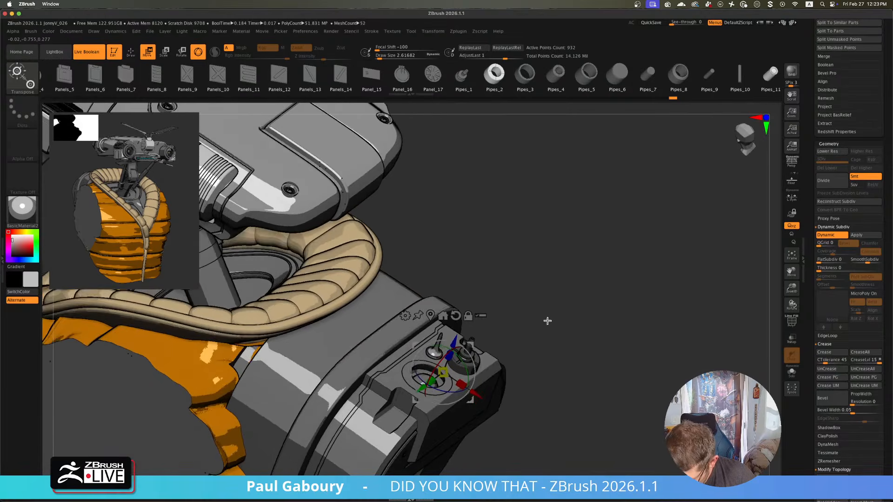
- Move the small antenna's gizmo selection upward along its vertical axis on the backpack's top panel
{"action": "key", "text": "ctrl"}
{"action": "mouse_move", "coordinate": [554, 327]}
{"action": "right_mouse_down", "text": "ctrl"}
{"action": "mouse_move", "coordinate": [557, 335]}
{"action": "mouse_move", "coordinate": [552, 328]}
{"action": "right_mouse_up", "text": "ctrl"}
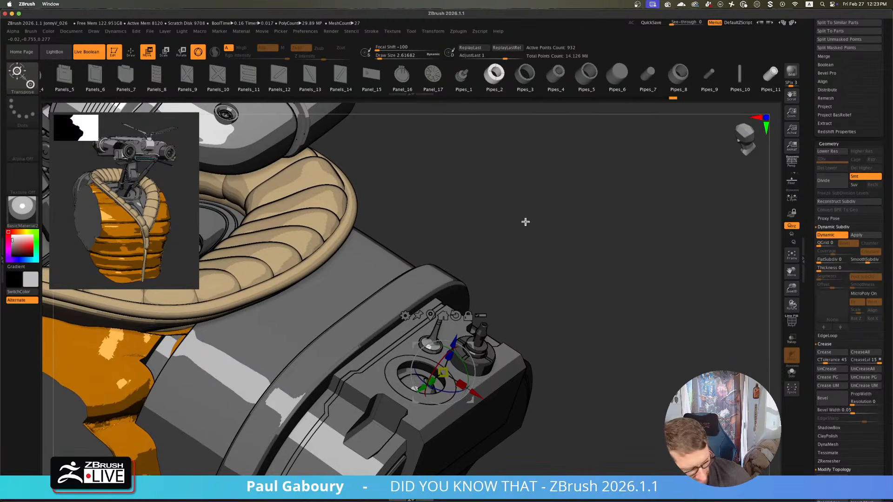
{"action": "key", "text": "q"}
{"action": "key", "text": "m"}
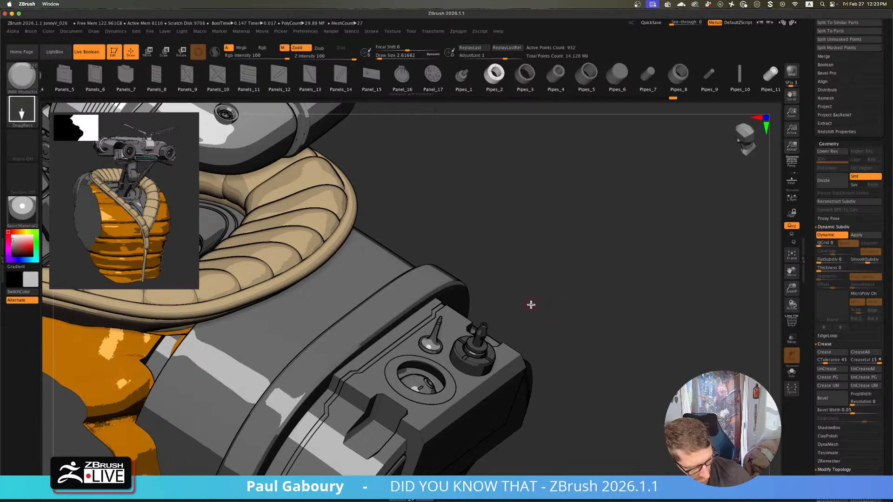
{"action": "key", "text": "w"}
{"action": "left_click_drag", "start_coordinate": [529, 309], "coordinate": [531, 307]}
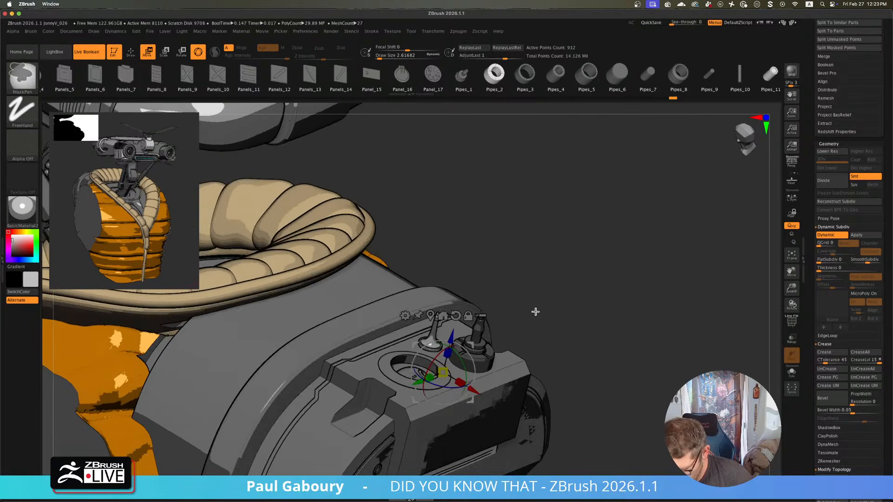
{"action": "mouse_move", "coordinate": [536, 312]}
{"action": "right_mouse_down", "text": "ctrl"}
{"action": "mouse_move", "coordinate": [550, 325]}
{"action": "mouse_move", "coordinate": [523, 323]}
{"action": "right_mouse_up", "text": "ctrl"}
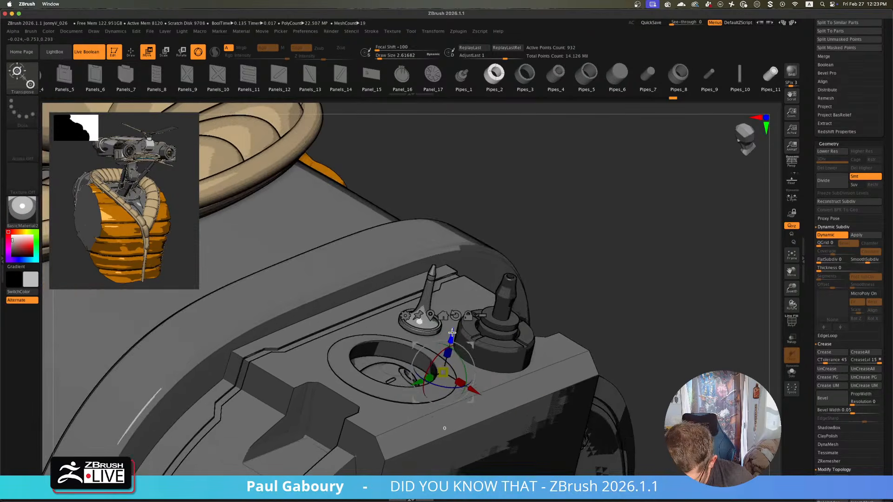
{"action": "left_click_drag", "start_coordinate": [452, 333], "coordinate": [444, 273]}
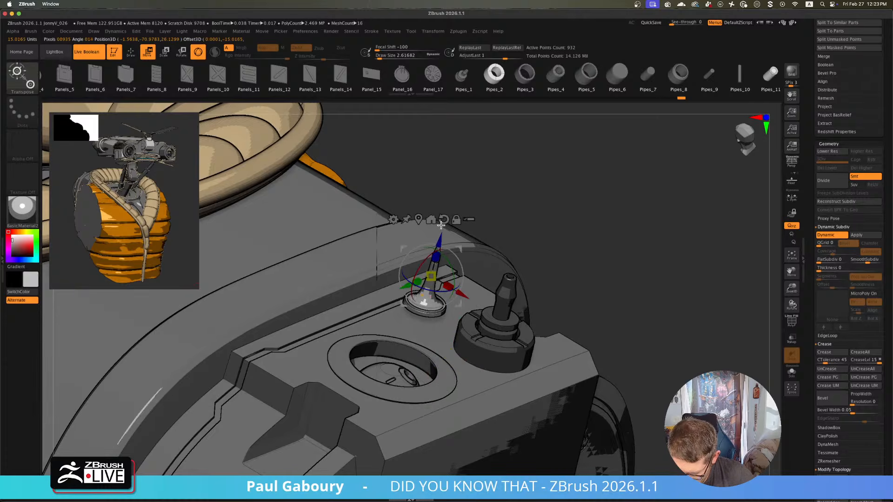
- Duplicate the small antenna part and swap the copy for the Circular_16 insert mesh
{"action": "left_click_drag", "start_coordinate": [439, 241], "coordinate": [436, 254], "text": "ctrl"}
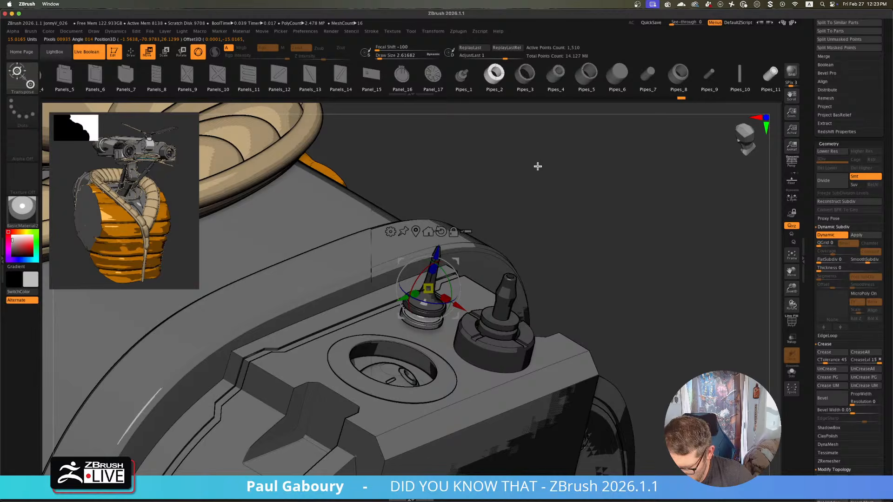
{"action": "left_click_drag", "start_coordinate": [672, 83], "coordinate": [622, 81]}
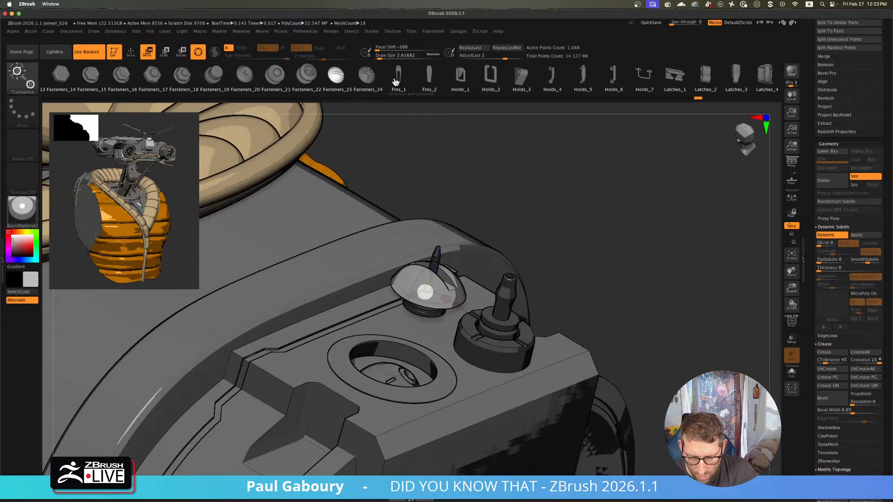
{"action": "left_click_drag", "start_coordinate": [126, 78], "coordinate": [626, 82]}
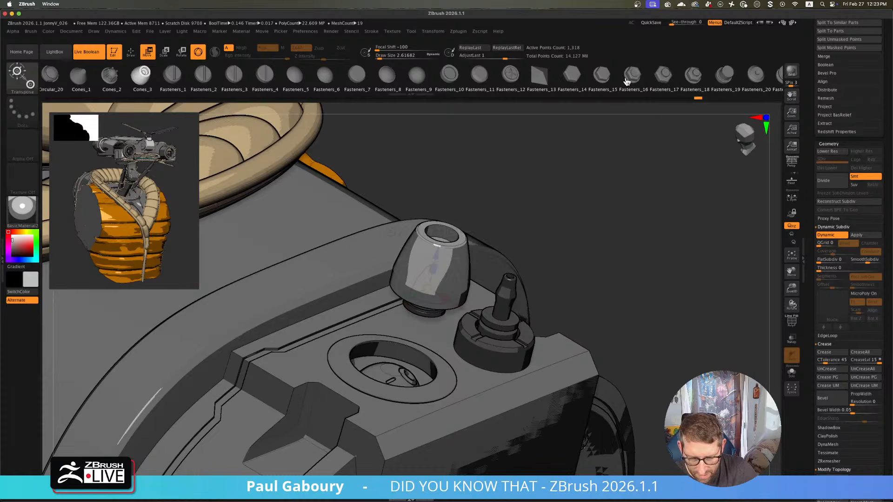
{"action": "left_click_drag", "start_coordinate": [211, 82], "coordinate": [629, 86]}
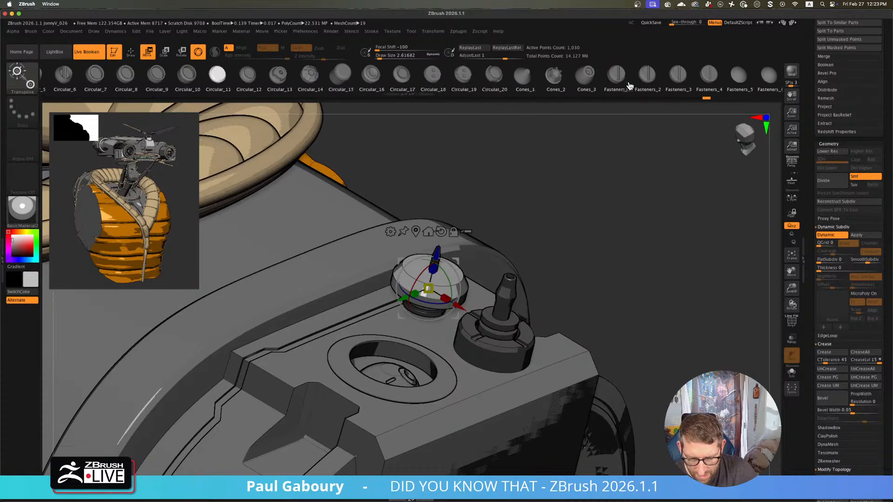
{"action": "left_click", "coordinate": [372, 77]}
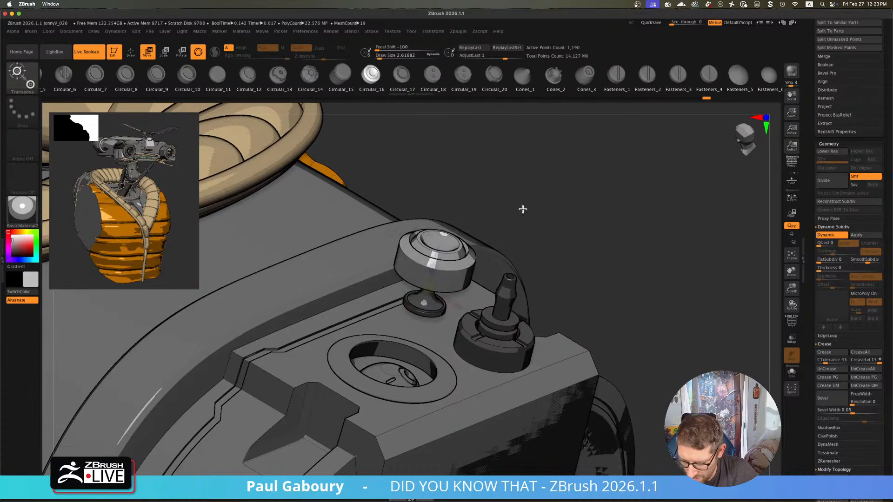
- Lower the Circular_16 piece around the antenna's base and scale it down to form a snug collar
{"action": "left_click_drag", "start_coordinate": [437, 256], "coordinate": [439, 312]}
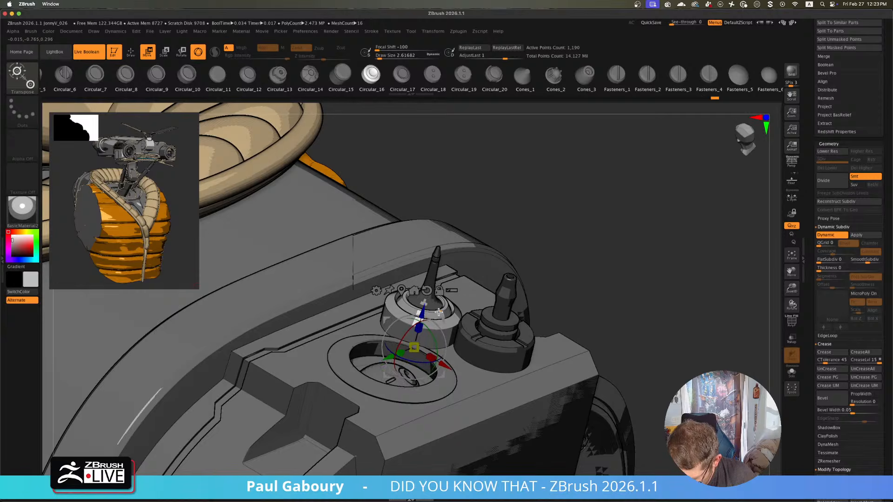
{"action": "left_click_drag", "start_coordinate": [643, 265], "coordinate": [579, 290]}
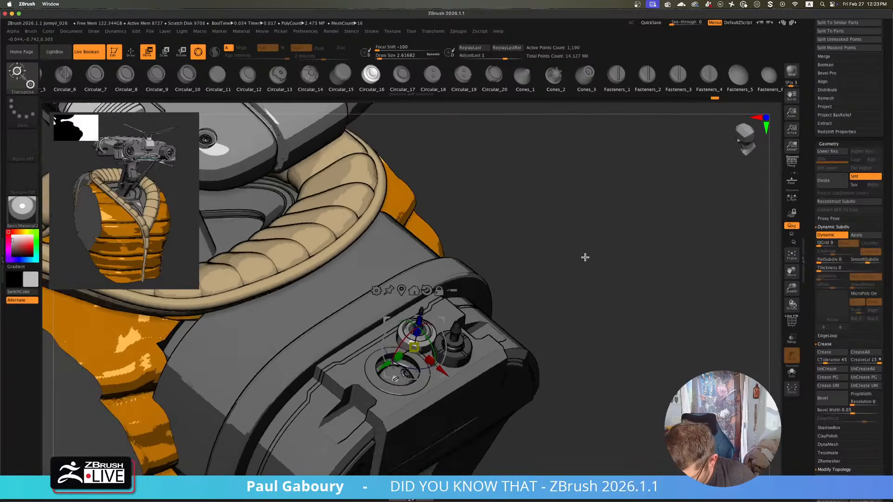
{"action": "left_click_drag", "start_coordinate": [585, 257], "coordinate": [540, 320]}
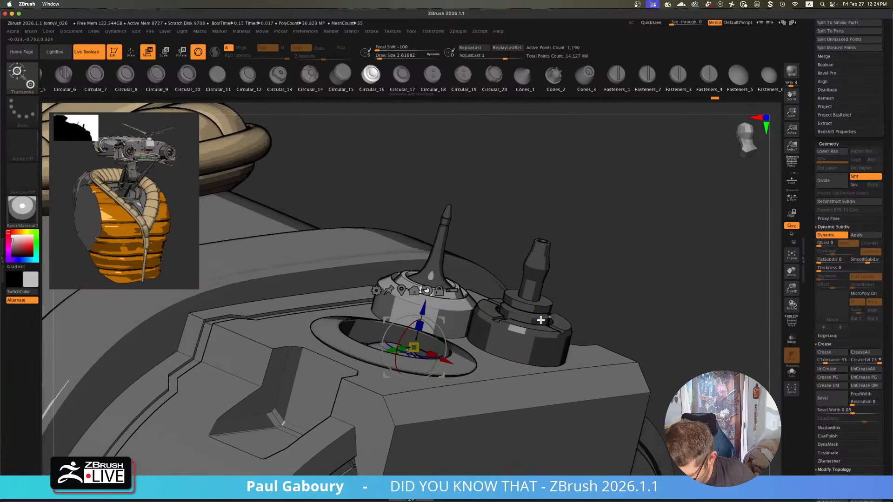
{"action": "left_click_drag", "start_coordinate": [423, 304], "coordinate": [436, 289]}
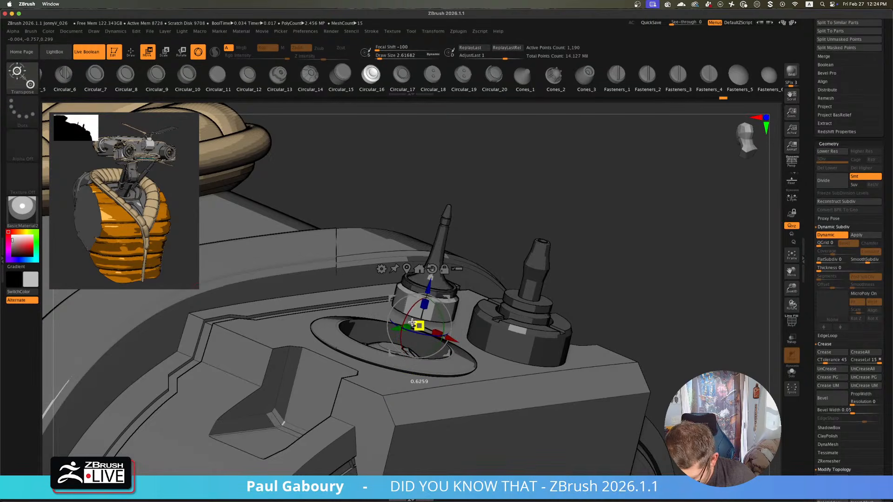
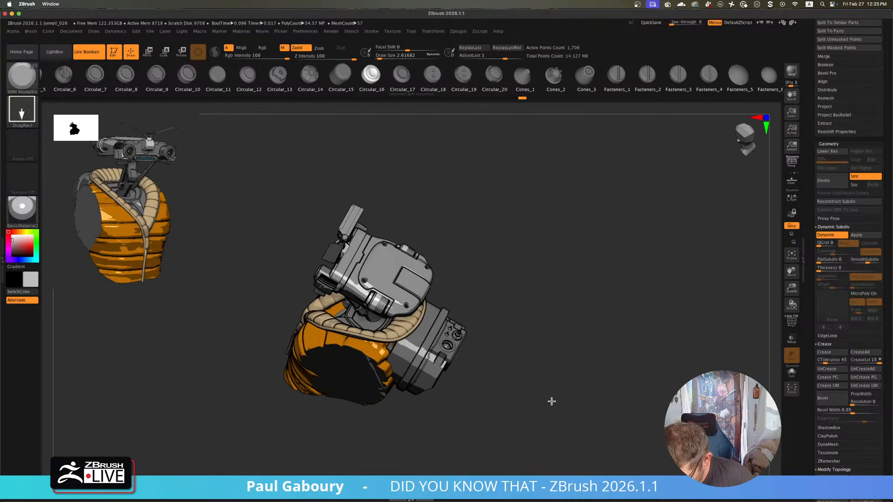
- Raise the knob-and-antenna assembly slightly on the backpack's top panel, checking it in Solo mode and from behind
{"action": "key", "text": "ctrl"}
{"action": "scroll", "coordinate": [541, 382], "scroll_direction": "up", "scroll_amount": 6}
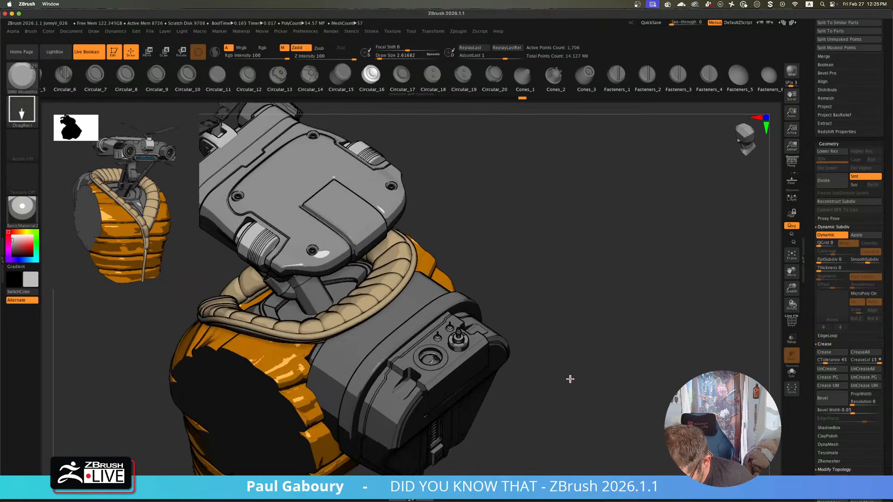
{"action": "mouse_move", "coordinate": [581, 354]}
{"action": "left_mouse_down", "text": "shift"}
{"action": "mouse_move", "coordinate": [578, 367]}
{"action": "mouse_move", "coordinate": [546, 362]}
{"action": "left_mouse_up", "text": "shift"}
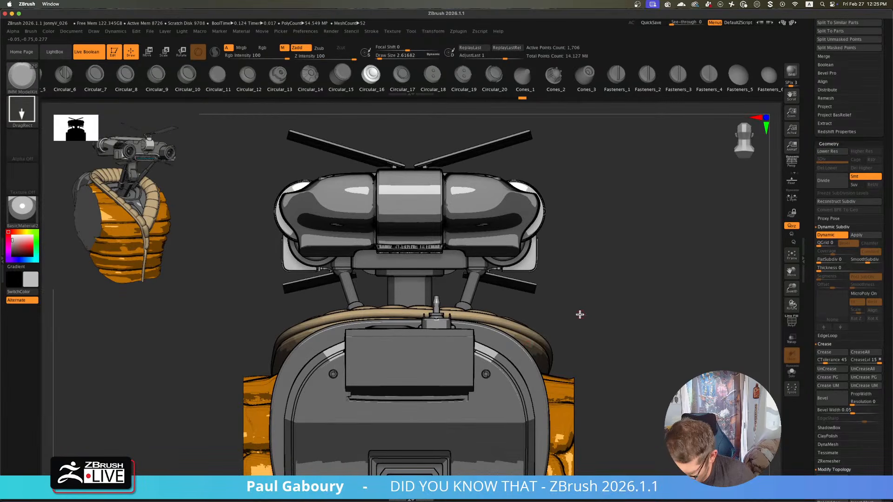
{"action": "mouse_move", "coordinate": [590, 304]}
{"action": "left_mouse_down", "text": "ctrl+shift"}
{"action": "mouse_move", "coordinate": [668, 363]}
{"action": "mouse_move", "coordinate": [468, 320]}
{"action": "mouse_move", "coordinate": [482, 327]}
{"action": "left_mouse_up", "text": "ctrl+shift"}
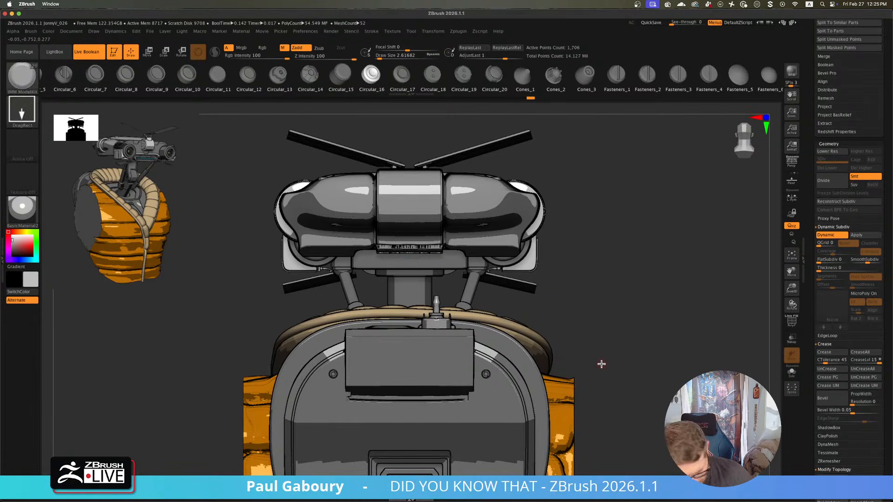
{"action": "left_click", "coordinate": [793, 374]}
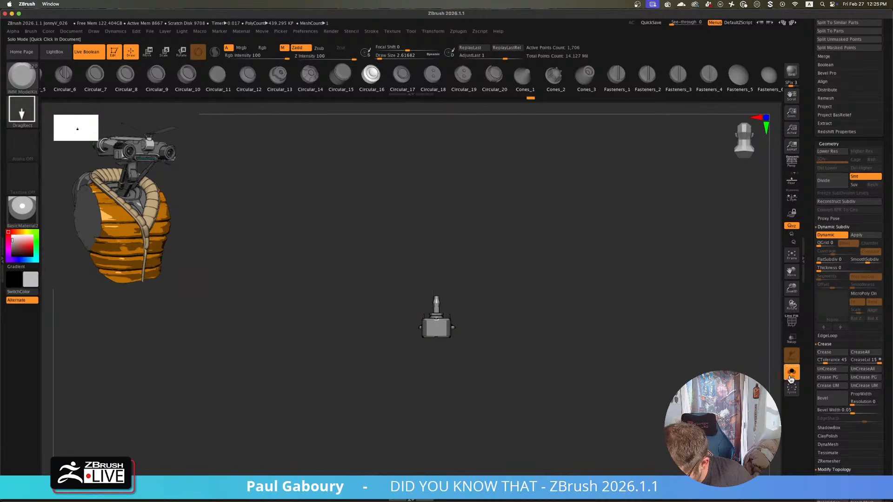
{"action": "left_click", "coordinate": [793, 374]}
{"action": "key", "text": "w"}
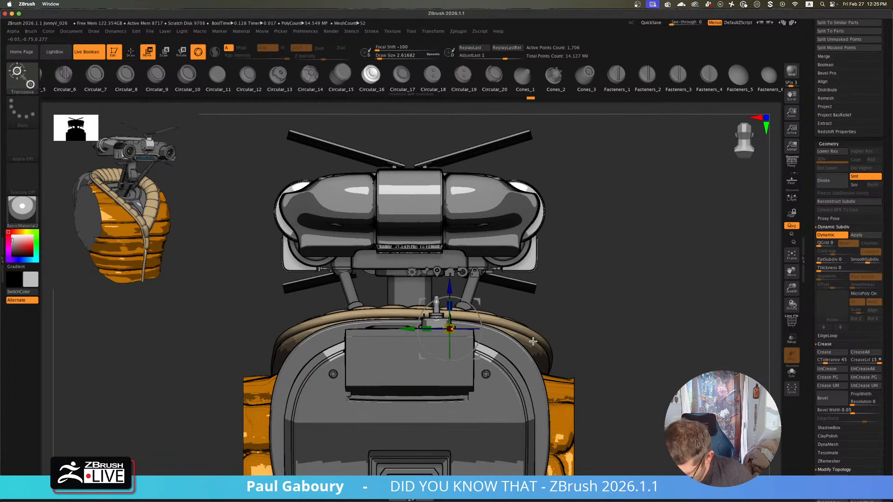
{"action": "left_click_drag", "start_coordinate": [450, 286], "coordinate": [450, 284]}
{"action": "key", "text": "q"}
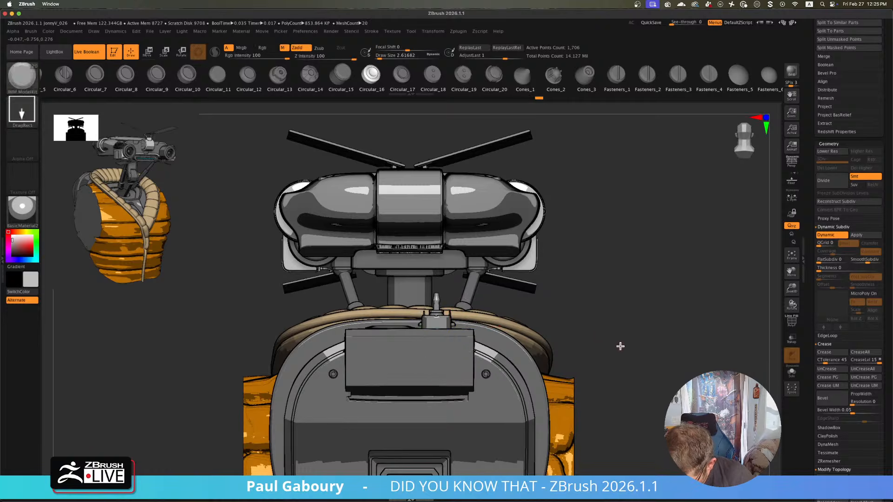
- Duplicate the knob-and-antenna assembly upward and convert the copy into a PolyCube
{"action": "mouse_move", "coordinate": [620, 344]}
{"action": "left_mouse_down"}
{"action": "mouse_move", "coordinate": [563, 317]}
{"action": "mouse_move", "coordinate": [562, 339]}
{"action": "mouse_move", "coordinate": [600, 391]}
{"action": "mouse_move", "coordinate": [584, 385]}
{"action": "left_mouse_up"}
{"action": "key", "text": "w"}
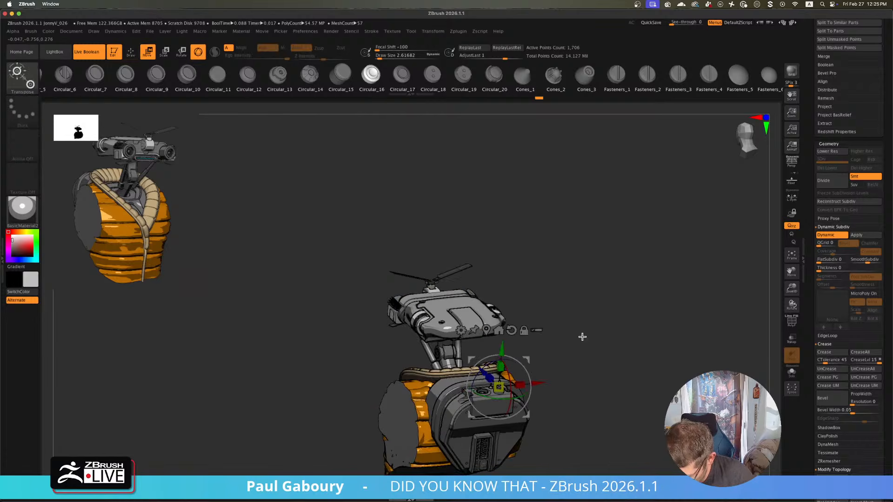
{"action": "mouse_move", "coordinate": [582, 337]}
{"action": "right_mouse_down"}
{"action": "mouse_move", "coordinate": [559, 308]}
{"action": "mouse_move", "coordinate": [570, 333]}
{"action": "mouse_move", "coordinate": [560, 391]}
{"action": "mouse_move", "coordinate": [604, 383]}
{"action": "mouse_move", "coordinate": [535, 342]}
{"action": "right_mouse_up"}
{"action": "left_click_drag", "start_coordinate": [475, 307], "coordinate": [479, 242], "text": "ctrl"}
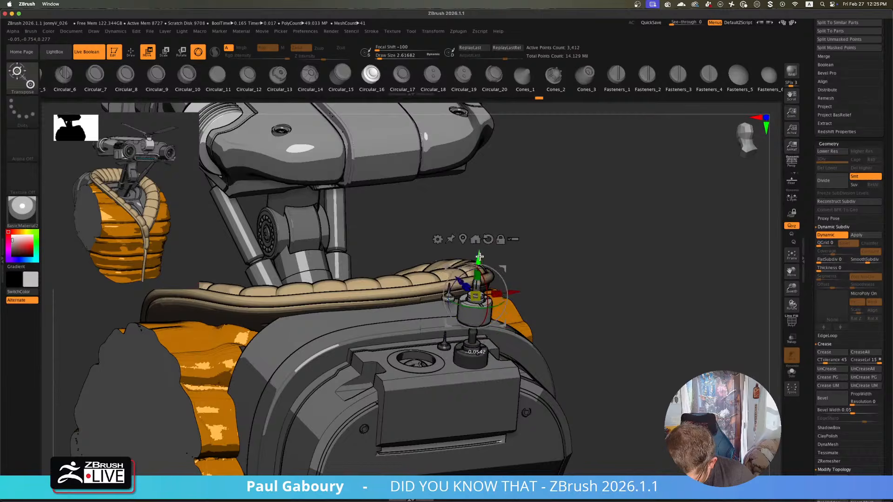
{"action": "left_click", "coordinate": [439, 227]}
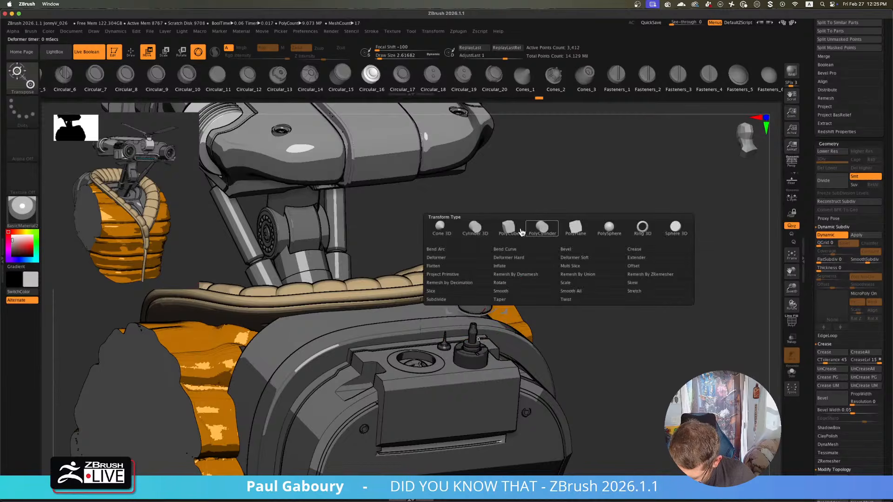
{"action": "key", "text": "ctrl+z"}
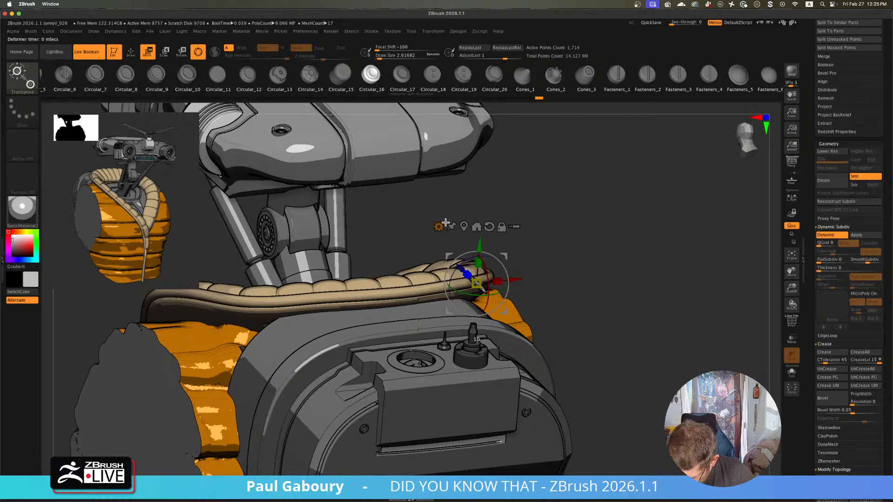
{"action": "key", "text": "y"}
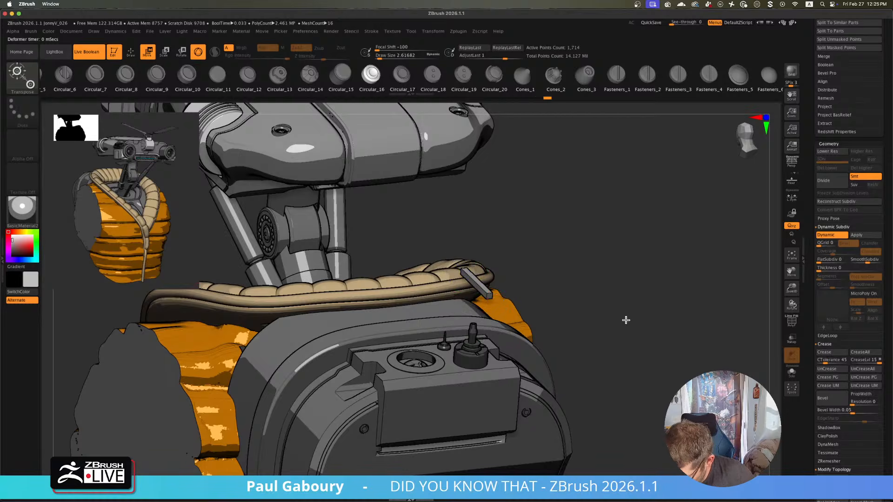
- Scale and position the cube from the top view as a rectangular plate over the two antennas and the knob
{"action": "key", "text": "f"}
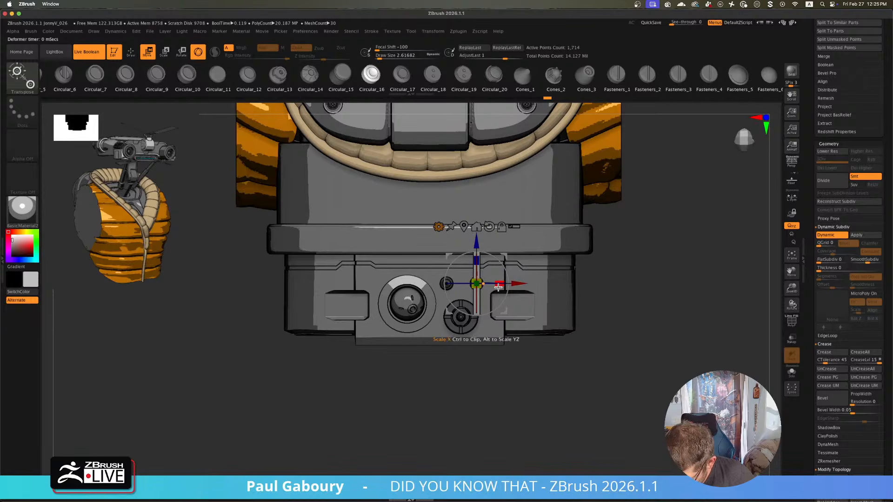
{"action": "left_click_drag", "start_coordinate": [567, 287], "coordinate": [502, 286]}
{"action": "left_click_drag", "start_coordinate": [508, 338], "coordinate": [510, 308]}
{"action": "left_click_drag", "start_coordinate": [461, 240], "coordinate": [475, 308]}
{"action": "left_click_drag", "start_coordinate": [622, 359], "coordinate": [620, 396]}
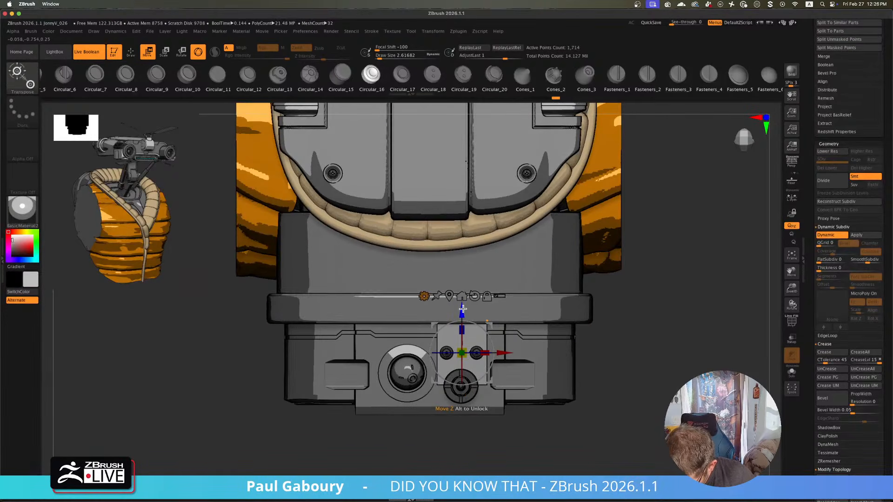
- Align the plate lengthwise and sideways so it frames the two antennas and the large knob
{"action": "left_click_drag", "start_coordinate": [462, 309], "coordinate": [468, 329]}
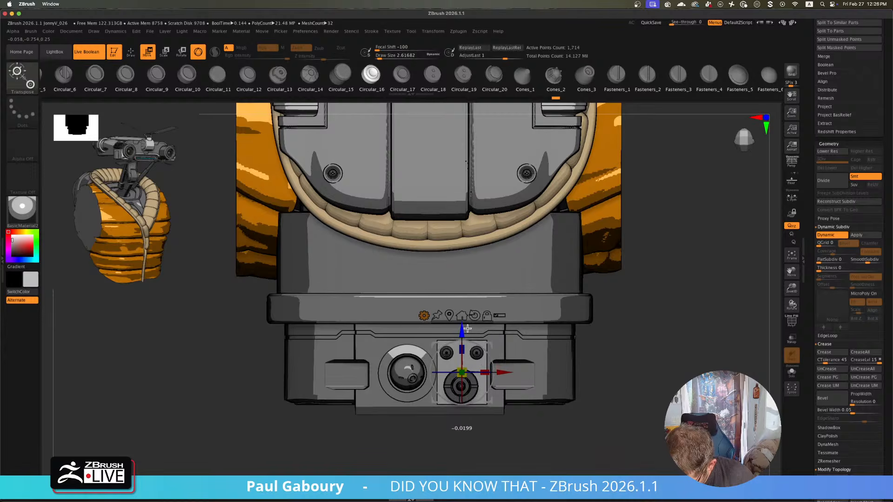
{"action": "right_click_drag", "start_coordinate": [606, 347], "coordinate": [614, 363], "text": "ctrl"}
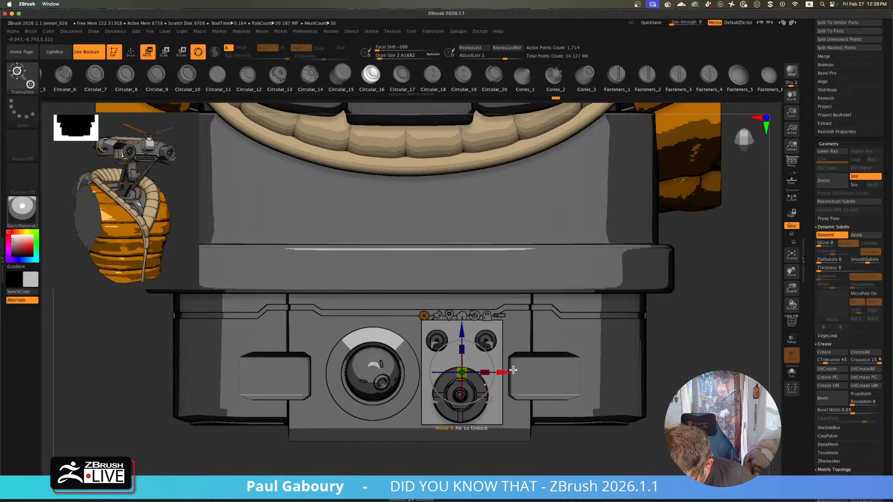
{"action": "left_click_drag", "start_coordinate": [506, 371], "coordinate": [508, 371]}
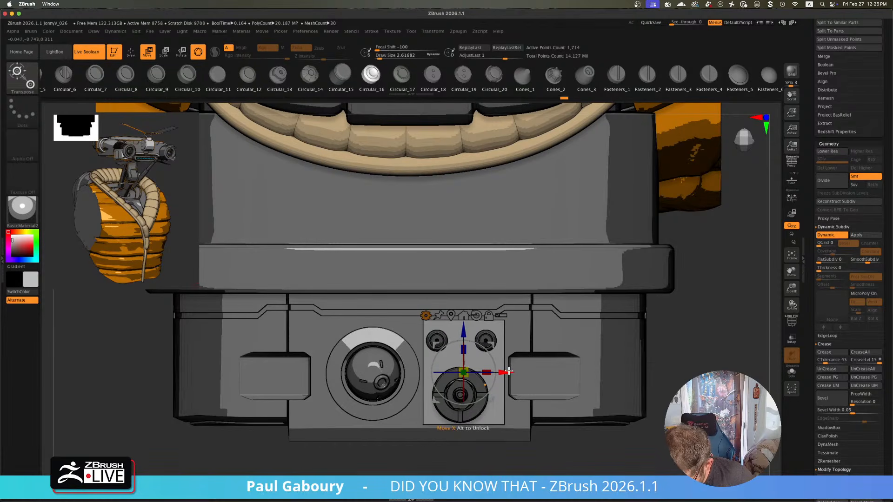
- Isolate the plate and antenna assembly in Solo mode and display its PolyFrame for a close view
{"action": "left_click", "coordinate": [792, 374]}
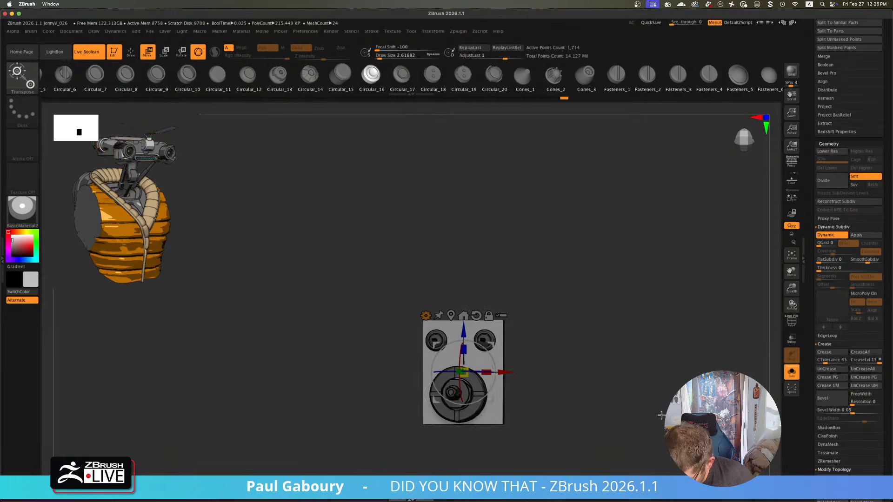
{"action": "left_click_drag", "start_coordinate": [664, 415], "coordinate": [628, 389]}
{"action": "key", "text": "shift+f"}
{"action": "right_click_drag", "start_coordinate": [621, 396], "coordinate": [629, 367], "text": "alt"}
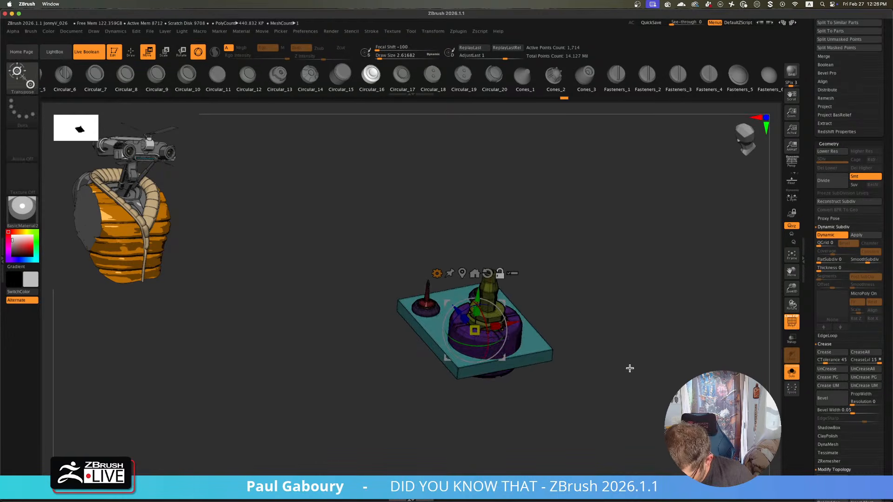
{"action": "left_click_drag", "start_coordinate": [630, 372], "coordinate": [628, 404], "text": "ctrl"}
{"action": "right_click_drag", "start_coordinate": [628, 405], "coordinate": [638, 420], "text": "ctrl"}
- Show only the base plate and inset its top face with the ZModeler Inset polygon action to form a narrow border
{"action": "key", "text": "q"}
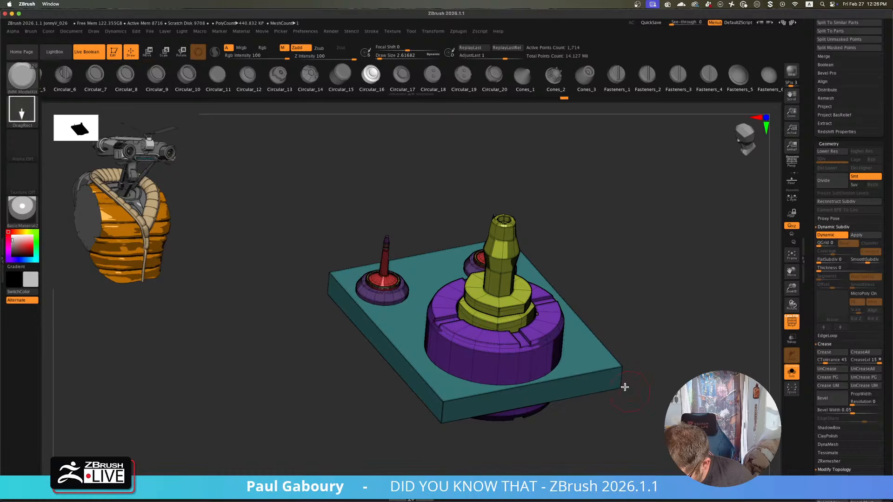
{"action": "key", "text": "b"}
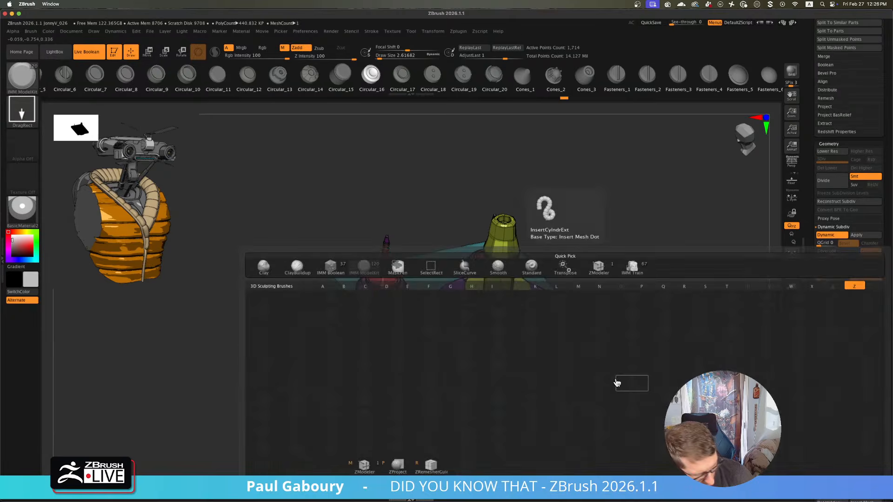
{"action": "key", "text": "z"}
{"action": "key", "text": "m"}
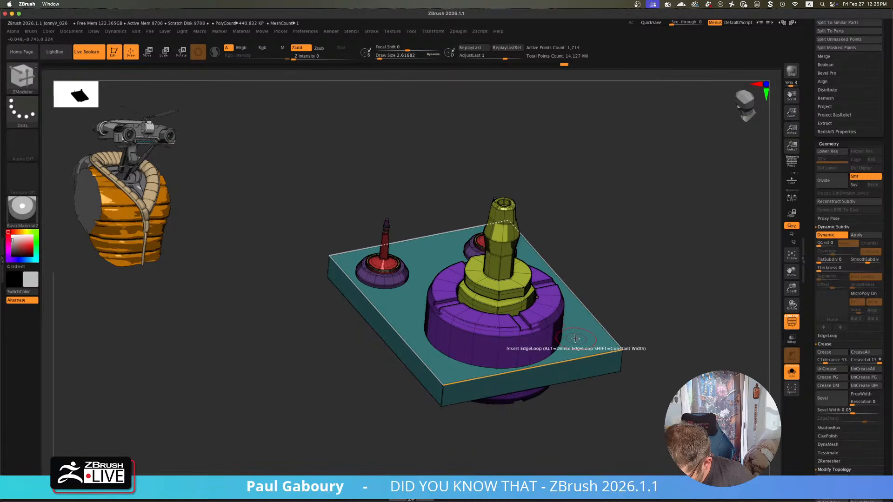
{"action": "left_click", "coordinate": [620, 350], "text": "ctrl+shift"}
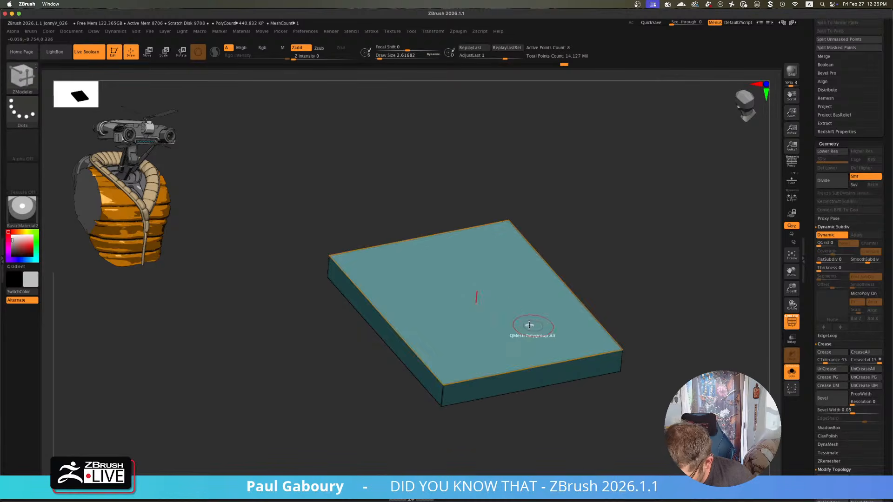
{"action": "key", "text": "space"}
{"action": "left_click", "coordinate": [464, 258]}
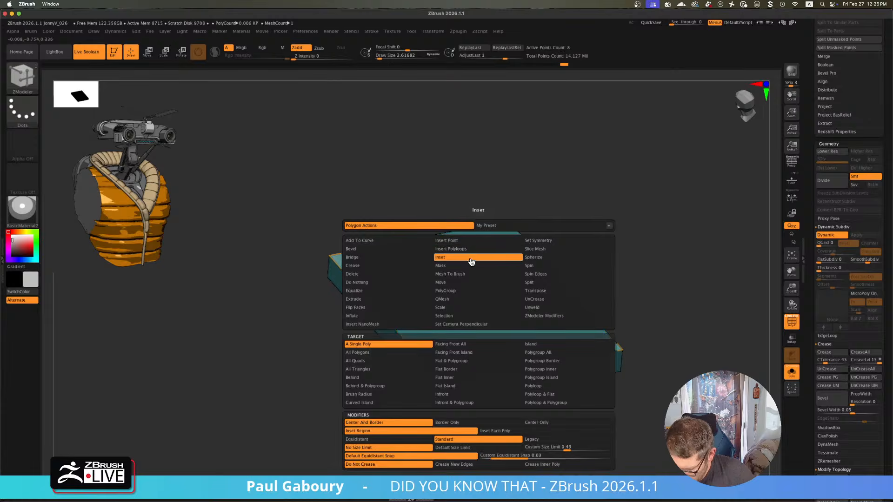
{"action": "left_click", "coordinate": [474, 303]}
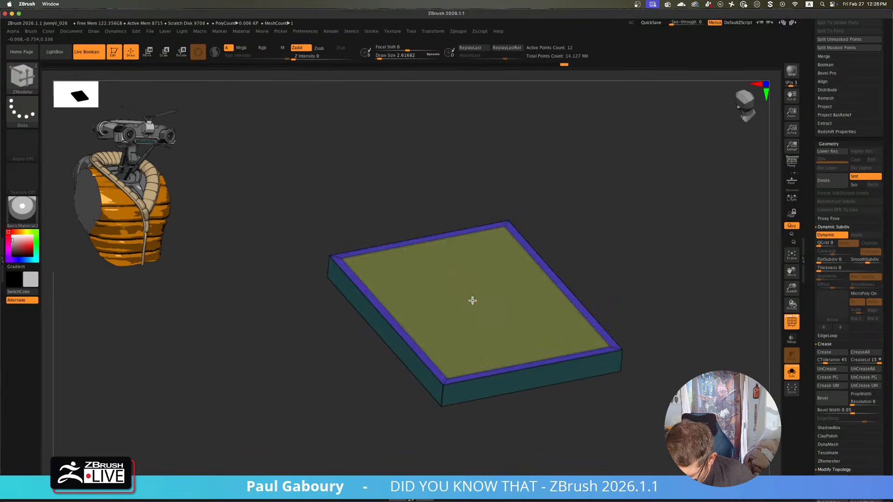
- Set the ZModeler polygon action to QMesh and raise the inset face so the plate's border becomes a sloped rim
{"action": "key", "text": "space"}
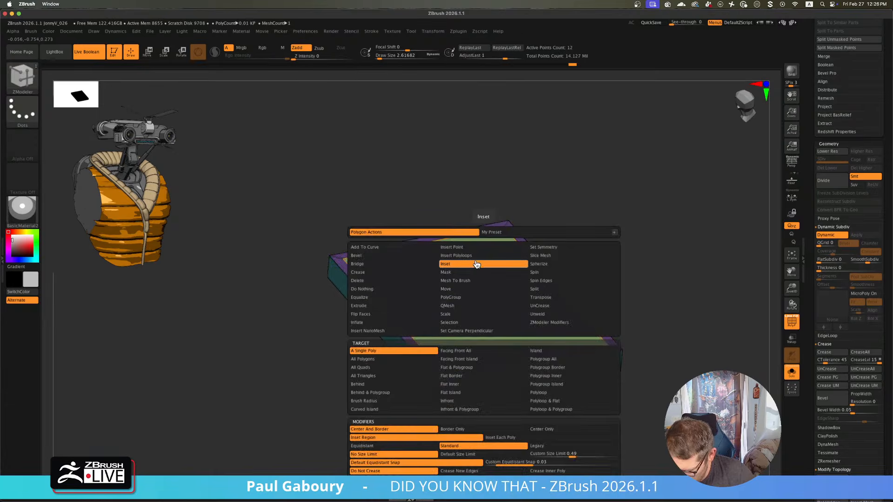
{"action": "left_click", "coordinate": [478, 306]}
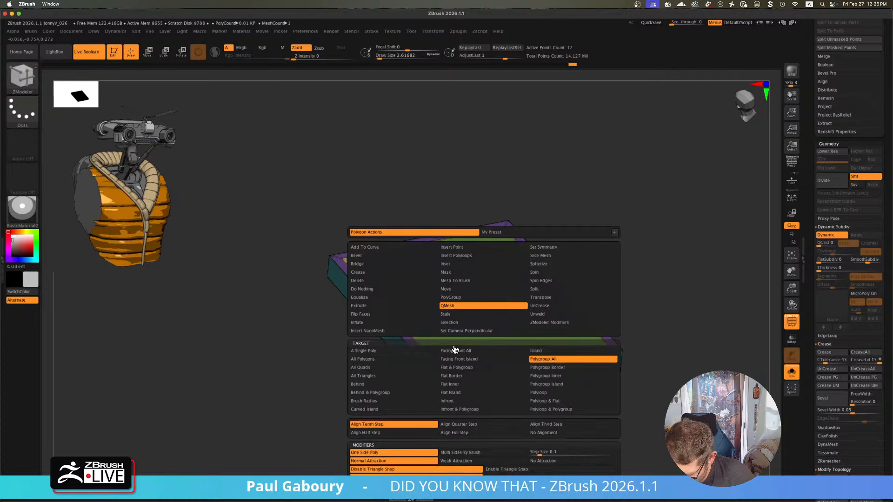
{"action": "left_click", "coordinate": [435, 351]}
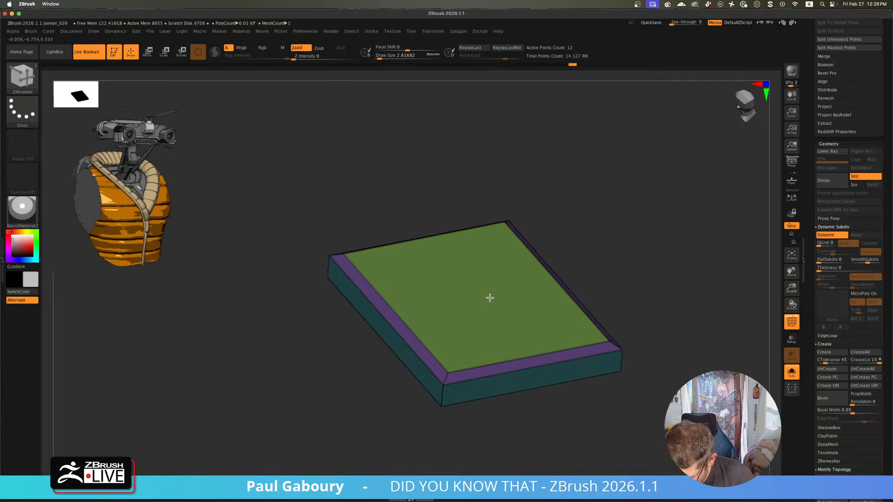
- Unhide the knob and antennas, turn off PolyFrame and Solo mode, and view the assembly on the backpack from above
{"action": "right_click_drag", "start_coordinate": [658, 364], "coordinate": [626, 353], "text": "ctrl"}
{"action": "left_click", "coordinate": [674, 367], "text": "ctrl+shift"}
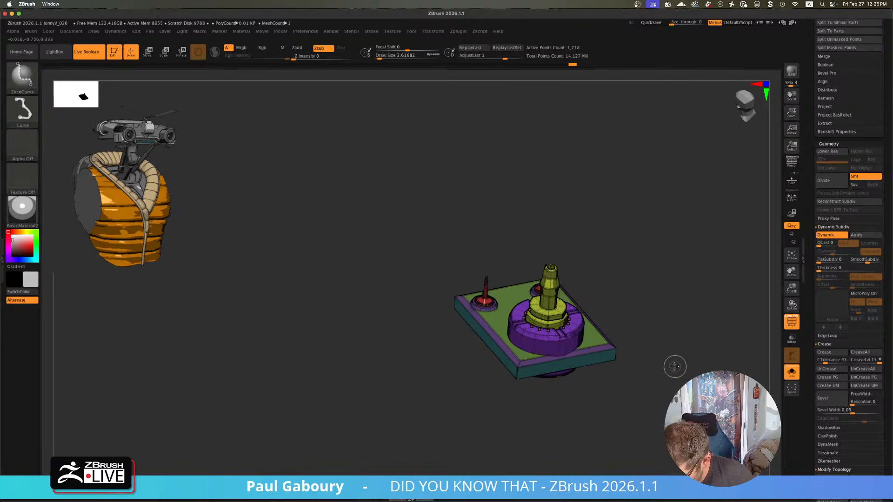
{"action": "mouse_move", "coordinate": [682, 359]}
{"action": "right_mouse_down", "text": "alt"}
{"action": "mouse_move", "coordinate": [634, 363]}
{"action": "mouse_move", "coordinate": [610, 385]}
{"action": "mouse_move", "coordinate": [572, 383]}
{"action": "mouse_move", "coordinate": [623, 378]}
{"action": "mouse_move", "coordinate": [580, 291]}
{"action": "right_mouse_up", "text": "alt"}
{"action": "key", "text": "shift+f"}
{"action": "left_click", "coordinate": [781, 375]}
{"action": "right_click_drag", "start_coordinate": [622, 350], "coordinate": [600, 347]}
{"action": "left_click_drag", "start_coordinate": [474, 245], "coordinate": [561, 343], "text": "ctrl+shift"}
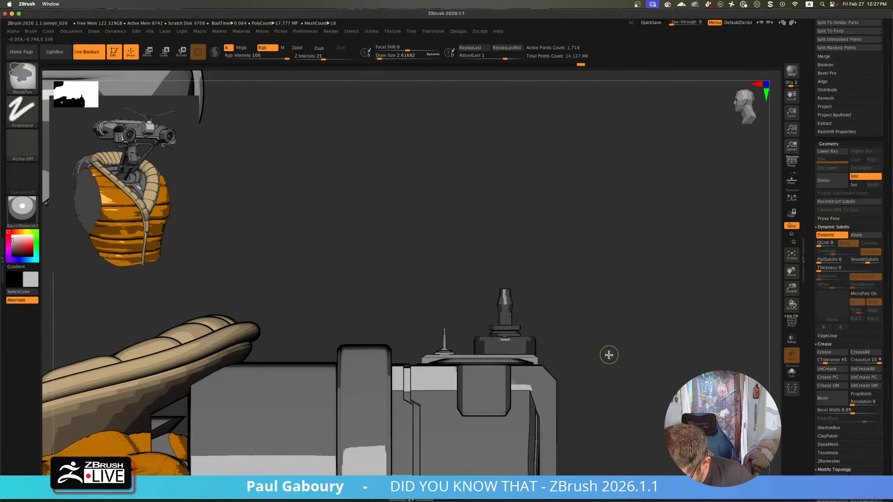
{"action": "right_click_drag", "start_coordinate": [609, 341], "coordinate": [604, 419]}
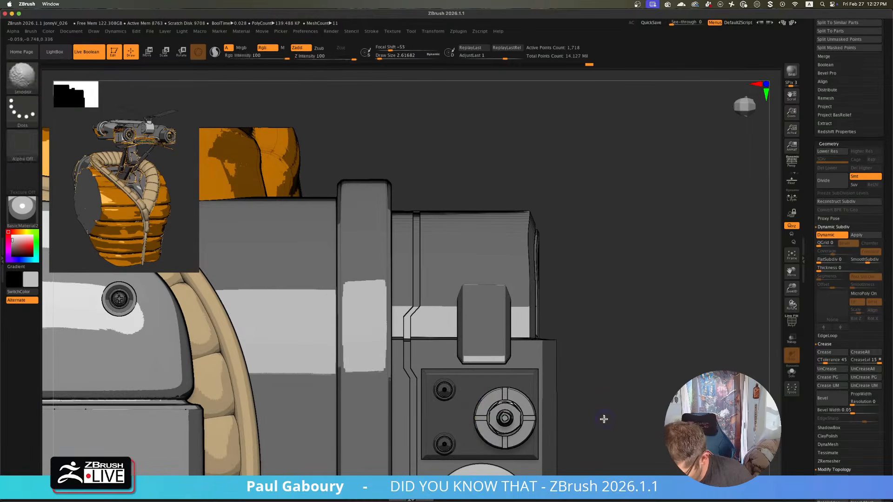
- Scale the large knob down slightly and move it inward so it sits inside the plate's sloped rim
{"action": "key", "text": "w"}
{"action": "left_click", "coordinate": [468, 358]}
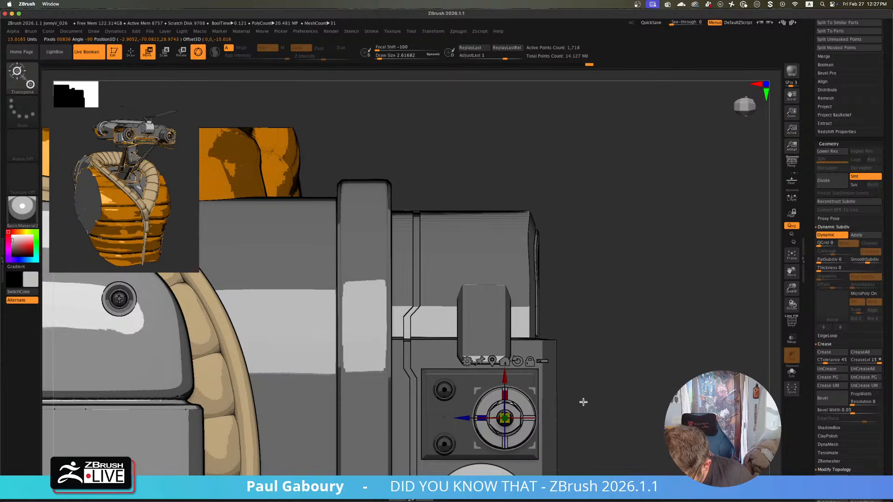
{"action": "right_click_drag", "start_coordinate": [578, 384], "coordinate": [568, 310], "text": "alt"}
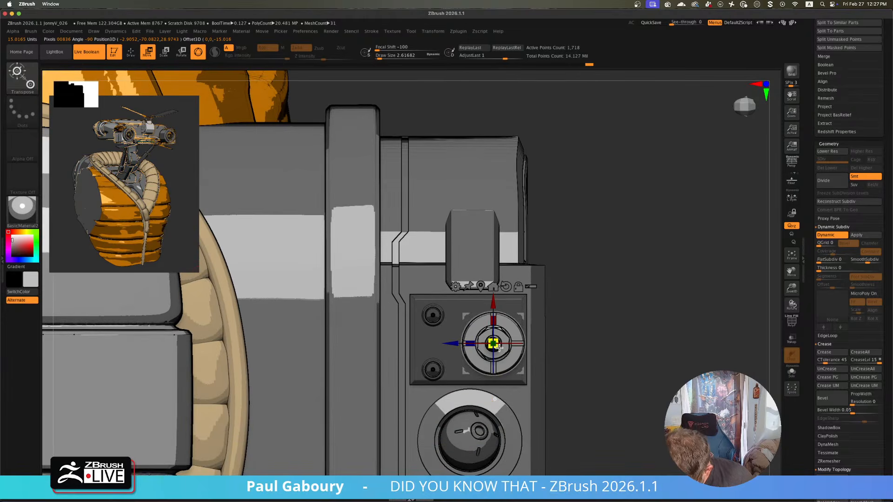
{"action": "left_click_drag", "start_coordinate": [458, 343], "coordinate": [447, 334], "text": "alt"}
{"action": "left_click_drag", "start_coordinate": [489, 302], "coordinate": [491, 296], "text": "alt"}
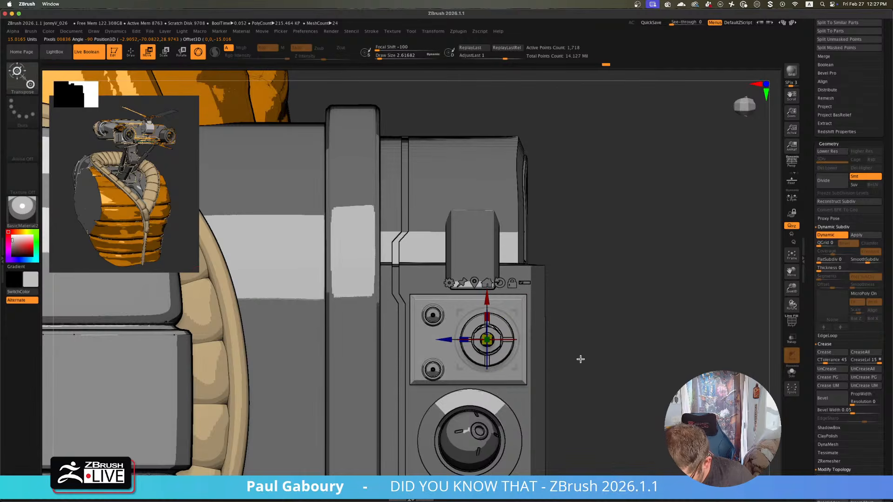
{"action": "left_click_drag", "start_coordinate": [582, 371], "coordinate": [568, 333]}
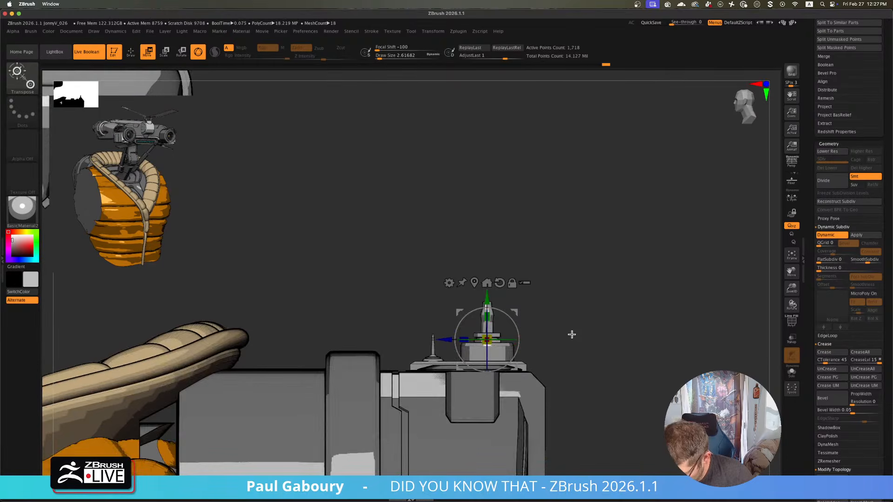
- Isolate the plate assembly in Solo mode and, from the top view, mask everything except one antenna
{"action": "left_click", "coordinate": [792, 373]}
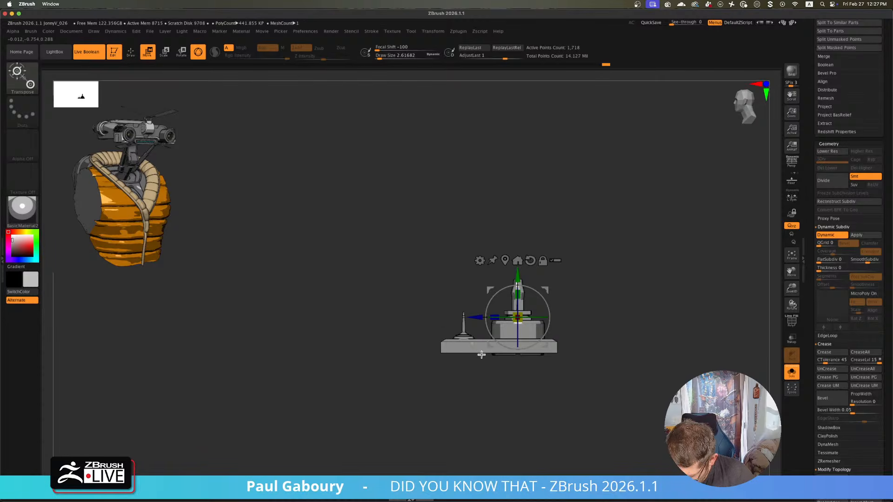
{"action": "left_click_drag", "start_coordinate": [386, 360], "coordinate": [600, 251]}
{"action": "left_click_drag", "start_coordinate": [572, 293], "coordinate": [624, 374], "text": "ctrl+shift"}
{"action": "left_click", "coordinate": [645, 344], "text": "ctrl"}
{"action": "left_click", "coordinate": [646, 344], "text": "ctrl+shift"}
{"action": "left_click", "coordinate": [647, 343], "text": "ctrl"}
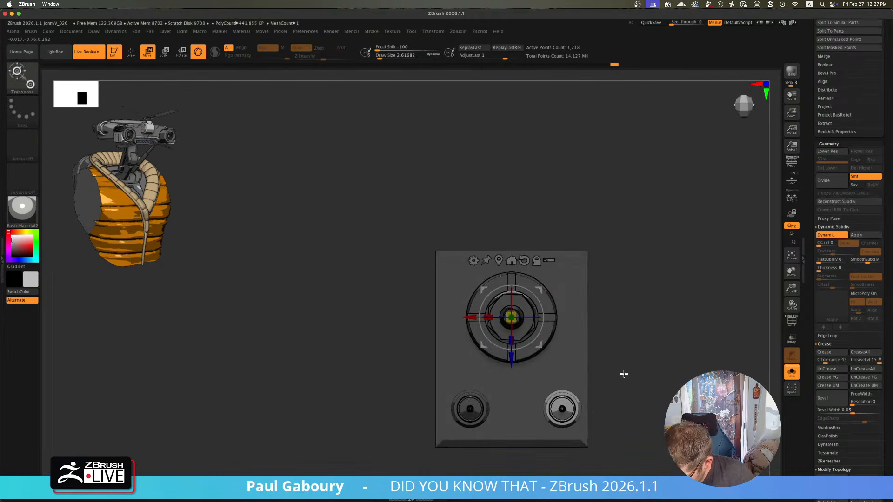
- Centre the gizmo on the unmasked antenna, shift it sideways to match the other antenna's spacing, and clear the mask
{"action": "left_click", "coordinate": [499, 260]}
{"action": "left_click_drag", "start_coordinate": [526, 407], "coordinate": [514, 407]}
{"action": "right_click_drag", "start_coordinate": [604, 355], "coordinate": [594, 359], "text": "alt"}
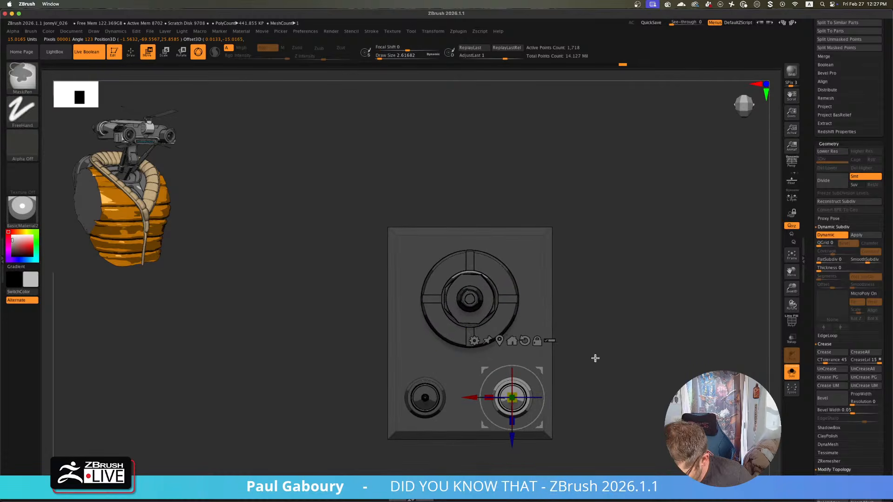
{"action": "left_click_drag", "start_coordinate": [475, 398], "coordinate": [473, 401]}
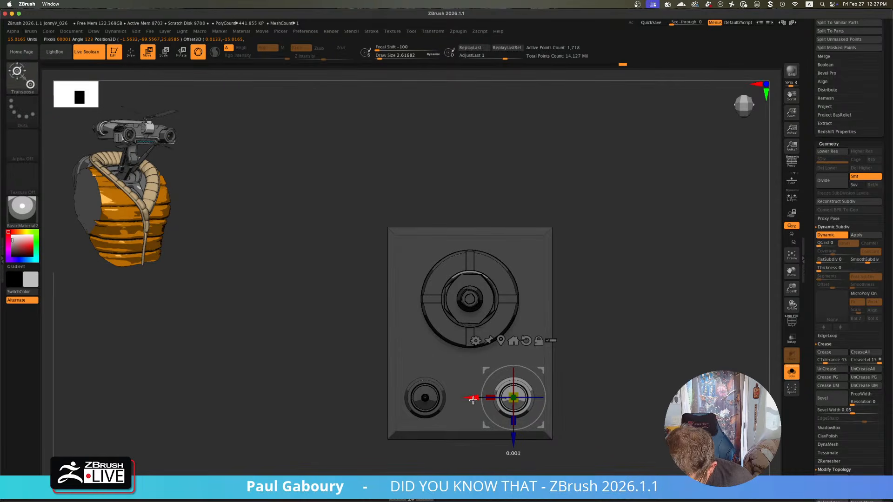
{"action": "left_click_drag", "start_coordinate": [601, 379], "coordinate": [614, 387], "text": "ctrl"}
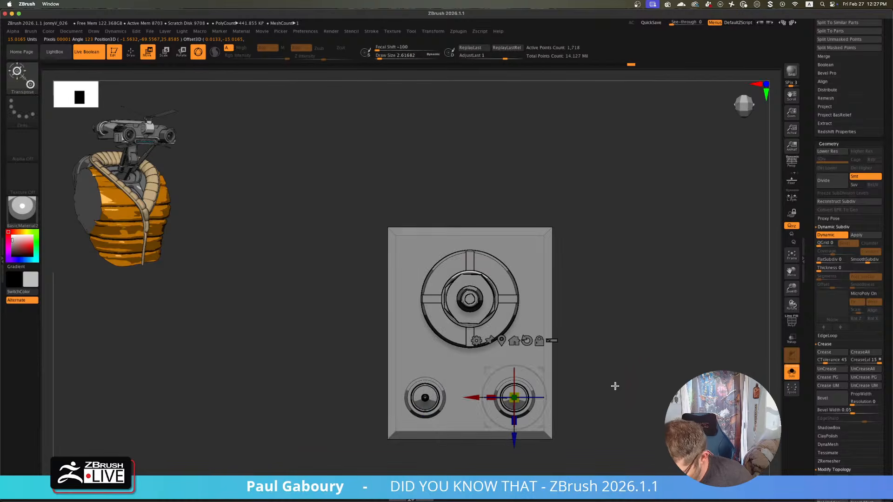
- With ZModeler's Insert Edgeloop, add one loop across the plate between knob and antennas and one lengthwise down its middle
{"action": "key", "text": "q"}
{"action": "mouse_move", "coordinate": [614, 387]}
{"action": "right_mouse_down", "text": "ctrl"}
{"action": "mouse_move", "coordinate": [594, 433]}
{"action": "mouse_move", "coordinate": [574, 364]}
{"action": "mouse_move", "coordinate": [587, 367]}
{"action": "mouse_move", "coordinate": [576, 375]}
{"action": "mouse_move", "coordinate": [582, 391]}
{"action": "right_mouse_up", "text": "ctrl"}
{"action": "key", "text": "b"}
{"action": "key", "text": "z"}
{"action": "key", "text": "m"}
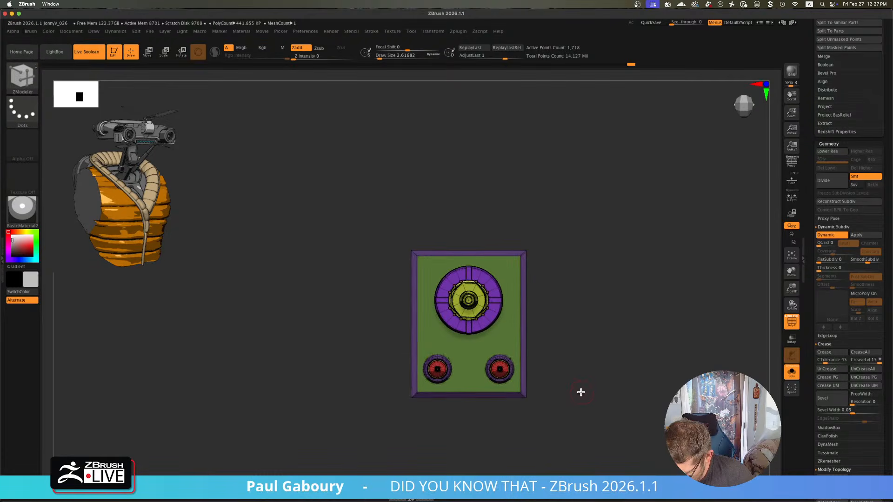
{"action": "key", "text": "space"}
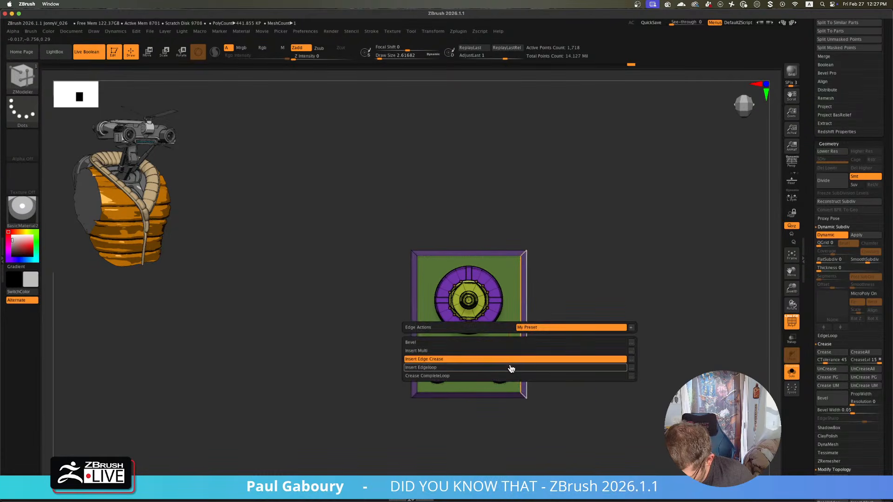
{"action": "left_click", "coordinate": [510, 368]}
{"action": "left_click", "coordinate": [519, 340]}
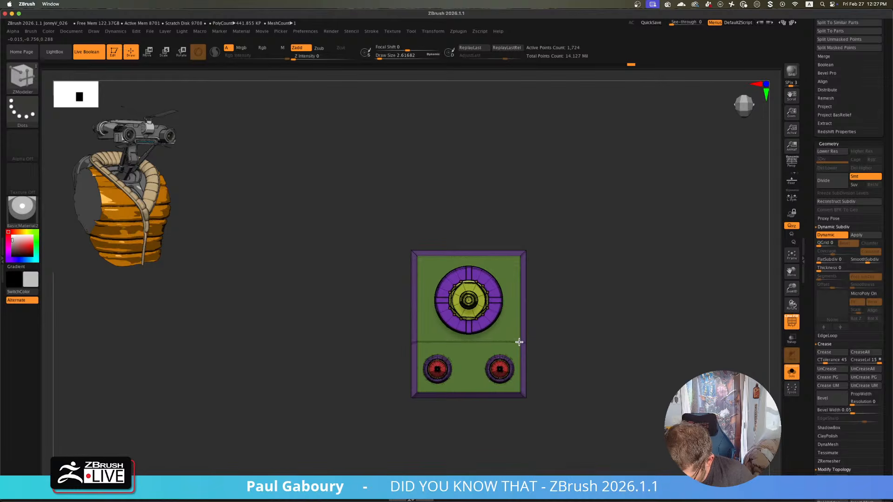
{"action": "left_click", "coordinate": [503, 342]}
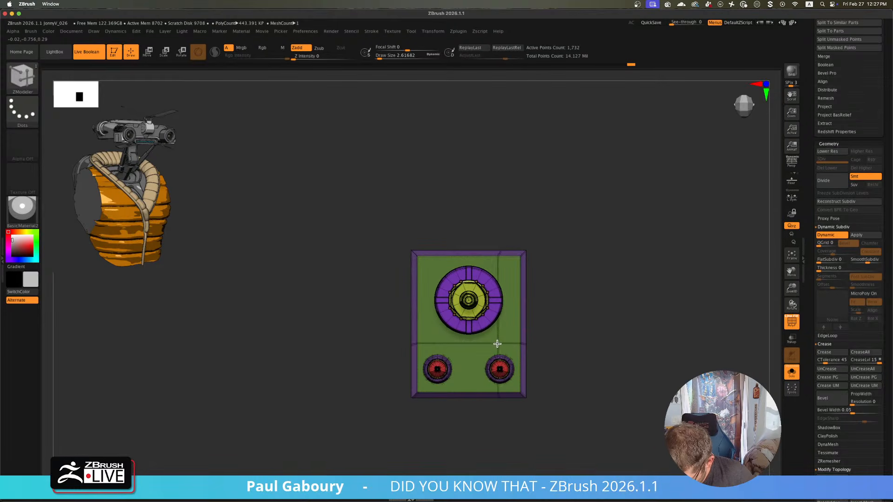
{"action": "scroll", "coordinate": [516, 343], "scroll_direction": "up", "scroll_amount": 3}
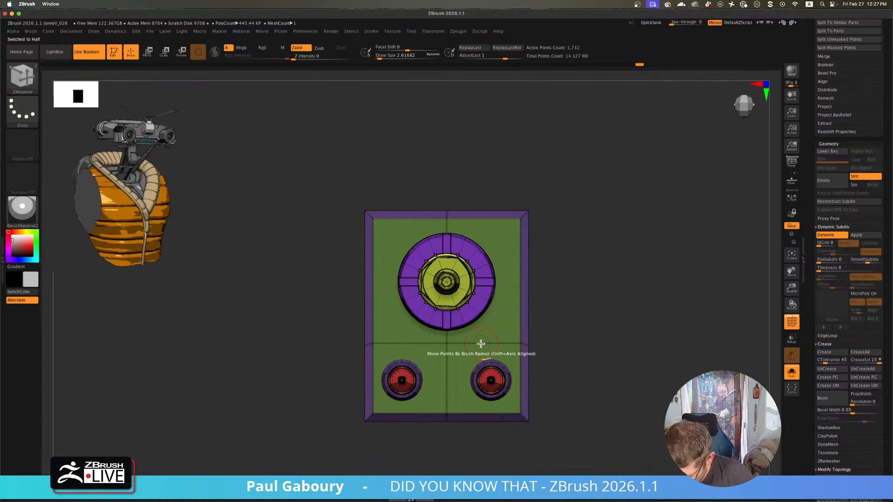
{"action": "left_click_drag", "start_coordinate": [500, 343], "coordinate": [473, 349]}
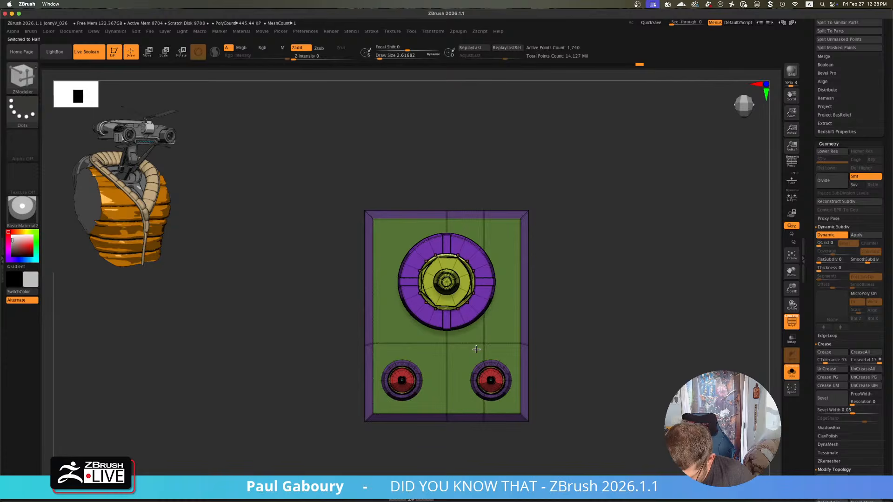
{"action": "left_click_drag", "start_coordinate": [476, 349], "coordinate": [476, 343]}
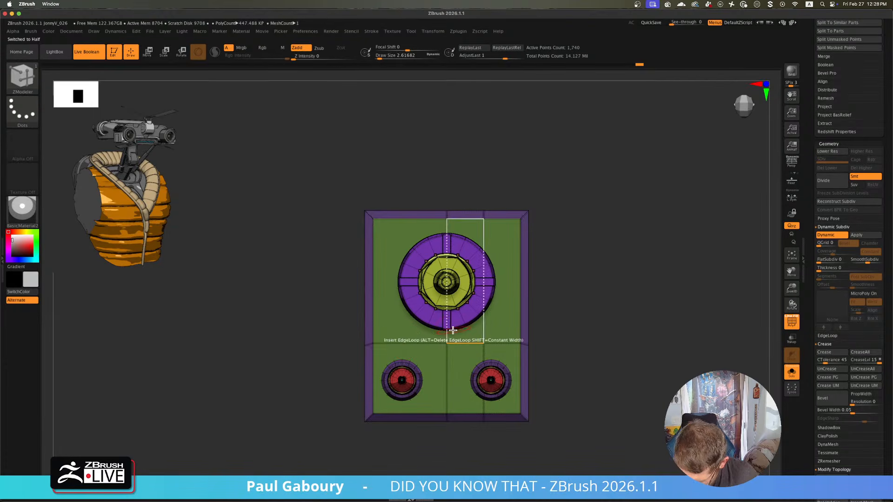
{"action": "key", "text": "ctrl+z"}
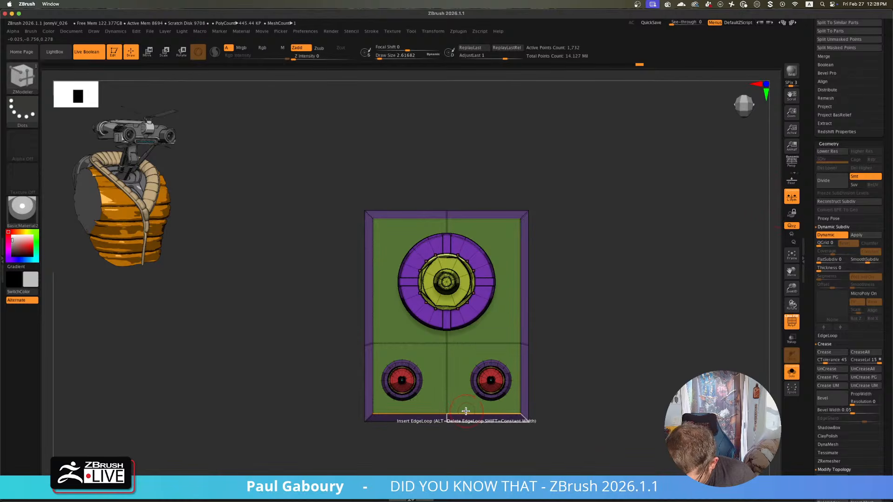
- Using local symmetry, insert a mirrored pair of edge loops beside the plate's centreline and a crosswise loop level with the knob's centre
{"action": "left_click_drag", "start_coordinate": [466, 412], "coordinate": [454, 412]}
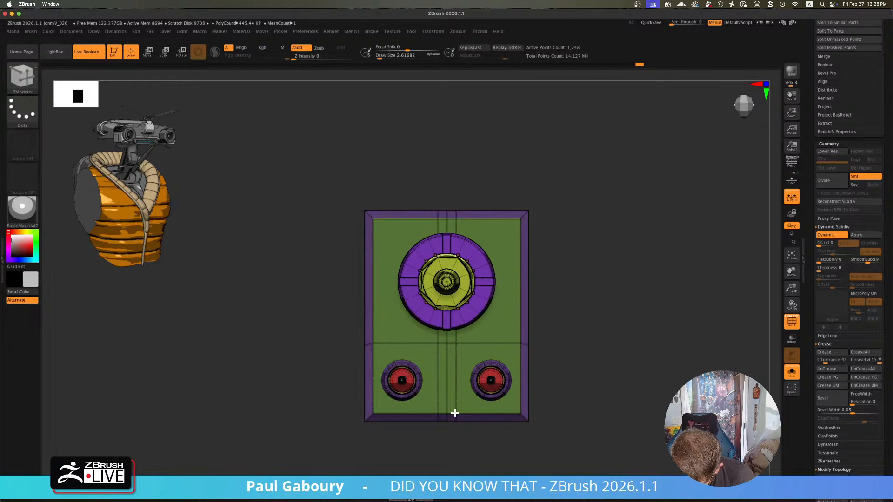
{"action": "left_click_drag", "start_coordinate": [455, 412], "coordinate": [454, 412]}
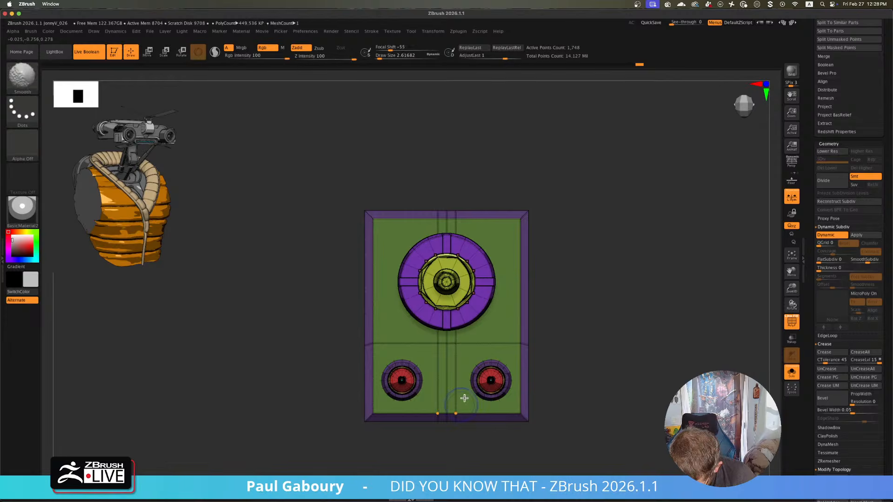
{"action": "key", "text": "space"}
{"action": "left_click", "coordinate": [519, 291]}
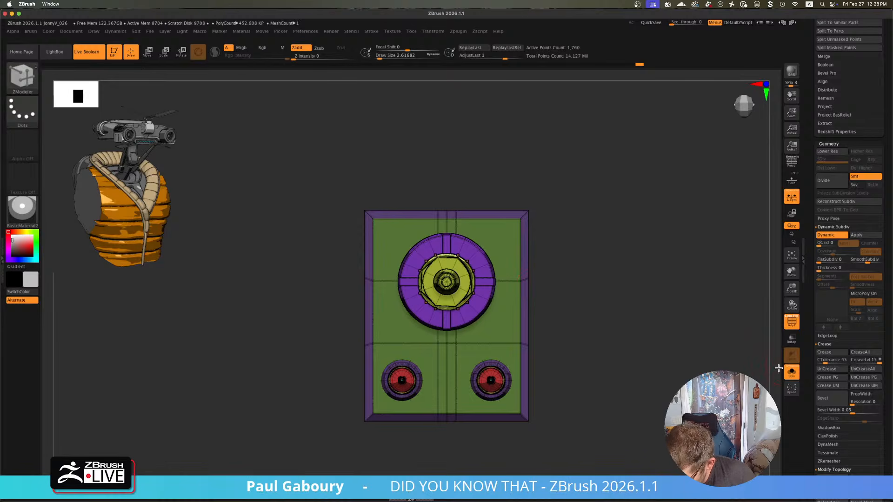
- Hide the knob and antennas so only the plate remains visible, and split the hidden parts into a separate subtool
{"action": "scroll", "coordinate": [544, 358], "scroll_direction": "down", "scroll_amount": 5}
{"action": "left_click_drag", "start_coordinate": [544, 359], "coordinate": [531, 386]}
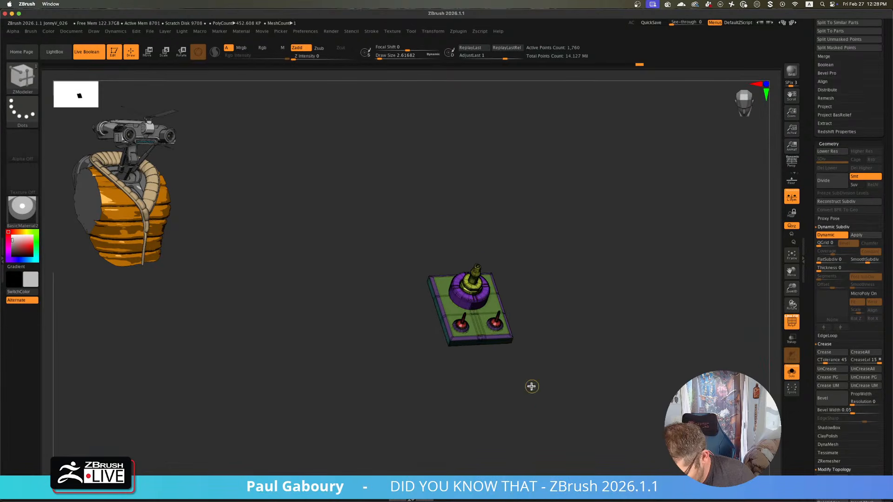
{"action": "scroll", "coordinate": [531, 387], "scroll_direction": "up", "scroll_amount": 3}
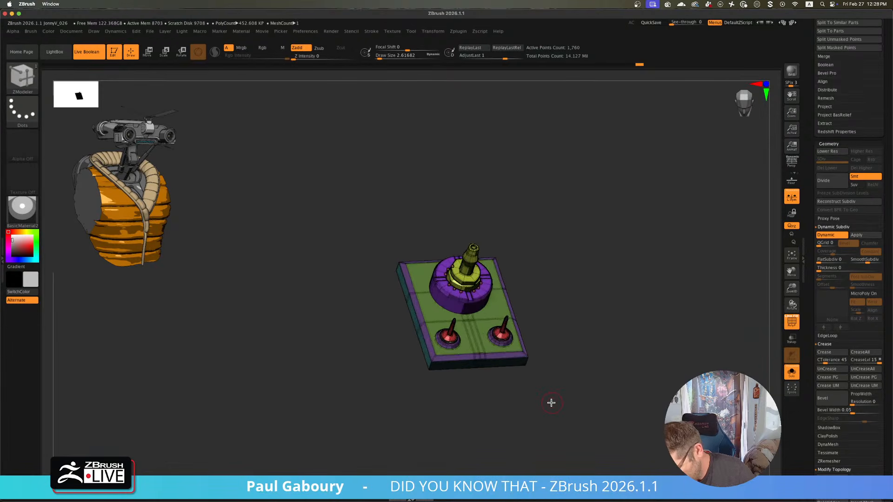
{"action": "left_click_drag", "start_coordinate": [558, 384], "coordinate": [521, 349], "text": "ctrl+shift"}
{"action": "scroll", "coordinate": [881, 279], "scroll_direction": "up", "scroll_amount": 15}
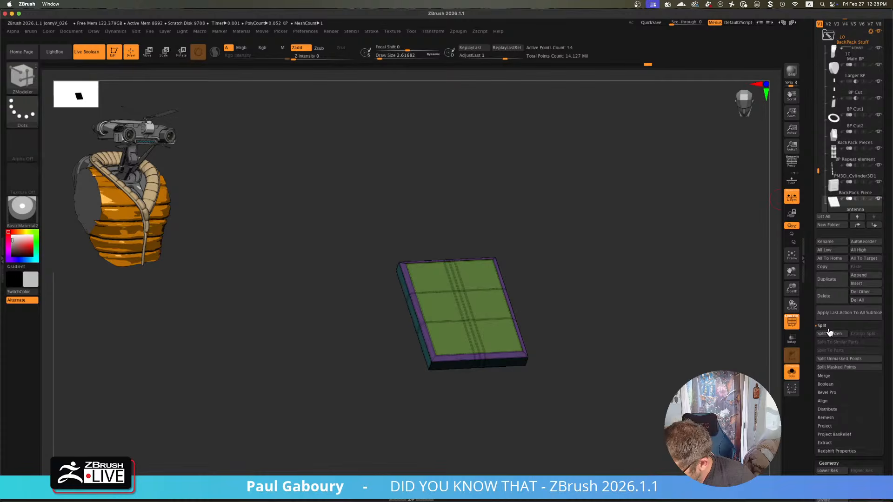
{"action": "left_click", "coordinate": [830, 334]}
{"action": "key", "text": "f"}
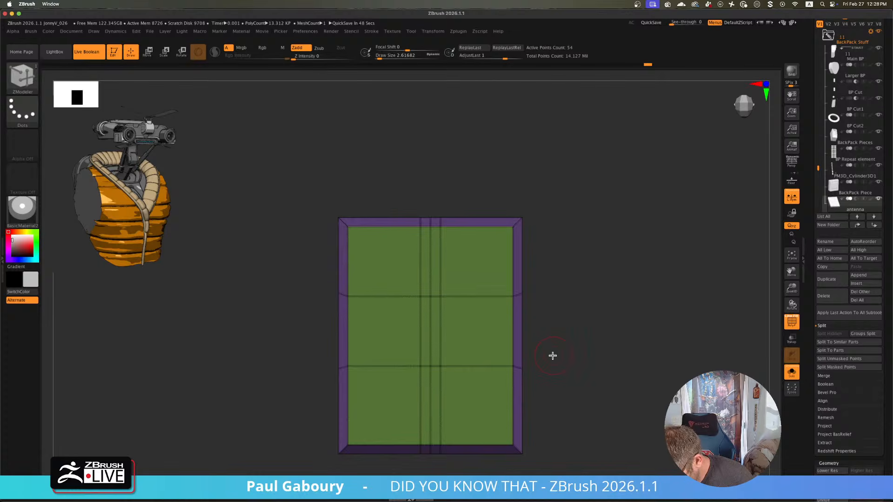
- Exit Solo mode, move the plate subtool below the knob-and-antennas subtool in the list, and turn off the polyframe display
{"action": "key", "text": "shift+ctrl+s"}
{"action": "key", "text": "ctrl"}
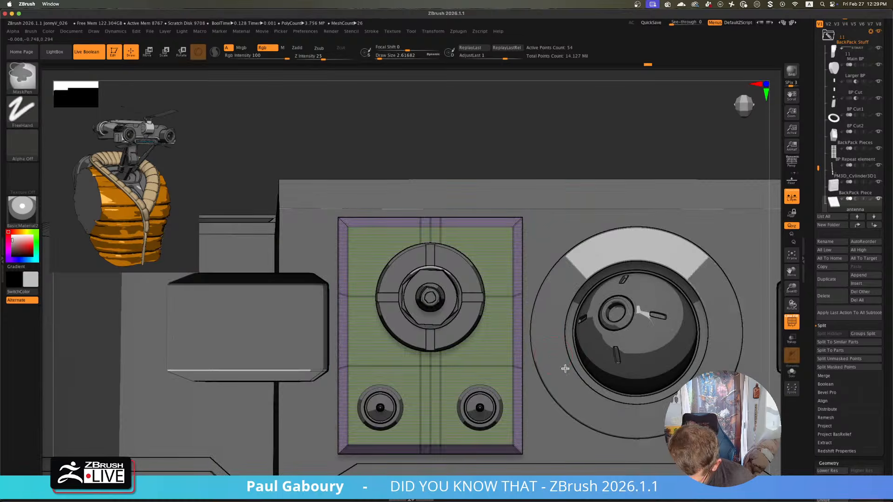
{"action": "right_click_drag", "start_coordinate": [545, 368], "coordinate": [515, 313], "text": "alt"}
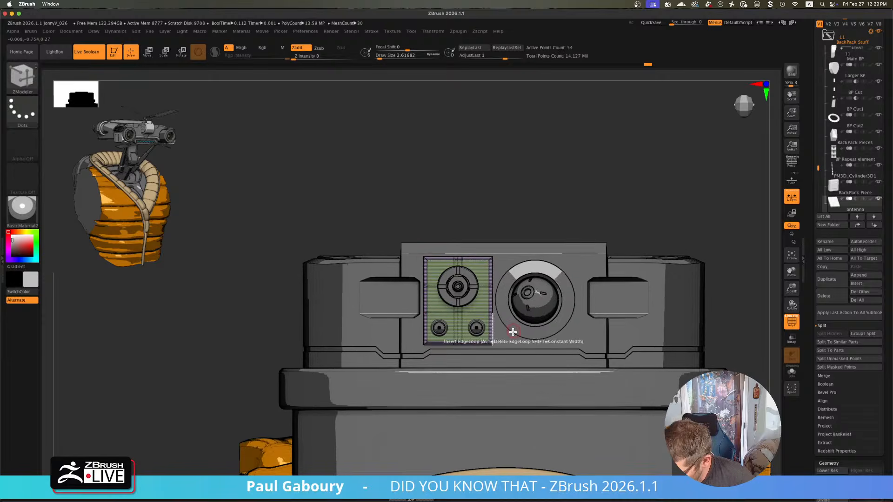
{"action": "scroll", "coordinate": [828, 190], "scroll_direction": "down", "scroll_amount": 3}
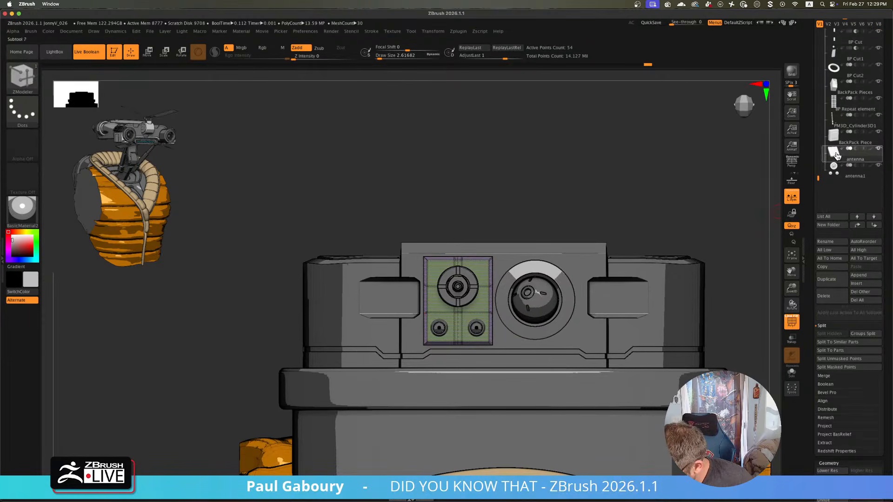
{"action": "left_click_drag", "start_coordinate": [837, 174], "coordinate": [835, 159]}
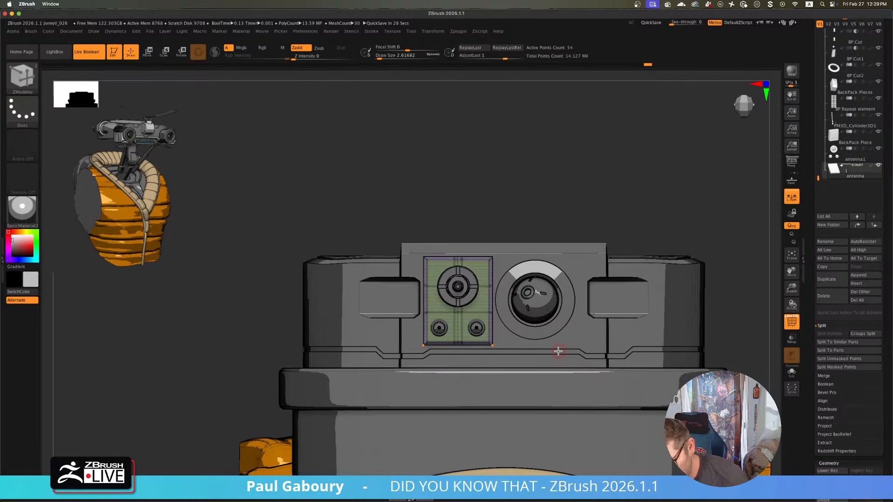
{"action": "key", "text": "shift"}
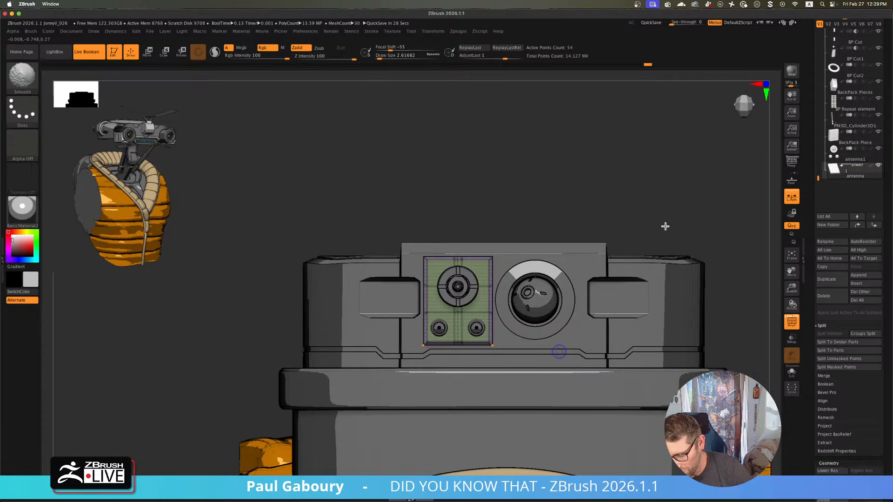
{"action": "key", "text": "shift+f"}
{"action": "mouse_move", "coordinate": [615, 206]}
{"action": "right_mouse_down", "text": "ctrl"}
{"action": "mouse_move", "coordinate": [636, 263]}
{"action": "mouse_move", "coordinate": [642, 245]}
{"action": "mouse_move", "coordinate": [655, 253]}
{"action": "mouse_move", "coordinate": [632, 266]}
{"action": "mouse_move", "coordinate": [674, 269]}
{"action": "mouse_move", "coordinate": [680, 255]}
{"action": "right_mouse_up", "text": "ctrl"}
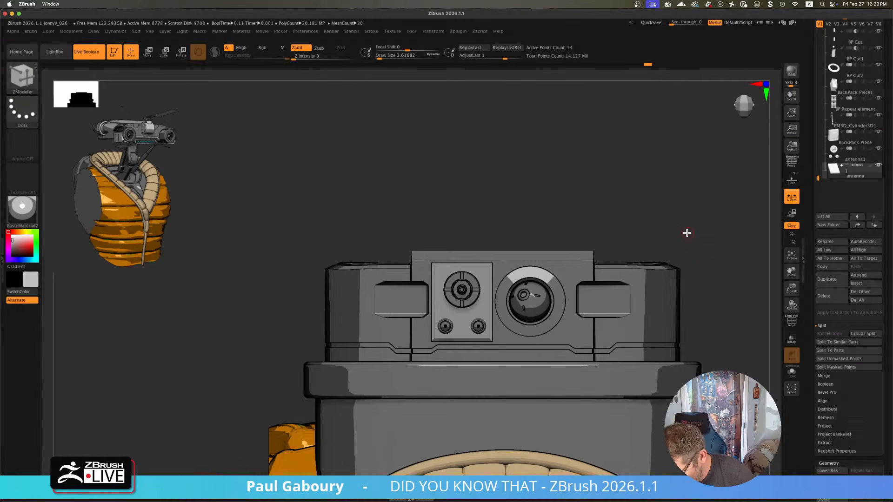
- Isolate the knob-and-antennas subtool antenna1, duplicate it, and move the copy below the plate subtool in the list
{"action": "left_click", "coordinate": [835, 158]}
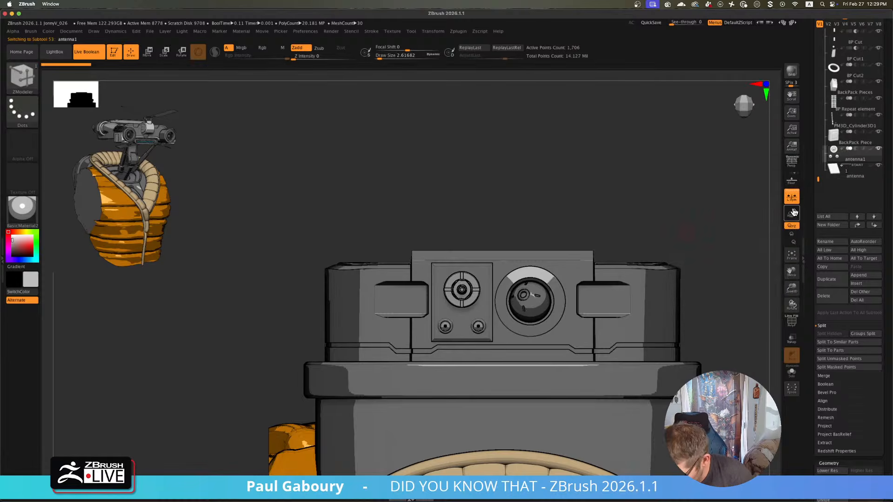
{"action": "left_click", "coordinate": [791, 373]}
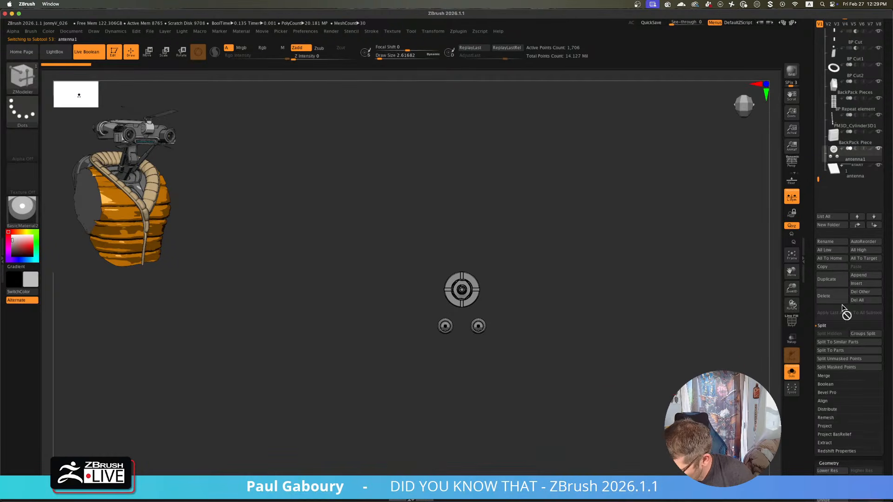
{"action": "left_click", "coordinate": [826, 279]}
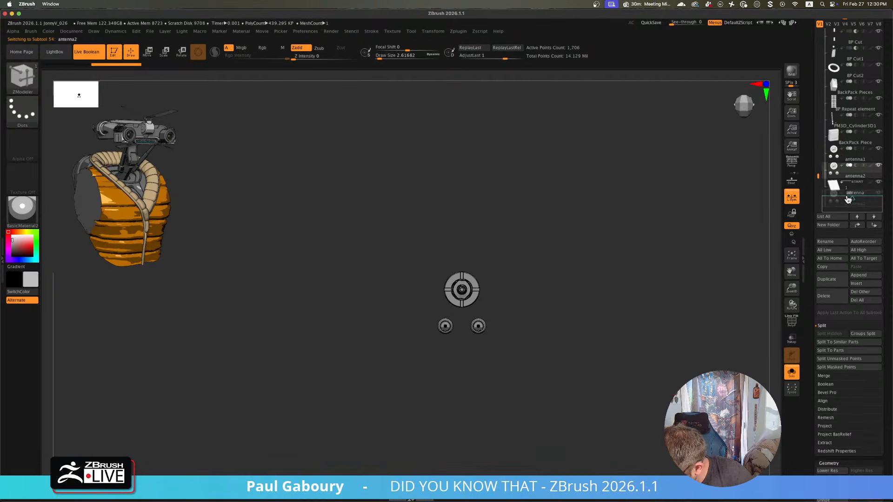
{"action": "left_click_drag", "start_coordinate": [848, 199], "coordinate": [848, 183]}
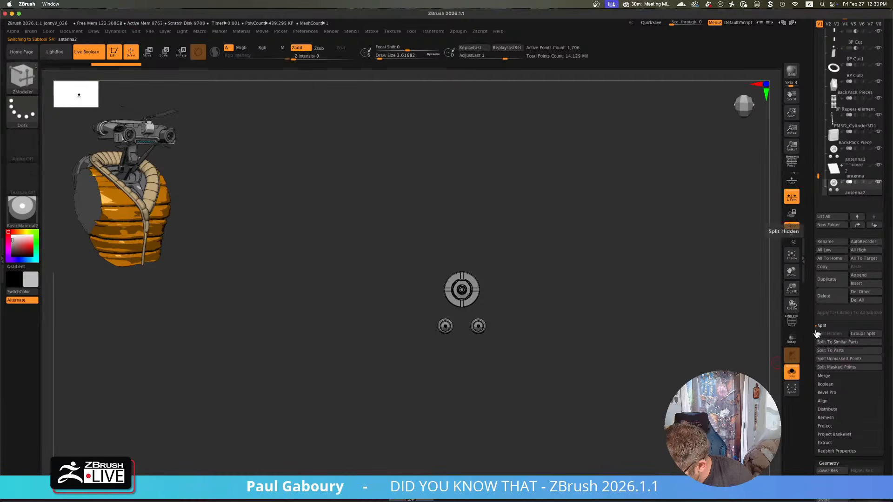
- From the side view with polyframes on, hide the main body of the knob's ring and the backs of the antenna bases
{"action": "mouse_move", "coordinate": [638, 426]}
{"action": "left_mouse_down"}
{"action": "mouse_move", "coordinate": [598, 413]}
{"action": "mouse_move", "coordinate": [582, 355]}
{"action": "mouse_move", "coordinate": [542, 375]}
{"action": "mouse_move", "coordinate": [552, 381]}
{"action": "mouse_move", "coordinate": [550, 343]}
{"action": "mouse_move", "coordinate": [539, 355]}
{"action": "mouse_move", "coordinate": [592, 313]}
{"action": "left_mouse_up"}
{"action": "key", "text": "b"}
{"action": "key", "text": "z"}
{"action": "key", "text": "m"}
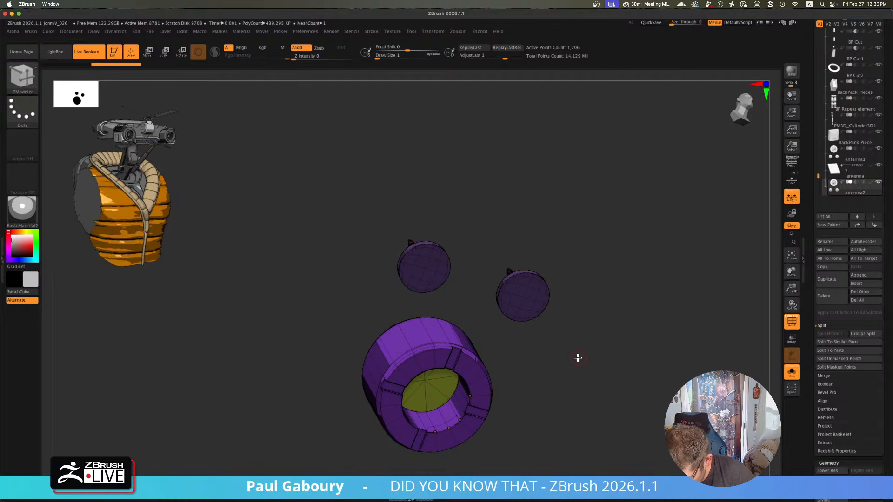
{"action": "mouse_move", "coordinate": [578, 358]}
{"action": "left_mouse_down"}
{"action": "mouse_move", "coordinate": [590, 357]}
{"action": "mouse_move", "coordinate": [592, 343]}
{"action": "mouse_move", "coordinate": [537, 256]}
{"action": "left_mouse_up"}
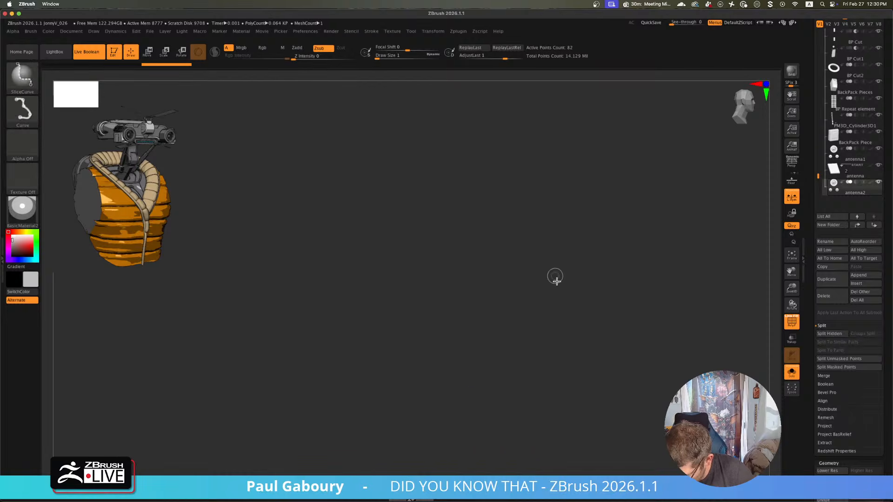
{"action": "left_click", "coordinate": [599, 349], "text": "ctrl+shift"}
{"action": "left_click_drag", "start_coordinate": [600, 350], "coordinate": [610, 379]}
{"action": "left_click_drag", "start_coordinate": [620, 463], "coordinate": [473, 309], "text": "ctrl+shift"}
{"action": "mouse_move", "coordinate": [603, 359]}
{"action": "left_mouse_down"}
{"action": "mouse_move", "coordinate": [607, 374]}
{"action": "mouse_move", "coordinate": [618, 373]}
{"action": "left_mouse_up"}
{"action": "left_click", "coordinate": [618, 372], "text": "ctrl+shift"}
{"action": "left_click_drag", "start_coordinate": [614, 460], "coordinate": [472, 298], "text": "ctrl+shift"}
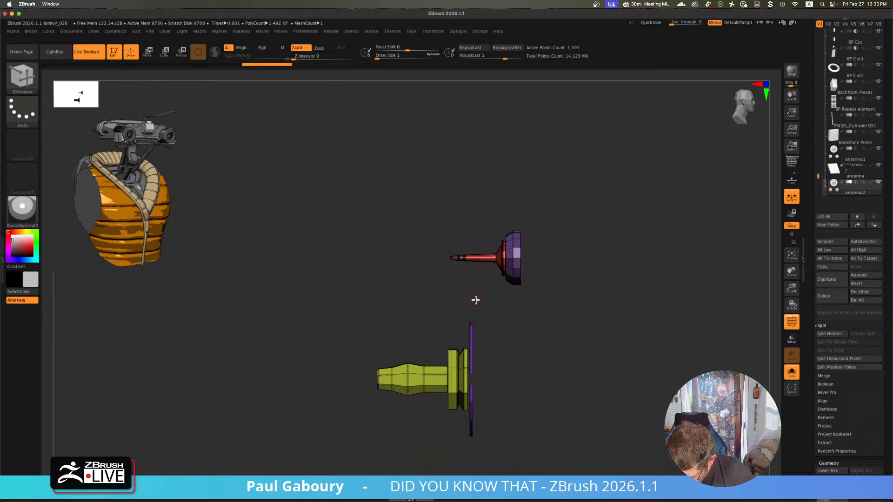
{"action": "left_click_drag", "start_coordinate": [568, 307], "coordinate": [518, 219], "text": "ctrl+alt+shift"}
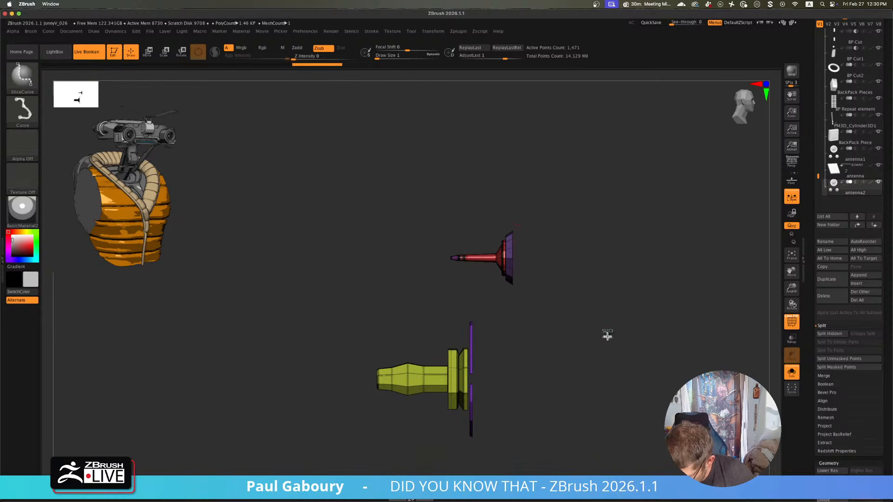
- Isolate the knob's ring and the two antenna base discs in the duplicate, and delete all hidden geometry
{"action": "left_click_drag", "start_coordinate": [607, 333], "coordinate": [590, 360], "text": "ctrl+shift"}
{"action": "left_click", "coordinate": [466, 379], "text": "ctrl+shift"}
{"action": "mouse_move", "coordinate": [619, 403]}
{"action": "left_mouse_down", "text": "alt"}
{"action": "mouse_move", "coordinate": [606, 385]}
{"action": "mouse_move", "coordinate": [619, 387]}
{"action": "left_mouse_up", "text": "alt"}
{"action": "left_click_drag", "start_coordinate": [886, 377], "coordinate": [879, 294]}
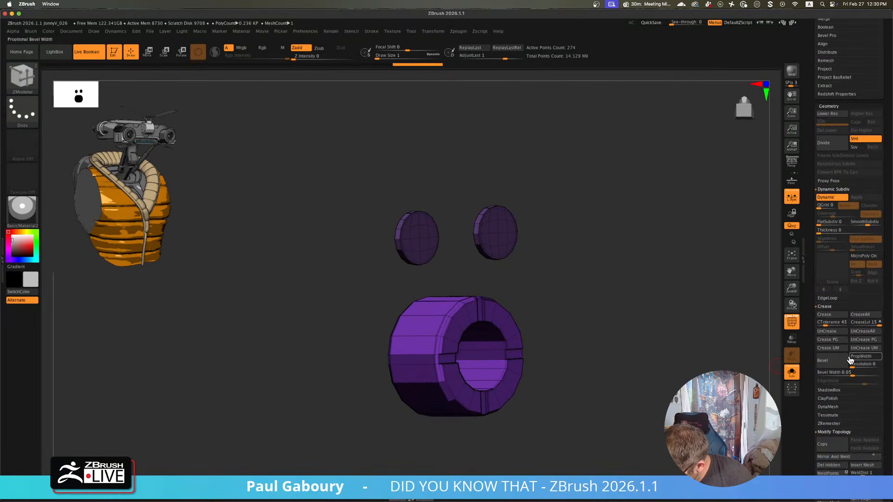
{"action": "left_click", "coordinate": [836, 467]}
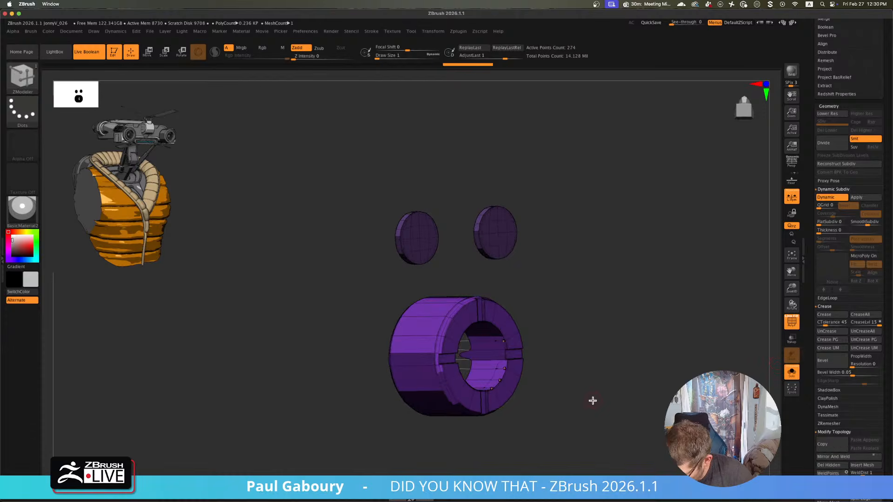
- Turn off dynamic subdivision, hide both ends of the knob ring so only its outer band remains, and delete the hidden faces
{"action": "key", "text": "shift+d"}
{"action": "left_click_drag", "start_coordinate": [550, 400], "coordinate": [562, 401]}
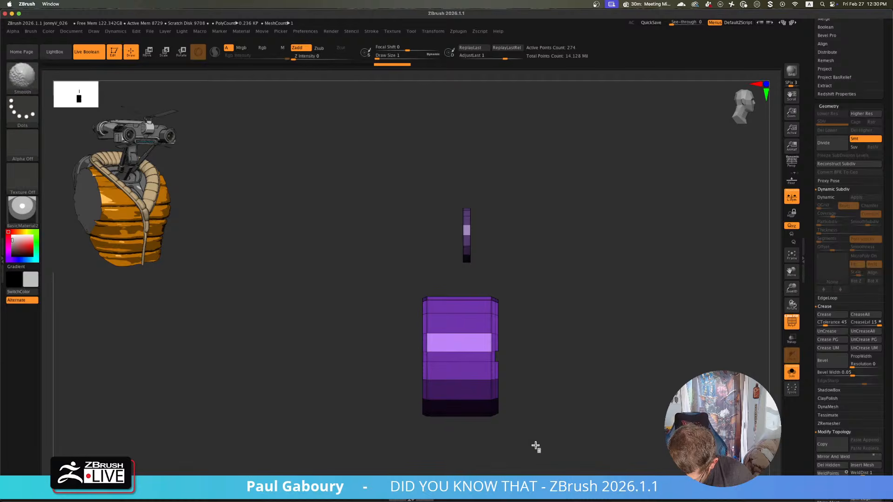
{"action": "left_click_drag", "start_coordinate": [541, 452], "coordinate": [493, 285], "text": "ctrl+shift"}
{"action": "mouse_move", "coordinate": [388, 275]}
{"action": "left_mouse_down", "text": "ctrl+shift"}
{"action": "mouse_move", "coordinate": [406, 315]}
{"action": "mouse_move", "coordinate": [423, 446]}
{"action": "left_mouse_up", "text": "ctrl+shift"}
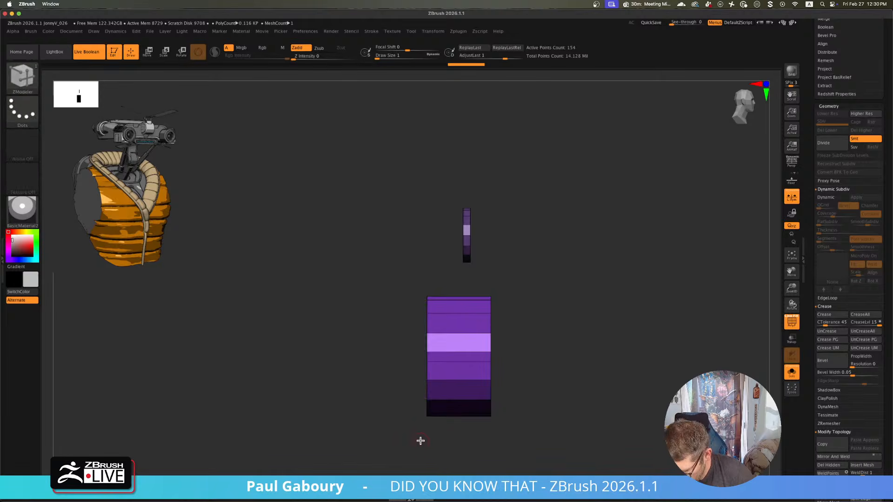
{"action": "left_click_drag", "start_coordinate": [583, 316], "coordinate": [565, 321]}
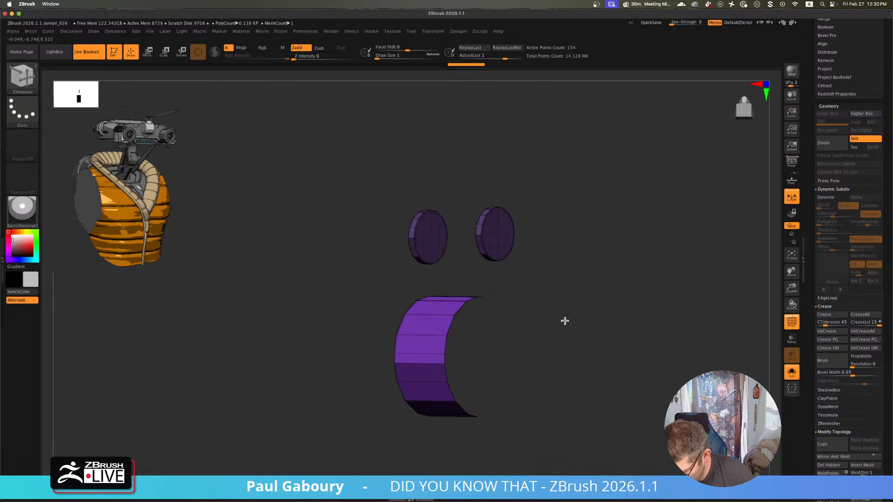
{"action": "left_click", "coordinate": [841, 461]}
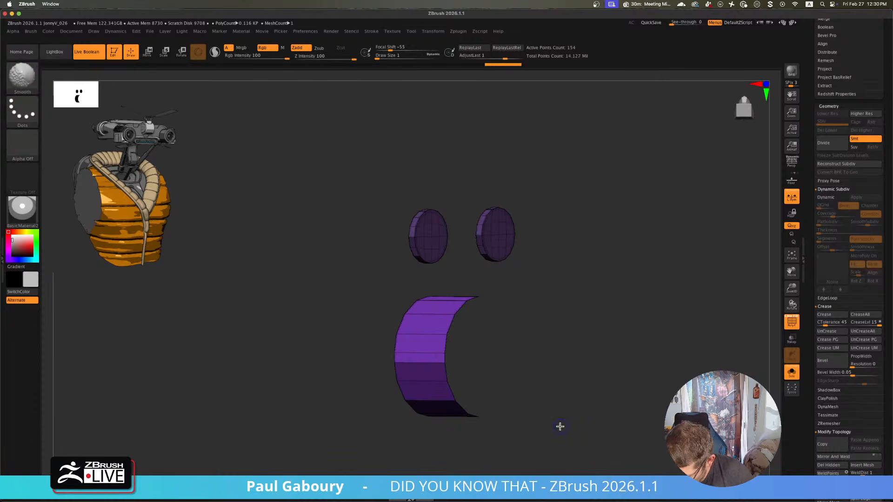
- With ZModeler's Delete polygon action targeting Flat Island, remove the flat faces of the two antenna discs, leaving only their rims
{"action": "right_click_drag", "start_coordinate": [525, 343], "coordinate": [544, 329]}
{"action": "mouse_move", "coordinate": [465, 229]}
{"action": "right_mouse_down", "text": "ctrl"}
{"action": "mouse_move", "coordinate": [547, 324]}
{"action": "mouse_move", "coordinate": [504, 299]}
{"action": "mouse_move", "coordinate": [571, 308]}
{"action": "mouse_move", "coordinate": [538, 307]}
{"action": "mouse_move", "coordinate": [554, 299]}
{"action": "mouse_move", "coordinate": [514, 267]}
{"action": "right_mouse_up", "text": "ctrl"}
{"action": "key", "text": "b"}
{"action": "key", "text": "z"}
{"action": "key", "text": "m"}
{"action": "key", "text": "space"}
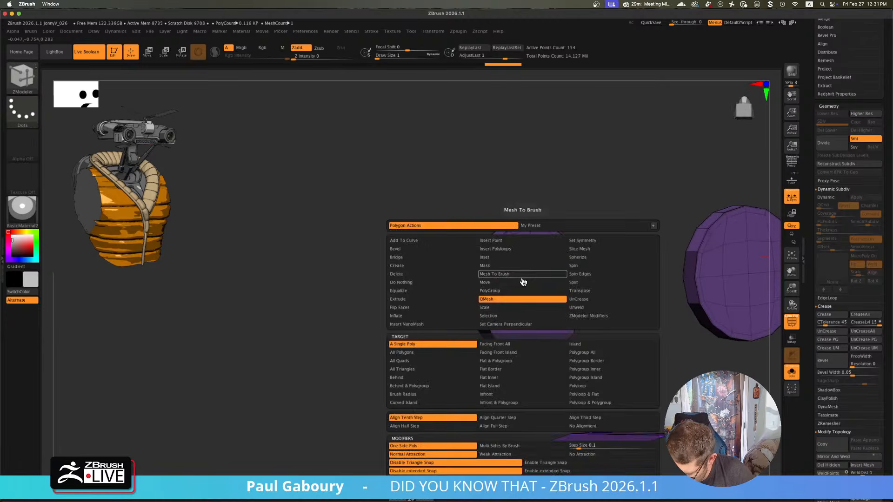
{"action": "left_click", "coordinate": [462, 275]}
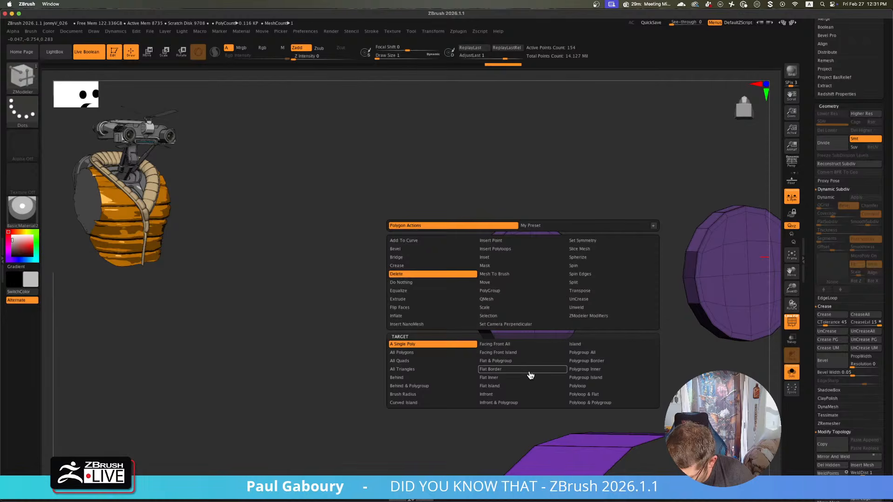
{"action": "left_click", "coordinate": [522, 386]}
{"action": "left_click", "coordinate": [543, 276]}
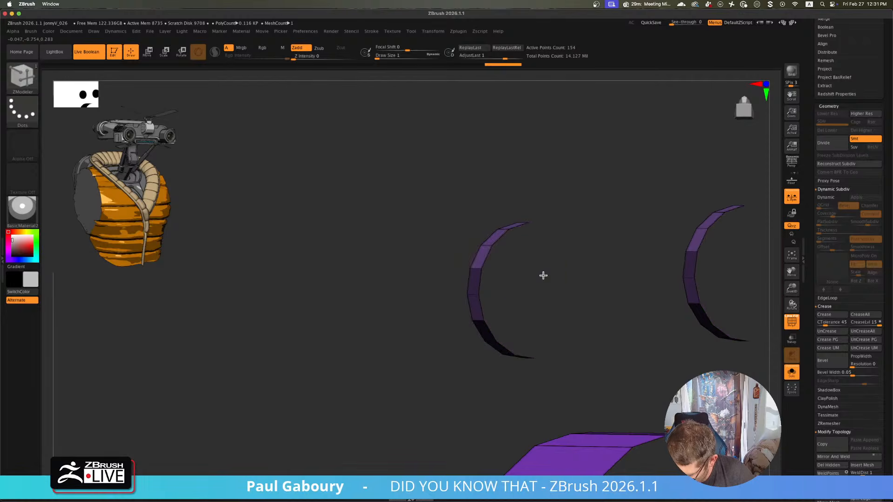
- Set ZModeler's edge action to Close with the Convex Hole target and the One Line option
{"action": "mouse_move", "coordinate": [546, 273]}
{"action": "right_mouse_down", "text": "ctrl"}
{"action": "mouse_move", "coordinate": [500, 295]}
{"action": "mouse_move", "coordinate": [521, 315]}
{"action": "right_mouse_up", "text": "ctrl"}
{"action": "key", "text": "space"}
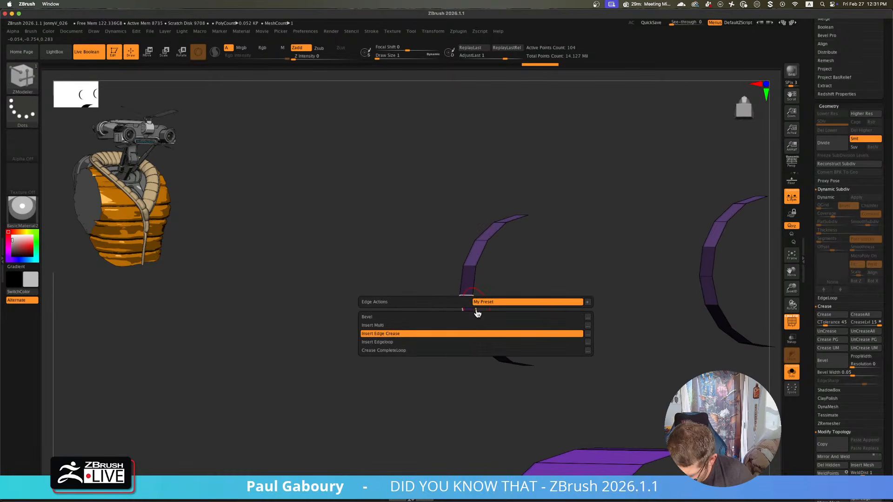
{"action": "left_click", "coordinate": [424, 303]}
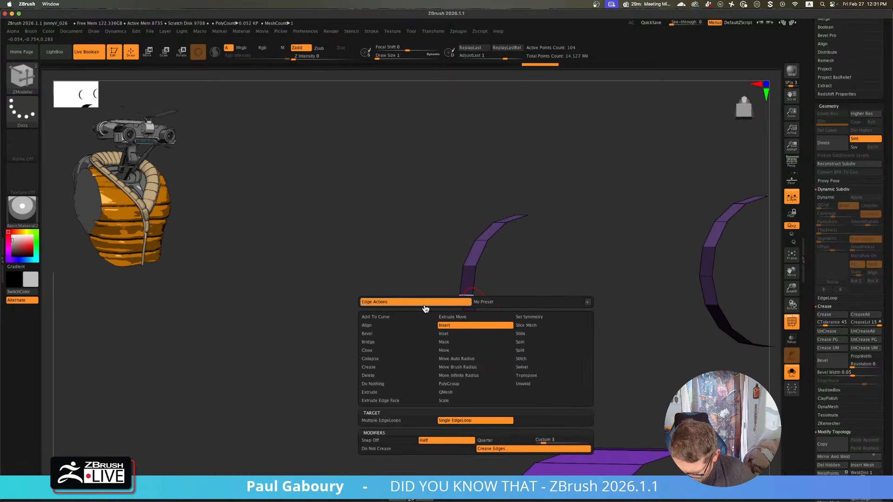
{"action": "left_click", "coordinate": [404, 351]}
{"action": "left_click", "coordinate": [474, 421]}
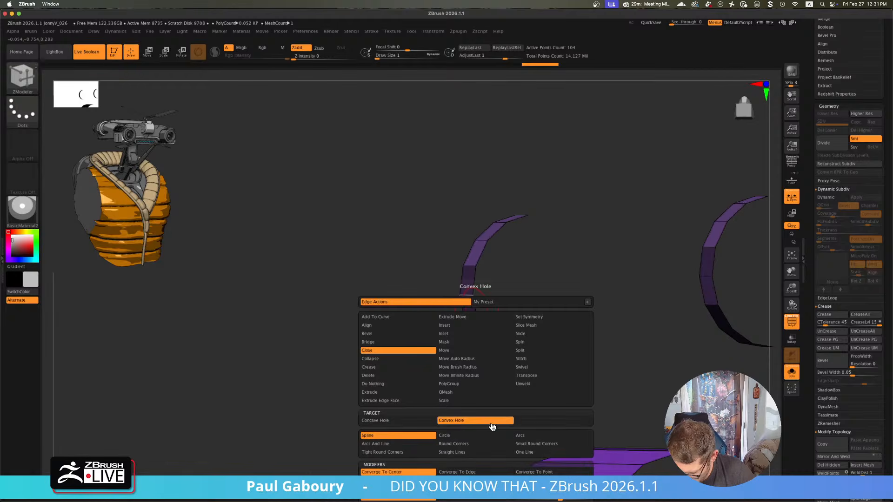
{"action": "left_click", "coordinate": [524, 452]}
- Undo the first trial cap, enable Polygroup Flat, and close the openings on both sides of the antenna discs
{"action": "left_click", "coordinate": [476, 309]}
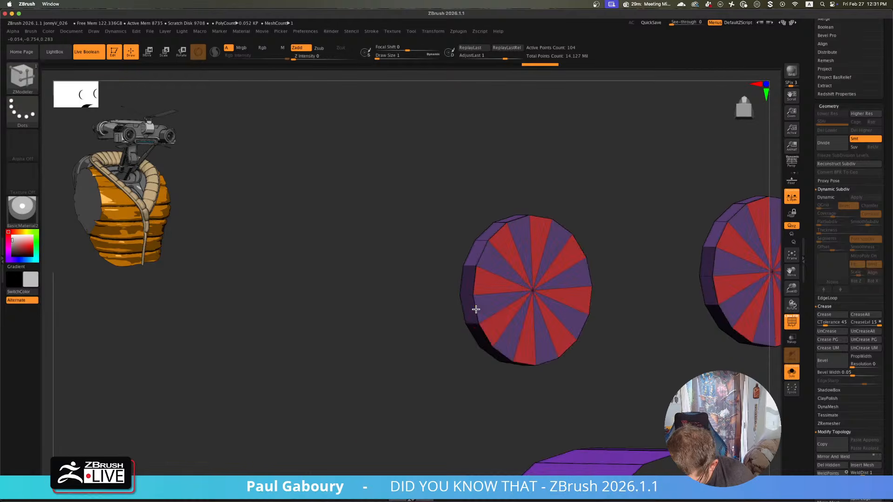
{"action": "key", "text": "ctrl+z"}
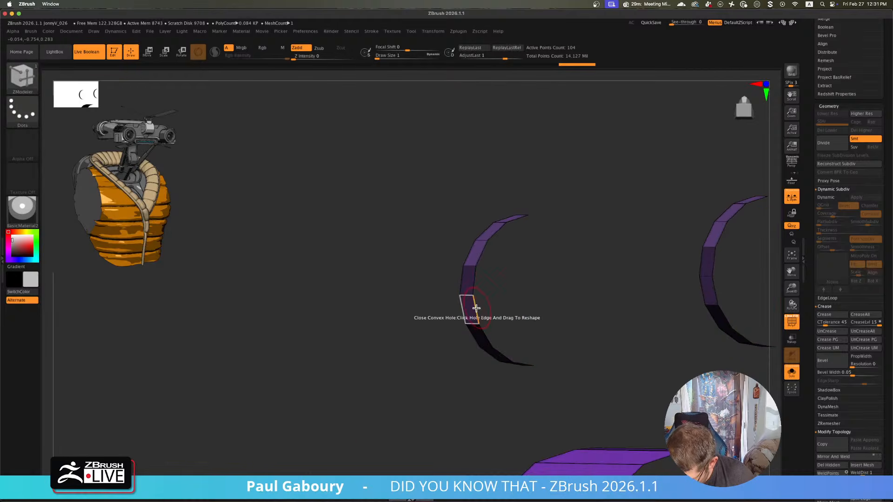
{"action": "key", "text": "space"}
{"action": "left_click", "coordinate": [540, 472]}
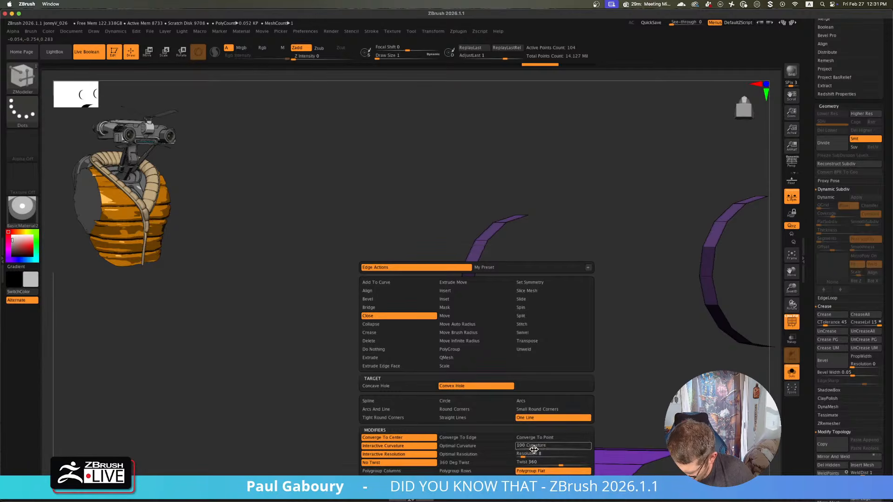
{"action": "left_click", "coordinate": [475, 305]}
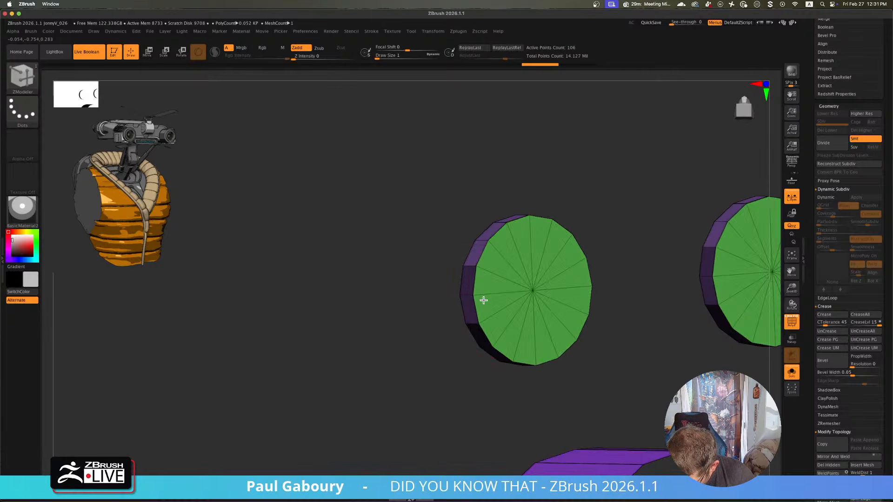
{"action": "left_click_drag", "start_coordinate": [481, 356], "coordinate": [540, 249]}
{"action": "left_click", "coordinate": [454, 280]}
{"action": "key", "text": "w"}
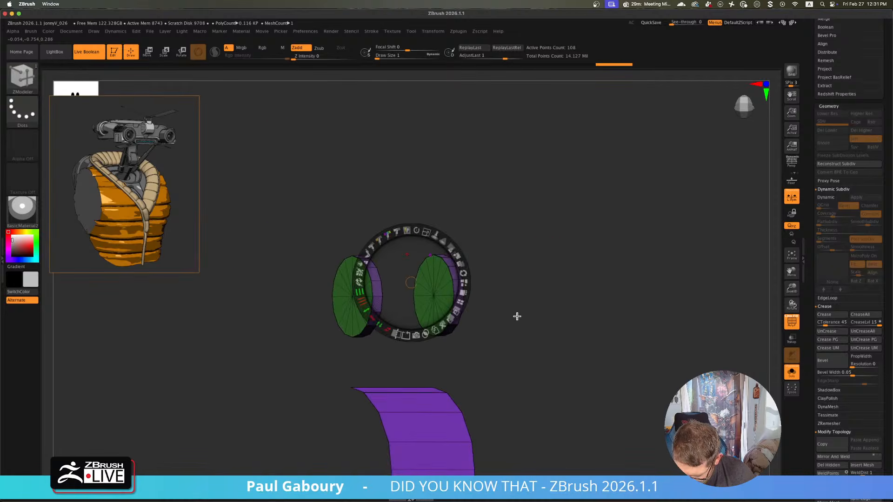
- Close the openings on both sides of the large knob ring with the Convex Hole action
{"action": "key", "text": "q"}
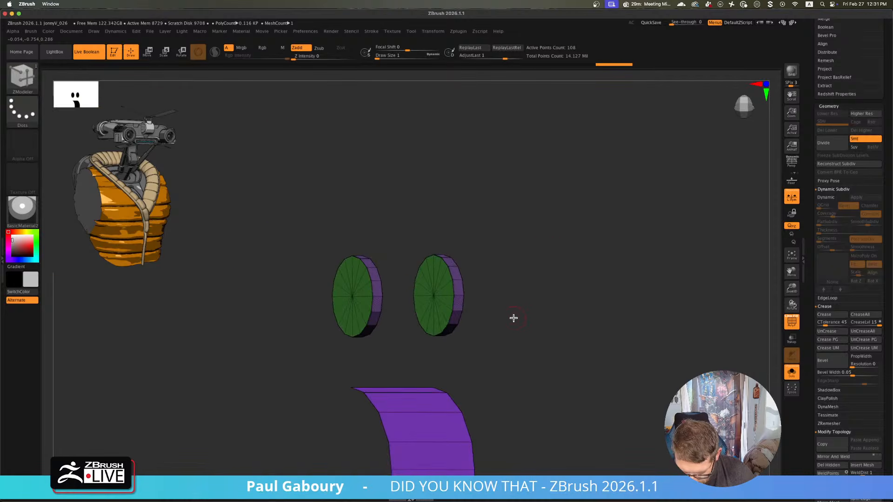
{"action": "left_click_drag", "start_coordinate": [489, 398], "coordinate": [538, 291], "text": "alt"}
{"action": "left_click", "coordinate": [434, 322]}
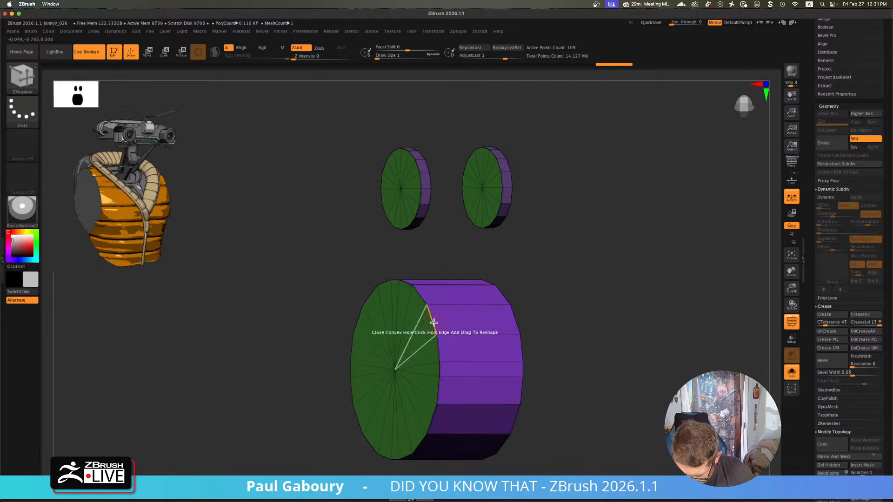
{"action": "mouse_move", "coordinate": [434, 322]}
{"action": "left_mouse_down"}
{"action": "mouse_move", "coordinate": [522, 308]}
{"action": "mouse_move", "coordinate": [504, 319]}
{"action": "left_mouse_up"}
{"action": "left_click", "coordinate": [495, 320]}
{"action": "key", "text": "ctrl"}
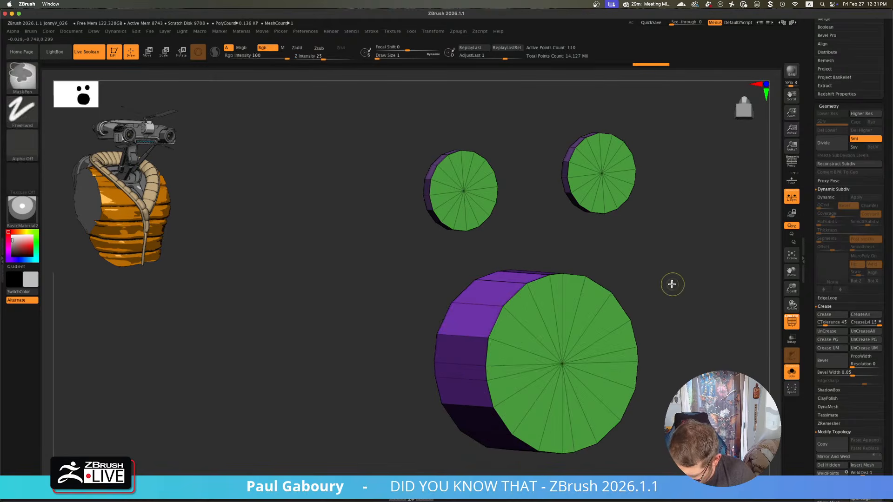
{"action": "mouse_move", "coordinate": [672, 284]}
{"action": "left_mouse_down", "text": "alt"}
{"action": "mouse_move", "coordinate": [574, 279]}
{"action": "mouse_move", "coordinate": [558, 319]}
{"action": "mouse_move", "coordinate": [527, 320]}
{"action": "left_mouse_up", "text": "alt"}
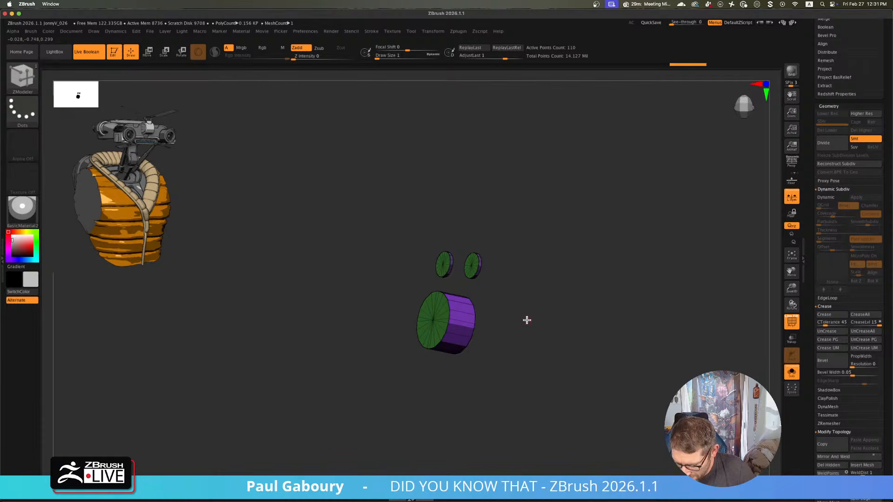
- Set ZModeler's polygon action to QMesh with Polygroup All and extrude the rims of both antenna discs slightly outward
{"action": "right_click_drag", "start_coordinate": [498, 290], "coordinate": [532, 391], "text": "ctrl"}
{"action": "right_click_drag", "start_coordinate": [512, 276], "coordinate": [518, 334], "text": "ctrl"}
{"action": "right_click_drag", "start_coordinate": [499, 301], "coordinate": [505, 339], "text": "ctrl"}
{"action": "key", "text": "space"}
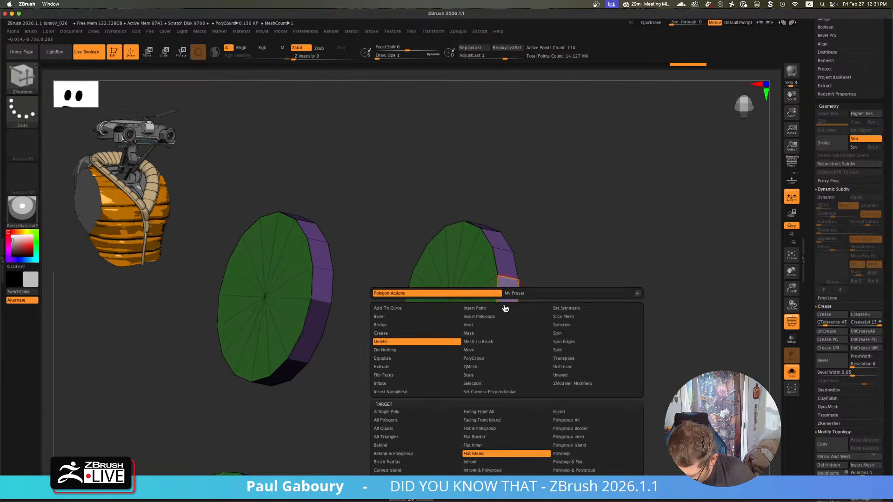
{"action": "left_click", "coordinate": [515, 367]}
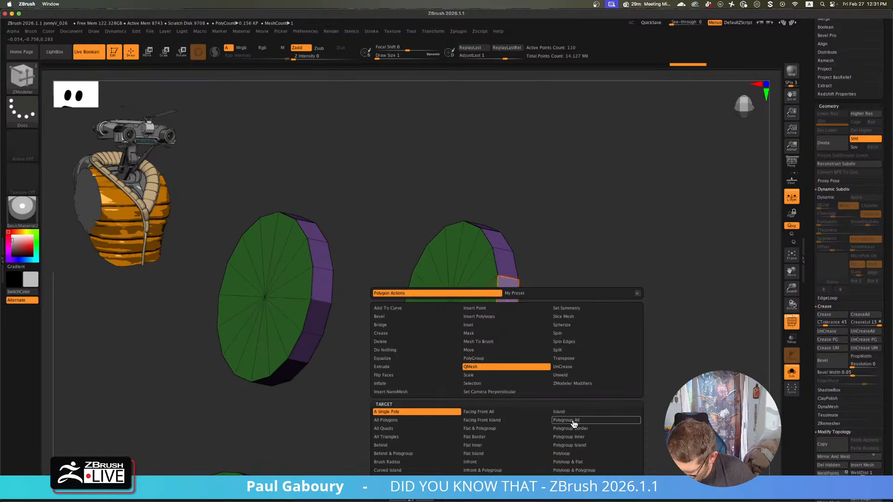
{"action": "left_click", "coordinate": [573, 421]}
{"action": "left_click_drag", "start_coordinate": [507, 298], "coordinate": [521, 288]}
{"action": "right_click_drag", "start_coordinate": [521, 289], "coordinate": [477, 319], "text": "ctrl"}
- Extrude the large knob cylinder's side band slightly outward with the same QMesh action
{"action": "right_click_drag", "start_coordinate": [480, 401], "coordinate": [505, 317], "text": "alt"}
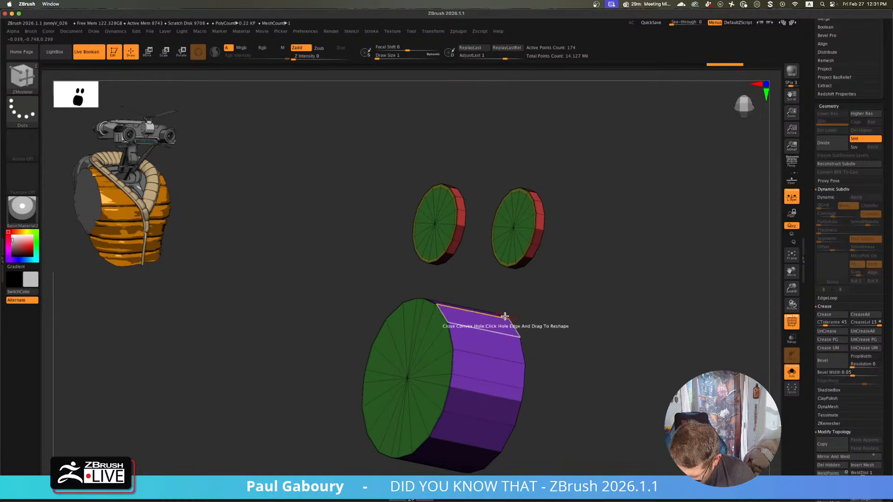
{"action": "left_click", "coordinate": [486, 348]}
{"action": "right_click_drag", "start_coordinate": [603, 325], "coordinate": [568, 330], "text": "ctrl"}
{"action": "right_click_drag", "start_coordinate": [561, 360], "coordinate": [540, 355], "text": "ctrl"}
{"action": "right_click_drag", "start_coordinate": [590, 337], "coordinate": [523, 311], "text": "alt"}
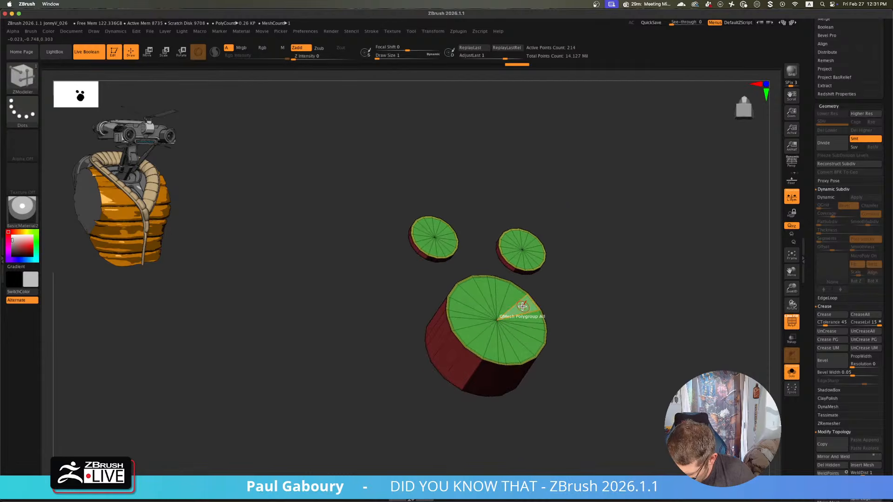
- Isolate the upper knob cap together with the antenna disc caps and assign the visible faces a new polygroup
{"action": "left_click", "coordinate": [506, 314], "text": "ctrl+shift"}
{"action": "left_click_drag", "start_coordinate": [558, 283], "coordinate": [530, 284]}
{"action": "left_click_drag", "start_coordinate": [333, 259], "coordinate": [541, 332], "text": "ctrl+shift"}
{"action": "mouse_move", "coordinate": [604, 350]}
{"action": "left_mouse_down"}
{"action": "mouse_move", "coordinate": [612, 313]}
{"action": "mouse_move", "coordinate": [604, 361]}
{"action": "left_mouse_up"}
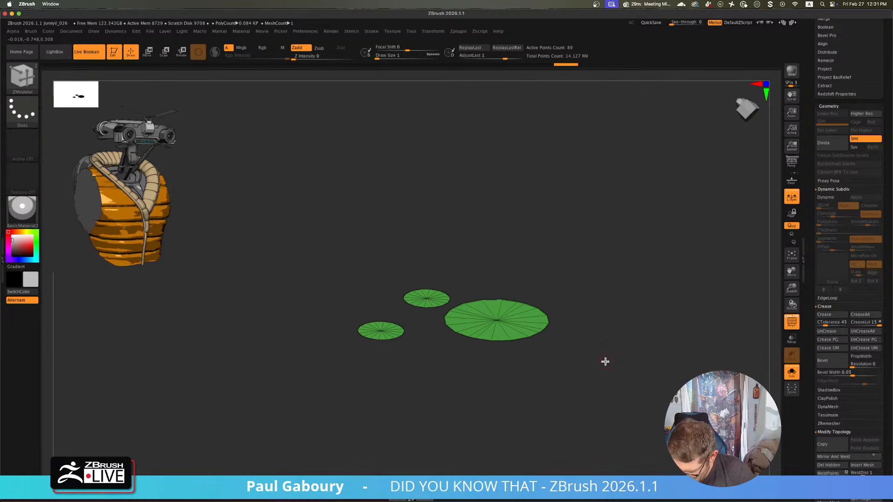
{"action": "key", "text": "ctrl"}
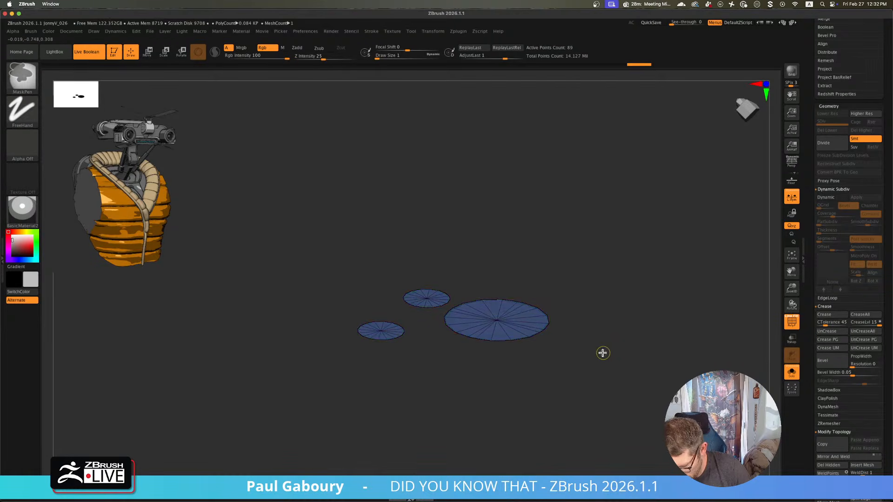
{"action": "mouse_move", "coordinate": [604, 353]}
{"action": "left_mouse_down"}
{"action": "mouse_move", "coordinate": [580, 342]}
{"action": "mouse_move", "coordinate": [584, 302]}
{"action": "mouse_move", "coordinate": [582, 319]}
{"action": "mouse_move", "coordinate": [462, 365]}
{"action": "left_mouse_up"}
{"action": "scroll", "coordinate": [479, 399], "scroll_direction": "up", "scroll_amount": 3}
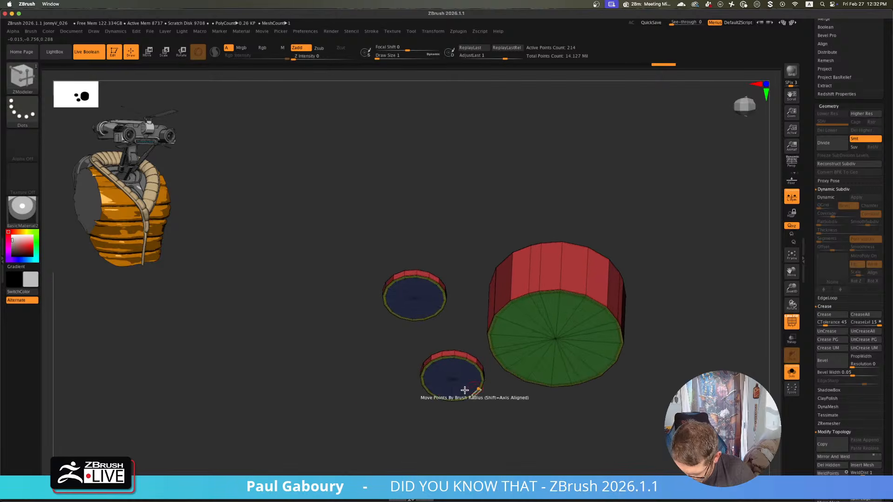
- Isolate the regrouped caps again and split them into separate polygroups with Auto Groups
{"action": "key", "text": "ctrl+z"}
{"action": "mouse_move", "coordinate": [490, 407]}
{"action": "left_mouse_down"}
{"action": "mouse_move", "coordinate": [492, 441]}
{"action": "mouse_move", "coordinate": [333, 356]}
{"action": "mouse_move", "coordinate": [339, 375]}
{"action": "mouse_move", "coordinate": [506, 408]}
{"action": "mouse_move", "coordinate": [493, 453]}
{"action": "mouse_move", "coordinate": [464, 384]}
{"action": "mouse_move", "coordinate": [451, 395]}
{"action": "mouse_move", "coordinate": [430, 305]}
{"action": "mouse_move", "coordinate": [432, 390]}
{"action": "mouse_move", "coordinate": [413, 408]}
{"action": "mouse_move", "coordinate": [422, 413]}
{"action": "left_mouse_up"}
{"action": "left_click", "coordinate": [560, 299], "text": "ctrl+shift"}
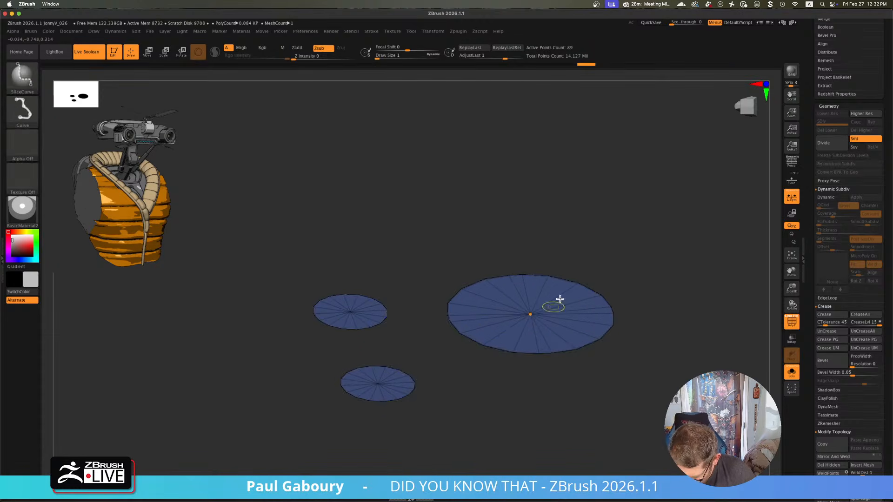
{"action": "scroll", "coordinate": [883, 385], "scroll_direction": "down", "scroll_amount": 10}
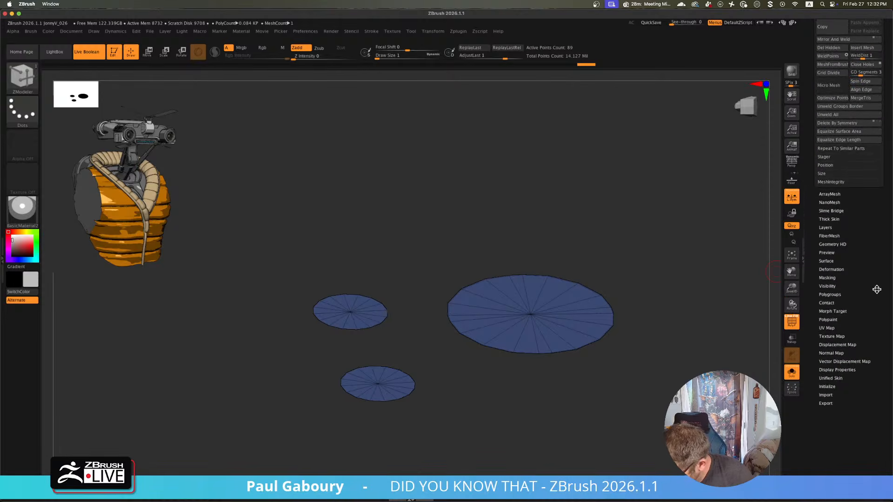
{"action": "key", "text": "shift"}
{"action": "left_click", "coordinate": [831, 294]}
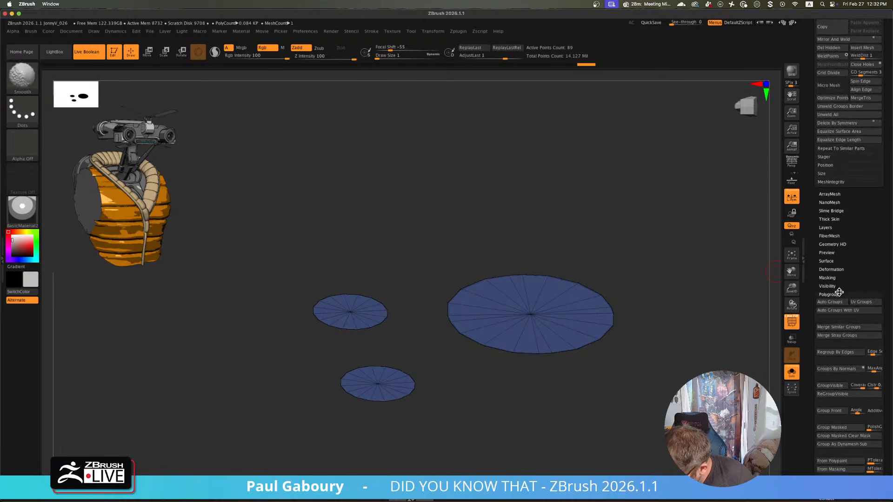
{"action": "left_click", "coordinate": [833, 302]}
{"action": "key", "text": "ctrl+shift+z"}
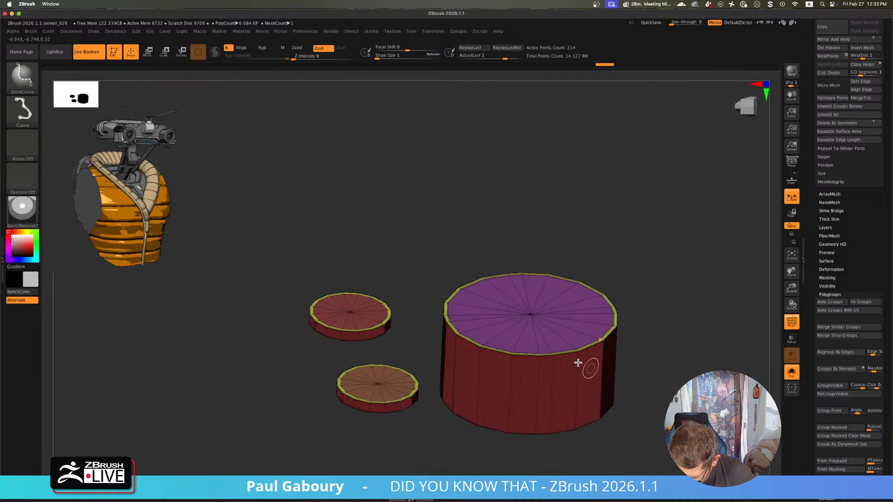
- Isolate only the three upper caps, give them one shared polygroup, and show the complete cutter mesh
{"action": "key", "text": "ctrl+z"}
{"action": "key", "text": "ctrl+z"}
{"action": "key", "text": "ctrl+shift+z"}
{"action": "key", "text": "ctrl+shift+z"}
{"action": "key", "text": "ctrl+z"}
{"action": "key", "text": "ctrl+z"}
{"action": "key", "text": "ctrl+z"}
{"action": "key", "text": "ctrl+z"}
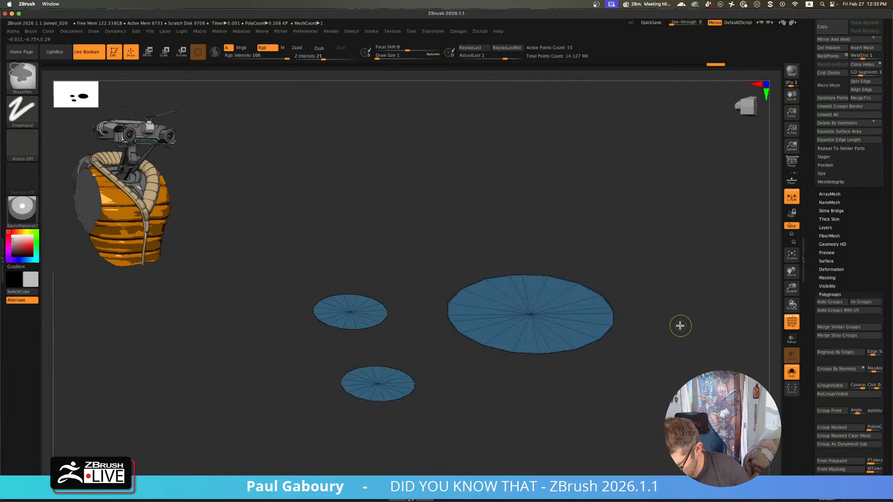
{"action": "key", "text": "ctrl+shift+z"}
{"action": "key", "text": "ctrl+shift+z"}
{"action": "key", "text": "ctrl+shift+z"}
{"action": "key", "text": "ctrl+shift+z"}
- With QMesh targeting Polygroup All, raise the three upper caps slightly above their surrounding rim bands
{"action": "right_click", "coordinate": [591, 303]}
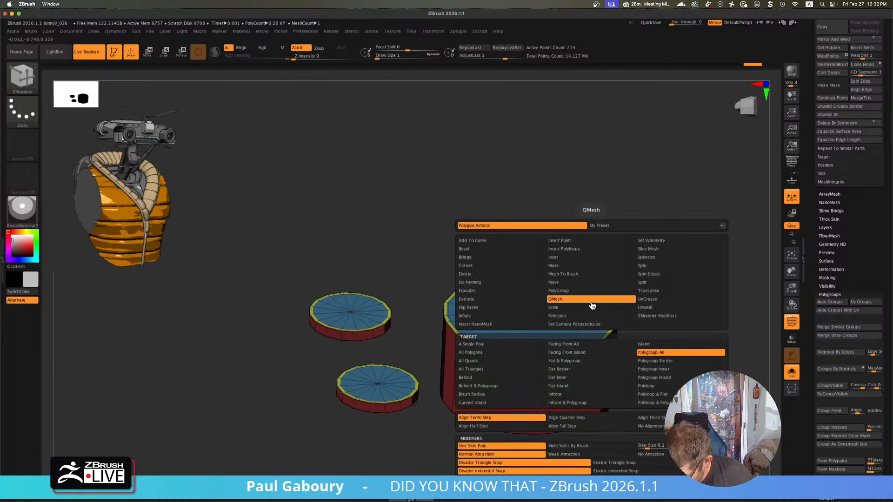
{"action": "left_click", "coordinate": [591, 304]}
{"action": "left_click_drag", "start_coordinate": [593, 300], "coordinate": [624, 311], "text": "shift"}
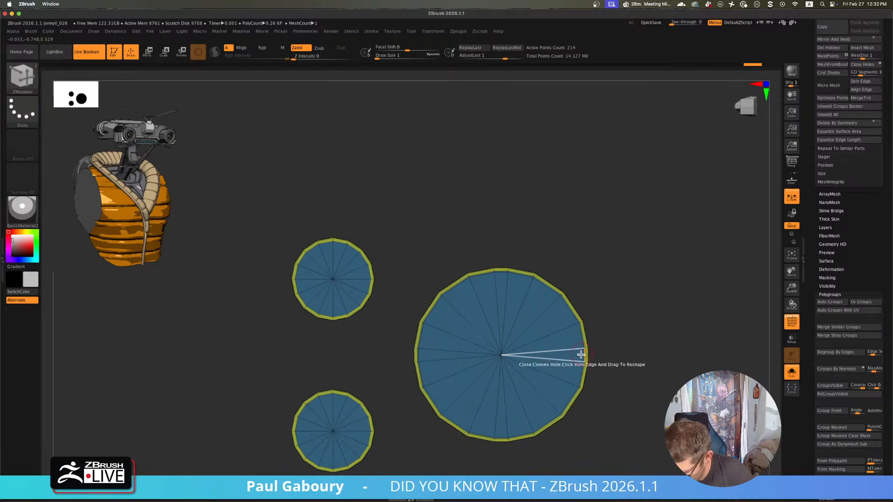
{"action": "right_click", "coordinate": [563, 345]}
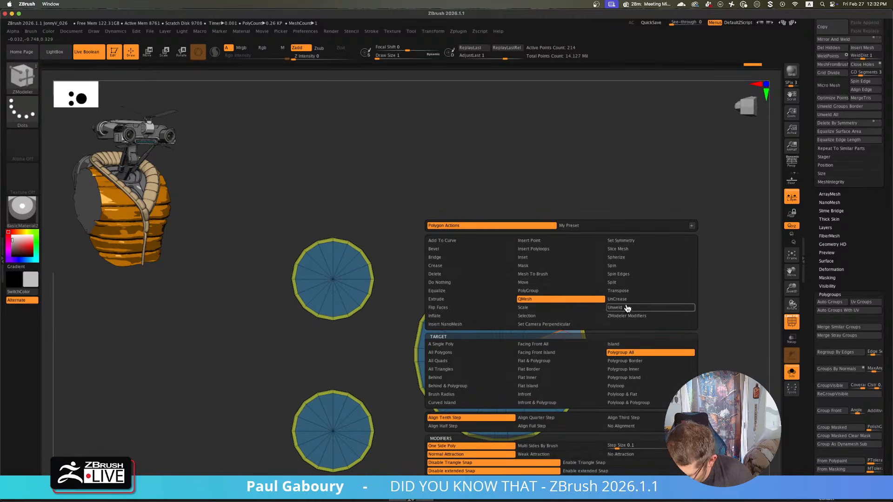
{"action": "left_click", "coordinate": [621, 360]}
{"action": "left_click_drag", "start_coordinate": [621, 361], "coordinate": [540, 343]}
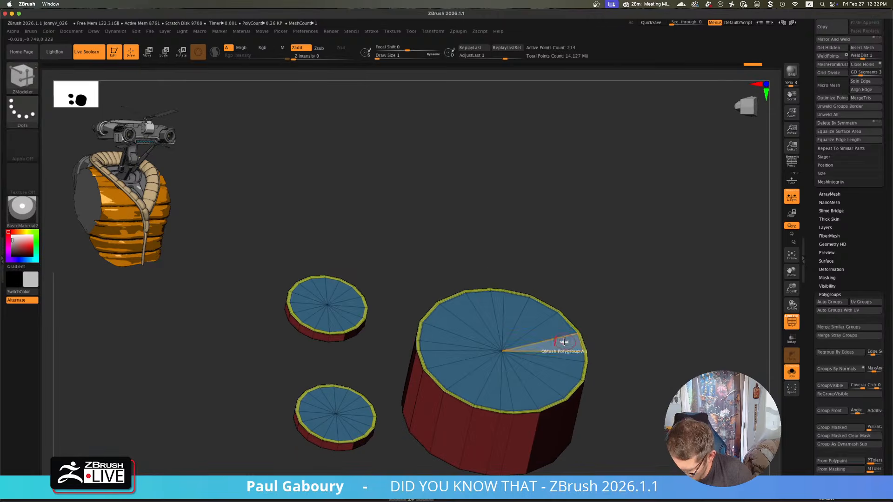
{"action": "left_click", "coordinate": [564, 338]}
{"action": "key", "text": "ctrl+z"}
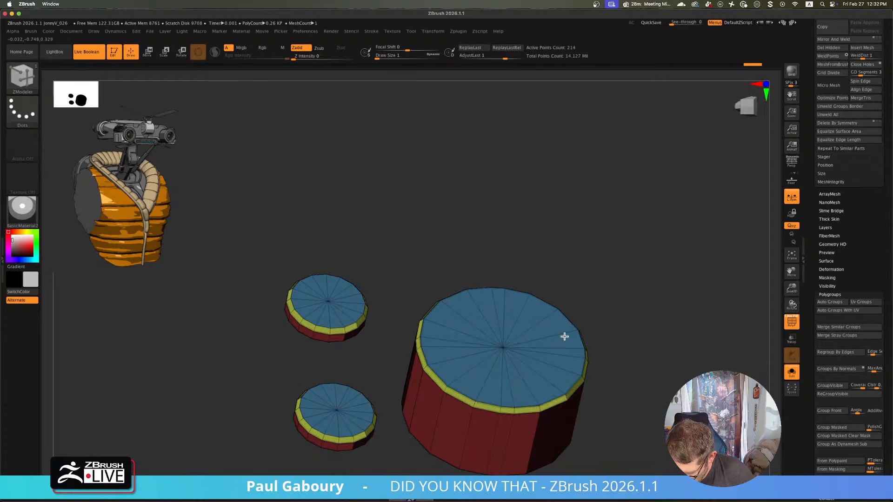
- Turn on dynamic subdivision for the cutter shapes and inspect their rounded rims from the side
{"action": "key", "text": "shift"}
{"action": "key", "text": "d"}
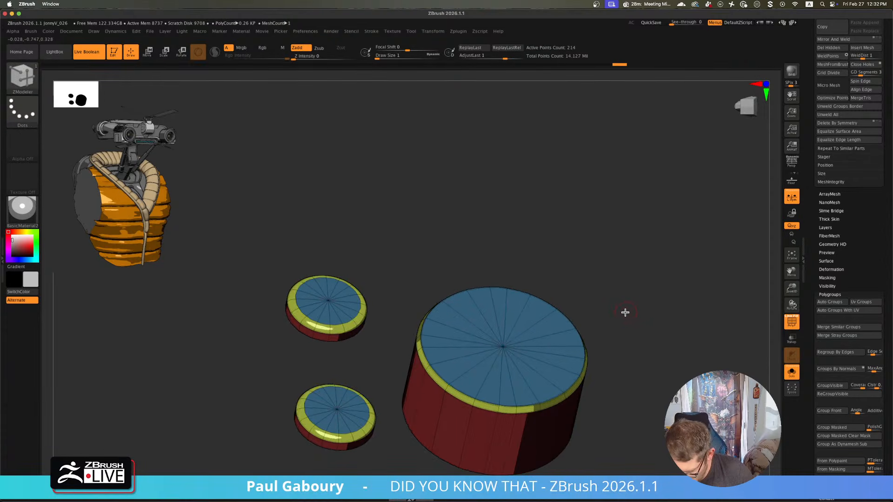
{"action": "key", "text": "shift+f"}
{"action": "key", "text": "shift+f"}
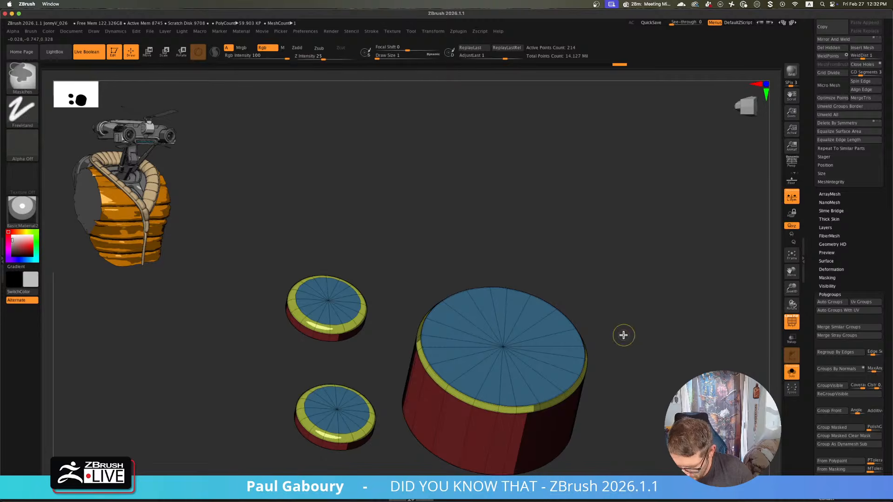
{"action": "left_click_drag", "start_coordinate": [624, 335], "coordinate": [515, 313]}
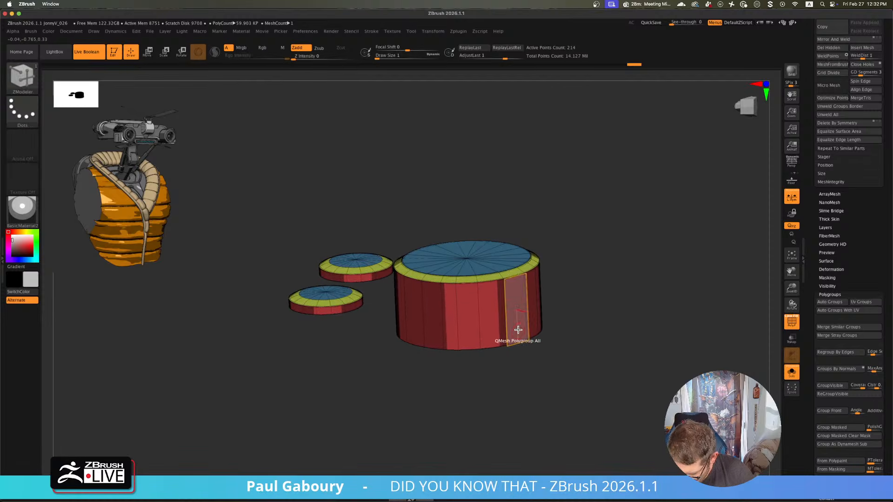
{"action": "right_click_drag", "start_coordinate": [518, 330], "coordinate": [527, 341], "text": "alt"}
- Show the whole model and set the antenna2 subtool to subtraction so it cuts recesses around the knob and antennas
{"action": "left_click", "coordinate": [794, 379]}
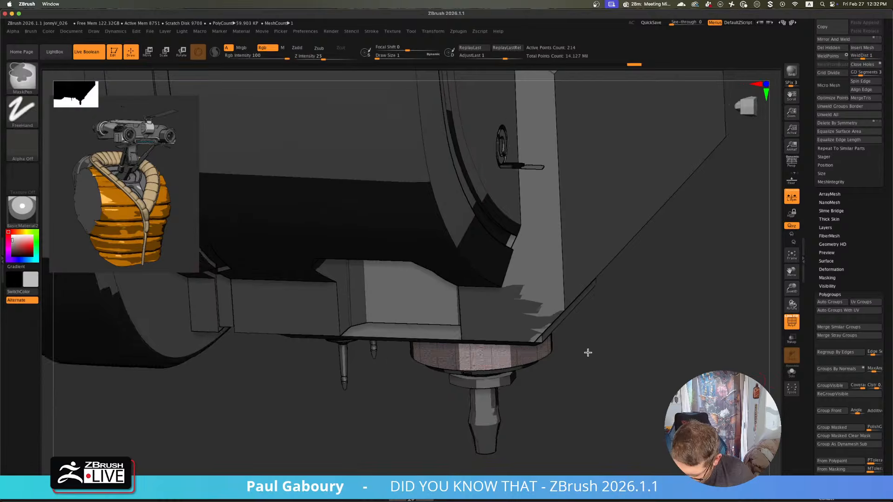
{"action": "mouse_move", "coordinate": [588, 353]}
{"action": "right_mouse_down", "text": "ctrl"}
{"action": "mouse_move", "coordinate": [569, 398]}
{"action": "mouse_move", "coordinate": [540, 309]}
{"action": "mouse_move", "coordinate": [546, 272]}
{"action": "right_mouse_up", "text": "ctrl"}
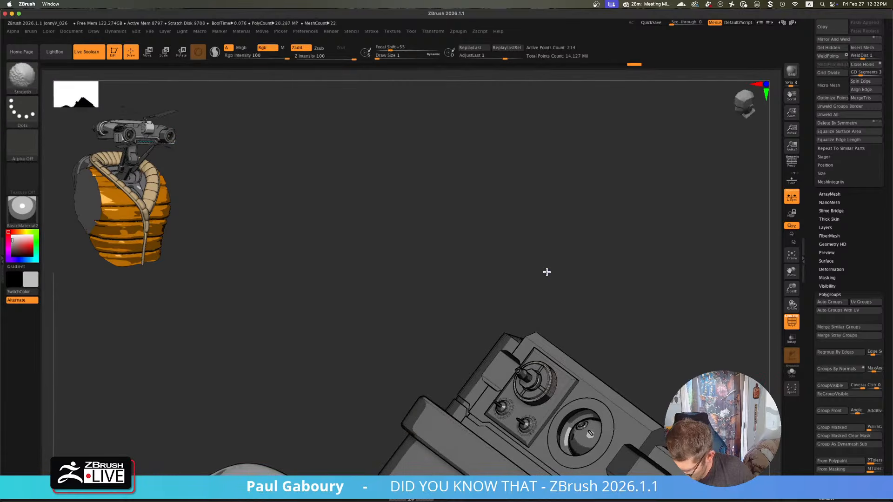
{"action": "left_click_drag", "start_coordinate": [883, 214], "coordinate": [875, 343]}
{"action": "left_click", "coordinate": [856, 180]}
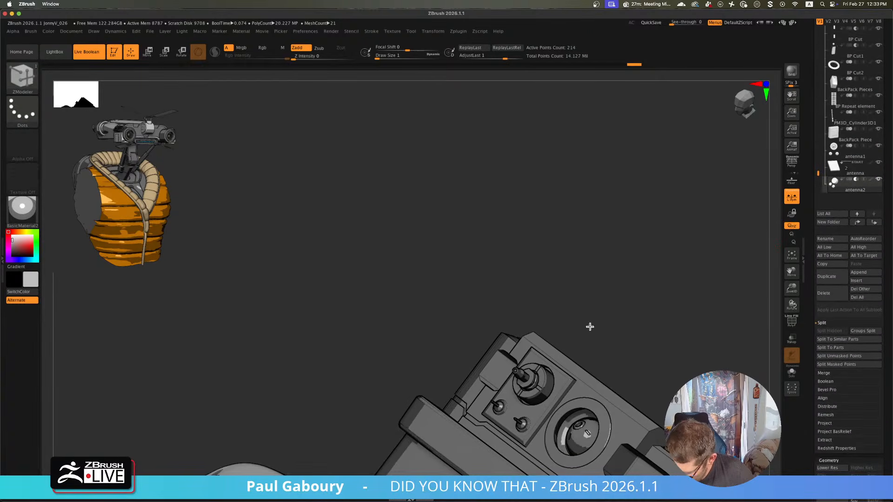
{"action": "mouse_move", "coordinate": [591, 327]}
{"action": "right_mouse_down", "text": "alt"}
{"action": "mouse_move", "coordinate": [540, 341]}
{"action": "mouse_move", "coordinate": [524, 387]}
{"action": "mouse_move", "coordinate": [511, 399]}
{"action": "mouse_move", "coordinate": [504, 370]}
{"action": "mouse_move", "coordinate": [492, 389]}
{"action": "mouse_move", "coordinate": [498, 402]}
{"action": "mouse_move", "coordinate": [516, 372]}
{"action": "right_mouse_up", "text": "alt"}
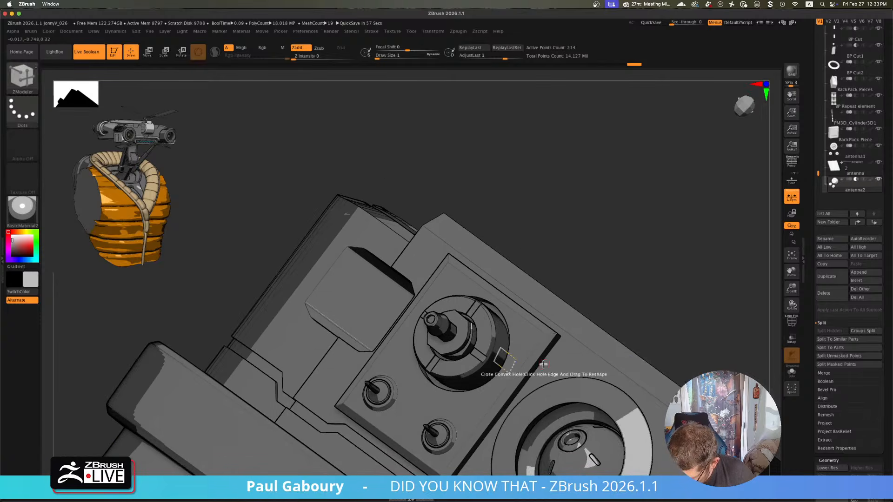
{"action": "key", "text": "shift+f"}
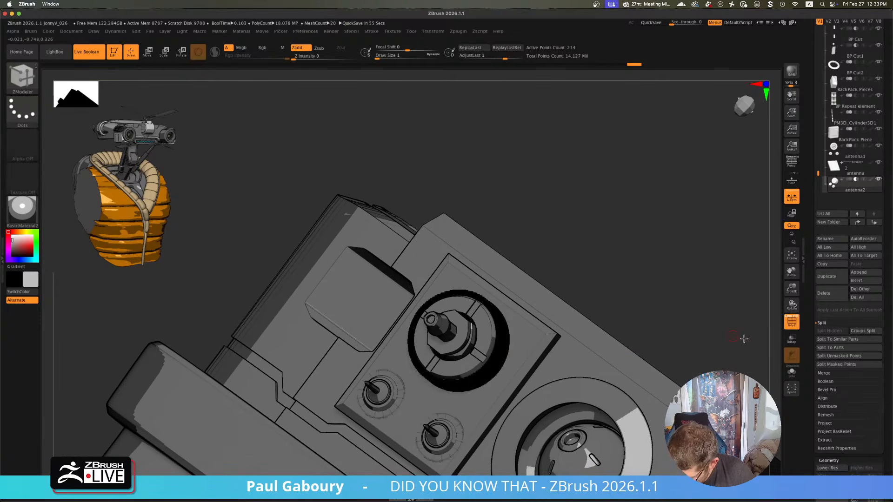
- Isolate the cutter subtool and use a mask to leave only the two antenna discs movable with the gizmo
{"action": "left_click", "coordinate": [795, 376]}
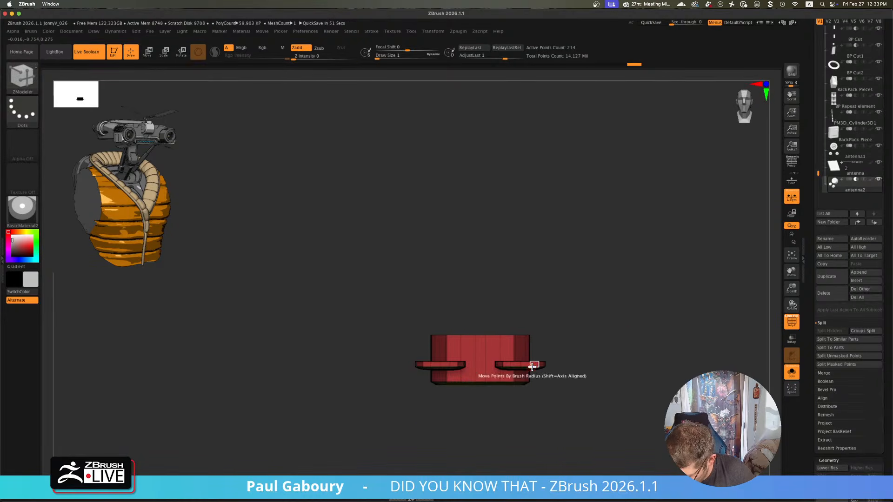
{"action": "key", "text": "ctrl+z"}
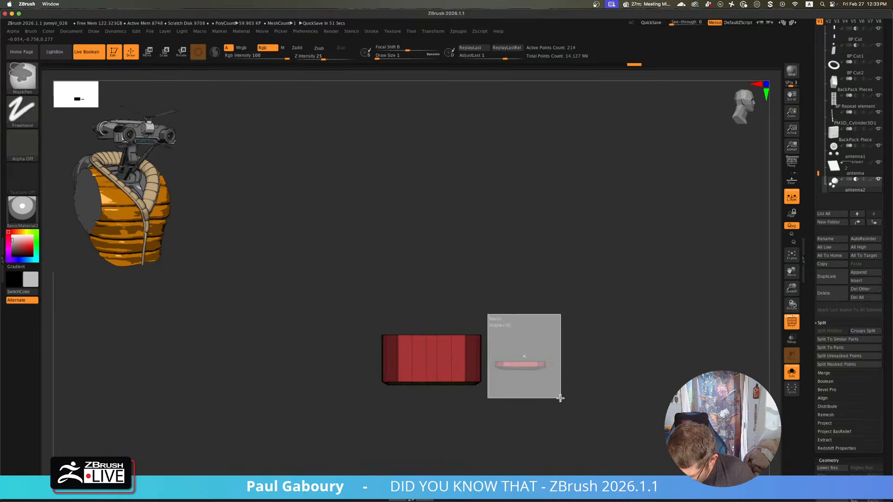
{"action": "left_click_drag", "start_coordinate": [560, 398], "coordinate": [568, 404], "text": "ctrl"}
{"action": "right_click_drag", "start_coordinate": [620, 373], "coordinate": [609, 410]}
{"action": "key", "text": "w"}
- Show the full model and shift the antenna disc cutters slightly along the Y axis to adjust their recess depth
{"action": "left_click", "coordinate": [794, 372]}
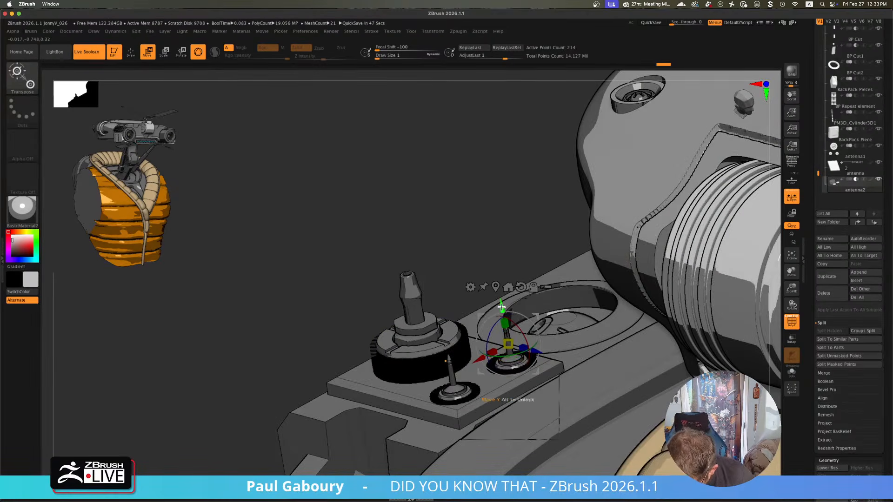
{"action": "right_click_drag", "start_coordinate": [523, 295], "coordinate": [541, 370]}
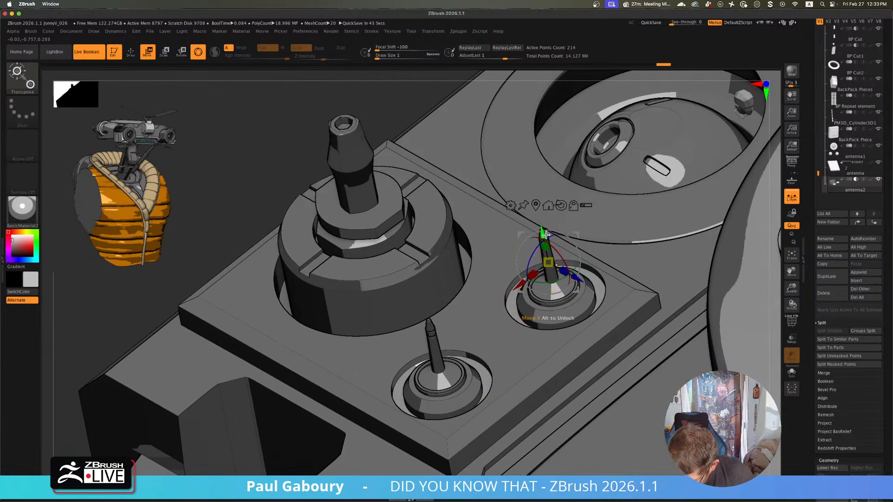
{"action": "left_click_drag", "start_coordinate": [542, 232], "coordinate": [543, 233]}
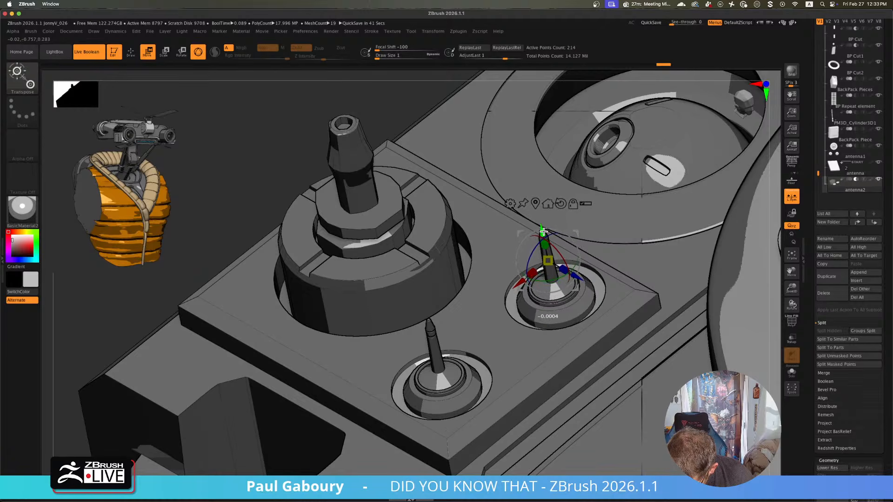
{"action": "right_click_drag", "start_coordinate": [532, 316], "coordinate": [522, 398]}
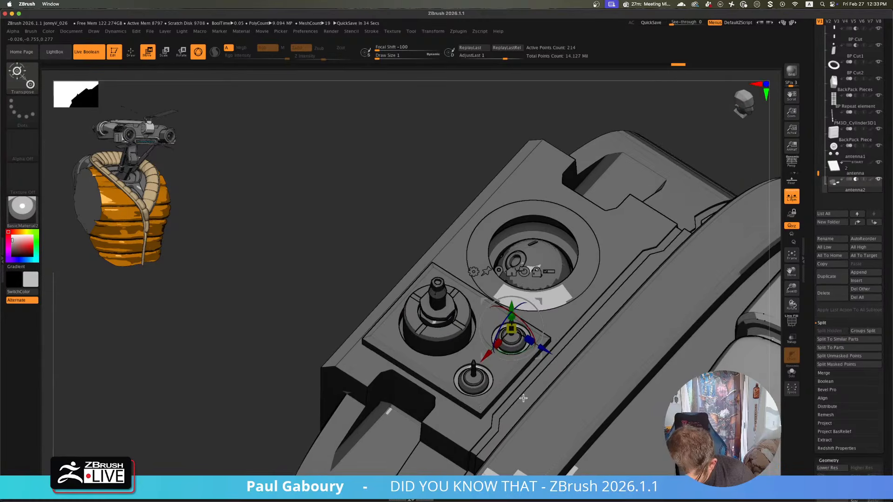
- Isolate the cutter subtool, pull the cutters' side walls slightly inward with ZModeler QMesh, and check the recesses on the full model
{"action": "left_click", "coordinate": [789, 377]}
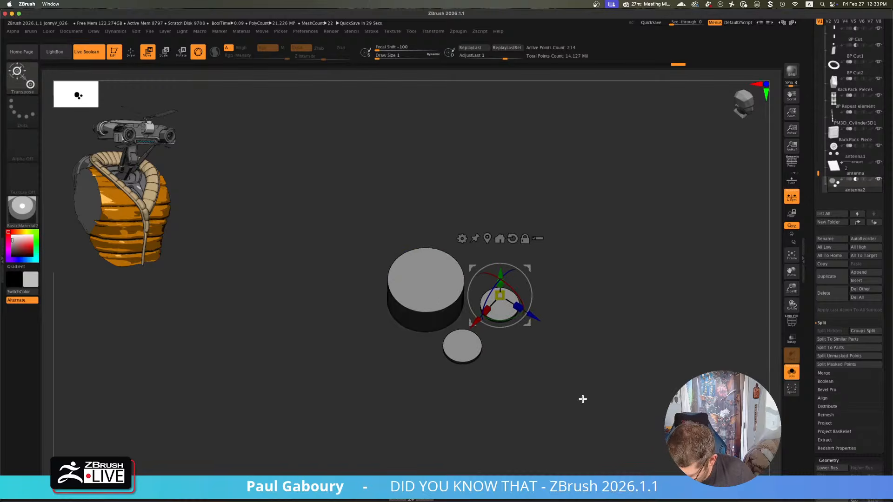
{"action": "key", "text": "shift+f"}
{"action": "right_click_drag", "start_coordinate": [556, 413], "coordinate": [555, 414], "text": "ctrl"}
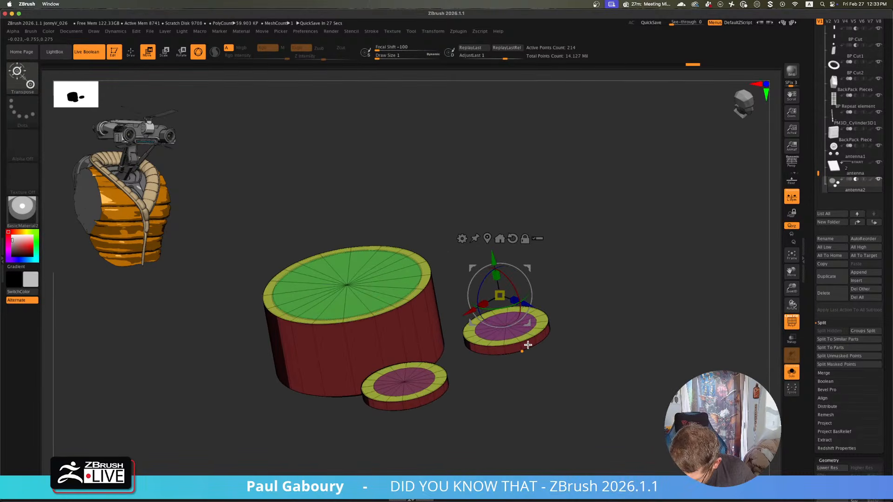
{"action": "key", "text": "b"}
{"action": "key", "text": "z"}
{"action": "key", "text": "m"}
{"action": "left_click_drag", "start_coordinate": [528, 344], "coordinate": [520, 343]}
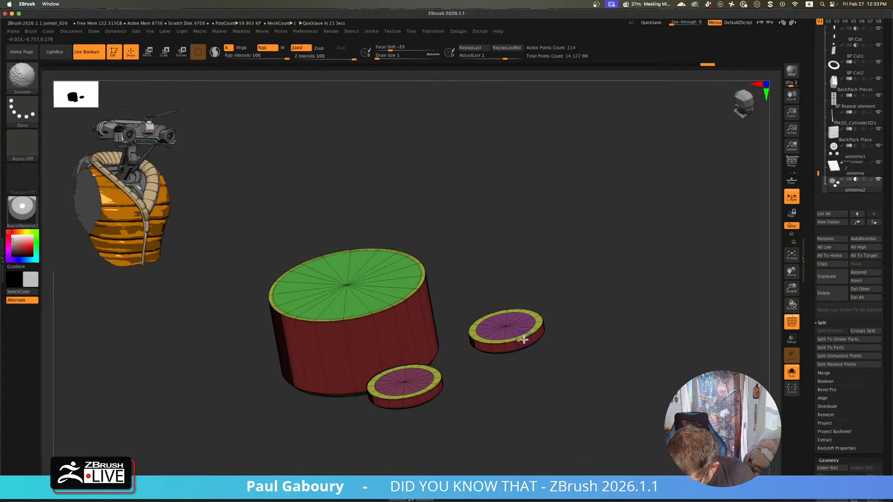
{"action": "left_click", "coordinate": [791, 373]}
{"action": "key", "text": "shift+f"}
{"action": "mouse_move", "coordinate": [545, 369]}
{"action": "right_mouse_down"}
{"action": "mouse_move", "coordinate": [547, 390]}
{"action": "mouse_move", "coordinate": [544, 378]}
{"action": "mouse_move", "coordinate": [566, 367]}
{"action": "mouse_move", "coordinate": [528, 361]}
{"action": "mouse_move", "coordinate": [535, 355]}
{"action": "mouse_move", "coordinate": [528, 401]}
{"action": "mouse_move", "coordinate": [546, 404]}
{"action": "mouse_move", "coordinate": [529, 396]}
{"action": "right_mouse_up"}
- Isolate the cutters and use ZModeler's edge Insert action to add two edge loops around the side wall of each antenna disc
{"action": "left_click", "coordinate": [791, 373]}
{"action": "key", "text": "shift+f"}
{"action": "key", "text": "b"}
{"action": "key", "text": "z"}
{"action": "key", "text": "m"}
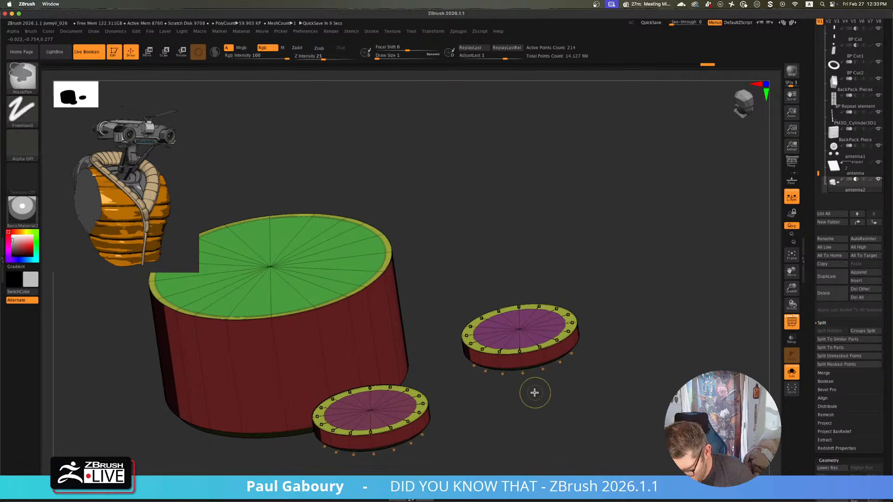
{"action": "right_click_drag", "start_coordinate": [534, 392], "coordinate": [538, 403], "text": "ctrl"}
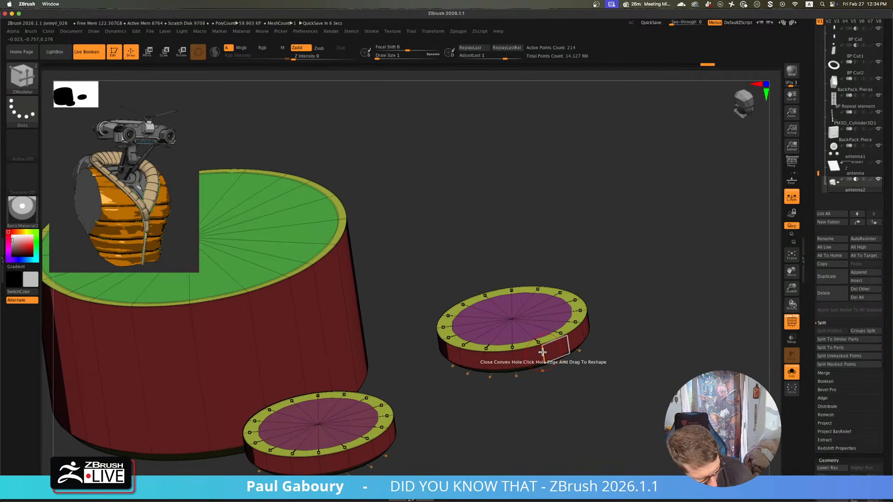
{"action": "key", "text": "space"}
{"action": "left_click", "coordinate": [549, 292]}
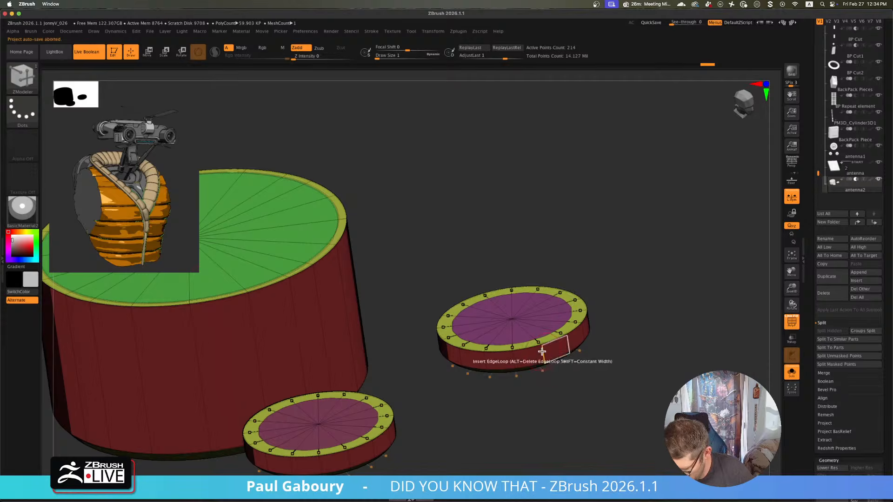
{"action": "key", "text": "space"}
{"action": "scroll", "coordinate": [545, 392], "scroll_direction": "up", "scroll_amount": 5}
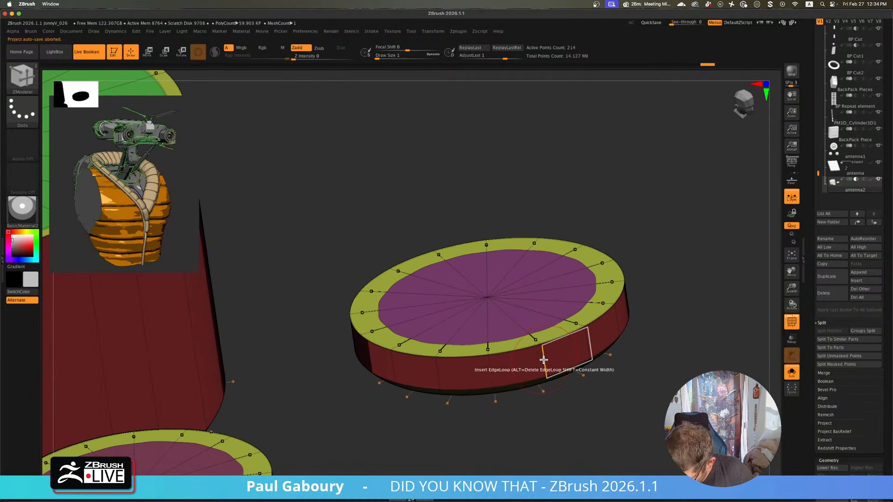
{"action": "left_click_drag", "start_coordinate": [492, 398], "coordinate": [643, 277], "text": "alt"}
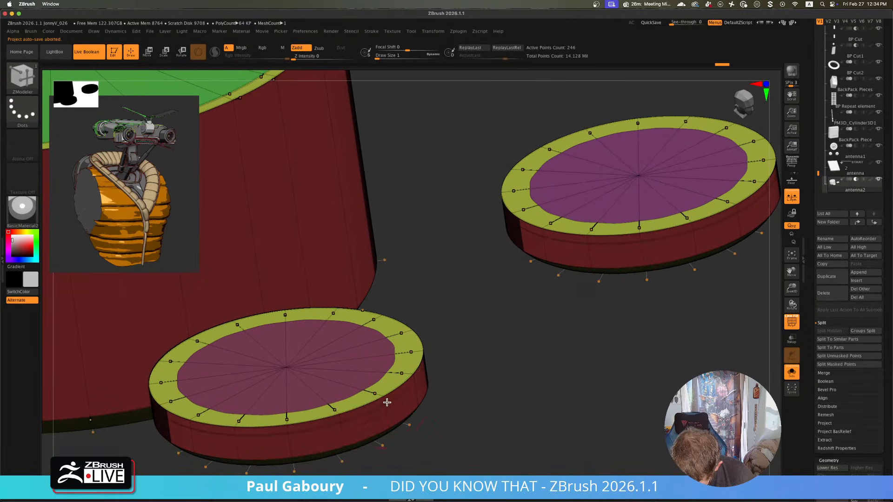
{"action": "scroll", "coordinate": [391, 402], "scroll_direction": "up", "scroll_amount": 5}
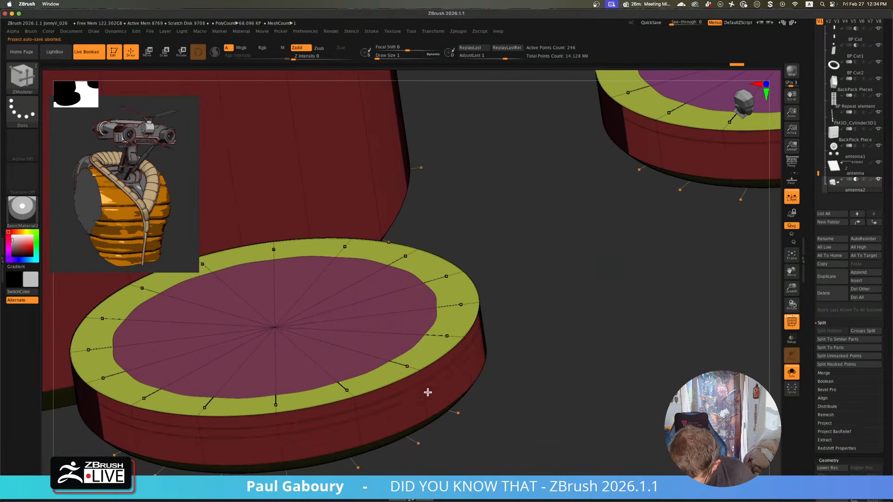
{"action": "left_click_drag", "start_coordinate": [582, 296], "coordinate": [419, 410], "text": "alt"}
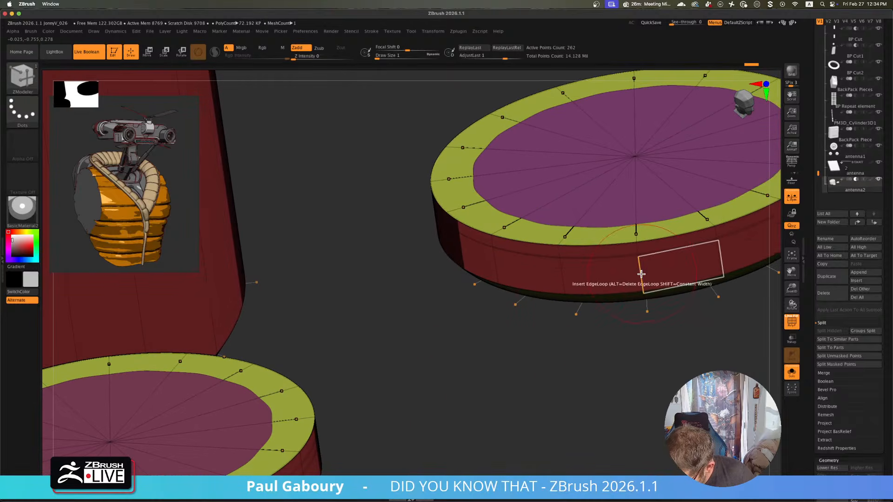
{"action": "left_click_drag", "start_coordinate": [641, 260], "coordinate": [618, 274], "text": "alt"}
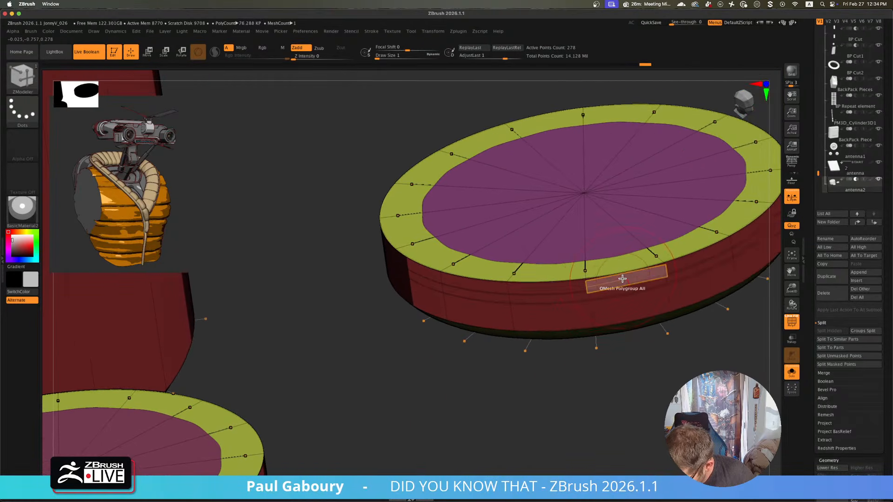
- Assign a new polygroup to the upper side band of both antenna discs with ZModeler's PolyGroup action targeting Polyloop
{"action": "key", "text": "space"}
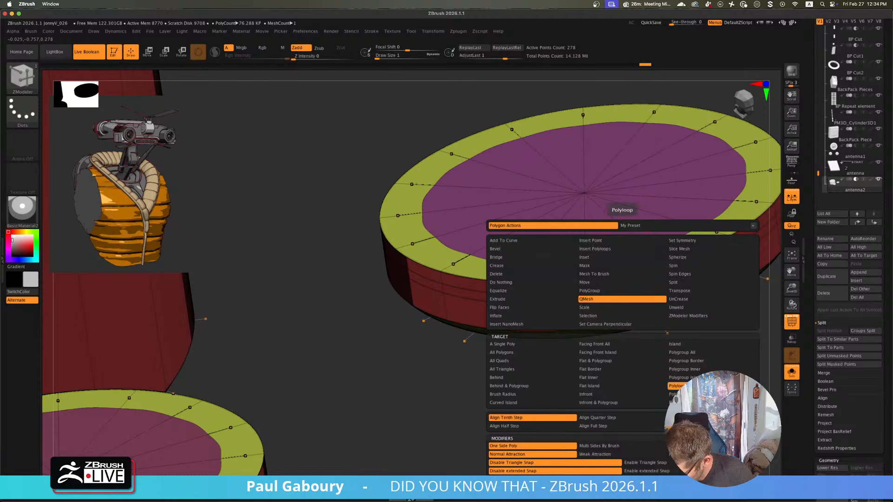
{"action": "left_click", "coordinate": [630, 292]}
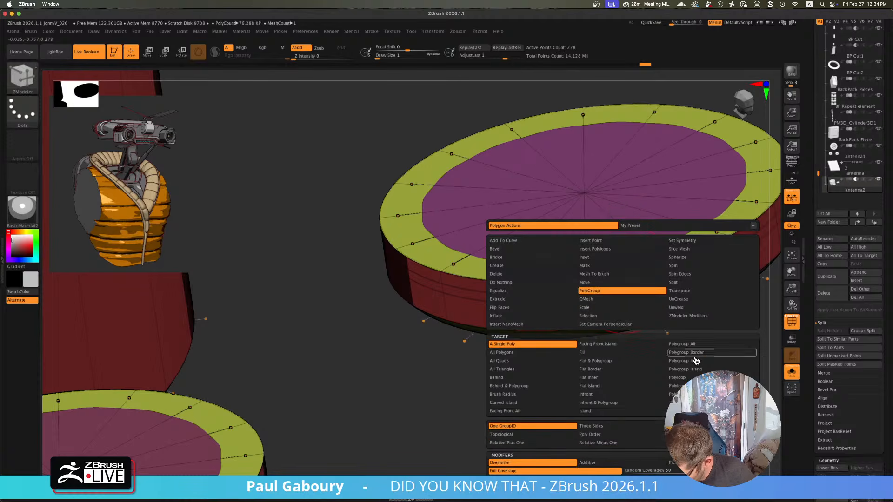
{"action": "left_click", "coordinate": [692, 377]}
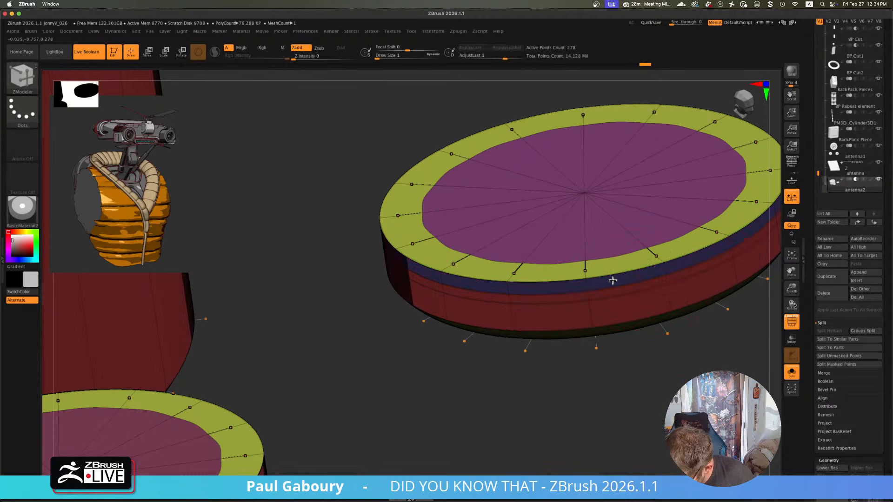
{"action": "left_click", "coordinate": [613, 281]}
{"action": "left_click", "coordinate": [612, 281], "text": "alt"}
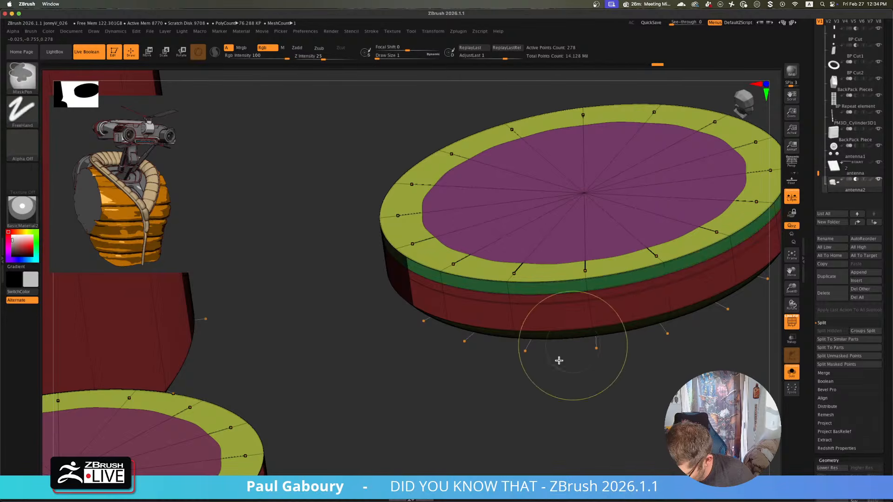
{"action": "right_click_drag", "start_coordinate": [559, 361], "coordinate": [504, 371], "text": "ctrl"}
{"action": "right_click_drag", "start_coordinate": [505, 370], "coordinate": [601, 291], "text": "alt"}
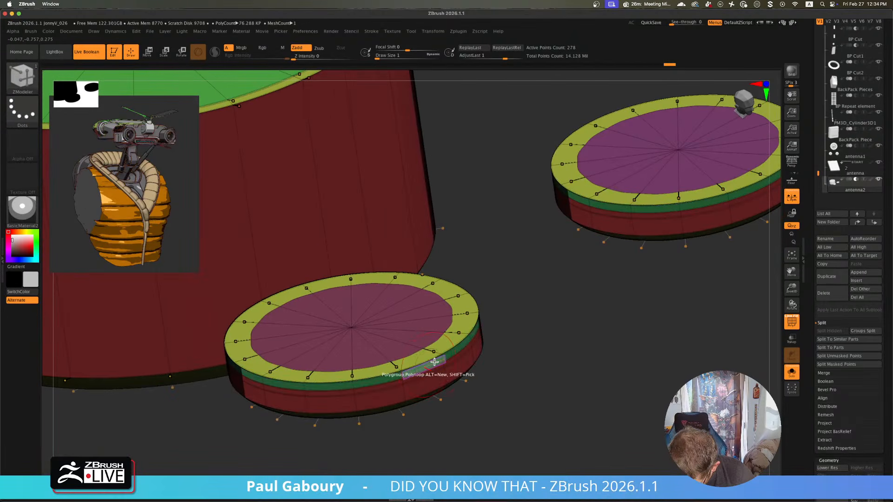
- Pull the new polygroup bands on both antenna discs outward into flanges with QMesh targeting Polygroup All, and show the full model
{"action": "key", "text": "space"}
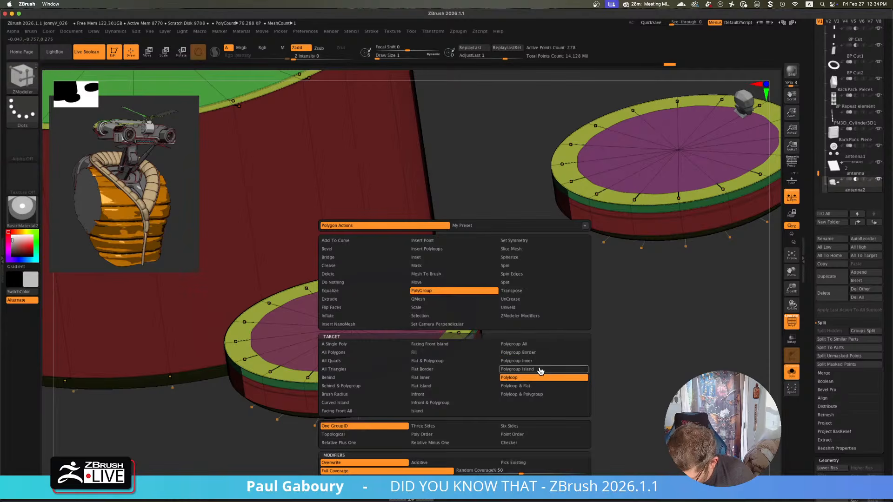
{"action": "left_click", "coordinate": [492, 299]}
{"action": "left_click", "coordinate": [537, 355]}
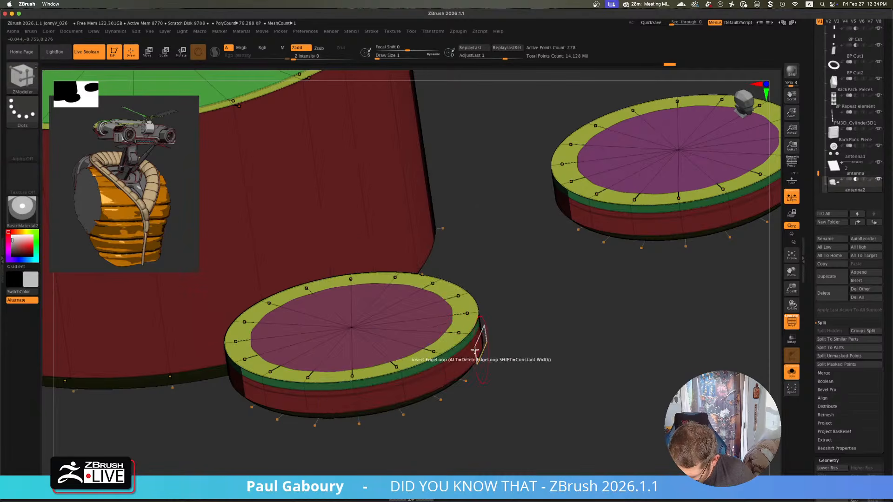
{"action": "left_click_drag", "start_coordinate": [457, 346], "coordinate": [484, 345]}
{"action": "key", "text": "shift+f"}
{"action": "mouse_move", "coordinate": [596, 389]}
{"action": "left_mouse_down"}
{"action": "mouse_move", "coordinate": [528, 363]}
{"action": "mouse_move", "coordinate": [535, 357]}
{"action": "left_mouse_up"}
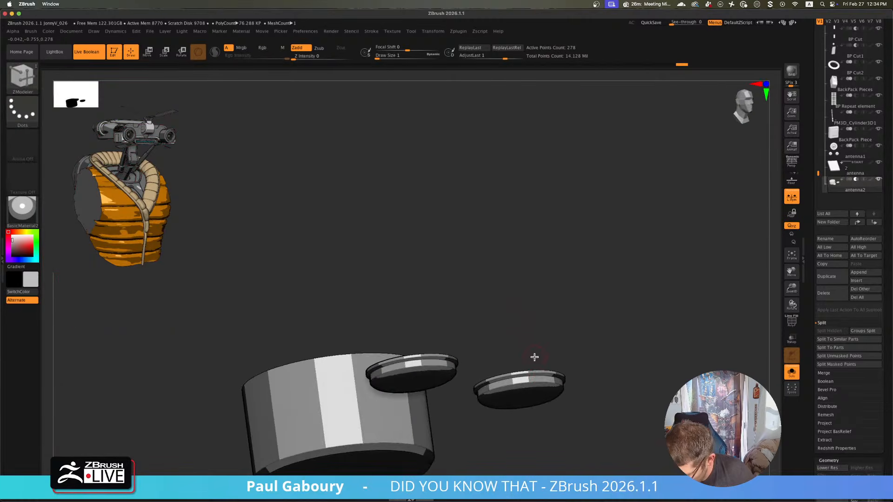
{"action": "left_click", "coordinate": [791, 375]}
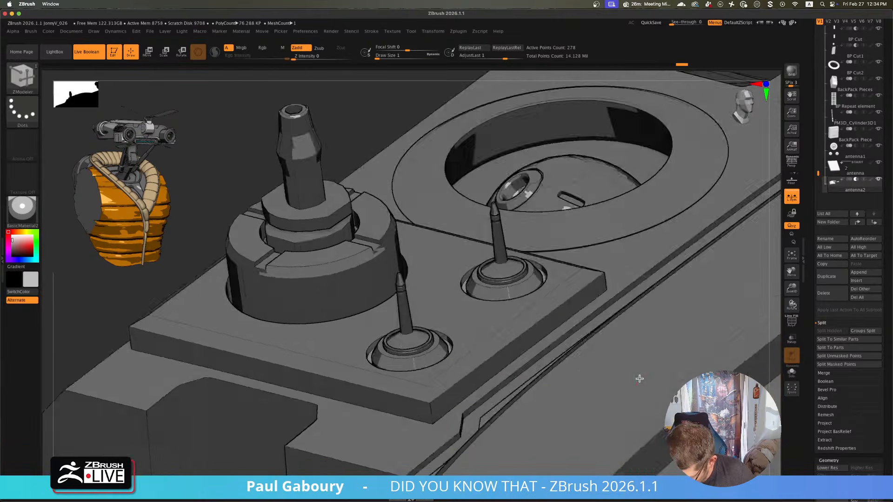
- Isolate the cutters in side view and mask the large knob cylinder, leaving the two antenna discs unmasked
{"action": "key", "text": "shift+f"}
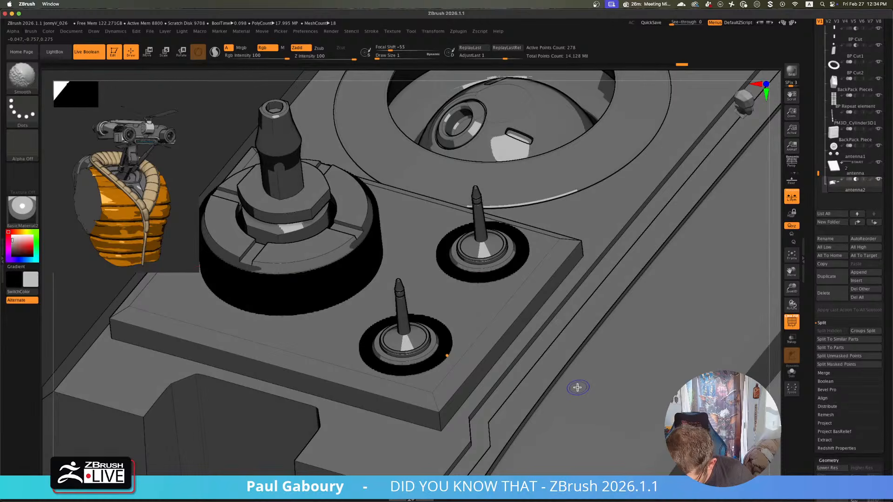
{"action": "key", "text": "shift+f"}
{"action": "left_click", "coordinate": [791, 373]}
{"action": "left_click_drag", "start_coordinate": [663, 369], "coordinate": [660, 381], "text": "shift"}
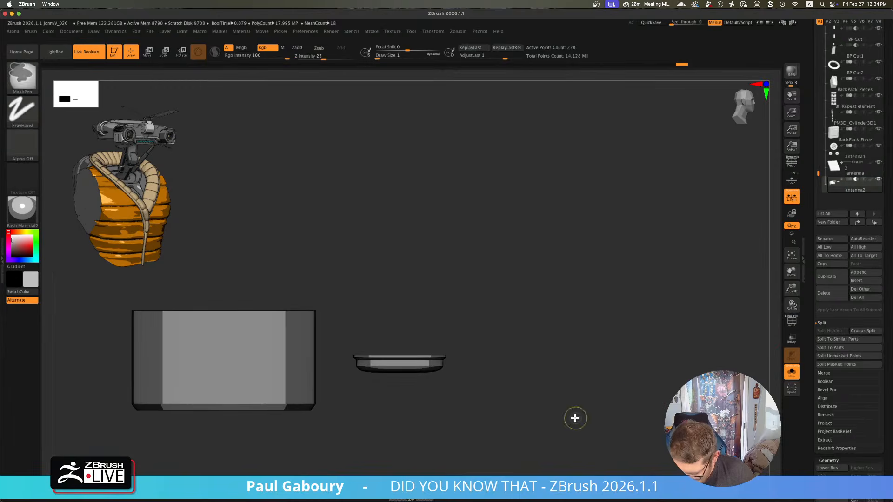
{"action": "left_click_drag", "start_coordinate": [575, 418], "coordinate": [568, 367], "text": "ctrl"}
{"action": "left_click", "coordinate": [339, 287], "text": "ctrl"}
{"action": "key", "text": "shift+f"}
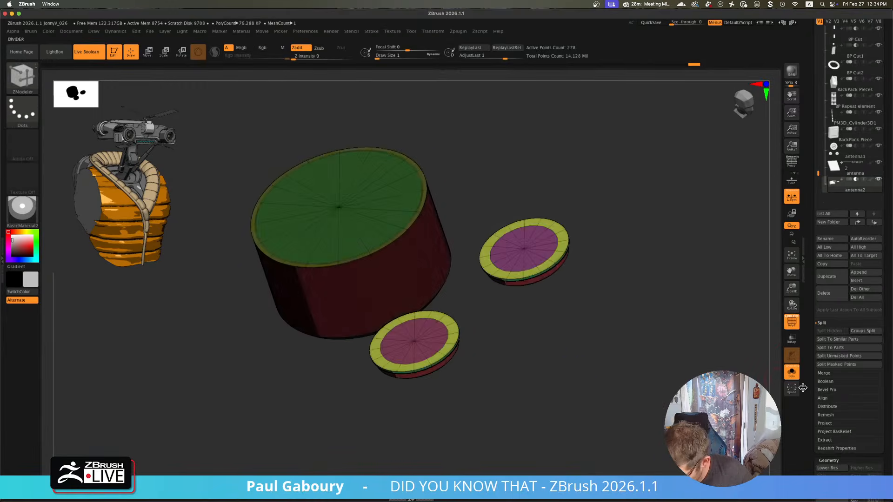
- Show the full model and shift the unmasked antenna disc cutters slightly along the Y axis with the gizmo
{"action": "left_click", "coordinate": [791, 373]}
{"action": "key", "text": "shift+f"}
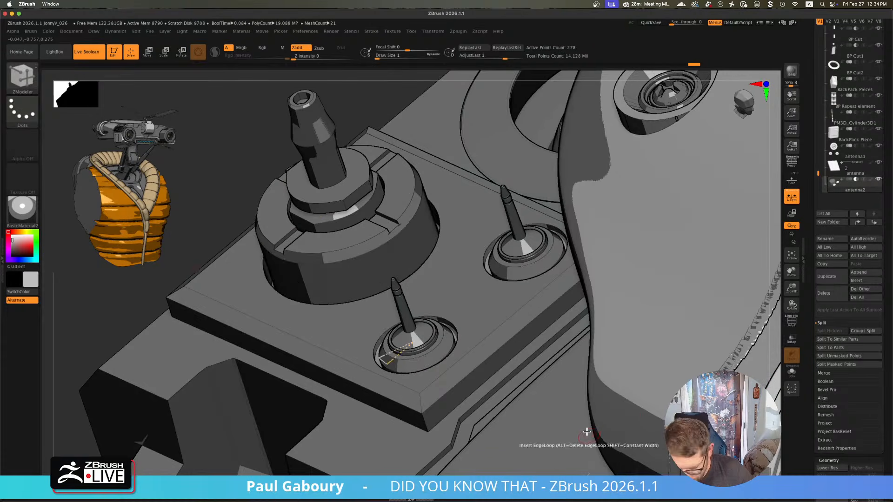
{"action": "right_click_drag", "start_coordinate": [503, 363], "coordinate": [512, 373], "text": "ctrl"}
{"action": "key", "text": "w"}
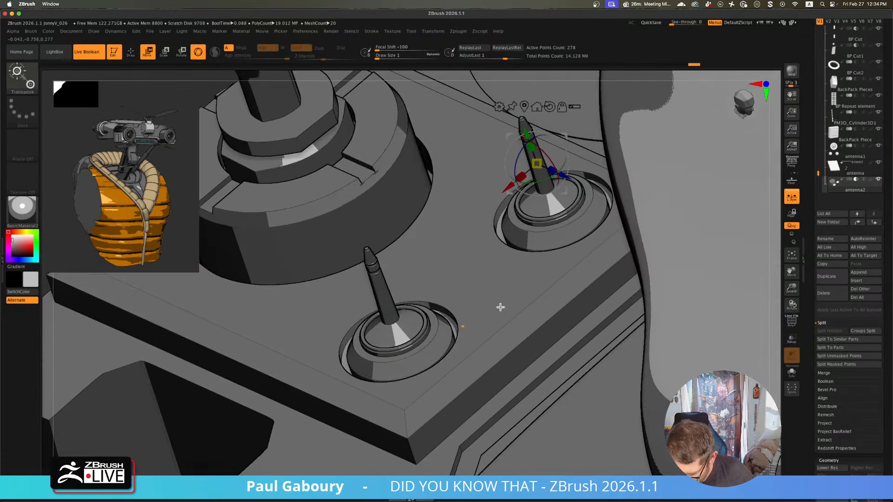
{"action": "left_click_drag", "start_coordinate": [529, 136], "coordinate": [528, 135]}
{"action": "mouse_move", "coordinate": [527, 374]}
{"action": "right_mouse_down", "text": "ctrl"}
{"action": "mouse_move", "coordinate": [476, 361]}
{"action": "mouse_move", "coordinate": [481, 386]}
{"action": "mouse_move", "coordinate": [447, 375]}
{"action": "mouse_move", "coordinate": [465, 391]}
{"action": "right_mouse_up", "text": "ctrl"}
{"action": "key", "text": "q"}
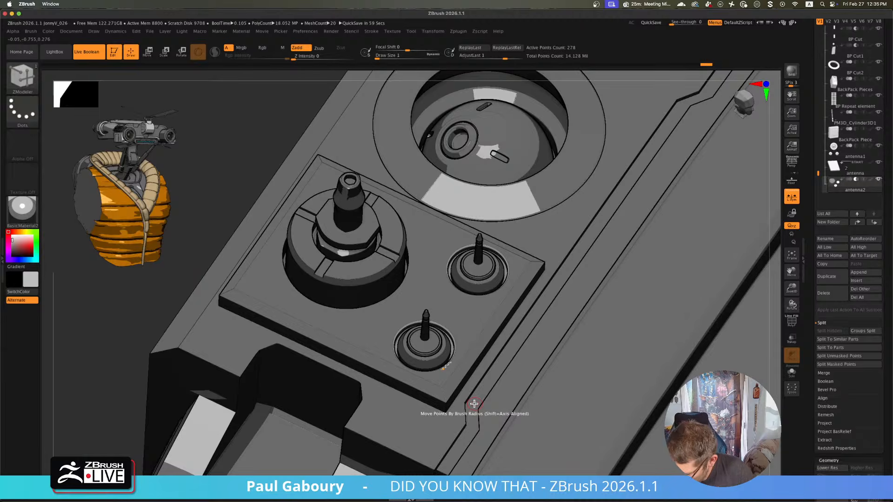
- Isolate the cutters with polyframe on, insert an edge loop around the knob cylinder's upper side wall, and show the full model
{"action": "left_click", "coordinate": [793, 374]}
{"action": "key", "text": "shift+f"}
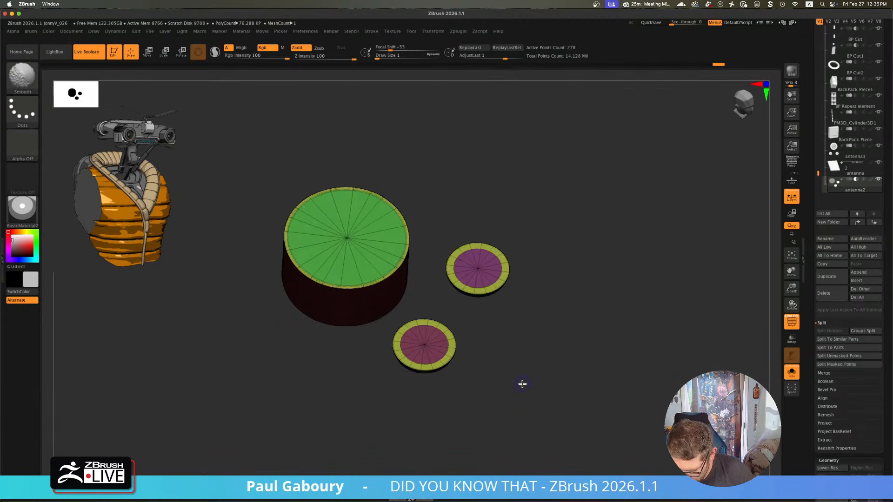
{"action": "key", "text": "ctrl+shift"}
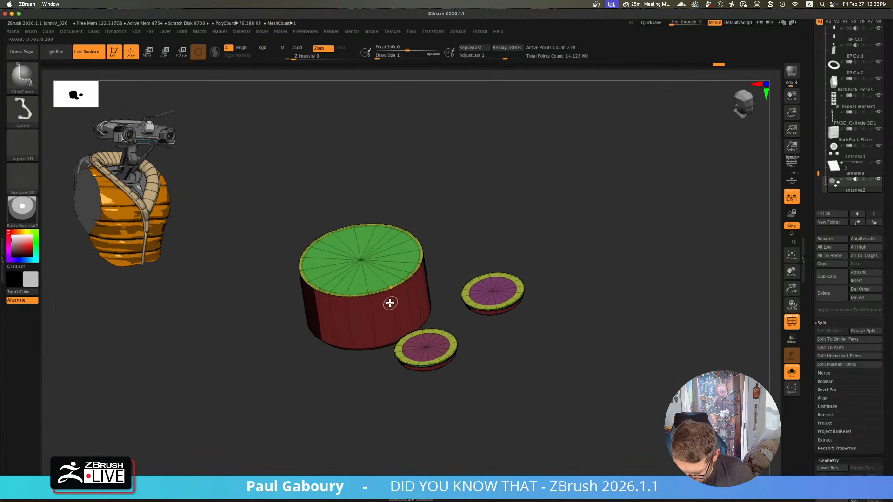
{"action": "left_click", "coordinate": [390, 288], "text": "ctrl+shift"}
{"action": "left_click", "coordinate": [539, 389], "text": "ctrl+shift"}
{"action": "mouse_move", "coordinate": [539, 389]}
{"action": "right_mouse_down"}
{"action": "mouse_move", "coordinate": [548, 378]}
{"action": "mouse_move", "coordinate": [539, 384]}
{"action": "right_mouse_up"}
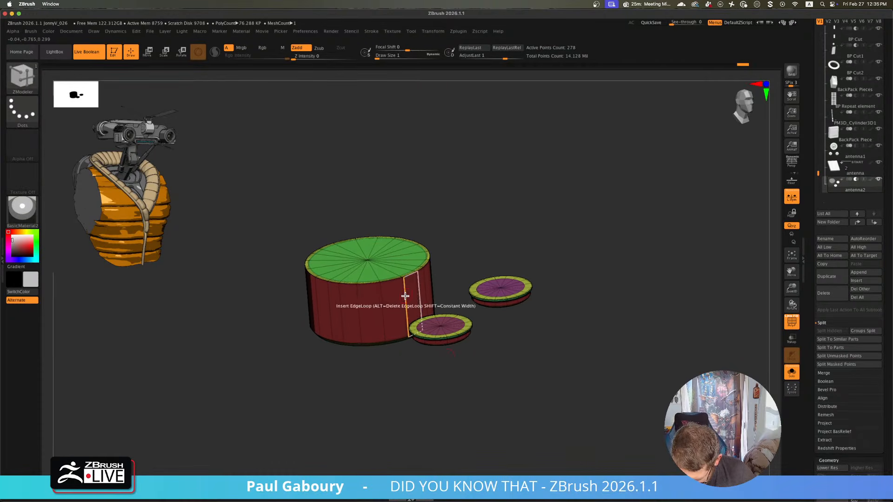
{"action": "left_click", "coordinate": [789, 372]}
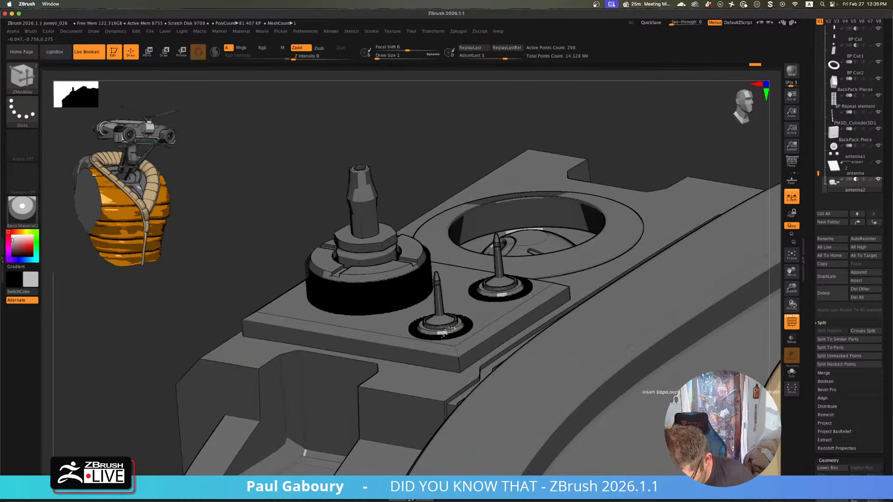
- Isolate the cutters in side view and insert a second ZModeler edge loop around the knob cylinder's side wall, below the first
{"action": "left_click", "coordinate": [791, 372]}
{"action": "left_click_drag", "start_coordinate": [657, 382], "coordinate": [365, 298], "text": "shift"}
{"action": "scroll", "coordinate": [365, 299], "scroll_direction": "up", "scroll_amount": 2}
{"action": "key", "text": "b"}
{"action": "key", "text": "z"}
{"action": "key", "text": "m"}
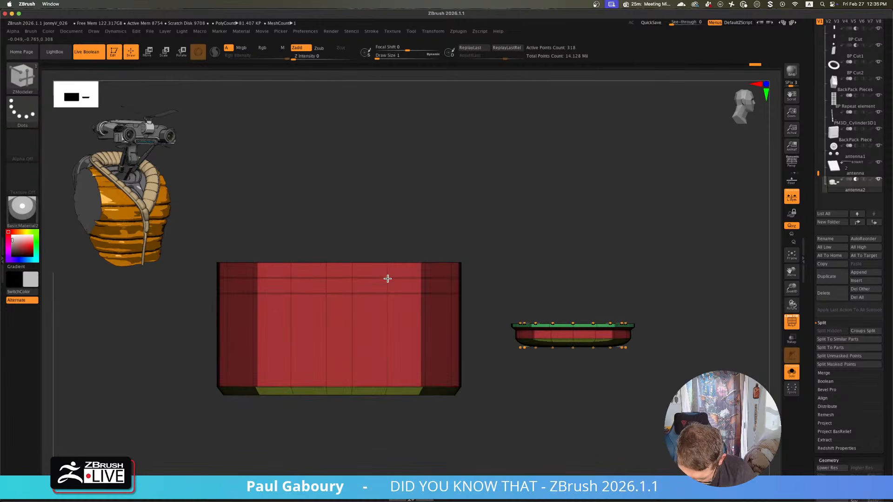
{"action": "left_click", "coordinate": [390, 311]}
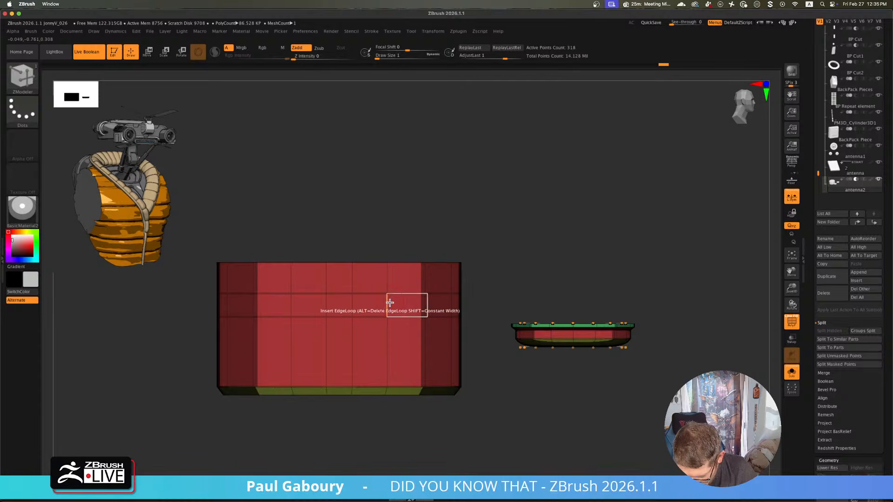
- Set ZModeler QMesh to target Polyloop, pull the knob cylinder's upper side band outward, and show the full model
{"action": "right_click_drag", "start_coordinate": [391, 300], "coordinate": [400, 293]}
{"action": "key", "text": "ctrl"}
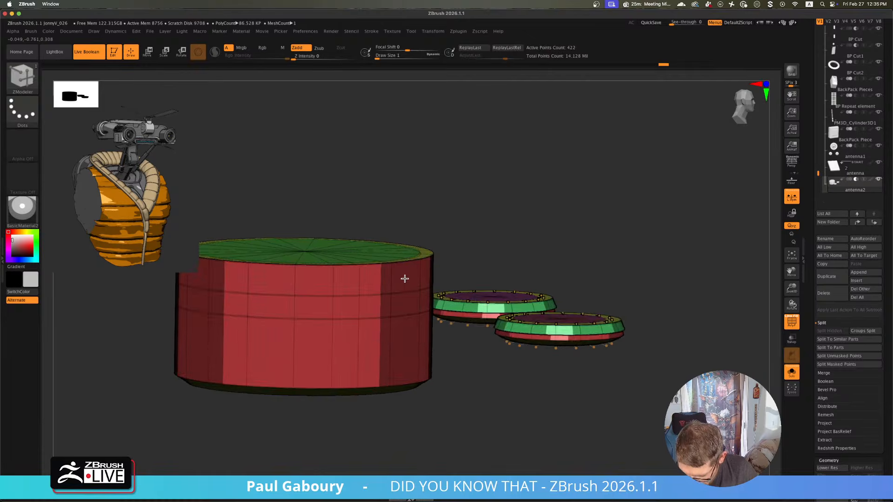
{"action": "key", "text": "space"}
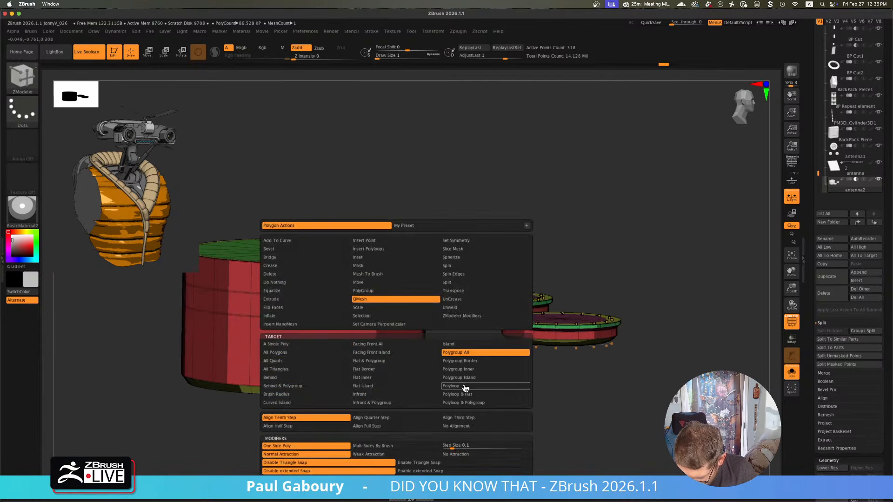
{"action": "mouse_move", "coordinate": [393, 278]}
{"action": "left_mouse_down"}
{"action": "mouse_move", "coordinate": [418, 265]}
{"action": "mouse_move", "coordinate": [576, 313]}
{"action": "mouse_move", "coordinate": [480, 301]}
{"action": "mouse_move", "coordinate": [292, 249]}
{"action": "mouse_move", "coordinate": [523, 337]}
{"action": "left_mouse_up"}
{"action": "key", "text": "shift"}
{"action": "left_click", "coordinate": [790, 376]}
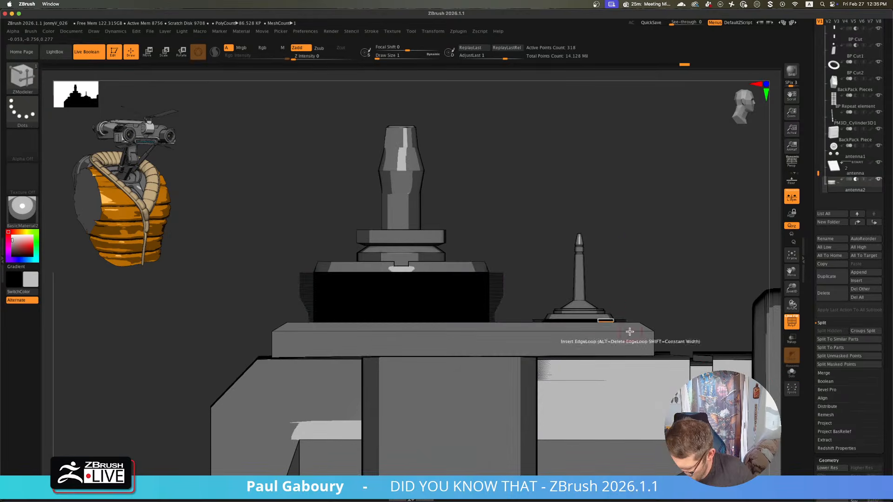
- Nudge the cutters along the Y axis with the gizmo and return to Draw mode
{"action": "left_click_drag", "start_coordinate": [642, 241], "coordinate": [635, 266]}
{"action": "key", "text": "w"}
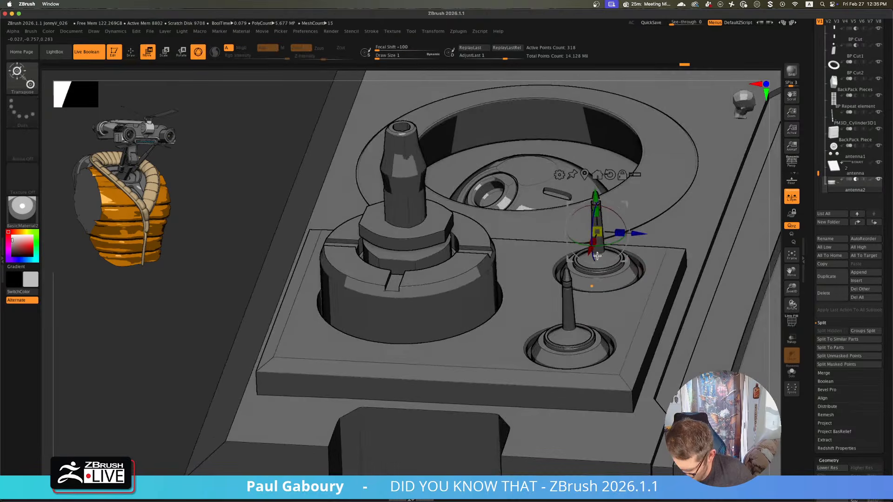
{"action": "mouse_move", "coordinate": [596, 195]}
{"action": "left_mouse_down"}
{"action": "mouse_move", "coordinate": [599, 215]}
{"action": "mouse_move", "coordinate": [385, 311]}
{"action": "mouse_move", "coordinate": [616, 318]}
{"action": "mouse_move", "coordinate": [540, 218]}
{"action": "mouse_move", "coordinate": [546, 231]}
{"action": "mouse_move", "coordinate": [429, 203]}
{"action": "mouse_move", "coordinate": [437, 181]}
{"action": "mouse_move", "coordinate": [452, 200]}
{"action": "left_mouse_up"}
{"action": "key", "text": "q"}
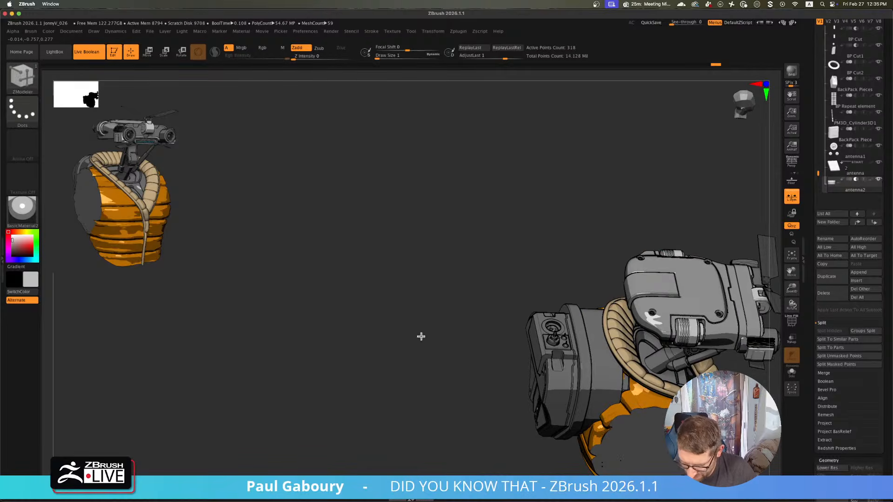
- Frame the whole robot model and save the project as JonnyV_027
{"action": "left_click_drag", "start_coordinate": [420, 337], "coordinate": [272, 281]}
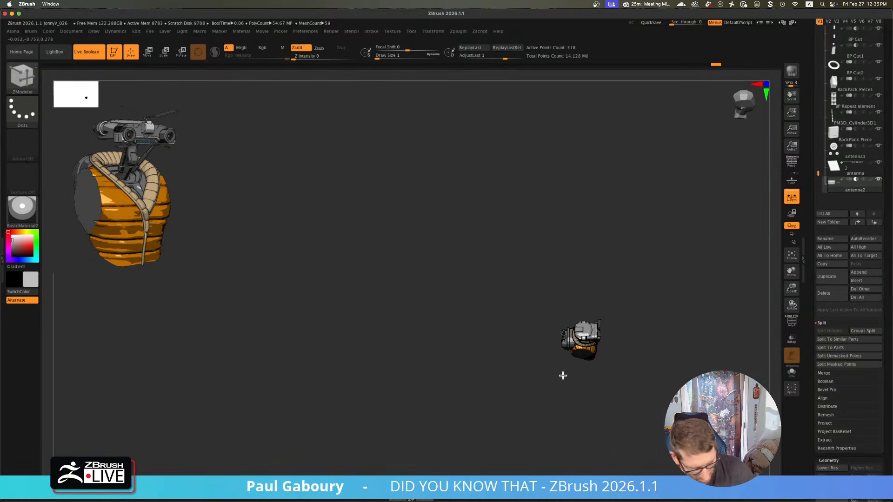
{"action": "key", "text": "f"}
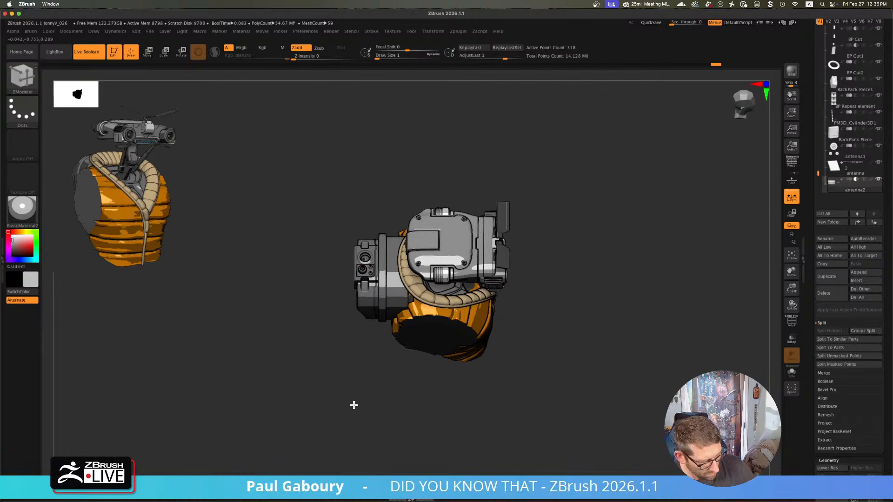
{"action": "key", "text": "ctrl"}
{"action": "key", "text": "super+s"}
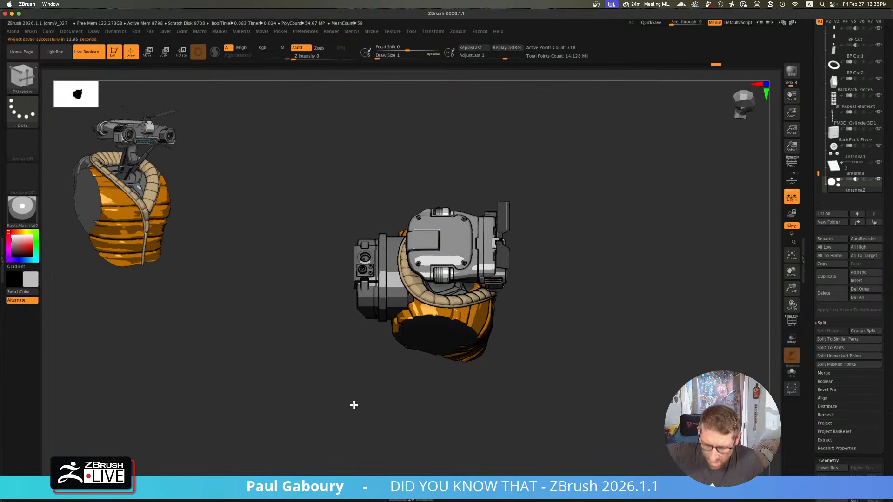
- Check the backpack's top panel from straight above and switch the active tool to a Cylinder3D primitive
{"action": "left_click_drag", "start_coordinate": [568, 315], "coordinate": [567, 319], "text": "shift"}
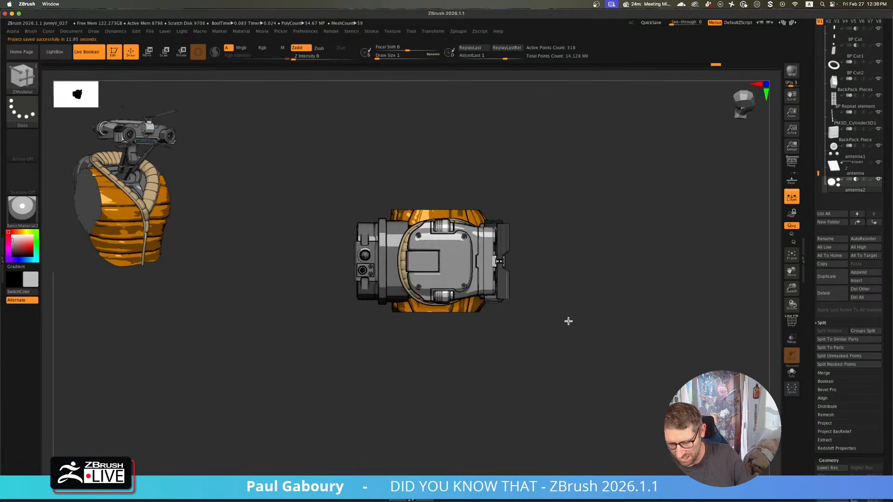
{"action": "key", "text": "ctrl"}
{"action": "right_click_drag", "start_coordinate": [482, 361], "coordinate": [595, 418], "text": "ctrl"}
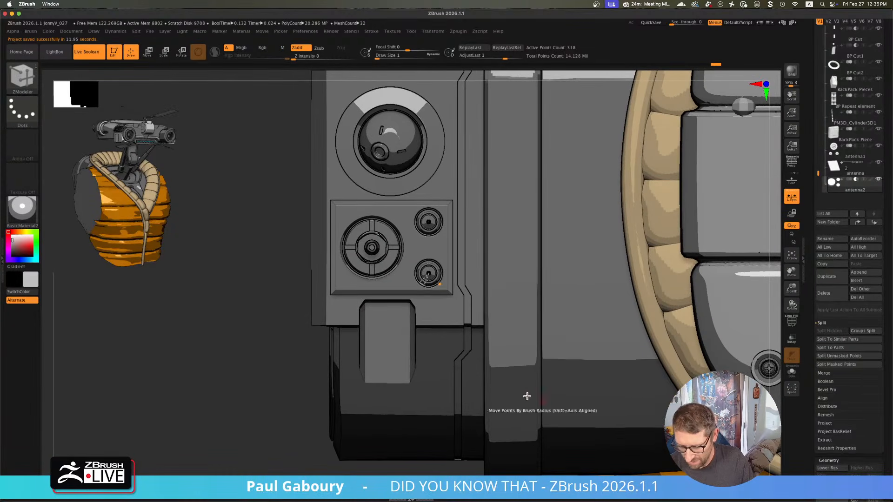
{"action": "mouse_move", "coordinate": [442, 291]}
{"action": "right_mouse_down"}
{"action": "mouse_move", "coordinate": [443, 271]}
{"action": "mouse_move", "coordinate": [442, 285]}
{"action": "right_mouse_up"}
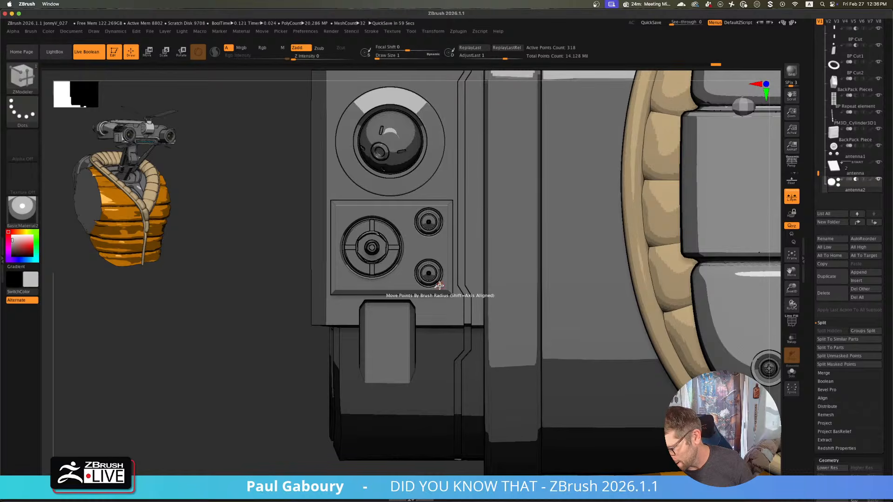
{"action": "left_click_drag", "start_coordinate": [806, 185], "coordinate": [807, 271]}
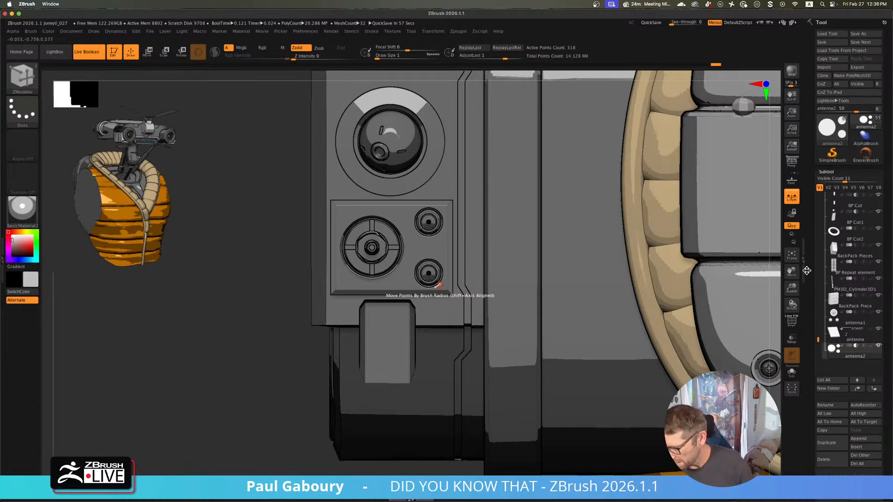
{"action": "left_click", "coordinate": [831, 131]}
{"action": "left_click", "coordinate": [520, 150]}
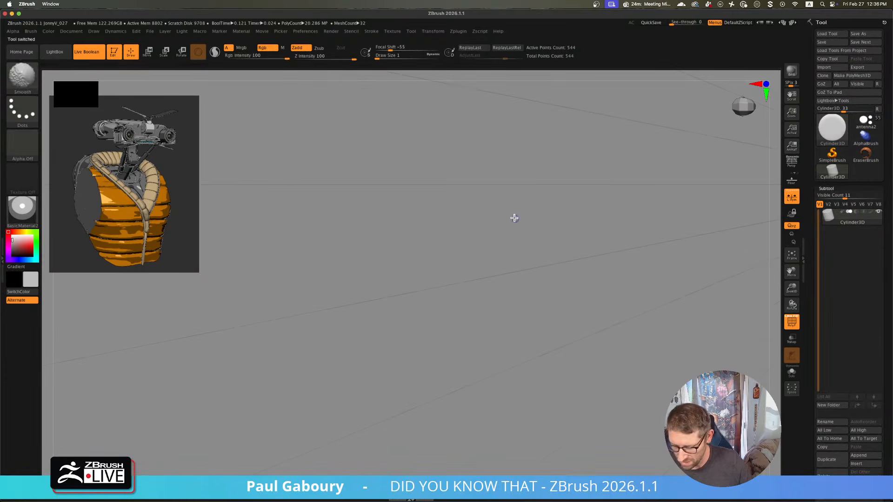
- Initialize the cylinder with Z Size 28 and VDivide 4, and convert it to a PolyMesh3D
{"action": "key", "text": "f"}
{"action": "right_click_drag", "start_coordinate": [546, 319], "coordinate": [474, 321], "text": "ctrl"}
{"action": "right_click_drag", "start_coordinate": [475, 321], "coordinate": [522, 293]}
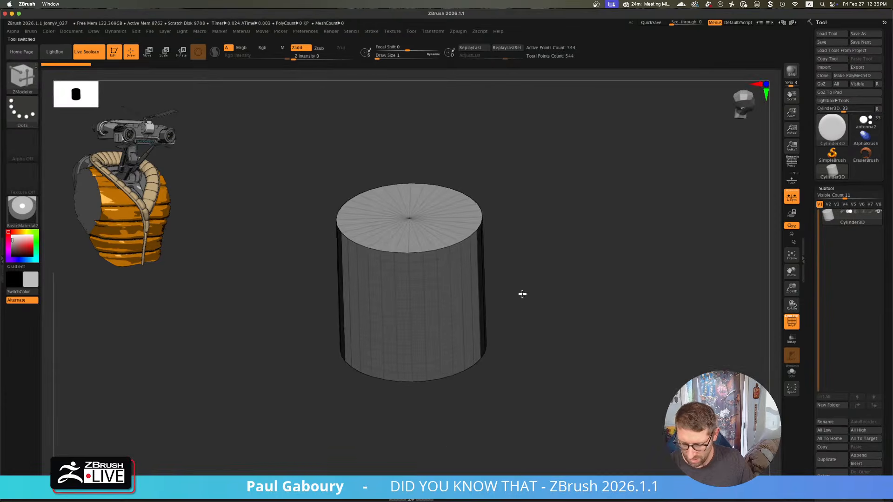
{"action": "right_click_drag", "start_coordinate": [616, 289], "coordinate": [629, 267], "text": "alt"}
{"action": "left_click", "coordinate": [827, 188]}
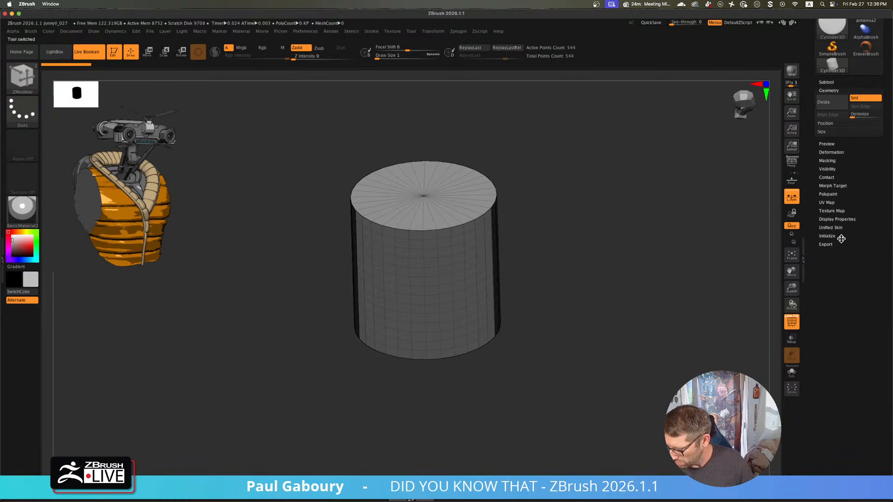
{"action": "key", "text": "shift"}
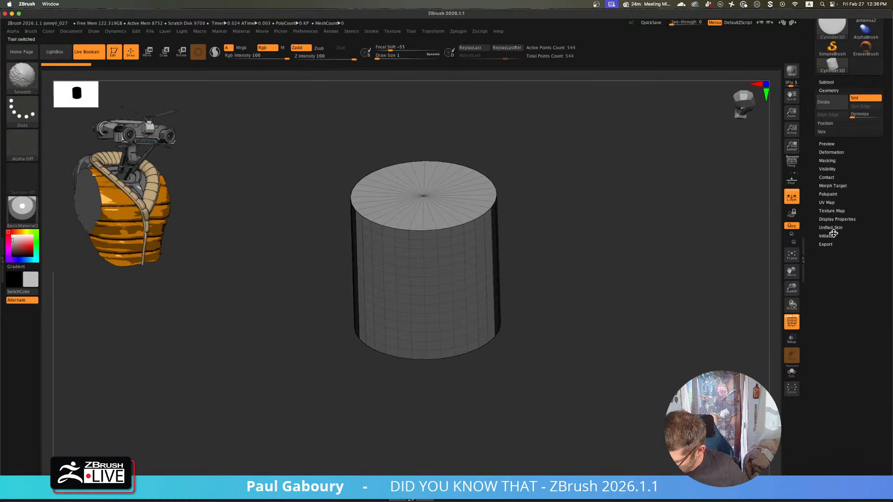
{"action": "left_click", "coordinate": [830, 235]}
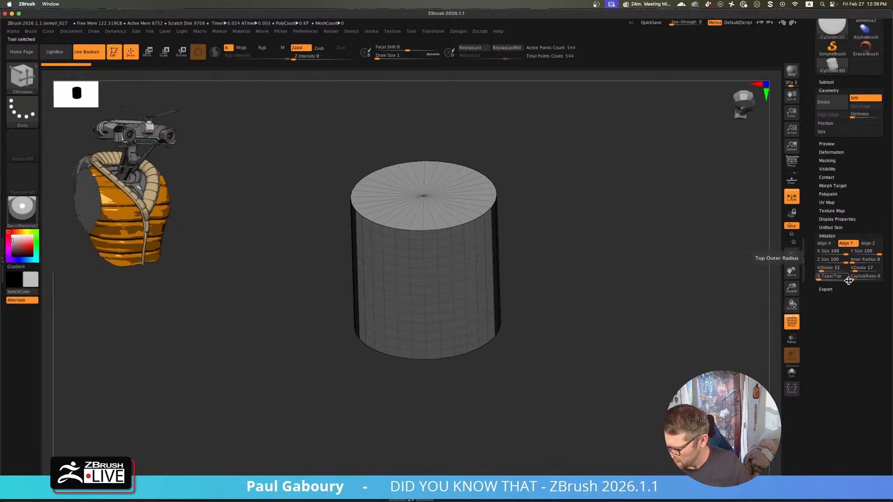
{"action": "left_click_drag", "start_coordinate": [861, 268], "coordinate": [826, 263]}
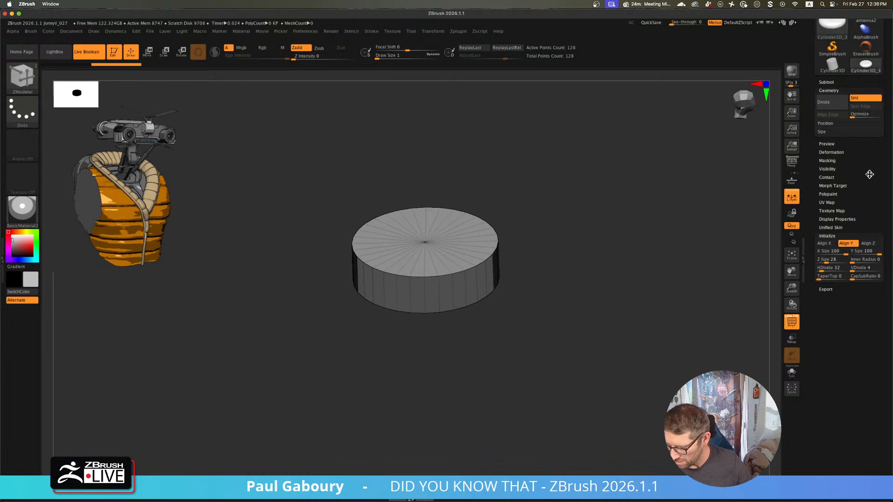
{"action": "left_click_drag", "start_coordinate": [869, 175], "coordinate": [874, 271]}
{"action": "left_click", "coordinate": [858, 76]}
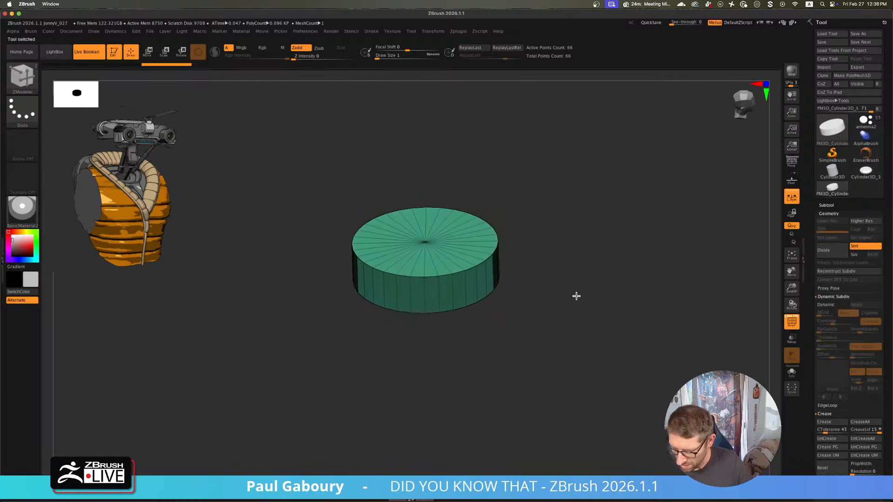
- Stretch the disc sideways into a long capsule using the gizmo's Extender deformer, and return to Draw mode
{"action": "left_click_drag", "start_coordinate": [577, 296], "coordinate": [548, 347]}
{"action": "key", "text": "w"}
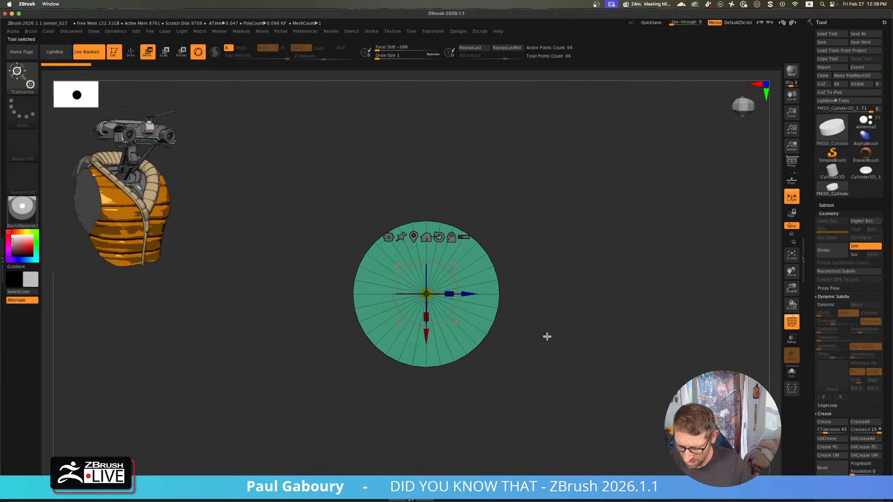
{"action": "left_click", "coordinate": [389, 238]}
{"action": "left_click", "coordinate": [622, 272]}
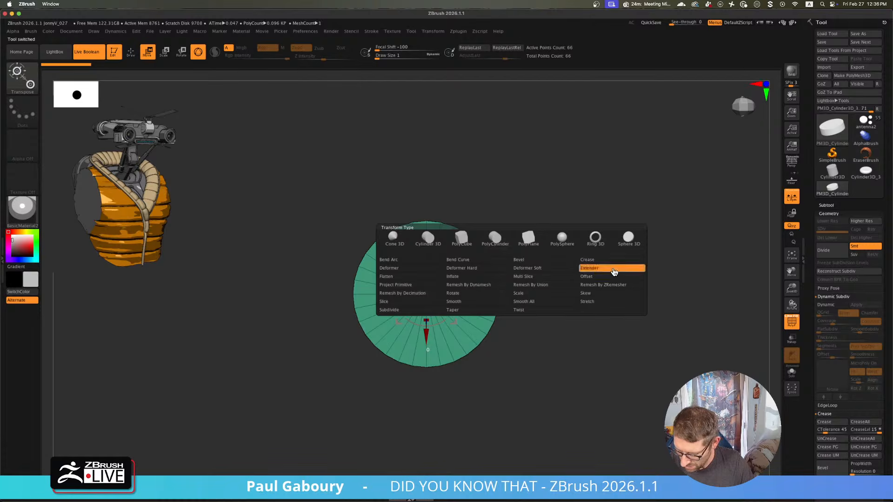
{"action": "mouse_move", "coordinate": [508, 294]}
{"action": "left_mouse_down"}
{"action": "mouse_move", "coordinate": [573, 293]}
{"action": "mouse_move", "coordinate": [551, 293]}
{"action": "mouse_move", "coordinate": [570, 293]}
{"action": "mouse_move", "coordinate": [600, 310]}
{"action": "mouse_move", "coordinate": [602, 323]}
{"action": "left_mouse_up"}
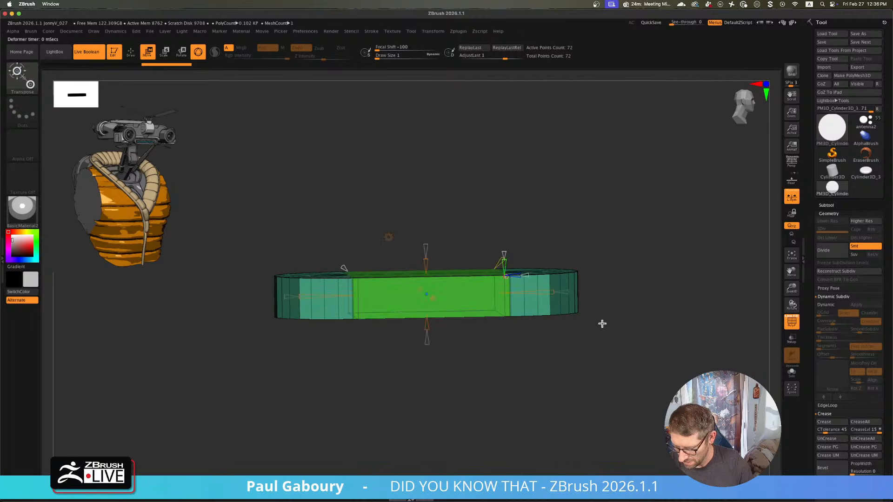
{"action": "key", "text": "q"}
- Insert a ZModeler edge loop around the capsule's side wall at mid-height
{"action": "scroll", "coordinate": [546, 363], "scroll_direction": "up", "scroll_amount": 2}
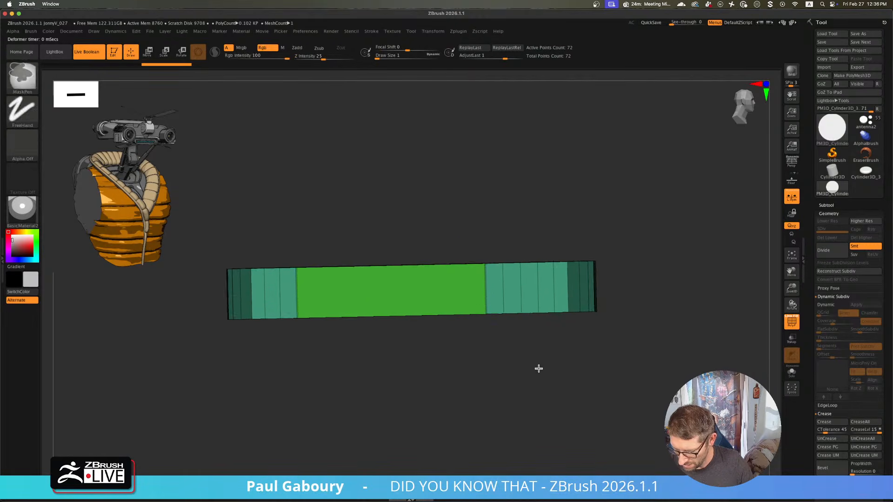
{"action": "left_click", "coordinate": [505, 293]}
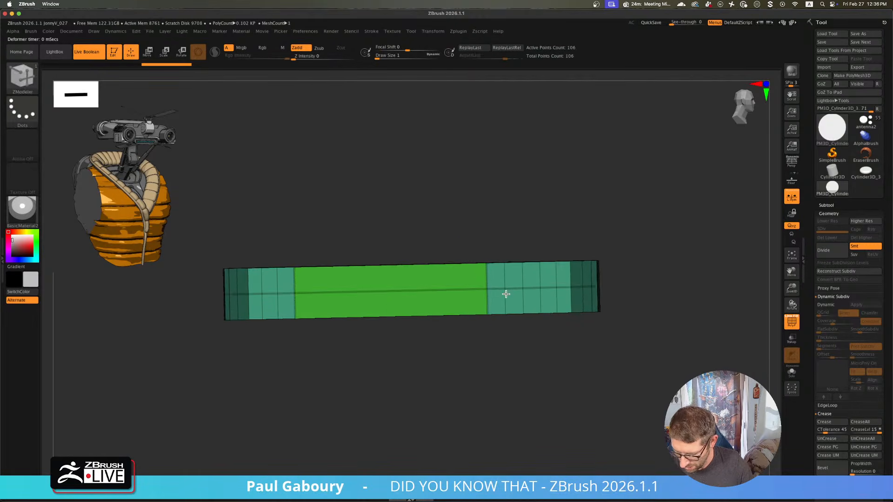
{"action": "left_click_drag", "start_coordinate": [506, 297], "coordinate": [505, 291]}
- Inset the capsule's underside with the Flat Island target and delete its outer border edge loop to chamfer the lower side band
{"action": "mouse_move", "coordinate": [505, 291]}
{"action": "right_mouse_down"}
{"action": "mouse_move", "coordinate": [548, 287]}
{"action": "mouse_move", "coordinate": [538, 267]}
{"action": "mouse_move", "coordinate": [519, 272]}
{"action": "right_mouse_up"}
{"action": "key", "text": "space"}
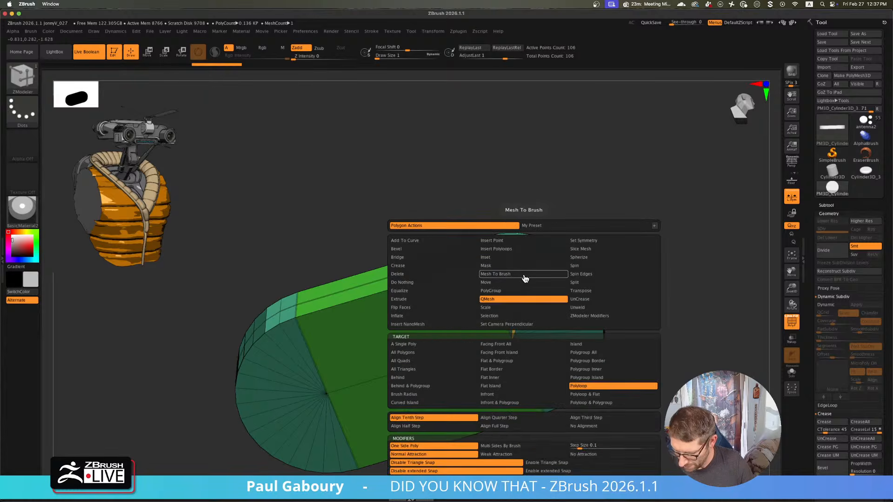
{"action": "left_click", "coordinate": [518, 259]}
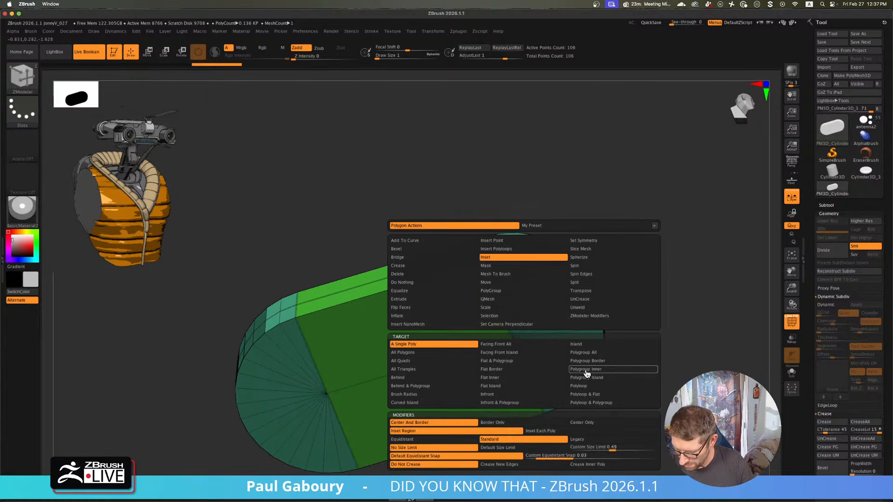
{"action": "left_click", "coordinate": [535, 387]}
{"action": "left_click_drag", "start_coordinate": [524, 287], "coordinate": [511, 280]}
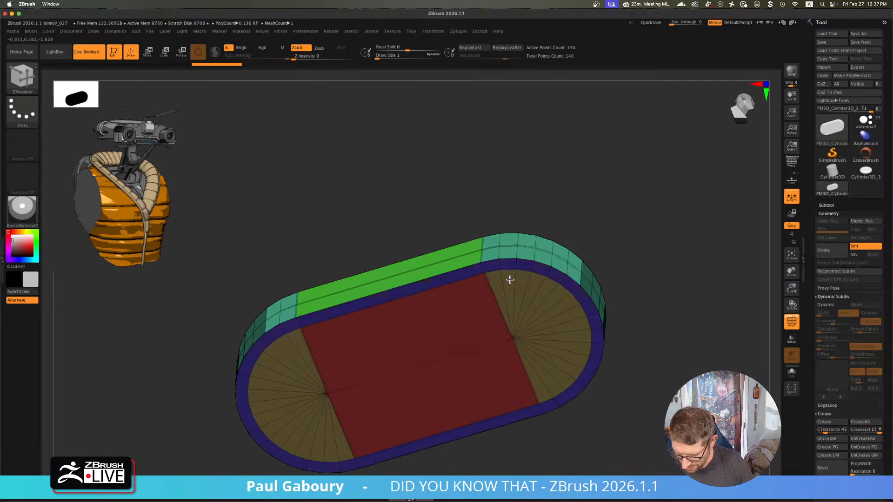
{"action": "key", "text": "ctrl+z"}
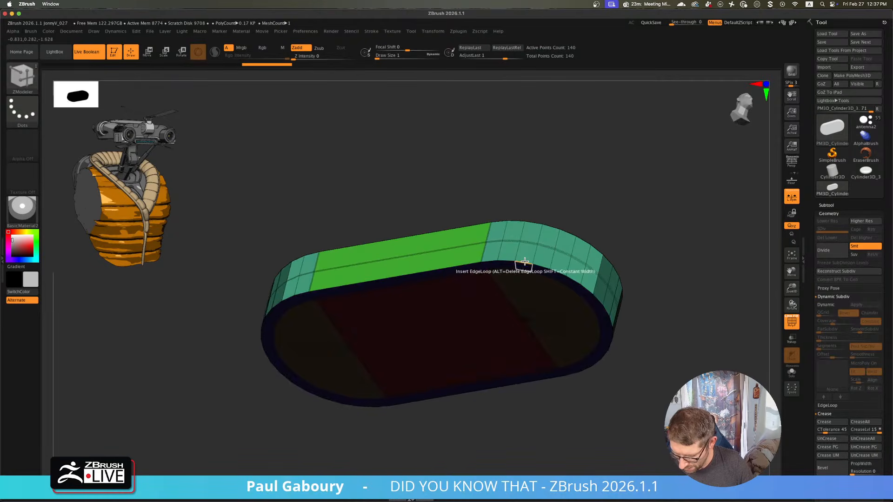
{"action": "key", "text": "ctrl+shift+z"}
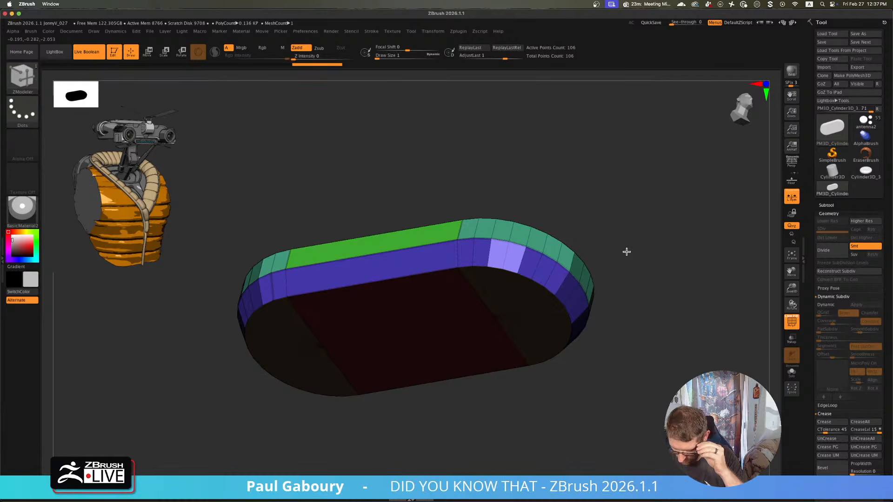
- Isolate the capsule's underside, merge its faces into one polygroup, and show the full mesh
{"action": "mouse_move", "coordinate": [624, 266]}
{"action": "right_mouse_down"}
{"action": "mouse_move", "coordinate": [632, 234]}
{"action": "mouse_move", "coordinate": [618, 265]}
{"action": "mouse_move", "coordinate": [639, 242]}
{"action": "right_mouse_up"}
{"action": "left_click", "coordinate": [514, 292], "text": "ctrl+shift"}
{"action": "key", "text": "ctrl+w"}
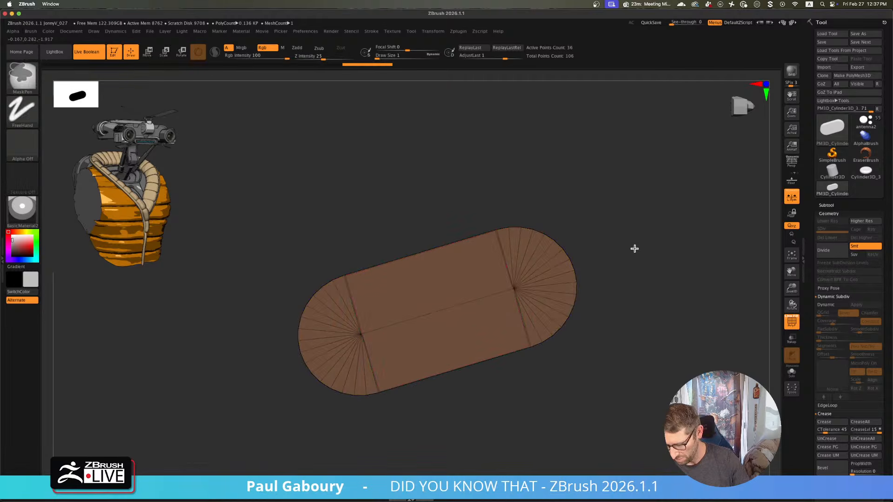
{"action": "left_click", "coordinate": [635, 249], "text": "ctrl+shift"}
{"action": "right_click_drag", "start_coordinate": [634, 246], "coordinate": [634, 259]}
- Turn on Dynamic Subdivision, remove all creases to inspect the capsule's smoothing, and turn the subdivision off
{"action": "key", "text": "d"}
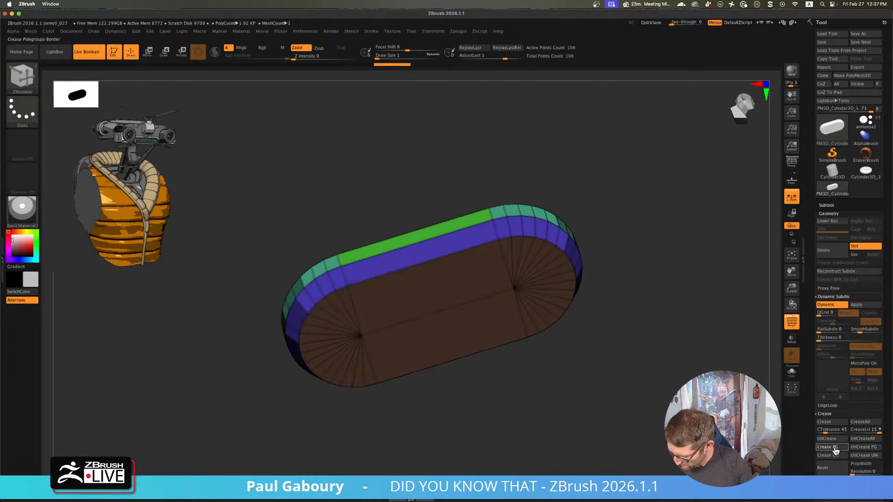
{"action": "left_click", "coordinate": [872, 440]}
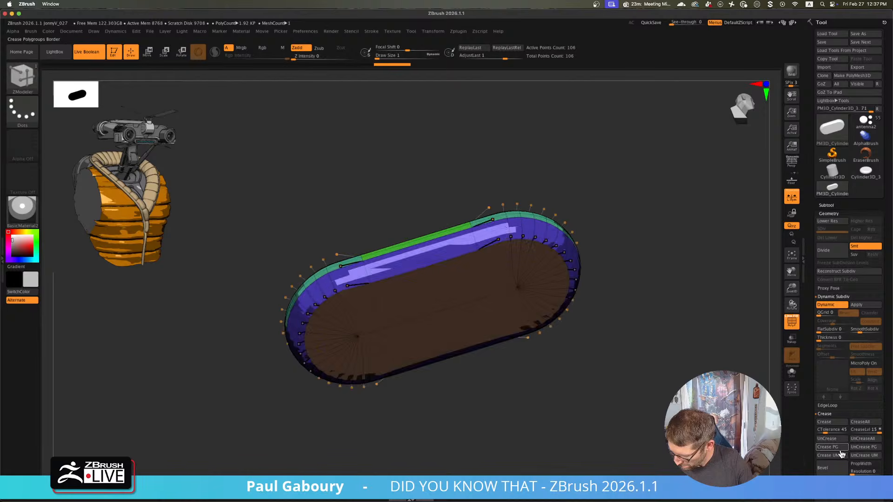
{"action": "left_click_drag", "start_coordinate": [611, 322], "coordinate": [602, 364]}
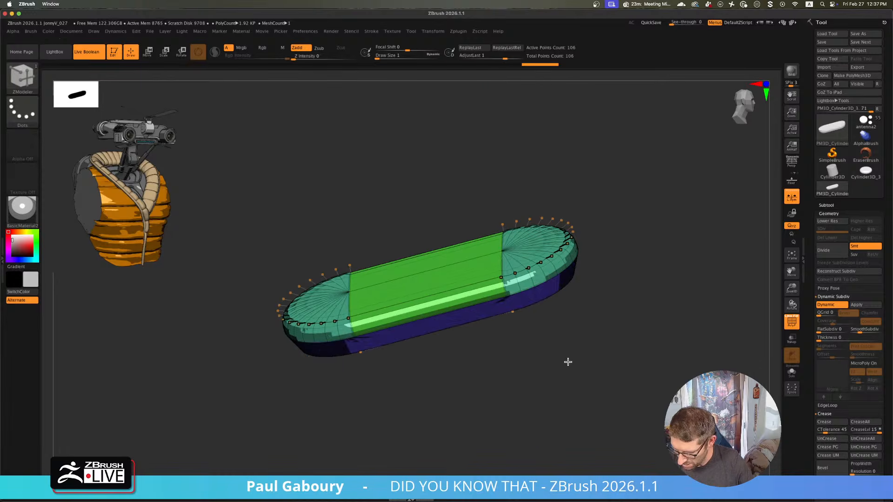
{"action": "left_click_drag", "start_coordinate": [568, 361], "coordinate": [574, 372]}
{"action": "key", "text": "shift+d"}
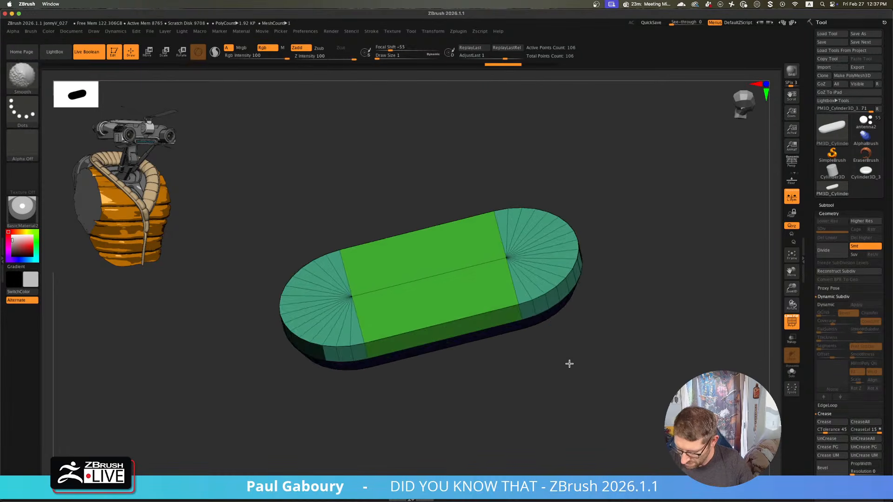
- Give the capsule's upper side band its own polygroup with ZModeler PolyGroup on Polyloop, and preview the mesh with Dynamic Subdivision
{"action": "key", "text": "space"}
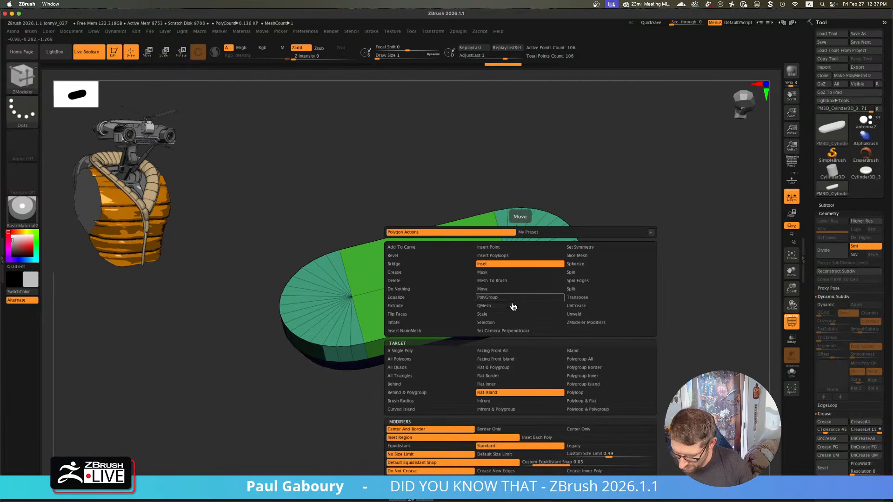
{"action": "left_click", "coordinate": [519, 297]}
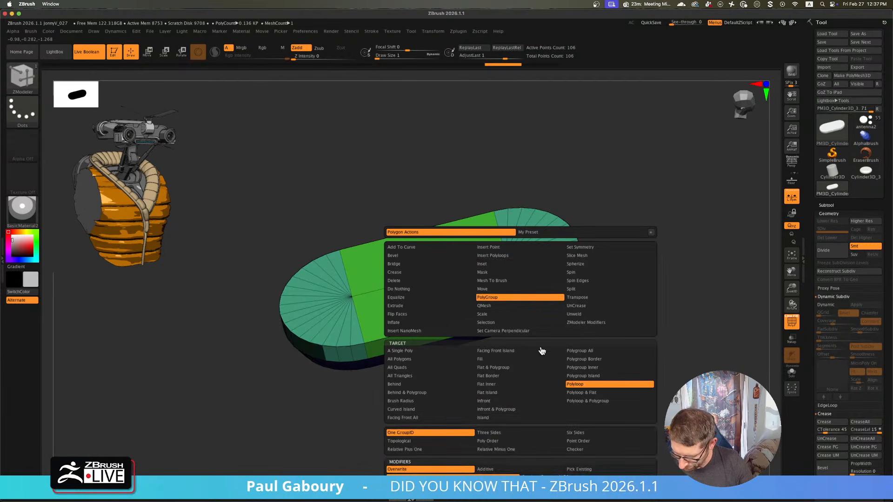
{"action": "left_click", "coordinate": [542, 370]}
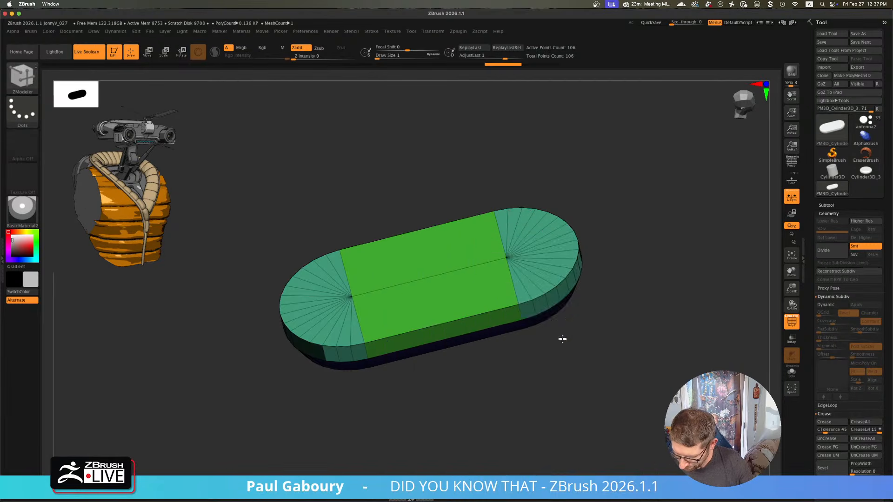
{"action": "left_click", "coordinate": [532, 311]}
{"action": "key", "text": "d"}
{"action": "right_click_drag", "start_coordinate": [529, 311], "coordinate": [500, 290]}
{"action": "key", "text": "shift+d"}
- Give the capsule's entire flat top face its own polygroup using ZModeler PolyGroup with the Flat Island target
{"action": "left_click", "coordinate": [528, 320]}
{"action": "key", "text": "space"}
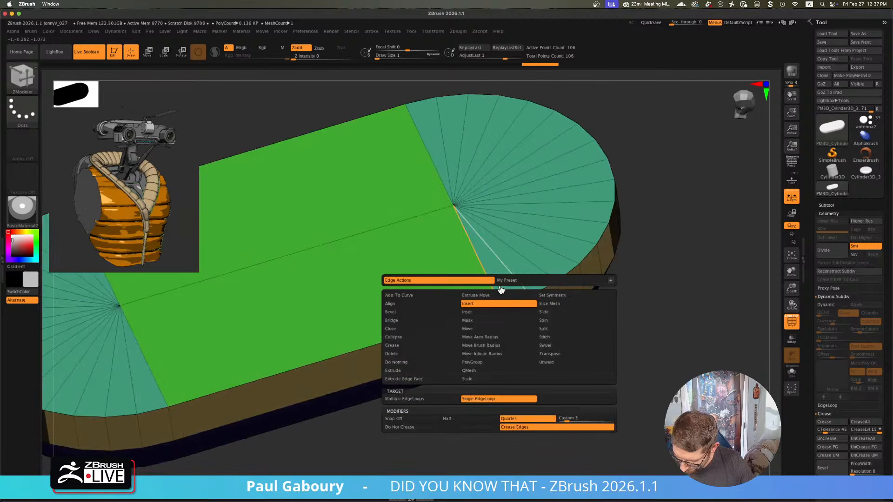
{"action": "left_click", "coordinate": [470, 370]}
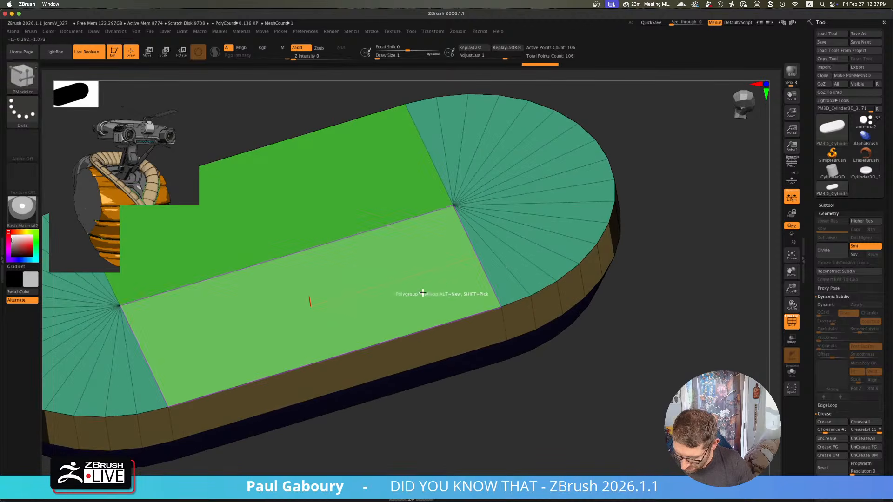
{"action": "key", "text": "space"}
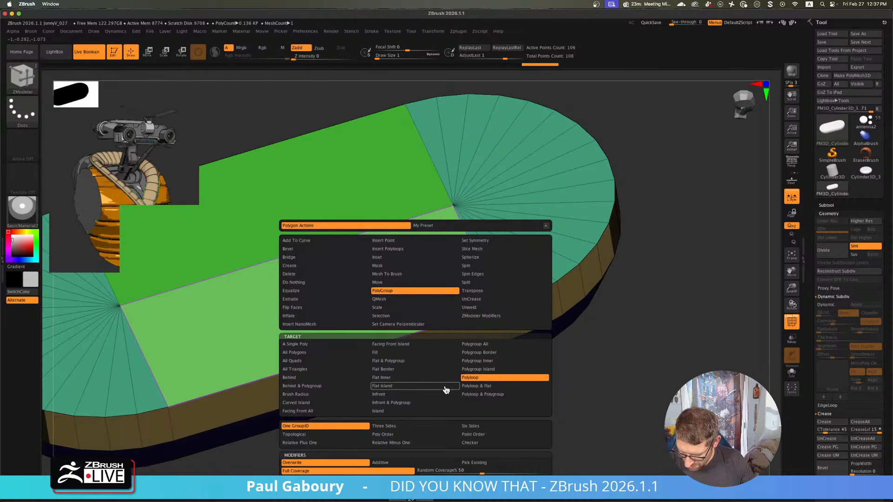
{"action": "left_click", "coordinate": [424, 386]}
{"action": "left_click", "coordinate": [421, 289]}
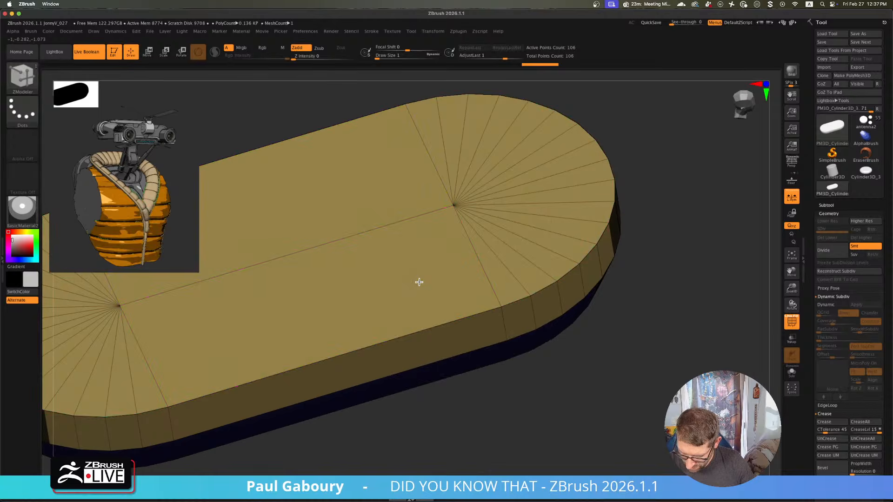
{"action": "key", "text": "f"}
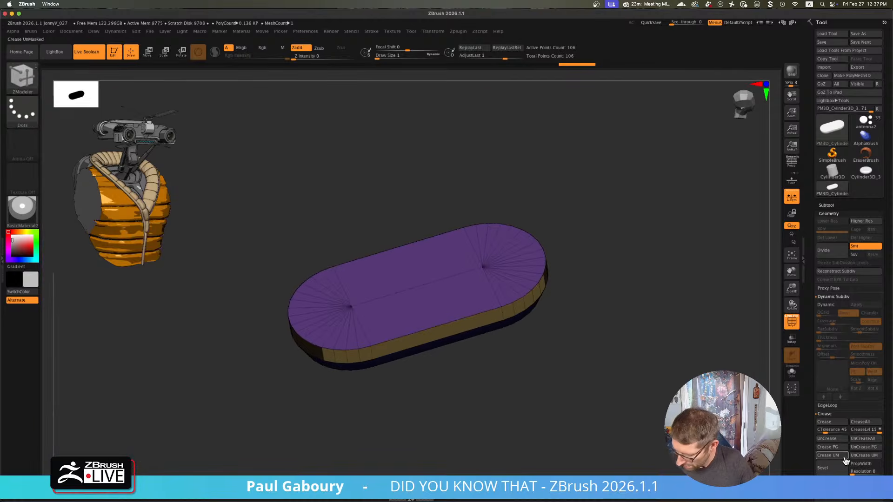
- Crease the capsule along its polygroup borders, turn on Dynamic Subdivision, and hide the polyframe while facing the capsule's flat cap
{"action": "left_click", "coordinate": [838, 448]}
{"action": "key", "text": "d"}
{"action": "left_click_drag", "start_coordinate": [599, 392], "coordinate": [579, 379]}
{"action": "key", "text": "shift+f"}
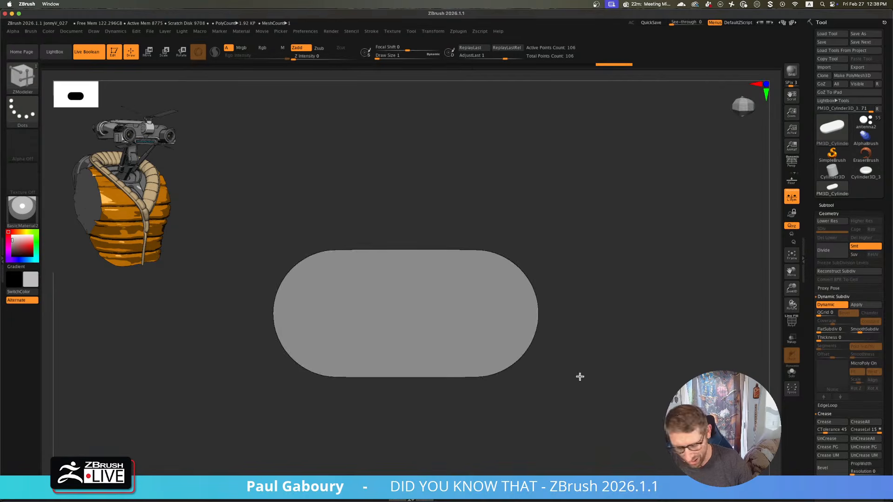
- Create a new InsertMesh brush from the capsule
{"action": "key", "text": "b"}
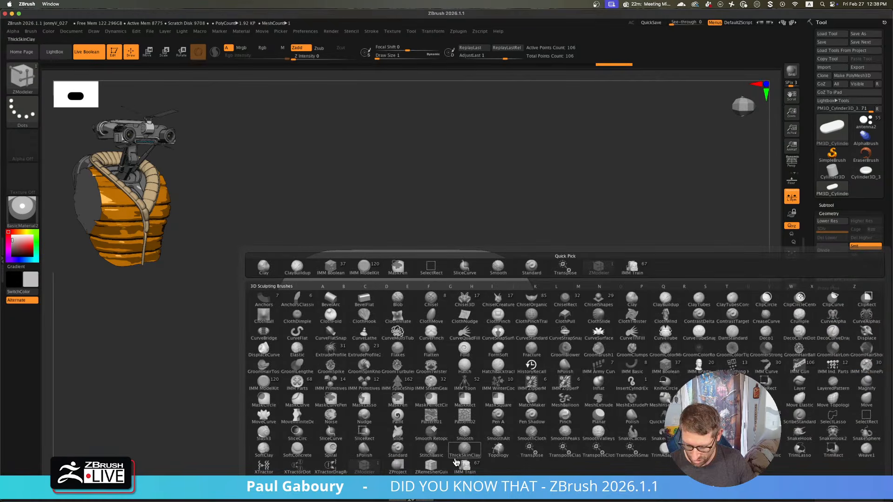
{"action": "left_click", "coordinate": [446, 483]}
{"action": "left_click", "coordinate": [478, 278]}
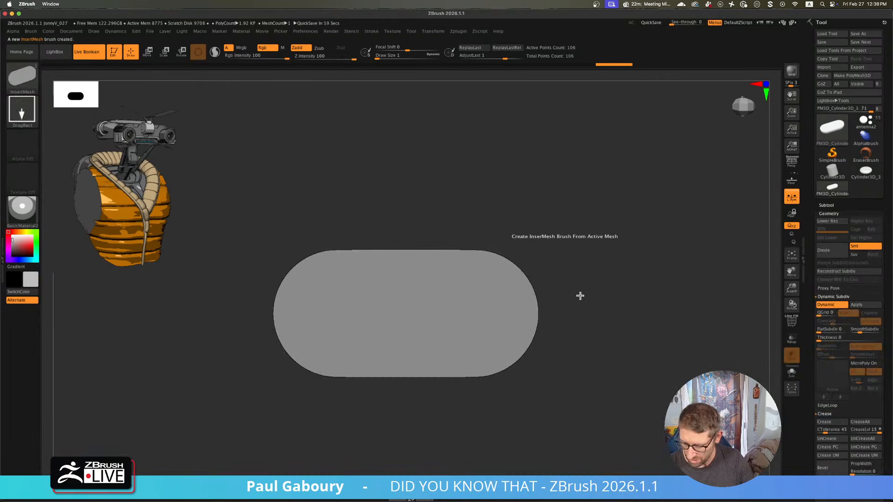
- Switch to the robot model, focus on the backpack's top panel, and solo the antenna2 subtool with its three cutter discs
{"action": "left_click", "coordinate": [866, 126]}
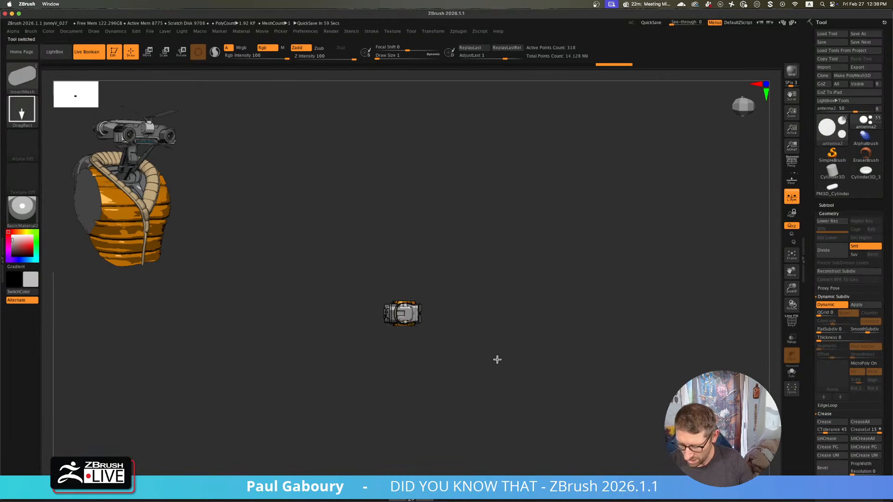
{"action": "right_click_drag", "start_coordinate": [497, 359], "coordinate": [495, 368]}
{"action": "mouse_move", "coordinate": [386, 315]}
{"action": "right_mouse_down", "text": "ctrl"}
{"action": "mouse_move", "coordinate": [626, 417]}
{"action": "mouse_move", "coordinate": [620, 424]}
{"action": "mouse_move", "coordinate": [655, 441]}
{"action": "mouse_move", "coordinate": [649, 437]}
{"action": "right_mouse_up", "text": "ctrl"}
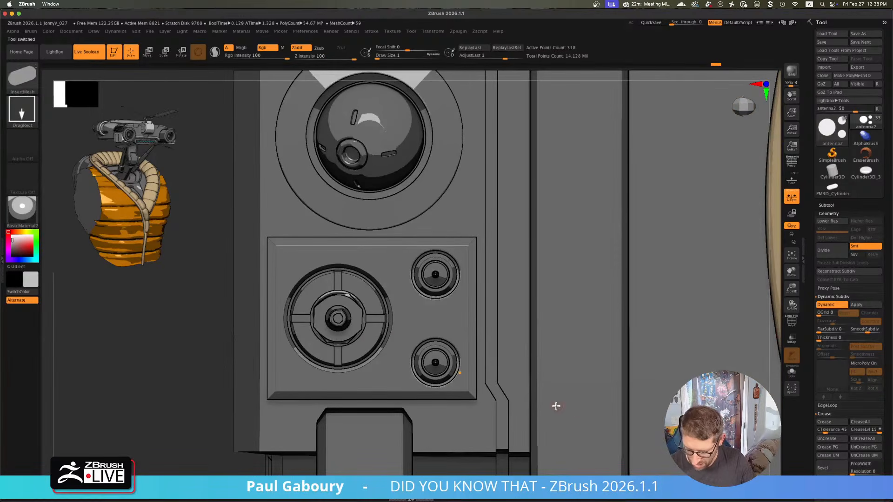
{"action": "left_click", "coordinate": [835, 207]}
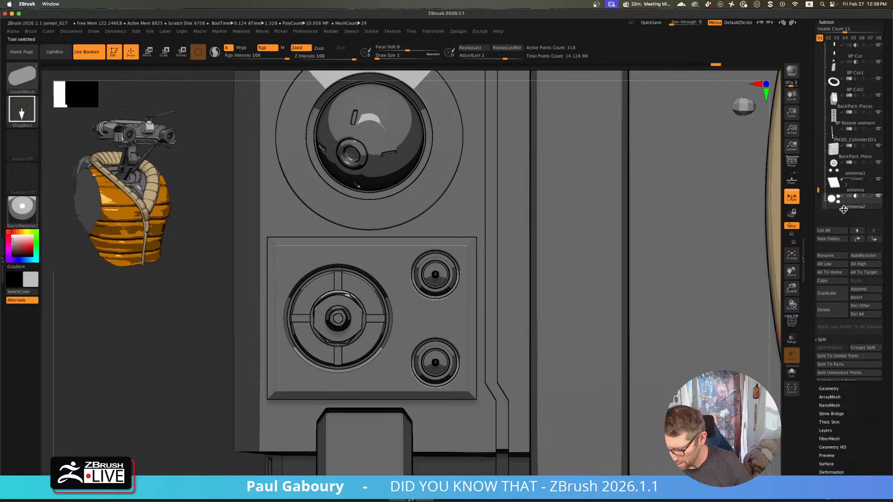
{"action": "left_click", "coordinate": [791, 372]}
- Isolate the large disc, then restore the full mesh with the two small discs masked and the large one unmasked
{"action": "key", "text": "ctrl+shift"}
{"action": "left_click_drag", "start_coordinate": [279, 431], "coordinate": [336, 303], "text": "ctrl+shift"}
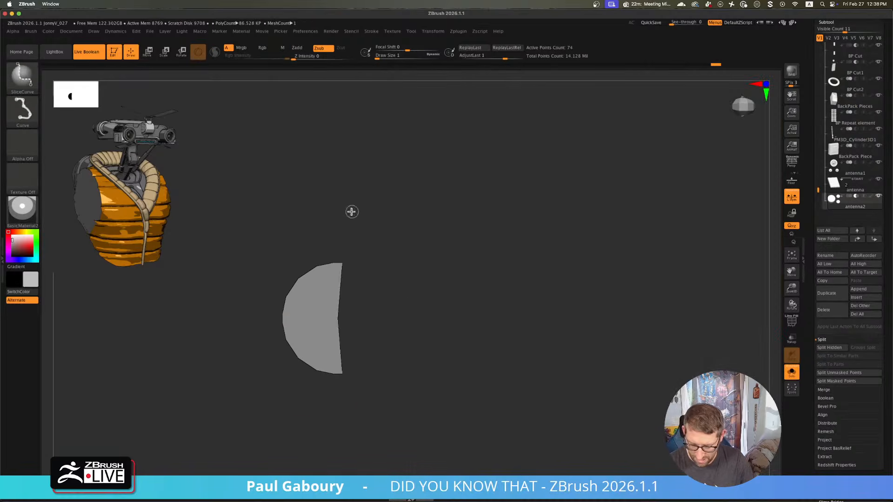
{"action": "key", "text": "ctrl+shift+a"}
{"action": "left_click", "coordinate": [519, 409], "text": "ctrl"}
{"action": "left_click", "coordinate": [519, 411], "text": "ctrl+shift"}
{"action": "left_click", "coordinate": [520, 412], "text": "ctrl"}
- Center the gizmo on the unmasked large disc and duplicate the disc sideways over the two small ones
{"action": "key", "text": "w"}
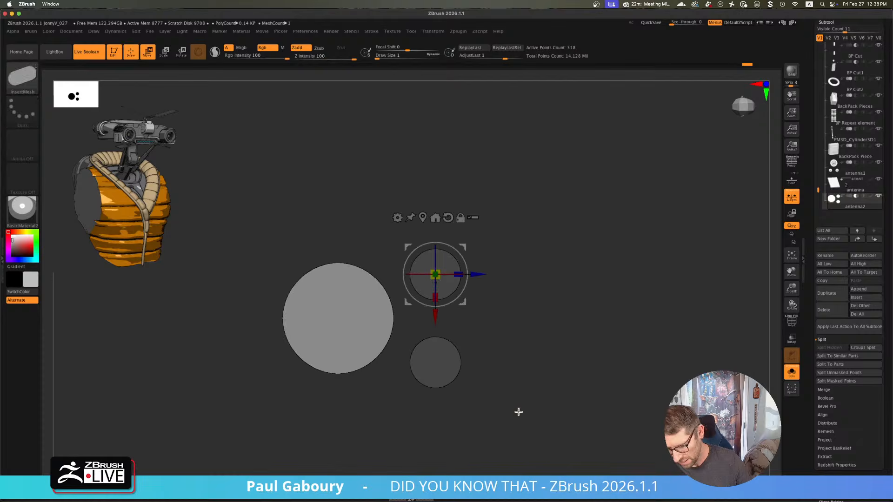
{"action": "left_click", "coordinate": [422, 217]}
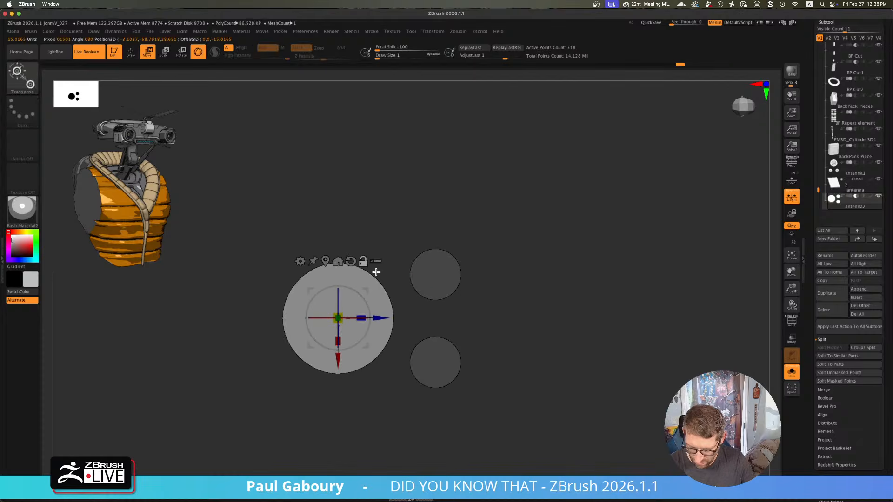
{"action": "left_click_drag", "start_coordinate": [381, 317], "coordinate": [444, 318], "text": "ctrl"}
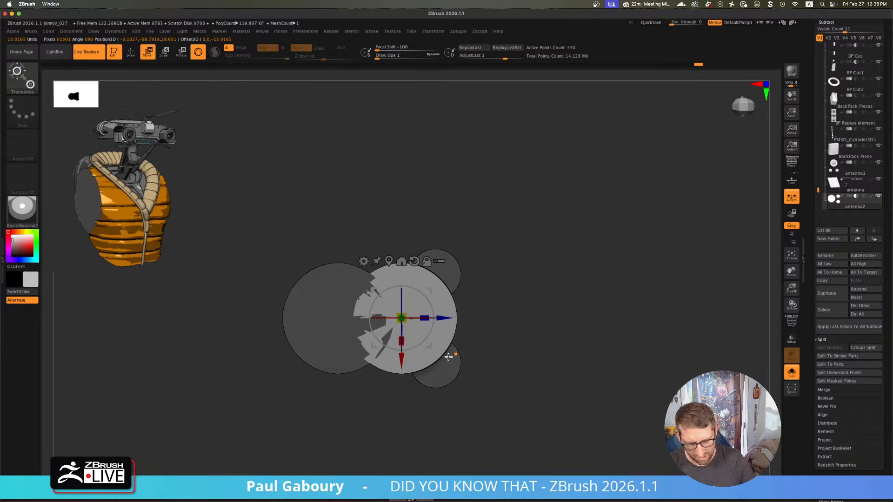
{"action": "key", "text": "q"}
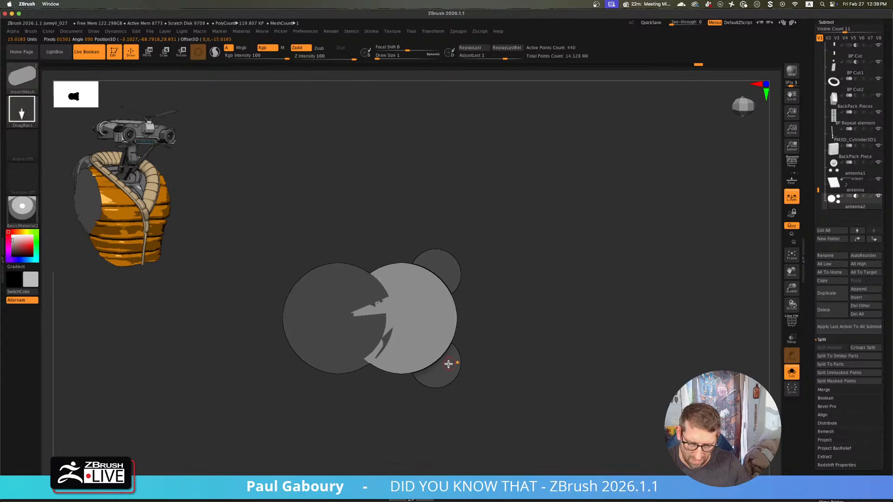
- Append the active antenna2 mesh to the current InsertMesh brush
{"action": "scroll", "coordinate": [809, 282], "scroll_direction": "up", "scroll_amount": 5}
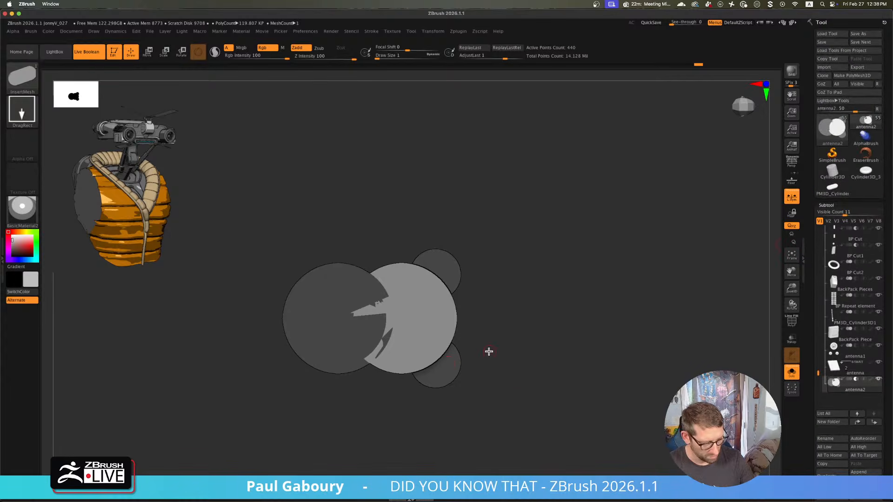
{"action": "key", "text": "b"}
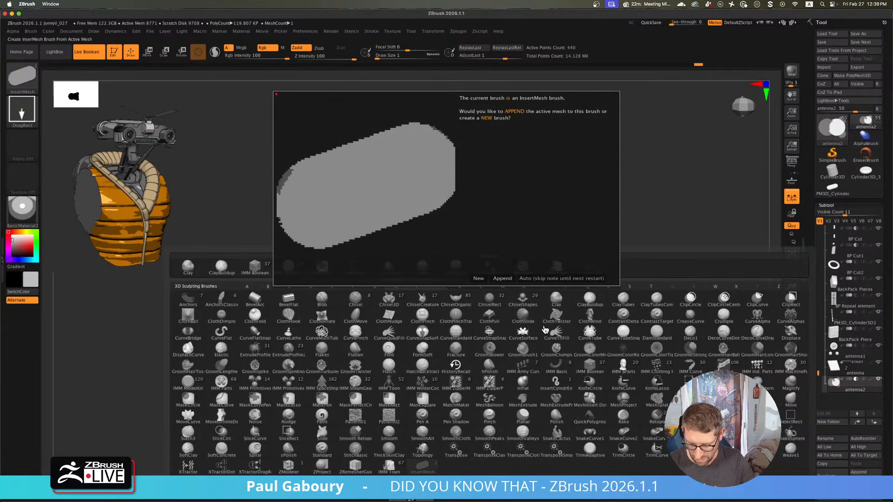
{"action": "left_click", "coordinate": [502, 278]}
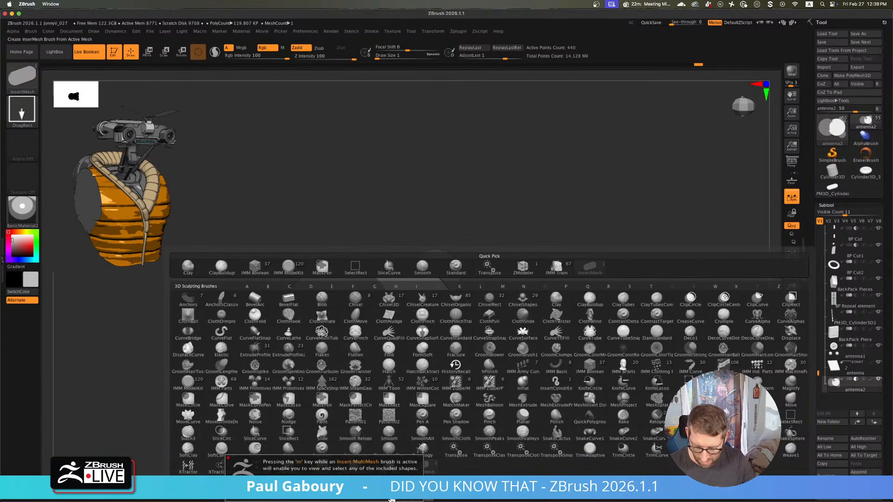
{"action": "key", "text": "m"}
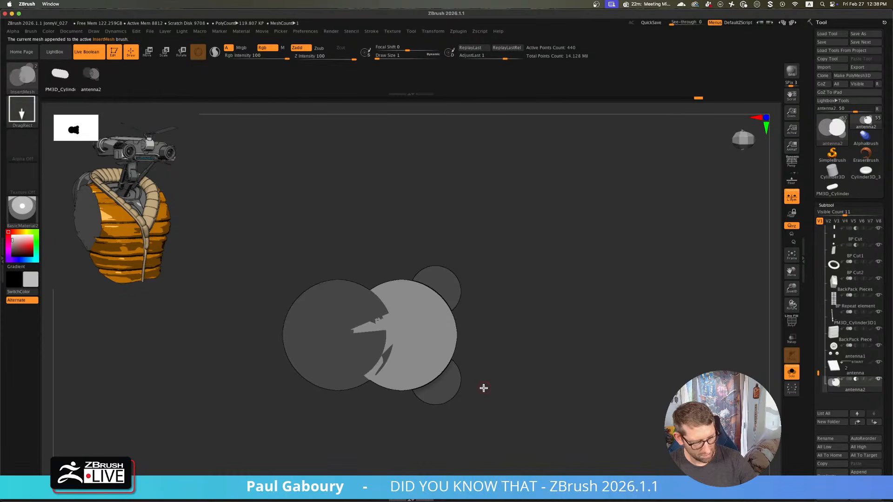
- Move the duplicated large disc sideways until it stands clear of the original discs
{"action": "key", "text": "w"}
{"action": "left_click_drag", "start_coordinate": [447, 334], "coordinate": [472, 335]}
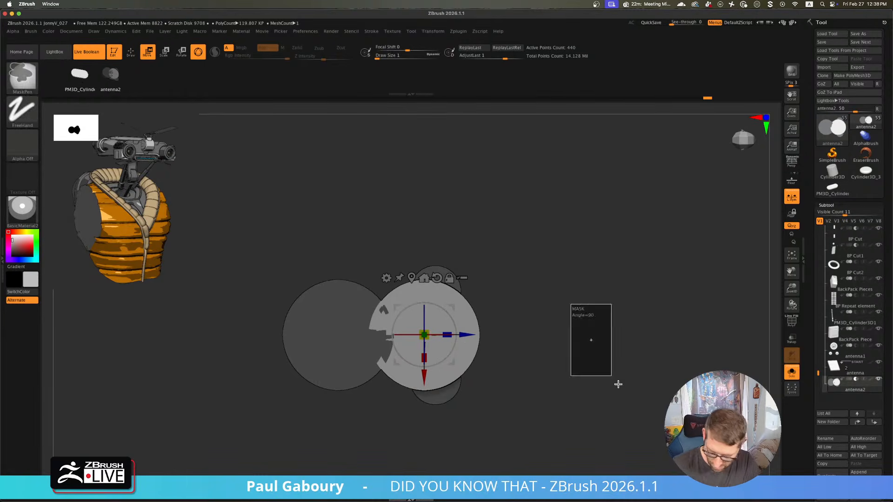
{"action": "left_click_drag", "start_coordinate": [594, 386], "coordinate": [596, 345]}
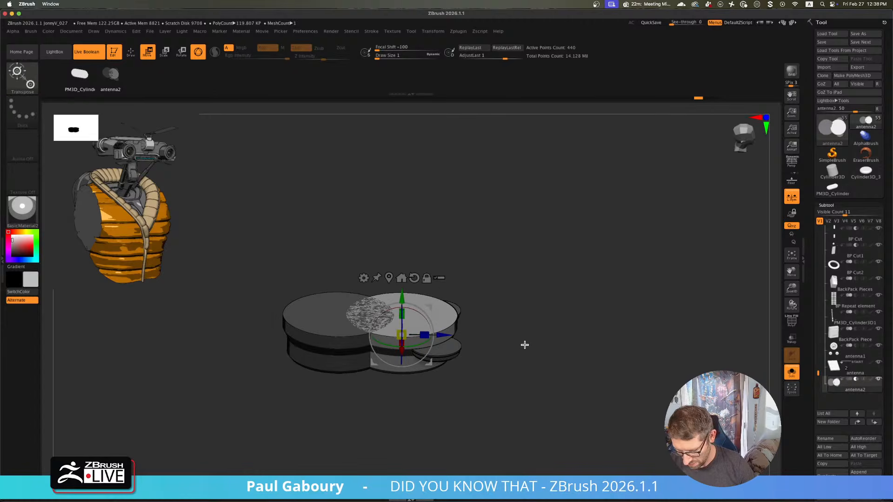
{"action": "left_click_drag", "start_coordinate": [441, 335], "coordinate": [580, 366]}
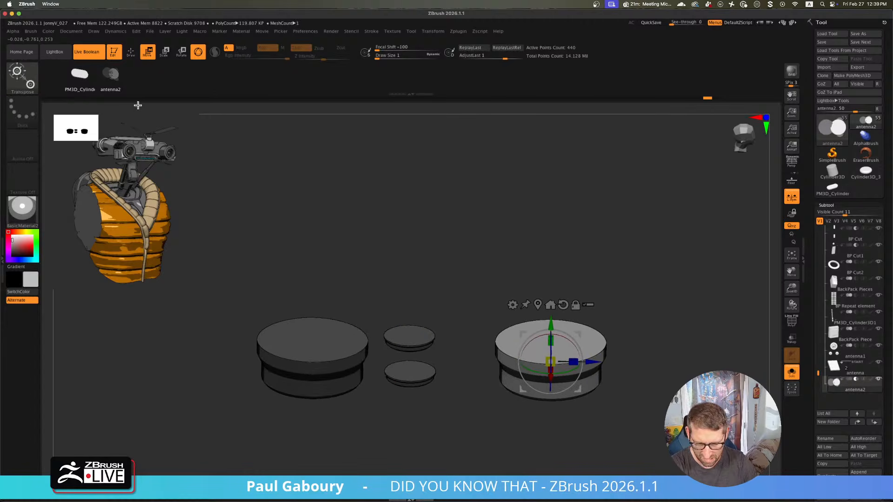
- Try to replace the duplicated disc with a mesh from the InsertMesh brush
{"action": "left_click", "coordinate": [117, 79]}
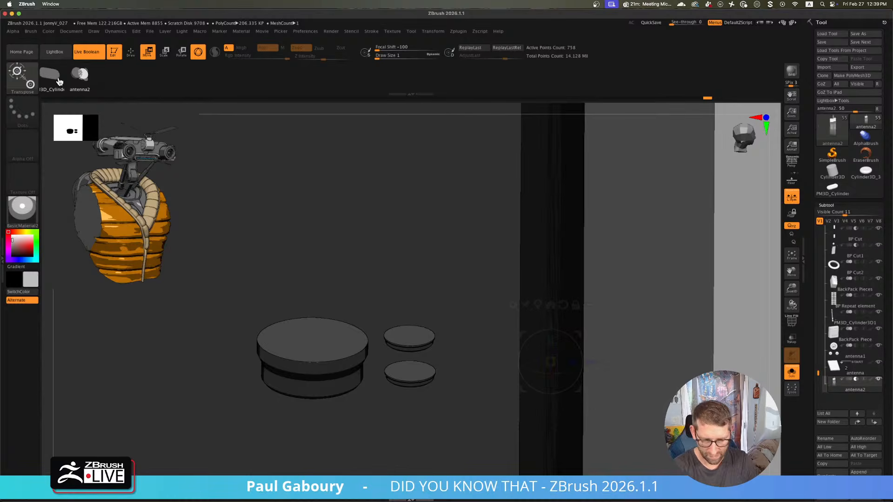
{"action": "mouse_move", "coordinate": [614, 364]}
{"action": "left_mouse_down"}
{"action": "mouse_move", "coordinate": [508, 333]}
{"action": "mouse_move", "coordinate": [562, 368]}
{"action": "mouse_move", "coordinate": [582, 359]}
{"action": "mouse_move", "coordinate": [591, 293]}
{"action": "mouse_move", "coordinate": [580, 317]}
{"action": "mouse_move", "coordinate": [574, 243]}
{"action": "mouse_move", "coordinate": [597, 330]}
{"action": "left_mouse_up"}
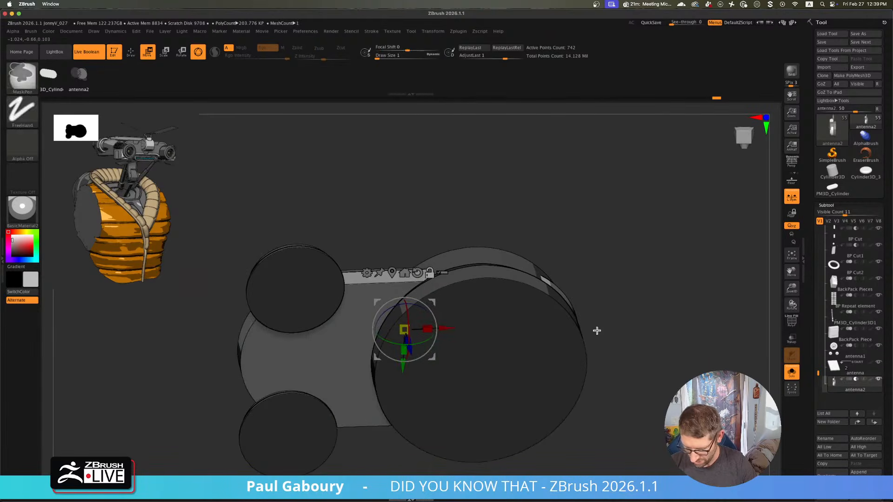
{"action": "left_click", "coordinate": [597, 330], "text": "ctrl+shift"}
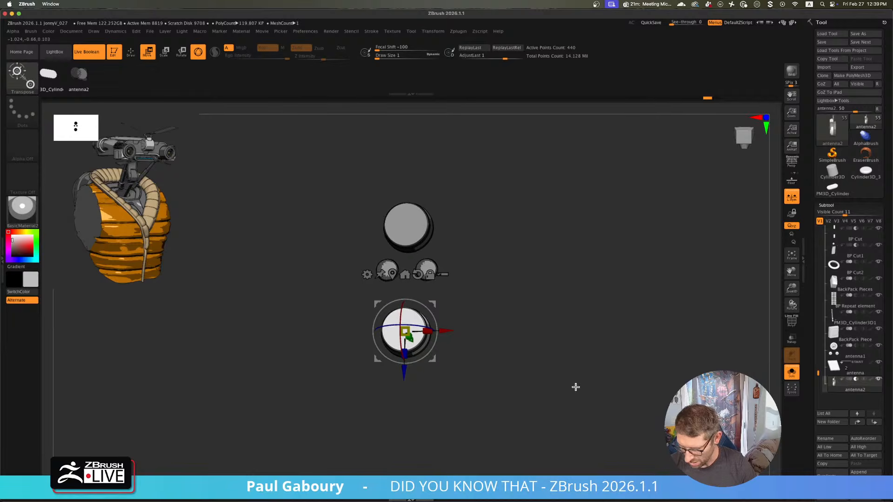
- Switch to the capsule tool, turn it to face its flat cap with the length horizontal, and append it to the InsertMesh brush
{"action": "left_click_drag", "start_coordinate": [575, 387], "coordinate": [582, 409], "text": "alt"}
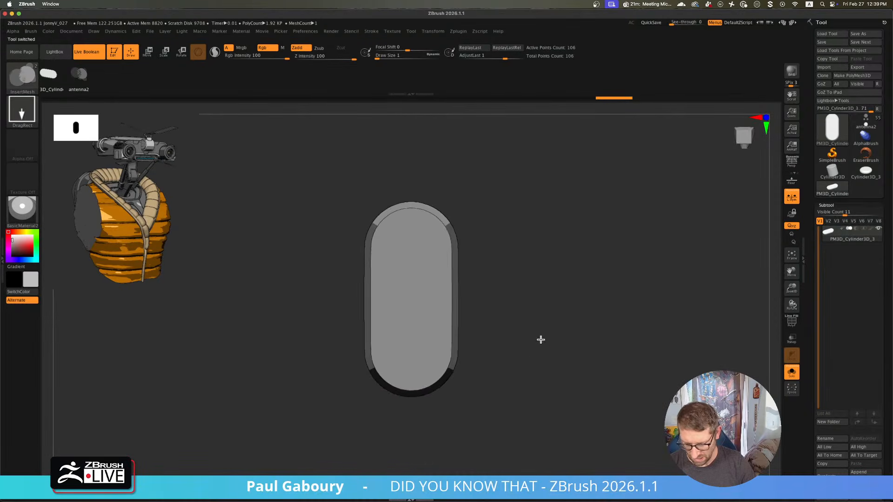
{"action": "mouse_move", "coordinate": [542, 380]}
{"action": "left_mouse_down"}
{"action": "mouse_move", "coordinate": [516, 382]}
{"action": "mouse_move", "coordinate": [540, 339]}
{"action": "mouse_move", "coordinate": [576, 355]}
{"action": "mouse_move", "coordinate": [552, 380]}
{"action": "left_mouse_up"}
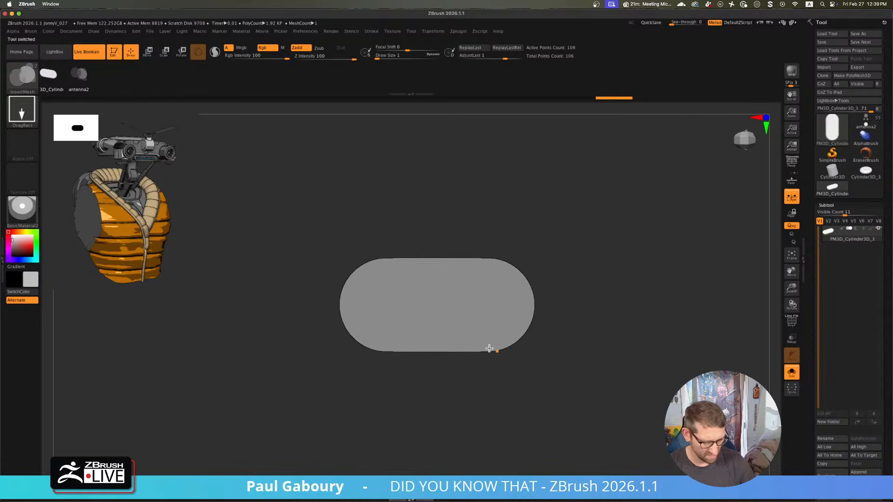
{"action": "key", "text": "b"}
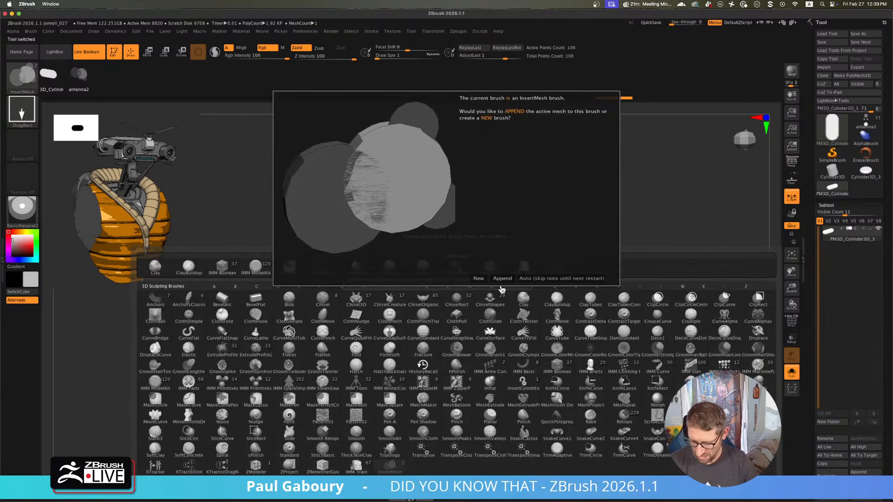
{"action": "left_click", "coordinate": [503, 282]}
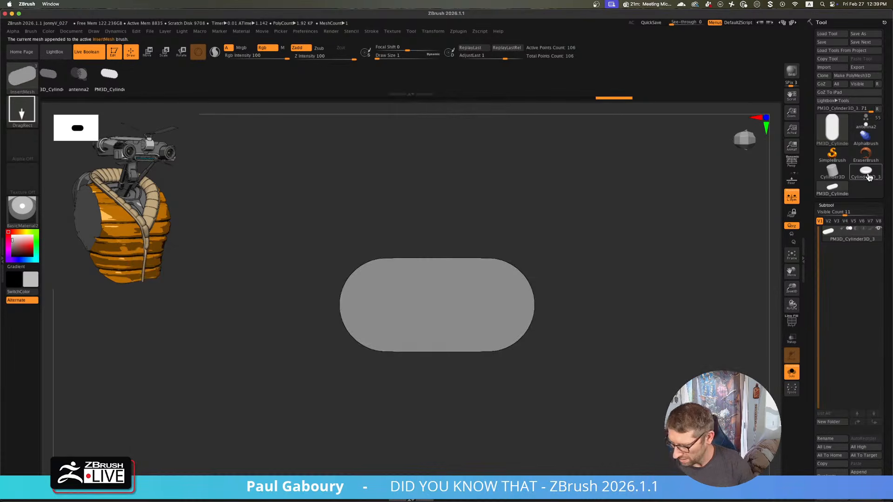
- Switch back to the robot's antenna2 subtool and replace the unmasked disc copy with the newly appended capsule from the InsertMesh brush
{"action": "left_click", "coordinate": [865, 122]}
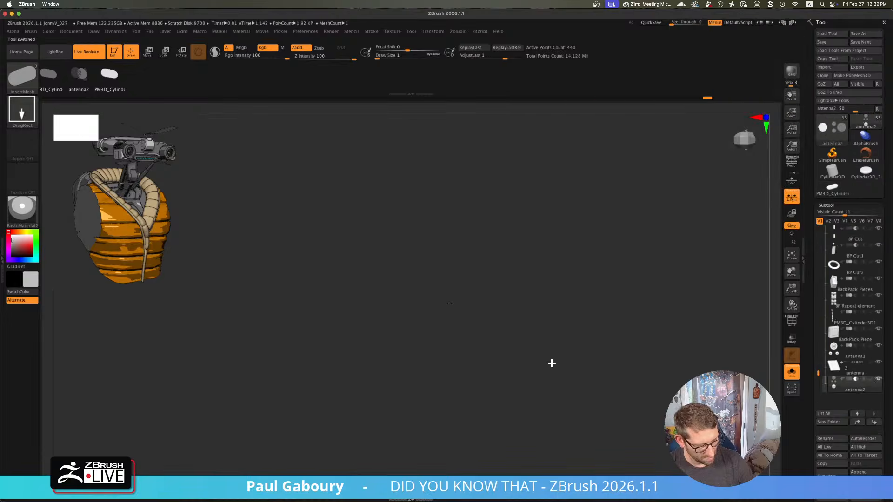
{"action": "key", "text": "f"}
{"action": "right_click_drag", "start_coordinate": [558, 364], "coordinate": [474, 375], "text": "ctrl"}
{"action": "right_click_drag", "start_coordinate": [474, 375], "coordinate": [539, 399], "text": "alt"}
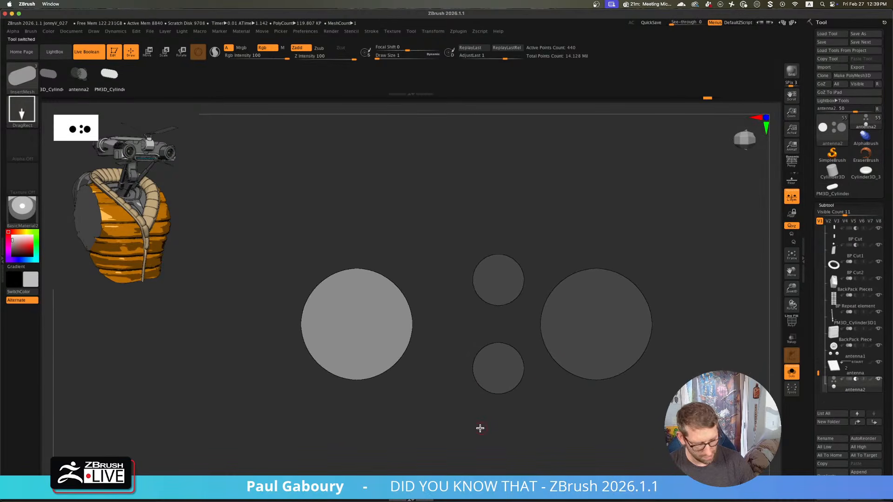
{"action": "key", "text": "w"}
{"action": "left_click", "coordinate": [112, 77]}
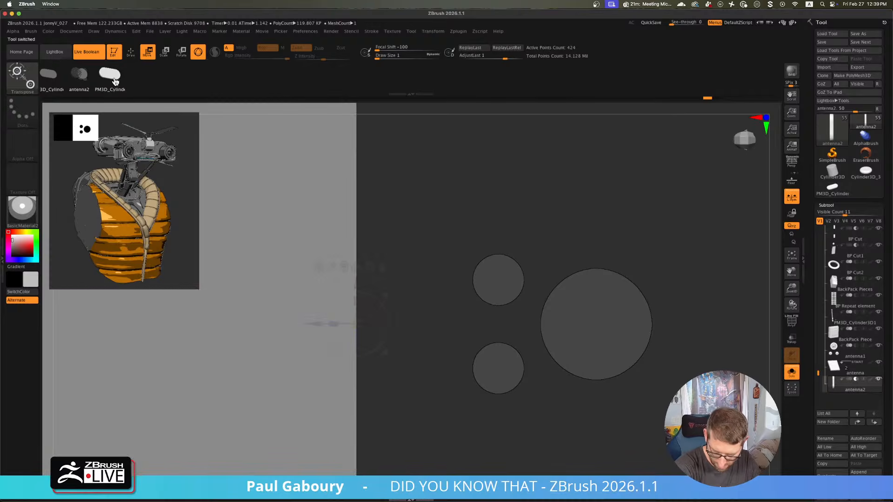
{"action": "right_click_drag", "start_coordinate": [355, 323], "coordinate": [348, 419], "text": "ctrl"}
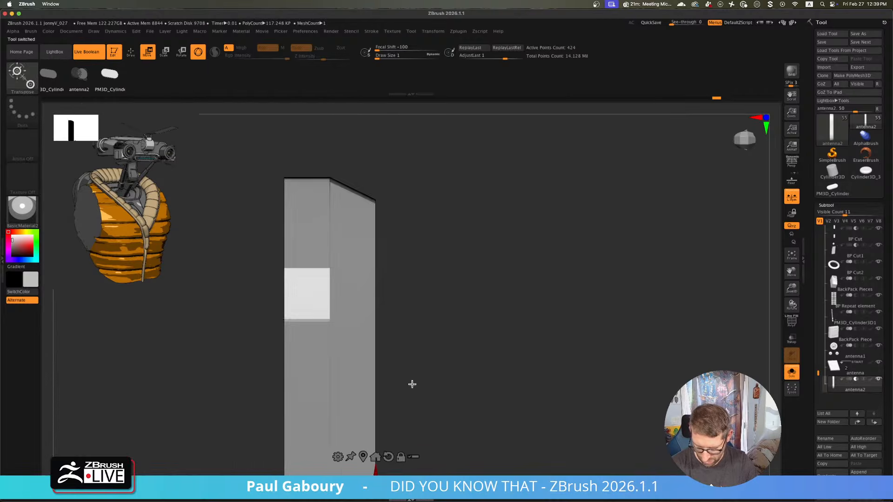
{"action": "right_click_drag", "start_coordinate": [443, 423], "coordinate": [465, 271], "text": "alt"}
{"action": "right_click_drag", "start_coordinate": [401, 360], "coordinate": [399, 414], "text": "ctrl"}
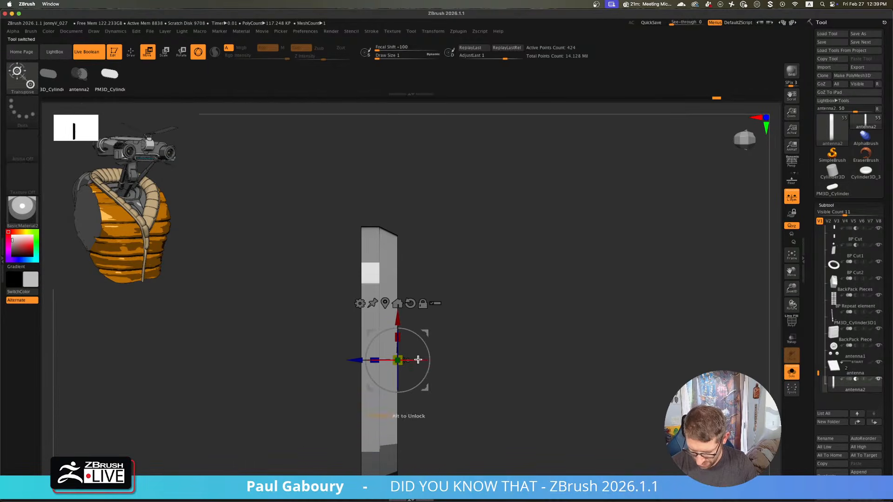
- Rotate the inserted capsule to lie horizontally facing the same way as the discs, scale it down beside them, and show the full model
{"action": "right_click_drag", "start_coordinate": [418, 359], "coordinate": [471, 362]}
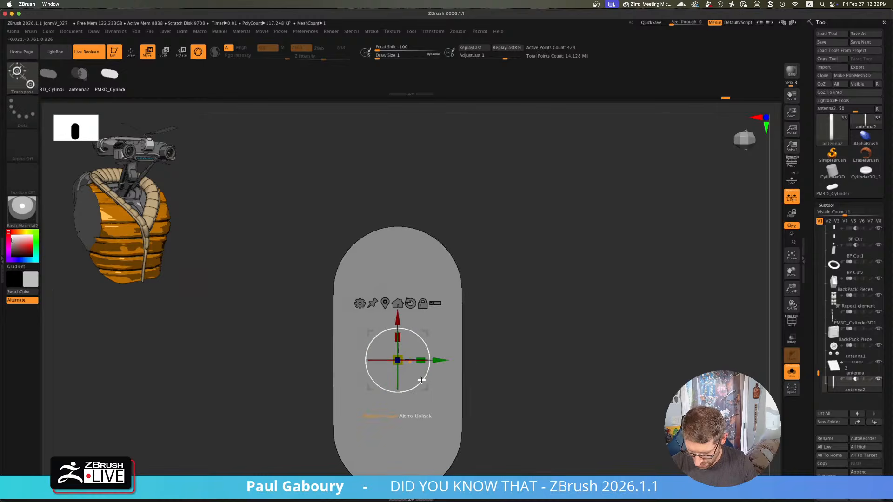
{"action": "left_click_drag", "start_coordinate": [470, 363], "coordinate": [454, 290]}
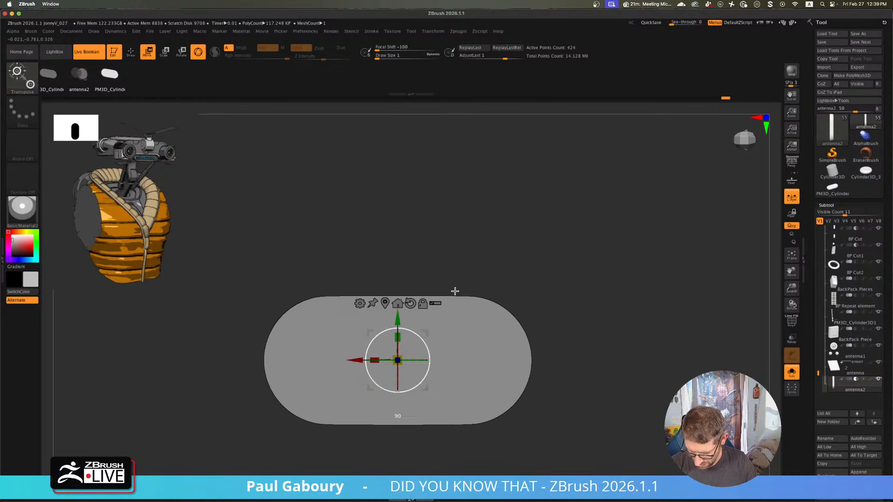
{"action": "left_click_drag", "start_coordinate": [398, 360], "coordinate": [302, 311]}
{"action": "key", "text": "ctrl+z"}
{"action": "left_click_drag", "start_coordinate": [398, 361], "coordinate": [346, 321]}
{"action": "key", "text": "ctrl+z"}
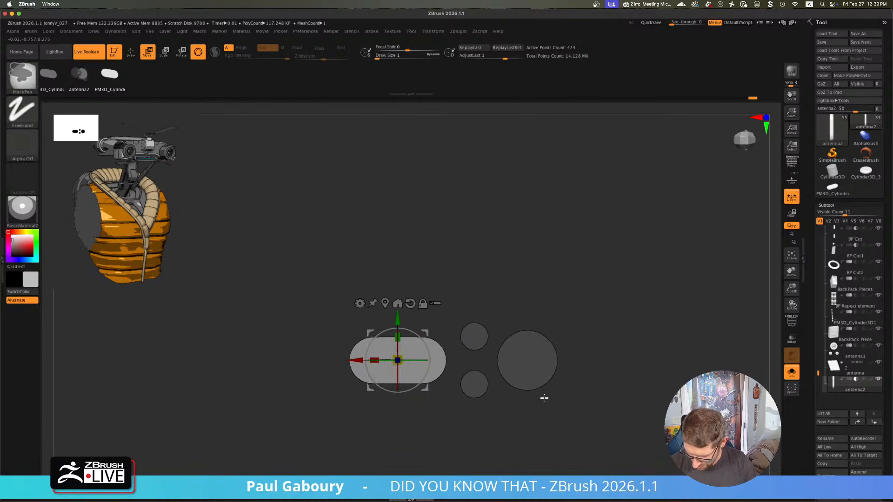
{"action": "left_click", "coordinate": [792, 372]}
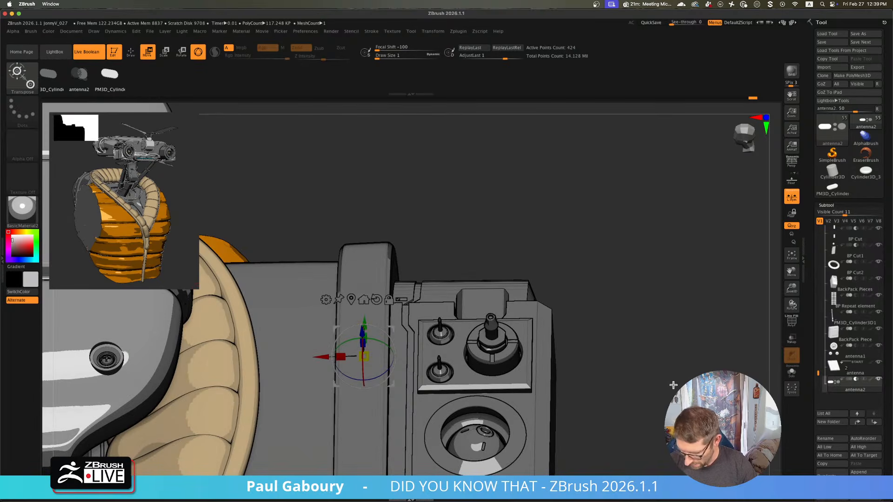
- Slide the capsule cutter sideways across the antenna plate beneath the large antenna, shifting it toward the plate's outer edge, and leave transform mode
{"action": "left_click_drag", "start_coordinate": [316, 358], "coordinate": [451, 388]}
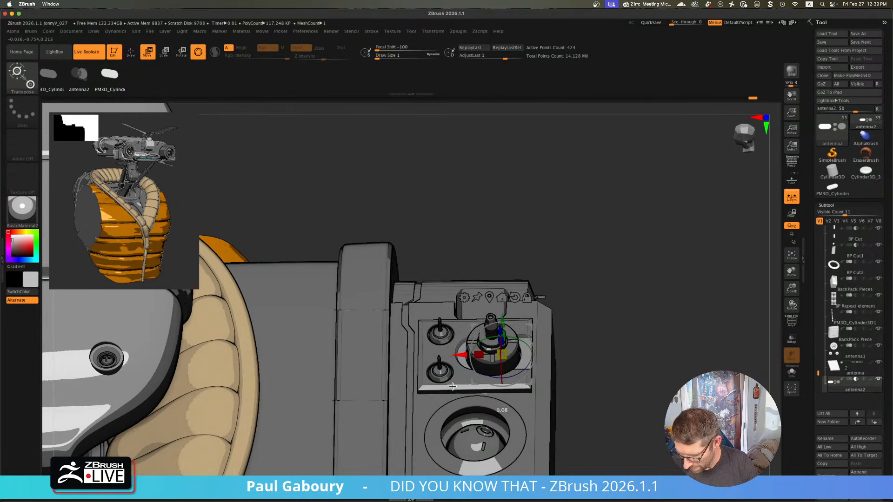
{"action": "key", "text": "ctrl"}
{"action": "left_click_drag", "start_coordinate": [574, 363], "coordinate": [568, 390]}
{"action": "scroll", "coordinate": [600, 437], "scroll_direction": "up", "scroll_amount": 5}
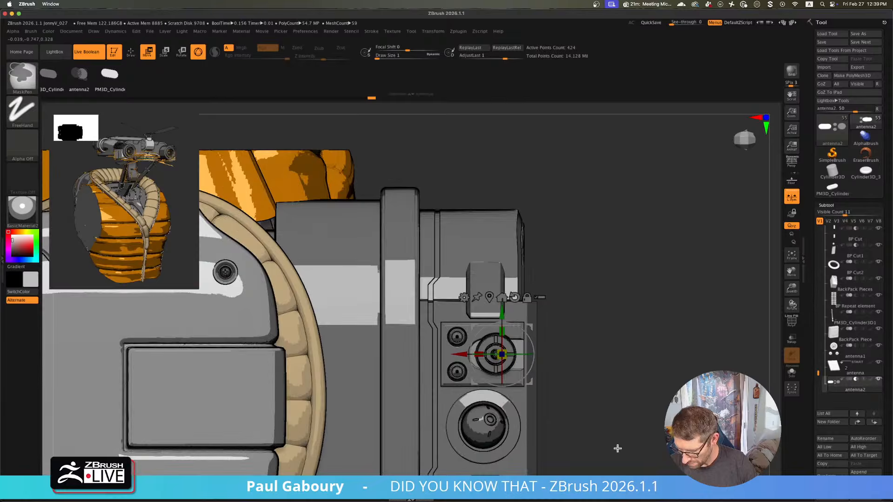
{"action": "left_click_drag", "start_coordinate": [461, 356], "coordinate": [467, 354]}
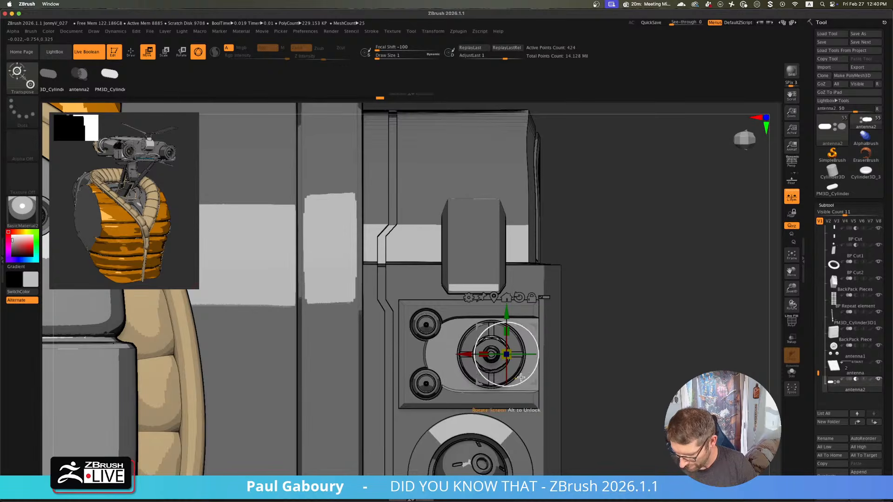
{"action": "left_click_drag", "start_coordinate": [488, 357], "coordinate": [495, 357]}
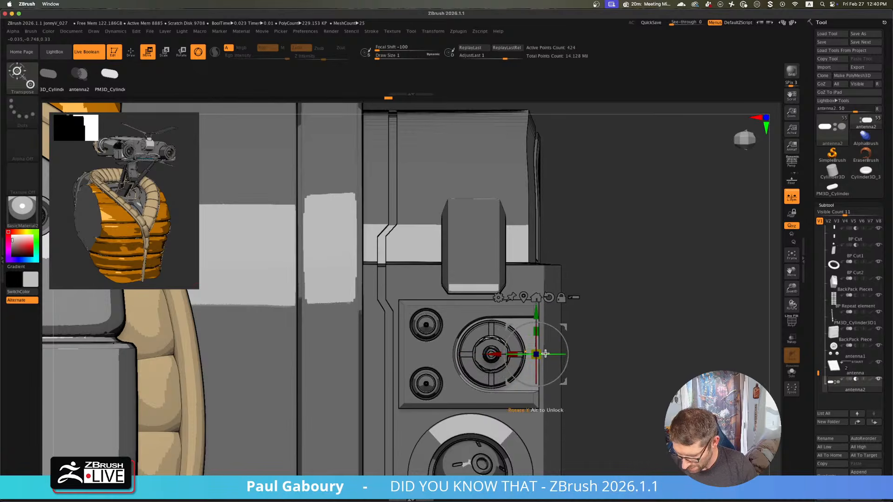
{"action": "key", "text": "q"}
{"action": "right_click_drag", "start_coordinate": [588, 363], "coordinate": [570, 335], "text": "ctrl"}
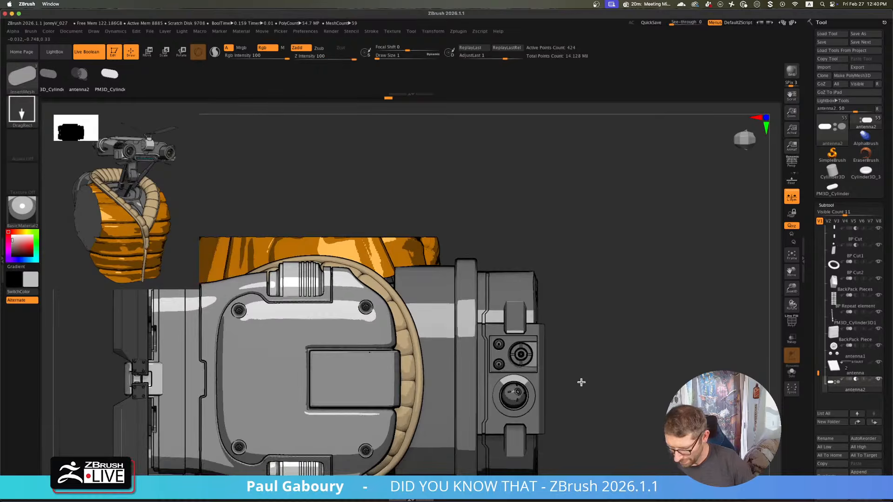
{"action": "mouse_move", "coordinate": [581, 382]}
{"action": "right_mouse_down"}
{"action": "mouse_move", "coordinate": [578, 325]}
{"action": "mouse_move", "coordinate": [577, 362]}
{"action": "mouse_move", "coordinate": [560, 333]}
{"action": "mouse_move", "coordinate": [578, 353]}
{"action": "mouse_move", "coordinate": [607, 345]}
{"action": "mouse_move", "coordinate": [596, 363]}
{"action": "mouse_move", "coordinate": [576, 366]}
{"action": "mouse_move", "coordinate": [640, 353]}
{"action": "mouse_move", "coordinate": [644, 365]}
{"action": "mouse_move", "coordinate": [674, 321]}
{"action": "mouse_move", "coordinate": [602, 343]}
{"action": "mouse_move", "coordinate": [613, 314]}
{"action": "mouse_move", "coordinate": [532, 386]}
{"action": "mouse_move", "coordinate": [538, 375]}
{"action": "mouse_move", "coordinate": [504, 347]}
{"action": "right_mouse_up"}
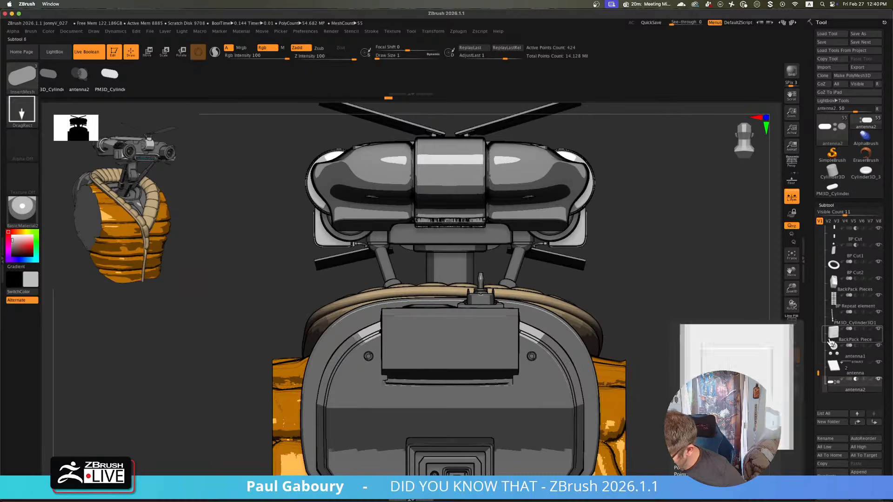
- Switch to the BP Cut1 subtool, try inserting a capsule on the backpack's upper box, and isolate the subtool to inspect it
{"action": "scroll", "coordinate": [820, 372], "scroll_direction": "up", "scroll_amount": 5}
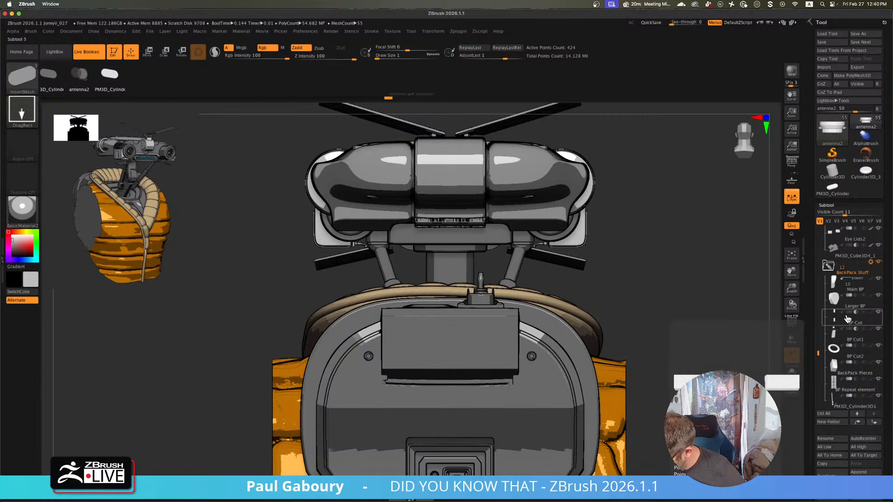
{"action": "left_click", "coordinate": [840, 340]}
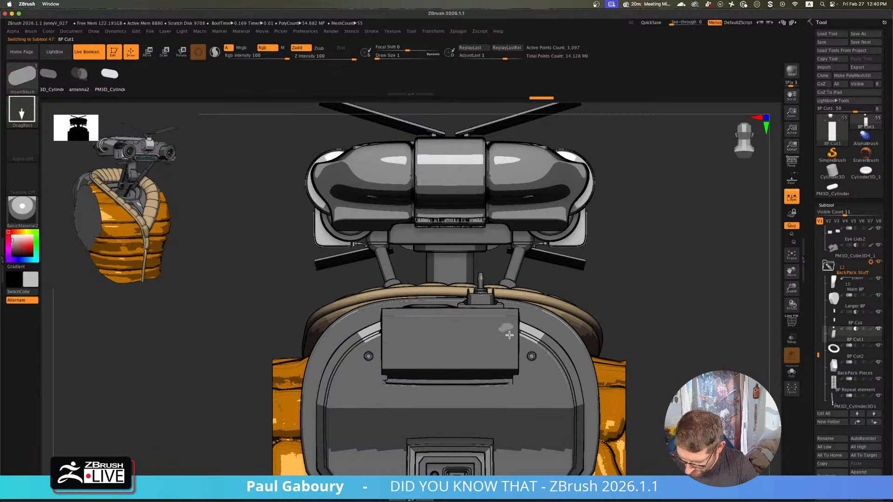
{"action": "key", "text": "shift+f"}
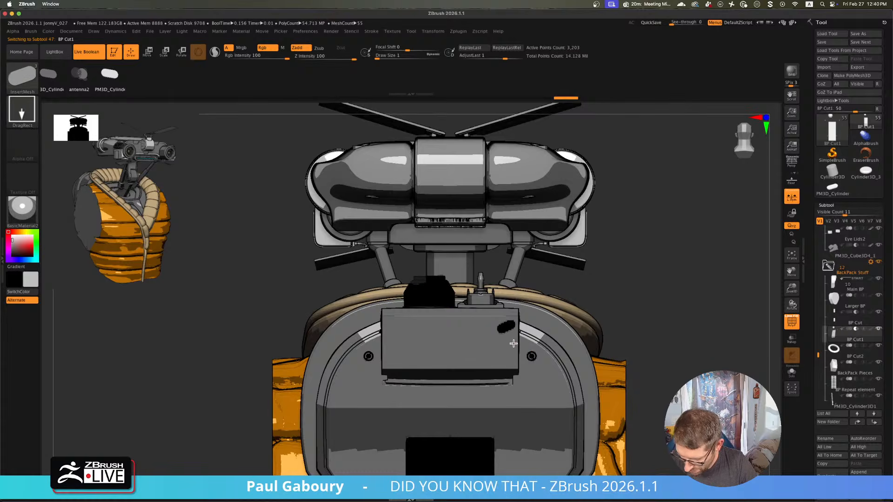
{"action": "right_click_drag", "start_coordinate": [514, 343], "coordinate": [527, 363]}
{"action": "key", "text": "shift+f"}
{"action": "left_click", "coordinate": [791, 373]}
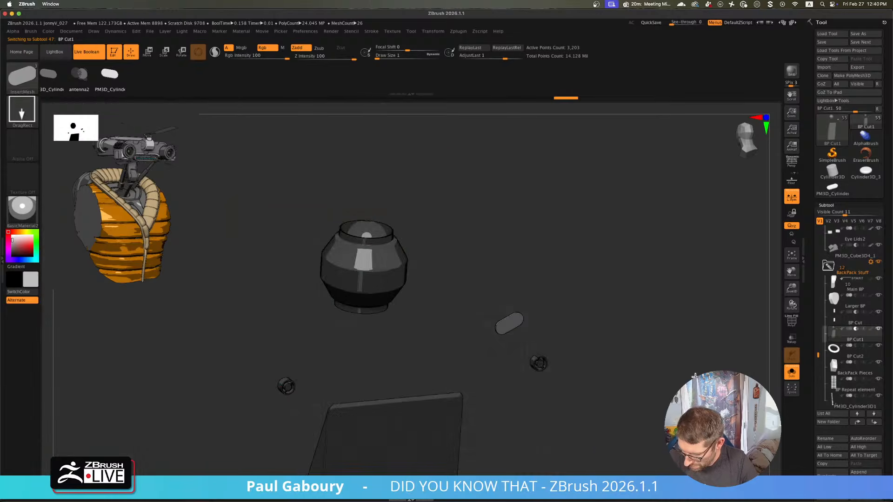
{"action": "right_click_drag", "start_coordinate": [578, 339], "coordinate": [389, 279], "text": "ctrl"}
- Open the Imbed value in the InsertMesh brush's depth settings for editing
{"action": "left_click", "coordinate": [31, 31]}
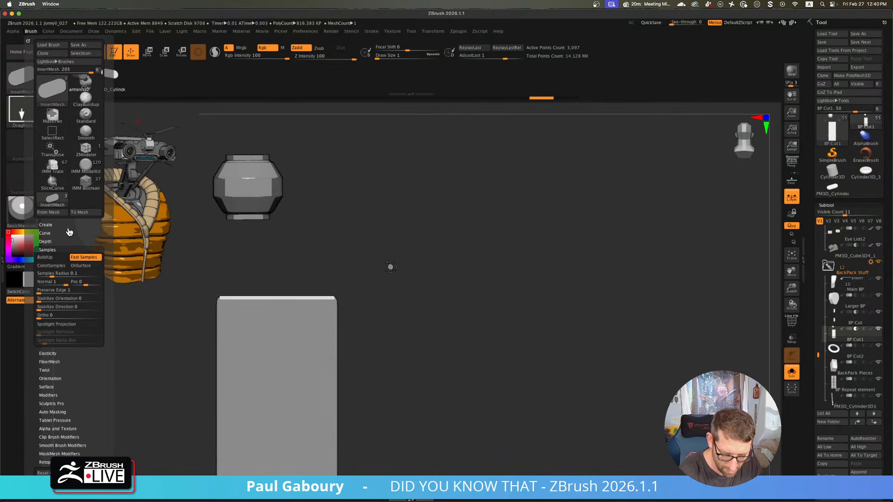
{"action": "left_click", "coordinate": [46, 241]}
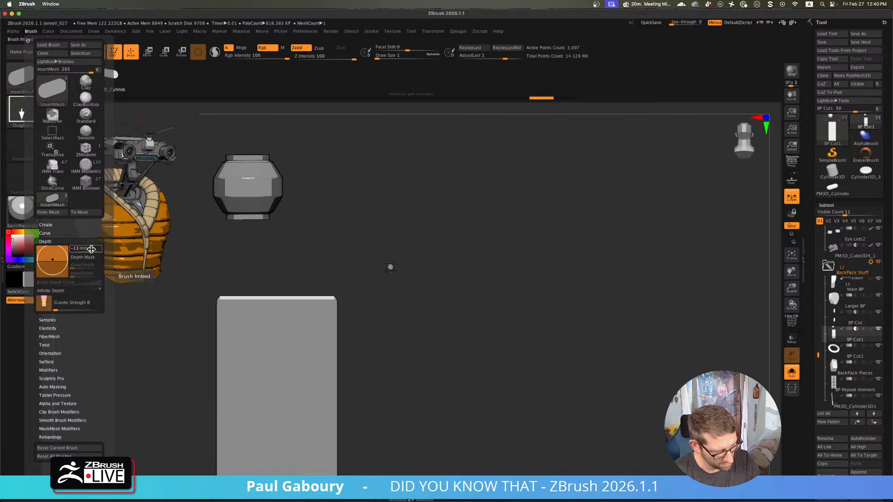
{"action": "left_click", "coordinate": [91, 249]}
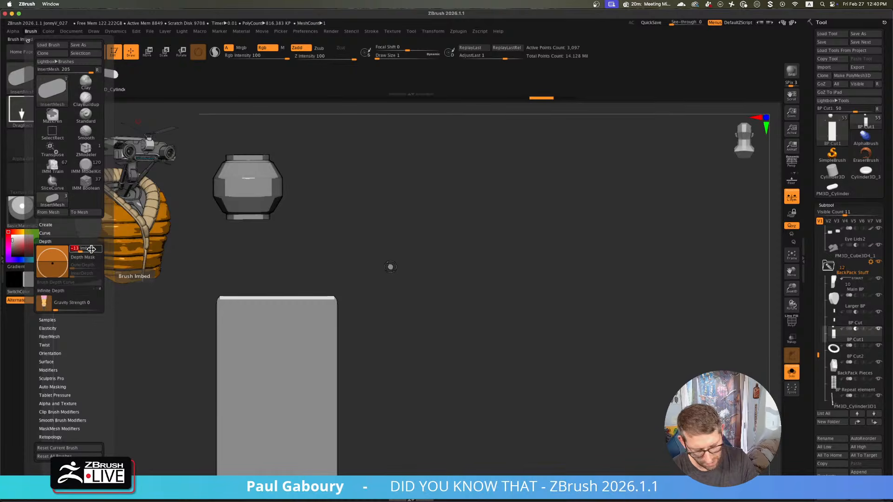
- Show the full model and insert mirrored diagonal capsule cuts near the upper corners of the backpack's upper box
{"action": "left_click", "coordinate": [793, 374]}
{"action": "right_click_drag", "start_coordinate": [447, 319], "coordinate": [504, 329], "text": "alt"}
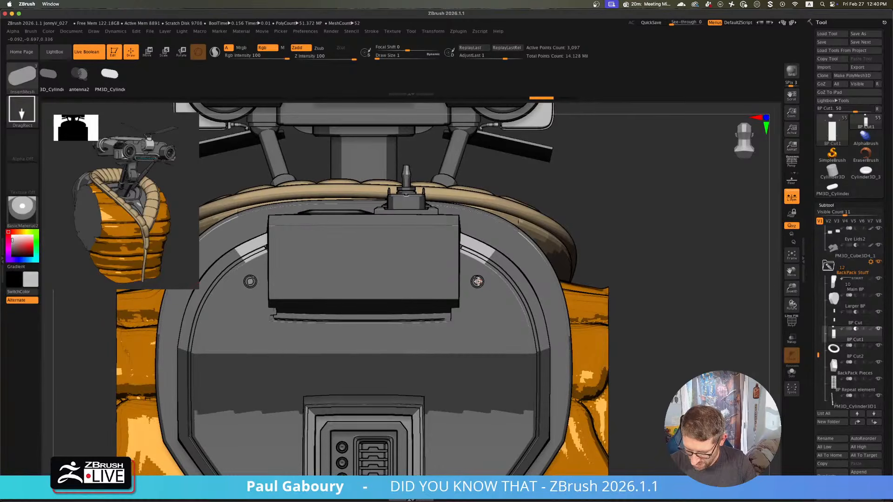
{"action": "key", "text": "shift+f"}
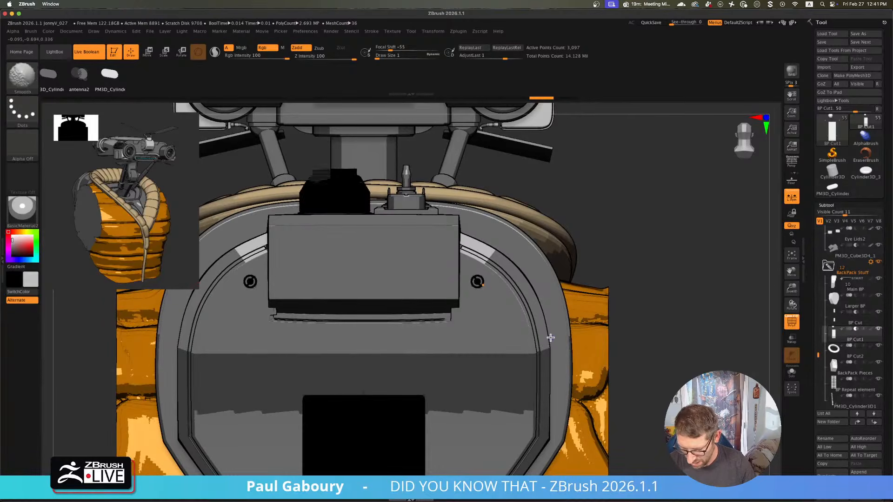
{"action": "key", "text": "shift+f"}
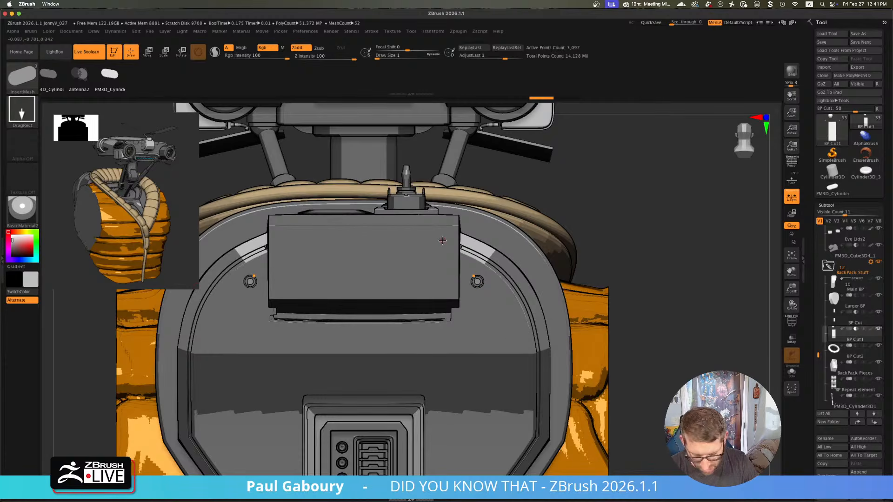
{"action": "left_click_drag", "start_coordinate": [443, 241], "coordinate": [450, 246]}
{"action": "key", "text": "ctrl"}
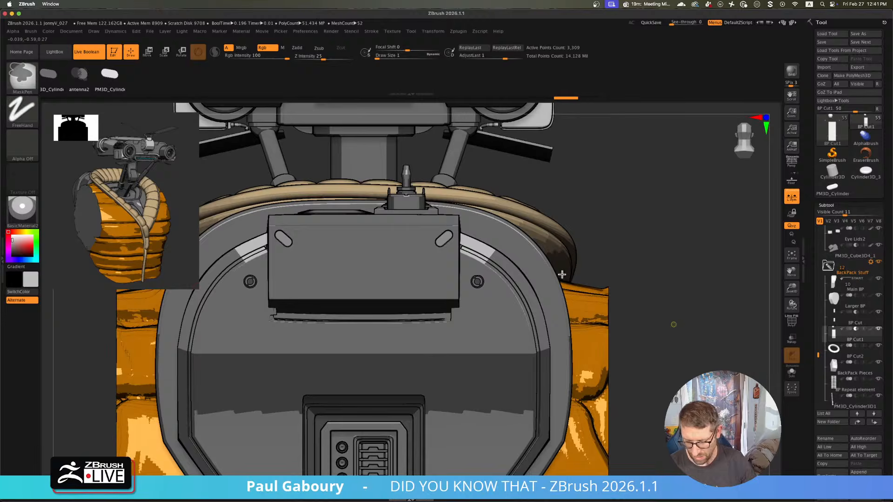
- Examine the capsule cuts on the whole backpack, and inspect the isolated BP Cut1 cutters with polyframe shown
{"action": "key", "text": "f"}
{"action": "left_click_drag", "start_coordinate": [562, 275], "coordinate": [606, 368]}
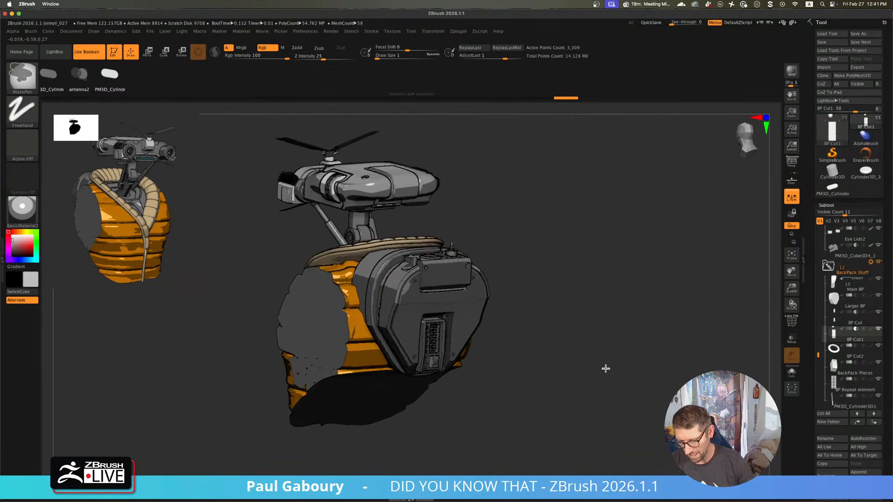
{"action": "mouse_move", "coordinate": [606, 369]}
{"action": "right_mouse_down", "text": "ctrl"}
{"action": "mouse_move", "coordinate": [605, 381]}
{"action": "mouse_move", "coordinate": [606, 355]}
{"action": "right_mouse_up", "text": "ctrl"}
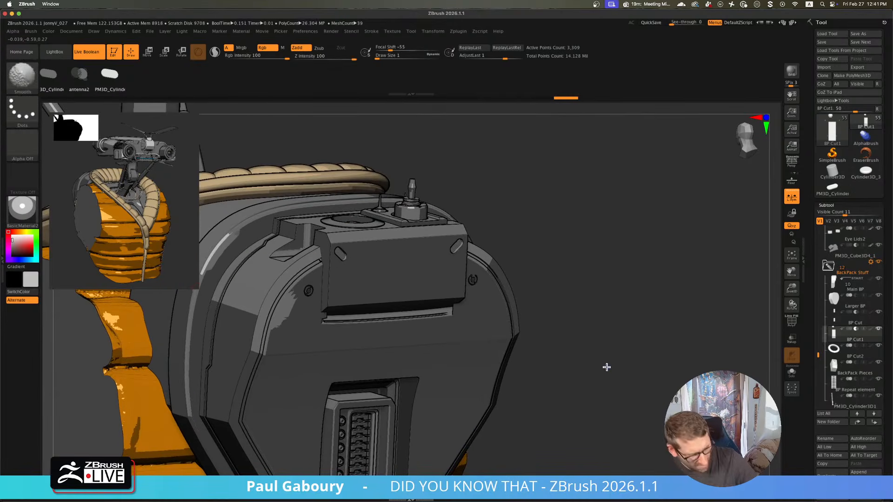
{"action": "key", "text": "shift+f"}
{"action": "left_click_drag", "start_coordinate": [596, 351], "coordinate": [696, 329], "text": "shift"}
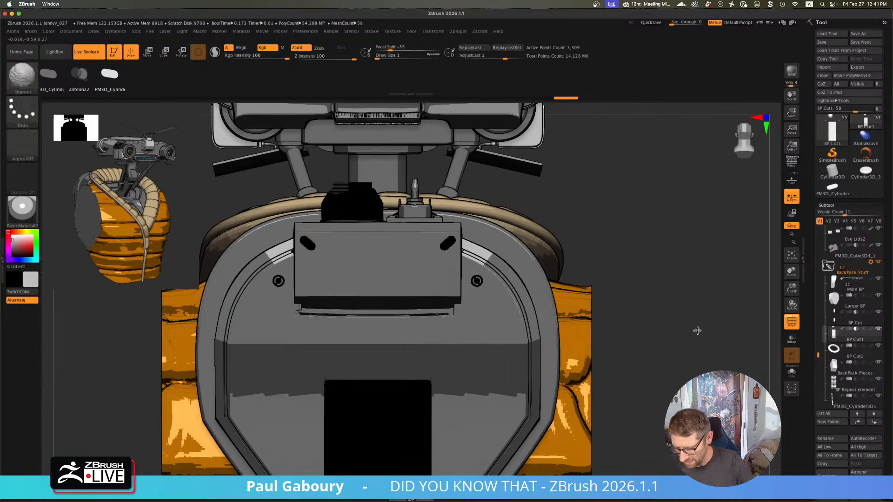
{"action": "left_click", "coordinate": [791, 372]}
{"action": "mouse_move", "coordinate": [565, 308]}
{"action": "right_mouse_down", "text": "alt"}
{"action": "mouse_move", "coordinate": [607, 367]}
{"action": "mouse_move", "coordinate": [566, 309]}
{"action": "right_mouse_up", "text": "alt"}
{"action": "right_click_drag", "start_coordinate": [475, 279], "coordinate": [672, 462], "text": "ctrl"}
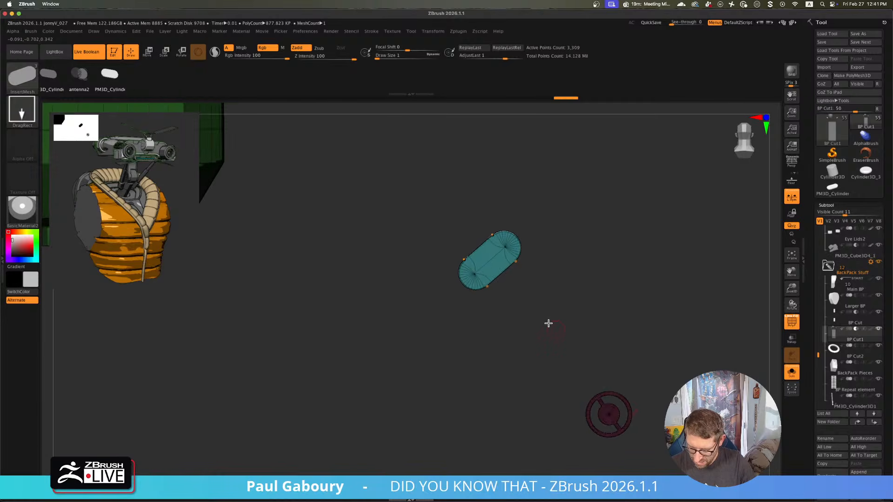
{"action": "right_click_drag", "start_coordinate": [547, 322], "coordinate": [460, 247], "text": "ctrl"}
{"action": "right_click_drag", "start_coordinate": [499, 295], "coordinate": [592, 337], "text": "alt"}
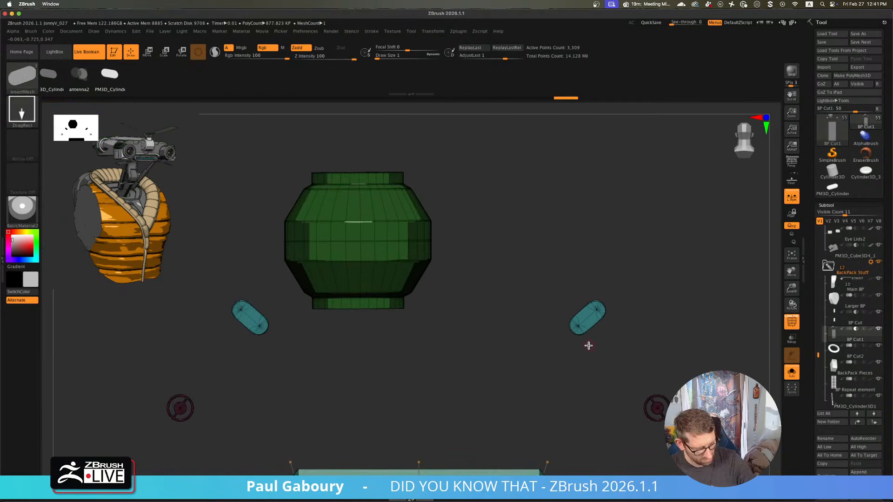
{"action": "key", "text": "w"}
{"action": "left_click", "coordinate": [551, 260]}
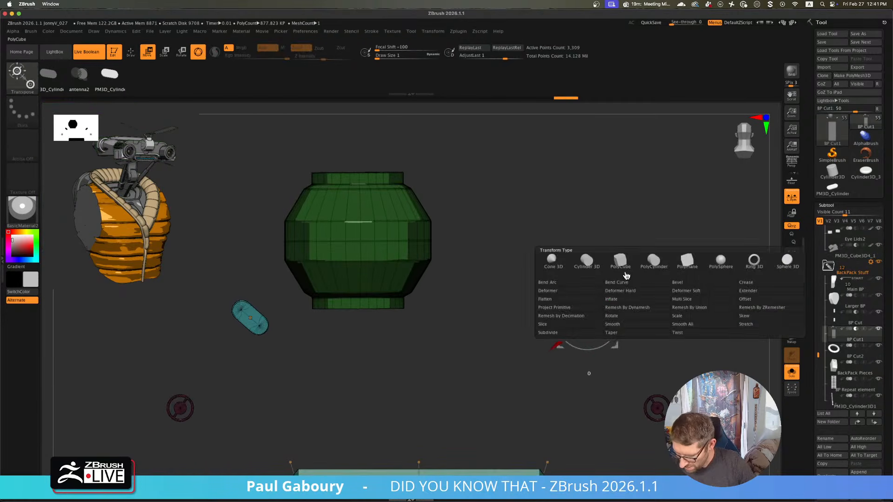
{"action": "left_click", "coordinate": [653, 296]}
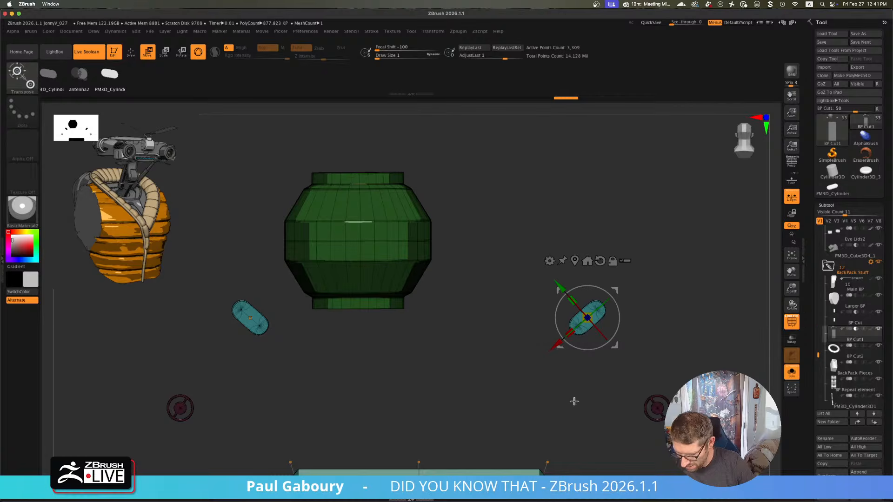
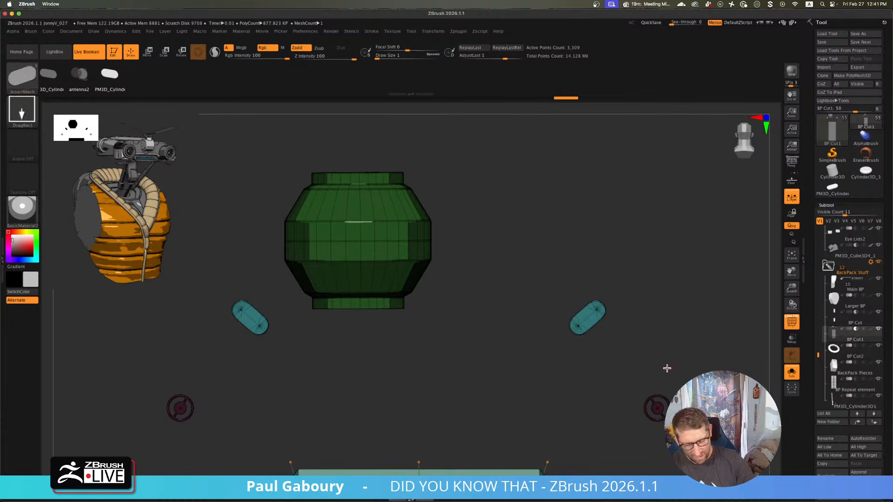
- Hide the BP Cut1 parts other than the two capsules, split the hidden parts into a separate subtool, and keep BP Cut1 active
{"action": "left_click_drag", "start_coordinate": [530, 259], "coordinate": [623, 357], "text": "ctrl+shift"}
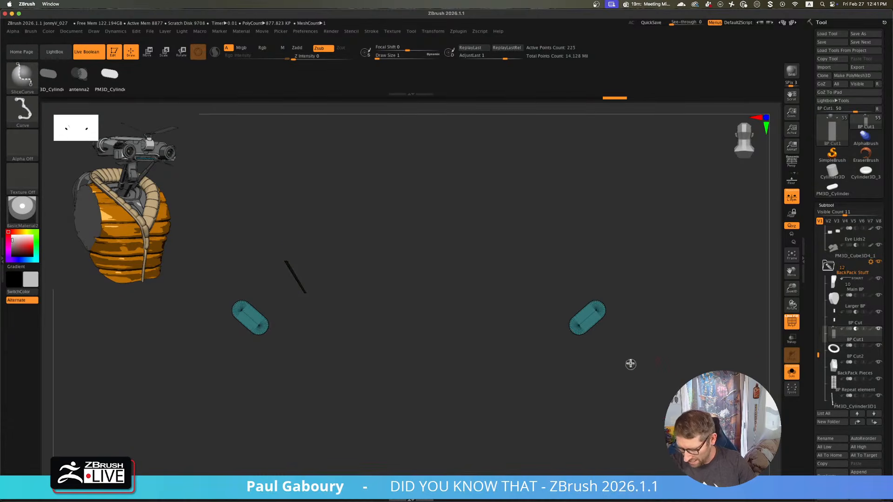
{"action": "scroll", "coordinate": [887, 394], "scroll_direction": "down", "scroll_amount": 3}
{"action": "scroll", "coordinate": [887, 394], "scroll_direction": "down", "scroll_amount": 3}
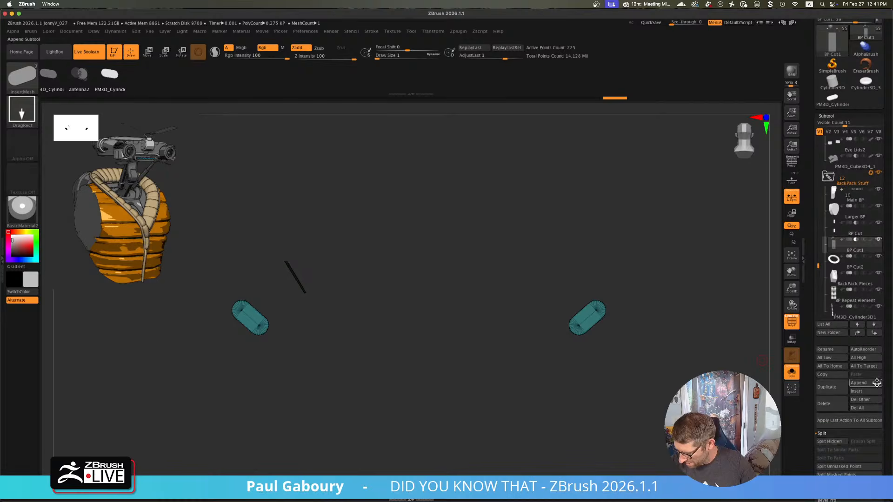
{"action": "left_click", "coordinate": [829, 442]}
{"action": "left_click", "coordinate": [852, 252]}
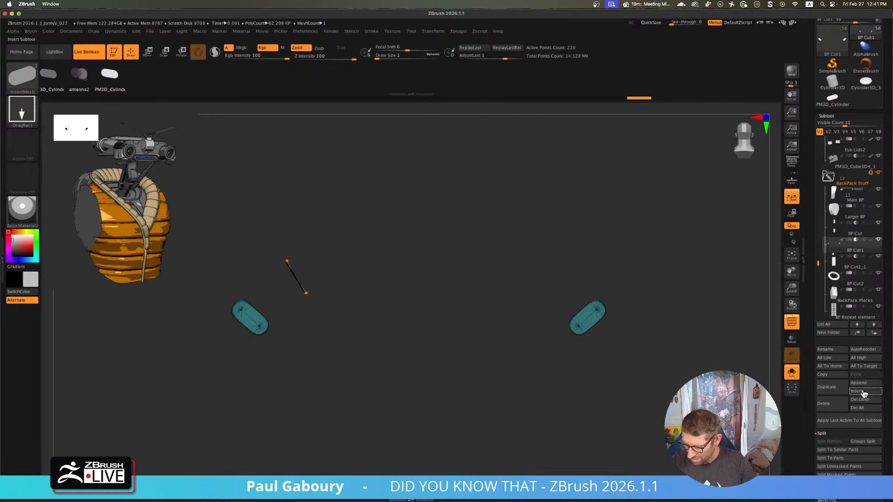
- Switch from the isolated capsules to the BP Cut subtool and view its pair of beveled blocks at an angle
{"action": "left_click_drag", "start_coordinate": [580, 390], "coordinate": [569, 393]}
{"action": "key", "text": "ctrl"}
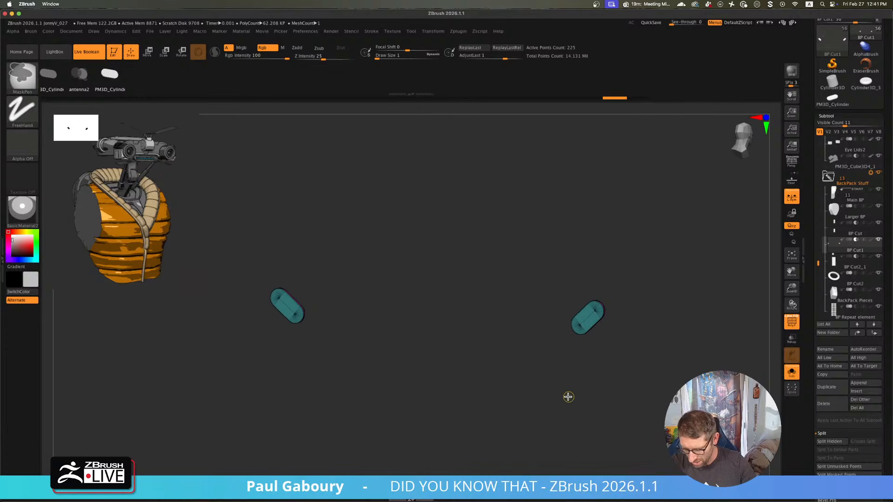
{"action": "key", "text": "Up"}
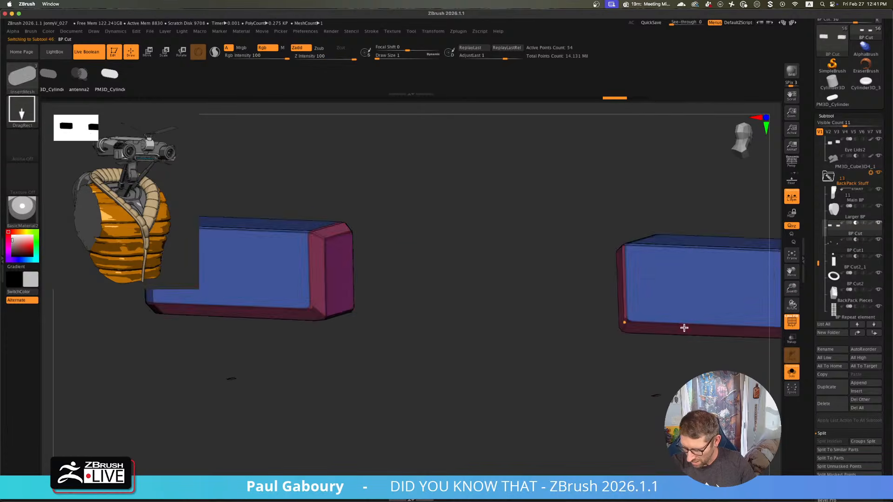
{"action": "left_click_drag", "start_coordinate": [525, 399], "coordinate": [521, 401]}
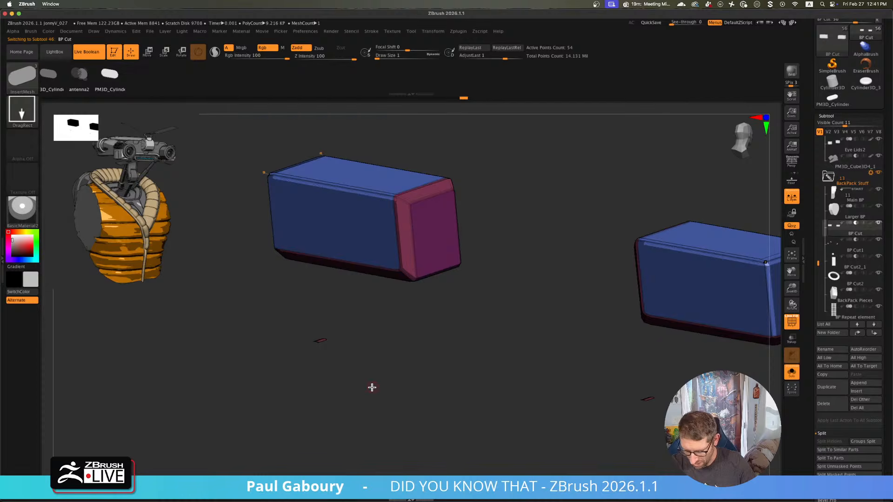
- Try to merge the BP Cut blocks down into the subtool below with Weld turned on
{"action": "mouse_move", "coordinate": [325, 341]}
{"action": "right_mouse_down", "text": "ctrl"}
{"action": "mouse_move", "coordinate": [457, 434]}
{"action": "mouse_move", "coordinate": [330, 367]}
{"action": "mouse_move", "coordinate": [328, 352]}
{"action": "right_mouse_up", "text": "ctrl"}
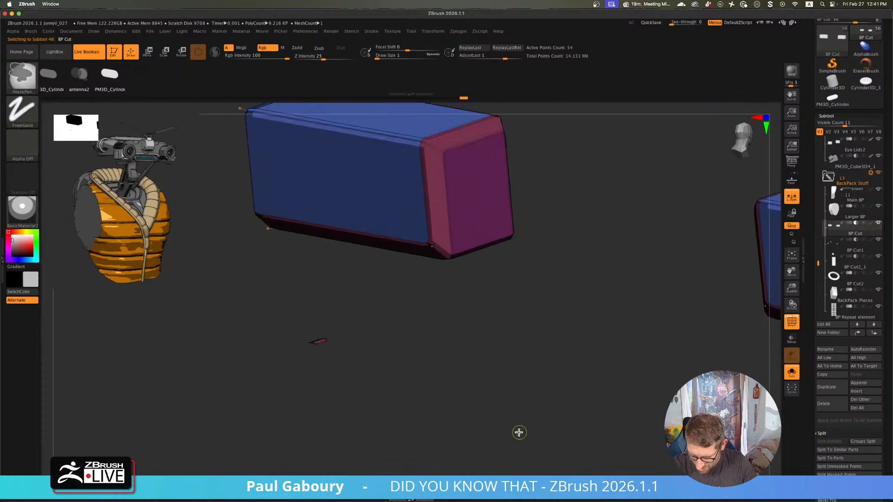
{"action": "mouse_move", "coordinate": [519, 432]}
{"action": "right_mouse_down", "text": "ctrl"}
{"action": "mouse_move", "coordinate": [458, 425]}
{"action": "mouse_move", "coordinate": [526, 391]}
{"action": "right_mouse_up", "text": "ctrl"}
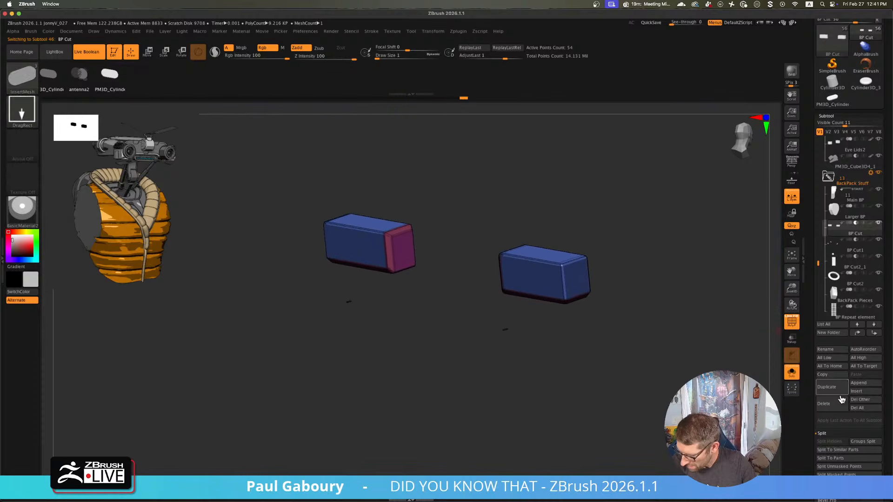
{"action": "left_click", "coordinate": [822, 434]}
{"action": "left_click", "coordinate": [826, 442]}
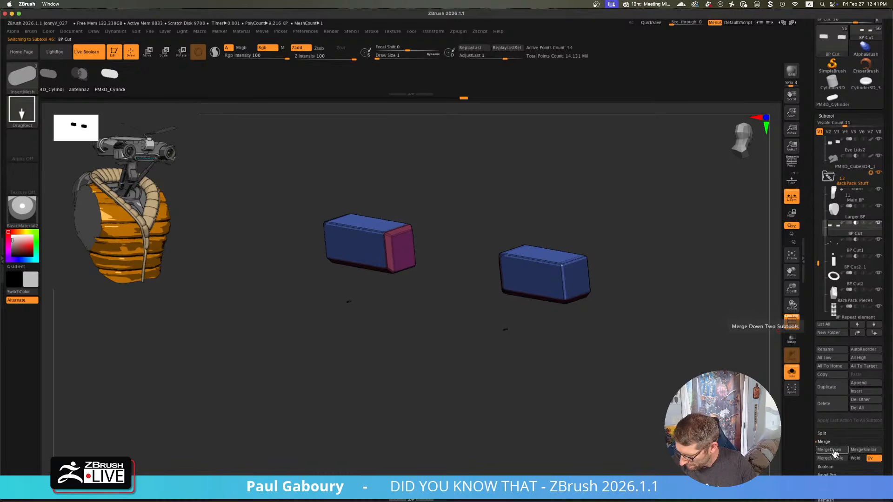
{"action": "left_click", "coordinate": [832, 451]}
{"action": "left_click", "coordinate": [861, 466]}
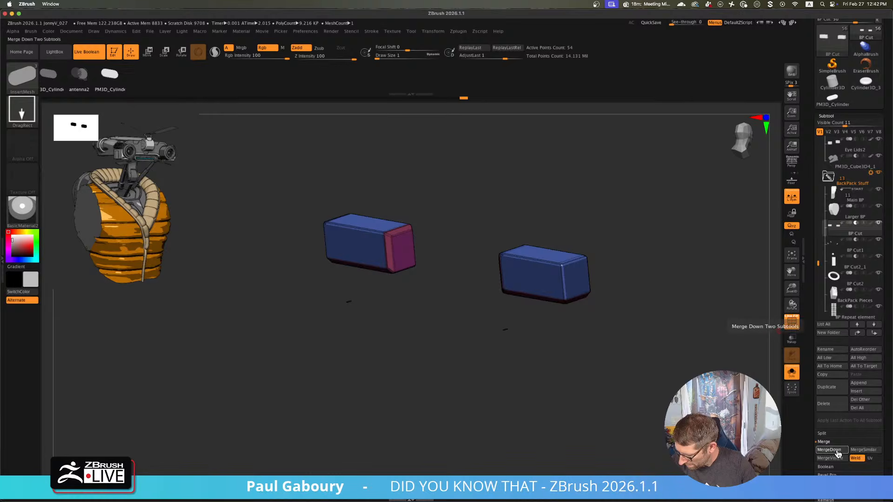
{"action": "left_click", "coordinate": [831, 449]}
{"action": "left_click", "coordinate": [764, 469]}
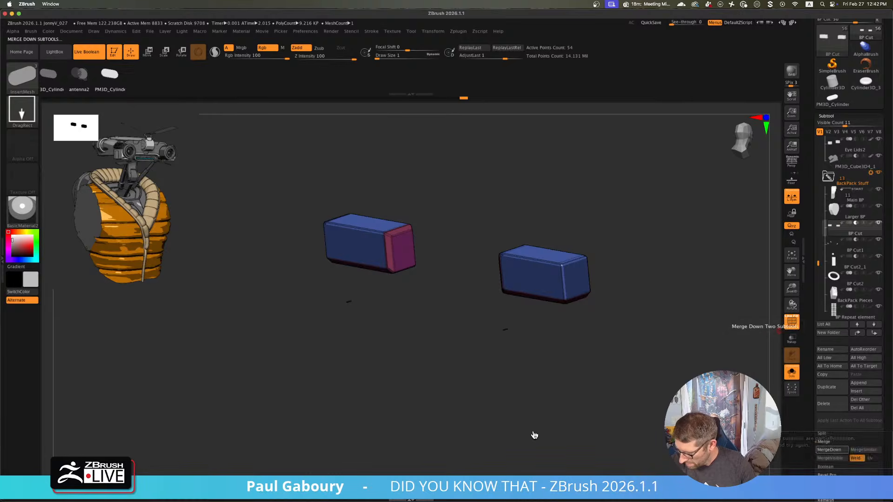
- Restore the split-off parts to the BP Cut1 subtool and delete the duplicate BP Cut2_1 subtool
{"action": "key", "text": "ctrl+shift"}
{"action": "key", "text": "ctrl+shift"}
{"action": "key", "text": "Down"}
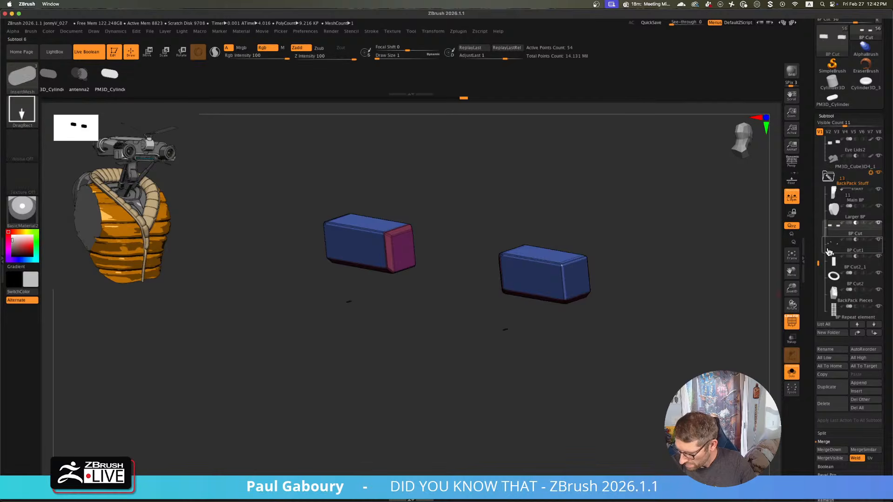
{"action": "left_click", "coordinate": [600, 395], "text": "ctrl+shift"}
{"action": "mouse_move", "coordinate": [596, 400]}
{"action": "left_mouse_down"}
{"action": "mouse_move", "coordinate": [606, 395]}
{"action": "mouse_move", "coordinate": [596, 417]}
{"action": "mouse_move", "coordinate": [608, 395]}
{"action": "left_mouse_up"}
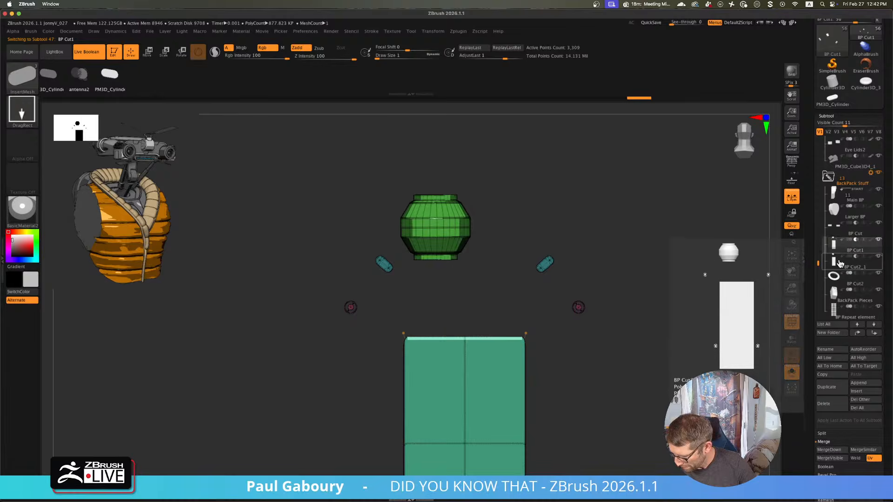
{"action": "left_click", "coordinate": [841, 267]}
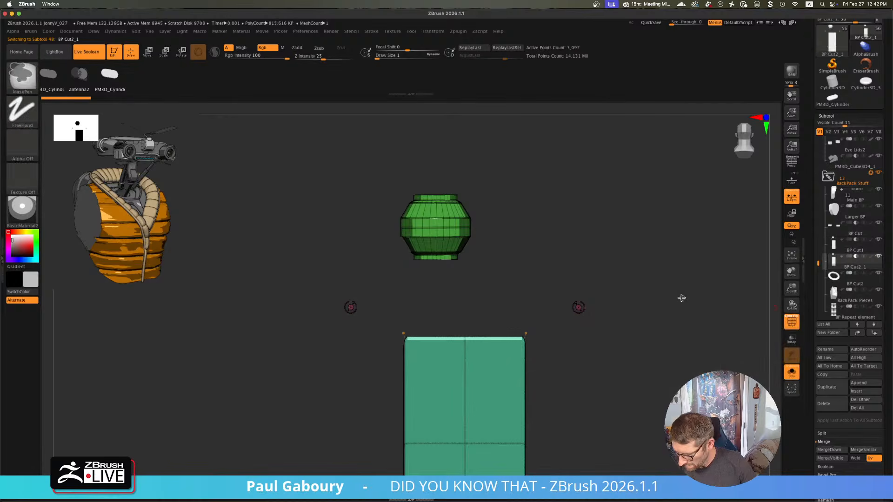
{"action": "left_click", "coordinate": [824, 404]}
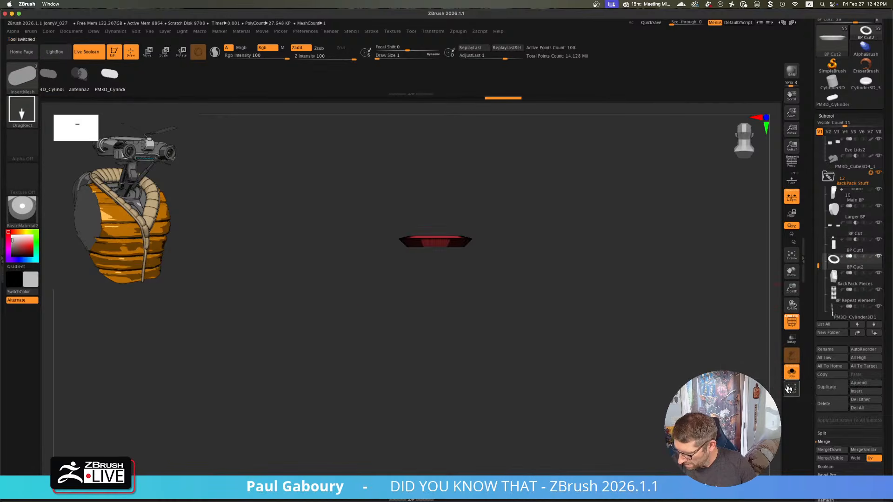
- Isolate the two diagonal capsules in BP Cut1 and split the hidden parts into a separate subtool
{"action": "left_click", "coordinate": [827, 249]}
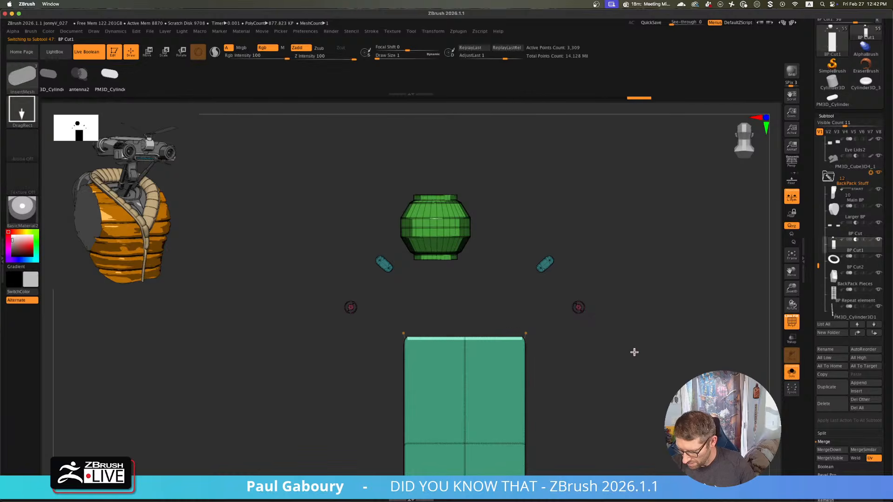
{"action": "mouse_move", "coordinate": [549, 273]}
{"action": "left_mouse_down"}
{"action": "mouse_move", "coordinate": [576, 256]}
{"action": "mouse_move", "coordinate": [560, 274]}
{"action": "left_mouse_up"}
{"action": "left_click_drag", "start_coordinate": [532, 241], "coordinate": [565, 290], "text": "ctrl+shift"}
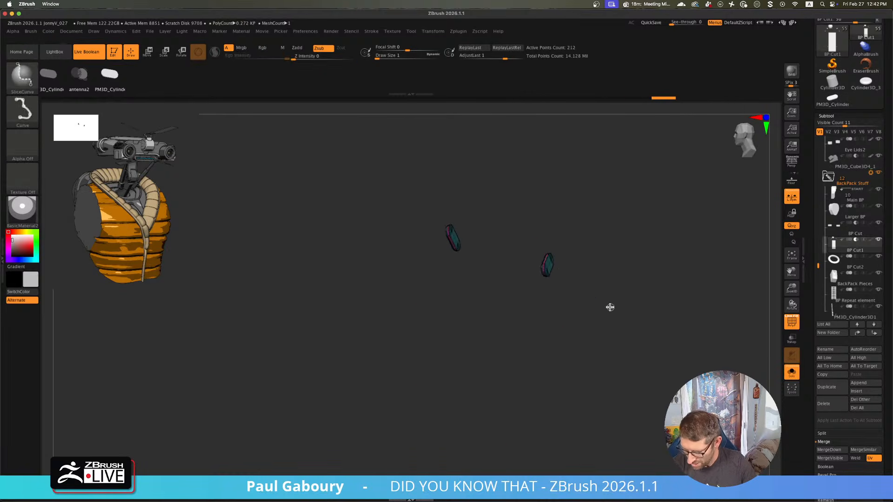
{"action": "left_click", "coordinate": [822, 433]}
{"action": "left_click", "coordinate": [829, 442]}
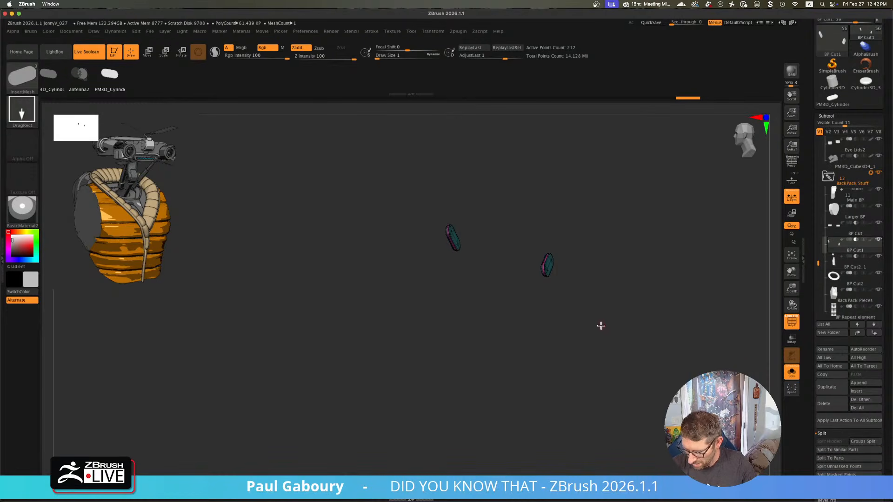
- Delete one of the two mirrored BP Cut1 capsules by symmetry and view the remaining one from the back
{"action": "scroll", "coordinate": [865, 381], "scroll_direction": "down", "scroll_amount": 10}
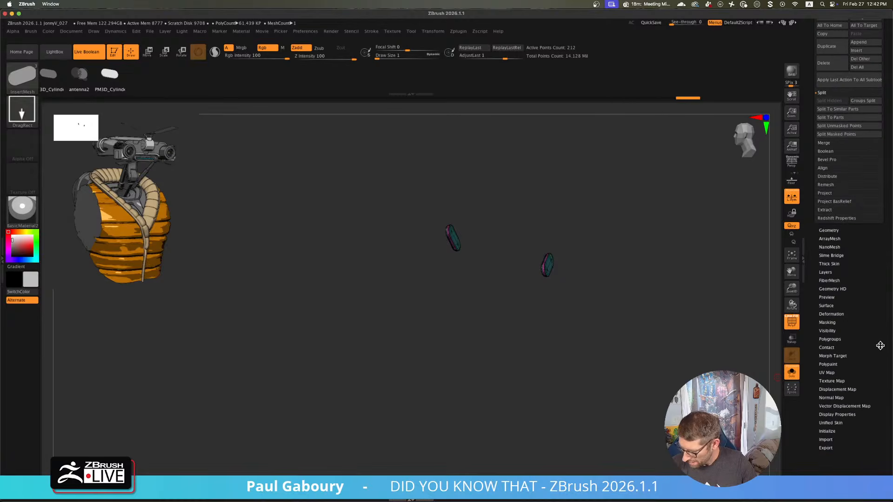
{"action": "left_click", "coordinate": [845, 324]}
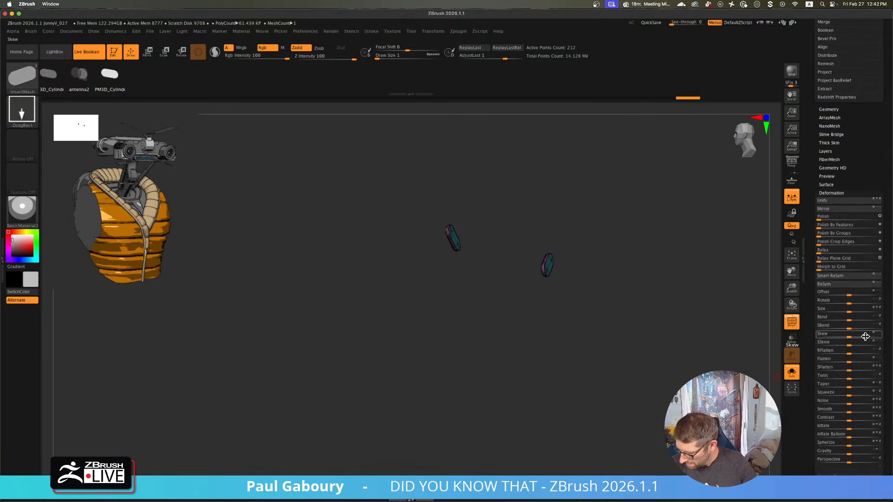
{"action": "left_click", "coordinate": [829, 110]}
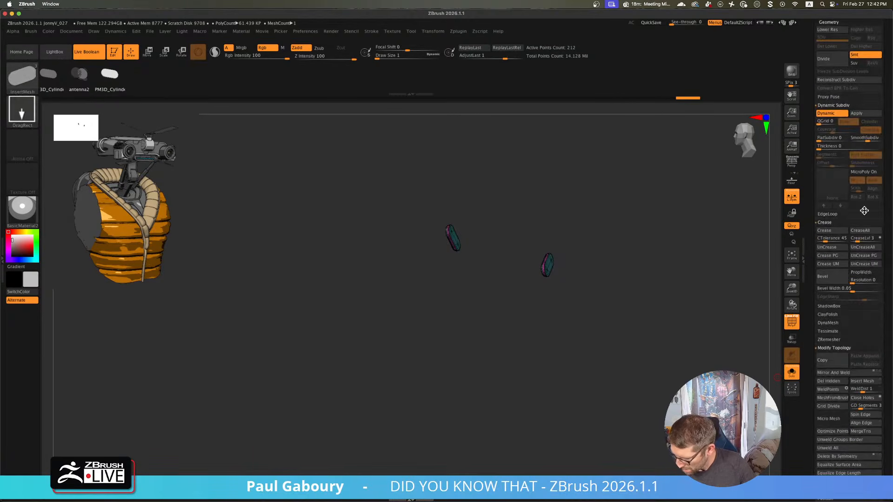
{"action": "left_click", "coordinate": [843, 457]}
{"action": "mouse_move", "coordinate": [621, 369]}
{"action": "left_mouse_down", "text": "shift"}
{"action": "mouse_move", "coordinate": [608, 359]}
{"action": "mouse_move", "coordinate": [567, 357]}
{"action": "left_mouse_up", "text": "shift"}
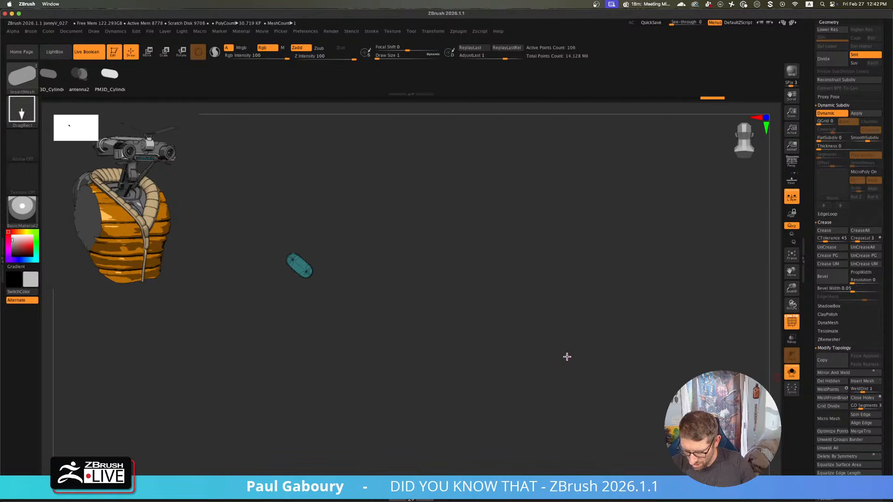
- Centre the transform gizmo on the remaining capsule and align its axes with the capsule's long direction
{"action": "key", "text": "w"}
{"action": "left_click_drag", "start_coordinate": [454, 367], "coordinate": [535, 419], "text": "alt"}
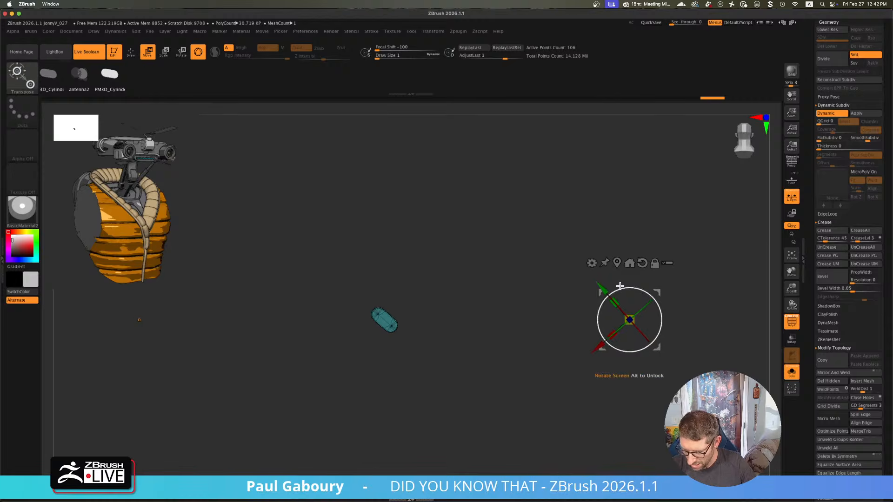
{"action": "left_click", "coordinate": [617, 263]}
{"action": "mouse_move", "coordinate": [510, 311]}
{"action": "right_mouse_down", "text": "ctrl"}
{"action": "mouse_move", "coordinate": [553, 367]}
{"action": "mouse_move", "coordinate": [521, 370]}
{"action": "mouse_move", "coordinate": [549, 385]}
{"action": "right_mouse_up", "text": "ctrl"}
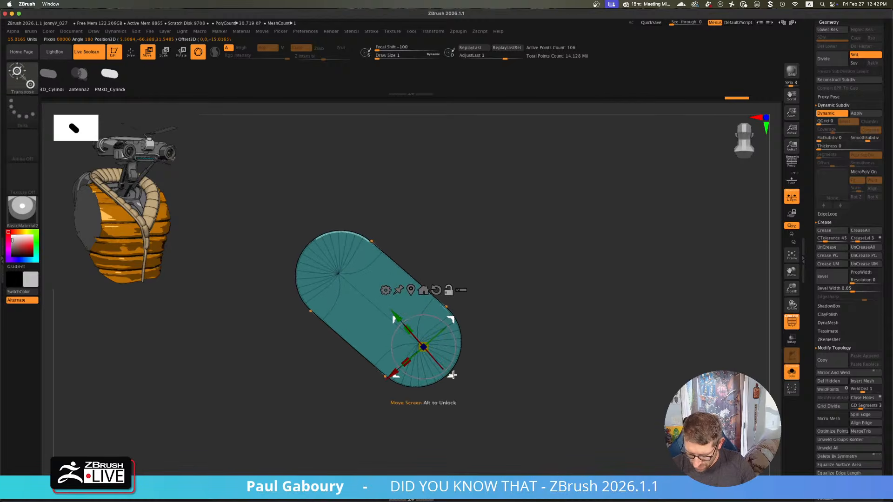
{"action": "left_click_drag", "start_coordinate": [421, 343], "coordinate": [484, 321], "text": "alt"}
{"action": "left_click_drag", "start_coordinate": [340, 276], "coordinate": [420, 344], "text": "alt"}
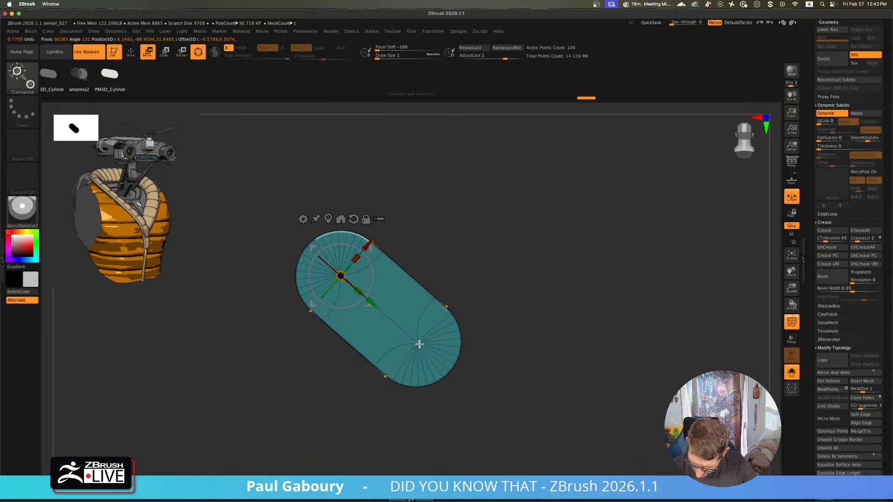
{"action": "left_click", "coordinate": [412, 330], "text": "alt"}
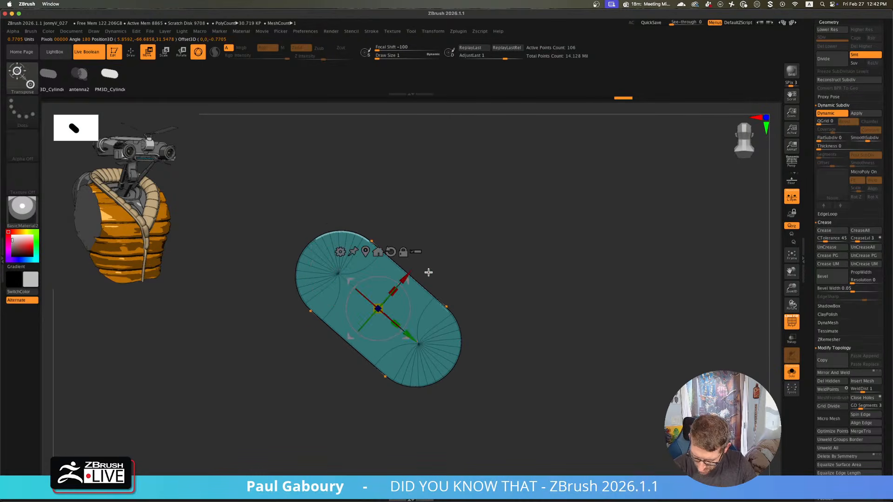
- Apply the Extender deformer to the capsule, stretch it along its length from the lower end, and hide the polyframe
{"action": "left_click", "coordinate": [340, 251]}
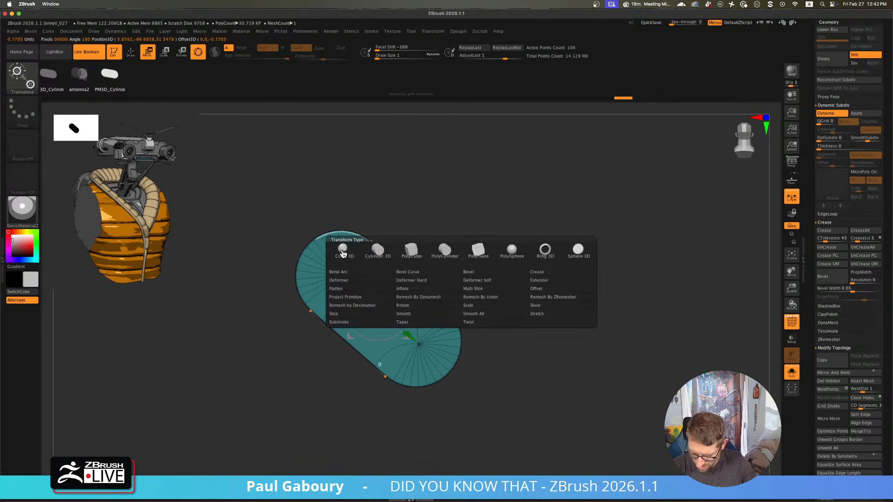
{"action": "left_click", "coordinate": [556, 280]}
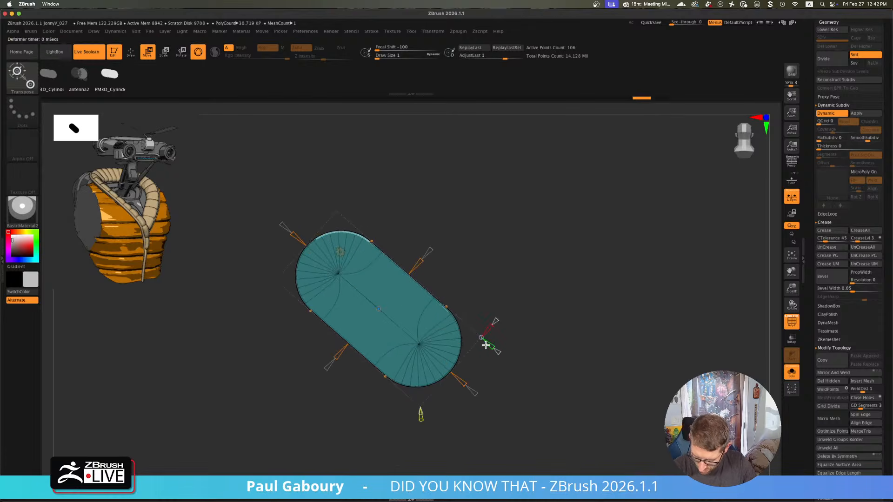
{"action": "scroll", "coordinate": [510, 376], "scroll_direction": "down", "scroll_amount": 3}
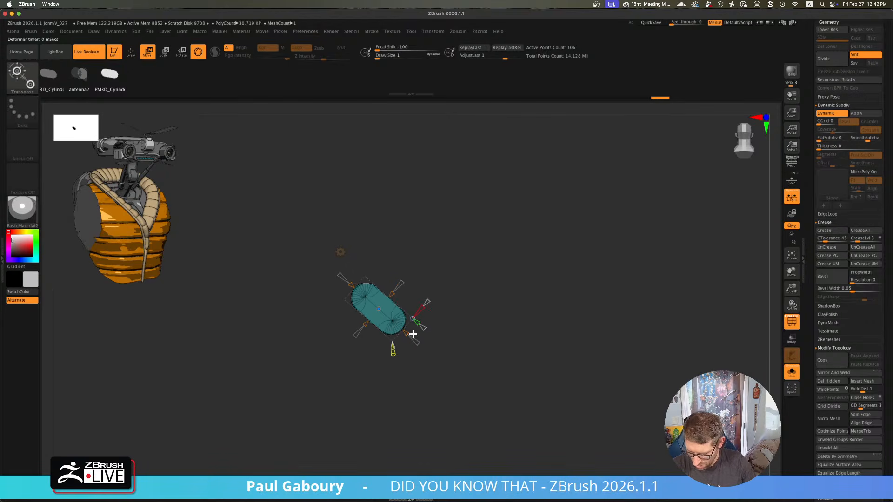
{"action": "left_click", "coordinate": [409, 329]}
{"action": "key", "text": "shift+f"}
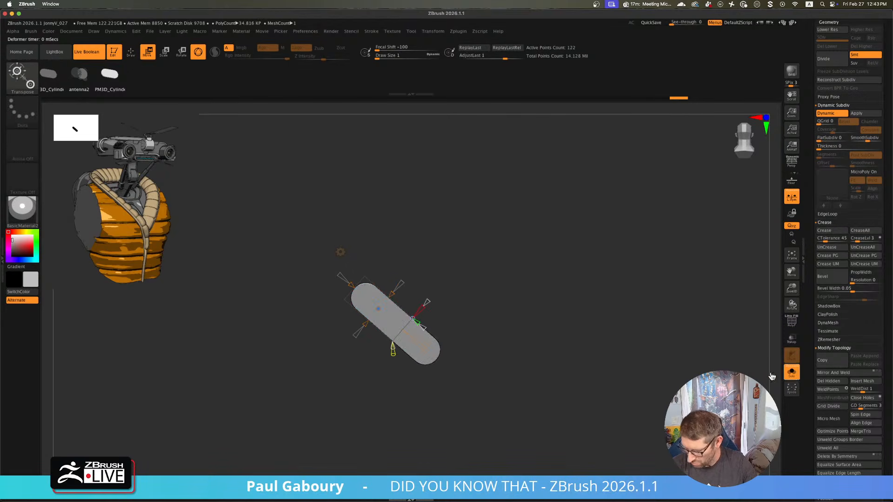
- Show the full model, adjust the capsule's extension to about 1.5 against the backpack's upper box, and return to Draw mode
{"action": "left_click", "coordinate": [792, 372]}
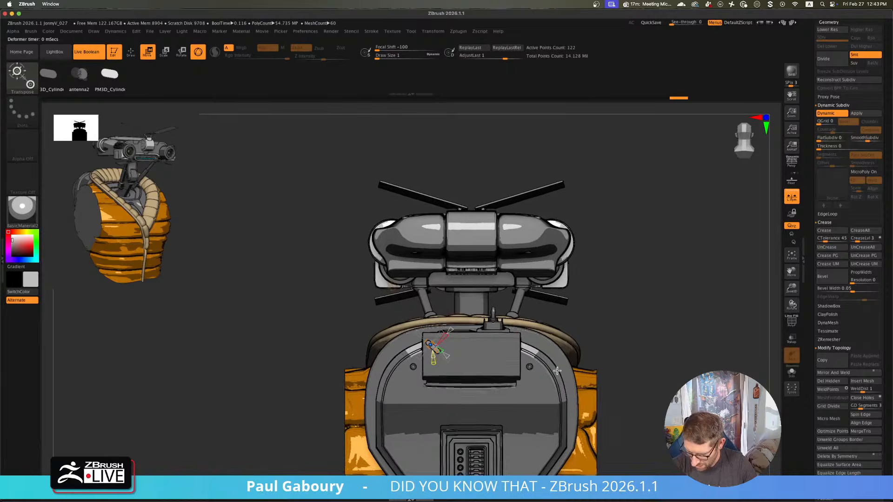
{"action": "scroll", "coordinate": [557, 371], "scroll_direction": "up", "scroll_amount": 5}
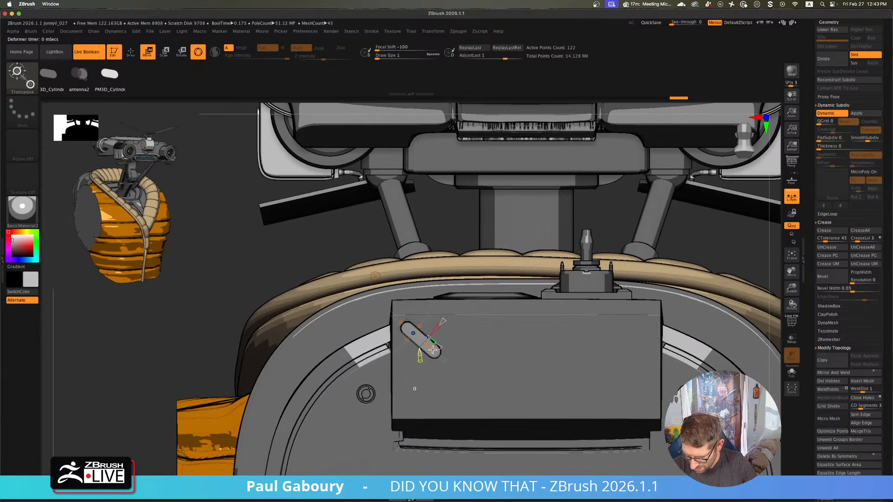
{"action": "scroll", "coordinate": [566, 386], "scroll_direction": "down", "scroll_amount": 5}
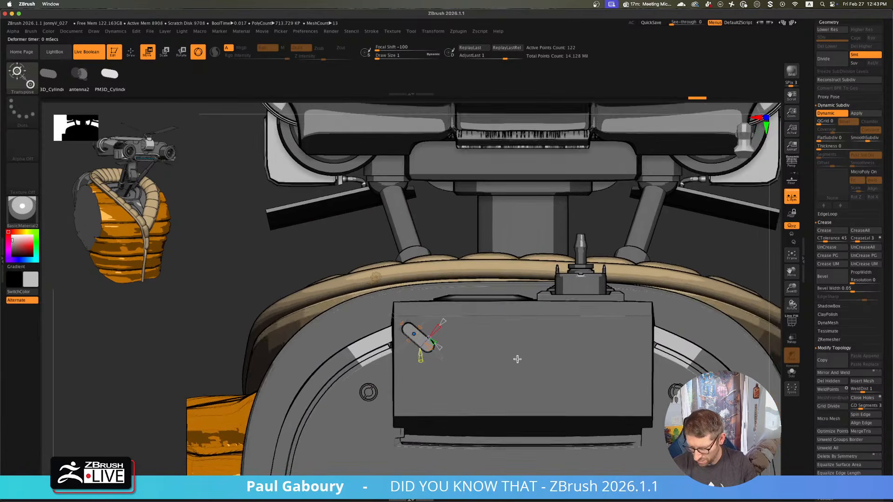
{"action": "mouse_move", "coordinate": [643, 368]}
{"action": "left_mouse_down"}
{"action": "mouse_move", "coordinate": [636, 353]}
{"action": "mouse_move", "coordinate": [634, 367]}
{"action": "mouse_move", "coordinate": [652, 381]}
{"action": "left_mouse_up"}
{"action": "right_click_drag", "start_coordinate": [651, 381], "coordinate": [648, 421], "text": "ctrl"}
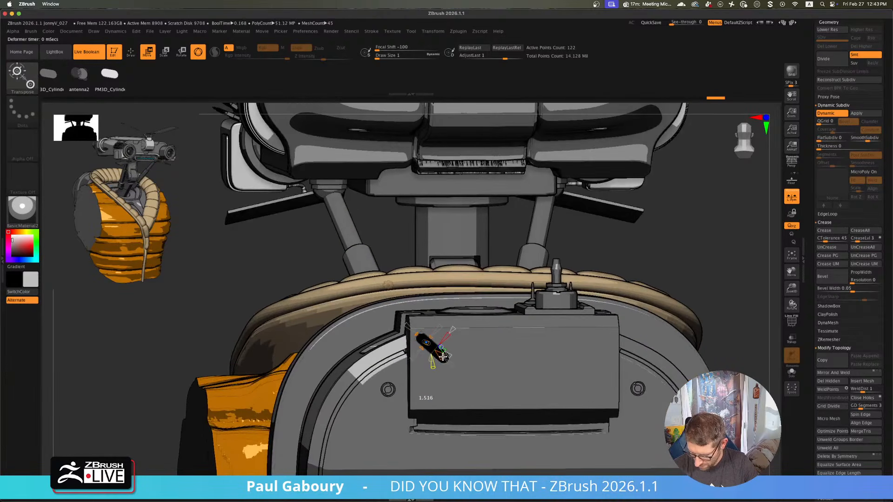
{"action": "left_click_drag", "start_coordinate": [443, 356], "coordinate": [444, 356]}
{"action": "key", "text": "q"}
{"action": "right_click_drag", "start_coordinate": [711, 369], "coordinate": [622, 293], "text": "ctrl"}
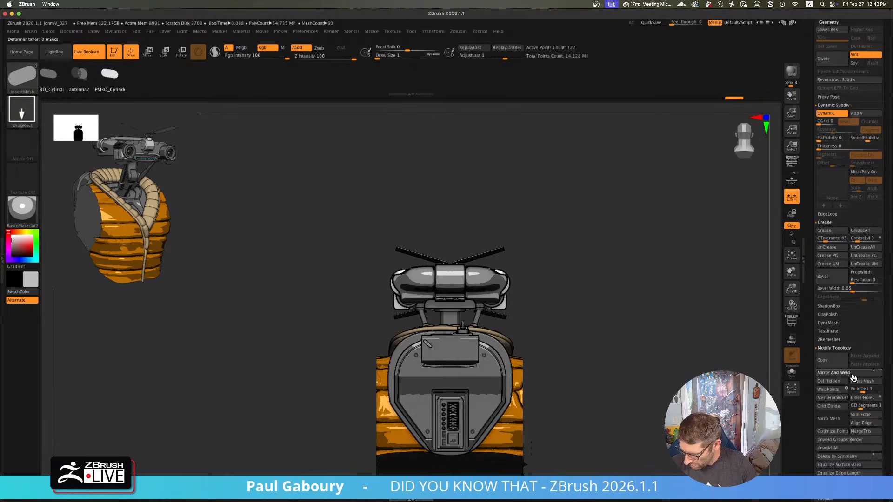
- Turn off local symmetry, mirror and weld the lengthened capsule to the box's other side, and show the polyframe
{"action": "left_click", "coordinate": [835, 372]}
{"action": "key", "text": "super+z"}
{"action": "left_click", "coordinate": [795, 203]}
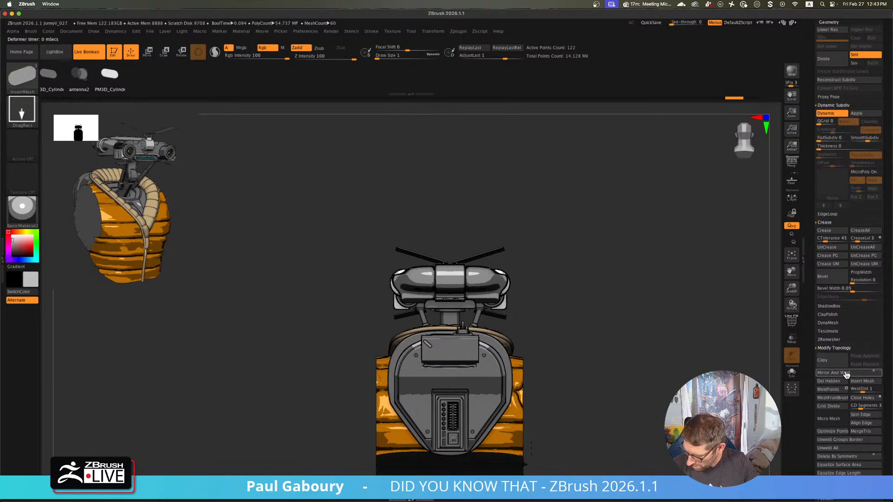
{"action": "left_click", "coordinate": [846, 374]}
{"action": "mouse_move", "coordinate": [660, 375]}
{"action": "right_mouse_down", "text": "ctrl"}
{"action": "mouse_move", "coordinate": [614, 376]}
{"action": "mouse_move", "coordinate": [667, 385]}
{"action": "right_mouse_up", "text": "ctrl"}
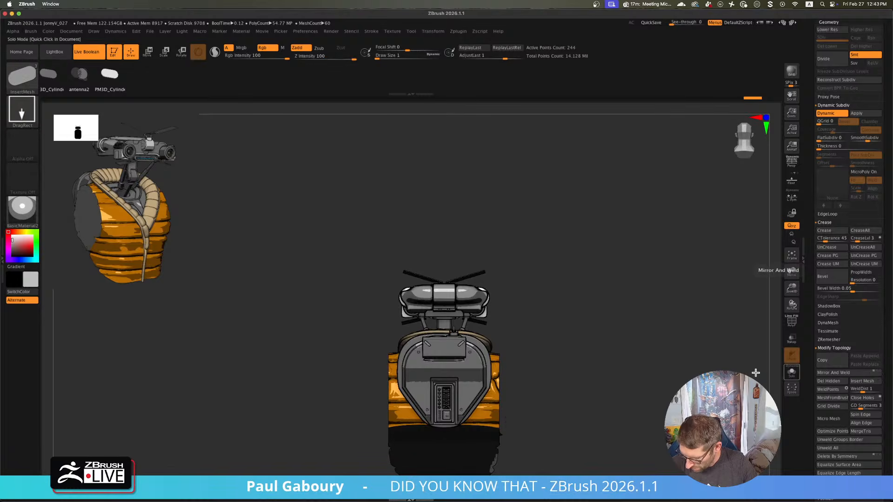
{"action": "key", "text": "shift+f"}
{"action": "right_click_drag", "start_coordinate": [623, 392], "coordinate": [635, 414], "text": "ctrl"}
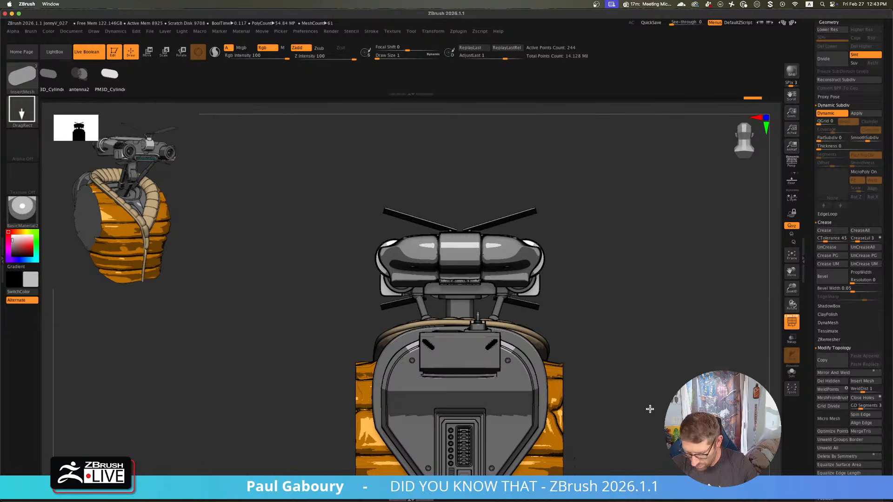
- Try to copy the mirrored capsule pair lower on the backpack's upper box and mirror and weld the result
{"action": "key", "text": "w"}
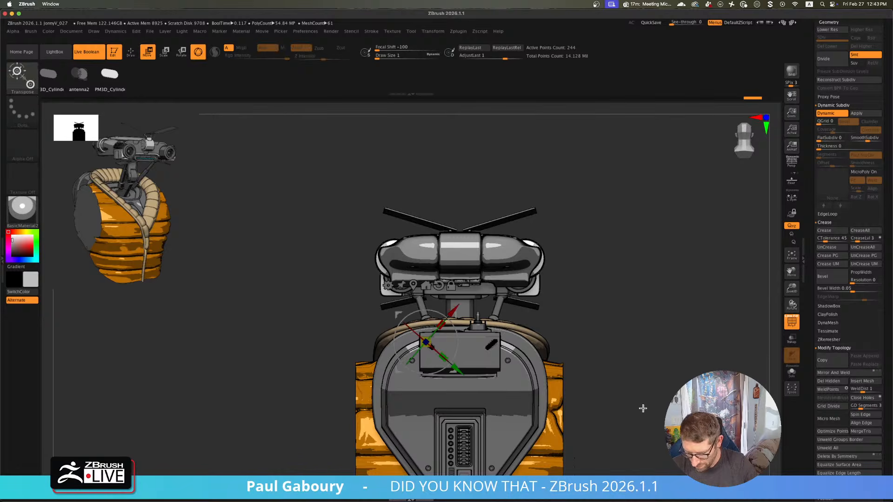
{"action": "left_click", "coordinate": [413, 285]}
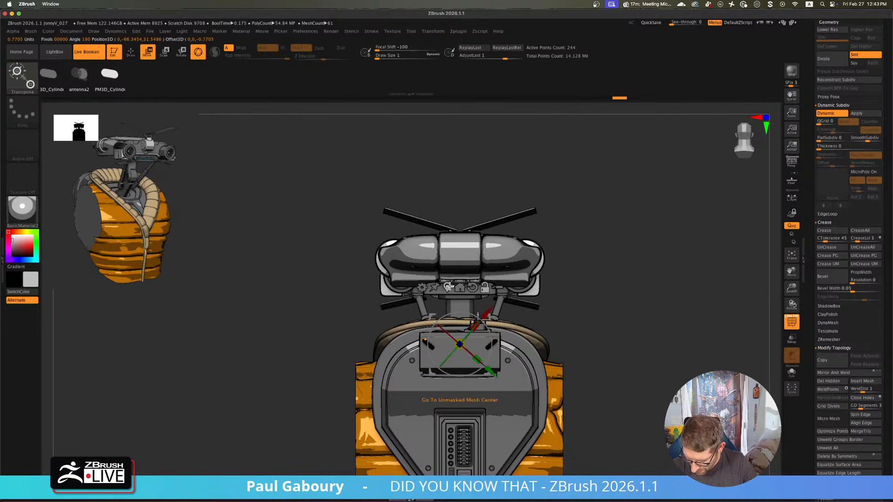
{"action": "left_click", "coordinate": [472, 287]}
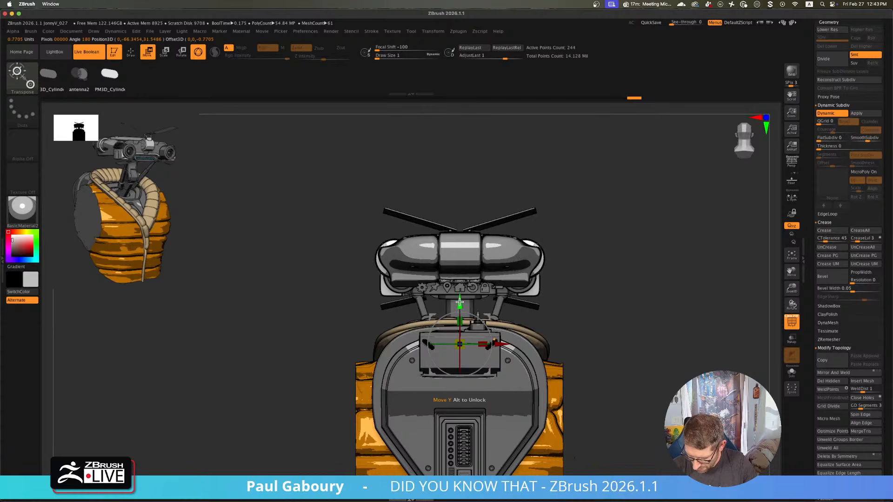
{"action": "left_click_drag", "start_coordinate": [460, 303], "coordinate": [463, 317], "text": "ctrl"}
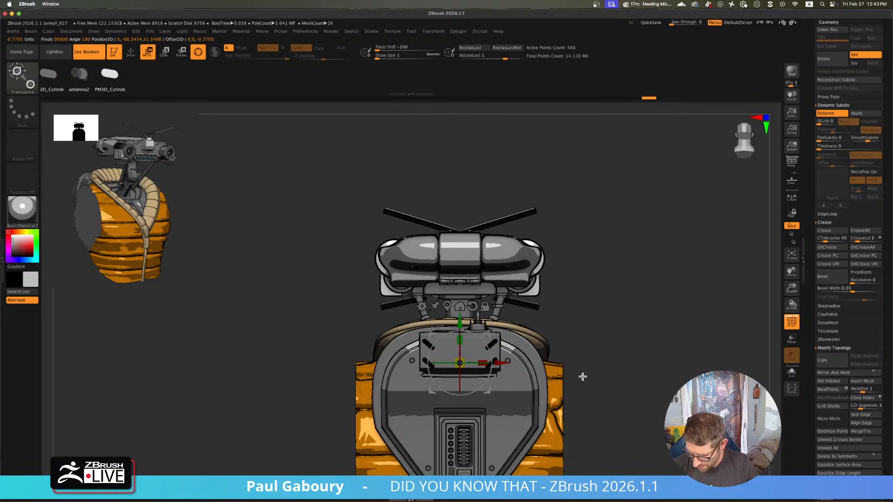
{"action": "key", "text": "q"}
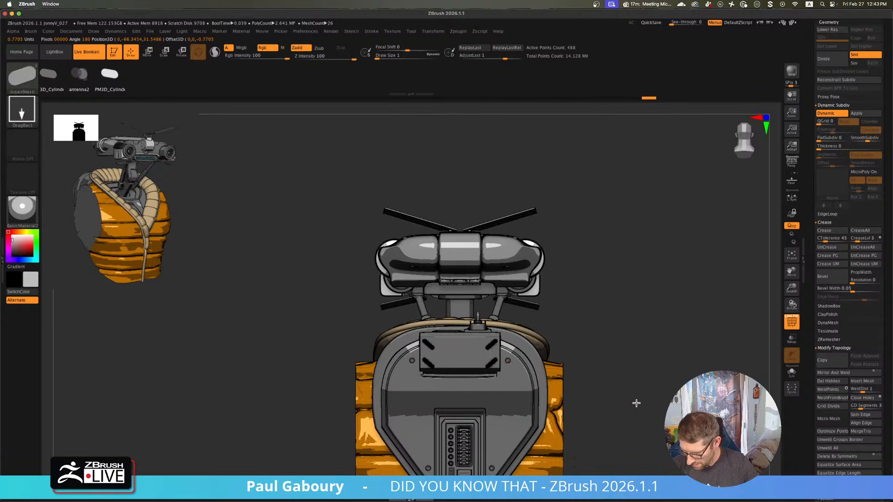
{"action": "left_click", "coordinate": [876, 373]}
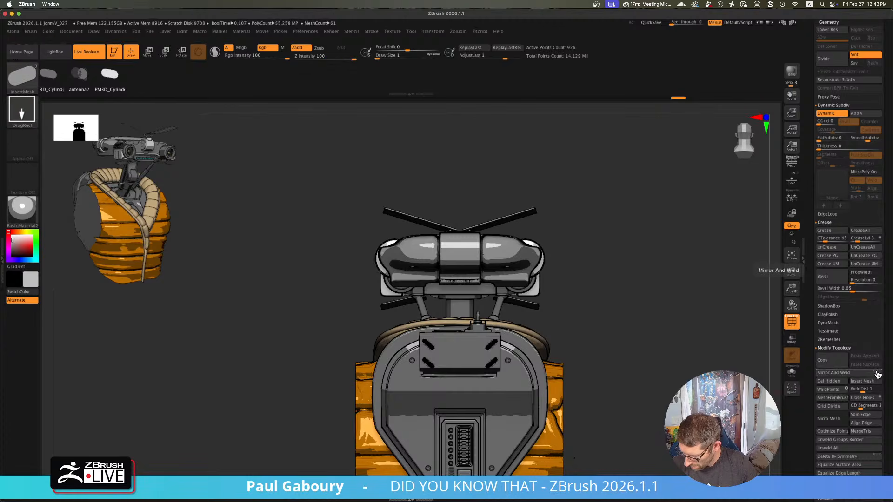
{"action": "key", "text": "ctrl"}
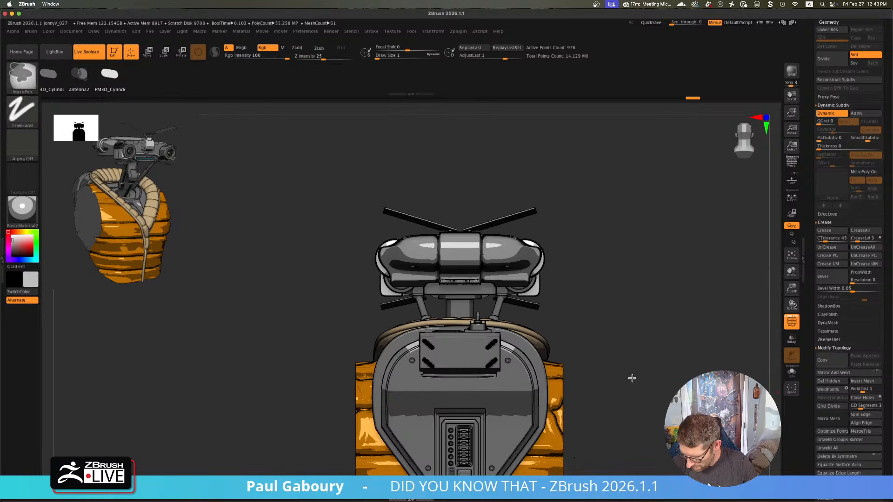
{"action": "key", "text": "ctrl+z"}
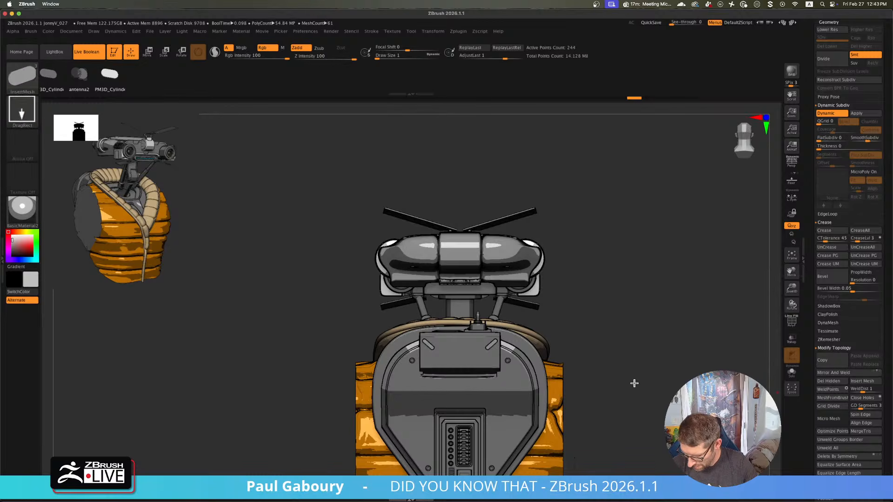
- Duplicate the upper capsule pair lower on the box, rotate the copies 180 degrees, nudge them upward, and clear the mask
{"action": "key", "text": "w"}
{"action": "right_click_drag", "start_coordinate": [634, 381], "coordinate": [637, 391], "text": "ctrl"}
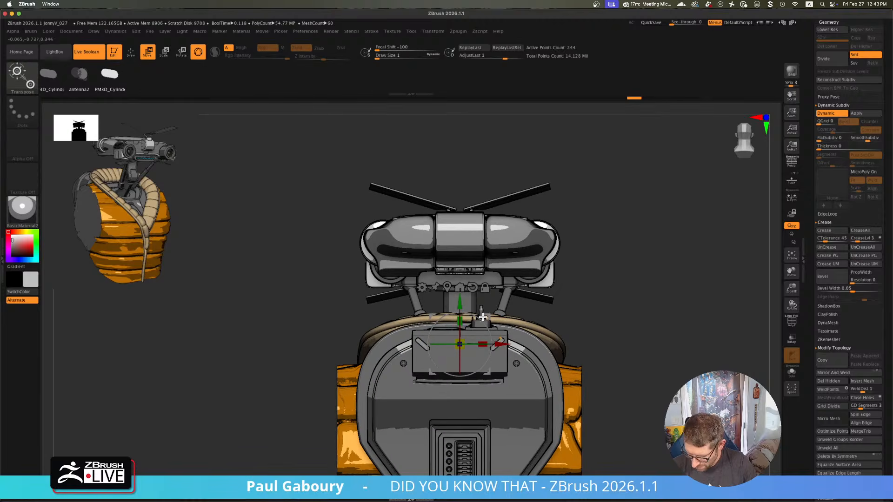
{"action": "left_click_drag", "start_coordinate": [460, 307], "coordinate": [426, 405]}
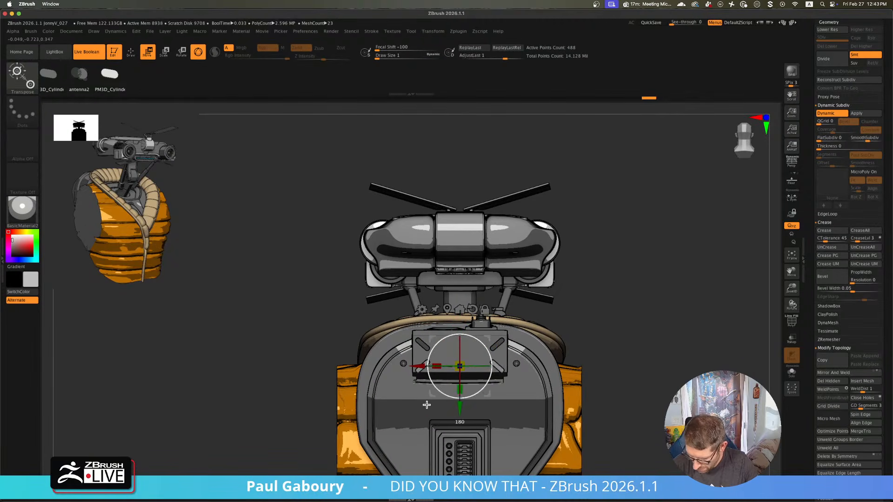
{"action": "mouse_move", "coordinate": [624, 313]}
{"action": "right_mouse_down", "text": "ctrl"}
{"action": "mouse_move", "coordinate": [626, 339]}
{"action": "mouse_move", "coordinate": [588, 352]}
{"action": "right_mouse_up", "text": "ctrl"}
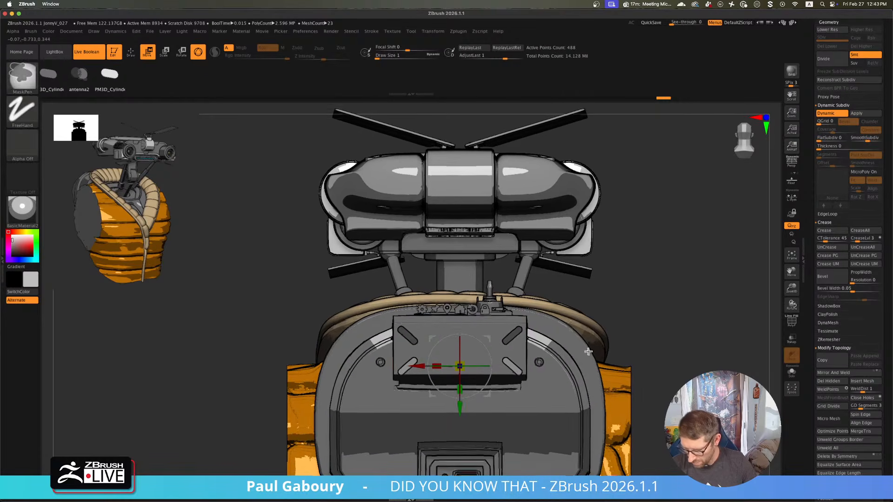
{"action": "left_click_drag", "start_coordinate": [459, 408], "coordinate": [460, 402]}
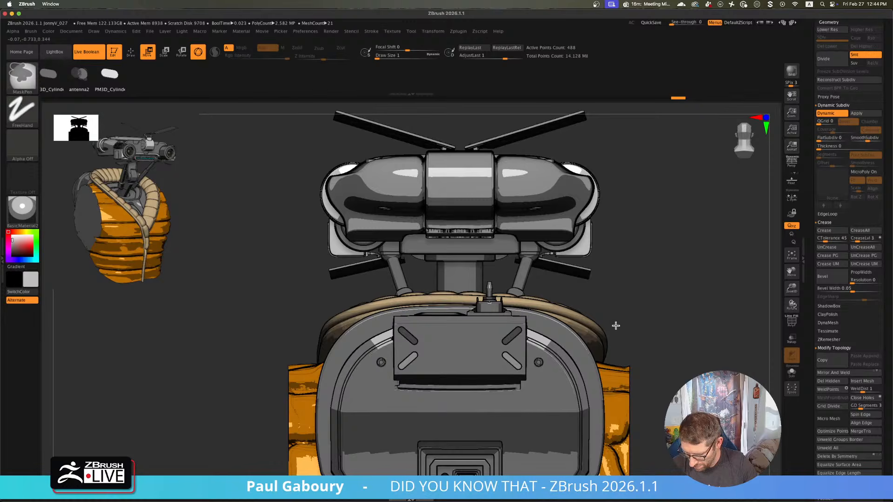
{"action": "right_click_drag", "start_coordinate": [616, 326], "coordinate": [636, 358], "text": "ctrl"}
{"action": "key", "text": "q"}
{"action": "left_click_drag", "start_coordinate": [626, 366], "coordinate": [589, 355], "text": "ctrl"}
{"action": "mouse_move", "coordinate": [590, 354]}
{"action": "right_mouse_down", "text": "ctrl"}
{"action": "mouse_move", "coordinate": [604, 396]}
{"action": "mouse_move", "coordinate": [600, 390]}
{"action": "right_mouse_up", "text": "ctrl"}
{"action": "key", "text": "w"}
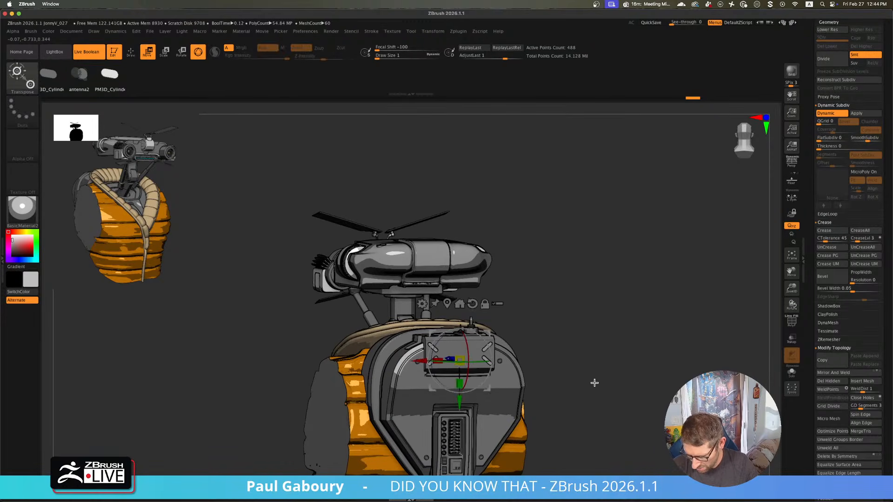
- Centre the gizmo on all four capsules, reset its orientation, show the polyframe, and mirror and weld the capsules
{"action": "left_click", "coordinate": [447, 303]}
{"action": "left_click", "coordinate": [485, 297]}
{"action": "left_click", "coordinate": [473, 297]}
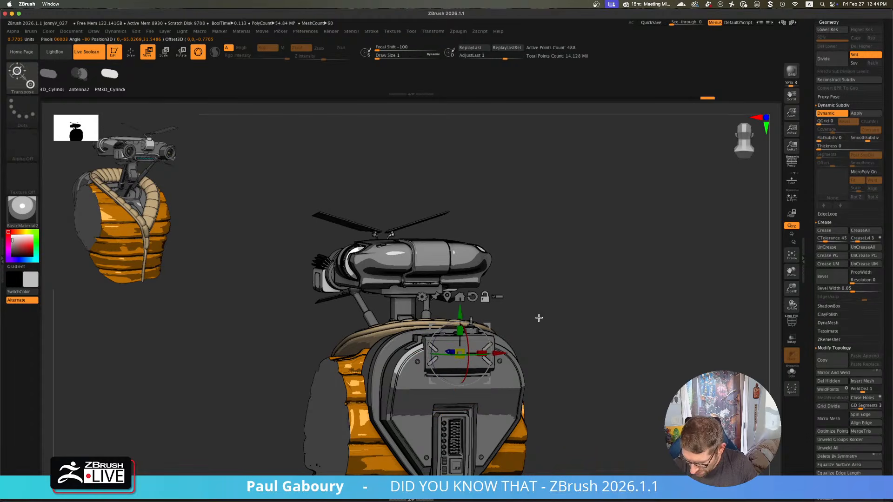
{"action": "right_click_drag", "start_coordinate": [539, 317], "coordinate": [548, 337]}
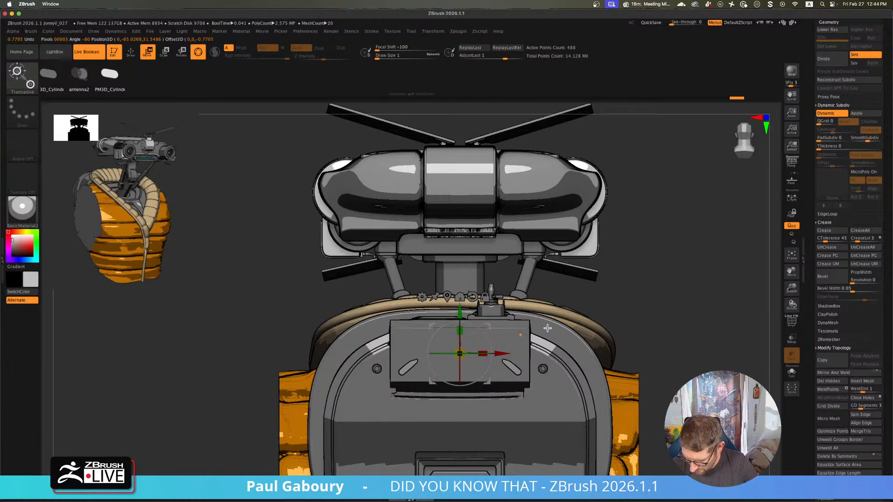
{"action": "key", "text": "shift+f"}
{"action": "mouse_move", "coordinate": [644, 317]}
{"action": "right_mouse_down"}
{"action": "mouse_move", "coordinate": [663, 288]}
{"action": "mouse_move", "coordinate": [646, 306]}
{"action": "mouse_move", "coordinate": [646, 328]}
{"action": "mouse_move", "coordinate": [655, 334]}
{"action": "mouse_move", "coordinate": [635, 325]}
{"action": "mouse_move", "coordinate": [630, 375]}
{"action": "mouse_move", "coordinate": [646, 401]}
{"action": "mouse_move", "coordinate": [634, 371]}
{"action": "mouse_move", "coordinate": [559, 354]}
{"action": "right_mouse_up"}
{"action": "left_click", "coordinate": [856, 374]}
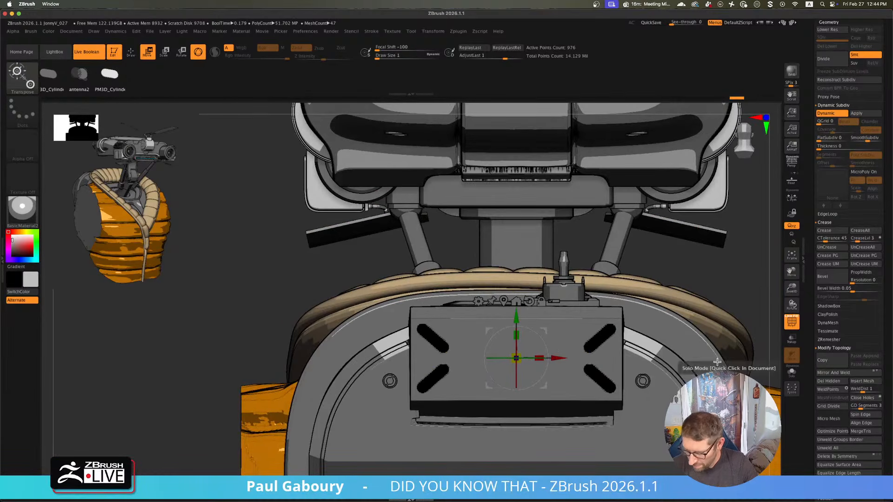
- Turn on Local Symmetry and place the transform gizmo at the outer end of the lower-left capsule
{"action": "left_click", "coordinate": [433, 31]}
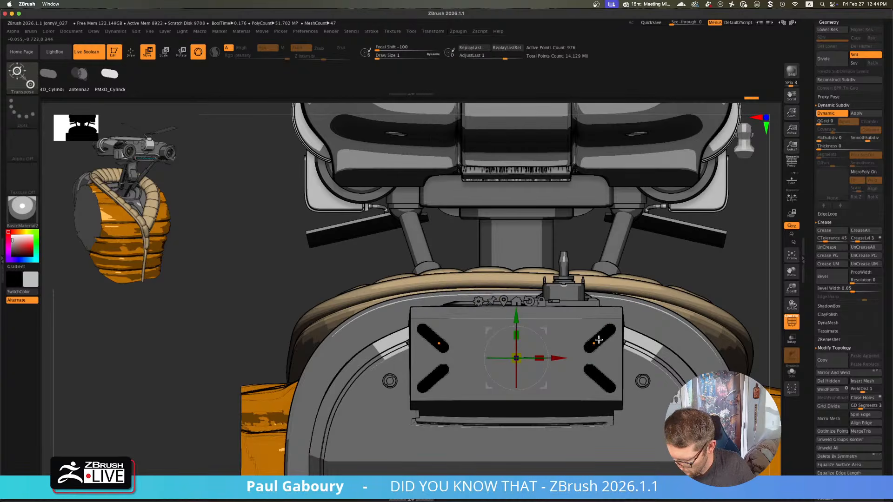
{"action": "left_click", "coordinate": [793, 199]}
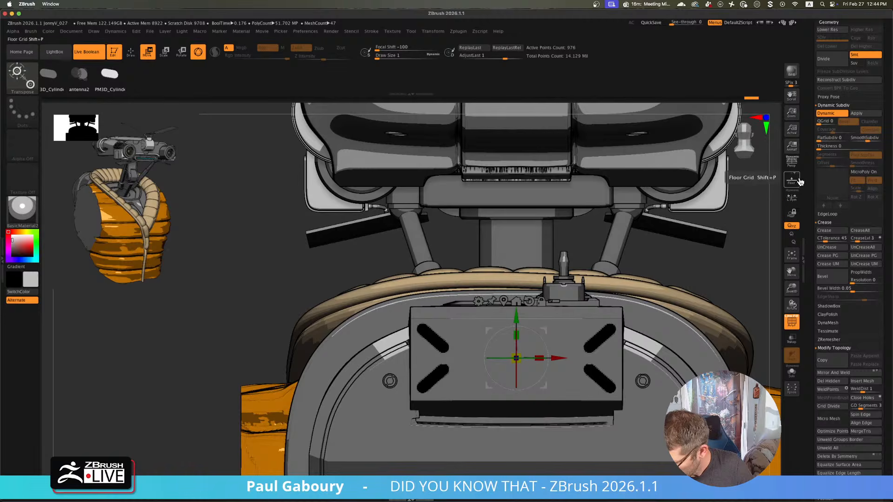
{"action": "right_click_drag", "start_coordinate": [599, 345], "coordinate": [551, 327], "text": "alt"}
{"action": "left_click_drag", "start_coordinate": [512, 340], "coordinate": [428, 339], "text": "alt"}
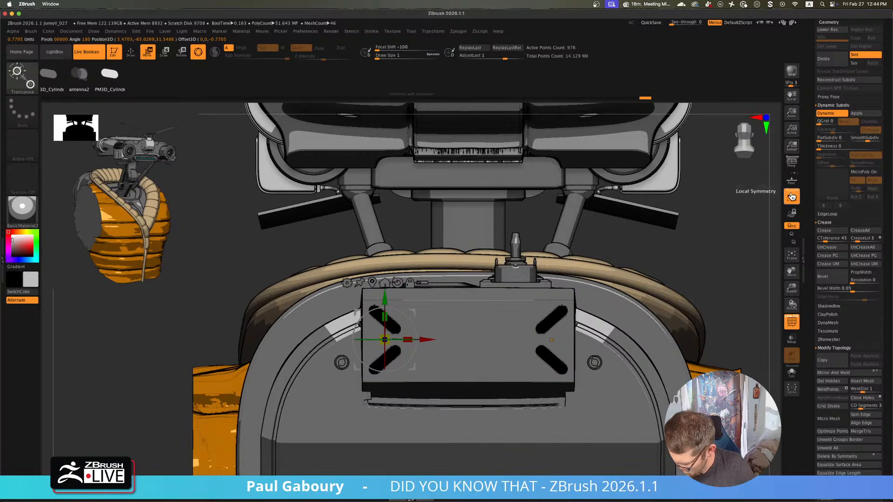
{"action": "scroll", "coordinate": [560, 368], "scroll_direction": "up", "scroll_amount": 3}
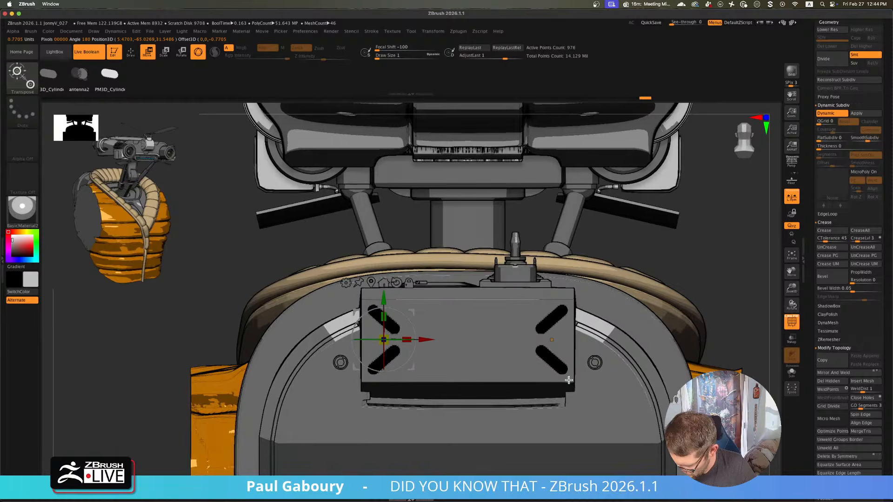
{"action": "mouse_move", "coordinate": [343, 357]}
{"action": "left_mouse_down"}
{"action": "mouse_move", "coordinate": [329, 400]}
{"action": "mouse_move", "coordinate": [307, 378]}
{"action": "left_mouse_up"}
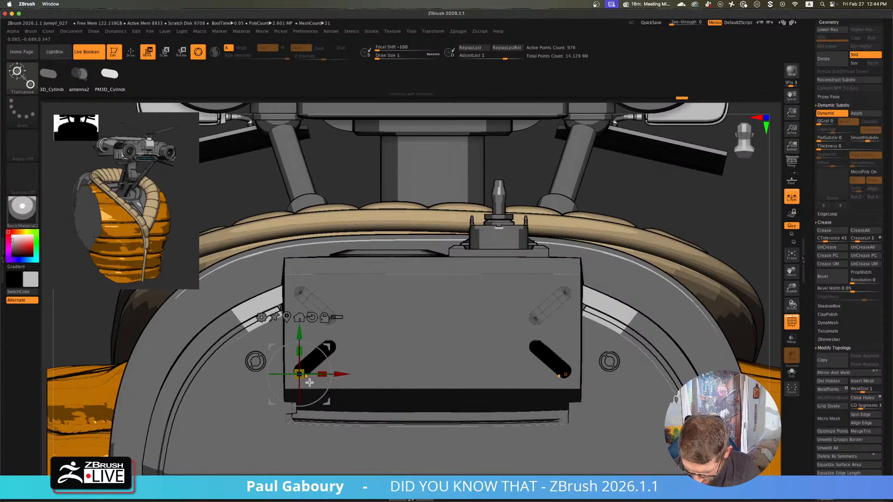
{"action": "left_click", "coordinate": [787, 198]}
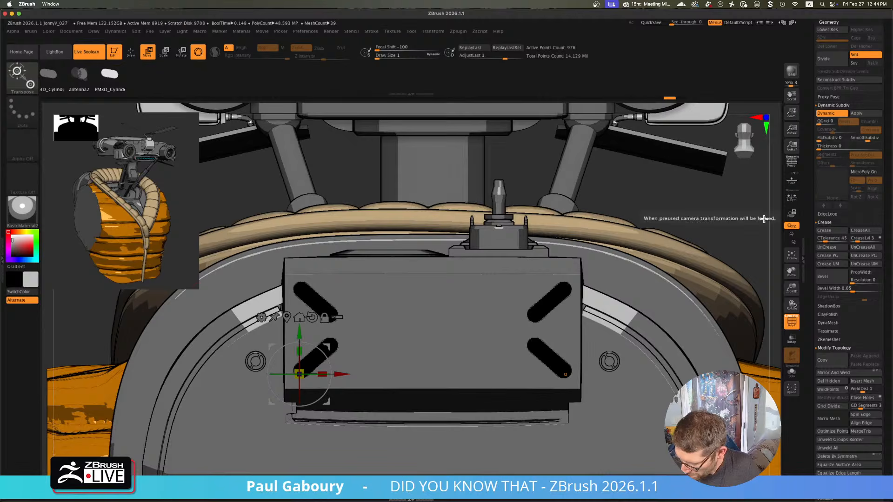
{"action": "left_click", "coordinate": [793, 195]}
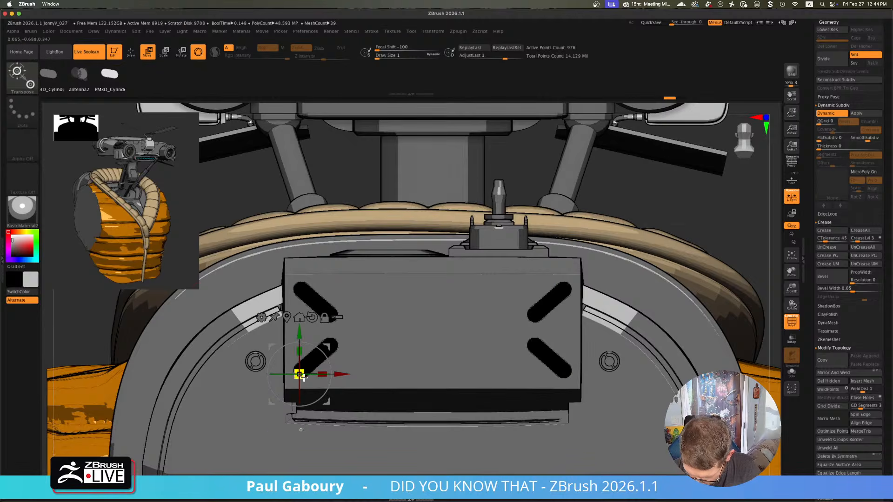
{"action": "left_click_drag", "start_coordinate": [300, 375], "coordinate": [288, 383]}
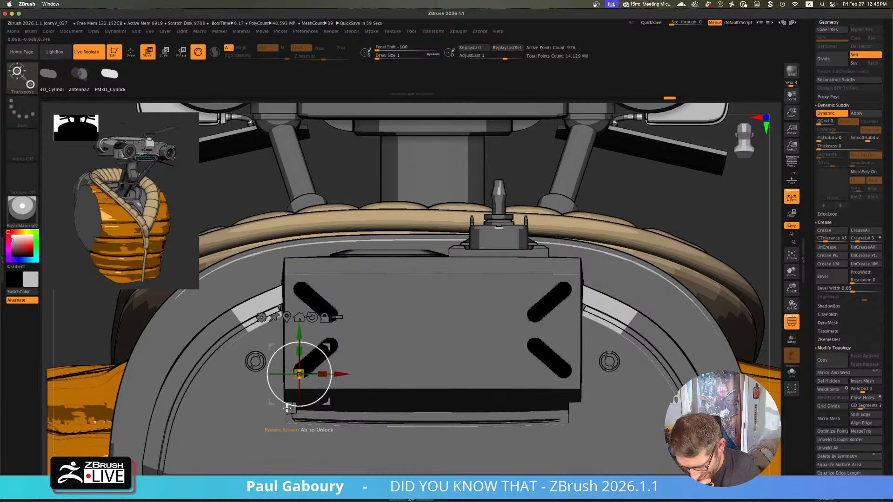
{"action": "key", "text": "g"}
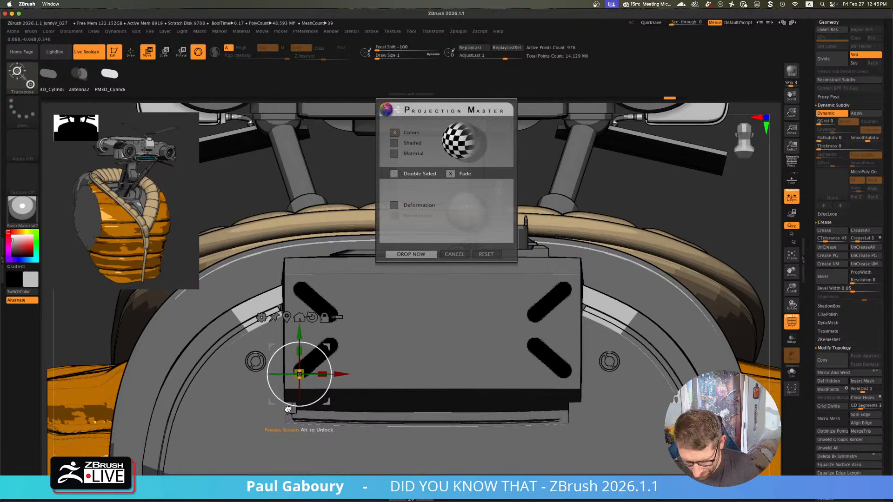
{"action": "key", "text": "Escape"}
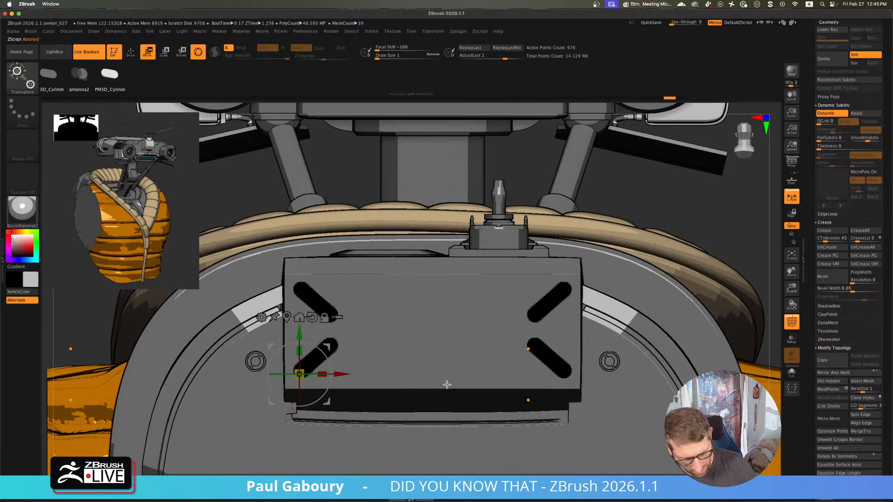
- Hide the polyframe, isolate the upper-left capsule in Solo mode, and delete the other hidden capsules
{"action": "key", "text": "shift+f"}
{"action": "right_click_drag", "start_coordinate": [433, 367], "coordinate": [300, 310], "text": "ctrl"}
{"action": "key", "text": "q"}
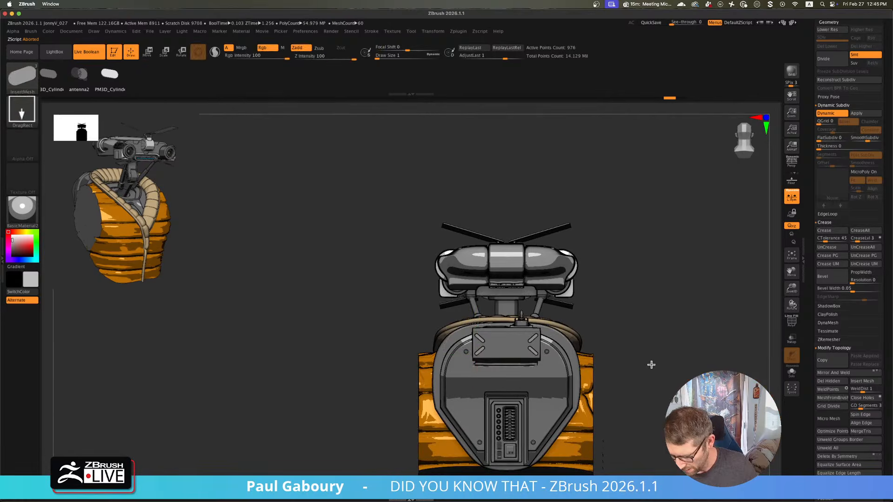
{"action": "right_click_drag", "start_coordinate": [649, 364], "coordinate": [568, 329], "text": "alt"}
{"action": "right_click_drag", "start_coordinate": [455, 327], "coordinate": [480, 360], "text": "ctrl"}
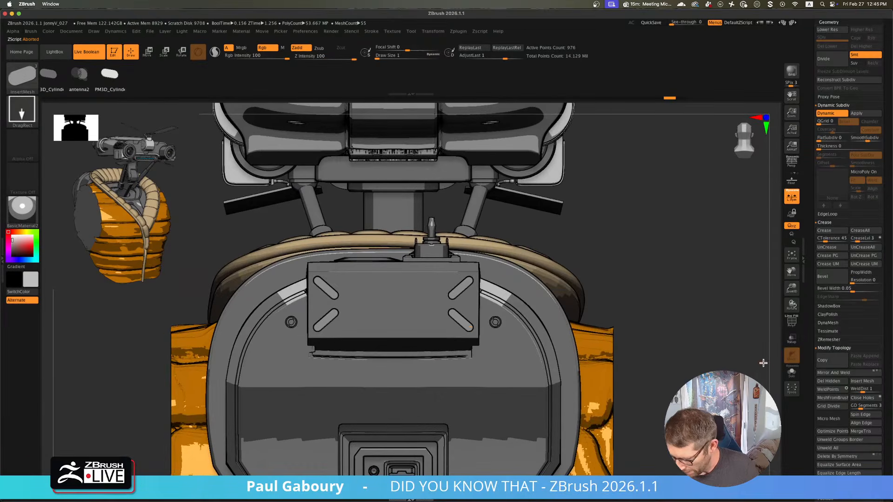
{"action": "left_click", "coordinate": [791, 373]}
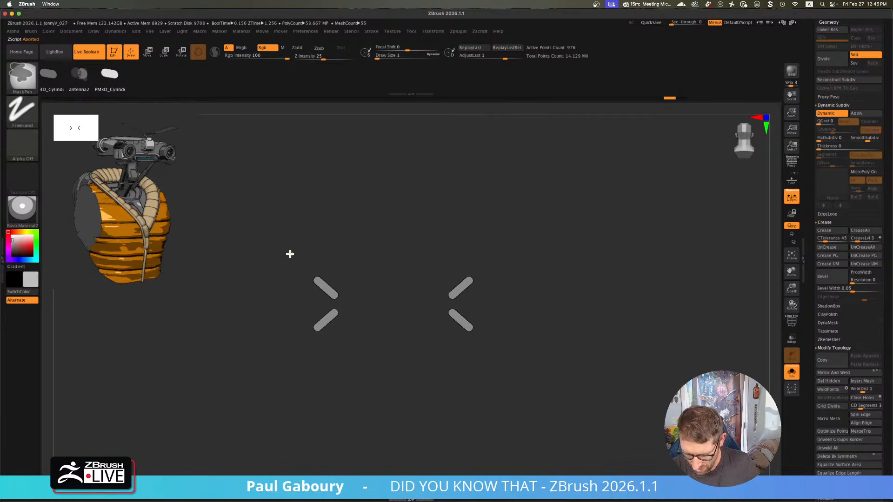
{"action": "left_click_drag", "start_coordinate": [290, 252], "coordinate": [356, 308], "text": "ctrl+shift"}
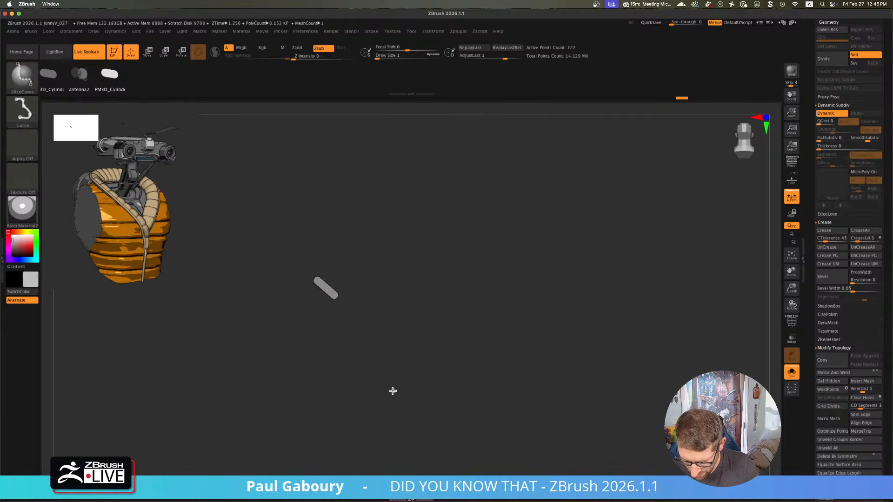
{"action": "left_click", "coordinate": [829, 381]}
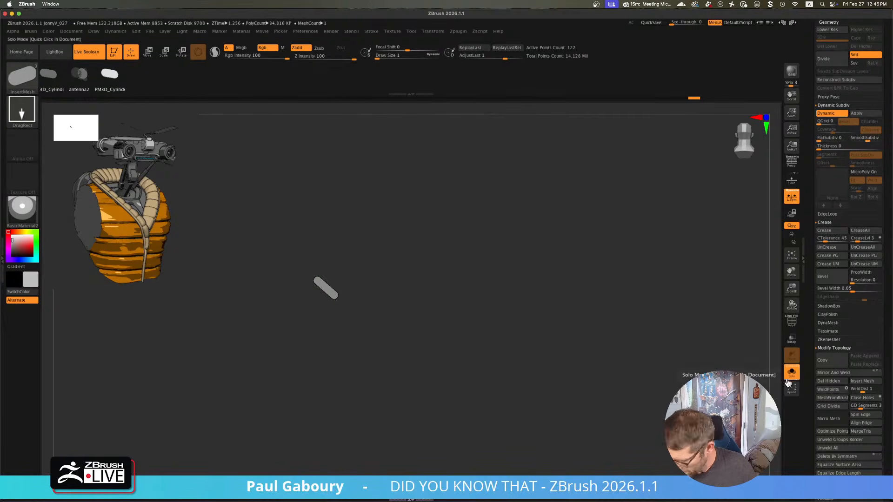
- Show the full model again and move the transform gizmo to the remaining capsule's upper outer end
{"action": "left_click", "coordinate": [789, 376]}
{"action": "key", "text": "w"}
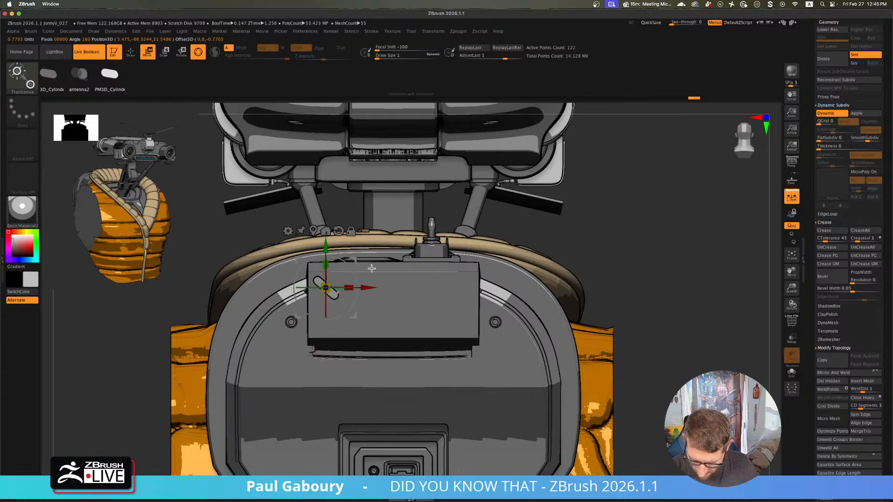
{"action": "scroll", "coordinate": [344, 293], "scroll_direction": "up", "scroll_amount": 5}
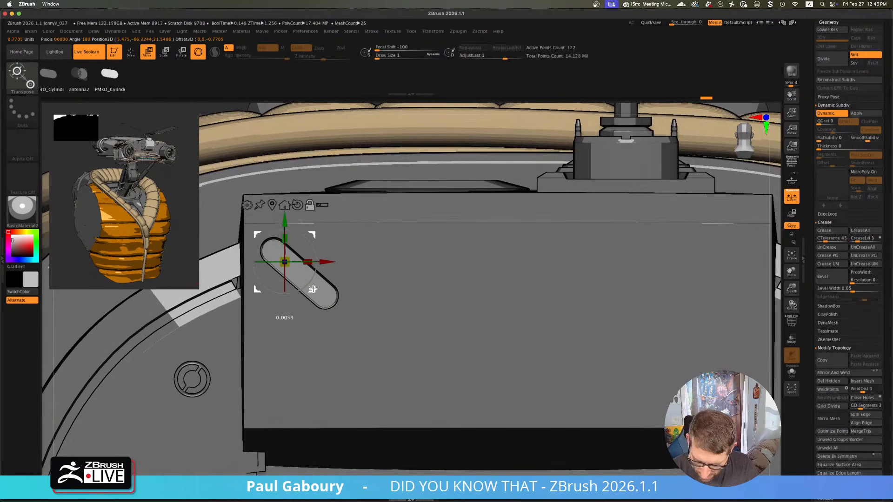
{"action": "left_click", "coordinate": [273, 251], "text": "alt"}
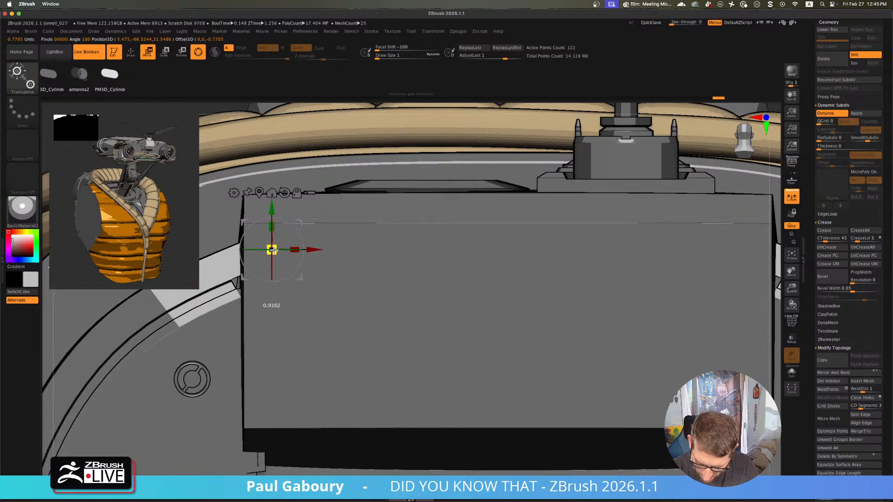
{"action": "right_click_drag", "start_coordinate": [275, 252], "coordinate": [247, 280]}
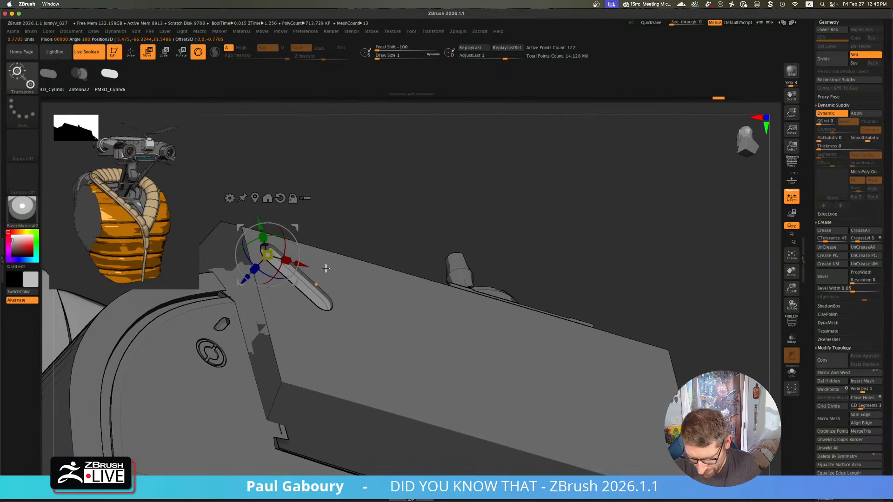
- Adjust the capsule's cut depth in the box's upper-left corner by shifting it along the gizmo's Z axis
{"action": "mouse_move", "coordinate": [242, 281]}
{"action": "left_mouse_down"}
{"action": "mouse_move", "coordinate": [334, 214]}
{"action": "mouse_move", "coordinate": [382, 201]}
{"action": "mouse_move", "coordinate": [441, 343]}
{"action": "mouse_move", "coordinate": [435, 360]}
{"action": "mouse_move", "coordinate": [378, 293]}
{"action": "mouse_move", "coordinate": [451, 358]}
{"action": "mouse_move", "coordinate": [493, 353]}
{"action": "mouse_move", "coordinate": [323, 278]}
{"action": "left_mouse_up"}
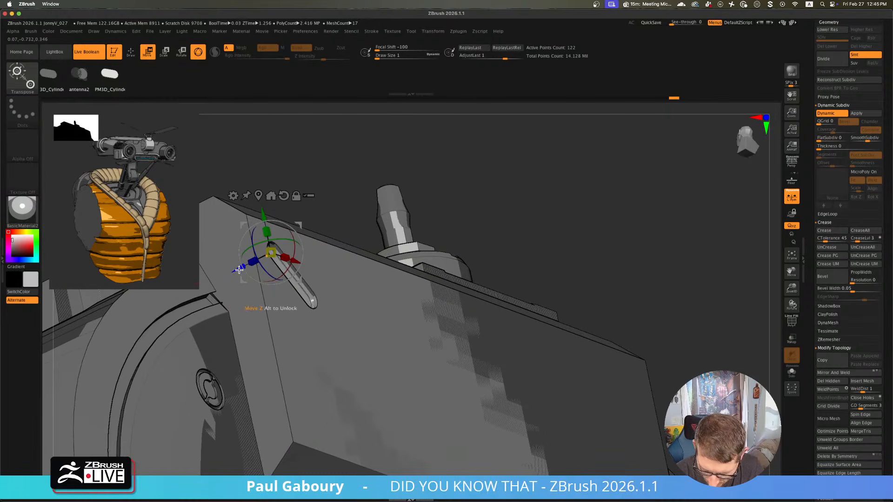
{"action": "left_click_drag", "start_coordinate": [242, 269], "coordinate": [239, 270]}
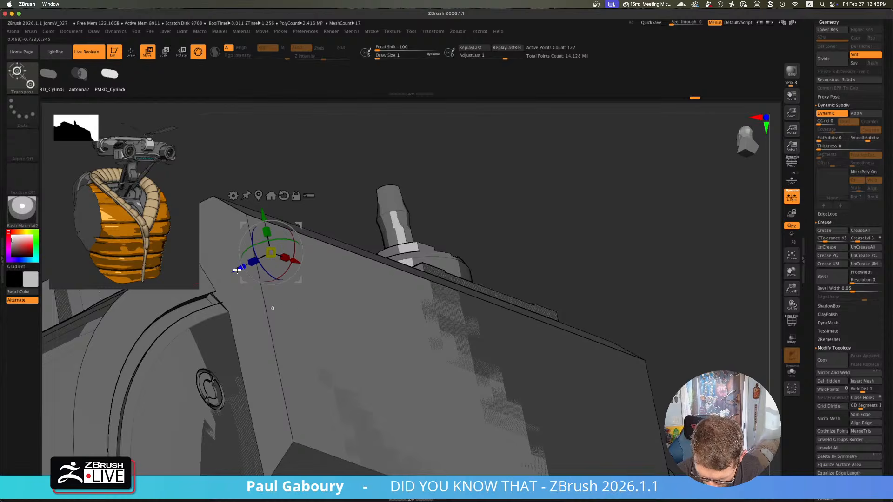
{"action": "left_click_drag", "start_coordinate": [237, 270], "coordinate": [240, 270]}
{"action": "left_click_drag", "start_coordinate": [442, 167], "coordinate": [475, 316]}
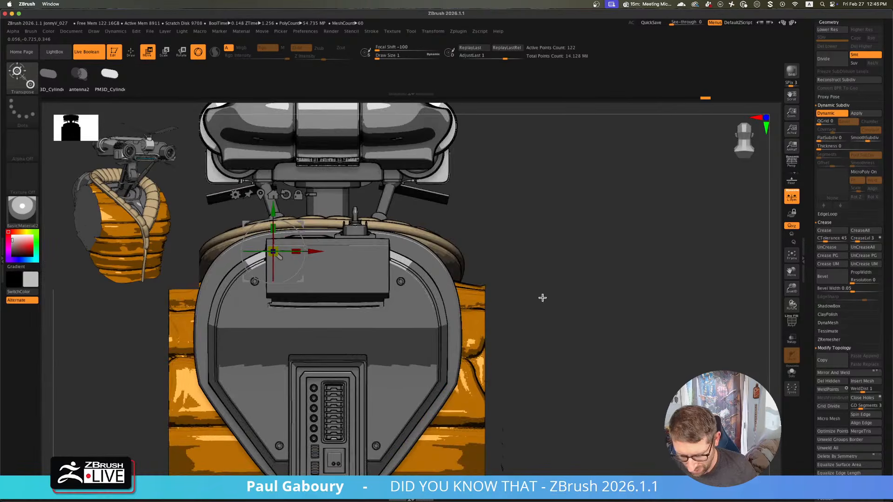
{"action": "mouse_move", "coordinate": [542, 298]}
{"action": "left_mouse_down", "text": "alt"}
{"action": "mouse_move", "coordinate": [558, 309]}
{"action": "mouse_move", "coordinate": [532, 323]}
{"action": "mouse_move", "coordinate": [535, 333]}
{"action": "mouse_move", "coordinate": [547, 333]}
{"action": "left_mouse_up", "text": "alt"}
- Mirror and weld the capsule so it repeats symmetrically, and show the polyframe
{"action": "key", "text": "q"}
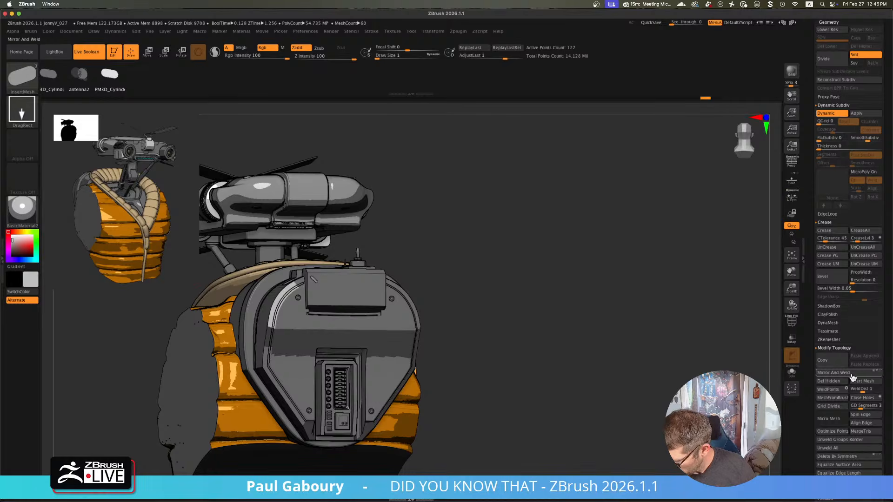
{"action": "key", "text": "shift+f"}
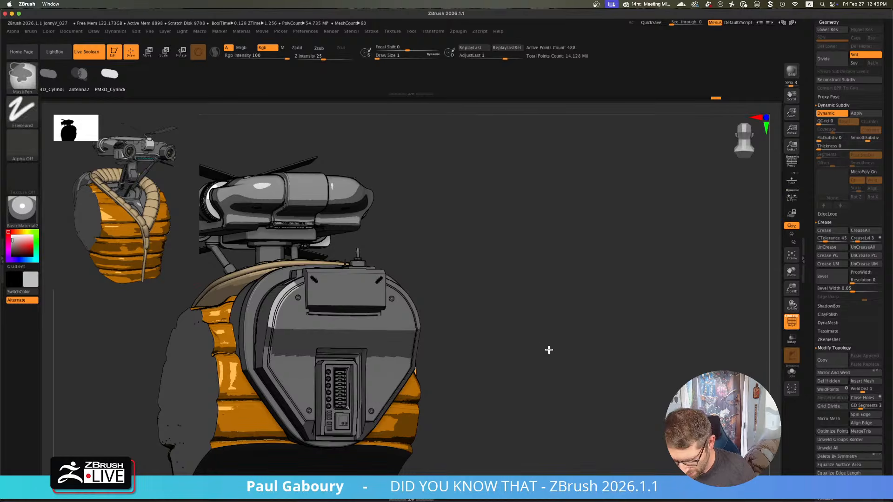
{"action": "mouse_move", "coordinate": [550, 349]}
{"action": "right_mouse_down", "text": "ctrl"}
{"action": "mouse_move", "coordinate": [412, 287]}
{"action": "mouse_move", "coordinate": [509, 348]}
{"action": "right_mouse_up", "text": "ctrl"}
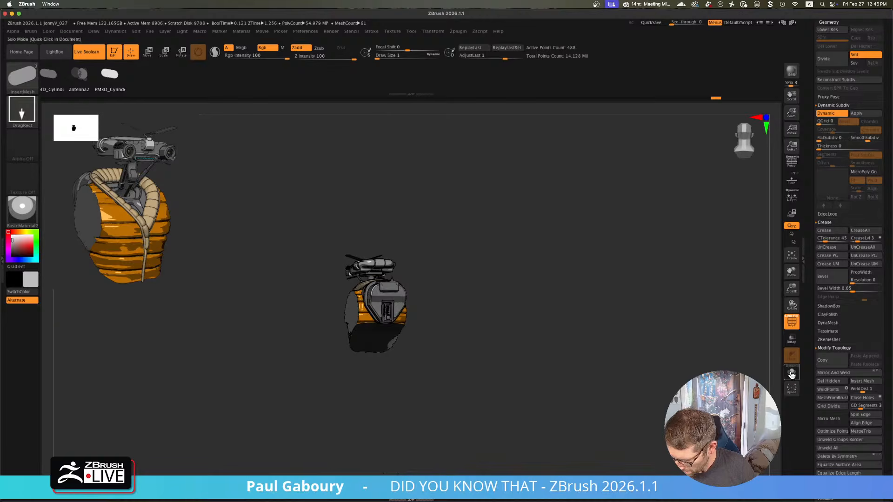
- Isolate the capsules in Solo mode, hide the lower pair, and delete the hidden geometry
{"action": "left_click", "coordinate": [791, 373]}
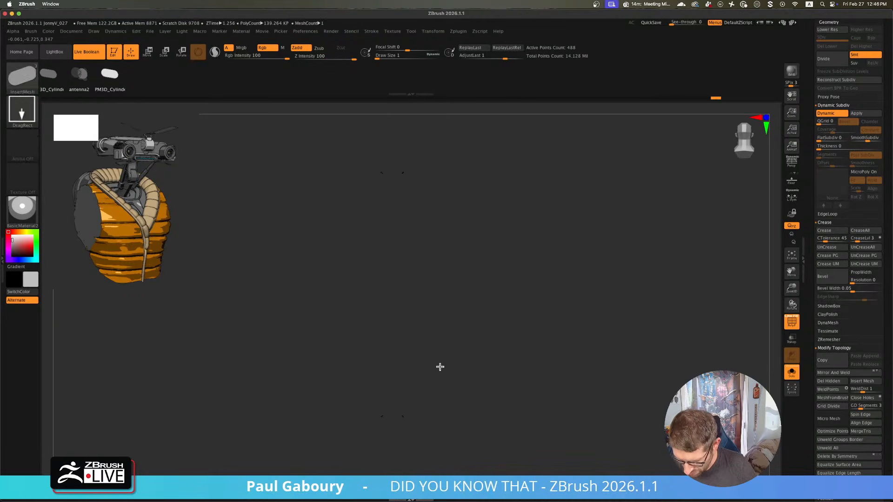
{"action": "mouse_move", "coordinate": [447, 448]}
{"action": "left_mouse_down", "text": "ctrl"}
{"action": "mouse_move", "coordinate": [355, 371]}
{"action": "mouse_move", "coordinate": [373, 379]}
{"action": "left_mouse_up", "text": "ctrl"}
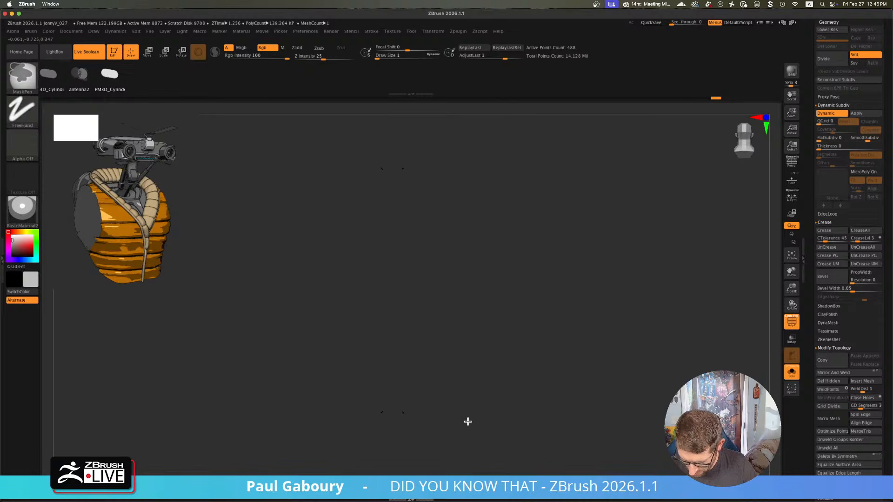
{"action": "left_click_drag", "start_coordinate": [475, 440], "coordinate": [344, 365], "text": "ctrl+shift"}
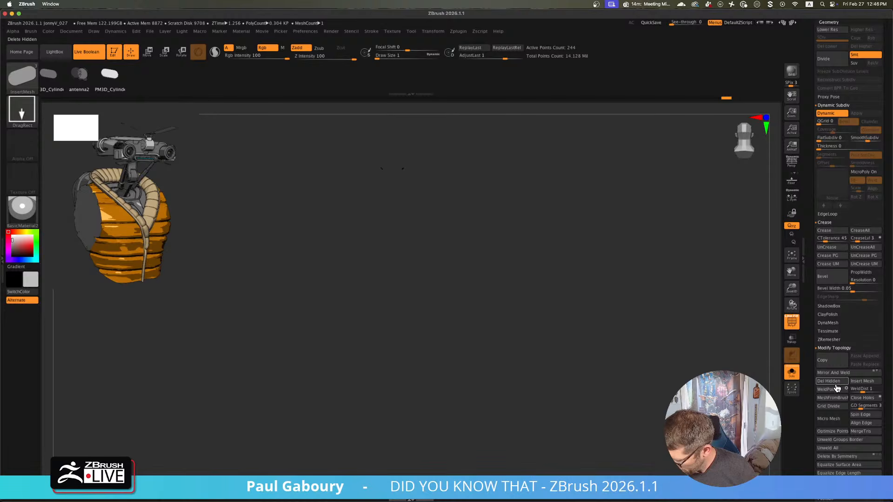
{"action": "left_click", "coordinate": [831, 382]}
{"action": "key", "text": "ctrl"}
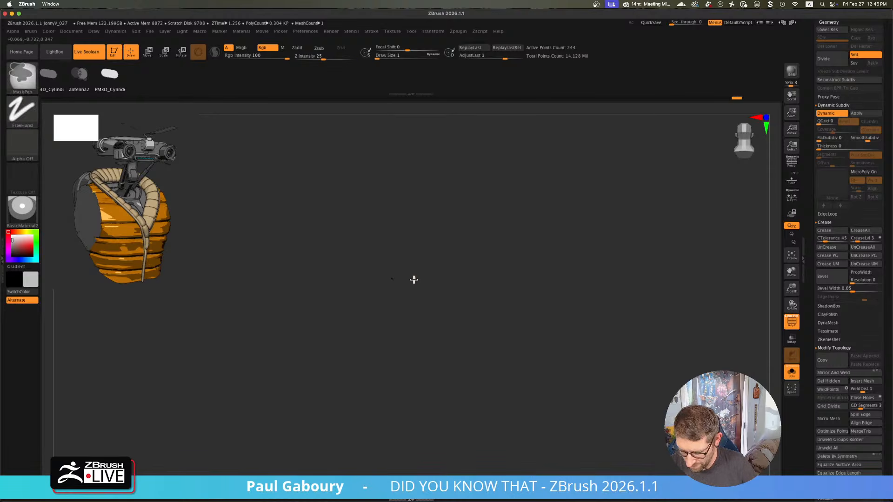
- Place the transform gizmo midway between the two capsules and duplicate the pair below, rotated 180 degrees
{"action": "key", "text": "w"}
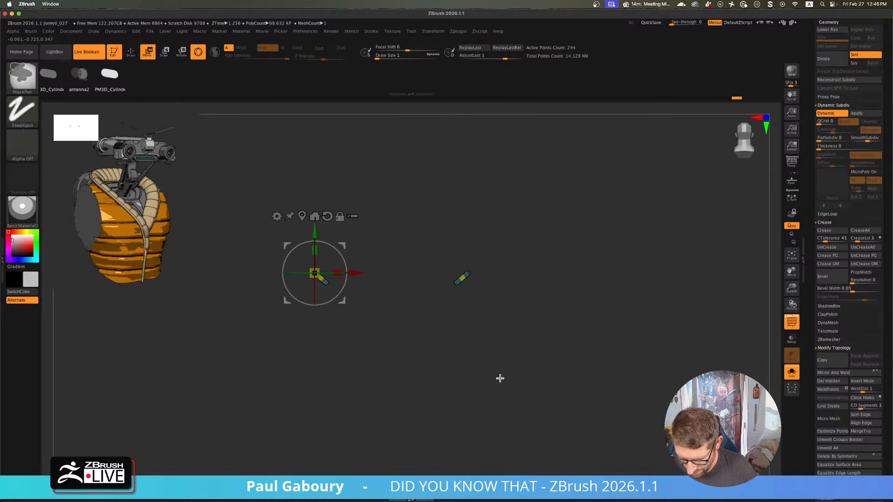
{"action": "left_click_drag", "start_coordinate": [314, 273], "coordinate": [391, 278], "text": "alt"}
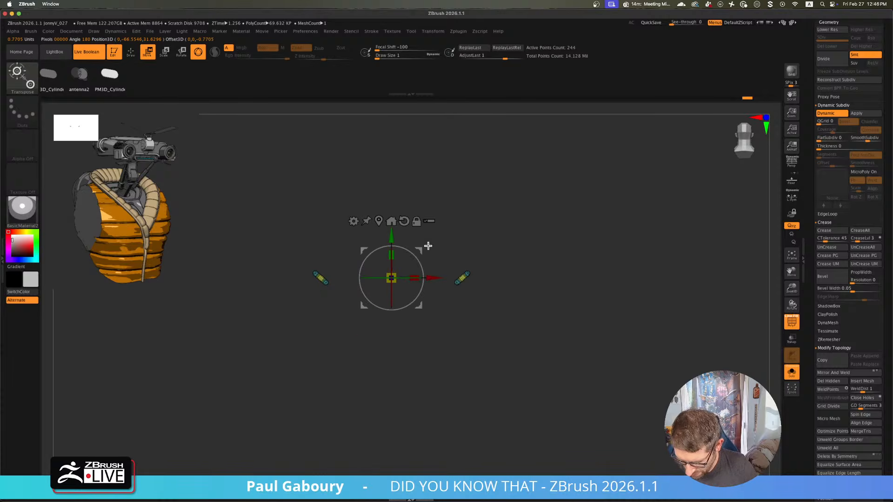
{"action": "left_click_drag", "start_coordinate": [394, 233], "coordinate": [334, 377], "text": "ctrl"}
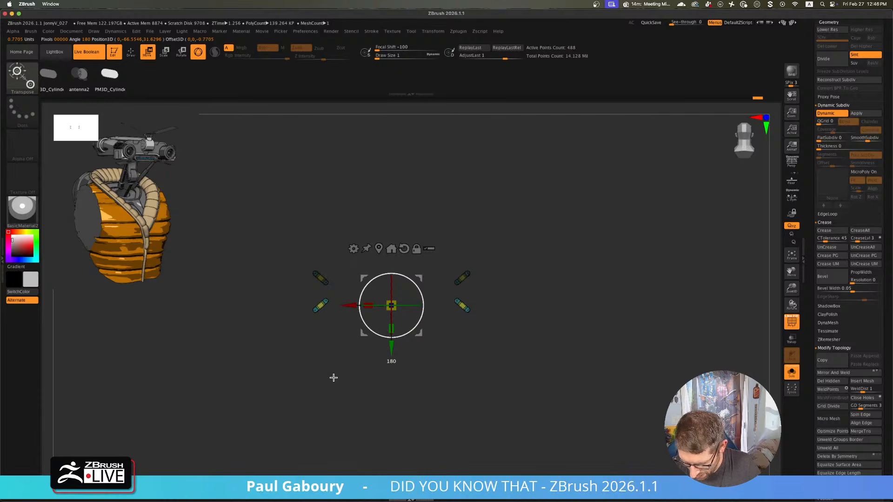
- Show the full model, move the lower capsule pair down toward the box's bottom corners, and hide the polyframe
{"action": "left_click", "coordinate": [791, 373]}
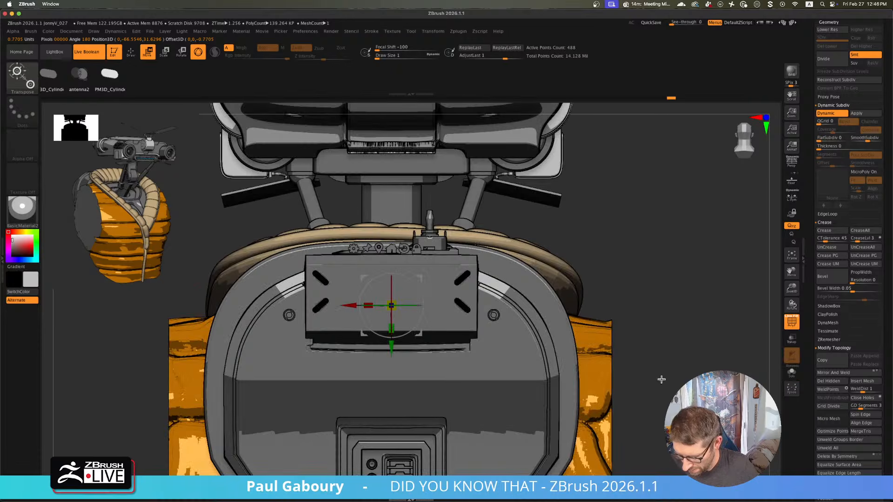
{"action": "left_click_drag", "start_coordinate": [392, 345], "coordinate": [395, 357]}
{"action": "key", "text": "shift+f"}
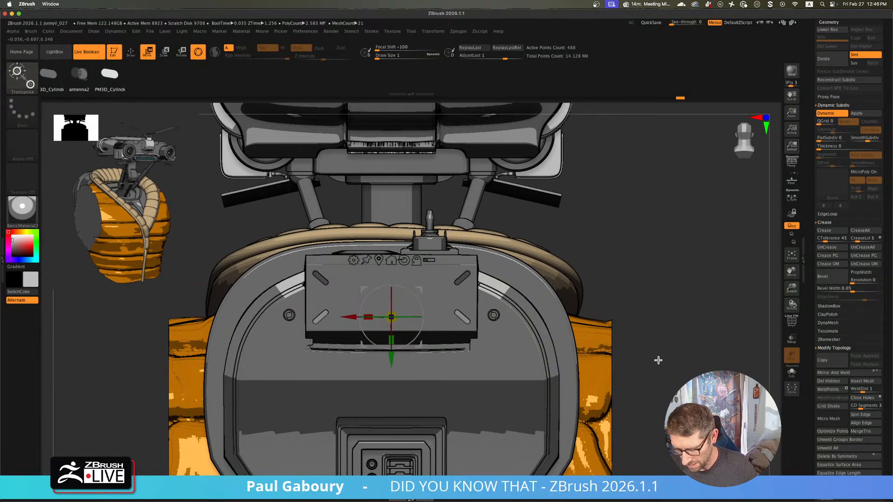
{"action": "key", "text": "q"}
{"action": "key", "text": "f"}
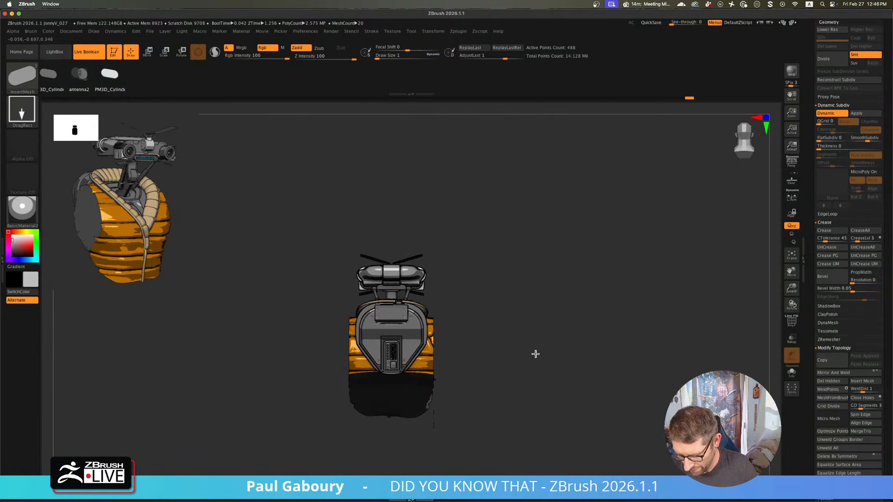
{"action": "mouse_move", "coordinate": [535, 354]}
{"action": "left_mouse_down"}
{"action": "mouse_move", "coordinate": [538, 342]}
{"action": "mouse_move", "coordinate": [542, 369]}
{"action": "mouse_move", "coordinate": [543, 360]}
{"action": "mouse_move", "coordinate": [520, 370]}
{"action": "mouse_move", "coordinate": [524, 339]}
{"action": "mouse_move", "coordinate": [532, 371]}
{"action": "left_mouse_up"}
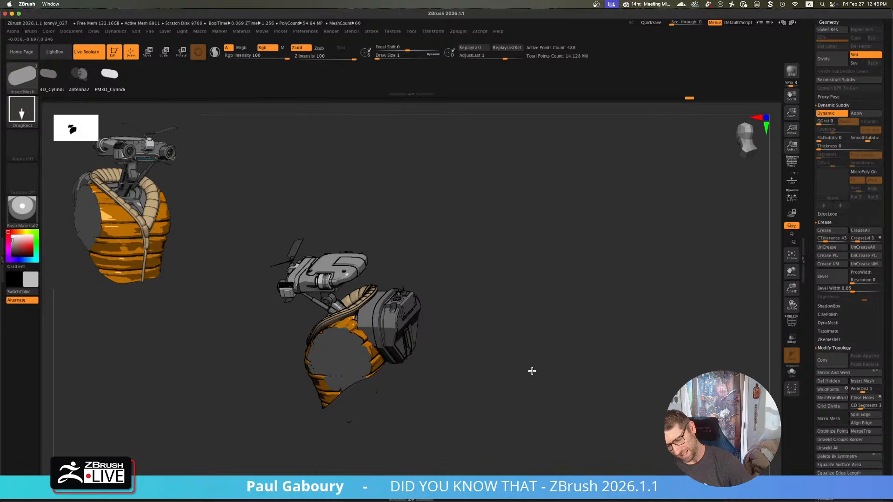
- Select the backpack base, mask it so only its inner end moves, shift that end along Z toward the torso, and clear the mask
{"action": "left_click", "coordinate": [365, 320], "text": "alt"}
{"action": "key", "text": "shift+f"}
{"action": "left_click_drag", "start_coordinate": [498, 371], "coordinate": [543, 371], "text": "shift"}
{"action": "left_click_drag", "start_coordinate": [365, 440], "coordinate": [419, 275], "text": "ctrl"}
{"action": "key", "text": "w"}
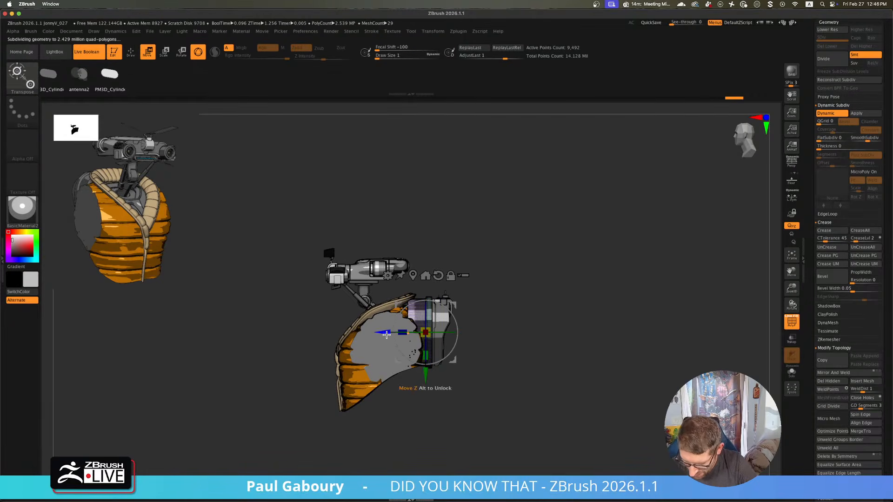
{"action": "left_click", "coordinate": [533, 291], "text": "ctrl"}
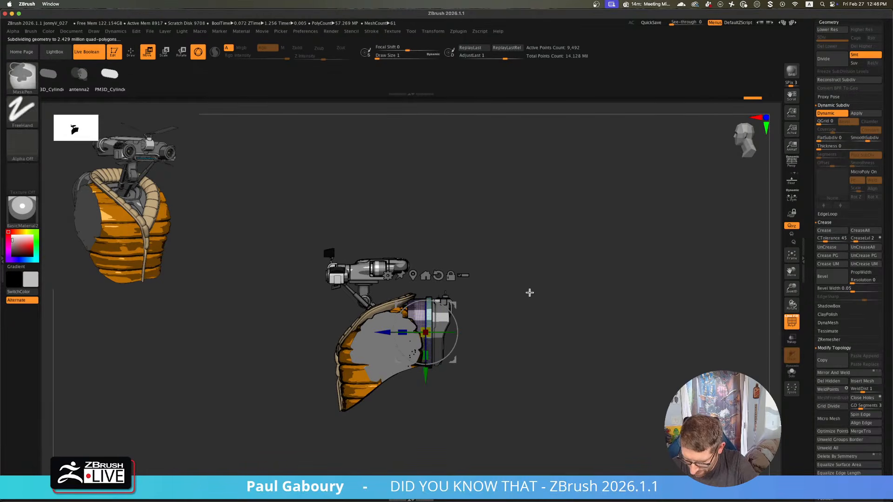
{"action": "left_click", "coordinate": [501, 296], "text": "ctrl"}
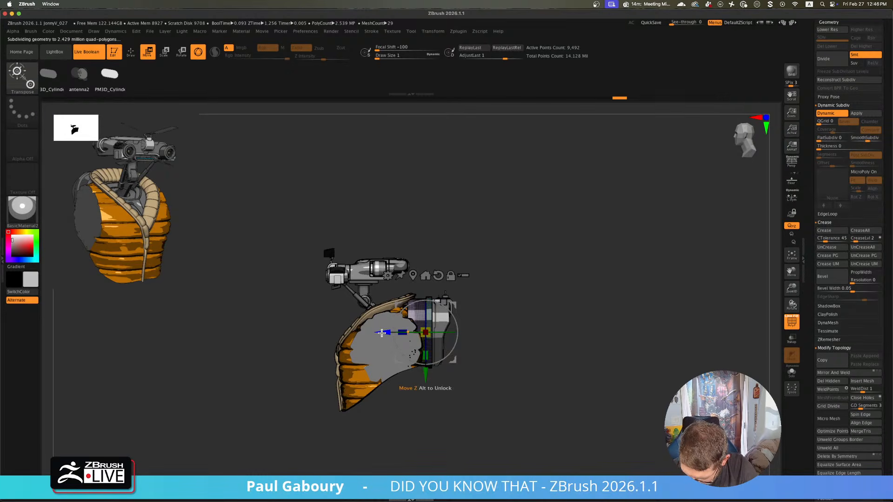
{"action": "left_click_drag", "start_coordinate": [378, 333], "coordinate": [376, 334]}
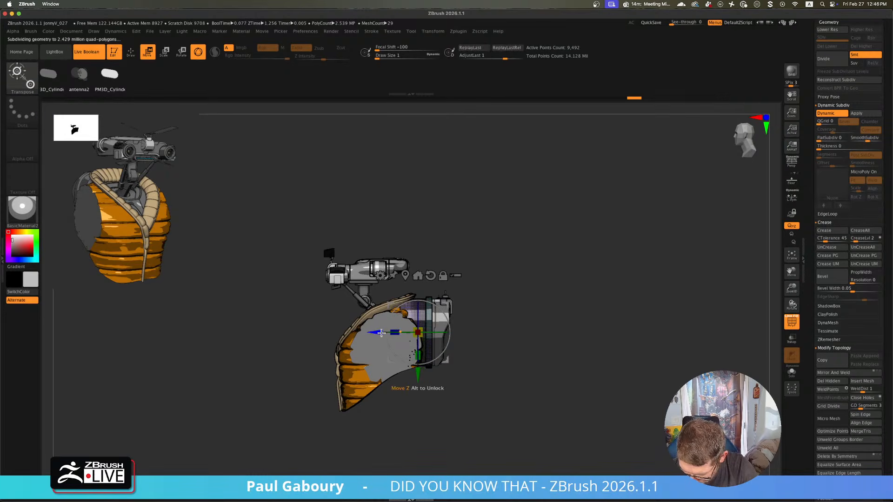
{"action": "key", "text": "shift+f"}
{"action": "key", "text": "q"}
{"action": "left_click_drag", "start_coordinate": [520, 285], "coordinate": [521, 309], "text": "ctrl"}
- Examine the fit between the backpack base and the torso from the front, side and rear
{"action": "right_click_drag", "start_coordinate": [523, 335], "coordinate": [466, 320], "text": "ctrl"}
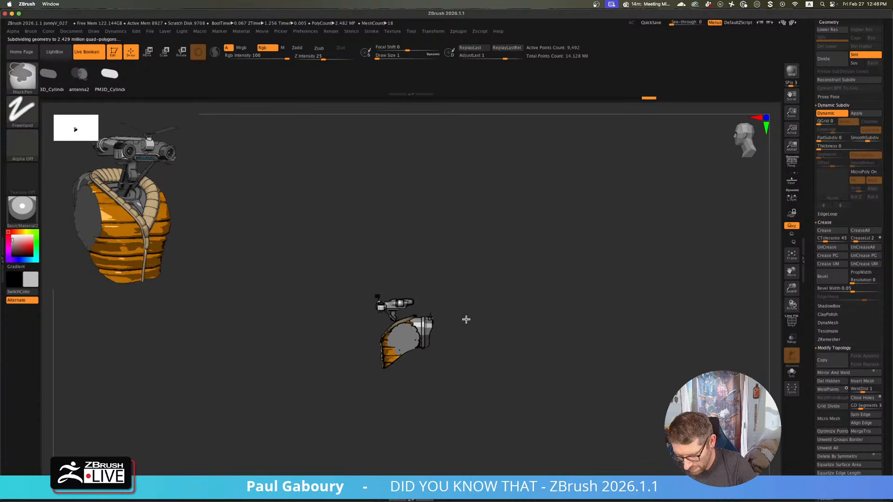
{"action": "mouse_move", "coordinate": [466, 319]}
{"action": "left_mouse_down"}
{"action": "mouse_move", "coordinate": [497, 358]}
{"action": "mouse_move", "coordinate": [487, 347]}
{"action": "left_mouse_up"}
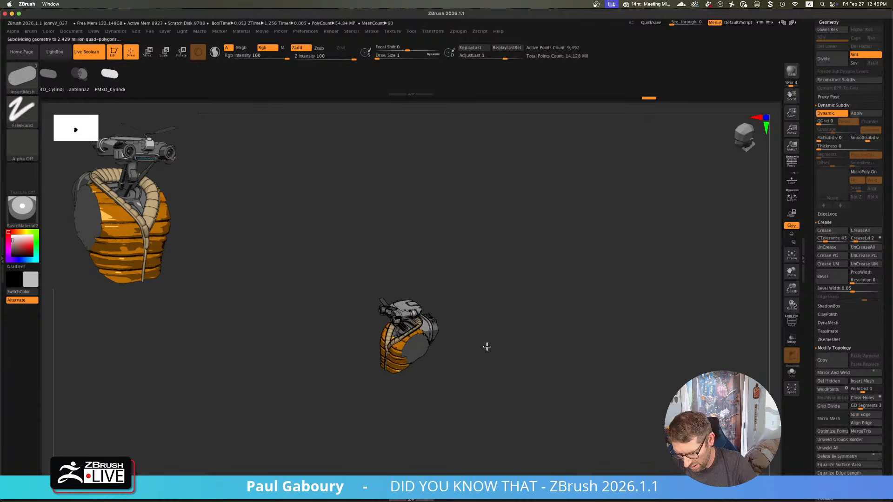
{"action": "right_click_drag", "start_coordinate": [487, 347], "coordinate": [510, 366], "text": "ctrl"}
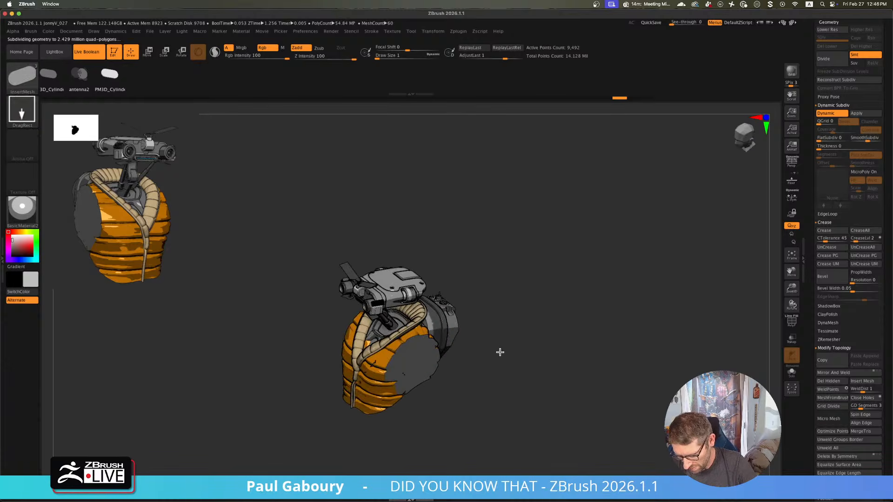
{"action": "mouse_move", "coordinate": [498, 353]}
{"action": "left_mouse_down", "text": "shift"}
{"action": "mouse_move", "coordinate": [492, 339]}
{"action": "mouse_move", "coordinate": [518, 357]}
{"action": "left_mouse_up", "text": "shift"}
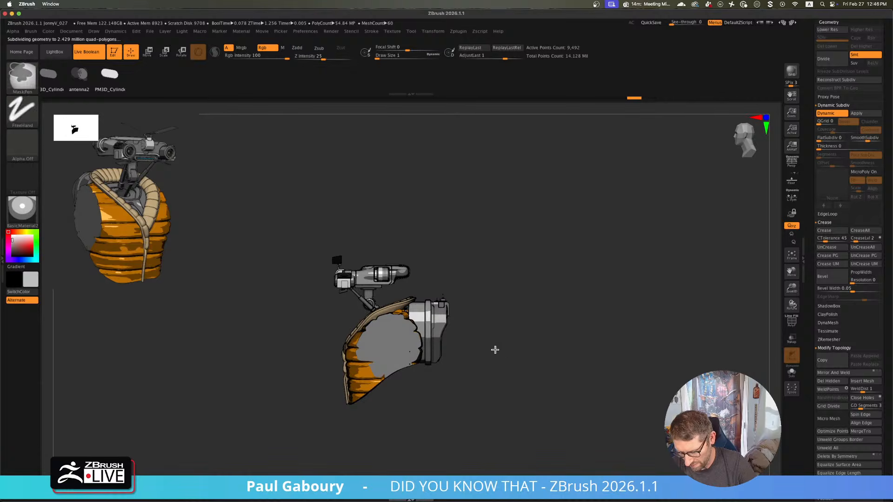
{"action": "right_click_drag", "start_coordinate": [495, 349], "coordinate": [491, 349], "text": "ctrl"}
{"action": "mouse_move", "coordinate": [493, 352]}
{"action": "left_mouse_down"}
{"action": "mouse_move", "coordinate": [462, 350]}
{"action": "mouse_move", "coordinate": [481, 347]}
{"action": "mouse_move", "coordinate": [485, 331]}
{"action": "left_mouse_up"}
{"action": "mouse_move", "coordinate": [489, 342]}
{"action": "right_mouse_down", "text": "ctrl"}
{"action": "mouse_move", "coordinate": [518, 377]}
{"action": "mouse_move", "coordinate": [540, 352]}
{"action": "right_mouse_up", "text": "ctrl"}
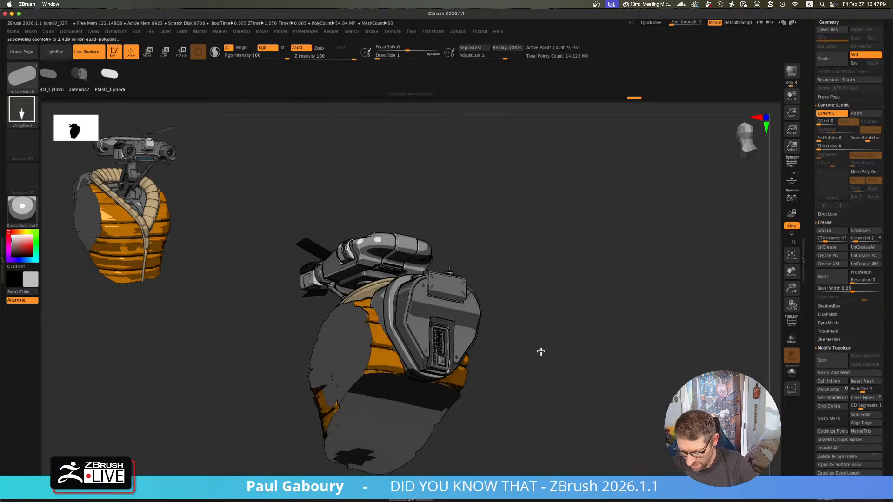
{"action": "mouse_move", "coordinate": [540, 352]}
{"action": "left_mouse_down"}
{"action": "mouse_move", "coordinate": [550, 367]}
{"action": "mouse_move", "coordinate": [540, 408]}
{"action": "mouse_move", "coordinate": [516, 417]}
{"action": "mouse_move", "coordinate": [491, 404]}
{"action": "mouse_move", "coordinate": [591, 381]}
{"action": "mouse_move", "coordinate": [610, 321]}
{"action": "mouse_move", "coordinate": [592, 381]}
{"action": "mouse_move", "coordinate": [618, 397]}
{"action": "mouse_move", "coordinate": [628, 370]}
{"action": "mouse_move", "coordinate": [578, 353]}
{"action": "mouse_move", "coordinate": [604, 348]}
{"action": "mouse_move", "coordinate": [568, 356]}
{"action": "left_mouse_up"}
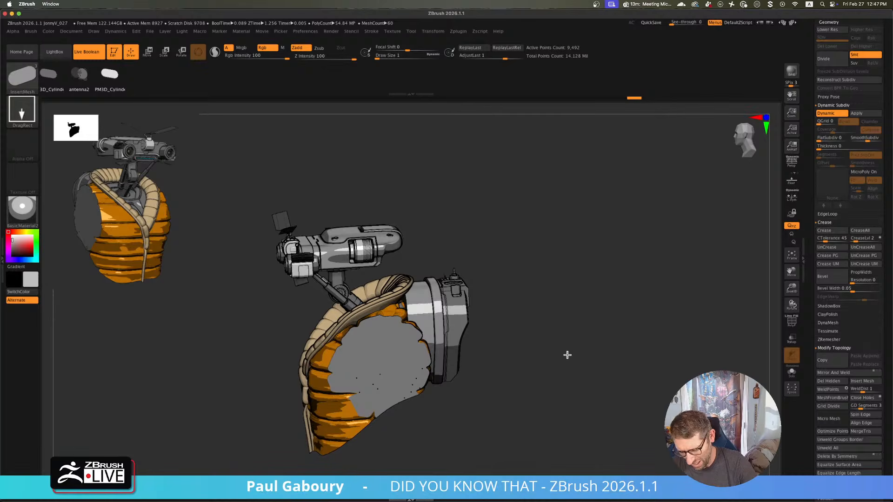
- Show the polyframe, isolate the backpack base in Solo mode, and activate the ZModeler brush
{"action": "key", "text": "shift+f"}
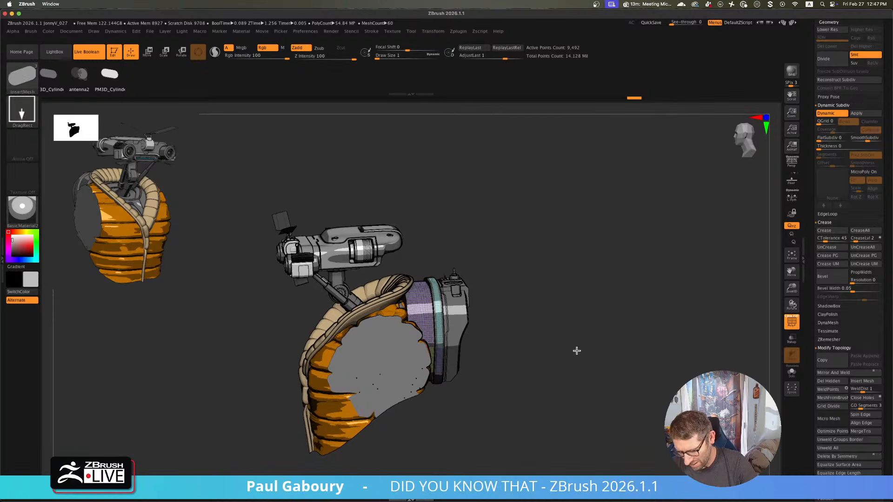
{"action": "left_click", "coordinate": [790, 378]}
{"action": "right_click_drag", "start_coordinate": [520, 361], "coordinate": [521, 377], "text": "ctrl"}
{"action": "mouse_move", "coordinate": [520, 377]}
{"action": "left_mouse_down"}
{"action": "mouse_move", "coordinate": [531, 347]}
{"action": "mouse_move", "coordinate": [546, 351]}
{"action": "mouse_move", "coordinate": [537, 352]}
{"action": "left_mouse_up"}
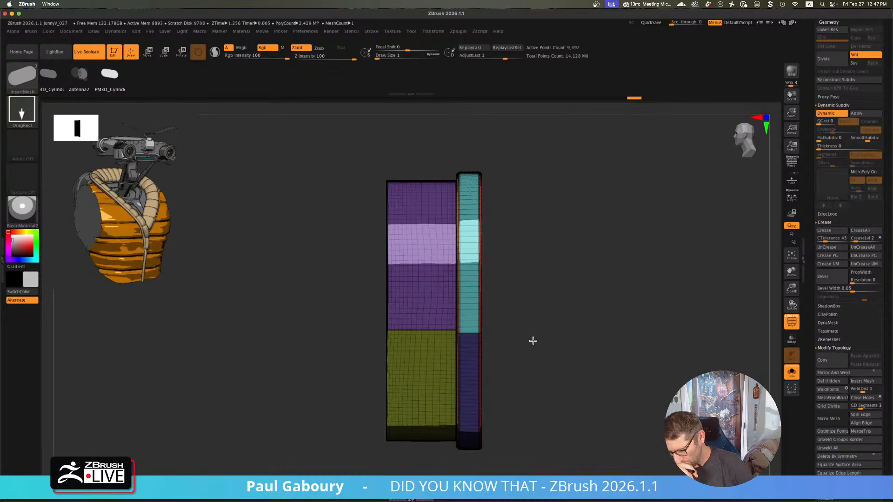
{"action": "key", "text": "b"}
{"action": "key", "text": "z"}
{"action": "key", "text": "m"}
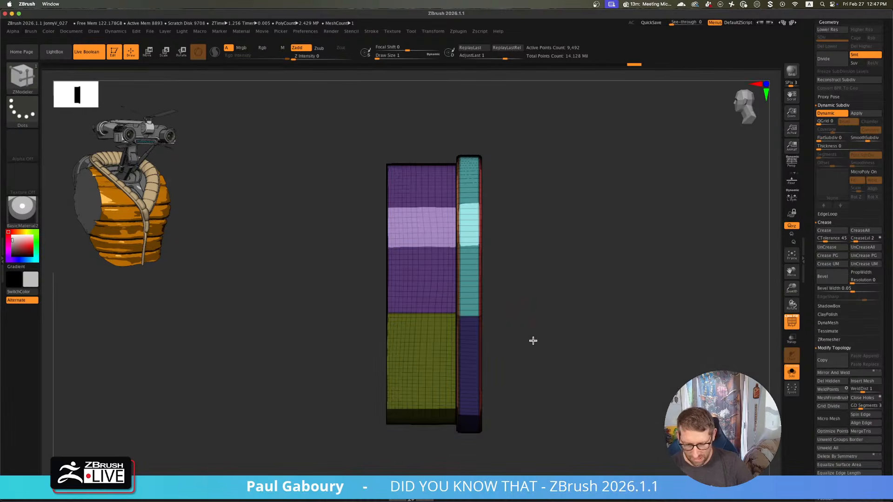
- Delete the closely spaced edge loops running around the backpack base's inner section with the ZModeler, leaving its depth undivided
{"action": "right_click_drag", "start_coordinate": [425, 234], "coordinate": [461, 282], "text": "ctrl"}
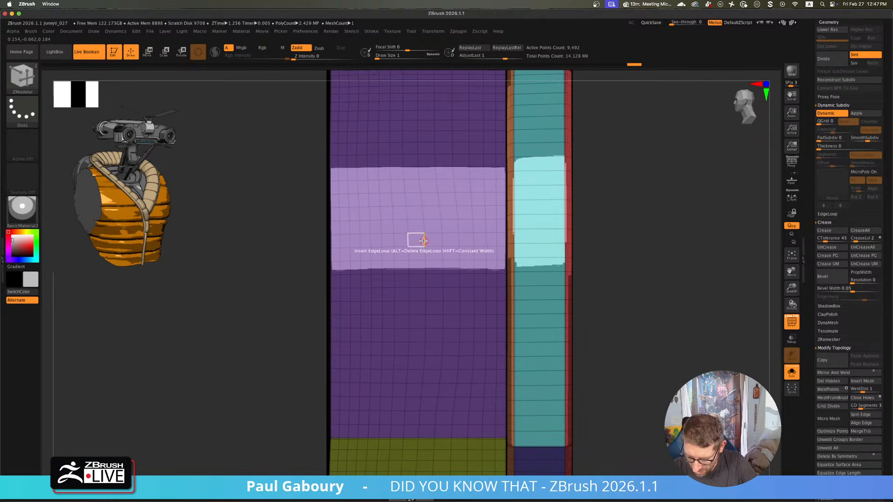
{"action": "left_click", "coordinate": [443, 239], "text": "alt"}
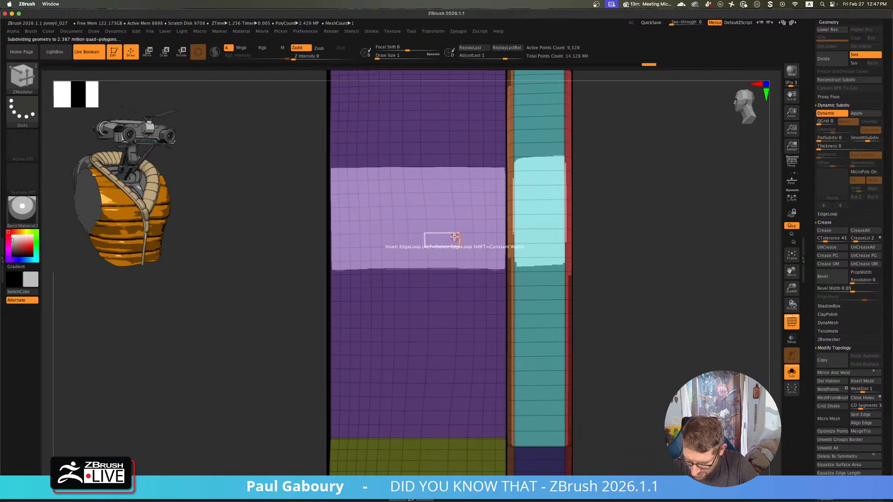
{"action": "left_click", "coordinate": [455, 238], "text": "alt"}
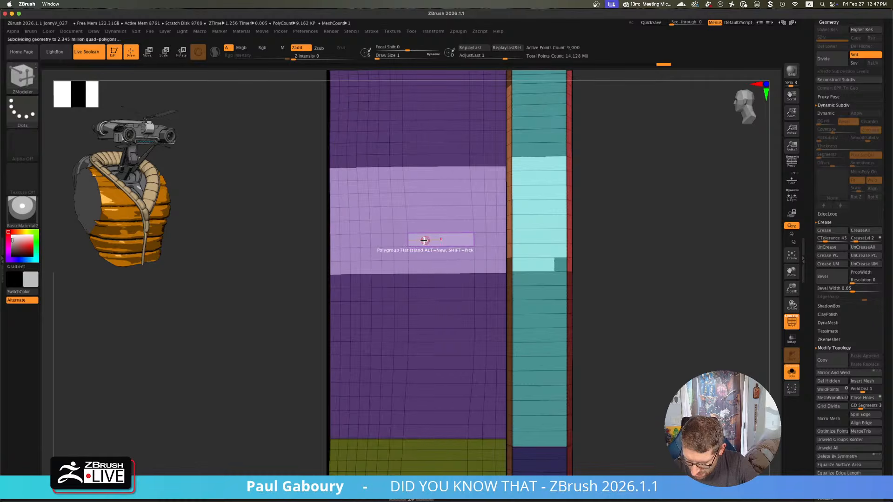
{"action": "left_click", "coordinate": [395, 239], "text": "alt"}
{"action": "left_click", "coordinate": [384, 240], "text": "alt"}
{"action": "left_click", "coordinate": [372, 240], "text": "alt"}
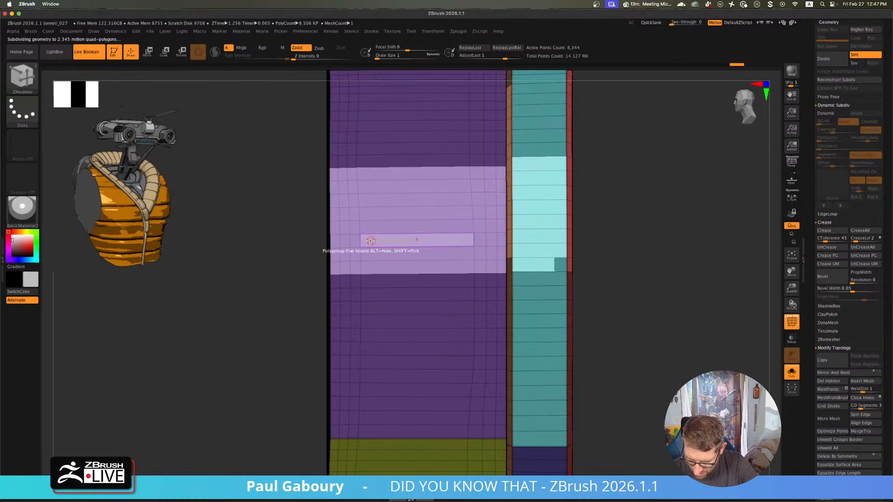
{"action": "left_click", "coordinate": [360, 241], "text": "alt"}
{"action": "left_click", "coordinate": [347, 240], "text": "alt"}
{"action": "left_click", "coordinate": [336, 240], "text": "alt"}
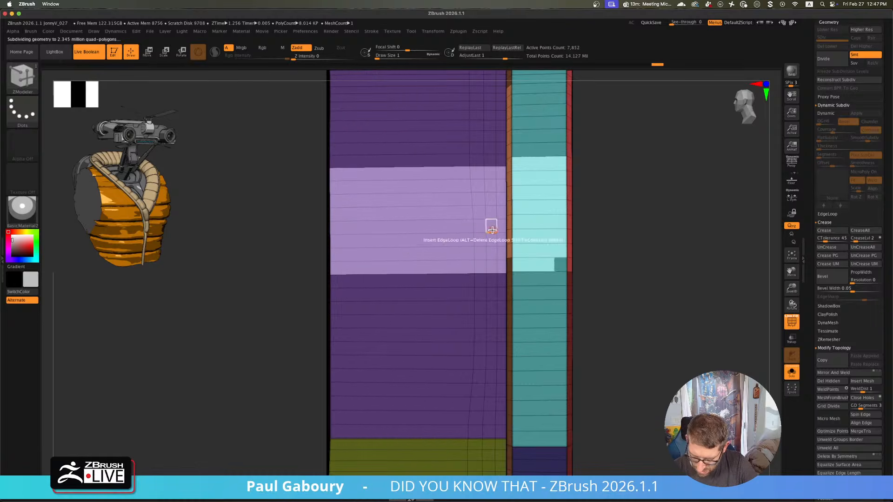
{"action": "left_click", "coordinate": [473, 239], "text": "alt"}
{"action": "left_click", "coordinate": [498, 238], "text": "alt"}
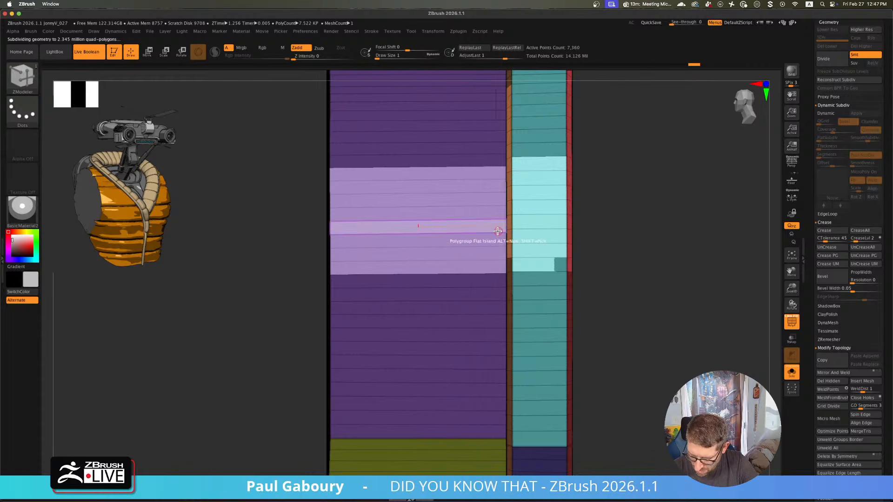
- Insert two edge loops around the backpack base's inner section, close to the flange
{"action": "right_click_drag", "start_coordinate": [535, 228], "coordinate": [547, 209], "text": "ctrl"}
{"action": "right_click_drag", "start_coordinate": [548, 209], "coordinate": [549, 228], "text": "ctrl"}
{"action": "mouse_move", "coordinate": [461, 223]}
{"action": "left_mouse_down"}
{"action": "mouse_move", "coordinate": [478, 222]}
{"action": "mouse_move", "coordinate": [450, 222]}
{"action": "left_mouse_up"}
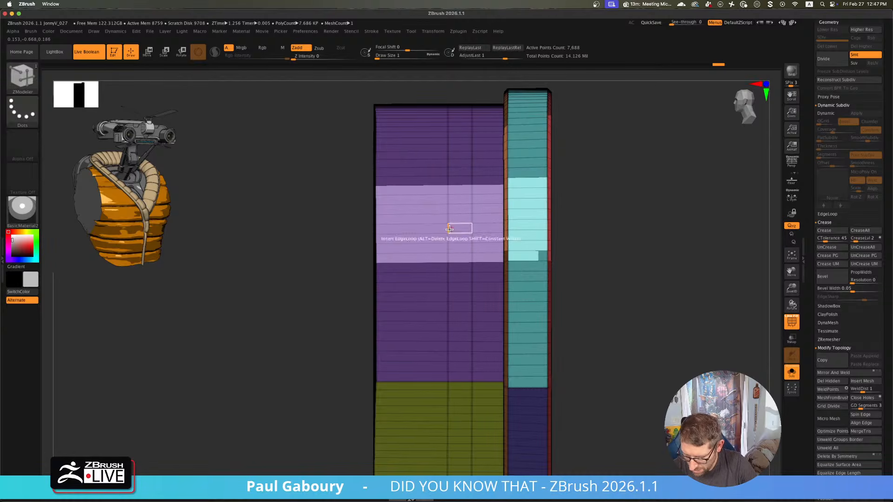
- Mask the backpack base so only its inner end changes, center the gizmo on that end, and scale it uniformly to about 0.94
{"action": "right_click_drag", "start_coordinate": [449, 229], "coordinate": [409, 233], "text": "ctrl"}
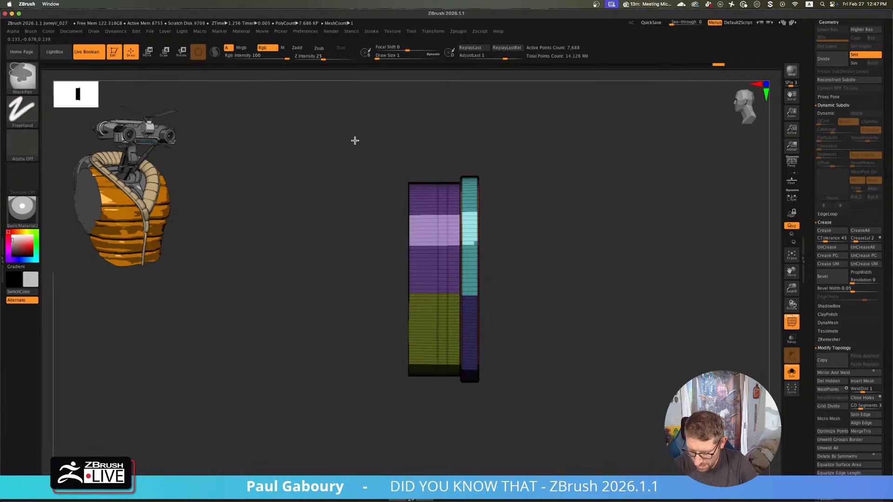
{"action": "mouse_move", "coordinate": [355, 140]}
{"action": "left_mouse_down", "text": "ctrl"}
{"action": "mouse_move", "coordinate": [424, 420]}
{"action": "mouse_move", "coordinate": [437, 349]}
{"action": "left_mouse_up", "text": "ctrl"}
{"action": "key", "text": "w"}
{"action": "left_click", "coordinate": [446, 221]}
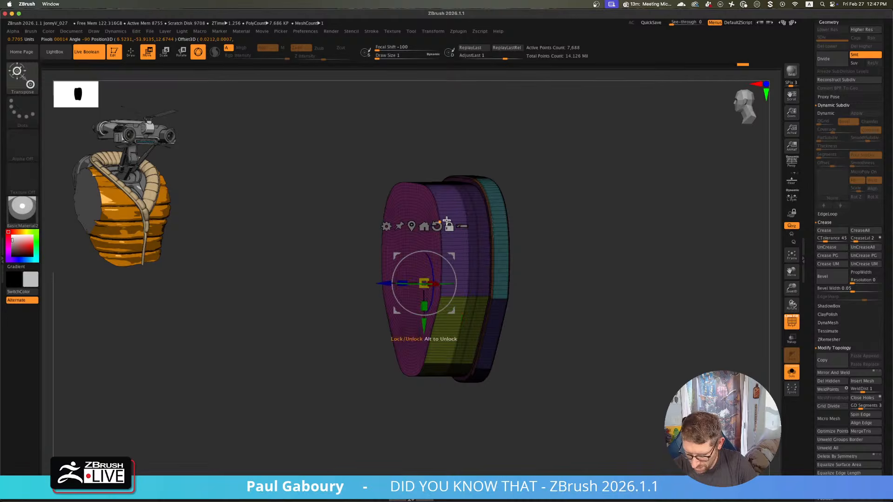
{"action": "left_click", "coordinate": [414, 225]}
{"action": "left_click_drag", "start_coordinate": [412, 282], "coordinate": [408, 282]}
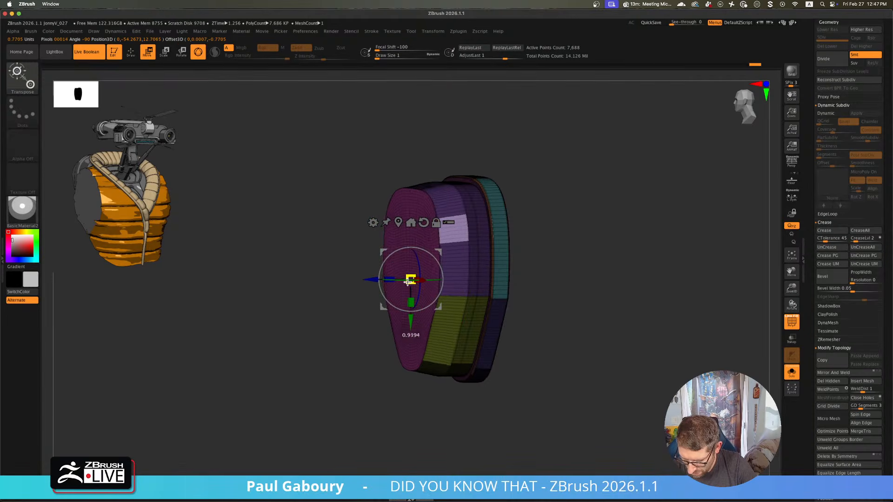
- Hide the polyframe, show the full model, and adjust the backpack base's tapered inner end along Z against the torso
{"action": "key", "text": "shift+f"}
{"action": "left_click_drag", "start_coordinate": [556, 341], "coordinate": [547, 342], "text": "shift"}
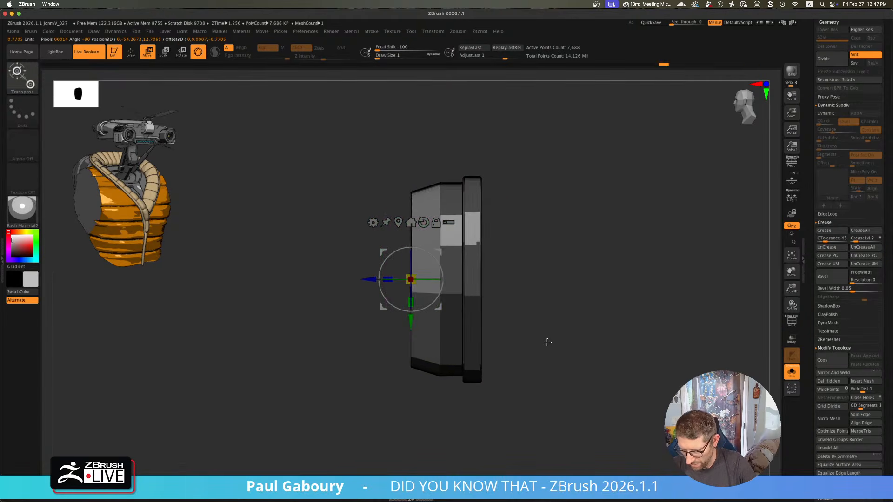
{"action": "left_click", "coordinate": [792, 372]}
{"action": "key", "text": "f"}
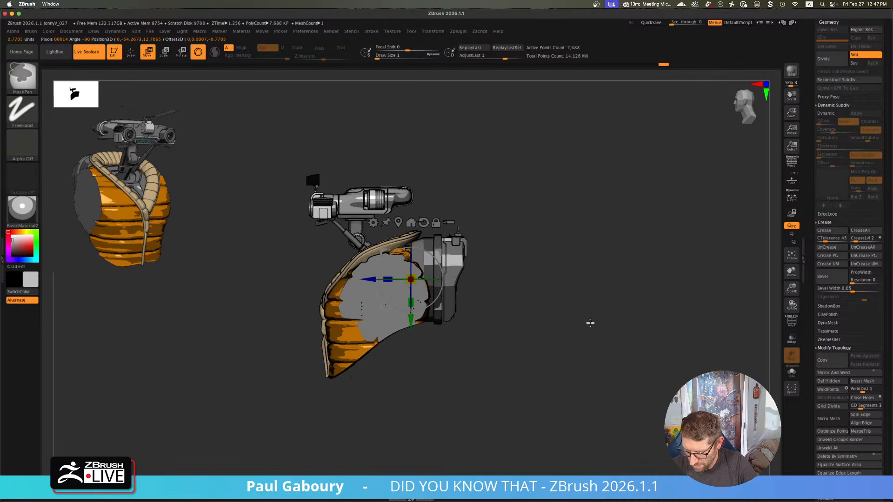
{"action": "mouse_move", "coordinate": [582, 349]}
{"action": "left_mouse_down"}
{"action": "mouse_move", "coordinate": [584, 357]}
{"action": "mouse_move", "coordinate": [575, 338]}
{"action": "mouse_move", "coordinate": [588, 377]}
{"action": "left_mouse_up"}
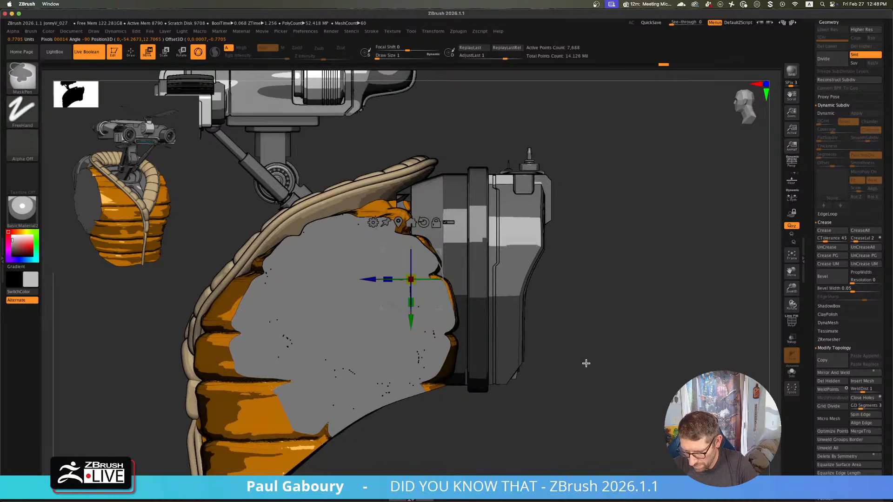
{"action": "left_click_drag", "start_coordinate": [366, 279], "coordinate": [393, 280]}
{"action": "mouse_move", "coordinate": [578, 306]}
{"action": "right_mouse_down", "text": "ctrl"}
{"action": "mouse_move", "coordinate": [558, 311]}
{"action": "mouse_move", "coordinate": [563, 324]}
{"action": "mouse_move", "coordinate": [554, 337]}
{"action": "mouse_move", "coordinate": [564, 352]}
{"action": "right_mouse_up", "text": "ctrl"}
{"action": "key", "text": "q"}
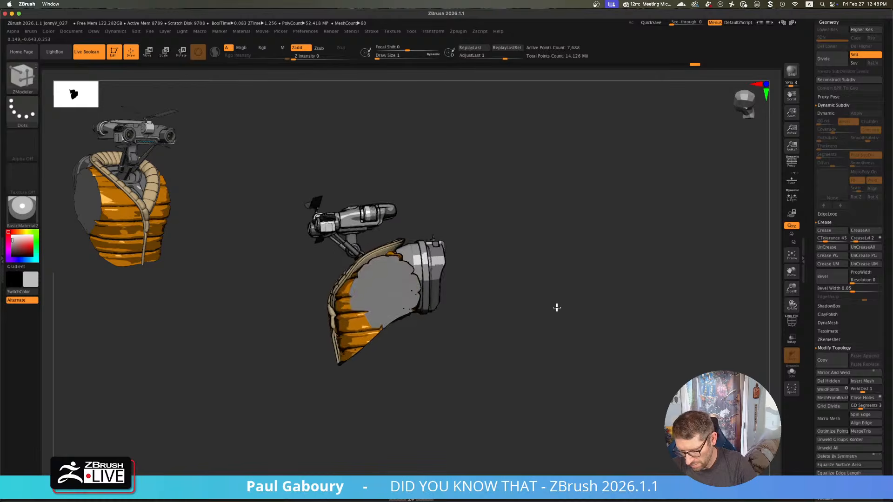
- Isolate the backpack base again with its polyframe shown, and switch to the ZModeler brush for editing the edge loops near the flange
{"action": "mouse_move", "coordinate": [557, 307]}
{"action": "right_mouse_down"}
{"action": "mouse_move", "coordinate": [542, 331]}
{"action": "mouse_move", "coordinate": [552, 288]}
{"action": "mouse_move", "coordinate": [544, 259]}
{"action": "mouse_move", "coordinate": [552, 365]}
{"action": "mouse_move", "coordinate": [565, 356]}
{"action": "mouse_move", "coordinate": [552, 339]}
{"action": "mouse_move", "coordinate": [592, 387]}
{"action": "mouse_move", "coordinate": [646, 362]}
{"action": "right_mouse_up"}
{"action": "left_click", "coordinate": [792, 372]}
{"action": "key", "text": "shift+f"}
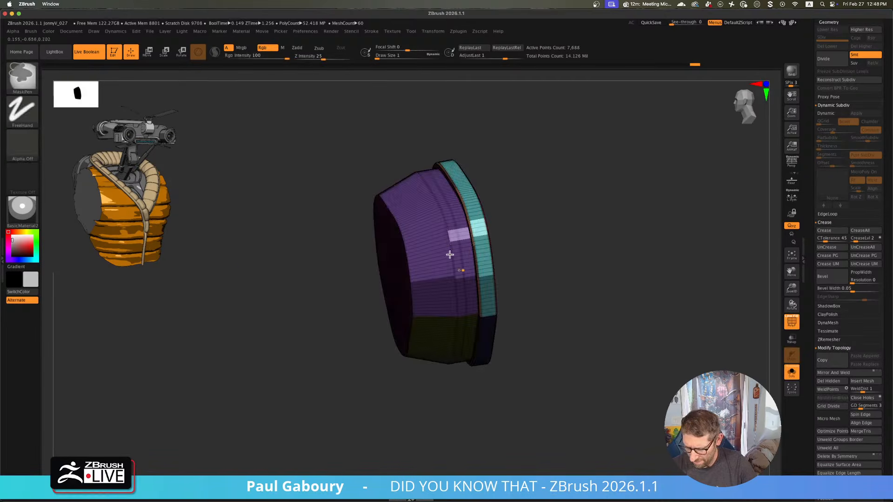
{"action": "right_click_drag", "start_coordinate": [450, 254], "coordinate": [484, 311], "text": "ctrl"}
{"action": "key", "text": "b"}
{"action": "key", "text": "z"}
{"action": "key", "text": "m"}
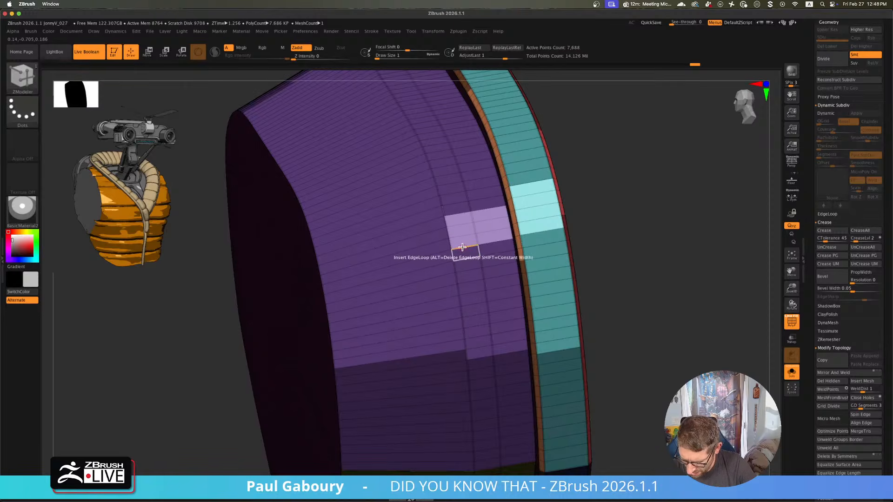
- Switch the ZModeler polygon action to QMesh Polyloop and push the narrow strip around the Larger BP collar inward as a groove
{"action": "mouse_move", "coordinate": [462, 247]}
{"action": "right_mouse_down"}
{"action": "mouse_move", "coordinate": [442, 245]}
{"action": "mouse_move", "coordinate": [448, 250]}
{"action": "right_mouse_up"}
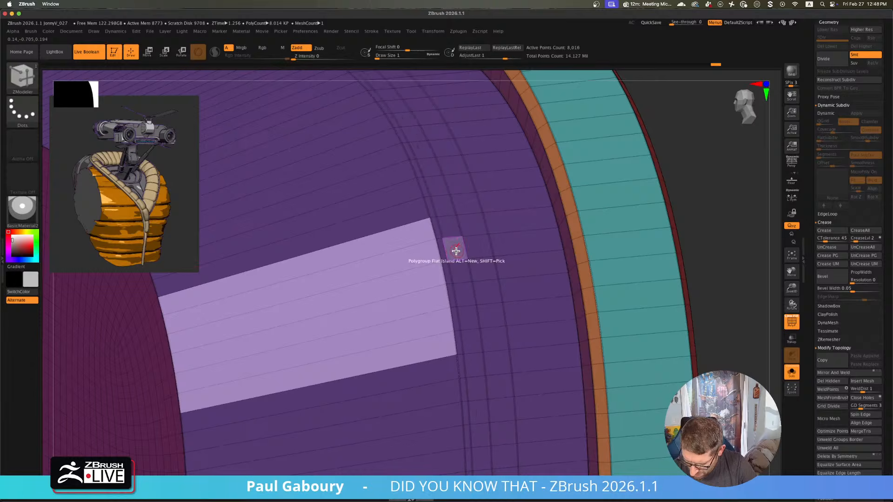
{"action": "key", "text": "space"}
{"action": "left_click", "coordinate": [457, 300]}
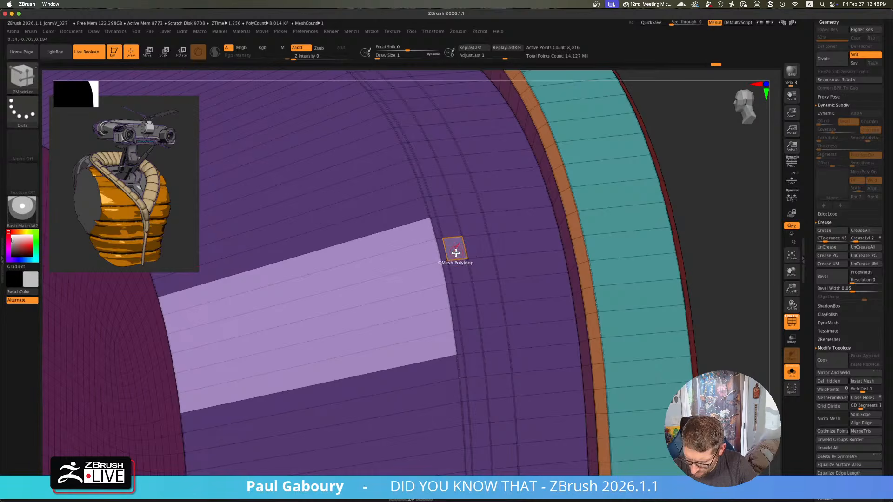
{"action": "left_click", "coordinate": [445, 262]}
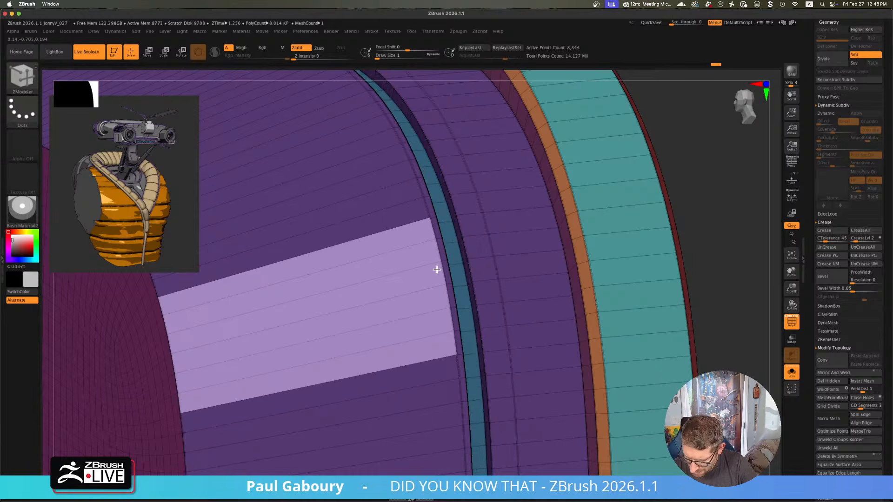
{"action": "key", "text": "shift+f"}
{"action": "key", "text": "f"}
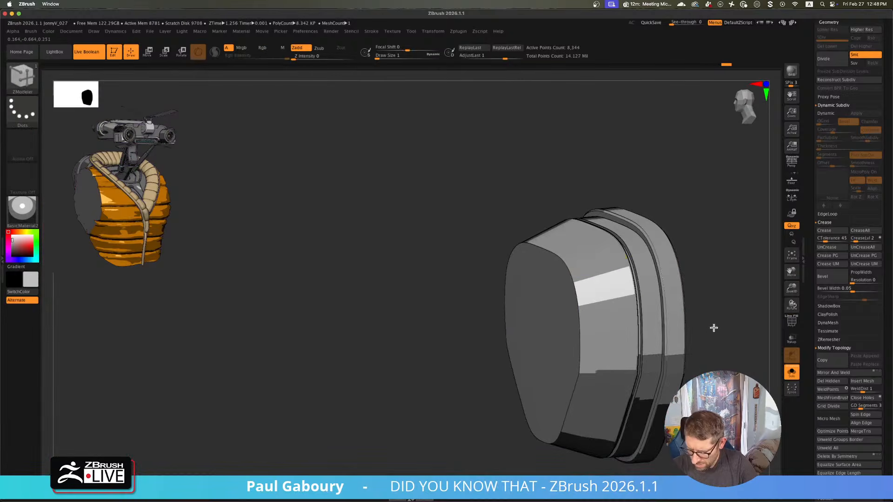
- QMesh the thin polyloops bordering the new groove on the Larger BP collar
{"action": "mouse_move", "coordinate": [714, 325]}
{"action": "right_mouse_down", "text": "alt"}
{"action": "mouse_move", "coordinate": [559, 292]}
{"action": "mouse_move", "coordinate": [553, 303]}
{"action": "mouse_move", "coordinate": [560, 296]}
{"action": "mouse_move", "coordinate": [566, 313]}
{"action": "mouse_move", "coordinate": [437, 251]}
{"action": "mouse_move", "coordinate": [458, 293]}
{"action": "right_mouse_up", "text": "alt"}
{"action": "key", "text": "shift+f"}
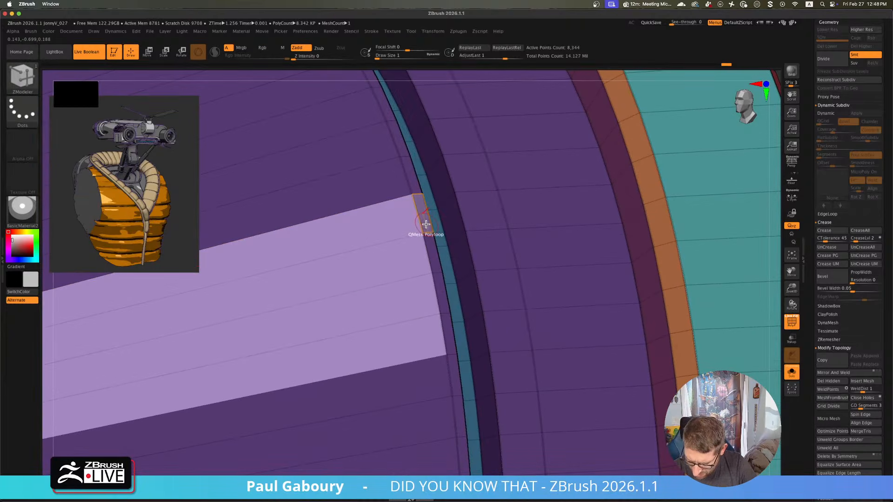
{"action": "left_click_drag", "start_coordinate": [426, 225], "coordinate": [433, 211]}
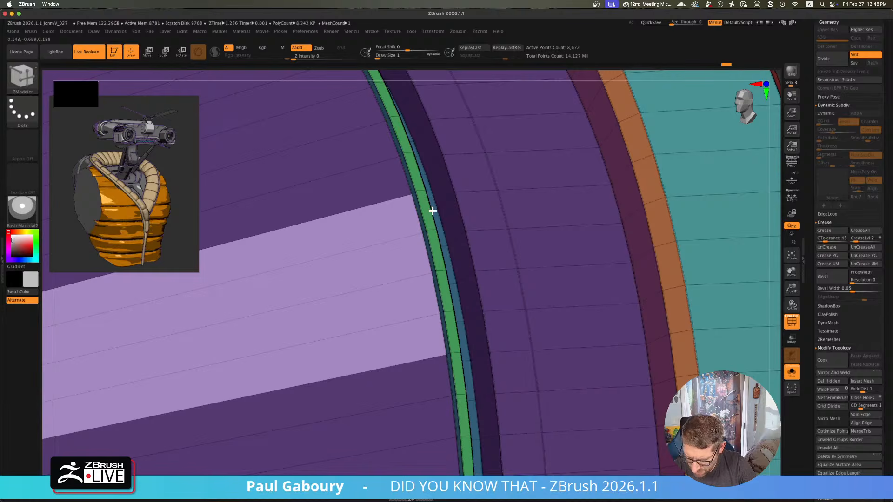
{"action": "left_click", "coordinate": [484, 219]}
{"action": "key", "text": "f"}
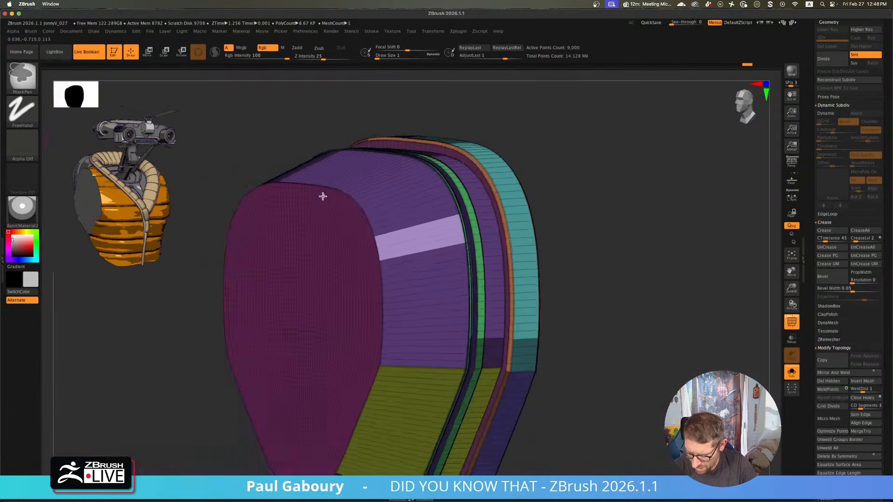
- Turn off solo mode and the polyframe to show the whole robot, and select the BP Cut subtool
{"action": "key", "text": "shift+f"}
{"action": "mouse_move", "coordinate": [622, 295]}
{"action": "left_mouse_down"}
{"action": "mouse_move", "coordinate": [550, 301]}
{"action": "mouse_move", "coordinate": [546, 323]}
{"action": "mouse_move", "coordinate": [560, 313]}
{"action": "mouse_move", "coordinate": [548, 311]}
{"action": "mouse_move", "coordinate": [568, 353]}
{"action": "mouse_move", "coordinate": [584, 344]}
{"action": "mouse_move", "coordinate": [578, 307]}
{"action": "mouse_move", "coordinate": [592, 351]}
{"action": "mouse_move", "coordinate": [590, 343]}
{"action": "left_mouse_up"}
{"action": "left_click", "coordinate": [792, 373]}
{"action": "key", "text": "shift+f"}
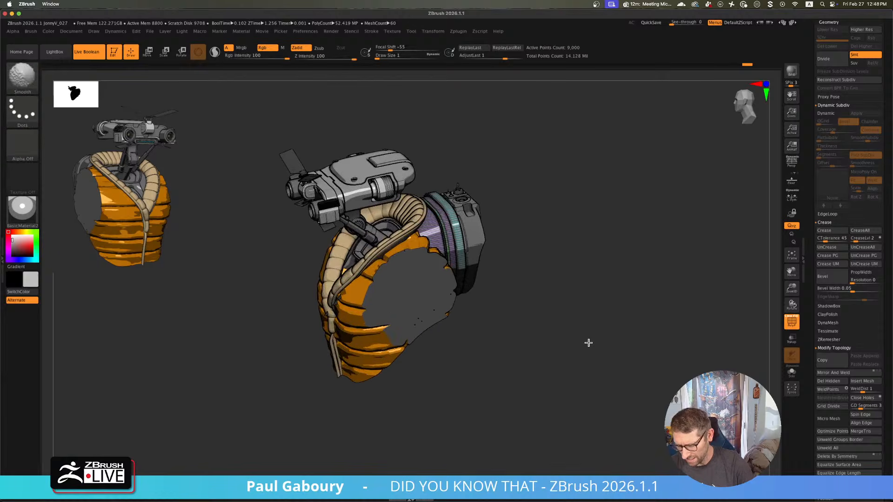
{"action": "key", "text": "shift+f"}
{"action": "scroll", "coordinate": [886, 256], "scroll_direction": "up", "scroll_amount": 5}
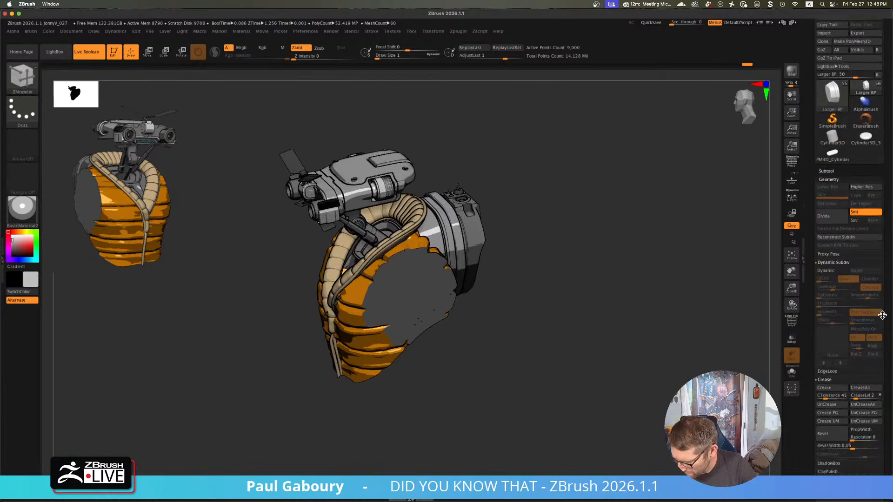
{"action": "left_click", "coordinate": [831, 205]}
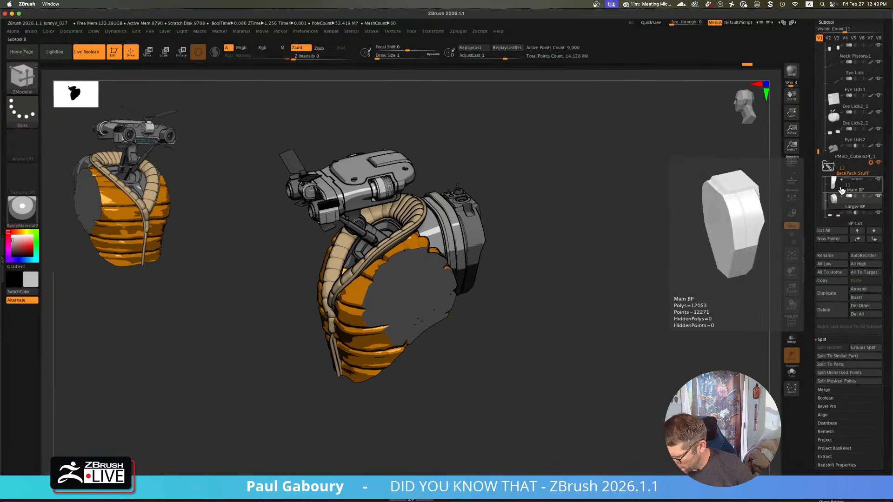
{"action": "left_click", "coordinate": [837, 225]}
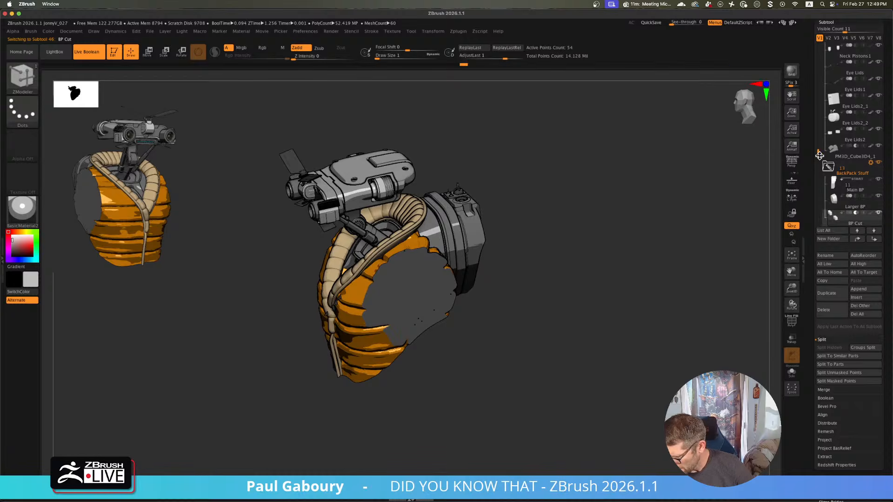
{"action": "left_click_drag", "start_coordinate": [819, 155], "coordinate": [820, 168]}
{"action": "key", "text": "shift+f"}
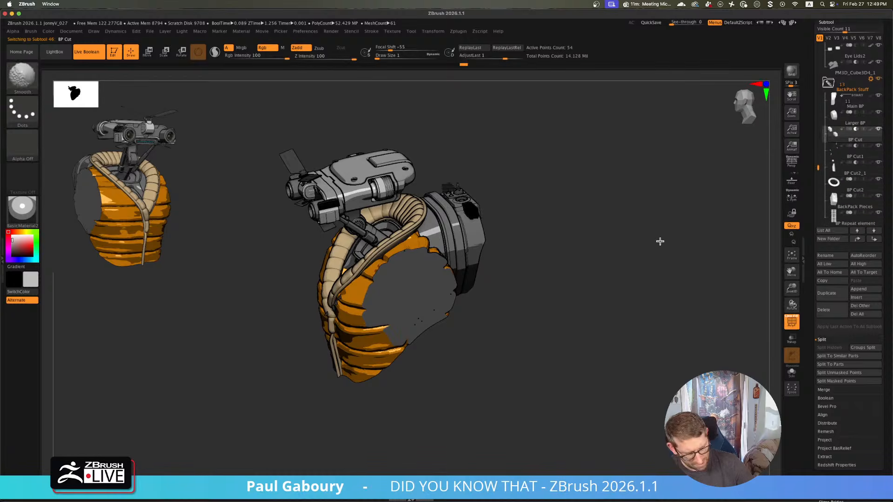
- Align the view to the top of the robot and activate the Move gizmo on the BP Cut subtool
{"action": "left_click_drag", "start_coordinate": [632, 293], "coordinate": [628, 294], "text": "shift"}
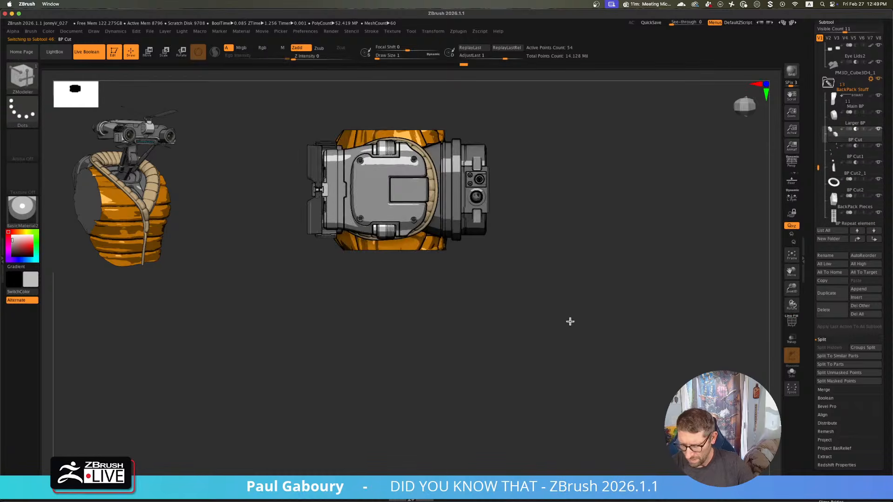
{"action": "left_click_drag", "start_coordinate": [570, 322], "coordinate": [565, 359], "text": "alt"}
{"action": "key", "text": "w"}
{"action": "mouse_move", "coordinate": [560, 350]}
{"action": "right_mouse_down", "text": "ctrl"}
{"action": "mouse_move", "coordinate": [586, 377]}
{"action": "mouse_move", "coordinate": [454, 190]}
{"action": "right_mouse_up", "text": "ctrl"}
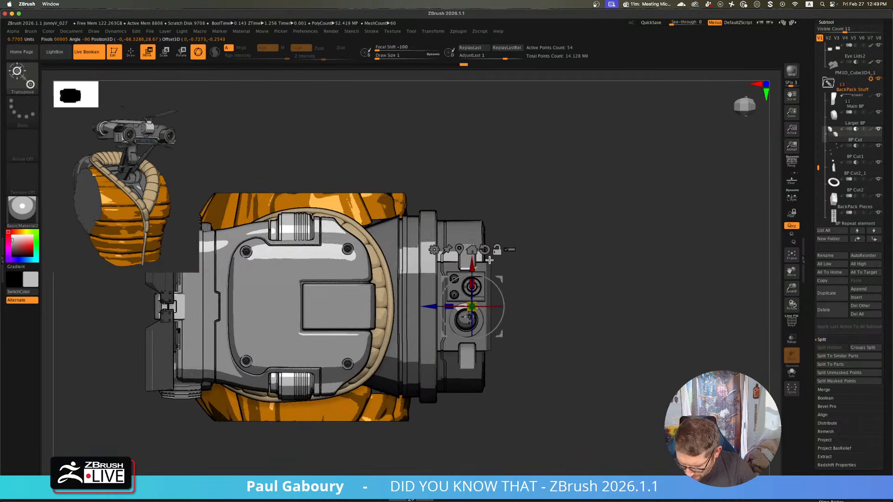
- Try to duplicate all BP Cut pieces forward toward the tapered collar, and undo the copy
{"action": "left_click_drag", "start_coordinate": [437, 295], "coordinate": [352, 340], "text": "alt"}
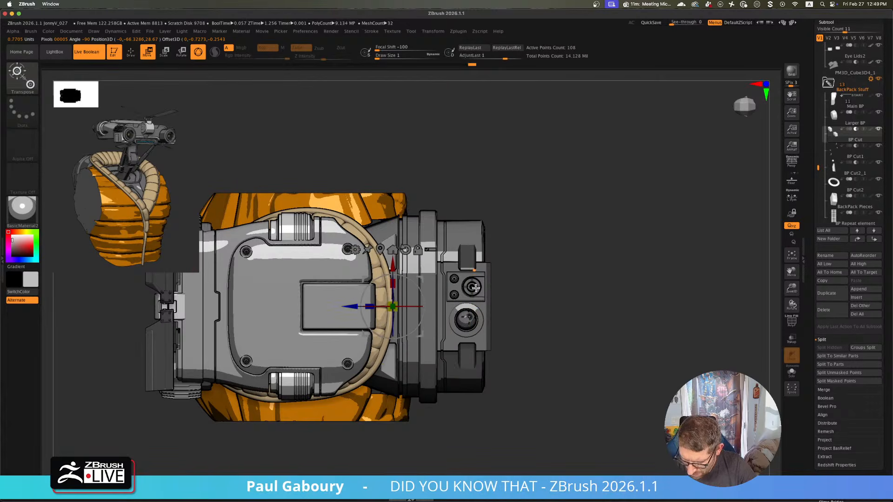
{"action": "left_click_drag", "start_coordinate": [544, 297], "coordinate": [610, 303]}
{"action": "left_click", "coordinate": [791, 378]}
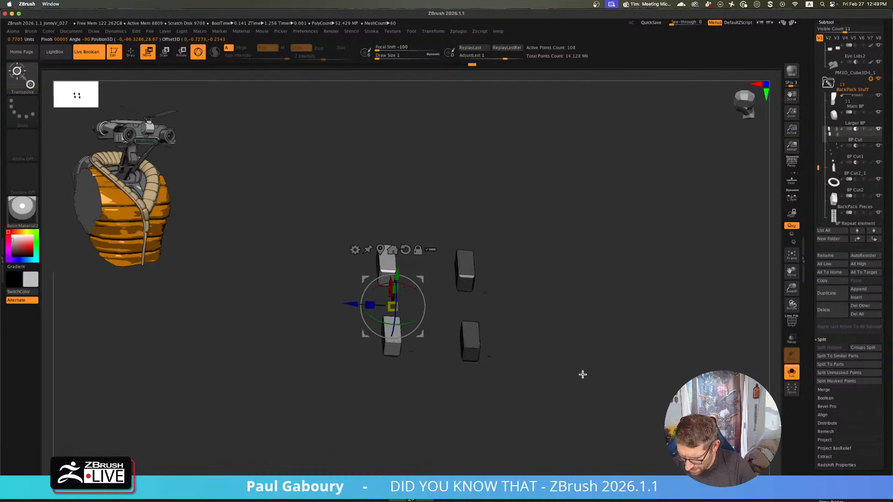
{"action": "key", "text": "shift+f"}
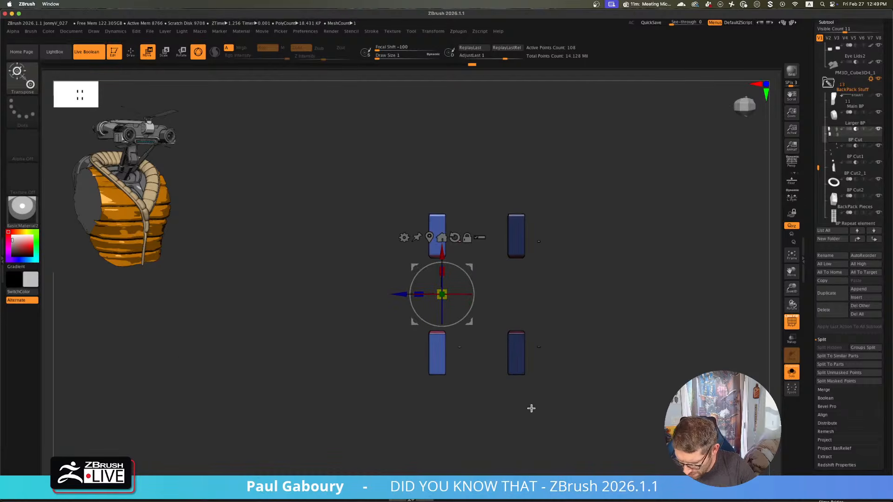
{"action": "left_click_drag", "start_coordinate": [507, 428], "coordinate": [504, 417], "text": "alt"}
{"action": "key", "text": "ctrl+z"}
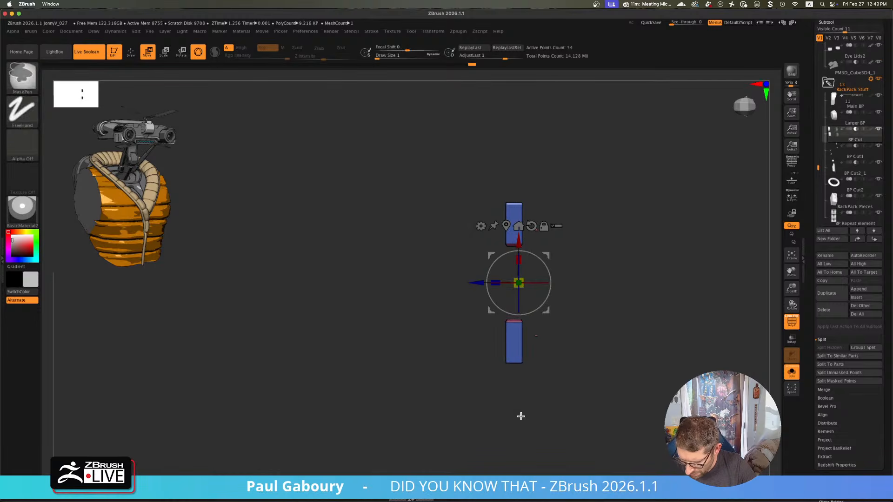
- Duplicate only the two large BP Cut blocks forward toward the tapered collar and offset the copies by about 0.0123
{"action": "mouse_move", "coordinate": [476, 428]}
{"action": "left_mouse_down", "text": "ctrl"}
{"action": "mouse_move", "coordinate": [522, 350]}
{"action": "mouse_move", "coordinate": [529, 146]}
{"action": "left_mouse_up", "text": "ctrl"}
{"action": "left_click_drag", "start_coordinate": [478, 281], "coordinate": [401, 307], "text": "ctrl"}
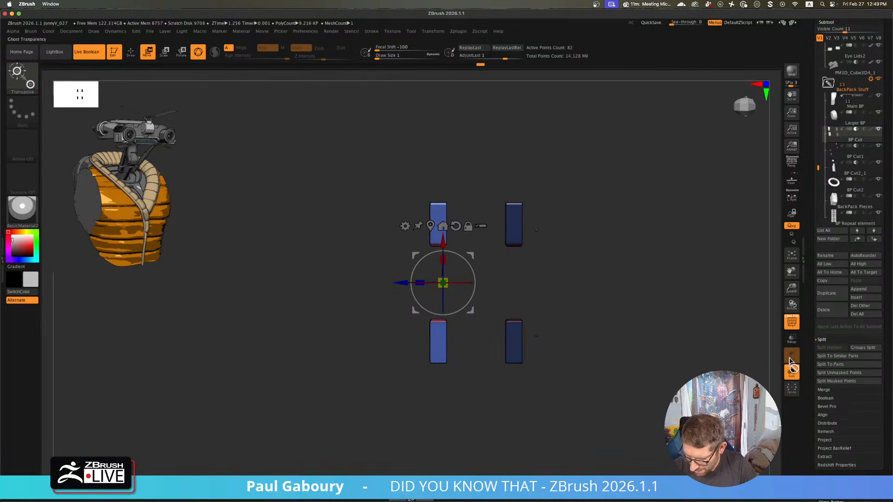
{"action": "left_click", "coordinate": [789, 373]}
{"action": "key", "text": "shift+f"}
{"action": "left_click_drag", "start_coordinate": [618, 403], "coordinate": [609, 367]}
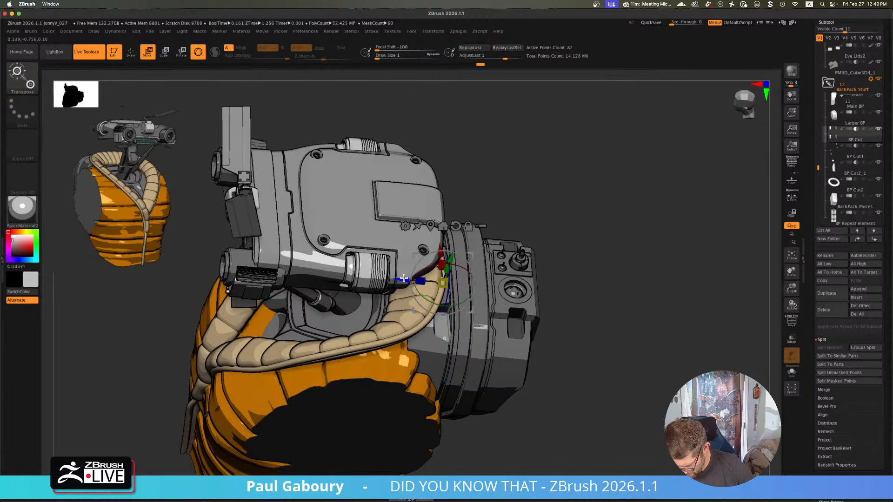
{"action": "left_click_drag", "start_coordinate": [403, 278], "coordinate": [396, 277]}
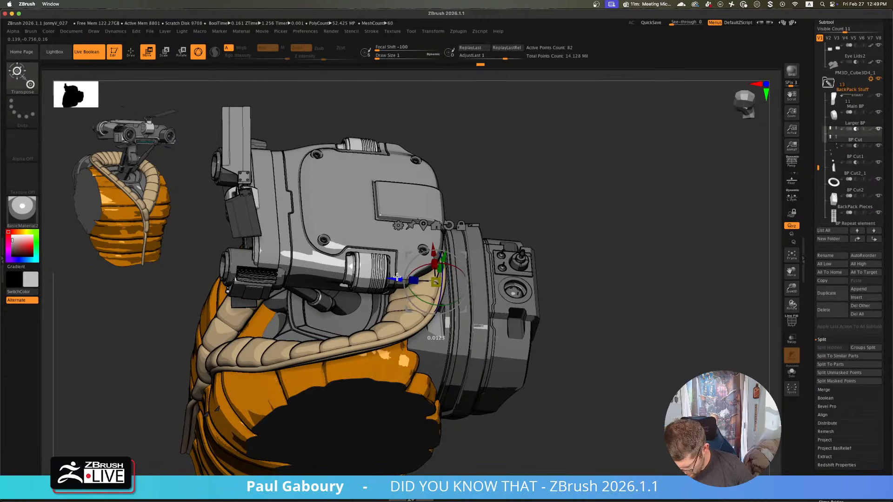
- Isolate the BP Cut subtool, stretch the two copied blocks forward, and check the wider cutouts on the full robot
{"action": "left_click", "coordinate": [789, 370]}
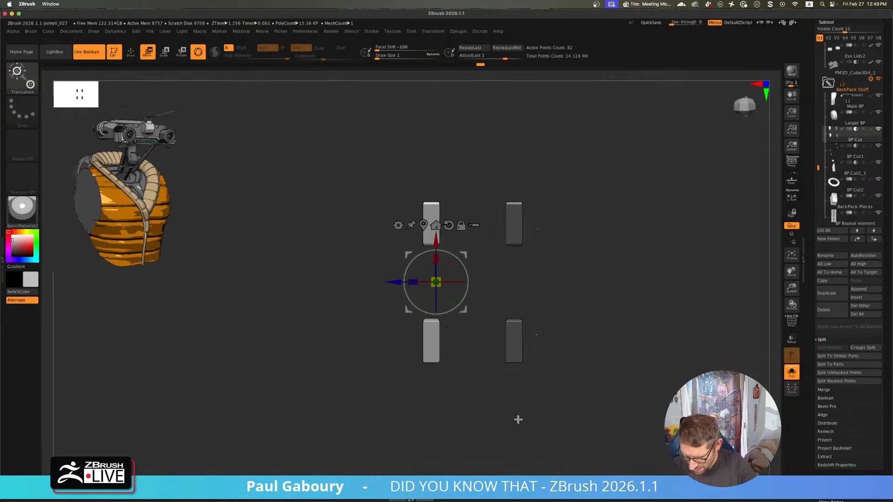
{"action": "left_click_drag", "start_coordinate": [394, 280], "coordinate": [371, 278]}
{"action": "key", "text": "shift+f"}
{"action": "left_click_drag", "start_coordinate": [609, 381], "coordinate": [613, 331]}
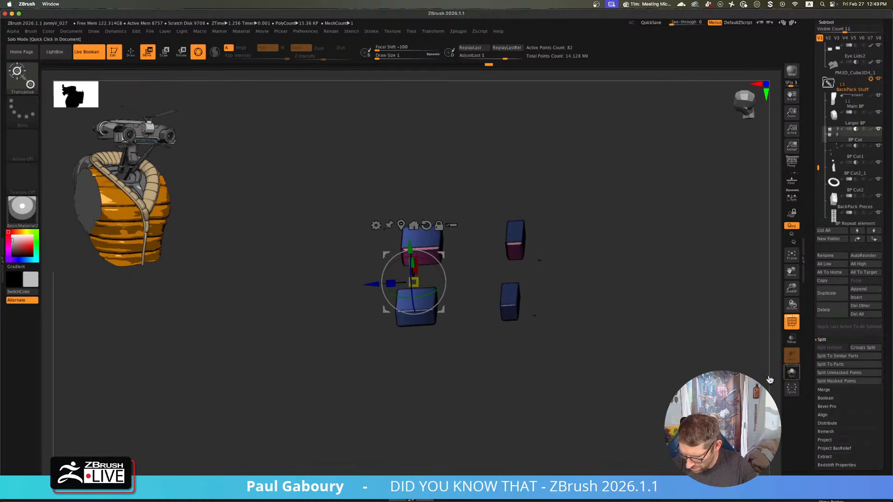
{"action": "left_click", "coordinate": [789, 373]}
{"action": "key", "text": "shift+f"}
{"action": "mouse_move", "coordinate": [600, 371]}
{"action": "left_mouse_down"}
{"action": "mouse_move", "coordinate": [613, 361]}
{"action": "mouse_move", "coordinate": [618, 408]}
{"action": "mouse_move", "coordinate": [622, 351]}
{"action": "mouse_move", "coordinate": [616, 361]}
{"action": "left_mouse_up"}
- Clear the mask from the BP Cut blocks and return to Draw mode
{"action": "key", "text": "ctrl"}
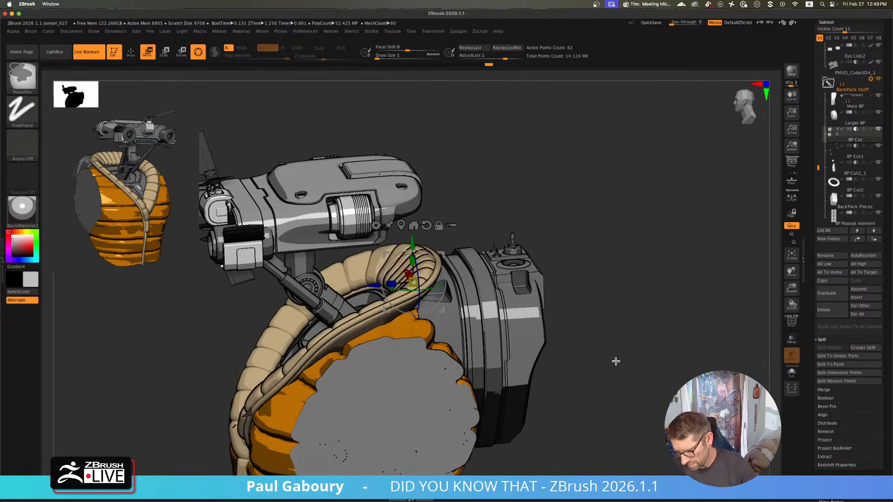
{"action": "key", "text": "q"}
{"action": "mouse_move", "coordinate": [590, 369]}
{"action": "right_mouse_down", "text": "ctrl"}
{"action": "mouse_move", "coordinate": [525, 367]}
{"action": "mouse_move", "coordinate": [553, 372]}
{"action": "mouse_move", "coordinate": [540, 397]}
{"action": "mouse_move", "coordinate": [711, 345]}
{"action": "right_mouse_up", "text": "ctrl"}
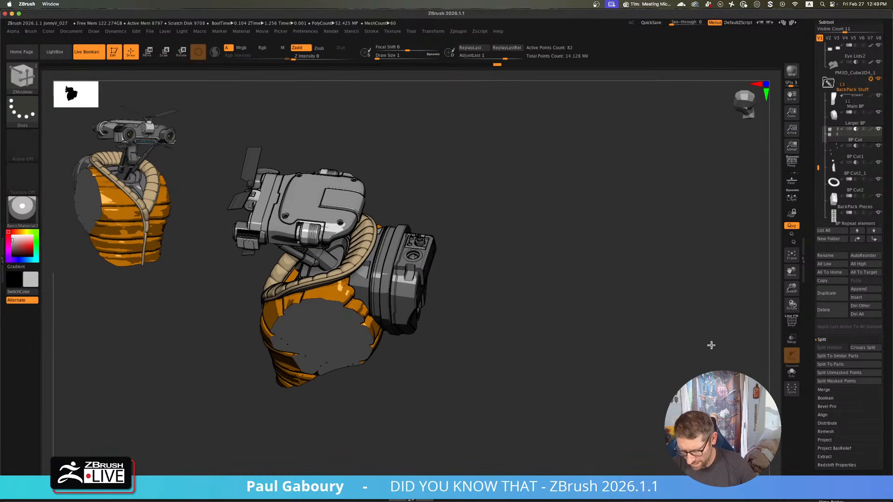
- Isolate the active subtool with the polyframe displayed and switch to the Larger BP subtool
{"action": "left_click", "coordinate": [792, 372]}
{"action": "key", "text": "shift+f"}
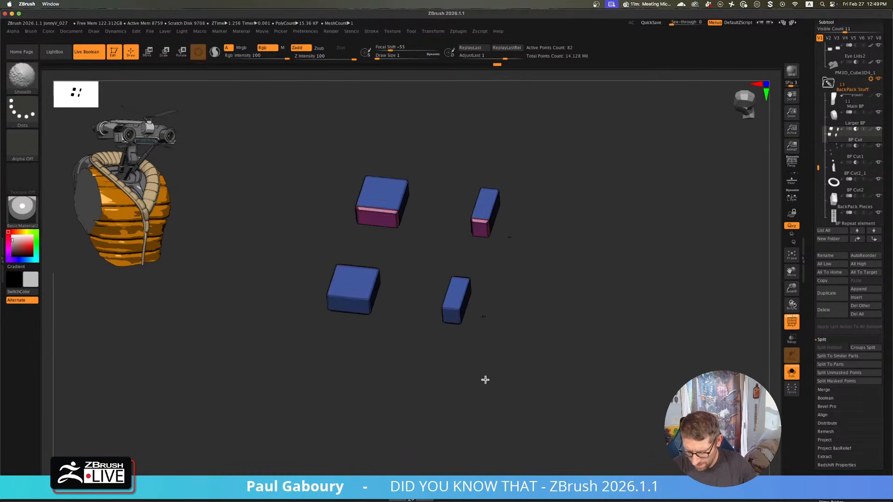
{"action": "right_click_drag", "start_coordinate": [489, 378], "coordinate": [537, 351]}
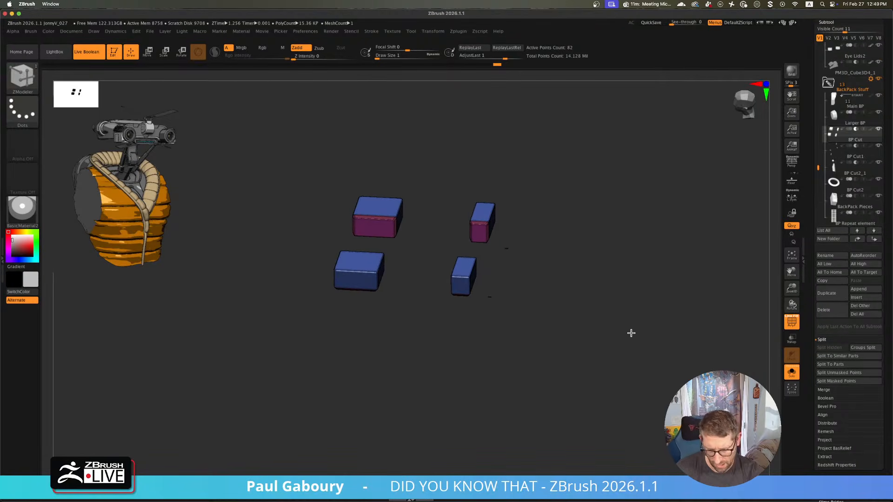
{"action": "key", "text": "Up"}
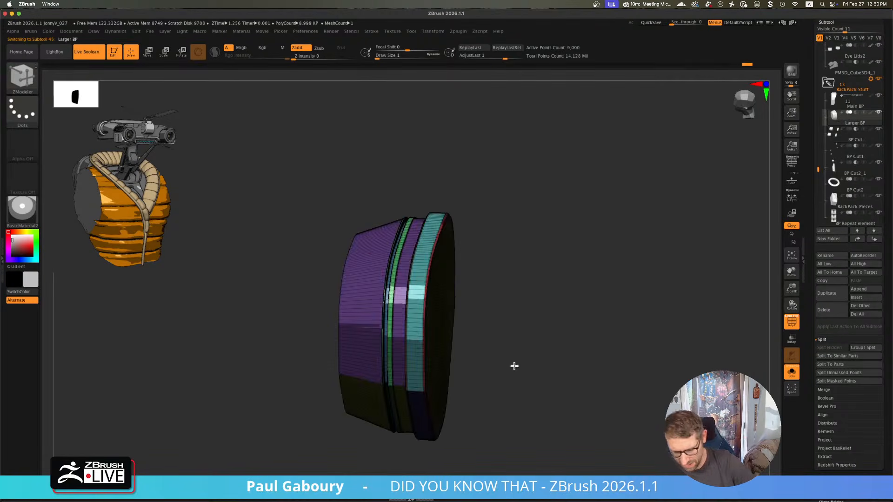
- Try a QMesh Polyloop on a lengthwise strip of the collar's wide tapered section, and undo it
{"action": "right_click_drag", "start_coordinate": [520, 350], "coordinate": [530, 359]}
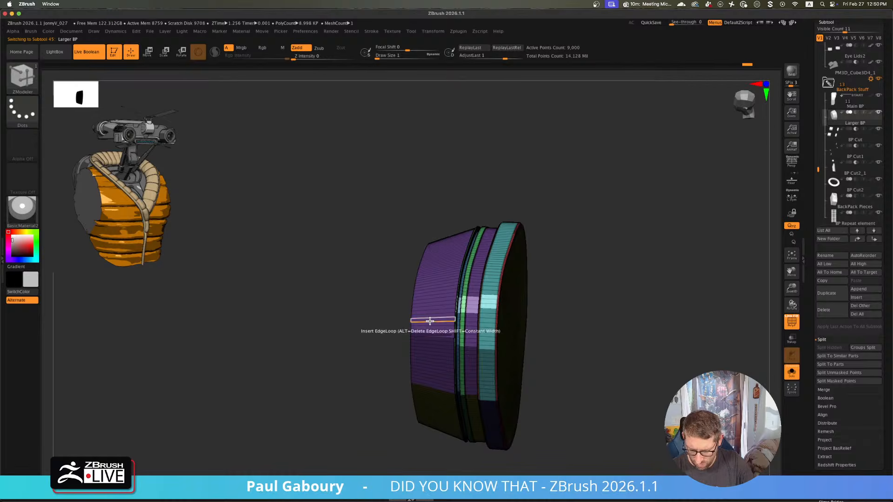
{"action": "right_click_drag", "start_coordinate": [428, 319], "coordinate": [463, 367]}
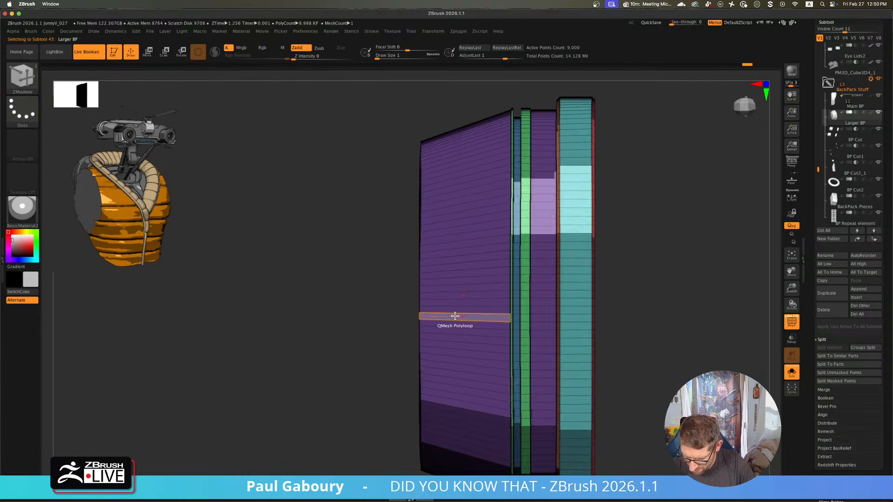
{"action": "left_click_drag", "start_coordinate": [455, 316], "coordinate": [461, 277]}
{"action": "key", "text": "ctrl+z"}
- Show all subtools and cut the Larger BP's tapered section with two vertical SliceCurve lines from the side view
{"action": "right_click_drag", "start_coordinate": [640, 351], "coordinate": [634, 322], "text": "ctrl"}
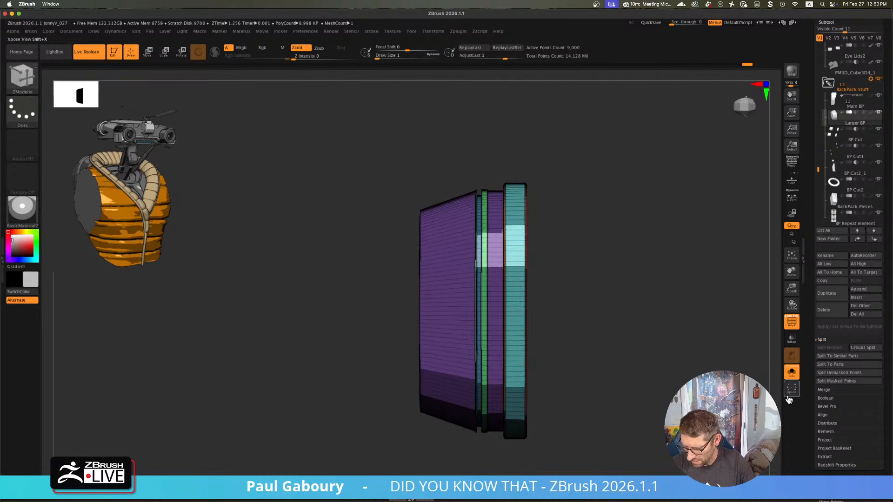
{"action": "left_click", "coordinate": [792, 374]}
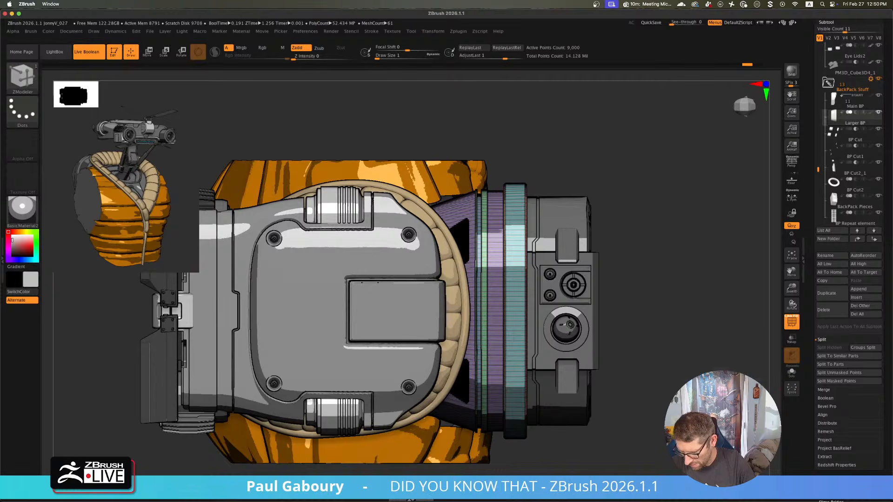
{"action": "mouse_move", "coordinate": [694, 375]}
{"action": "left_mouse_down"}
{"action": "mouse_move", "coordinate": [674, 339]}
{"action": "mouse_move", "coordinate": [671, 346]}
{"action": "left_mouse_up"}
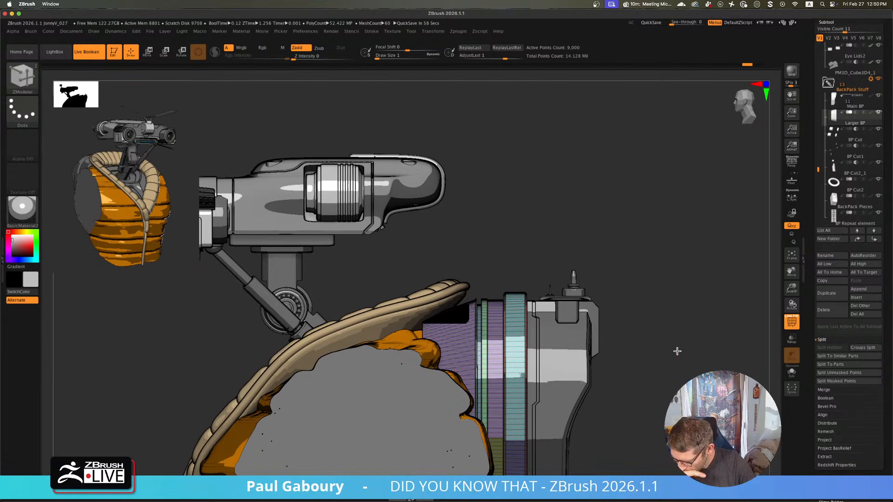
{"action": "right_click_drag", "start_coordinate": [626, 359], "coordinate": [621, 338], "text": "ctrl"}
{"action": "key", "text": "ctrl+shift"}
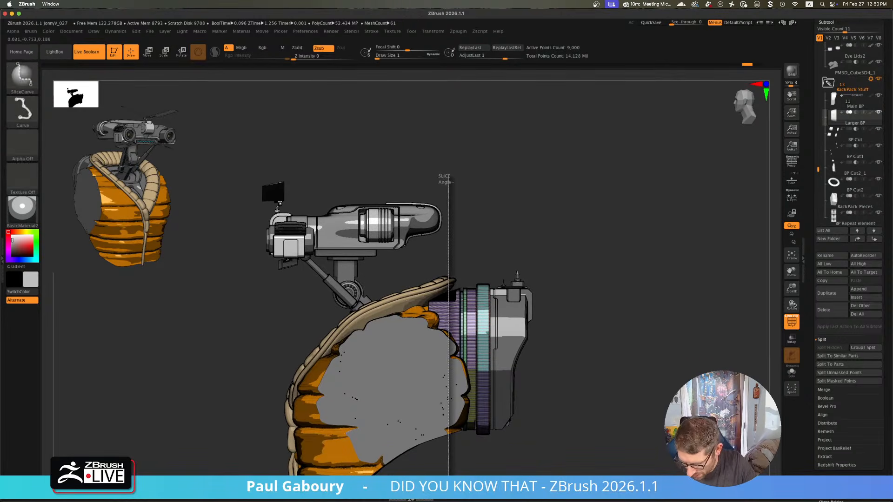
{"action": "left_click_drag", "start_coordinate": [449, 474], "coordinate": [439, 474], "text": "ctrl+shift"}
{"action": "left_click_drag", "start_coordinate": [434, 257], "coordinate": [436, 474], "text": "ctrl+shift"}
{"action": "left_click_drag", "start_coordinate": [554, 347], "coordinate": [549, 363]}
{"action": "right_click_drag", "start_coordinate": [444, 330], "coordinate": [513, 399], "text": "ctrl"}
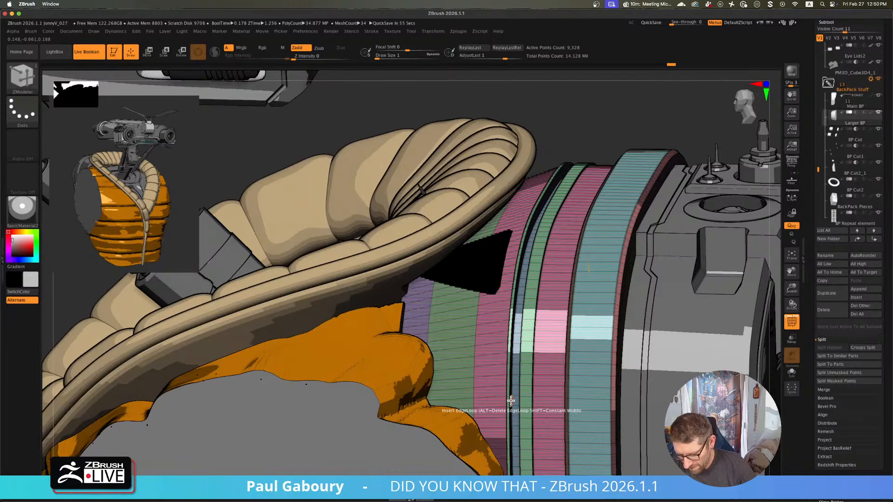
- Mark rectangular patches along the Larger BP collar's green band as temporary polygroups, isolating the subtool to reach the hidden polygons
{"action": "left_click", "coordinate": [455, 314]}
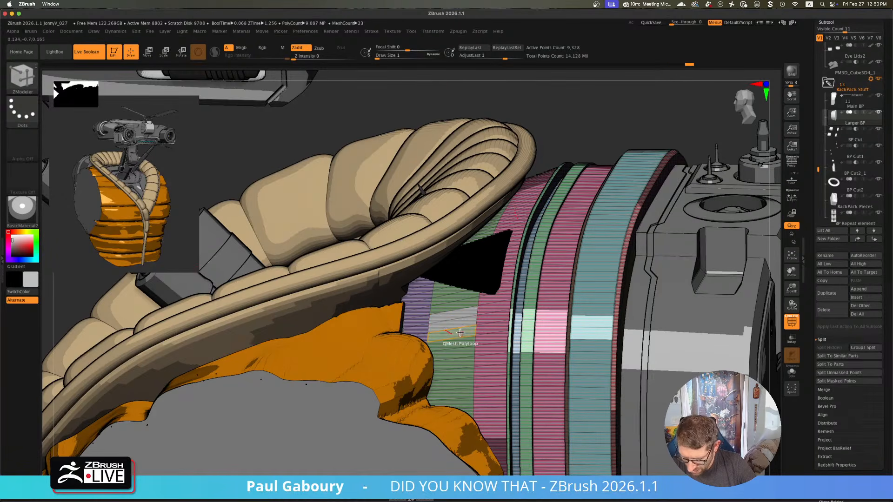
{"action": "right_click_drag", "start_coordinate": [499, 258], "coordinate": [495, 271]}
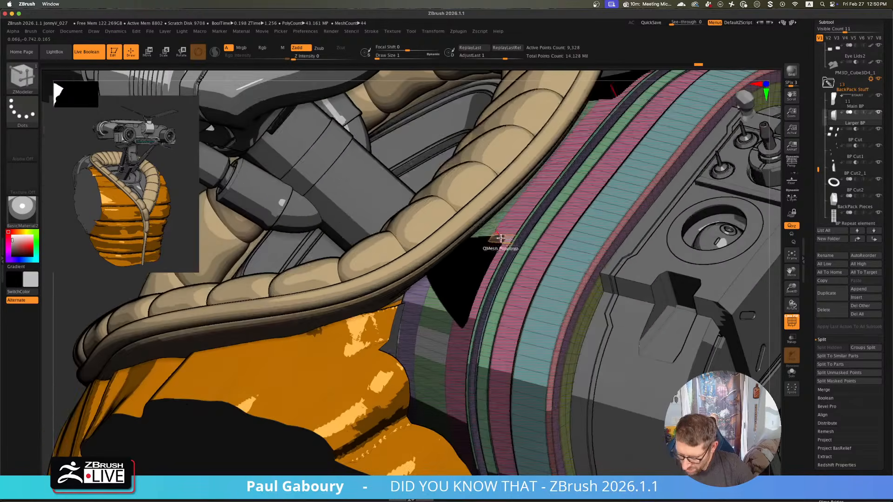
{"action": "left_click", "coordinate": [499, 214]}
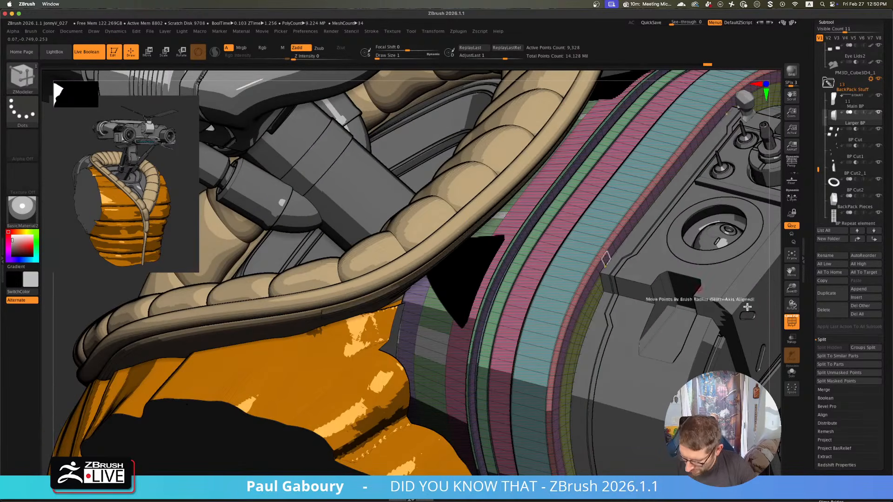
{"action": "left_click", "coordinate": [793, 373]}
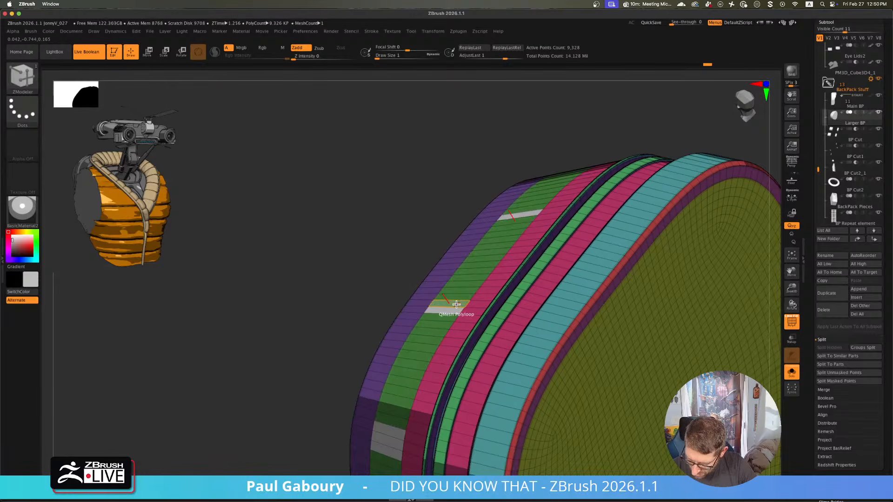
{"action": "right_click_drag", "start_coordinate": [412, 401], "coordinate": [440, 285]}
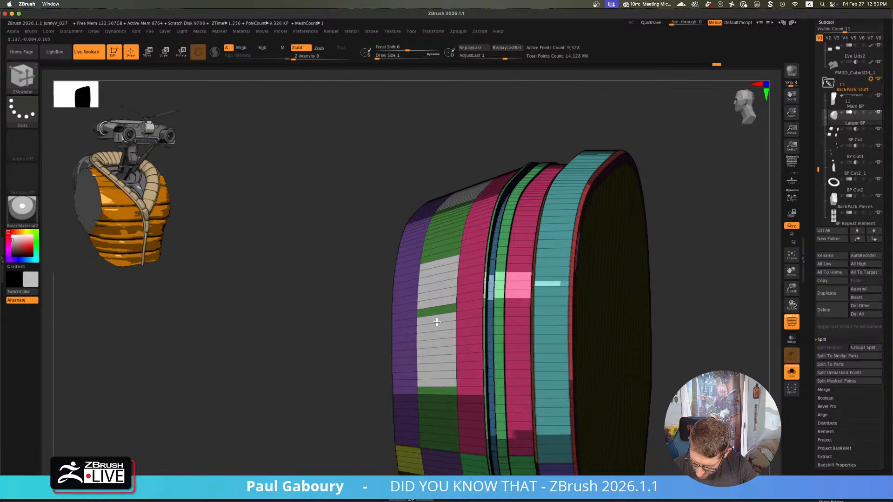
{"action": "right_click_drag", "start_coordinate": [436, 309], "coordinate": [453, 304]}
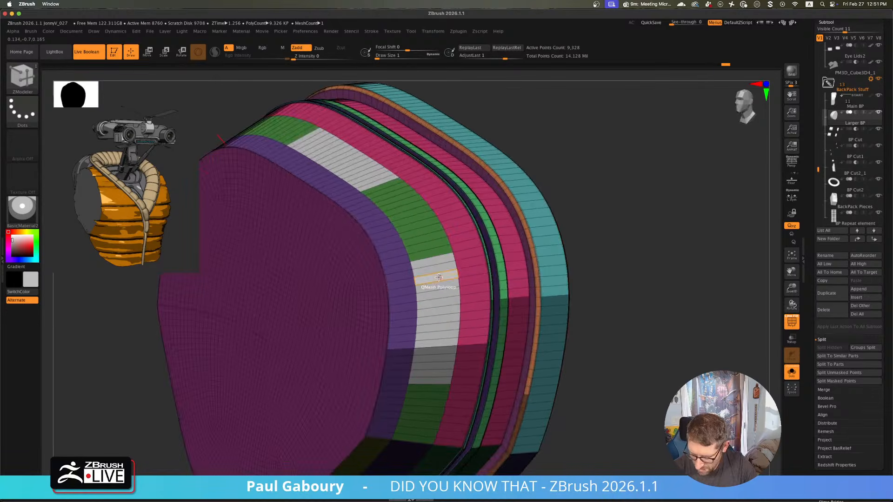
- Set the QMesh polygon target to A Single Poly and raise the marked patches into panels with their own polygroups
{"action": "key", "text": "space"}
{"action": "key", "text": "space"}
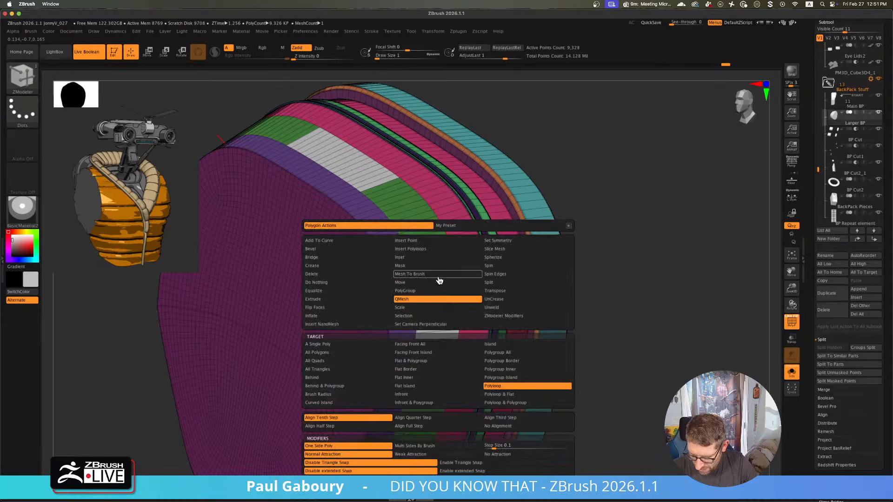
{"action": "left_click", "coordinate": [363, 350]}
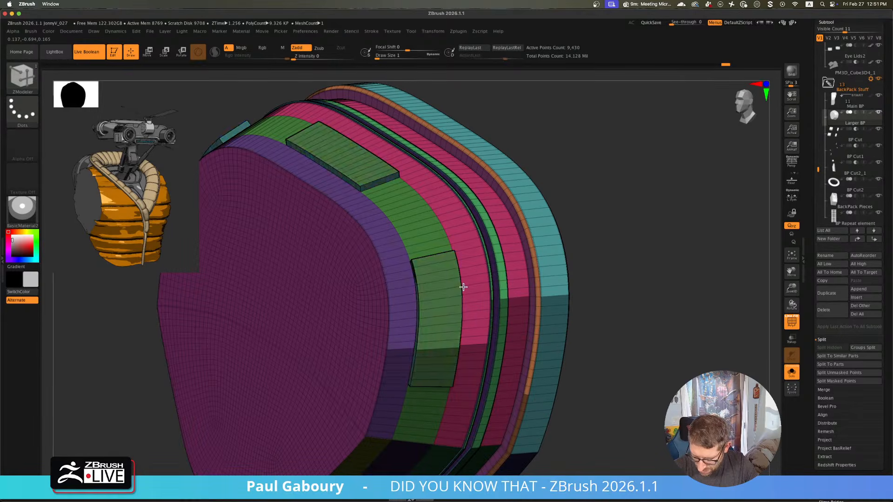
{"action": "key", "text": "alt"}
{"action": "key", "text": "alt"}
{"action": "left_click_drag", "start_coordinate": [464, 288], "coordinate": [465, 288]}
{"action": "key", "text": "alt"}
{"action": "right_click_drag", "start_coordinate": [459, 295], "coordinate": [456, 323]}
{"action": "key", "text": "space"}
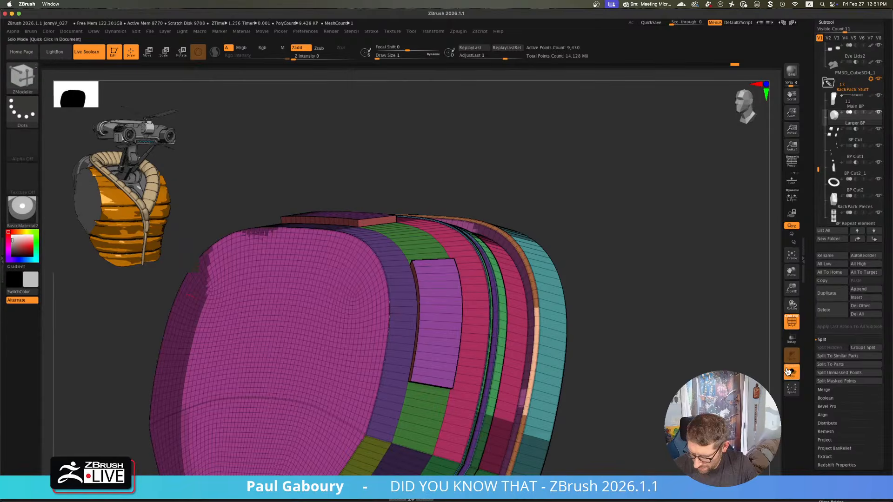
- Show all subtools to check the raised panels from the side, and undo the panel extrusion
{"action": "left_click", "coordinate": [788, 371]}
{"action": "mouse_move", "coordinate": [549, 278]}
{"action": "right_mouse_down", "text": "ctrl"}
{"action": "mouse_move", "coordinate": [592, 315]}
{"action": "mouse_move", "coordinate": [563, 366]}
{"action": "mouse_move", "coordinate": [579, 322]}
{"action": "mouse_move", "coordinate": [592, 336]}
{"action": "mouse_move", "coordinate": [580, 344]}
{"action": "mouse_move", "coordinate": [591, 322]}
{"action": "mouse_move", "coordinate": [590, 338]}
{"action": "right_mouse_up", "text": "ctrl"}
{"action": "key", "text": "shift+f"}
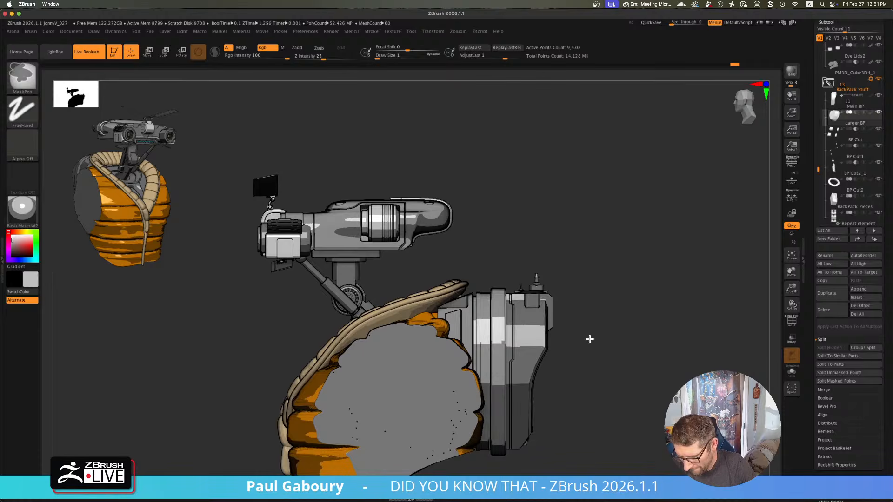
{"action": "key", "text": "shift+f"}
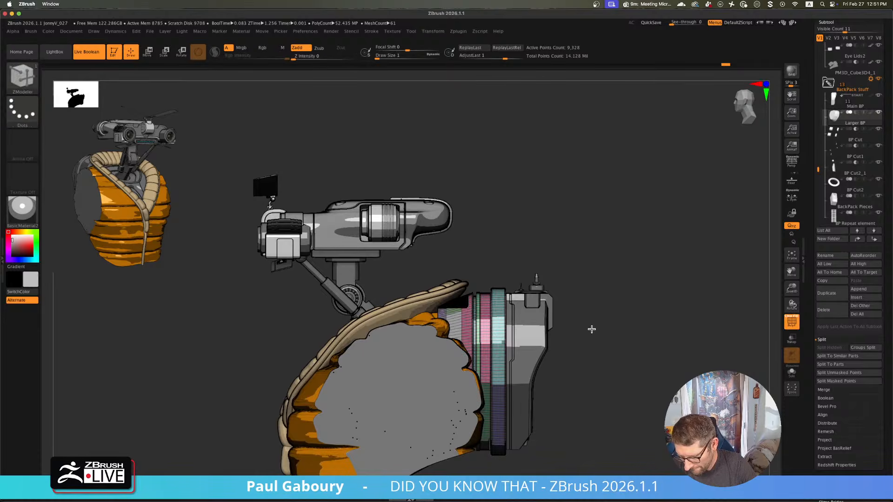
- Isolate the collar, extend the upper marked patch across the adjacent pink strip, and raise the marked patches with QMesh
{"action": "mouse_move", "coordinate": [593, 325]}
{"action": "right_mouse_down"}
{"action": "mouse_move", "coordinate": [584, 361]}
{"action": "mouse_move", "coordinate": [594, 333]}
{"action": "right_mouse_up"}
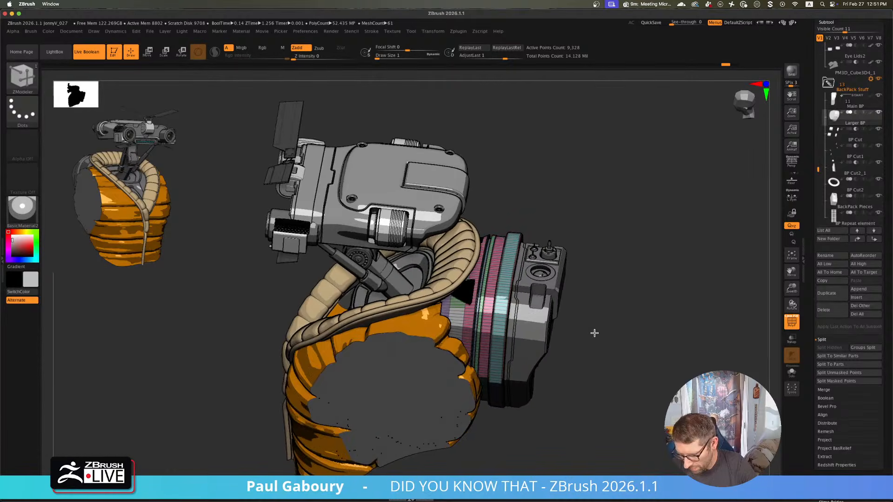
{"action": "left_click", "coordinate": [792, 372]}
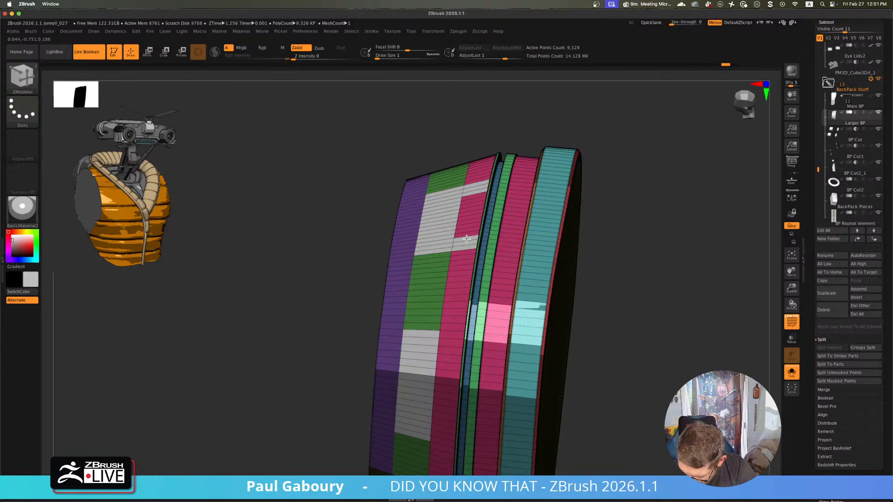
{"action": "left_click_drag", "start_coordinate": [470, 213], "coordinate": [468, 204]}
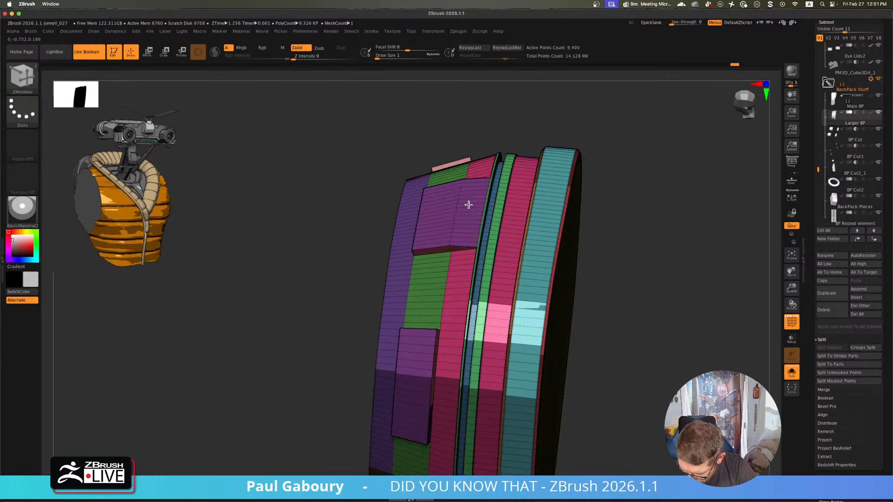
- Examine the raised collar panels without the polyframe, alone and together with the whole model from the side
{"action": "key", "text": "f"}
{"action": "key", "text": "shift+f"}
{"action": "left_click_drag", "start_coordinate": [590, 309], "coordinate": [652, 326]}
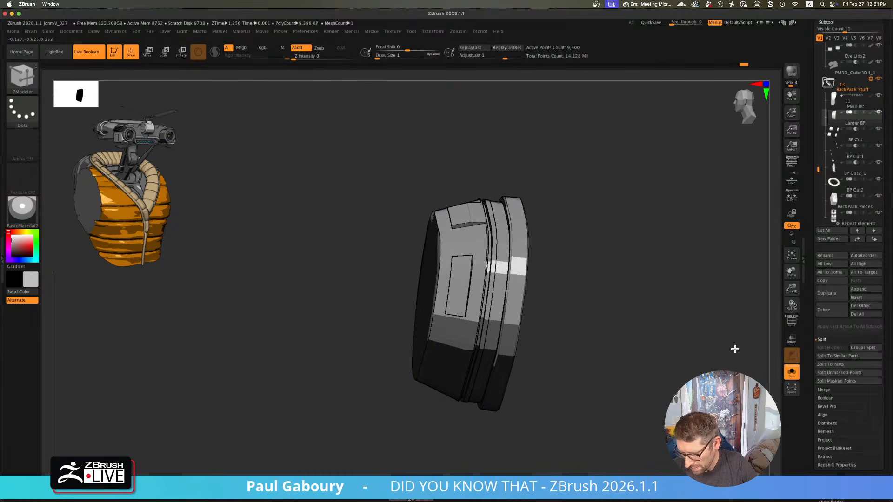
{"action": "left_click", "coordinate": [792, 372]}
{"action": "key", "text": "f"}
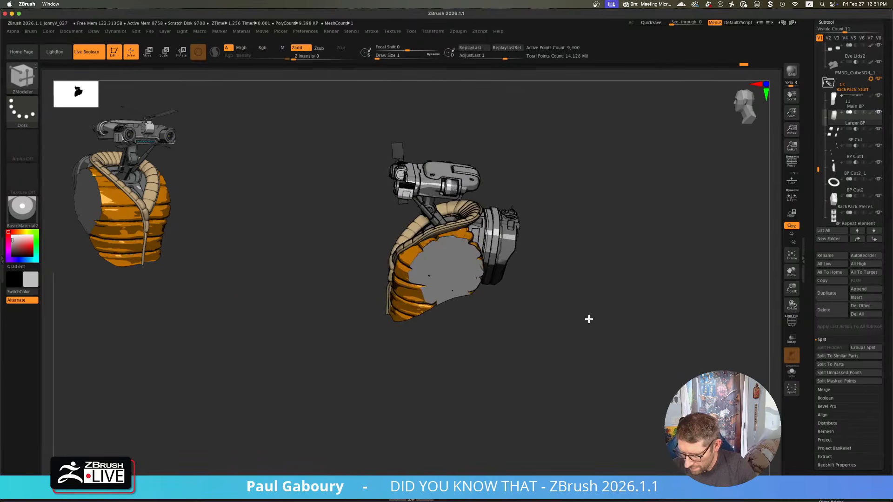
{"action": "mouse_move", "coordinate": [587, 319]}
{"action": "left_mouse_down"}
{"action": "mouse_move", "coordinate": [571, 332]}
{"action": "mouse_move", "coordinate": [570, 351]}
{"action": "mouse_move", "coordinate": [586, 359]}
{"action": "mouse_move", "coordinate": [583, 325]}
{"action": "mouse_move", "coordinate": [622, 371]}
{"action": "mouse_move", "coordinate": [626, 354]}
{"action": "left_mouse_up"}
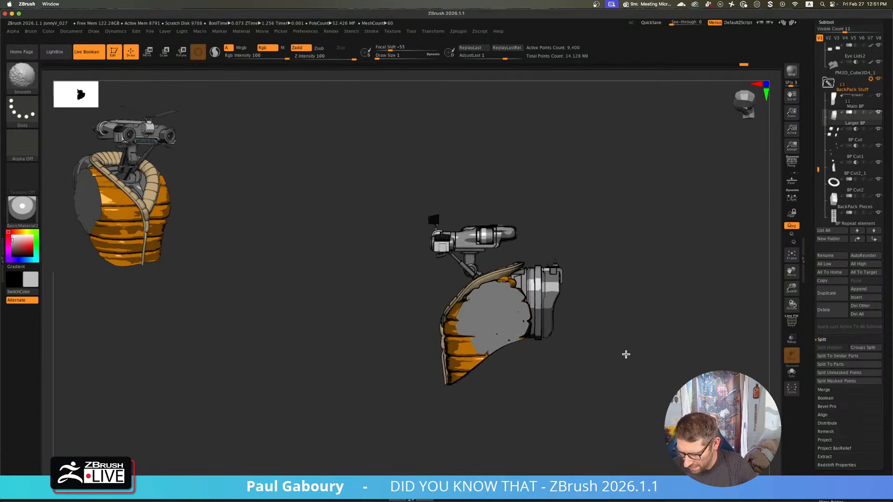
{"action": "mouse_move", "coordinate": [521, 286]}
{"action": "right_mouse_down", "text": "ctrl"}
{"action": "mouse_move", "coordinate": [628, 409]}
{"action": "mouse_move", "coordinate": [623, 403]}
{"action": "right_mouse_up", "text": "ctrl"}
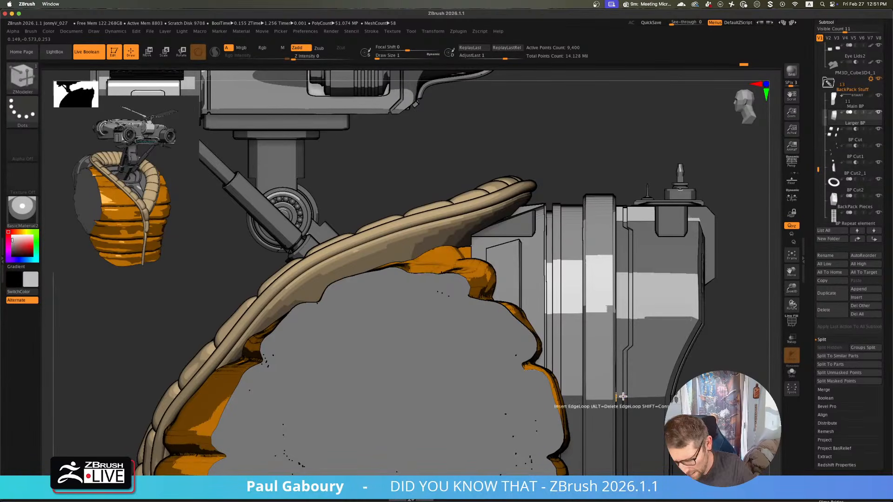
{"action": "key", "text": "shift"}
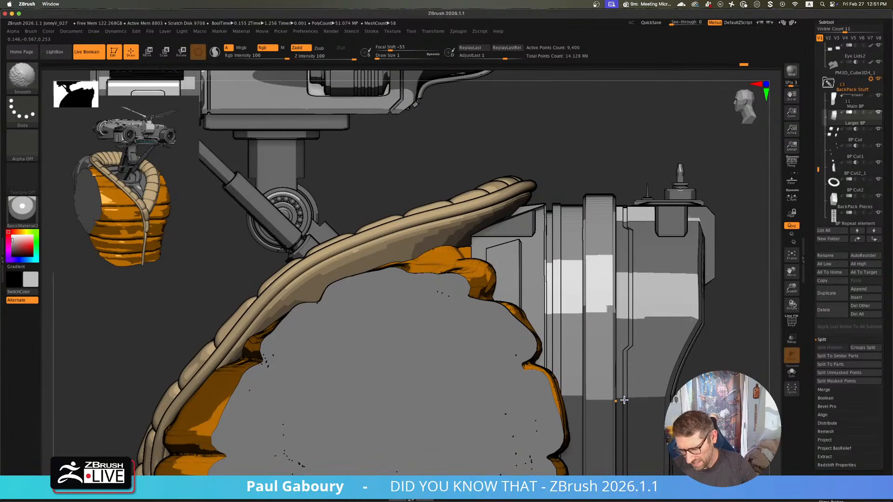
- Isolate the collar with the polyframe displayed and delete surplus edge loops crossing the upper end of the side panel
{"action": "left_click", "coordinate": [798, 374]}
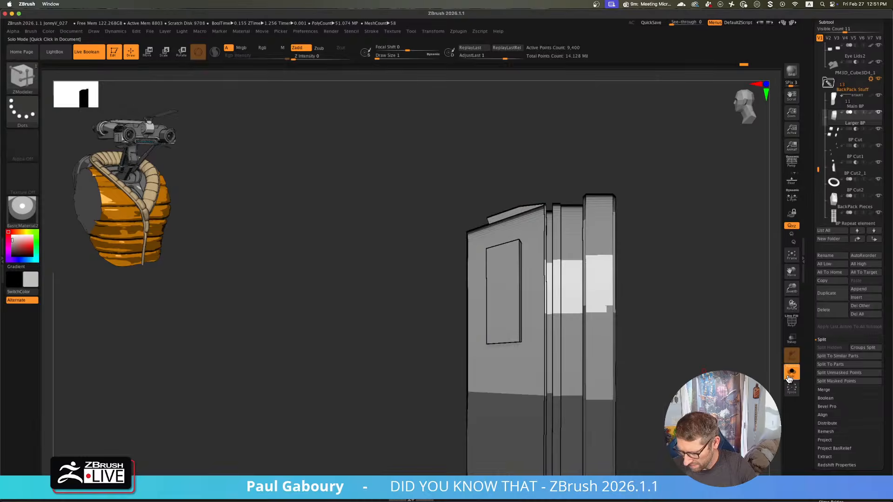
{"action": "key", "text": "shift+f"}
{"action": "right_click_drag", "start_coordinate": [513, 250], "coordinate": [548, 279], "text": "ctrl"}
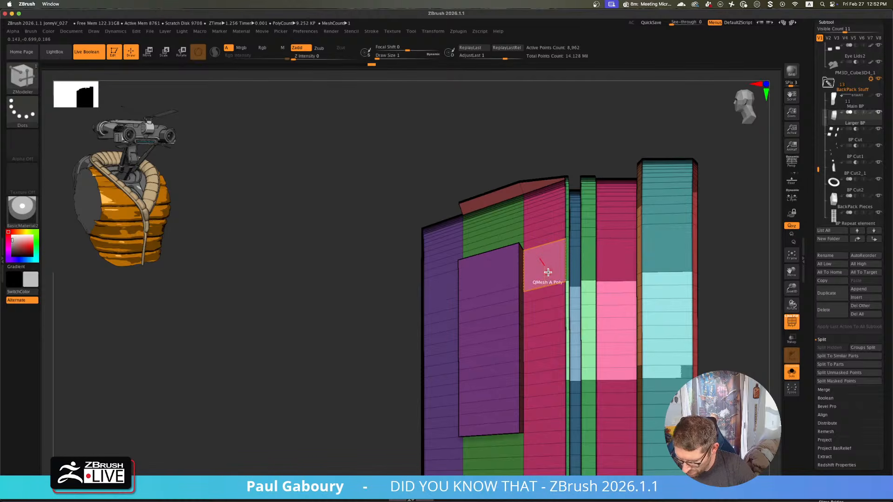
{"action": "right_click_drag", "start_coordinate": [674, 246], "coordinate": [674, 223], "text": "ctrl"}
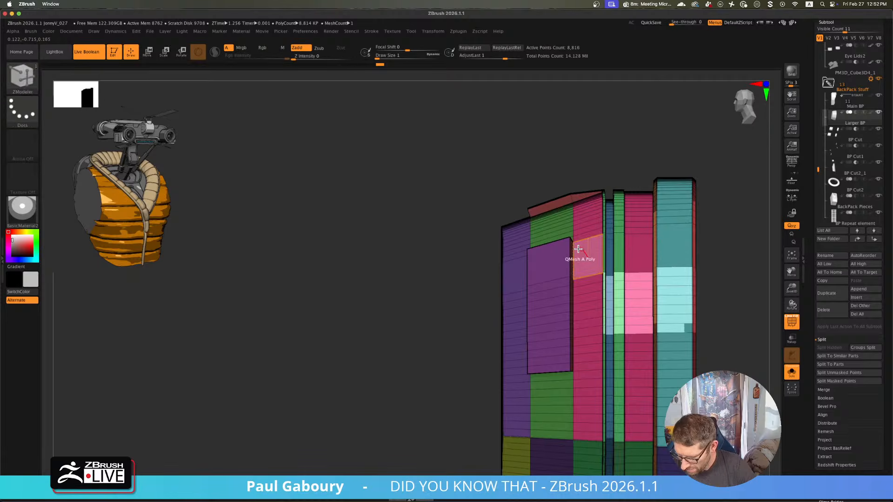
{"action": "right_click_drag", "start_coordinate": [578, 249], "coordinate": [570, 313], "text": "ctrl"}
- Set the ZModeler edge action to Slide and slide the edge at the side panel's upper corner down along the panel
{"action": "right_click_drag", "start_coordinate": [613, 231], "coordinate": [539, 280], "text": "alt"}
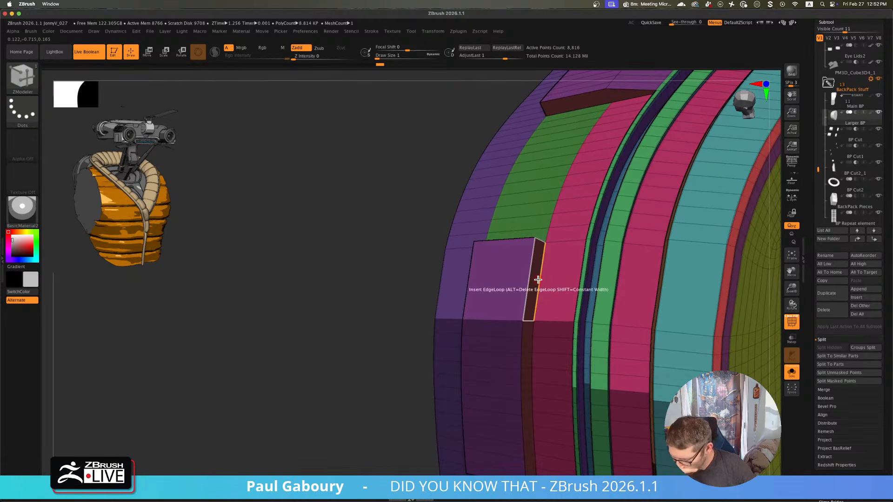
{"action": "right_click_drag", "start_coordinate": [550, 242], "coordinate": [559, 277], "text": "ctrl"}
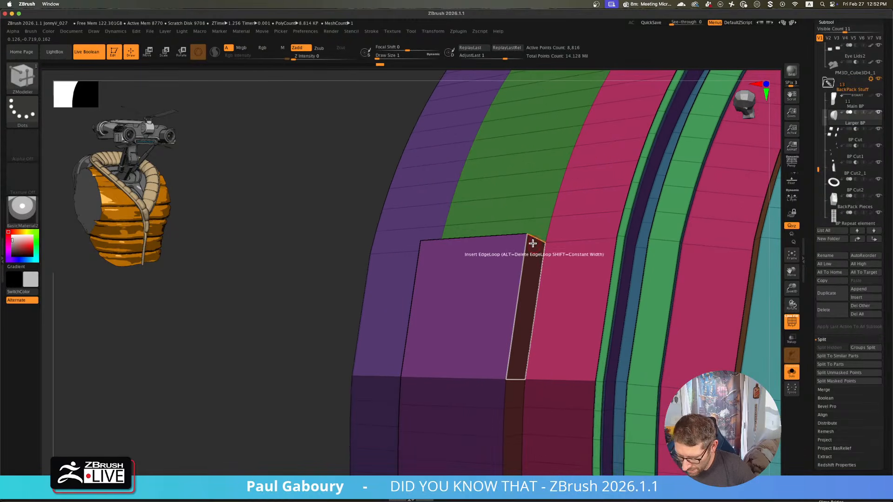
{"action": "key", "text": "space"}
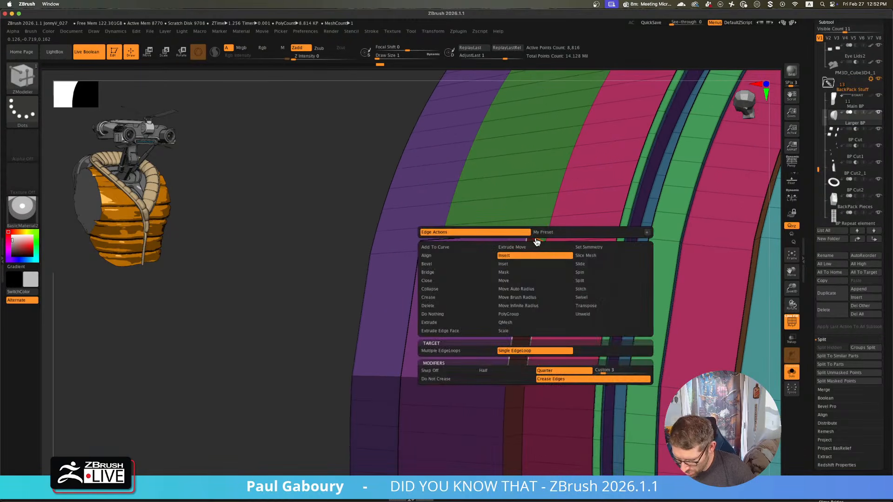
{"action": "left_click", "coordinate": [592, 268]}
{"action": "left_click", "coordinate": [477, 351]}
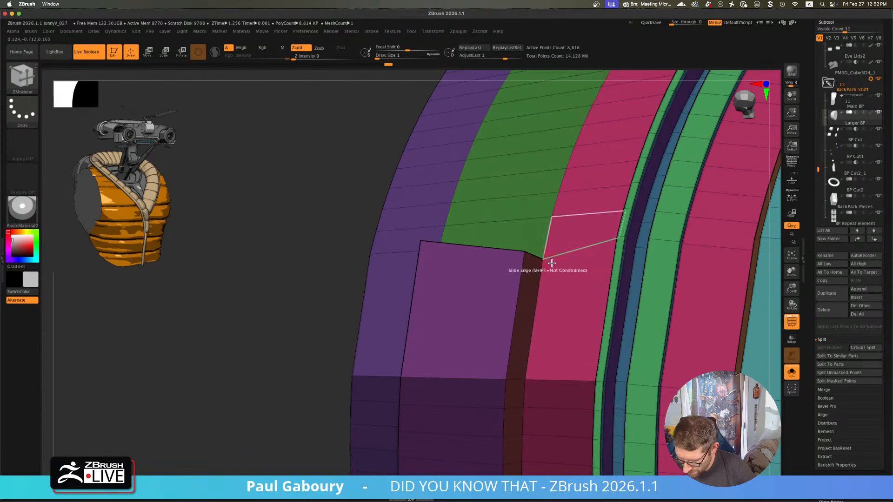
{"action": "right_click_drag", "start_coordinate": [552, 263], "coordinate": [507, 249]}
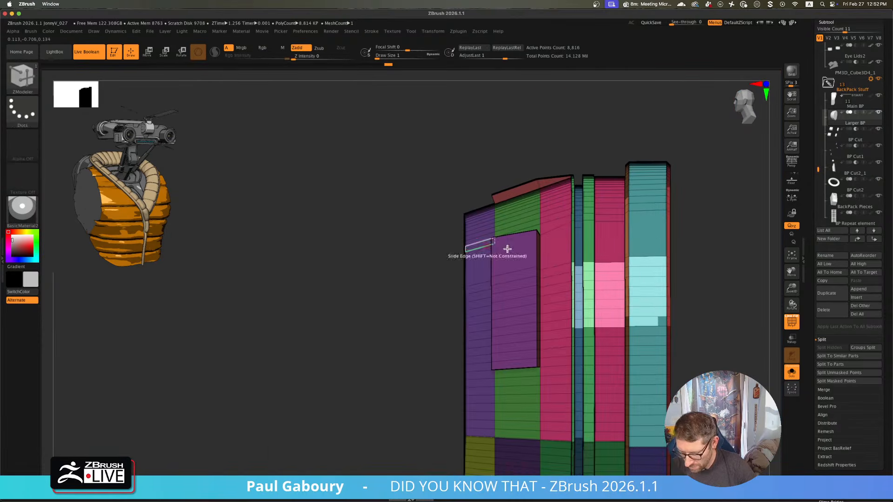
- Preview the collar with Dynamic Subdiv smoothing, both isolated and among all subtools, and check how its panels round off
{"action": "key", "text": "d"}
{"action": "key", "text": "shift+f"}
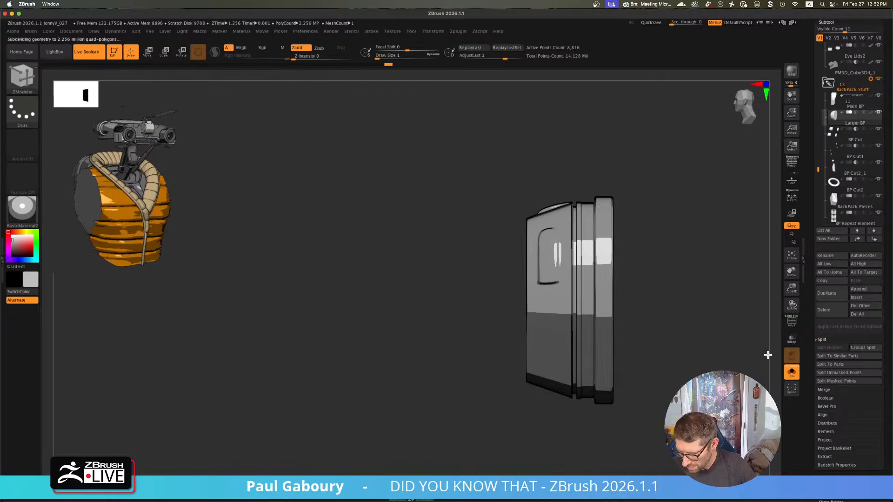
{"action": "left_click", "coordinate": [791, 372]}
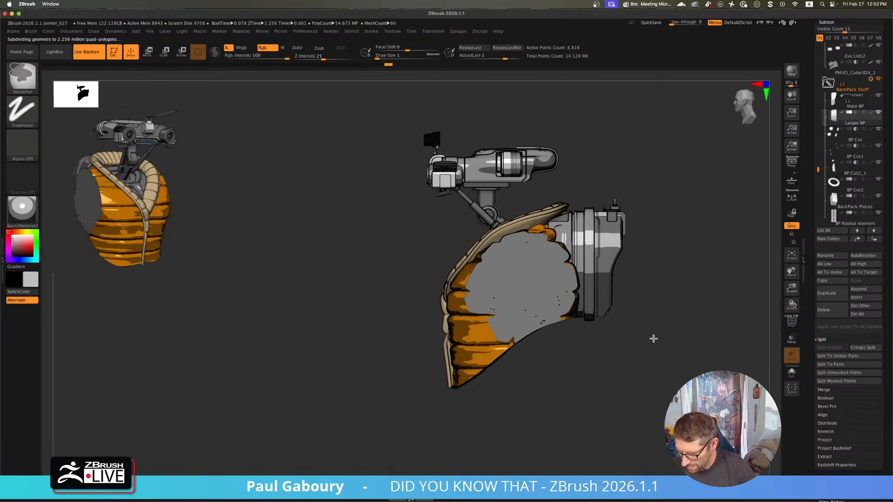
{"action": "mouse_move", "coordinate": [657, 350]}
{"action": "left_mouse_down"}
{"action": "mouse_move", "coordinate": [649, 381]}
{"action": "mouse_move", "coordinate": [664, 364]}
{"action": "left_mouse_up"}
{"action": "left_click", "coordinate": [792, 372]}
{"action": "key", "text": "shift+f"}
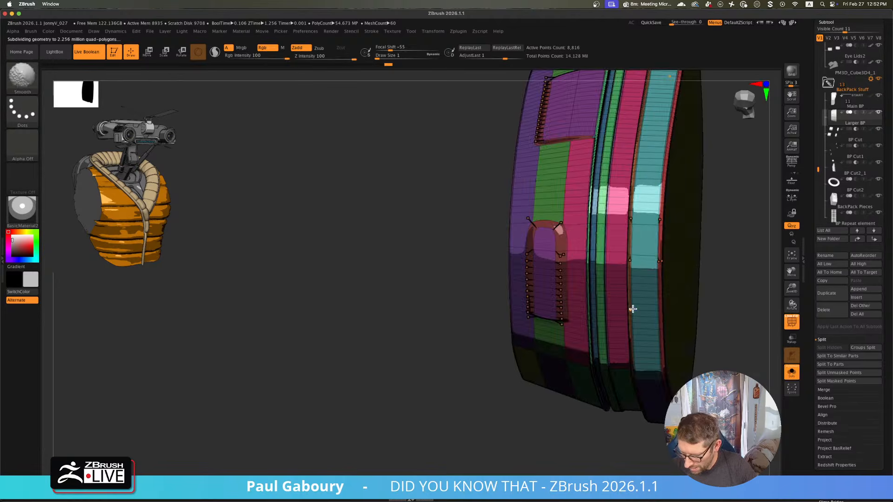
- Isolate the raised side panel, examine its thickness from an angle, and open the Geometry settings
{"action": "mouse_move", "coordinate": [556, 242]}
{"action": "right_mouse_down"}
{"action": "mouse_move", "coordinate": [588, 294]}
{"action": "mouse_move", "coordinate": [572, 303]}
{"action": "mouse_move", "coordinate": [578, 291]}
{"action": "right_mouse_up"}
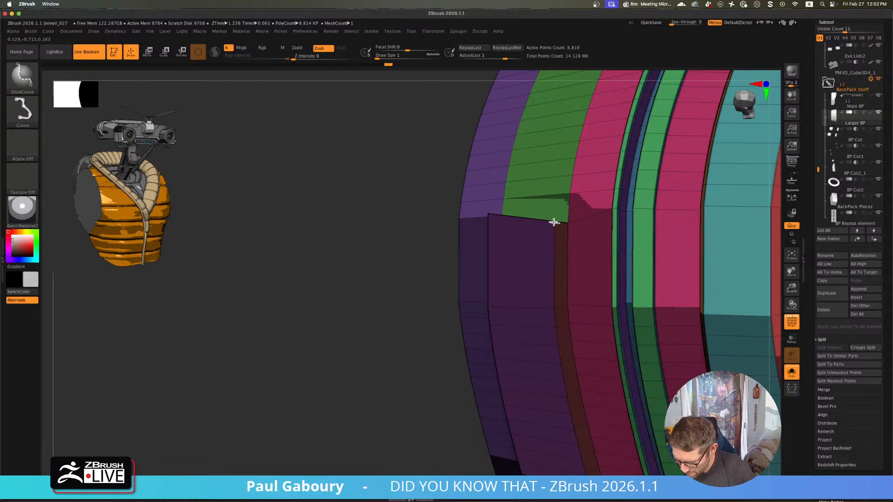
{"action": "left_click", "coordinate": [554, 222], "text": "ctrl+shift"}
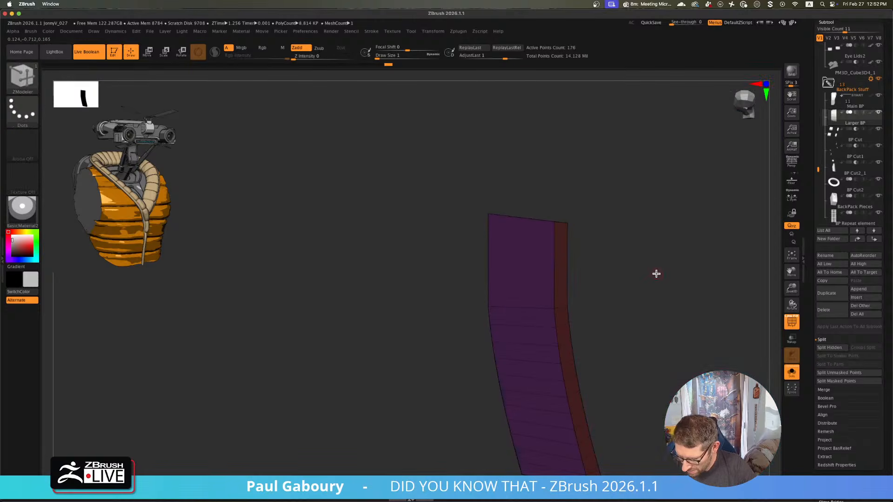
{"action": "mouse_move", "coordinate": [656, 273]}
{"action": "left_mouse_down"}
{"action": "mouse_move", "coordinate": [620, 269]}
{"action": "mouse_move", "coordinate": [604, 285]}
{"action": "left_mouse_up"}
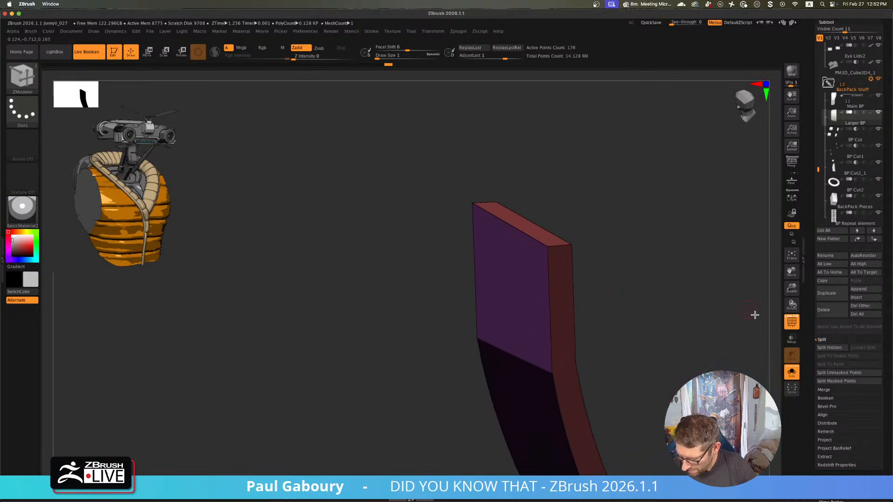
{"action": "scroll", "coordinate": [848, 274], "scroll_direction": "down", "scroll_amount": 10}
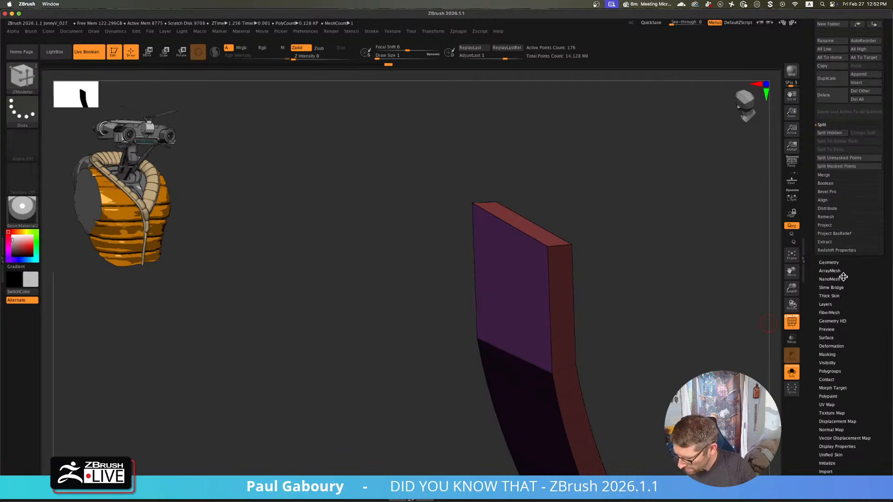
{"action": "scroll", "coordinate": [849, 268], "scroll_direction": "down", "scroll_amount": 1}
{"action": "left_click", "coordinate": [828, 255]}
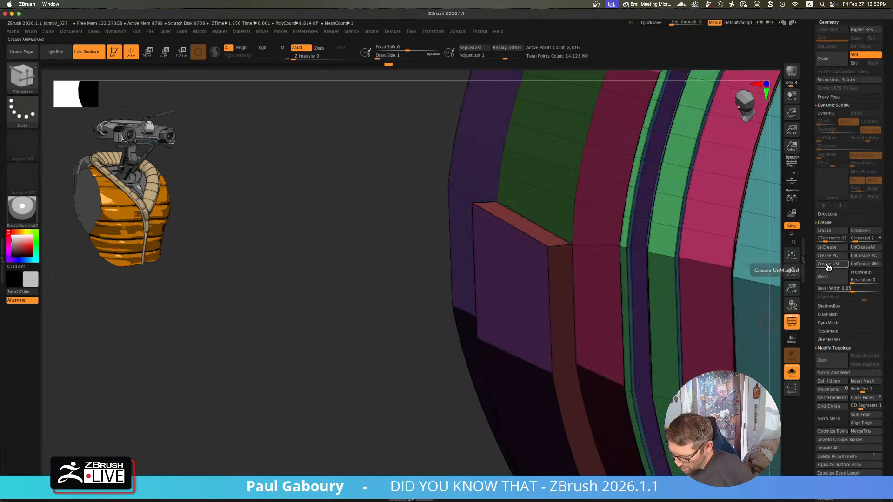
- Preview the whole collar with Dynamic Subdiv and check the side panel's rounded end with and without the polyframe
{"action": "key", "text": "d"}
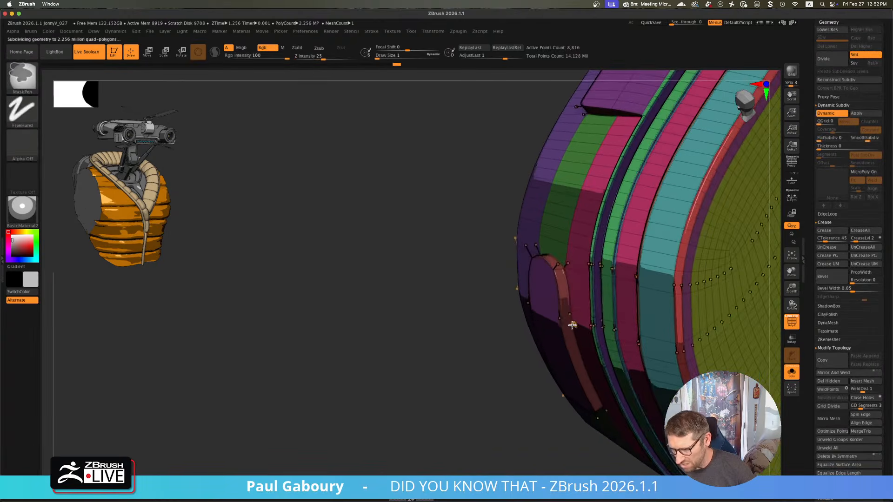
{"action": "key", "text": "shift+f"}
{"action": "right_click_drag", "start_coordinate": [595, 313], "coordinate": [565, 324]}
{"action": "key", "text": "shift+f"}
{"action": "key", "text": "shift+f"}
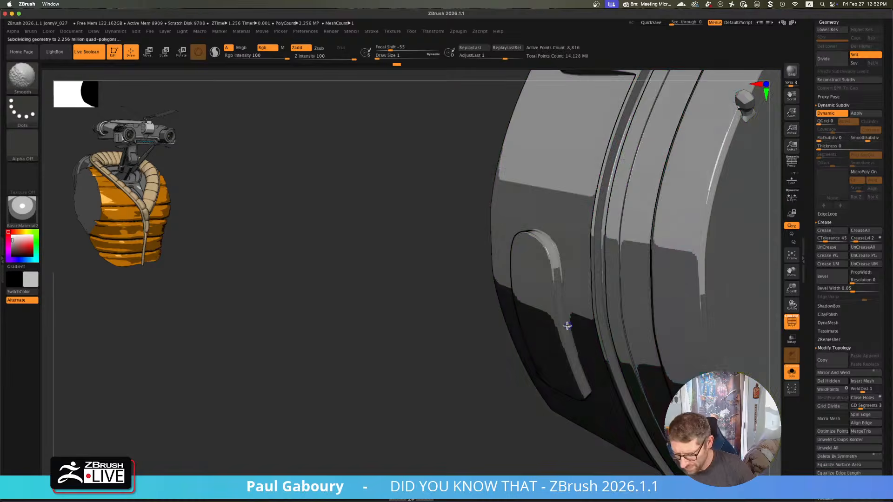
{"action": "key", "text": "shift+f"}
- Set the ZModeler edge action to Crease and crease the short edge at the side panel's upper corner
{"action": "right_click_drag", "start_coordinate": [554, 261], "coordinate": [572, 261], "text": "alt"}
{"action": "key", "text": "space"}
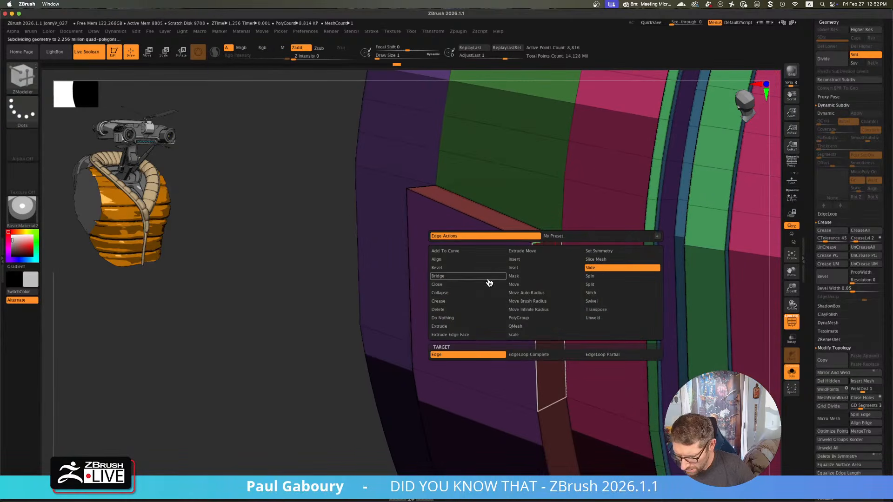
{"action": "left_click", "coordinate": [473, 302]}
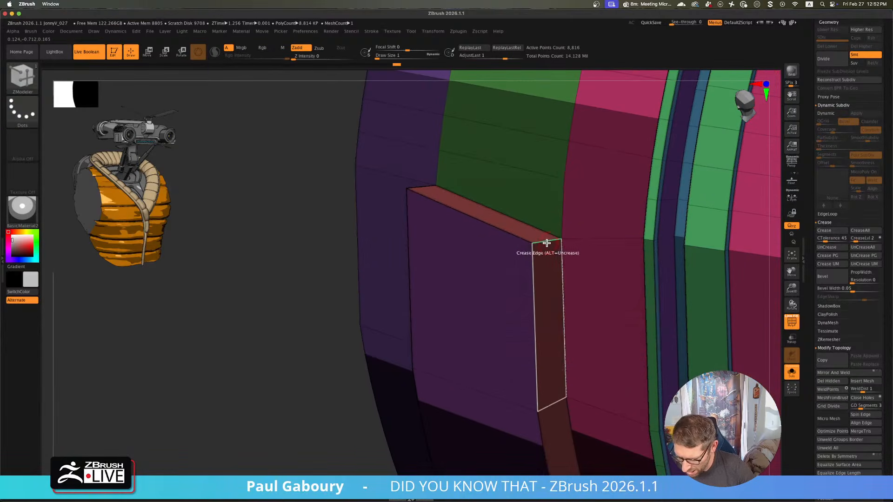
{"action": "left_click", "coordinate": [546, 242]}
{"action": "right_click_drag", "start_coordinate": [554, 251], "coordinate": [462, 214]}
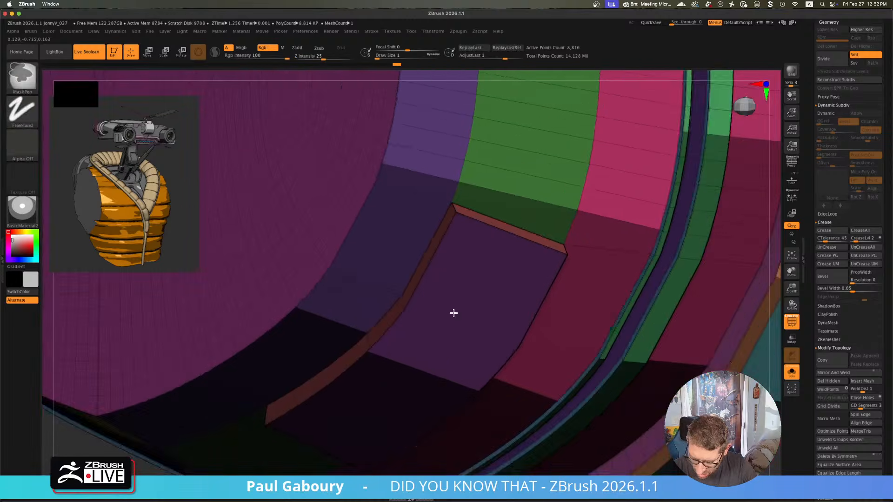
{"action": "mouse_move", "coordinate": [453, 313]}
{"action": "right_mouse_down"}
{"action": "mouse_move", "coordinate": [502, 291]}
{"action": "mouse_move", "coordinate": [505, 207]}
{"action": "mouse_move", "coordinate": [528, 309]}
{"action": "right_mouse_up"}
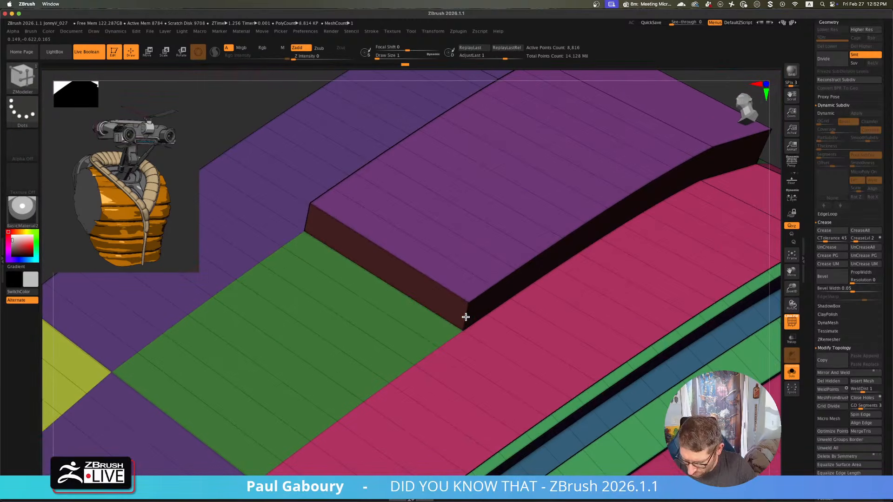
- Preview the creased panel corners with Dynamic Subdiv, on the collar alone and among all subtools, toggling the polyframe
{"action": "key", "text": "d"}
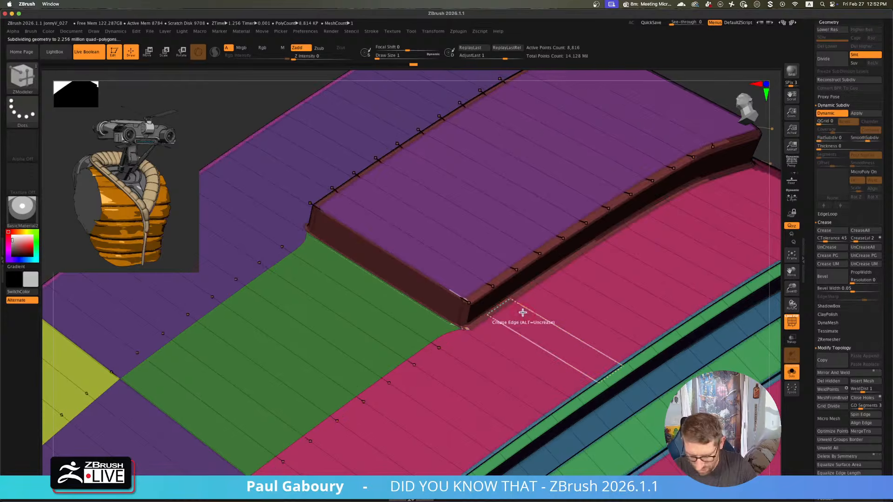
{"action": "key", "text": "shift+f"}
{"action": "right_click_drag", "start_coordinate": [524, 305], "coordinate": [586, 325]}
{"action": "left_click", "coordinate": [792, 373]}
{"action": "key", "text": "ctrl"}
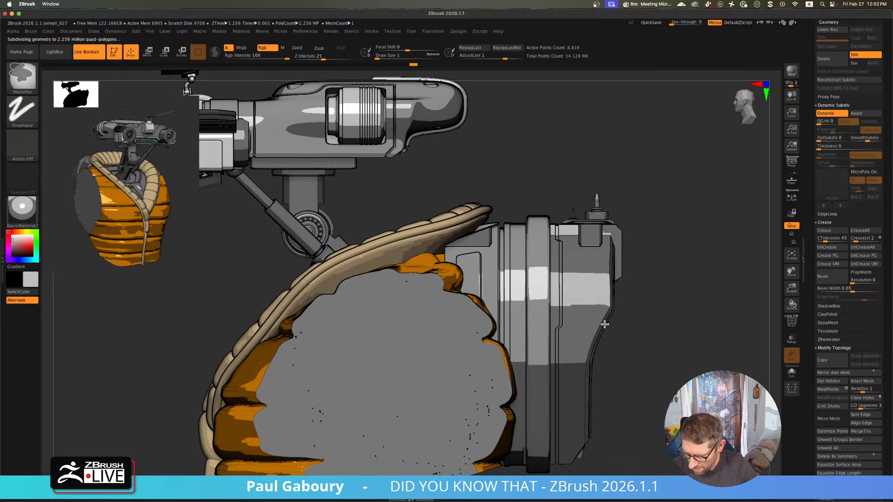
{"action": "scroll", "coordinate": [604, 322], "scroll_direction": "down", "scroll_amount": 5}
{"action": "scroll", "coordinate": [638, 361], "scroll_direction": "up", "scroll_amount": 5}
{"action": "scroll", "coordinate": [641, 365], "scroll_direction": "up", "scroll_amount": 2}
{"action": "key", "text": "shift+f"}
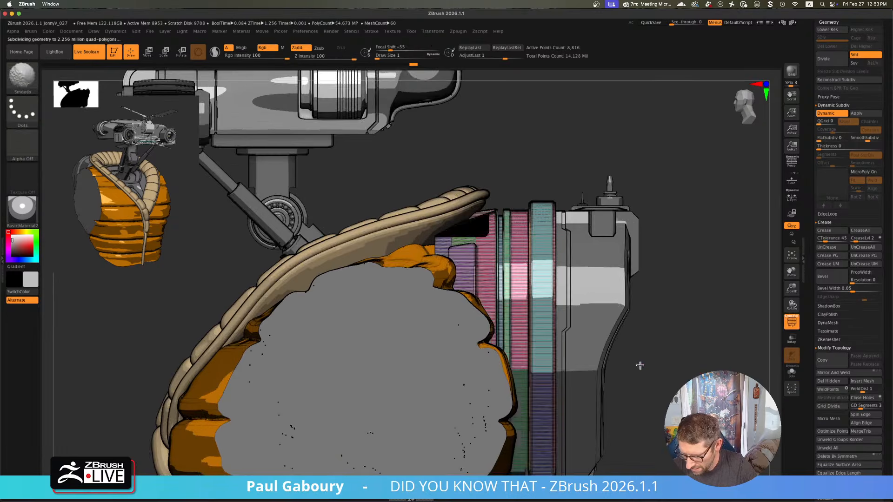
{"action": "scroll", "coordinate": [478, 250], "scroll_direction": "up", "scroll_amount": 4, "text": "shift"}
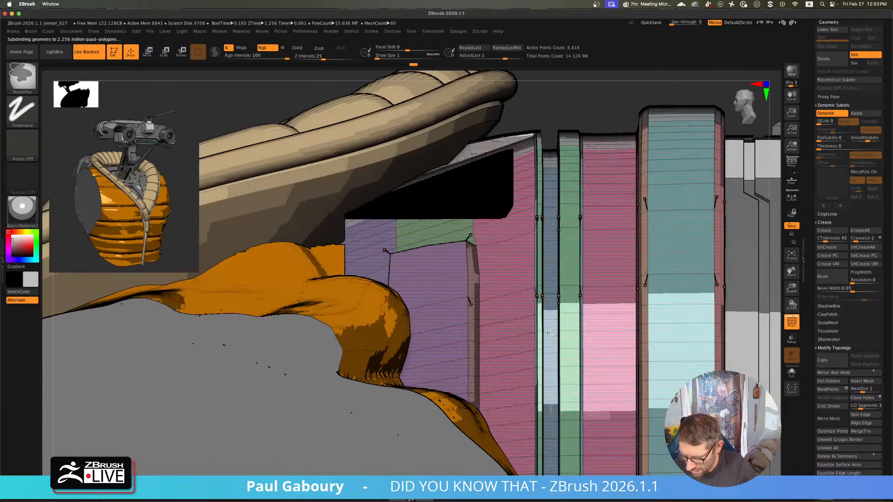
{"action": "key", "text": "shift+f"}
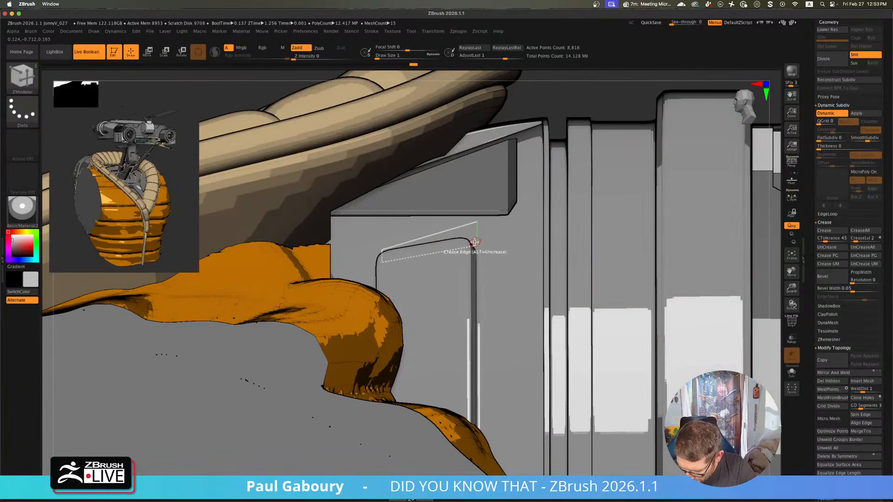
- Set the ZModeler edge action to Slide and slide the side panel's upper corner edge down, checking it against the full model
{"action": "mouse_move", "coordinate": [472, 252]}
{"action": "right_mouse_down"}
{"action": "mouse_move", "coordinate": [470, 244]}
{"action": "mouse_move", "coordinate": [469, 262]}
{"action": "right_mouse_up"}
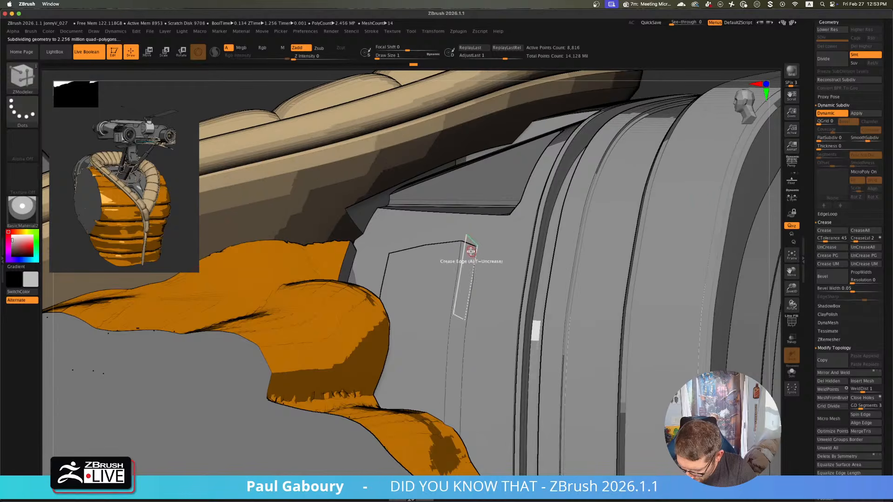
{"action": "key", "text": "shift+d"}
{"action": "key", "text": "space"}
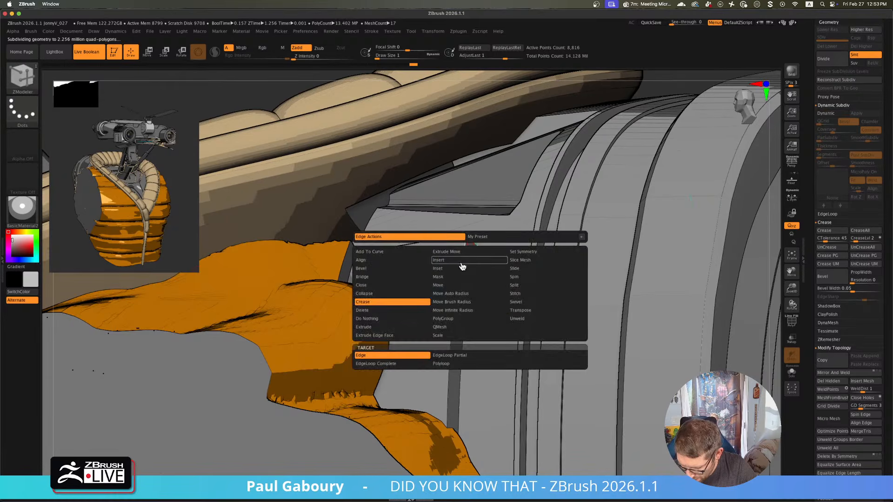
{"action": "left_click", "coordinate": [526, 270]}
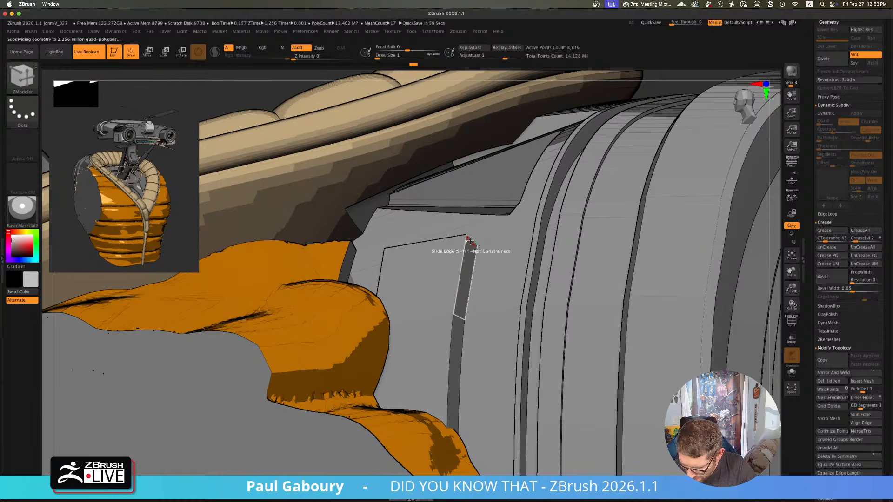
{"action": "key", "text": "d"}
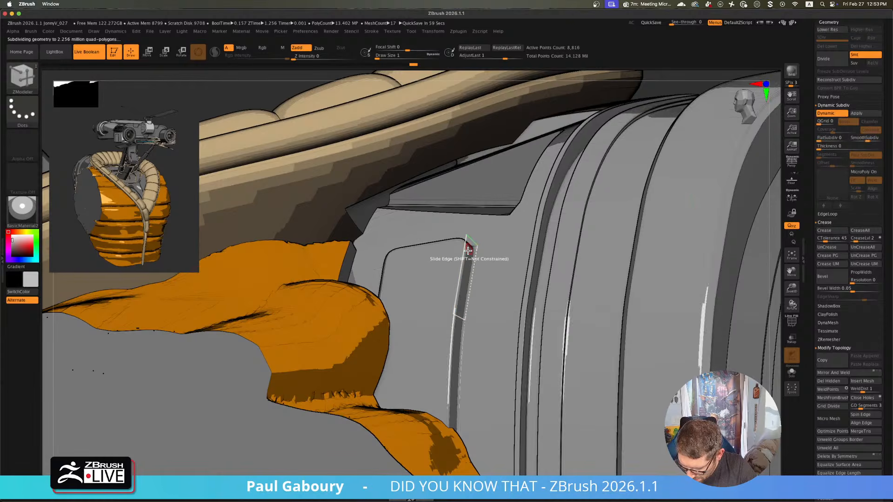
{"action": "left_click_drag", "start_coordinate": [467, 250], "coordinate": [467, 263]}
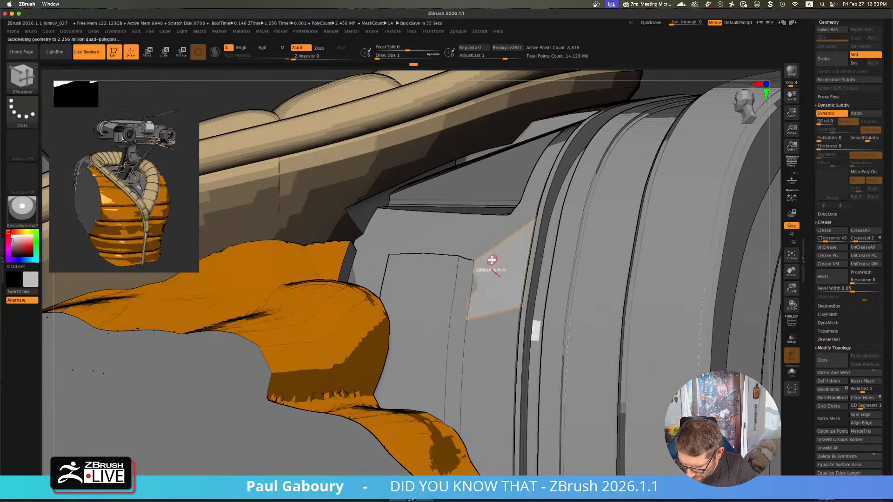
{"action": "right_click_drag", "start_coordinate": [412, 236], "coordinate": [509, 307], "text": "ctrl"}
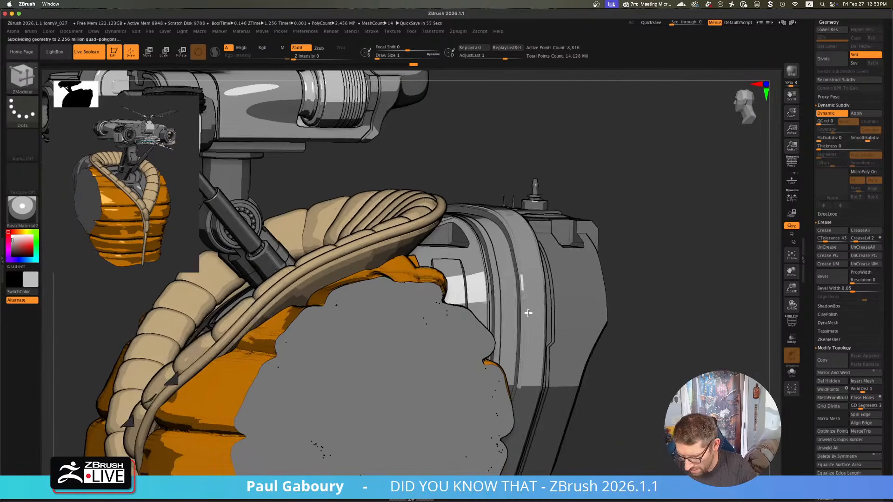
{"action": "right_click_drag", "start_coordinate": [520, 317], "coordinate": [515, 313]}
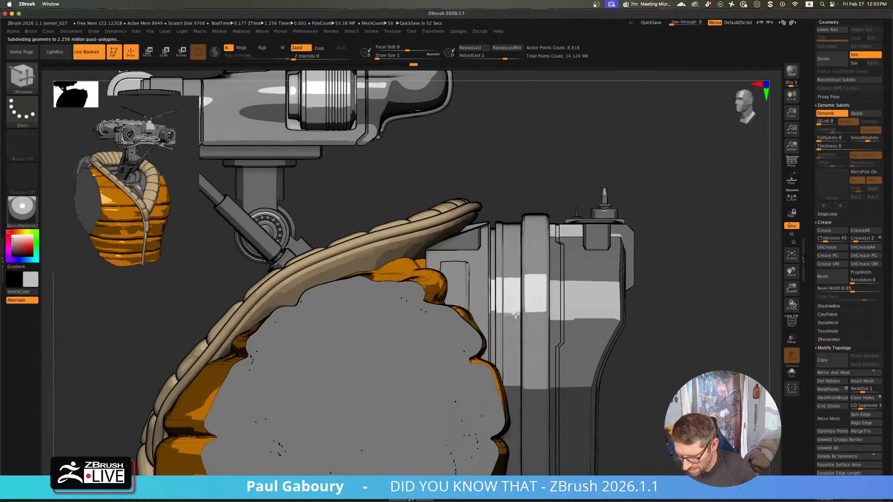
{"action": "right_click_drag", "start_coordinate": [459, 291], "coordinate": [575, 330], "text": "ctrl"}
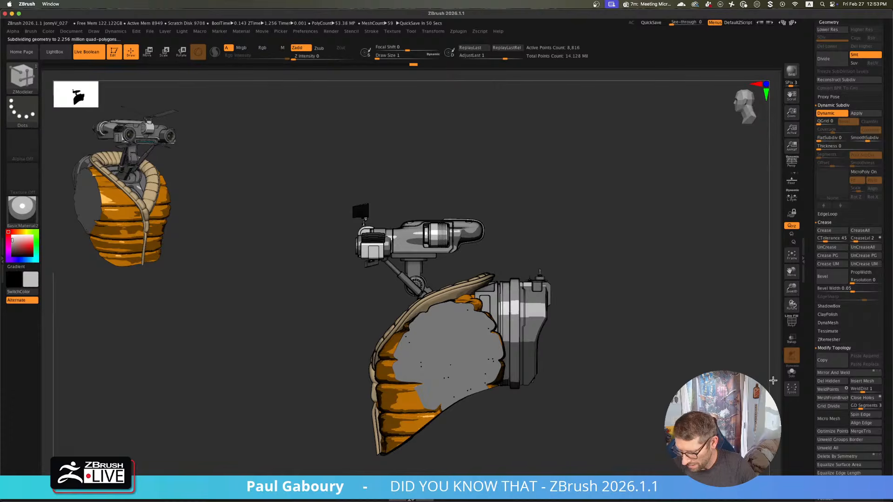
- Isolate the collar with the polyframe displayed, set the polygon action to Inset with Polygroup All, and turn off Dynamic Subdiv
{"action": "left_click", "coordinate": [792, 372]}
{"action": "right_click_drag", "start_coordinate": [605, 382], "coordinate": [535, 441], "text": "ctrl"}
{"action": "key", "text": "shift+f"}
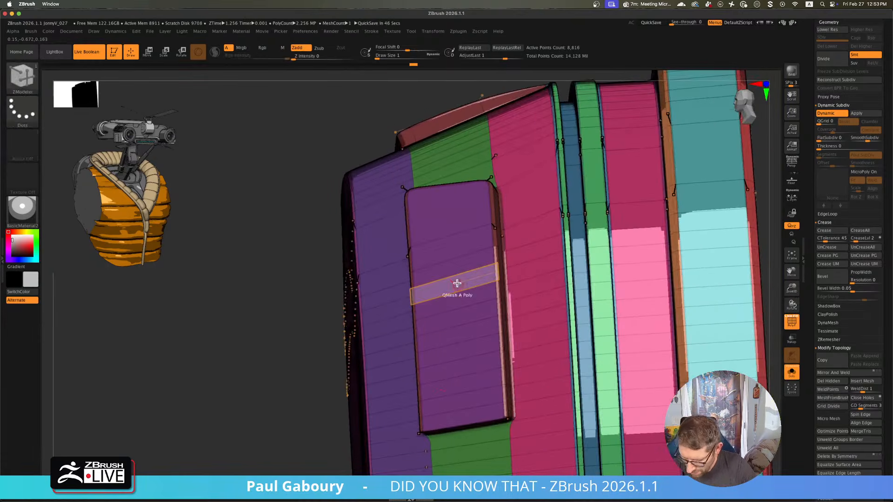
{"action": "key", "text": "space"}
{"action": "left_click", "coordinate": [456, 259]}
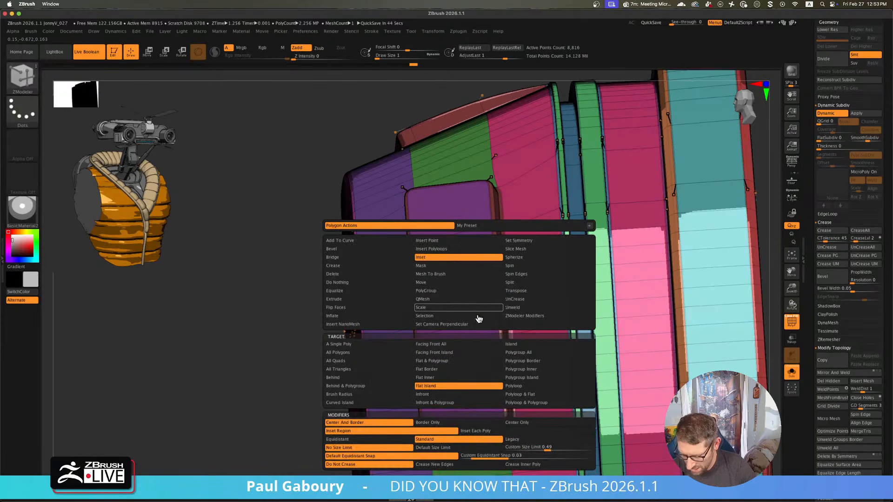
{"action": "left_click", "coordinate": [532, 354]}
{"action": "key", "text": "shift+d"}
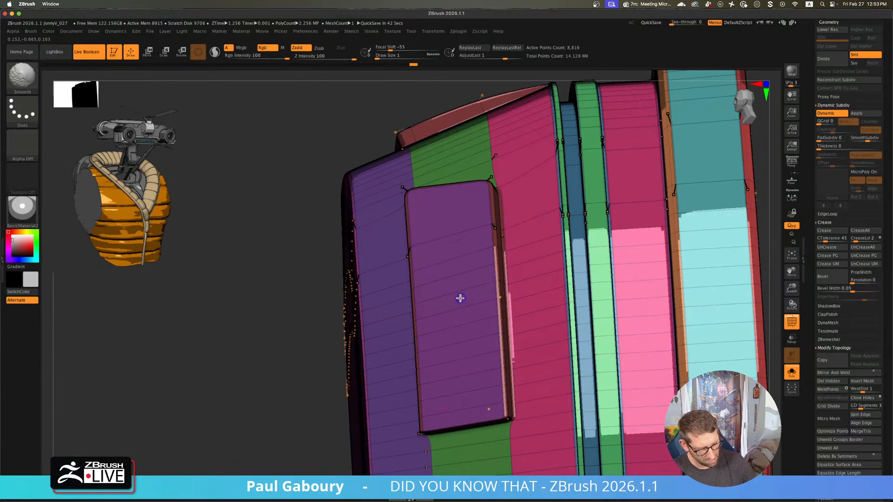
{"action": "mouse_move", "coordinate": [460, 297]}
{"action": "right_mouse_down"}
{"action": "mouse_move", "coordinate": [437, 301]}
{"action": "mouse_move", "coordinate": [457, 331]}
{"action": "mouse_move", "coordinate": [456, 298]}
{"action": "right_mouse_up"}
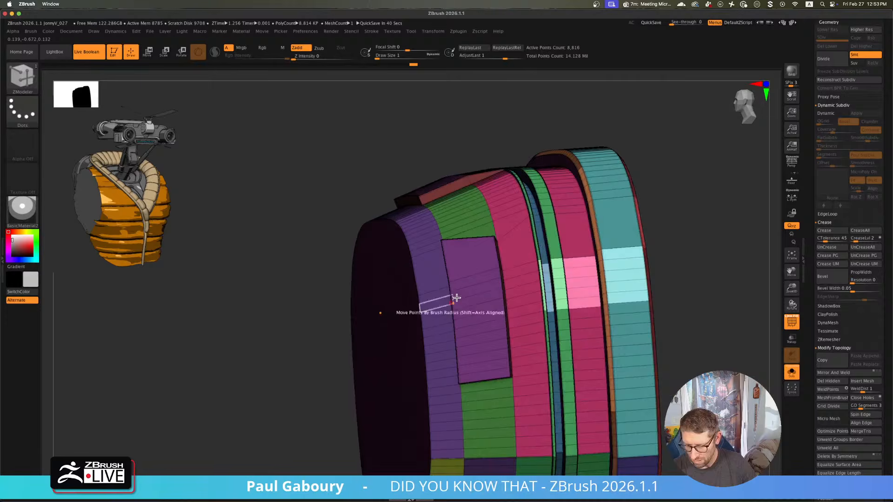
{"action": "left_click", "coordinate": [482, 296]}
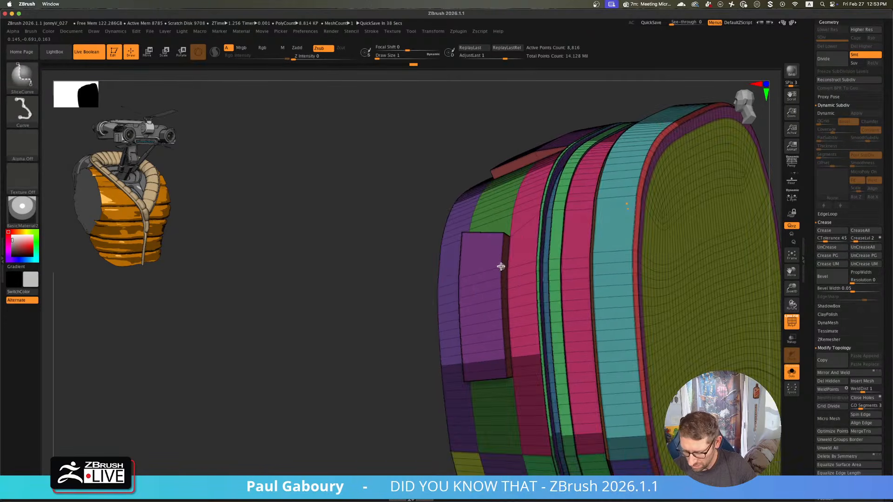
- Isolate the side panel's front faces, assign them their own polygroup, and inset that polygroup with the collar shown again
{"action": "left_click", "coordinate": [511, 269], "text": "ctrl+shift"}
{"action": "right_click_drag", "start_coordinate": [538, 253], "coordinate": [529, 301]}
{"action": "left_click_drag", "start_coordinate": [610, 404], "coordinate": [423, 224], "text": "ctrl+shift"}
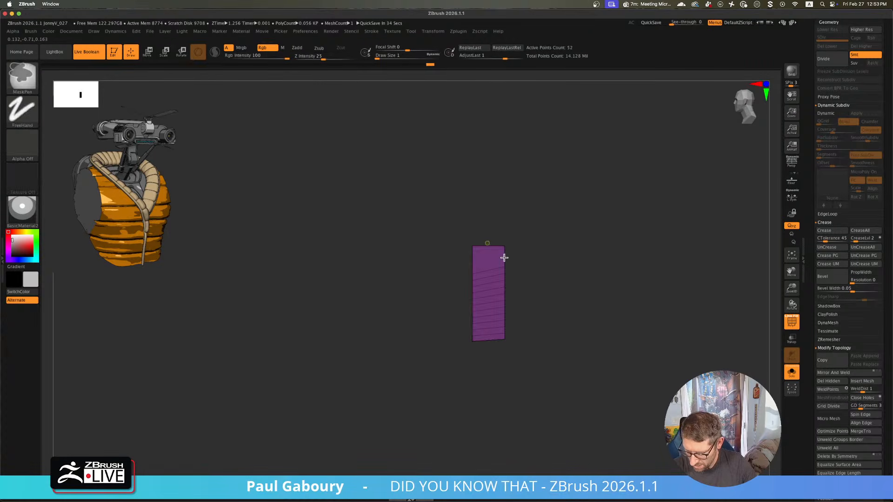
{"action": "left_click", "coordinate": [576, 354], "text": "ctrl+shift"}
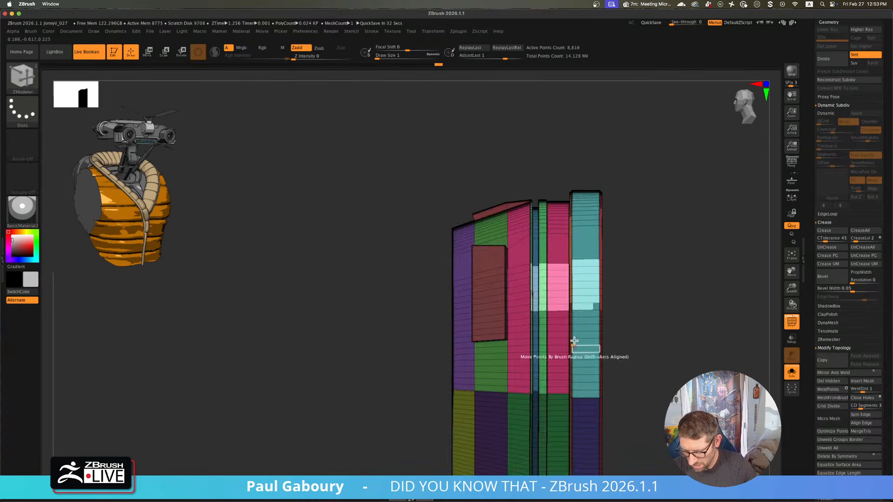
{"action": "right_click_drag", "start_coordinate": [576, 354], "coordinate": [535, 335]}
{"action": "scroll", "coordinate": [494, 269], "scroll_direction": "up", "scroll_amount": 3}
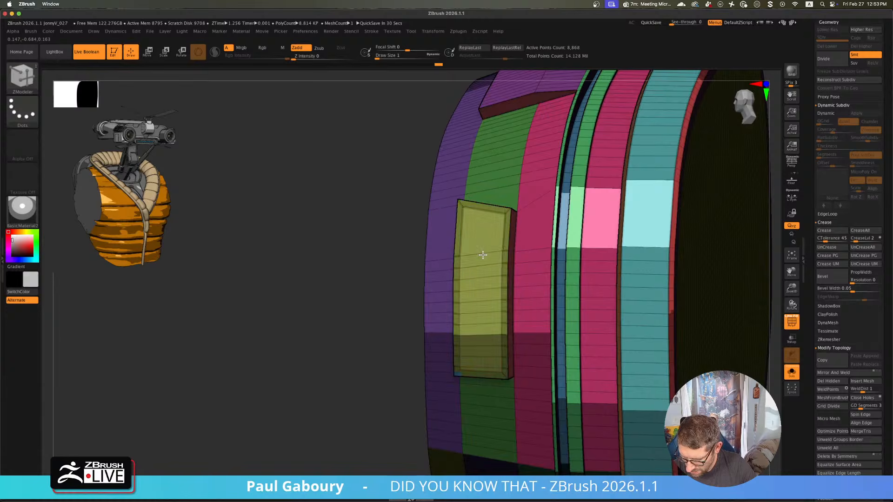
- Set the polygon action to QMesh, isolate the side panel's inset inner faces, assign them their own polygroup, and show the full collar again
{"action": "right_click_drag", "start_coordinate": [483, 254], "coordinate": [463, 259]}
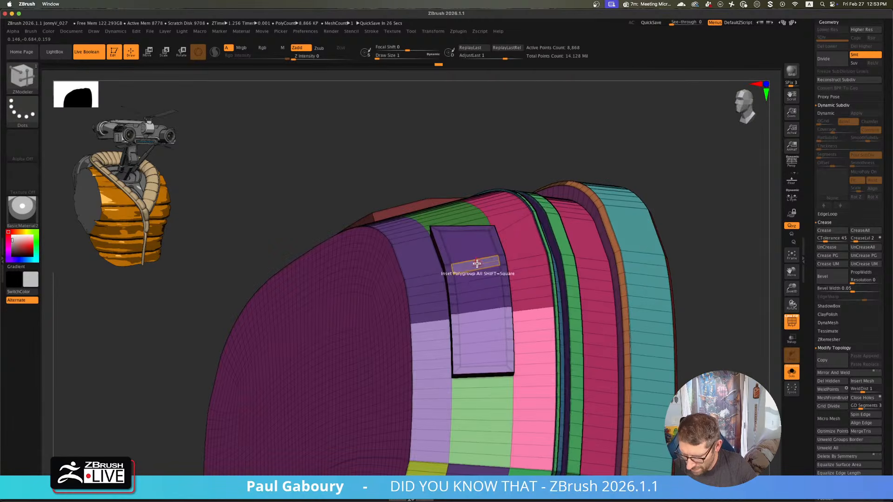
{"action": "key", "text": "space"}
{"action": "left_click", "coordinate": [478, 307]}
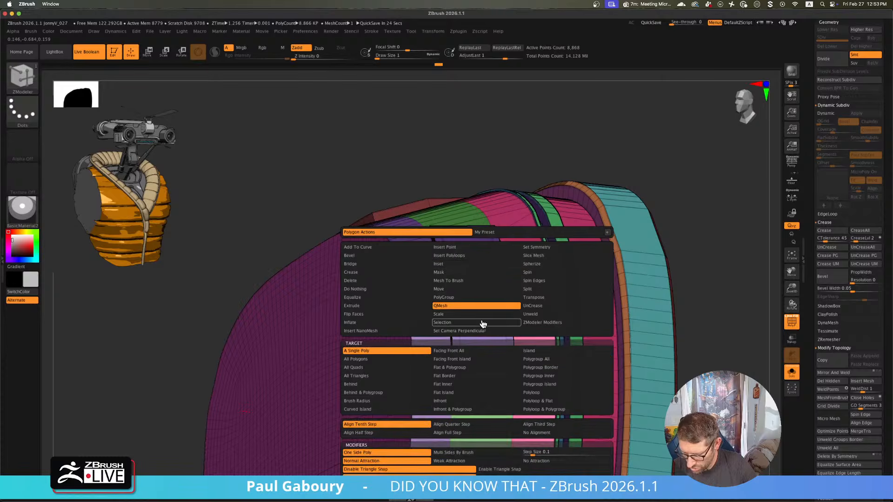
{"action": "left_click", "coordinate": [467, 259], "text": "ctrl+shift"}
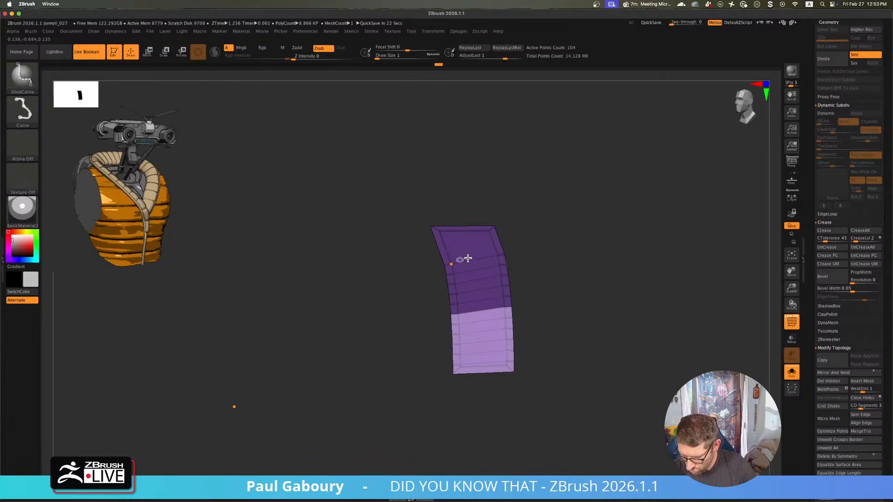
{"action": "left_click", "coordinate": [507, 263], "text": "ctrl+shift"}
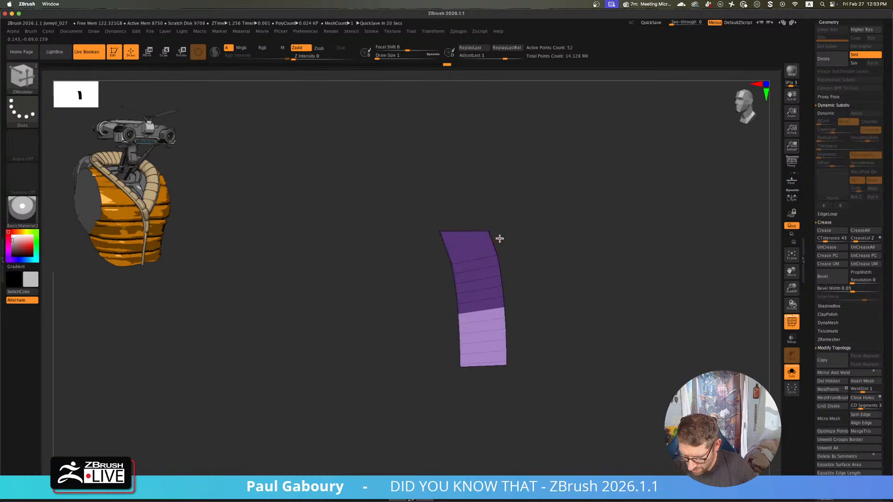
{"action": "left_click", "coordinate": [560, 233], "text": "ctrl+shift"}
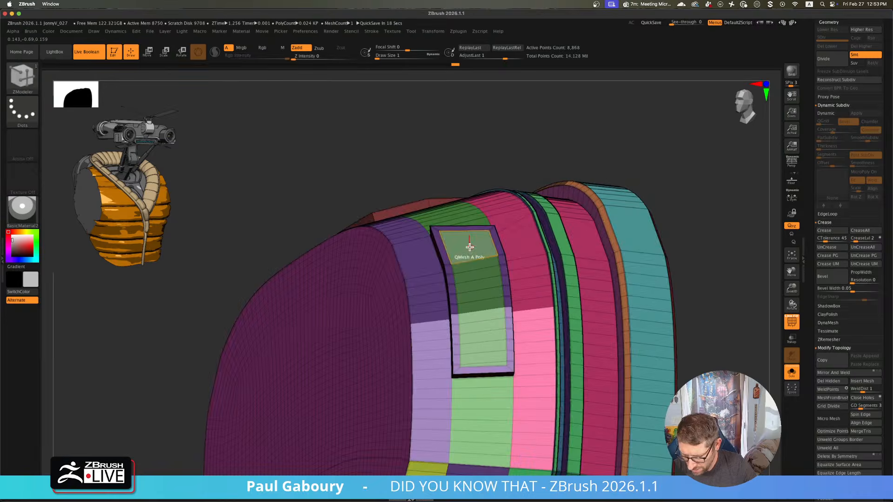
- QMesh the panel's inner faces outward with the Polygroup All target, and turn on Dynamic Subdiv with the polyframe hidden
{"action": "key", "text": "space"}
{"action": "left_click", "coordinate": [536, 357]}
{"action": "left_click_drag", "start_coordinate": [474, 254], "coordinate": [474, 241]}
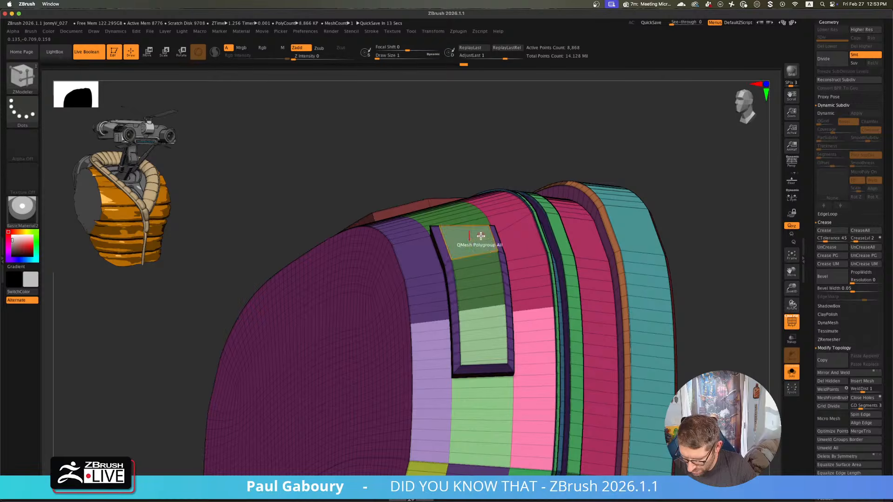
{"action": "key", "text": "d"}
{"action": "key", "text": "shift+f"}
{"action": "mouse_move", "coordinate": [339, 349]}
{"action": "right_mouse_down", "text": "ctrl"}
{"action": "mouse_move", "coordinate": [484, 250]}
{"action": "mouse_move", "coordinate": [493, 228]}
{"action": "right_mouse_up", "text": "ctrl"}
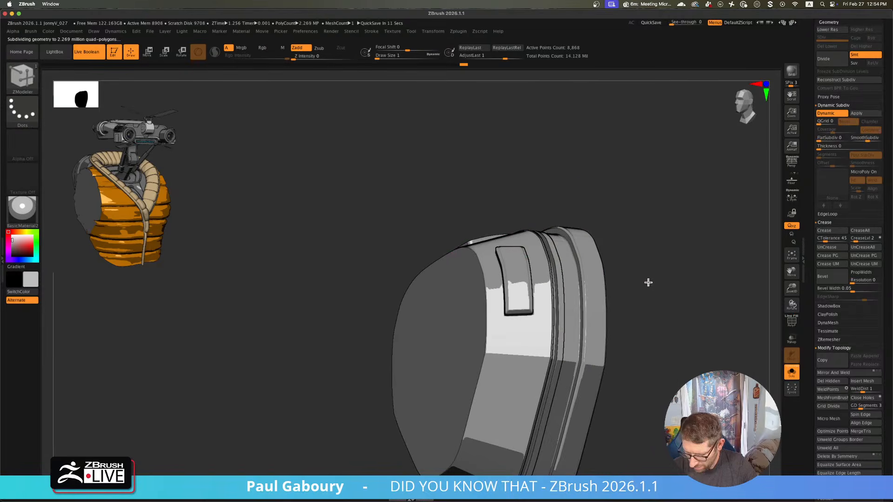
- Show all subtools and examine the backpack from the side, back and below, aborting the auto-save
{"action": "right_click_drag", "start_coordinate": [649, 282], "coordinate": [666, 322]}
{"action": "left_click", "coordinate": [792, 376]}
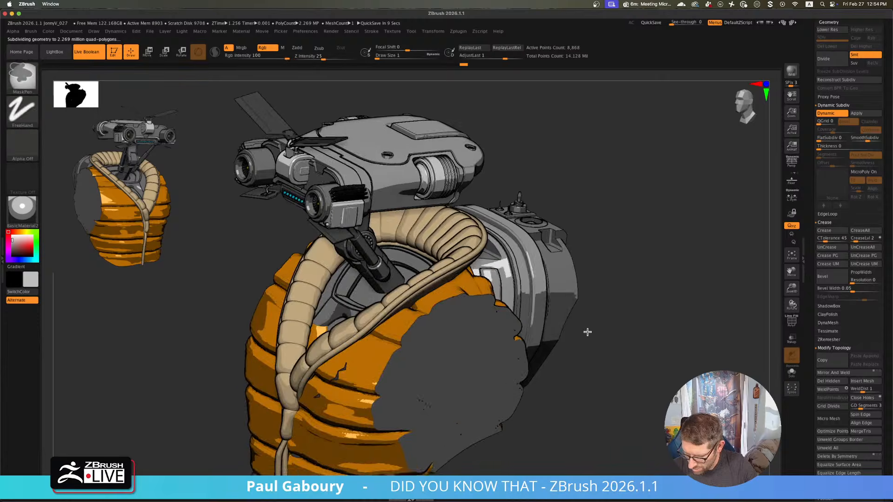
{"action": "right_click_drag", "start_coordinate": [588, 329], "coordinate": [614, 356], "text": "ctrl"}
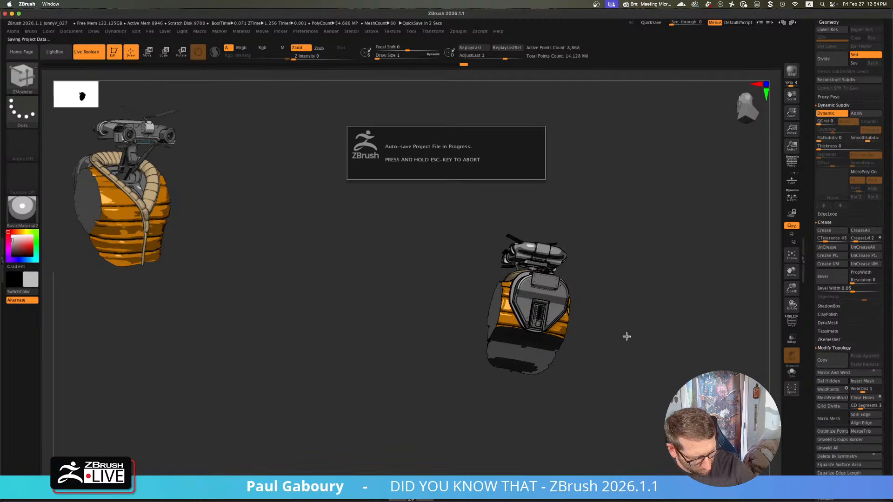
{"action": "key", "text": "Escape"}
{"action": "mouse_move", "coordinate": [630, 331]}
{"action": "right_mouse_down"}
{"action": "mouse_move", "coordinate": [624, 321]}
{"action": "mouse_move", "coordinate": [572, 351]}
{"action": "mouse_move", "coordinate": [542, 346]}
{"action": "mouse_move", "coordinate": [526, 359]}
{"action": "mouse_move", "coordinate": [539, 383]}
{"action": "mouse_move", "coordinate": [500, 383]}
{"action": "right_mouse_up"}
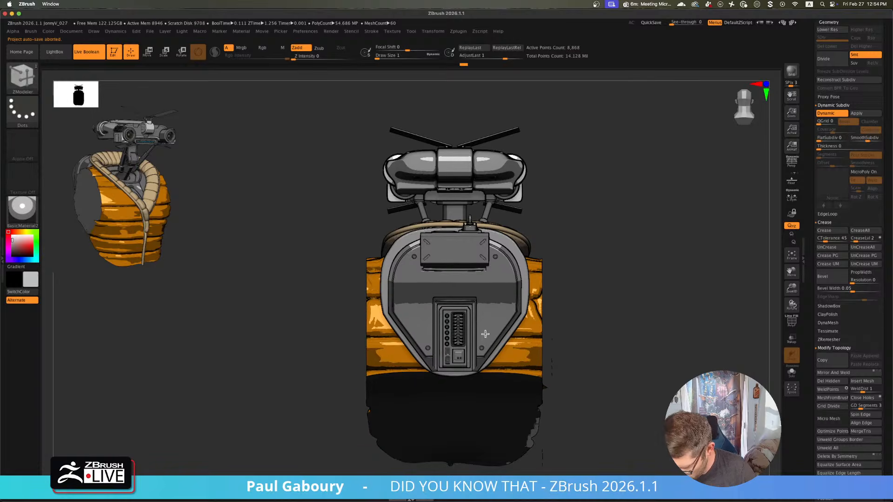
{"action": "right_click_drag", "start_coordinate": [485, 334], "coordinate": [486, 349]}
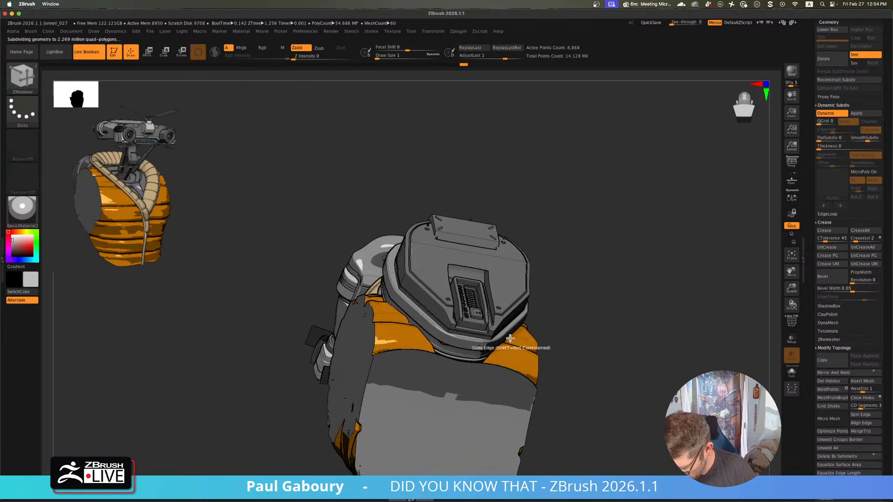
{"action": "key", "text": "shift+f"}
{"action": "right_click_drag", "start_coordinate": [588, 345], "coordinate": [582, 371], "text": "shift"}
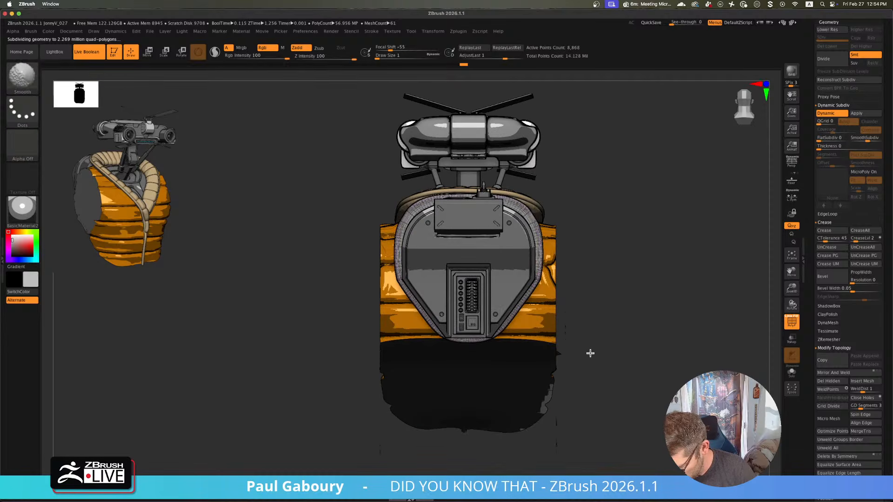
{"action": "key", "text": "shift+f"}
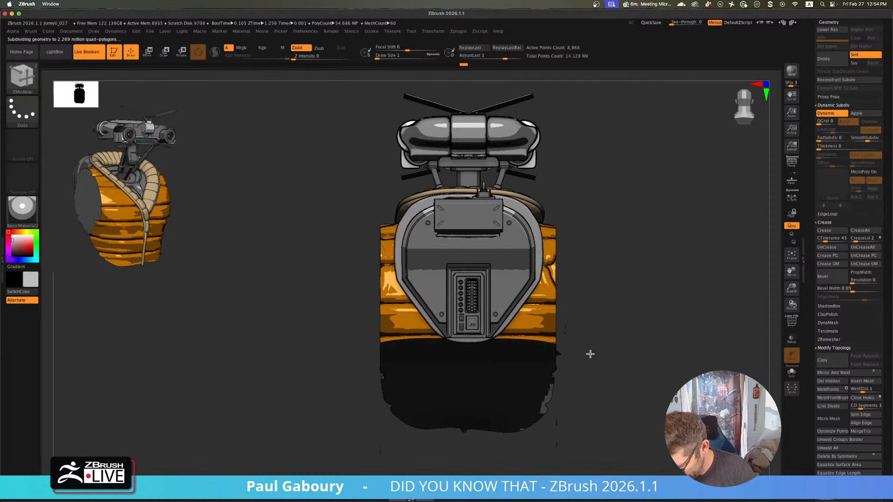
- Isolate the collar with the polyframe displayed and set the edge action to Crease with the EdgeLoop Partial target
{"action": "left_click", "coordinate": [790, 379]}
{"action": "key", "text": "shift+f"}
{"action": "right_click_drag", "start_coordinate": [594, 399], "coordinate": [468, 290]}
{"action": "key", "text": "space"}
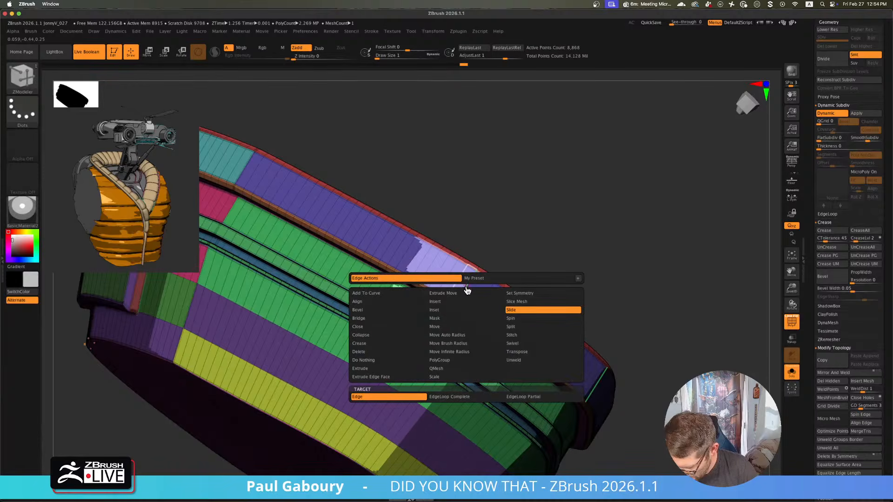
{"action": "left_click", "coordinate": [402, 346]}
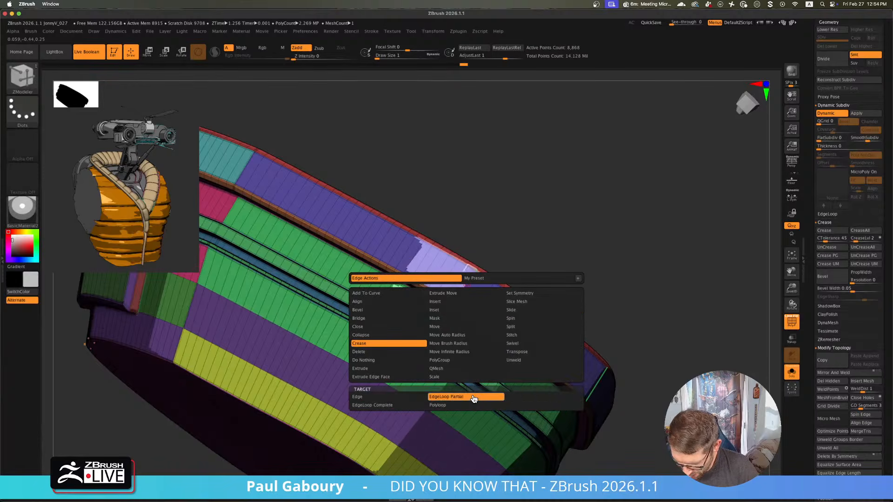
{"action": "left_click", "coordinate": [473, 398]}
{"action": "mouse_move", "coordinate": [481, 281]}
{"action": "right_mouse_down", "text": "ctrl"}
{"action": "mouse_move", "coordinate": [532, 373]}
{"action": "mouse_move", "coordinate": [528, 398]}
{"action": "mouse_move", "coordinate": [515, 388]}
{"action": "mouse_move", "coordinate": [534, 445]}
{"action": "mouse_move", "coordinate": [523, 423]}
{"action": "mouse_move", "coordinate": [522, 374]}
{"action": "mouse_move", "coordinate": [498, 397]}
{"action": "mouse_move", "coordinate": [498, 423]}
{"action": "mouse_move", "coordinate": [521, 394]}
{"action": "mouse_move", "coordinate": [482, 312]}
{"action": "right_mouse_up", "text": "ctrl"}
{"action": "key", "text": "shift+f"}
{"action": "key", "text": "shift+f"}
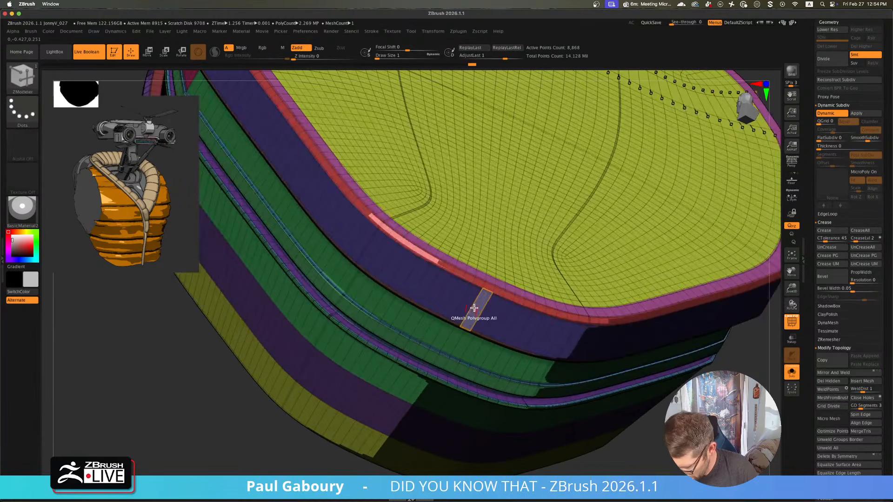
- Set the edge action to Insert and delete the surplus edge loops across the collar's flat bottom span between its two corners
{"action": "key", "text": "space"}
{"action": "left_click", "coordinate": [473, 329]}
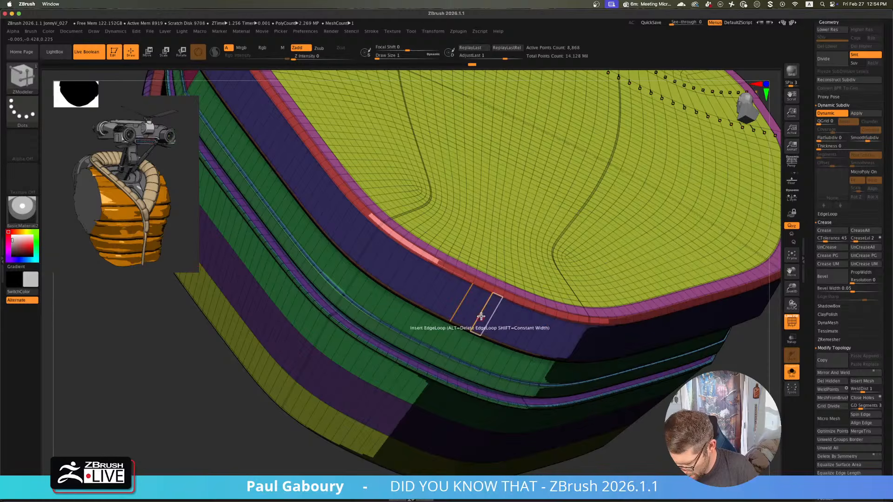
{"action": "left_click", "coordinate": [475, 305]}
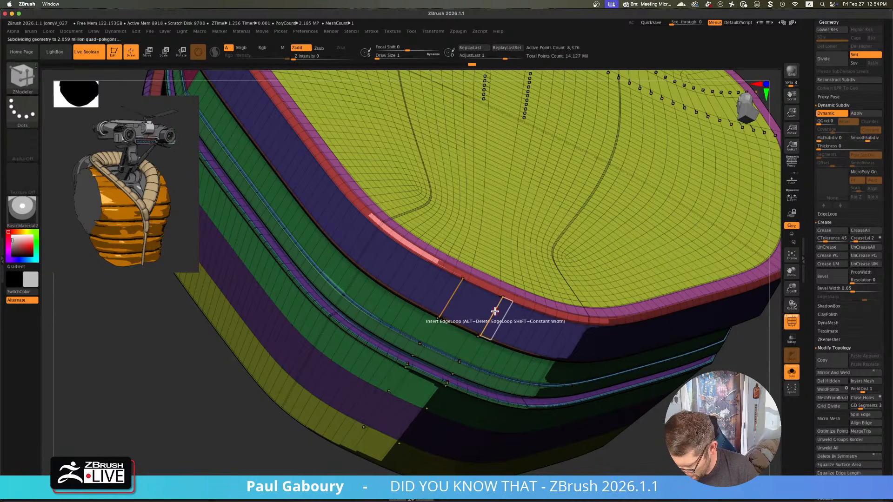
{"action": "left_click_drag", "start_coordinate": [495, 311], "coordinate": [543, 330]}
{"action": "left_click", "coordinate": [546, 335], "text": "alt"}
{"action": "left_click", "coordinate": [558, 337], "text": "alt"}
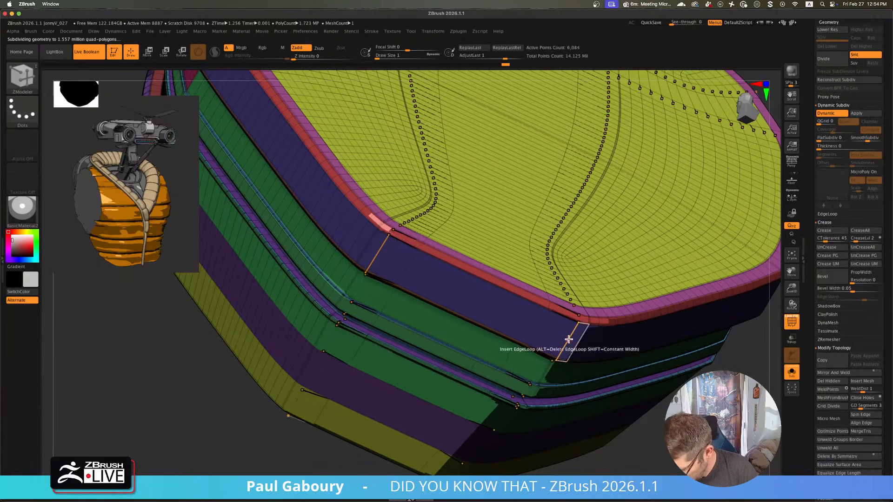
{"action": "left_click", "coordinate": [567, 338], "text": "alt"}
- Examine the collar's smoothed outline with the polyframe hidden, alone and among all subtools, closing in on its side edge
{"action": "right_click_drag", "start_coordinate": [568, 335], "coordinate": [553, 304], "text": "ctrl"}
{"action": "key", "text": "shift+f"}
{"action": "right_click_drag", "start_coordinate": [677, 374], "coordinate": [654, 362], "text": "ctrl"}
{"action": "right_click_drag", "start_coordinate": [653, 362], "coordinate": [598, 414]}
{"action": "left_click", "coordinate": [791, 378]}
{"action": "mouse_move", "coordinate": [674, 383]}
{"action": "right_mouse_down", "text": "ctrl"}
{"action": "mouse_move", "coordinate": [629, 353]}
{"action": "mouse_move", "coordinate": [582, 361]}
{"action": "mouse_move", "coordinate": [592, 342]}
{"action": "mouse_move", "coordinate": [584, 339]}
{"action": "mouse_move", "coordinate": [568, 378]}
{"action": "mouse_move", "coordinate": [584, 397]}
{"action": "mouse_move", "coordinate": [575, 357]}
{"action": "right_mouse_up", "text": "ctrl"}
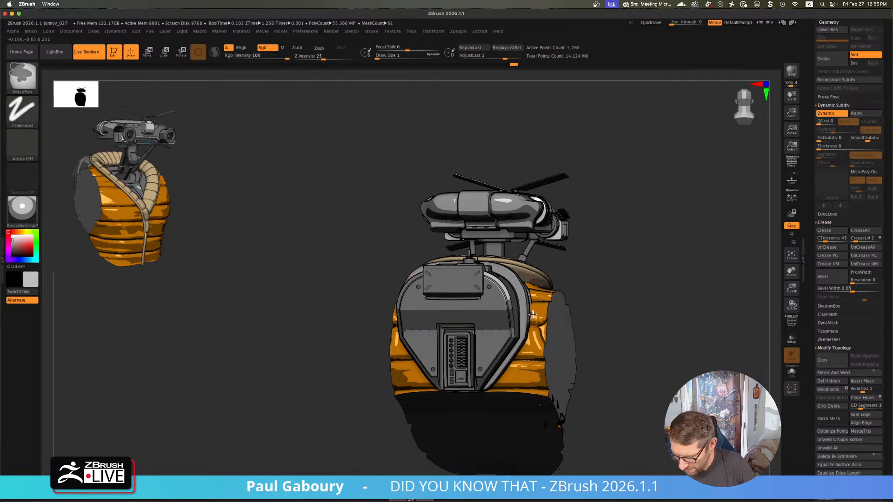
{"action": "key", "text": "shift+f"}
{"action": "right_click_drag", "start_coordinate": [554, 326], "coordinate": [566, 365], "text": "ctrl"}
{"action": "right_click_drag", "start_coordinate": [522, 306], "coordinate": [526, 319], "text": "ctrl"}
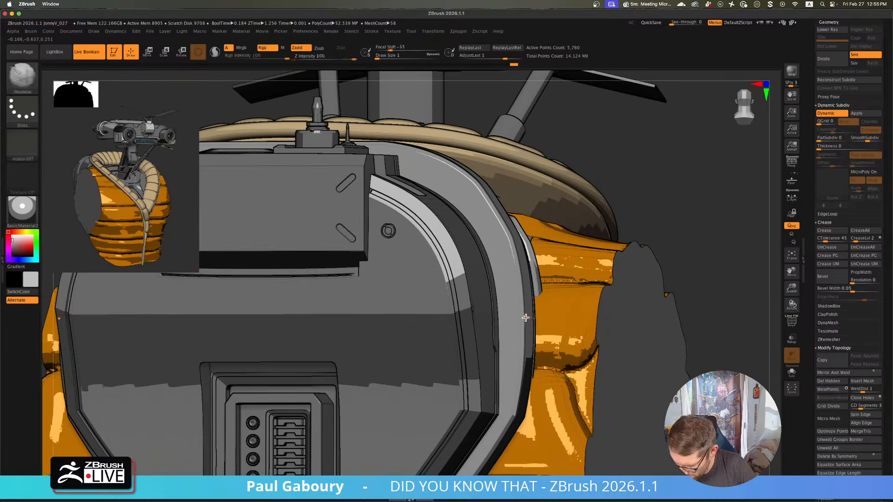
- Display the polyframe, isolate the collar, and delete edge loops along the upper part of its side
{"action": "key", "text": "shift+f"}
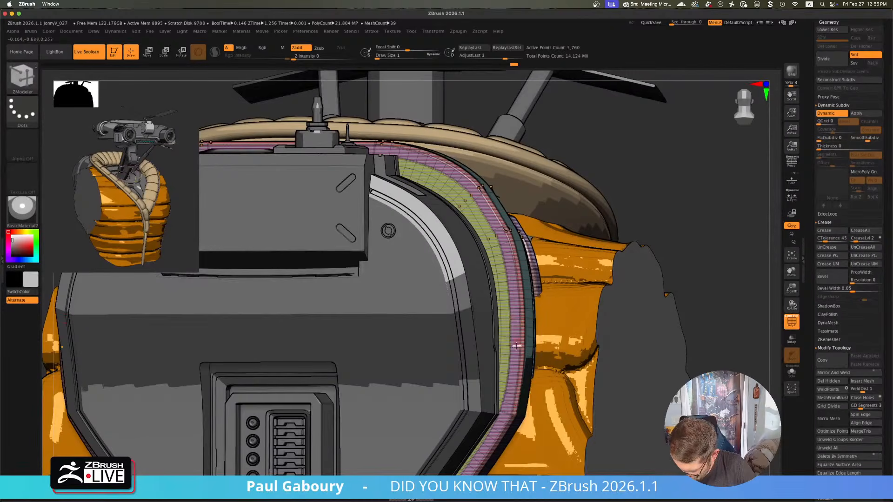
{"action": "left_click", "coordinate": [509, 403], "text": "alt"}
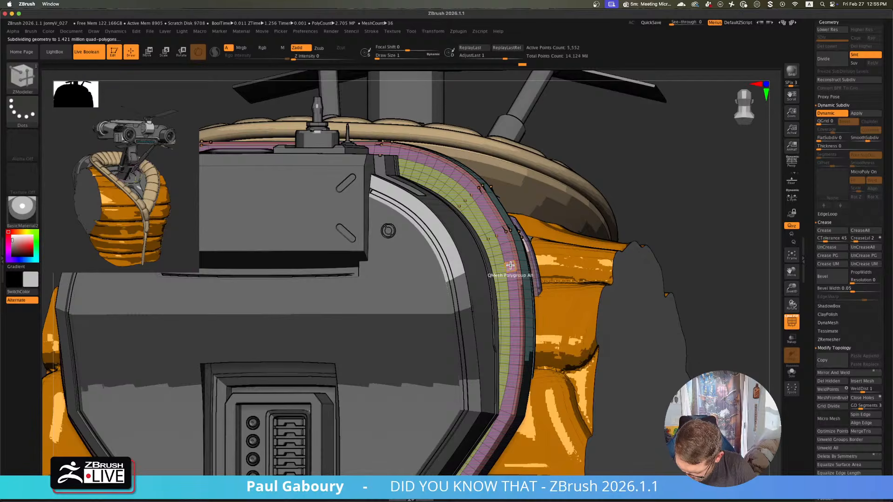
{"action": "left_click", "coordinate": [797, 373]}
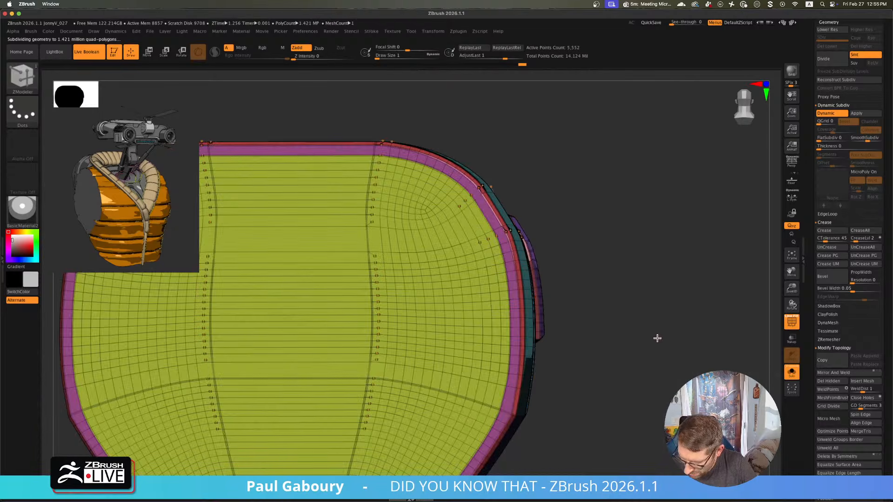
{"action": "left_click", "coordinate": [508, 267], "text": "alt"}
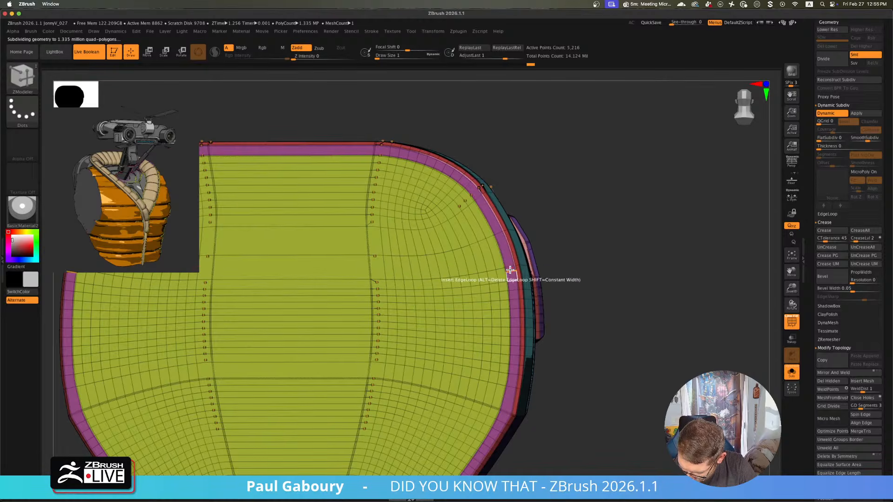
{"action": "left_click", "coordinate": [511, 275], "text": "alt"}
- Try to delete the remaining edge loops down the collar's side to the lower corner
{"action": "left_click", "coordinate": [511, 279], "text": "alt"}
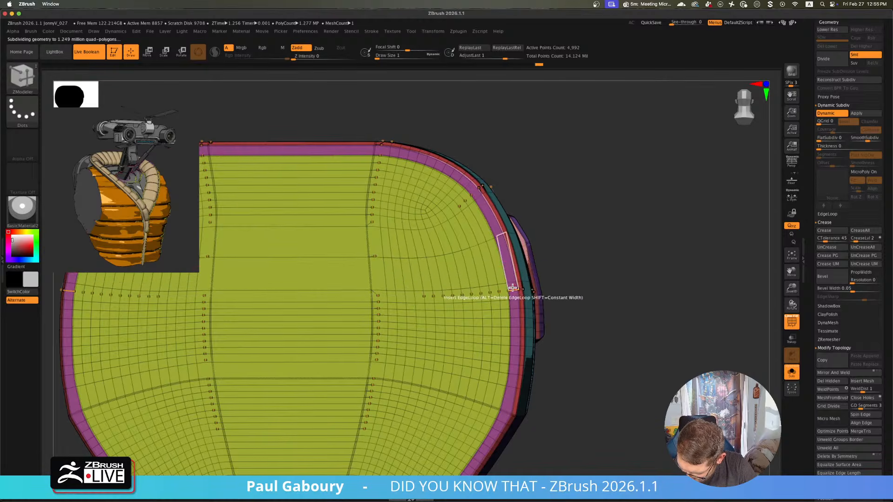
{"action": "left_click", "coordinate": [512, 291], "text": "alt"}
{"action": "left_click", "coordinate": [514, 301], "text": "alt"}
{"action": "left_click", "coordinate": [511, 312], "text": "alt"}
{"action": "left_click", "coordinate": [514, 328], "text": "alt"}
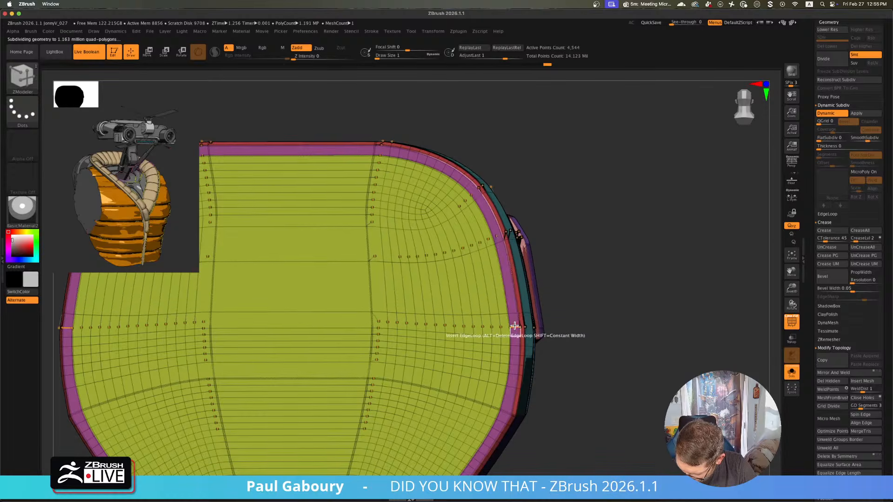
{"action": "left_click", "coordinate": [515, 337], "text": "alt"}
{"action": "left_click", "coordinate": [515, 343], "text": "alt"}
{"action": "left_click", "coordinate": [514, 362], "text": "alt"}
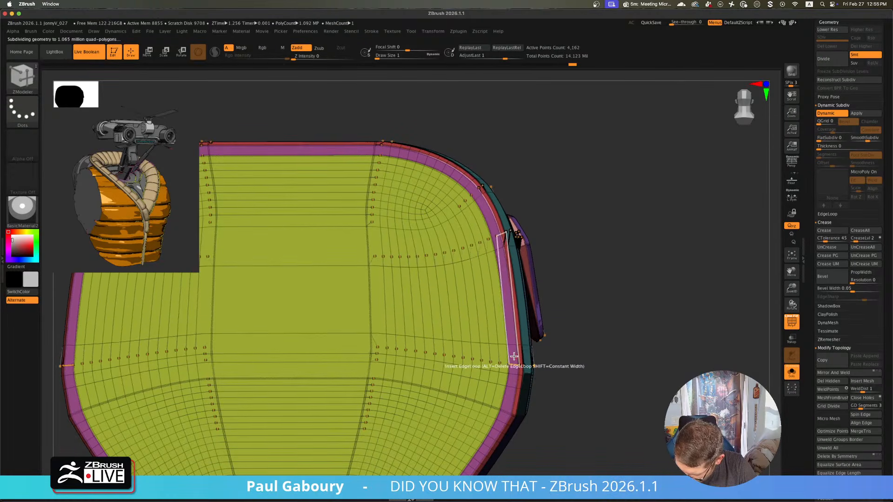
{"action": "left_click", "coordinate": [514, 368], "text": "alt"}
{"action": "left_click", "coordinate": [513, 372], "text": "alt"}
{"action": "left_click", "coordinate": [529, 378], "text": "alt"}
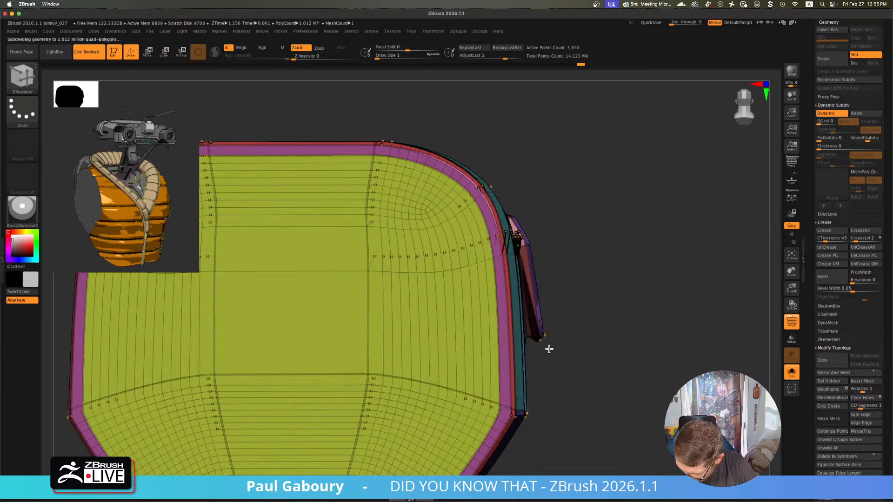
- Check the collar's simplified silhouette alone and among all subtools from the back and three-quarter view, toggling the polyframe
{"action": "key", "text": "f"}
{"action": "key", "text": "shift+f"}
{"action": "mouse_move", "coordinate": [596, 357]}
{"action": "left_mouse_down"}
{"action": "mouse_move", "coordinate": [558, 360]}
{"action": "mouse_move", "coordinate": [554, 319]}
{"action": "mouse_move", "coordinate": [607, 341]}
{"action": "left_mouse_up"}
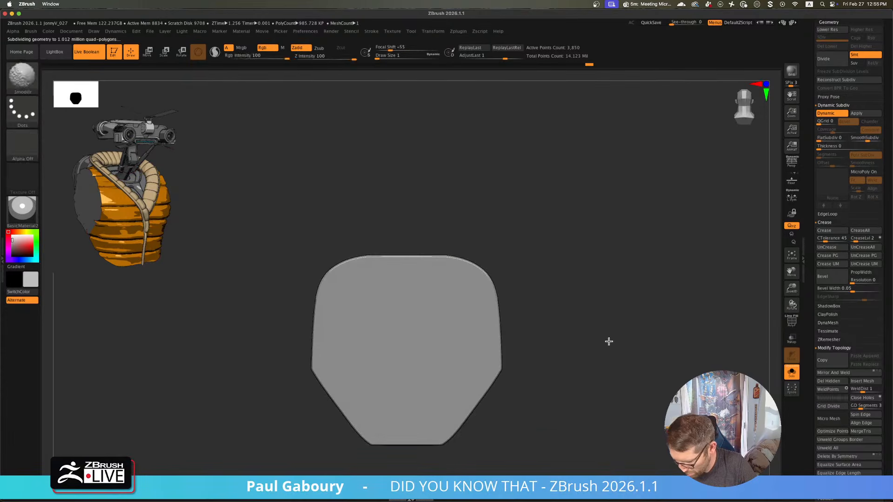
{"action": "left_click", "coordinate": [795, 379]}
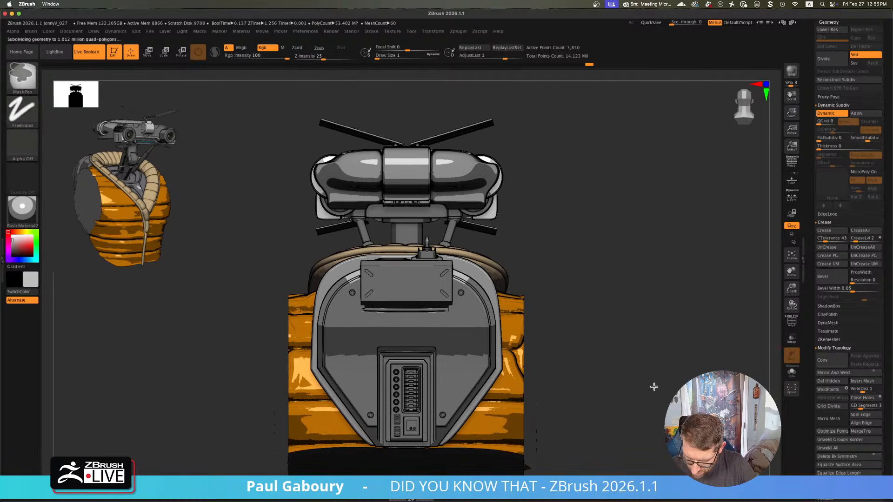
{"action": "mouse_move", "coordinate": [652, 384]}
{"action": "left_mouse_down"}
{"action": "mouse_move", "coordinate": [646, 378]}
{"action": "mouse_move", "coordinate": [670, 387]}
{"action": "mouse_move", "coordinate": [664, 379]}
{"action": "mouse_move", "coordinate": [674, 392]}
{"action": "mouse_move", "coordinate": [660, 378]}
{"action": "mouse_move", "coordinate": [634, 378]}
{"action": "mouse_move", "coordinate": [672, 371]}
{"action": "left_mouse_up"}
{"action": "key", "text": "shift+f"}
{"action": "key", "text": "shift+f"}
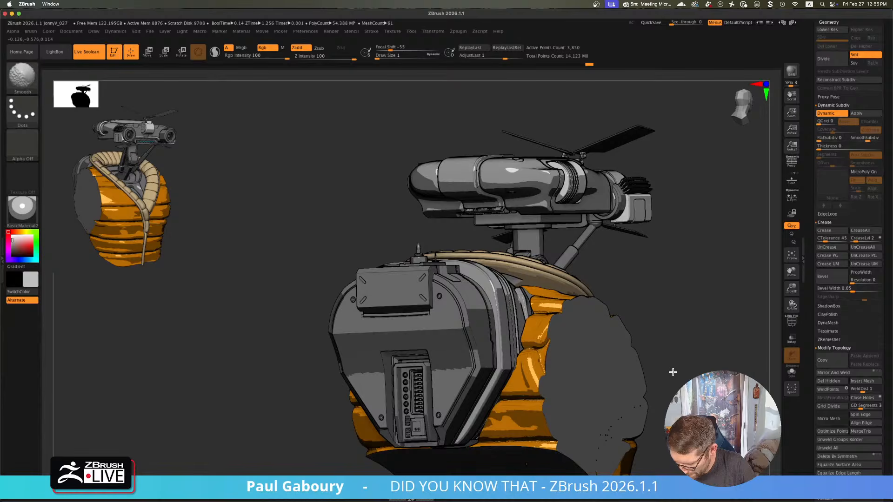
{"action": "key", "text": "shift+f"}
{"action": "left_click_drag", "start_coordinate": [685, 373], "coordinate": [682, 373], "text": "shift"}
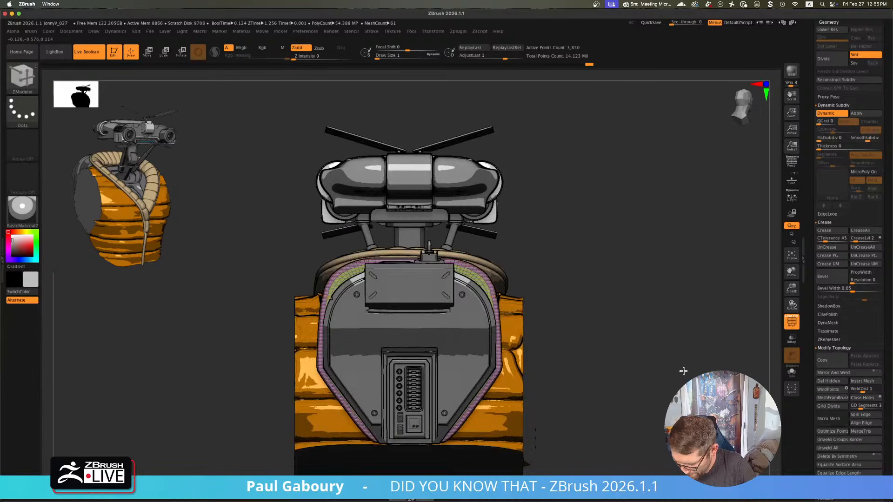
- Undo the latest edge-loop deletions on the collar's side and isolate the collar with the polyframe hidden
{"action": "key", "text": "shift+f"}
{"action": "key", "text": "ctrl"}
{"action": "right_click_drag", "start_coordinate": [611, 362], "coordinate": [619, 375], "text": "ctrl"}
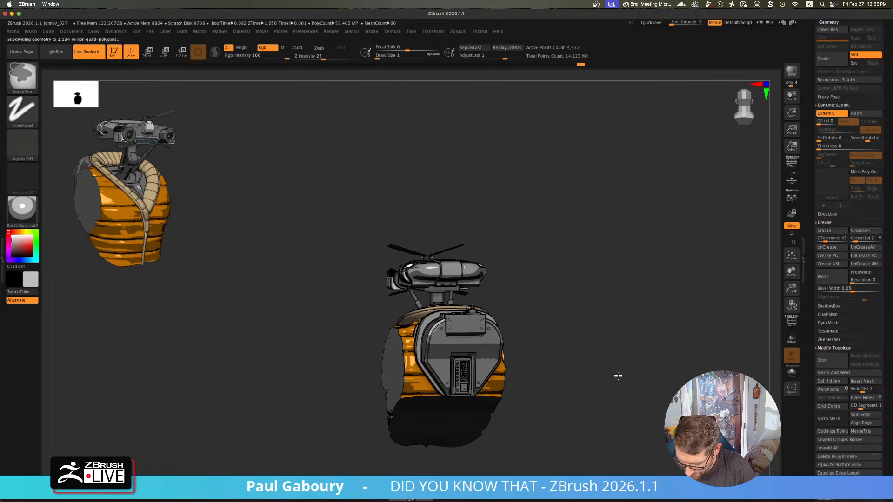
{"action": "mouse_move", "coordinate": [636, 385]}
{"action": "left_mouse_down", "text": "shift"}
{"action": "mouse_move", "coordinate": [624, 380]}
{"action": "mouse_move", "coordinate": [636, 389]}
{"action": "left_mouse_up", "text": "shift"}
{"action": "left_click", "coordinate": [792, 381]}
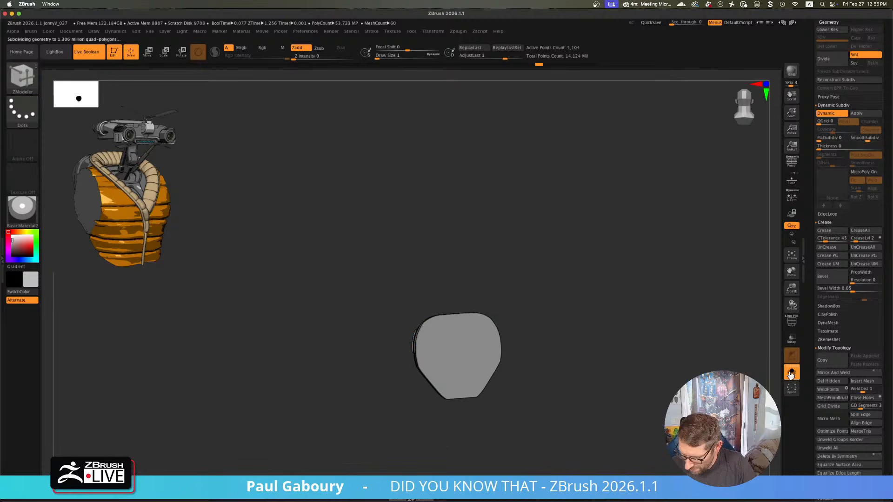
- Examine the isolated collar from the side and straight from the back, with the polyframe shown and hidden
{"action": "mouse_move", "coordinate": [564, 339]}
{"action": "left_mouse_down", "text": "shift"}
{"action": "mouse_move", "coordinate": [598, 371]}
{"action": "mouse_move", "coordinate": [565, 387]}
{"action": "mouse_move", "coordinate": [522, 385]}
{"action": "mouse_move", "coordinate": [543, 379]}
{"action": "left_mouse_up", "text": "shift"}
{"action": "key", "text": "f"}
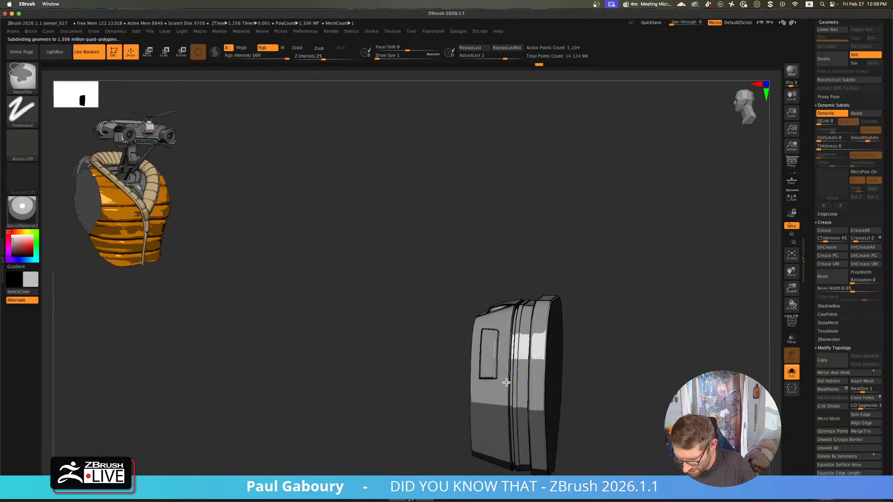
{"action": "key", "text": "shift+f"}
{"action": "left_click_drag", "start_coordinate": [612, 357], "coordinate": [529, 348], "text": "alt"}
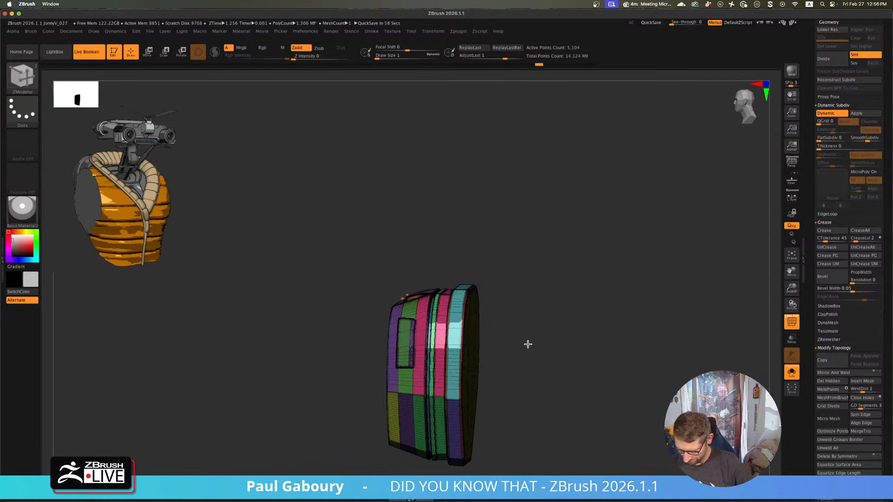
{"action": "mouse_move", "coordinate": [544, 332]}
{"action": "left_mouse_down"}
{"action": "mouse_move", "coordinate": [536, 319]}
{"action": "mouse_move", "coordinate": [556, 318]}
{"action": "mouse_move", "coordinate": [552, 299]}
{"action": "mouse_move", "coordinate": [560, 329]}
{"action": "mouse_move", "coordinate": [549, 309]}
{"action": "left_mouse_up"}
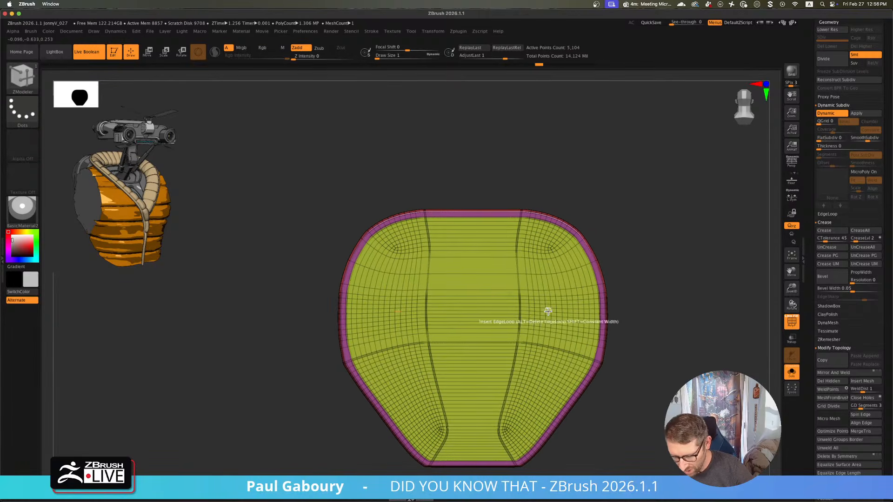
{"action": "key", "text": "shift+f"}
{"action": "key", "text": "shift+f"}
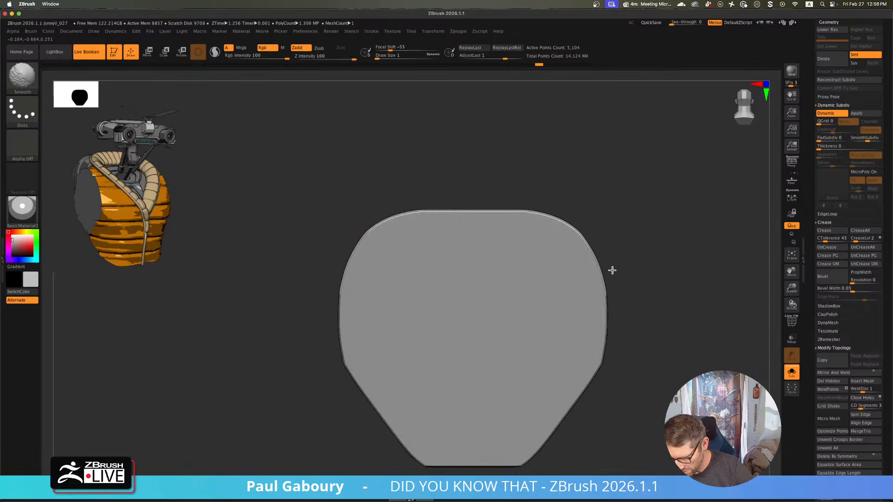
{"action": "right_click_drag", "start_coordinate": [593, 307], "coordinate": [577, 303], "text": "alt"}
{"action": "right_click_drag", "start_coordinate": [635, 326], "coordinate": [560, 324]}
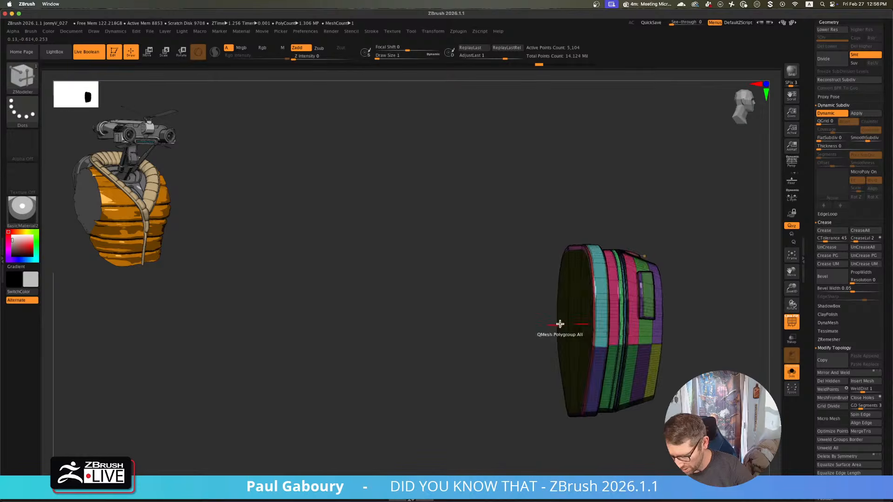
- Delete edge loops along the collar's side, from below the raised side panel up to the panel's upper end
{"action": "mouse_move", "coordinate": [649, 306]}
{"action": "right_mouse_down", "text": "alt"}
{"action": "mouse_move", "coordinate": [571, 313]}
{"action": "mouse_move", "coordinate": [594, 365]}
{"action": "right_mouse_up", "text": "alt"}
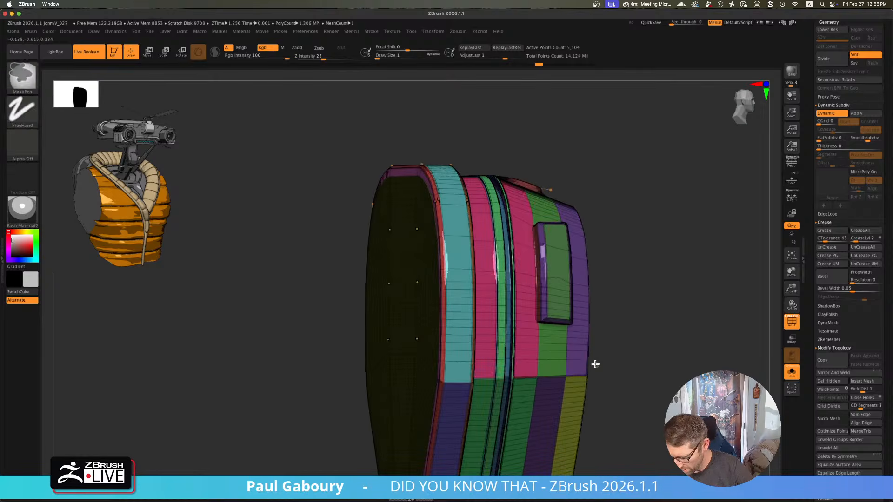
{"action": "left_click", "coordinate": [553, 348], "text": "alt"}
{"action": "left_click", "coordinate": [554, 344], "text": "alt"}
{"action": "left_click", "coordinate": [554, 338], "text": "alt"}
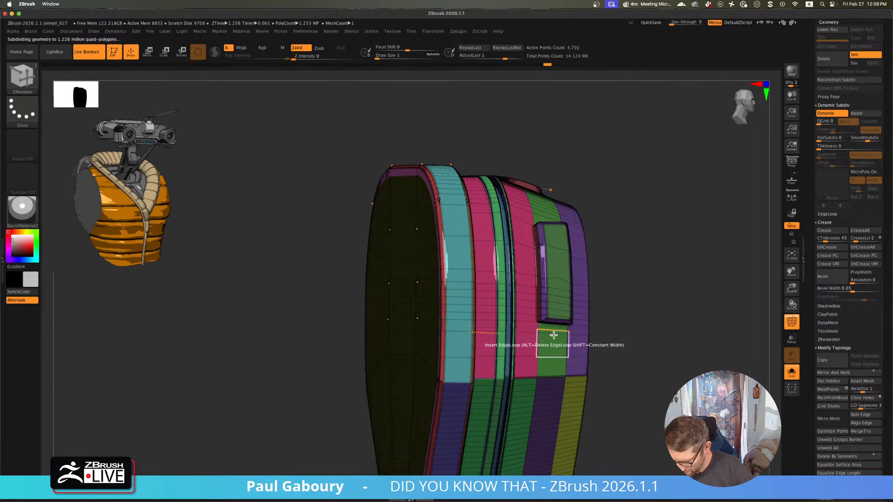
{"action": "left_click", "coordinate": [559, 303], "text": "alt"}
{"action": "left_click", "coordinate": [559, 296], "text": "alt"}
{"action": "left_click", "coordinate": [560, 291], "text": "alt"}
{"action": "left_click", "coordinate": [560, 283], "text": "alt"}
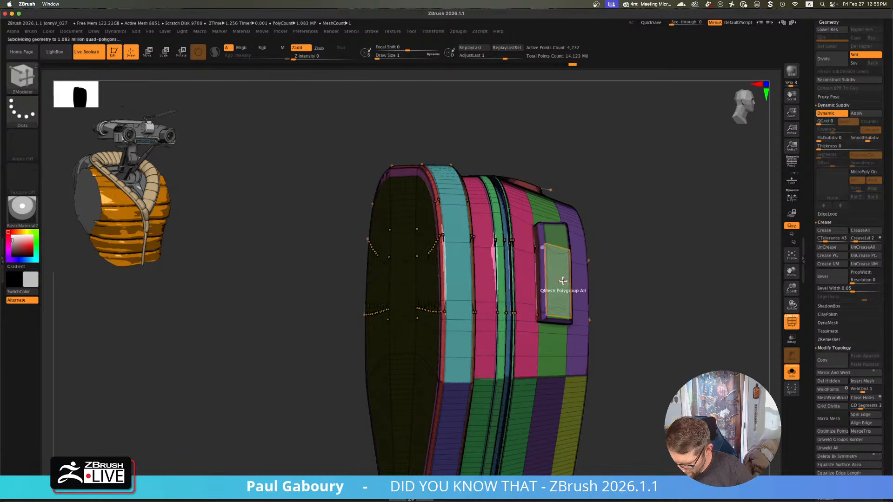
{"action": "left_click", "coordinate": [557, 247], "text": "alt"}
- Check the collar's silhouette from the back among all subtools, with and without its polyframe
{"action": "mouse_move", "coordinate": [564, 249]}
{"action": "right_mouse_down", "text": "ctrl"}
{"action": "mouse_move", "coordinate": [608, 289]}
{"action": "mouse_move", "coordinate": [624, 291]}
{"action": "mouse_move", "coordinate": [604, 291]}
{"action": "mouse_move", "coordinate": [707, 344]}
{"action": "right_mouse_up", "text": "ctrl"}
{"action": "key", "text": "shift+f"}
{"action": "left_click", "coordinate": [793, 372]}
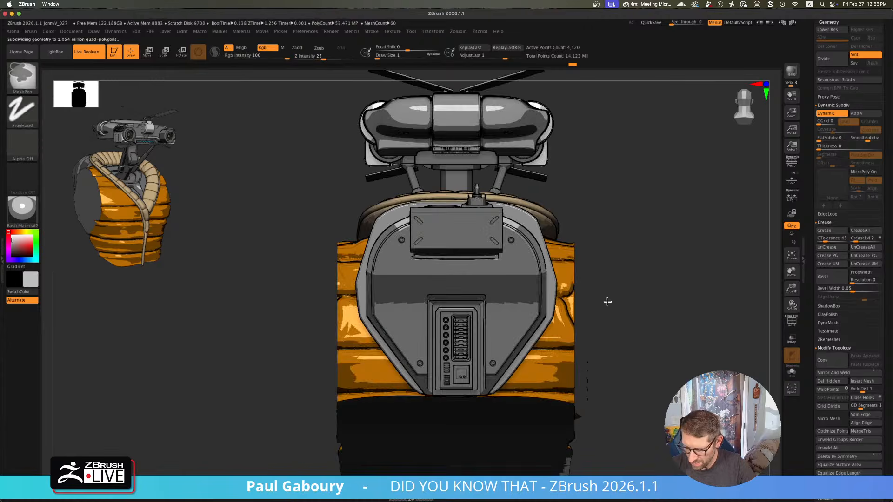
{"action": "mouse_move", "coordinate": [608, 303]}
{"action": "right_mouse_down", "text": "ctrl"}
{"action": "mouse_move", "coordinate": [596, 285]}
{"action": "mouse_move", "coordinate": [636, 292]}
{"action": "mouse_move", "coordinate": [608, 285]}
{"action": "mouse_move", "coordinate": [610, 293]}
{"action": "right_mouse_up", "text": "ctrl"}
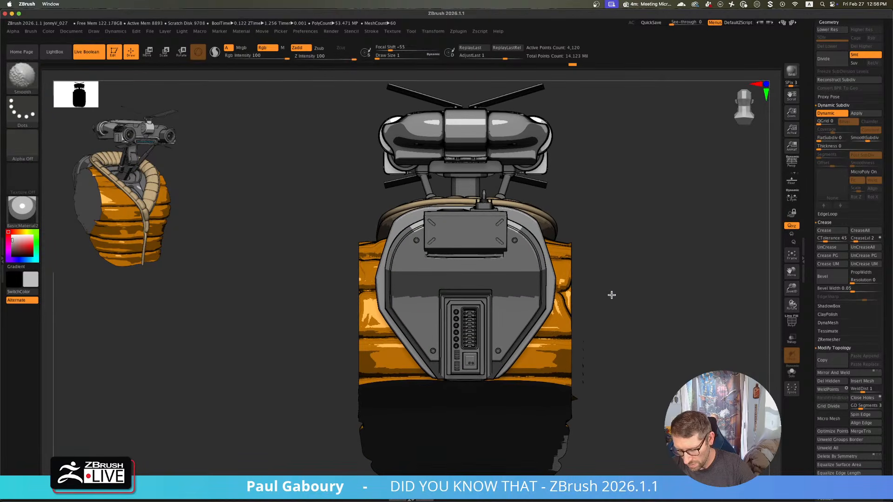
{"action": "key", "text": "shift+f"}
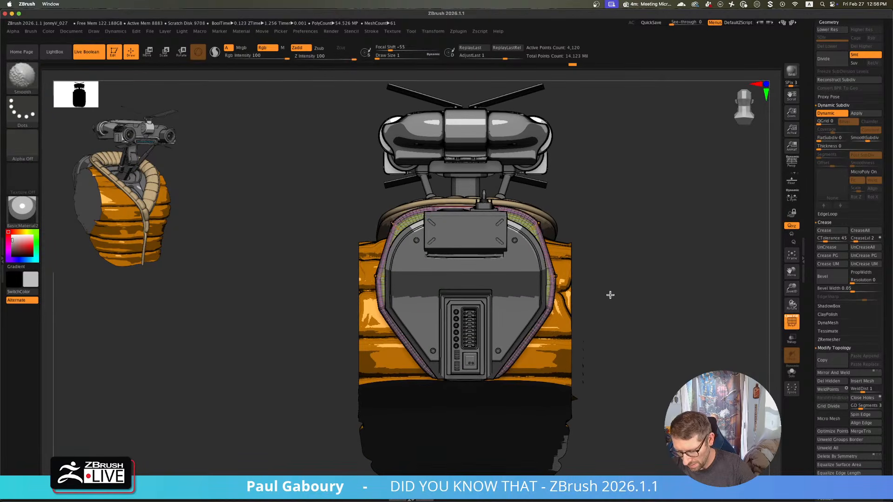
{"action": "key", "text": "shift+f"}
{"action": "right_click_drag", "start_coordinate": [610, 288], "coordinate": [612, 286], "text": "ctrl"}
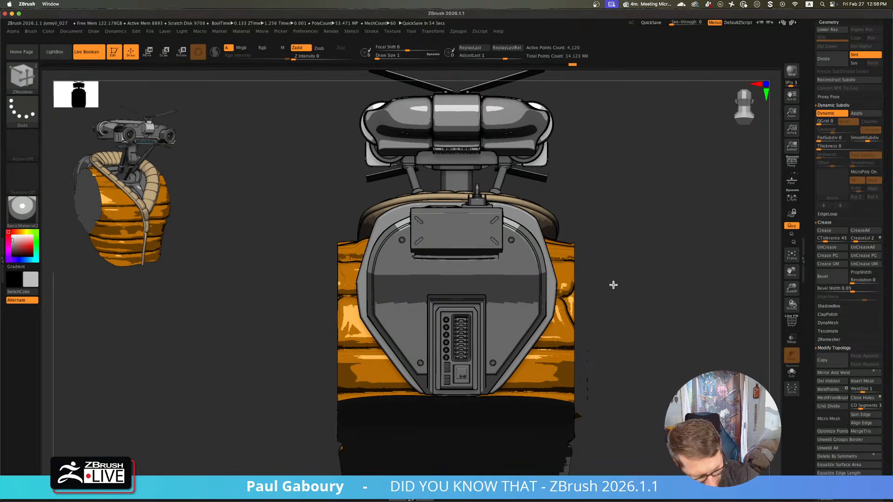
- Apply a Deformer with seven vertical cells to the collar and move its upper-middle control rows upward
{"action": "key", "text": "w"}
{"action": "left_click", "coordinate": [420, 244]}
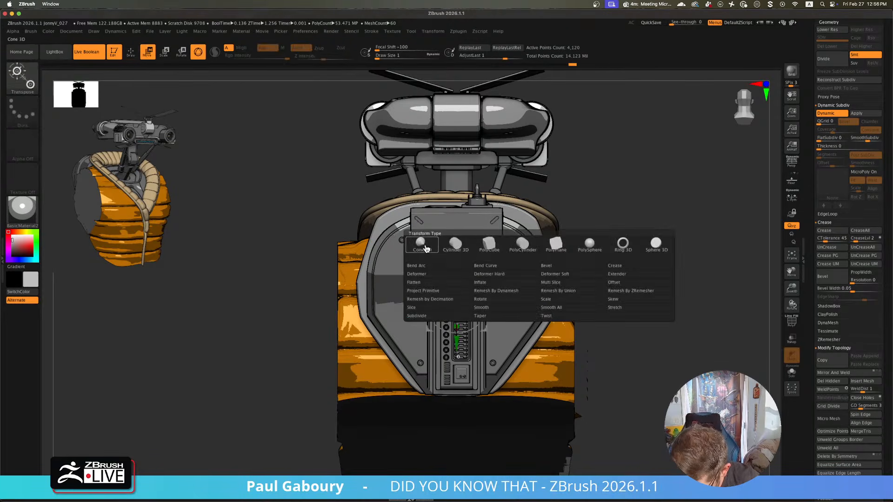
{"action": "left_click", "coordinate": [448, 279]}
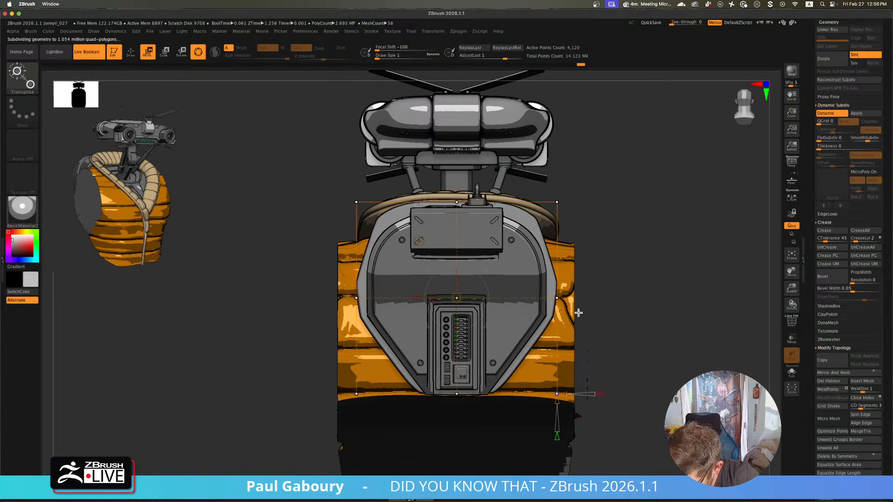
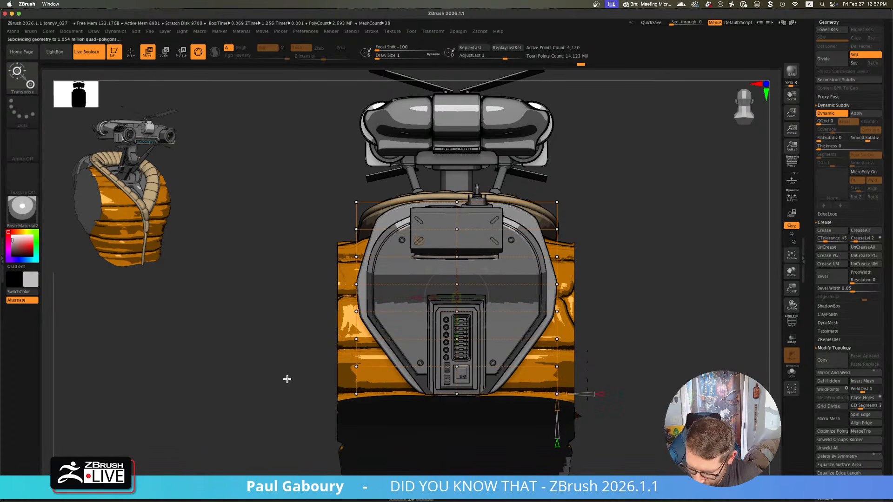
{"action": "key", "text": "ctrl"}
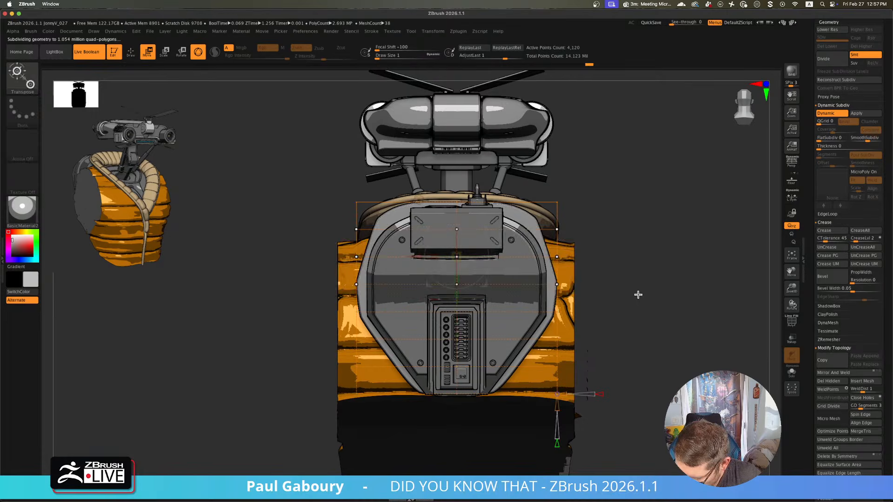
{"action": "left_click_drag", "start_coordinate": [458, 293], "coordinate": [458, 283]}
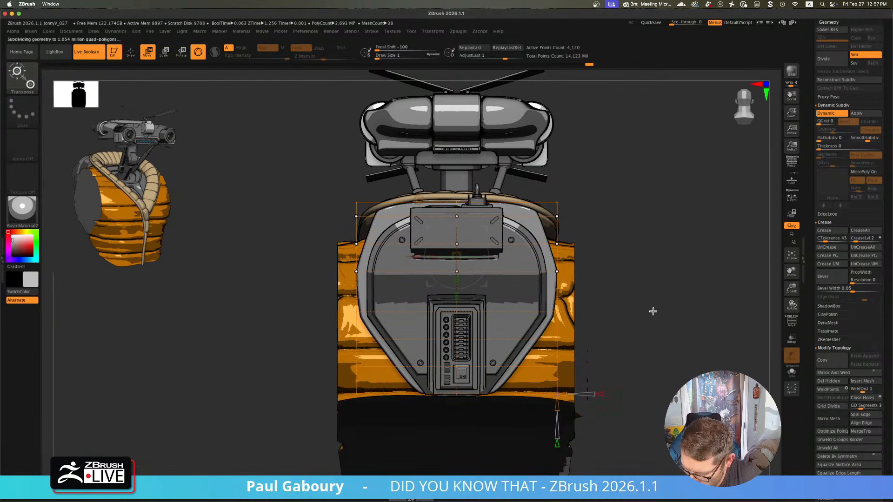
{"action": "mouse_move", "coordinate": [653, 275]}
{"action": "left_mouse_down", "text": "ctrl"}
{"action": "mouse_move", "coordinate": [355, 190]}
{"action": "mouse_move", "coordinate": [357, 154]}
{"action": "mouse_move", "coordinate": [337, 149]}
{"action": "left_mouse_up", "text": "ctrl"}
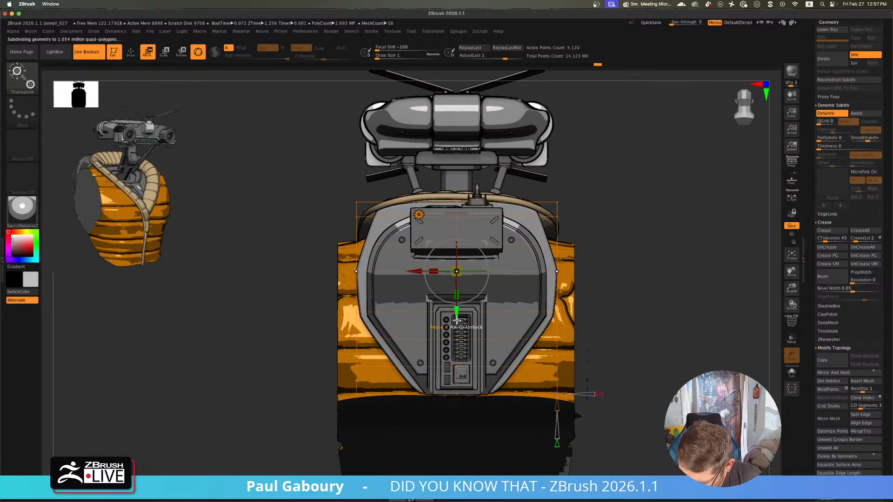
{"action": "left_click_drag", "start_coordinate": [457, 318], "coordinate": [457, 298]}
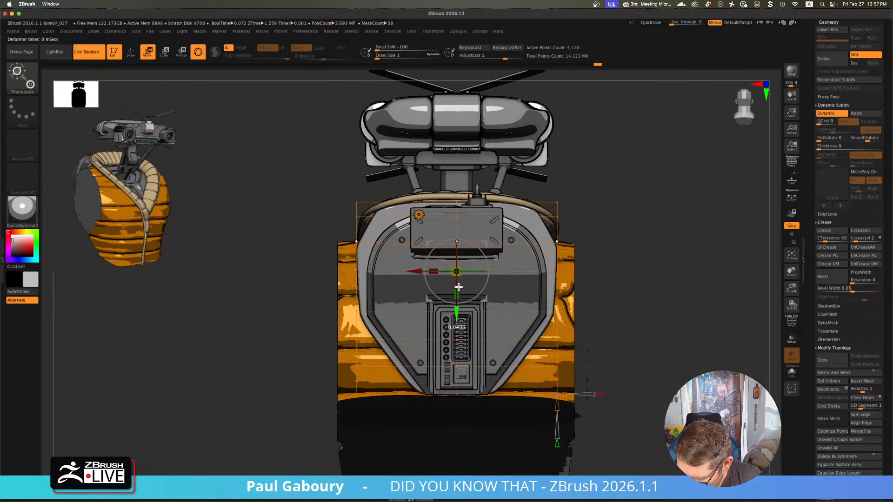
{"action": "key", "text": "q"}
{"action": "mouse_move", "coordinate": [617, 327]}
{"action": "right_mouse_down", "text": "ctrl"}
{"action": "mouse_move", "coordinate": [571, 302]}
{"action": "mouse_move", "coordinate": [583, 321]}
{"action": "mouse_move", "coordinate": [594, 319]}
{"action": "mouse_move", "coordinate": [592, 377]}
{"action": "mouse_move", "coordinate": [592, 319]}
{"action": "mouse_move", "coordinate": [604, 333]}
{"action": "mouse_move", "coordinate": [584, 349]}
{"action": "mouse_move", "coordinate": [580, 337]}
{"action": "mouse_move", "coordinate": [575, 408]}
{"action": "mouse_move", "coordinate": [586, 327]}
{"action": "mouse_move", "coordinate": [605, 333]}
{"action": "mouse_move", "coordinate": [574, 321]}
{"action": "mouse_move", "coordinate": [593, 307]}
{"action": "mouse_move", "coordinate": [566, 328]}
{"action": "mouse_move", "coordinate": [588, 337]}
{"action": "mouse_move", "coordinate": [589, 324]}
{"action": "right_mouse_up", "text": "ctrl"}
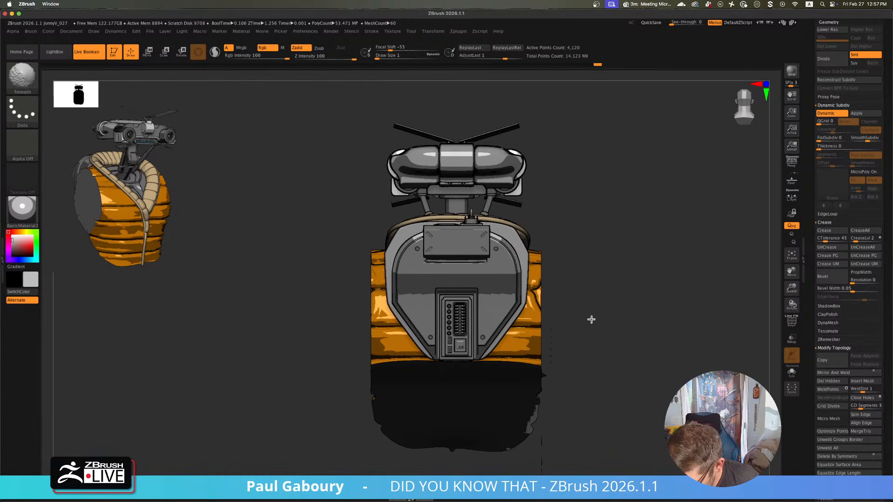
- Display the polyframe and try to move the Deformer's upper control points on both sides of the collar
{"action": "key", "text": "shift+f"}
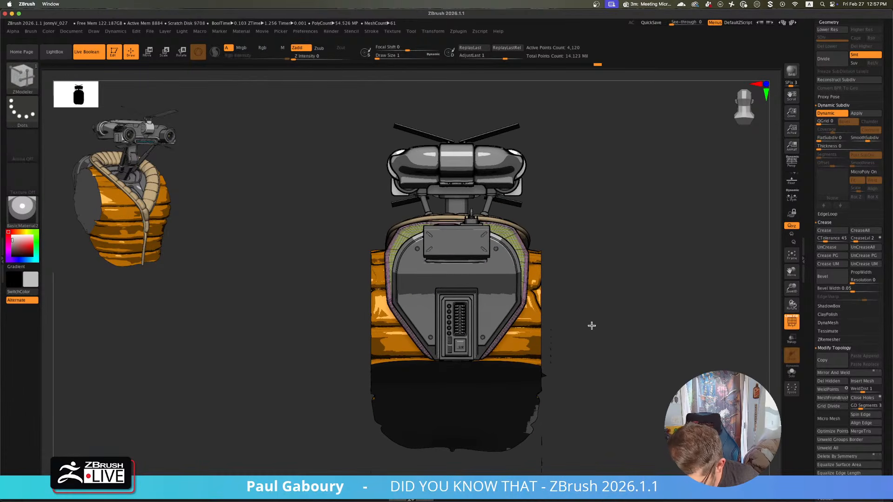
{"action": "key", "text": "w"}
{"action": "right_click_drag", "start_coordinate": [595, 323], "coordinate": [606, 311], "text": "ctrl"}
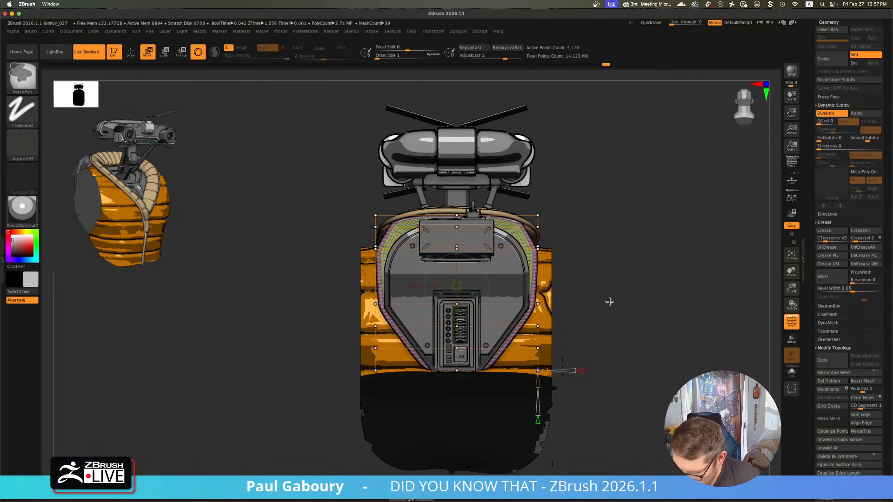
{"action": "left_click_drag", "start_coordinate": [320, 173], "coordinate": [393, 272], "text": "ctrl"}
{"action": "left_click_drag", "start_coordinate": [613, 277], "coordinate": [507, 174], "text": "ctrl"}
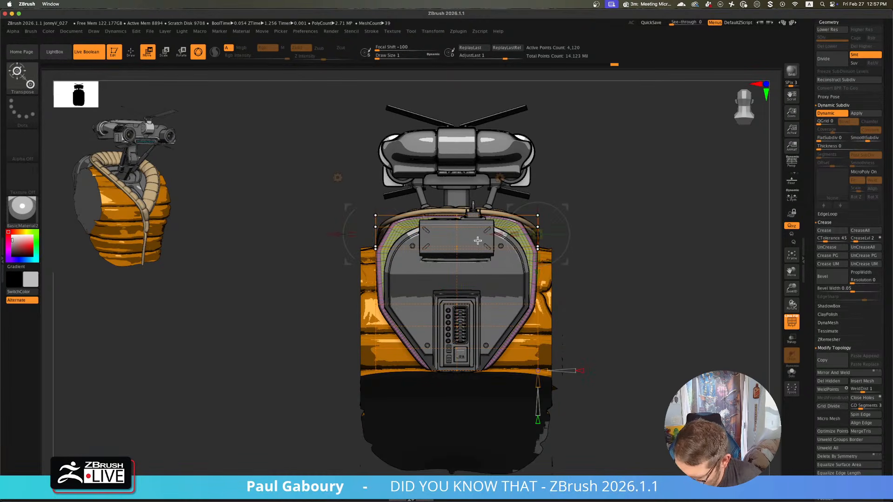
{"action": "left_click_drag", "start_coordinate": [344, 175], "coordinate": [350, 177]}
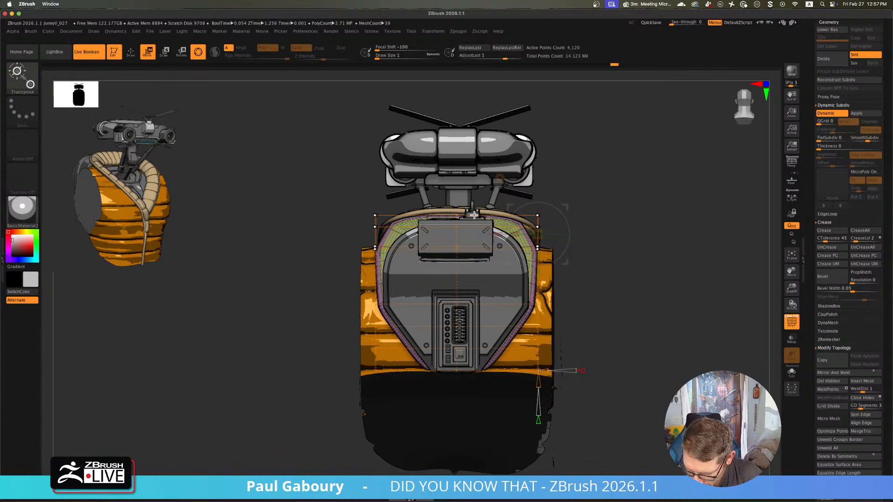
{"action": "left_click", "coordinate": [577, 328], "text": "ctrl"}
{"action": "left_click", "coordinate": [419, 236]}
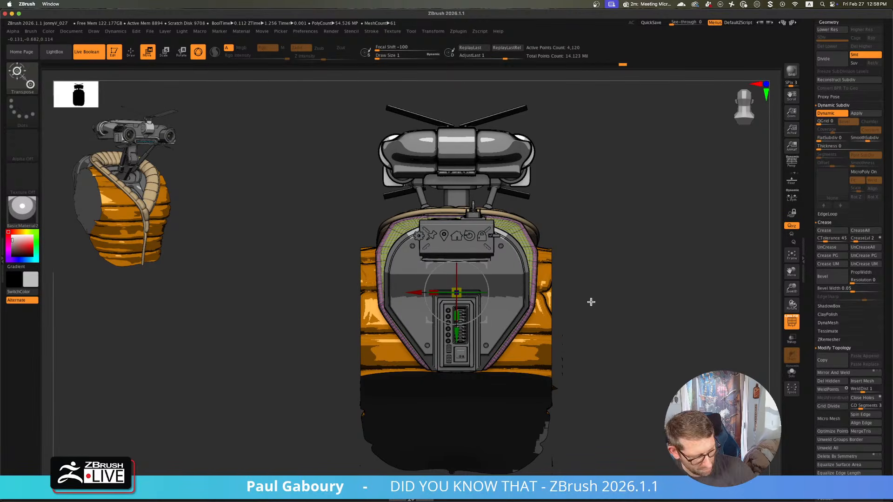
- Apply a new Deformer with four vertical cells to the collar and move its upper side control points slightly inward
{"action": "left_click", "coordinate": [419, 235]}
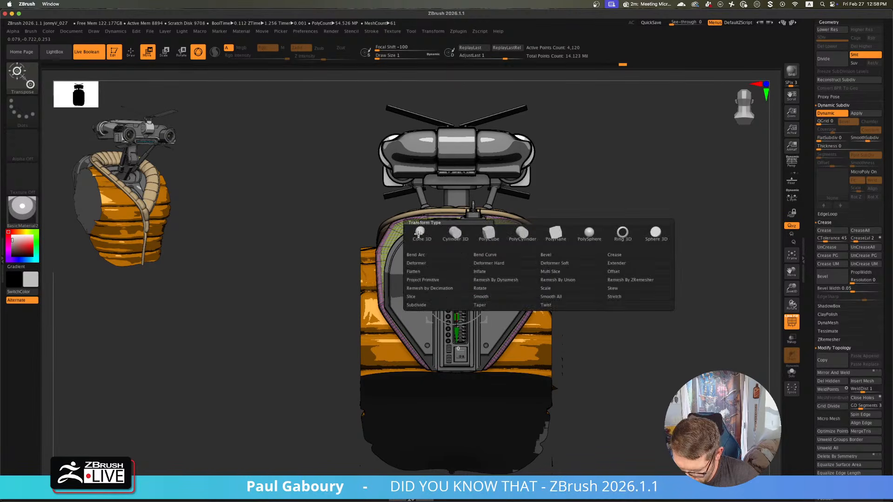
{"action": "left_click", "coordinate": [429, 264]}
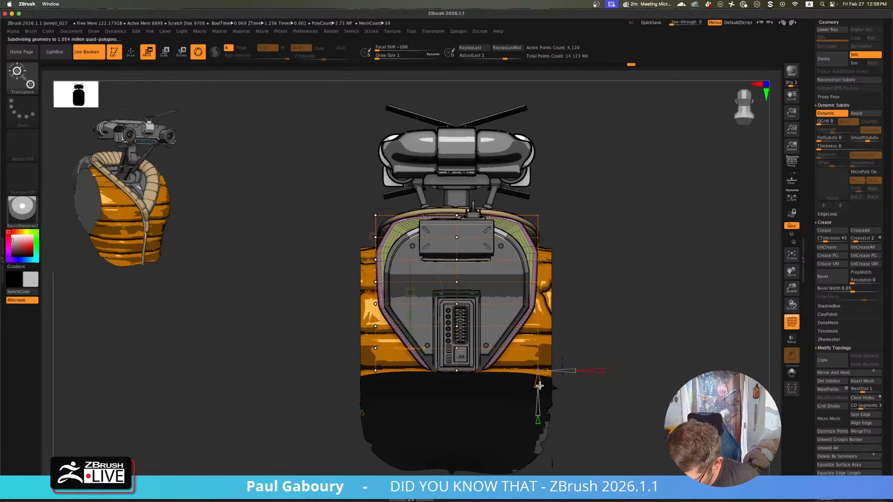
{"action": "left_click_drag", "start_coordinate": [539, 382], "coordinate": [539, 380]}
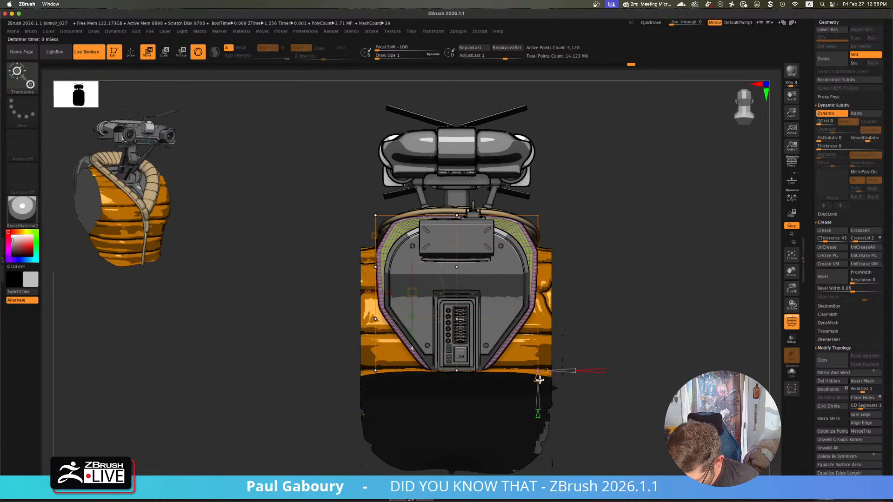
{"action": "key", "text": "ctrl"}
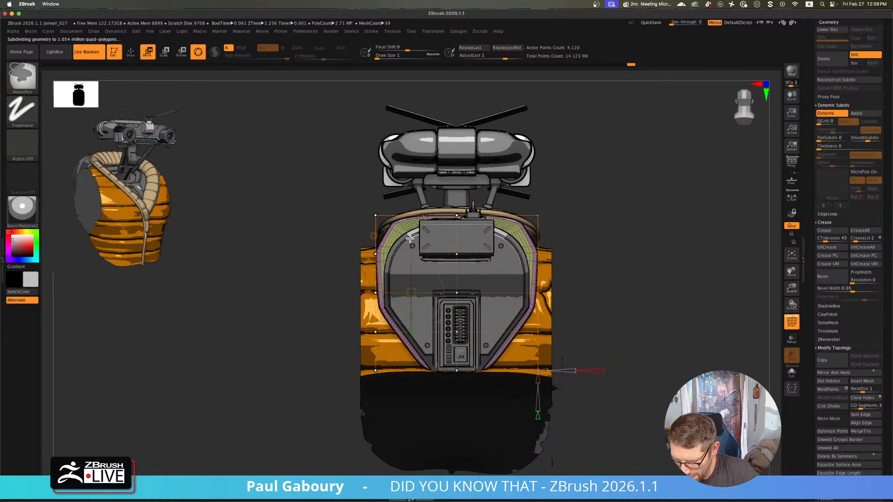
{"action": "left_click_drag", "start_coordinate": [307, 165], "coordinate": [401, 272], "text": "ctrl"}
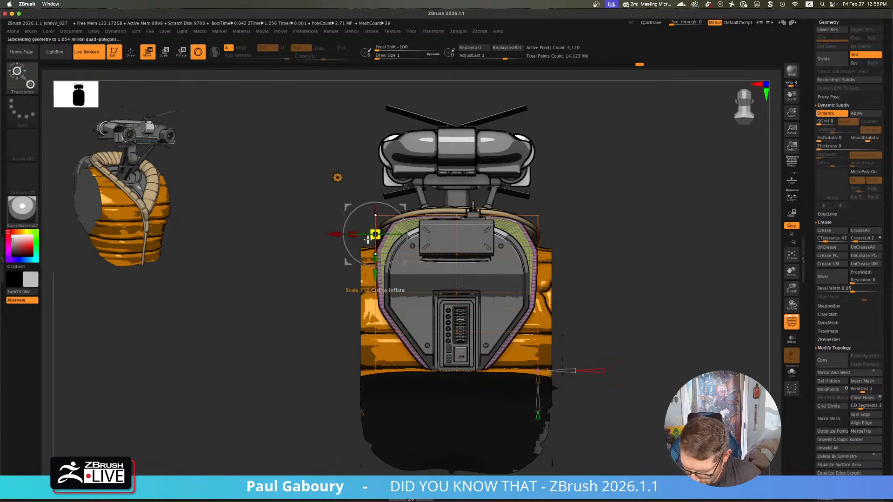
{"action": "left_click_drag", "start_coordinate": [333, 235], "coordinate": [338, 234]}
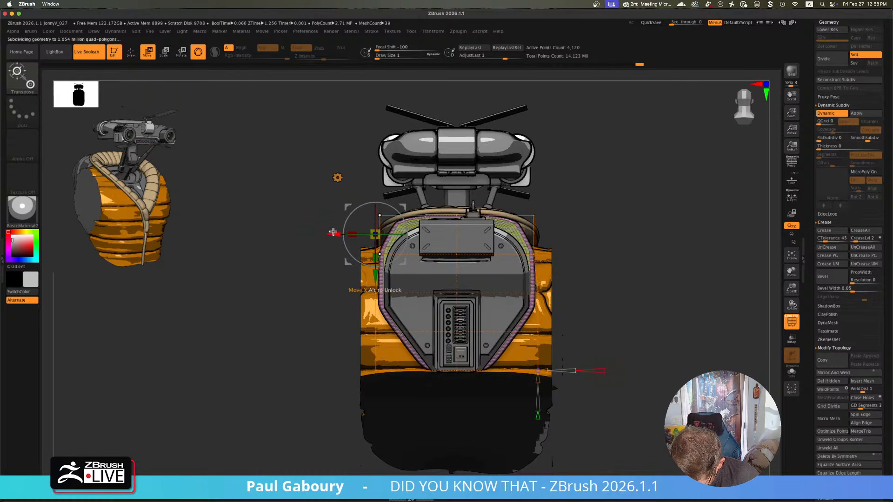
{"action": "key", "text": "q"}
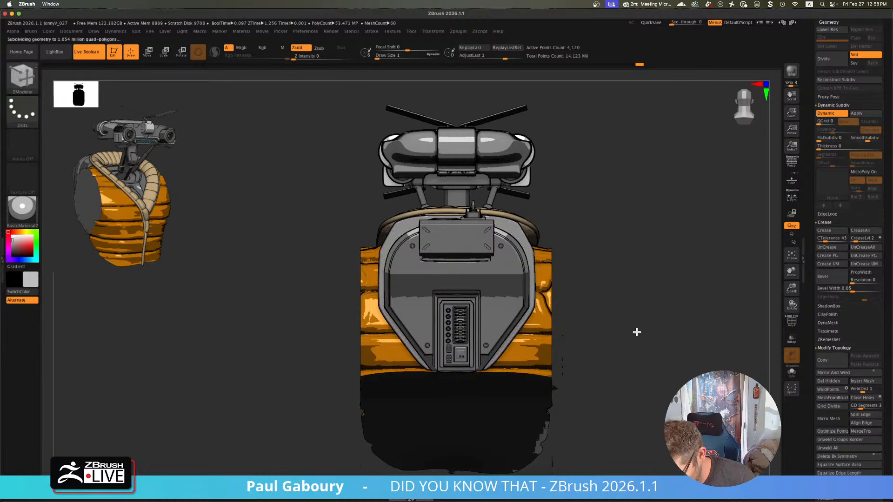
{"action": "left_click_drag", "start_coordinate": [637, 332], "coordinate": [526, 352]}
{"action": "mouse_move", "coordinate": [523, 344]}
{"action": "left_mouse_down"}
{"action": "mouse_move", "coordinate": [520, 363]}
{"action": "mouse_move", "coordinate": [534, 349]}
{"action": "mouse_move", "coordinate": [548, 353]}
{"action": "mouse_move", "coordinate": [530, 356]}
{"action": "mouse_move", "coordinate": [544, 344]}
{"action": "mouse_move", "coordinate": [516, 358]}
{"action": "mouse_move", "coordinate": [536, 353]}
{"action": "mouse_move", "coordinate": [544, 386]}
{"action": "mouse_move", "coordinate": [542, 378]}
{"action": "mouse_move", "coordinate": [512, 381]}
{"action": "mouse_move", "coordinate": [590, 325]}
{"action": "mouse_move", "coordinate": [582, 334]}
{"action": "mouse_move", "coordinate": [546, 337]}
{"action": "mouse_move", "coordinate": [562, 368]}
{"action": "left_mouse_up"}
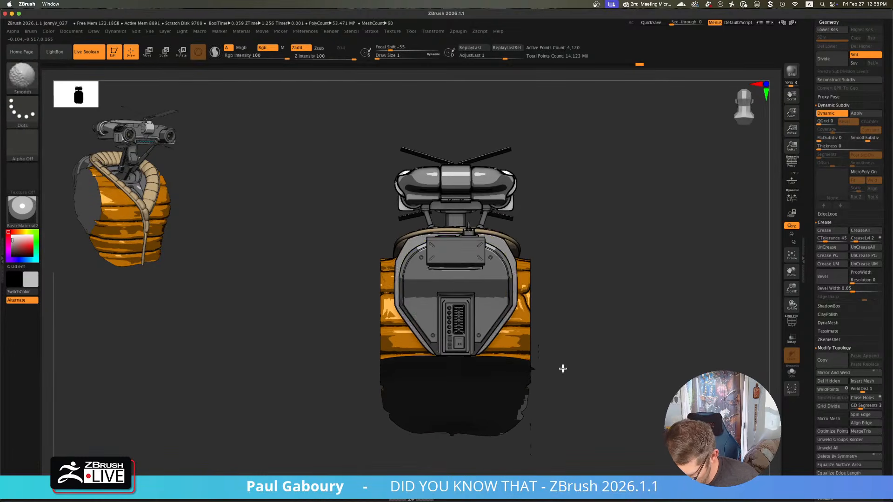
- Display the collar's polyframe and move the Deformer's bottom row of control points slightly downward
{"action": "key", "text": "shift+f"}
{"action": "key", "text": "w"}
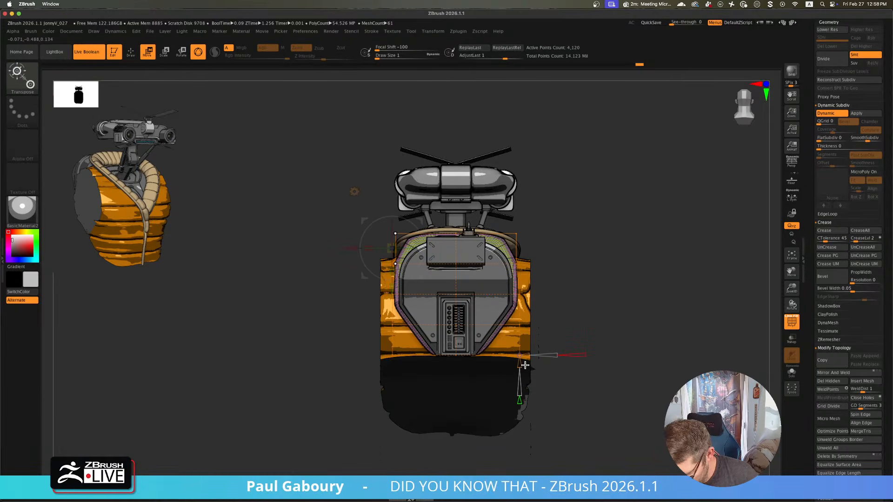
{"action": "key", "text": "ctrl"}
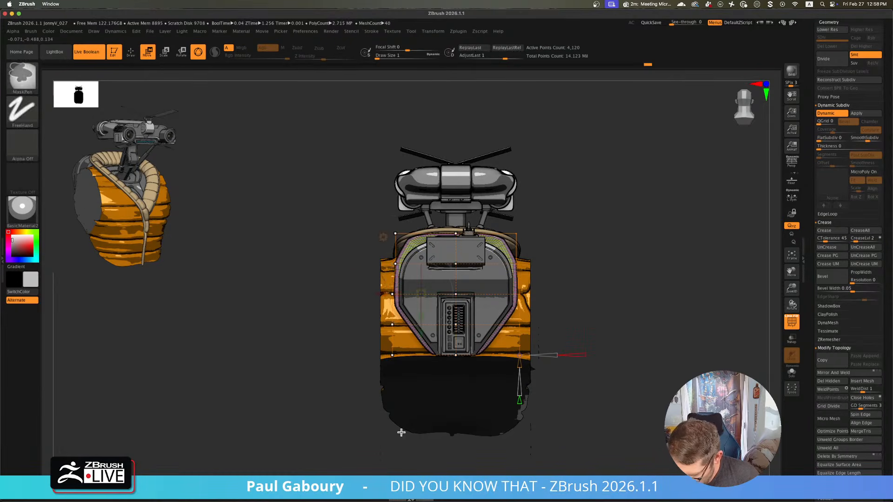
{"action": "left_click_drag", "start_coordinate": [324, 429], "coordinate": [526, 343], "text": "ctrl"}
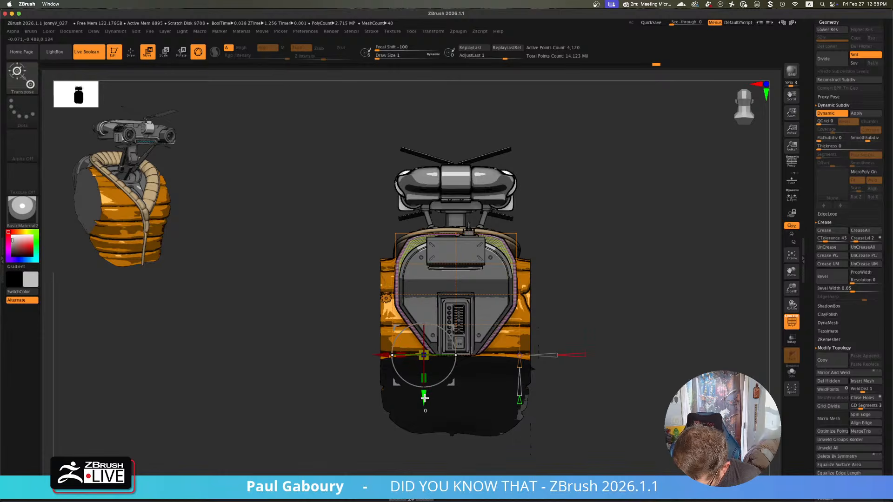
{"action": "left_click_drag", "start_coordinate": [425, 398], "coordinate": [424, 400]}
{"action": "key", "text": "ctrl"}
{"action": "key", "text": "q"}
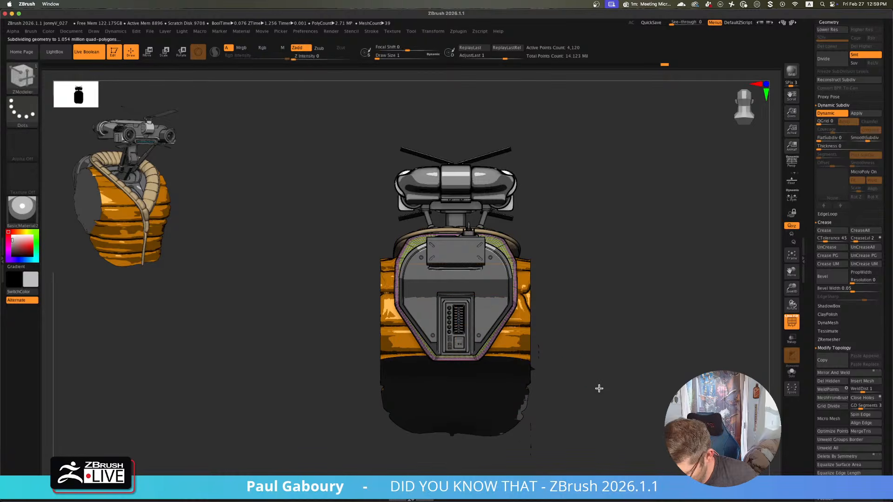
- Hide the polyframe and nudge the Deformer's bottom control points a little further down, comparing the collar with and without the Deformer
{"action": "key", "text": "shift+f"}
{"action": "mouse_move", "coordinate": [596, 393]}
{"action": "right_mouse_down", "text": "ctrl"}
{"action": "mouse_move", "coordinate": [577, 380]}
{"action": "mouse_move", "coordinate": [592, 418]}
{"action": "right_mouse_up", "text": "ctrl"}
{"action": "key", "text": "w"}
{"action": "left_click_drag", "start_coordinate": [424, 396], "coordinate": [423, 399]}
{"action": "key", "text": "q"}
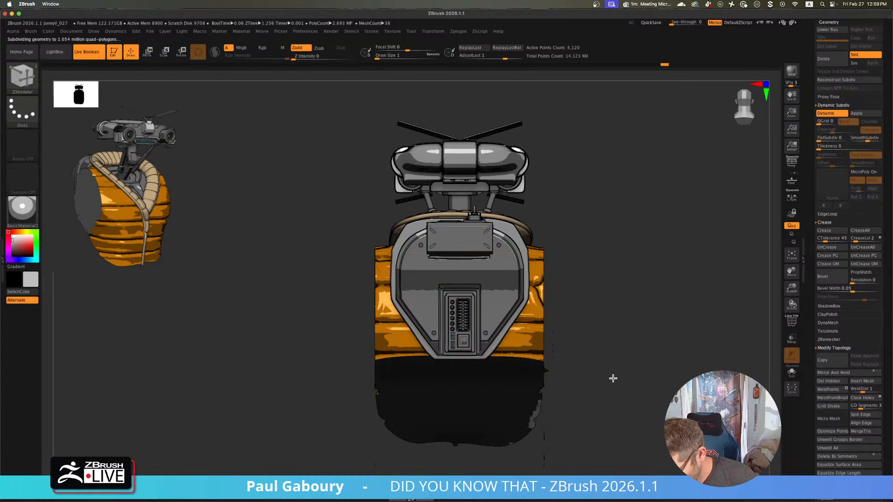
{"action": "key", "text": "w"}
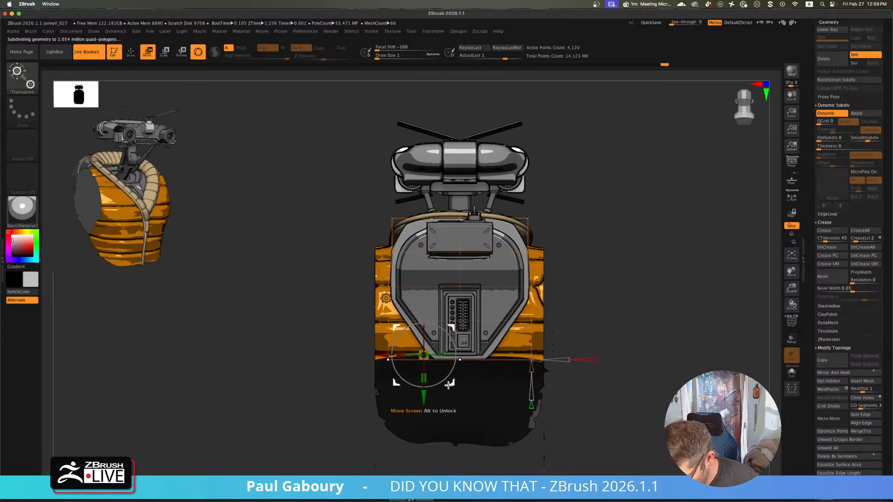
{"action": "left_click_drag", "start_coordinate": [424, 396], "coordinate": [425, 399]}
{"action": "key", "text": "q"}
- Isolate the collar with its polyframe displayed and delete the surplus horizontal edge loops across its lower middle area
{"action": "left_click", "coordinate": [792, 378]}
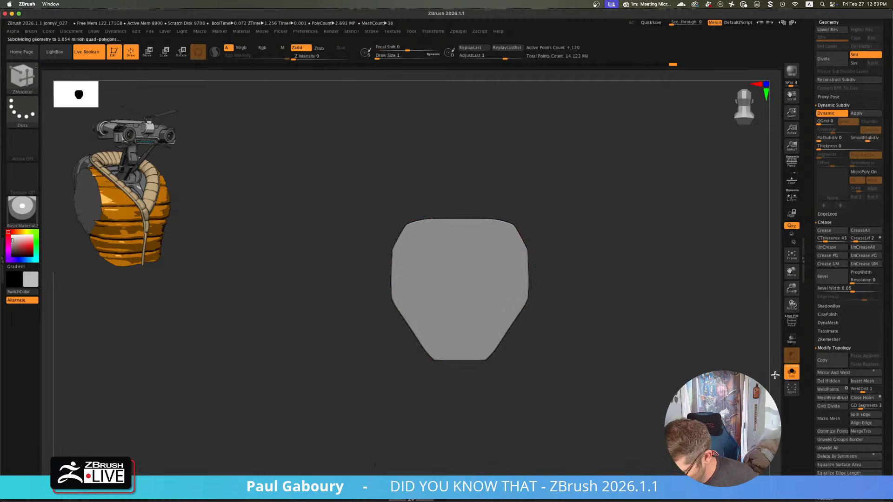
{"action": "key", "text": "shift+f"}
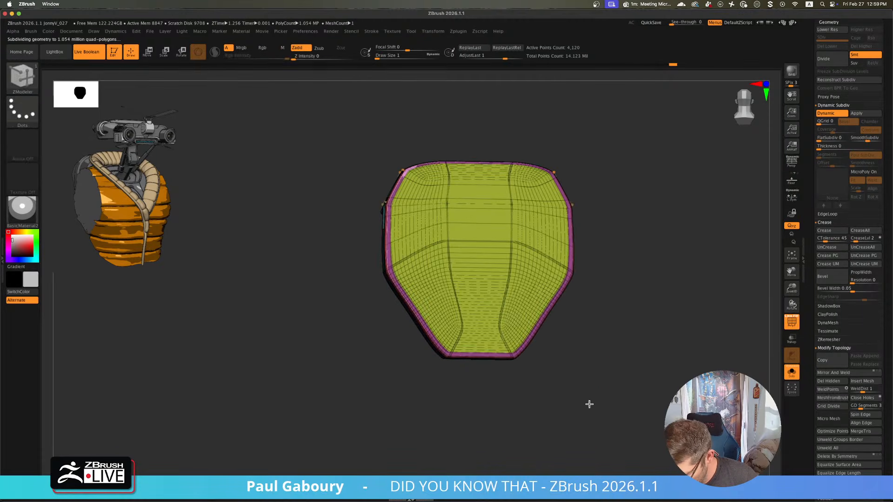
{"action": "right_click_drag", "start_coordinate": [589, 405], "coordinate": [575, 420], "text": "alt"}
{"action": "mouse_move", "coordinate": [439, 362]}
{"action": "right_mouse_down", "text": "ctrl"}
{"action": "mouse_move", "coordinate": [476, 395]}
{"action": "mouse_move", "coordinate": [449, 406]}
{"action": "right_mouse_up", "text": "ctrl"}
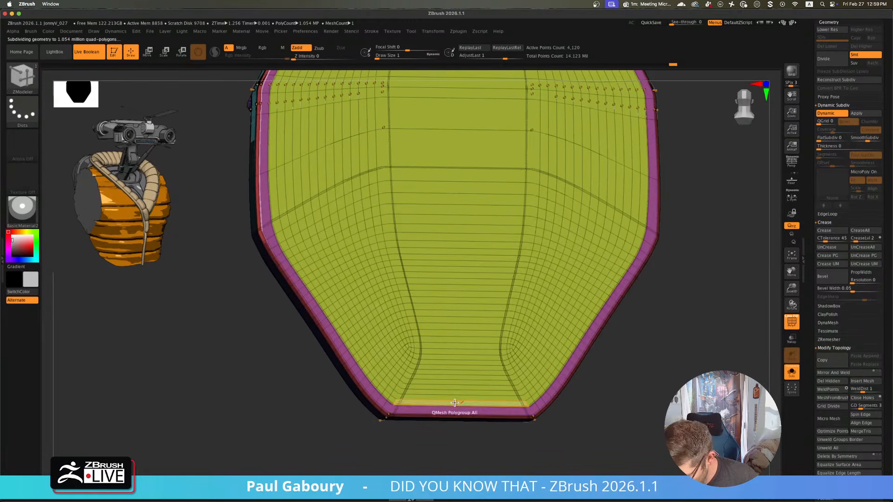
{"action": "left_click", "coordinate": [456, 335], "text": "alt"}
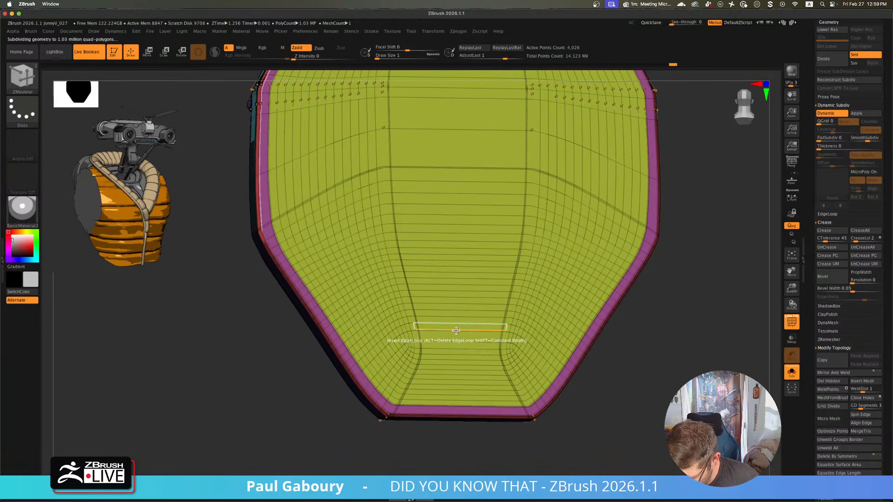
{"action": "left_click", "coordinate": [443, 191], "text": "alt"}
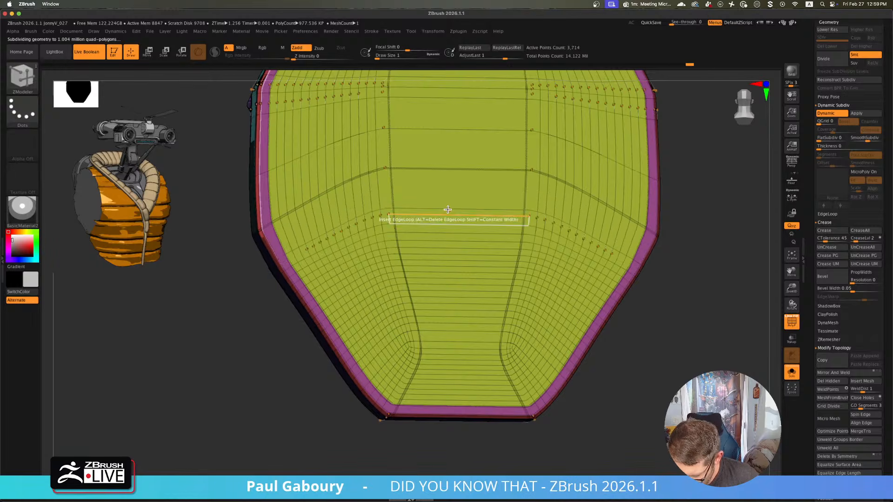
{"action": "left_click", "coordinate": [448, 218], "text": "alt"}
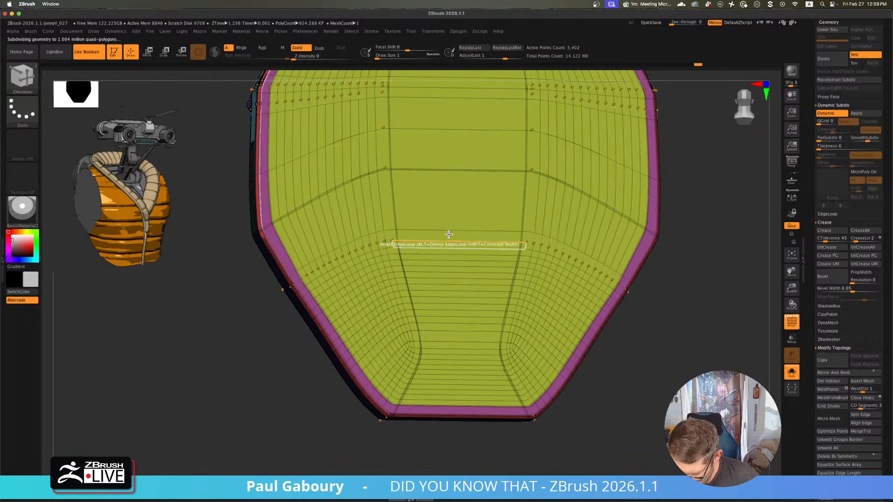
{"action": "left_click", "coordinate": [450, 237], "text": "alt"}
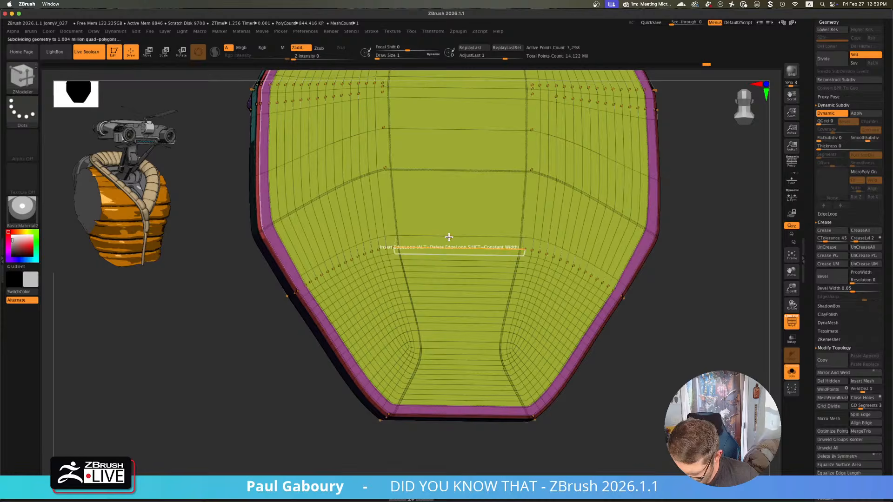
{"action": "left_click", "coordinate": [453, 263], "text": "alt"}
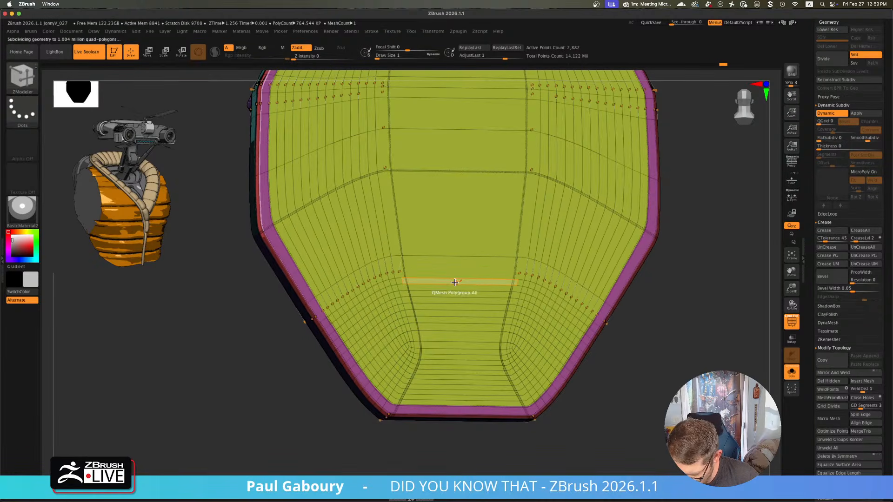
{"action": "left_click", "coordinate": [454, 283], "text": "alt"}
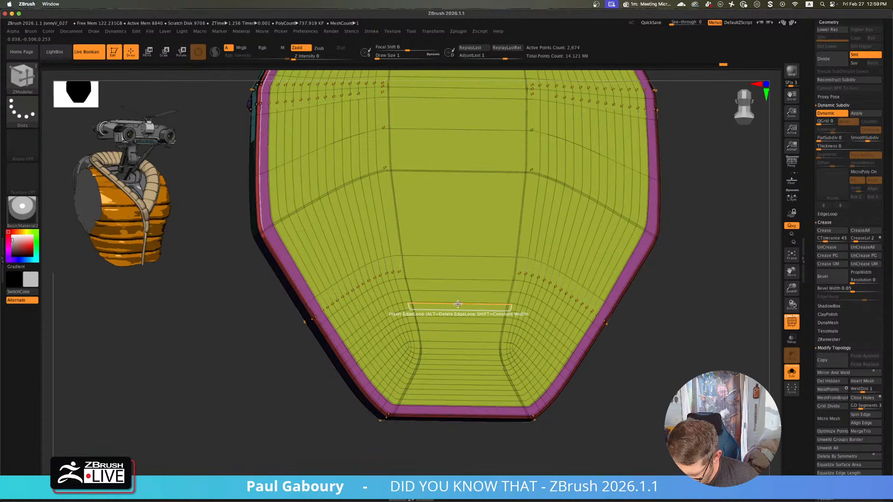
{"action": "left_click", "coordinate": [457, 302], "text": "alt"}
- Delete three more closely spaced edge loops just above the collar's narrow bottom section
{"action": "key", "text": "ctrl"}
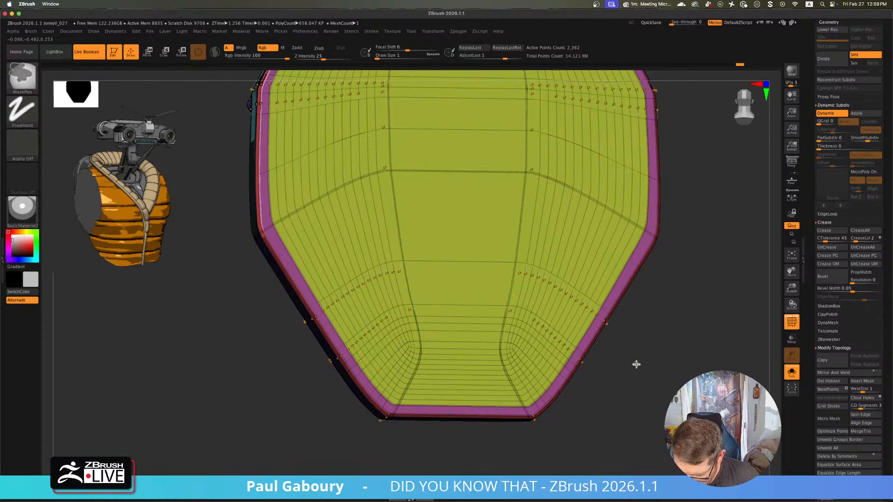
{"action": "right_click_drag", "start_coordinate": [637, 364], "coordinate": [514, 389], "text": "ctrl"}
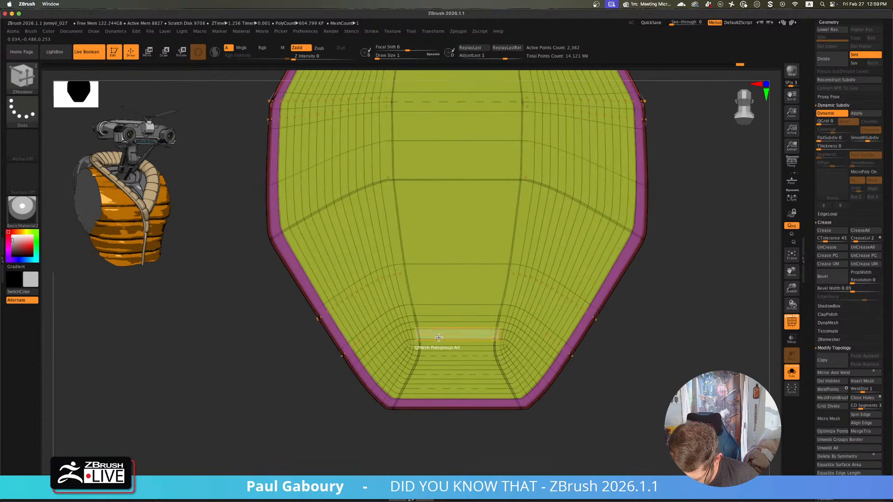
{"action": "key", "text": "ctrl"}
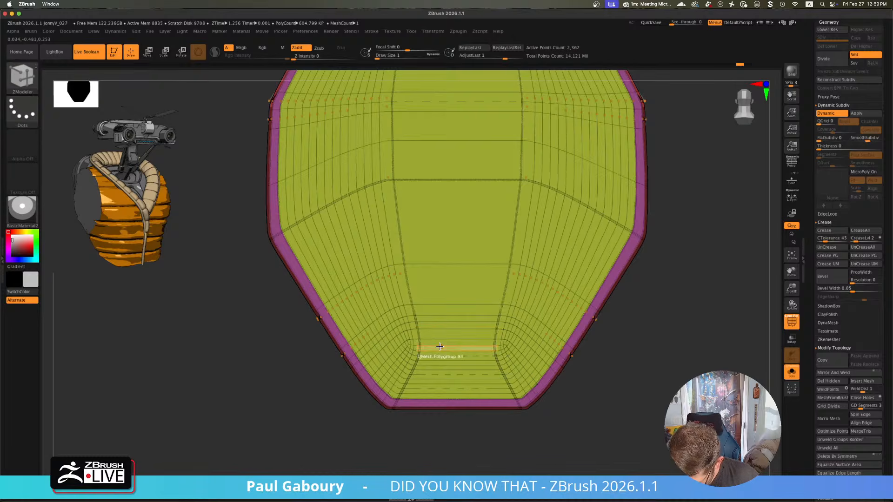
{"action": "right_click_drag", "start_coordinate": [440, 347], "coordinate": [450, 364], "text": "alt"}
{"action": "left_click", "coordinate": [461, 347], "text": "alt"}
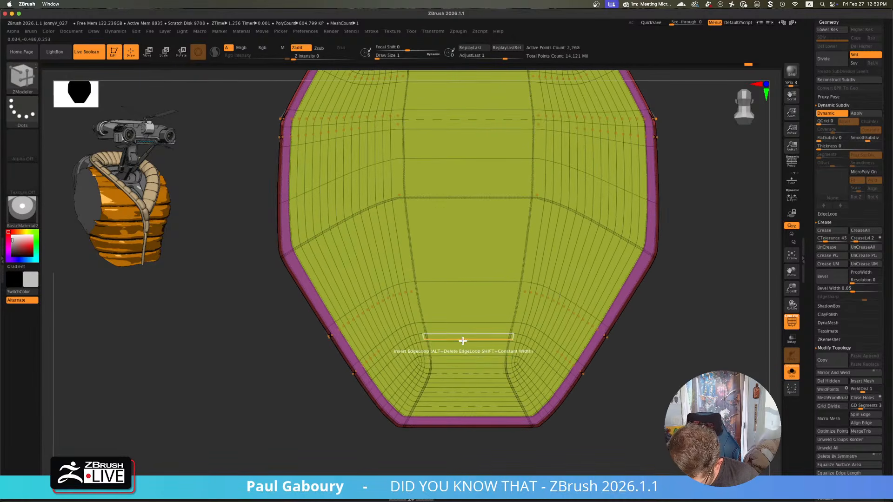
{"action": "left_click", "coordinate": [463, 341], "text": "alt"}
{"action": "left_click", "coordinate": [464, 337], "text": "alt"}
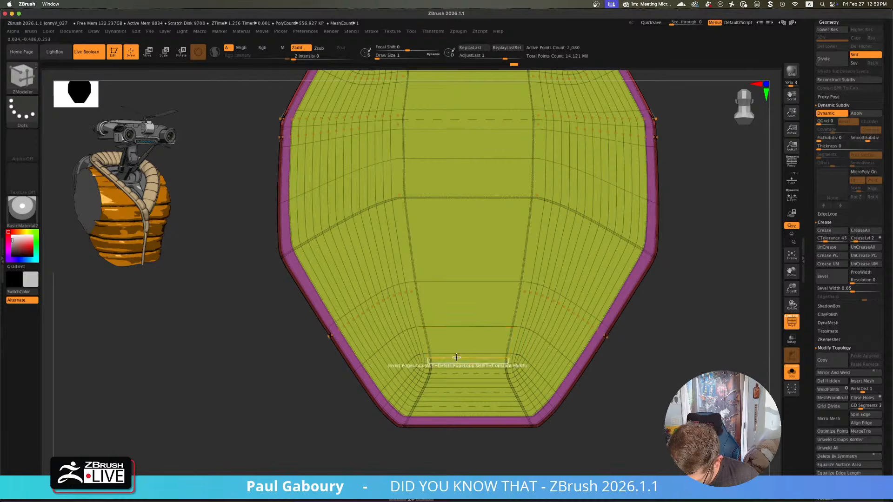
- Try deleting an edge loop at the top of the collar's narrow bottom section, and undo the deletion
{"action": "mouse_move", "coordinate": [456, 357]}
{"action": "right_mouse_down", "text": "ctrl"}
{"action": "mouse_move", "coordinate": [475, 412]}
{"action": "mouse_move", "coordinate": [492, 430]}
{"action": "right_mouse_up", "text": "ctrl"}
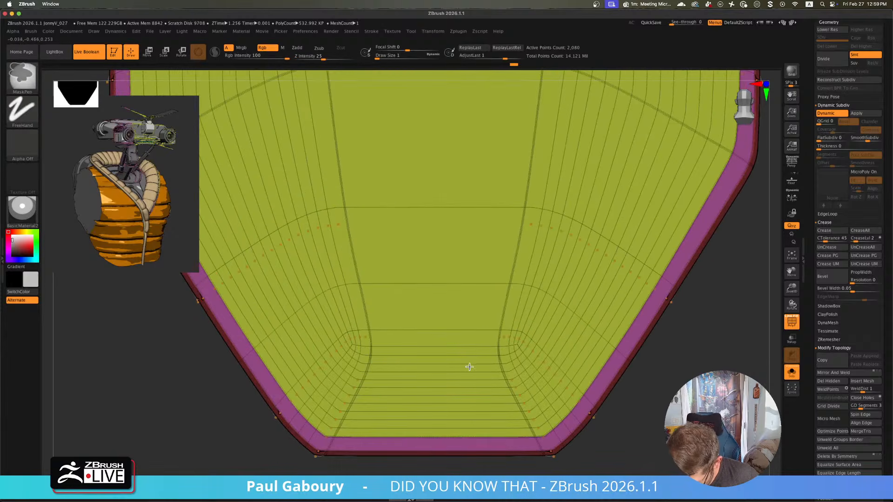
{"action": "left_click", "coordinate": [449, 332], "text": "alt"}
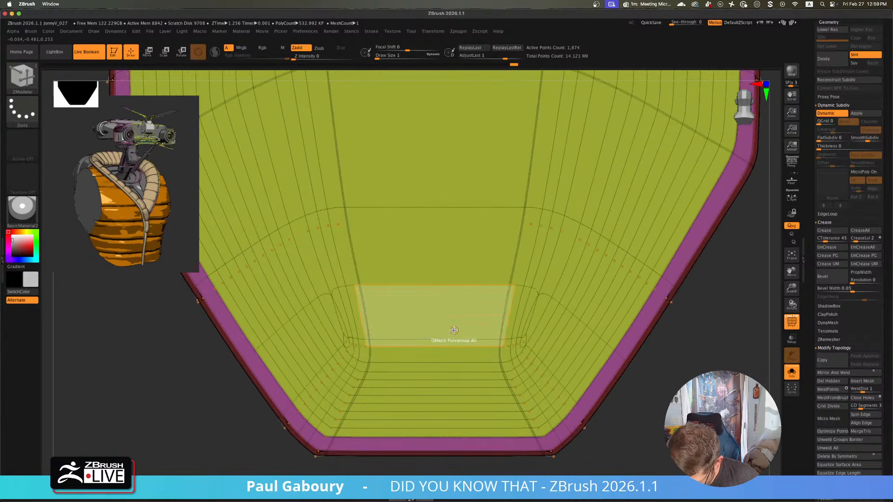
{"action": "key", "text": "ctrl+z"}
{"action": "right_click_drag", "start_coordinate": [453, 333], "coordinate": [464, 347], "text": "ctrl"}
- Check the simplified collar's silhouette alone and among all subtools, without and with its polyframe
{"action": "key", "text": "shift+f"}
{"action": "right_click_drag", "start_coordinate": [596, 373], "coordinate": [588, 358], "text": "ctrl"}
{"action": "right_click_drag", "start_coordinate": [588, 357], "coordinate": [535, 358], "text": "alt"}
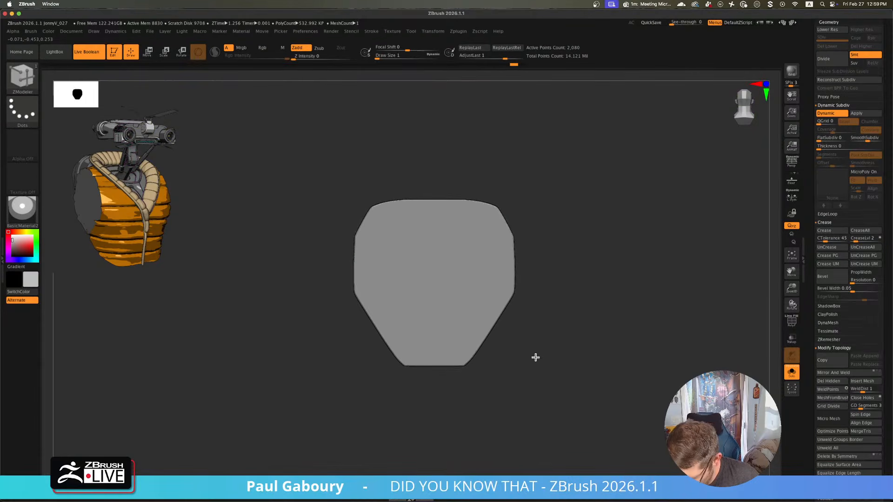
{"action": "left_click", "coordinate": [791, 373]}
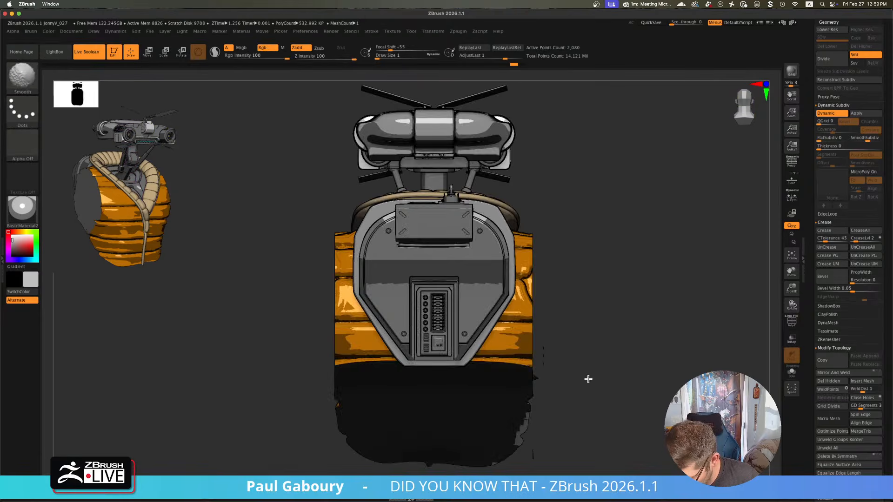
{"action": "key", "text": "shift+f"}
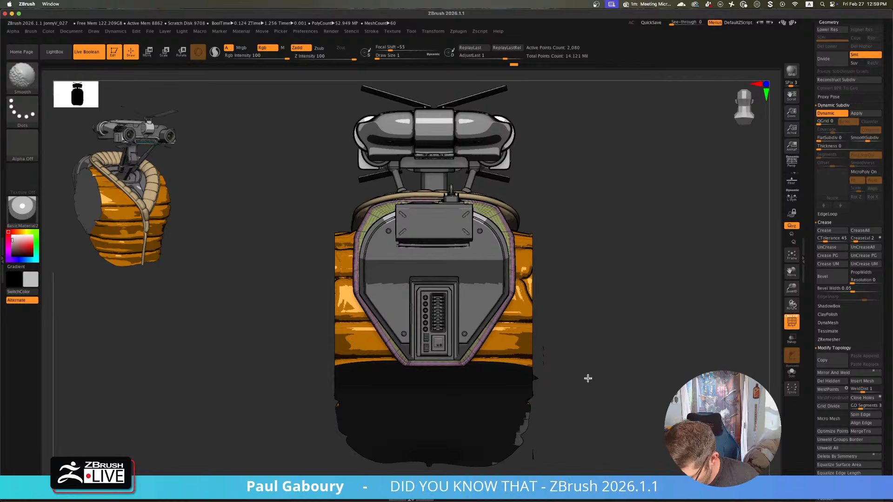
{"action": "right_click_drag", "start_coordinate": [588, 373], "coordinate": [593, 385], "text": "ctrl"}
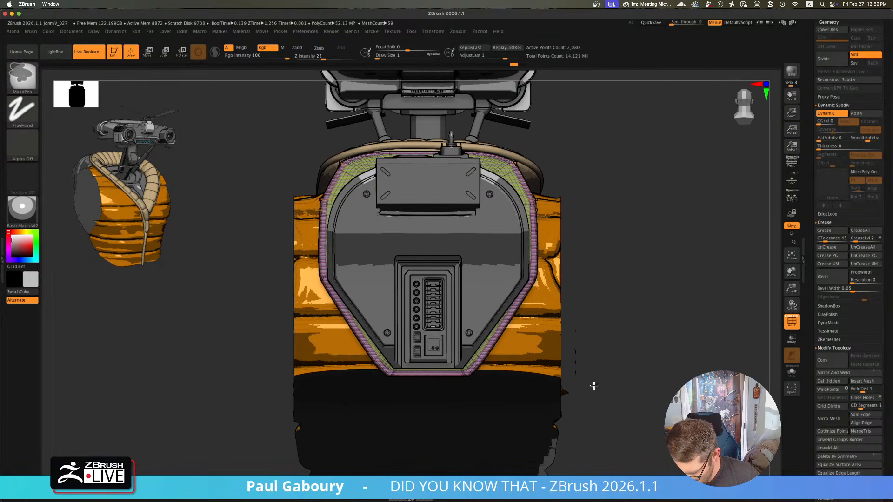
- Apply a new Deformer to the collar and move its bottom side control points slightly inward
{"action": "key", "text": "w"}
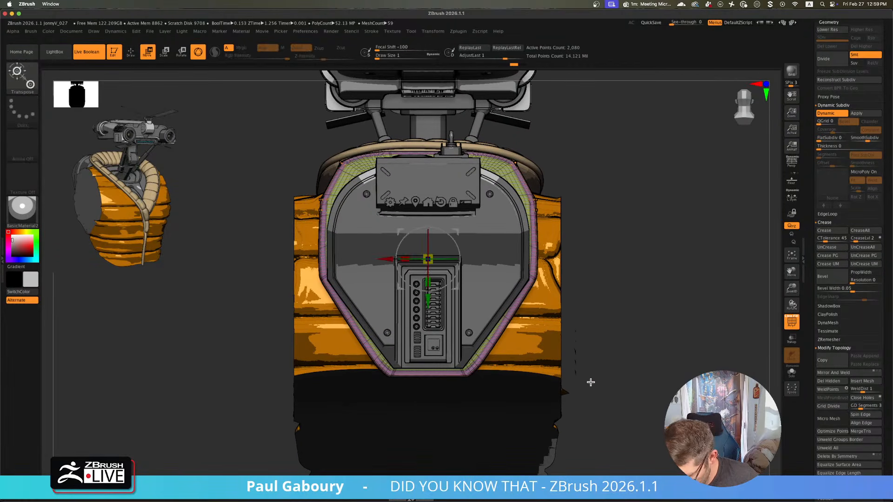
{"action": "left_click", "coordinate": [390, 203]}
{"action": "left_click", "coordinate": [419, 222]}
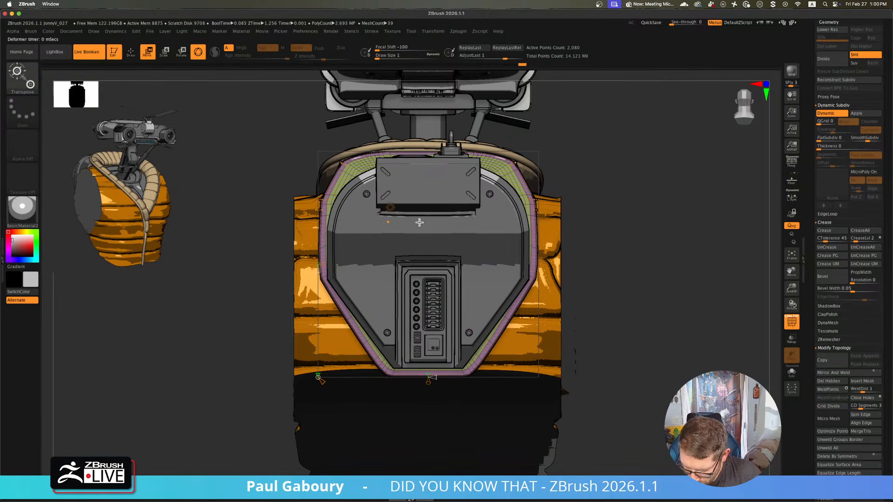
{"action": "left_click", "coordinate": [389, 205]}
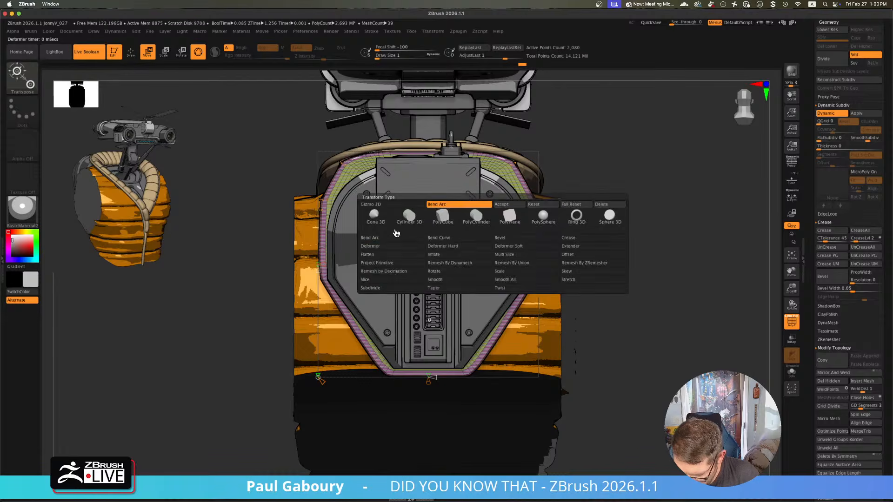
{"action": "left_click", "coordinate": [395, 247]}
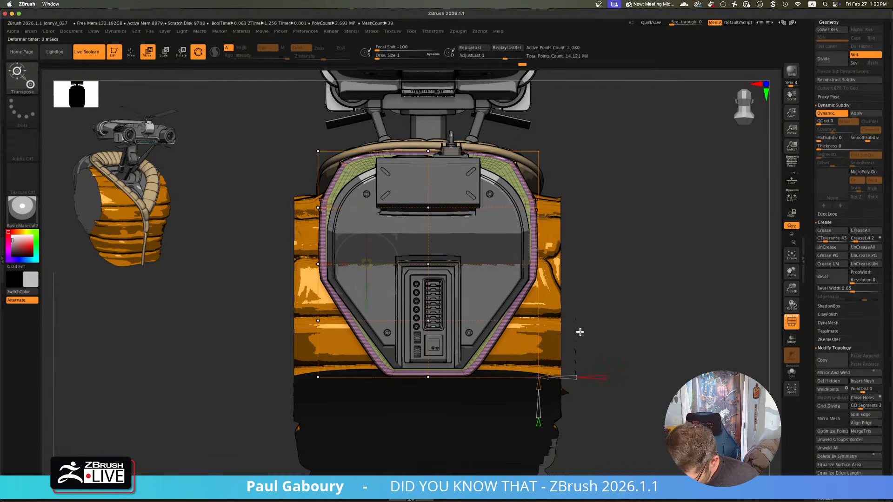
{"action": "mouse_move", "coordinate": [231, 442]}
{"action": "left_mouse_down", "text": "ctrl"}
{"action": "mouse_move", "coordinate": [335, 376]}
{"action": "mouse_move", "coordinate": [363, 302]}
{"action": "left_mouse_up", "text": "ctrl"}
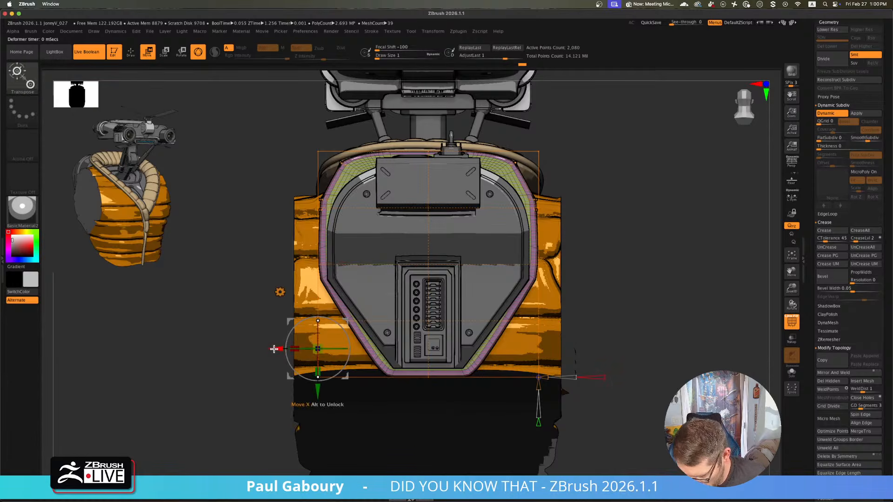
{"action": "left_click_drag", "start_coordinate": [278, 347], "coordinate": [273, 354]}
{"action": "left_click_drag", "start_coordinate": [219, 350], "coordinate": [344, 298], "text": "ctrl"}
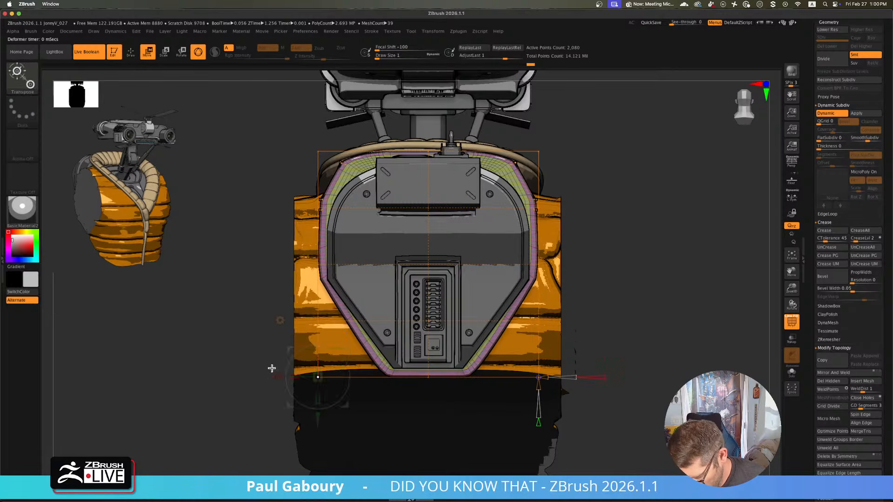
{"action": "left_click_drag", "start_coordinate": [277, 376], "coordinate": [293, 379]}
{"action": "left_click_drag", "start_coordinate": [638, 312], "coordinate": [638, 362], "text": "ctrl"}
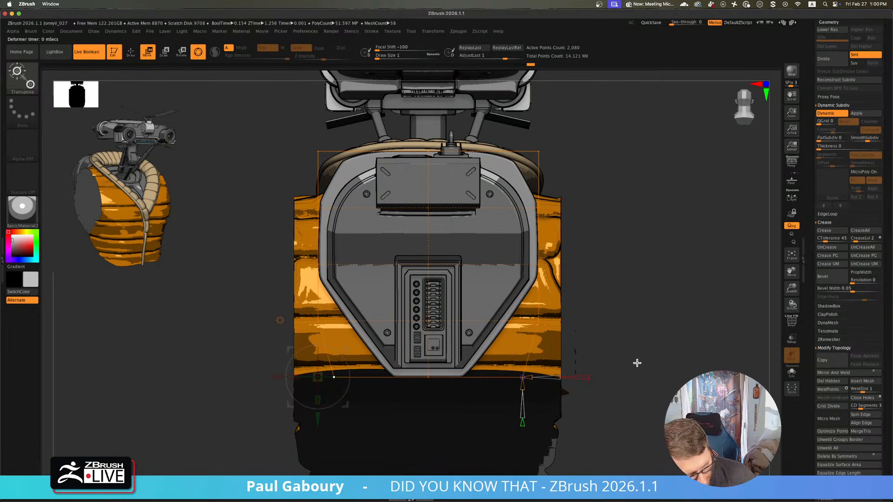
- Examine the reshaped collar on the backpack from an angled back view with all subtools shown
{"action": "key", "text": "e"}
{"action": "key", "text": "ctrl"}
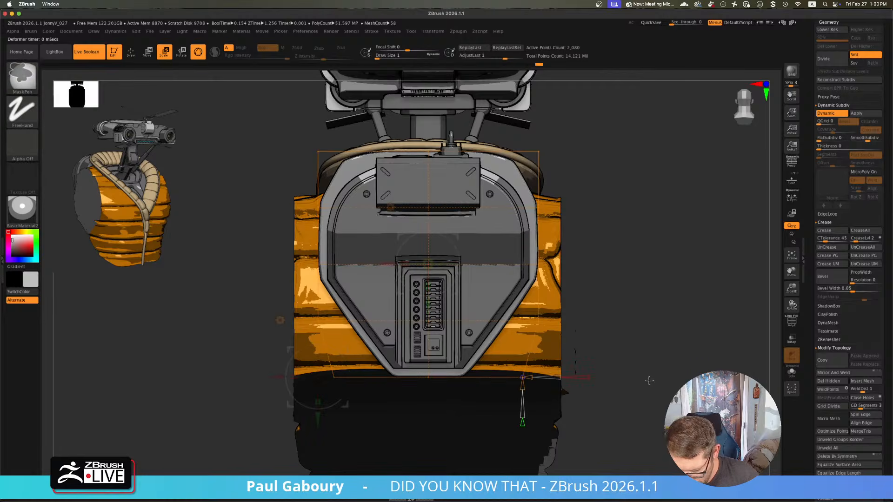
{"action": "mouse_move", "coordinate": [642, 362]}
{"action": "left_mouse_down"}
{"action": "mouse_move", "coordinate": [554, 358]}
{"action": "mouse_move", "coordinate": [534, 375]}
{"action": "mouse_move", "coordinate": [554, 391]}
{"action": "mouse_move", "coordinate": [560, 366]}
{"action": "left_mouse_up"}
{"action": "key", "text": "ctrl"}
{"action": "key", "text": "f"}
{"action": "key", "text": "q"}
{"action": "key", "text": "ctrl"}
{"action": "key", "text": "w"}
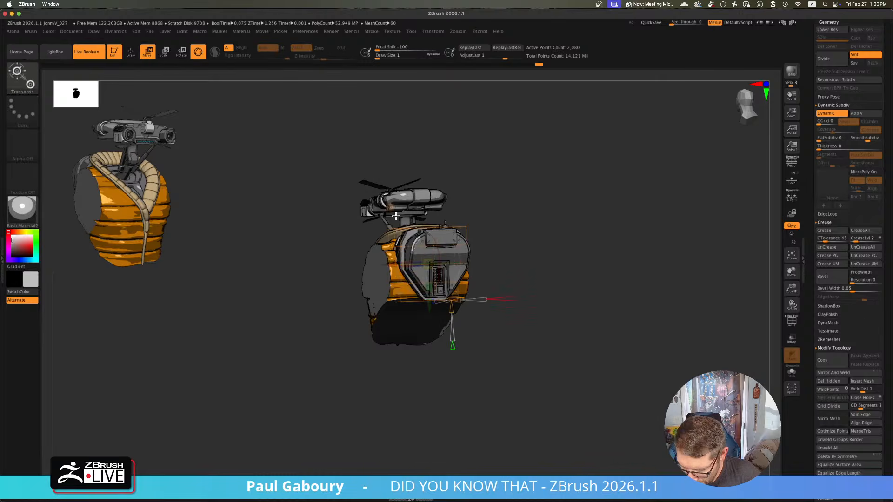
- Accept the Deformer's changes on the collar, return to Draw mode and turn on the perspective view
{"action": "left_click", "coordinate": [397, 216]}
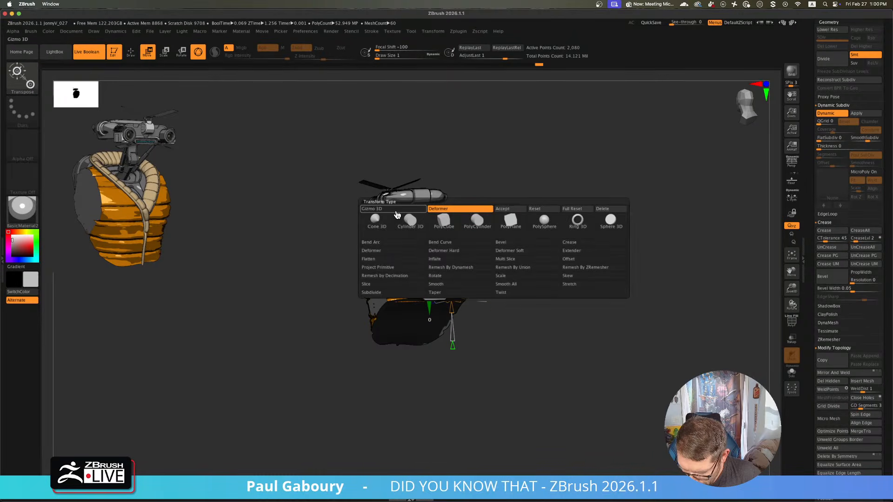
{"action": "left_click", "coordinate": [517, 211]}
{"action": "mouse_move", "coordinate": [544, 305]}
{"action": "left_mouse_down"}
{"action": "mouse_move", "coordinate": [551, 367]}
{"action": "mouse_move", "coordinate": [522, 365]}
{"action": "mouse_move", "coordinate": [546, 362]}
{"action": "mouse_move", "coordinate": [538, 361]}
{"action": "mouse_move", "coordinate": [543, 386]}
{"action": "mouse_move", "coordinate": [528, 391]}
{"action": "mouse_move", "coordinate": [529, 365]}
{"action": "mouse_move", "coordinate": [588, 352]}
{"action": "mouse_move", "coordinate": [506, 348]}
{"action": "mouse_move", "coordinate": [565, 347]}
{"action": "mouse_move", "coordinate": [569, 363]}
{"action": "left_mouse_up"}
{"action": "key", "text": "q"}
{"action": "left_click", "coordinate": [792, 160]}
- Render the whole model with BPR from an angled front view and an angled back view
{"action": "mouse_move", "coordinate": [569, 363]}
{"action": "right_mouse_down", "text": "ctrl"}
{"action": "mouse_move", "coordinate": [592, 400]}
{"action": "mouse_move", "coordinate": [576, 373]}
{"action": "mouse_move", "coordinate": [543, 361]}
{"action": "right_mouse_up", "text": "ctrl"}
{"action": "key", "text": "f"}
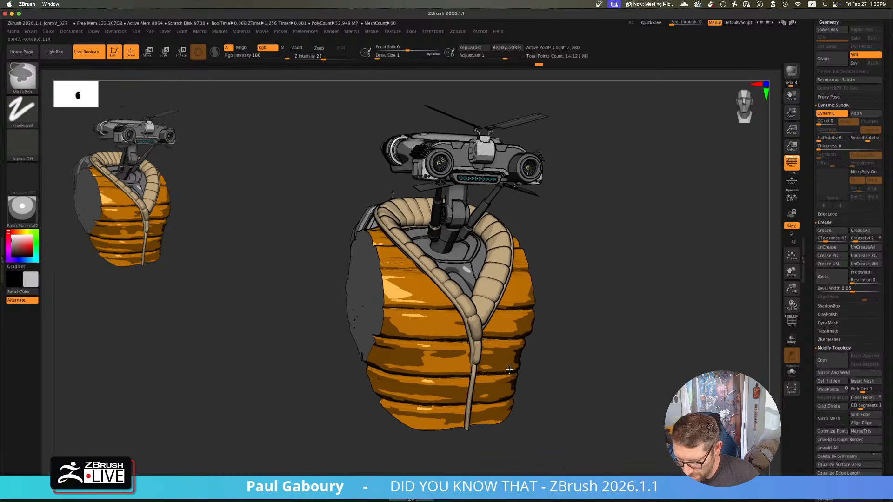
{"action": "left_click_drag", "start_coordinate": [594, 342], "coordinate": [553, 333]}
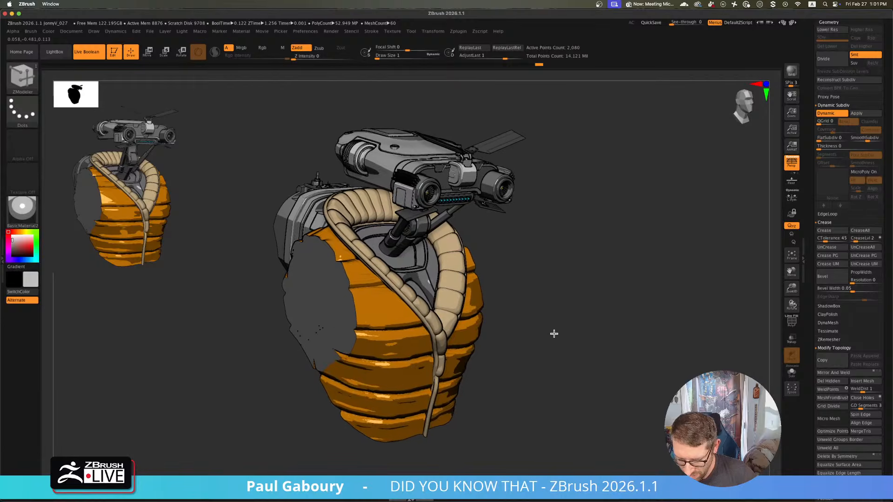
{"action": "key", "text": "shift"}
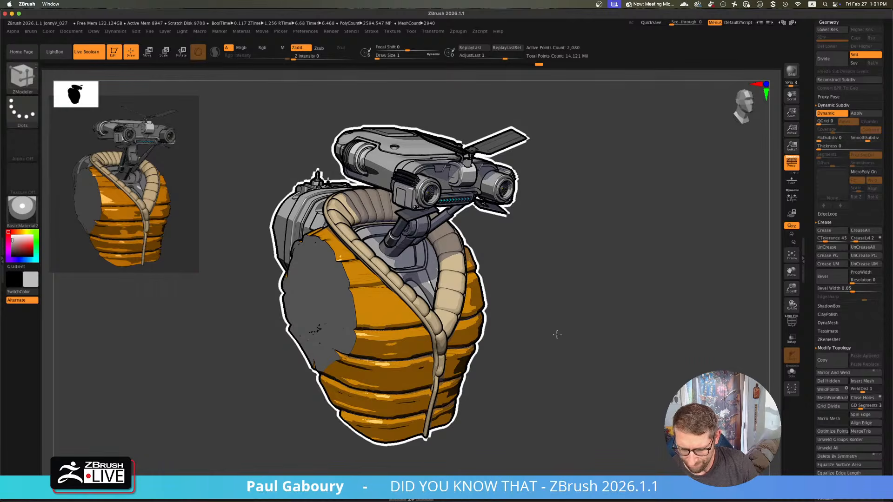
{"action": "left_click_drag", "start_coordinate": [558, 335], "coordinate": [588, 326]}
{"action": "left_click_drag", "start_coordinate": [589, 329], "coordinate": [586, 315]}
{"action": "key", "text": "shift"}
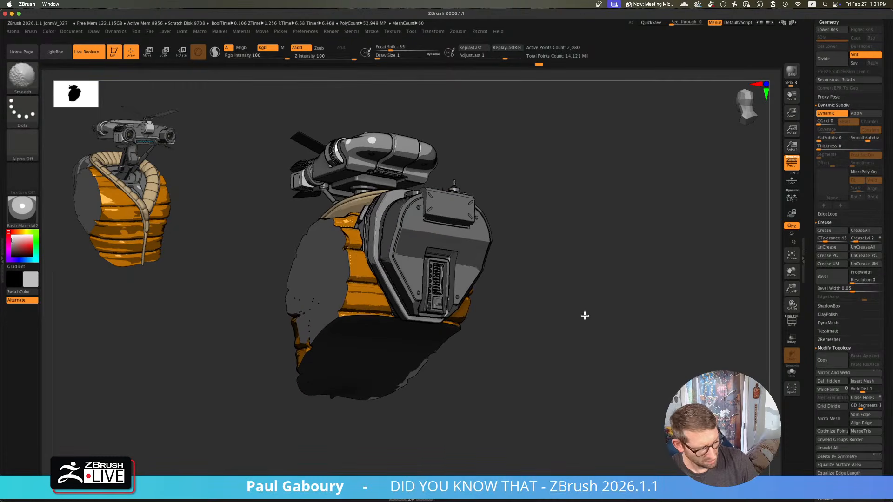
{"action": "key", "text": "shift+r"}
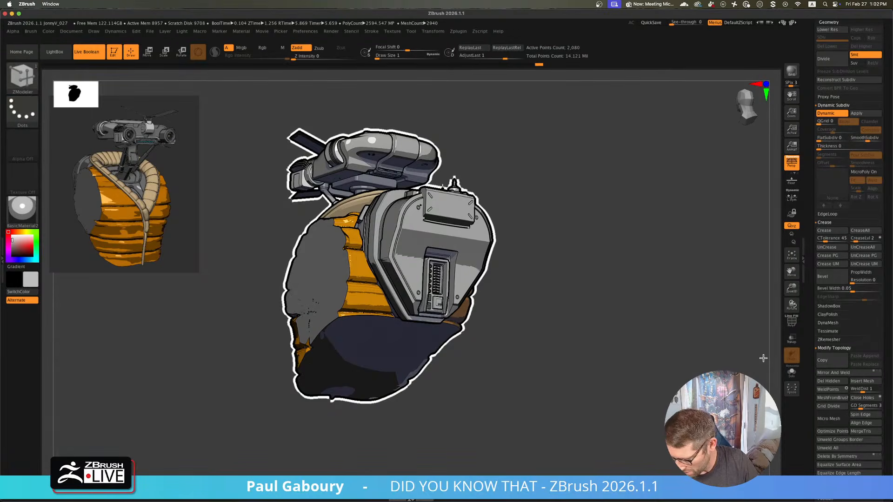
- Make Main BP the active subtool and check its polyframe close up on the back panel
{"action": "key", "text": "shift+f"}
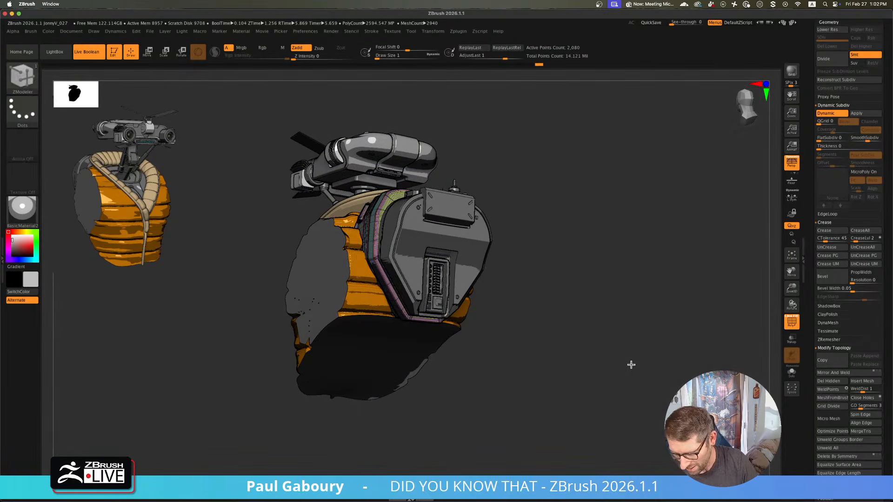
{"action": "left_click", "coordinate": [473, 268], "text": "alt"}
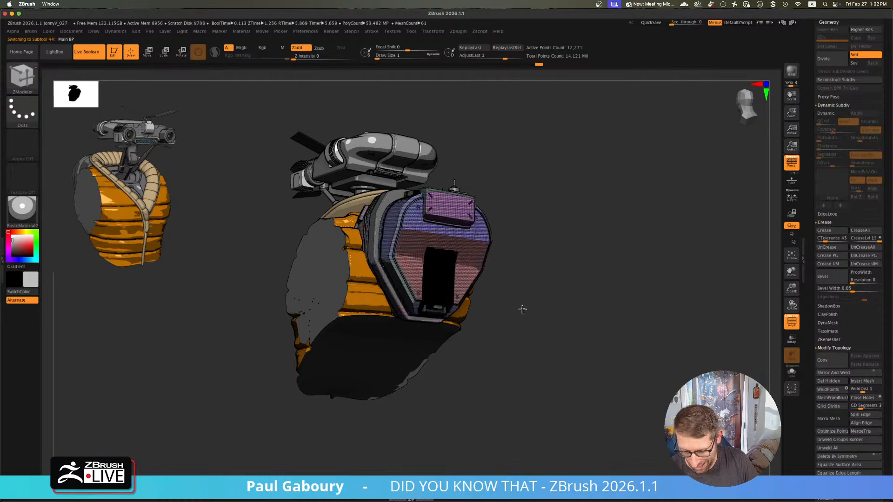
{"action": "left_click_drag", "start_coordinate": [557, 353], "coordinate": [554, 353], "text": "shift"}
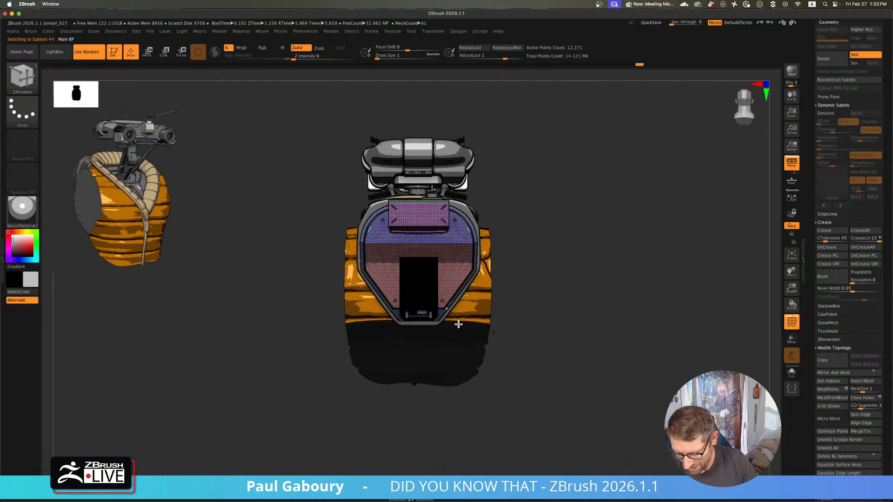
{"action": "right_click_drag", "start_coordinate": [415, 303], "coordinate": [465, 355], "text": "ctrl"}
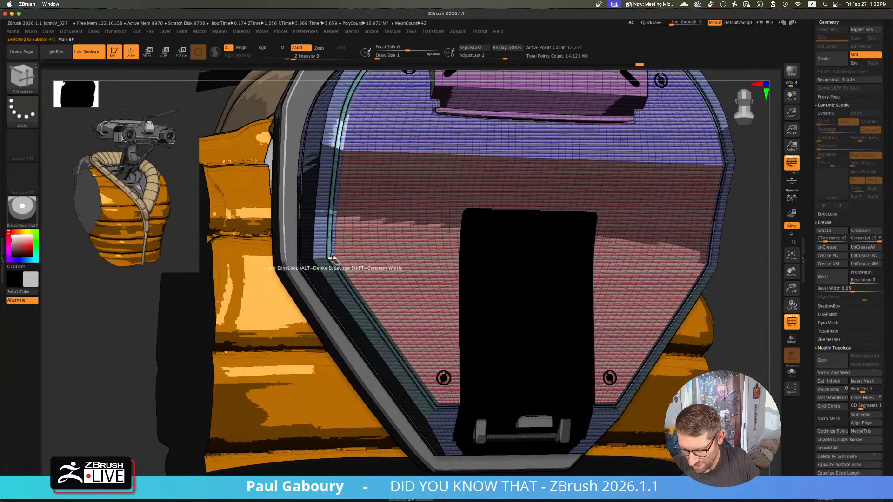
{"action": "key", "text": "shift+f"}
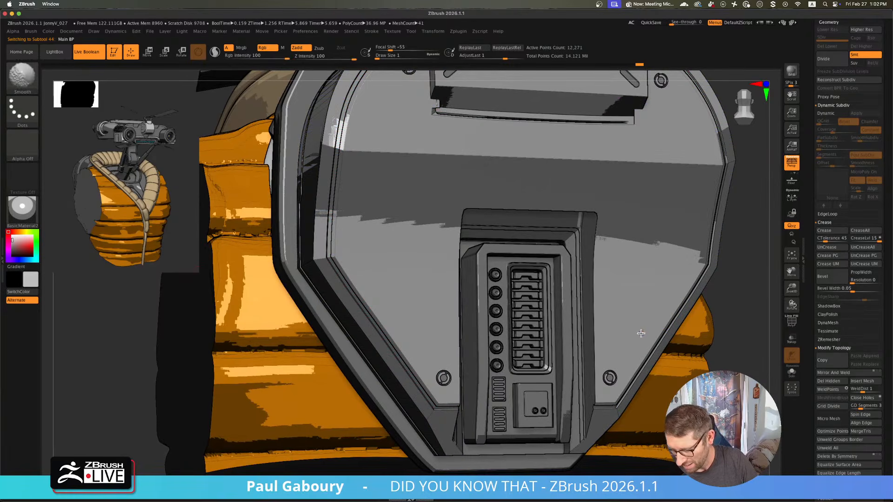
- Subdivide the Main BP subtool up to subdivision level 5
{"action": "left_click_drag", "start_coordinate": [883, 244], "coordinate": [884, 280]}
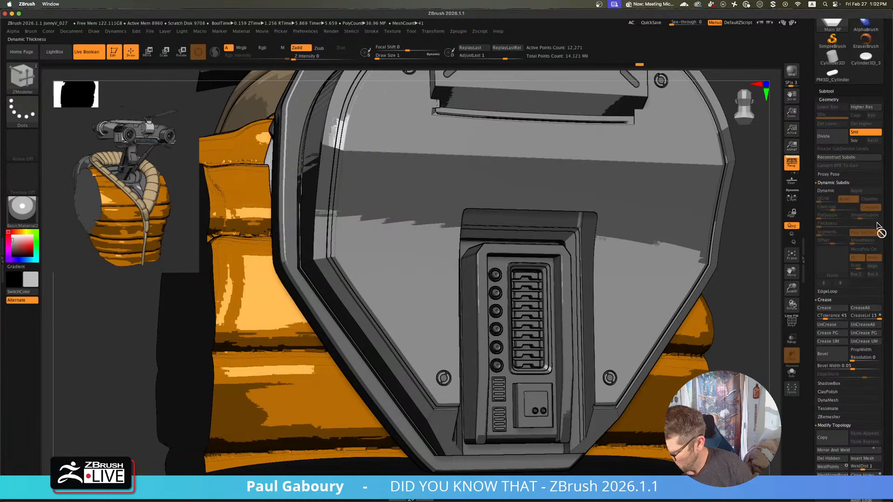
{"action": "key", "text": "ctrl"}
{"action": "key", "text": "ctrl+d"}
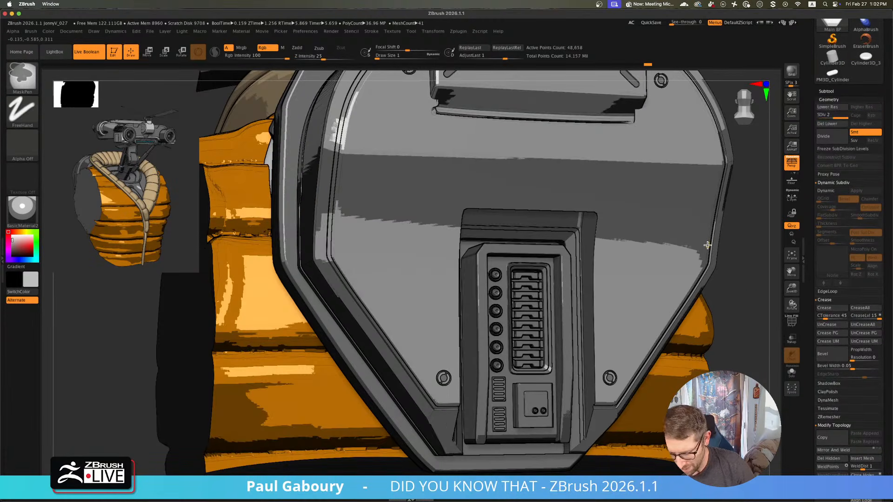
{"action": "key", "text": "ctrl+d"}
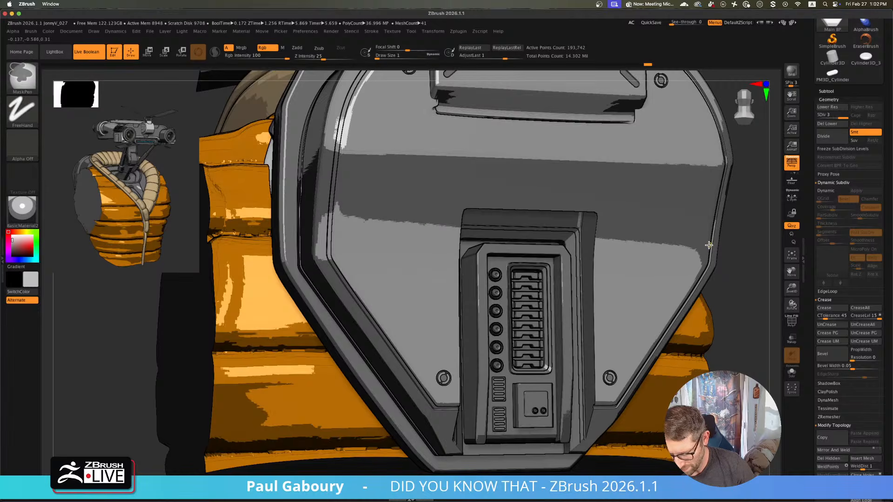
{"action": "key", "text": "ctrl+d"}
{"action": "key", "text": "ctrl+d"}
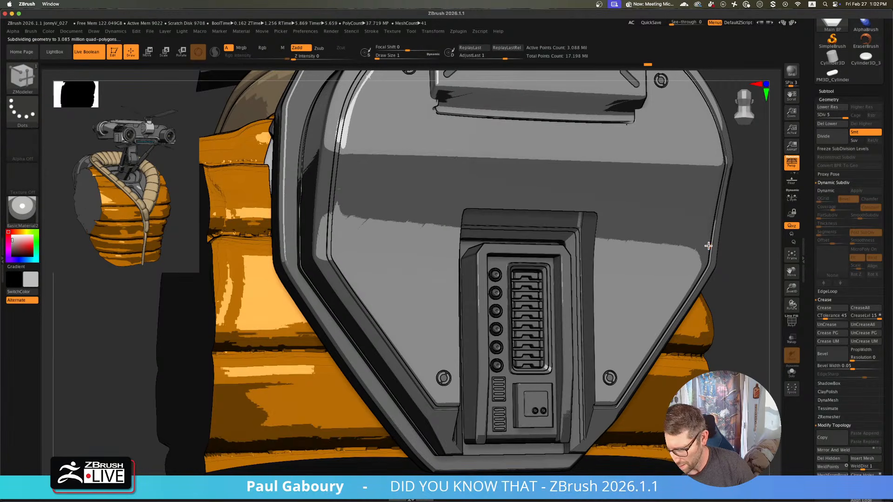
- Choose the Chisel brush with BrushTip 3 for carving the Main BP back panel
{"action": "key", "text": "f"}
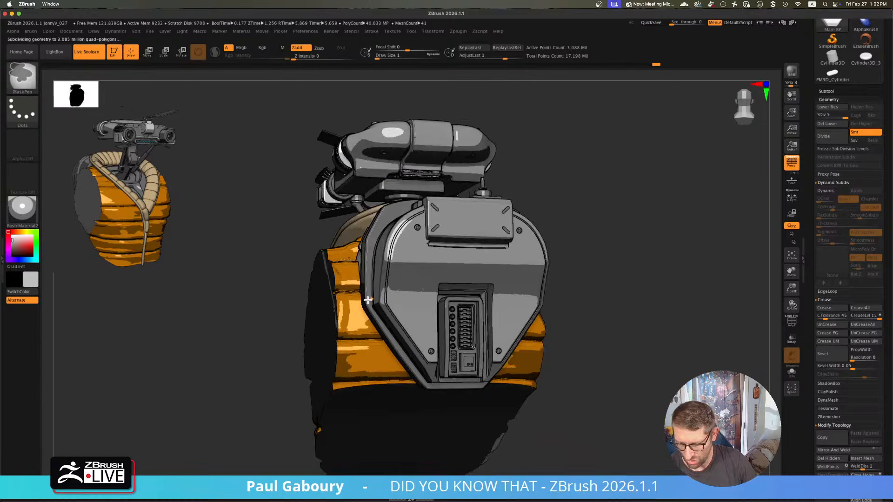
{"action": "left_click_drag", "start_coordinate": [619, 329], "coordinate": [594, 362], "text": "shift"}
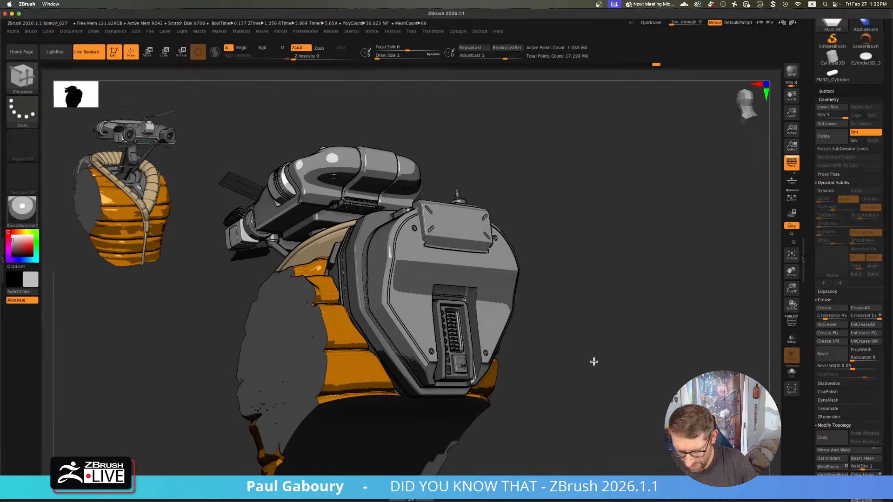
{"action": "key", "text": "b"}
{"action": "key", "text": "c"}
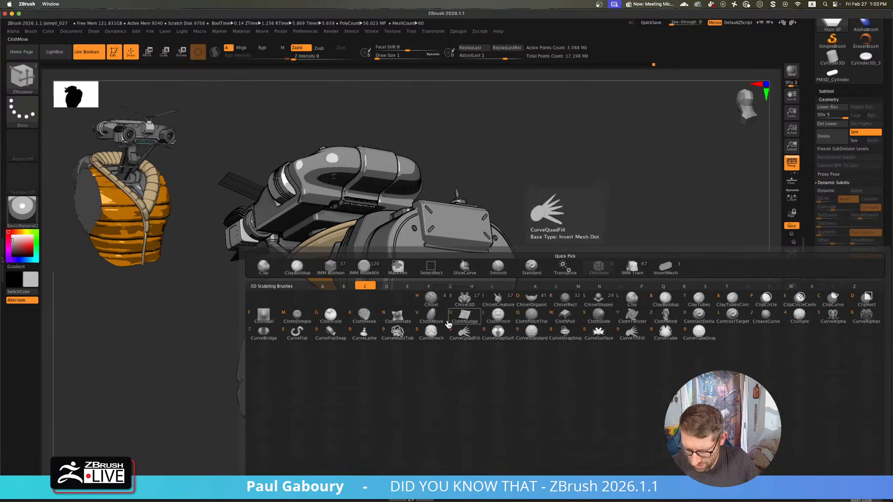
{"action": "left_click", "coordinate": [439, 303]}
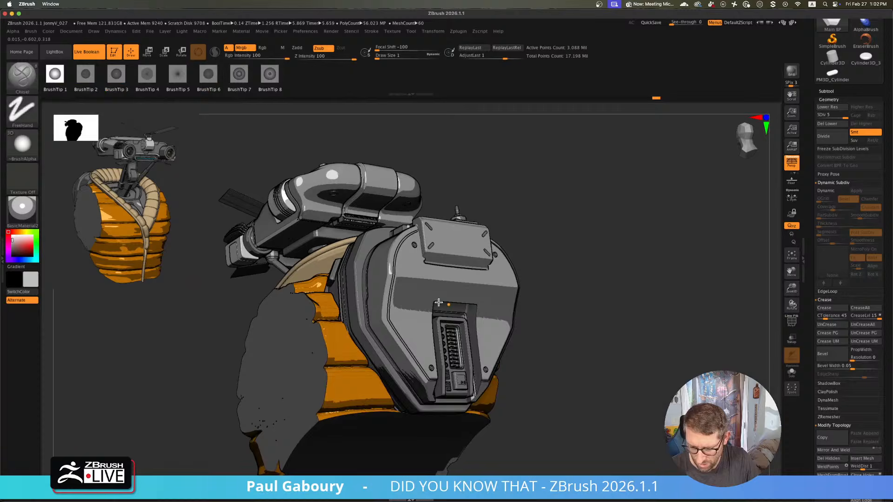
{"action": "left_click", "coordinate": [117, 76]}
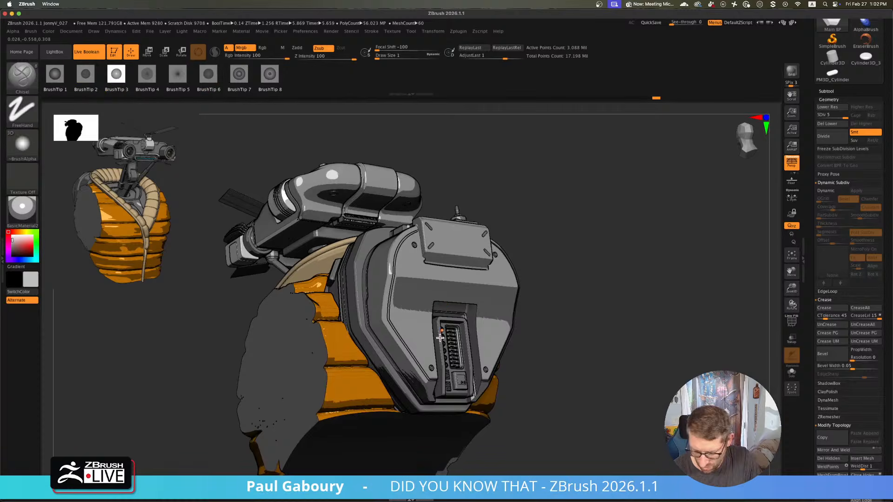
- Try carving mirrored diagonal grooves on the lower back panel beside the vent recess, using draw sizes 6 and 5
{"action": "left_click_drag", "start_coordinate": [403, 324], "coordinate": [454, 288]}
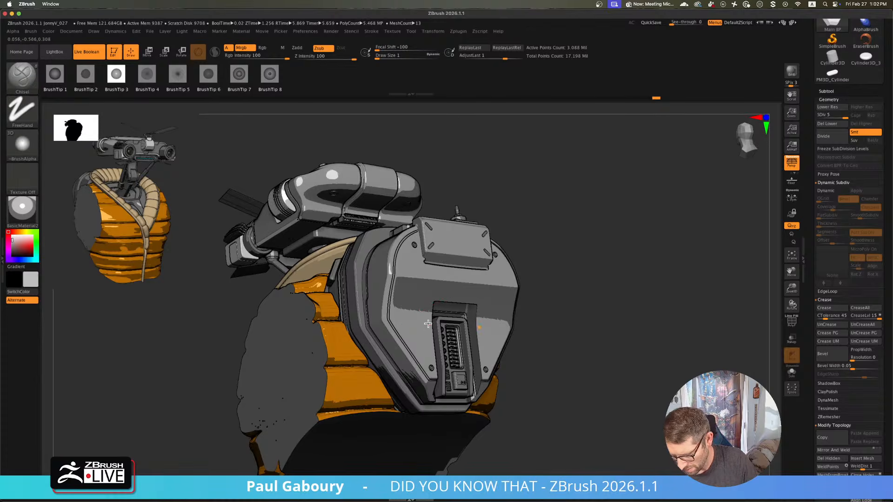
{"action": "right_click_drag", "start_coordinate": [400, 341], "coordinate": [400, 332], "text": "shift"}
{"action": "left_click_drag", "start_coordinate": [404, 327], "coordinate": [419, 314]}
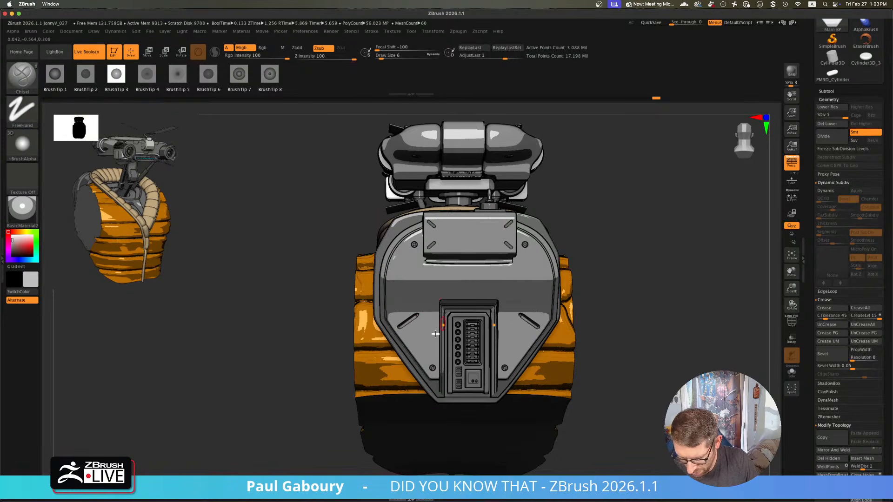
{"action": "key", "text": "ctrl"}
{"action": "key", "text": "s"}
{"action": "key", "text": "shift"}
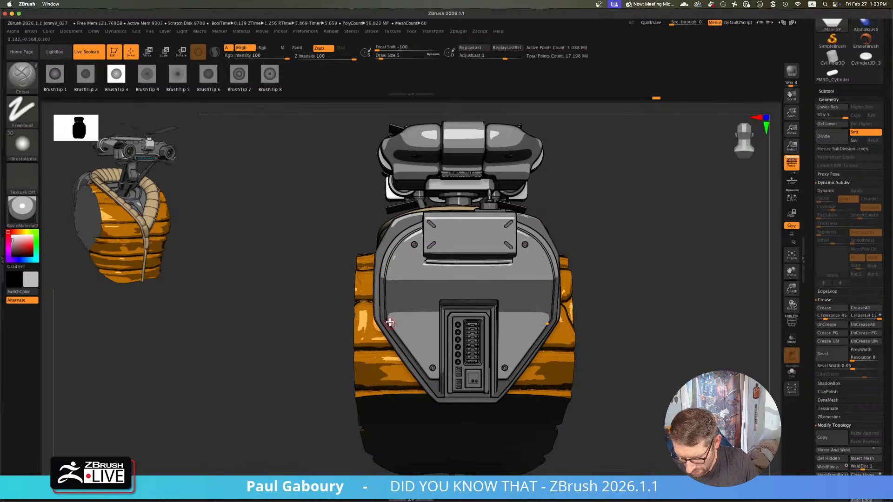
{"action": "left_click_drag", "start_coordinate": [390, 323], "coordinate": [438, 299]}
{"action": "key", "text": "ctrl"}
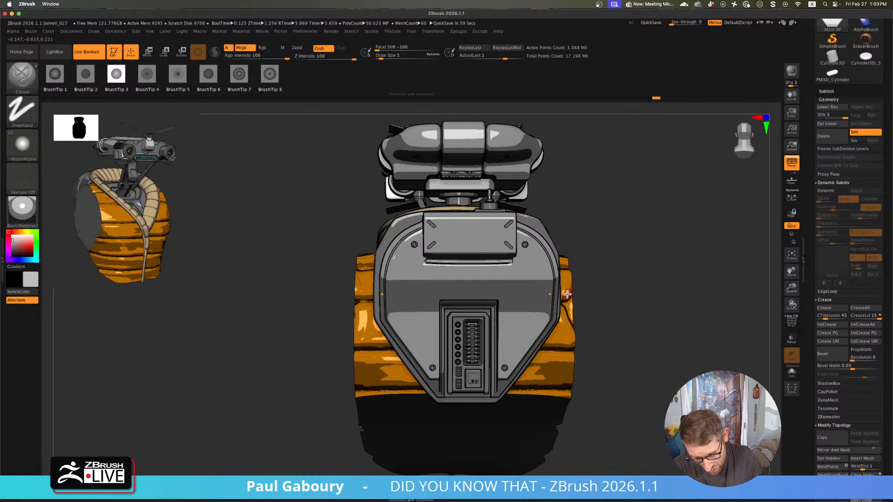
- Check the Chisel brush's depth and tablet pressure settings and the Main BP's morph target settings
{"action": "left_click", "coordinate": [30, 31]}
{"action": "left_click", "coordinate": [45, 158]}
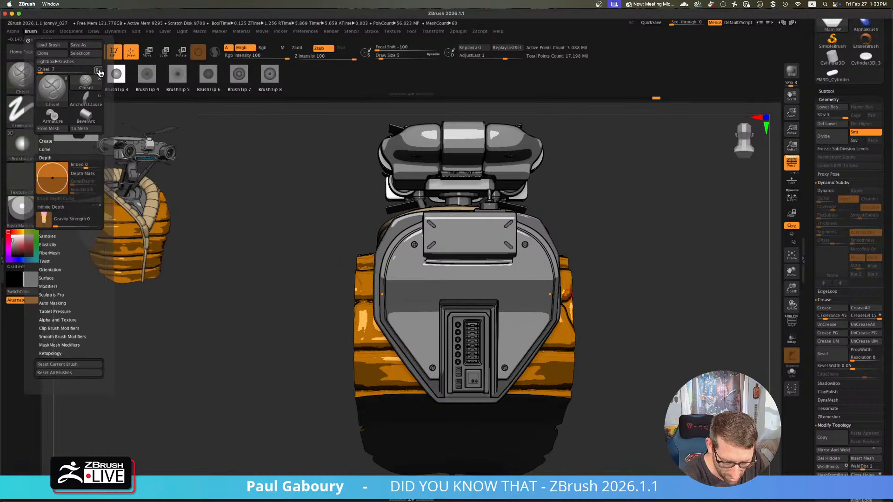
{"action": "left_click", "coordinate": [65, 311]}
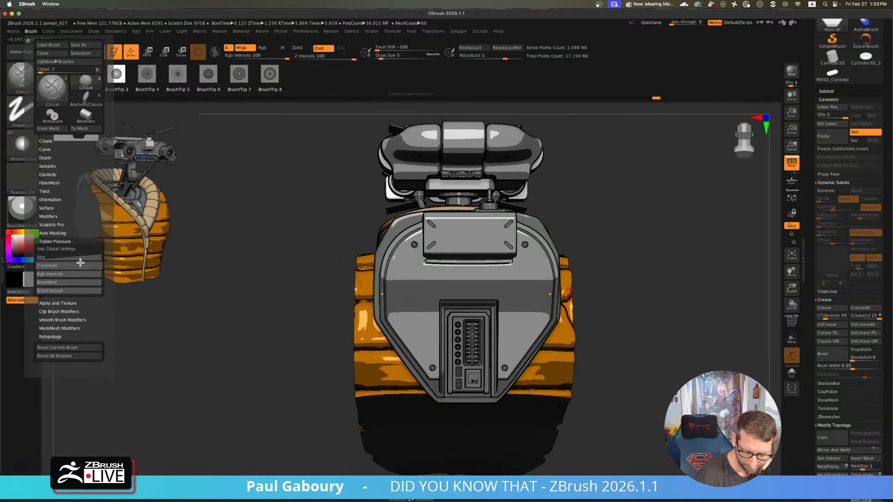
{"action": "left_click_drag", "start_coordinate": [36, 310], "coordinate": [38, 251]}
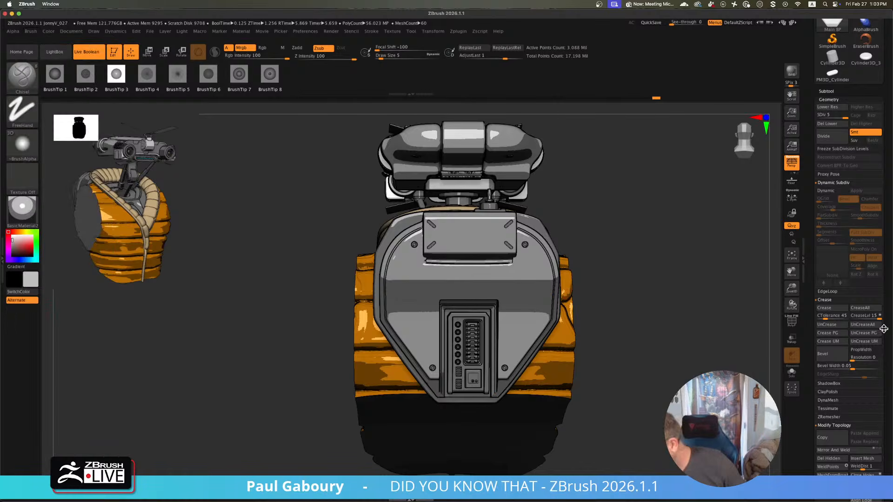
{"action": "scroll", "coordinate": [884, 263], "scroll_direction": "down", "scroll_amount": 5}
{"action": "scroll", "coordinate": [883, 264], "scroll_direction": "down", "scroll_amount": 7}
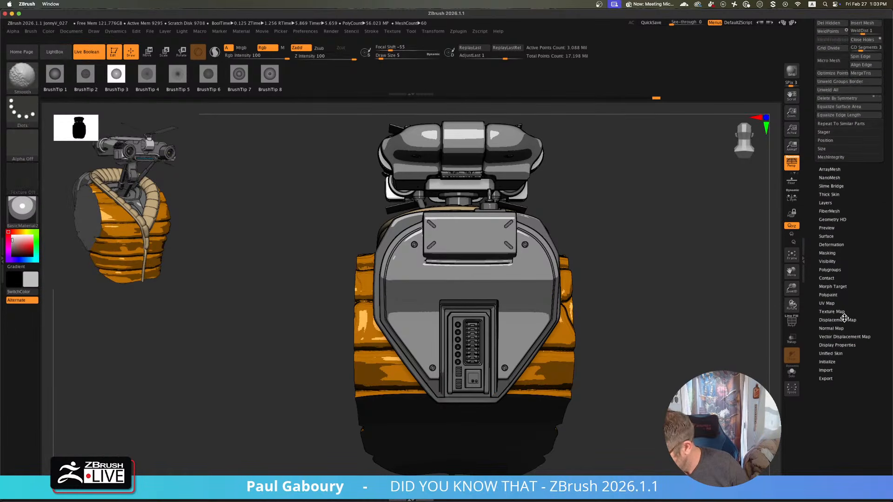
{"action": "left_click", "coordinate": [833, 286]}
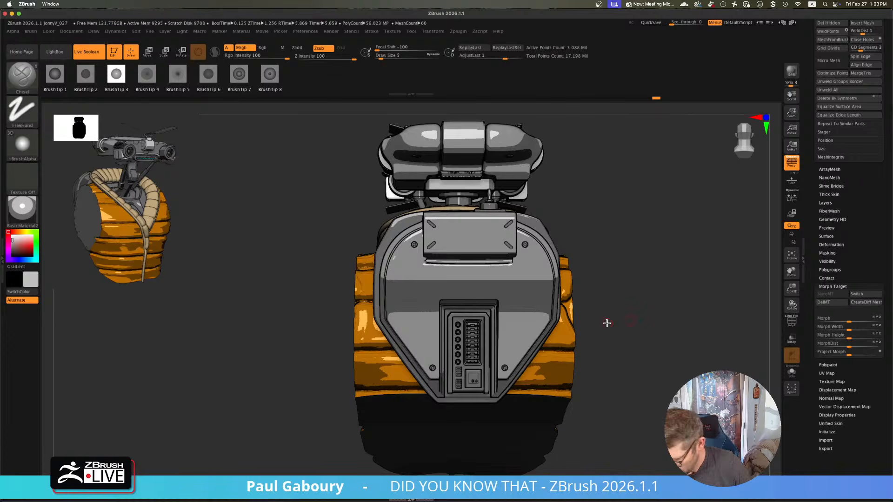
- Try carving a mirrored horizontal groove from the back panel's side corners to the central vent recess
{"action": "scroll", "coordinate": [390, 317], "scroll_direction": "up", "scroll_amount": 5}
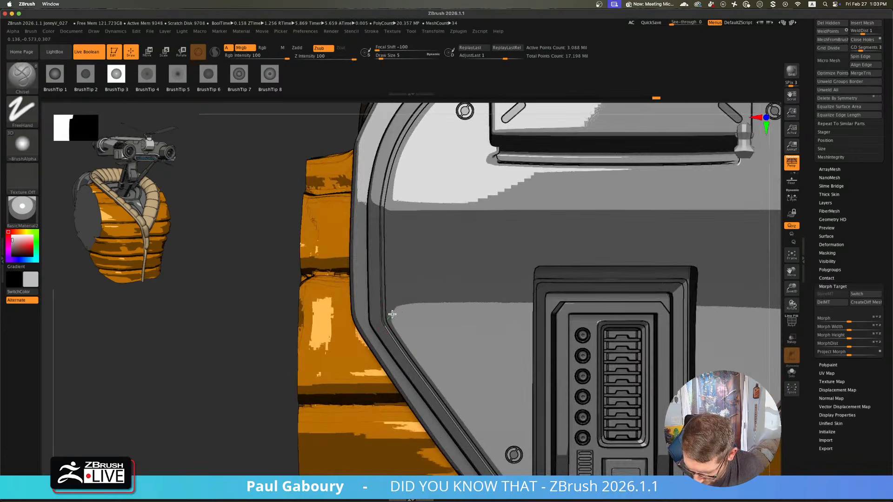
{"action": "left_click_drag", "start_coordinate": [408, 301], "coordinate": [535, 300]}
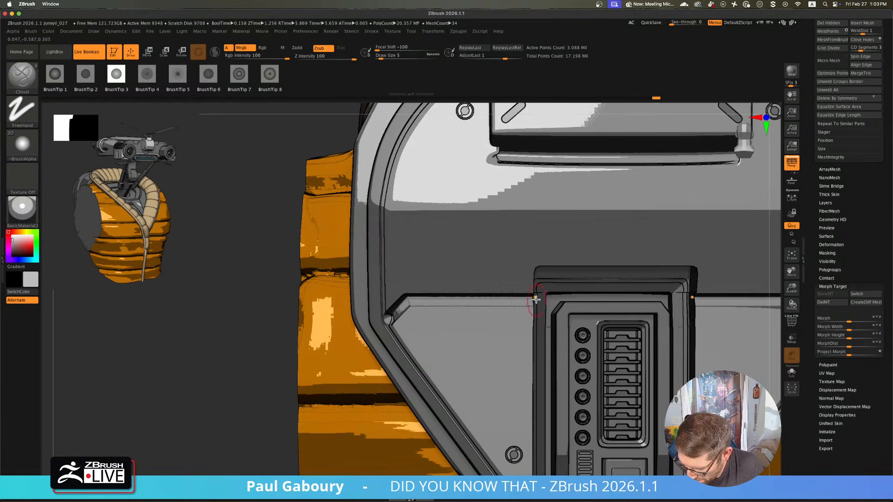
{"action": "scroll", "coordinate": [564, 339], "scroll_direction": "down", "scroll_amount": 10}
{"action": "mouse_move", "coordinate": [604, 366]}
{"action": "right_mouse_down", "text": "alt"}
{"action": "mouse_move", "coordinate": [460, 350]}
{"action": "mouse_move", "coordinate": [478, 339]}
{"action": "mouse_move", "coordinate": [466, 350]}
{"action": "mouse_move", "coordinate": [510, 394]}
{"action": "right_mouse_up", "text": "alt"}
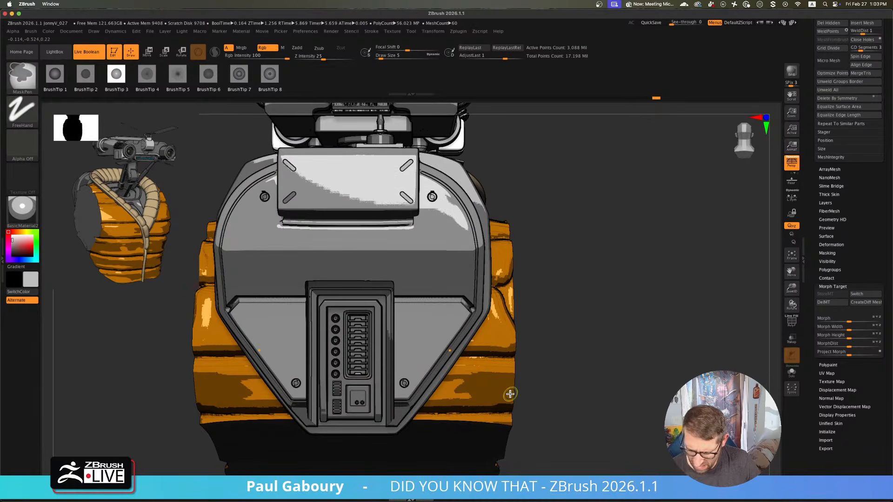
{"action": "key", "text": "ctrl+z"}
- Set the Chisel's draw size to 3 and try a thinner mirrored diagonal groove above the panel's side corners
{"action": "key", "text": "s"}
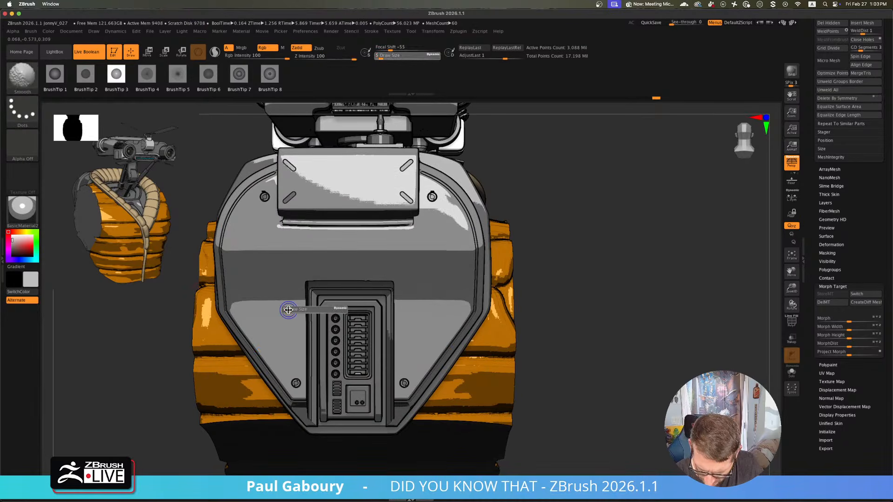
{"action": "left_click_drag", "start_coordinate": [239, 312], "coordinate": [284, 283]}
{"action": "key", "text": "ctrl+z"}
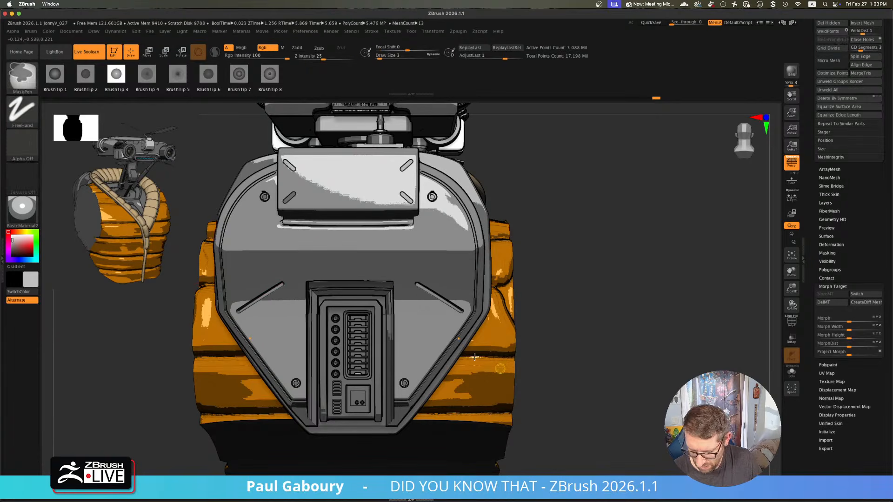
{"action": "key", "text": "ctrl+shift+z"}
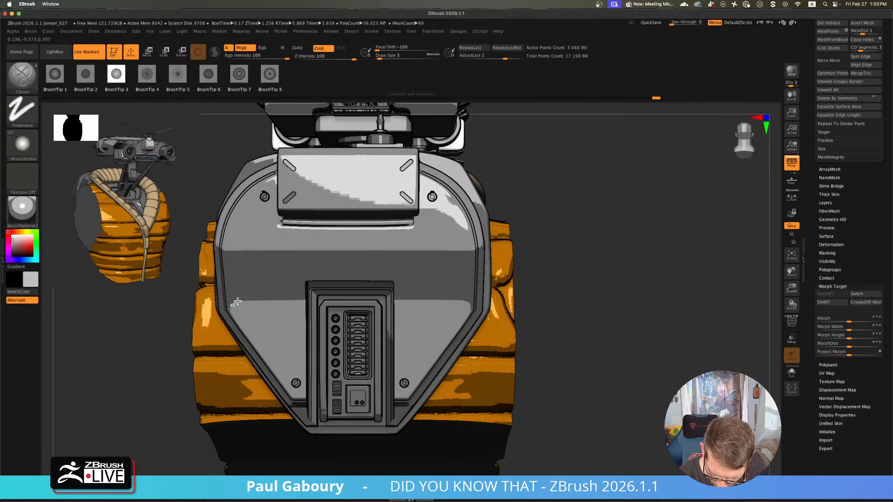
- Carve mirrored grooves from the back panel's side corners to the vent recess, plus a stepped groove across the panel above it
{"action": "left_click_drag", "start_coordinate": [237, 302], "coordinate": [237, 302]}
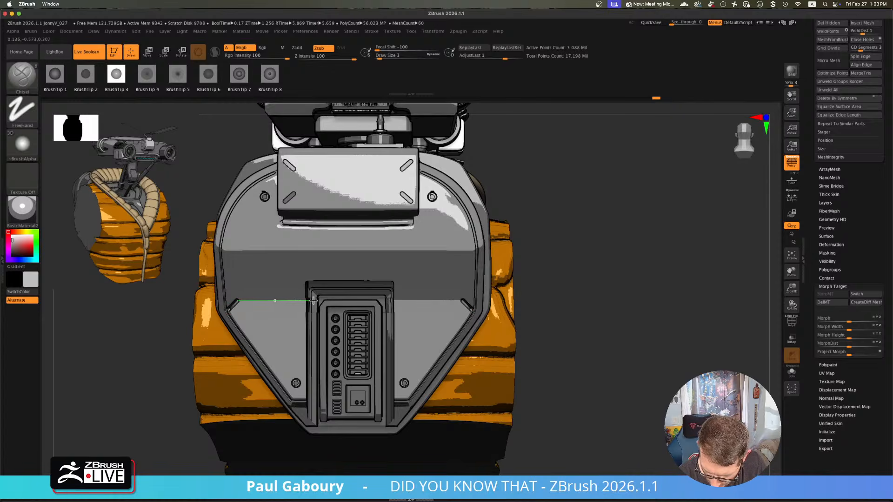
{"action": "left_click", "coordinate": [374, 301], "text": "shift"}
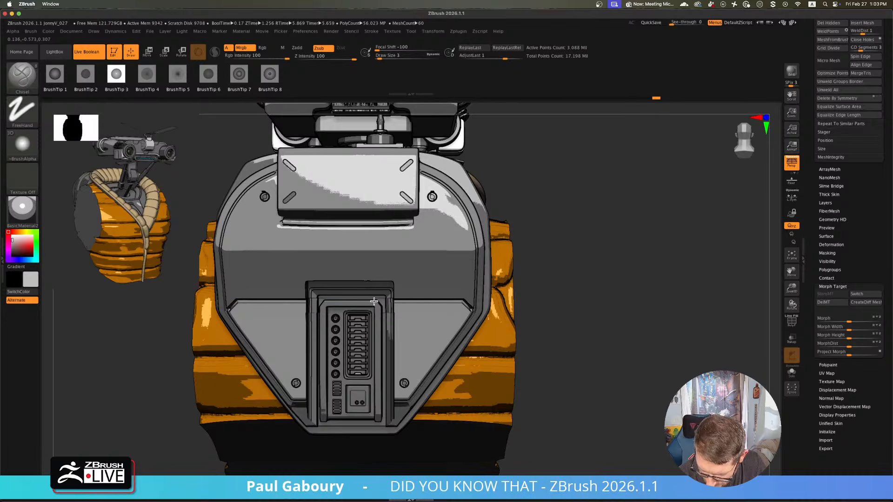
{"action": "right_click_drag", "start_coordinate": [577, 376], "coordinate": [485, 321], "text": "ctrl"}
{"action": "mouse_move", "coordinate": [456, 362]}
{"action": "left_mouse_down"}
{"action": "mouse_move", "coordinate": [423, 379]}
{"action": "mouse_move", "coordinate": [481, 369]}
{"action": "mouse_move", "coordinate": [461, 375]}
{"action": "mouse_move", "coordinate": [446, 343]}
{"action": "left_mouse_up"}
{"action": "right_click_drag", "start_coordinate": [446, 343], "coordinate": [463, 369], "text": "ctrl"}
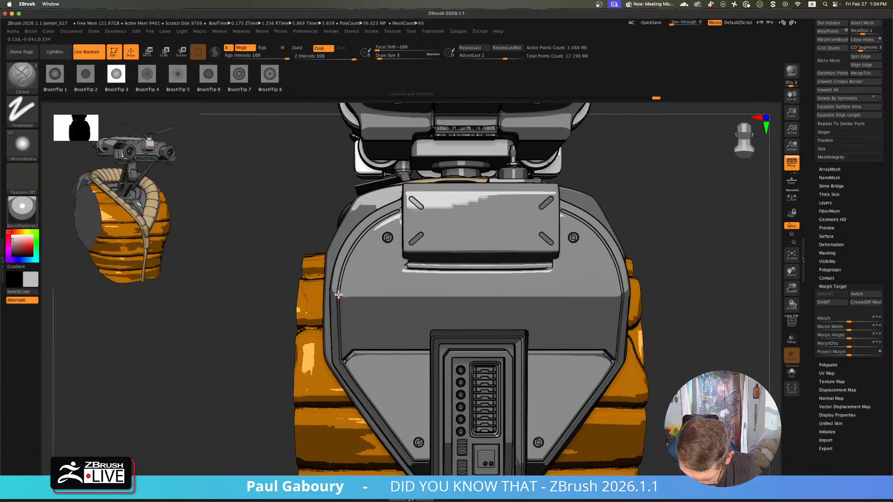
{"action": "mouse_move", "coordinate": [339, 294]}
{"action": "left_mouse_down"}
{"action": "mouse_move", "coordinate": [421, 293]}
{"action": "mouse_move", "coordinate": [437, 312]}
{"action": "mouse_move", "coordinate": [522, 312]}
{"action": "left_mouse_up"}
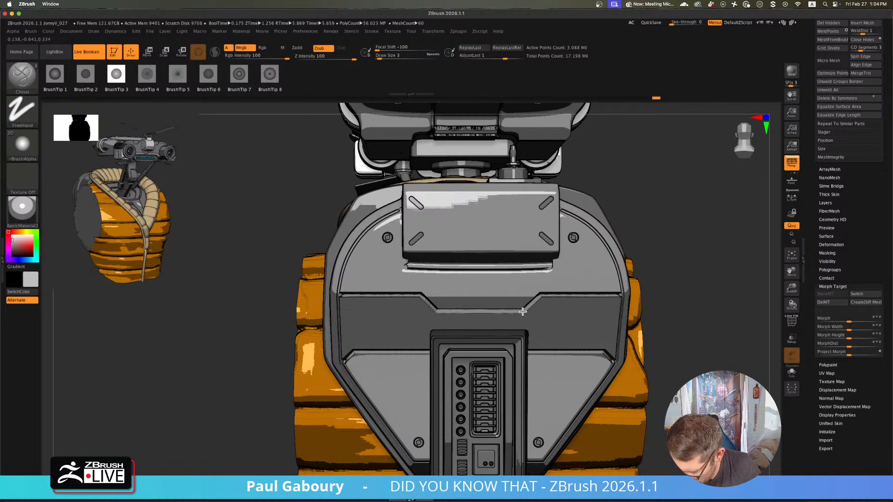
- Carve a small rectangular tab outline rising from the vent recess across the centre of the stepped groove
{"action": "right_click_drag", "start_coordinate": [628, 334], "coordinate": [499, 284], "text": "ctrl"}
{"action": "mouse_move", "coordinate": [621, 351]}
{"action": "right_mouse_down", "text": "alt"}
{"action": "mouse_move", "coordinate": [462, 349]}
{"action": "mouse_move", "coordinate": [440, 371]}
{"action": "mouse_move", "coordinate": [459, 364]}
{"action": "mouse_move", "coordinate": [464, 355]}
{"action": "mouse_move", "coordinate": [420, 395]}
{"action": "mouse_move", "coordinate": [466, 435]}
{"action": "right_mouse_up", "text": "alt"}
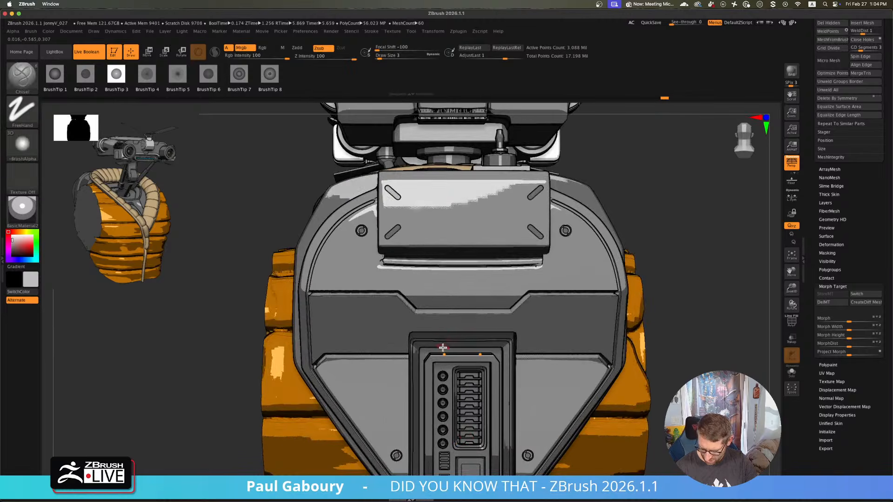
{"action": "left_click_drag", "start_coordinate": [444, 285], "coordinate": [482, 285]}
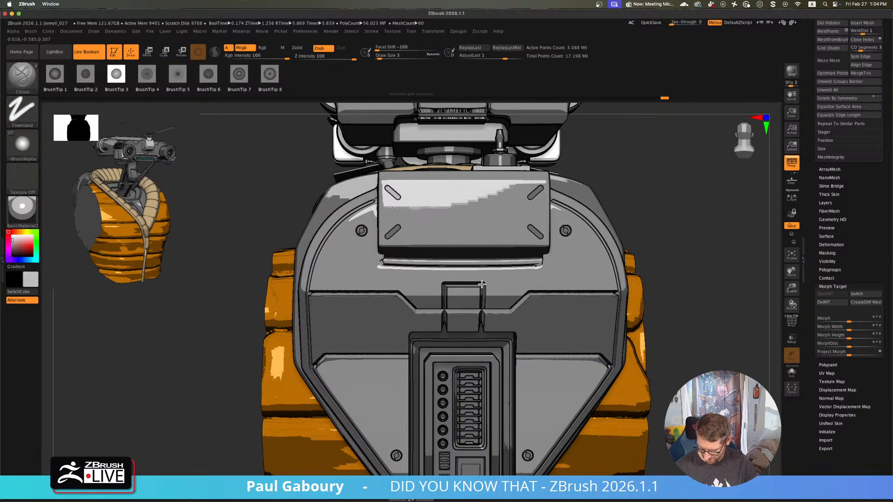
- Use the Morph brush to erase the section of the stepped groove that crosses the inside of the rectangular tab
{"action": "mouse_move", "coordinate": [565, 382]}
{"action": "right_mouse_down", "text": "ctrl"}
{"action": "mouse_move", "coordinate": [575, 384]}
{"action": "mouse_move", "coordinate": [507, 413]}
{"action": "mouse_move", "coordinate": [511, 399]}
{"action": "right_mouse_up", "text": "ctrl"}
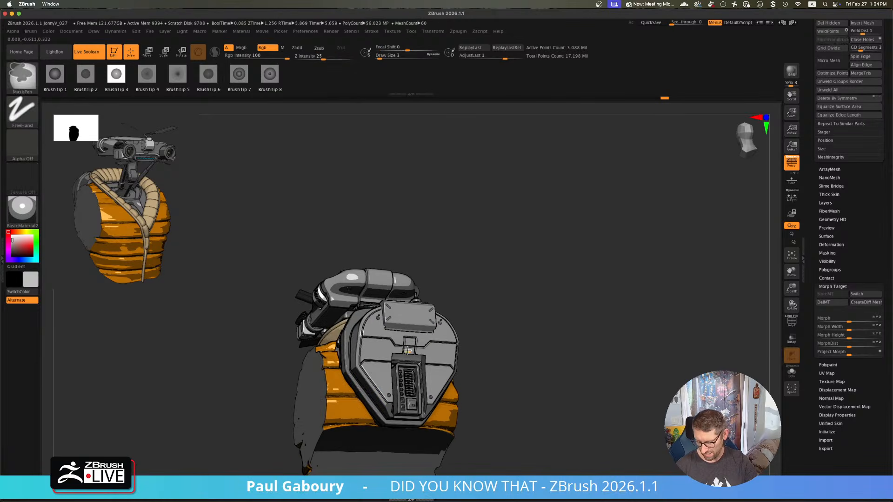
{"action": "right_click_drag", "start_coordinate": [407, 351], "coordinate": [483, 446], "text": "ctrl"}
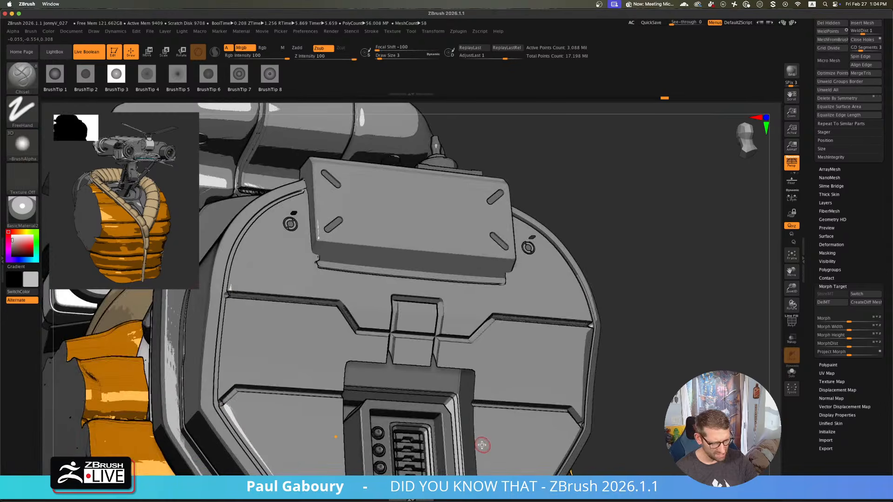
{"action": "key", "text": "b"}
{"action": "key", "text": "m"}
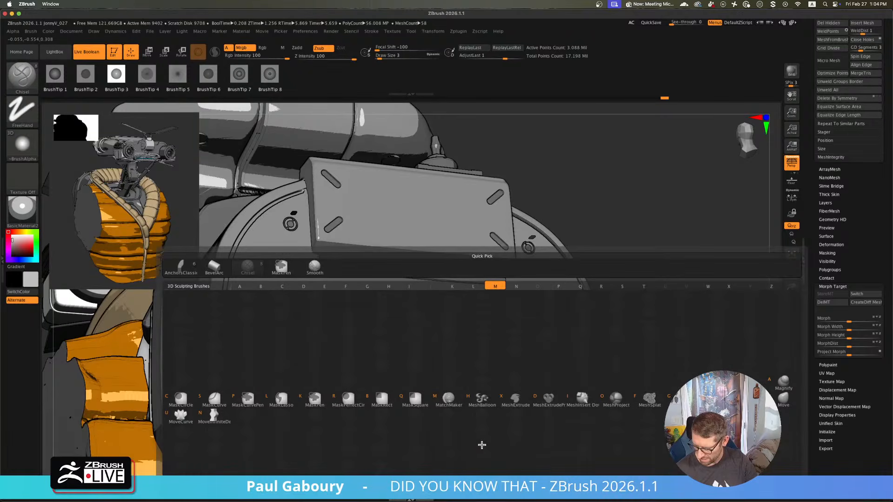
{"action": "key", "text": "g"}
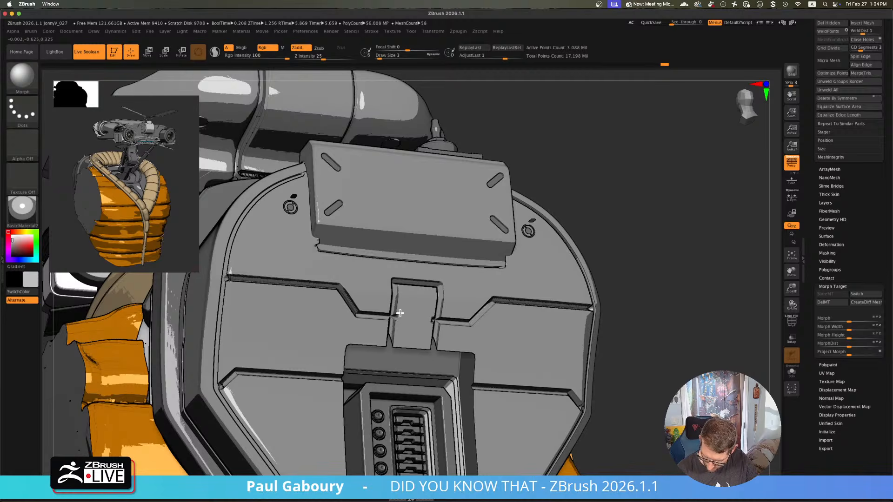
{"action": "left_click", "coordinate": [398, 318], "text": "alt"}
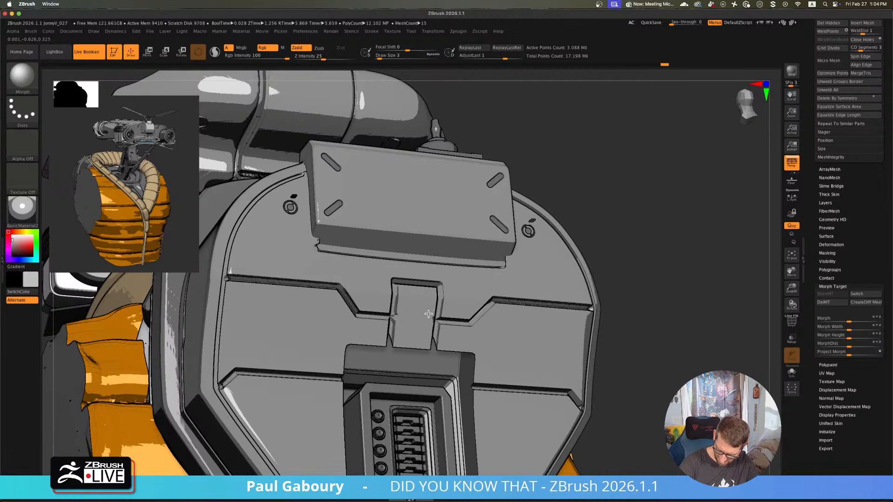
- Examine the carved backpack from the rear, then inspect the plain side of its shell up close
{"action": "mouse_move", "coordinate": [492, 365]}
{"action": "right_mouse_down", "text": "ctrl"}
{"action": "mouse_move", "coordinate": [392, 341]}
{"action": "mouse_move", "coordinate": [588, 375]}
{"action": "mouse_move", "coordinate": [482, 333]}
{"action": "mouse_move", "coordinate": [494, 389]}
{"action": "mouse_move", "coordinate": [494, 379]}
{"action": "mouse_move", "coordinate": [520, 381]}
{"action": "mouse_move", "coordinate": [491, 394]}
{"action": "mouse_move", "coordinate": [507, 382]}
{"action": "right_mouse_up", "text": "ctrl"}
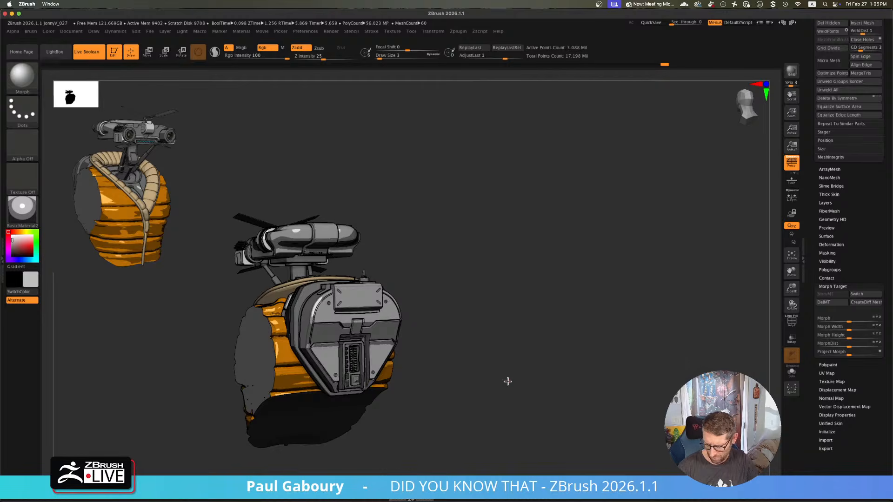
{"action": "right_click_drag", "start_coordinate": [458, 415], "coordinate": [467, 400]}
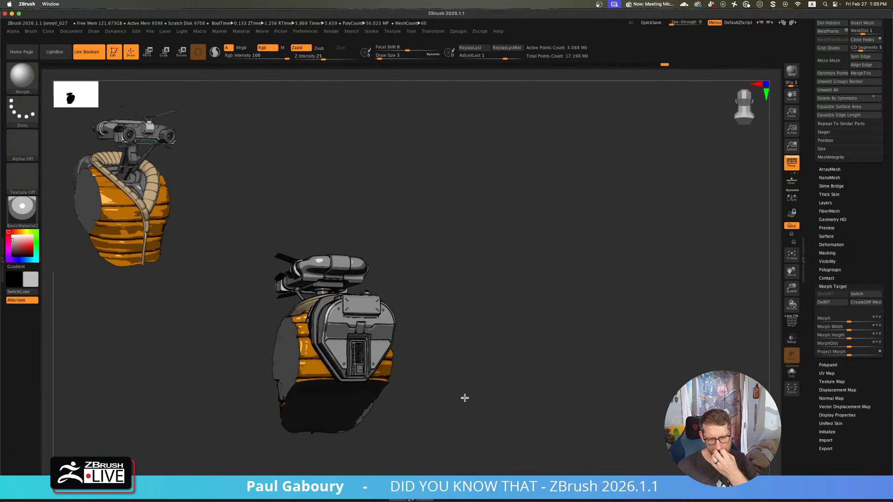
{"action": "mouse_move", "coordinate": [462, 394]}
{"action": "left_mouse_down"}
{"action": "mouse_move", "coordinate": [471, 369]}
{"action": "mouse_move", "coordinate": [458, 408]}
{"action": "mouse_move", "coordinate": [477, 407]}
{"action": "mouse_move", "coordinate": [461, 405]}
{"action": "mouse_move", "coordinate": [465, 423]}
{"action": "mouse_move", "coordinate": [504, 386]}
{"action": "mouse_move", "coordinate": [466, 385]}
{"action": "mouse_move", "coordinate": [476, 388]}
{"action": "left_mouse_up"}
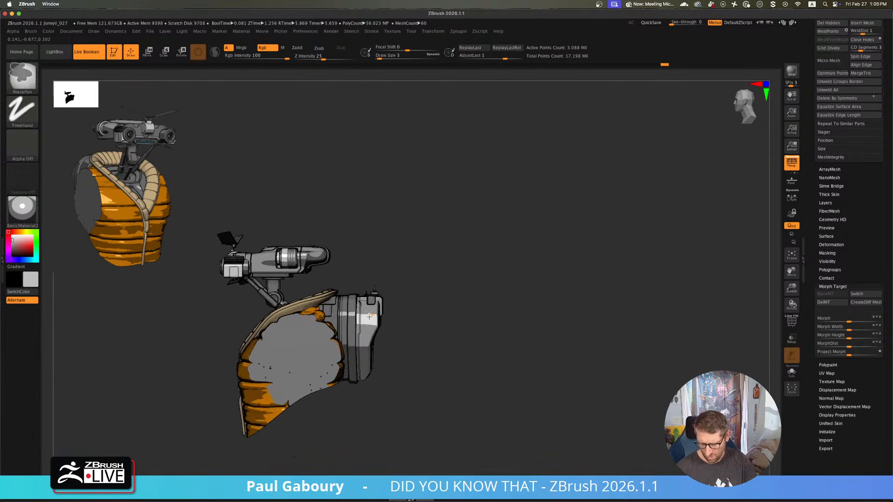
{"action": "mouse_move", "coordinate": [409, 371]}
{"action": "left_mouse_down"}
{"action": "mouse_move", "coordinate": [454, 423]}
{"action": "mouse_move", "coordinate": [355, 304]}
{"action": "left_mouse_up"}
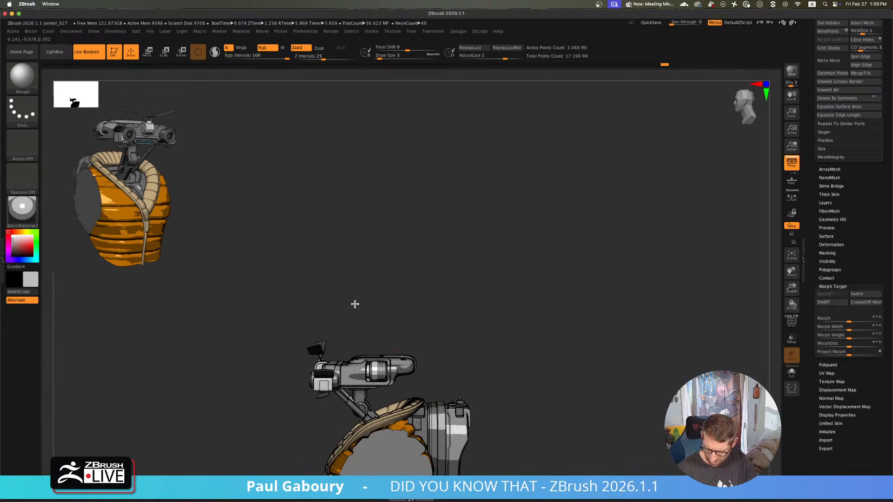
{"action": "mouse_move", "coordinate": [450, 432]}
{"action": "right_mouse_down", "text": "alt"}
{"action": "mouse_move", "coordinate": [402, 366]}
{"action": "mouse_move", "coordinate": [394, 330]}
{"action": "mouse_move", "coordinate": [429, 374]}
{"action": "right_mouse_up", "text": "alt"}
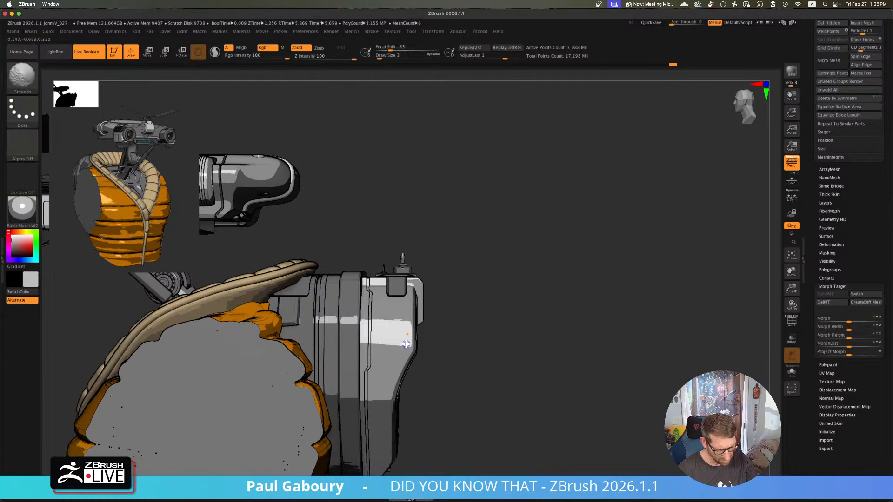
{"action": "key", "text": "shift+f"}
{"action": "key", "text": "shift+f"}
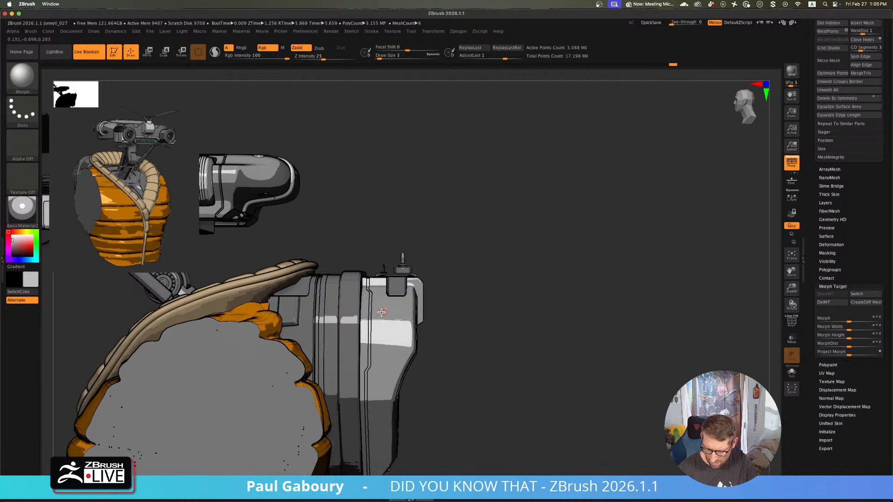
- Try carving a mirrored diagonal groove on the side of the backpack shell with the Chisel brush
{"action": "key", "text": "b"}
{"action": "key", "text": "c"}
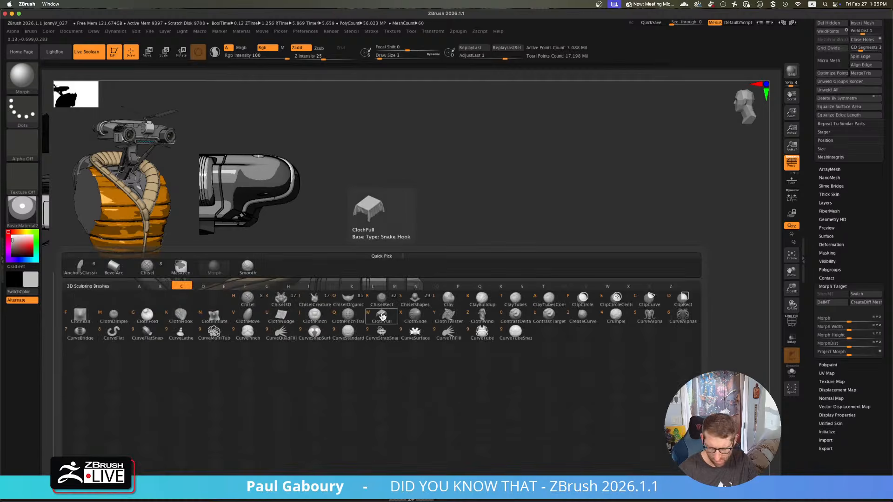
{"action": "left_click", "coordinate": [253, 302]}
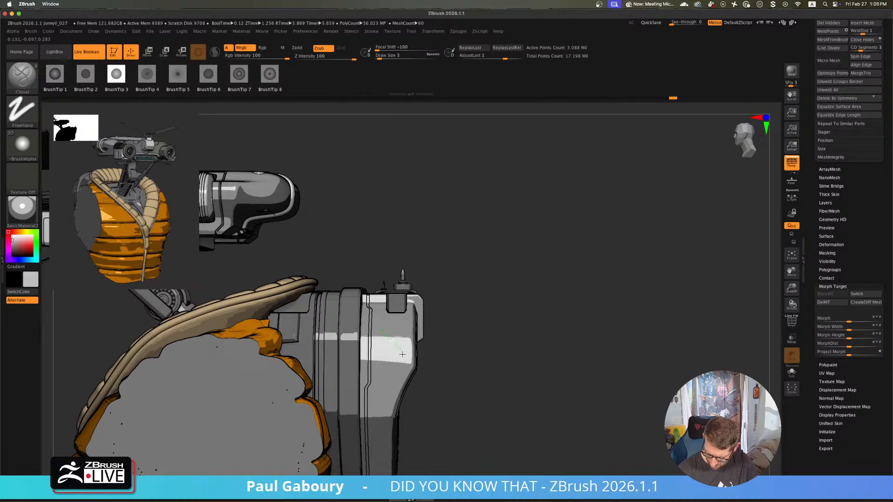
{"action": "key", "text": "ctrl"}
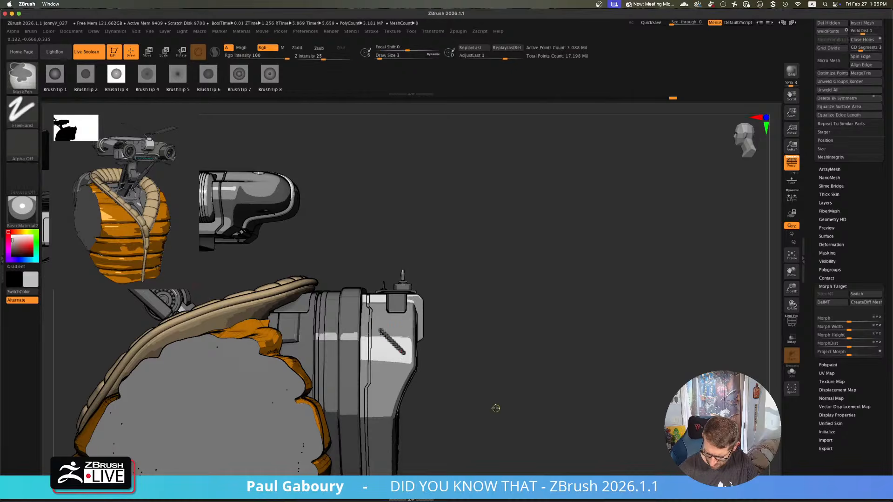
{"action": "left_click", "coordinate": [479, 391], "text": "ctrl+shift"}
{"action": "left_click_drag", "start_coordinate": [487, 402], "coordinate": [456, 413]}
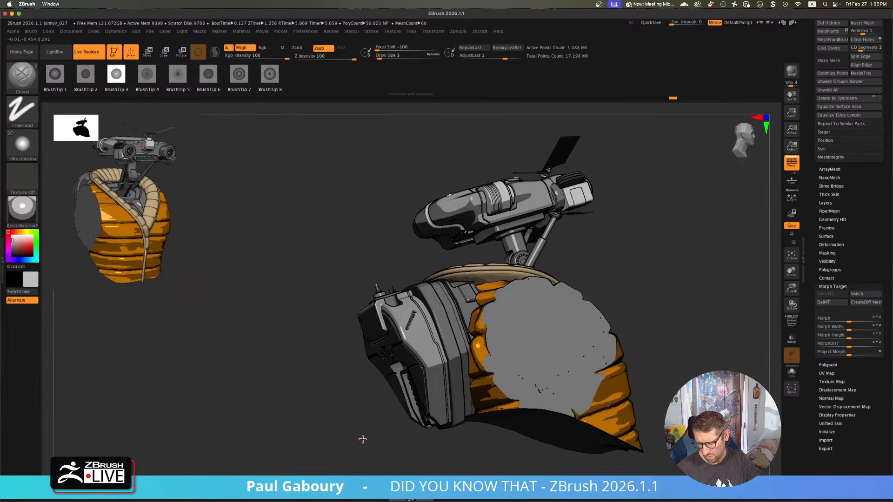
{"action": "mouse_move", "coordinate": [362, 439]}
{"action": "left_mouse_down"}
{"action": "mouse_move", "coordinate": [395, 422]}
{"action": "mouse_move", "coordinate": [524, 407]}
{"action": "mouse_move", "coordinate": [525, 398]}
{"action": "left_mouse_up"}
{"action": "key", "text": "ctrl"}
{"action": "left_click_drag", "start_coordinate": [488, 373], "coordinate": [503, 363]}
{"action": "key", "text": "ctrl"}
{"action": "right_click_drag", "start_coordinate": [474, 365], "coordinate": [510, 418], "text": "ctrl"}
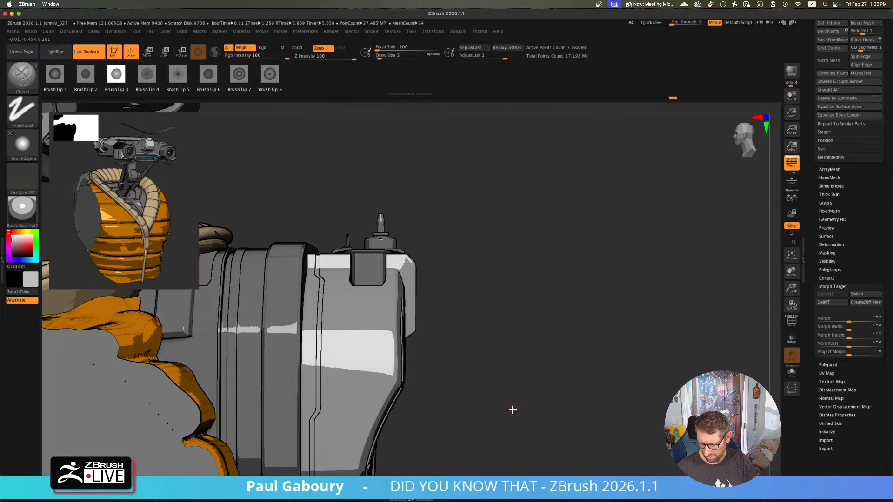
- Try deleting the Main BP's lower subdivision levels and slicing the shell from the side with SliceCurve
{"action": "scroll", "coordinate": [864, 253], "scroll_direction": "up", "scroll_amount": 15}
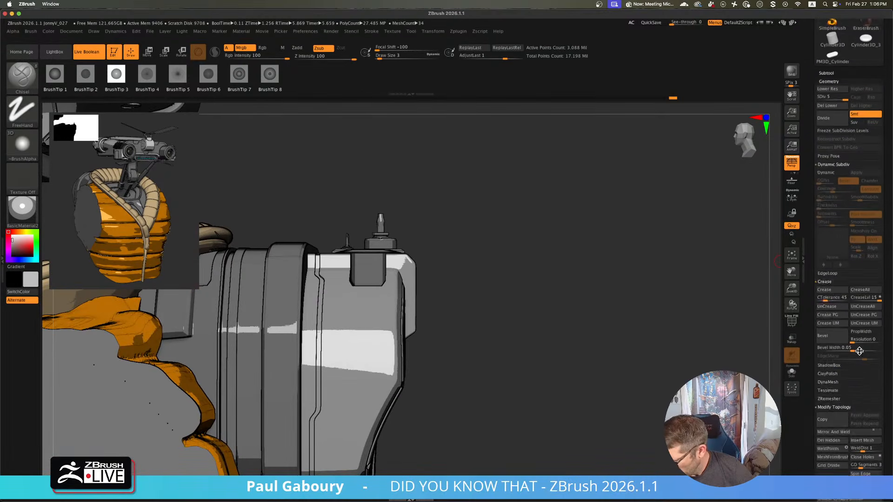
{"action": "left_click", "coordinate": [830, 204]}
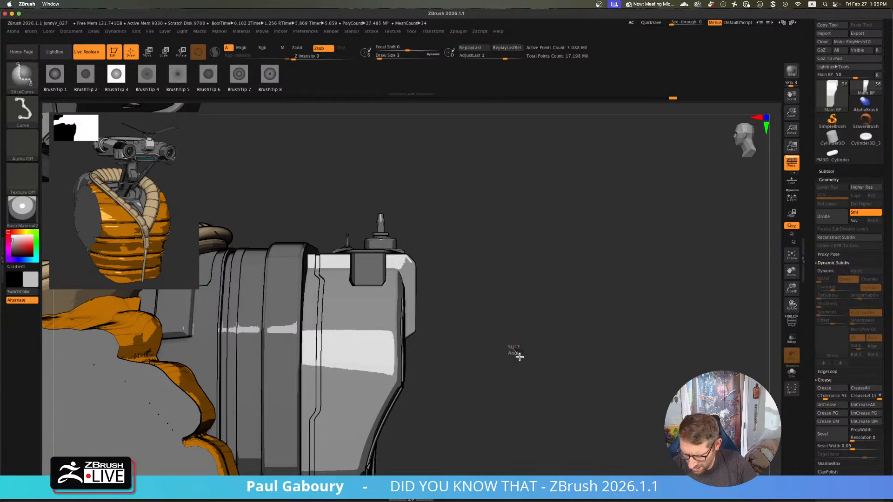
{"action": "mouse_move", "coordinate": [512, 348]}
{"action": "left_mouse_down", "text": "ctrl+shift"}
{"action": "mouse_move", "coordinate": [578, 418]}
{"action": "mouse_move", "coordinate": [382, 363]}
{"action": "mouse_move", "coordinate": [416, 401]}
{"action": "left_mouse_up", "text": "ctrl+shift"}
{"action": "left_click_drag", "start_coordinate": [470, 377], "coordinate": [491, 363]}
- Turn off perspective in the rear view and try isolating the two outer side blocks of the upper shell
{"action": "key", "text": "ctrl"}
{"action": "mouse_move", "coordinate": [480, 360]}
{"action": "right_mouse_down", "text": "ctrl"}
{"action": "mouse_move", "coordinate": [474, 348]}
{"action": "mouse_move", "coordinate": [464, 358]}
{"action": "mouse_move", "coordinate": [396, 339]}
{"action": "right_mouse_up", "text": "ctrl"}
{"action": "left_click", "coordinate": [792, 163]}
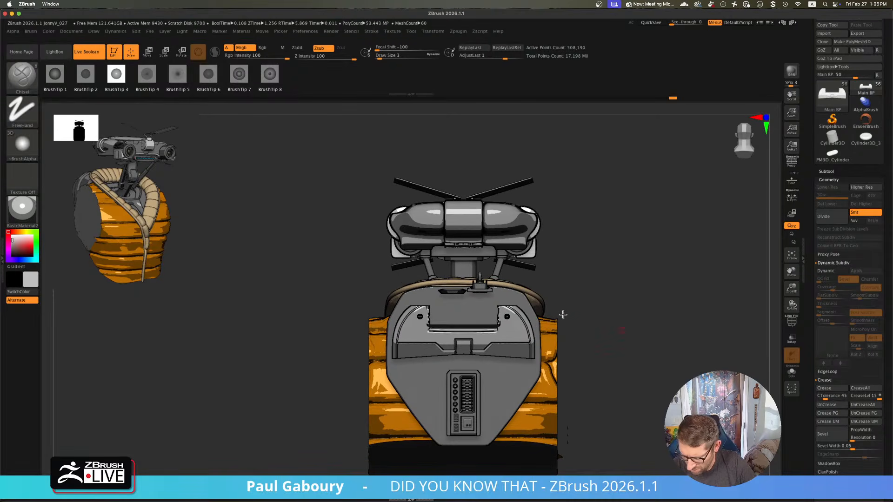
{"action": "mouse_move", "coordinate": [567, 313]}
{"action": "left_mouse_down", "text": "ctrl+shift"}
{"action": "mouse_move", "coordinate": [590, 358]}
{"action": "mouse_move", "coordinate": [552, 395]}
{"action": "mouse_move", "coordinate": [404, 341]}
{"action": "mouse_move", "coordinate": [446, 397]}
{"action": "left_mouse_up", "text": "ctrl+shift"}
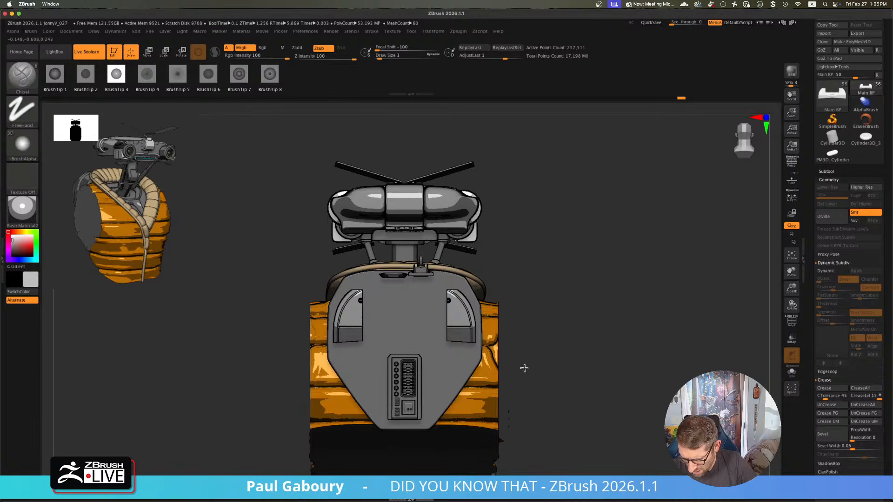
- Undo the shell's slicing and hidden parts to restore the complete Main BP with its subdivision levels
{"action": "mouse_move", "coordinate": [524, 368]}
{"action": "left_mouse_down"}
{"action": "mouse_move", "coordinate": [558, 365]}
{"action": "mouse_move", "coordinate": [530, 356]}
{"action": "left_mouse_up"}
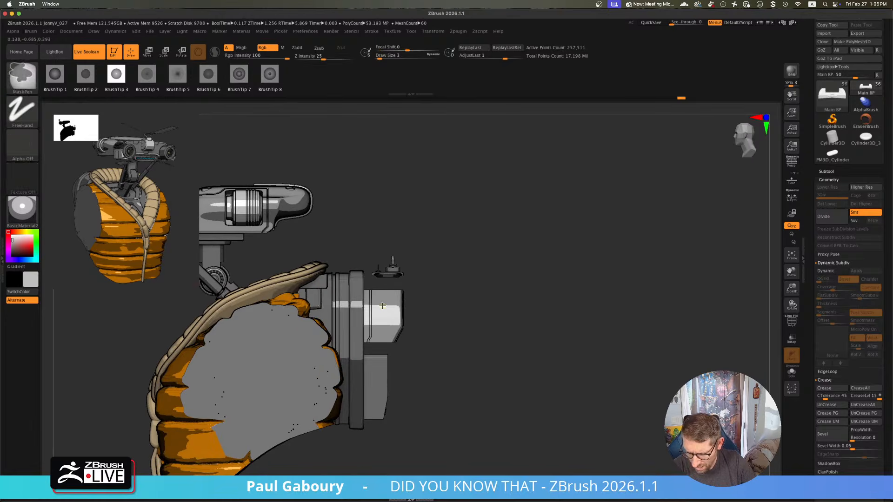
{"action": "mouse_move", "coordinate": [382, 306]}
{"action": "right_mouse_down", "text": "ctrl"}
{"action": "mouse_move", "coordinate": [443, 364]}
{"action": "mouse_move", "coordinate": [417, 311]}
{"action": "mouse_move", "coordinate": [295, 165]}
{"action": "right_mouse_up", "text": "ctrl"}
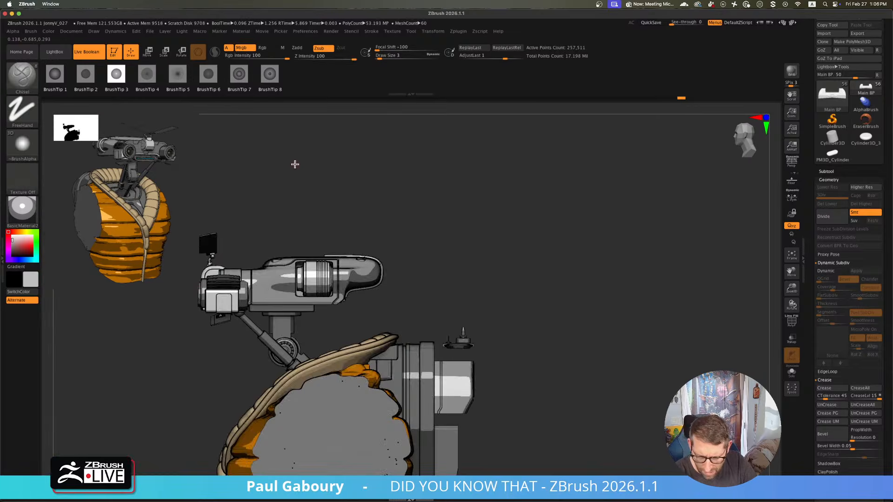
{"action": "right_click_drag", "start_coordinate": [484, 412], "coordinate": [471, 387], "text": "alt"}
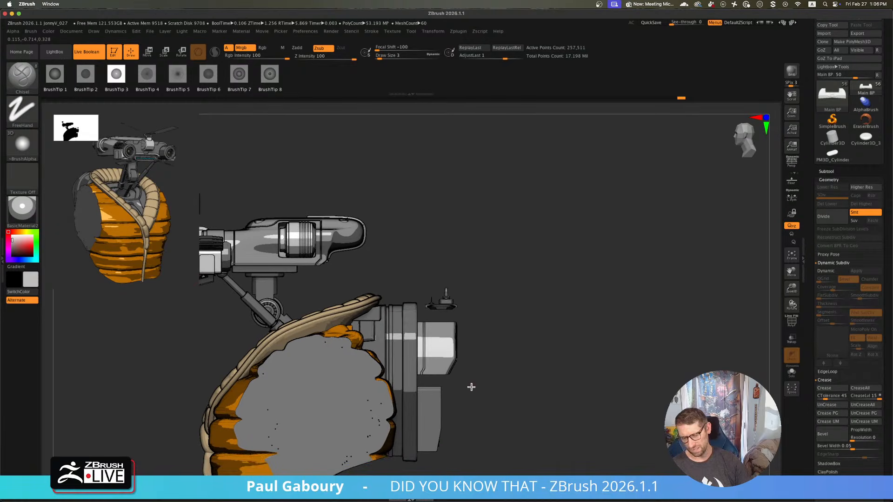
{"action": "key", "text": "ctrl"}
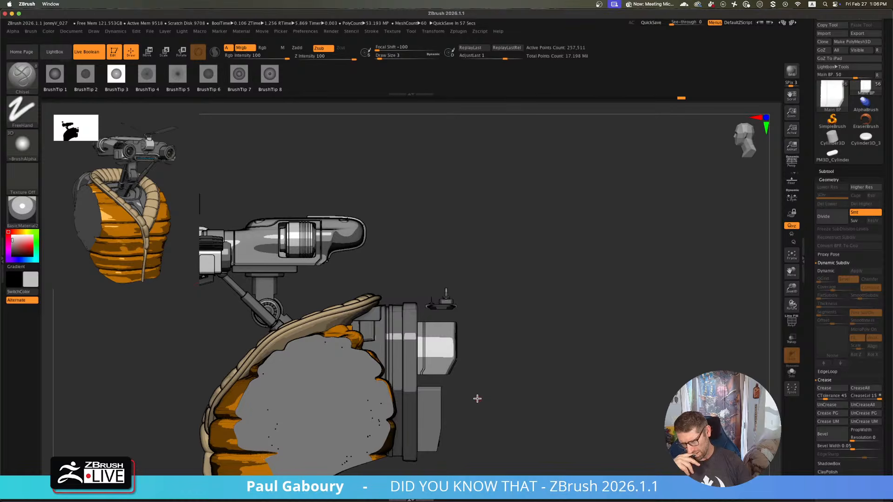
{"action": "key", "text": "d"}
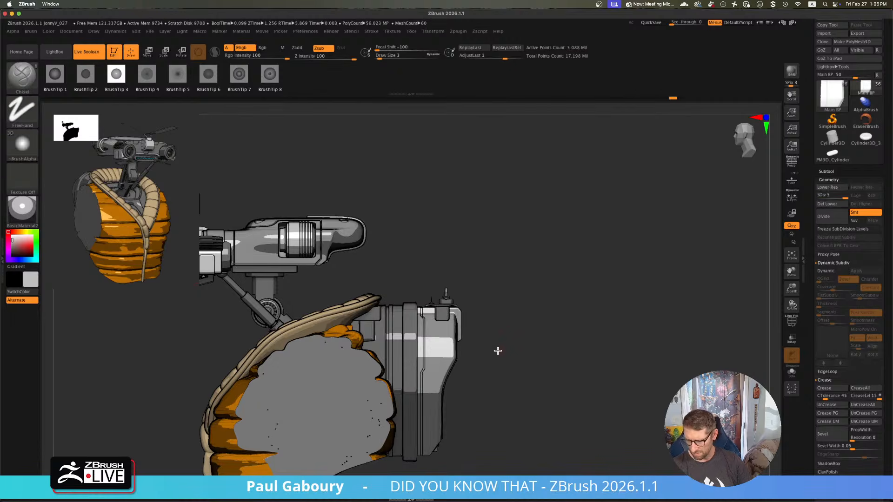
- Open the MaskPen's Lazy Mouse settings and paint a diagonal mask stroke on the side of the Main BP shell
{"action": "right_click_drag", "start_coordinate": [498, 350], "coordinate": [525, 385], "text": "ctrl"}
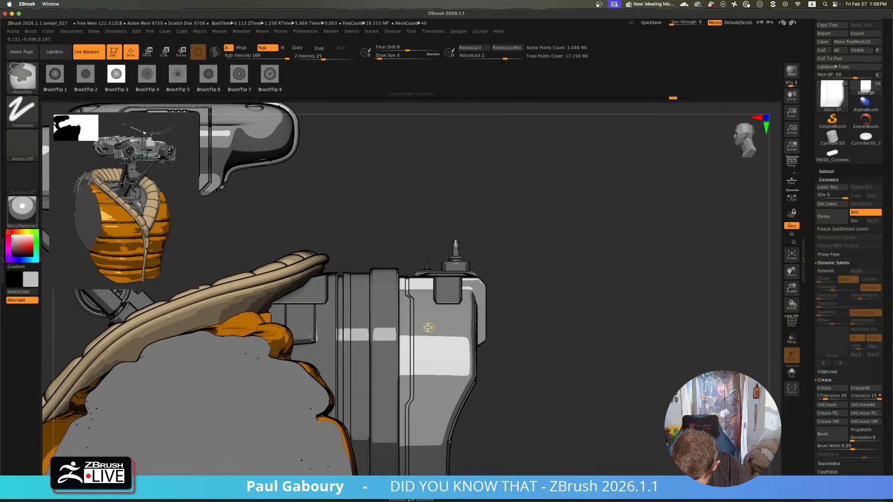
{"action": "left_click", "coordinate": [372, 32]}
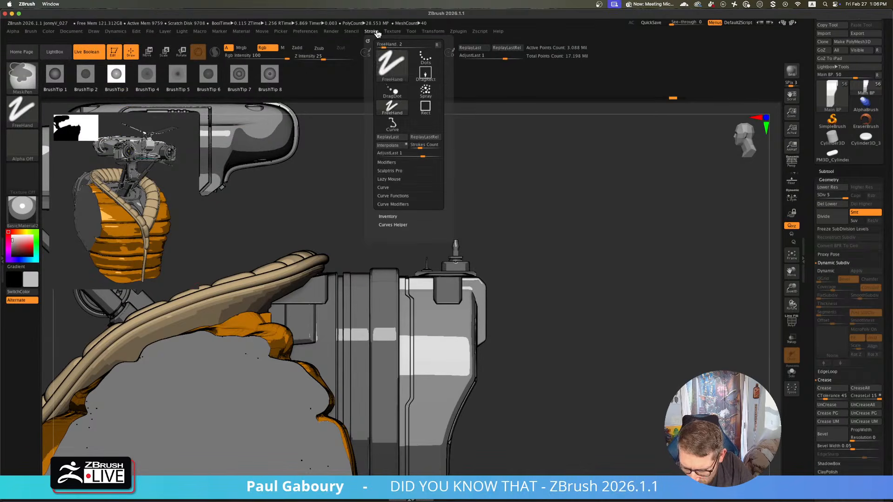
{"action": "left_click", "coordinate": [394, 180]}
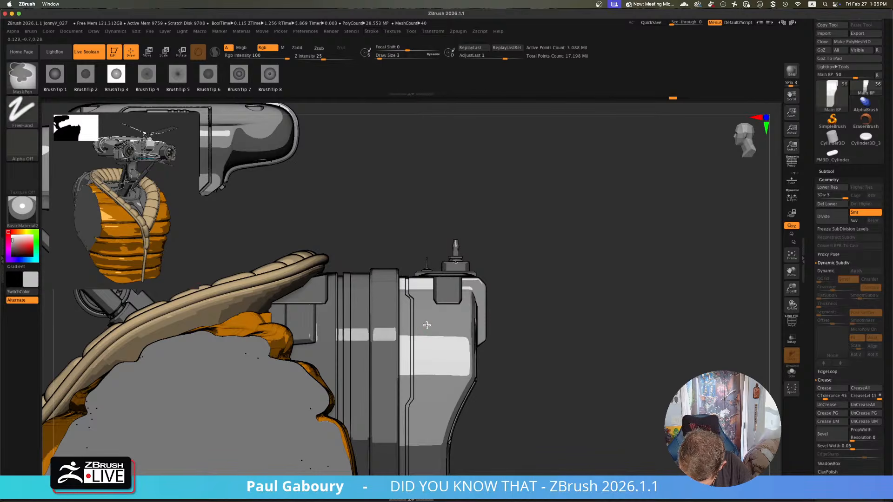
{"action": "left_click_drag", "start_coordinate": [423, 326], "coordinate": [453, 353]}
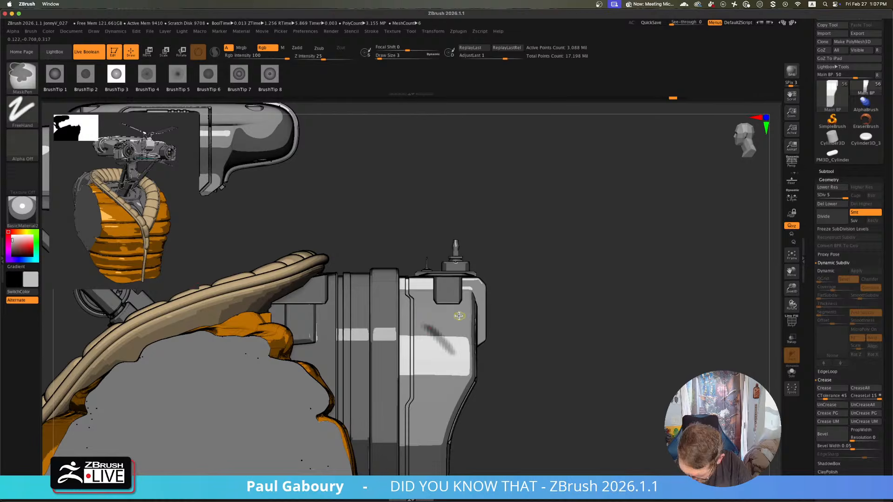
- Clear the painted mask from the side of the Main BP shell
{"action": "left_click", "coordinate": [455, 388], "text": "ctrl+alt"}
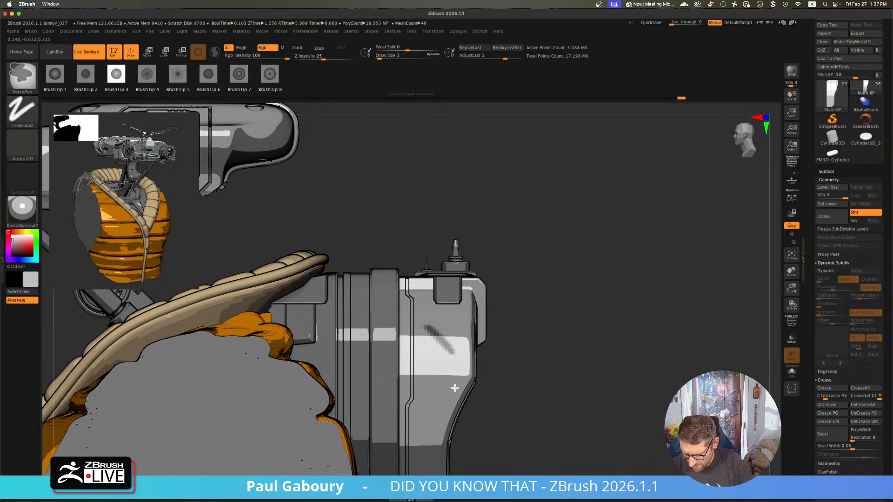
{"action": "left_click_drag", "start_coordinate": [557, 339], "coordinate": [574, 376], "text": "ctrl"}
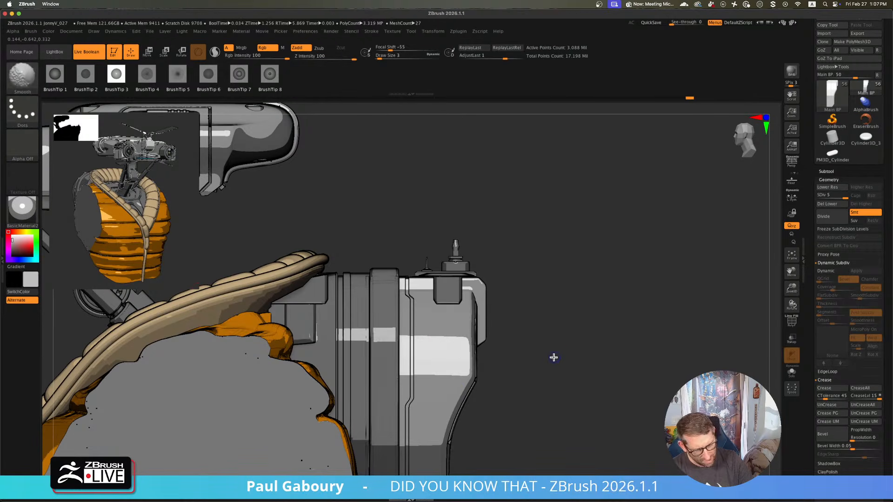
{"action": "key", "text": "shift+f"}
{"action": "key", "text": "shift+f"}
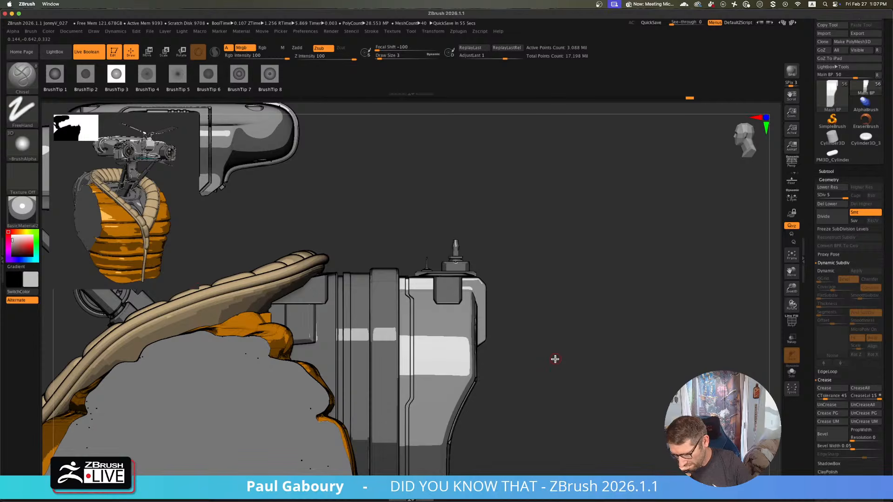
- Switch the sculpting brush from Chisel to ClayBuildup
{"action": "key", "text": "ctrl"}
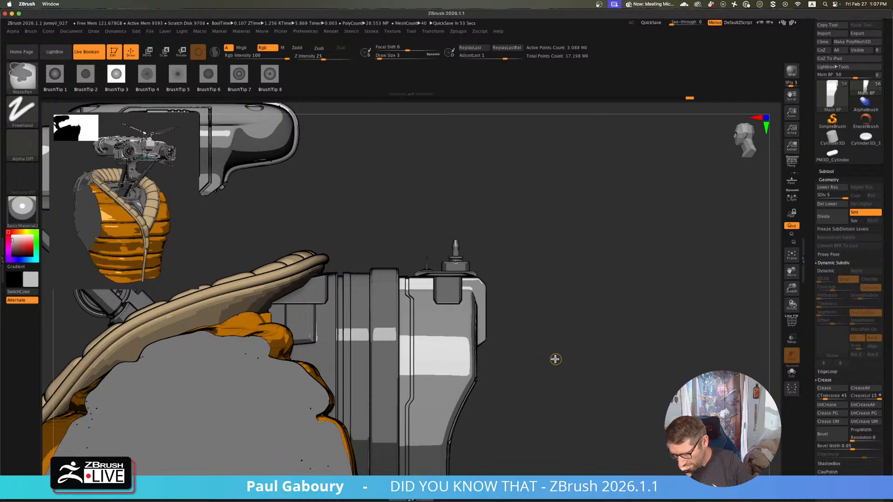
{"action": "key", "text": "b"}
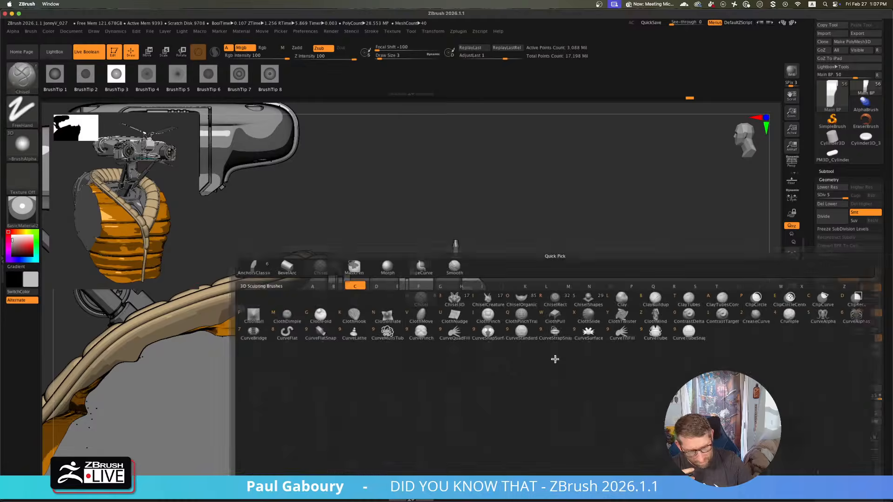
{"action": "key", "text": "c"}
{"action": "key", "text": "b"}
{"action": "key", "text": "ctrl"}
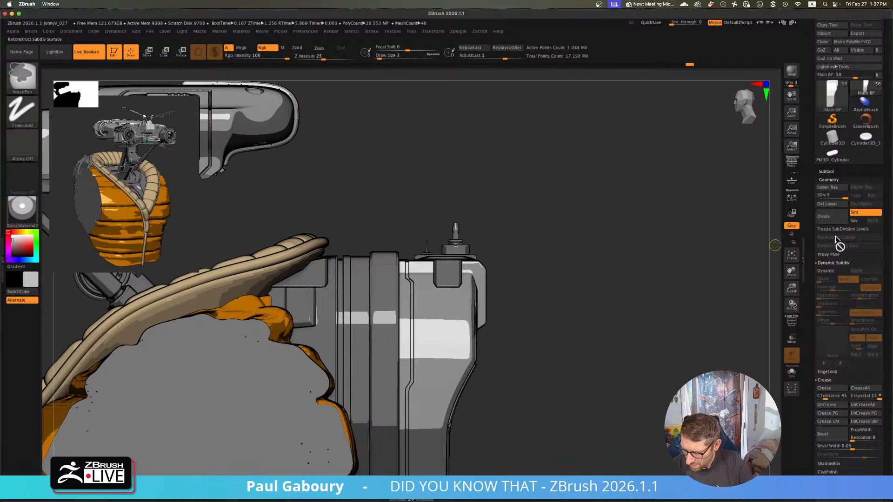
- Delete the Main BP's lower subdivision levels and check the wireframe of a temporarily isolated side section before showing the whole shell
{"action": "key", "text": "shift+d"}
{"action": "left_click_drag", "start_coordinate": [556, 370], "coordinate": [423, 292], "text": "ctrl+shift"}
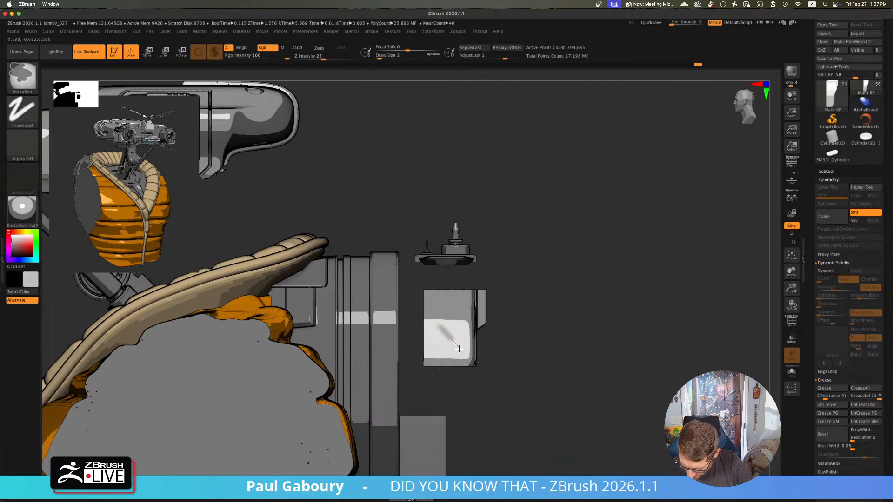
{"action": "key", "text": "shift+f"}
{"action": "left_click_drag", "start_coordinate": [518, 333], "coordinate": [553, 338], "text": "alt"}
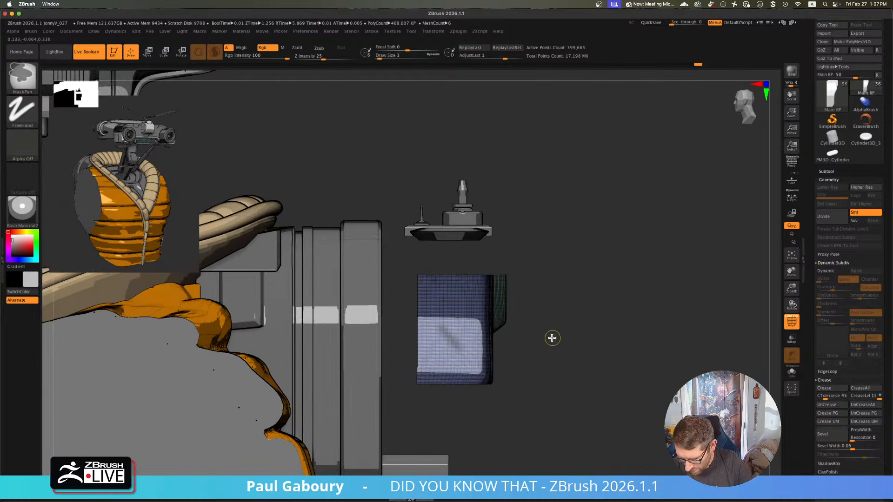
{"action": "left_click", "coordinate": [561, 338], "text": "ctrl+shift"}
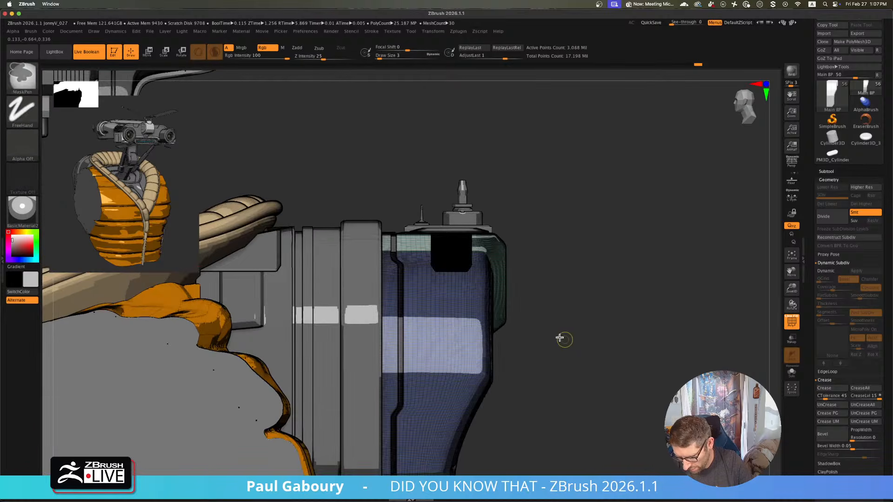
{"action": "right_click_drag", "start_coordinate": [538, 327], "coordinate": [516, 316], "text": "ctrl"}
{"action": "key", "text": "shift+f"}
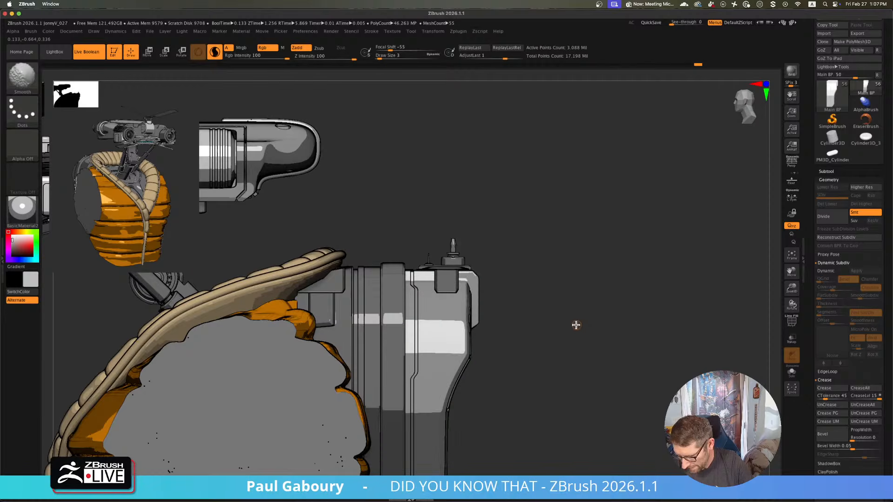
- Try a diagonal DamStandard stroke on the upper side of the Main BP shell and undo it
{"action": "mouse_move", "coordinate": [535, 309]}
{"action": "right_mouse_down", "text": "ctrl"}
{"action": "mouse_move", "coordinate": [516, 303]}
{"action": "mouse_move", "coordinate": [508, 334]}
{"action": "mouse_move", "coordinate": [516, 323]}
{"action": "mouse_move", "coordinate": [546, 365]}
{"action": "mouse_move", "coordinate": [524, 339]}
{"action": "right_mouse_up", "text": "ctrl"}
{"action": "key", "text": "b"}
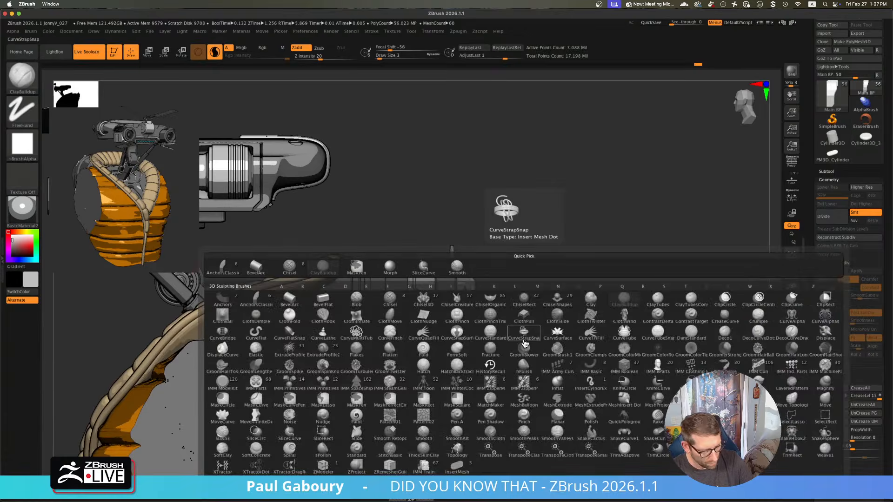
{"action": "key", "text": "d"}
{"action": "key", "text": "s"}
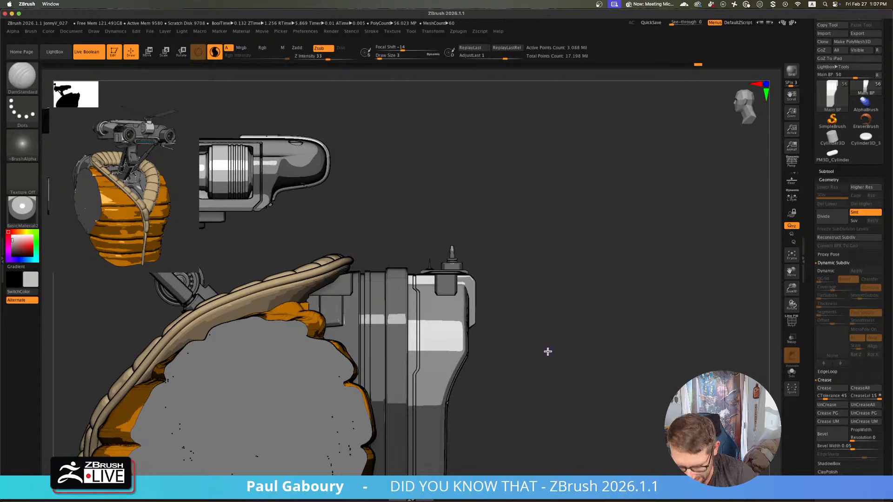
{"action": "left_click_drag", "start_coordinate": [428, 318], "coordinate": [455, 342]}
{"action": "mouse_move", "coordinate": [520, 360]}
{"action": "right_mouse_down", "text": "ctrl"}
{"action": "mouse_move", "coordinate": [536, 378]}
{"action": "mouse_move", "coordinate": [538, 370]}
{"action": "right_mouse_up", "text": "ctrl"}
{"action": "key", "text": "ctrl+z"}
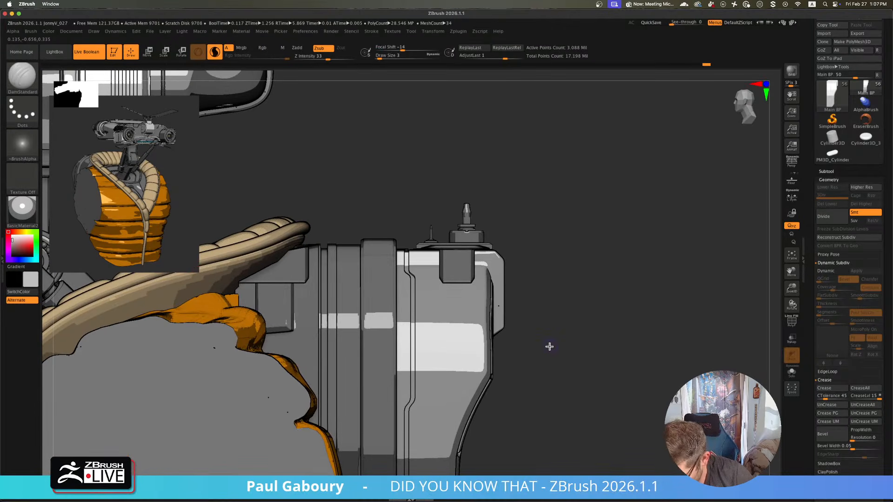
- Try a wider DamStandard stroke at draw size 9 on the shell's side
{"action": "key", "text": "s"}
{"action": "left_click_drag", "start_coordinate": [549, 346], "coordinate": [552, 345]}
{"action": "left_click_drag", "start_coordinate": [433, 316], "coordinate": [476, 353]}
{"action": "right_click_drag", "start_coordinate": [557, 362], "coordinate": [512, 339], "text": "ctrl"}
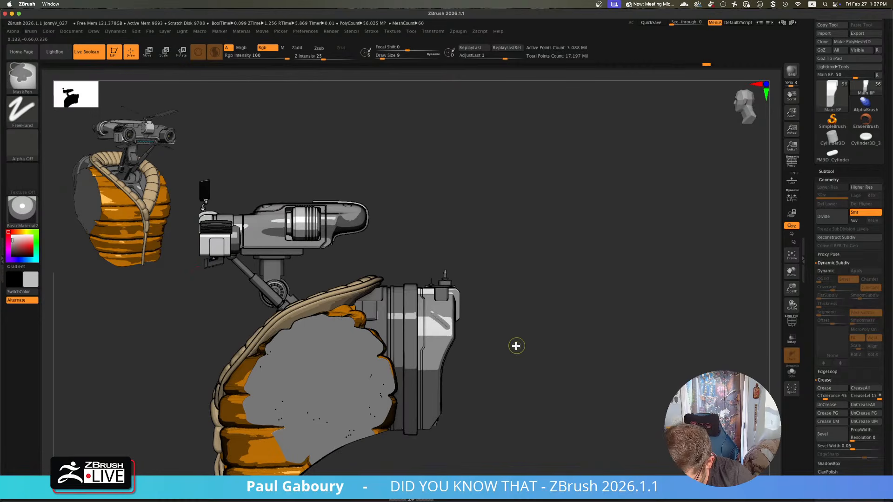
{"action": "left_click", "coordinate": [830, 180]}
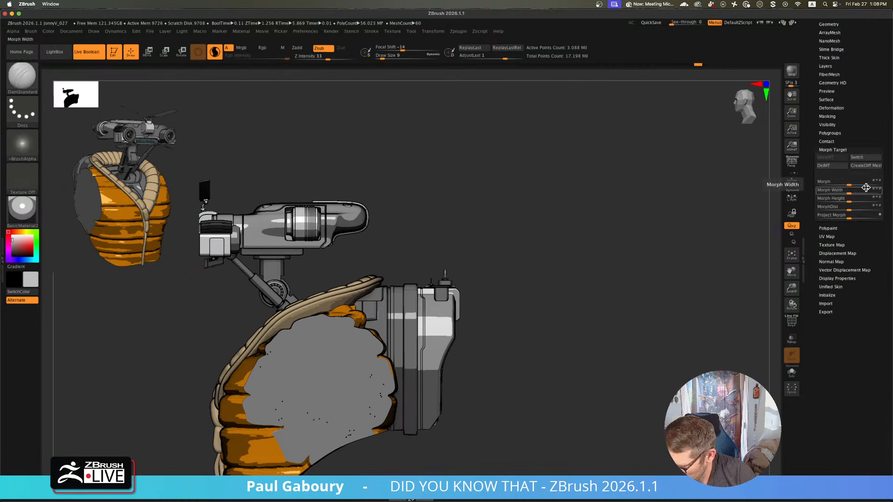
{"action": "scroll", "coordinate": [868, 186], "scroll_direction": "up", "scroll_amount": 5}
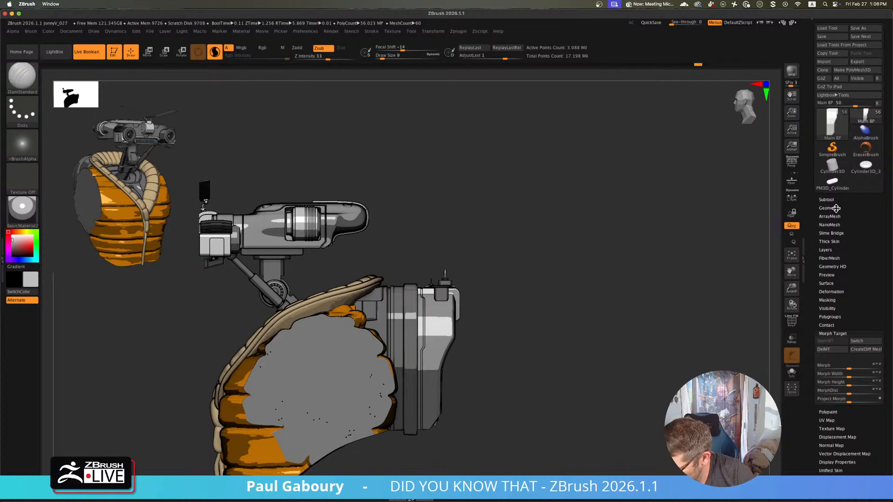
{"action": "left_click", "coordinate": [835, 208]}
{"action": "scroll", "coordinate": [849, 117], "scroll_direction": "down", "scroll_amount": 2}
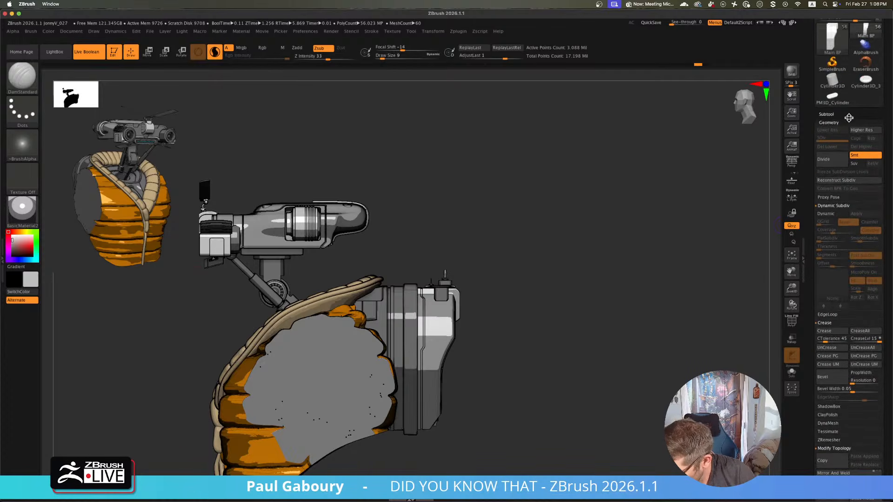
{"action": "left_click", "coordinate": [844, 122]}
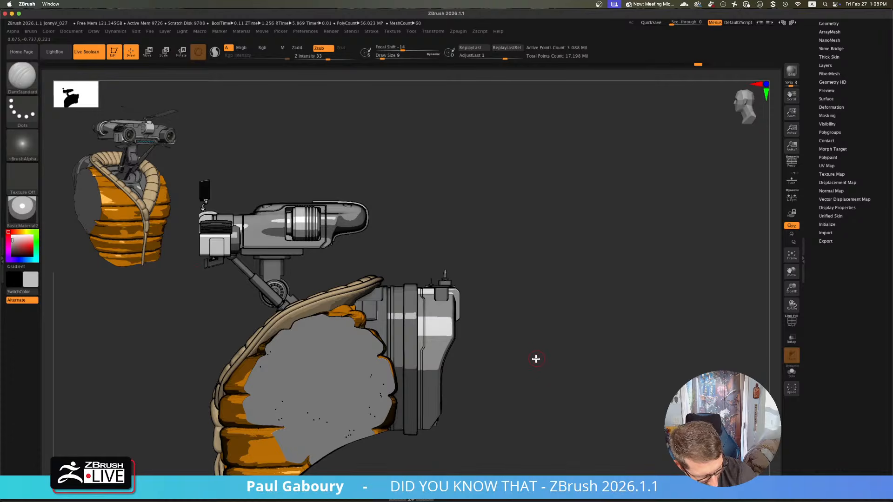
- Select the Inflat brush and enable Thick Skin for the Main BP
{"action": "key", "text": "b"}
{"action": "key", "text": "i"}
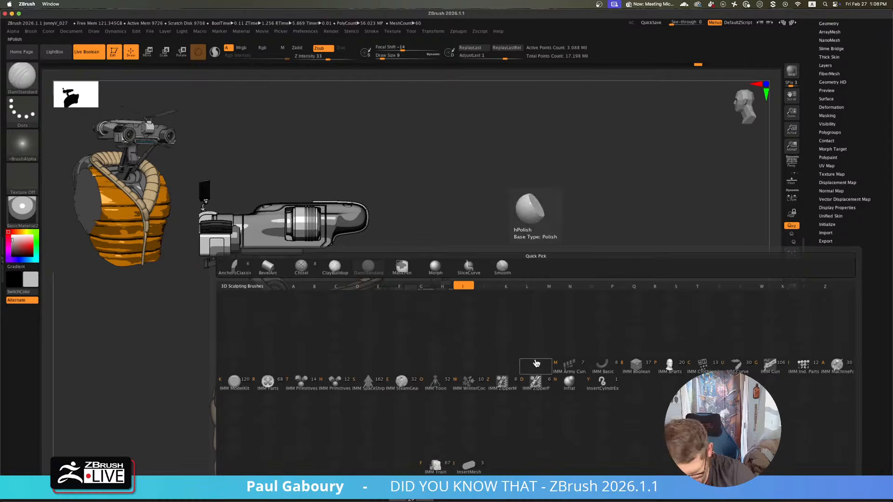
{"action": "left_click", "coordinate": [576, 383]}
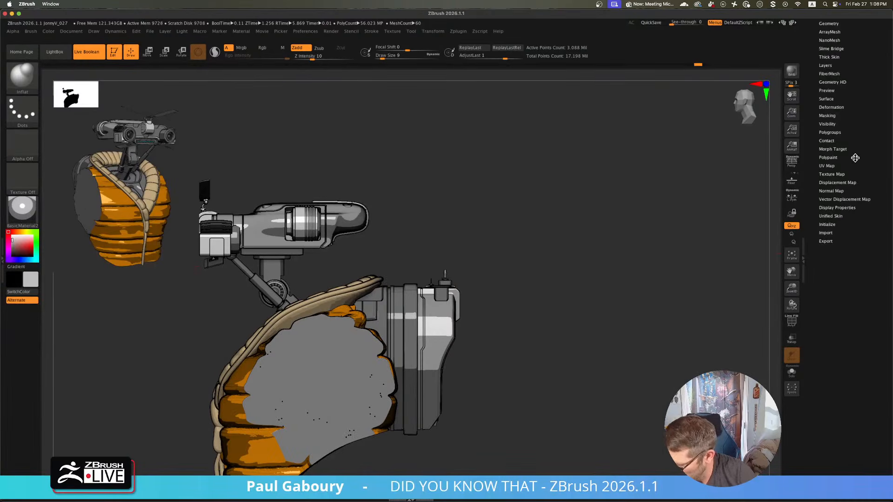
{"action": "scroll", "coordinate": [854, 158], "scroll_direction": "up", "scroll_amount": 5}
{"action": "left_click", "coordinate": [838, 226]}
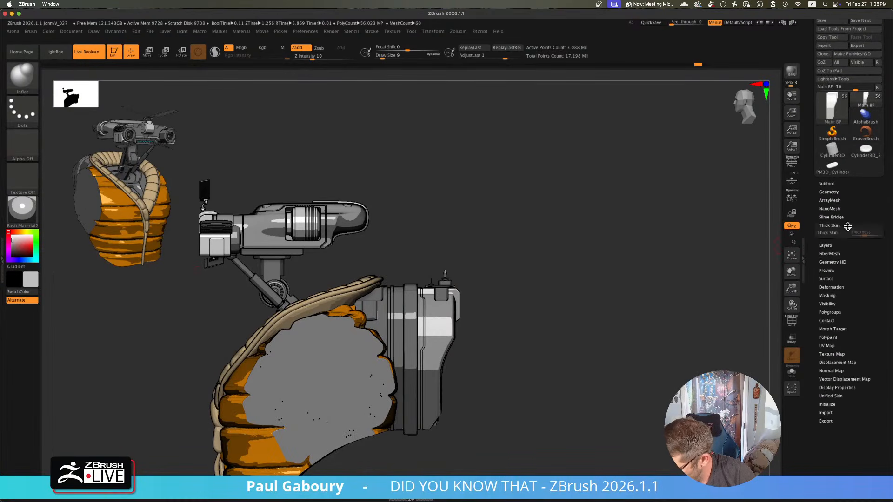
{"action": "left_click", "coordinate": [837, 234]}
- Try an Inflat stroke on the shell's side with Thick Skin at thickness 20 and undo it
{"action": "right_click_drag", "start_coordinate": [430, 340], "coordinate": [499, 409], "text": "ctrl"}
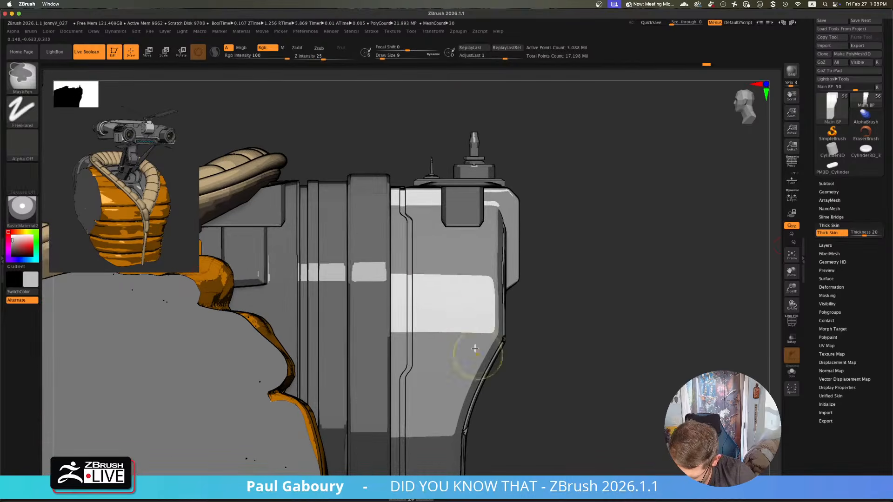
{"action": "mouse_move", "coordinate": [435, 261]}
{"action": "left_mouse_down"}
{"action": "mouse_move", "coordinate": [465, 310]}
{"action": "mouse_move", "coordinate": [489, 321]}
{"action": "left_mouse_up"}
{"action": "key", "text": "ctrl+z"}
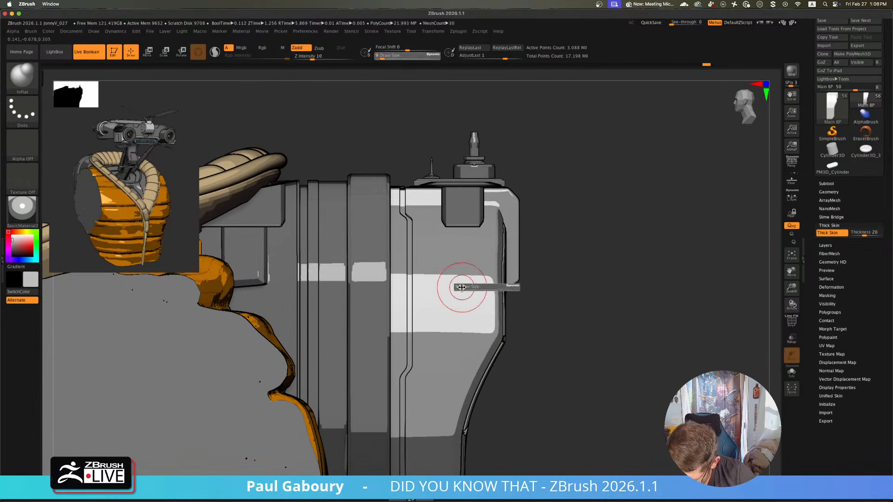
{"action": "key", "text": "ctrl+z"}
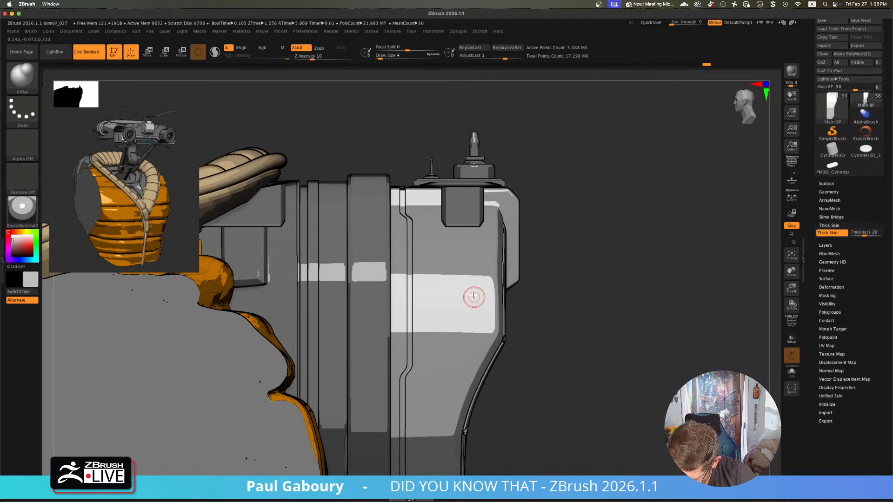
- Test Inflat strokes at draw size 4 on the shell's side, set Thick Skin's thickness to 5 and check the wireframe
{"action": "mouse_move", "coordinate": [438, 263]}
{"action": "left_mouse_down"}
{"action": "mouse_move", "coordinate": [464, 290]}
{"action": "mouse_move", "coordinate": [433, 253]}
{"action": "left_mouse_up"}
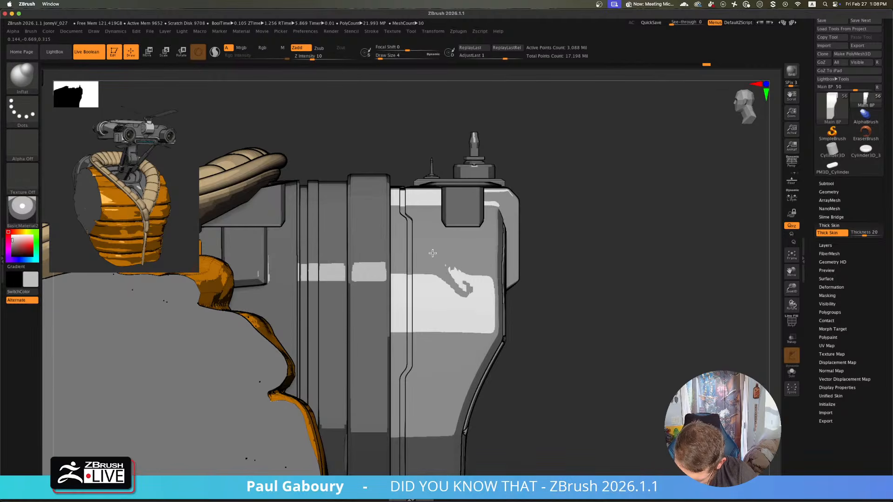
{"action": "key", "text": "shift+f"}
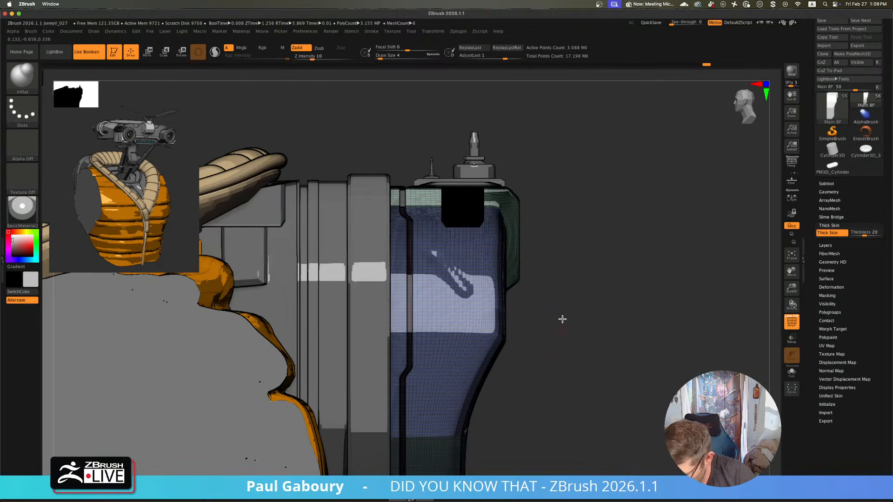
{"action": "left_click_drag", "start_coordinate": [564, 320], "coordinate": [594, 321]}
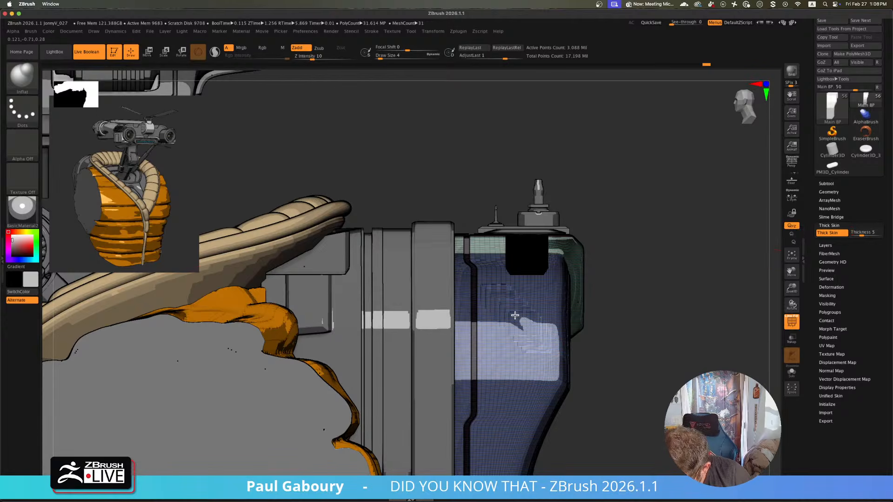
{"action": "key", "text": "shift+f"}
{"action": "mouse_move", "coordinate": [609, 357]}
{"action": "left_mouse_down"}
{"action": "mouse_move", "coordinate": [598, 365]}
{"action": "mouse_move", "coordinate": [615, 351]}
{"action": "left_mouse_up"}
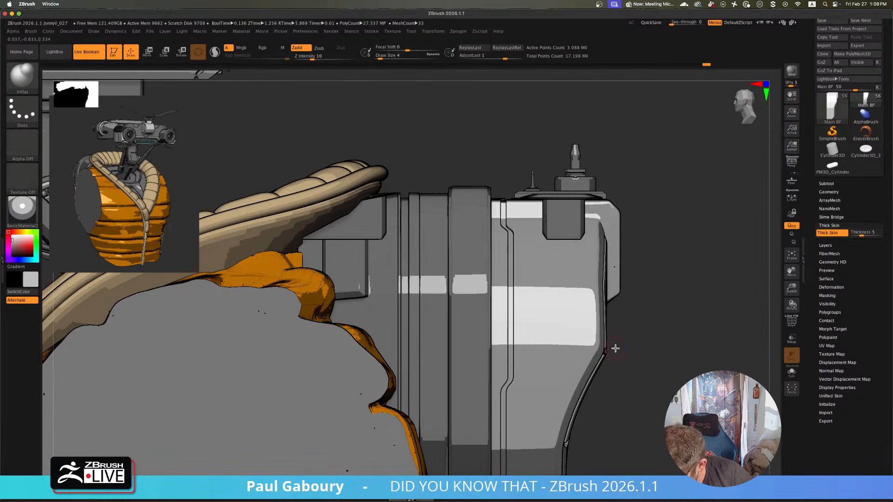
- Solo the Main BP shell and test a diagonal Inflat stroke on its side, inspecting the relief with the wireframe shown
{"action": "left_click", "coordinate": [792, 372]}
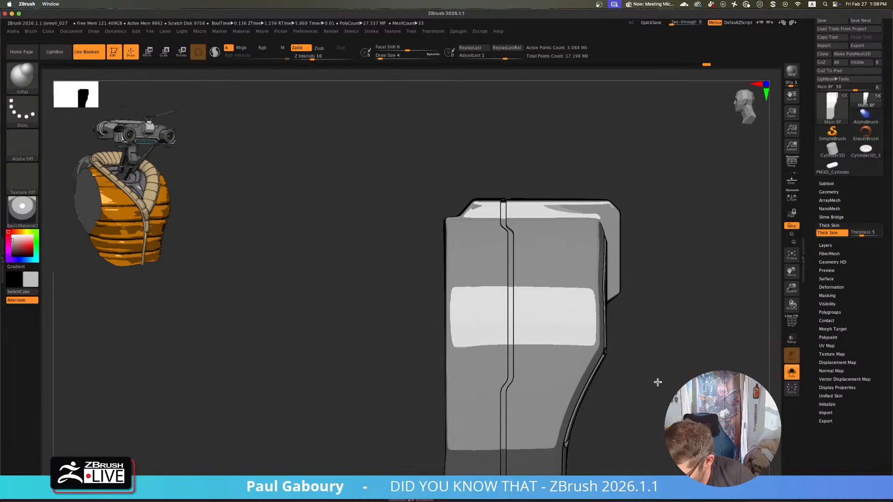
{"action": "mouse_move", "coordinate": [657, 378]}
{"action": "left_mouse_down", "text": "alt"}
{"action": "mouse_move", "coordinate": [520, 361]}
{"action": "mouse_move", "coordinate": [434, 261]}
{"action": "mouse_move", "coordinate": [451, 277]}
{"action": "left_mouse_up", "text": "alt"}
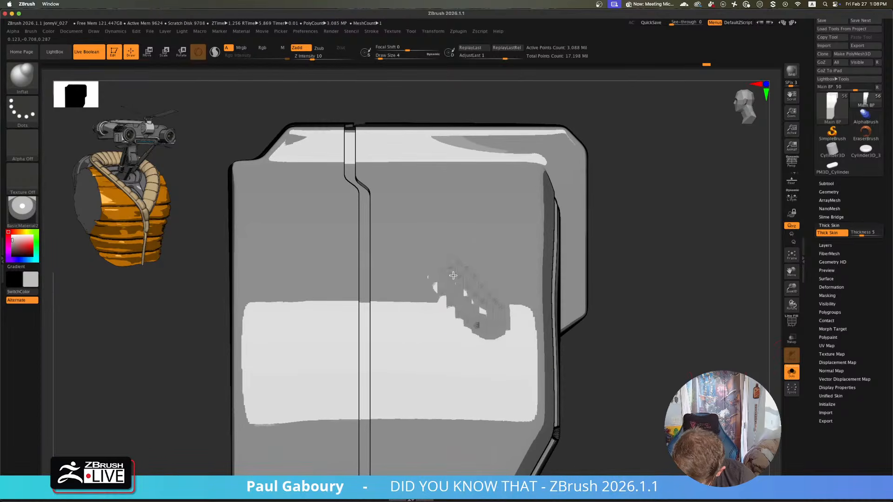
{"action": "key", "text": "shift+f"}
{"action": "left_click_drag", "start_coordinate": [624, 375], "coordinate": [617, 349]}
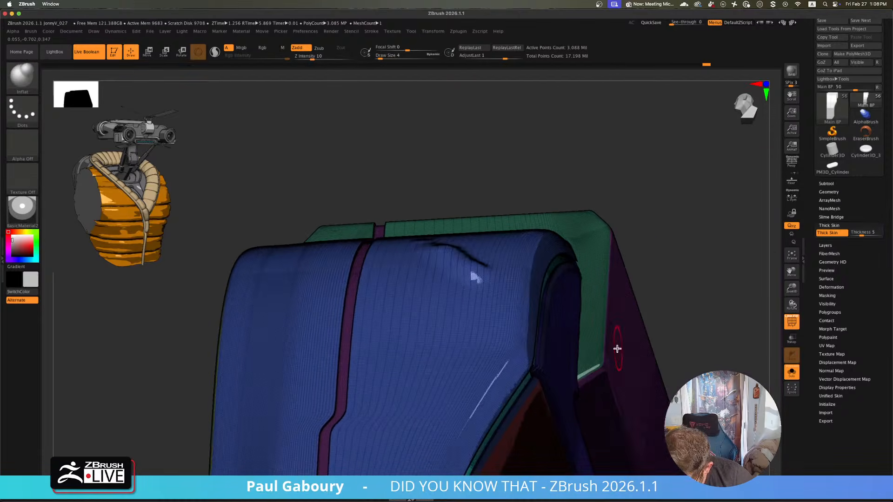
- Undo the Inflat test strokes on the soloed shell
{"action": "key", "text": "ctrl+z"}
{"action": "mouse_move", "coordinate": [379, 115]}
{"action": "left_mouse_down"}
{"action": "mouse_move", "coordinate": [468, 287]}
{"action": "mouse_move", "coordinate": [460, 276]}
{"action": "left_mouse_up"}
{"action": "key", "text": "ctrl+z"}
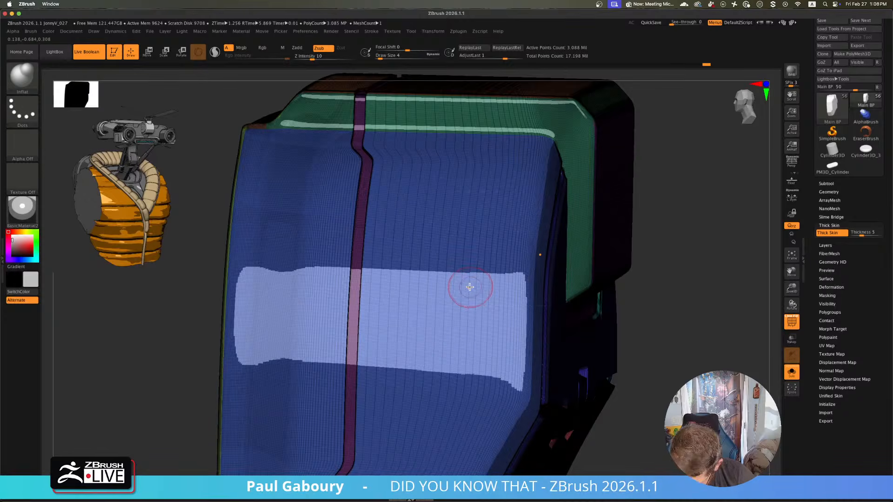
- Build up a short diagonal ClayBuildup stroke on the shell's side with Thick Skin active and inspect its height without the wireframe
{"action": "key", "text": "b"}
{"action": "key", "text": "c"}
{"action": "key", "text": "b"}
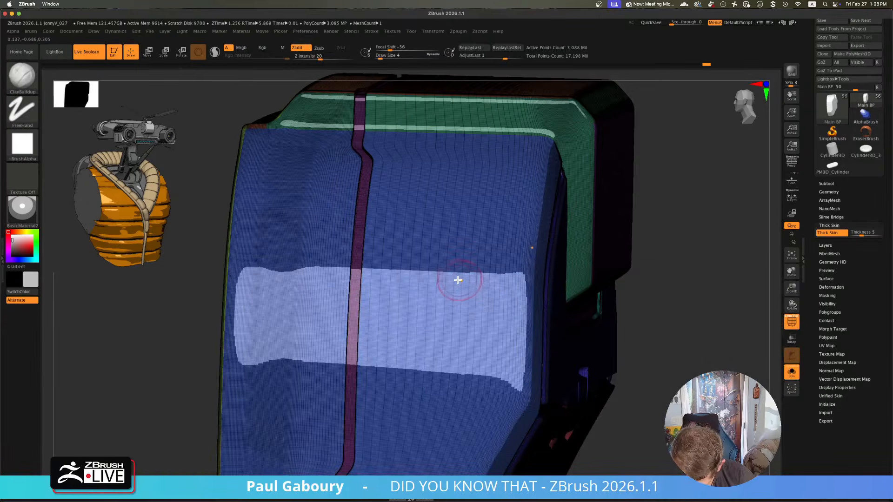
{"action": "mouse_move", "coordinate": [457, 275]}
{"action": "left_mouse_down"}
{"action": "mouse_move", "coordinate": [447, 260]}
{"action": "mouse_move", "coordinate": [479, 298]}
{"action": "left_mouse_up"}
{"action": "key", "text": "shift+f"}
{"action": "mouse_move", "coordinate": [478, 315]}
{"action": "right_mouse_down"}
{"action": "mouse_move", "coordinate": [482, 329]}
{"action": "mouse_move", "coordinate": [481, 314]}
{"action": "right_mouse_up"}
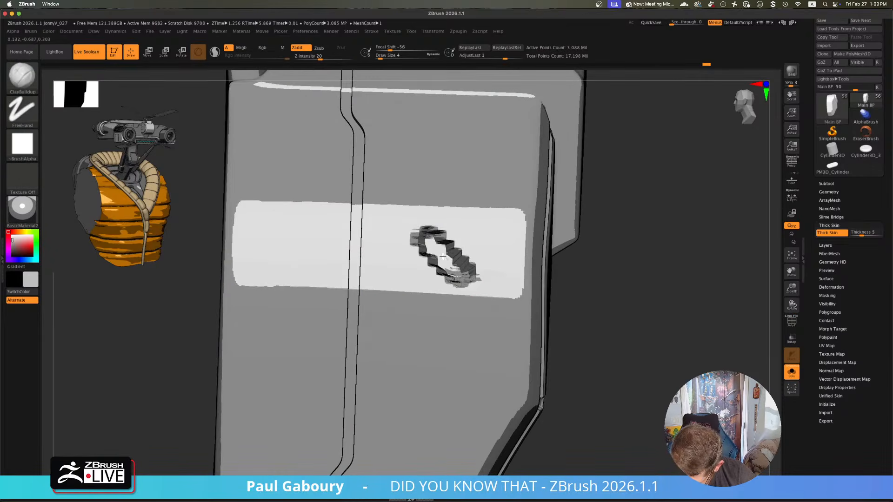
{"action": "right_click_drag", "start_coordinate": [588, 329], "coordinate": [582, 299]}
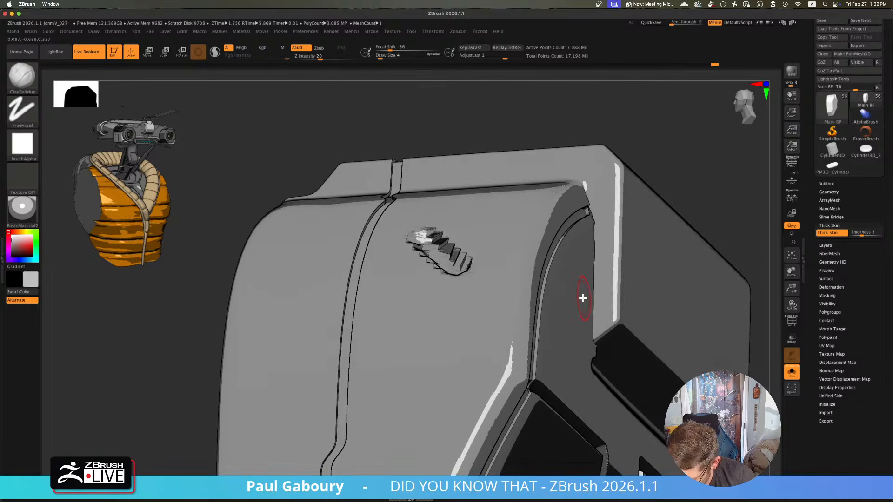
- Undo the last ClayBuildup stroke, set Thick Skin's thickness to 1 and test a short diagonal stroke on the shell's side
{"action": "key", "text": "ctrl+z"}
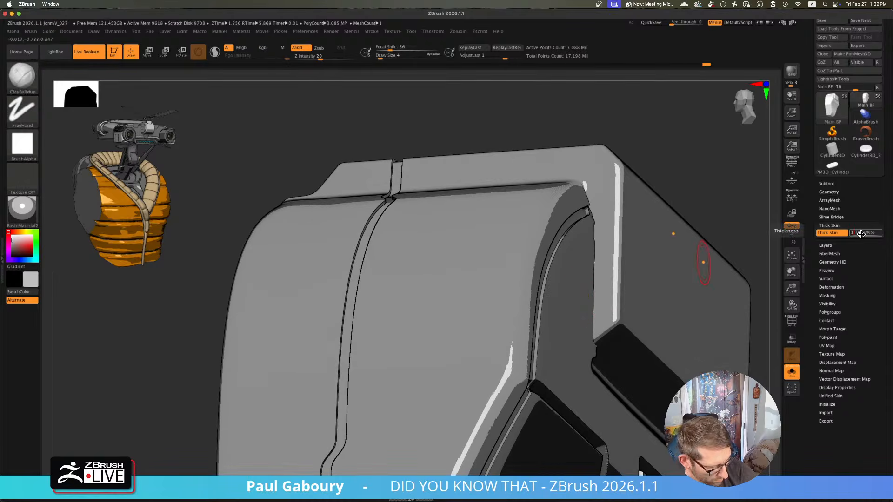
{"action": "key", "text": "Return"}
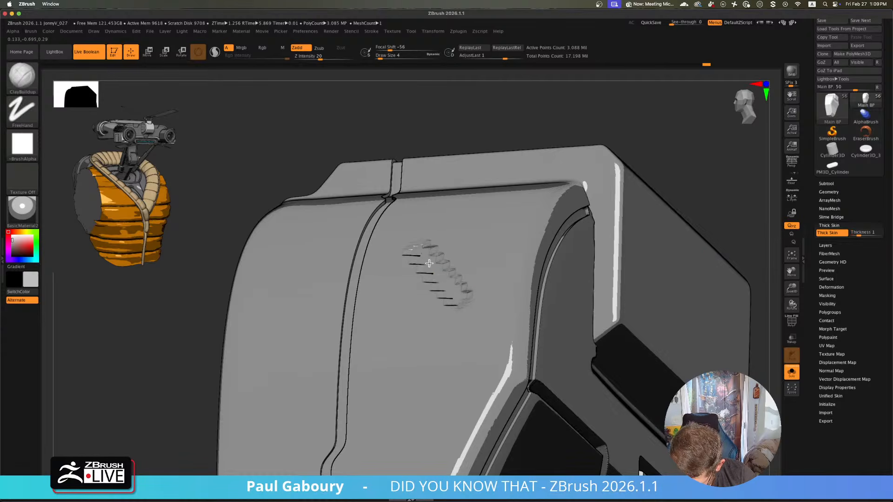
{"action": "mouse_move", "coordinate": [449, 286]}
{"action": "right_mouse_down"}
{"action": "mouse_move", "coordinate": [510, 349]}
{"action": "mouse_move", "coordinate": [556, 355]}
{"action": "mouse_move", "coordinate": [519, 341]}
{"action": "mouse_move", "coordinate": [544, 349]}
{"action": "mouse_move", "coordinate": [529, 339]}
{"action": "mouse_move", "coordinate": [512, 358]}
{"action": "mouse_move", "coordinate": [480, 358]}
{"action": "mouse_move", "coordinate": [532, 353]}
{"action": "mouse_move", "coordinate": [531, 363]}
{"action": "mouse_move", "coordinate": [547, 365]}
{"action": "right_mouse_up"}
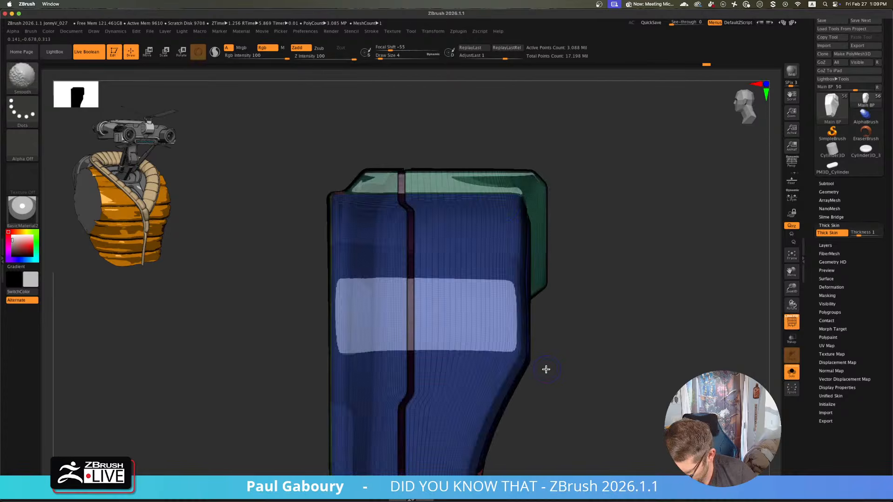
- Add a diagonal crease line across the shell's side with the CreaseCurve brush, using a side view with the wireframe shown
{"action": "key", "text": "shift+f"}
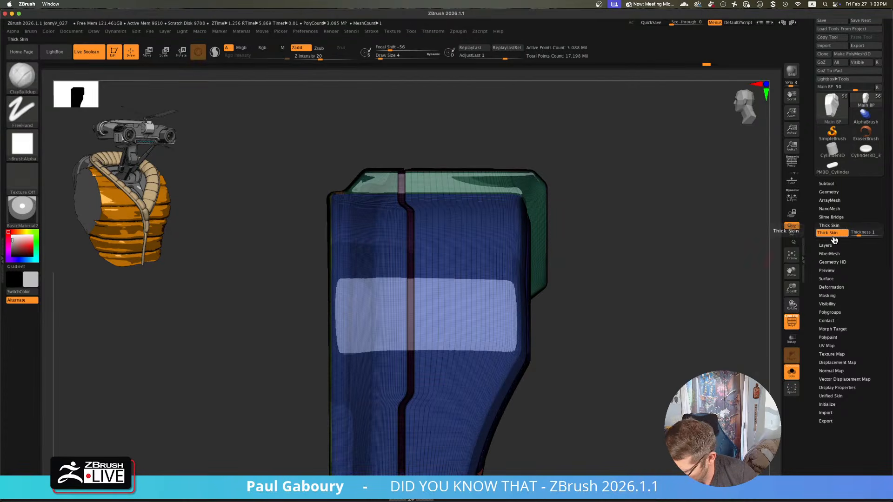
{"action": "left_click", "coordinate": [827, 184]}
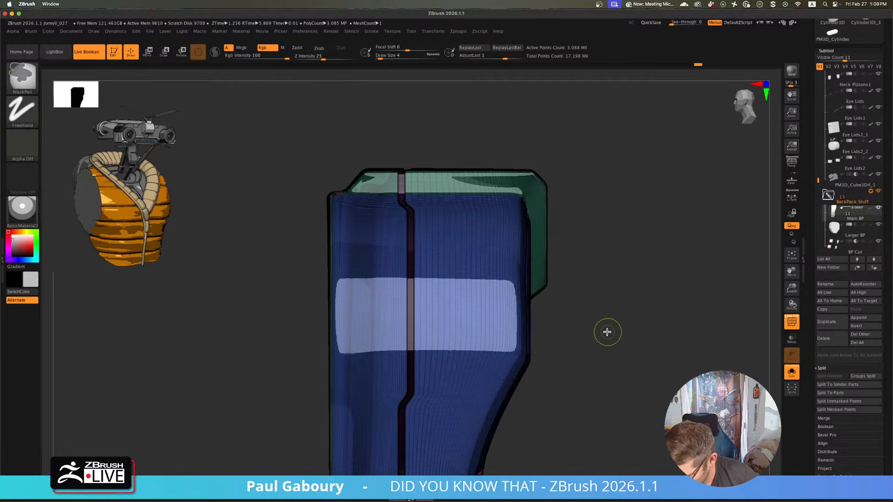
{"action": "key", "text": "ctrl"}
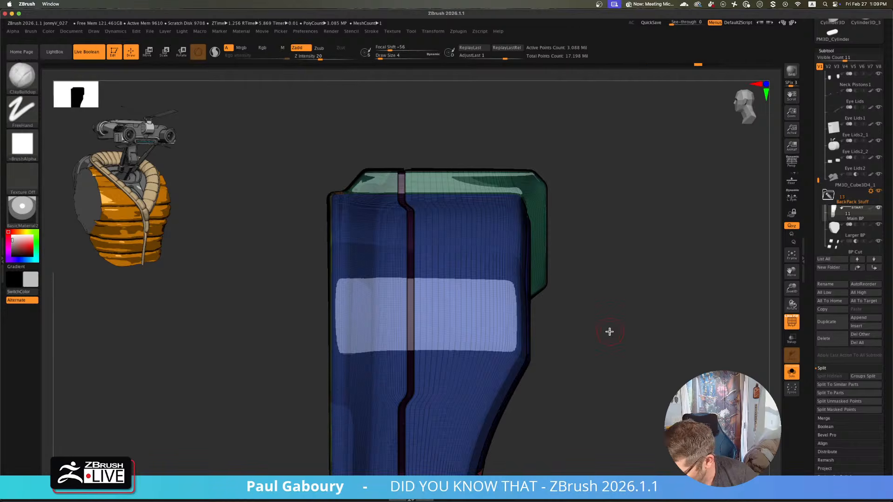
{"action": "left_click_drag", "start_coordinate": [614, 344], "coordinate": [548, 331], "text": "alt"}
{"action": "key", "text": "ctrl+shift"}
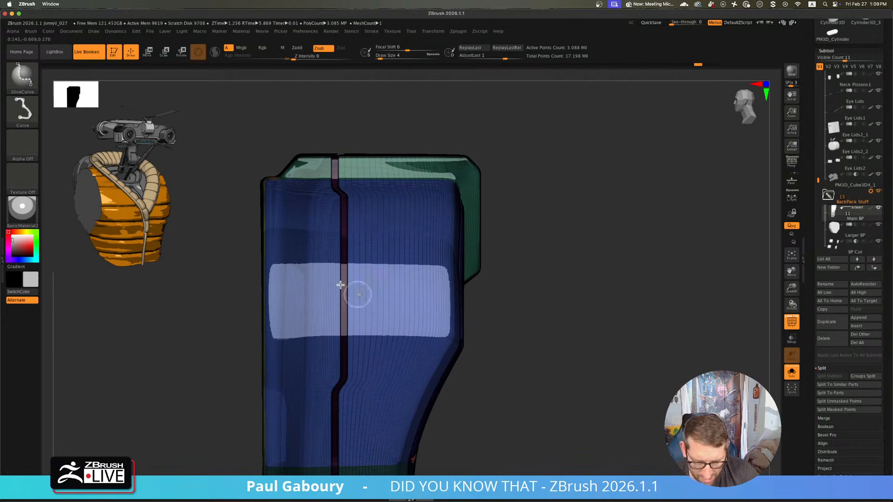
{"action": "left_click", "coordinate": [32, 87]}
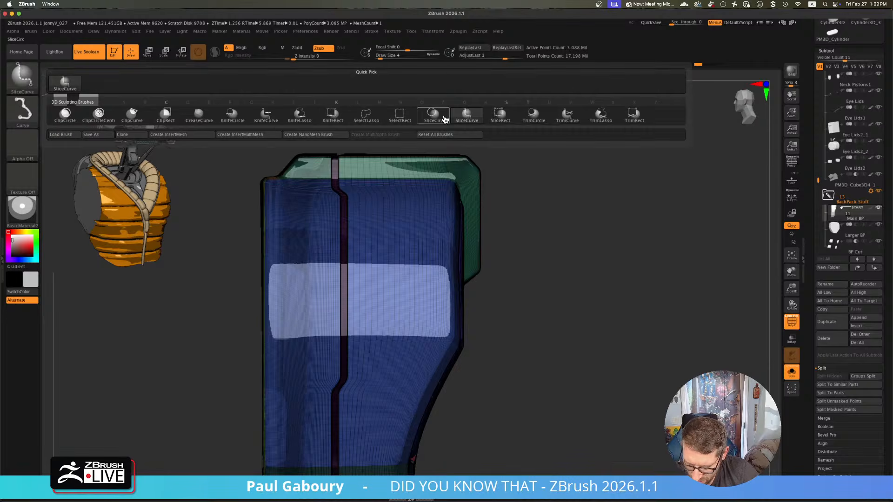
{"action": "left_click", "coordinate": [217, 120], "text": "ctrl+shift"}
{"action": "right_click_drag", "start_coordinate": [393, 246], "coordinate": [394, 259], "text": "ctrl"}
{"action": "mouse_move", "coordinate": [355, 195]}
{"action": "left_mouse_down", "text": "ctrl+shift"}
{"action": "mouse_move", "coordinate": [439, 328]}
{"action": "mouse_move", "coordinate": [452, 323]}
{"action": "left_mouse_up", "text": "ctrl+shift"}
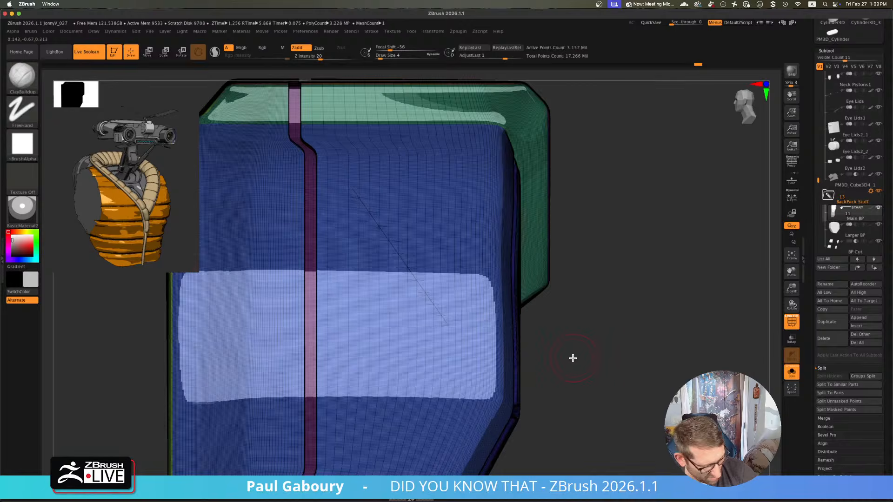
- Choose the ExtrudeProfile2 brush and isolate a rectangular patch of the shell's side around the diagonal crease
{"action": "key", "text": "b"}
{"action": "key", "text": "e"}
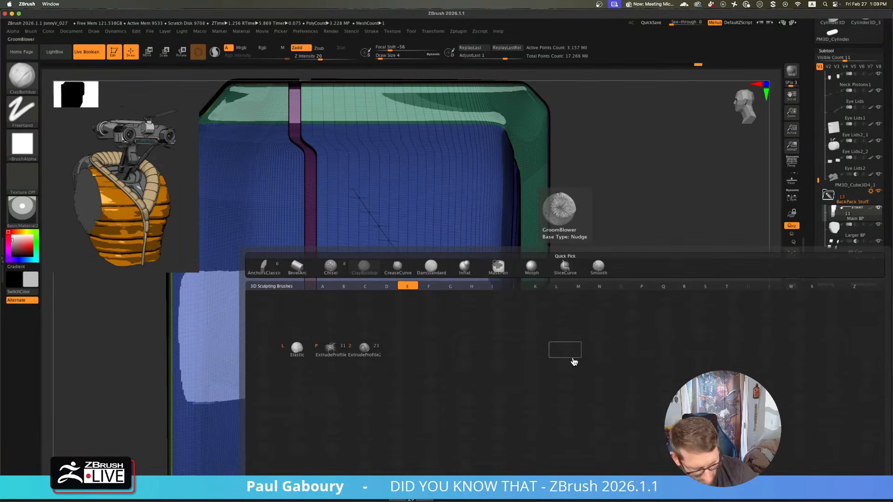
{"action": "left_click", "coordinate": [368, 352]}
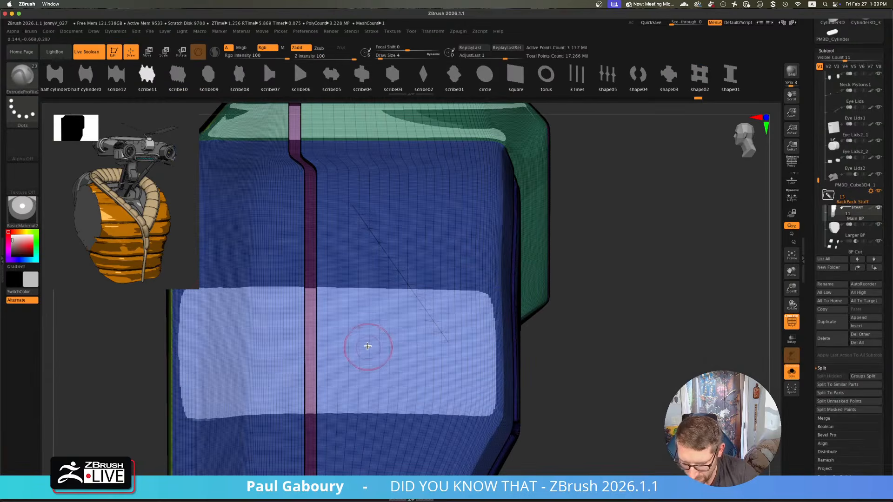
{"action": "left_click", "coordinate": [375, 33]}
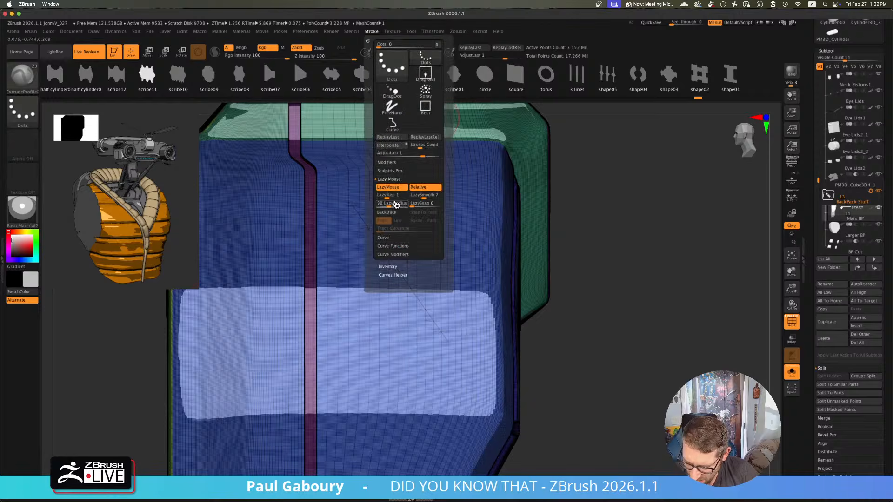
{"action": "left_click", "coordinate": [402, 249]}
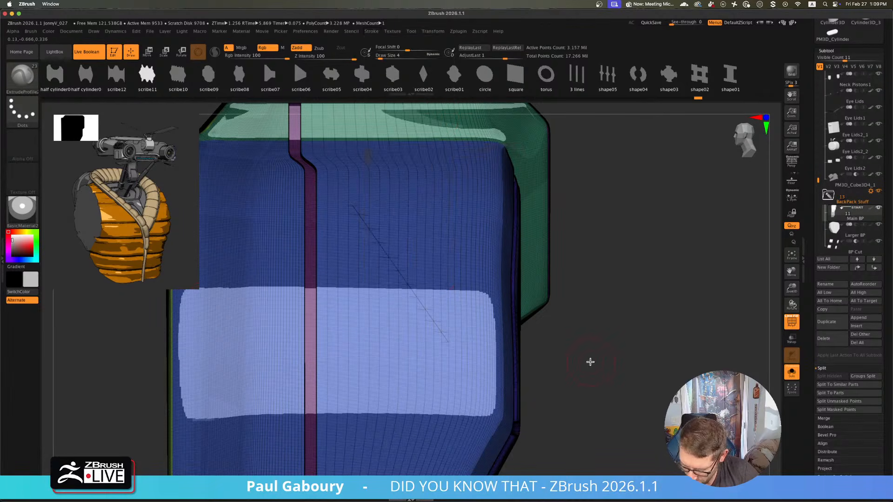
{"action": "mouse_move", "coordinate": [591, 353]}
{"action": "left_mouse_down", "text": "ctrl+shift"}
{"action": "mouse_move", "coordinate": [659, 445]}
{"action": "mouse_move", "coordinate": [494, 348]}
{"action": "mouse_move", "coordinate": [386, 256]}
{"action": "mouse_move", "coordinate": [467, 381]}
{"action": "left_mouse_up", "text": "ctrl+shift"}
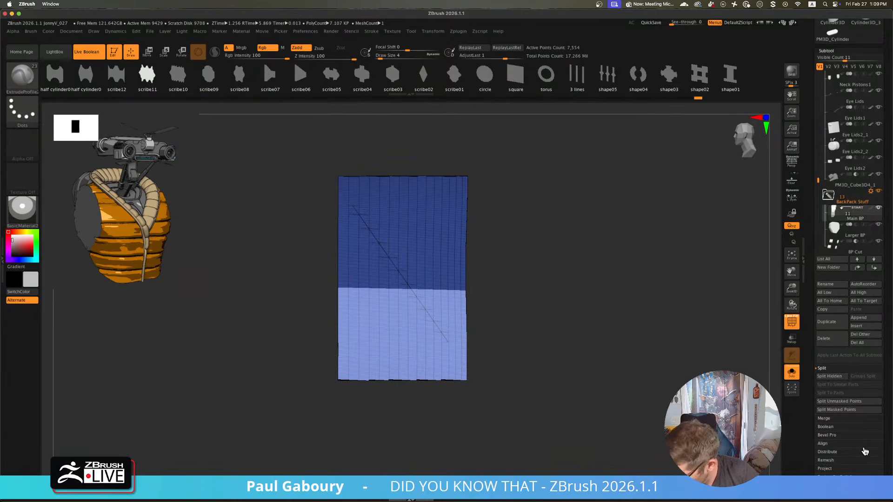
- Frame the isolated patch with a curve along its creased edges only, with Border and Polygroups turned off
{"action": "scroll", "coordinate": [886, 438], "scroll_direction": "down", "scroll_amount": 5}
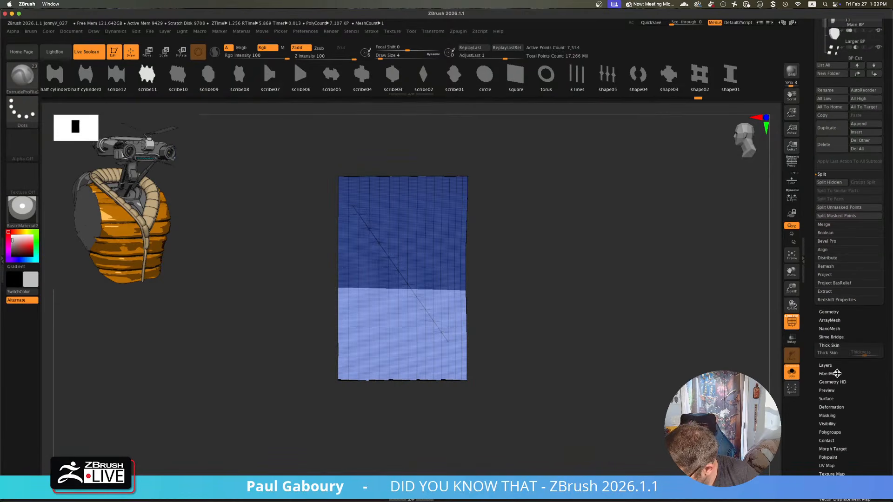
{"action": "scroll", "coordinate": [843, 387], "scroll_direction": "up", "scroll_amount": 2}
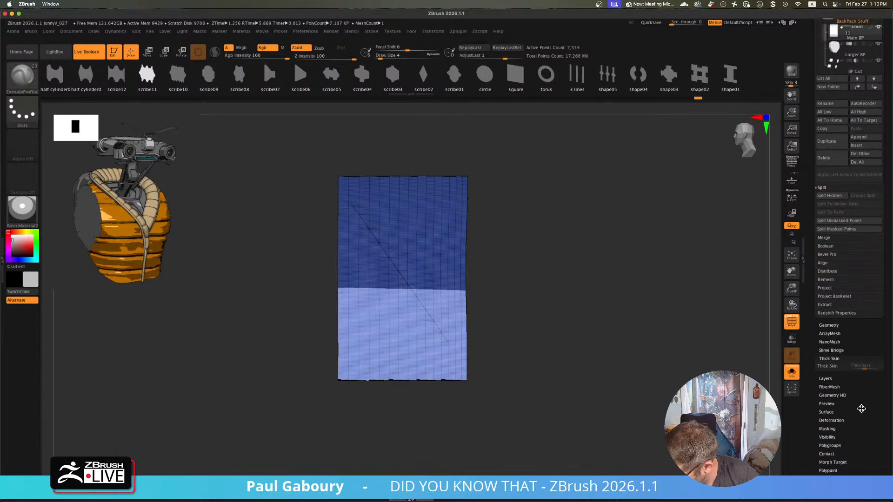
{"action": "scroll", "coordinate": [862, 408], "scroll_direction": "up", "scroll_amount": 8}
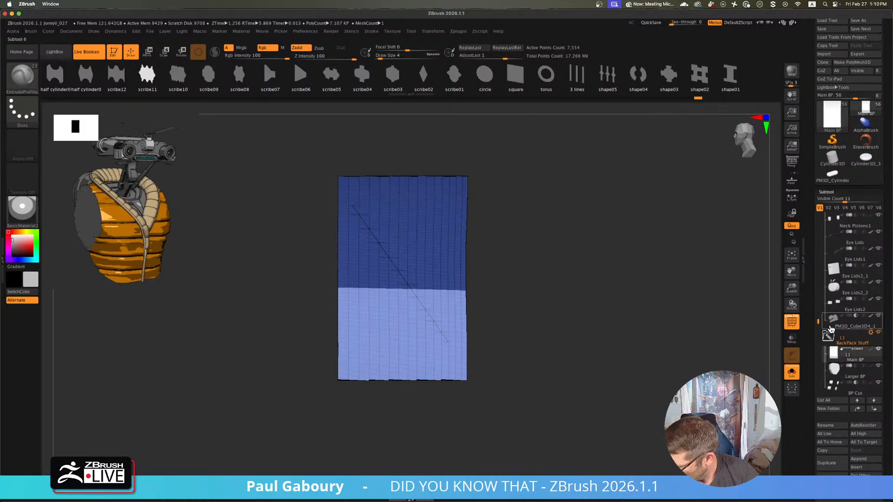
{"action": "left_click", "coordinate": [832, 192]}
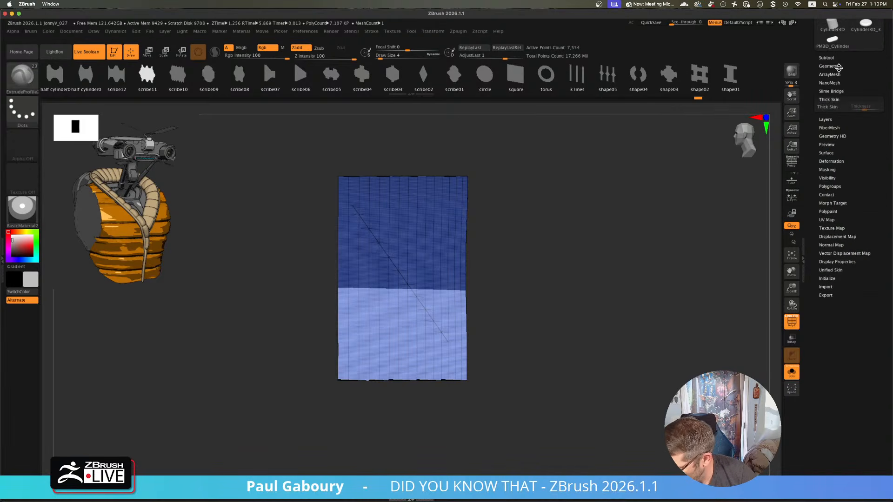
{"action": "left_click", "coordinate": [837, 67]}
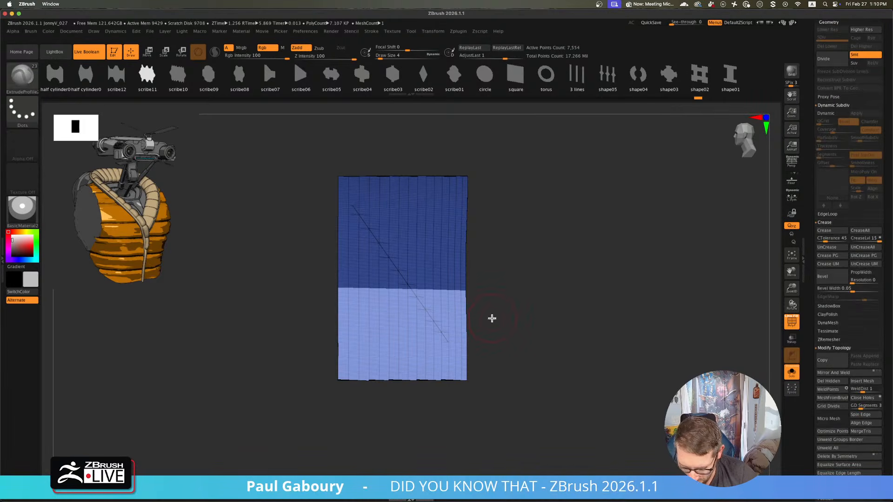
{"action": "left_click", "coordinate": [371, 31]}
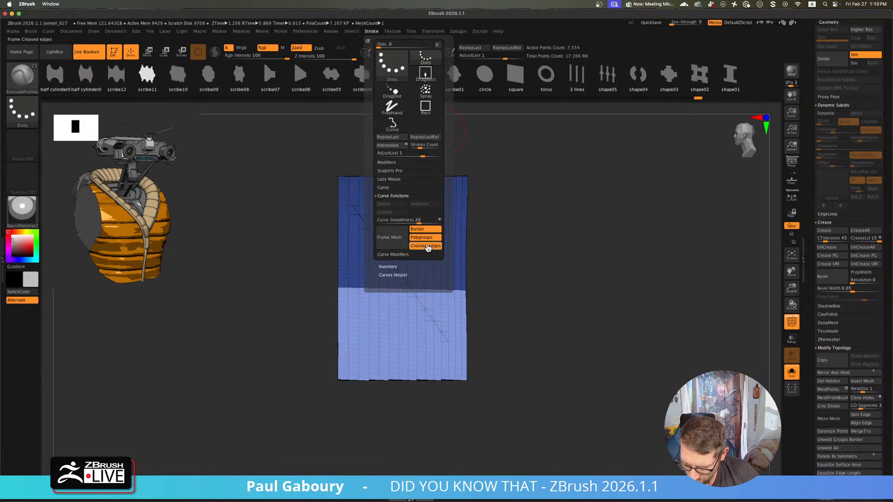
{"action": "left_click", "coordinate": [425, 228]}
{"action": "left_click", "coordinate": [425, 237]}
{"action": "left_click", "coordinate": [389, 237]}
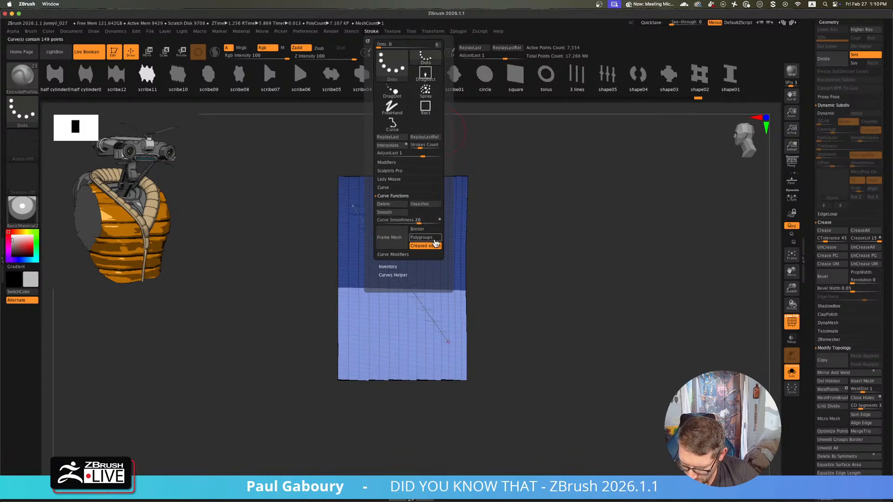
- Try extruding the scribe11 profile along the crease curve at draw size 4, and undo it
{"action": "key", "text": "s"}
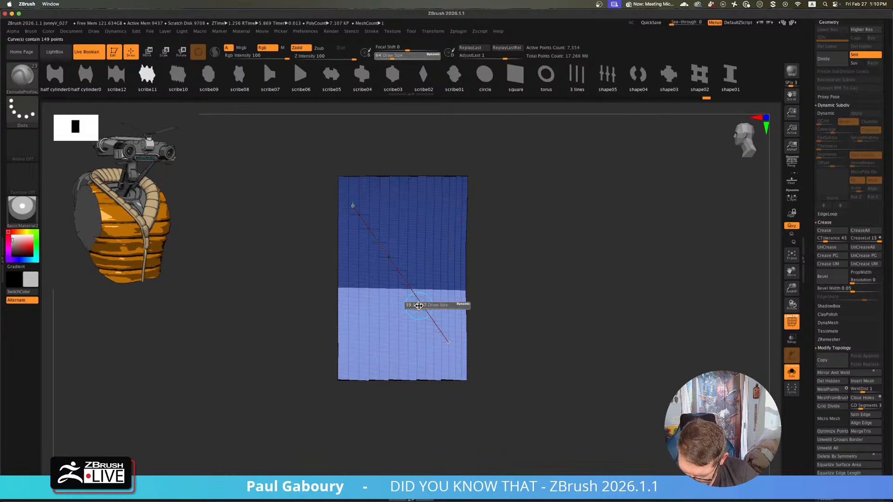
{"action": "left_click_drag", "start_coordinate": [419, 306], "coordinate": [420, 306]}
{"action": "left_click", "coordinate": [421, 304]}
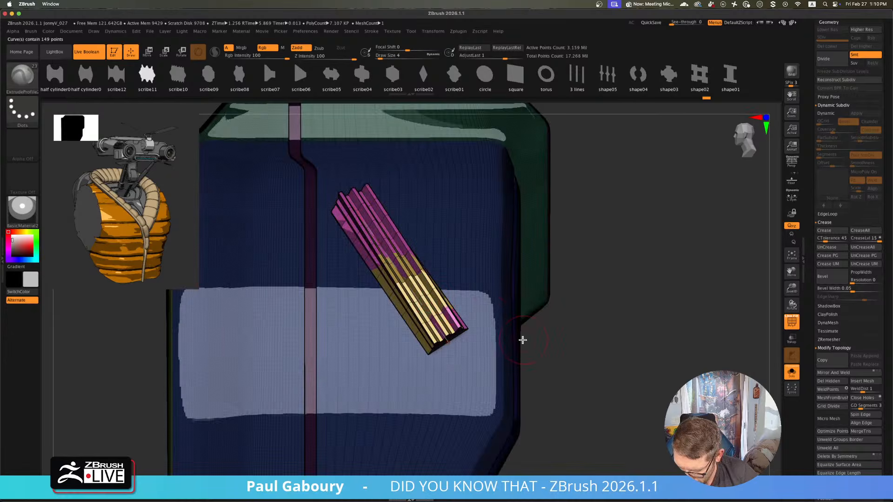
{"action": "left_click_drag", "start_coordinate": [523, 341], "coordinate": [421, 305]}
{"action": "key", "text": "ctrl+z"}
- Set the draw size to 1, try the scribe11 profile along the crease curve again and undo the extrusion
{"action": "key", "text": "s"}
{"action": "key", "text": "s"}
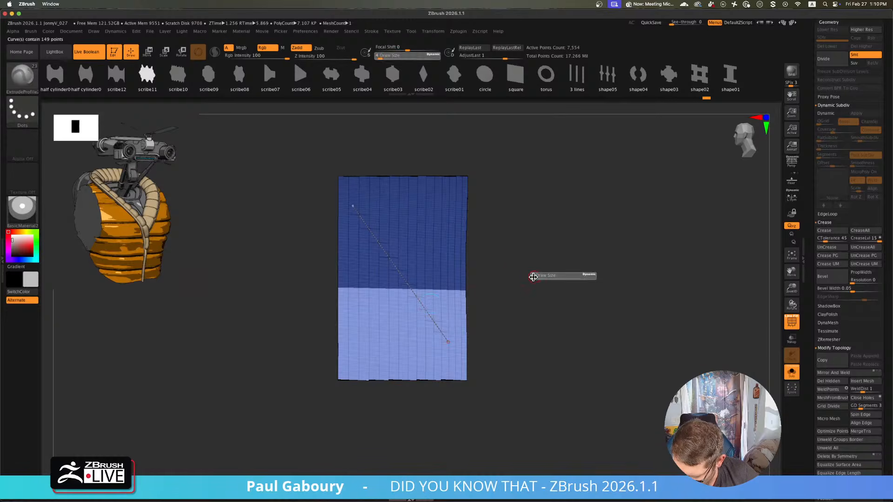
{"action": "left_click_drag", "start_coordinate": [533, 277], "coordinate": [525, 276]}
{"action": "left_click", "coordinate": [429, 317]}
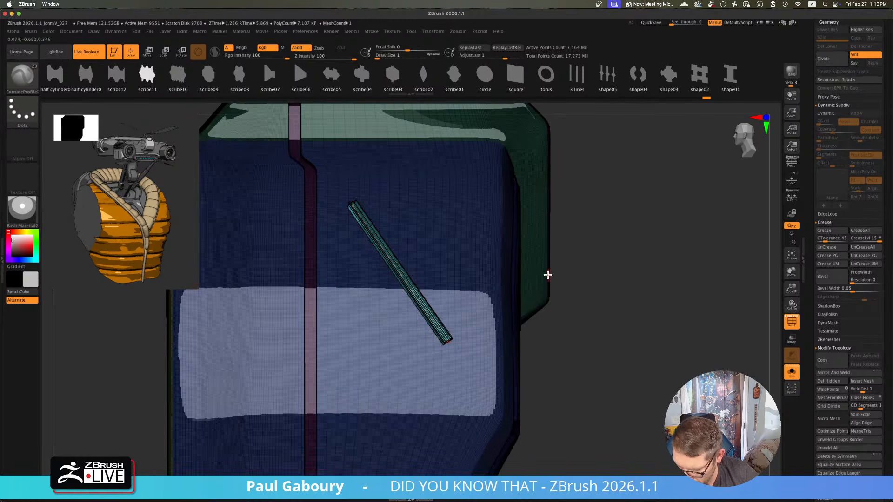
{"action": "key", "text": "ctrl+z"}
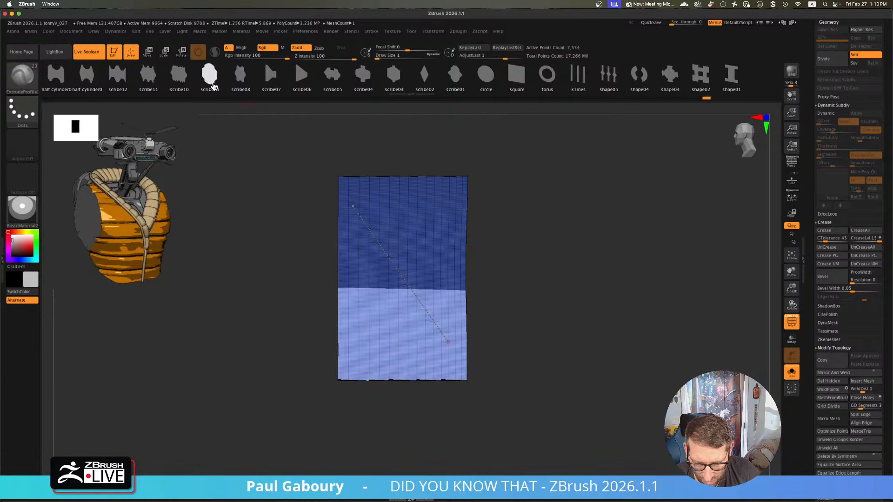
- Extrude the scribe09 profile along the crease curve and inspect the strip on the shell without the wireframe
{"action": "left_click", "coordinate": [210, 79]}
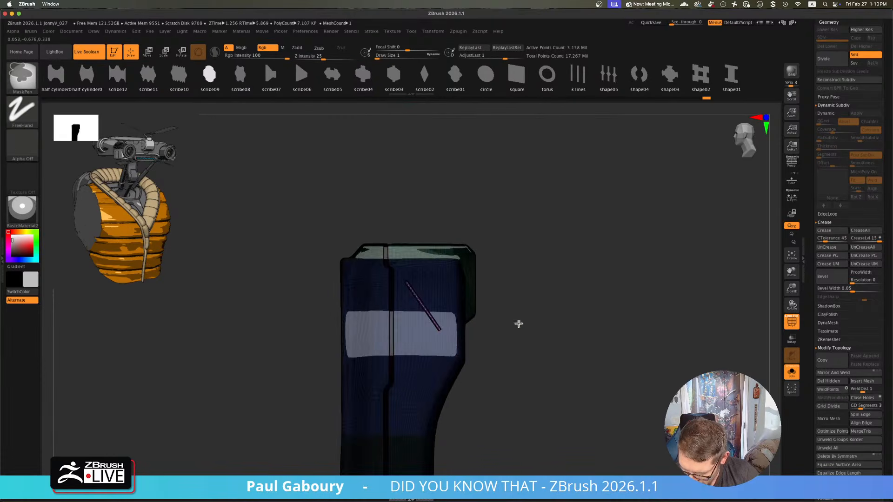
{"action": "key", "text": "shift+f"}
{"action": "mouse_move", "coordinate": [521, 336]}
{"action": "left_mouse_down"}
{"action": "mouse_move", "coordinate": [535, 353]}
{"action": "mouse_move", "coordinate": [464, 357]}
{"action": "mouse_move", "coordinate": [540, 354]}
{"action": "left_mouse_up"}
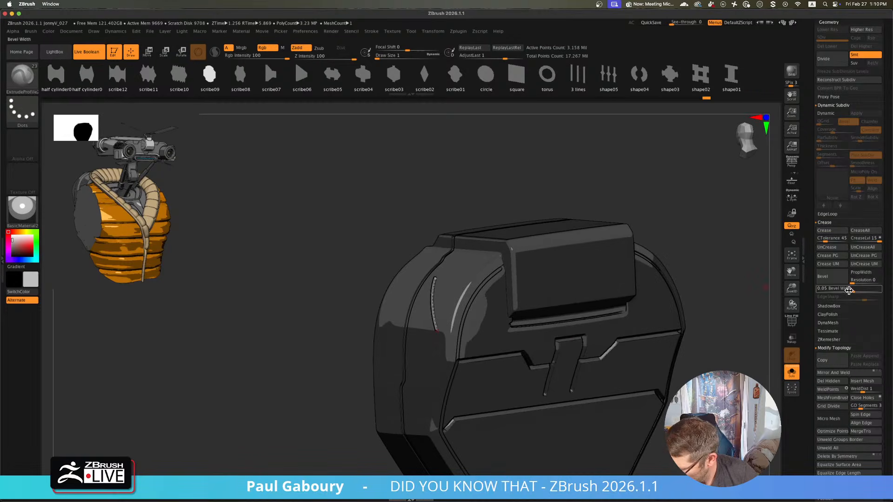
- Split the unmasked scribe strips off Main BP into their own subtractive subtool and check the shell with the wireframe shown
{"action": "left_click_drag", "start_coordinate": [811, 218], "coordinate": [812, 298]}
{"action": "left_click", "coordinate": [830, 205]}
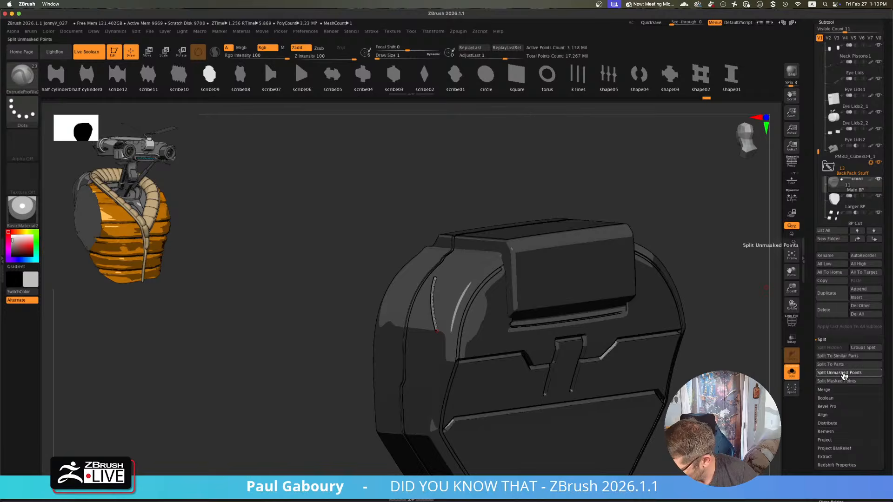
{"action": "left_click", "coordinate": [845, 373]}
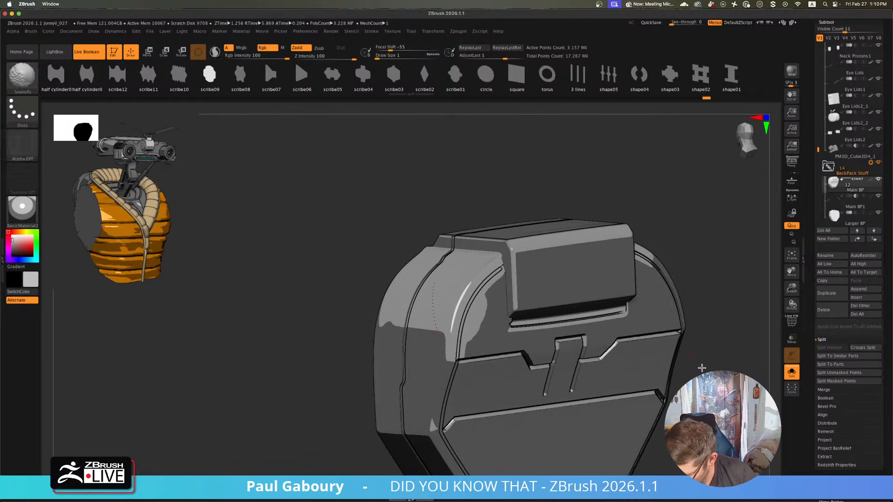
{"action": "key", "text": "shift+f"}
{"action": "key", "text": "shift+f"}
{"action": "key", "text": "shift+f"}
{"action": "mouse_move", "coordinate": [474, 323]}
{"action": "right_mouse_down", "text": "ctrl"}
{"action": "mouse_move", "coordinate": [513, 385]}
{"action": "mouse_move", "coordinate": [475, 323]}
{"action": "right_mouse_up", "text": "ctrl"}
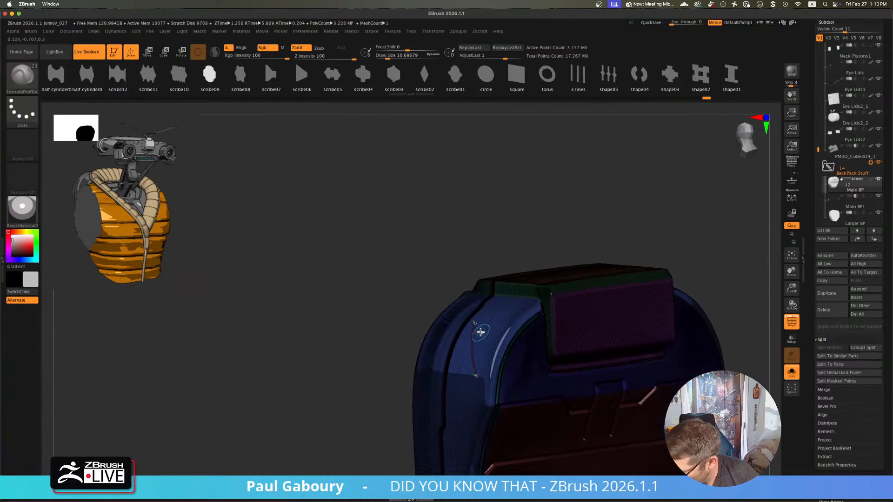
- Select the Main BP1 strips subtool, leave Solo mode and inspect the diagonal cut on the full backpack from the side
{"action": "left_click", "coordinate": [836, 205]}
{"action": "right_click_drag", "start_coordinate": [694, 352], "coordinate": [621, 342], "text": "alt"}
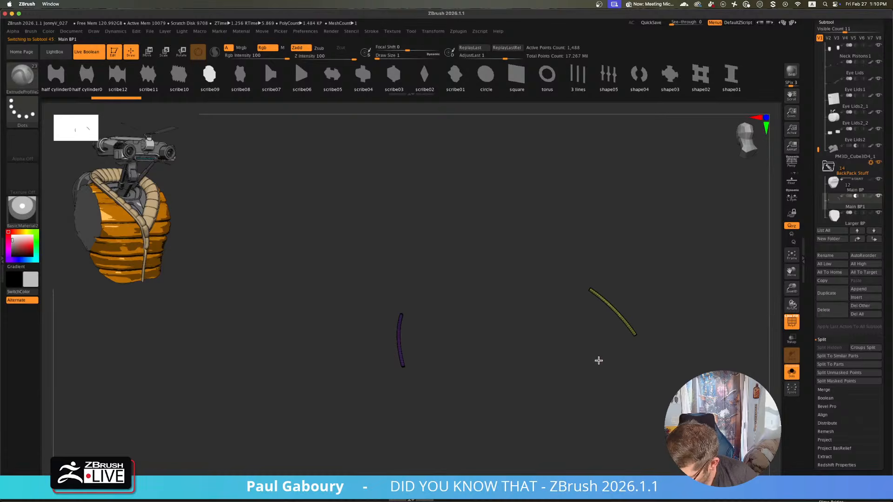
{"action": "left_click", "coordinate": [792, 372]}
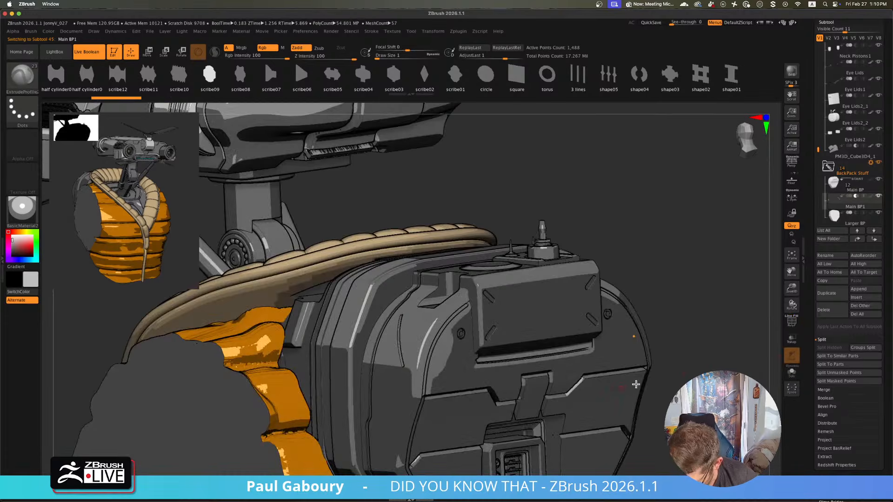
{"action": "mouse_move", "coordinate": [622, 390]}
{"action": "right_mouse_down"}
{"action": "mouse_move", "coordinate": [639, 382]}
{"action": "mouse_move", "coordinate": [547, 380]}
{"action": "mouse_move", "coordinate": [623, 382]}
{"action": "mouse_move", "coordinate": [465, 342]}
{"action": "mouse_move", "coordinate": [678, 364]}
{"action": "right_mouse_up"}
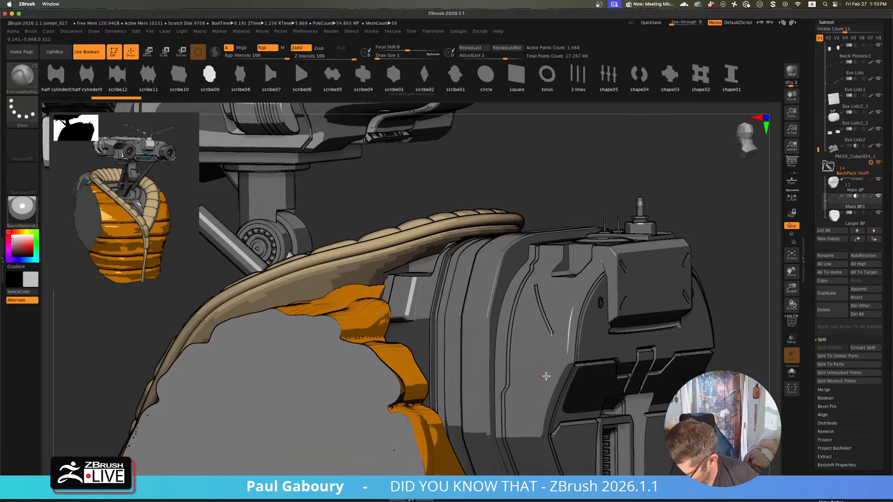
{"action": "right_click_drag", "start_coordinate": [546, 375], "coordinate": [558, 370], "text": "shift"}
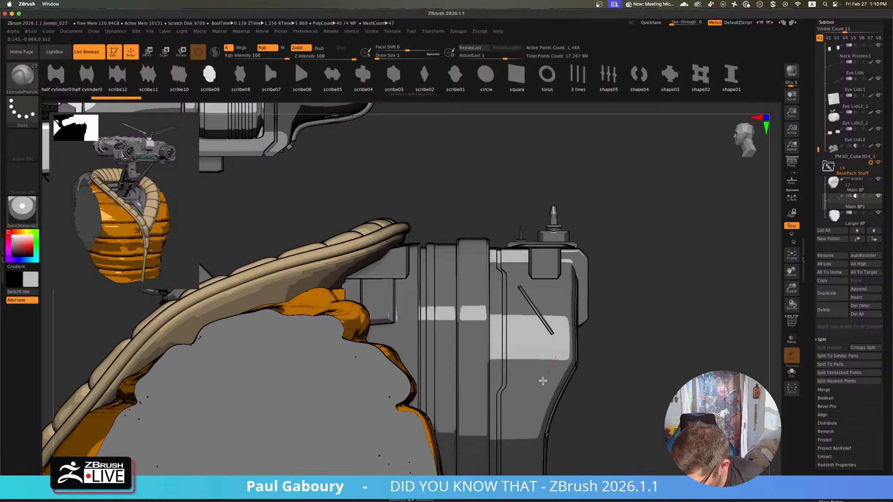
- Try extruding a scribe09 strip along a second, opposite diagonal on the lower side of the shell
{"action": "left_click_drag", "start_coordinate": [514, 422], "coordinate": [516, 421]}
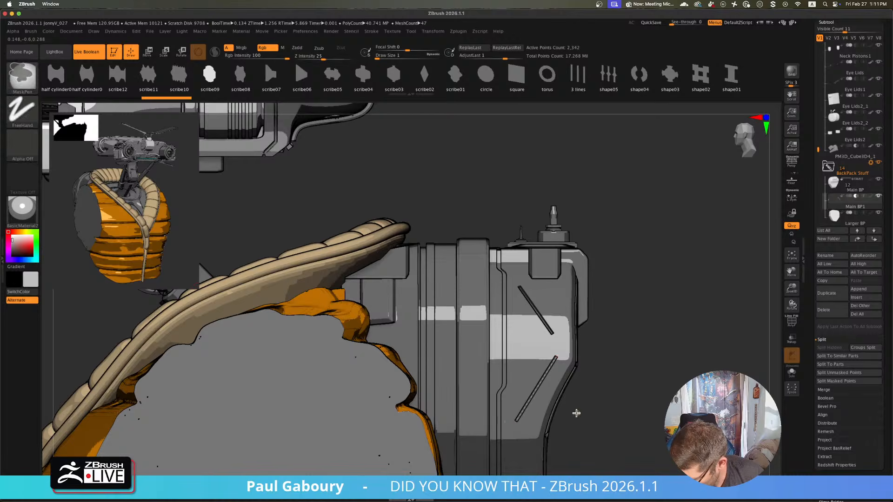
{"action": "key", "text": "ctrl+z"}
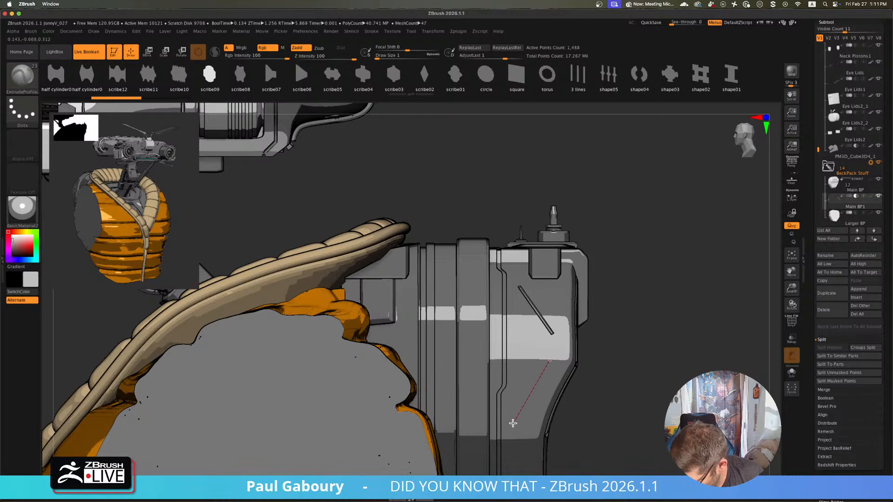
{"action": "left_click_drag", "start_coordinate": [513, 423], "coordinate": [513, 423]}
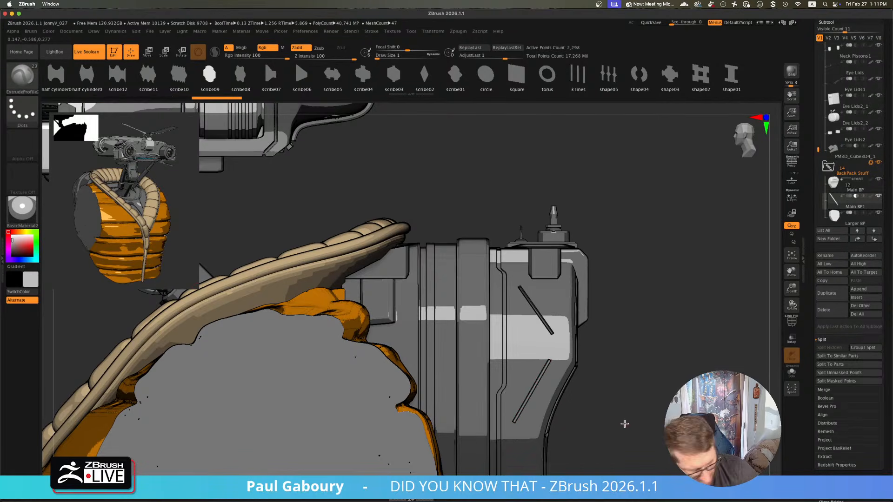
{"action": "right_click_drag", "start_coordinate": [574, 369], "coordinate": [580, 358], "text": "ctrl"}
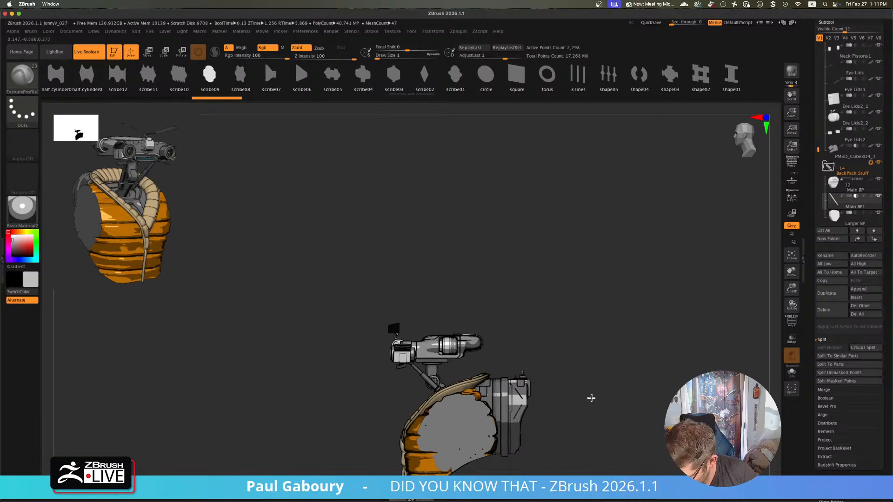
{"action": "mouse_move", "coordinate": [592, 397]}
{"action": "right_mouse_down"}
{"action": "mouse_move", "coordinate": [568, 349]}
{"action": "mouse_move", "coordinate": [562, 385]}
{"action": "mouse_move", "coordinate": [488, 381]}
{"action": "mouse_move", "coordinate": [516, 372]}
{"action": "mouse_move", "coordinate": [590, 374]}
{"action": "mouse_move", "coordinate": [579, 382]}
{"action": "mouse_move", "coordinate": [574, 373]}
{"action": "mouse_move", "coordinate": [594, 410]}
{"action": "right_mouse_up"}
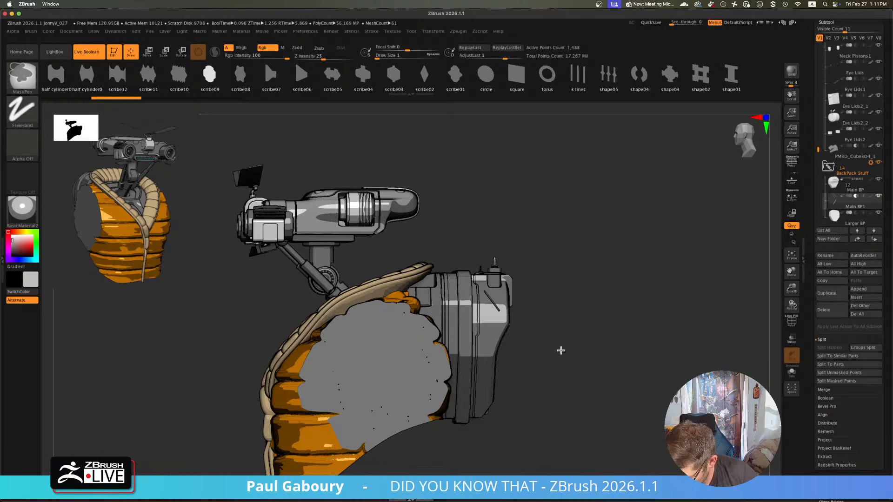
- Extrude a horizontal scribe09 strip across the shell's side, just below the diagonal groove
{"action": "right_click_drag", "start_coordinate": [560, 349], "coordinate": [573, 355]}
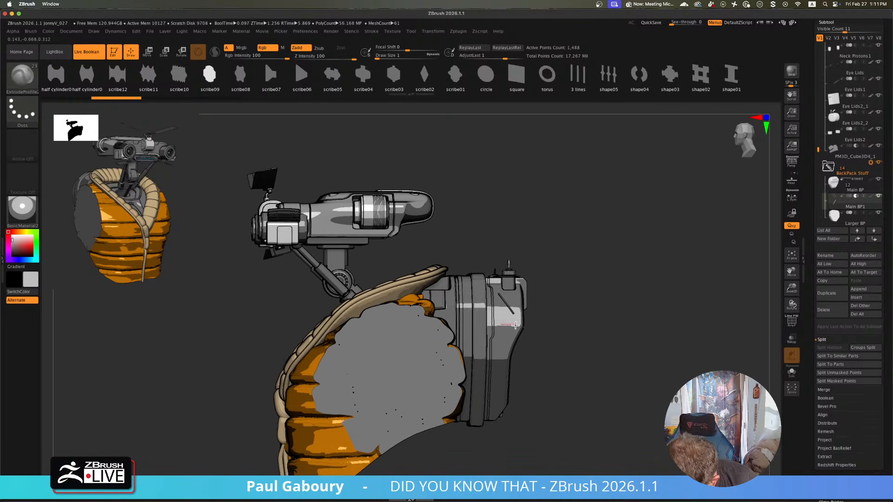
{"action": "mouse_move", "coordinate": [518, 329]}
{"action": "right_mouse_down", "text": "ctrl"}
{"action": "mouse_move", "coordinate": [522, 351]}
{"action": "mouse_move", "coordinate": [587, 412]}
{"action": "mouse_move", "coordinate": [594, 408]}
{"action": "right_mouse_up", "text": "ctrl"}
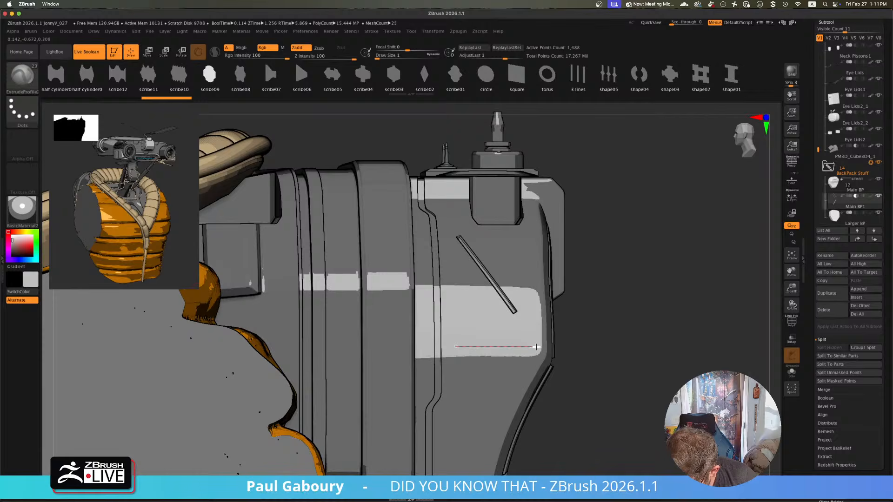
{"action": "left_click_drag", "start_coordinate": [536, 347], "coordinate": [540, 347]}
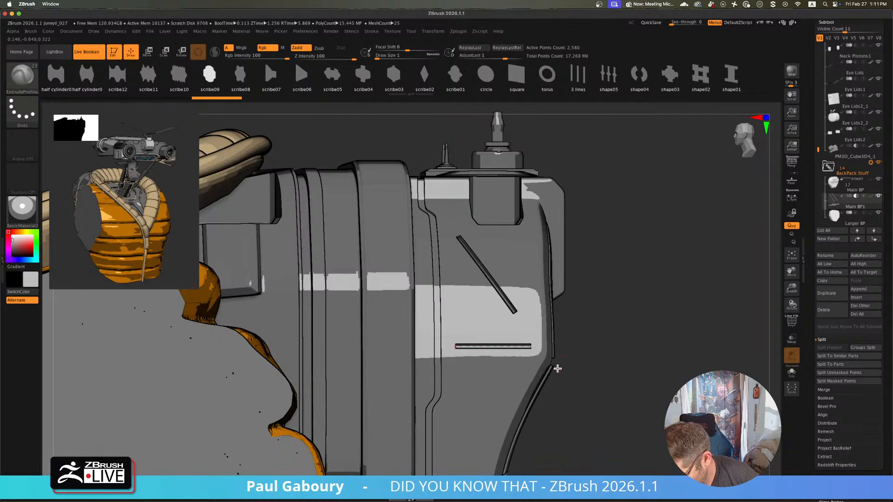
- Isolate the horizontal strip in Main BP1 by hiding the diagonal strip, and delete the hidden geometry
{"action": "left_click", "coordinate": [792, 372]}
{"action": "left_click_drag", "start_coordinate": [415, 196], "coordinate": [576, 325], "text": "ctrl+shift"}
{"action": "left_click", "coordinate": [791, 375]}
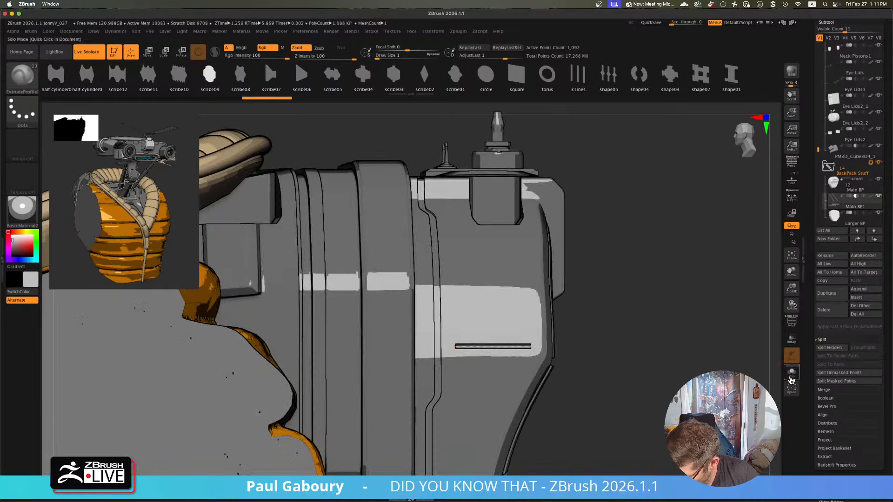
{"action": "key", "text": "f"}
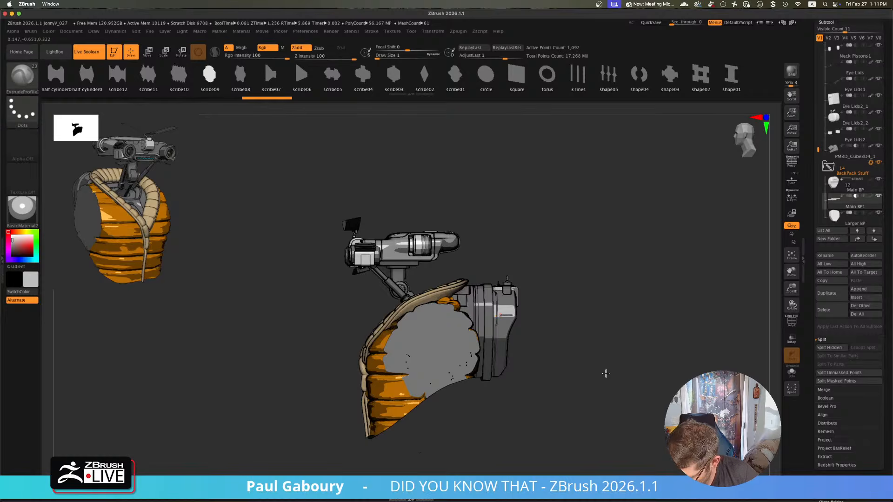
{"action": "mouse_move", "coordinate": [606, 373]}
{"action": "left_mouse_down"}
{"action": "mouse_move", "coordinate": [530, 381]}
{"action": "mouse_move", "coordinate": [546, 390]}
{"action": "mouse_move", "coordinate": [549, 407]}
{"action": "mouse_move", "coordinate": [578, 391]}
{"action": "mouse_move", "coordinate": [684, 374]}
{"action": "mouse_move", "coordinate": [749, 384]}
{"action": "left_mouse_up"}
{"action": "left_click_drag", "start_coordinate": [889, 435], "coordinate": [875, 364]}
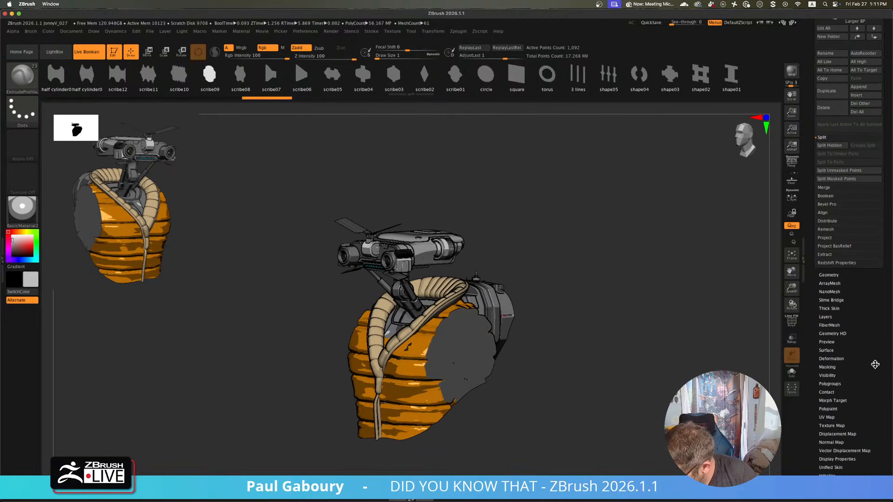
{"action": "left_click", "coordinate": [832, 275]}
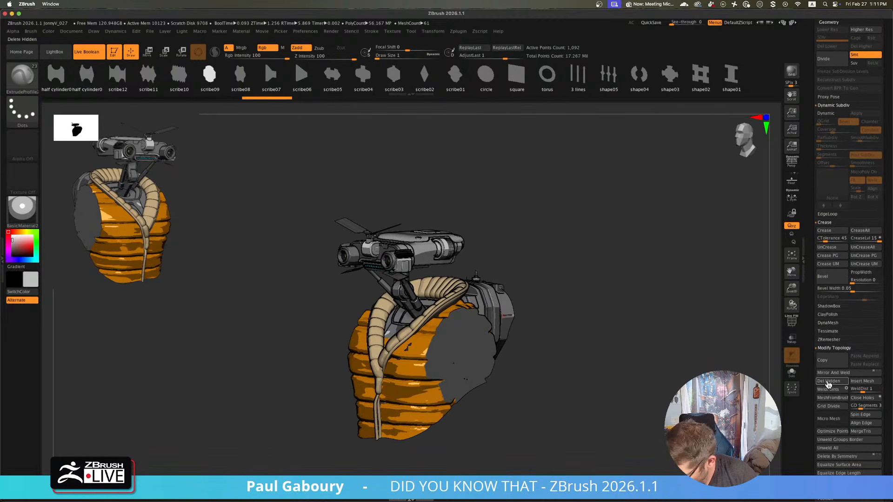
- Try extruding a shorter horizontal scribe09 strip lower on the shell's side and undo it
{"action": "left_click_drag", "start_coordinate": [586, 375], "coordinate": [569, 369]}
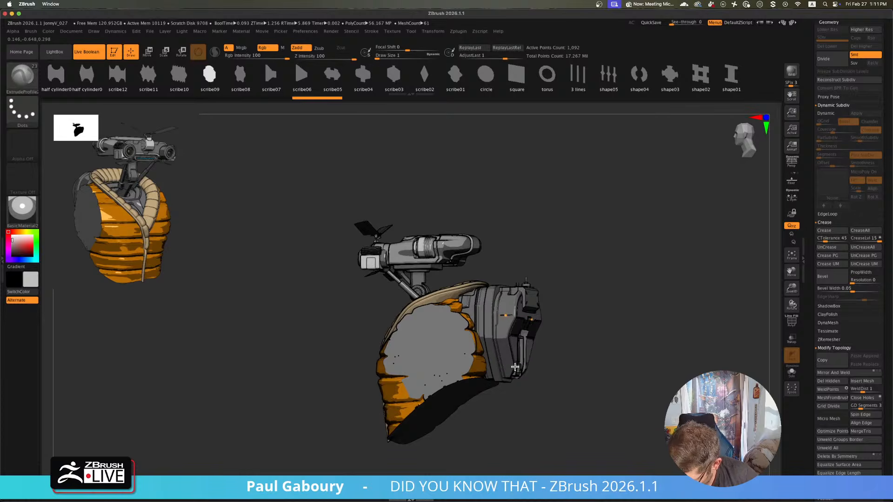
{"action": "left_click_drag", "start_coordinate": [571, 362], "coordinate": [576, 363], "text": "shift"}
{"action": "right_click_drag", "start_coordinate": [519, 366], "coordinate": [635, 445], "text": "ctrl"}
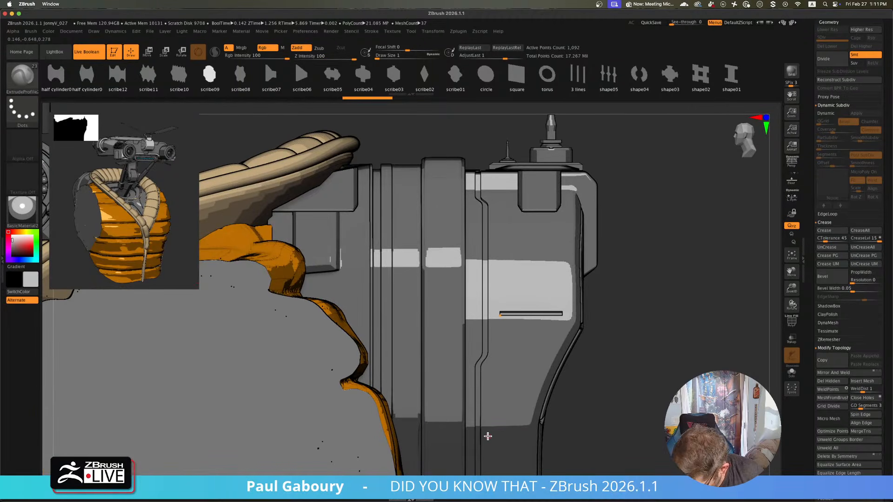
{"action": "left_click_drag", "start_coordinate": [487, 437], "coordinate": [526, 436]}
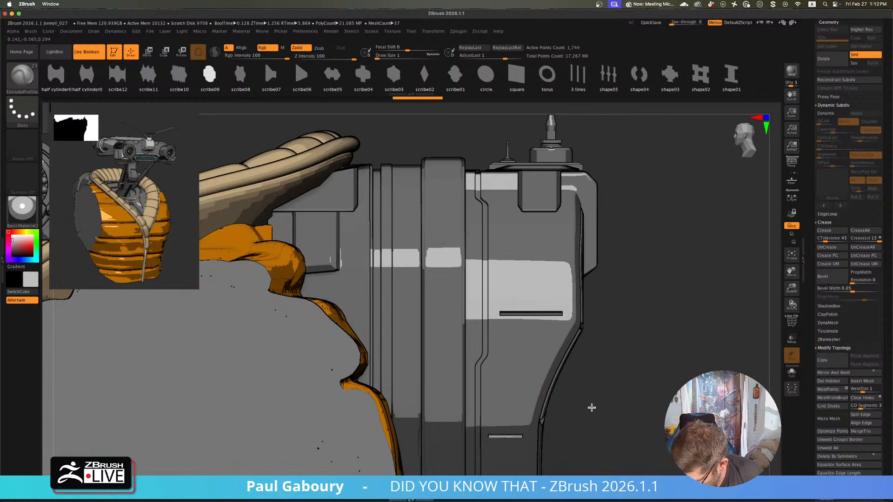
{"action": "key", "text": "ctrl+z"}
- Frame the whole robot in a three-quarter front view and save the project as JonnyV_028
{"action": "left_click_drag", "start_coordinate": [577, 421], "coordinate": [525, 308], "text": "alt"}
{"action": "mouse_move", "coordinate": [543, 382]}
{"action": "left_mouse_down"}
{"action": "mouse_move", "coordinate": [568, 361]}
{"action": "mouse_move", "coordinate": [493, 390]}
{"action": "mouse_move", "coordinate": [512, 413]}
{"action": "mouse_move", "coordinate": [555, 376]}
{"action": "mouse_move", "coordinate": [549, 355]}
{"action": "mouse_move", "coordinate": [546, 368]}
{"action": "left_mouse_up"}
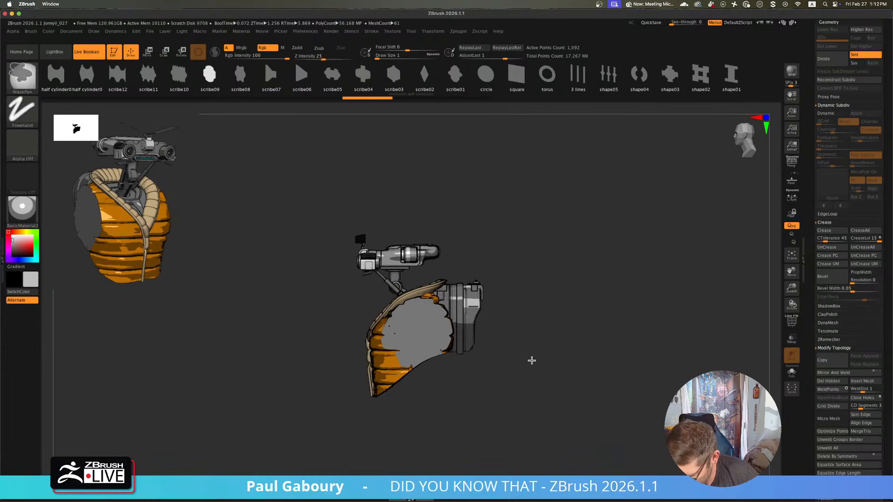
{"action": "mouse_move", "coordinate": [532, 361]}
{"action": "right_mouse_down", "text": "ctrl"}
{"action": "mouse_move", "coordinate": [554, 398]}
{"action": "mouse_move", "coordinate": [582, 418]}
{"action": "mouse_move", "coordinate": [521, 361]}
{"action": "mouse_move", "coordinate": [550, 371]}
{"action": "mouse_move", "coordinate": [578, 362]}
{"action": "mouse_move", "coordinate": [590, 375]}
{"action": "mouse_move", "coordinate": [551, 334]}
{"action": "mouse_move", "coordinate": [574, 377]}
{"action": "mouse_move", "coordinate": [596, 369]}
{"action": "mouse_move", "coordinate": [546, 358]}
{"action": "right_mouse_up", "text": "ctrl"}
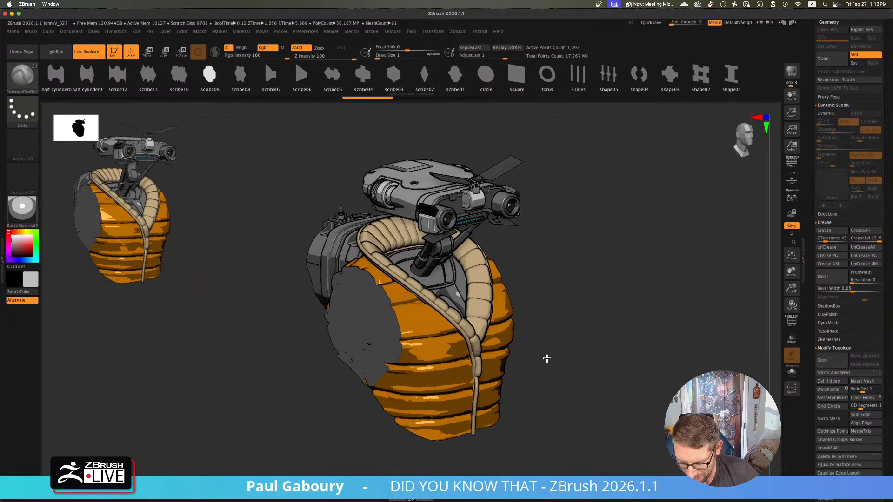
{"action": "key", "text": "ctrl"}
{"action": "key", "text": "ctrl+s"}
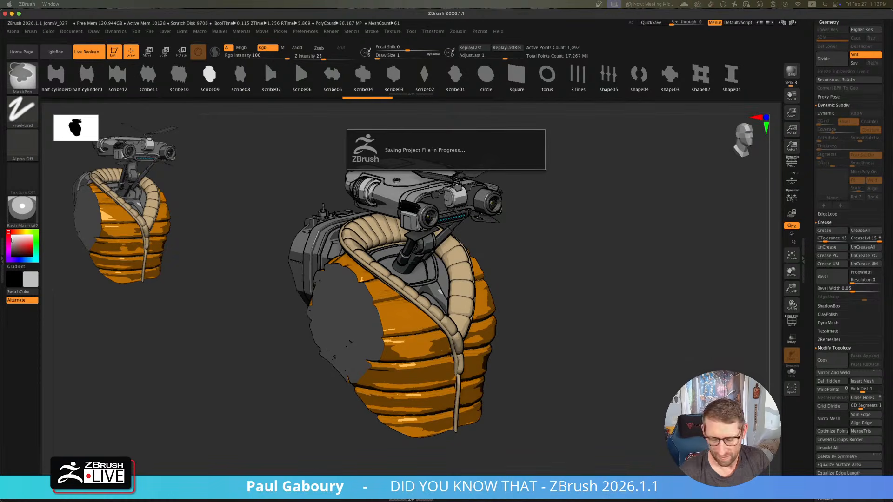
{"action": "key", "text": "super+Tab"}
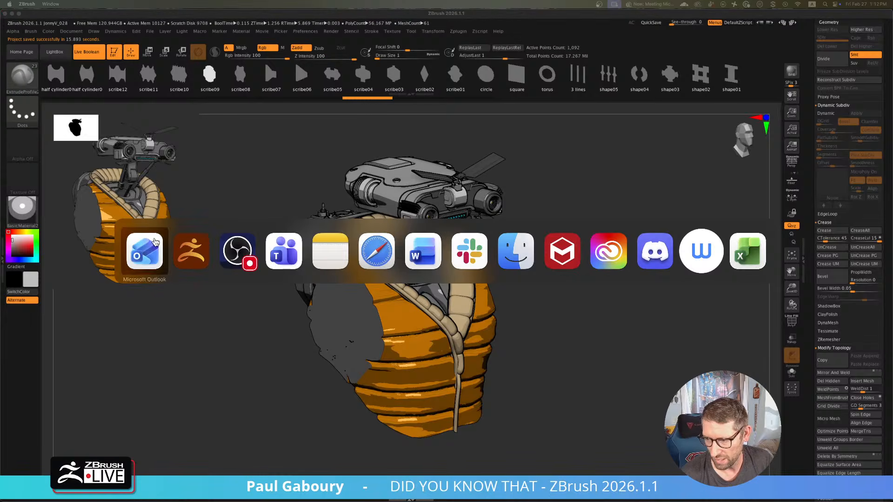
{"action": "left_click", "coordinate": [390, 263]}
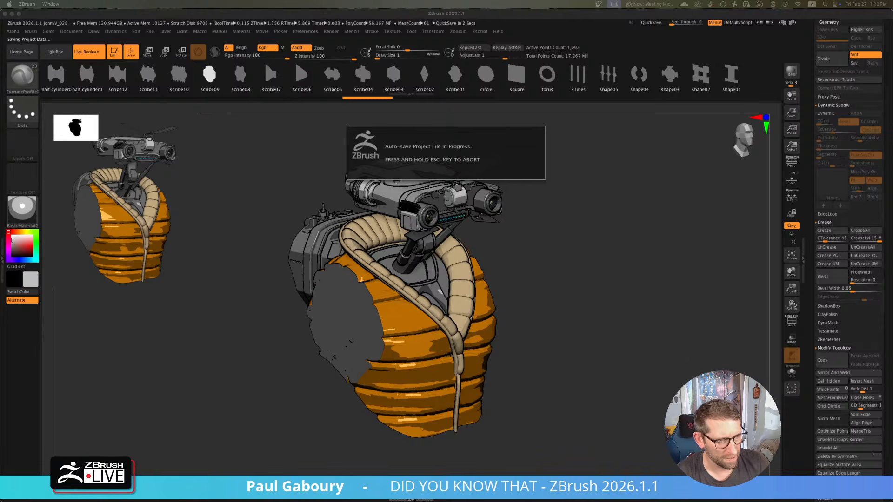
{"action": "key", "text": "super+Tab"}
{"action": "key", "text": "super+Tab"}
{"action": "key", "text": "super+Tab"}
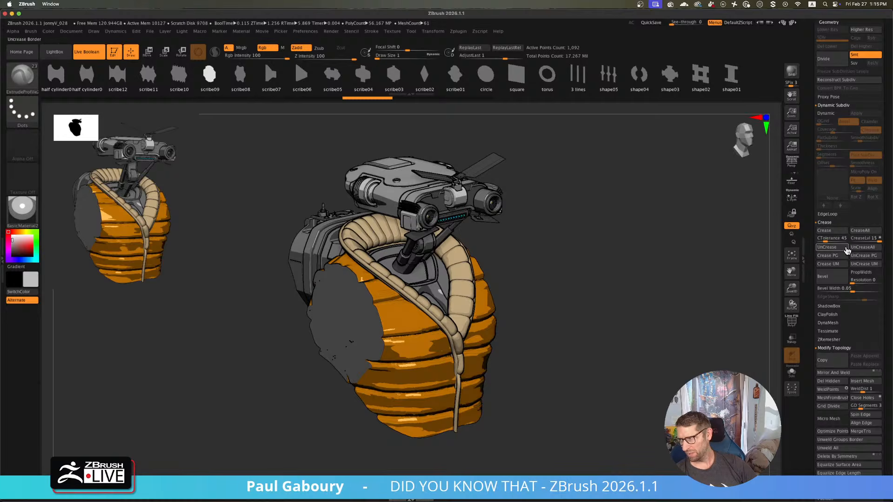
- Turn on perspective and run a BPR render of the full robot
{"action": "left_click", "coordinate": [791, 163]}
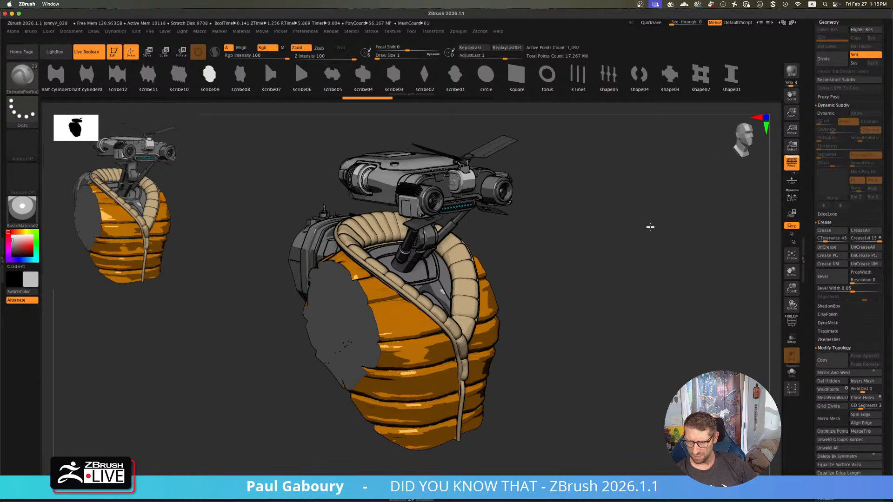
{"action": "key", "text": "shift"}
{"action": "key", "text": "shift+r"}
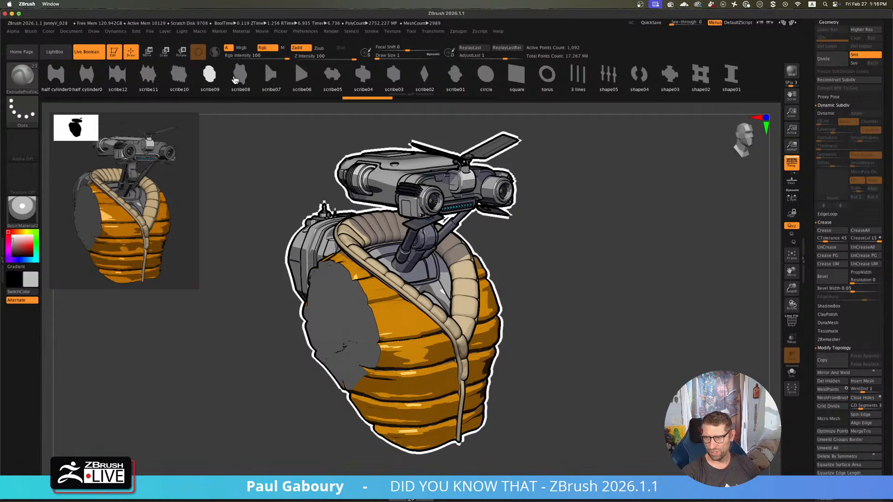
- Dock the Preferences and Render palettes, and move the Render palette into the tray above the Brush palette
{"action": "left_click", "coordinate": [303, 32]}
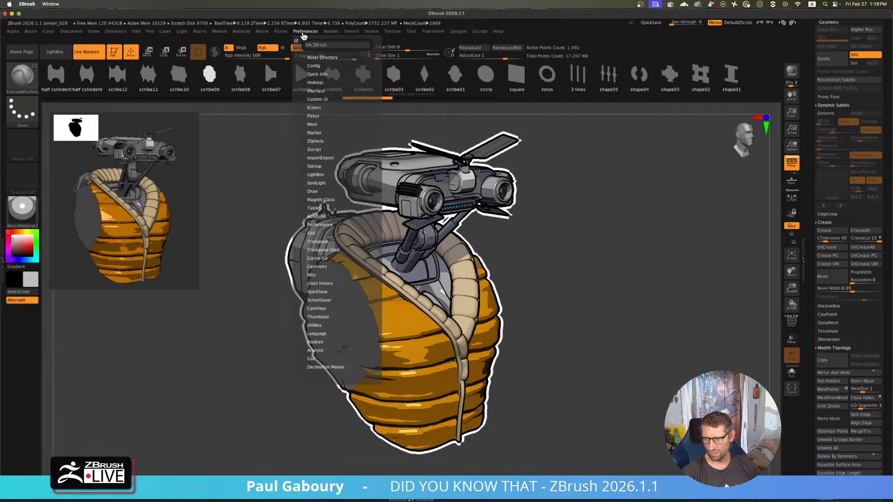
{"action": "mouse_move", "coordinate": [295, 40]}
{"action": "mouse_move", "coordinate": [295, 39]}
{"action": "left_mouse_down"}
{"action": "mouse_move", "coordinate": [167, 122]}
{"action": "mouse_move", "coordinate": [204, 122]}
{"action": "mouse_move", "coordinate": [250, 58]}
{"action": "mouse_move", "coordinate": [288, 44]}
{"action": "left_mouse_up"}
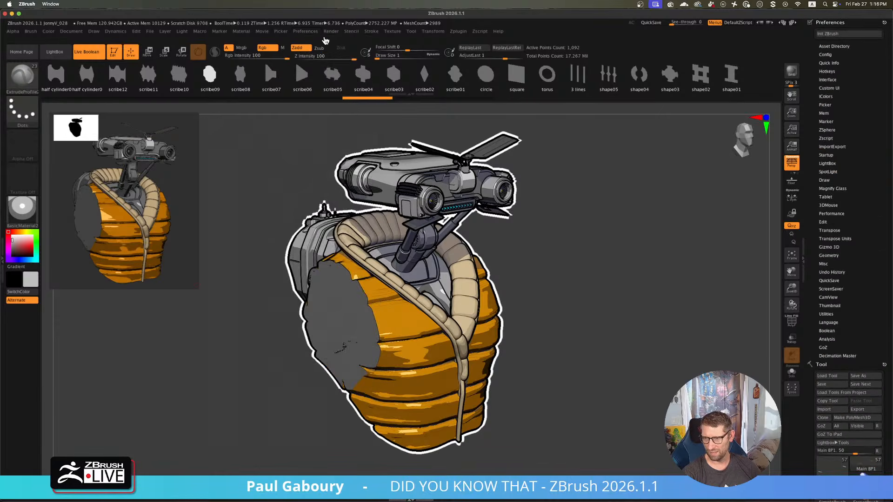
{"action": "left_click", "coordinate": [331, 32]}
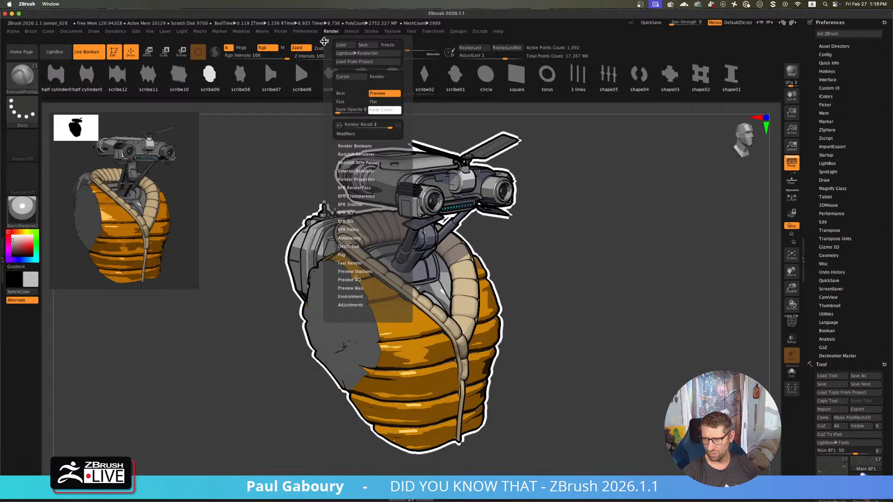
{"action": "left_click_drag", "start_coordinate": [324, 41], "coordinate": [845, 251]}
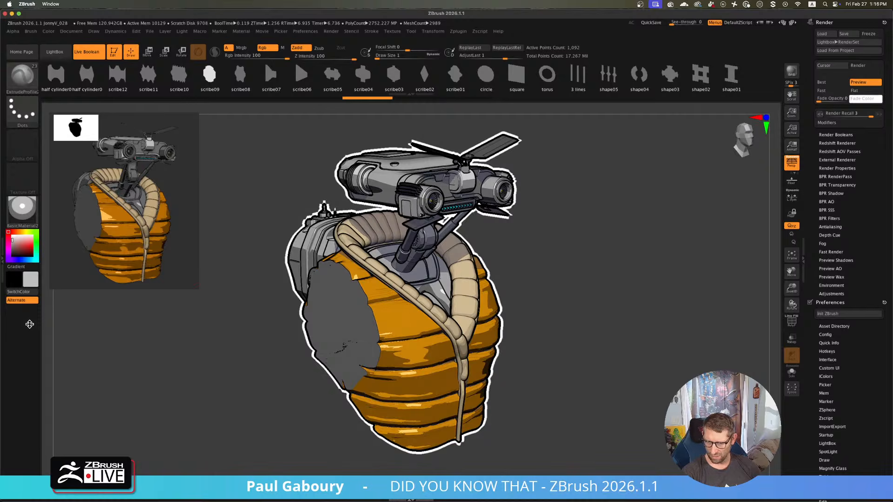
{"action": "left_click", "coordinate": [3, 259]}
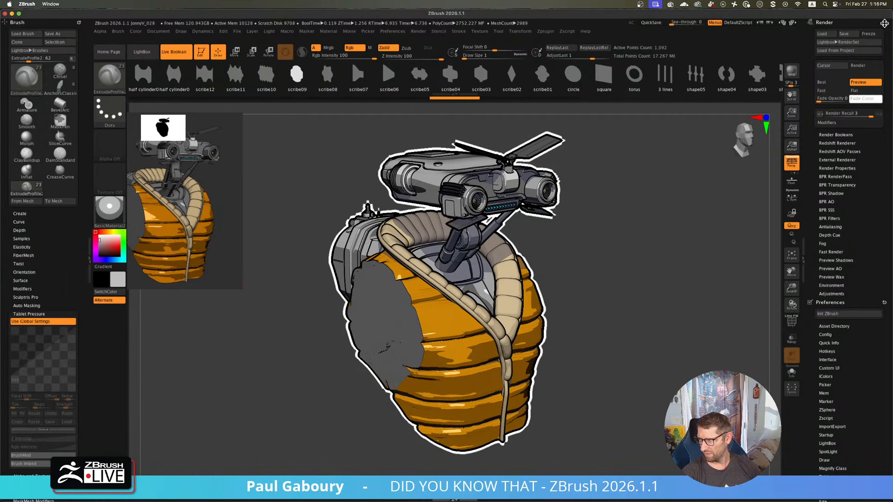
{"action": "mouse_move", "coordinate": [882, 20]}
{"action": "left_mouse_down"}
{"action": "mouse_move", "coordinate": [627, 93]}
{"action": "mouse_move", "coordinate": [235, 148]}
{"action": "mouse_move", "coordinate": [70, 119]}
{"action": "left_mouse_up"}
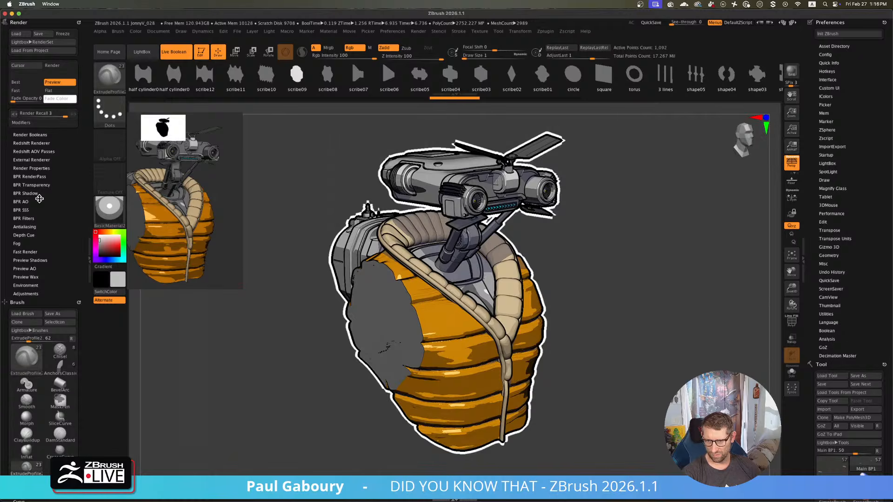
- Copy the F1 Outline Edge BPR filter into the F6 slot and set the copy's Mask modifier to 1
{"action": "left_click", "coordinate": [34, 217]}
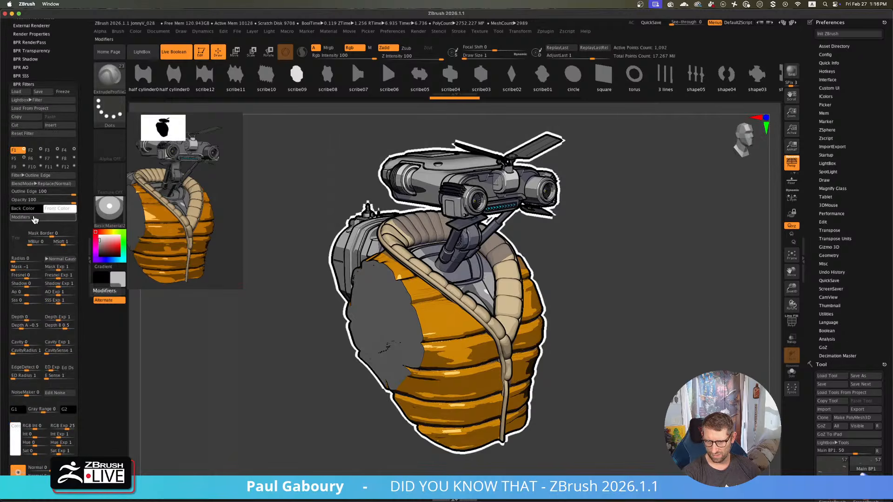
{"action": "left_click", "coordinate": [25, 151]}
{"action": "left_click", "coordinate": [25, 151]}
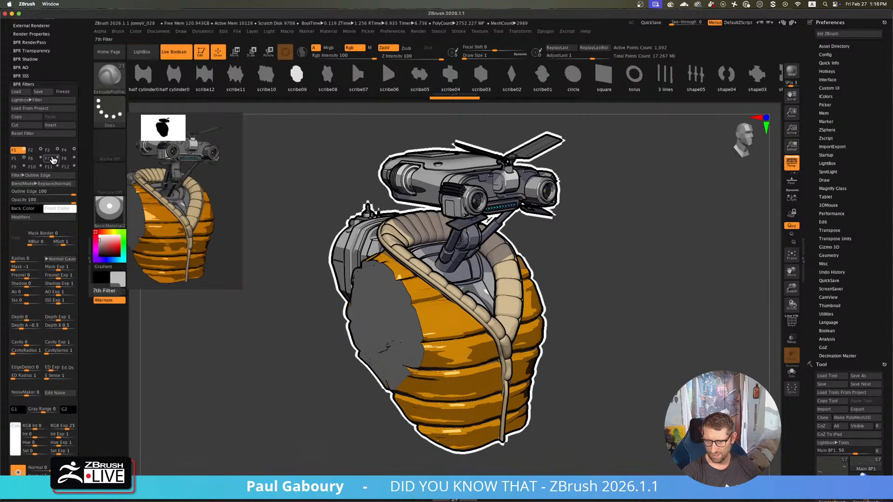
{"action": "left_click", "coordinate": [16, 117]}
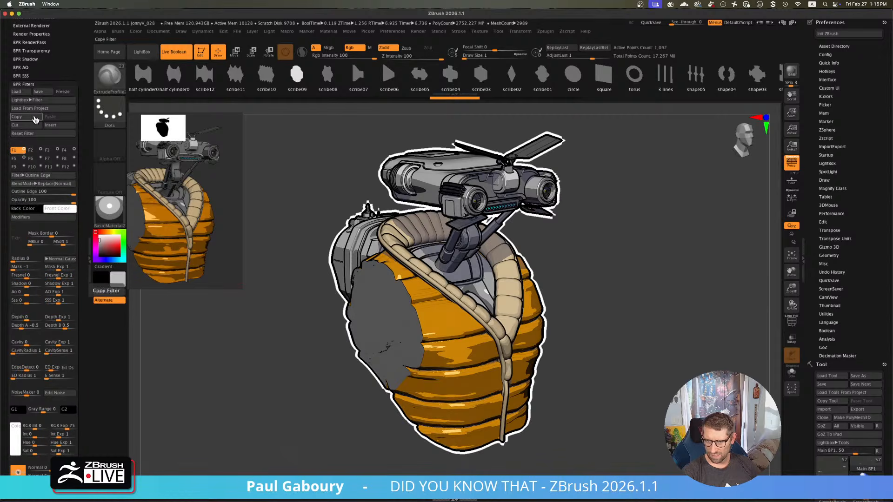
{"action": "left_click", "coordinate": [32, 159]}
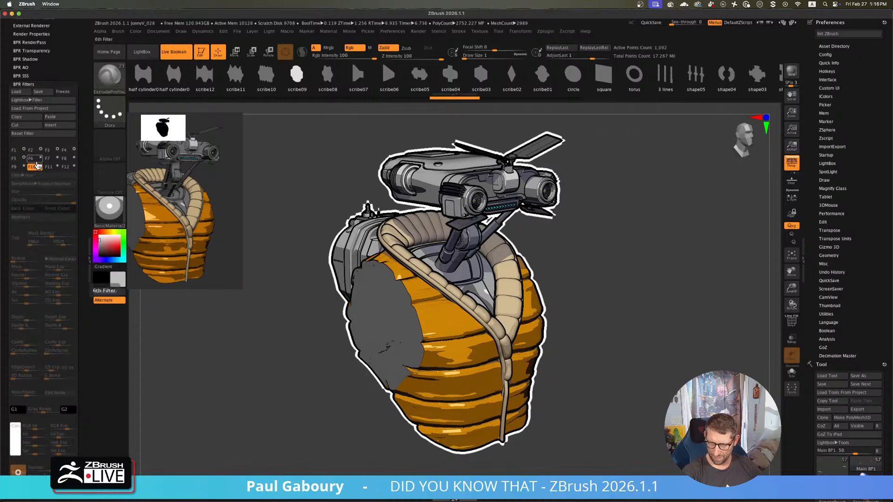
{"action": "left_click", "coordinate": [54, 119]}
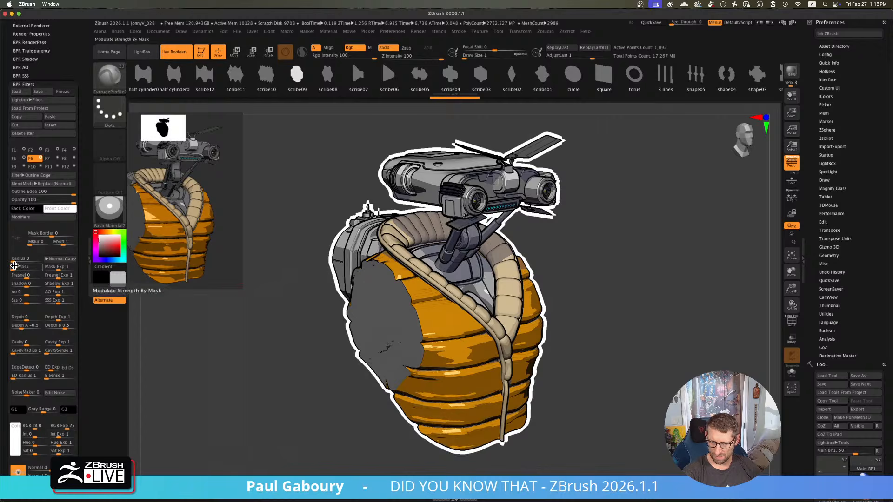
{"action": "left_click_drag", "start_coordinate": [14, 265], "coordinate": [48, 267]}
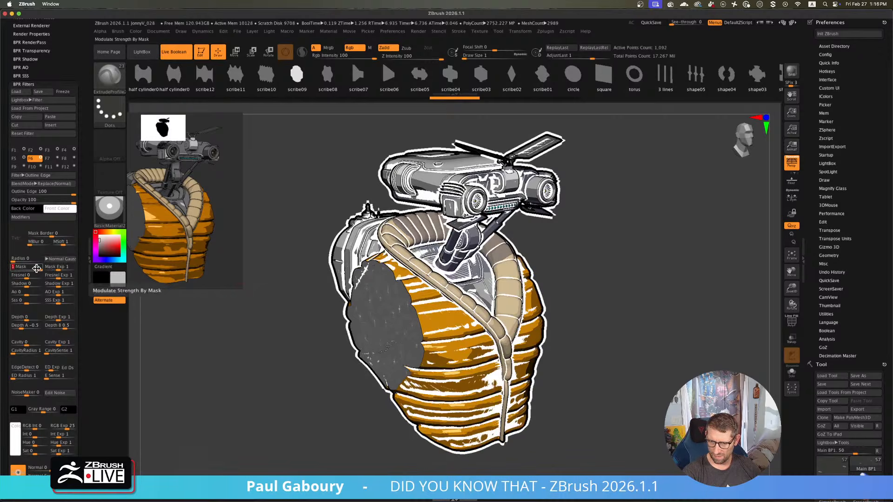
- Set the Mask modifier of the F6 Outline Edge filter to -1
{"action": "left_click", "coordinate": [12, 268]}
{"action": "left_click", "coordinate": [12, 268]}
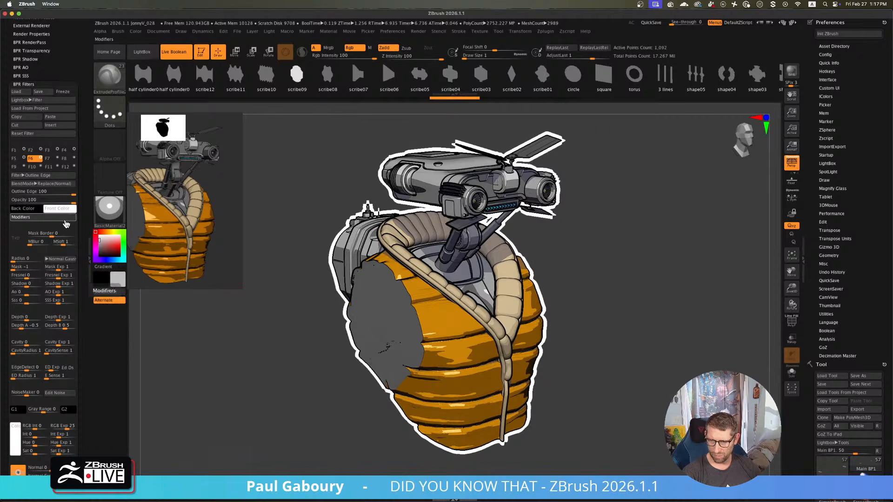
- Turn off Interior Cavity and try out Exterior Cavity in the F6 filter's modifiers, and disable the F6 filter
{"action": "left_click", "coordinate": [20, 217]}
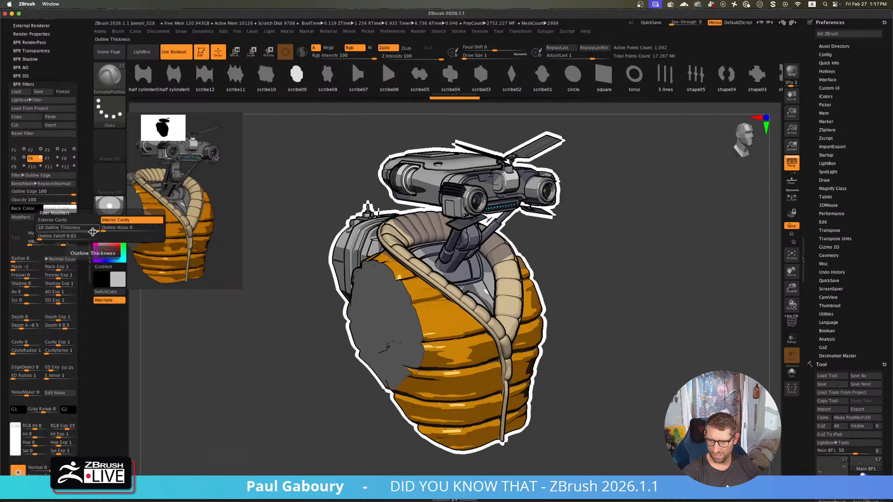
{"action": "left_click", "coordinate": [89, 220]}
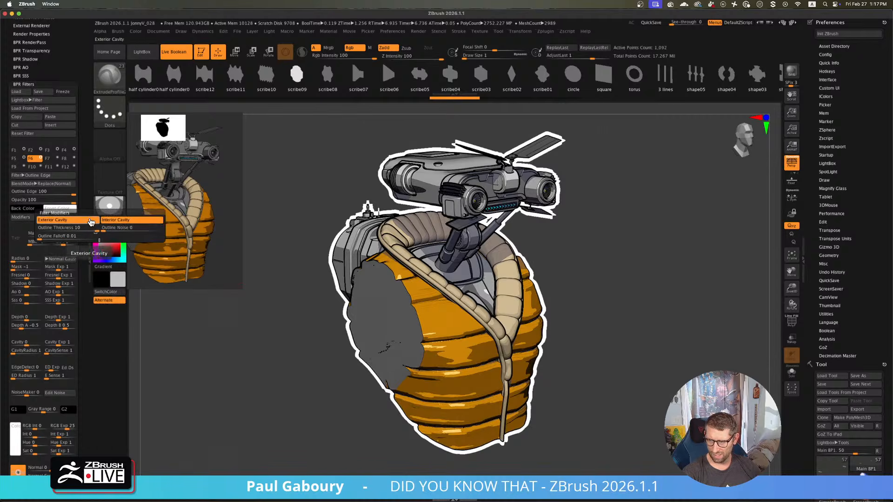
{"action": "left_click", "coordinate": [111, 220]}
{"action": "left_click", "coordinate": [112, 220]}
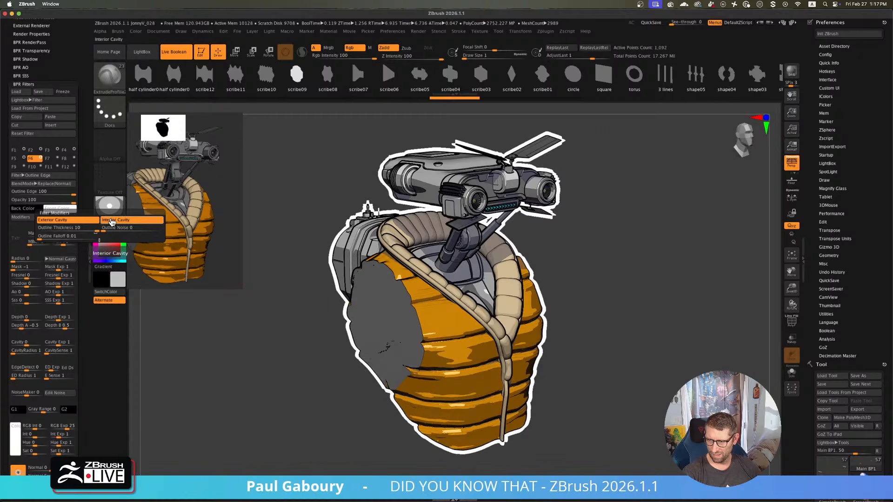
{"action": "left_click", "coordinate": [112, 221]}
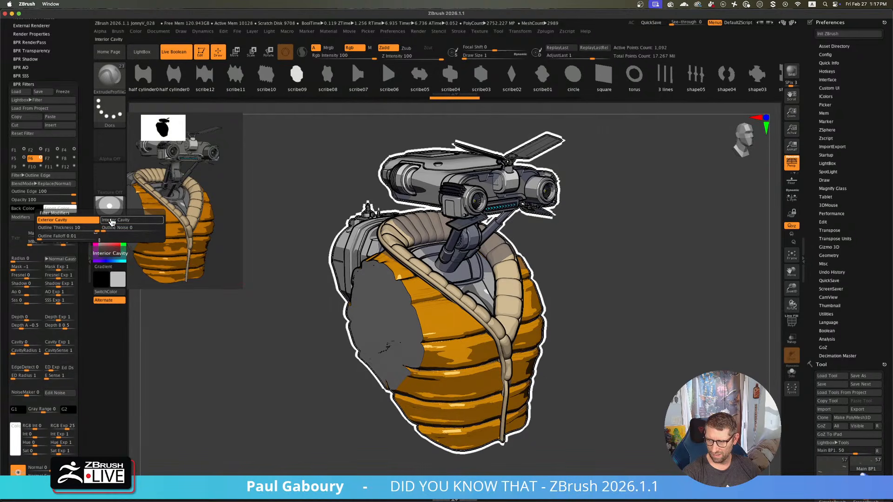
{"action": "left_click", "coordinate": [91, 221]}
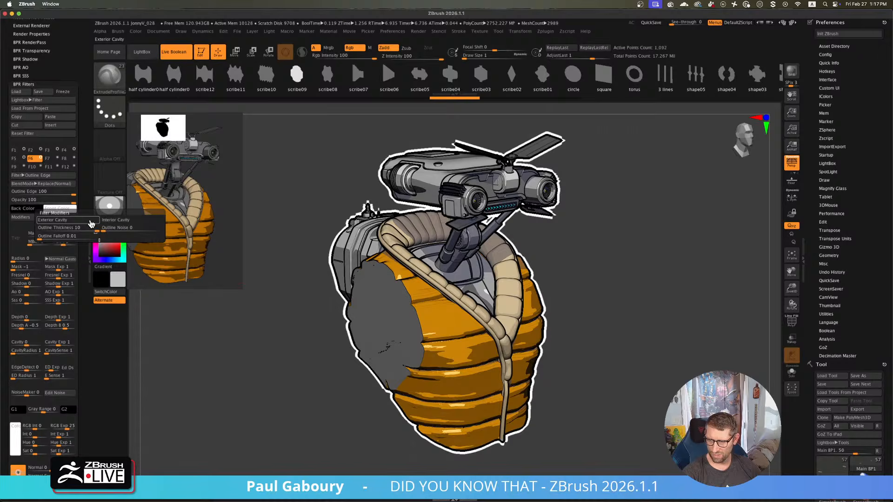
{"action": "left_click", "coordinate": [91, 221]}
{"action": "left_click", "coordinate": [91, 221]}
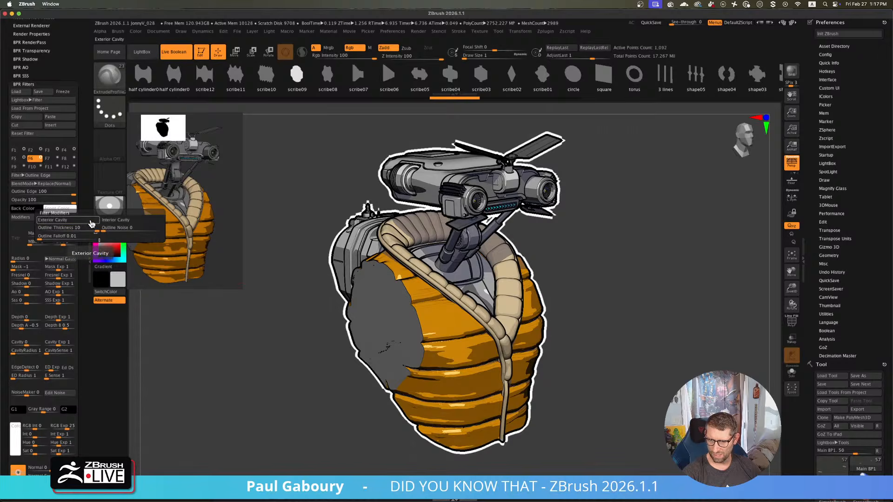
{"action": "left_click", "coordinate": [91, 222]}
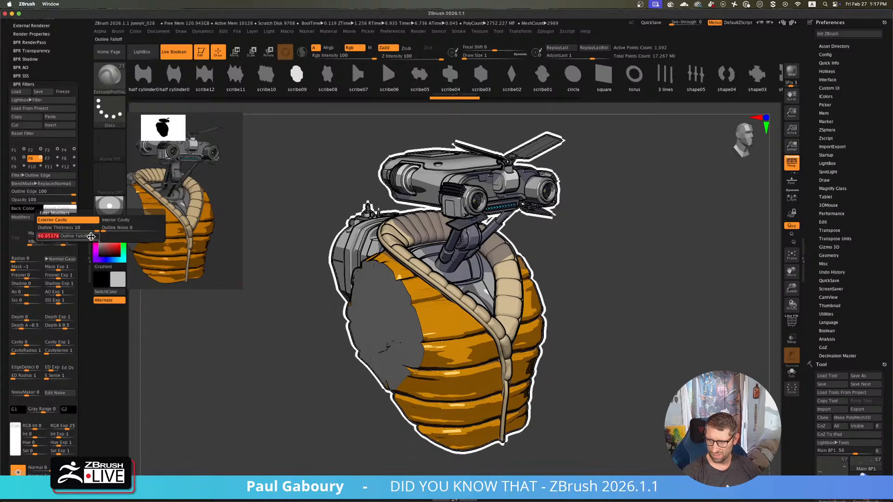
{"action": "left_click", "coordinate": [63, 221]}
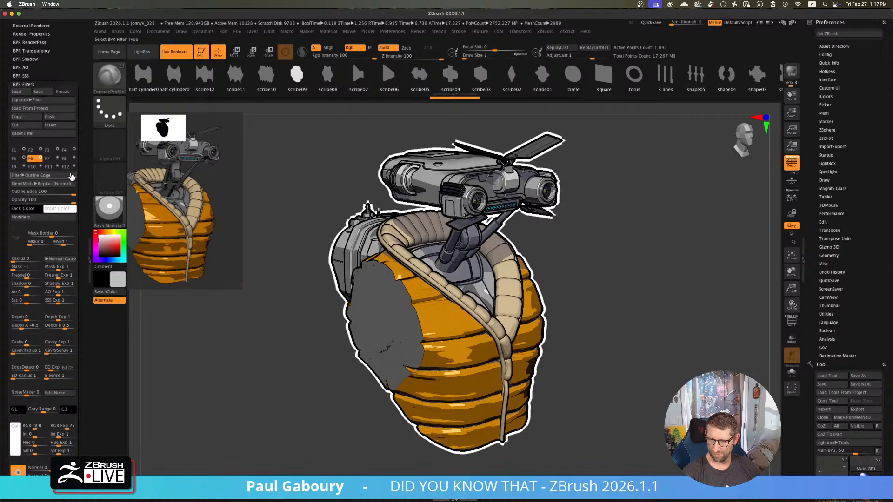
{"action": "left_click", "coordinate": [40, 159]}
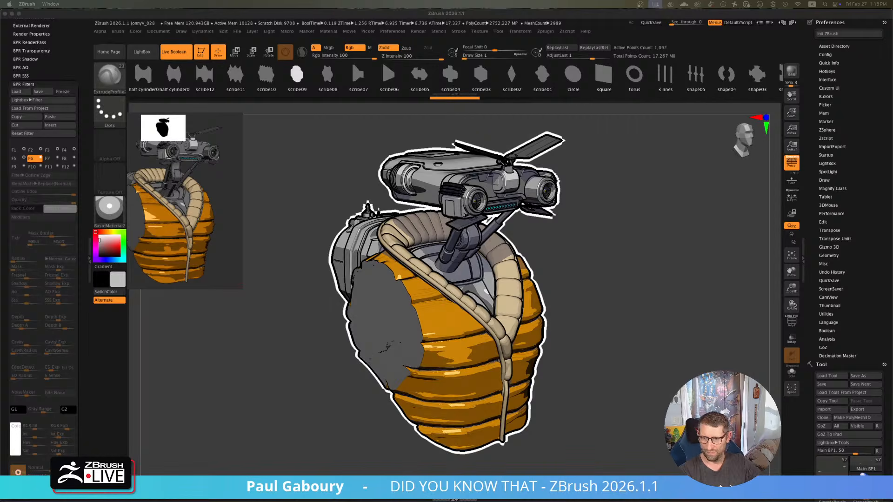
- Clear the BPR render from the canvas and collapse the tray holding the Render palette
{"action": "left_click", "coordinate": [646, 320]}
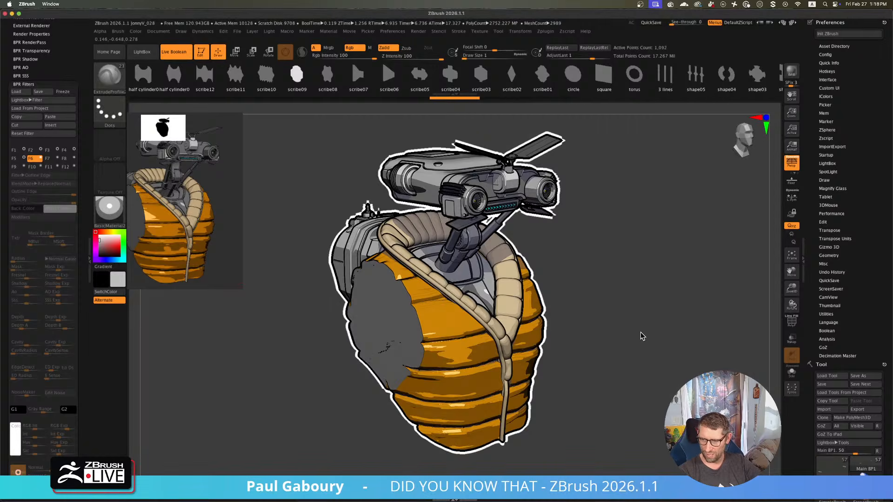
{"action": "left_click", "coordinate": [640, 333]}
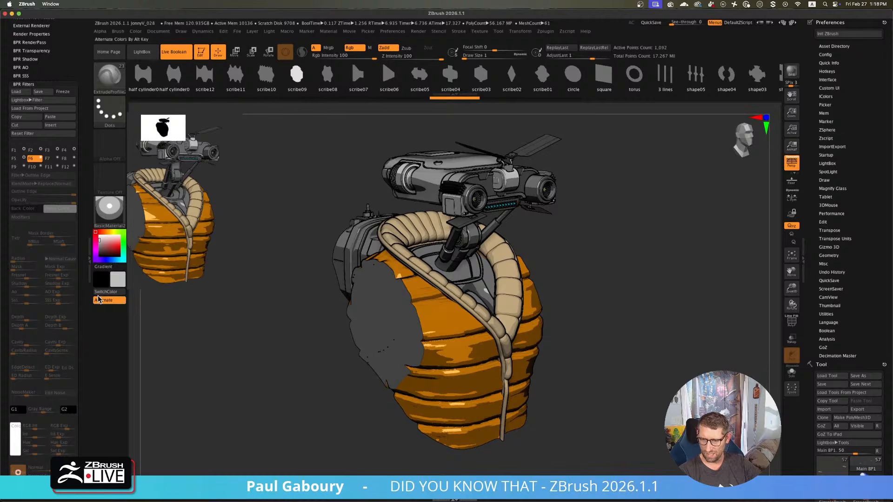
{"action": "left_click", "coordinate": [89, 282]}
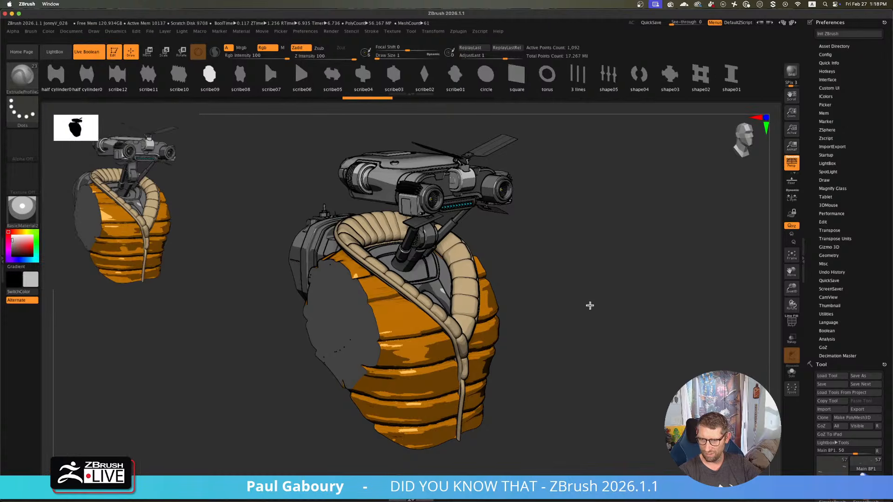